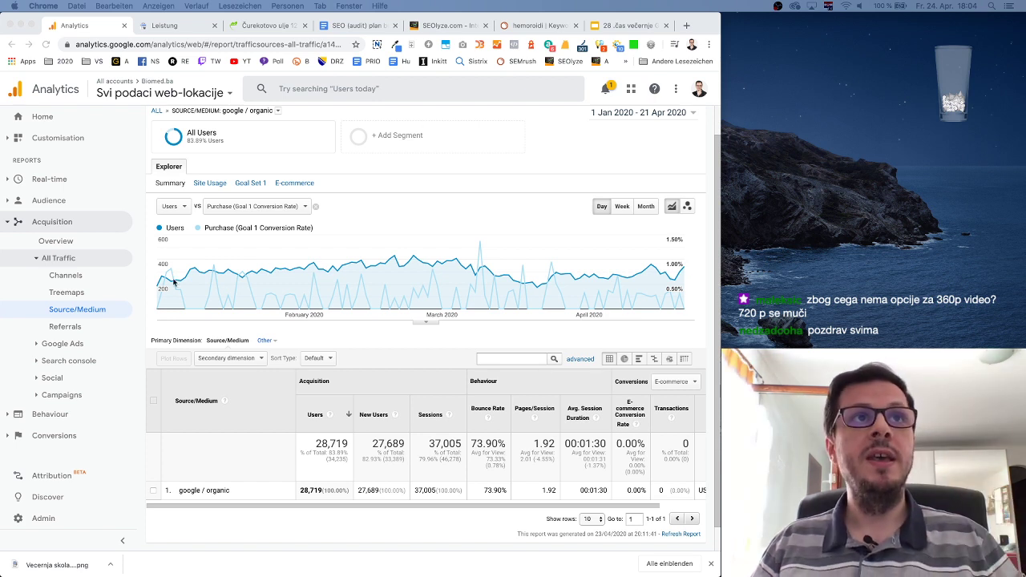
Review the SEO (audit) plan document for biomed.ba through to the sections on the web shop's home page, categories and products.
click(357, 25)
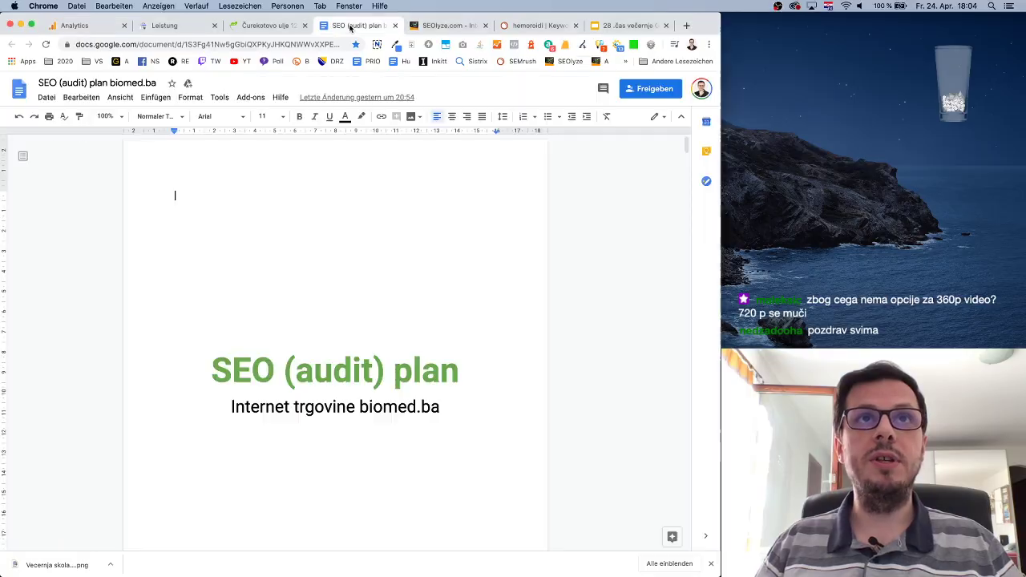
scroll(495, 393, down, 10)
scroll(495, 393, down, 20)
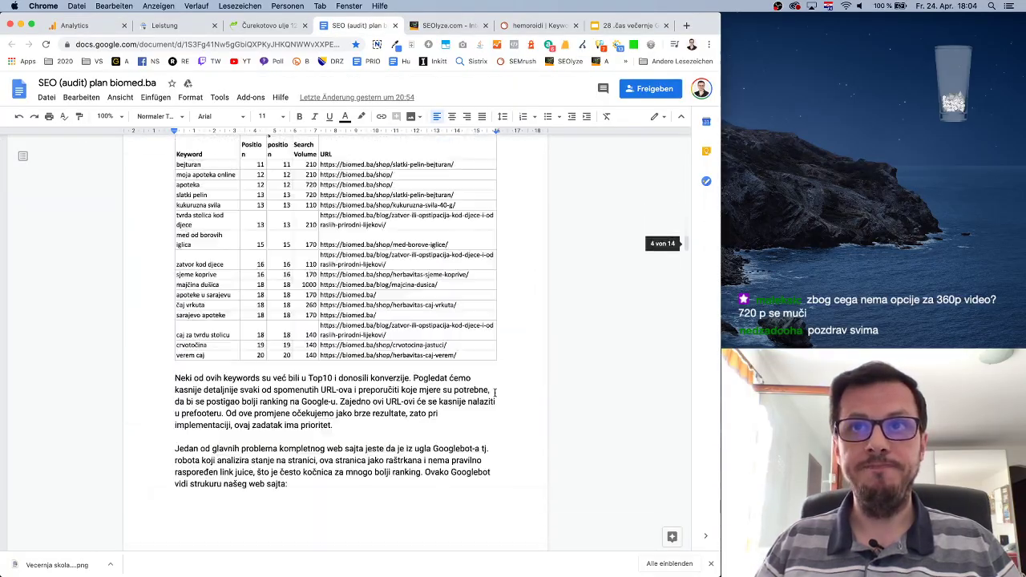
scroll(494, 393, down, 15)
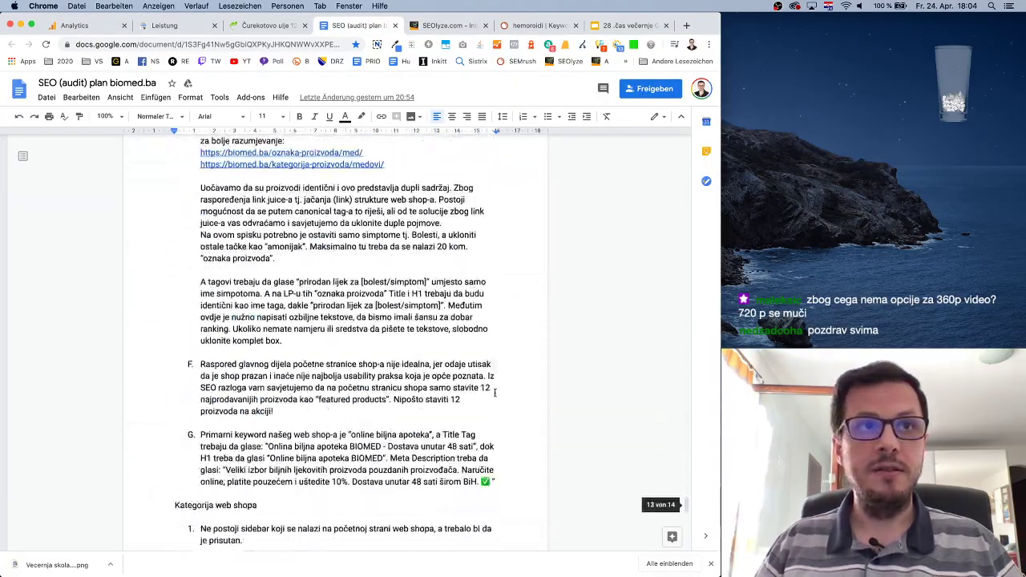
scroll(494, 393, up, 4)
scroll(495, 393, up, 1)
scroll(495, 393, down, 10)
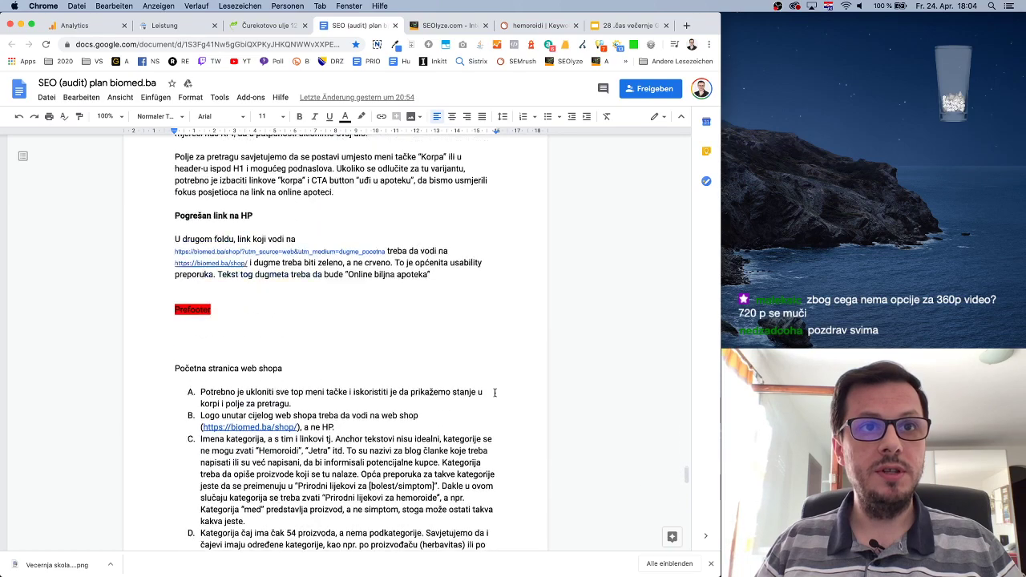
scroll(495, 393, down, 10)
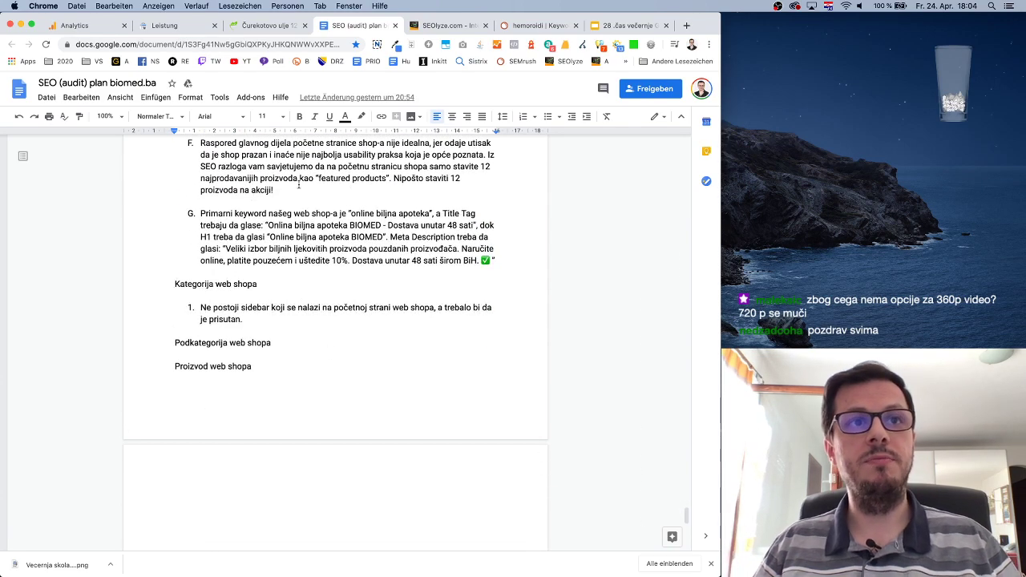
Switch to the biomed.ba website and open its online pharmacy shop page.
click(264, 25)
click(342, 27)
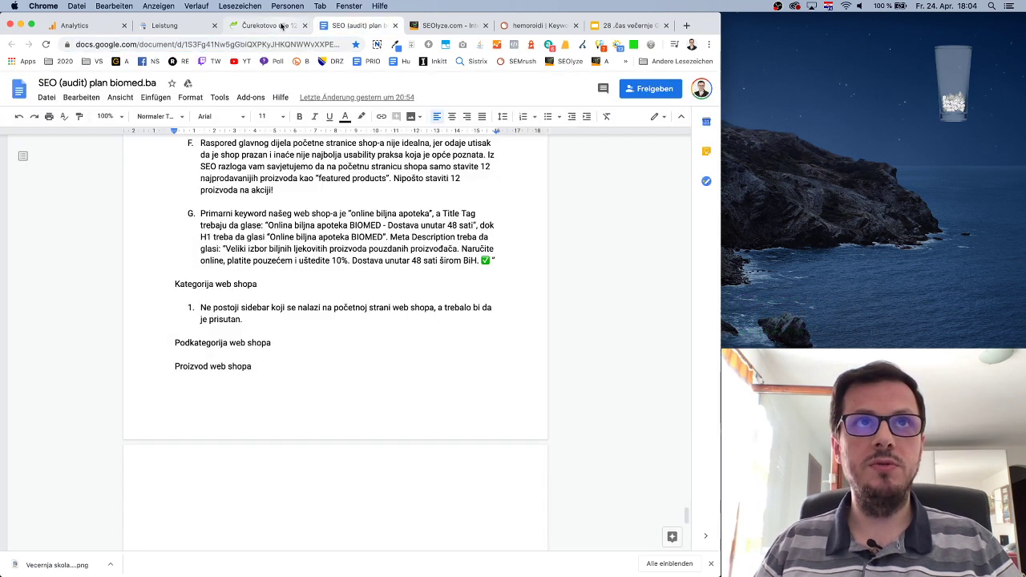
click(264, 25)
click(619, 128)
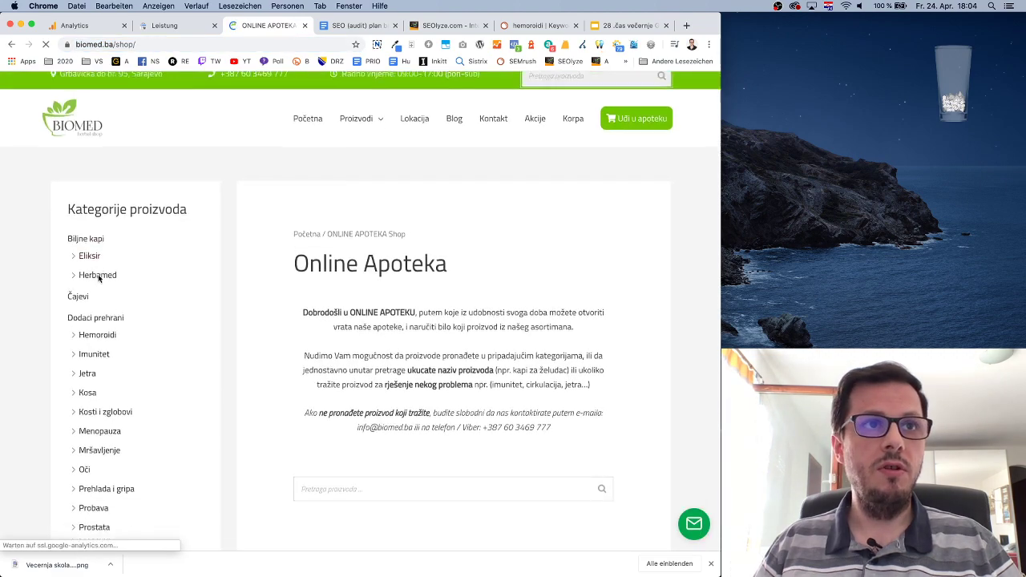
Examine the product category list on the shop page, including the subcategories under Dodaci prehrani.
scroll(100, 273, down, 5)
scroll(119, 262, up, 4)
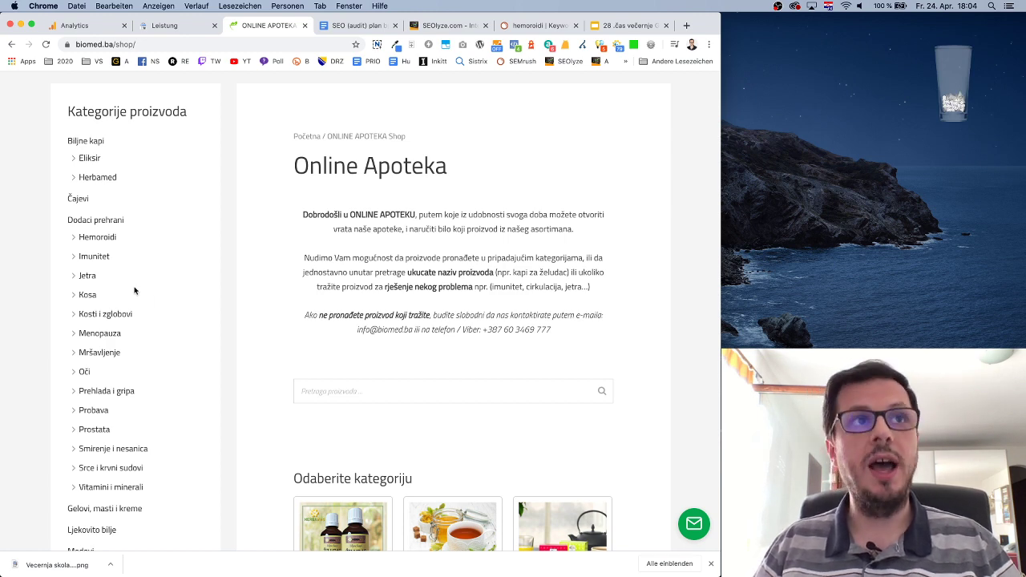
scroll(133, 275, up, 1)
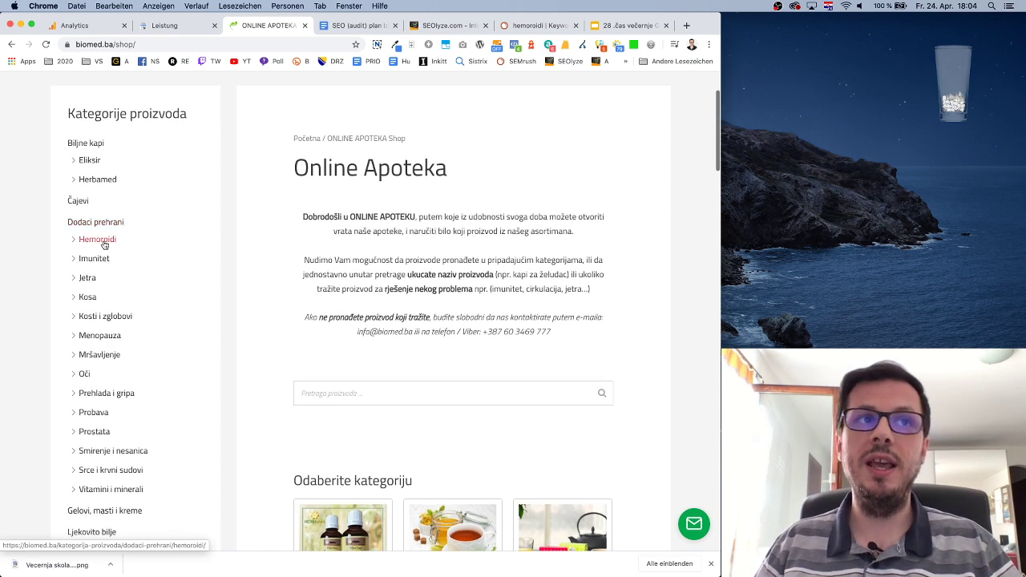
scroll(104, 245, down, 1)
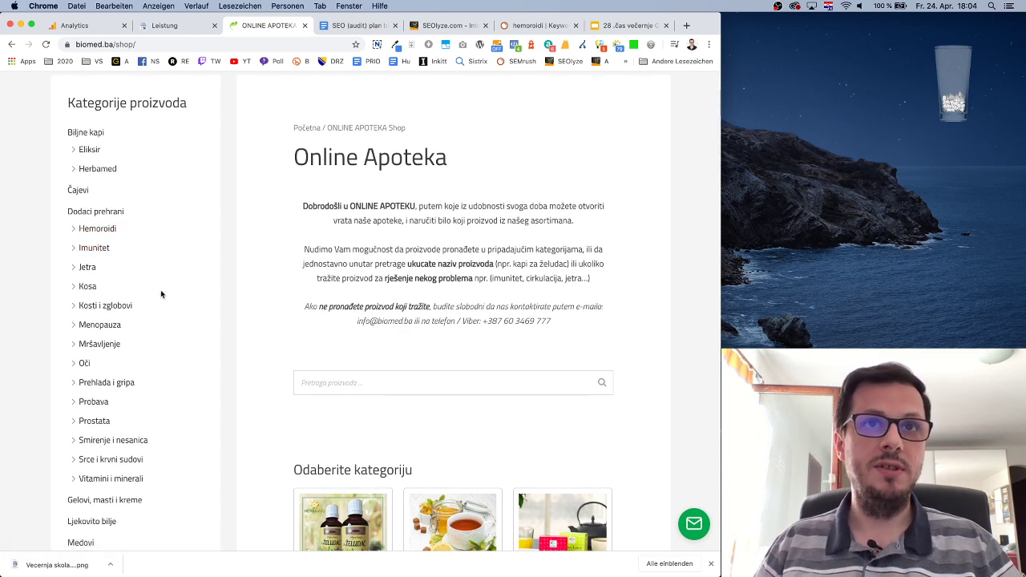
scroll(192, 257, up, 1)
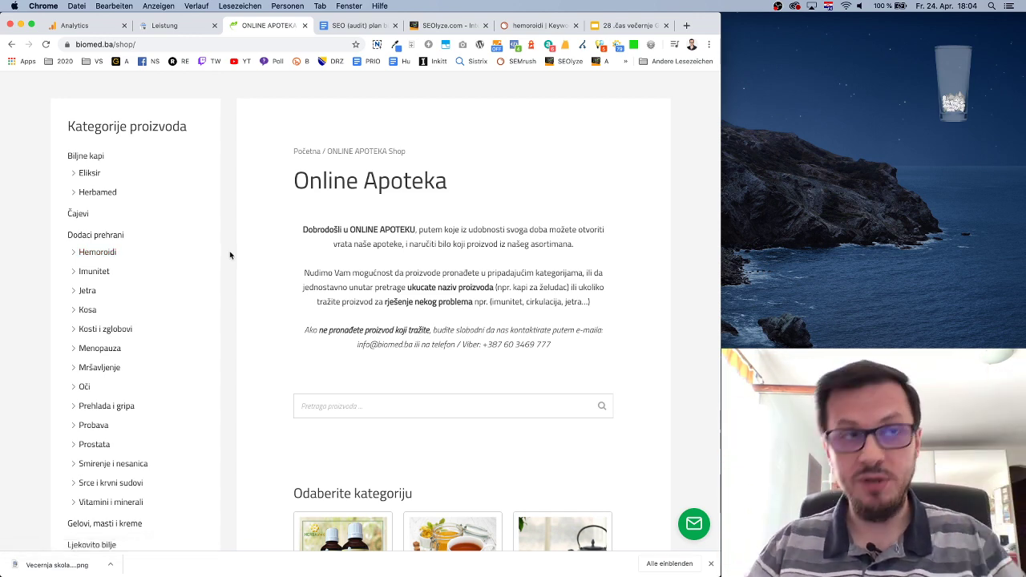
scroll(120, 233, down, 1)
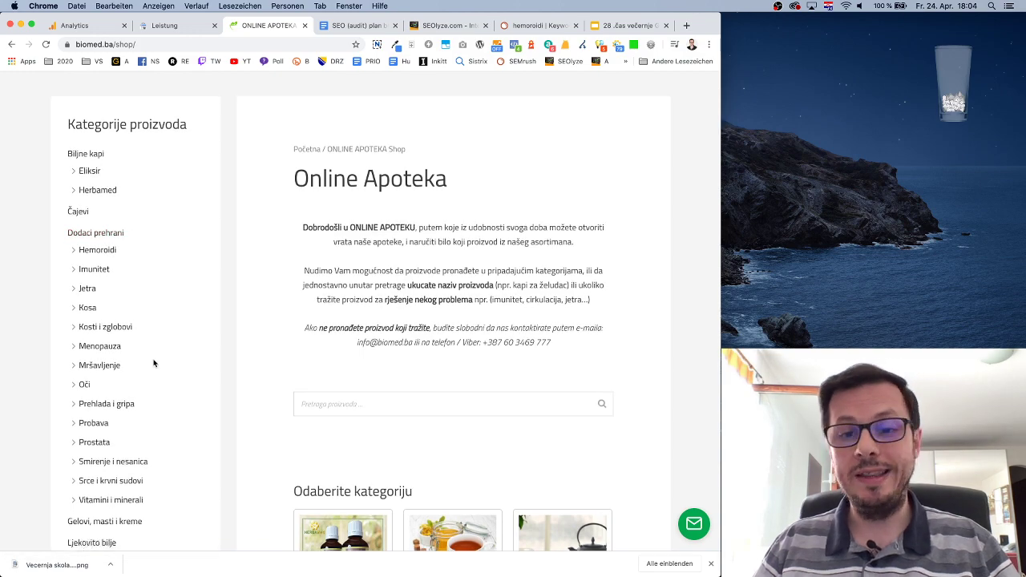
scroll(198, 429, down, 3)
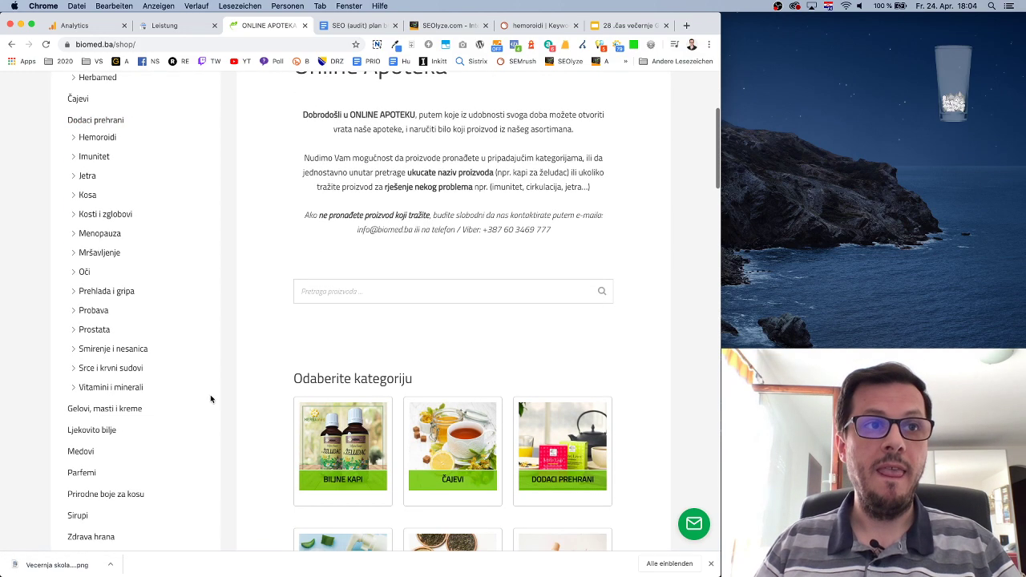
scroll(208, 390, down, 5)
scroll(208, 390, up, 10)
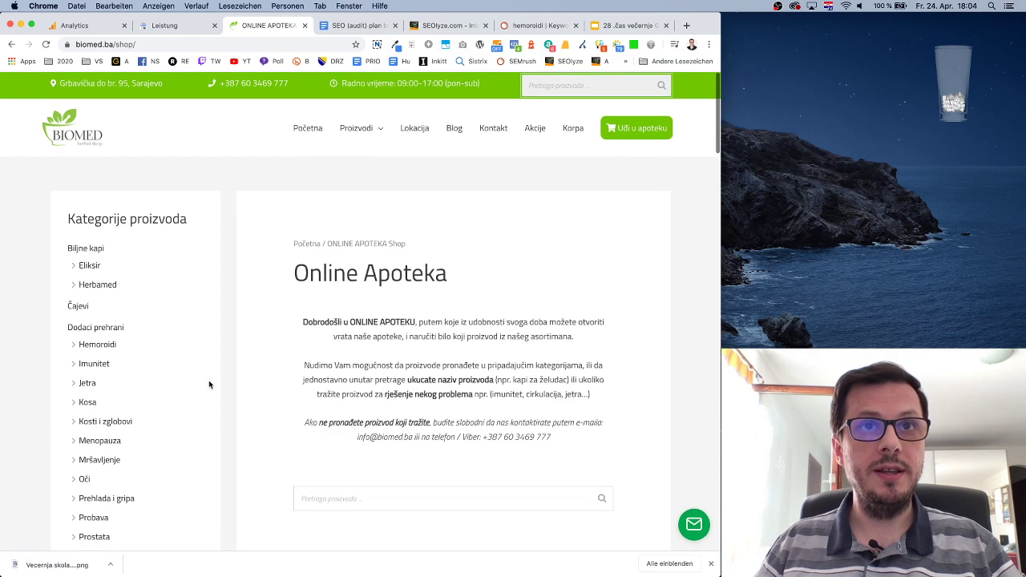
scroll(187, 292, down, 4)
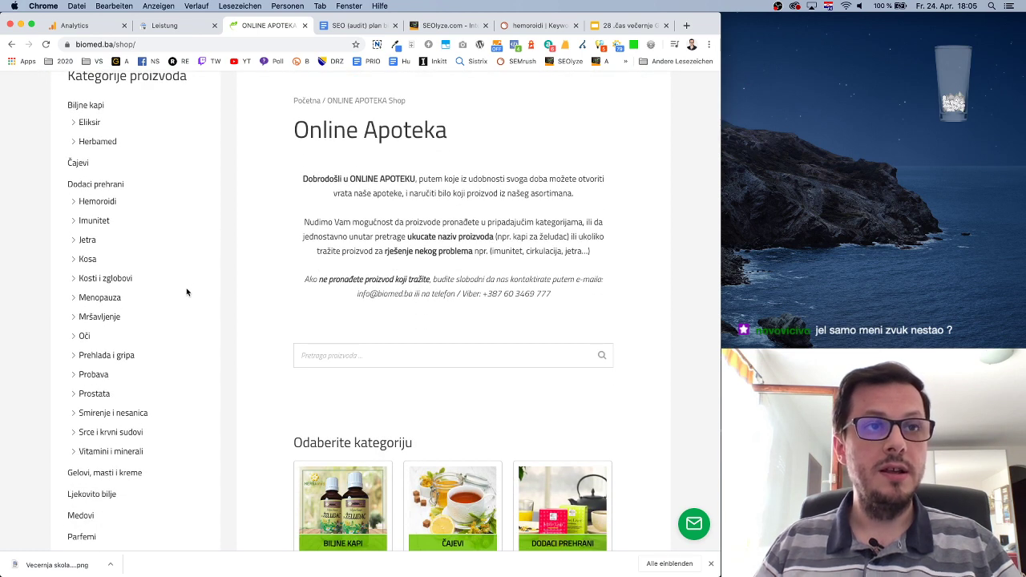
Open the Dodaci prehrani category page and copy its heading text.
click(109, 187)
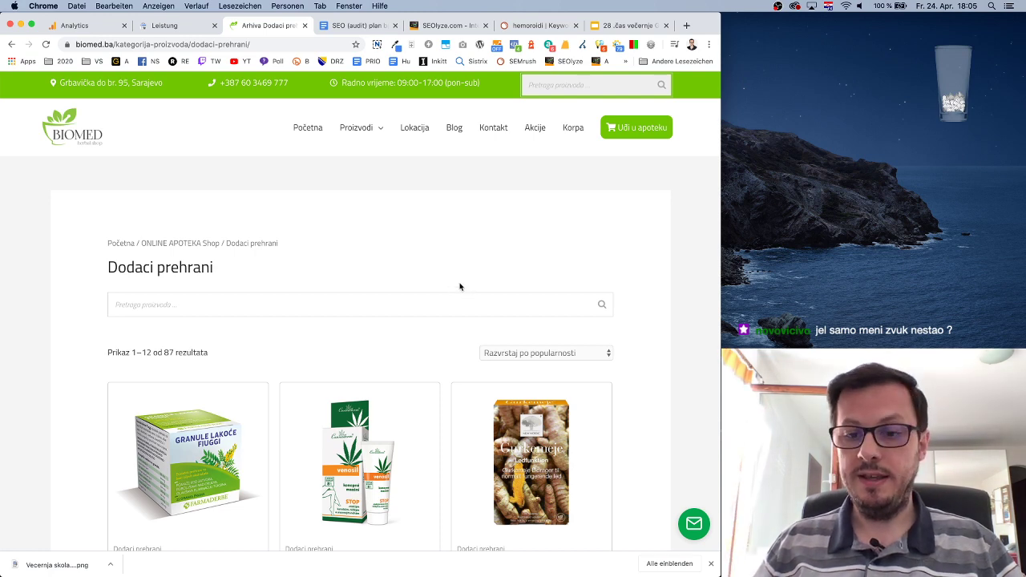
scroll(436, 271, down, 3)
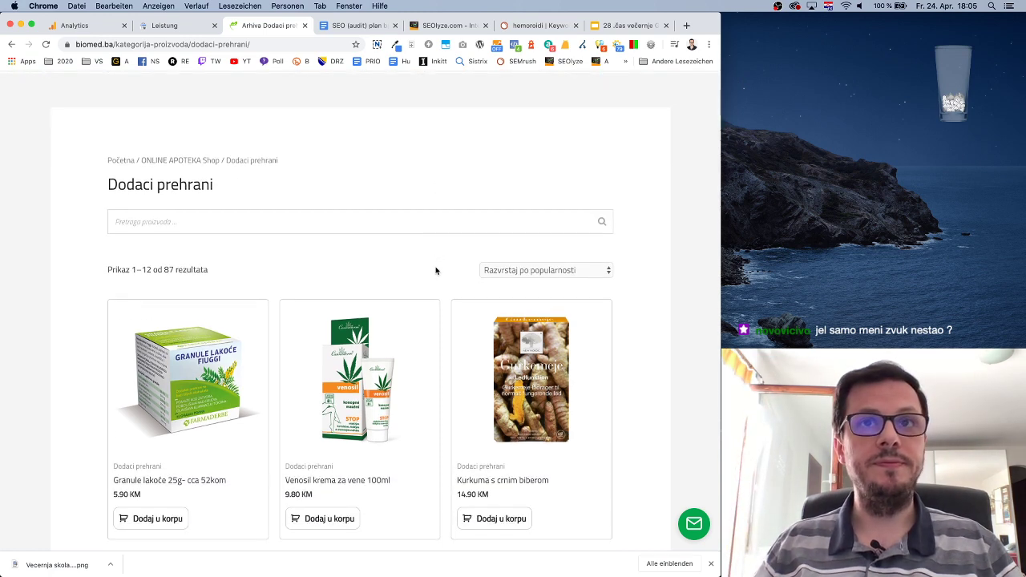
scroll(436, 271, up, 3)
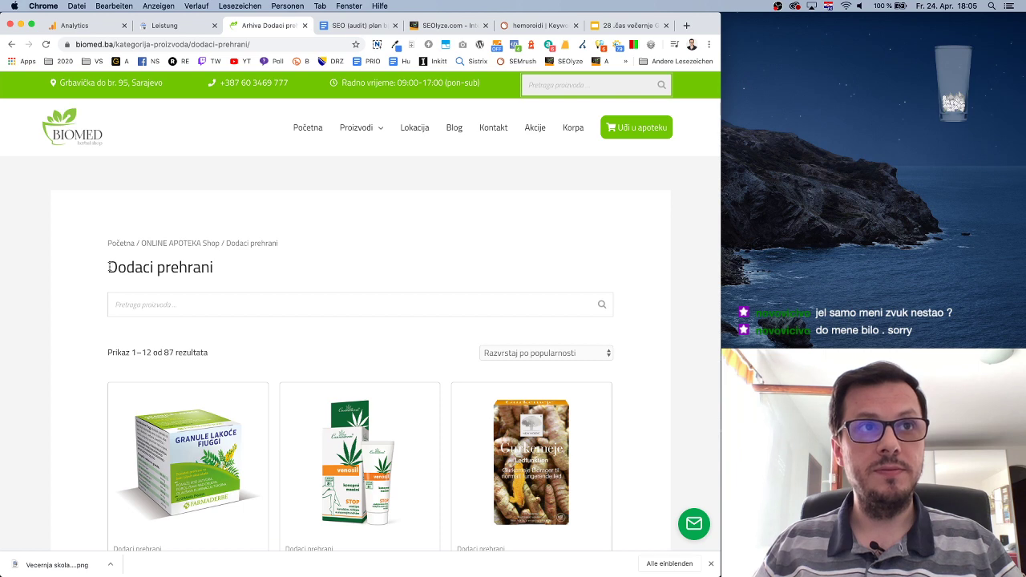
drag(109, 268, 217, 271)
key(ctrl+c)
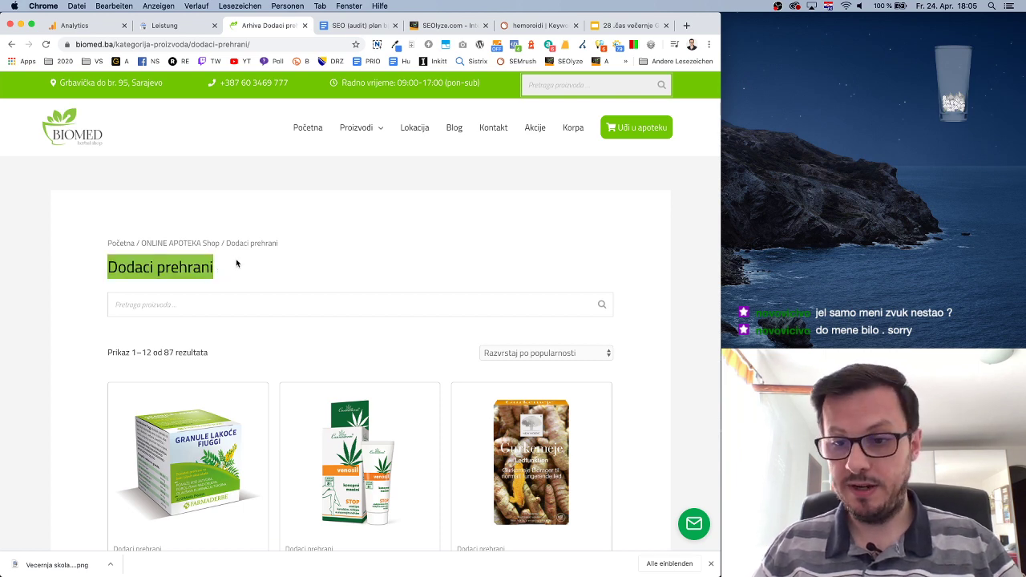
Search the Semrush Keyword Magic Tool for "Dodaci prehrani" in the Bosnia and Herzegovina database and check the keyword volumes.
click(520, 28)
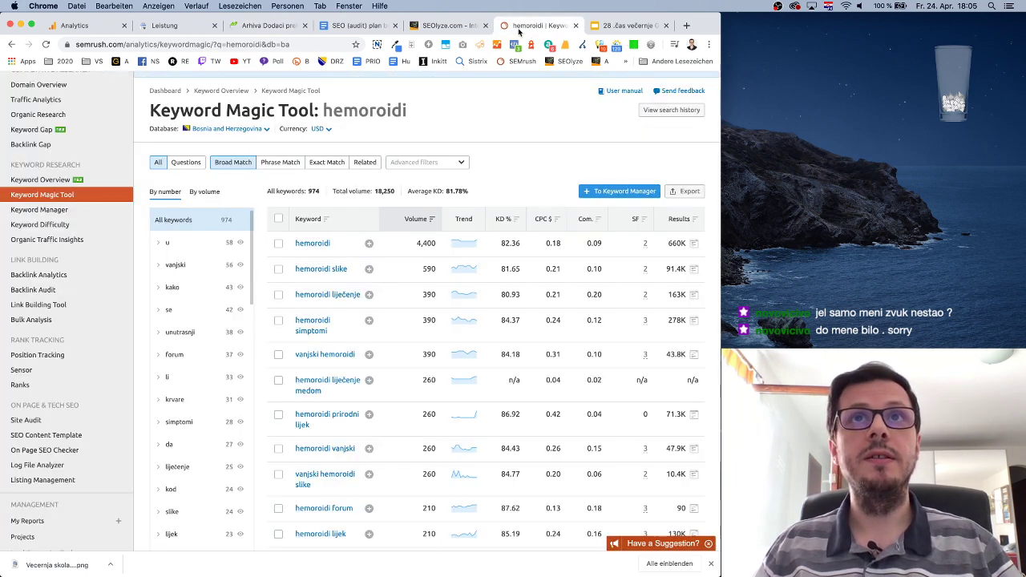
scroll(433, 209, up, 3)
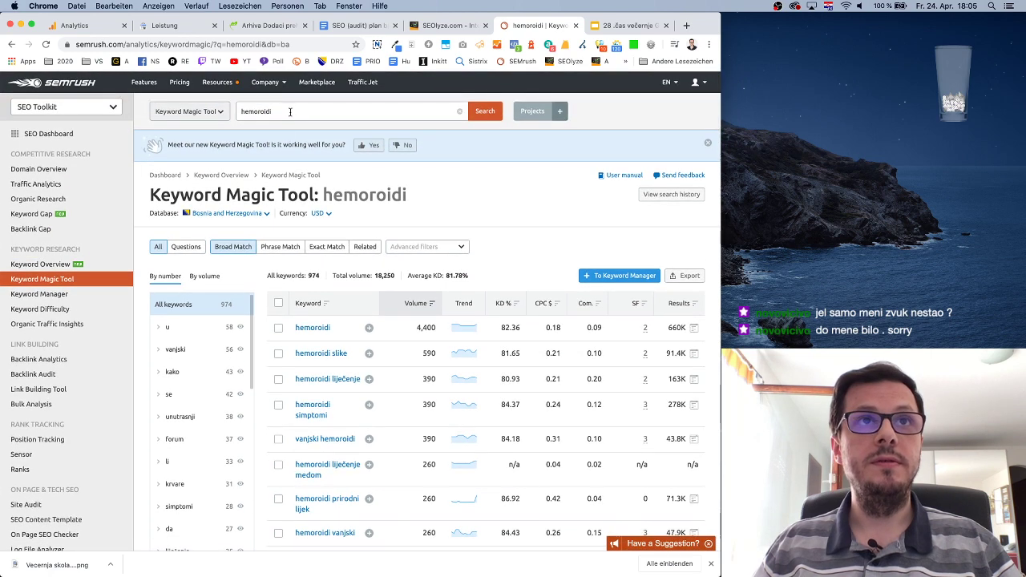
drag(290, 111, 239, 112)
key(ctrl+v)
click(481, 112)
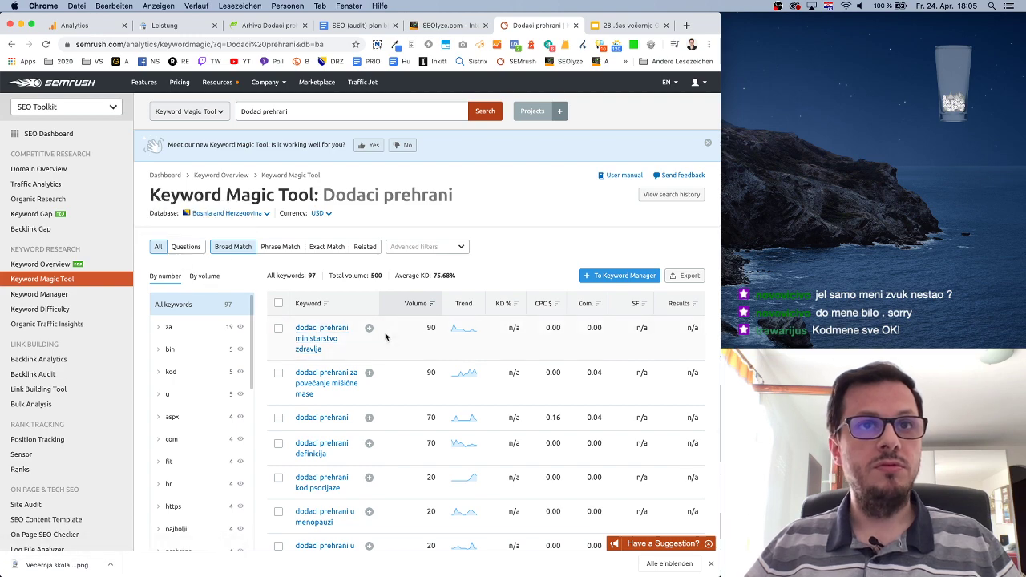
scroll(369, 348, down, 3)
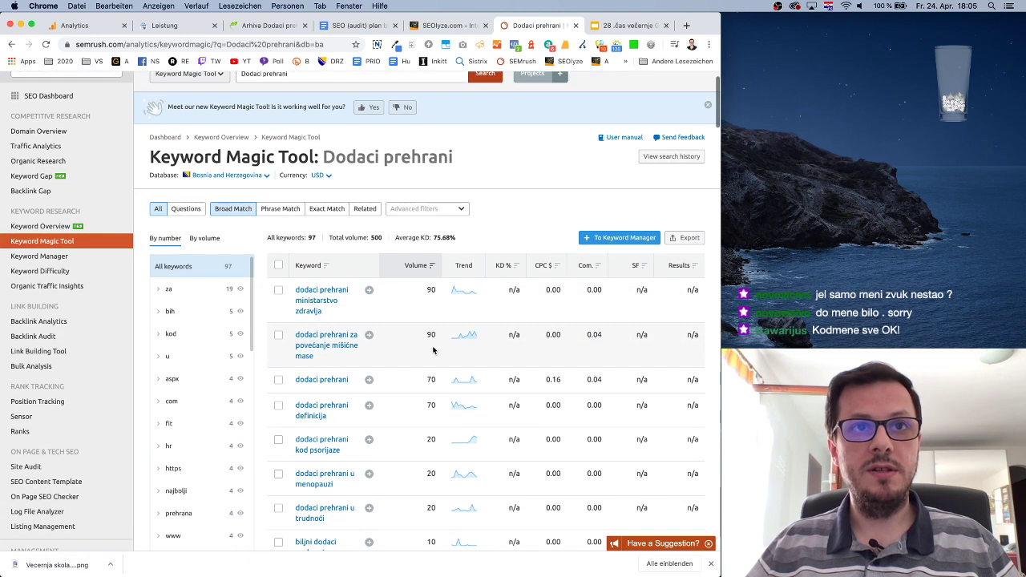
scroll(463, 323, up, 3)
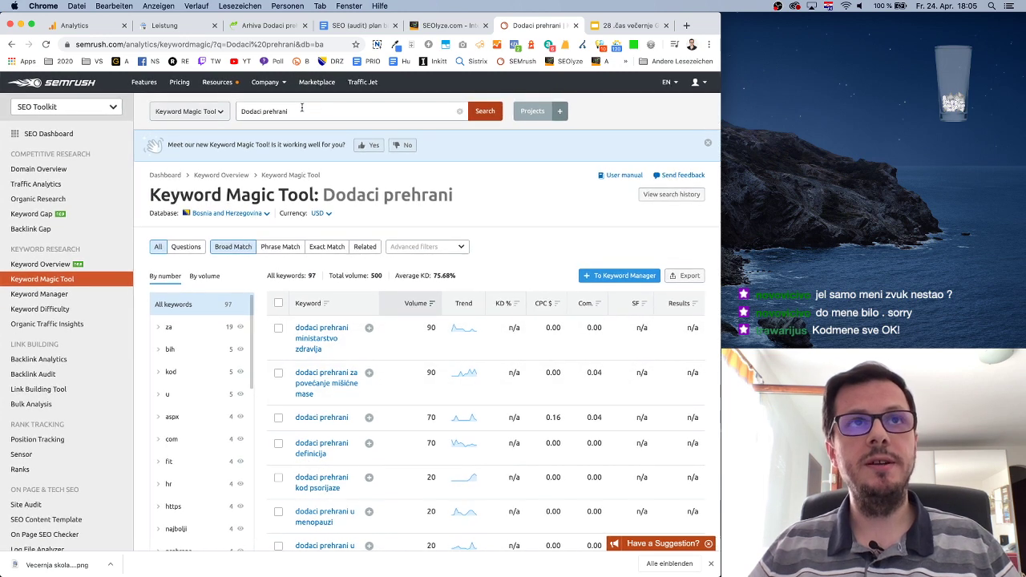
Search for the singular keyword "dodatak prehrani" and look through the keyword volumes.
double_click(257, 112)
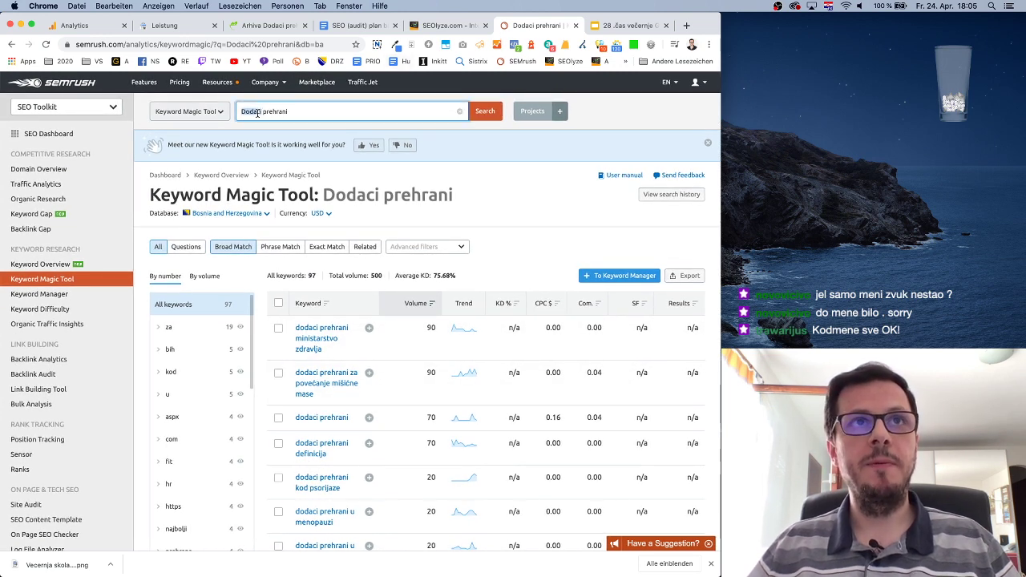
text(dodatak)
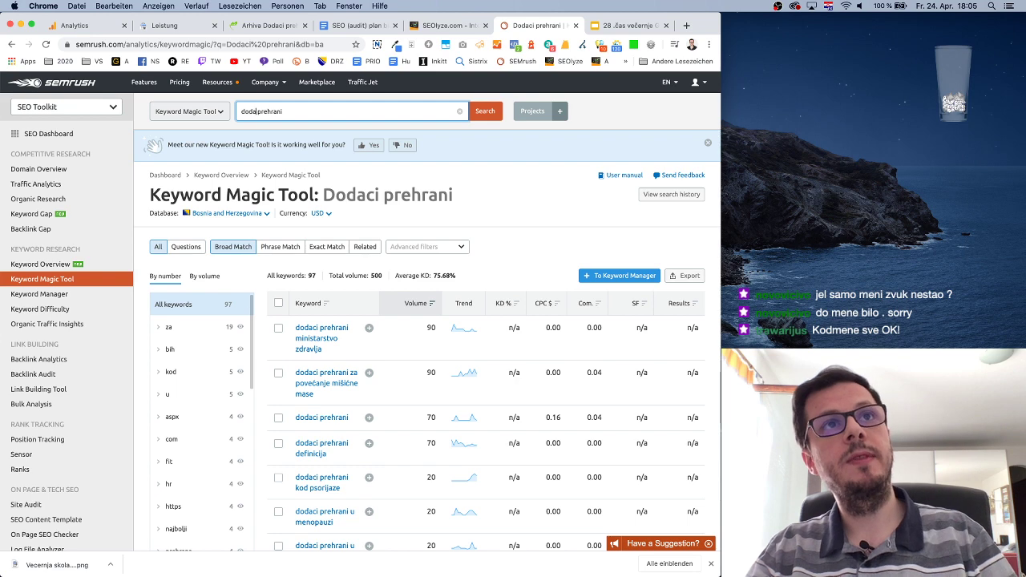
key(Return)
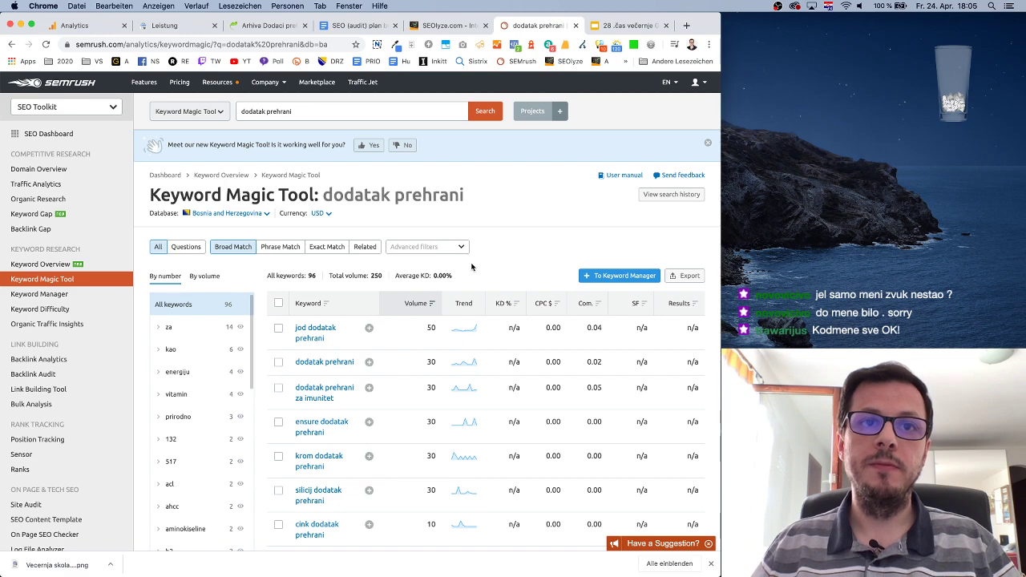
scroll(471, 267, down, 5)
scroll(470, 266, up, 5)
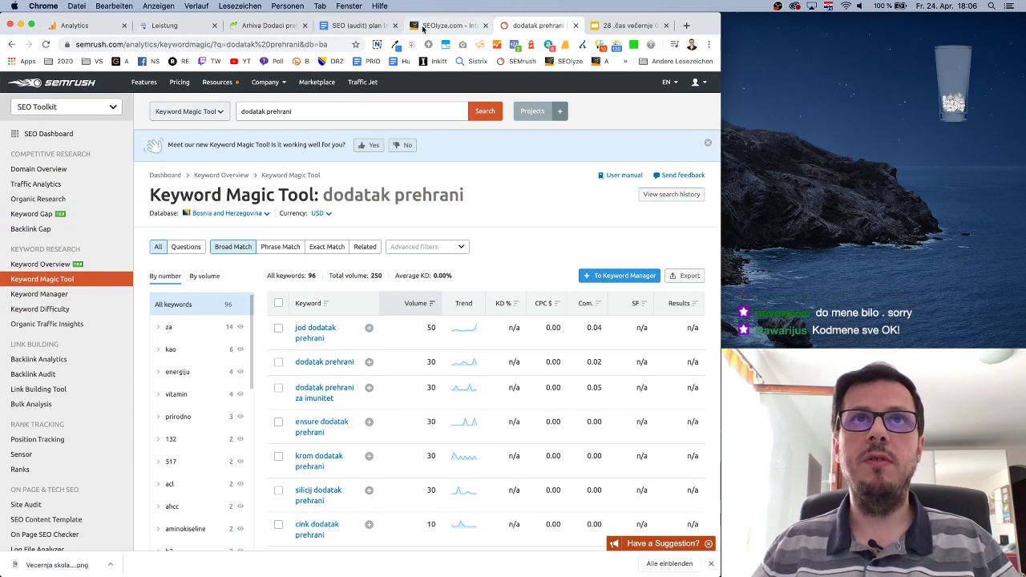
Return to the biomed.ba shop page and examine the full category list from Biljne kapi down to Zdrava hrana.
click(272, 27)
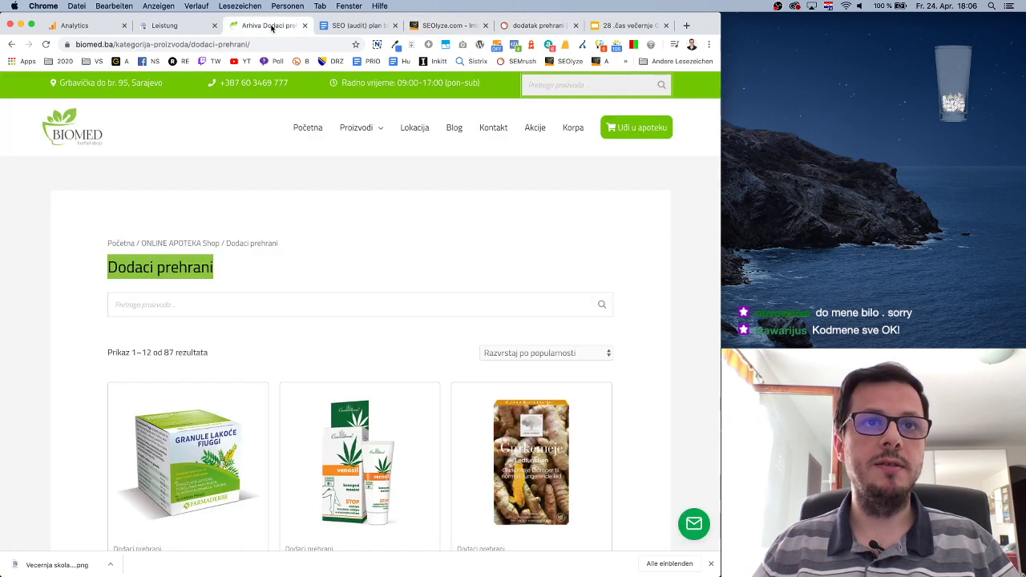
click(12, 44)
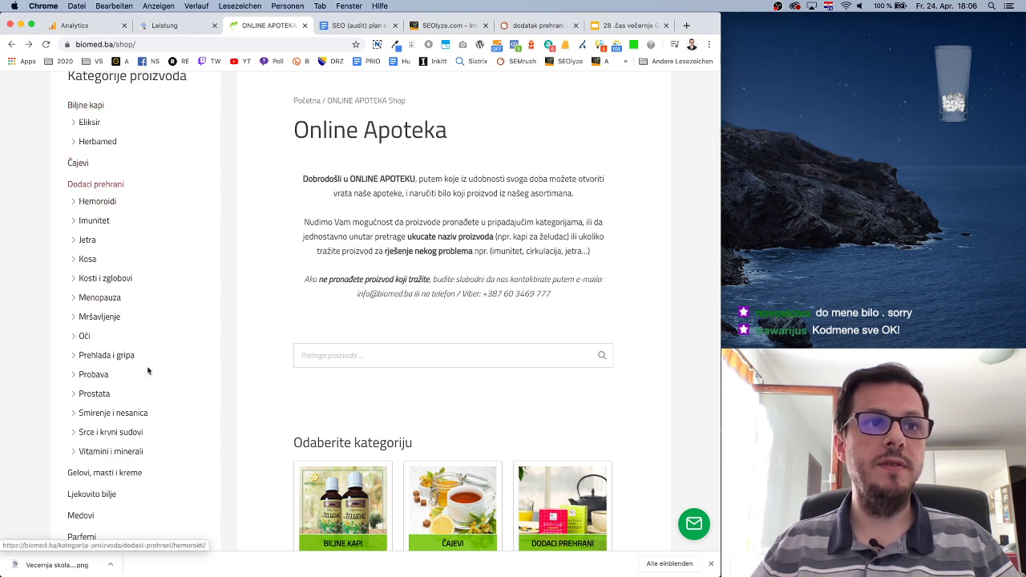
scroll(177, 428, down, 2)
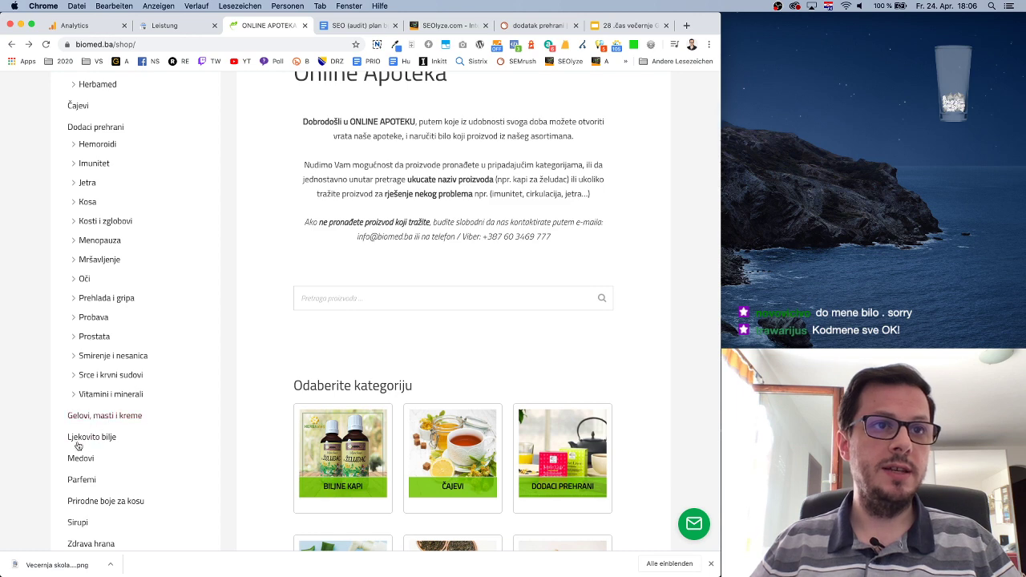
scroll(130, 454, down, 2)
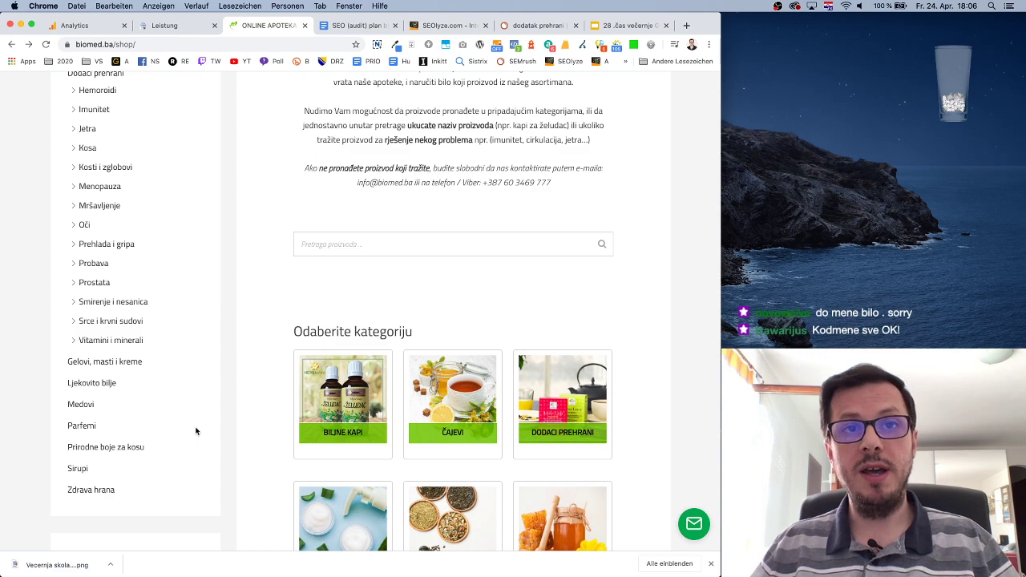
scroll(196, 431, up, 5)
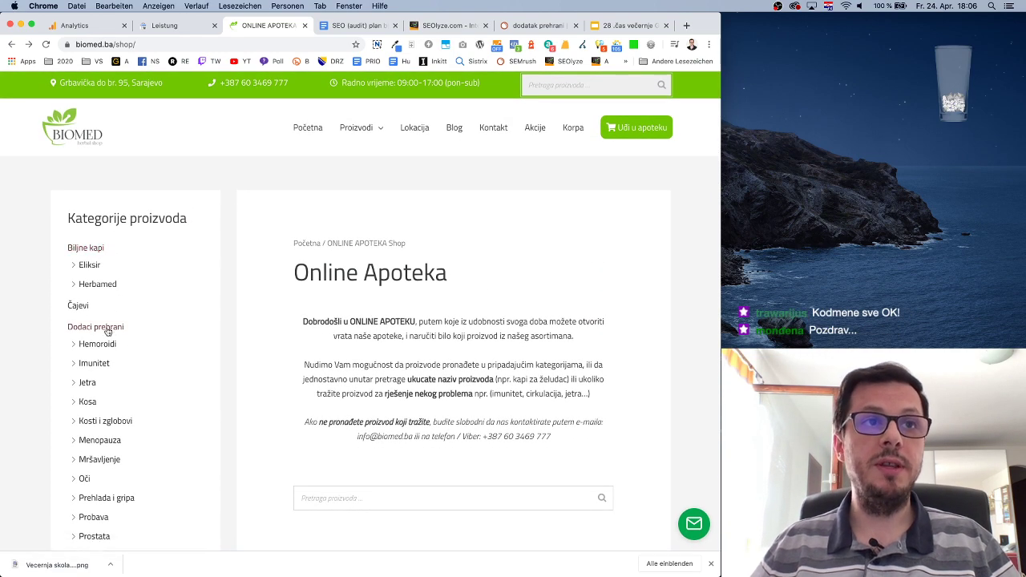
scroll(176, 359, down, 5)
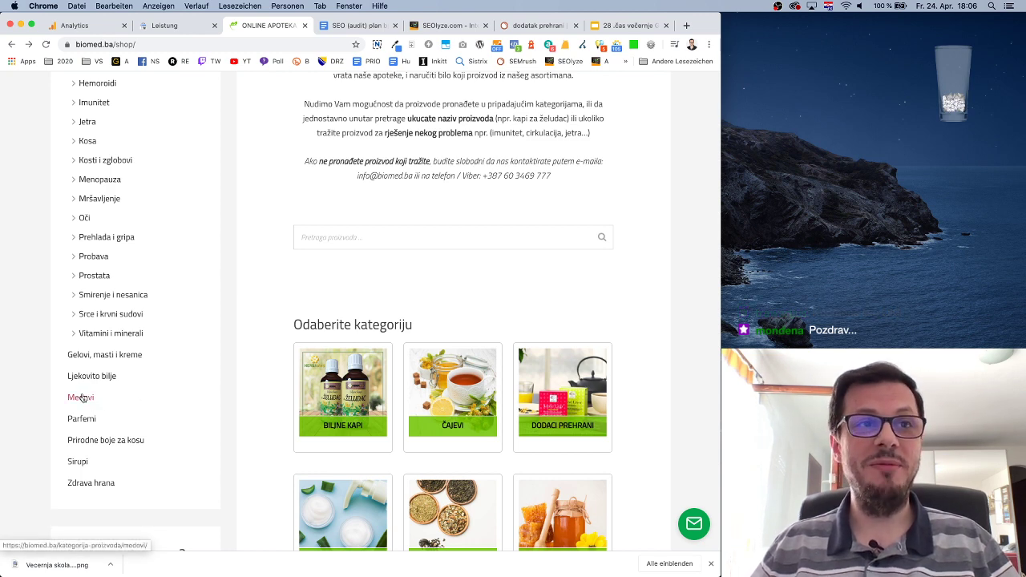
scroll(122, 395, up, 3)
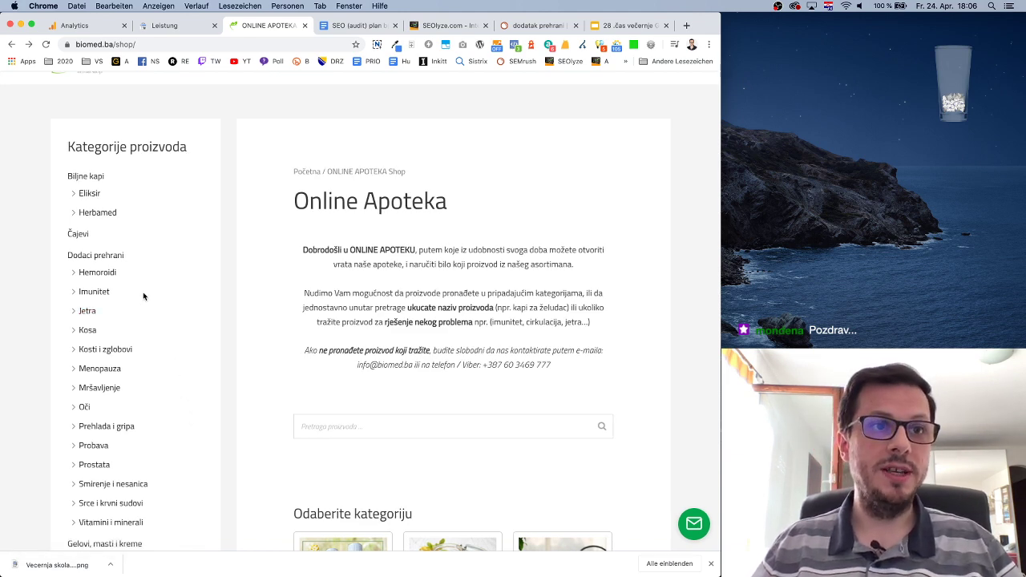
Open the Ljekovito bilje category page, look through its products and return to the shop page.
scroll(144, 297, down, 3)
click(107, 425)
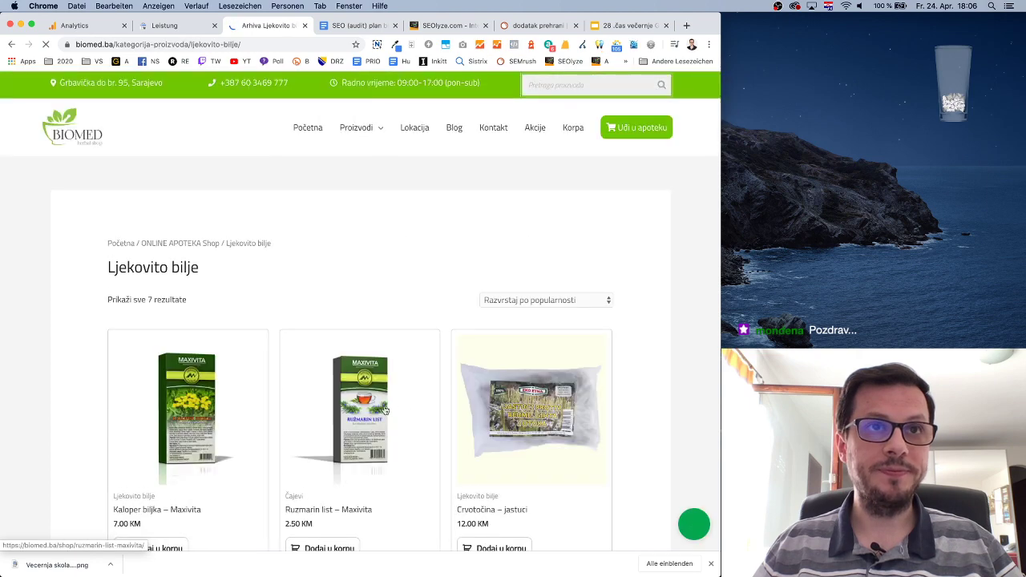
scroll(431, 392, down, 10)
scroll(432, 392, up, 10)
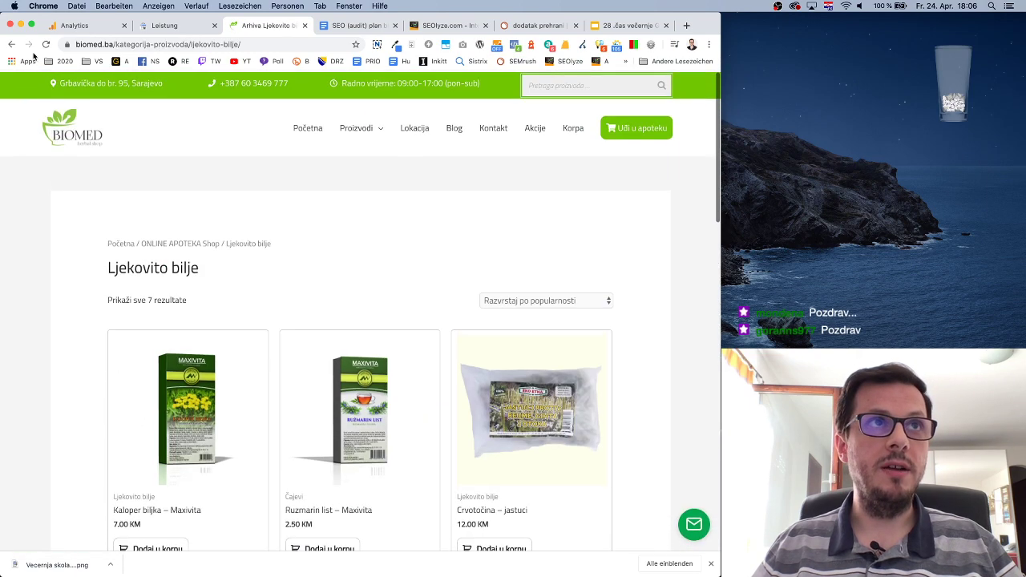
key(super+bracketleft)
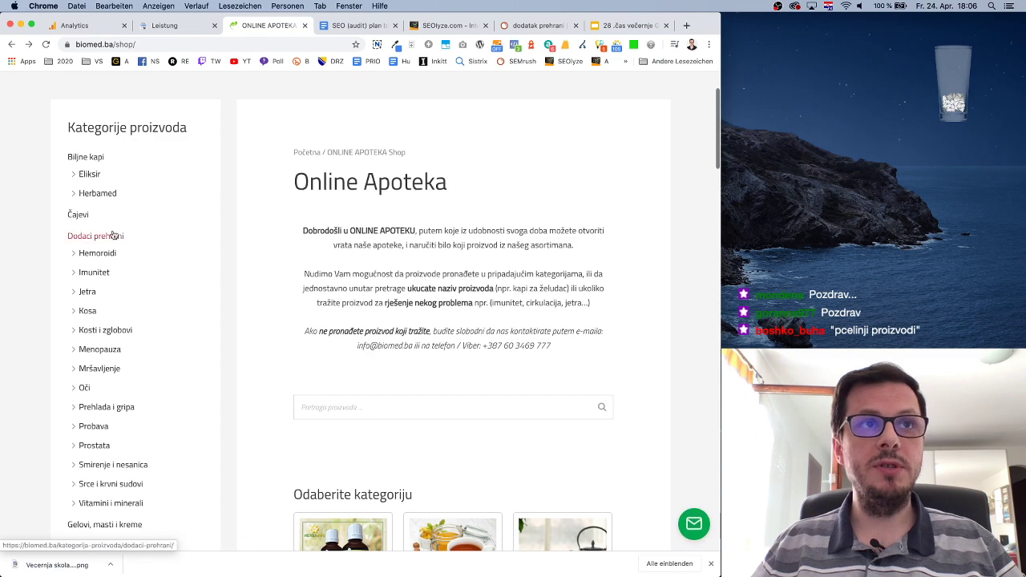
Open the Dodaci prehrani category page, examine its layout down to the footer and return to the shop page.
click(96, 234)
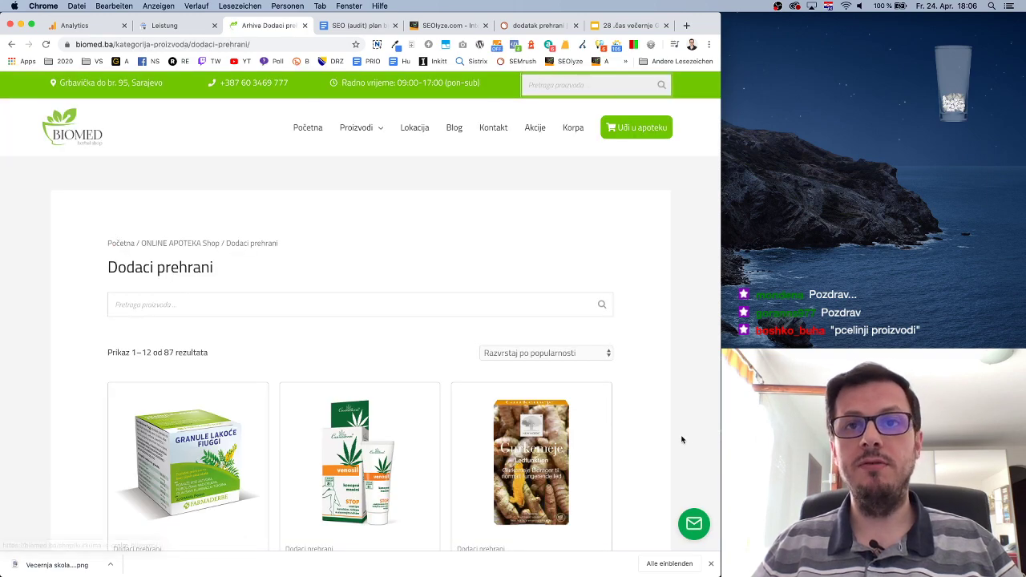
scroll(678, 433, down, 6)
scroll(674, 433, down, 11)
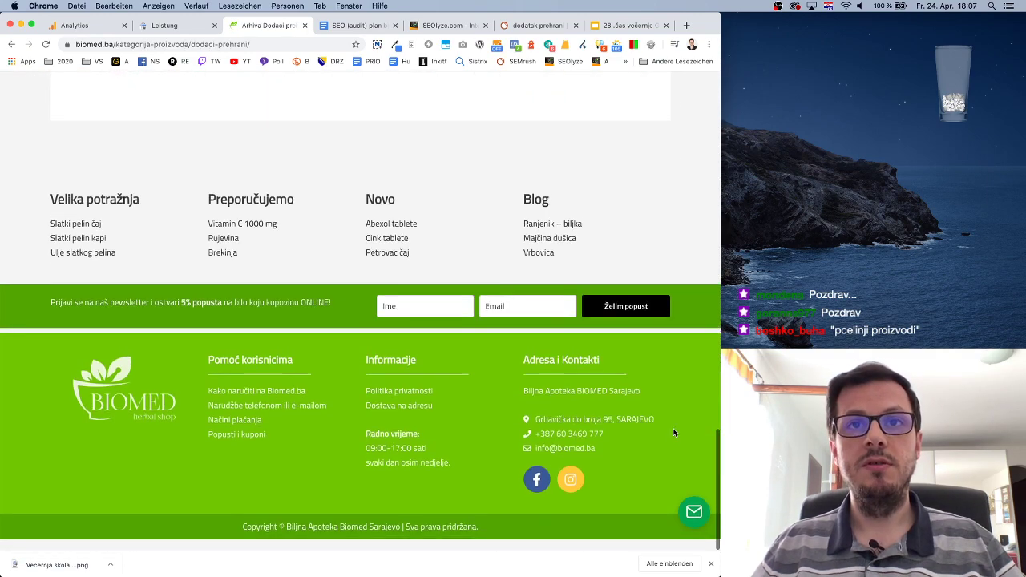
scroll(673, 433, up, 5)
scroll(673, 433, up, 12)
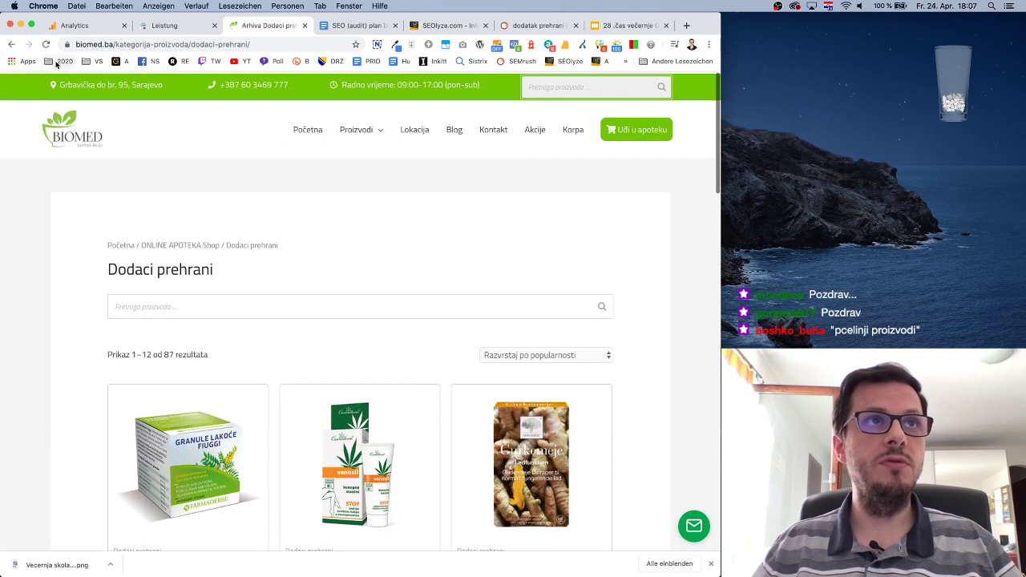
click(11, 45)
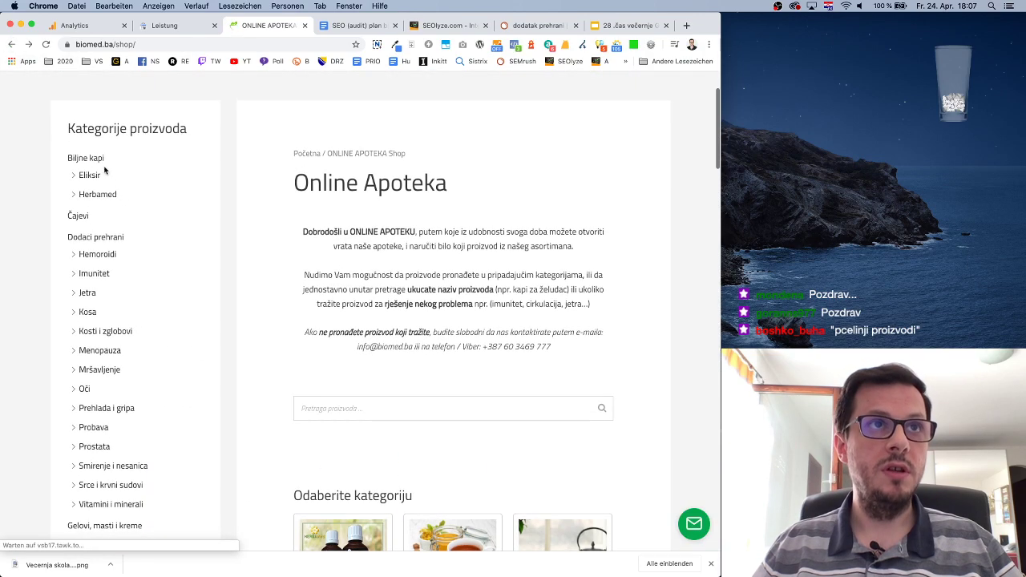
Open every main shop category from Biljne kapi to Zdrava hrana, each in its own browser tab.
super+click(85, 149)
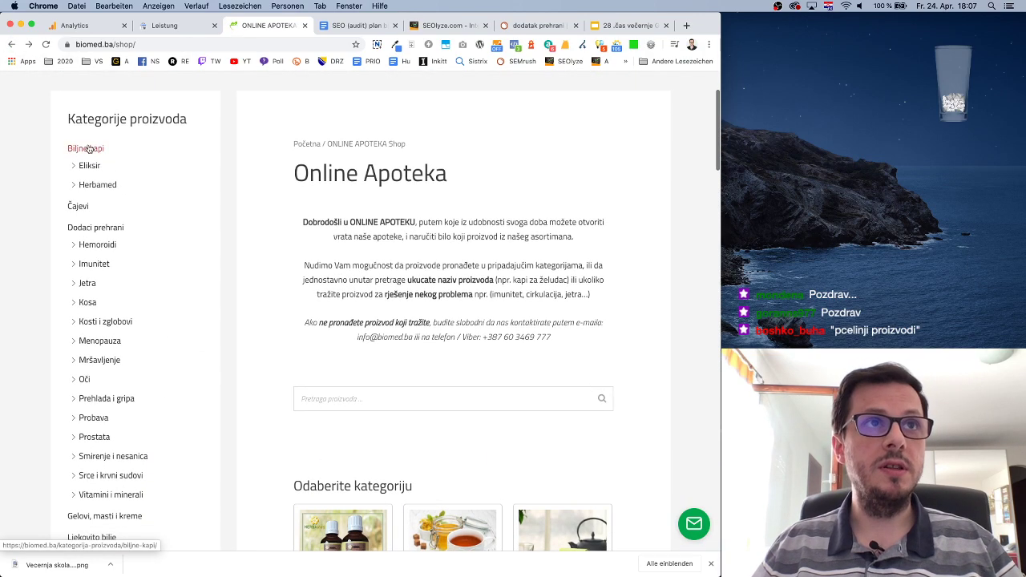
super+click(77, 205)
super+click(92, 226)
scroll(161, 265, down, 5)
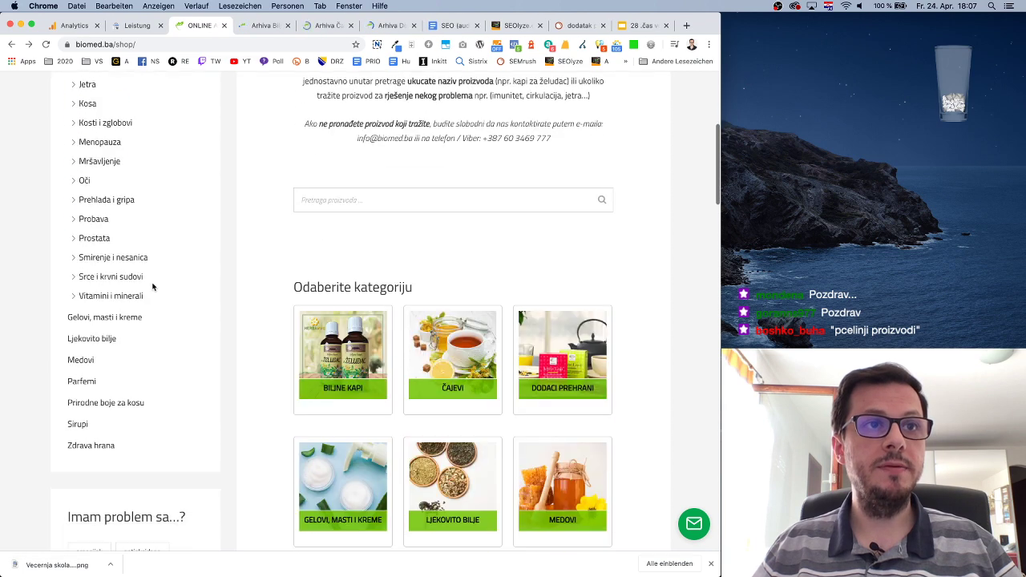
super+click(100, 319)
super+click(94, 340)
super+click(80, 360)
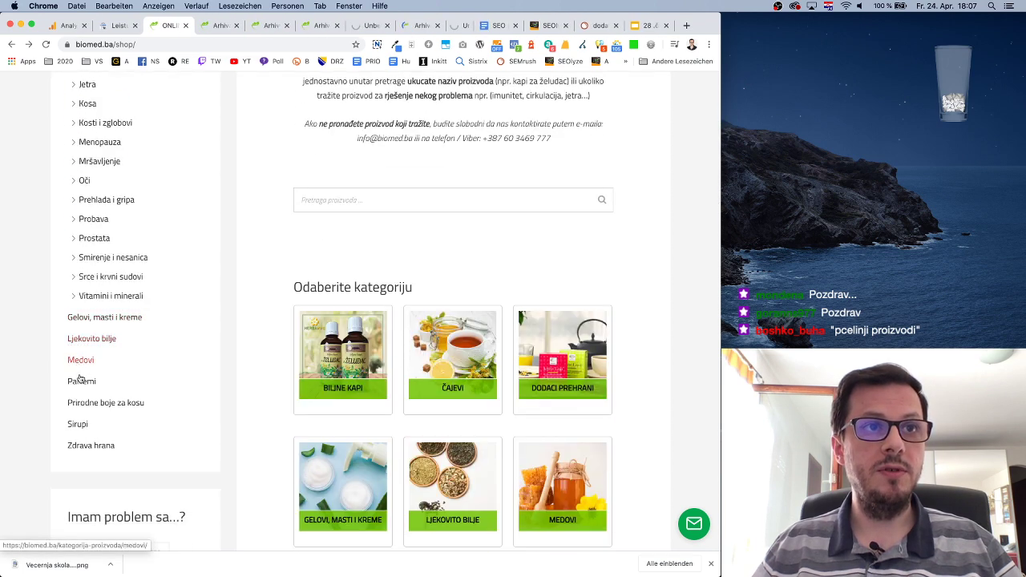
super+click(81, 382)
super+click(88, 404)
super+click(78, 423)
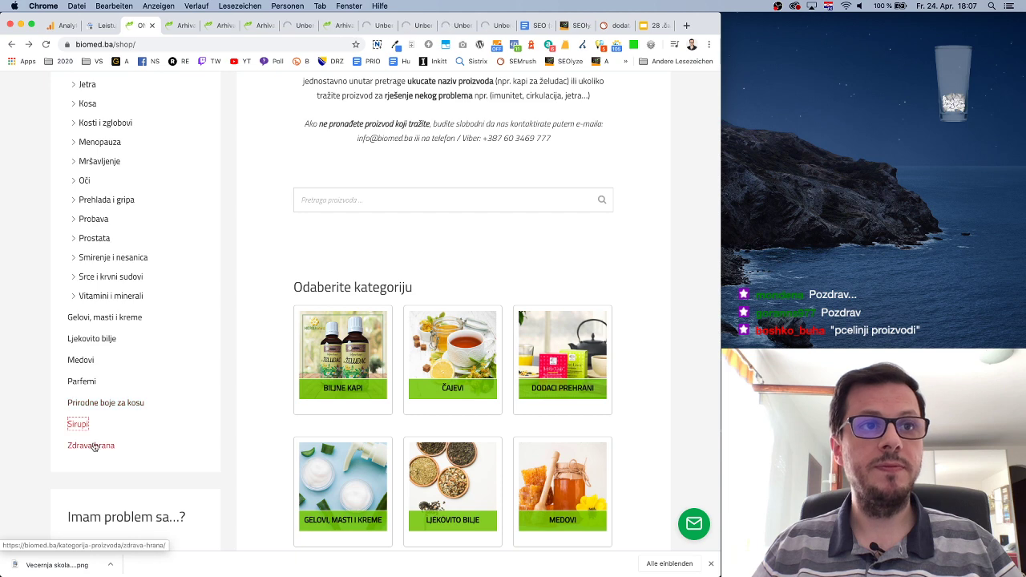
super+click(84, 445)
Check the opened Biljne kapi and Čajevi category pages and go back to the shop page.
click(173, 27)
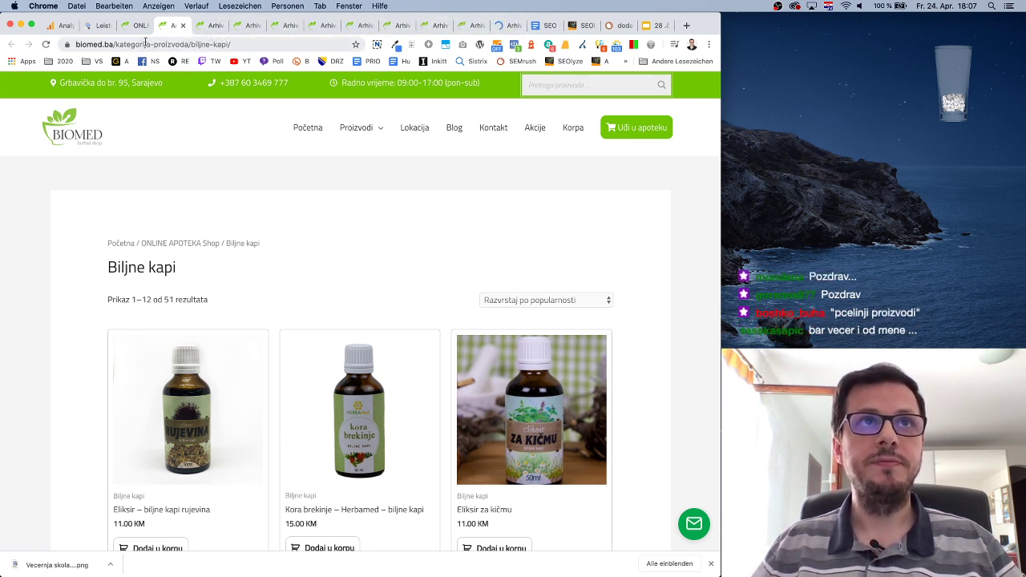
click(206, 25)
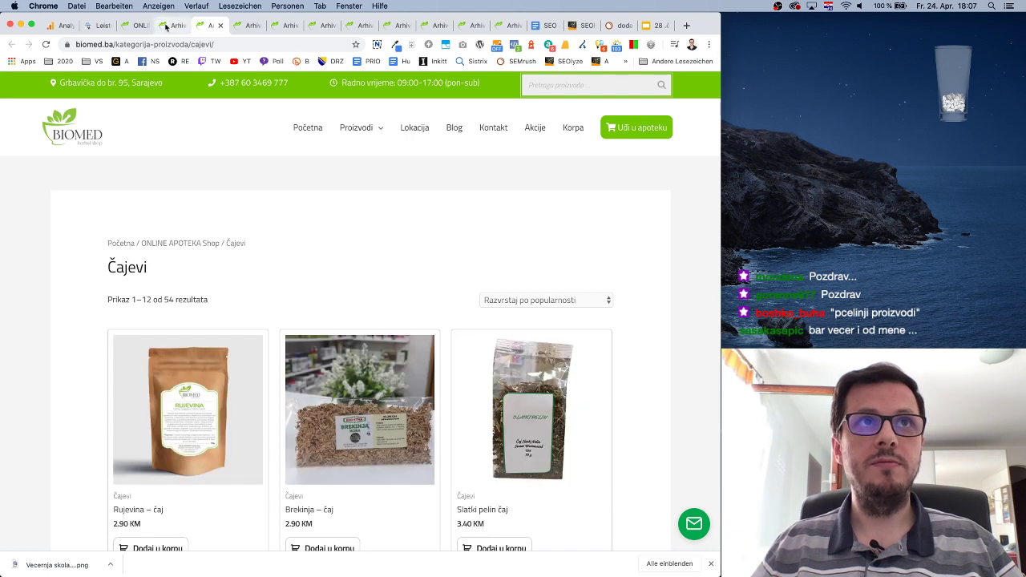
click(159, 27)
key(ctrl+Tab)
key(ctrl+Tab)
click(152, 26)
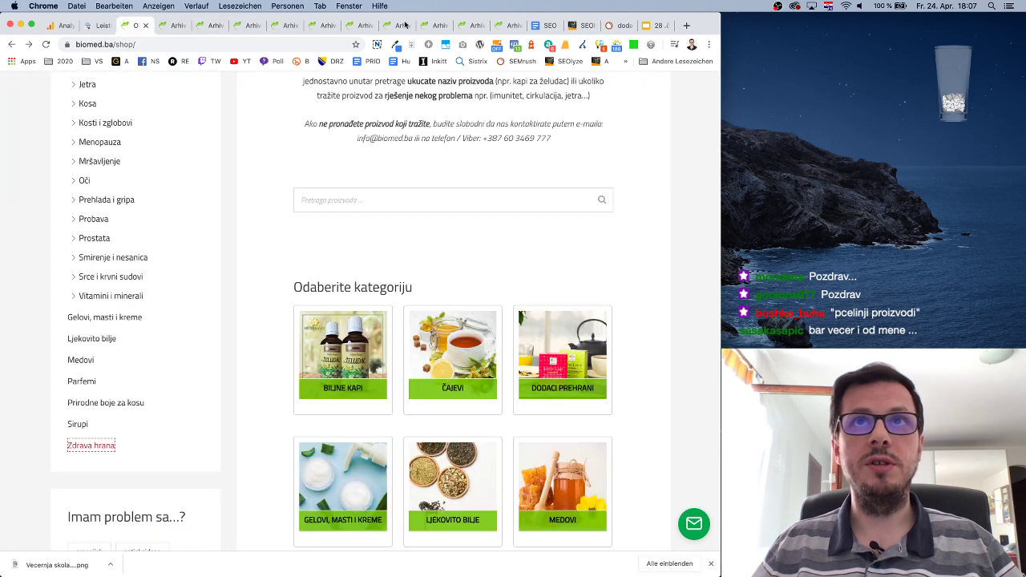
Place the SEO (audit) plan document ahead of the shop page and start a numbered list under Podkategorija web shopa.
key(super+w)
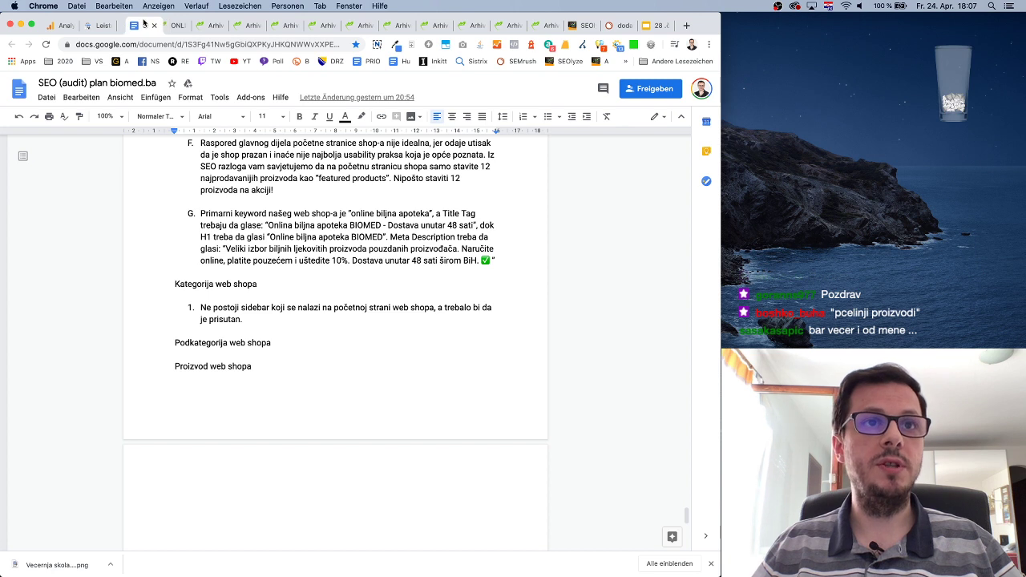
click(289, 344)
key(Return)
key(Return)
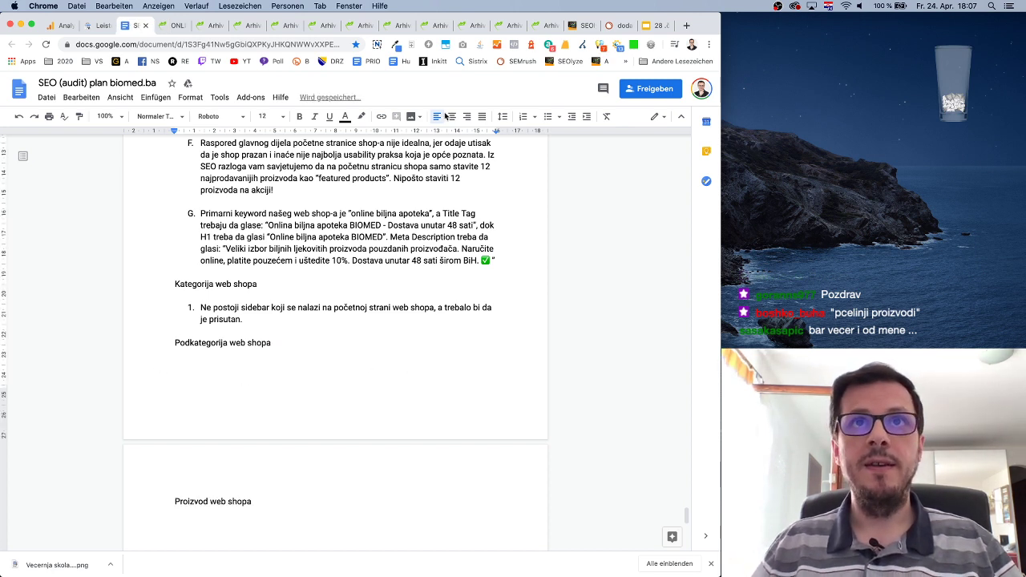
click(523, 116)
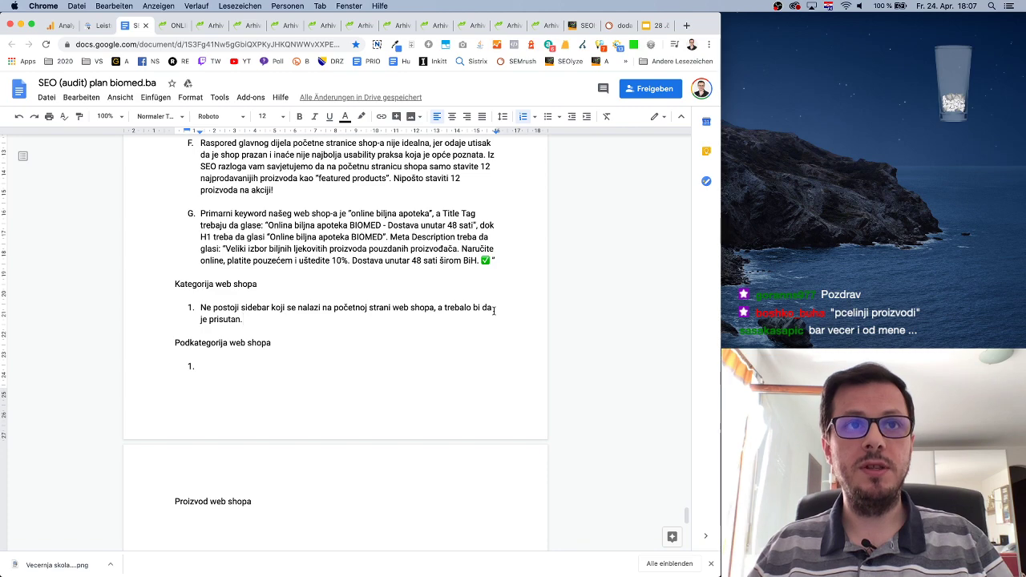
Look through the product listing on the Biljne kapi category page.
click(173, 26)
click(204, 27)
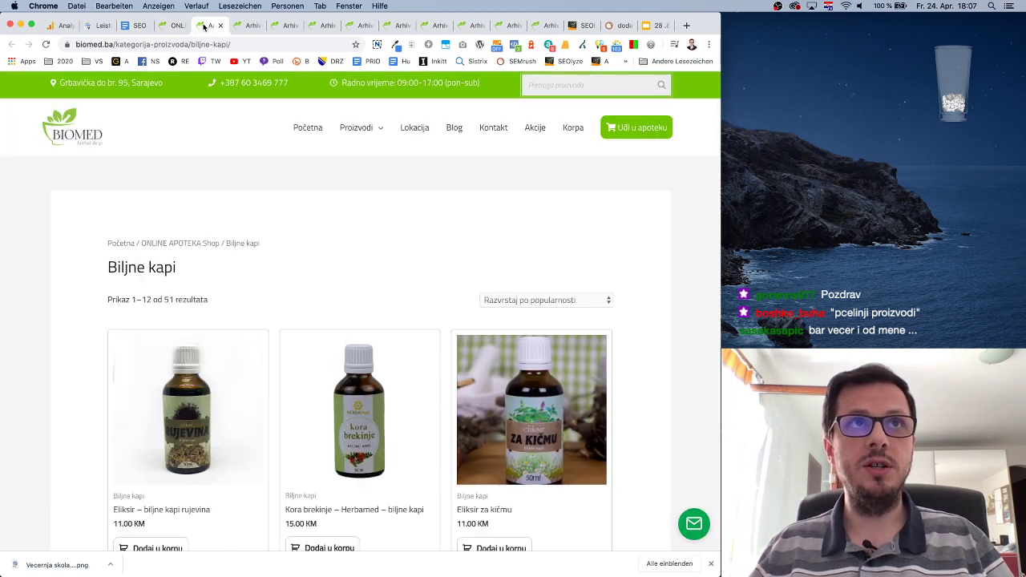
scroll(287, 331, down, 5)
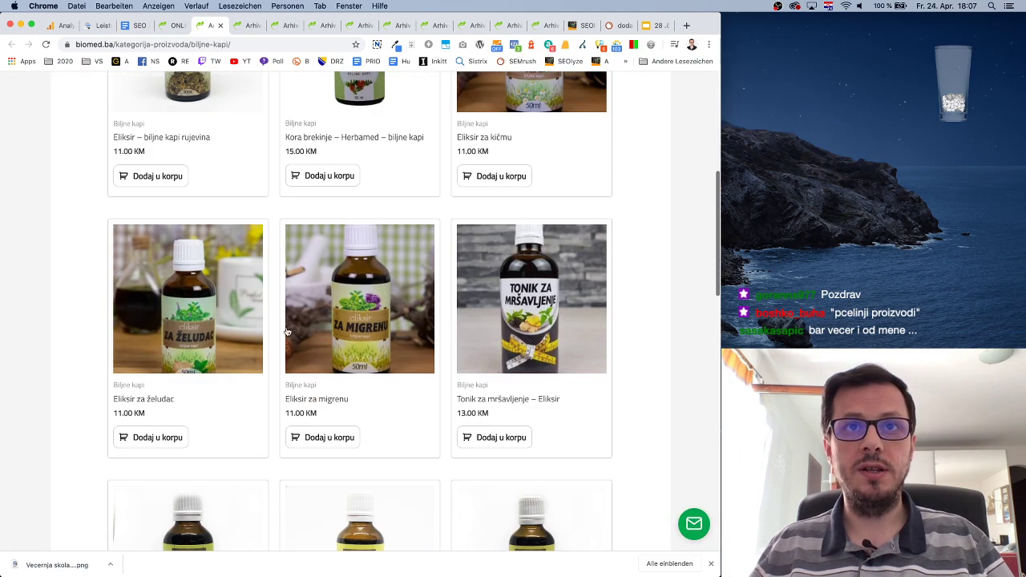
scroll(287, 331, down, 5)
scroll(285, 331, up, 10)
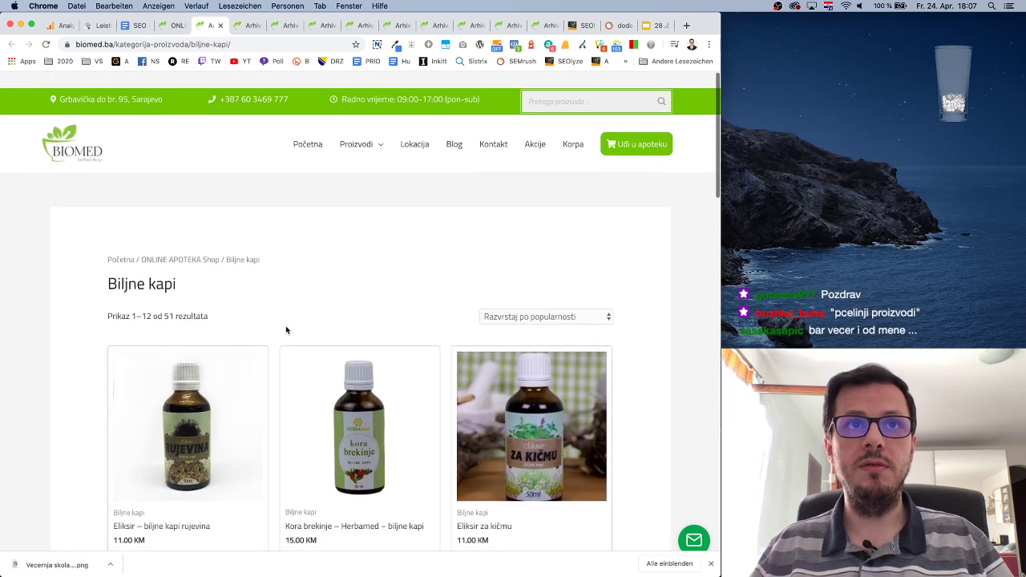
Compare the shop page's category sidebar with the layout of the Biljne kapi category page.
click(172, 25)
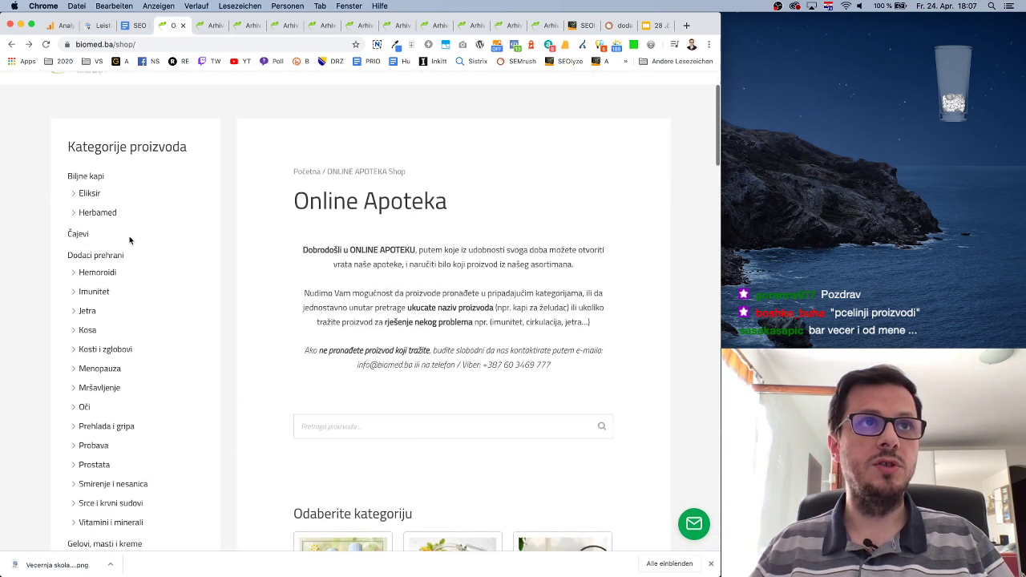
scroll(130, 240, down, 3)
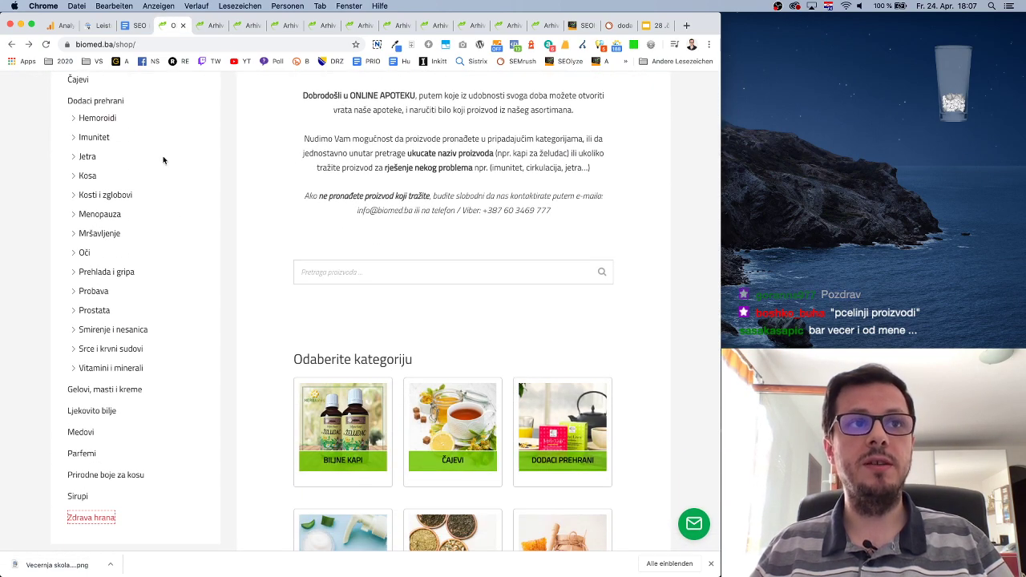
click(210, 27)
scroll(232, 152, down, 2)
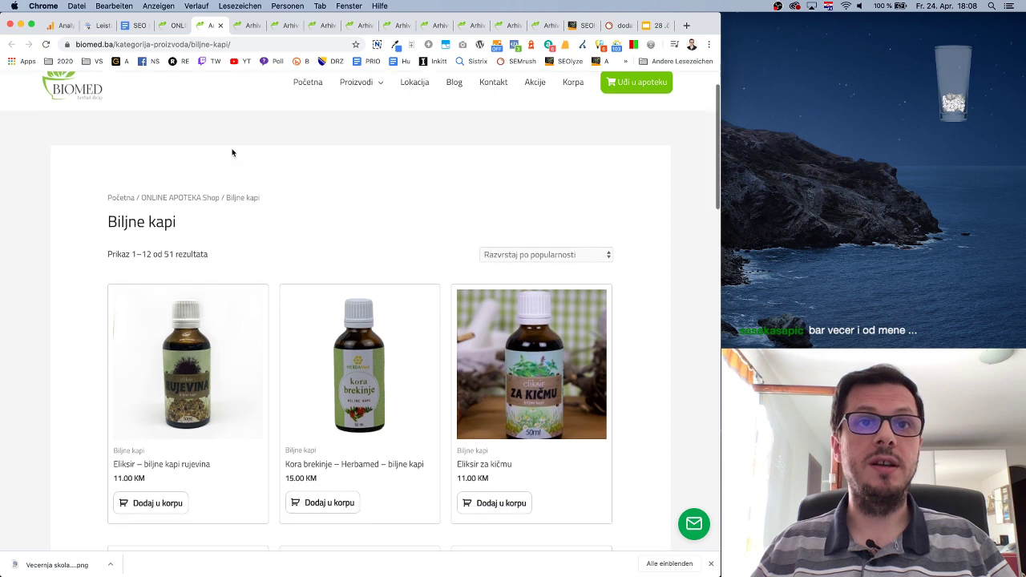
click(176, 25)
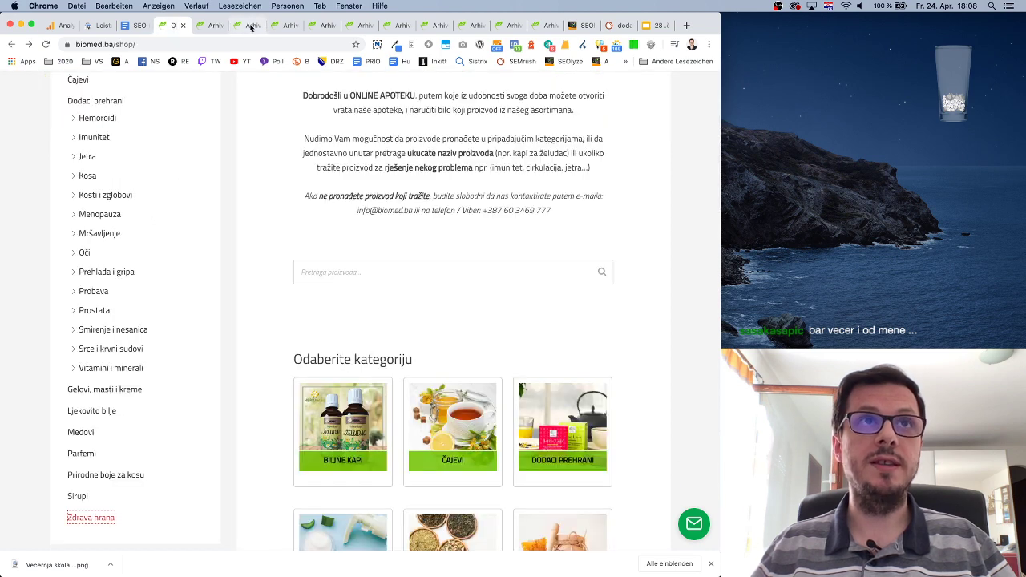
click(207, 26)
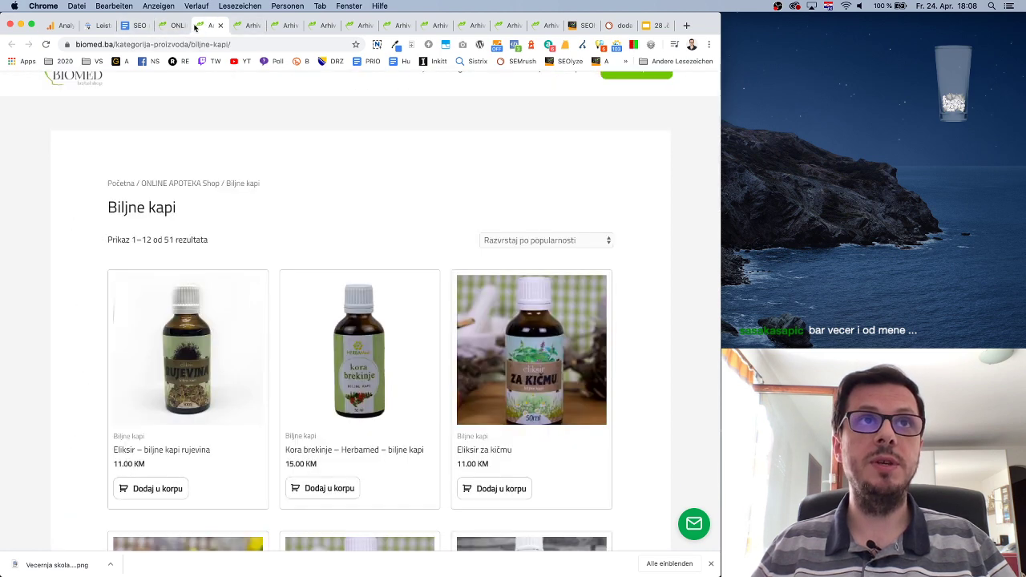
Add a second numbered item under Kategorija web shopa in the audit plan: "Trenutno svaka od kategorija ima pogrešan title tag.".
click(134, 25)
click(282, 320)
key(Return)
text(Tre)
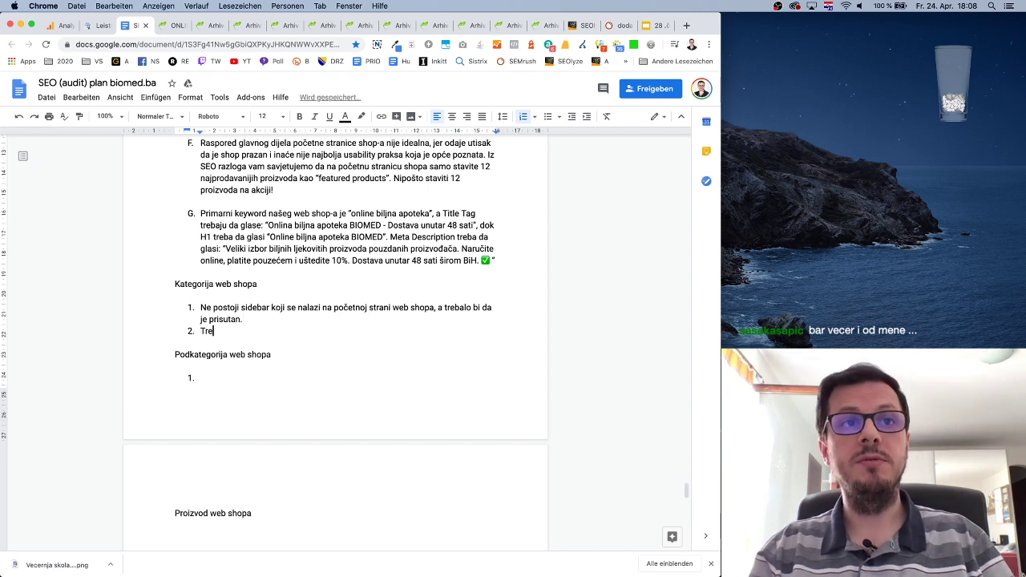
text(ntno)
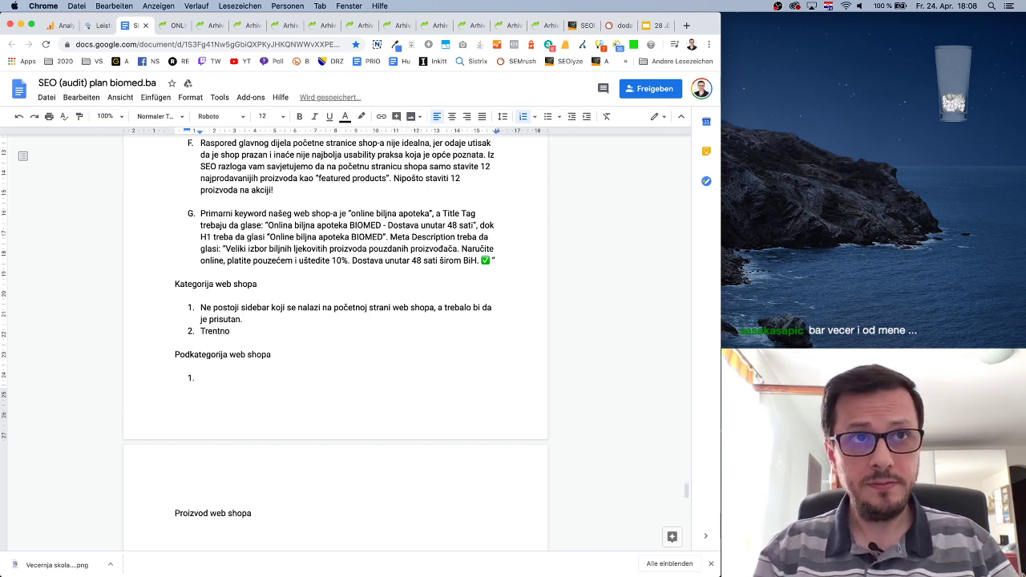
key(BackSpace)
key(BackSpace)
key(BackSpace)
key(BackSpace)
key(BackSpace)
text(nutno svaka o)
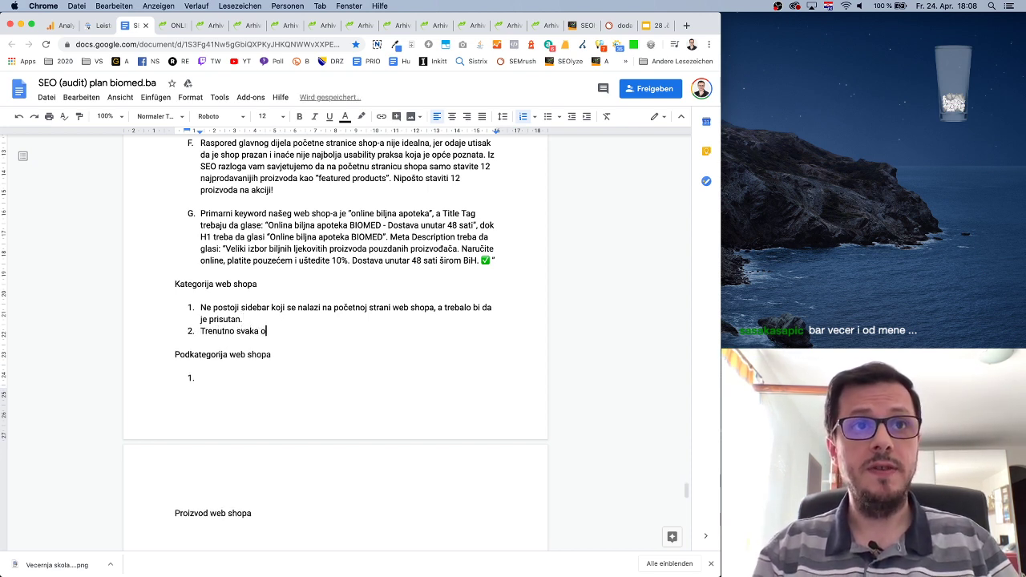
text(d kategorija)
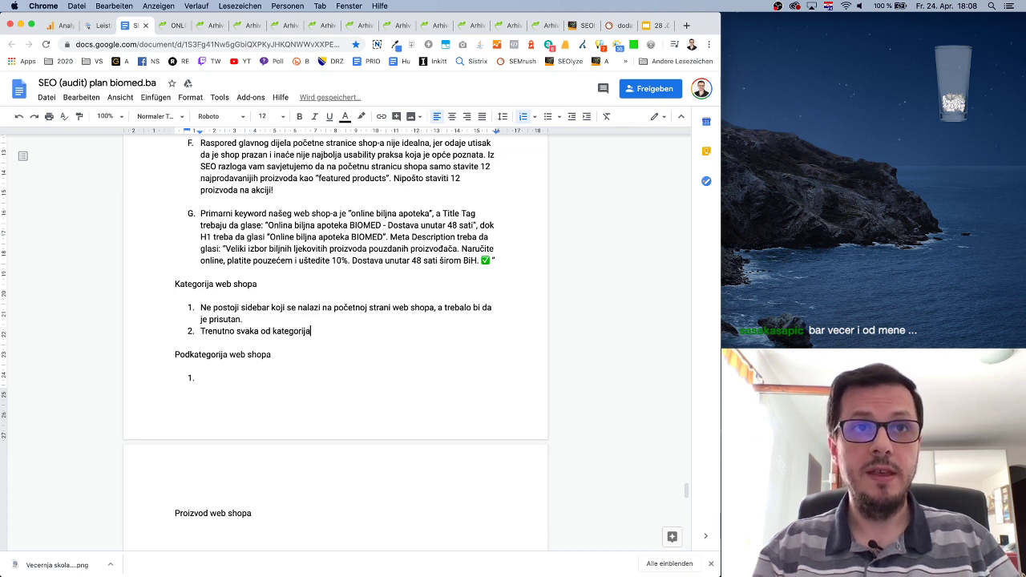
text( i)
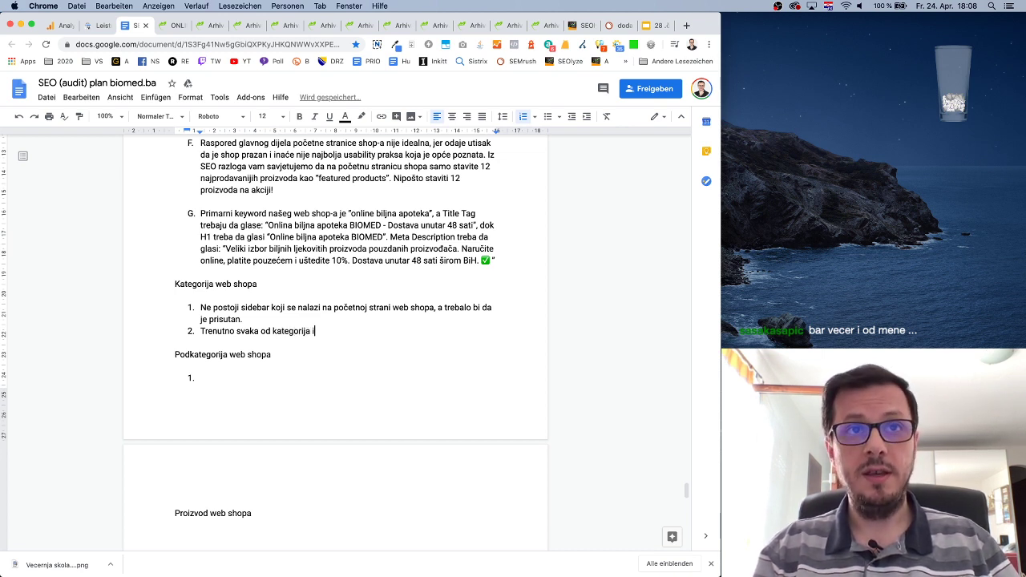
text(ma po)
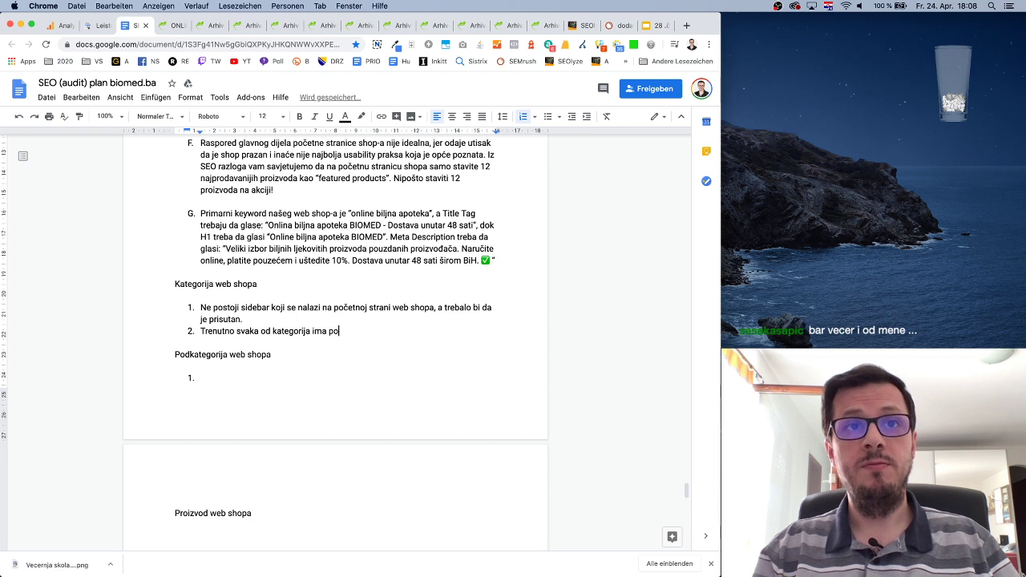
text(greša)
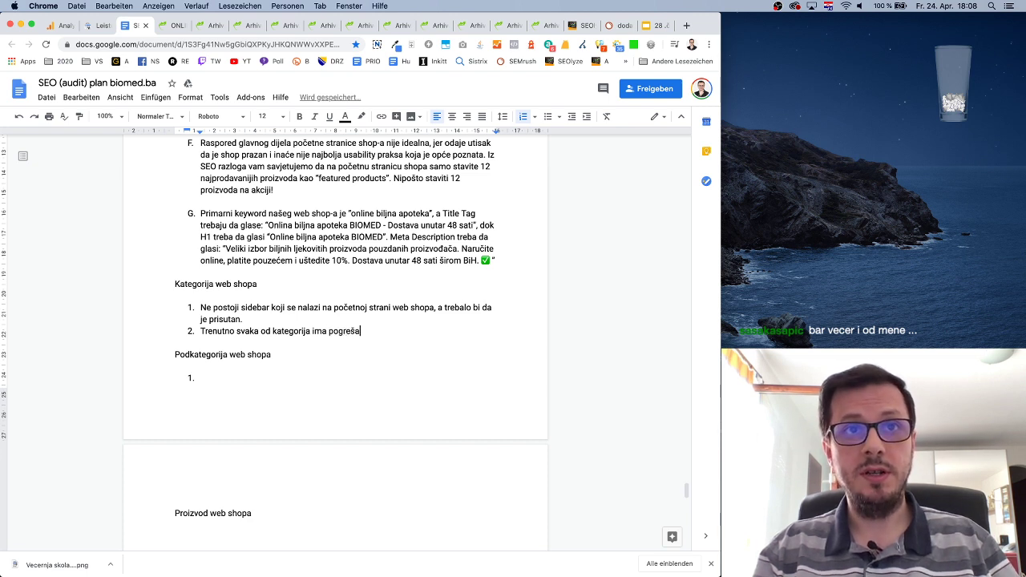
text(n title tag.)
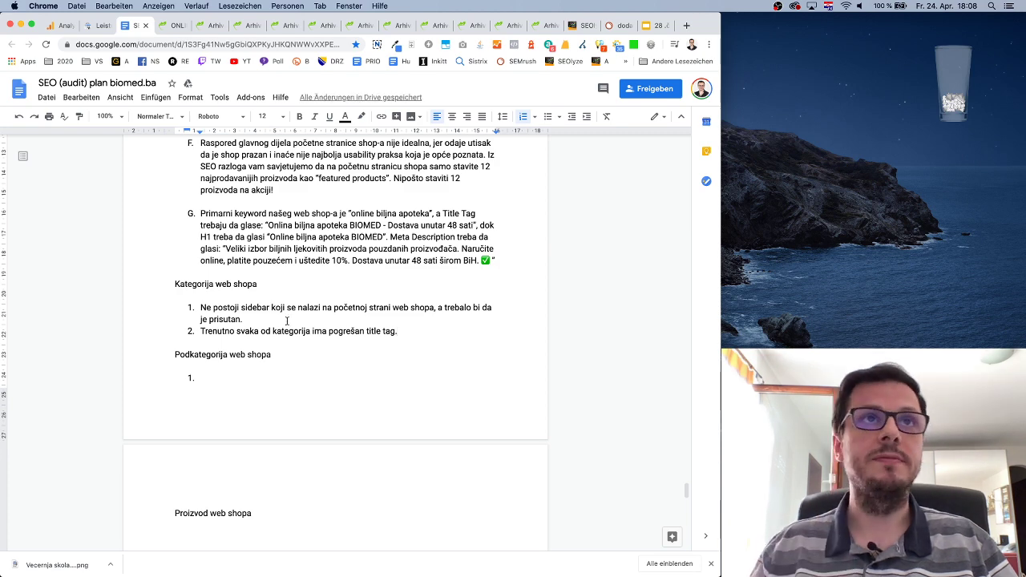
Look through the shop's category pages from Biljne kapi to Sirupi, checking each category's name and product listing.
click(210, 25)
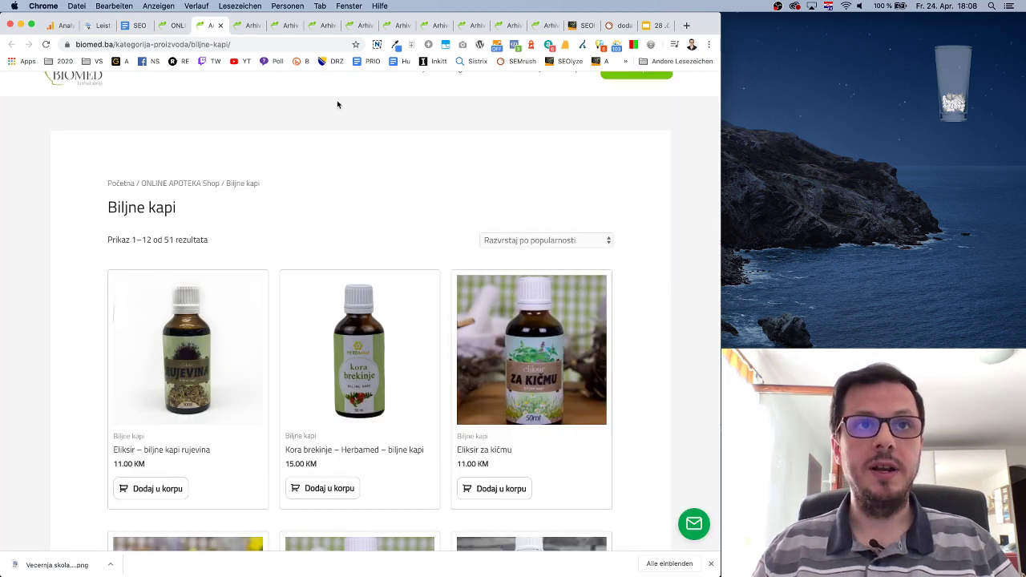
key(ctrl+Tab)
key(ctrl+Tab)
key(ctrl+Tab)
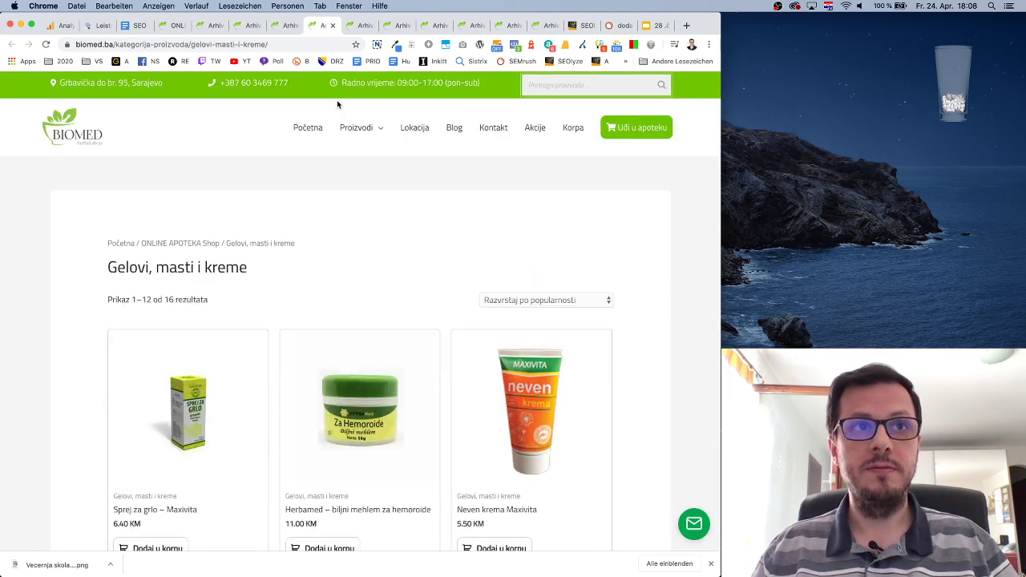
key(ctrl+Tab)
key(ctrl+Tab)
key(ctrl+Tab)
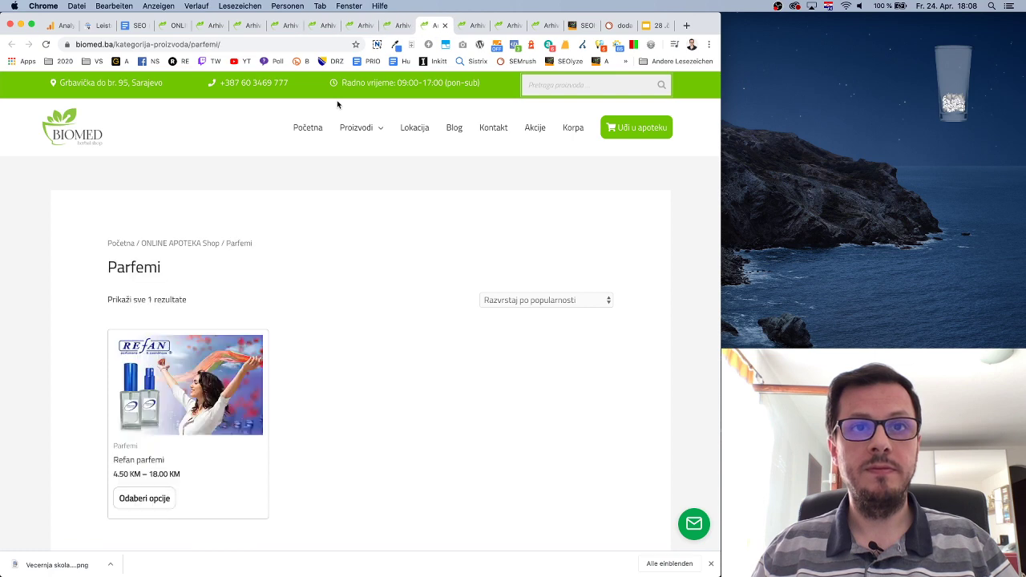
key(ctrl+Tab)
key(ctrl+Tab)
key(ctrl+Tab)
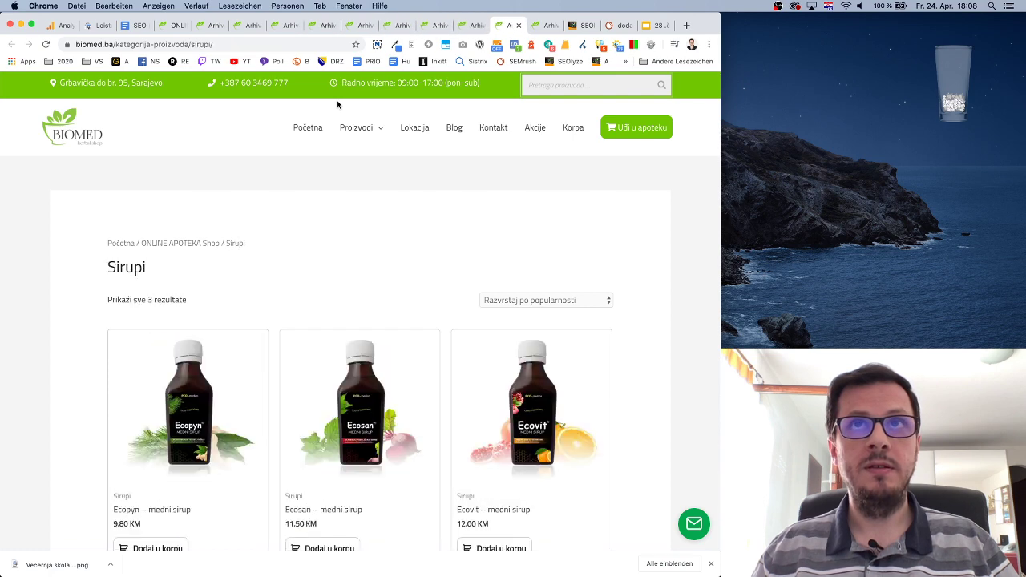
Insert a new second item under Kategorija web shopa in the audit plan: "Napominjemo da smatramo da kategorija "parfemi" treba da bude ukinuta".
click(132, 25)
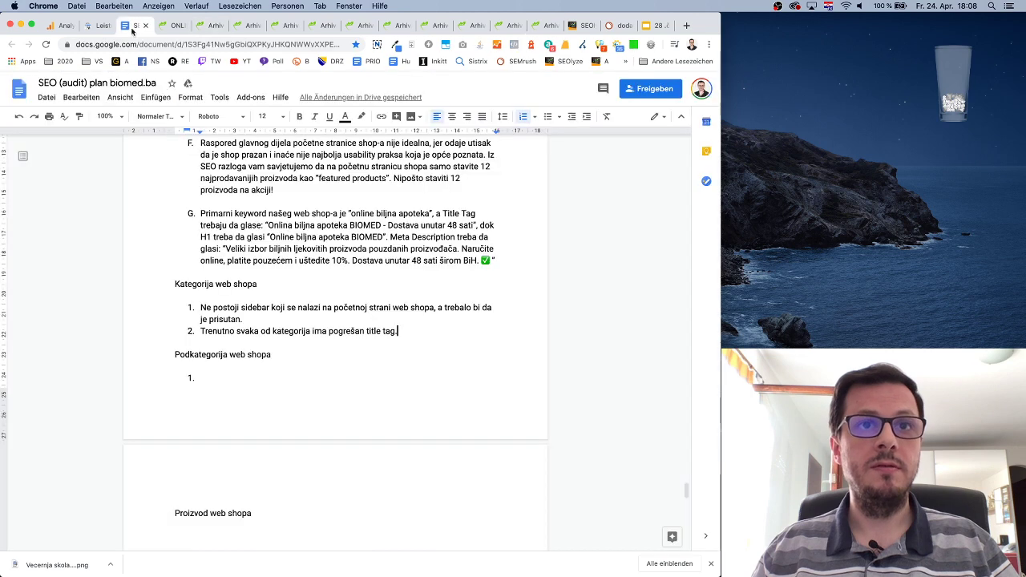
click(357, 320)
key(Return)
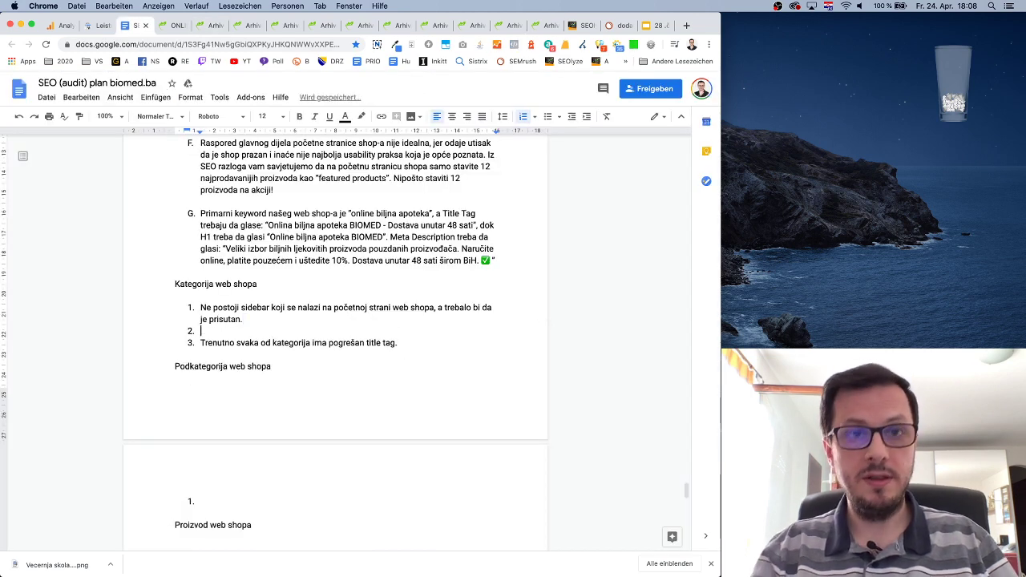
text(Napomi)
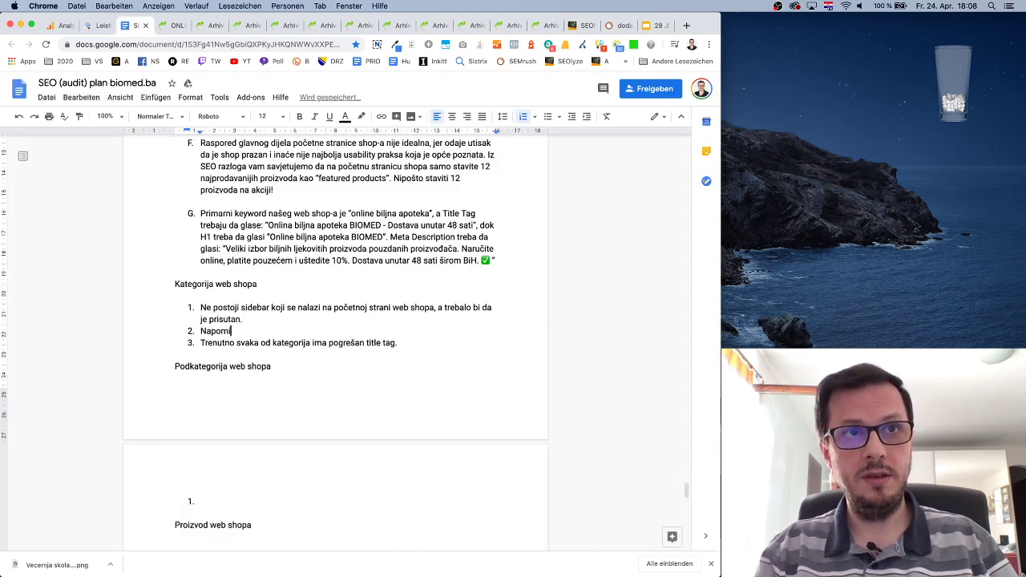
text(njemo da smatra)
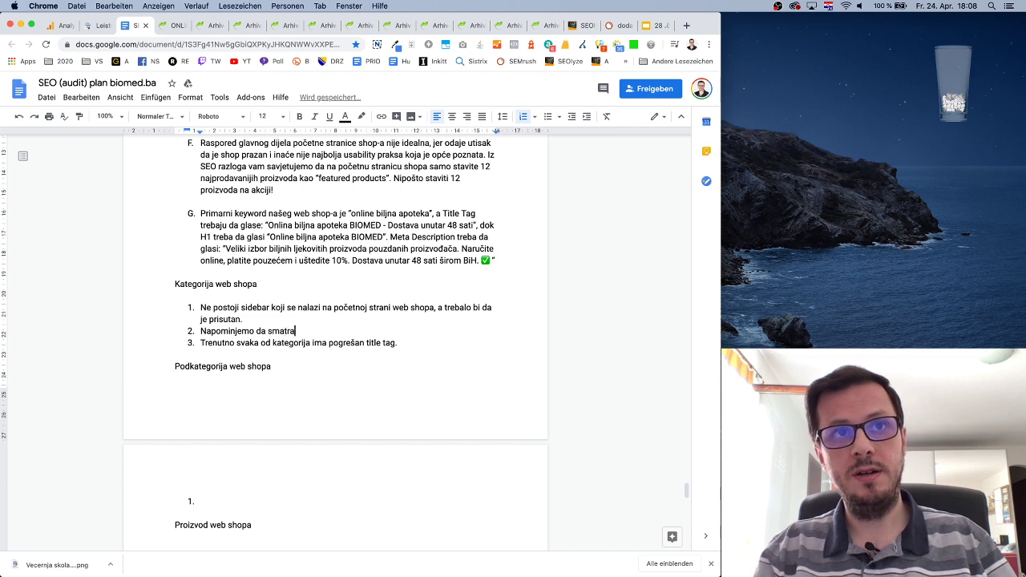
text(mo da kat)
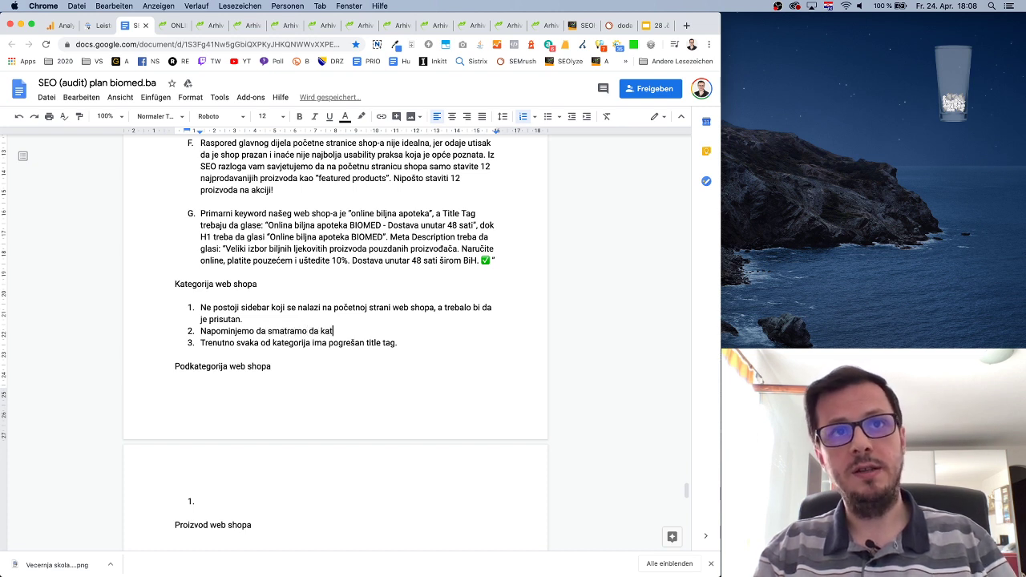
text(egorija "parfem)
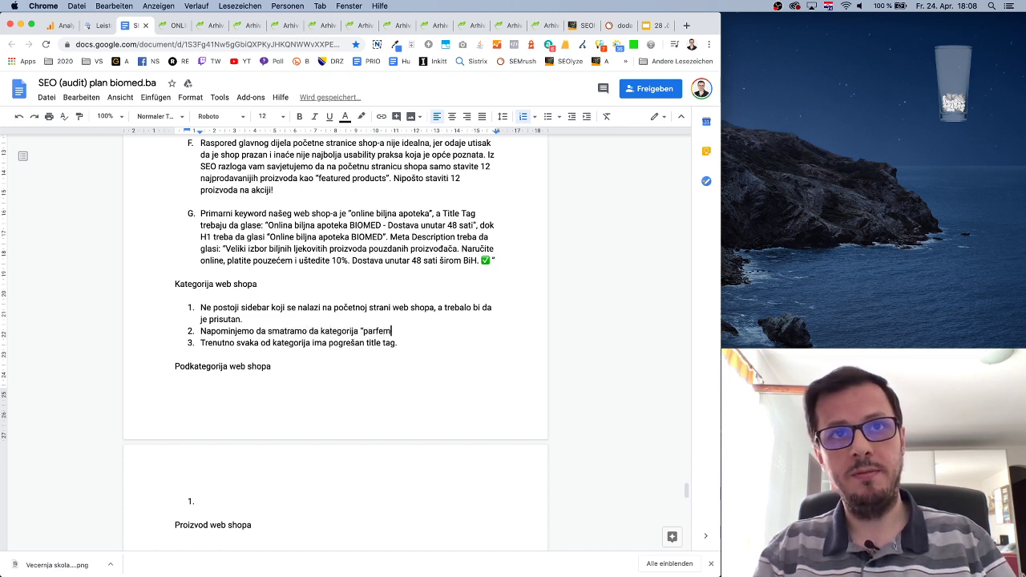
text(i" treba )
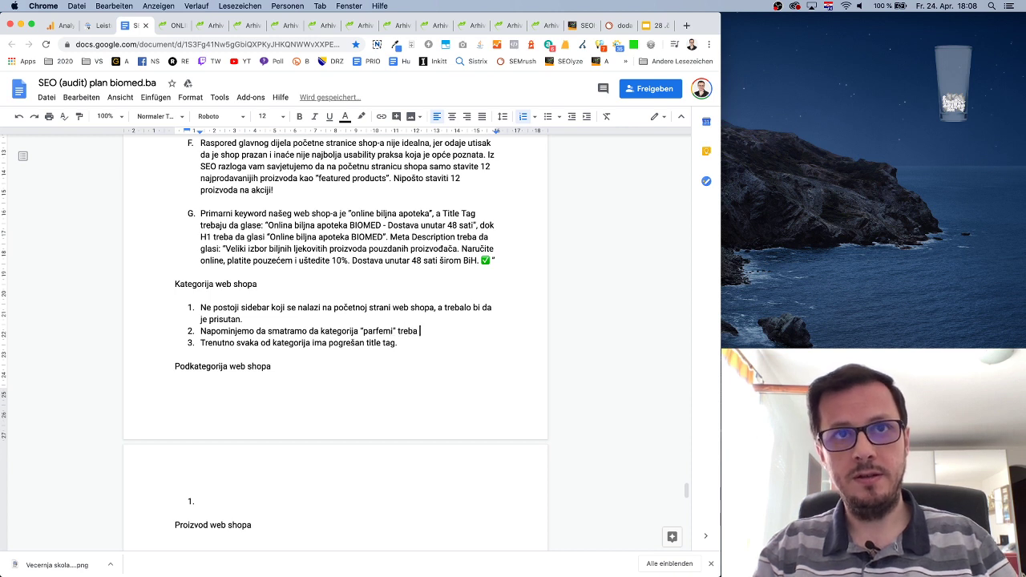
text(da bude ukinuta)
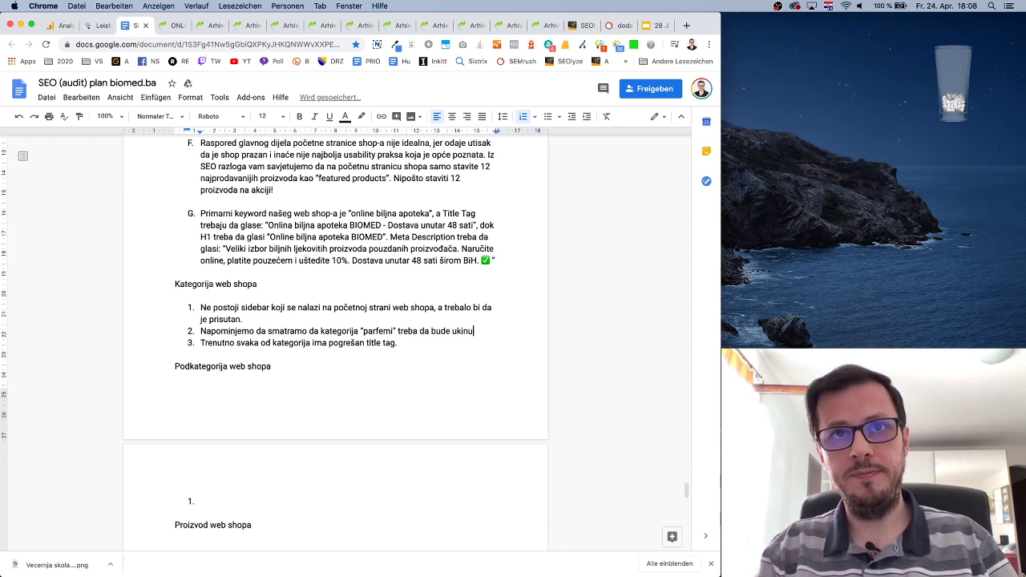
Extend the title tag item, replacing its final period with ", zato što se na početku nalazi riječ "Arhiva"".
click(407, 347)
key(BackSpace)
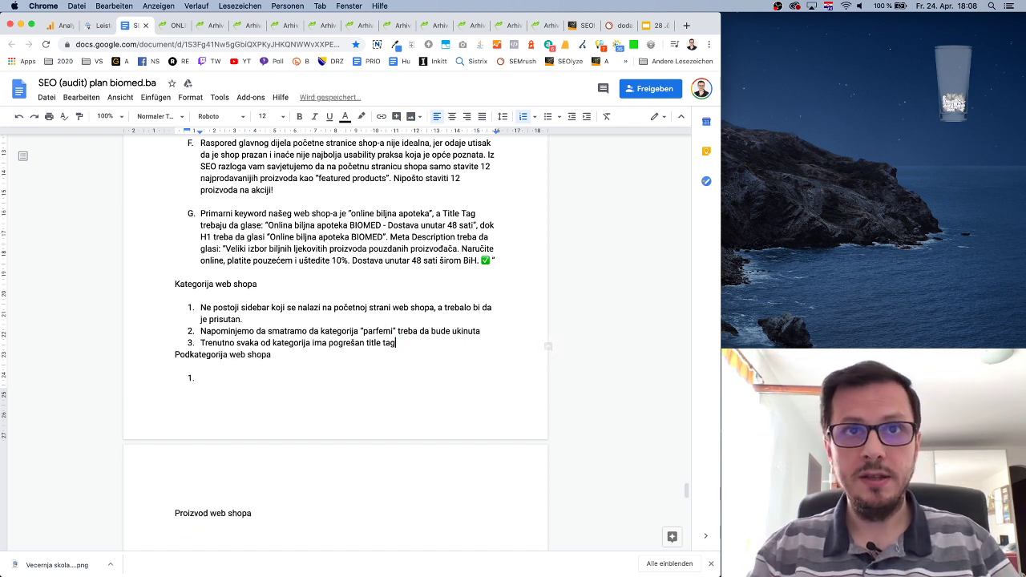
text(, zato što se na )
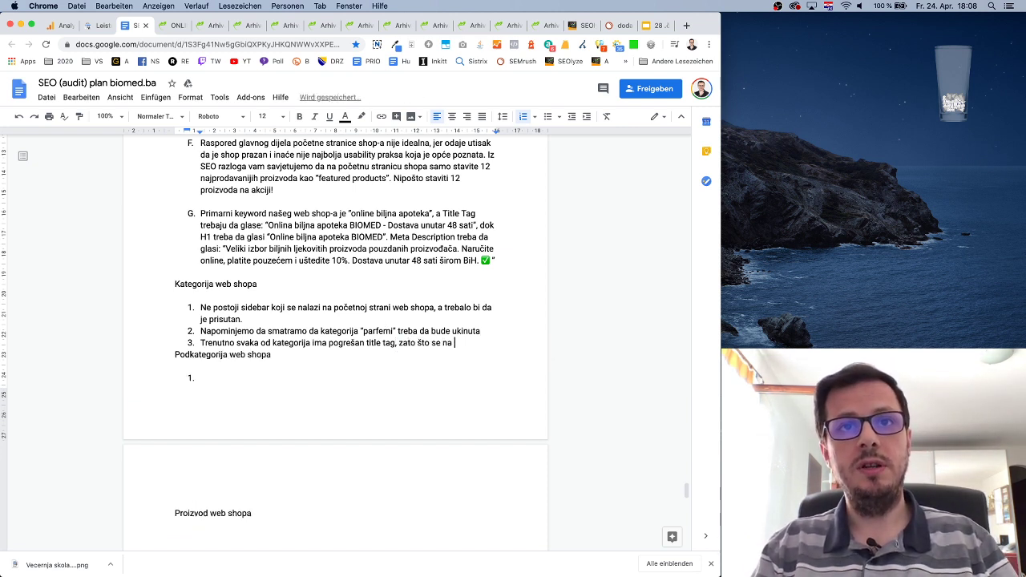
text(početku na)
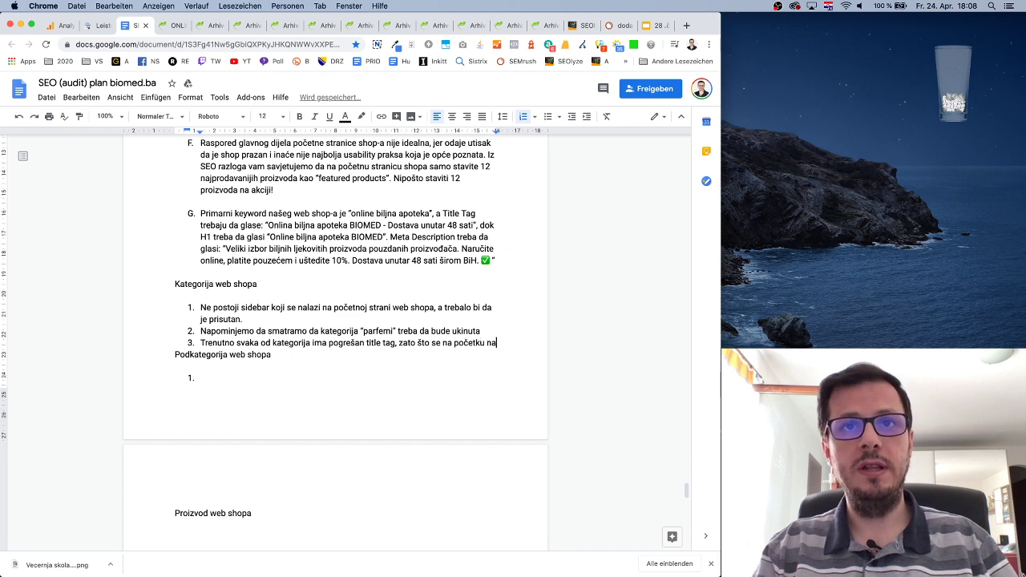
text(lazi riječ "Arhive)
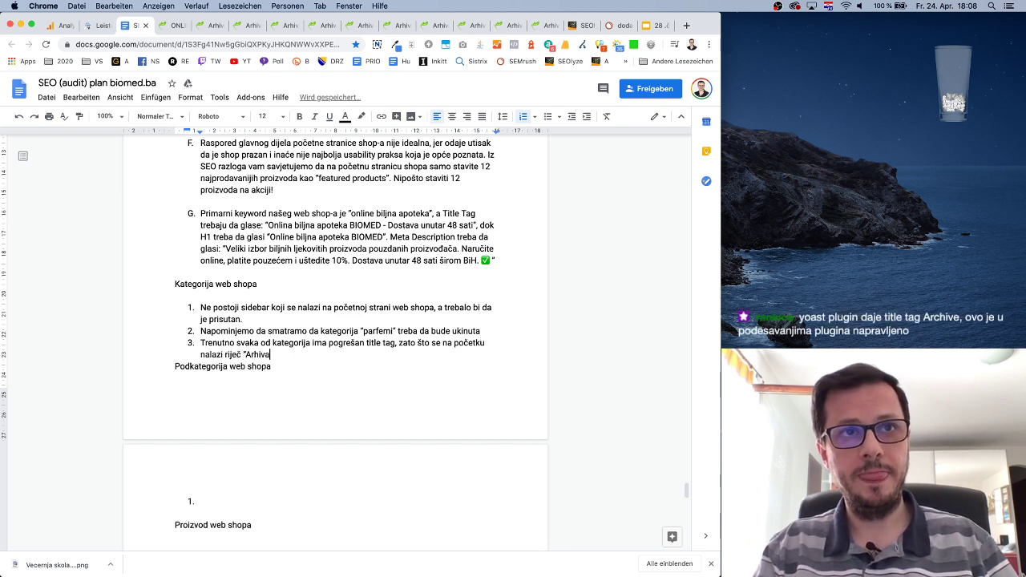
text(")
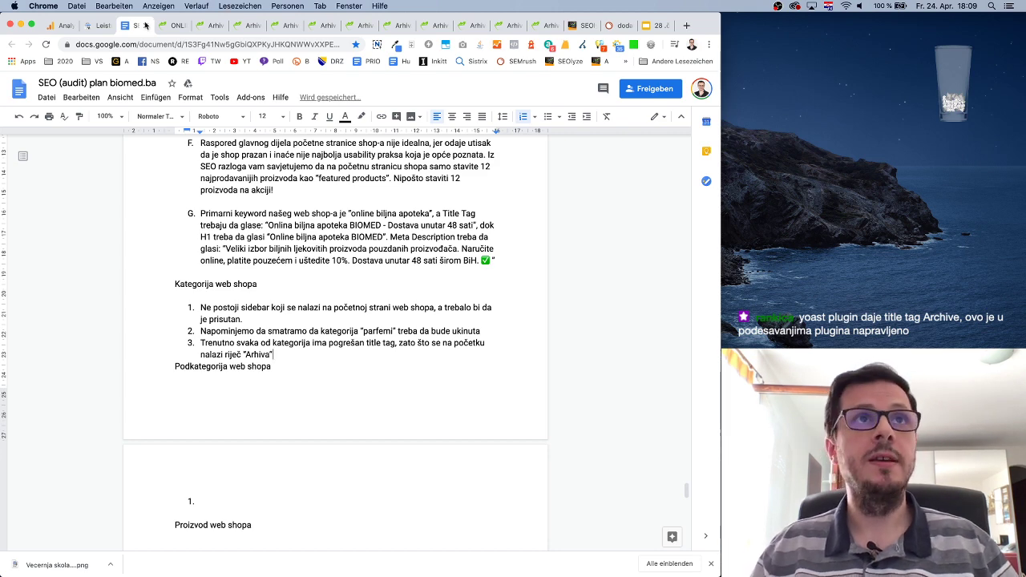
Check the title tags of the category pages and complete the title tag item with ", koju treba svugdje ukloniti.".
click(207, 27)
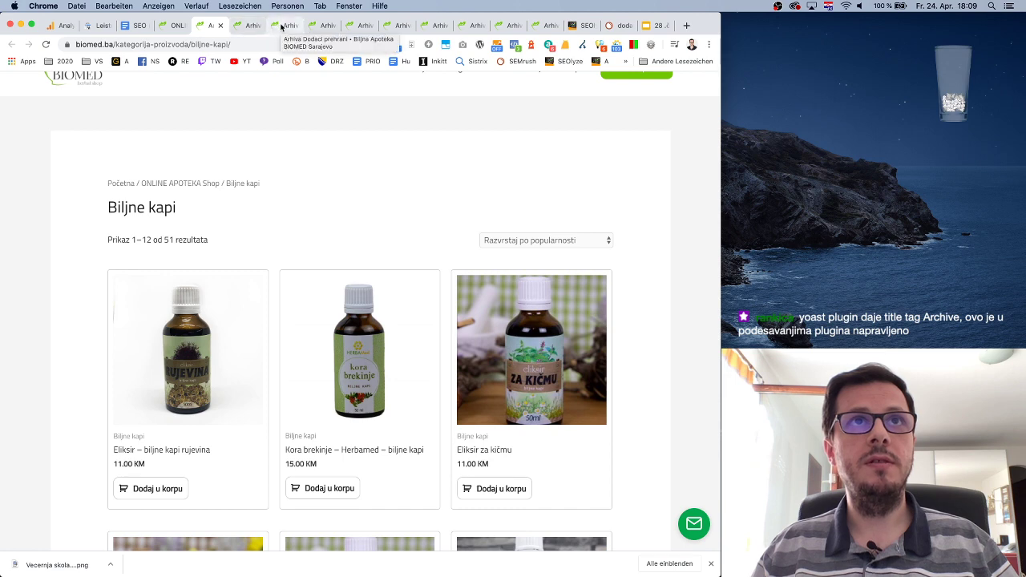
click(135, 25)
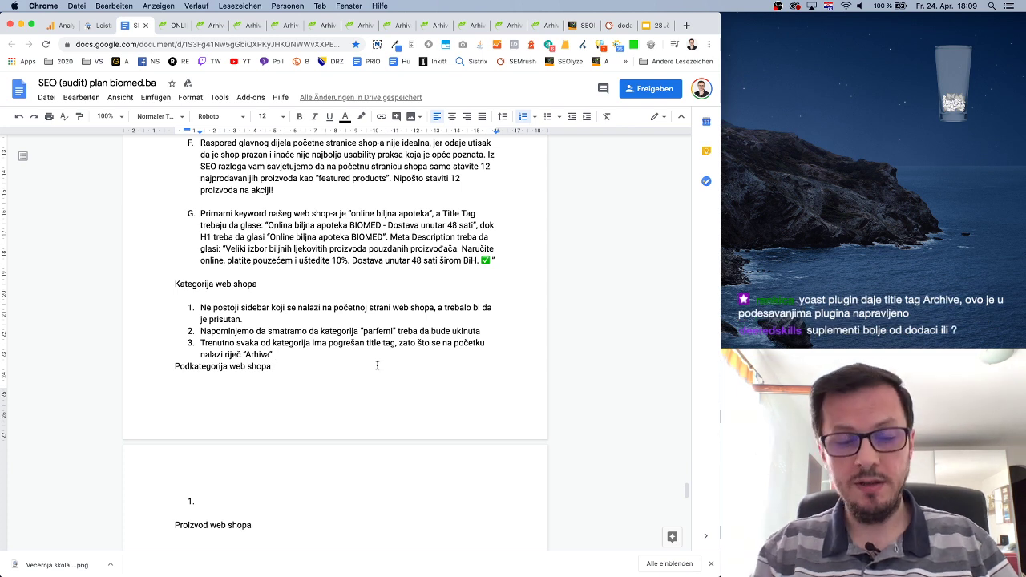
text(, koju treba s)
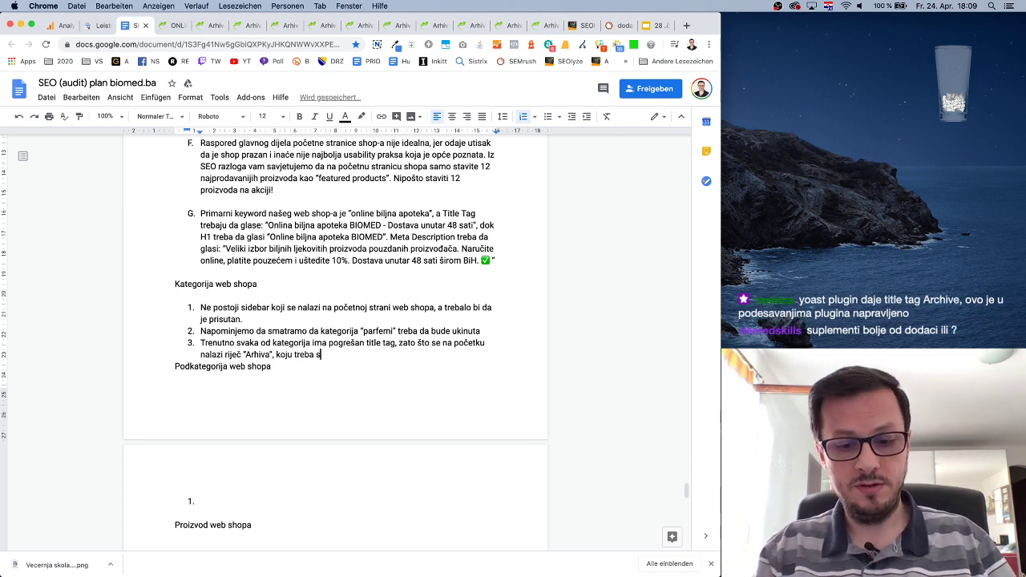
text(vugdje u)
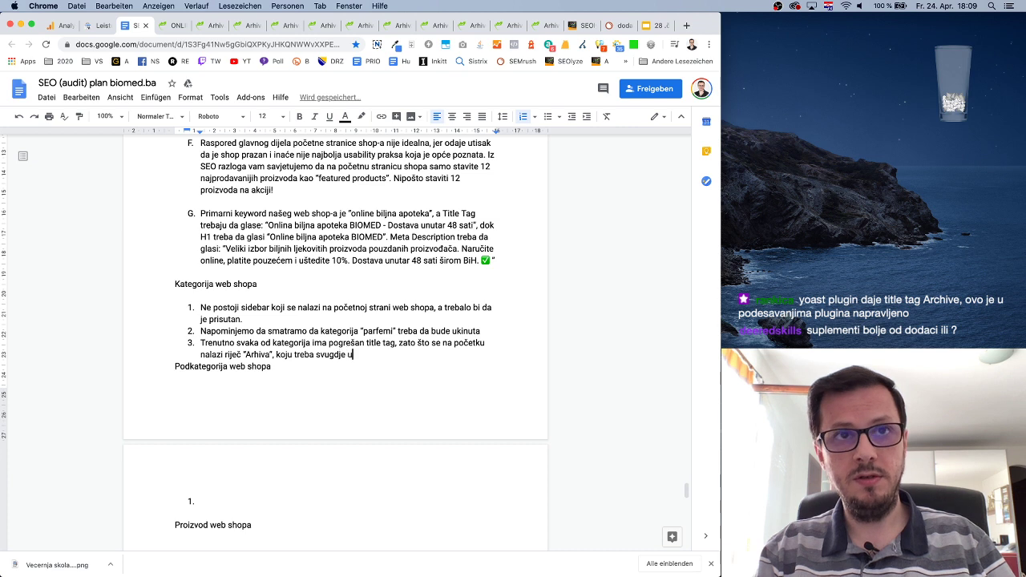
text(kloniti.)
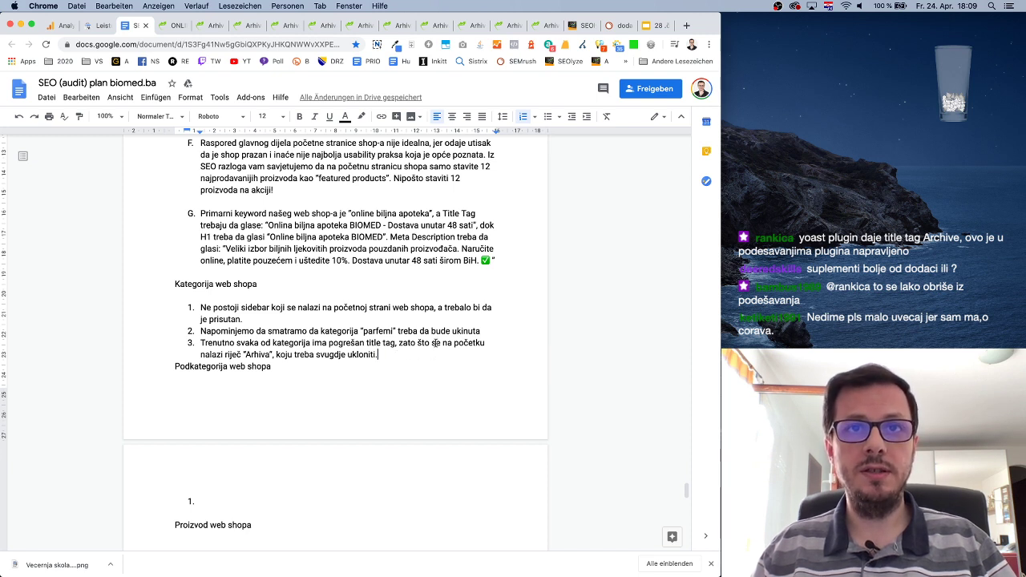
Replace "riječ" with "prefiks" in the title tag item and start a new sentence at its end with "Dok je sufiks" and an opening quote.
double_click(232, 355)
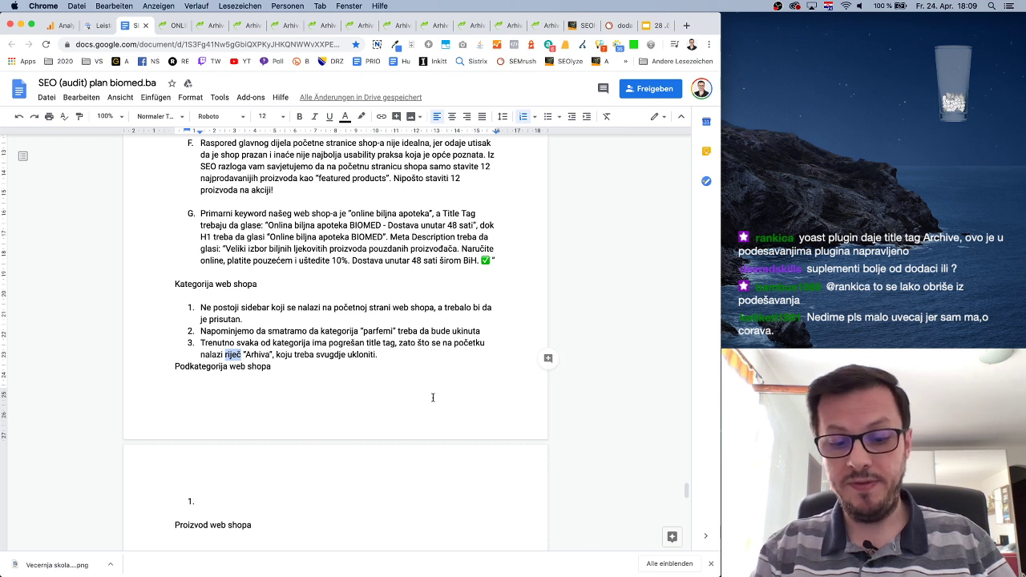
text(prefiks)
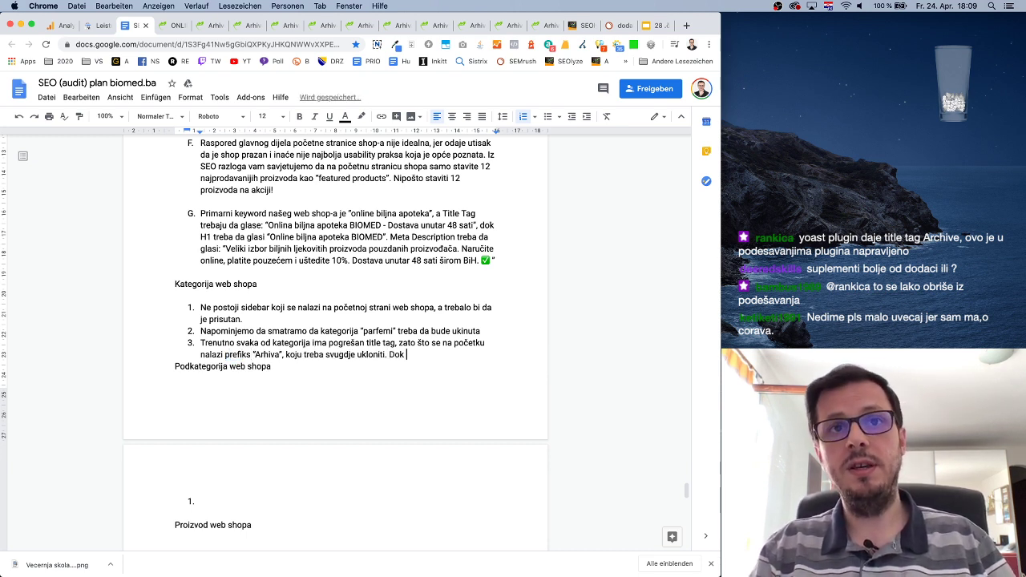
text(je sufiks)
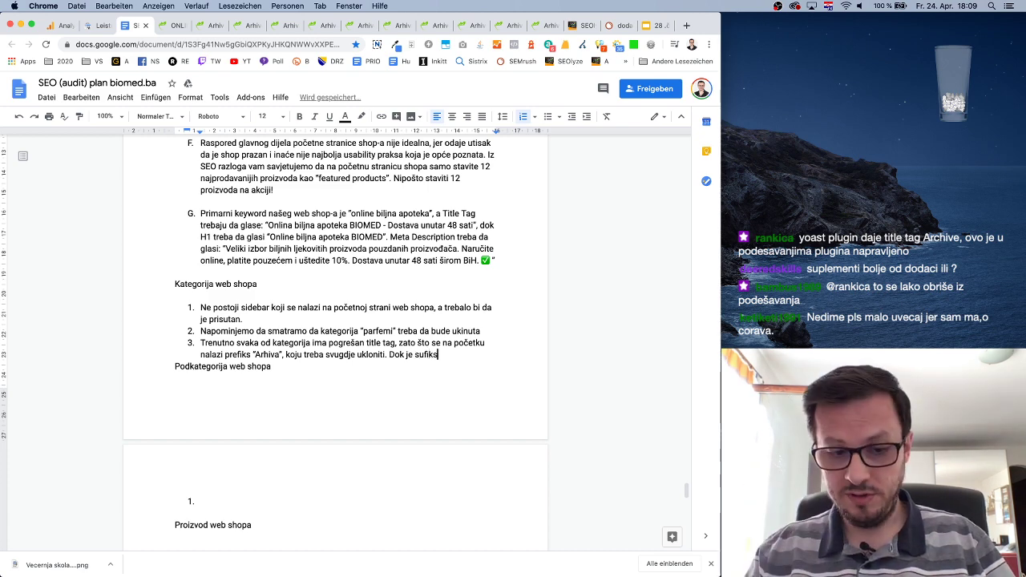
text( “Bilj)
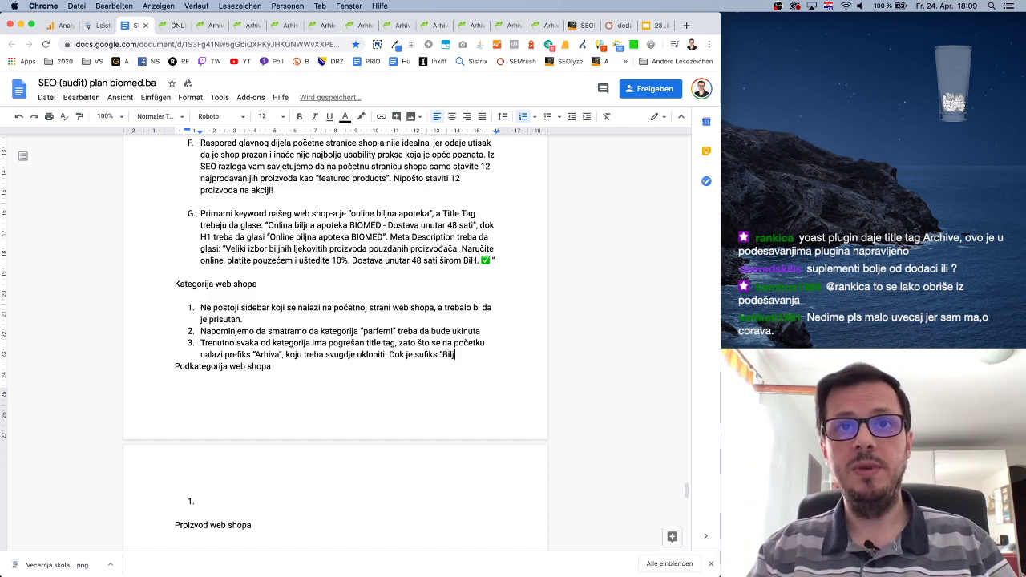
key(BackSpace)
key(BackSpace)
key(BackSpace)
key(BackSpace)
key(BackSpace)
key(BackSpace)
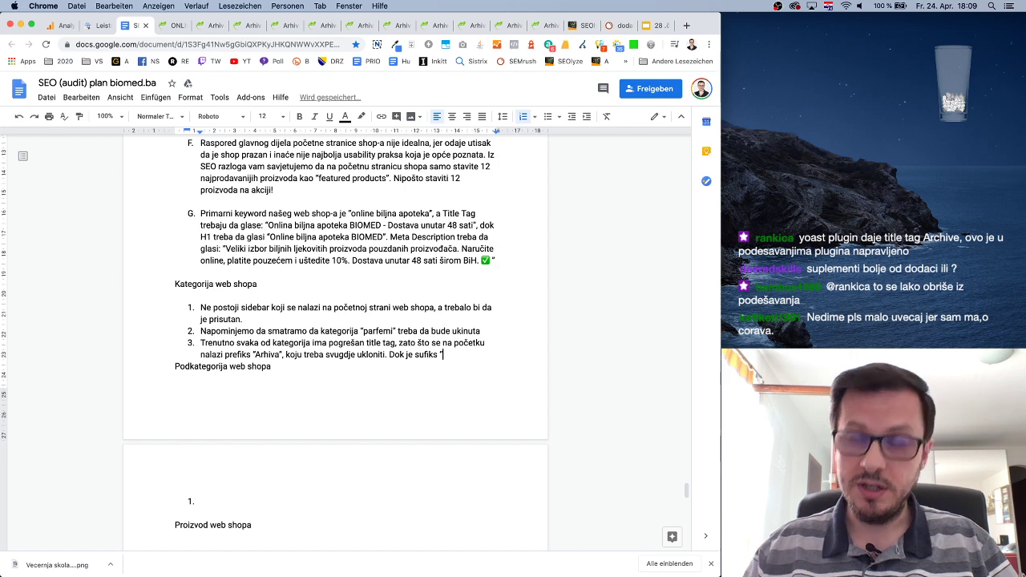
View the source code of the Biljne kapi category page and find its title tag by searching for "titl".
click(212, 25)
right_click(656, 207)
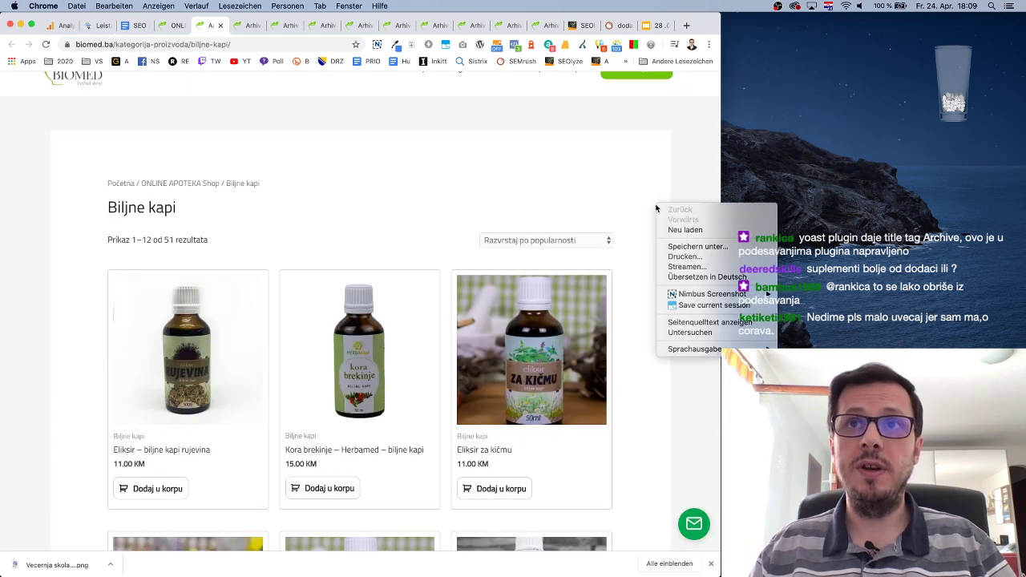
click(698, 331)
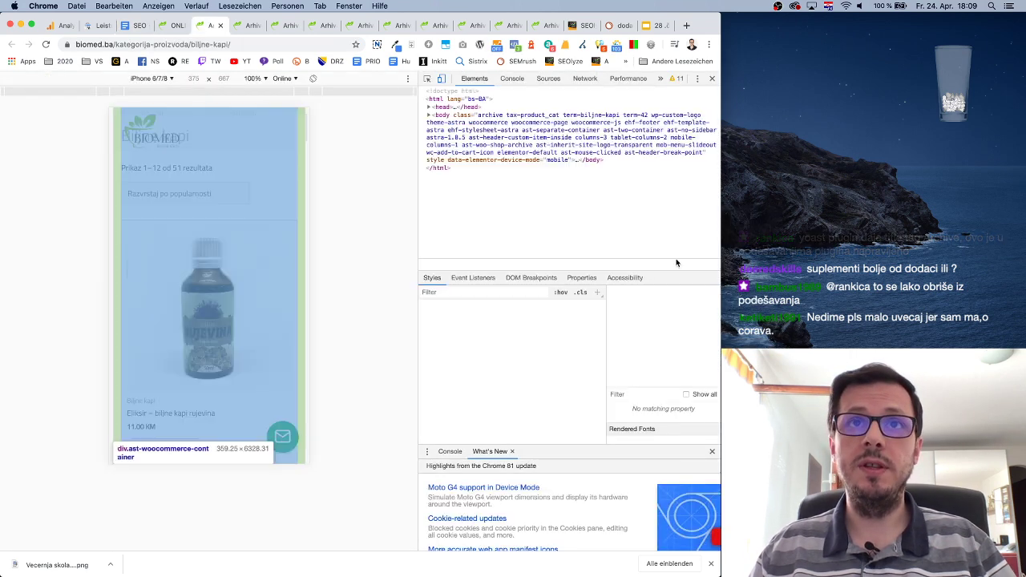
click(713, 78)
right_click(688, 181)
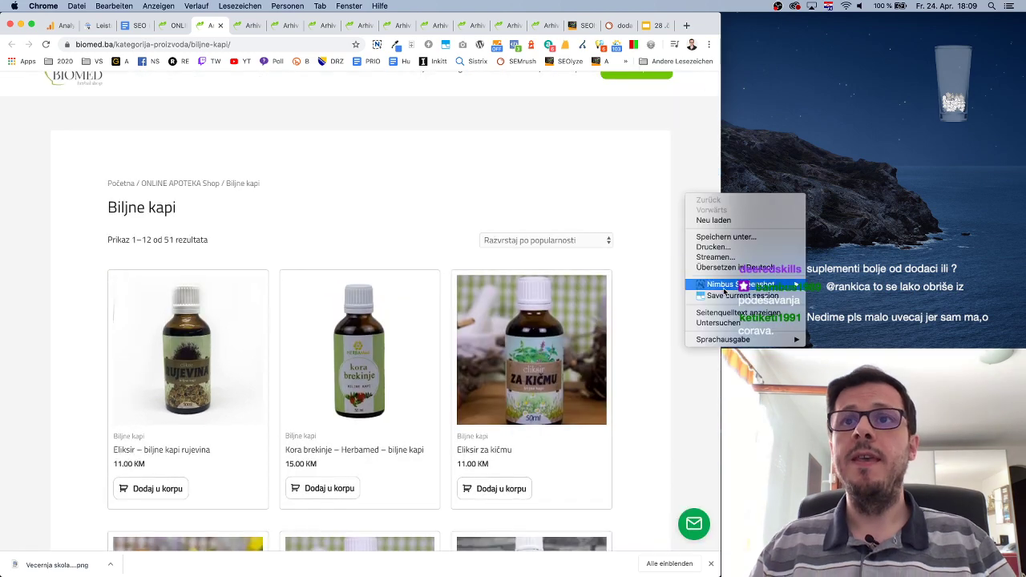
click(732, 320)
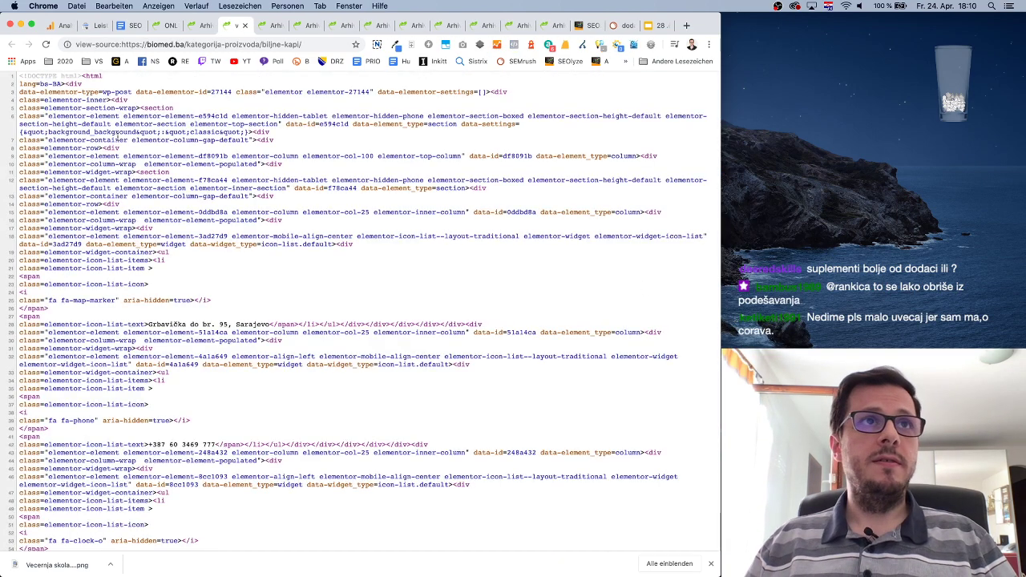
key(super+f)
text(titl)
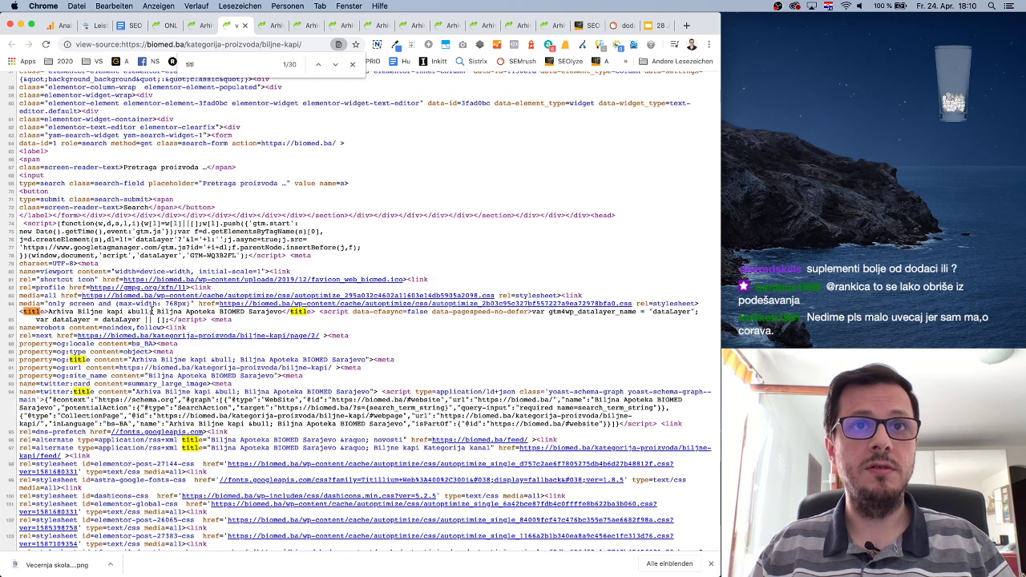
Return to the audit document and complete the suffix sentence of the title tag item with "- Biljna apoteka BIOMED Sarajevo" and a closing quote.
key(super+3)
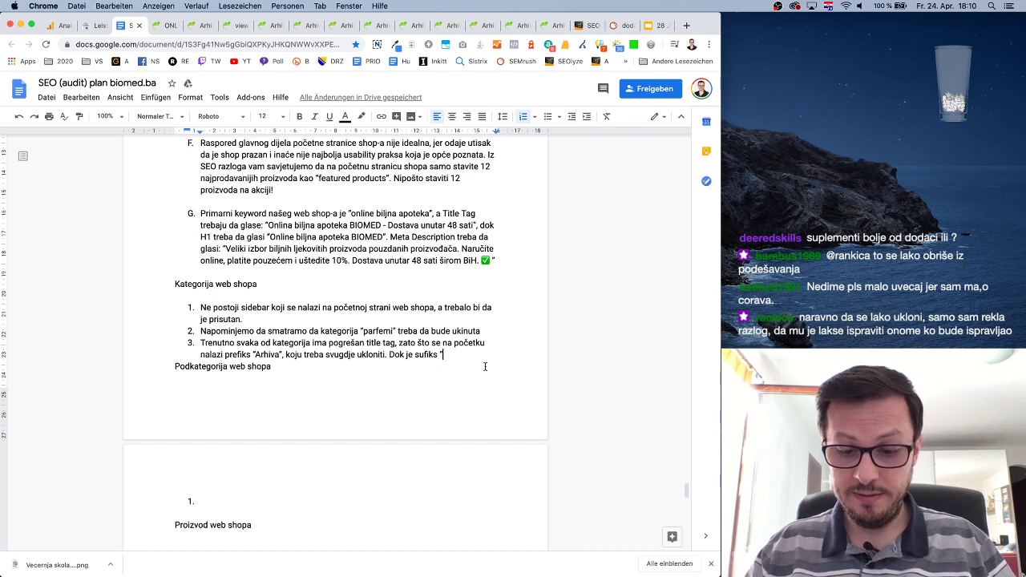
text(- Bi)
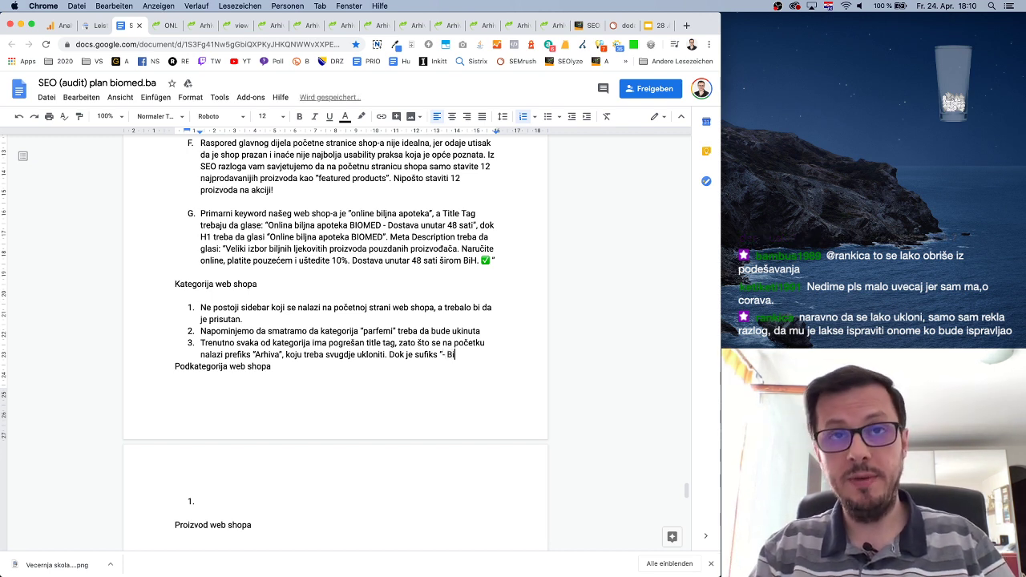
text(ljna apoteka)
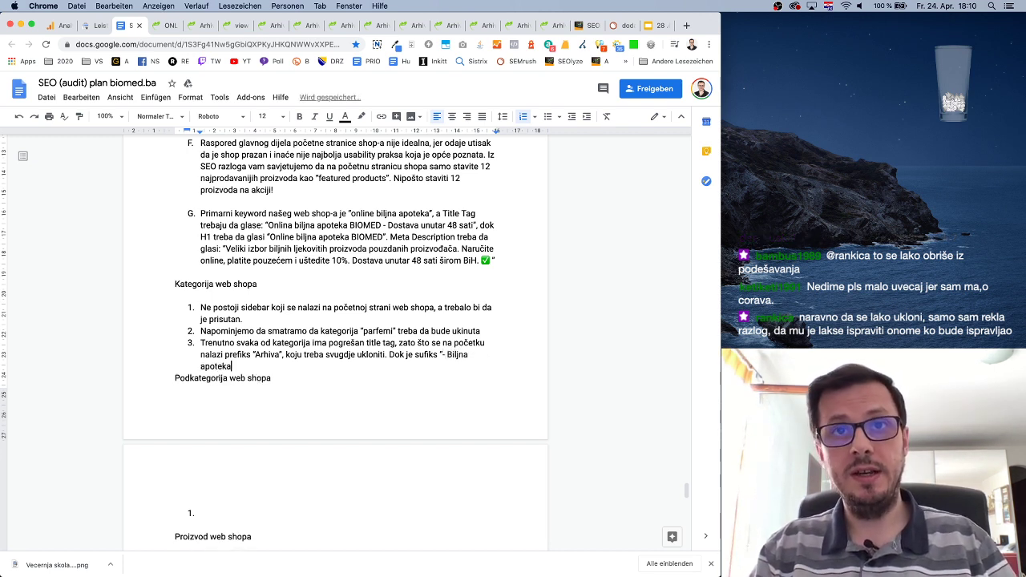
text( BIOMED Sarajevo")
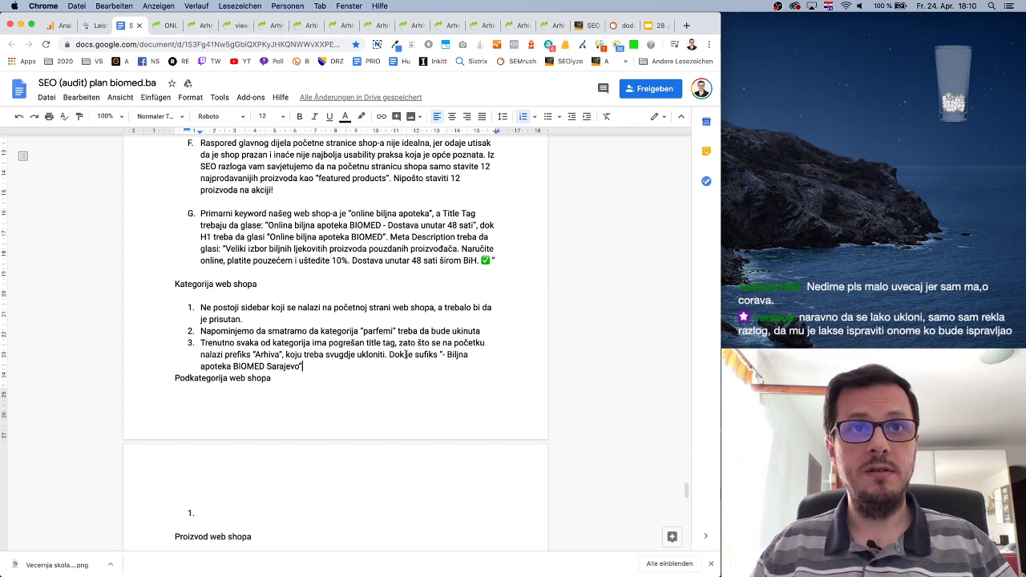
Extend the title tag item with ". Dovoljno bi bilo da je sufiks samo "- BIOMED", ali mo".
click(474, 362)
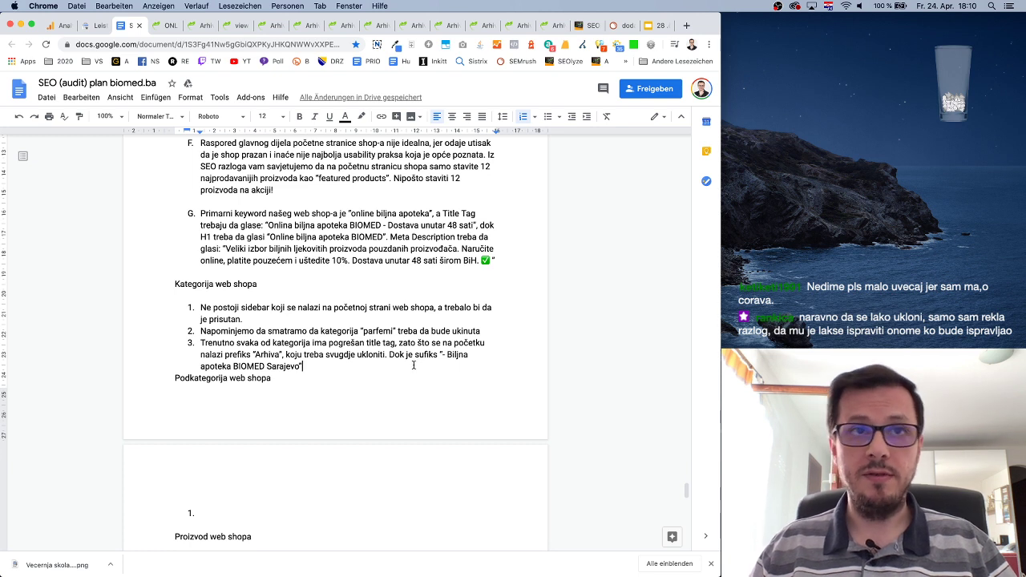
text(. Dovo)
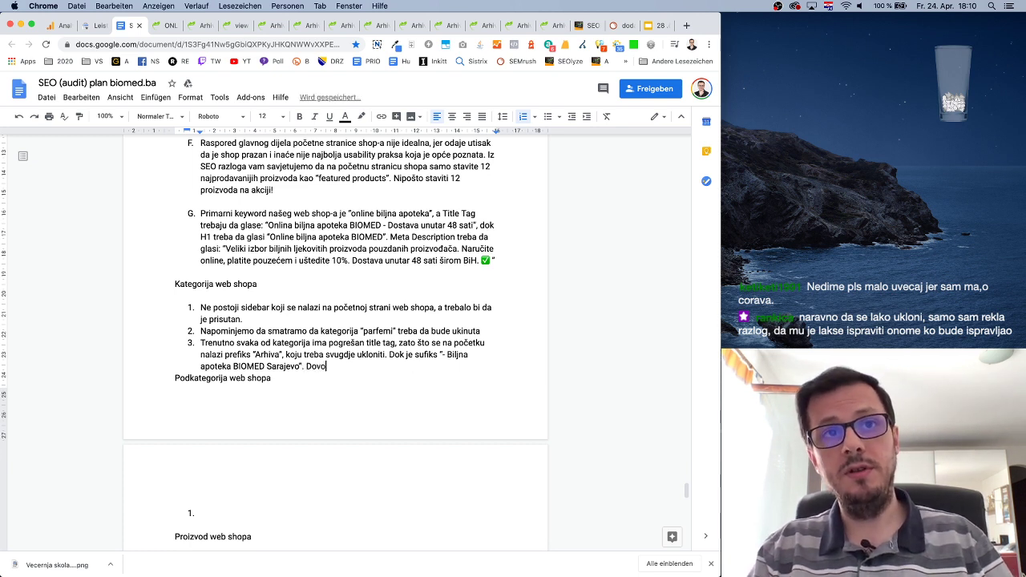
text(ljno )
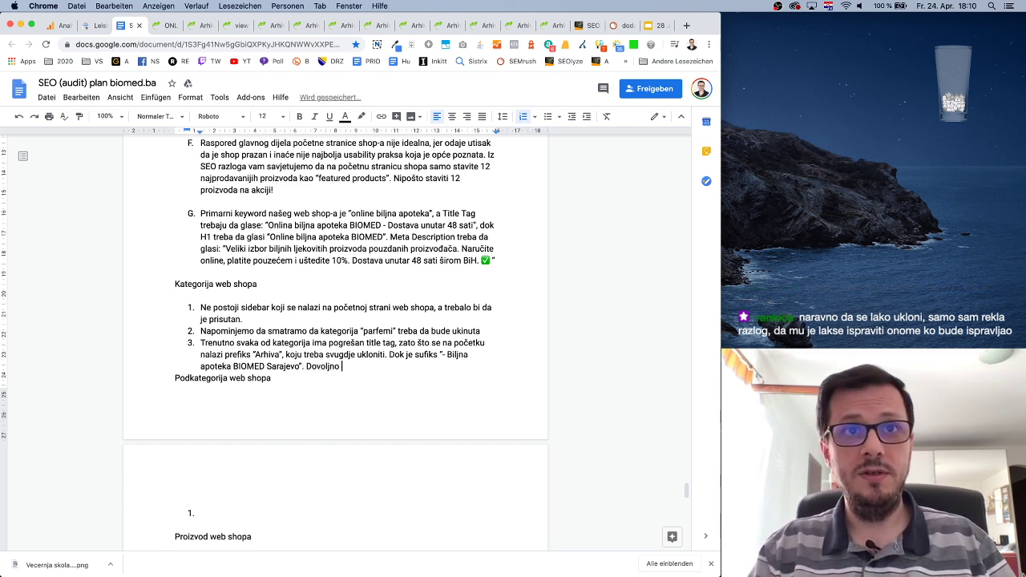
text(bi bilo da je)
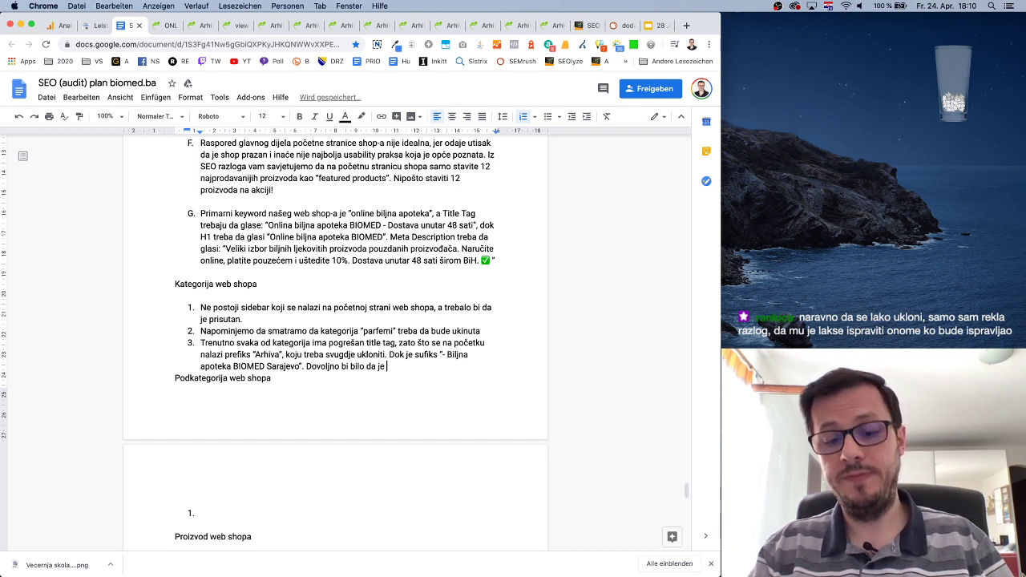
text( sufiks)
text(samo )
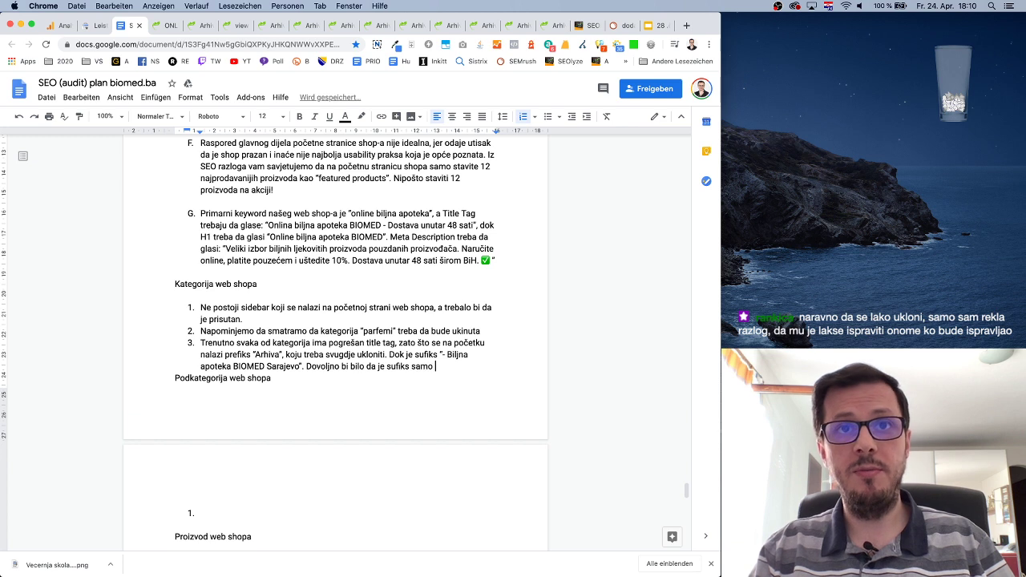
text("- BI)
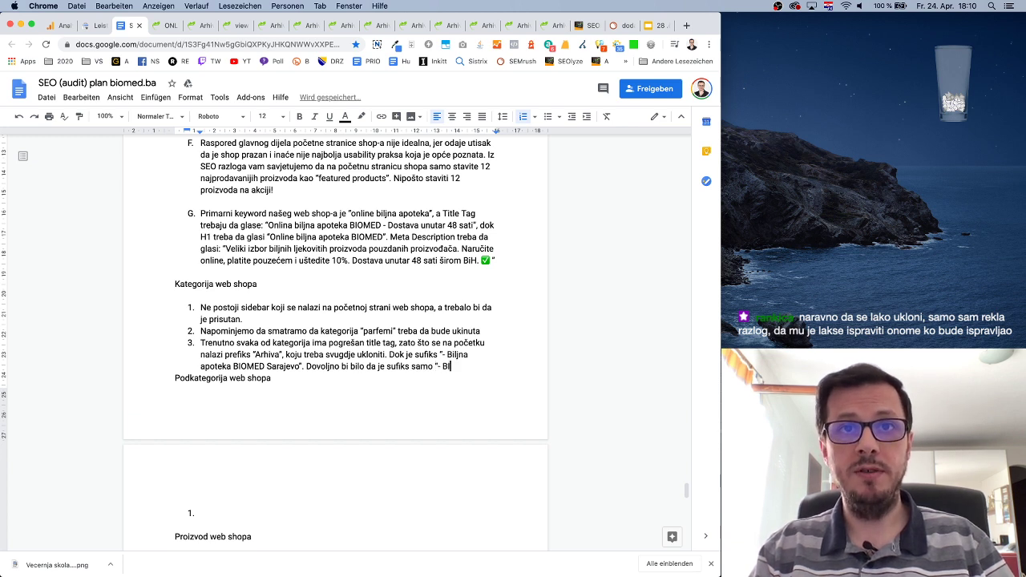
text(OMED", ali mo)
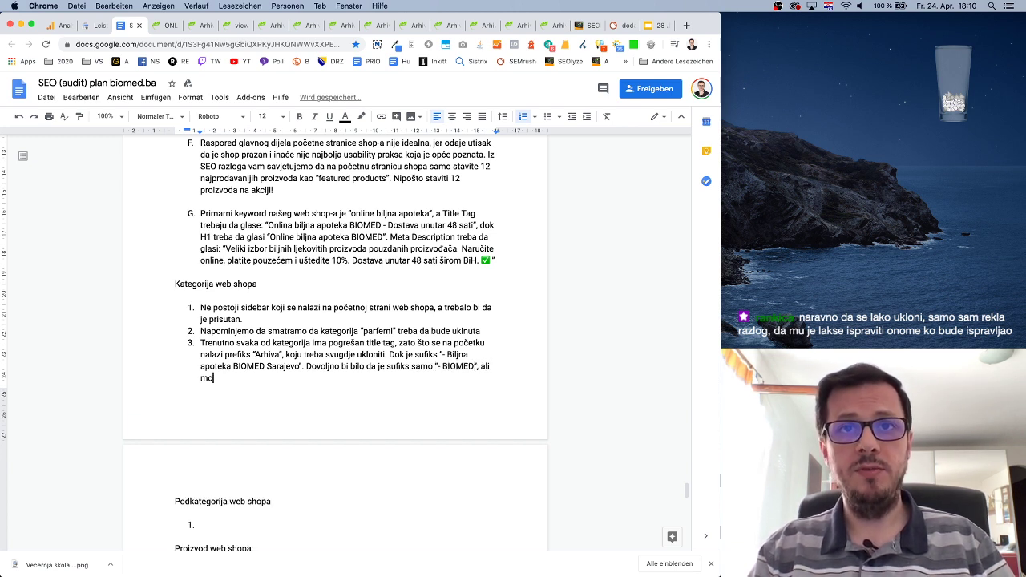
Complete the last clause of the title tag item to read "ali može ukoliko prostor to dozvoljava biti čak "- Biljna apoteka BIOMED"".
text(že ukoli)
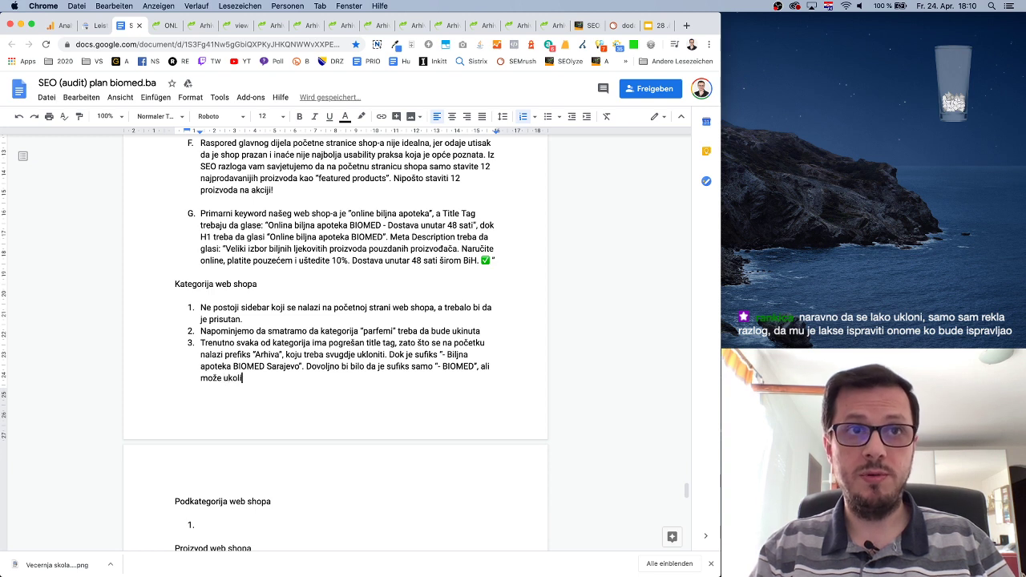
text(ko prostor to dozvoljava)
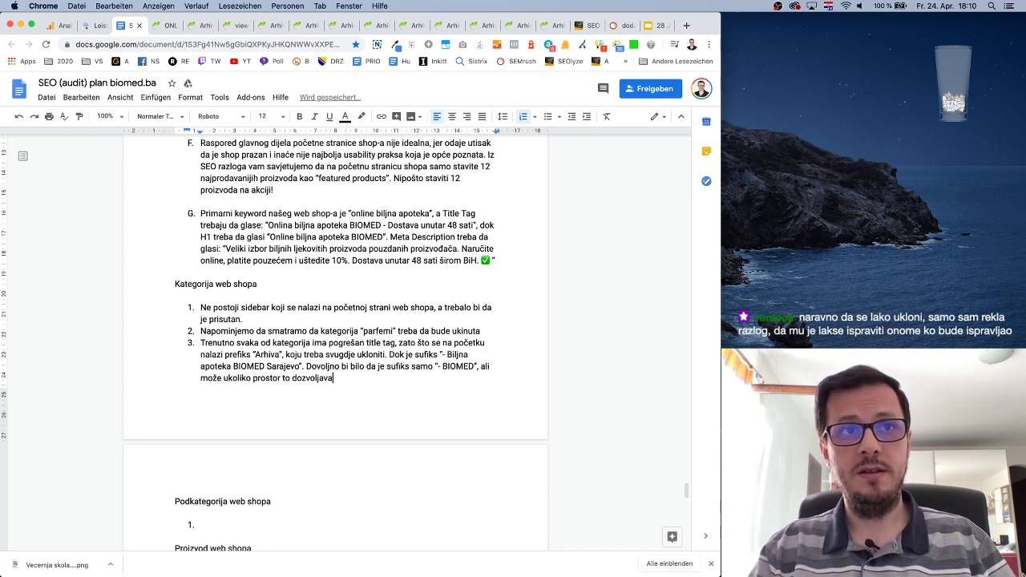
text(biti )
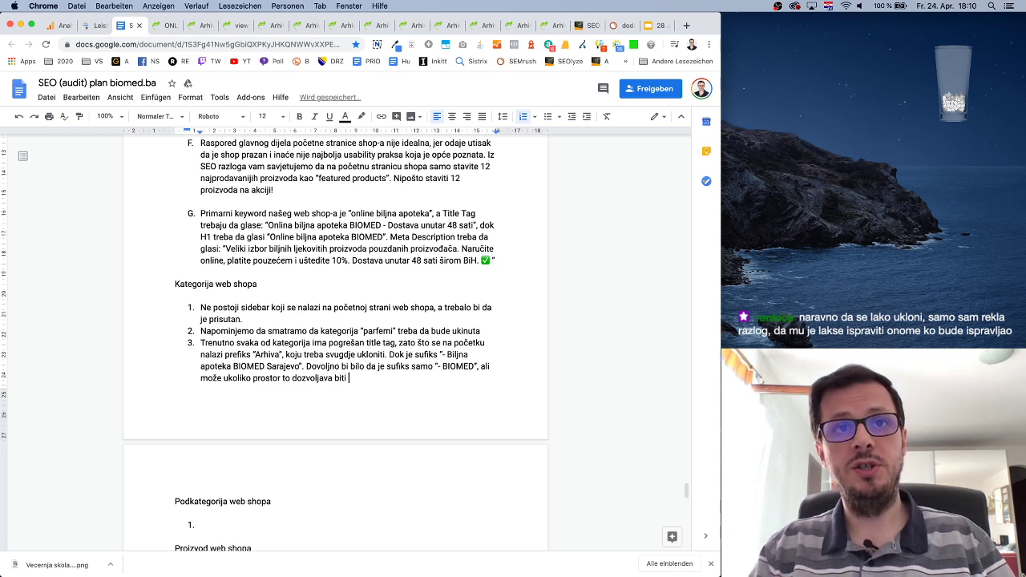
text(čak ")
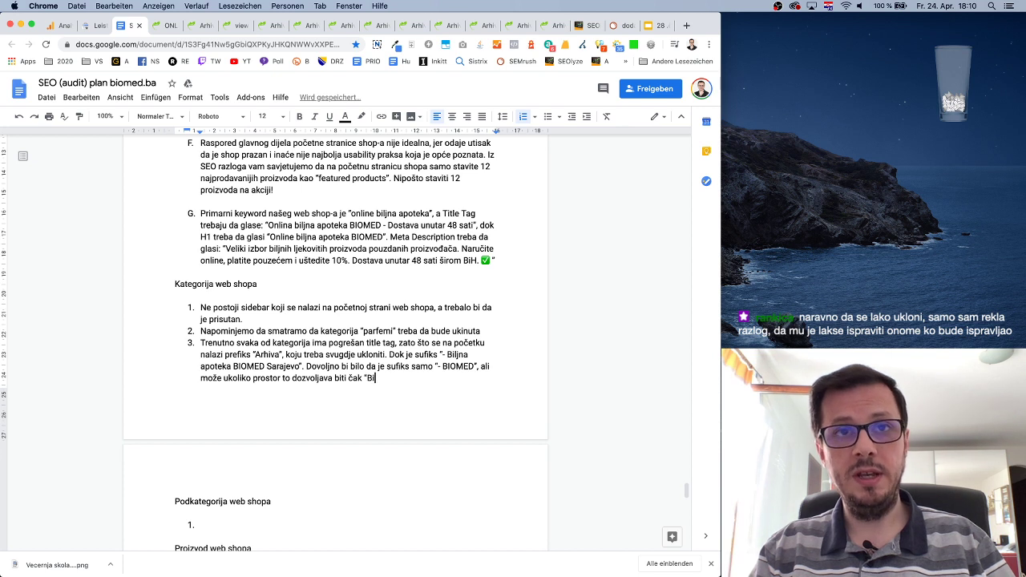
text(- Bilj)
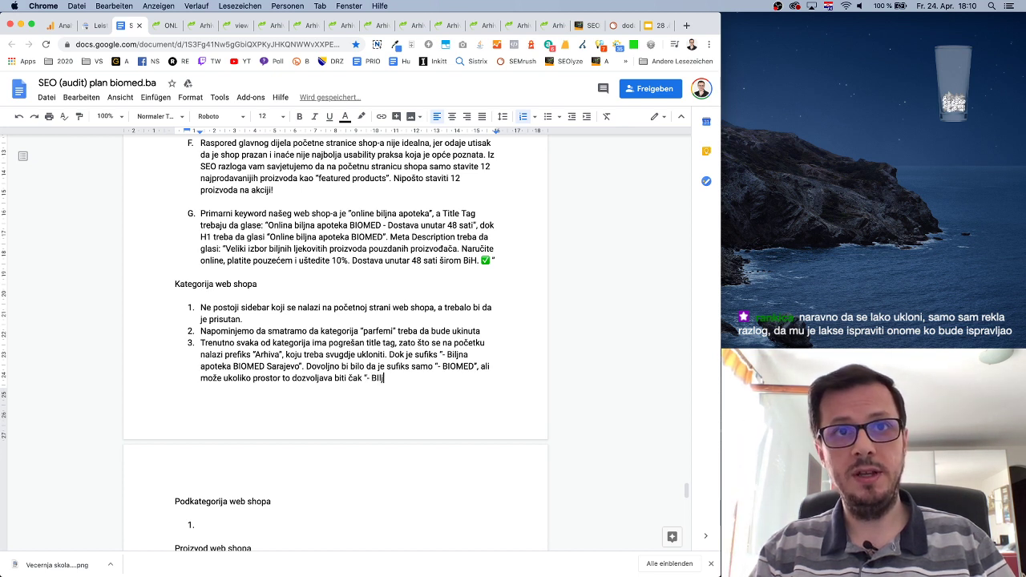
text(n)
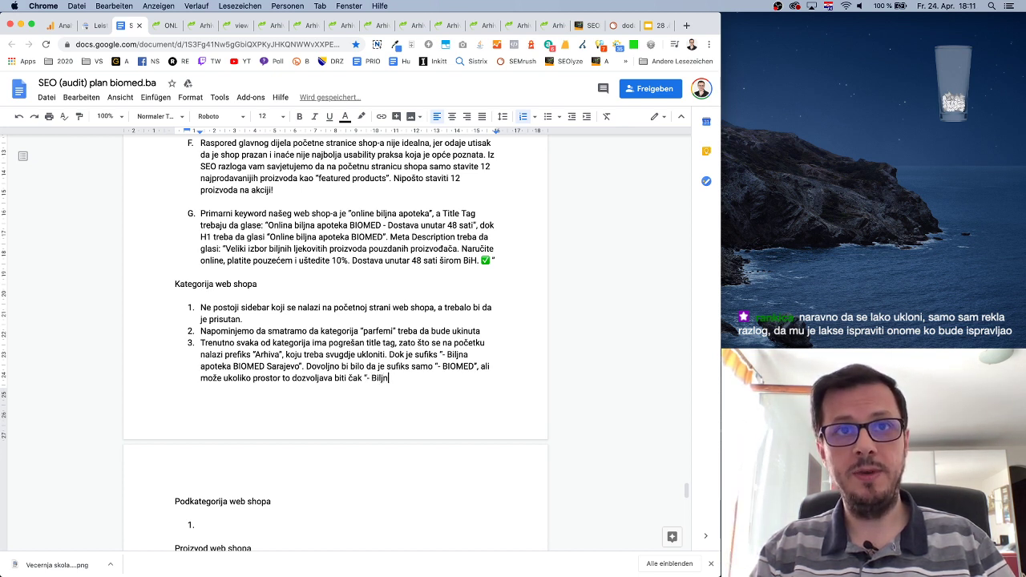
text(a apoteka)
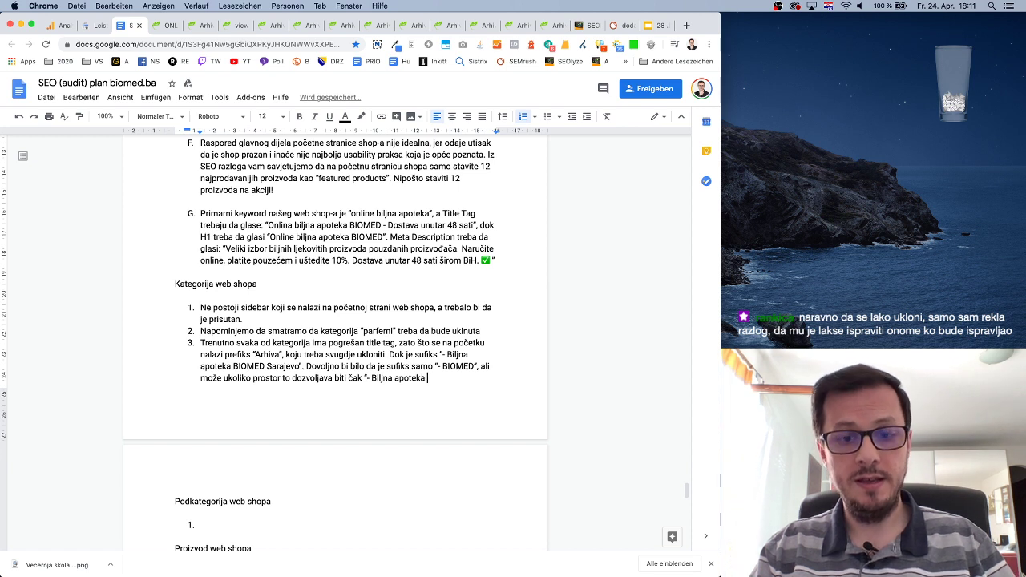
text( BIOMED”)
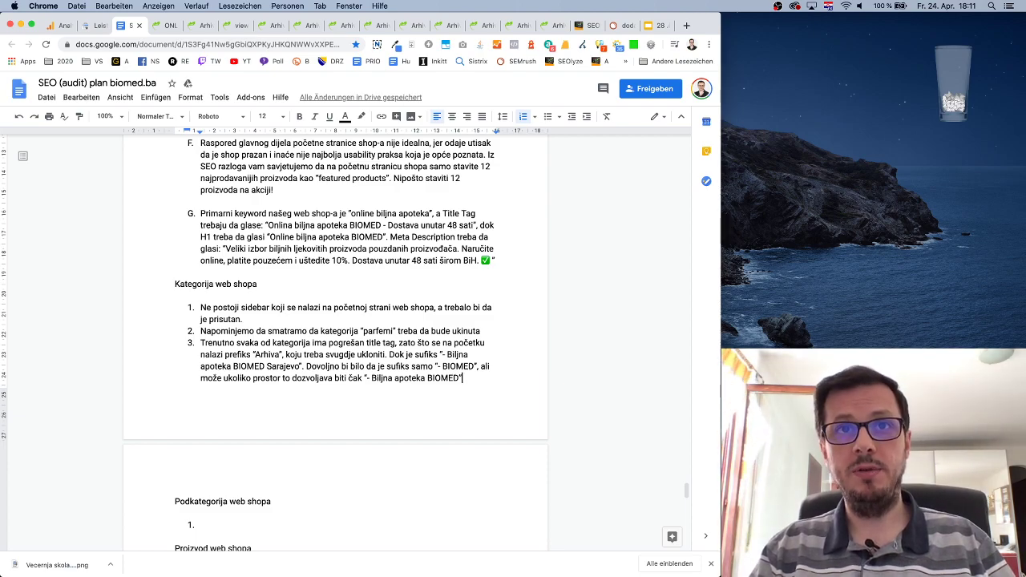
Review the earlier sections of the audit document and check the Biljne kapi category page.
scroll(358, 335, up, 20)
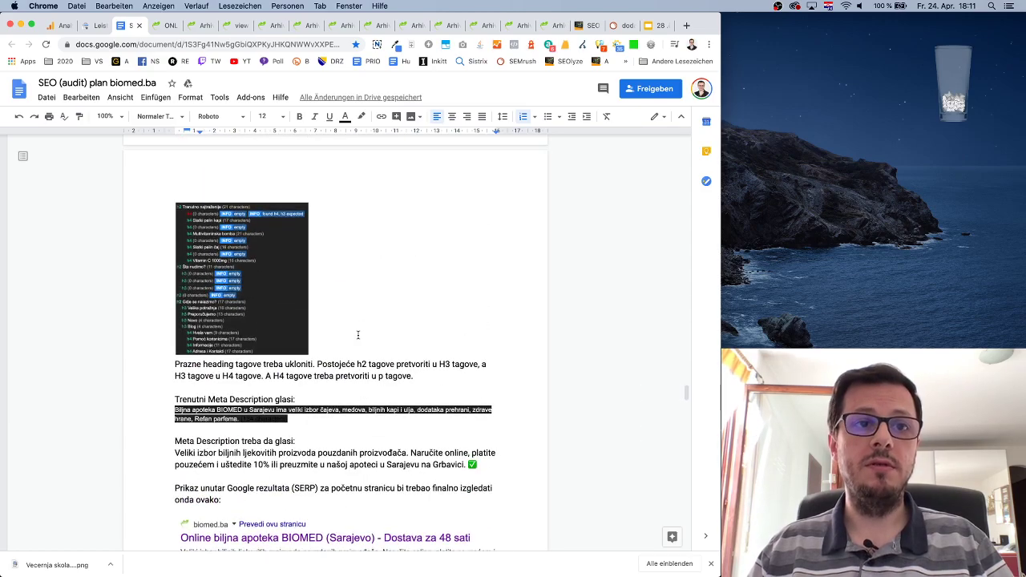
scroll(358, 336, down, 5)
scroll(358, 335, down, 20)
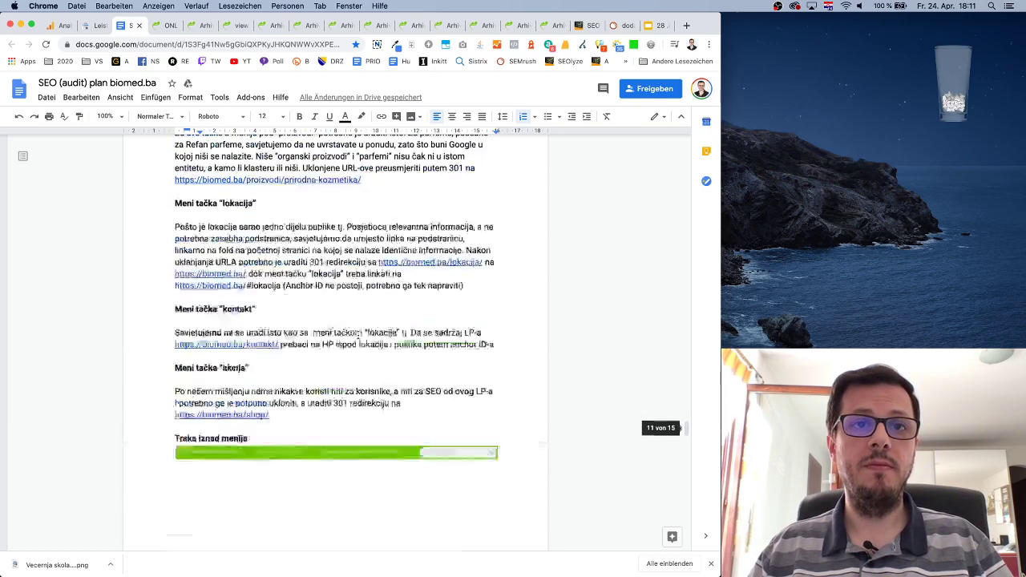
scroll(358, 336, down, 20)
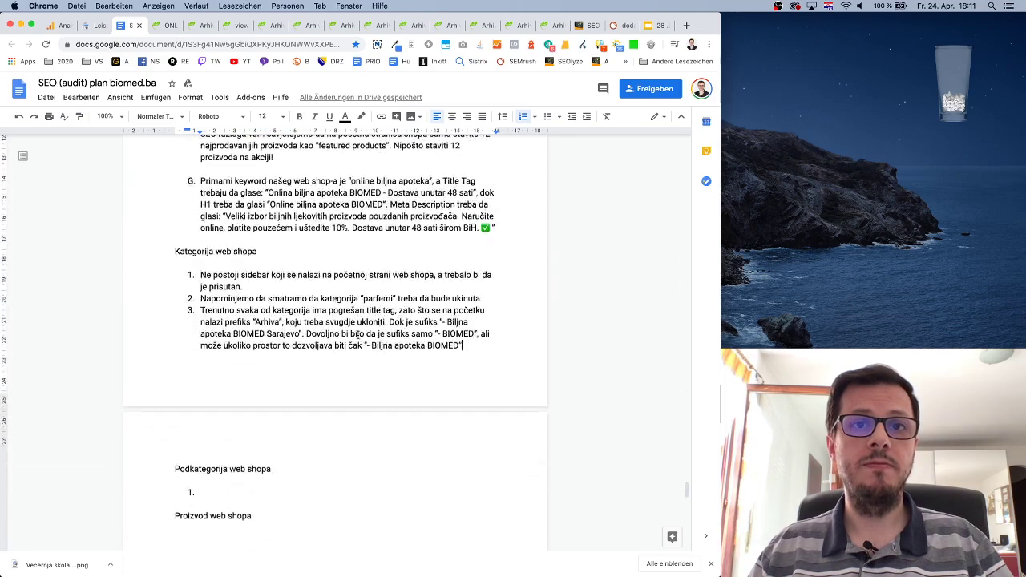
scroll(358, 335, up, 6)
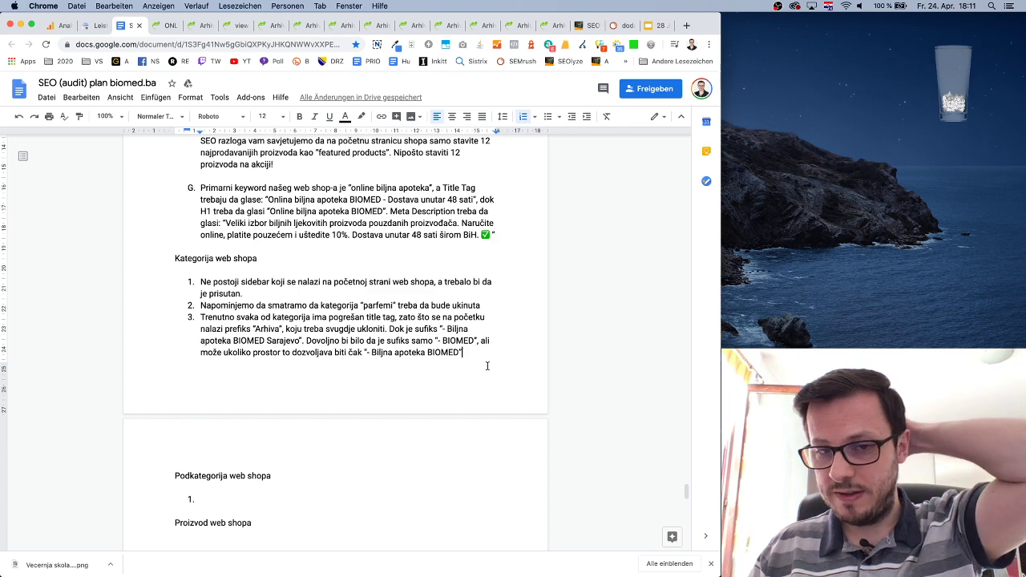
scroll(377, 201, down, 1)
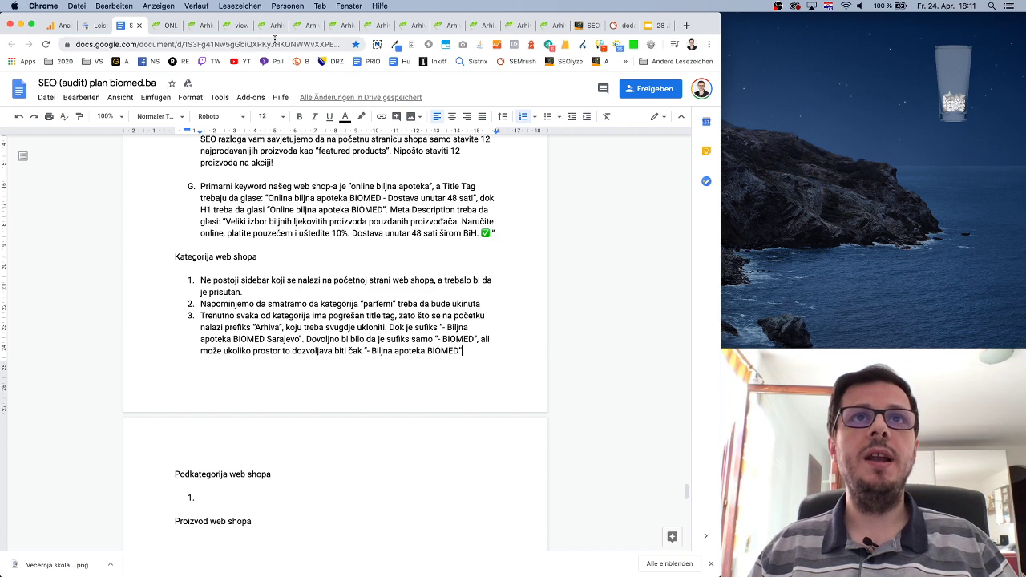
click(204, 25)
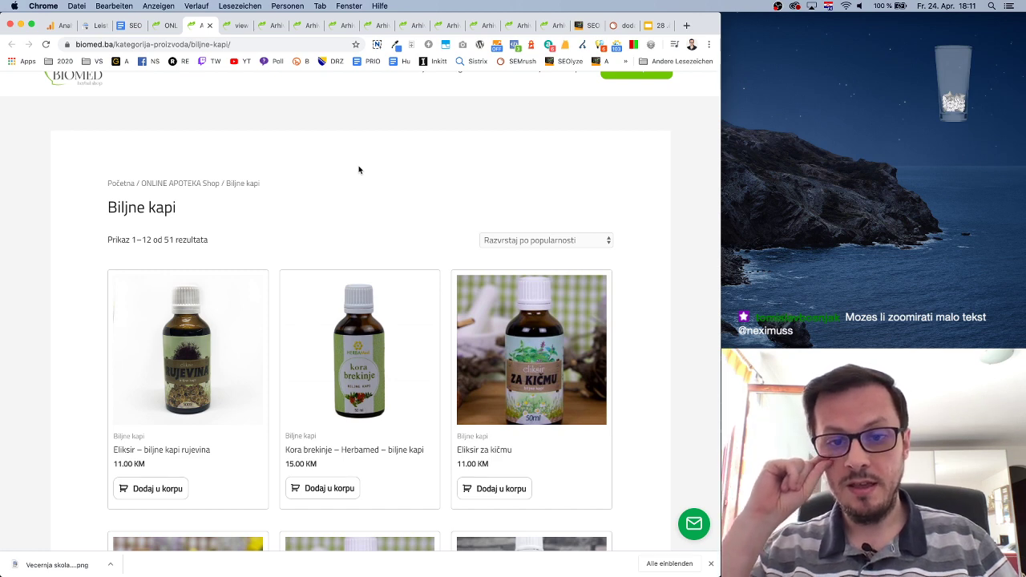
Set the audit document's zoom to 150% and make the heading "Kategorija web shopa" bold.
click(132, 25)
click(123, 118)
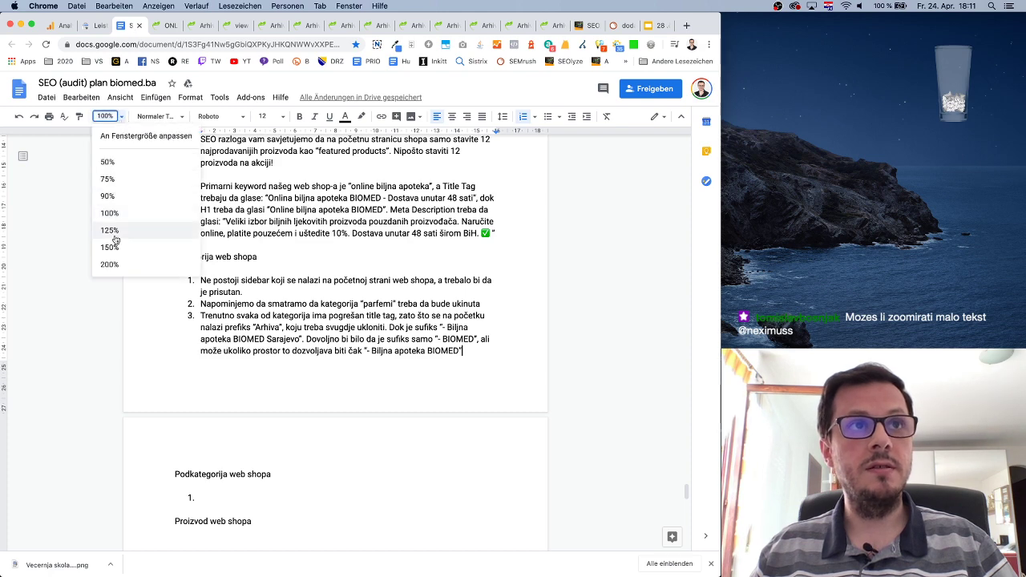
click(104, 244)
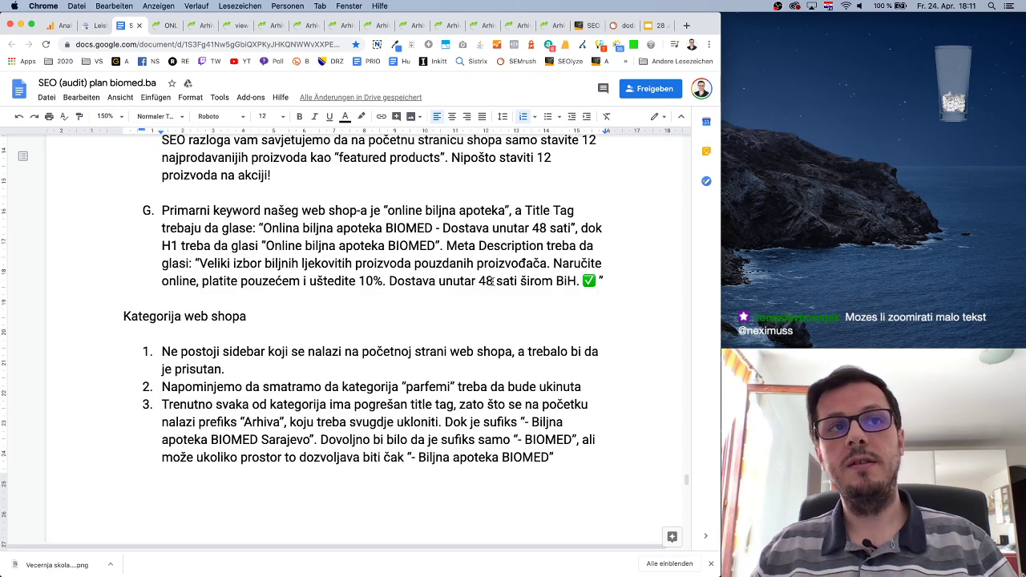
drag(244, 318, 111, 310)
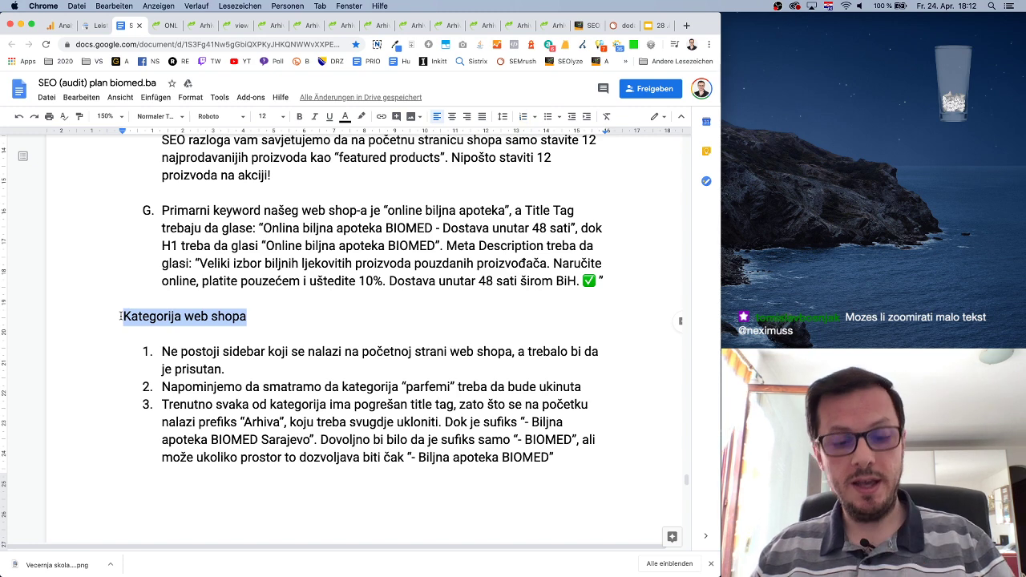
key(super+b)
click(285, 310)
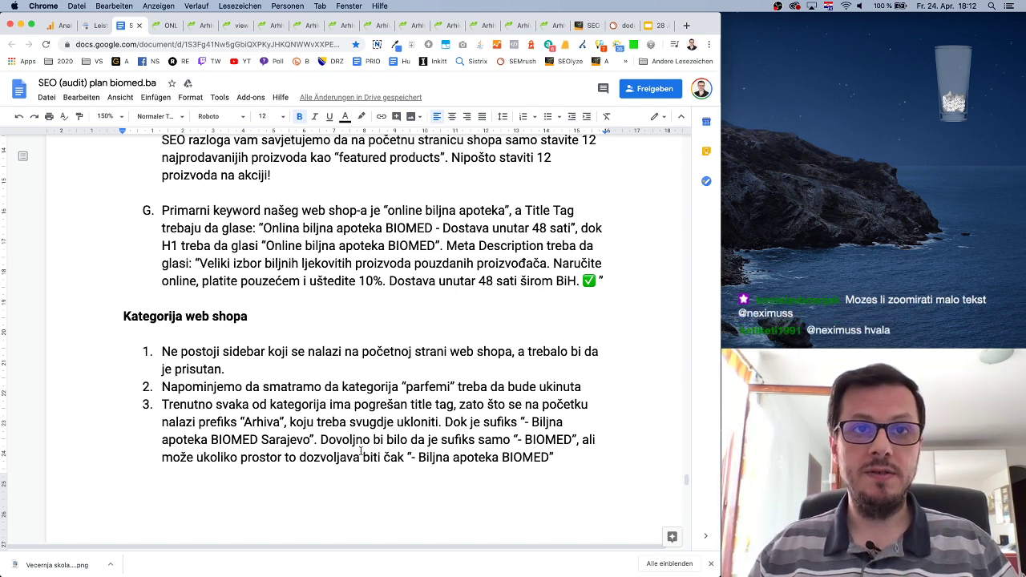
End the title tag item with a period and start a new numbered item 4 below it.
click(558, 457)
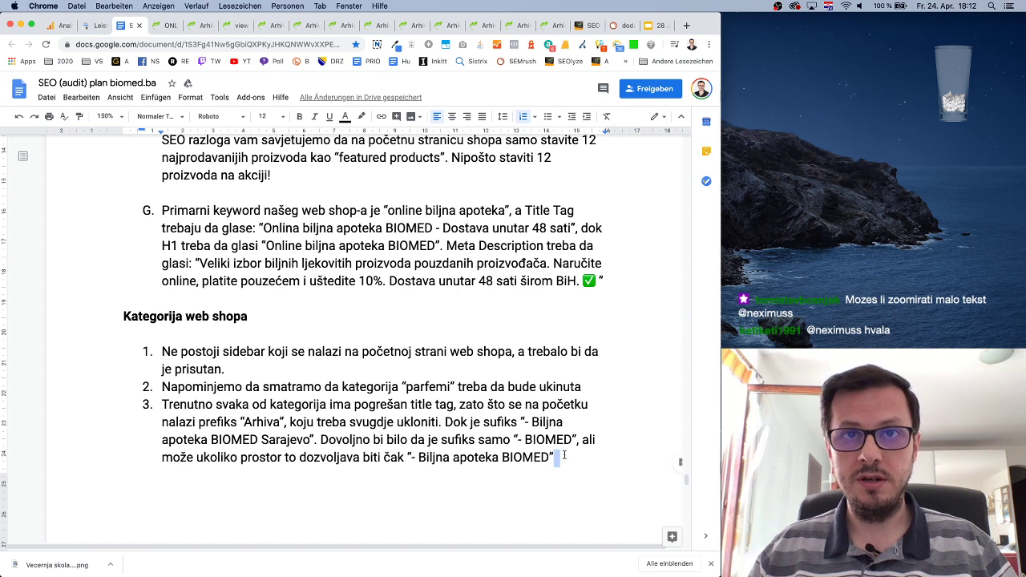
scroll(583, 457, down, 5)
scroll(580, 455, up, 3)
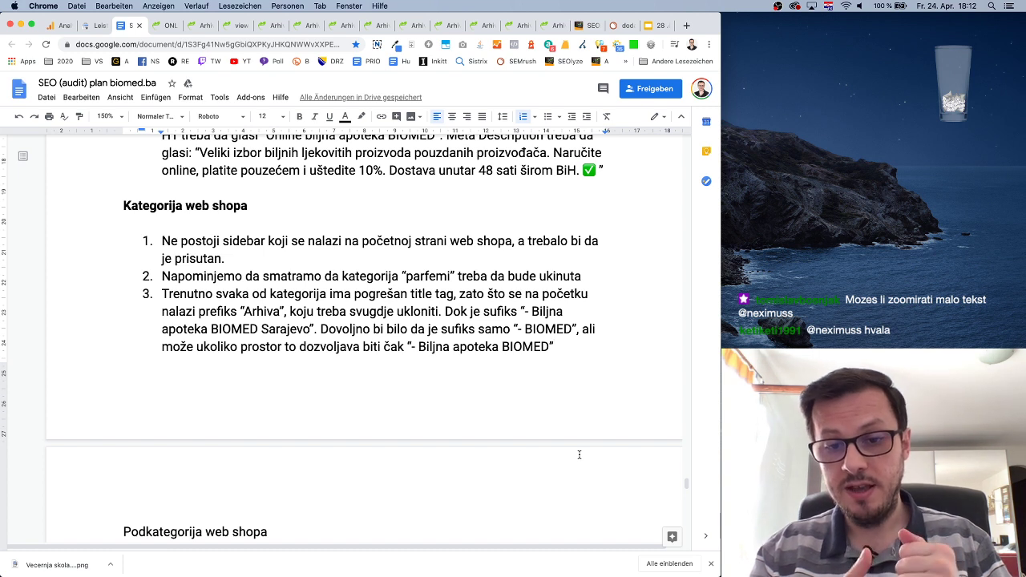
text(.)
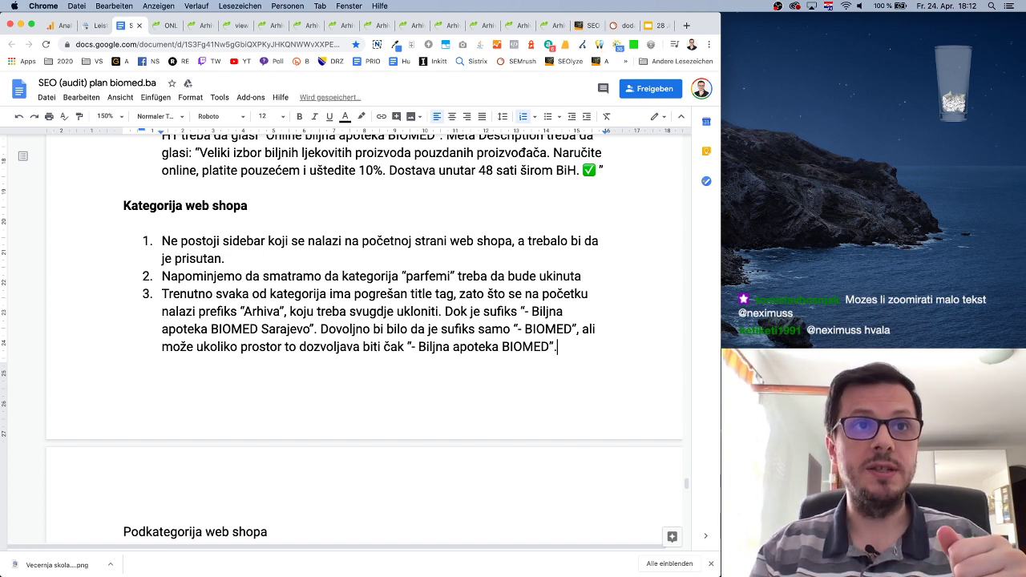
key(Return)
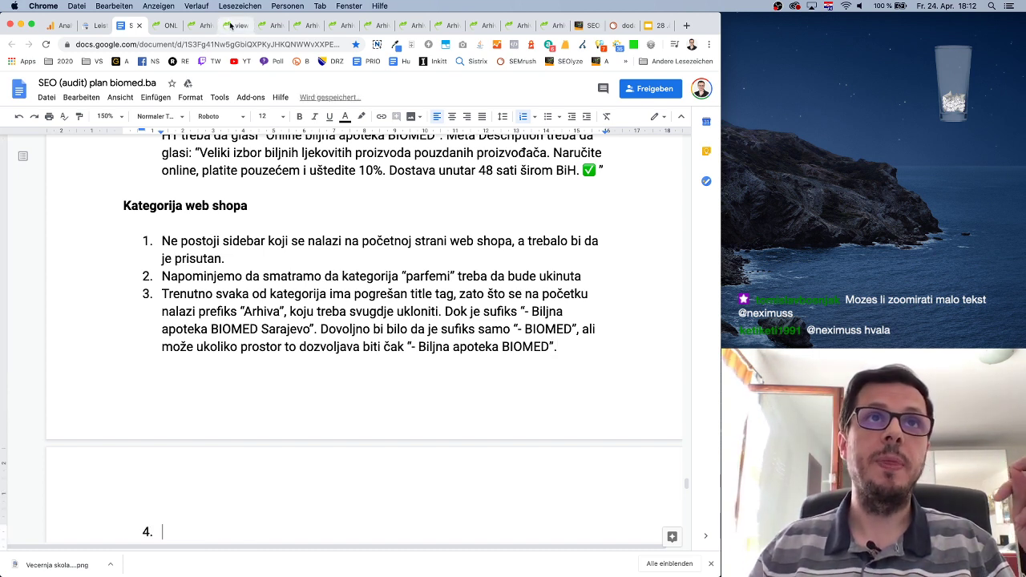
Look over the Čajevi category page and return to the audit document.
click(268, 25)
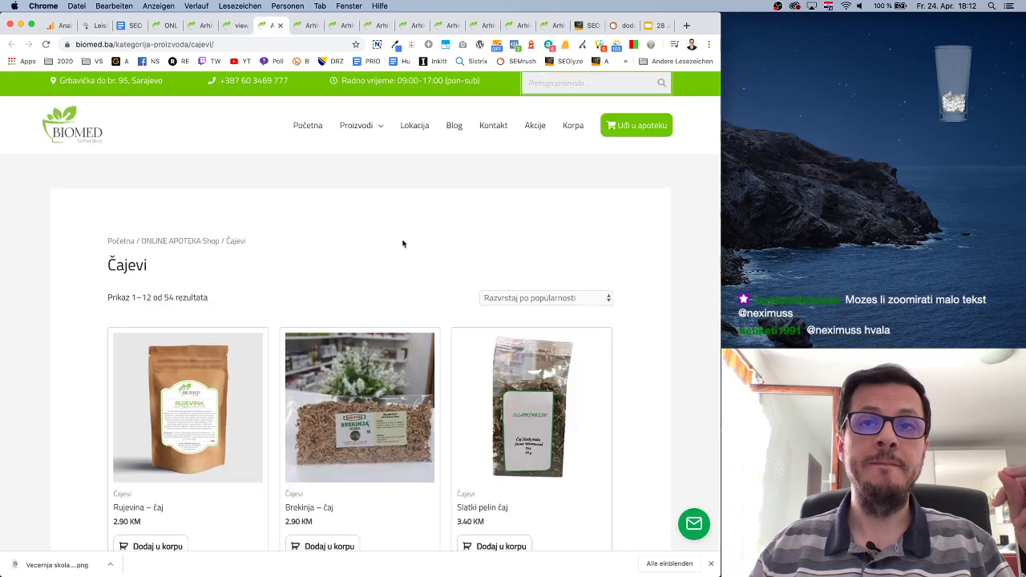
scroll(402, 243, down, 5)
scroll(403, 243, up, 5)
click(122, 26)
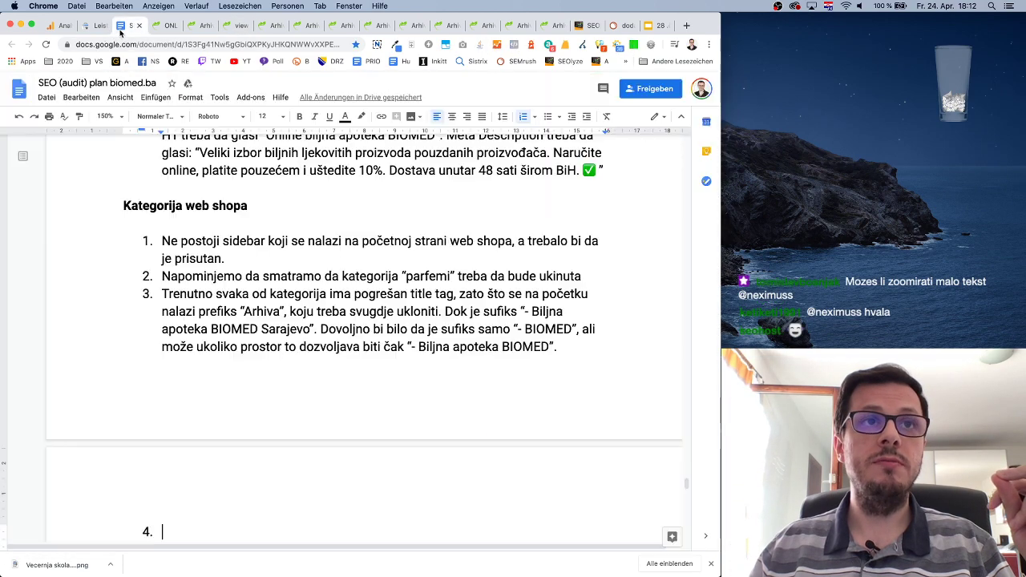
Begin numbered item 4 with the text "Također ključne riječi nisu dobro definisane, potrebno je da".
scroll(390, 329, down, 2)
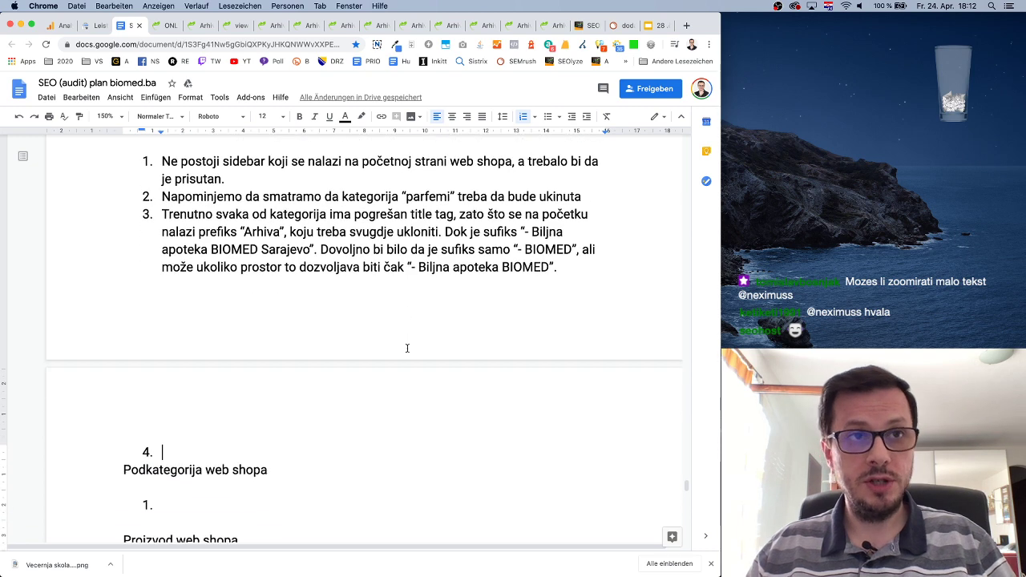
text(Također)
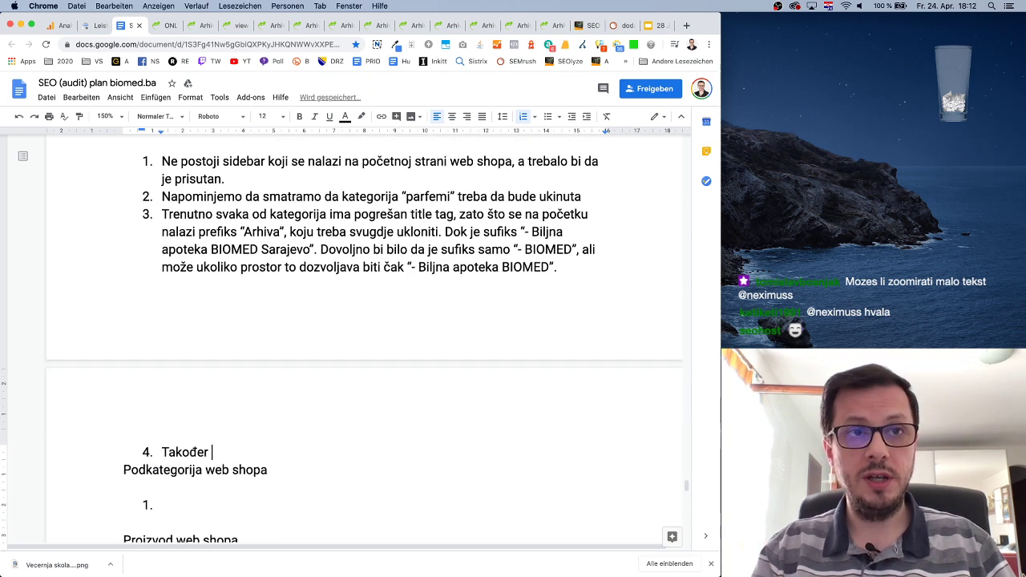
text( ključne riječ)
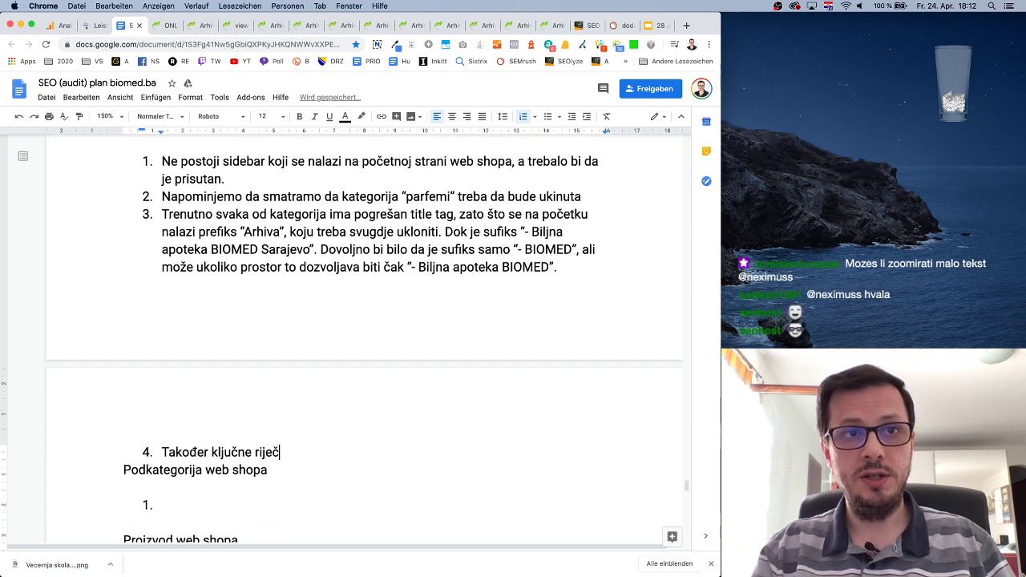
text(i nisu dobro de)
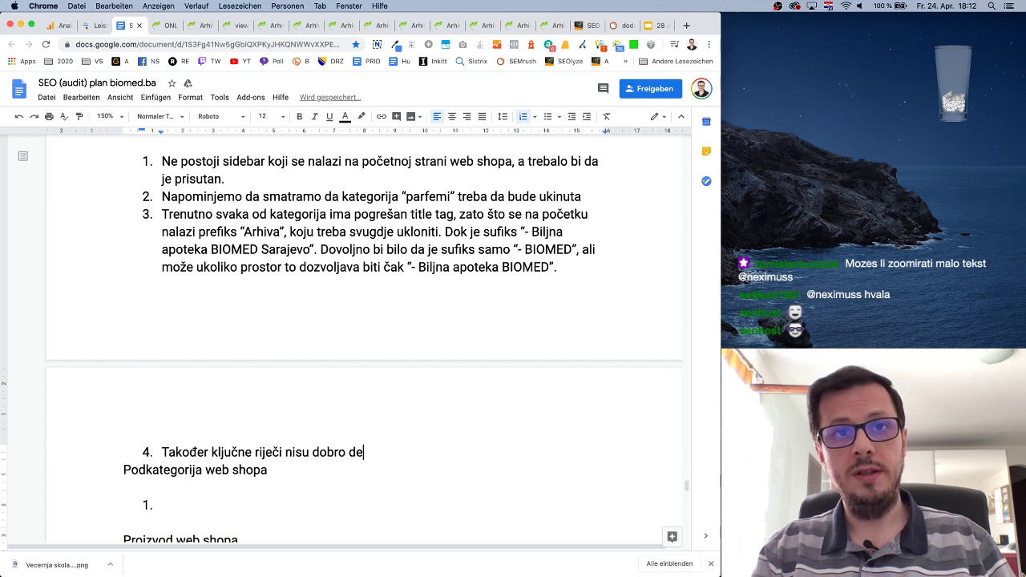
text(finisane, potreban)
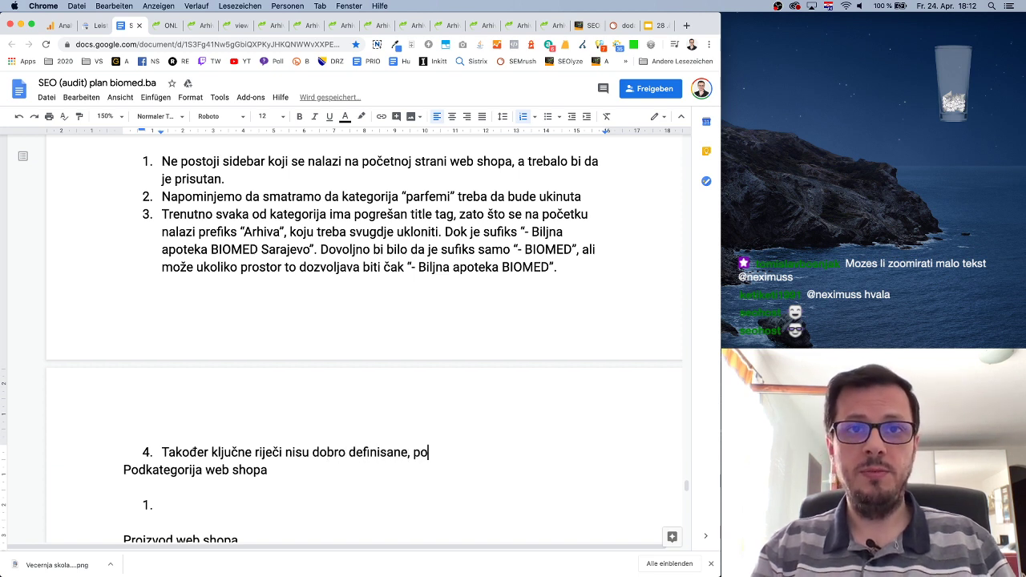
key(BackSpace)
key(BackSpace)
text(no je da)
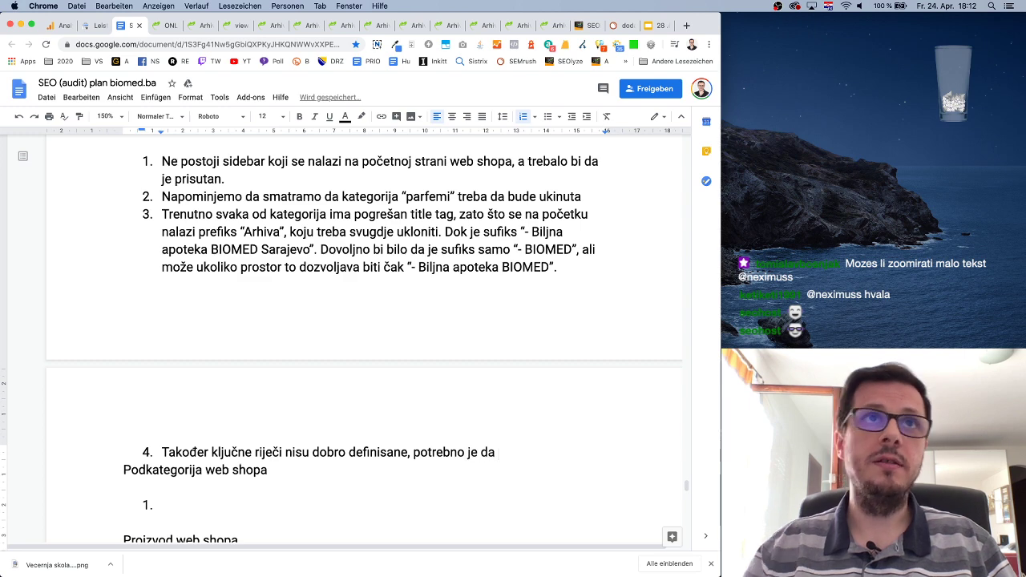
Look over the product categories and the Dodaci prehrani subcategories on the biomed.ba shop page.
click(167, 25)
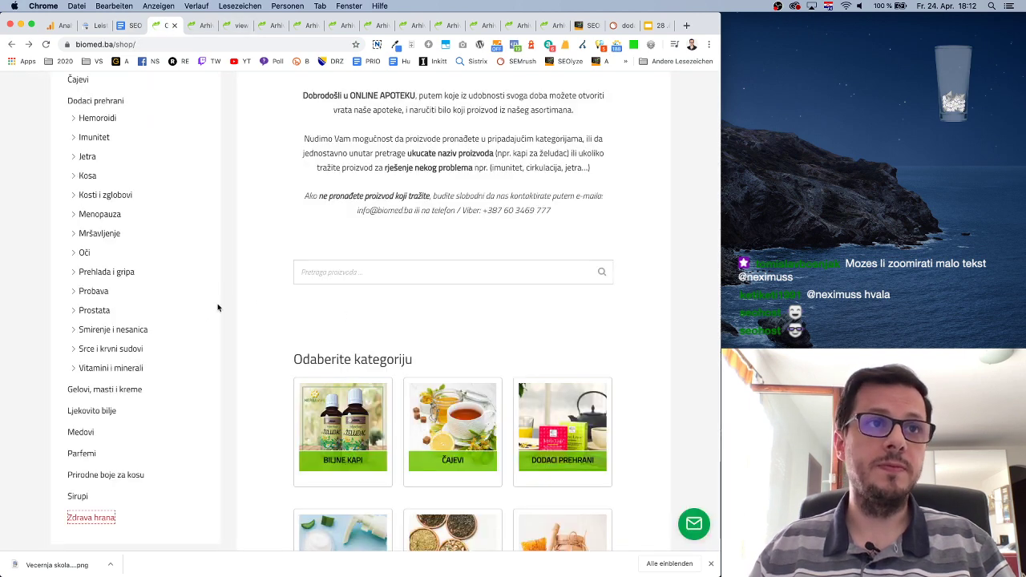
scroll(130, 268, up, 1)
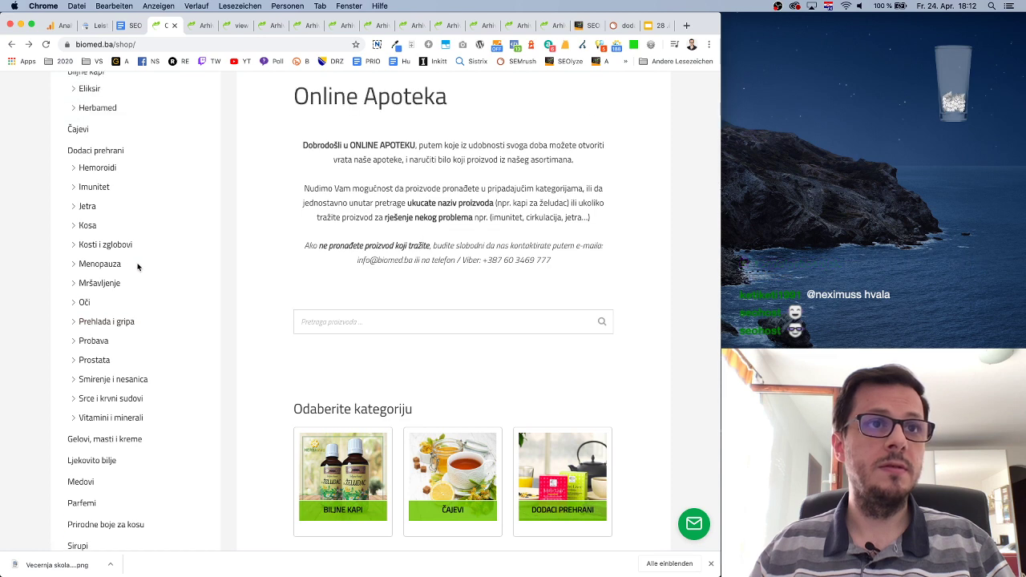
scroll(137, 267, up, 1)
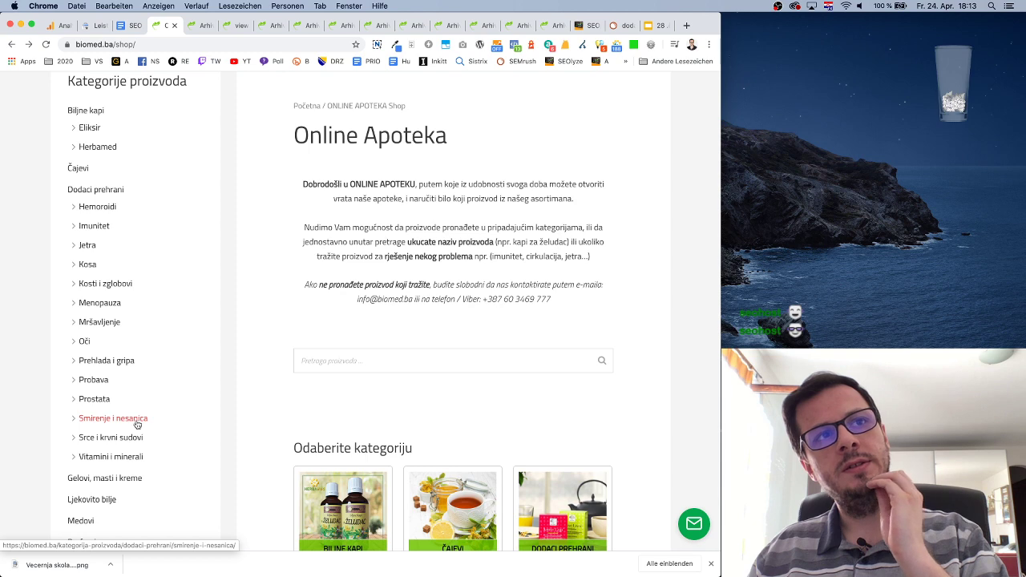
scroll(144, 155, down, 1)
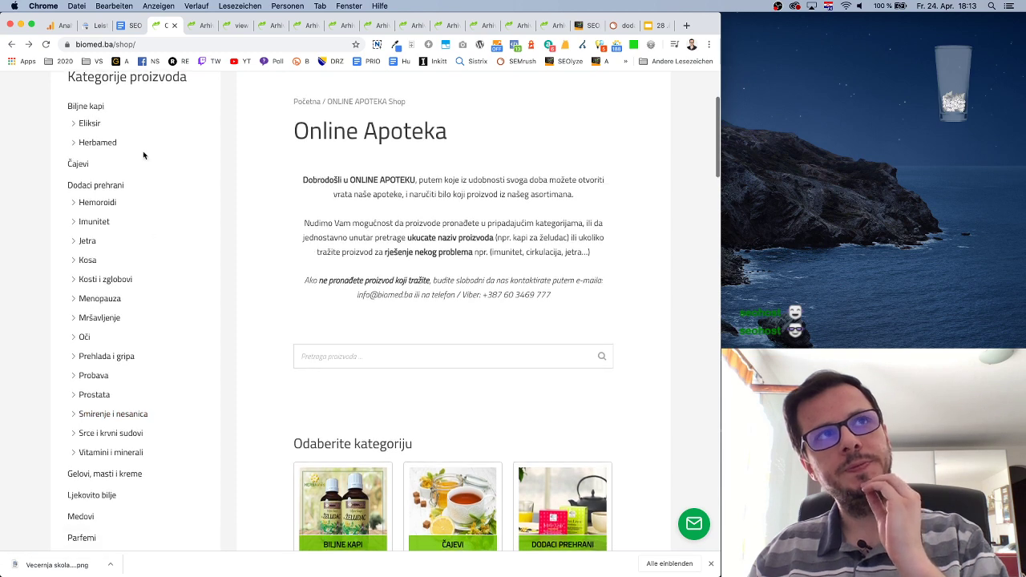
In the audit document, add three line breaks between item 4 and the "Podkategorija web shopa" heading, and continue item 4 with "nazivi kategorija".
click(130, 24)
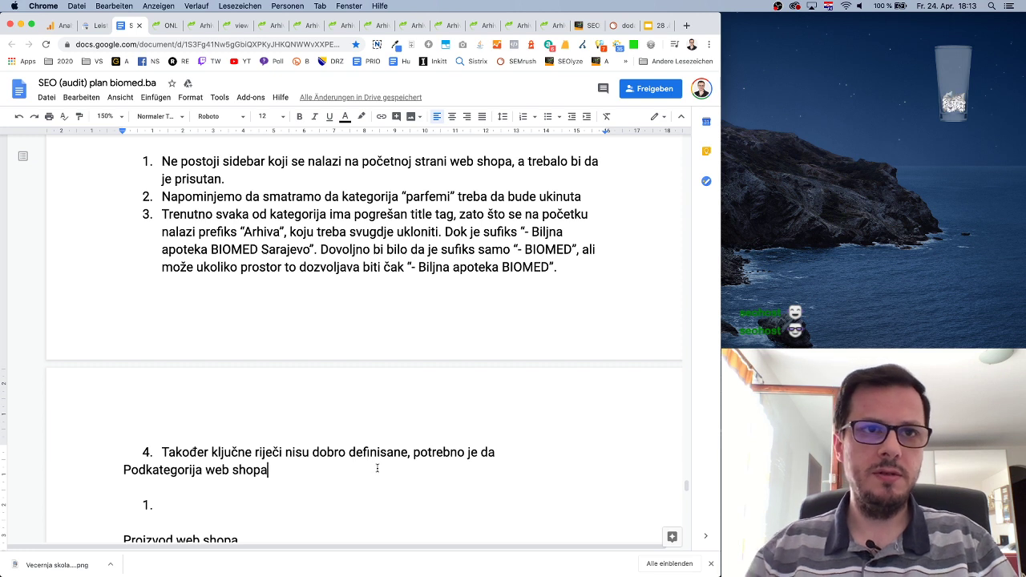
click(508, 455)
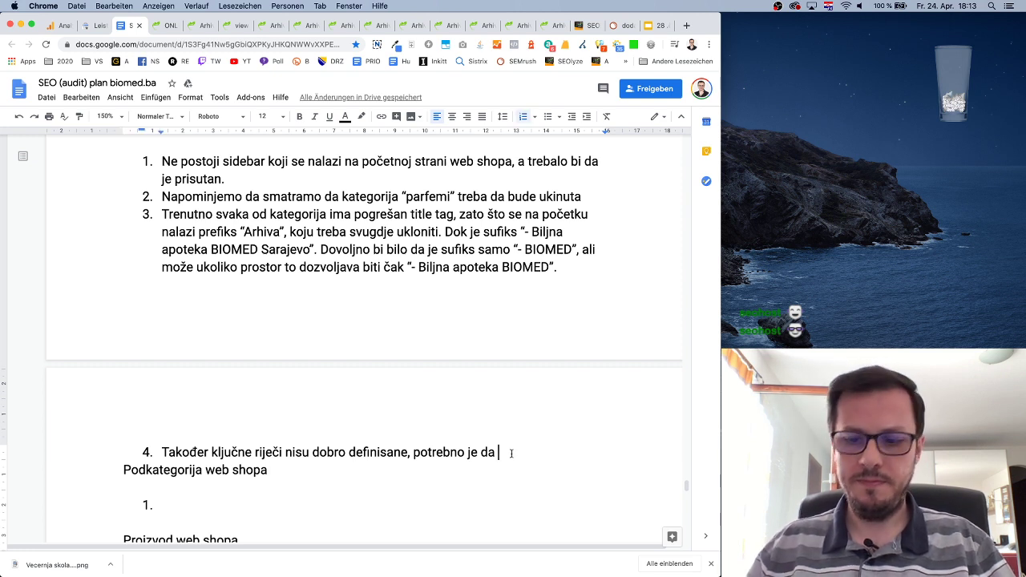
key(Return)
key(Return)
key(Return)
click(508, 453)
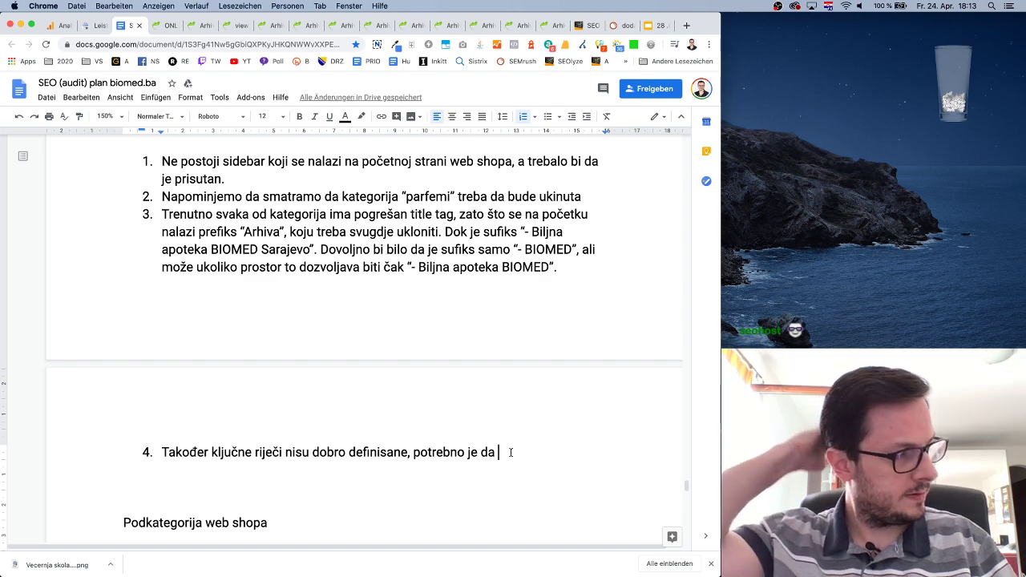
text(naz)
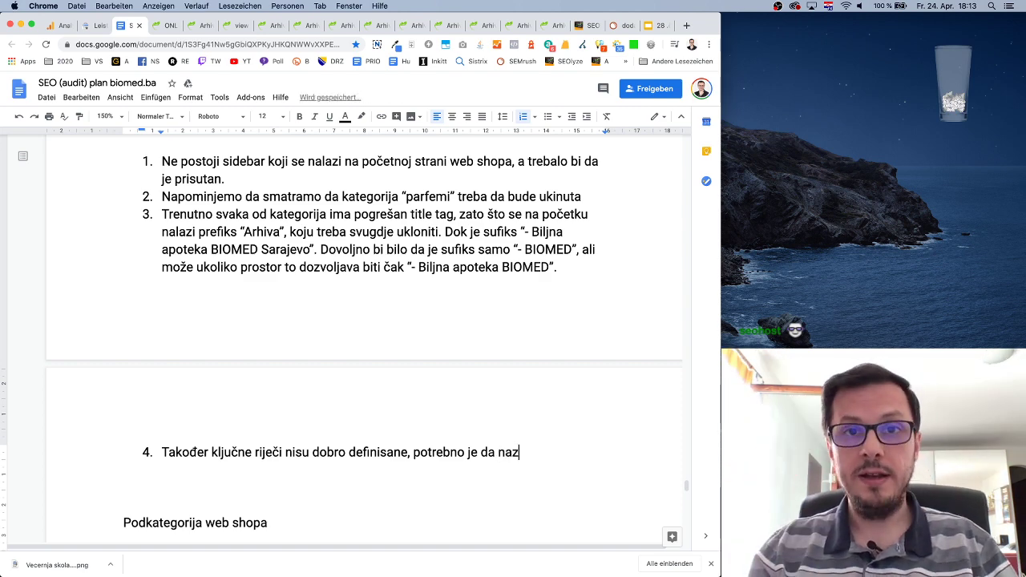
text(ivi katego)
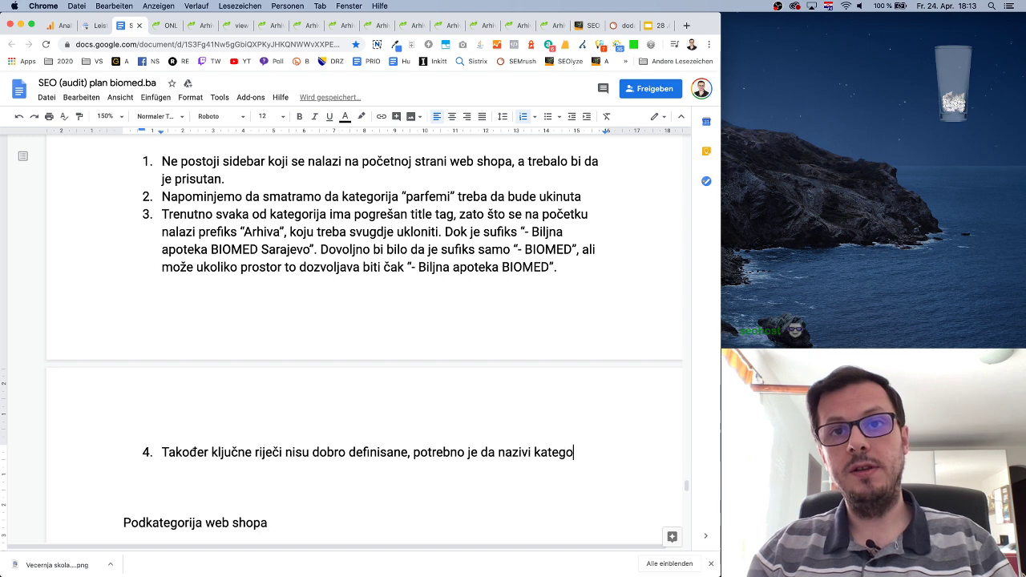
text(rija)
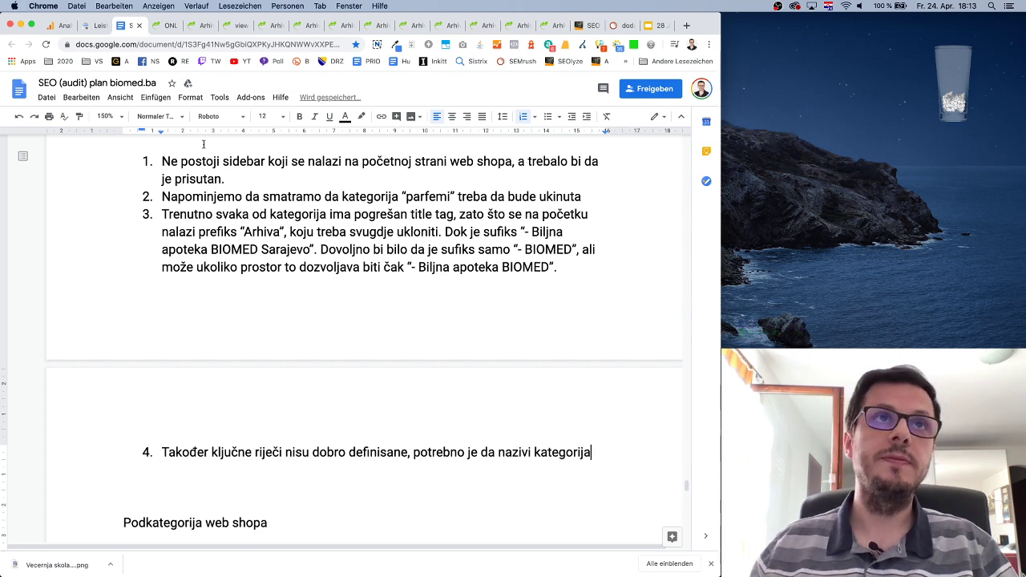
Examine the main category names on the shop page, from Biljne kapi down to Zdrava hrana, for unclear naming.
click(167, 25)
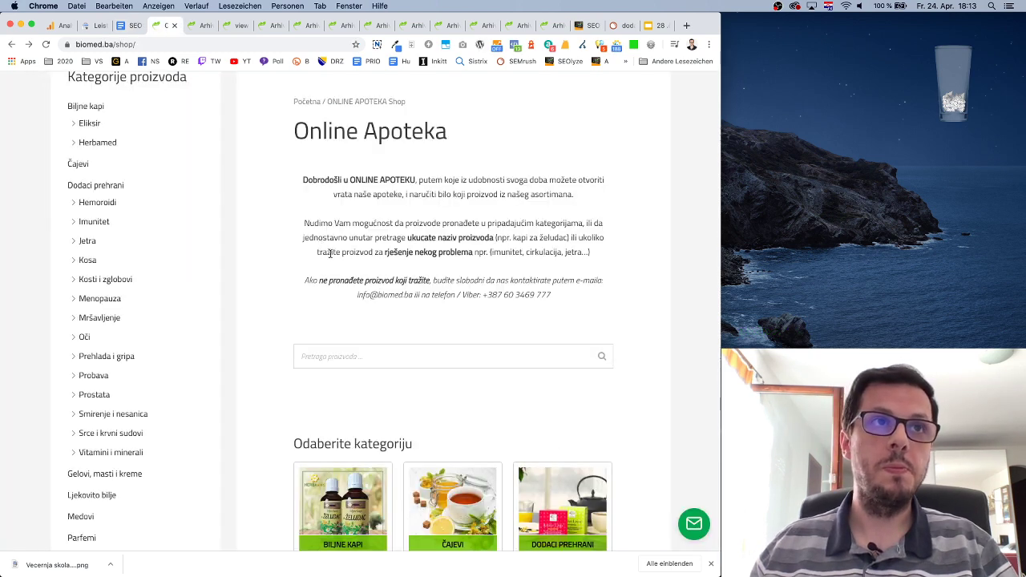
scroll(208, 348, down, 2)
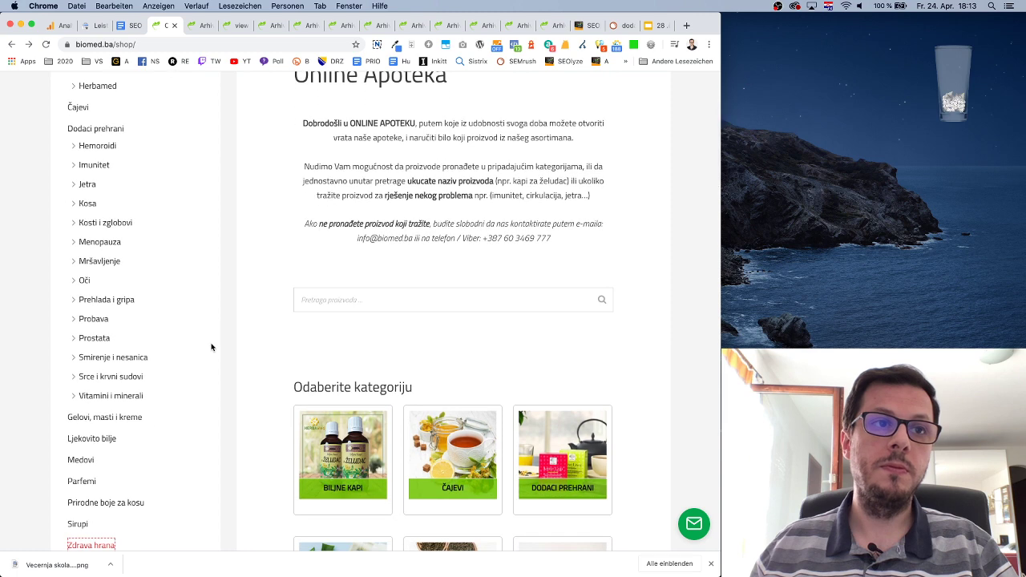
scroll(208, 348, up, 2)
scroll(212, 347, down, 5)
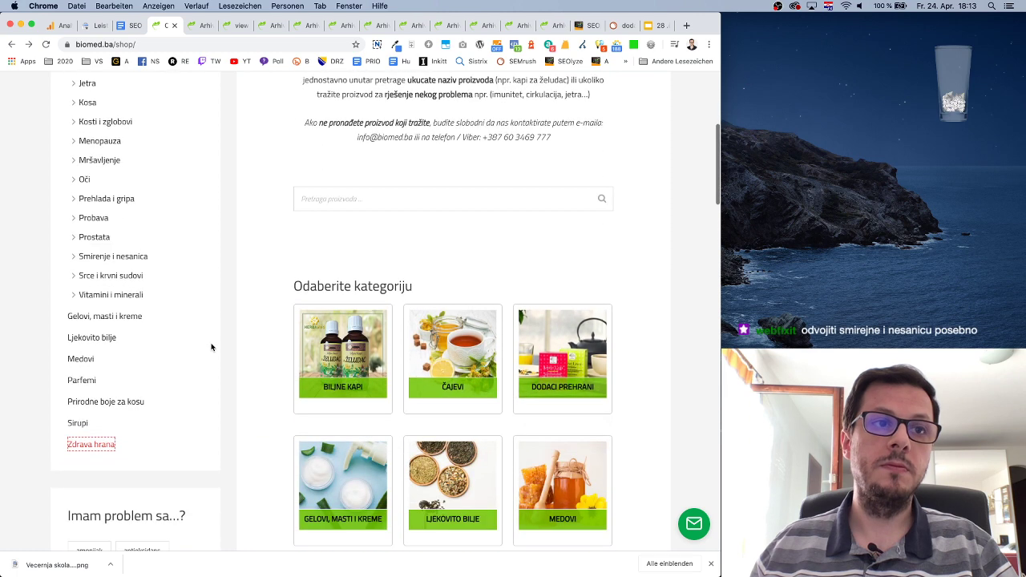
scroll(212, 348, up, 5)
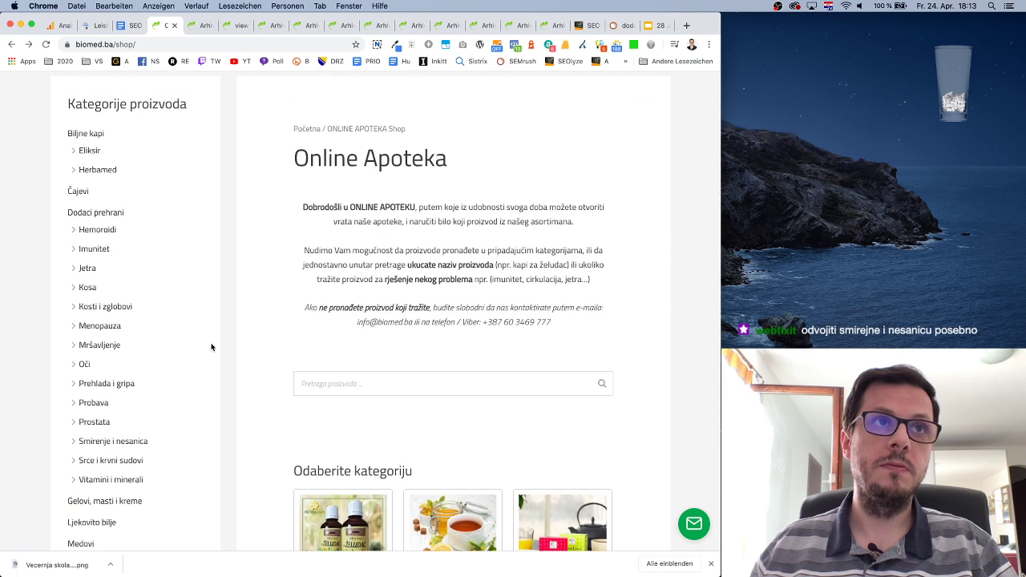
scroll(211, 347, down, 2)
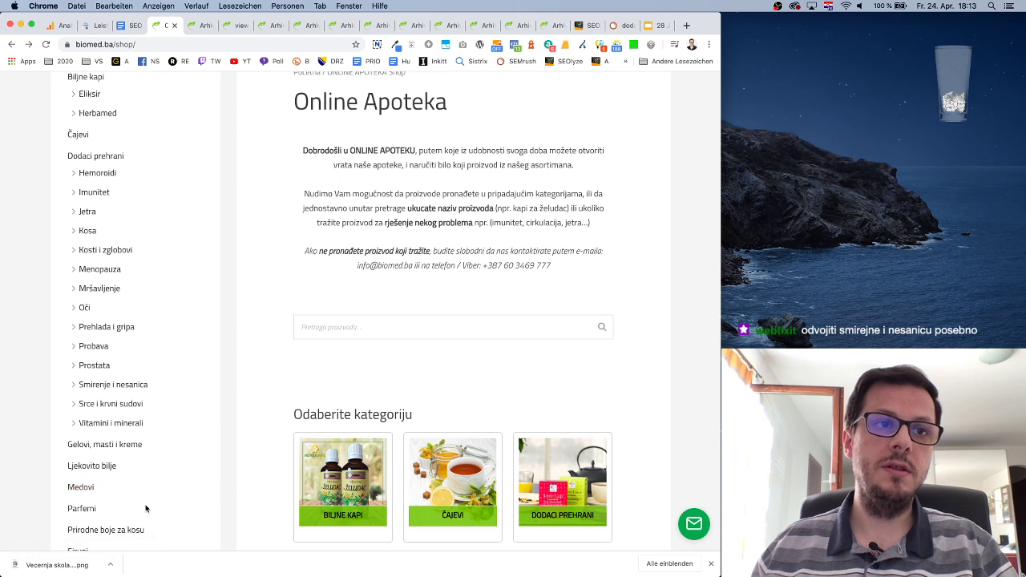
scroll(160, 509, down, 1)
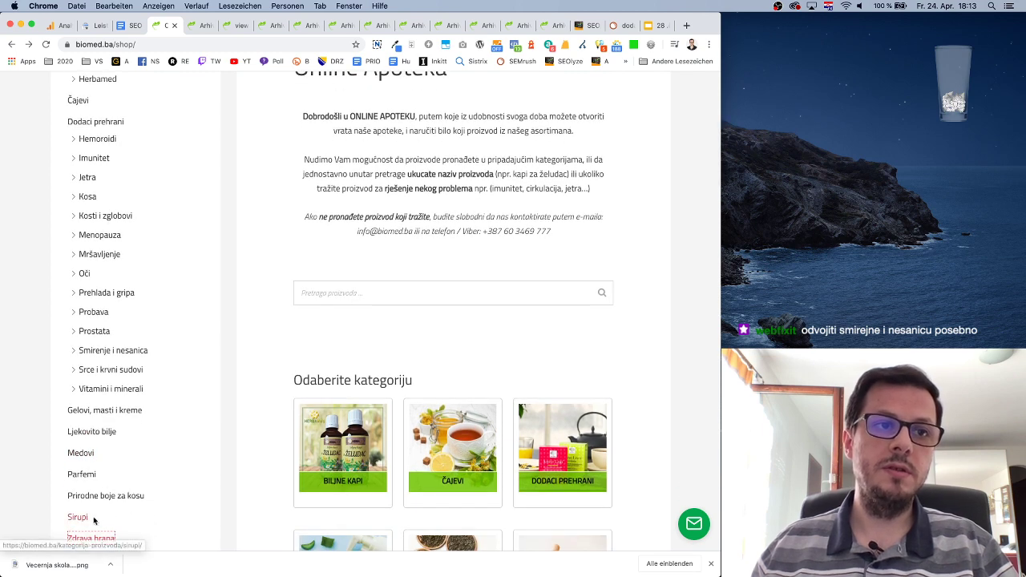
scroll(192, 517, down, 1)
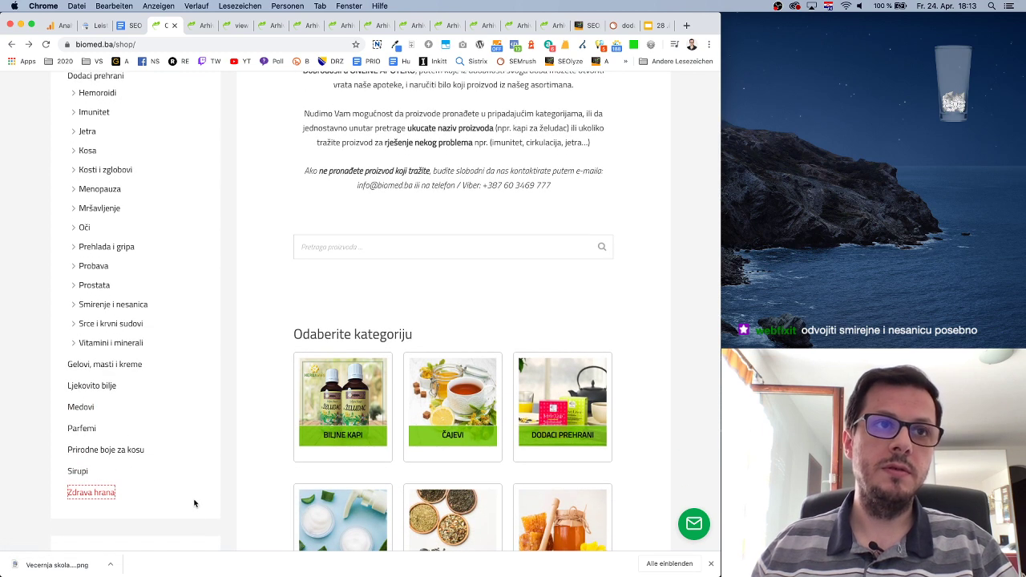
scroll(195, 500, up, 1)
scroll(158, 163, down, 3)
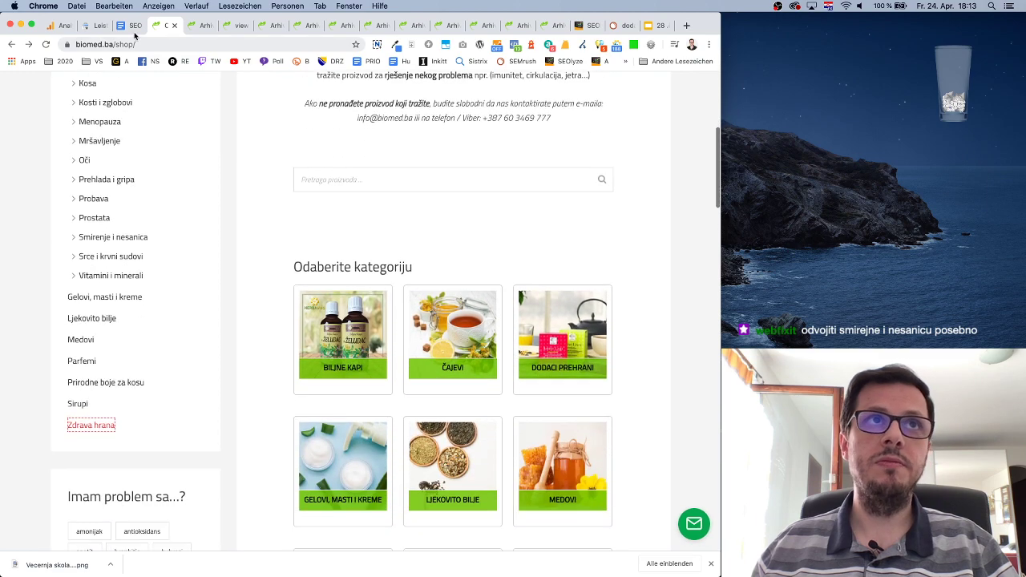
In item 4 of the audit document, replace "dobro definisane" with "savršeni" and change "nazivi" to "nazive".
click(131, 25)
scroll(417, 295, down, 1)
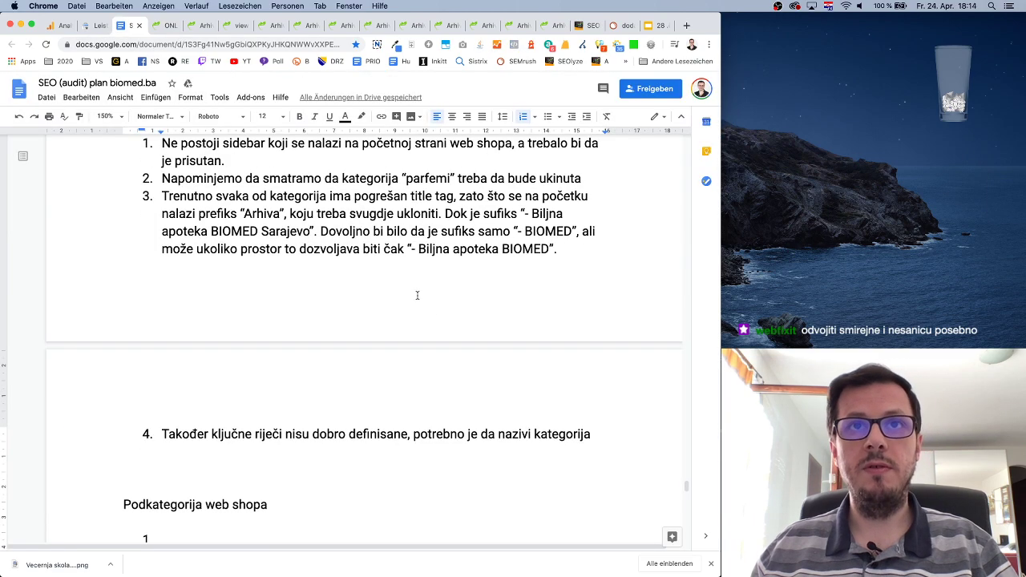
double_click(327, 434)
drag(313, 434, 409, 432)
text(savršeni)
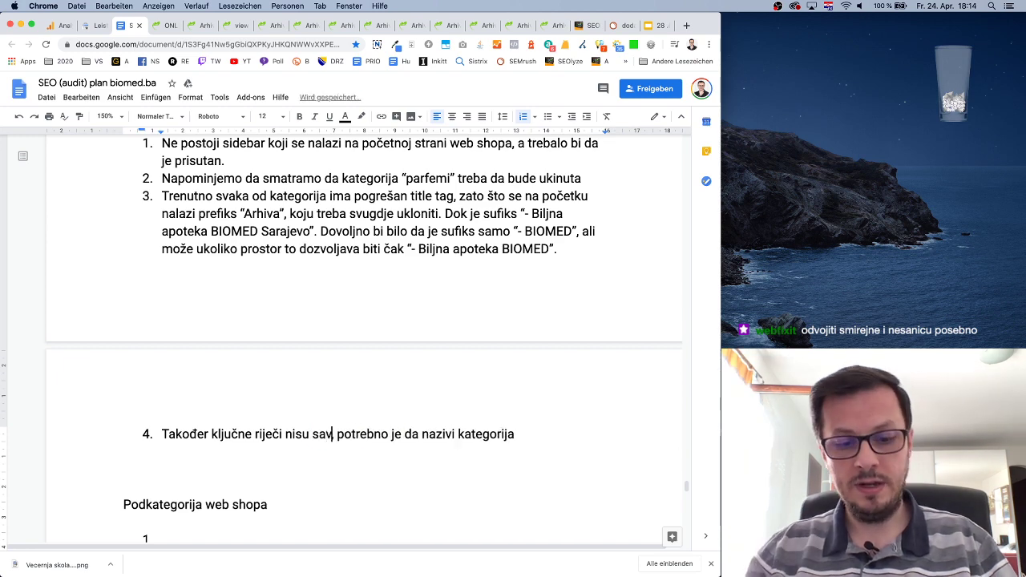
text(,)
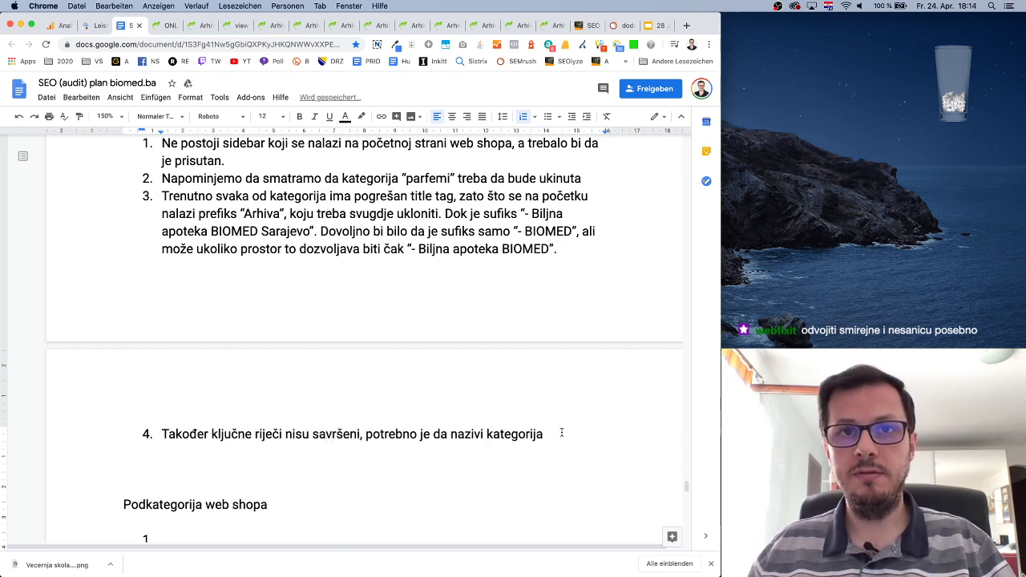
click(483, 435)
text(e)
key(End)
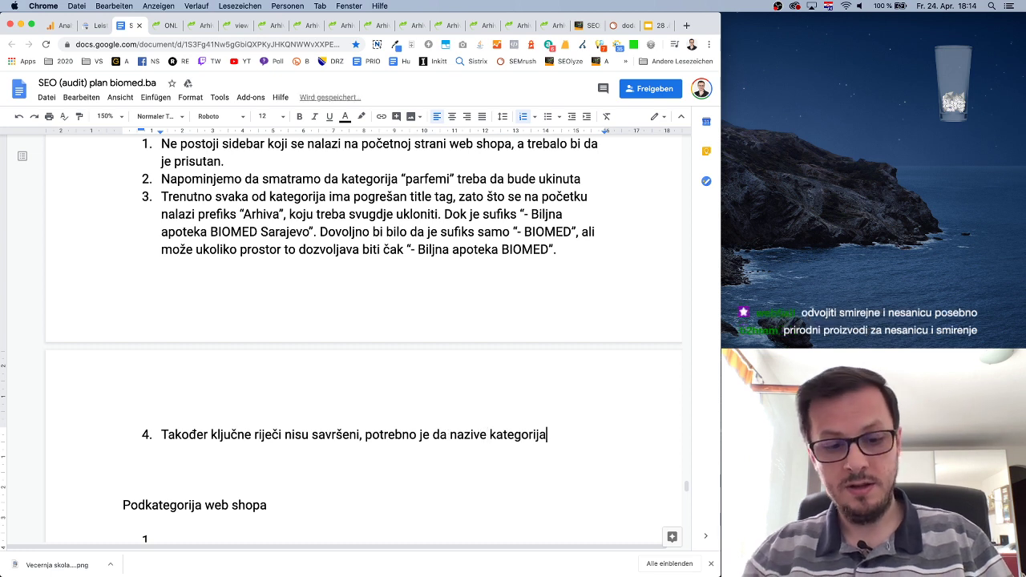
Continue item 4 of the audit document with: “Medovi” i “Sirupi” ispravimo, tako što definišemo kakvi sirupi i.
text(“Medovi” i)
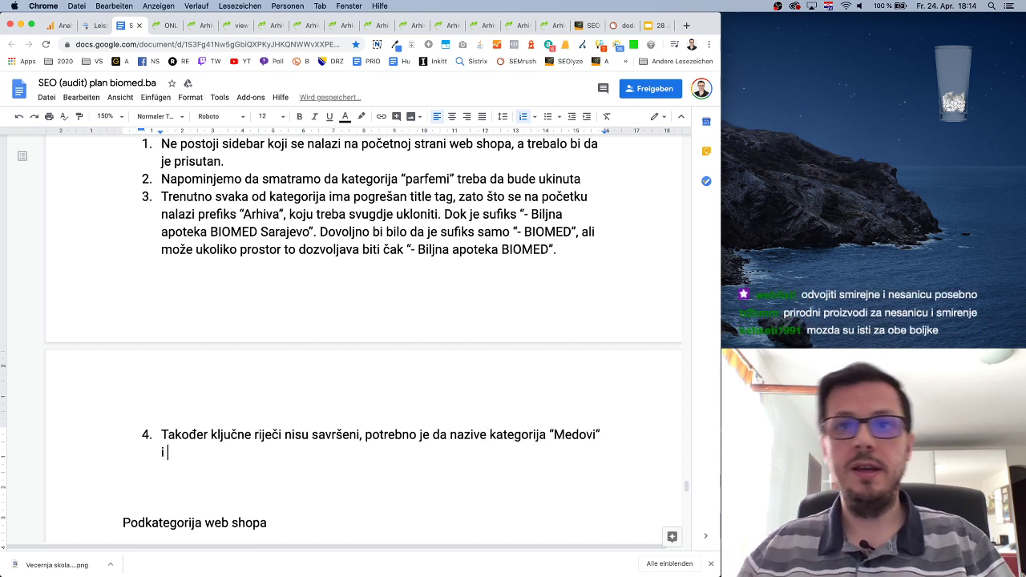
click(163, 25)
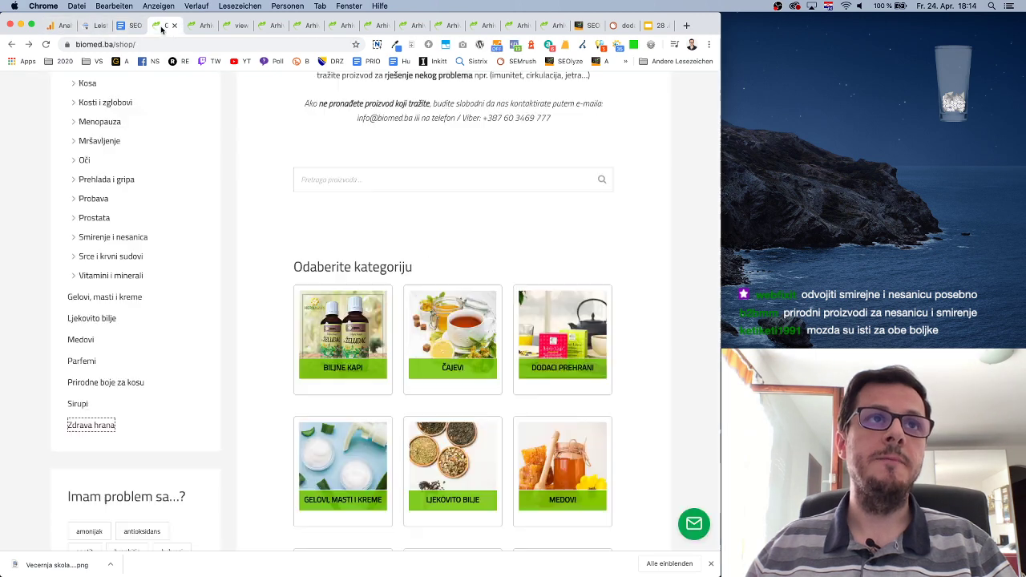
click(130, 25)
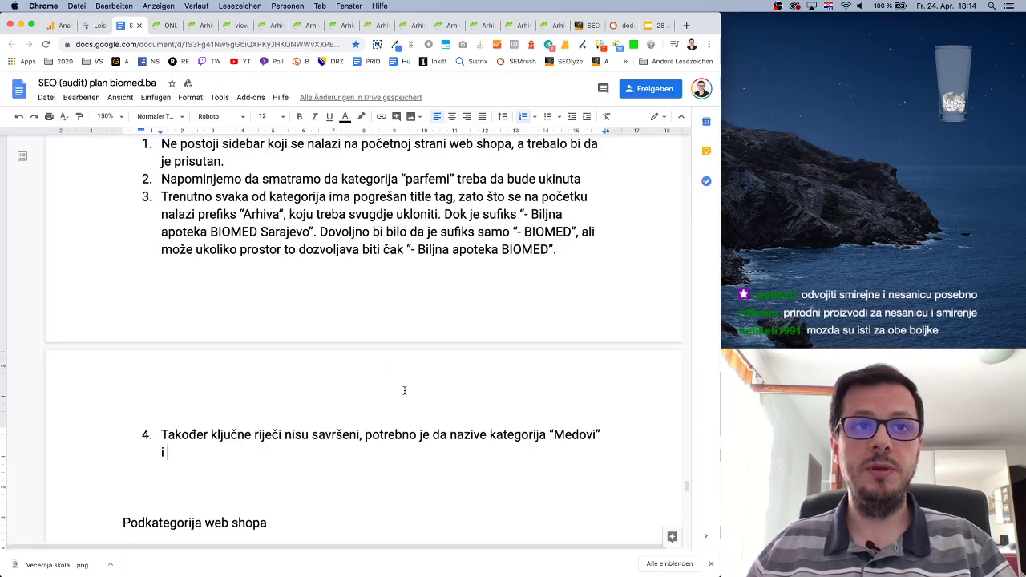
text(“Sirupi)
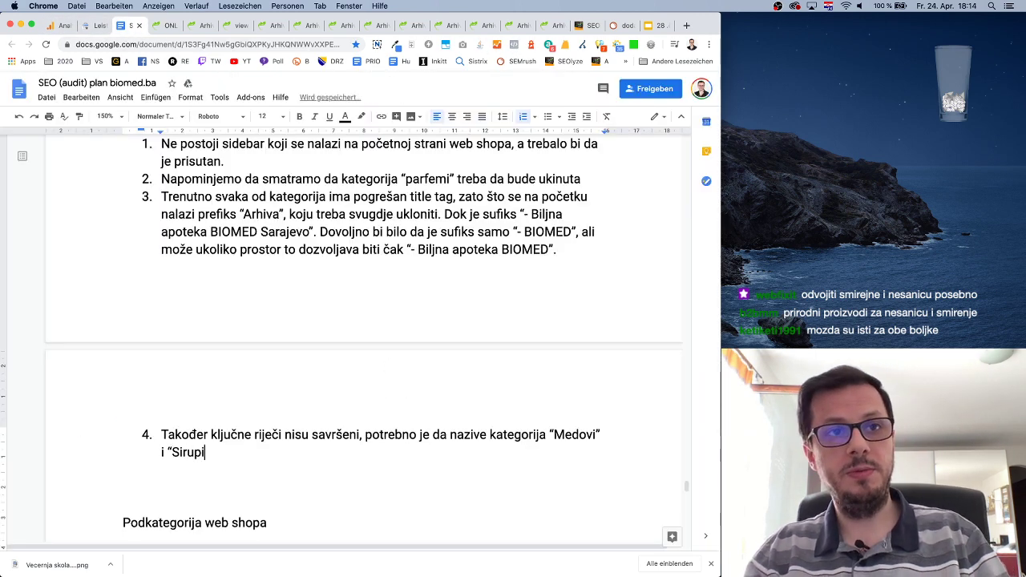
text(” ispravimo, tako )
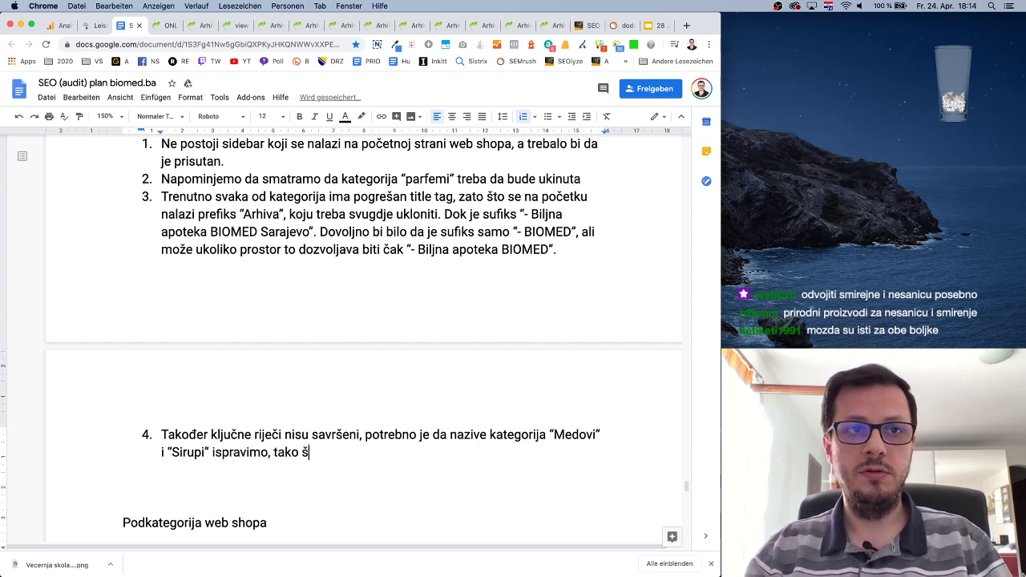
text(što defini)
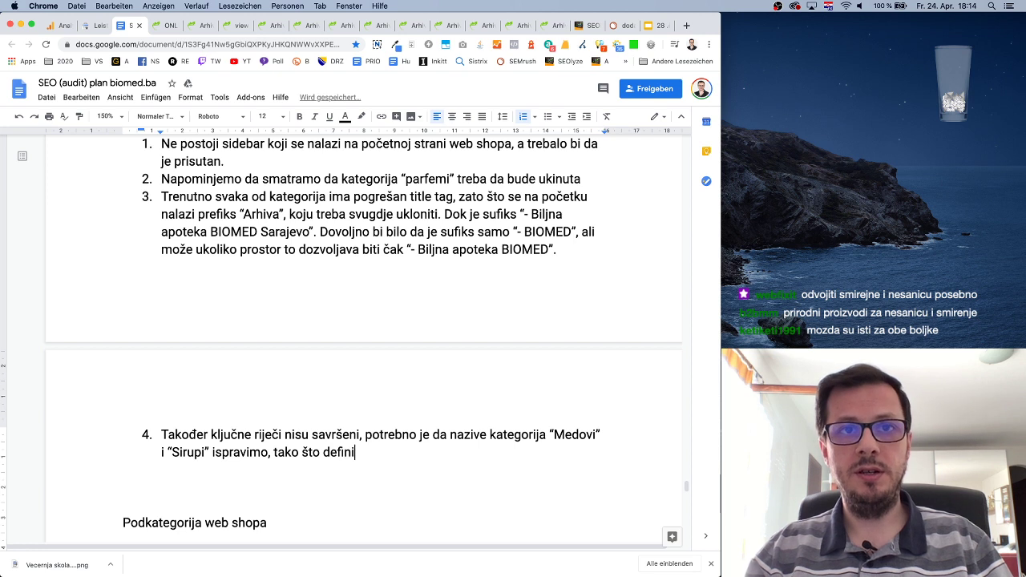
text(šemo kakvi sirup)
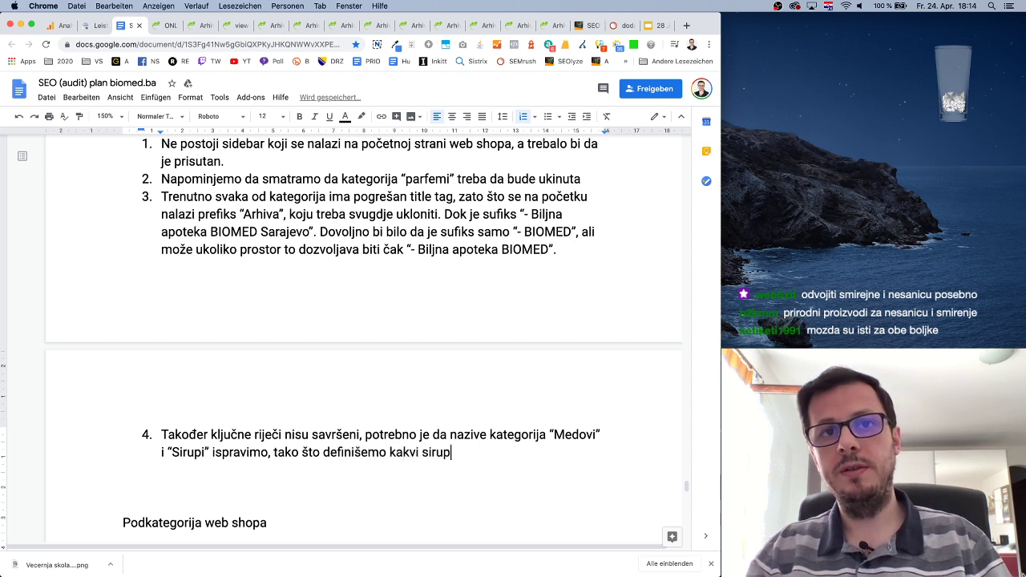
text(i i )
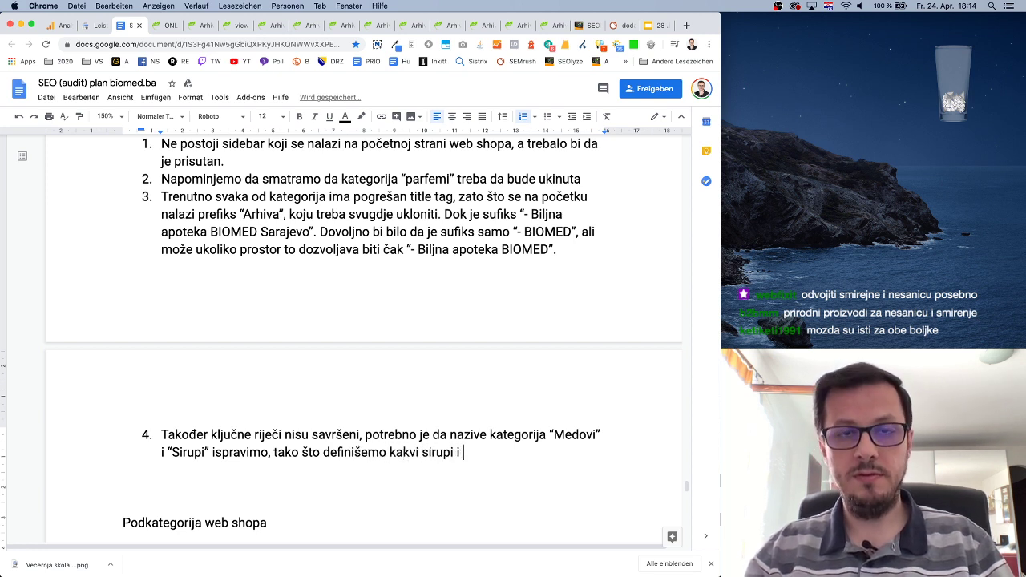
Finish the sentence in item 4 with: koristimo “med” ili “ljekoviti med” kao keyword za tu kategoriju.
text(koristimo “)
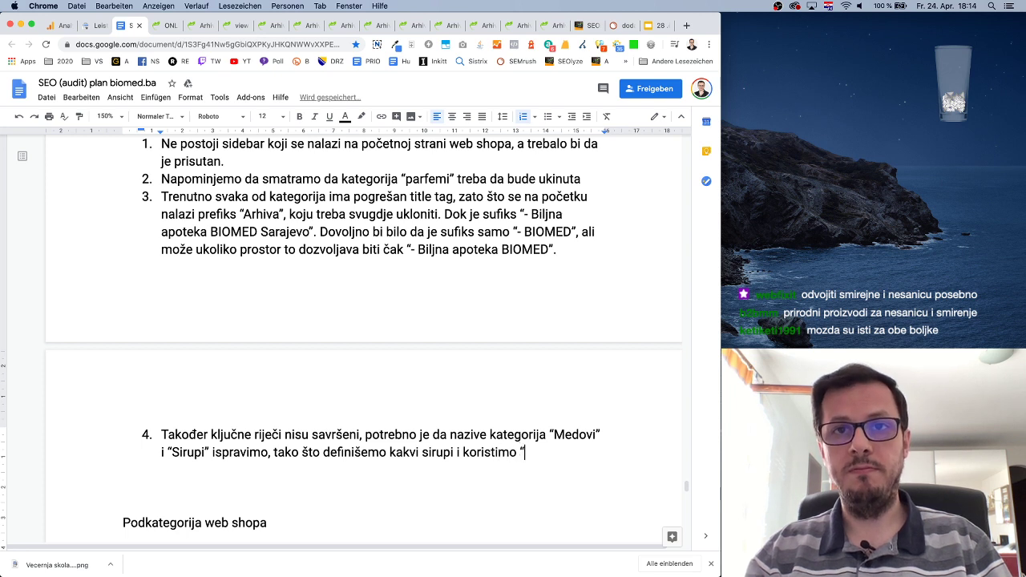
text(med” kao)
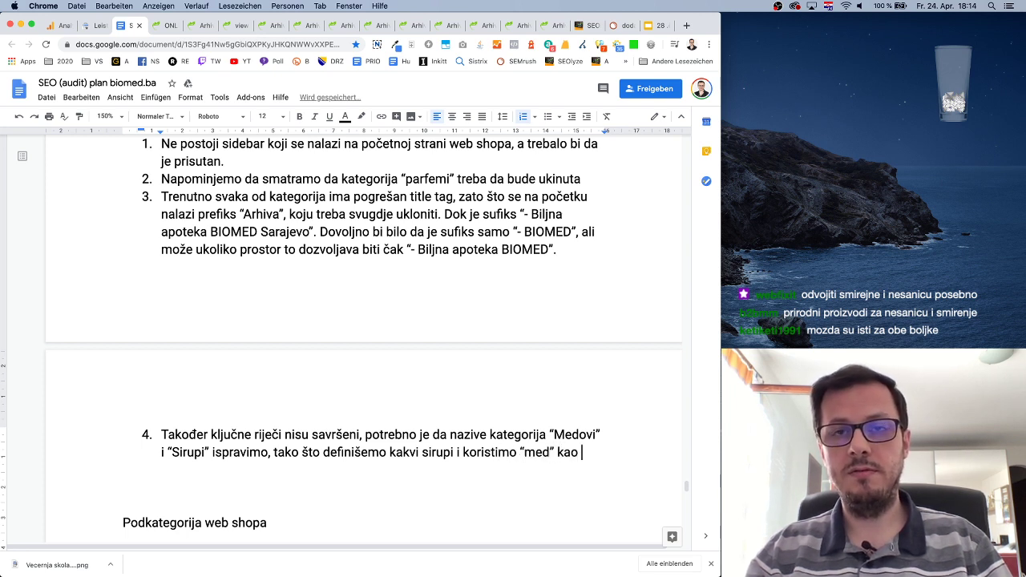
key(BackSpace)
key(BackSpace)
key(BackSpace)
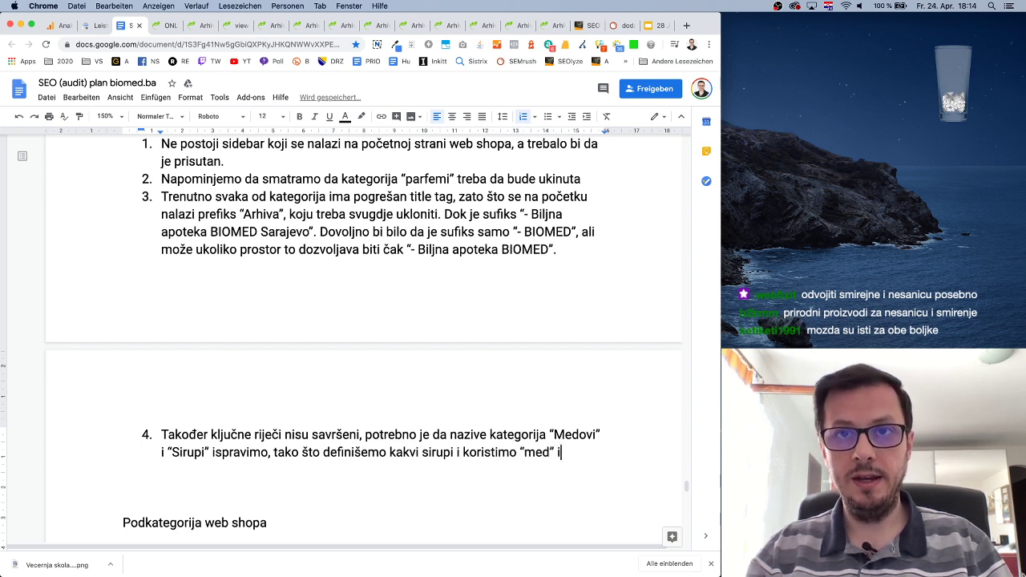
text(ili “ljekovit)
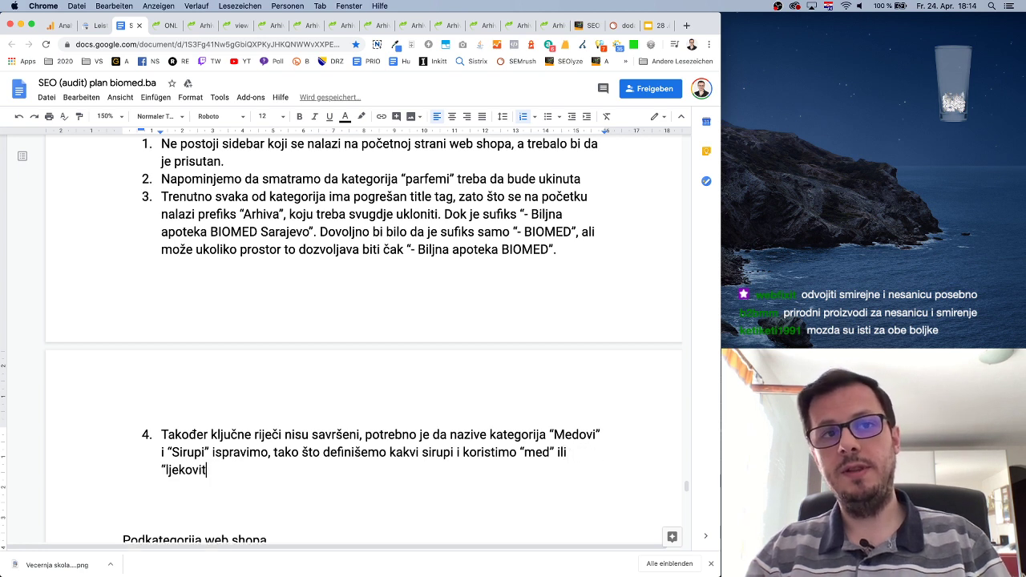
text(i med” kao key)
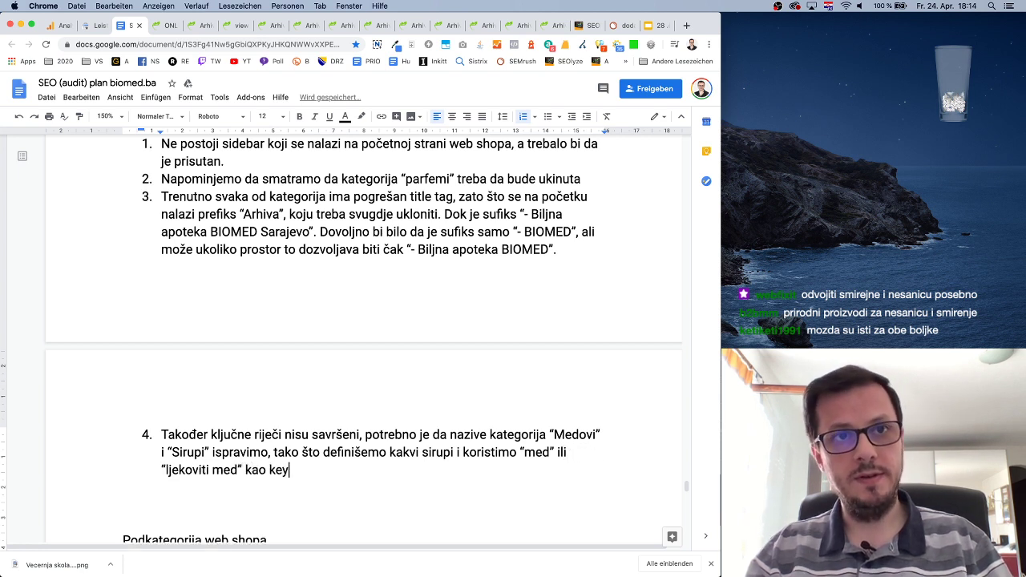
text(word za)
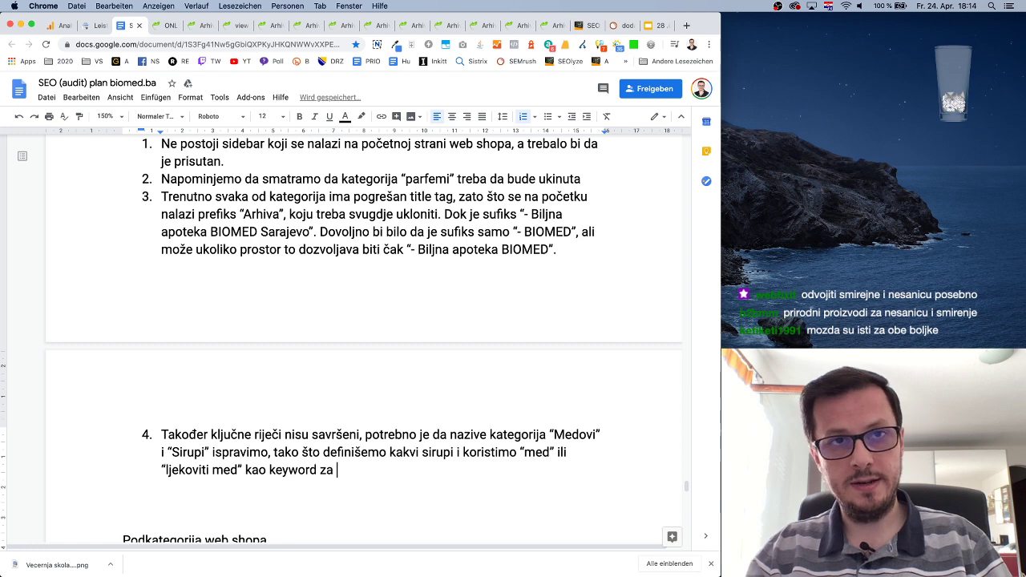
text( tu kategoriju.)
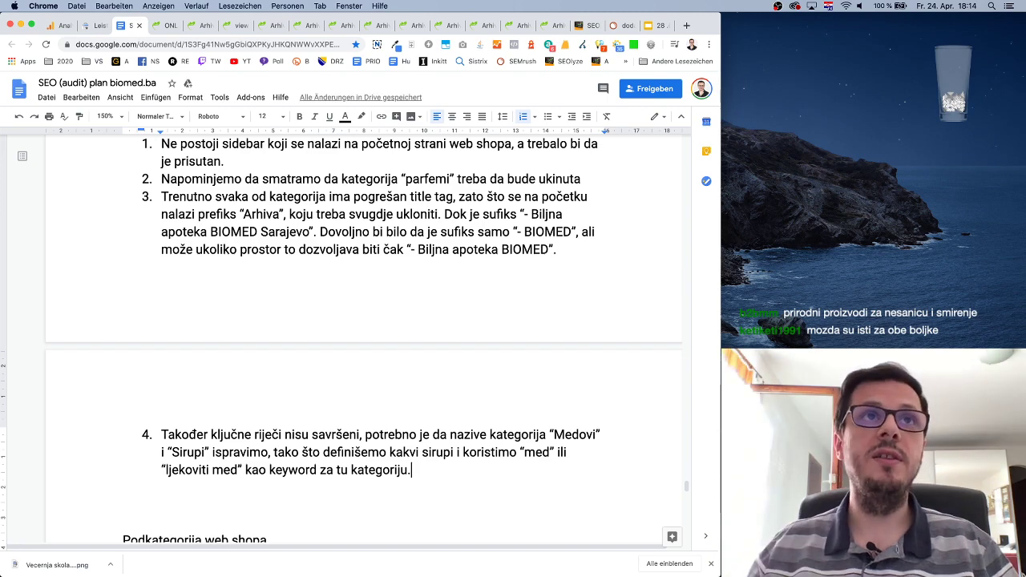
Inspect the HTML heading tag of the "Biljne kapi" title on that category's page, and close the inspector.
click(165, 25)
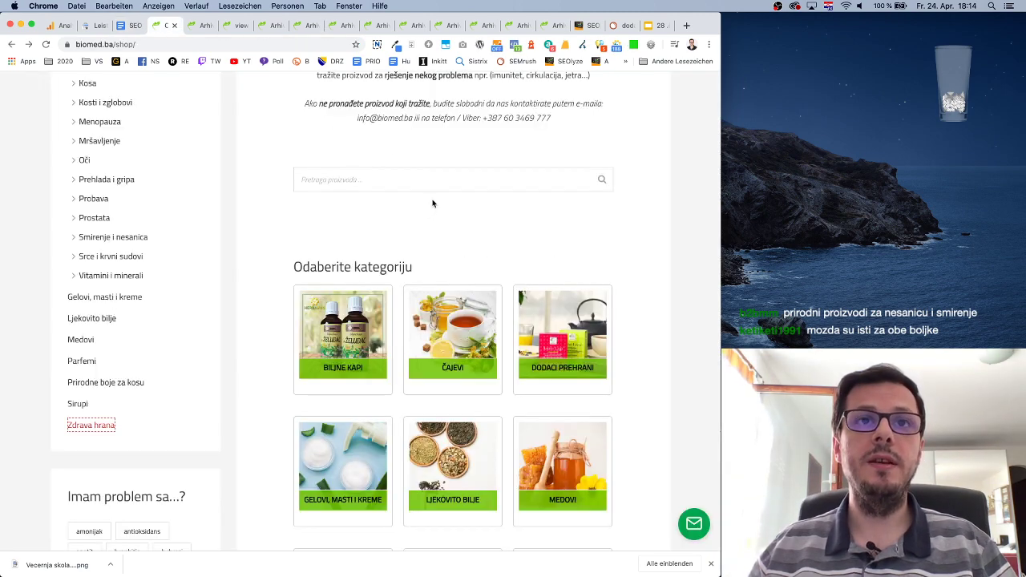
scroll(429, 206, up, 5)
key(ctrl+Tab)
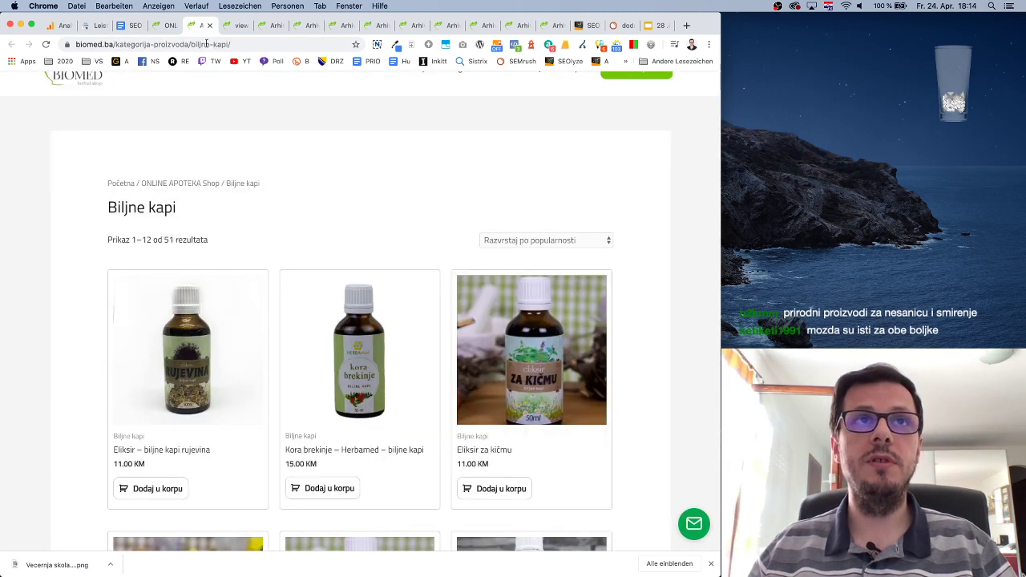
scroll(358, 230, up, 2)
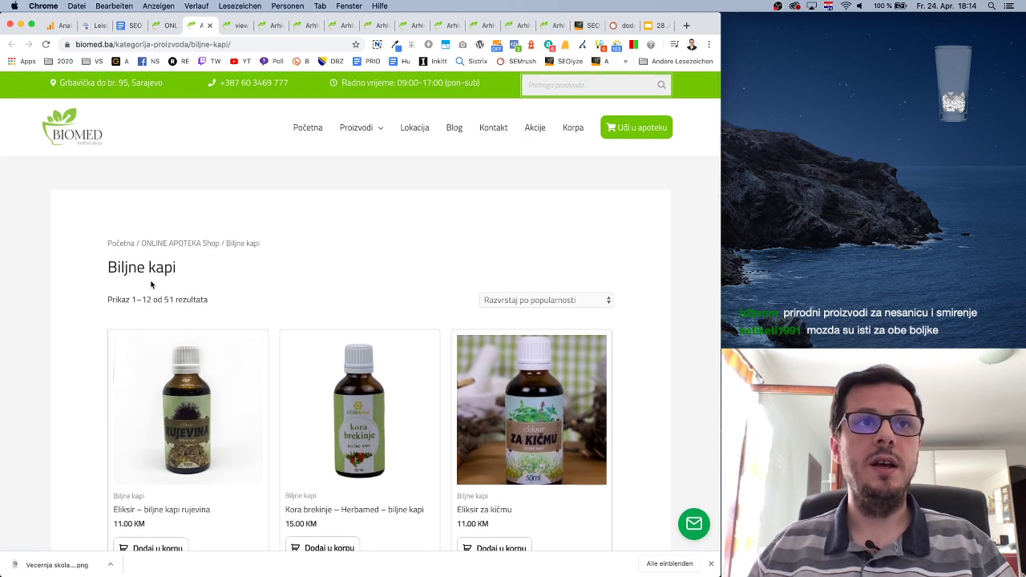
drag(180, 268, 101, 266)
right_click(141, 260)
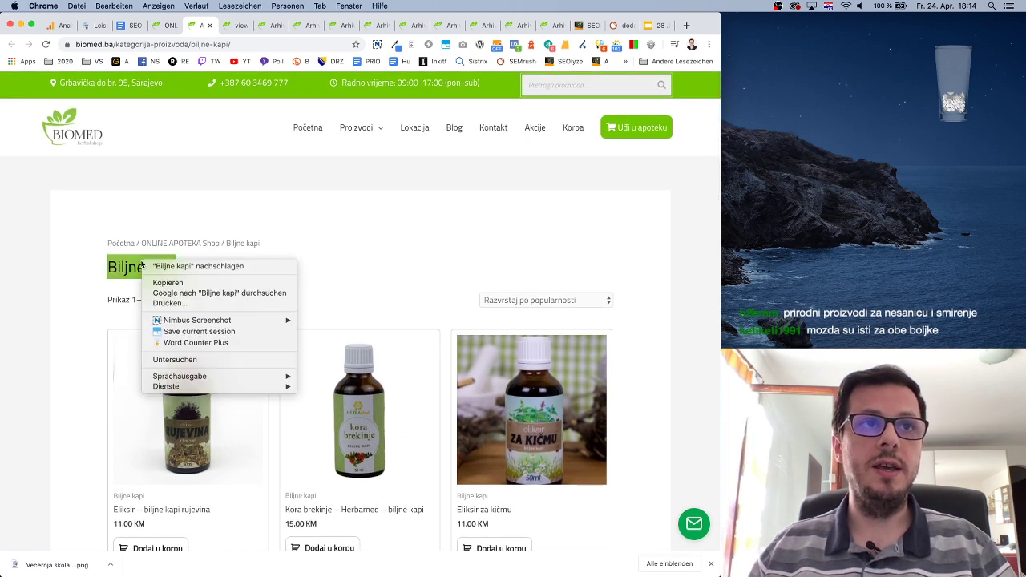
click(211, 364)
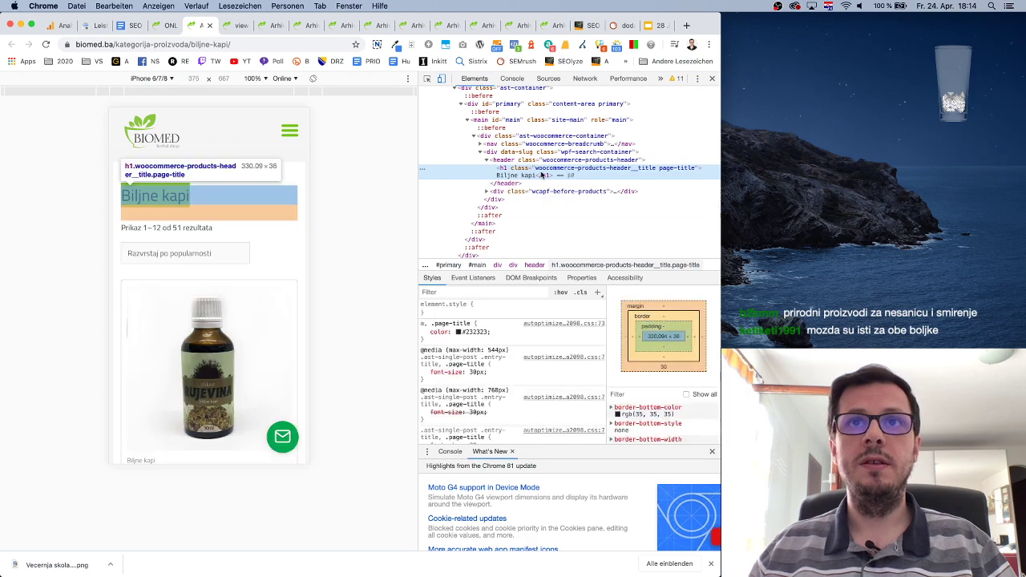
click(712, 78)
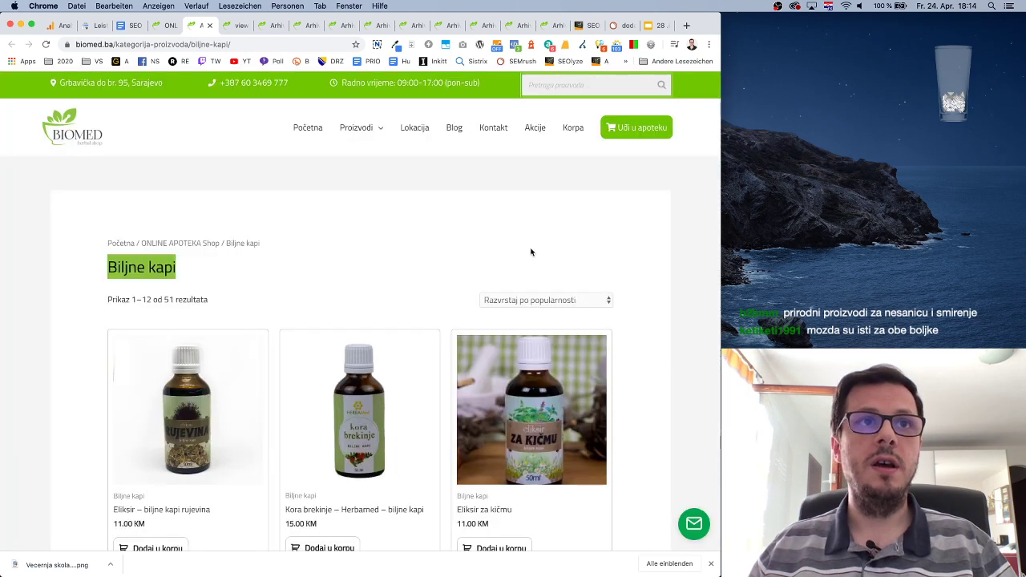
Review the Biljne kapi category page and run an SEO check of its title, meta, social and structured data.
scroll(672, 198, down, 5)
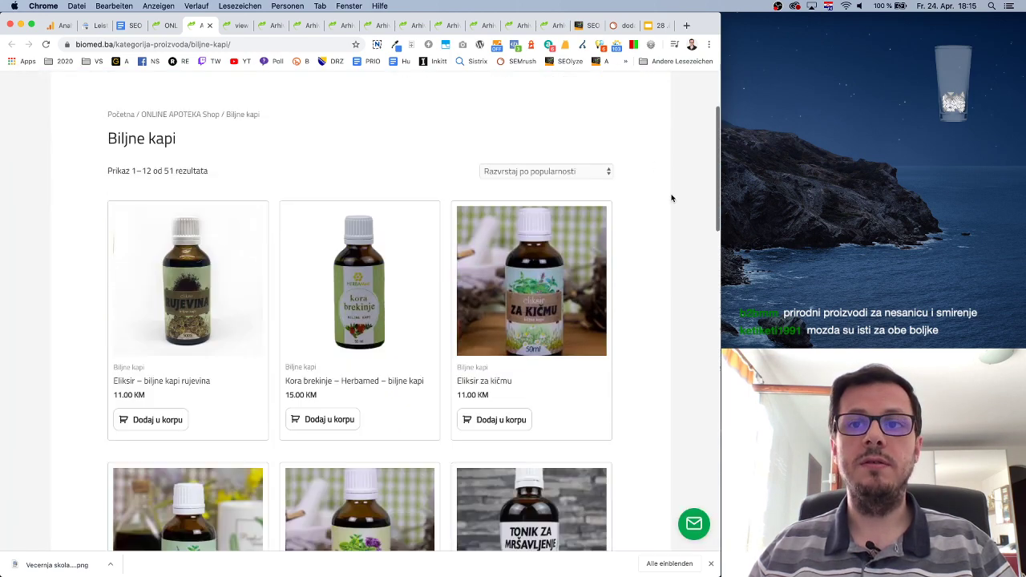
scroll(672, 198, up, 5)
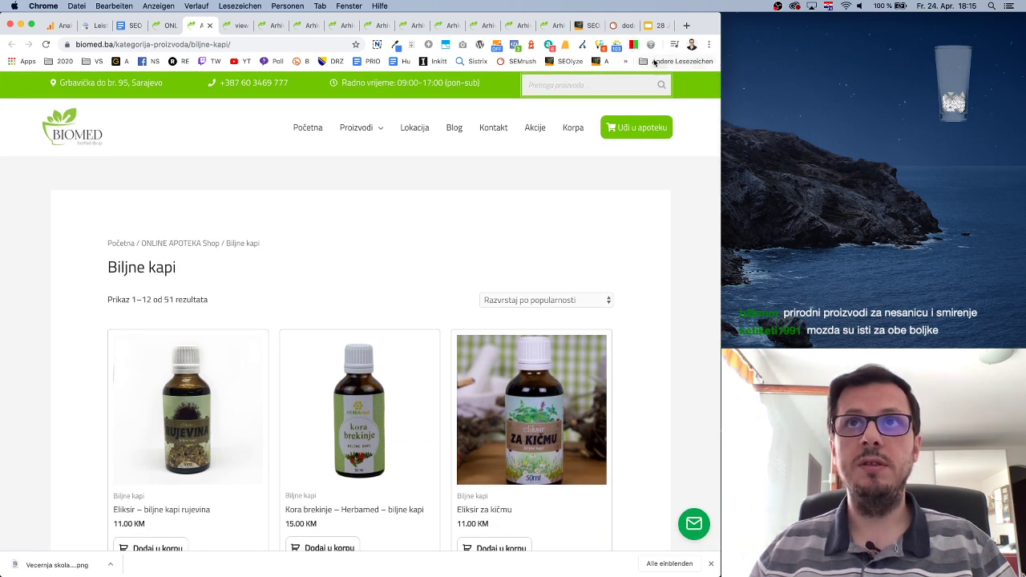
click(600, 44)
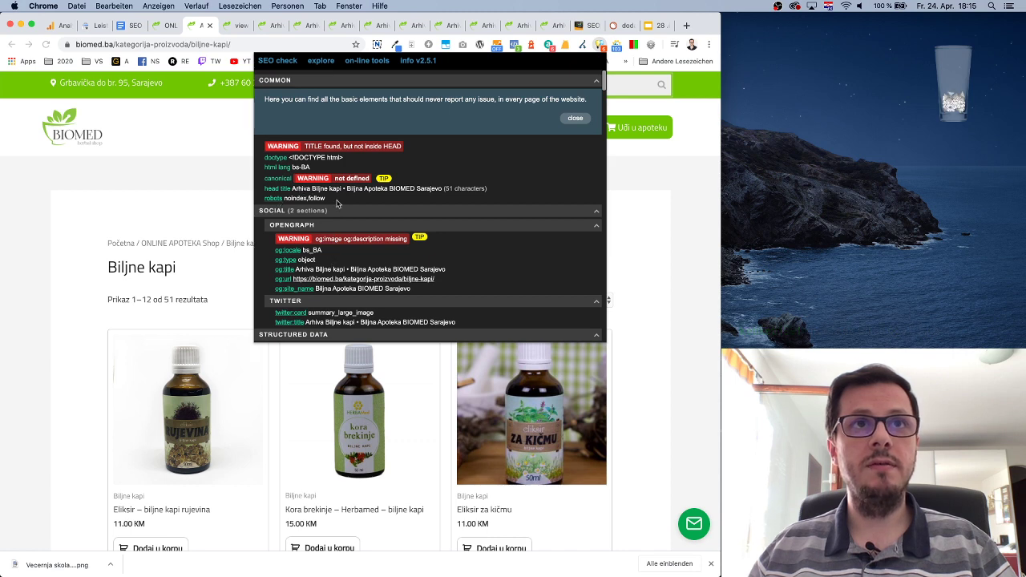
scroll(363, 222, down, 2)
scroll(362, 222, up, 2)
scroll(362, 223, down, 3)
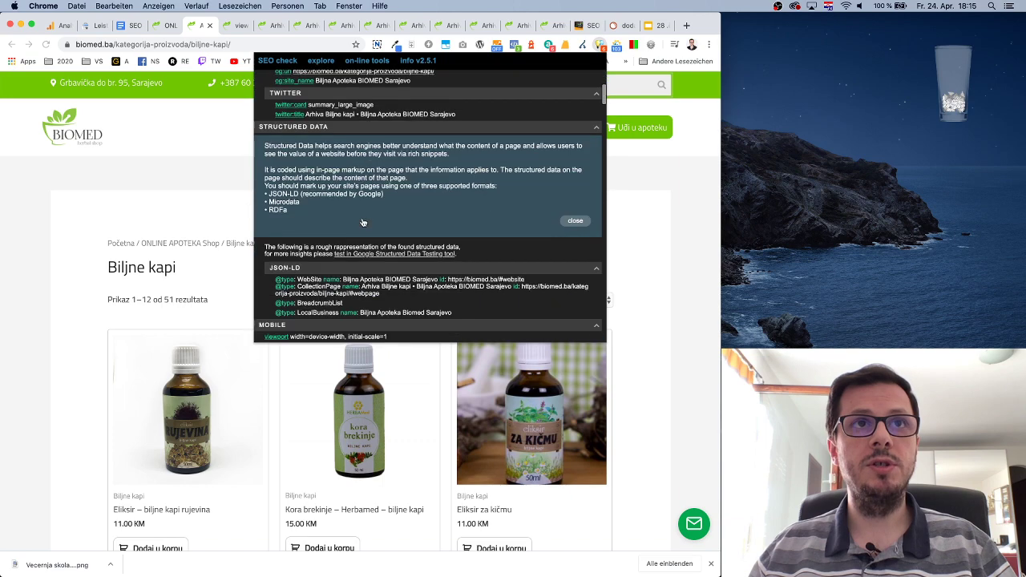
scroll(363, 222, up, 3)
click(178, 153)
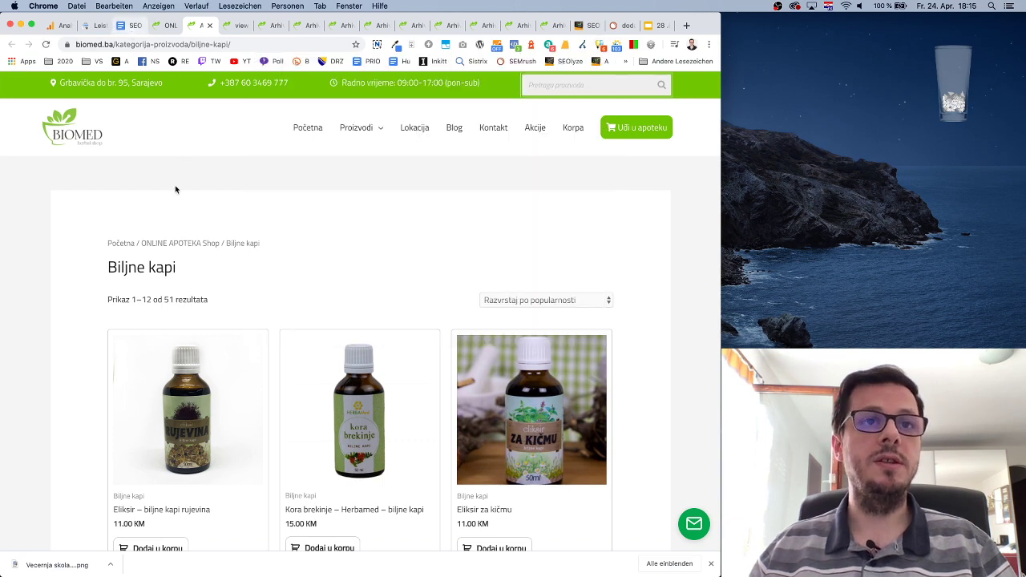
In the audit document, add item 5 "Nažalost niti jedna kategorija nema meta description, to je nužno nadoknaditi." and start an empty item 6.
key(super+alt+Left)
key(super+alt+Left)
click(503, 427)
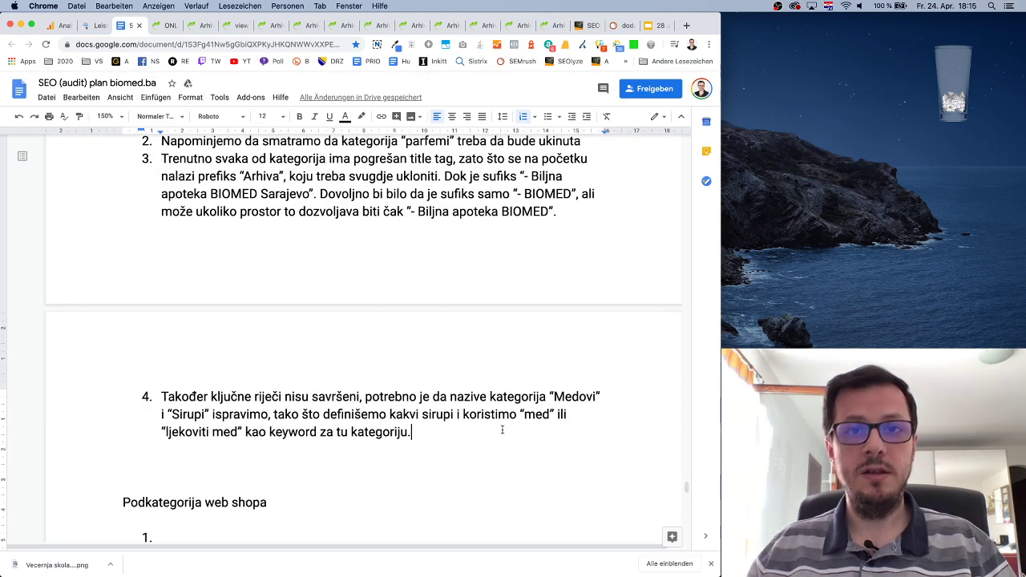
key(Return)
text(Nažal)
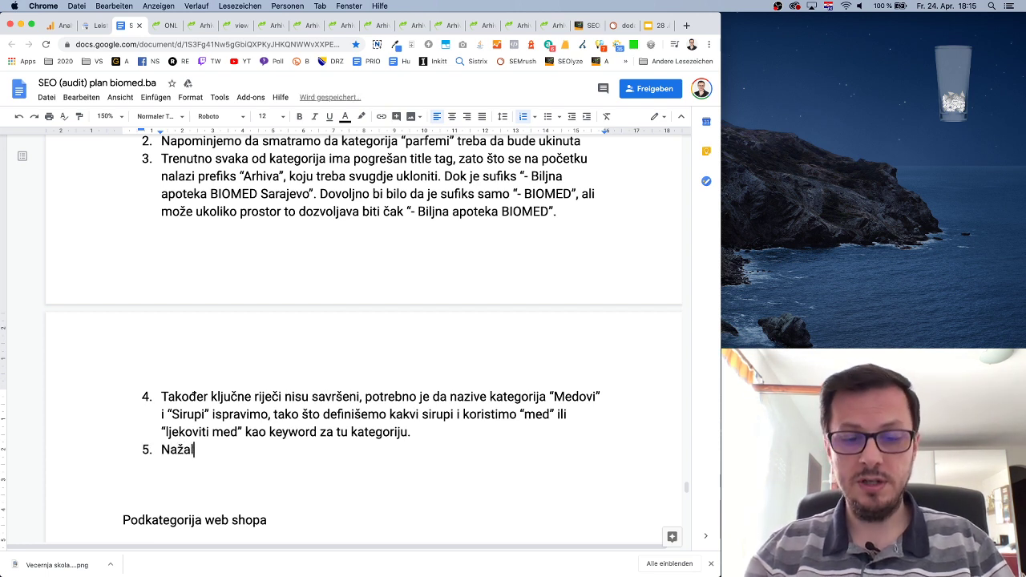
text(ost niti jedna kat)
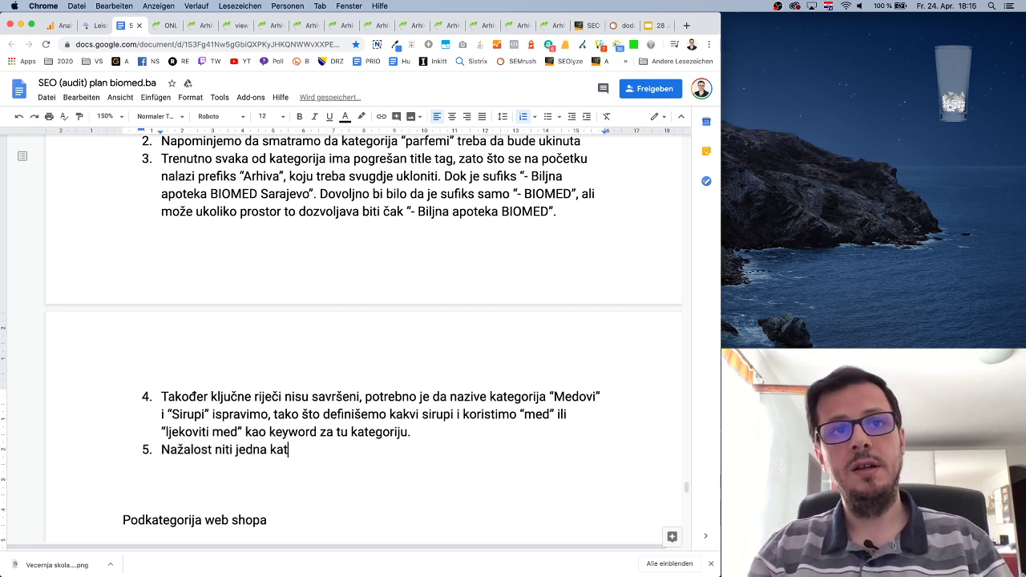
text(egorija nema meta descript)
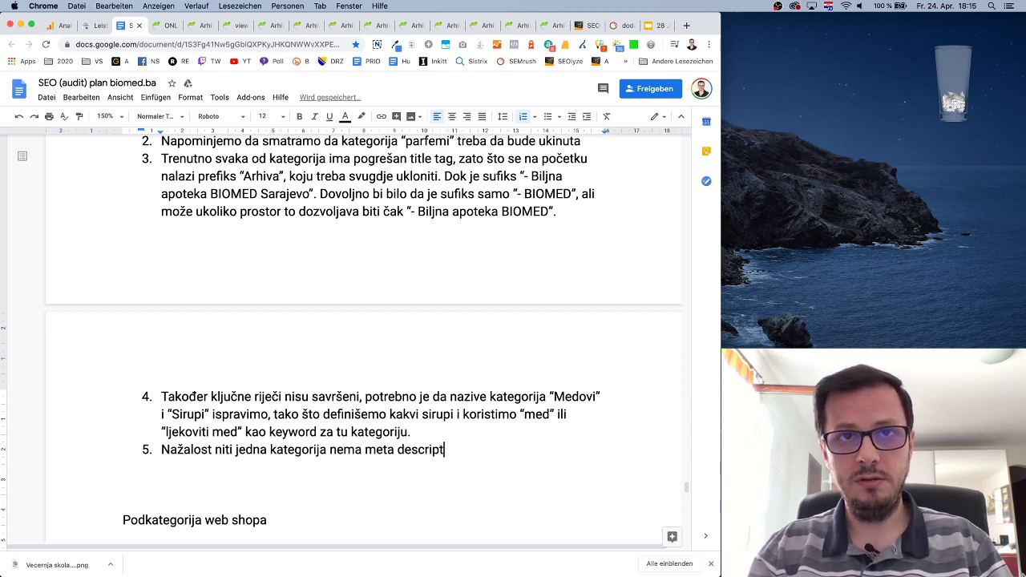
text(ion, to je n)
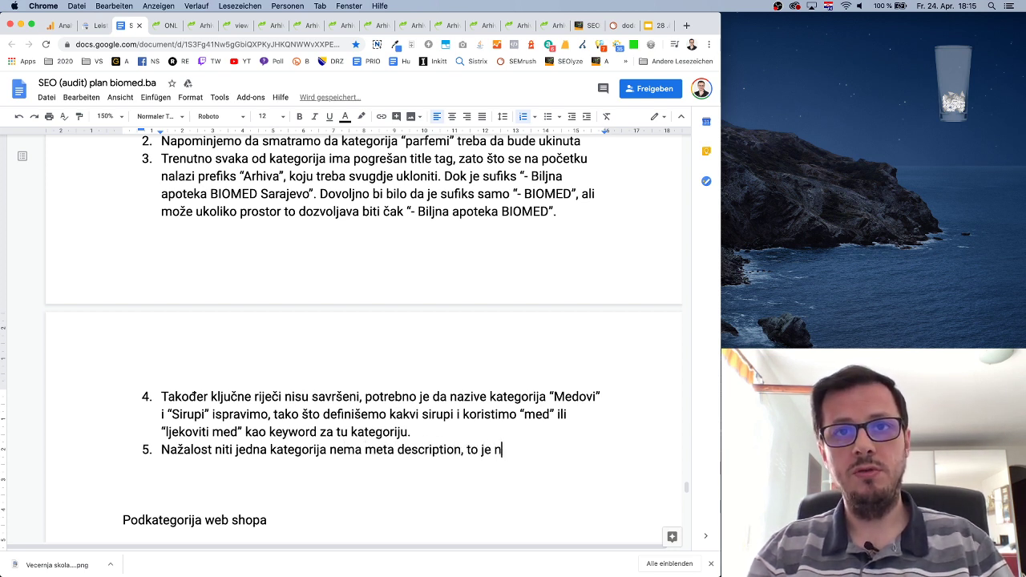
text(užno nadoknad)
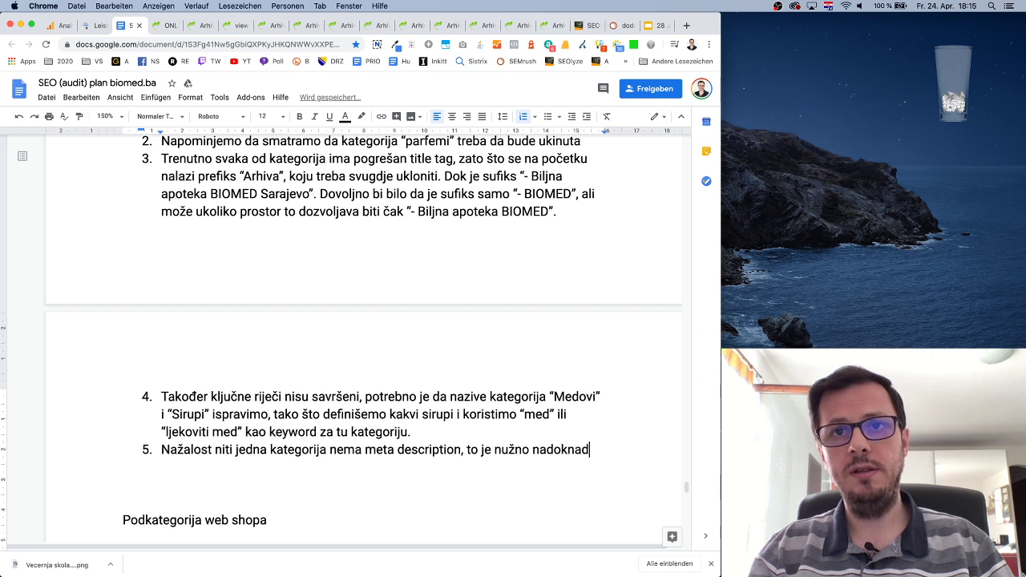
text(iti.)
key(Return)
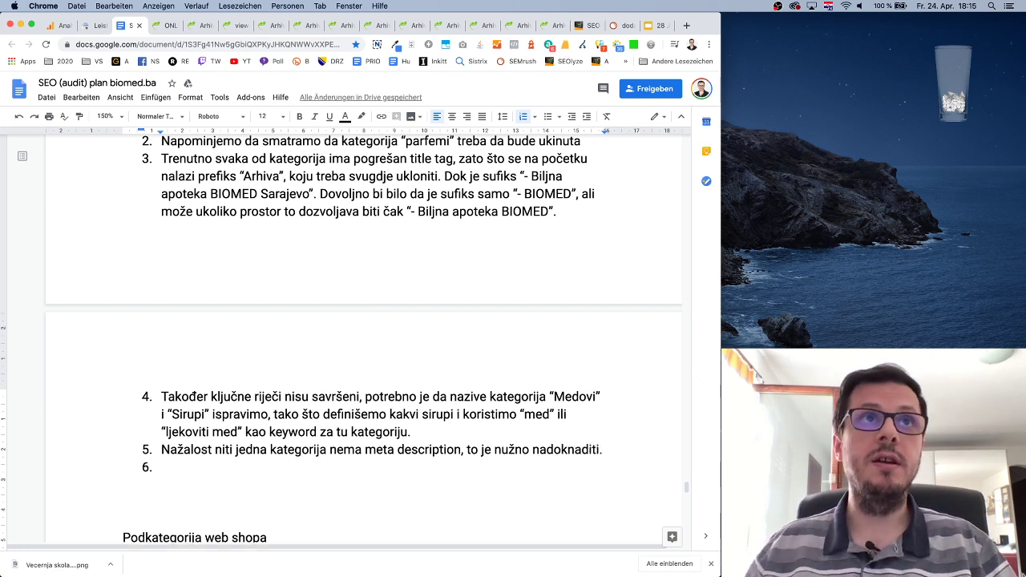
Review the product listing on the Biljne kapi category page of the shop.
click(164, 25)
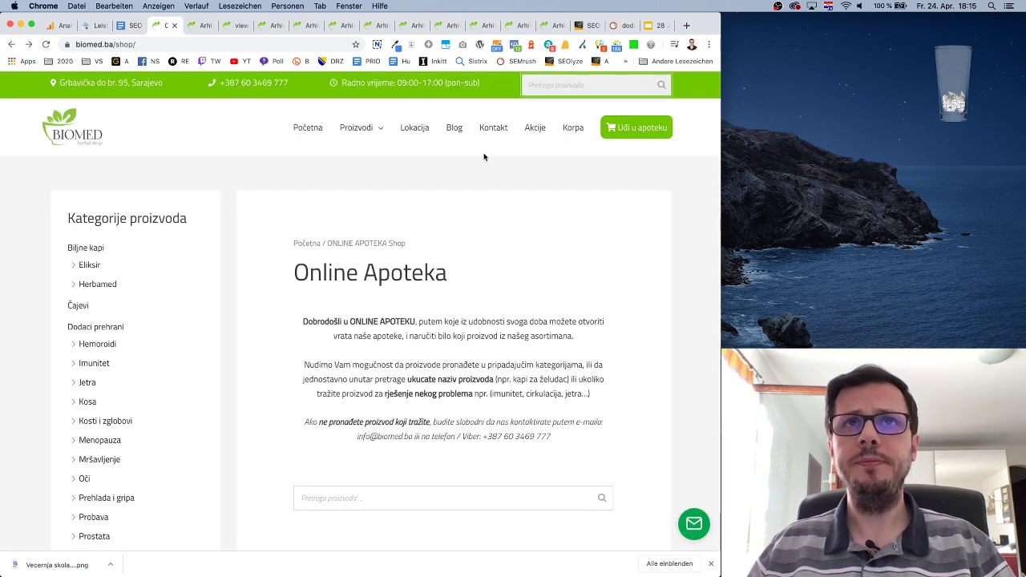
key(ctrl+Tab)
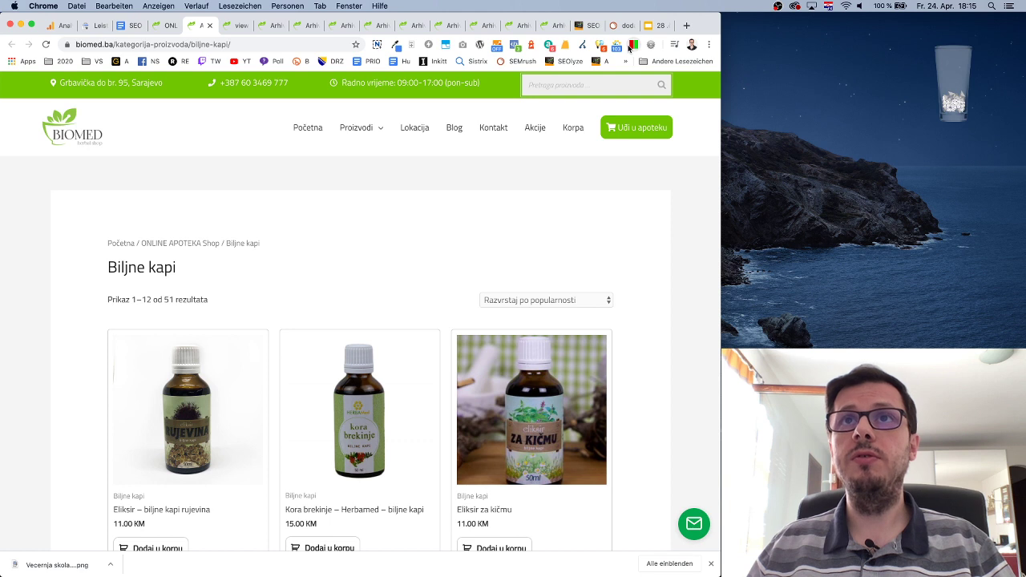
mouse_move(630, 48)
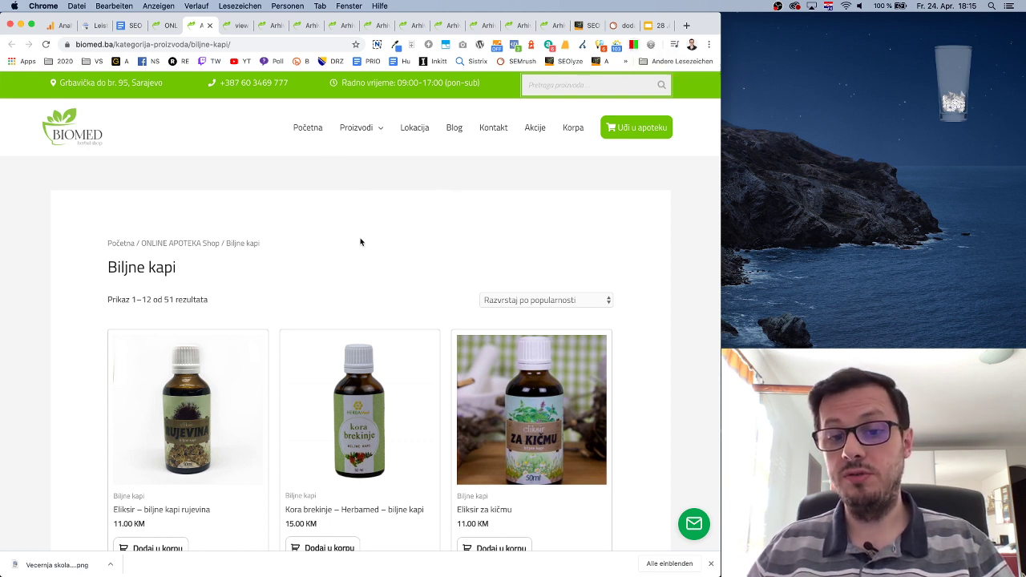
scroll(359, 243, down, 15)
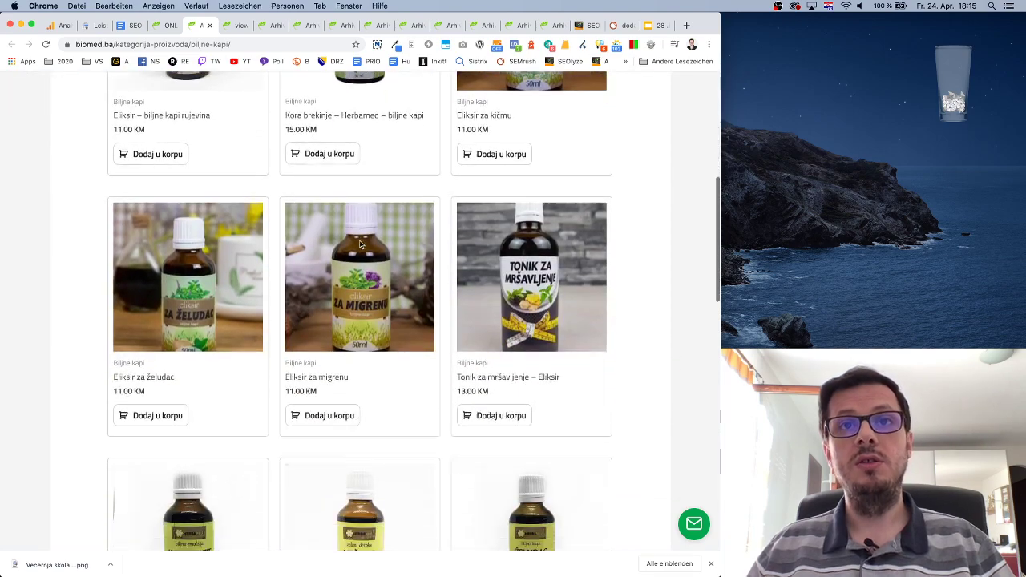
scroll(359, 244, up, 10)
scroll(360, 243, up, 10)
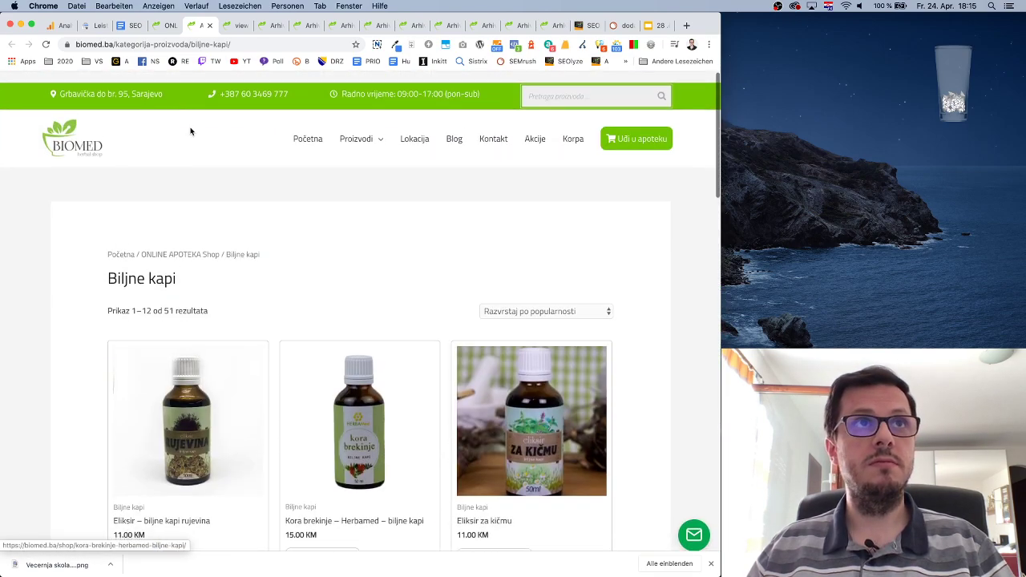
In the audit document, write item 6: "Fatalna greška jeste da su kategorije po default-u postavljene na noindex putem sljedećeg taga:".
key(ctrl+shift+Tab)
key(ctrl+shift+Tab)
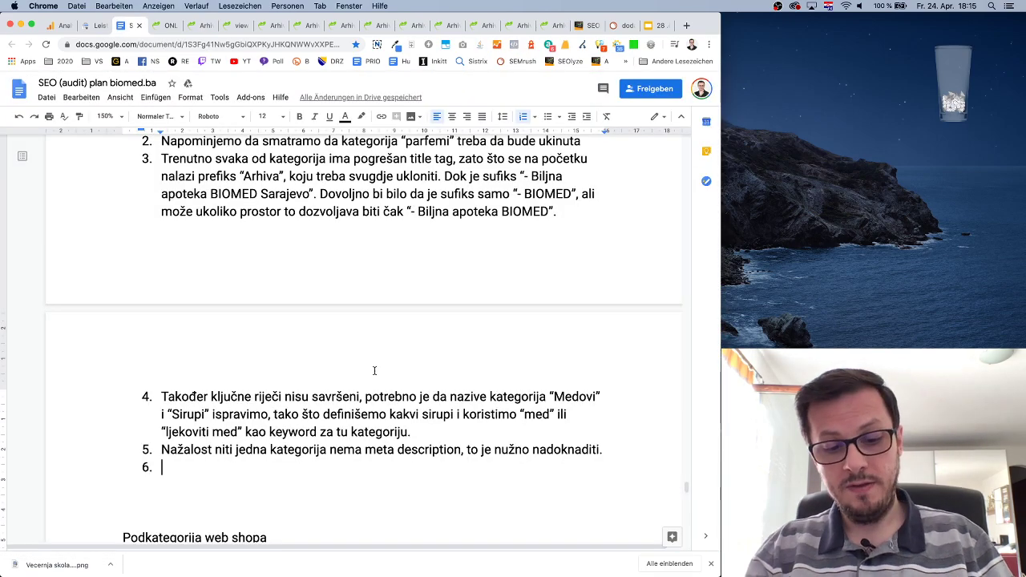
text(Fatalna greš)
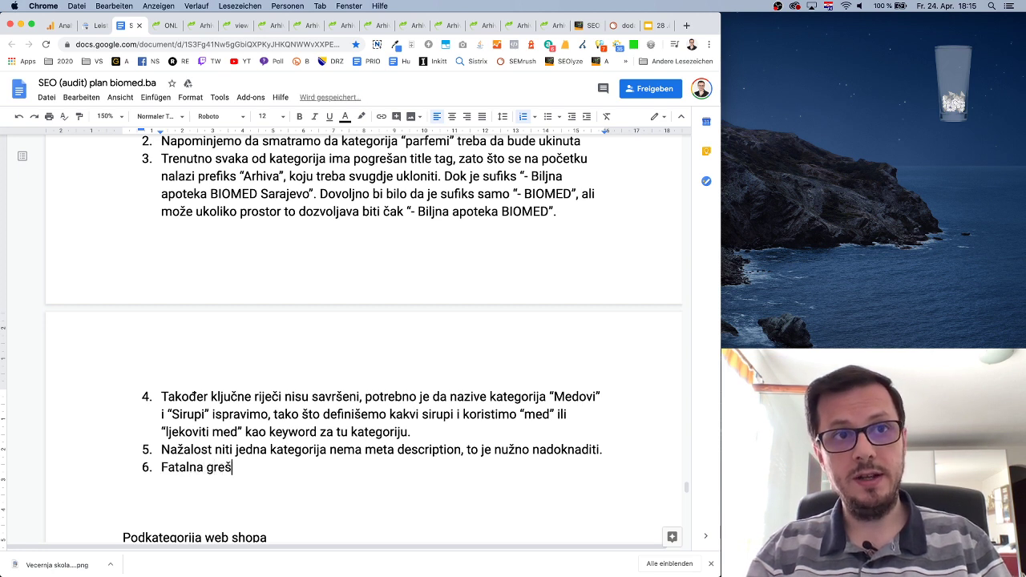
text(ka jeste da su)
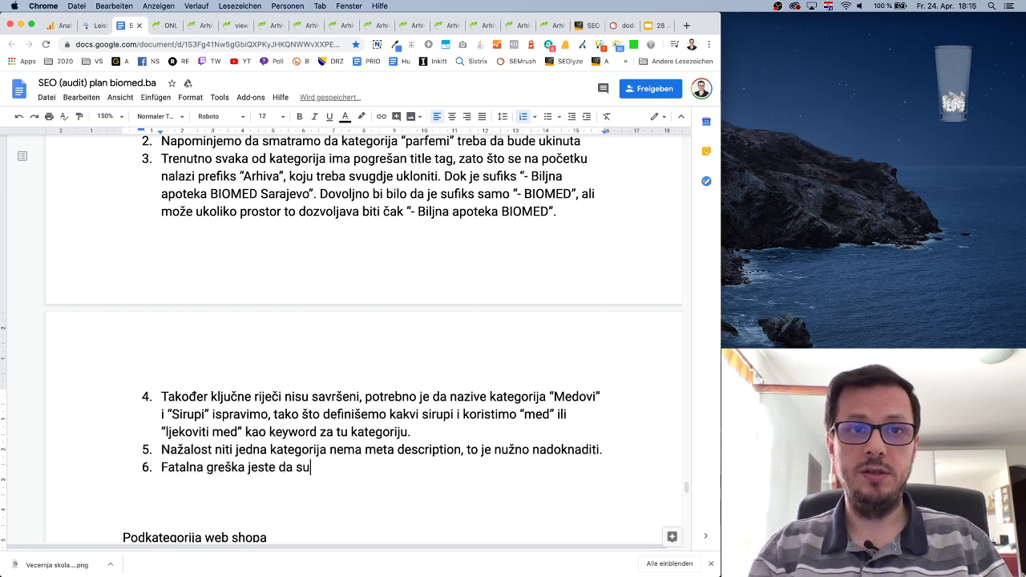
text( kategorije po )
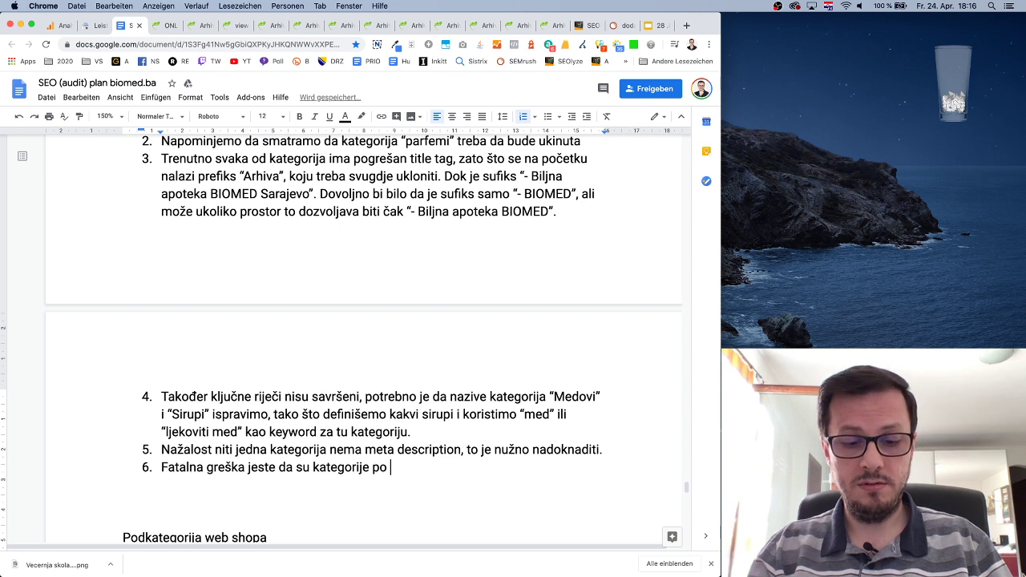
text(defaul)
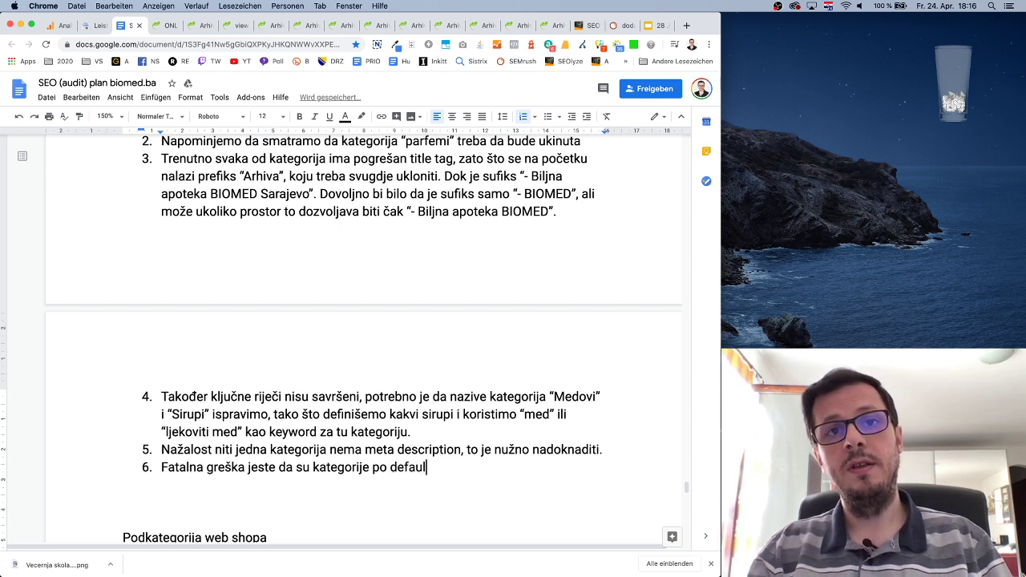
text(t-u post)
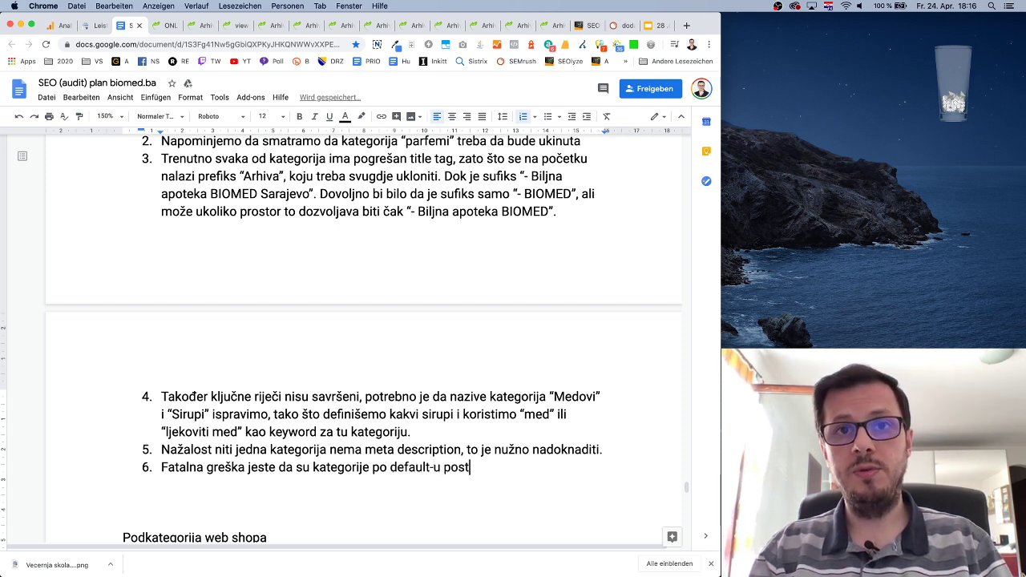
text(avljene na )
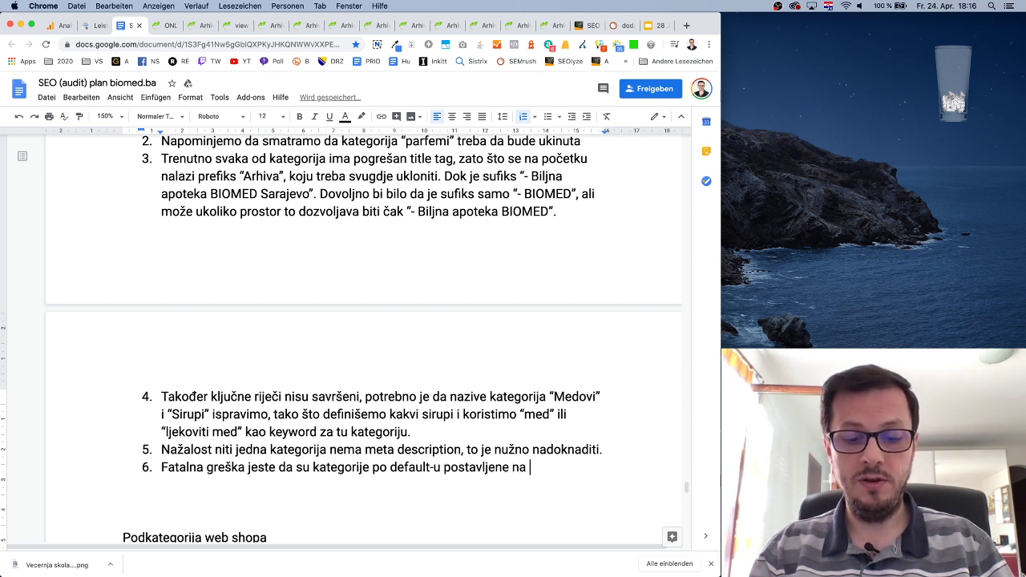
text(noin)
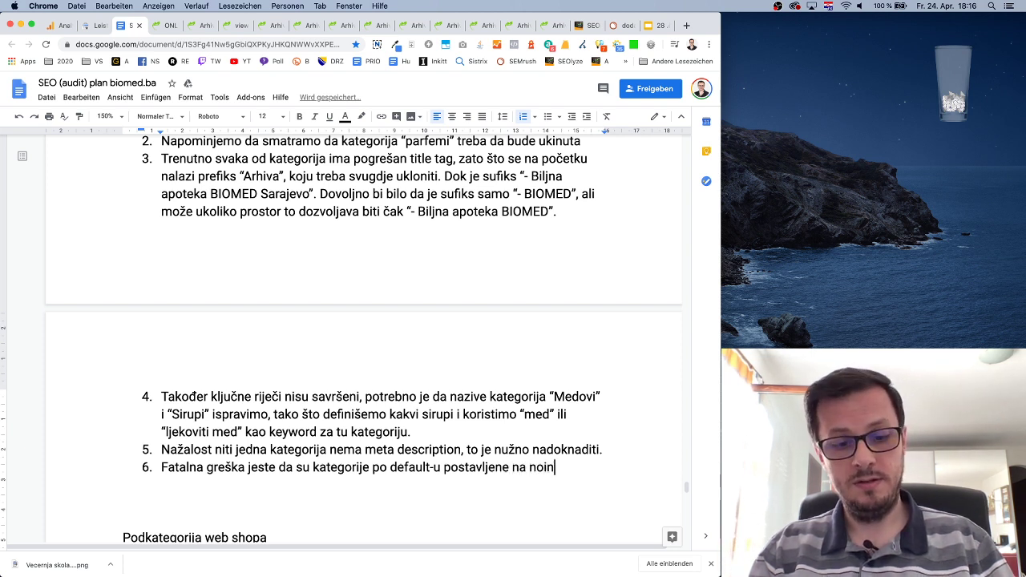
text(dex pute)
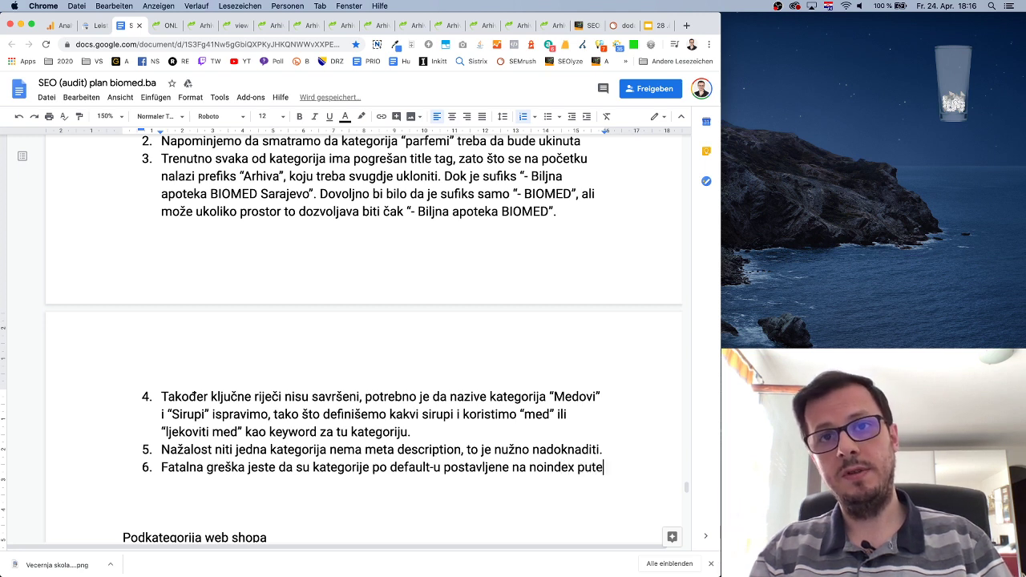
text(m slijde)
key(BackSpace)
key(BackSpace)
key(BackSpace)
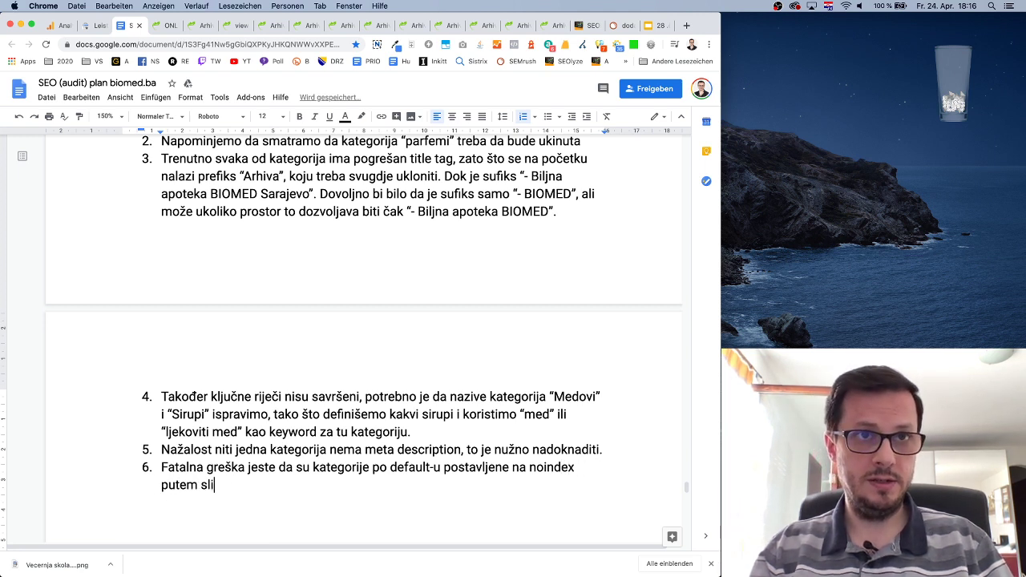
text(jedećg )
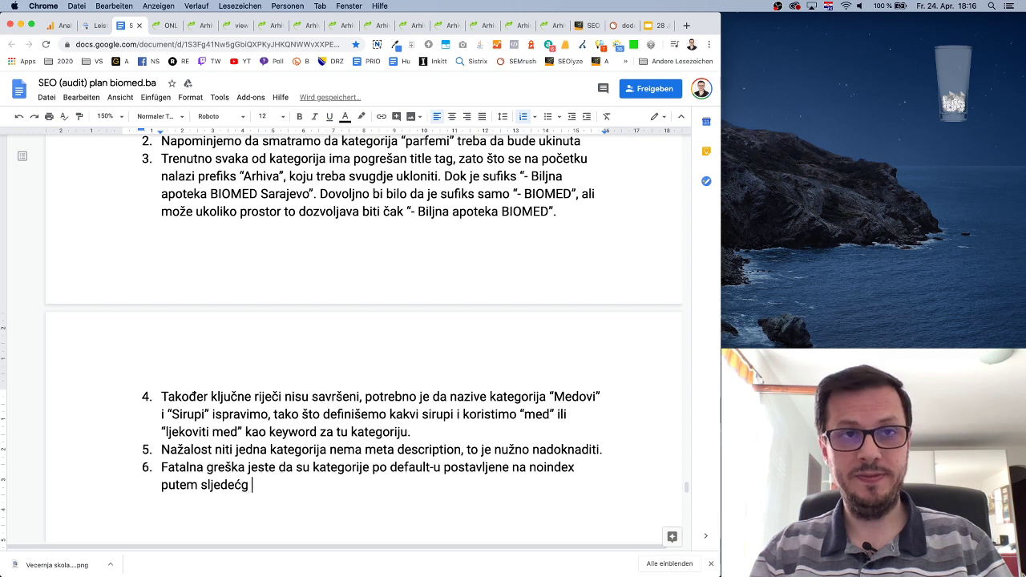
text(taga:)
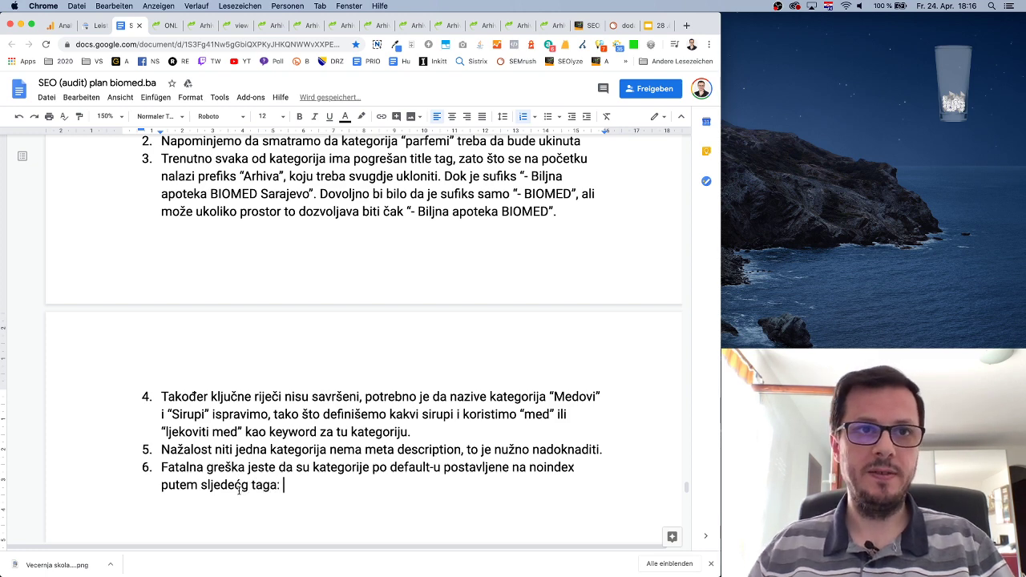
Find "index" in the Biljne kapi category page's source code and copy the complete robots meta tag.
click(170, 29)
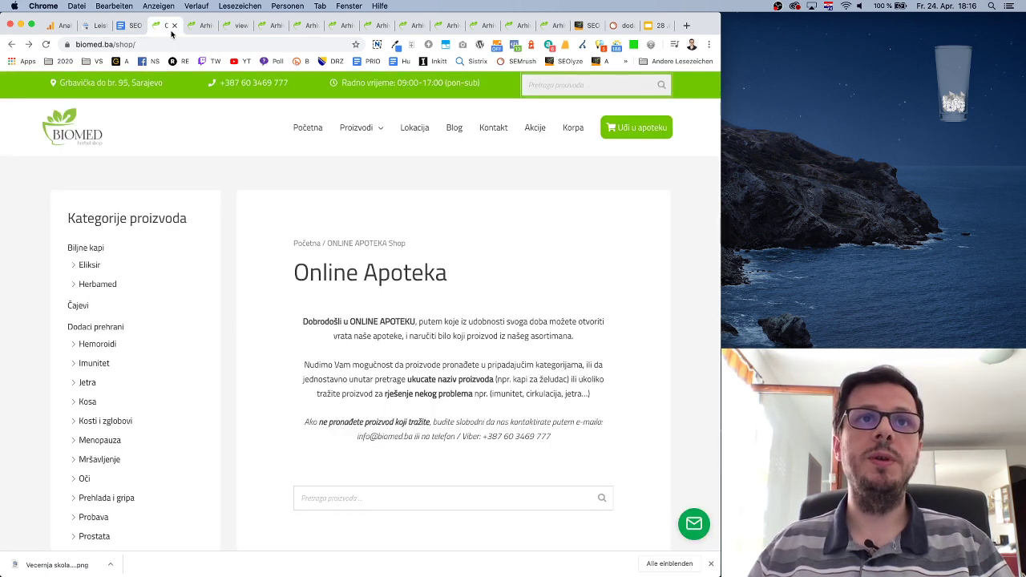
click(237, 26)
click(207, 26)
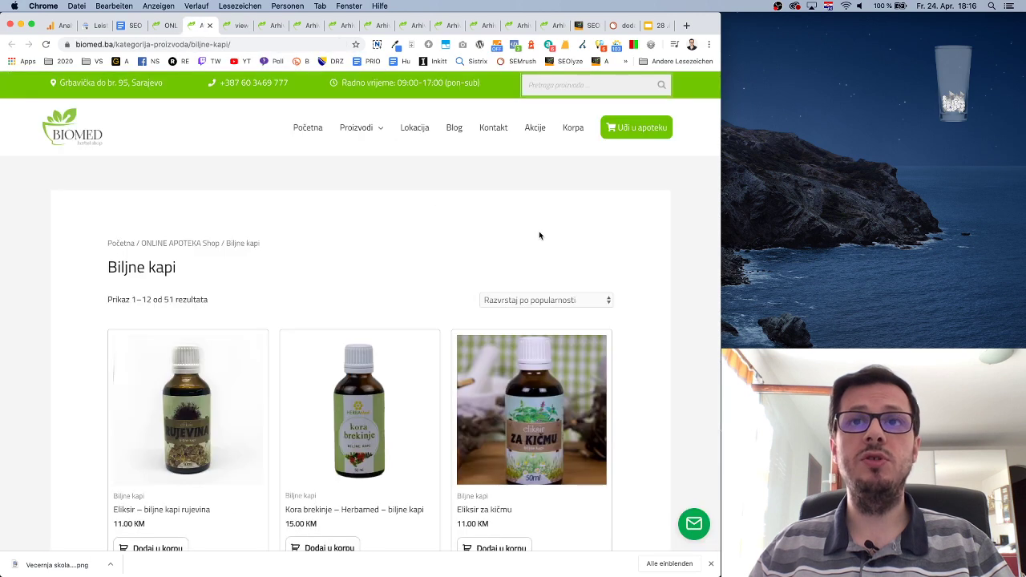
right_click(636, 215)
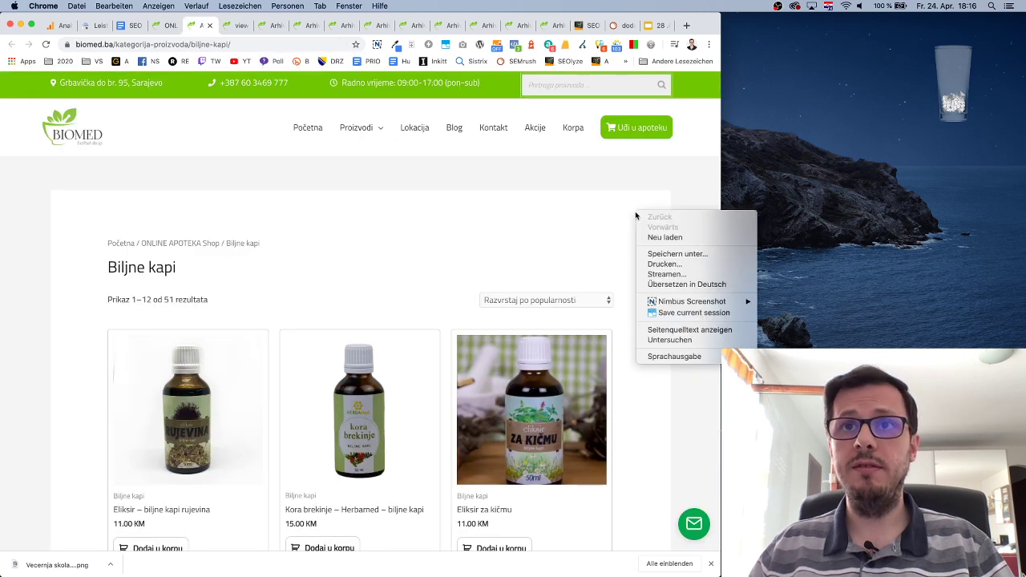
click(696, 329)
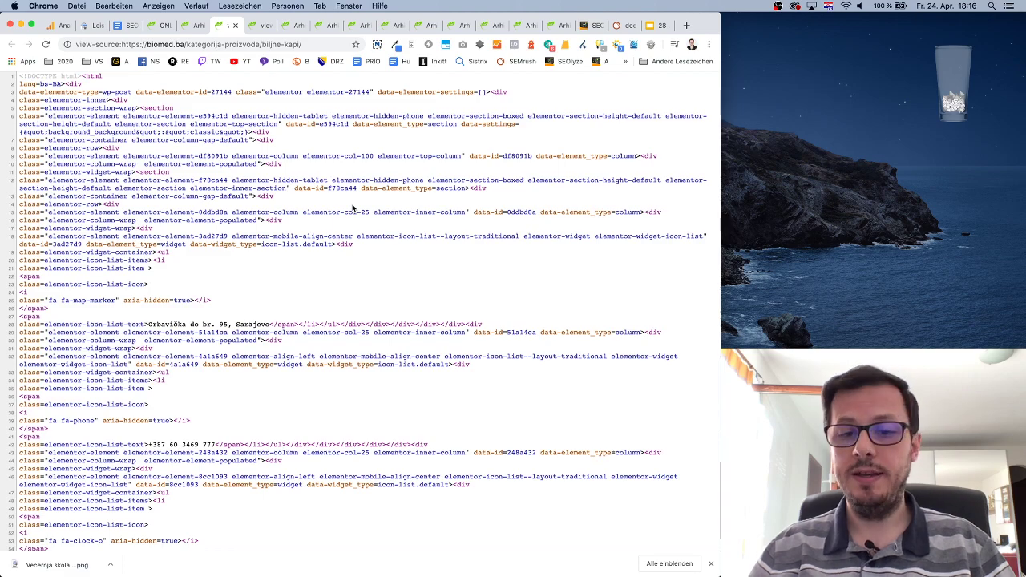
key(super+f)
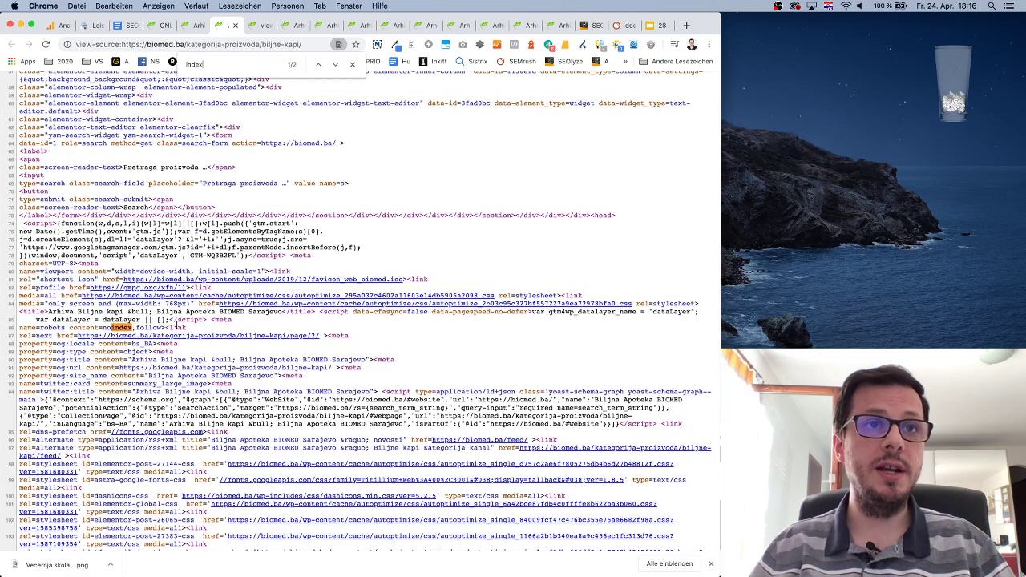
drag(210, 319, 171, 327)
key(super+c)
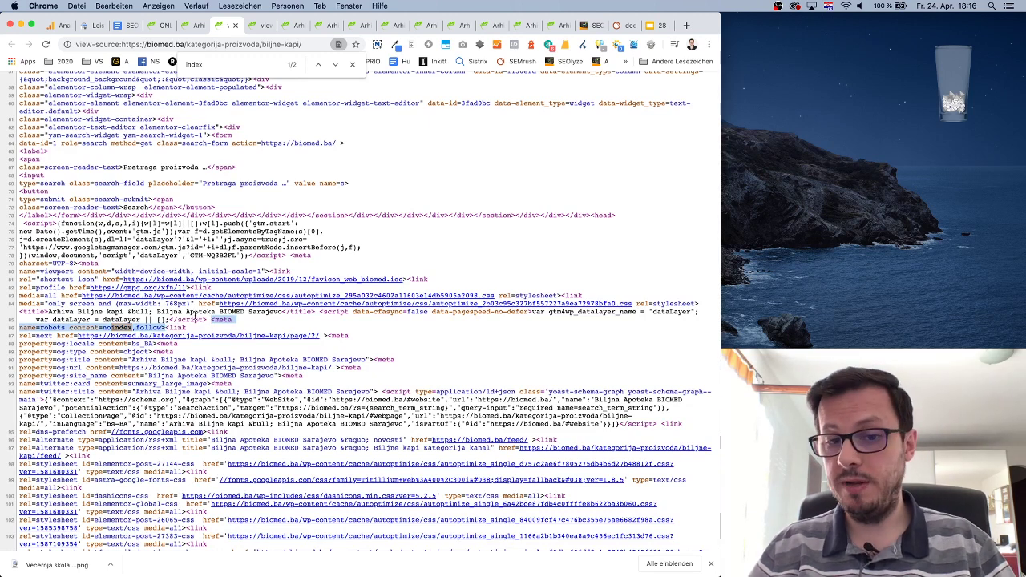
In the audit document, add an empty item 7 and insert <meta name=robots content=noindex,follow> inline at the end of item 6.
click(124, 25)
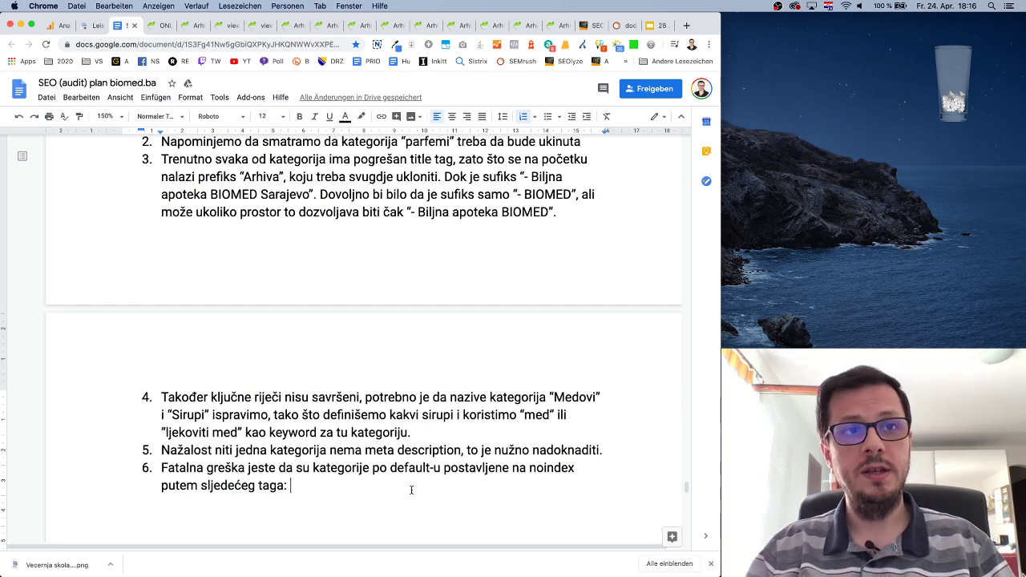
key(Return)
key(Up)
key(super+v)
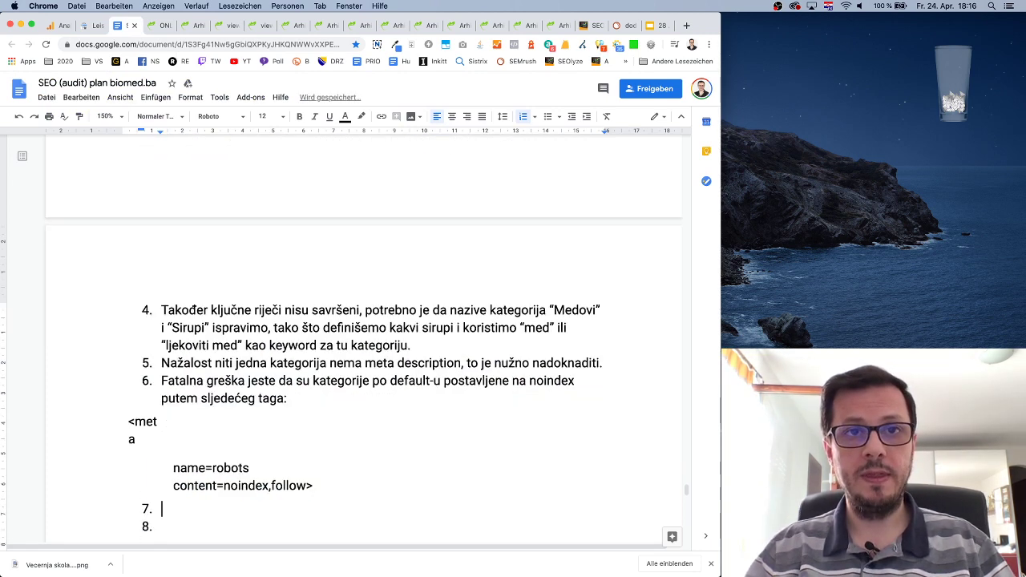
key(super+z)
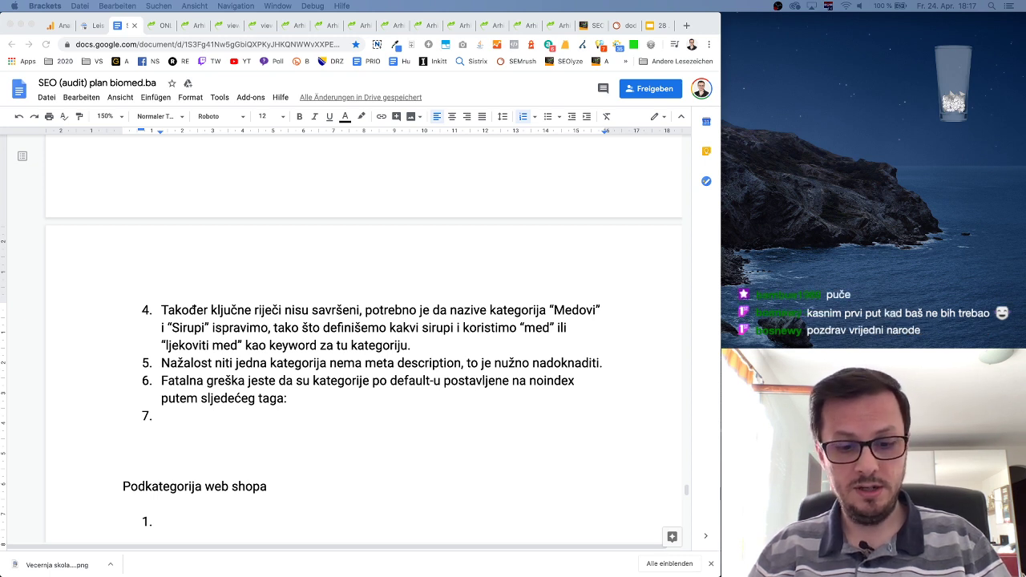
click(307, 400)
key(super+v)
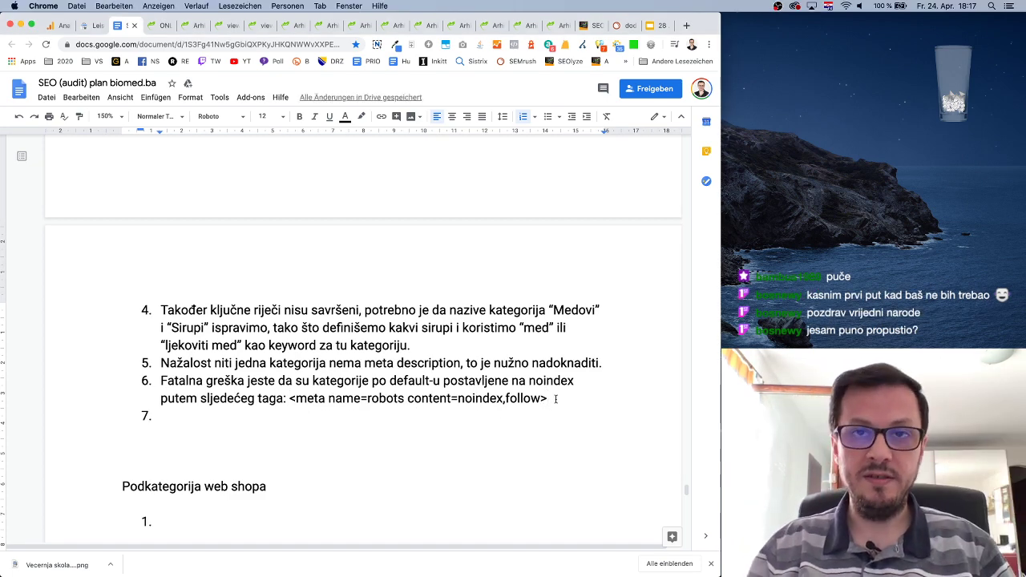
Under the tag in item 6, add the line "Taj tag treba da glasi:" followed by another copy of the robots meta tag.
key(shift+Return)
text(Taj tag)
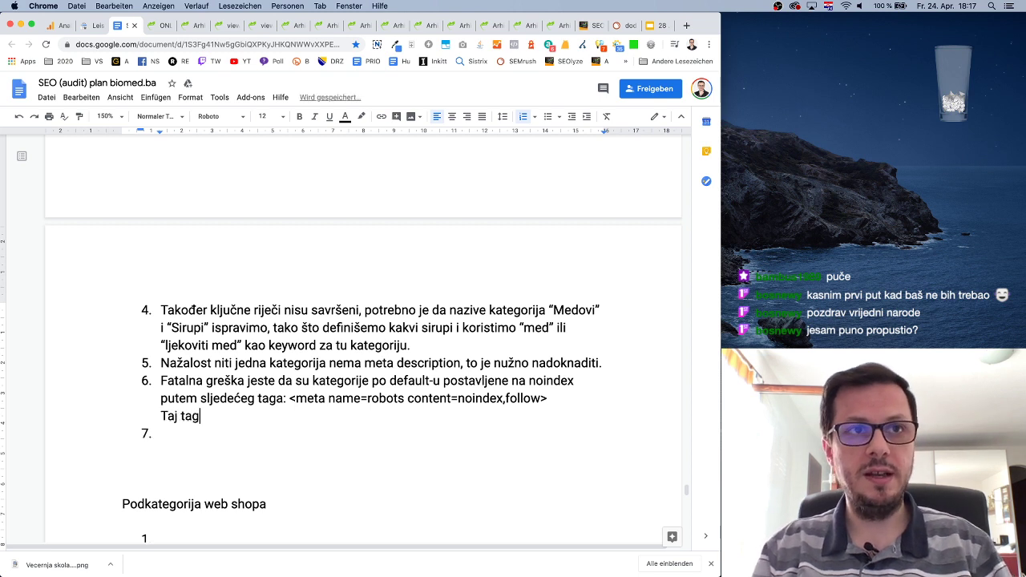
text( treba da glasi)
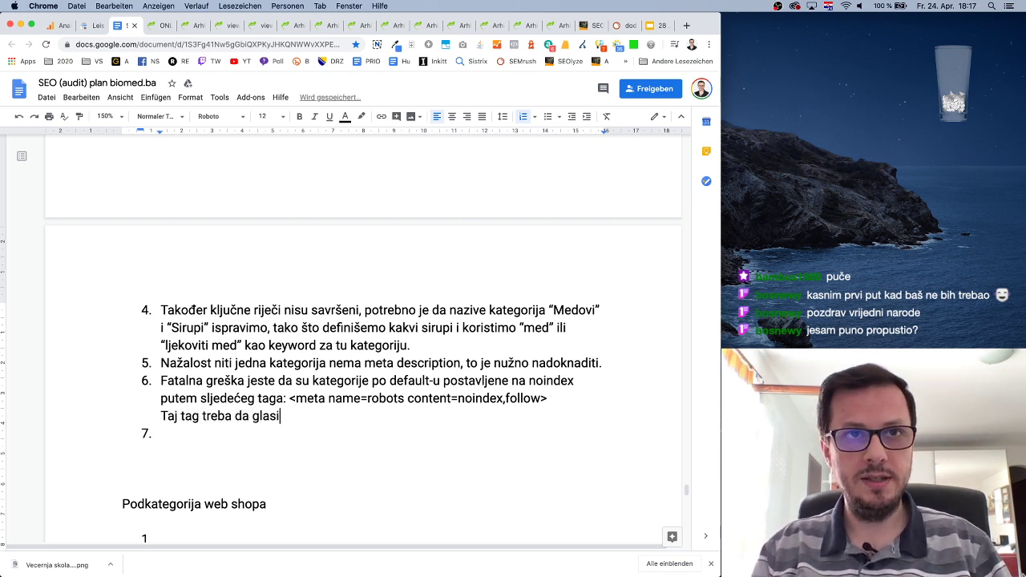
text(:)
key(super+v)
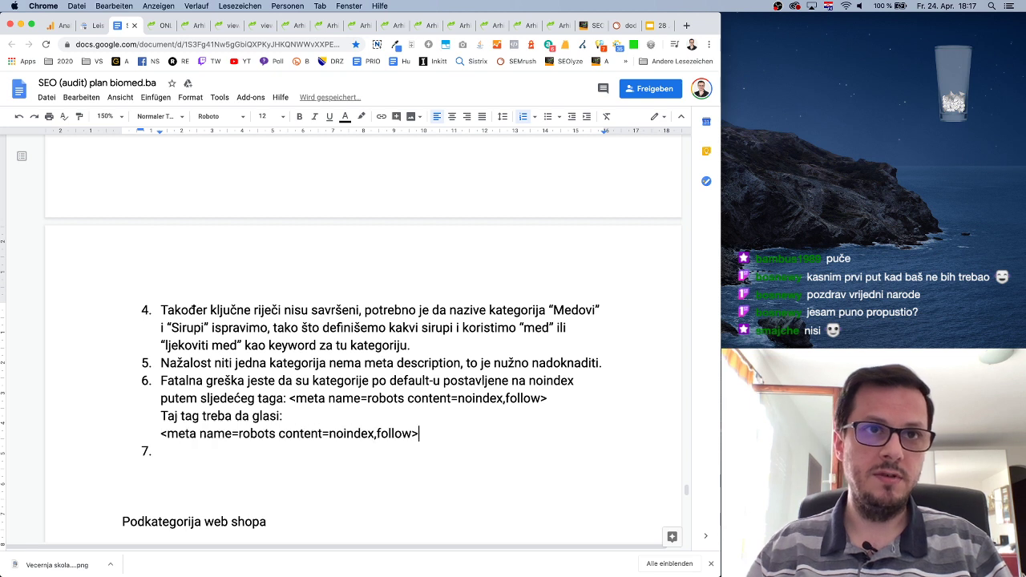
Edit the second robots tag in item 6 to read <meta name="robots" content="index,follow">.
text(")
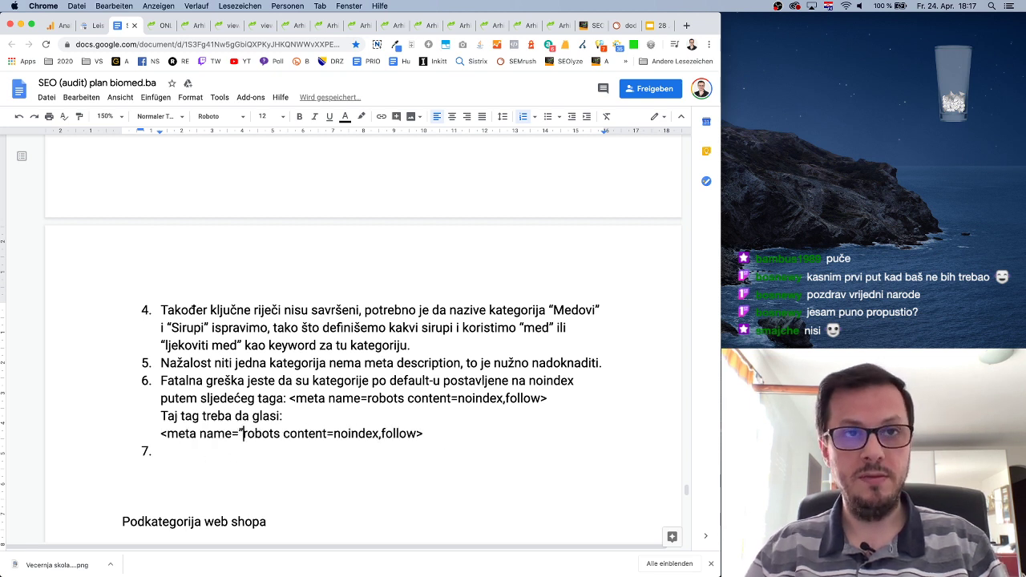
key(Right)
text(")
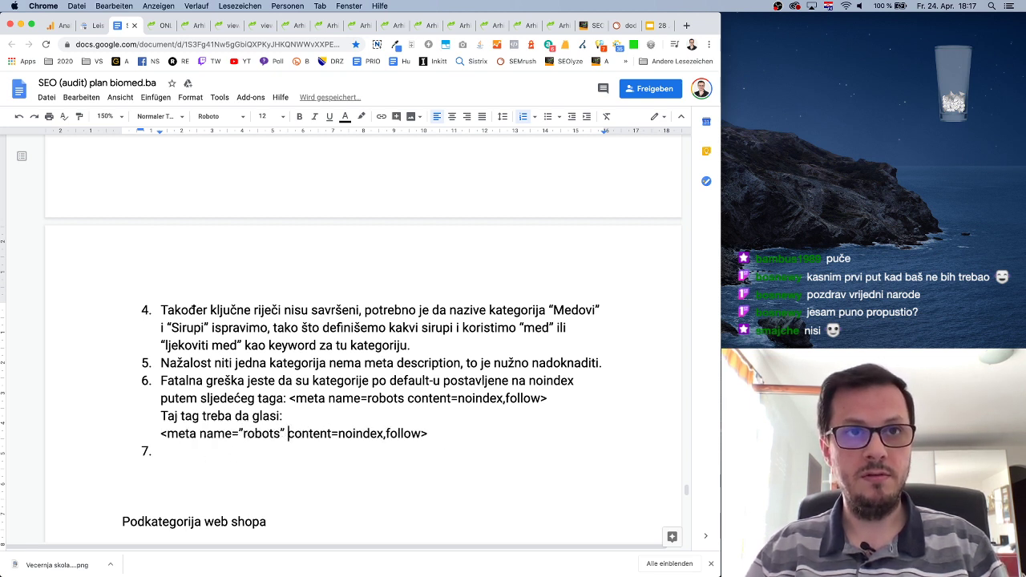
text(")
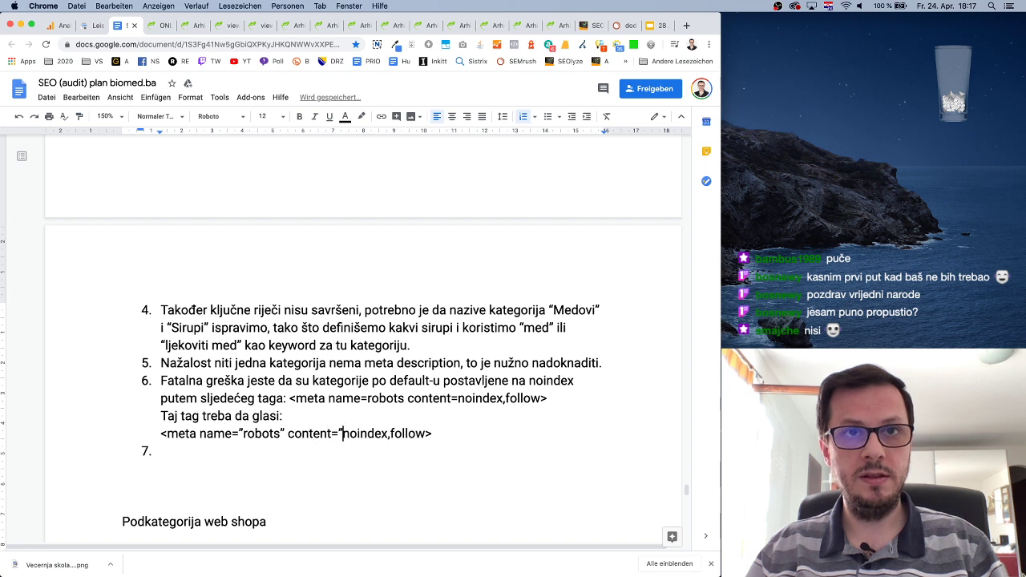
key(BackSpace)
key(BackSpace)
key(Right)
key(Right)
key(Right)
key(Right)
key(Right)
key(Right)
key(Right)
key(Right)
key(Right)
key(Right)
key(Right)
key(Right)
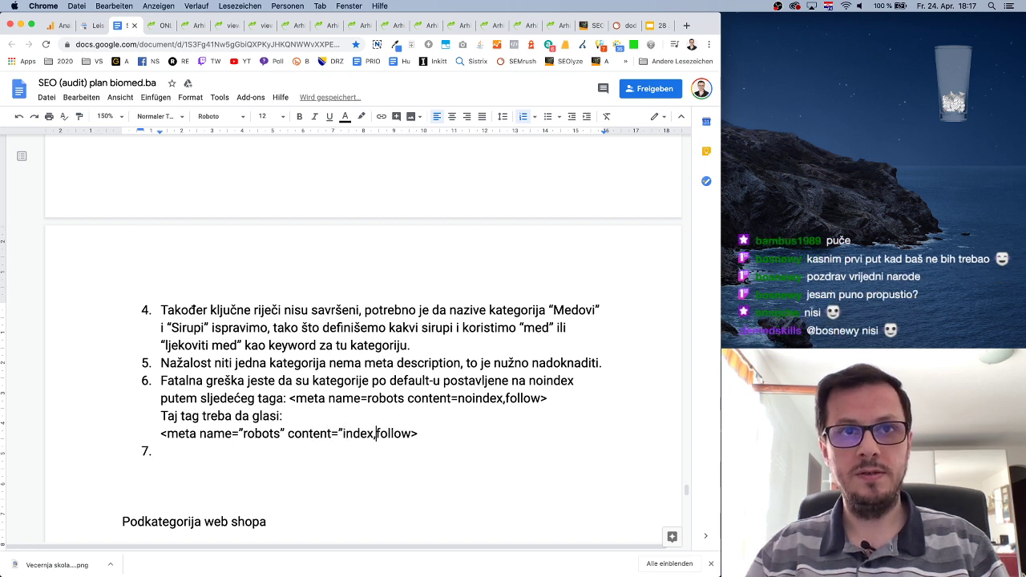
text(")
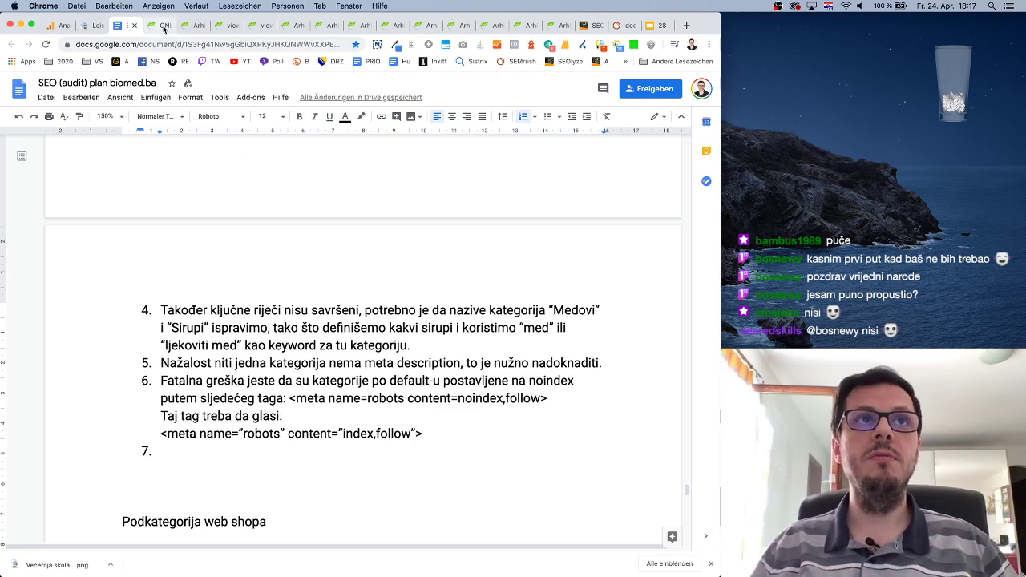
Examine the Biljne kapi category page's heading, sorting options, product listing and pagination.
click(195, 26)
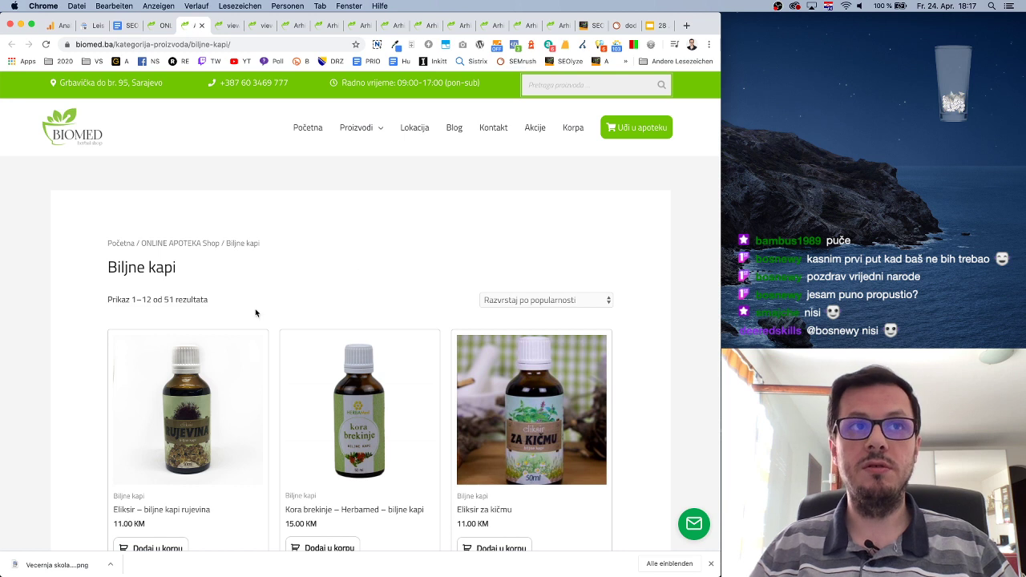
drag(112, 267, 200, 275)
click(196, 274)
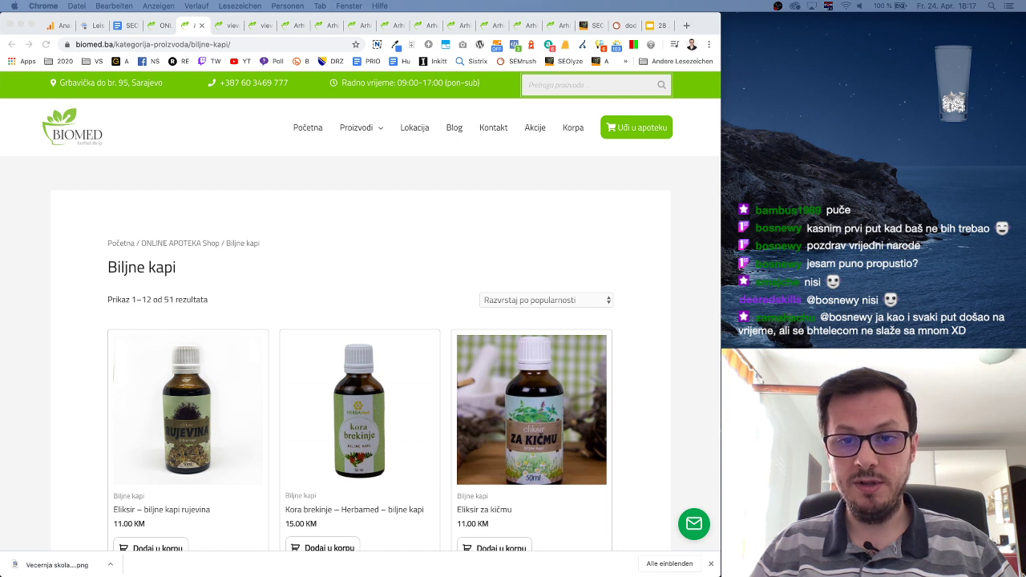
click(350, 249)
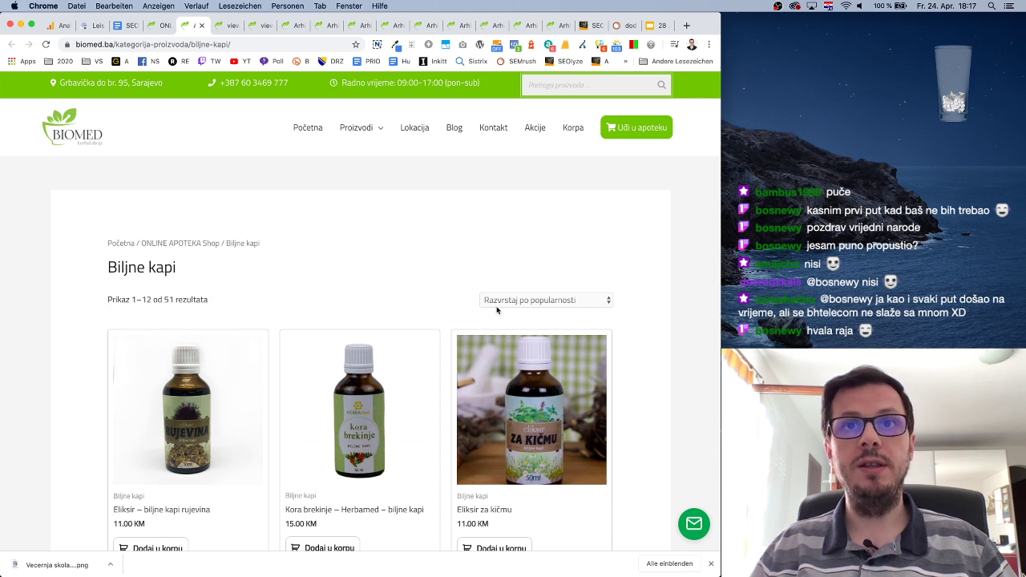
click(525, 301)
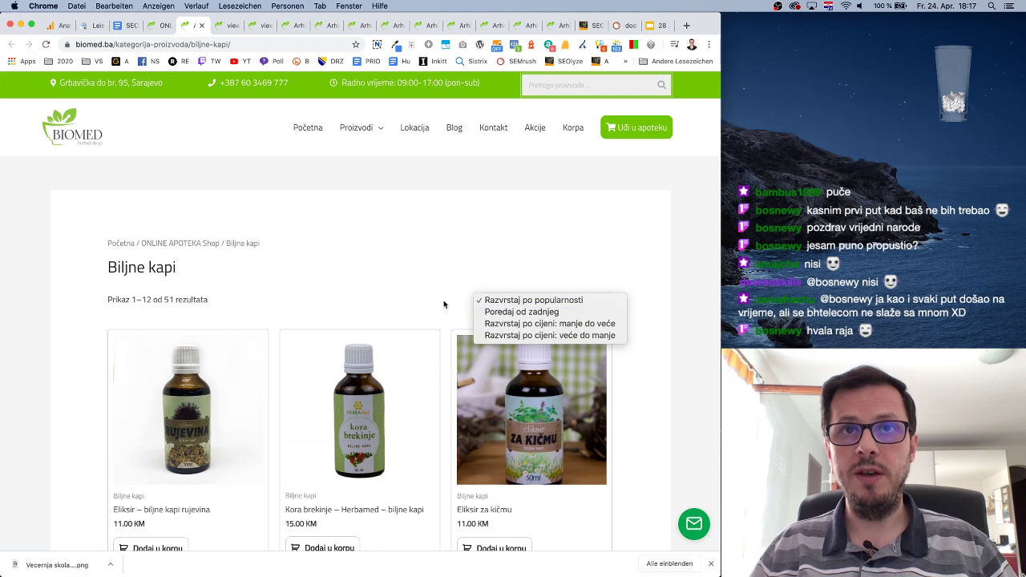
click(417, 294)
scroll(623, 376, down, 5)
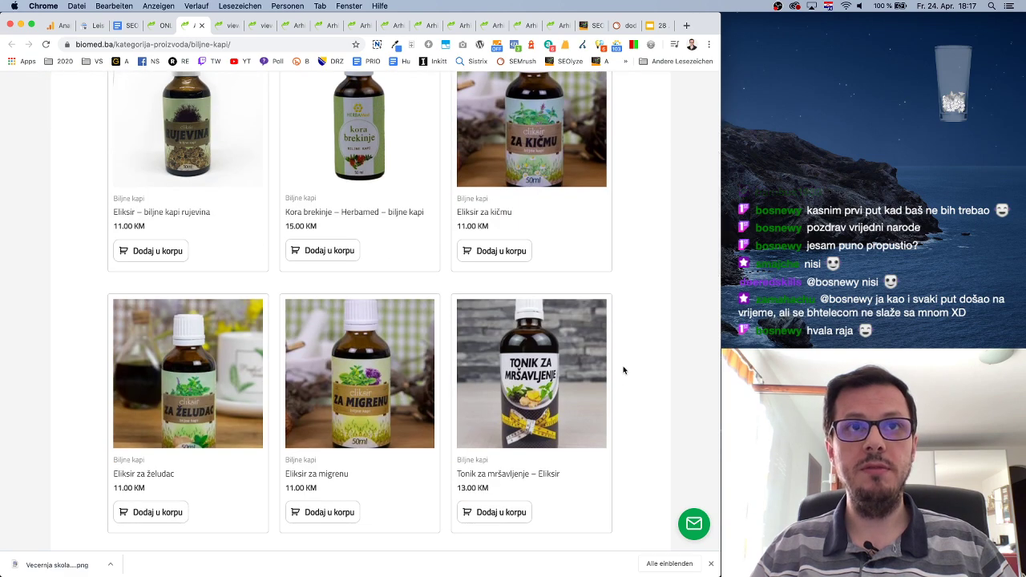
scroll(624, 370, up, 1)
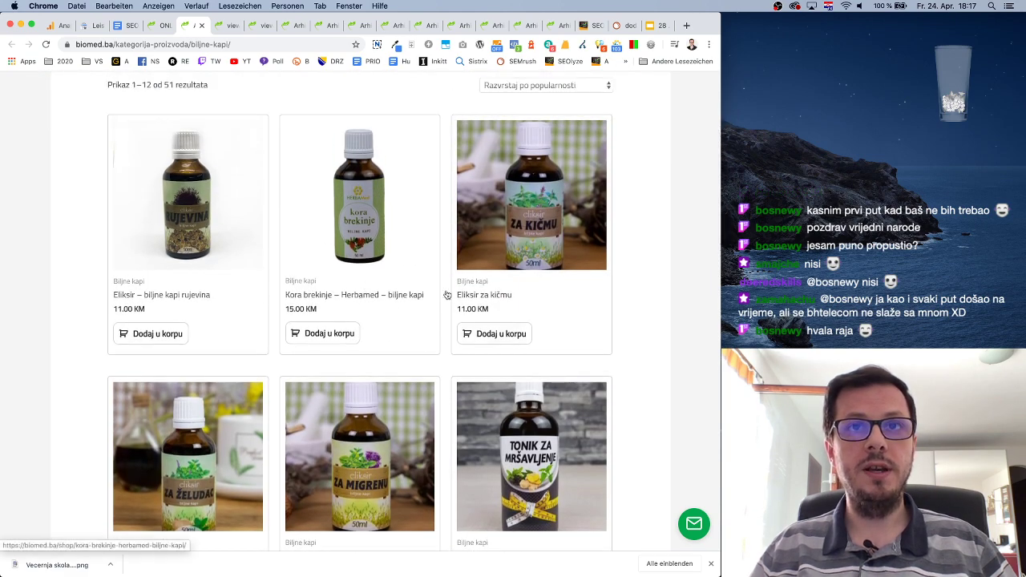
scroll(184, 293, down, 8)
scroll(705, 401, down, 3)
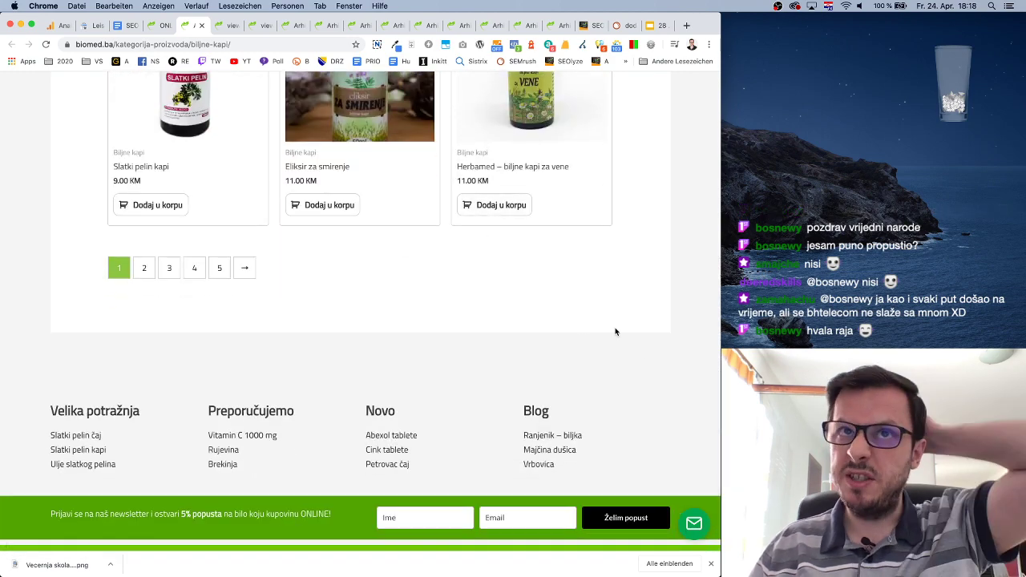
scroll(616, 331, up, 7)
scroll(616, 331, up, 7)
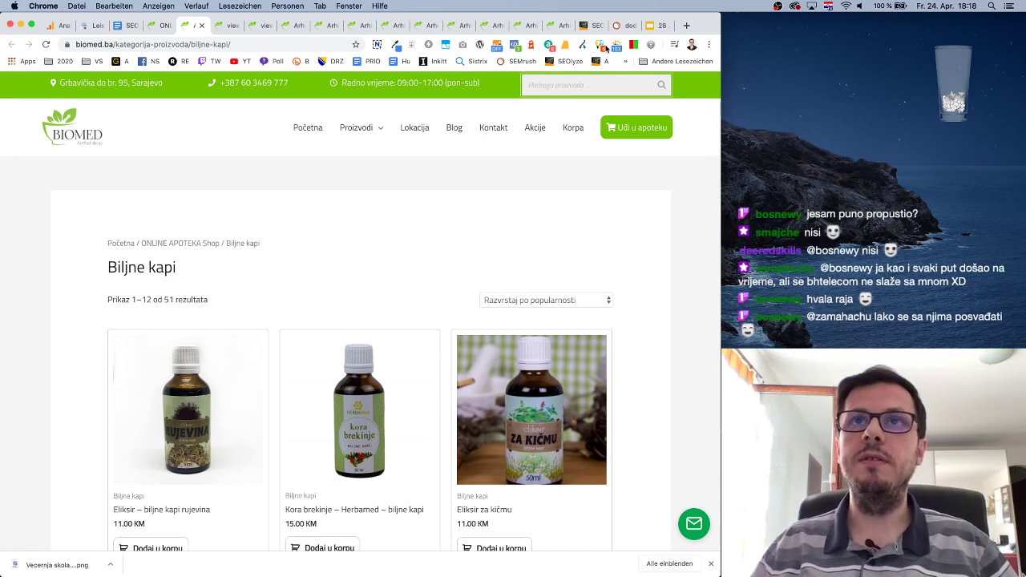
Check the Biljne kapi page's H1 to H4 heading structure in the SEO check extension against the product listing.
click(600, 44)
scroll(451, 210, down, 10)
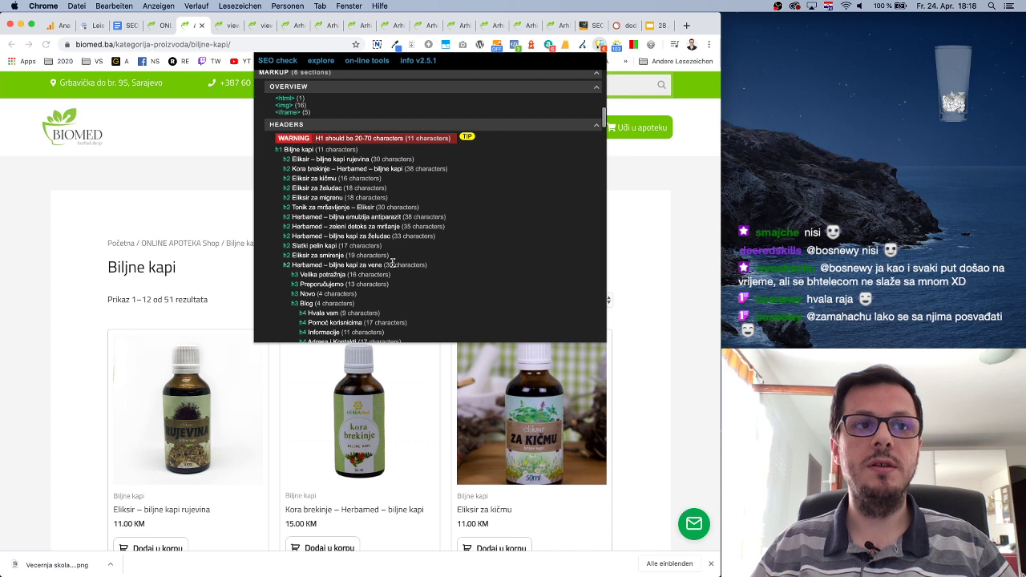
scroll(392, 262, down, 5)
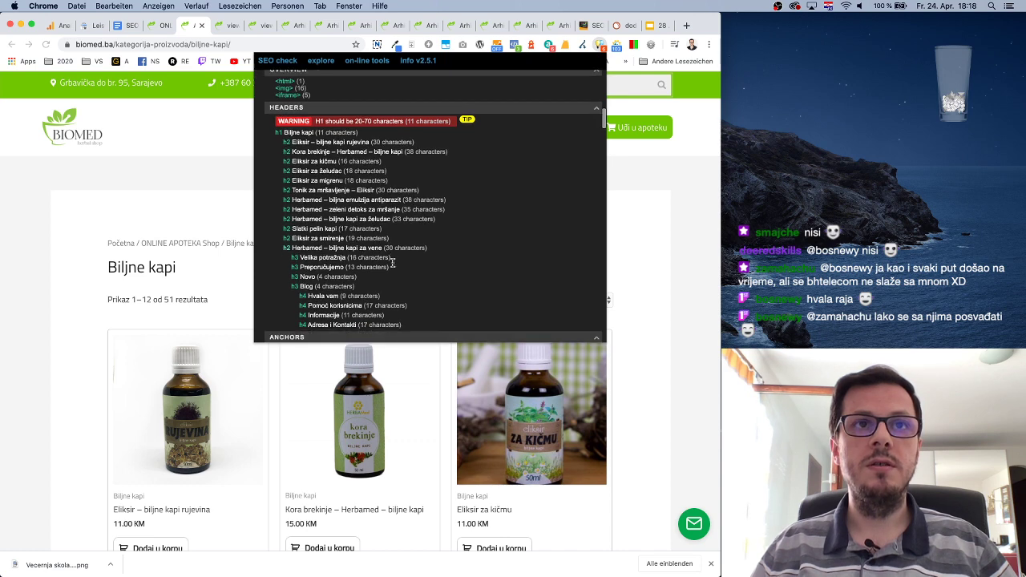
scroll(392, 262, up, 6)
scroll(392, 262, down, 2)
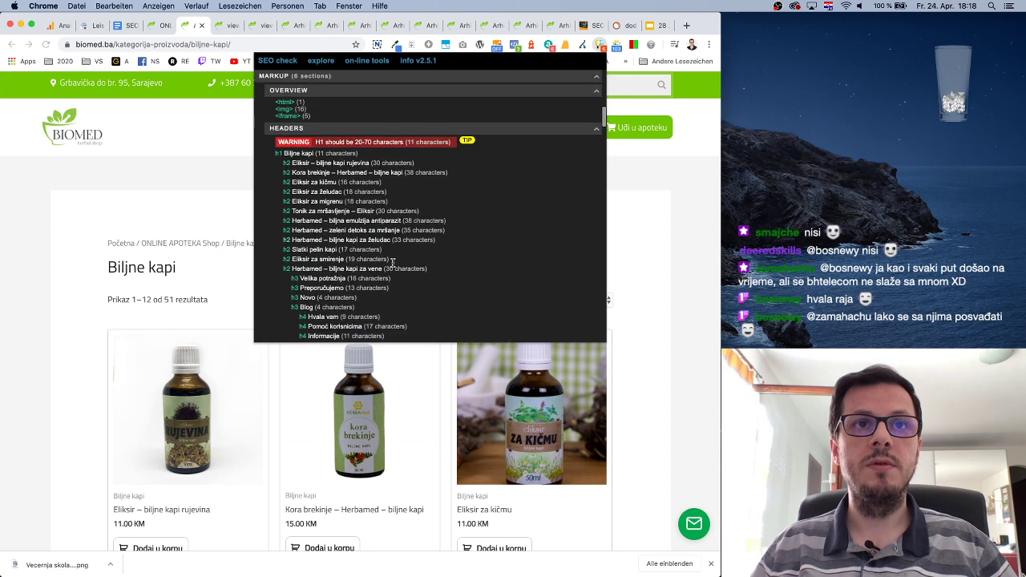
scroll(635, 337, down, 6)
scroll(635, 337, down, 10)
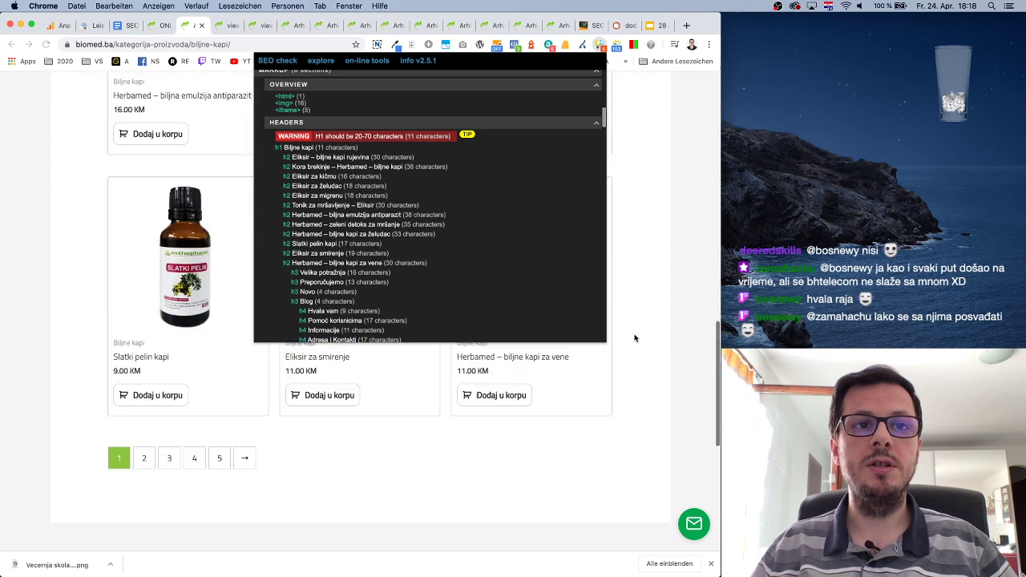
scroll(635, 337, up, 5)
scroll(635, 337, down, 3)
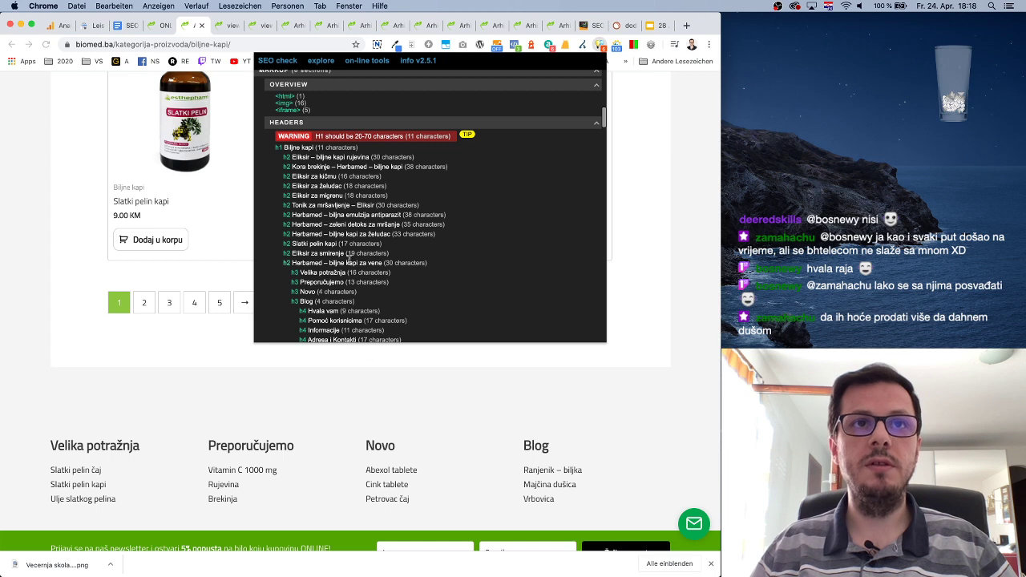
Inspect the HTML element of the "Herbamed – biljne kapi za vene" product title, then close the inspector.
click(641, 185)
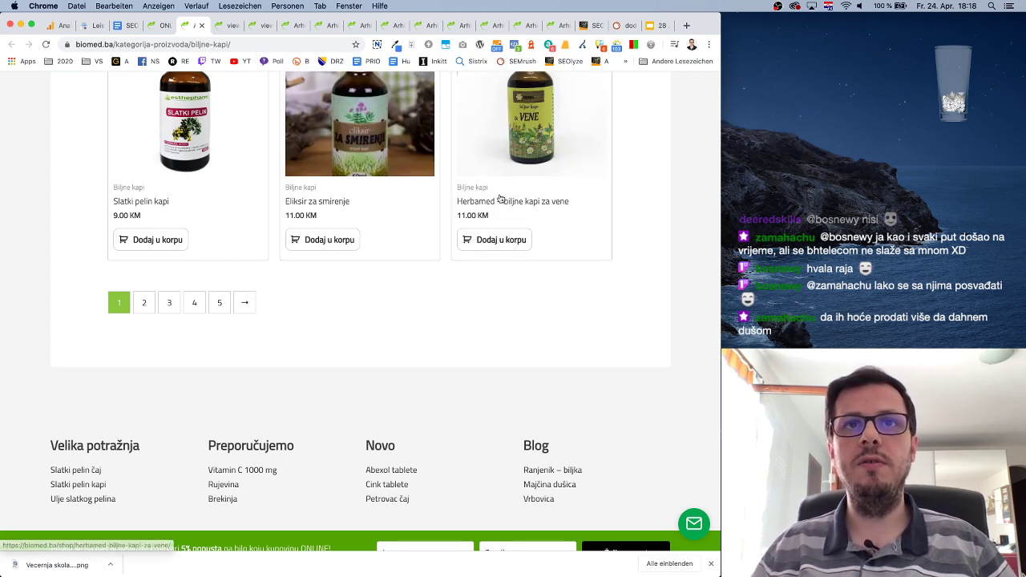
drag(571, 201, 457, 202)
right_click(500, 198)
click(565, 354)
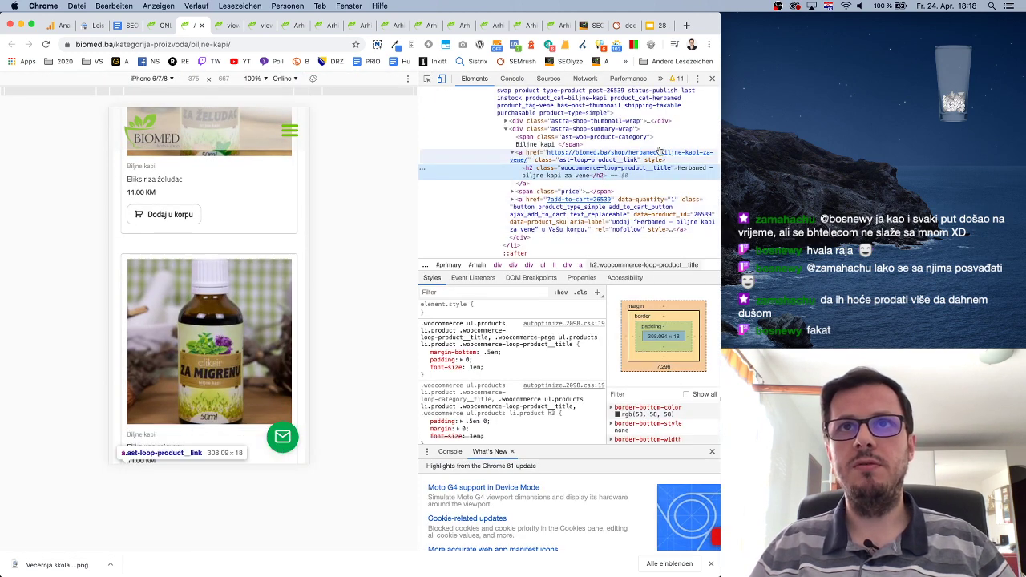
click(711, 81)
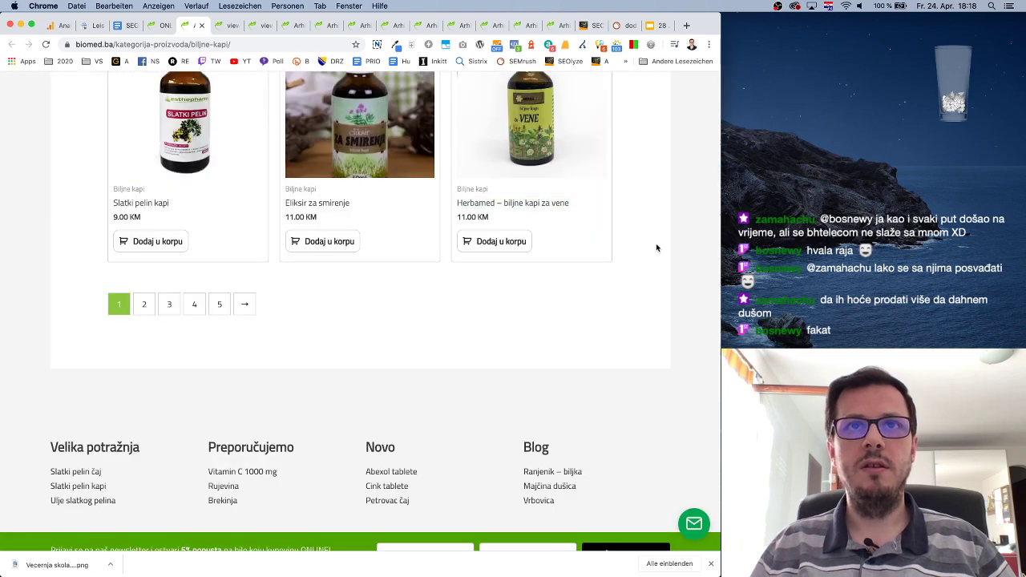
Review the products listed in Biljne kapi and add "Eliksir za migrenu" to the cart.
scroll(621, 277, up, 10)
scroll(617, 274, up, 5)
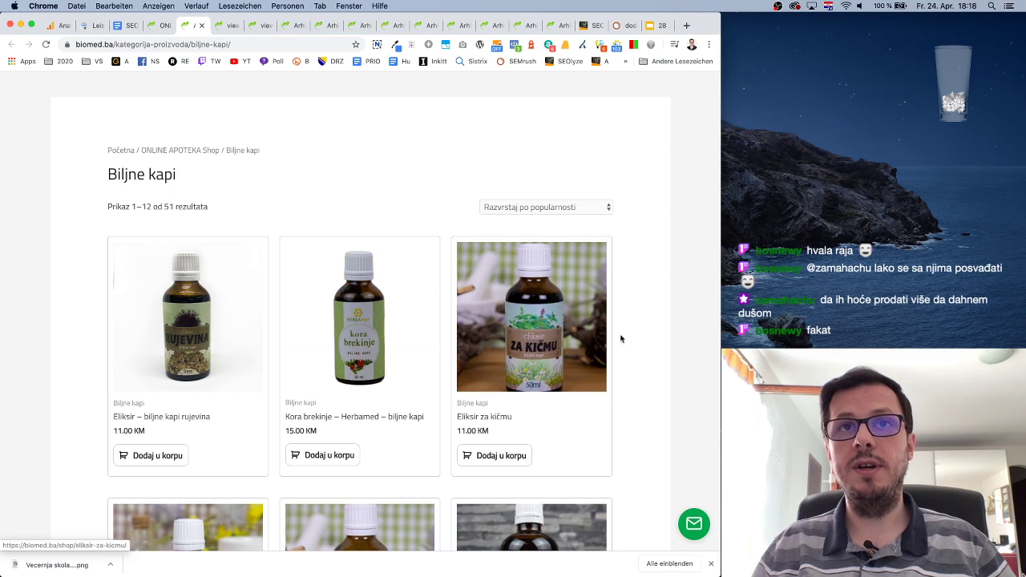
scroll(641, 378, down, 15)
scroll(642, 378, up, 6)
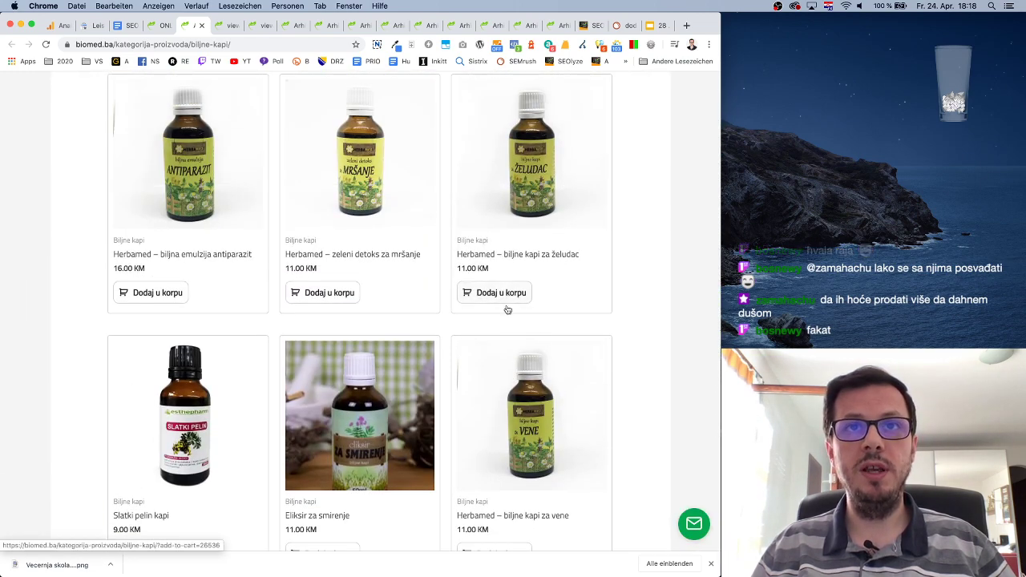
scroll(617, 274, up, 5)
scroll(618, 274, up, 3)
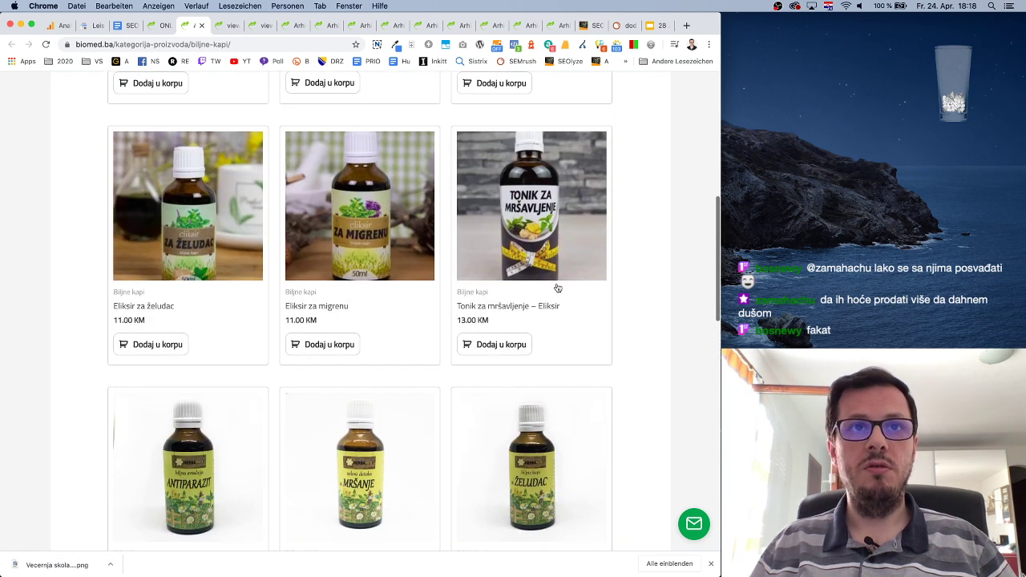
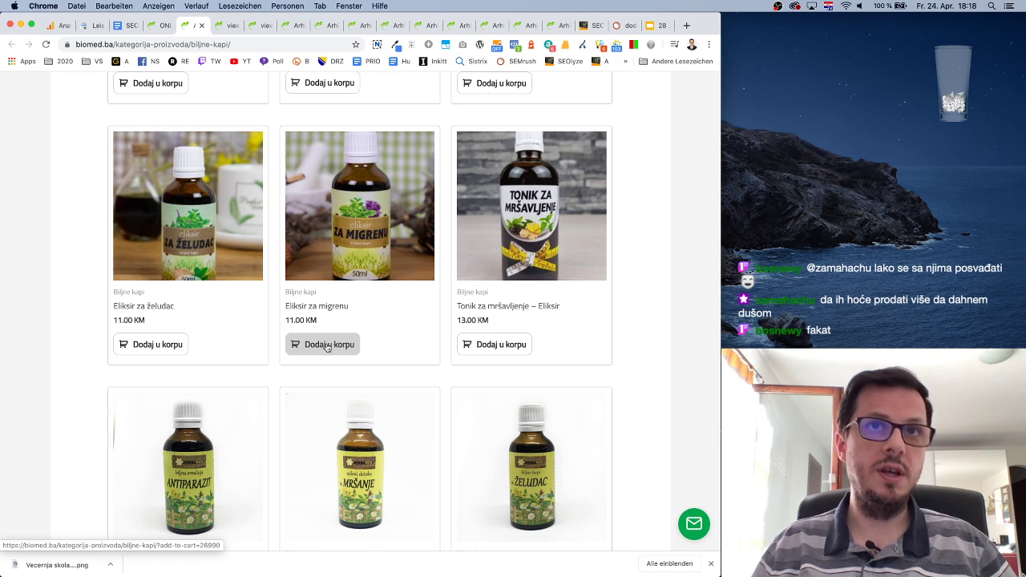
click(326, 345)
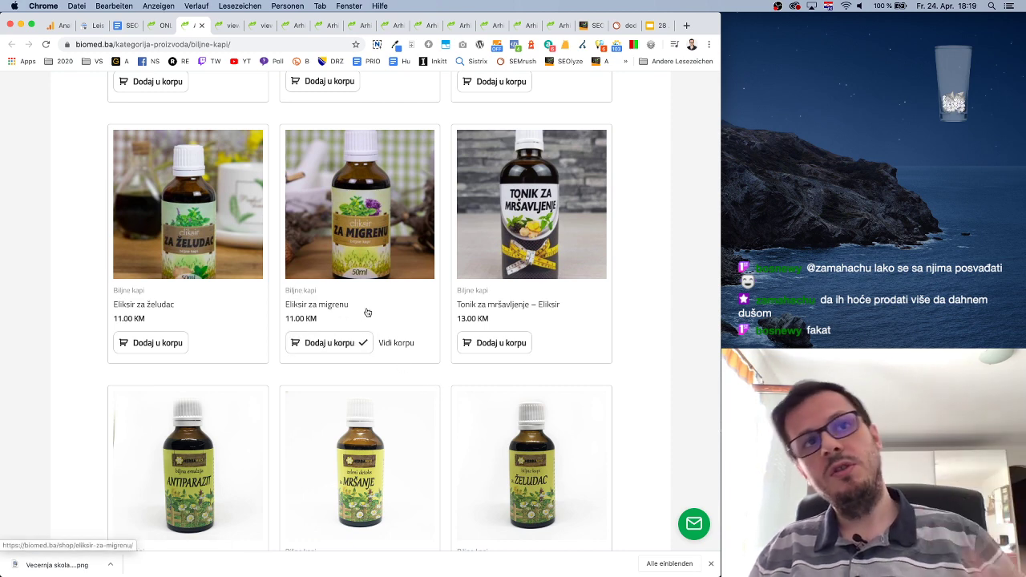
scroll(368, 312, up, 8)
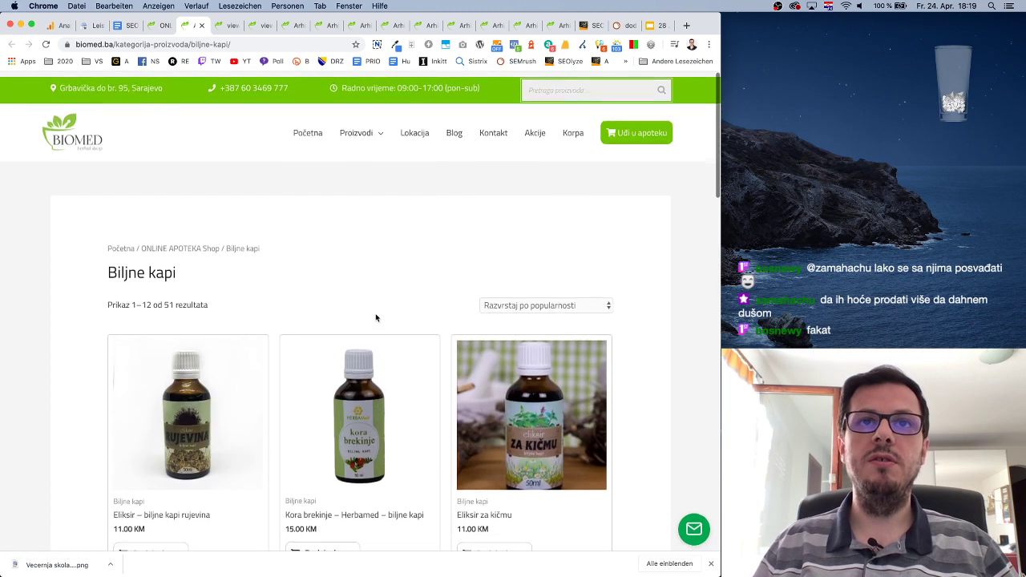
scroll(236, 254, down, 1)
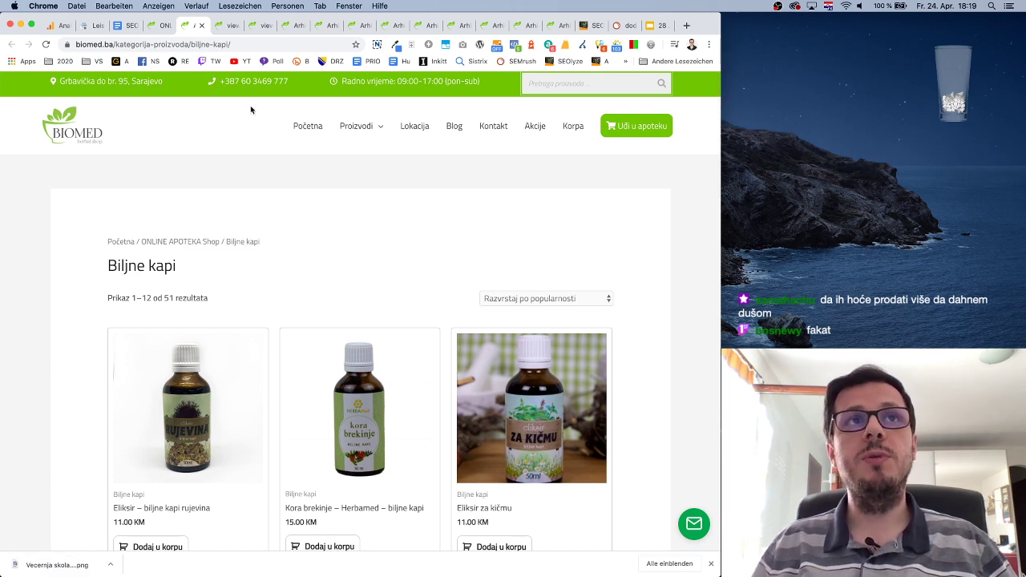
Replace the page source view with a Google search for "google structured data" to find the structured data testing tool.
key(alt+super+u)
click(231, 45)
text(googl)
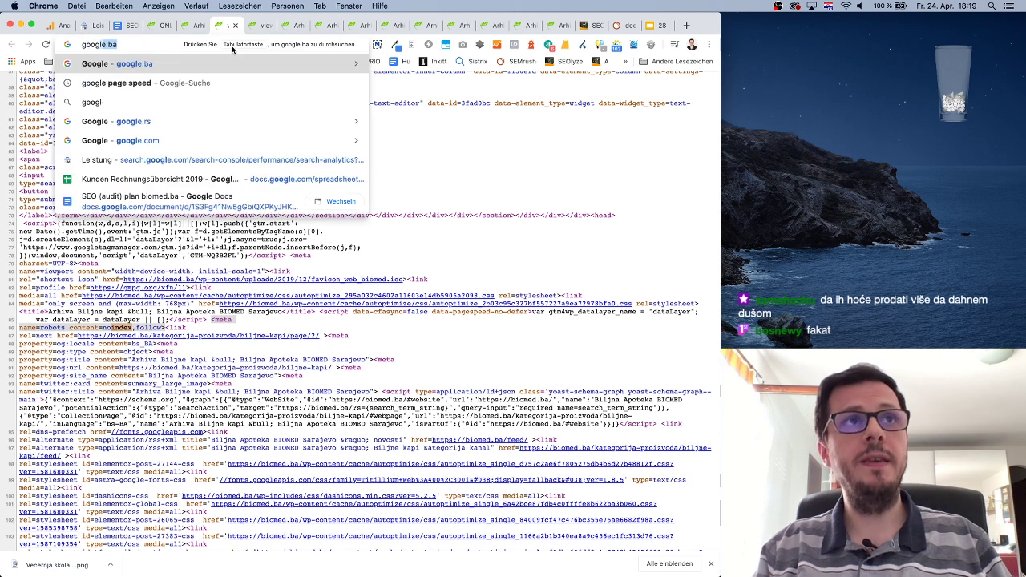
text(e stru)
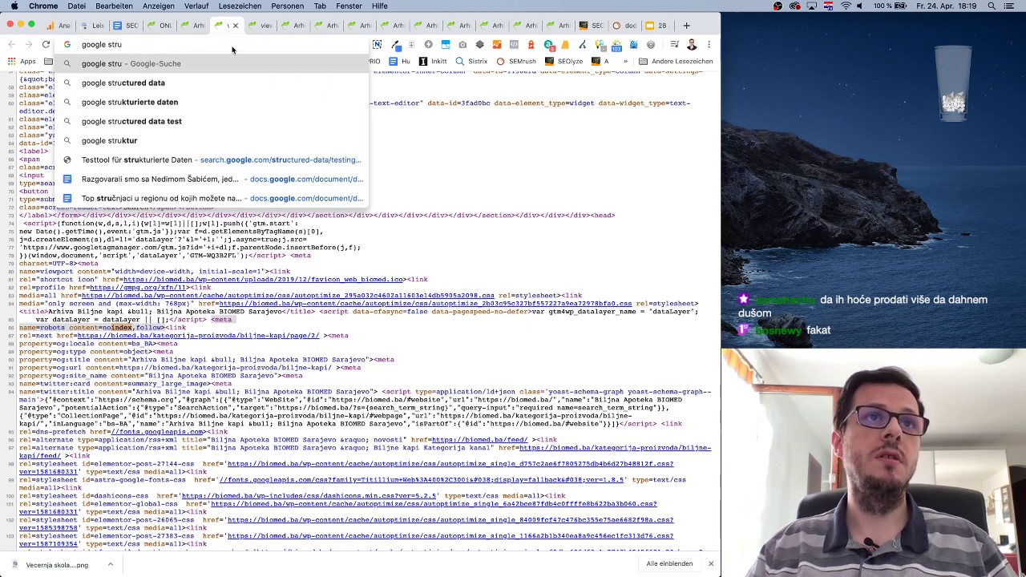
key(Down)
key(Return)
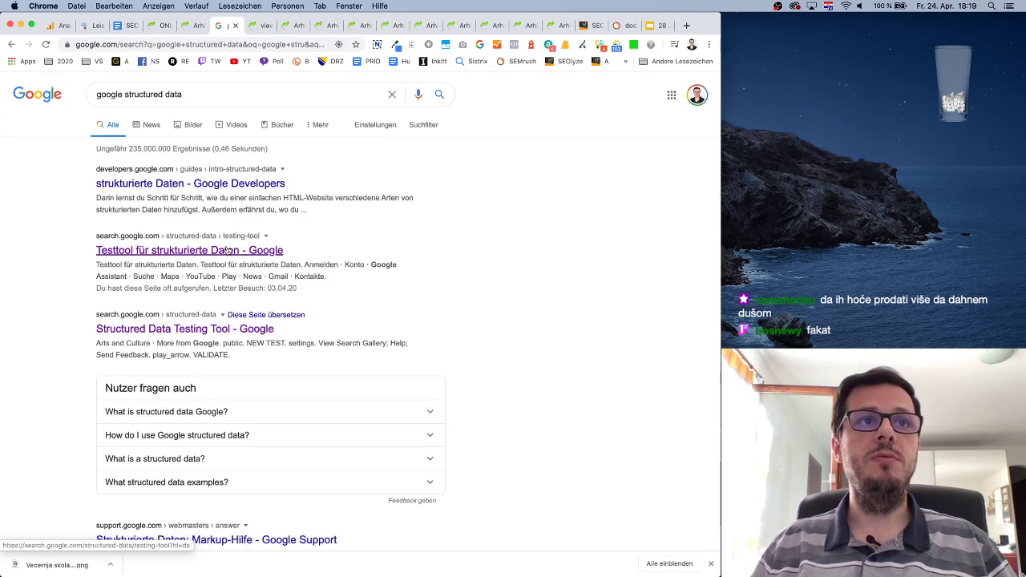
click(192, 25)
click(178, 46)
key(super+c)
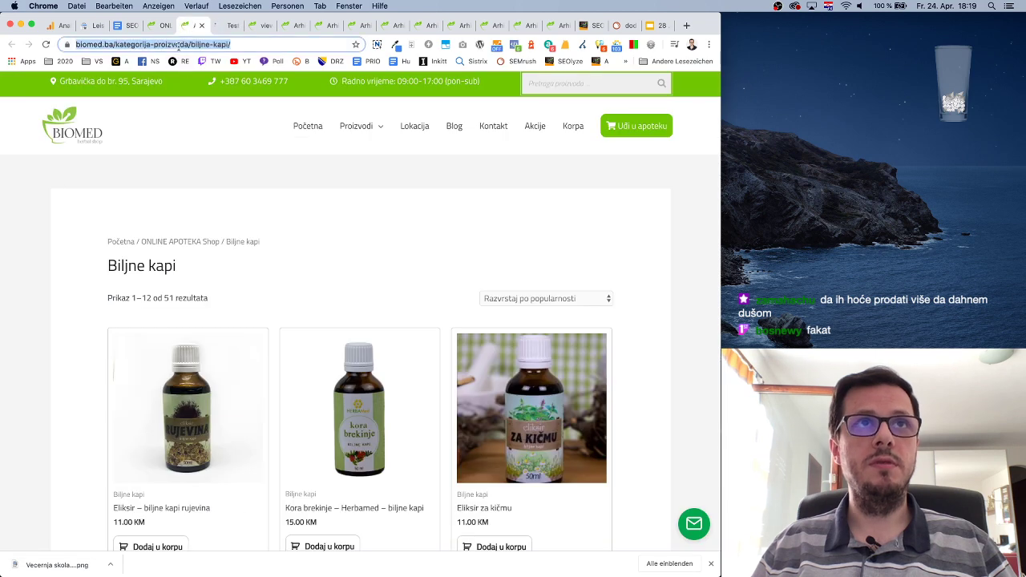
click(227, 25)
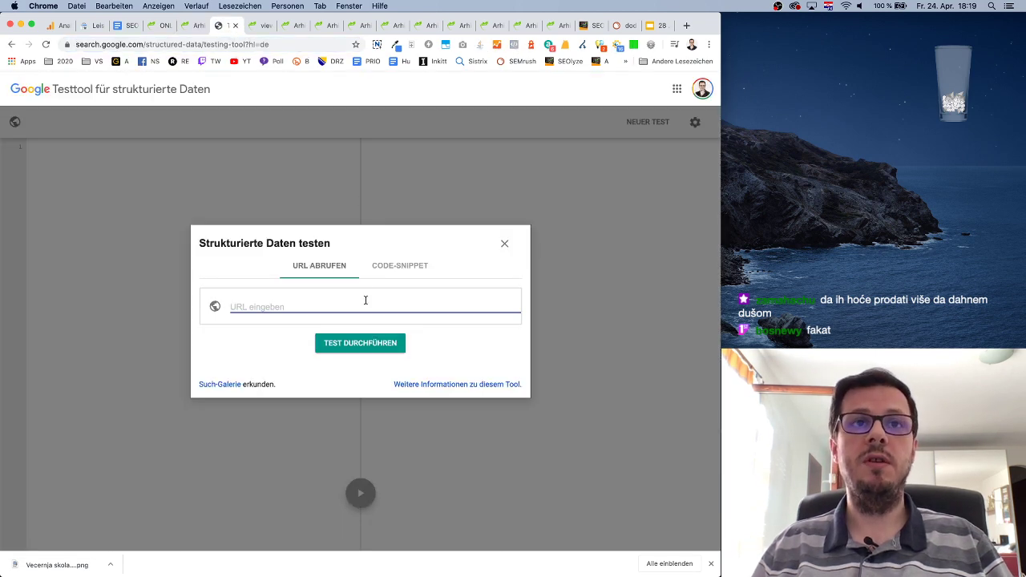
key(super+v)
click(369, 342)
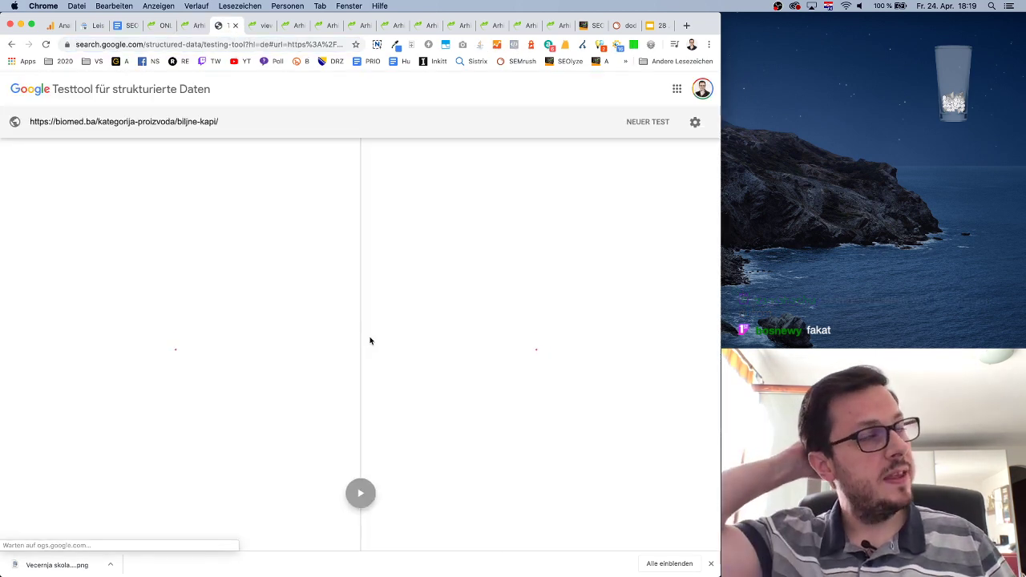
Sort the Biljne kapi products by "Poredaj od zadnjeg" and examine the ?orderby=date parameter in the page URL.
click(199, 27)
scroll(462, 257, down, 1)
click(564, 244)
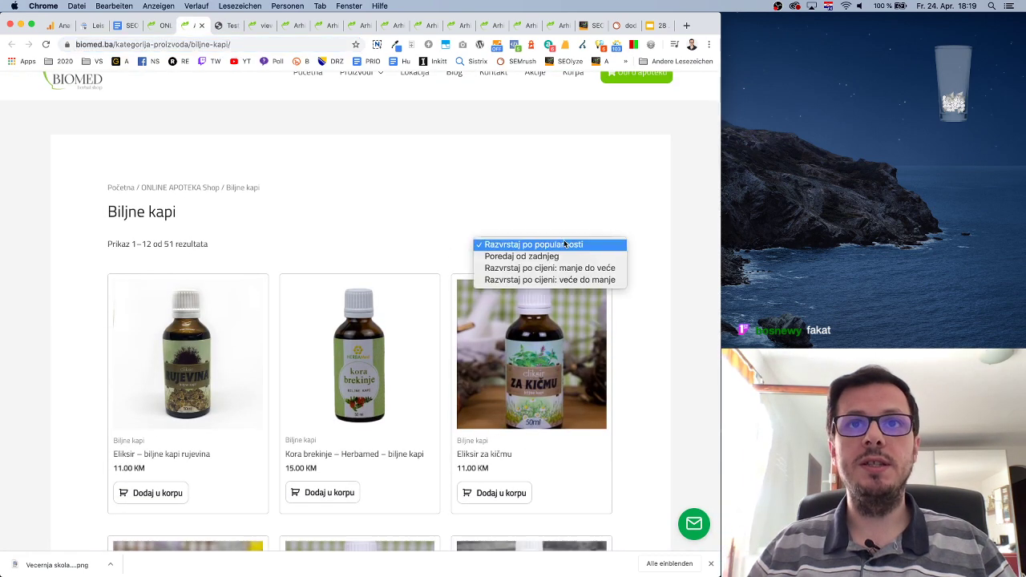
click(560, 255)
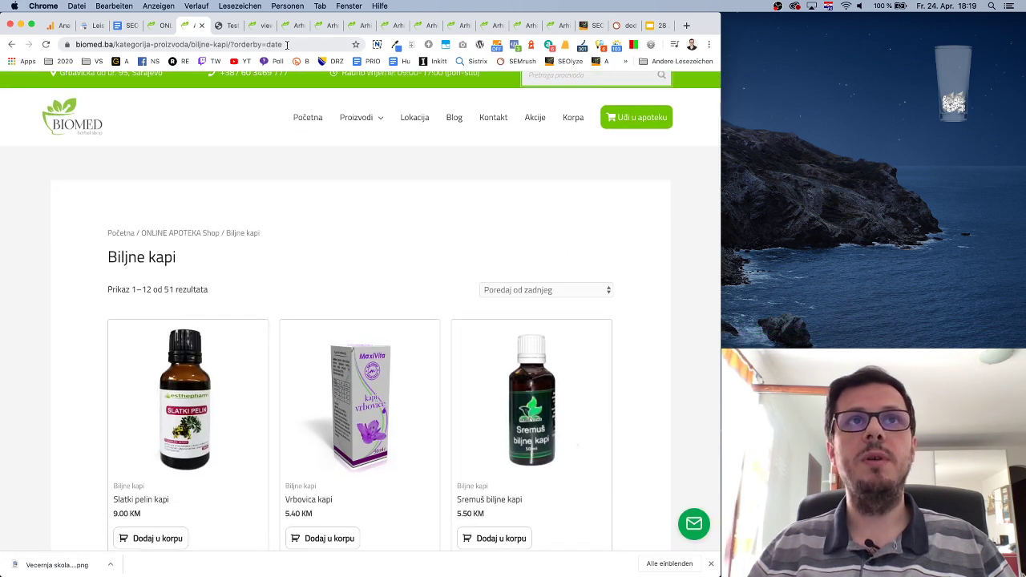
drag(232, 44, 287, 44)
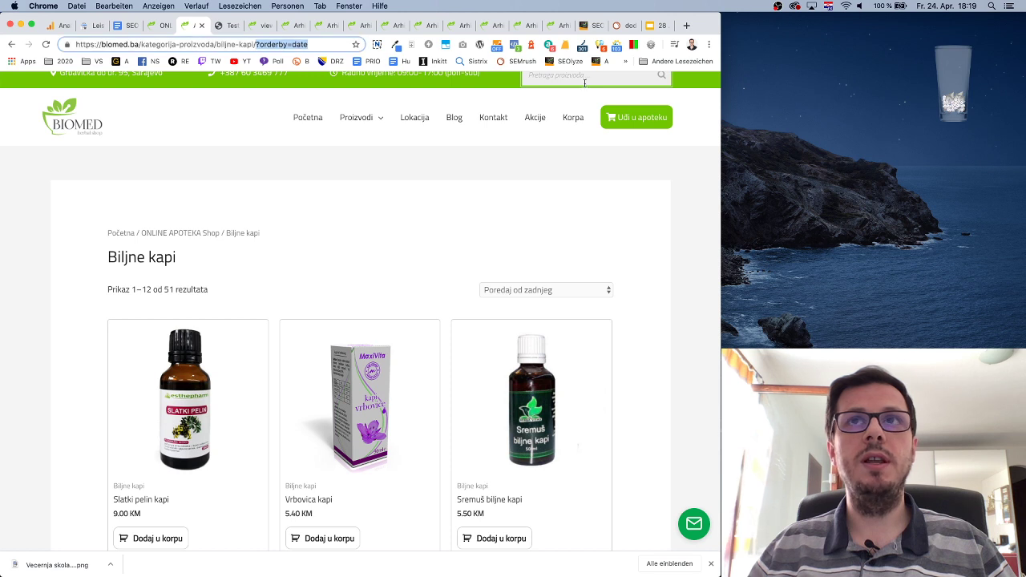
click(433, 152)
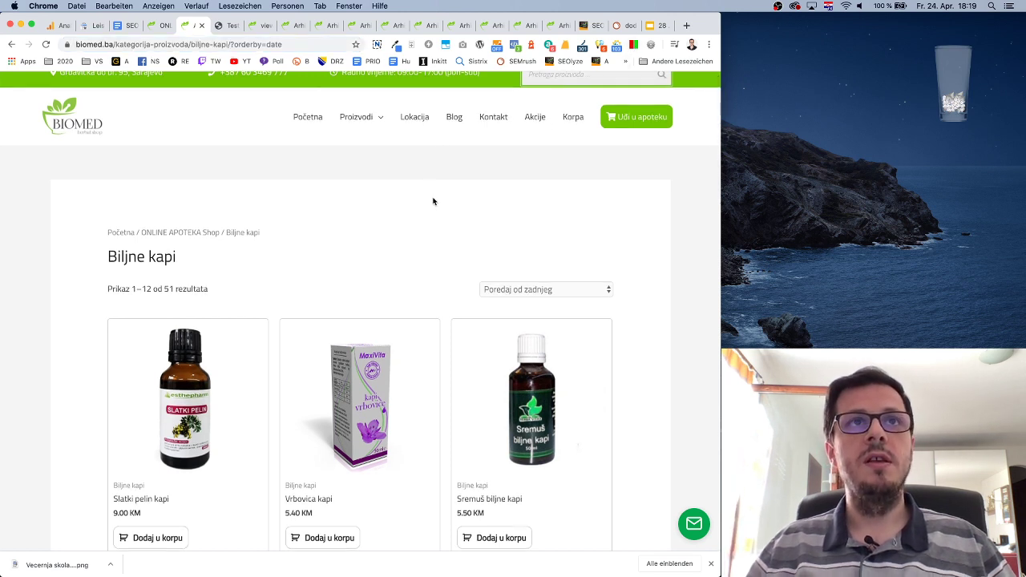
In the SEO (audit) plan, add the line "Međutim funkcije sortiranja proizvoda" under the index,follow tag in item 6.
click(130, 26)
click(425, 434)
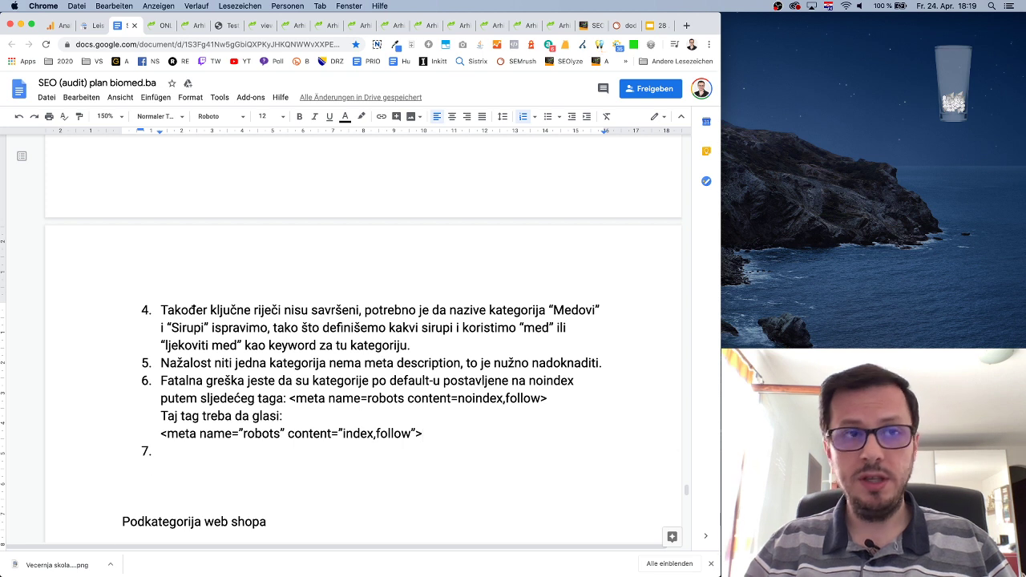
key(shift+Return)
text(meuti)
key(BackSpace)
key(BackSpace)
key(BackSpace)
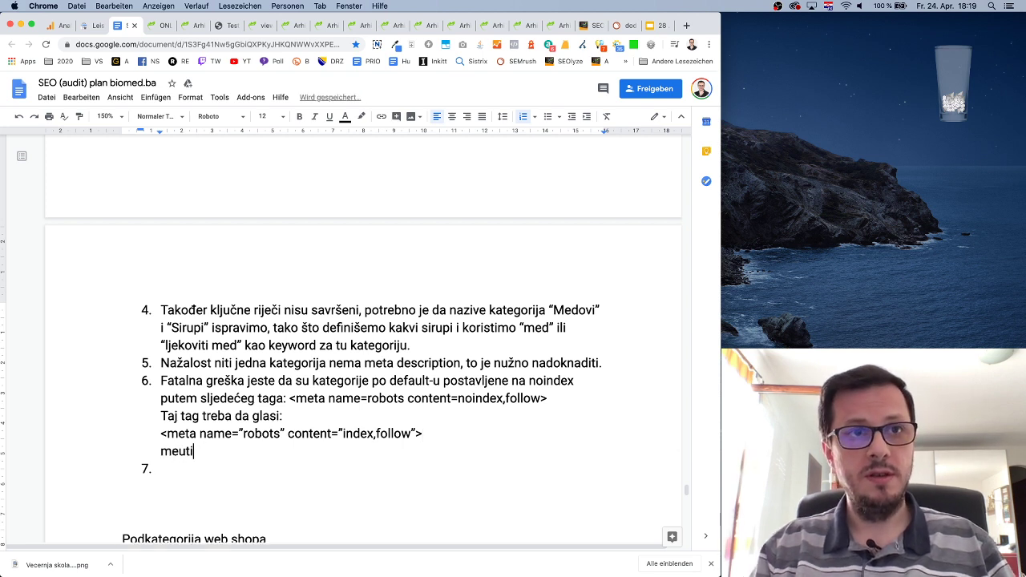
text(đutim fun)
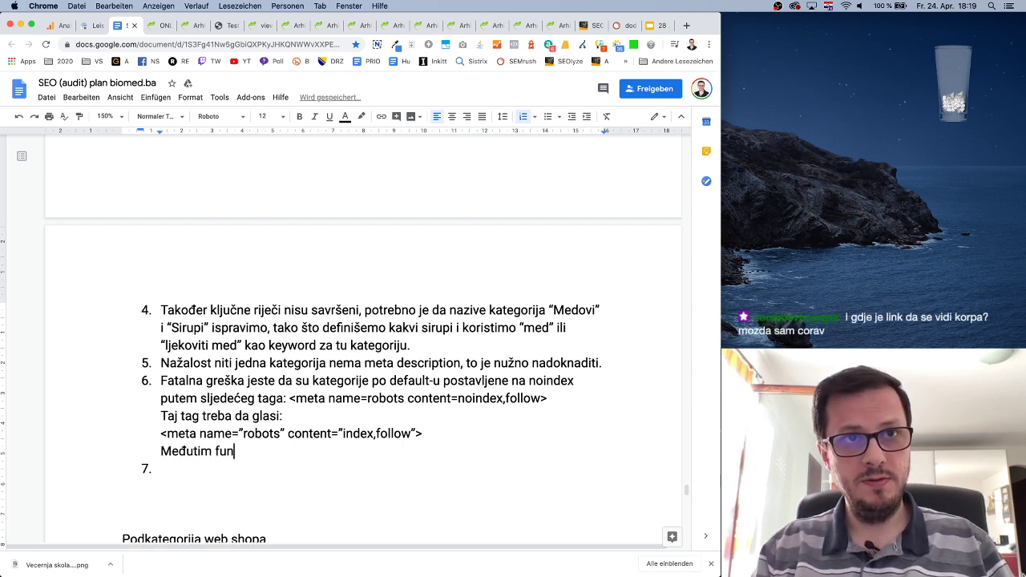
text(kcije sortira)
key(BackSpace)
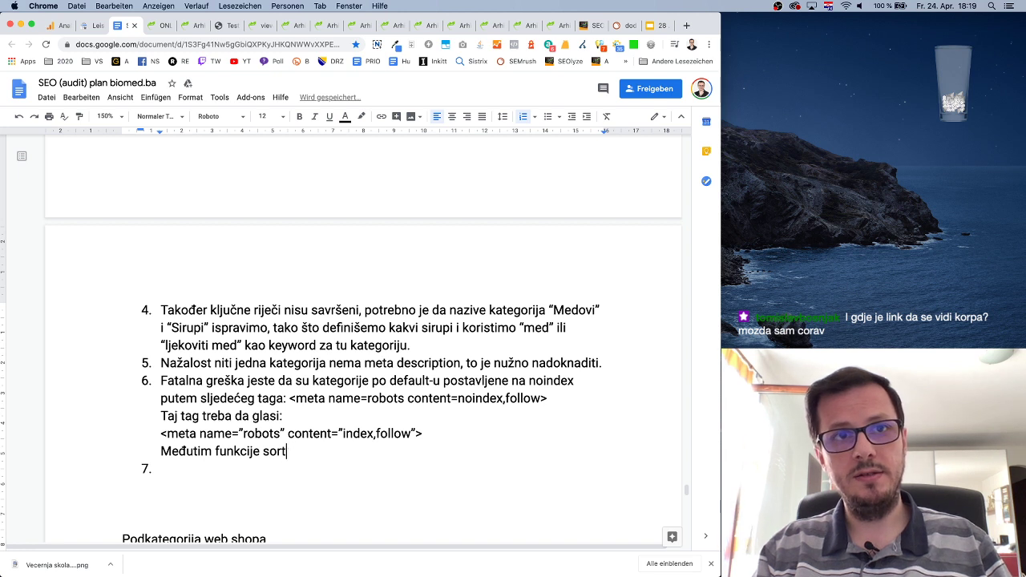
text(iranja proizvoda)
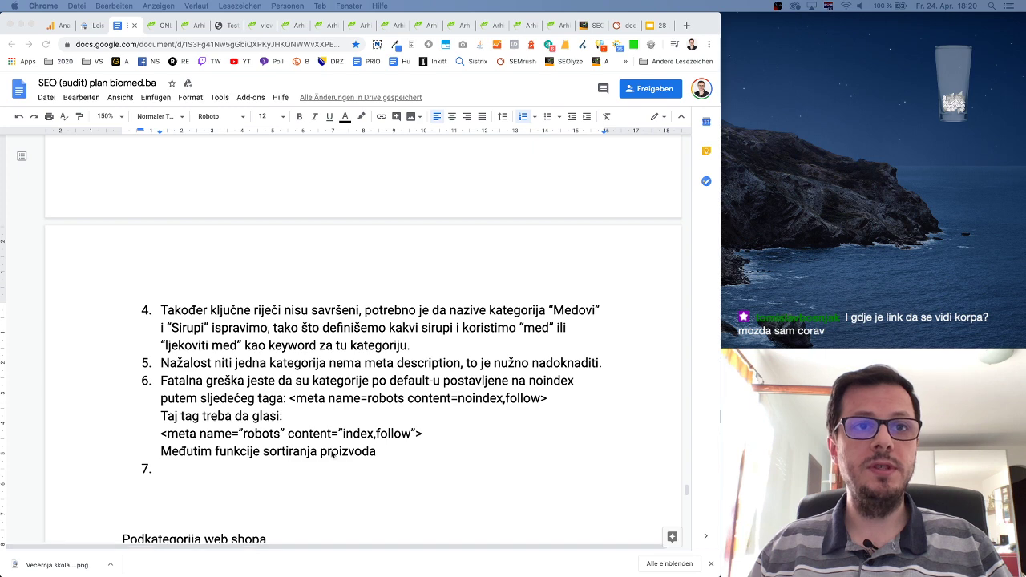
Complete the product-sorting line in item 6 with "generišu slijedeće URL-ove:" and start a new line below it.
click(420, 454)
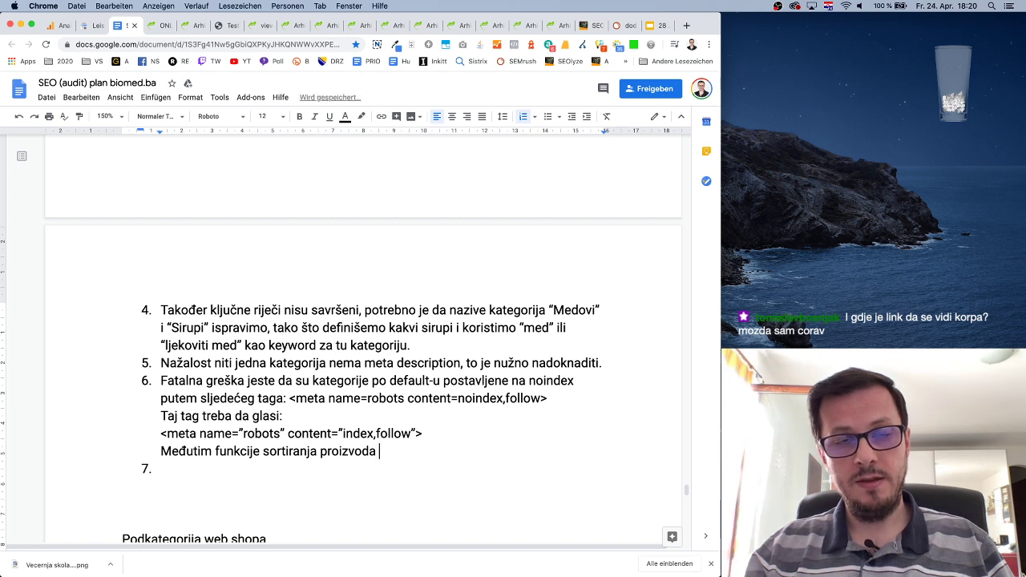
text(generišu)
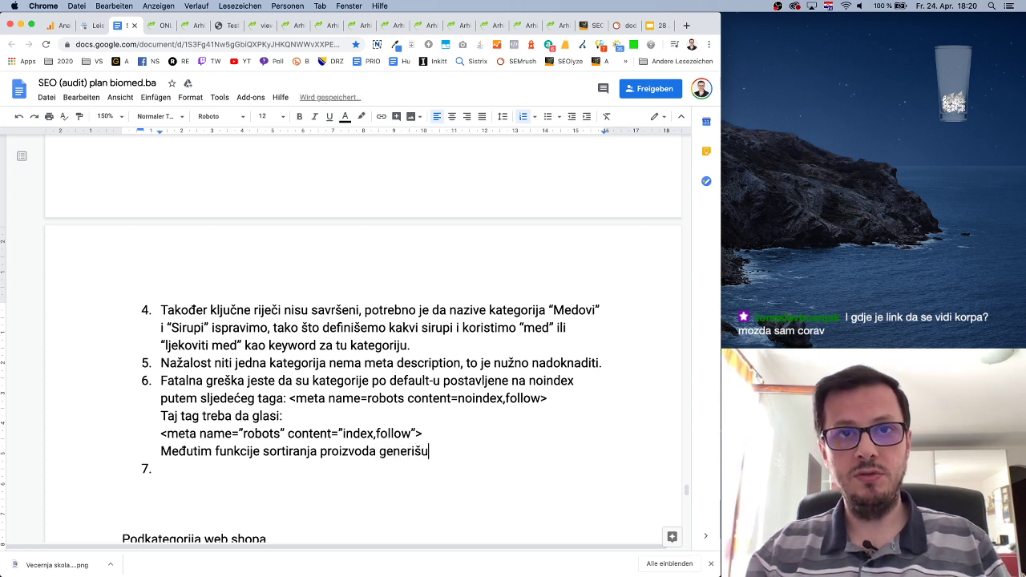
text( slijedeće URL)
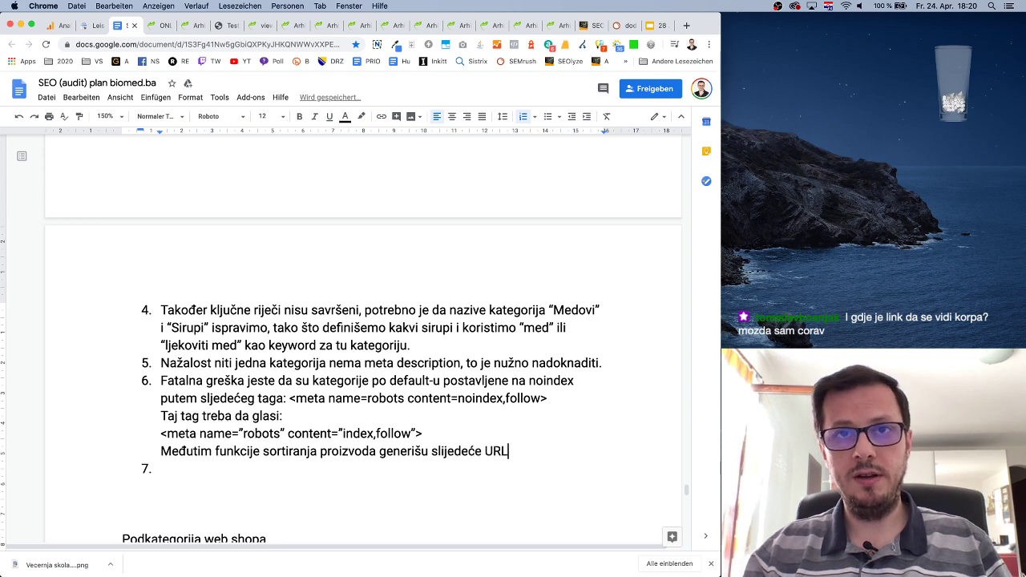
text(-ove:)
key(shift+Return)
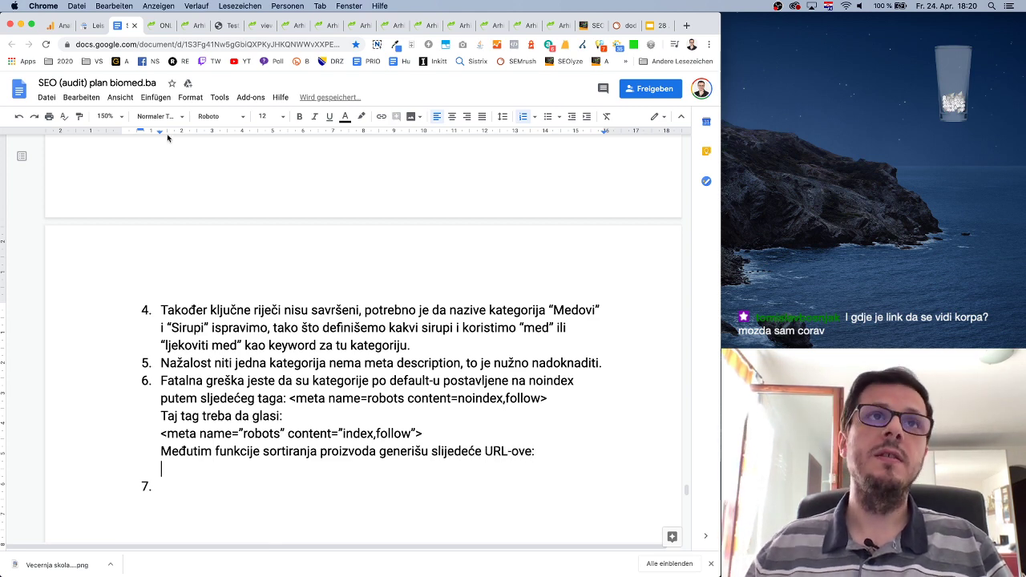
Copy the ?orderby=date suffix from the sorted Biljne kapi page's URL and paste it under the sorting line in item 6.
click(191, 25)
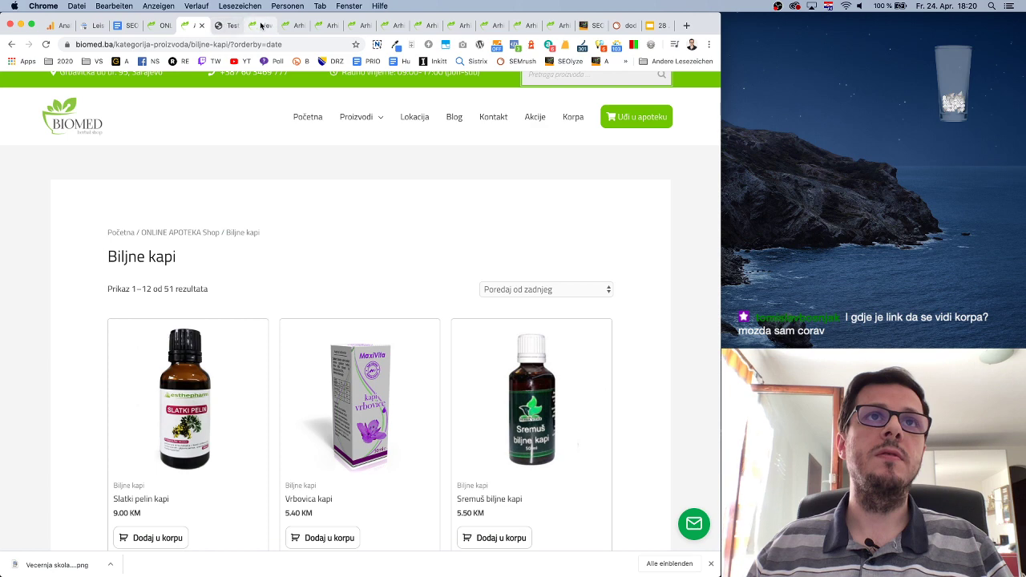
click(261, 26)
click(194, 25)
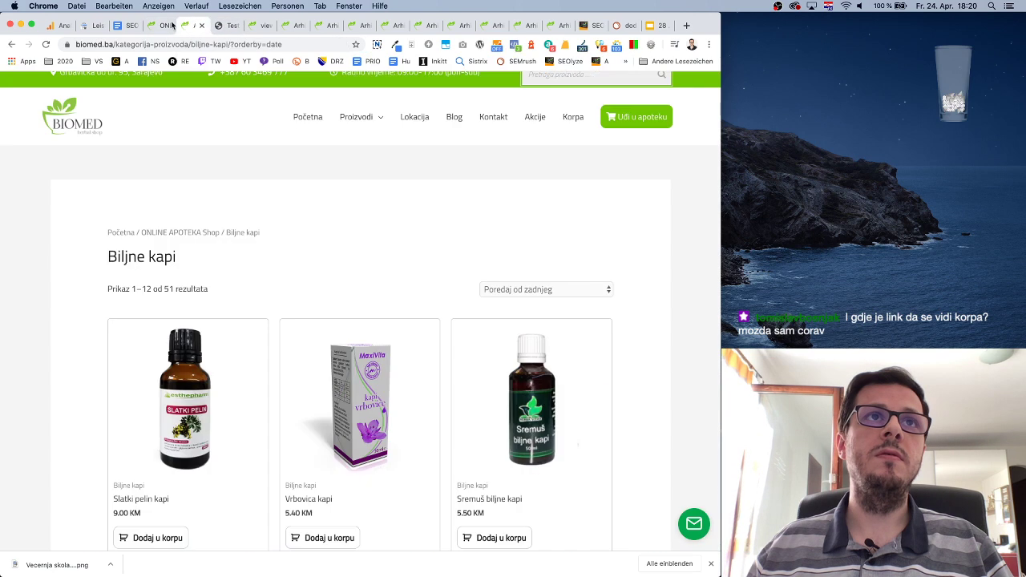
click(207, 45)
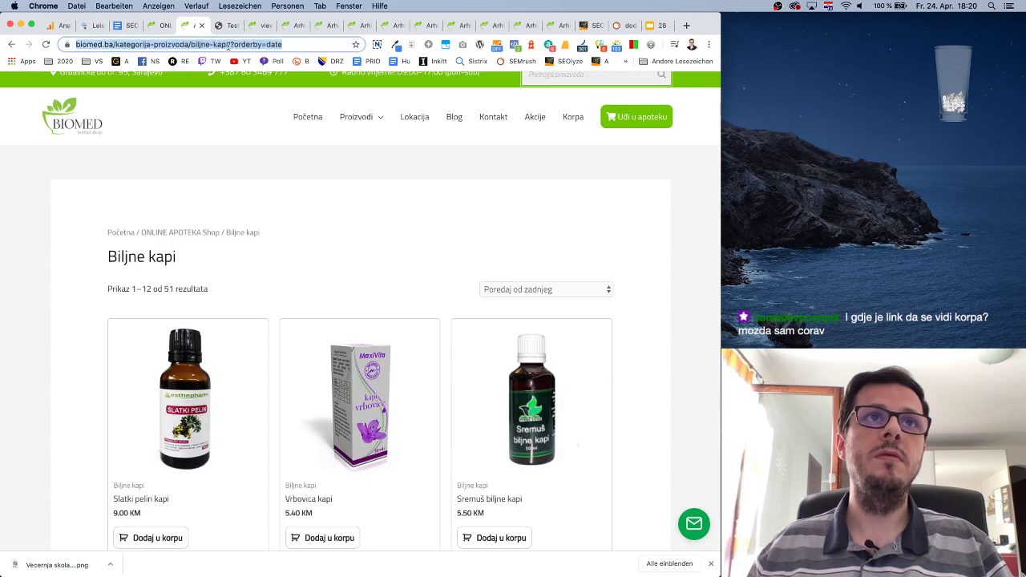
click(228, 46)
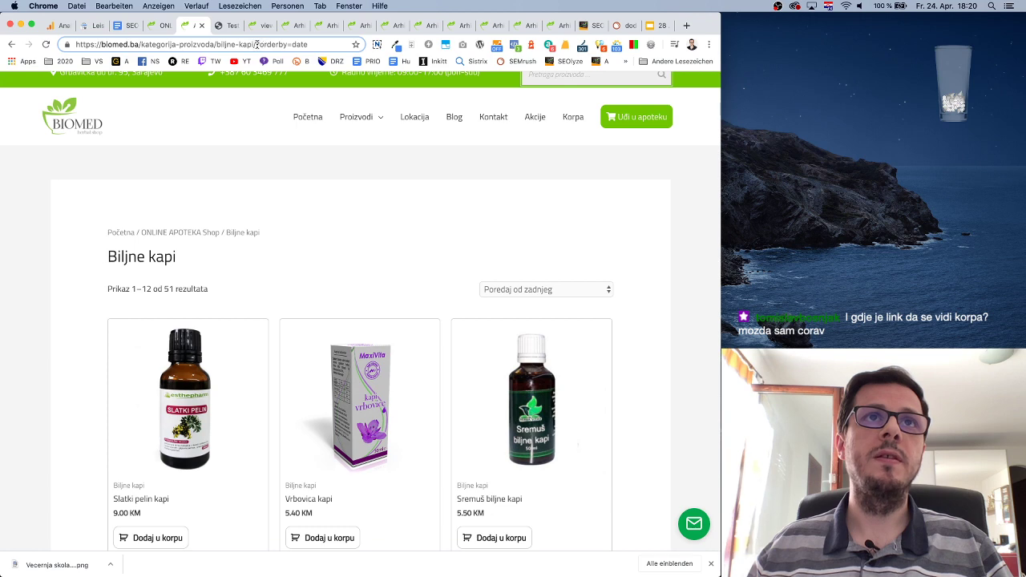
drag(257, 44, 309, 44)
key(super+c)
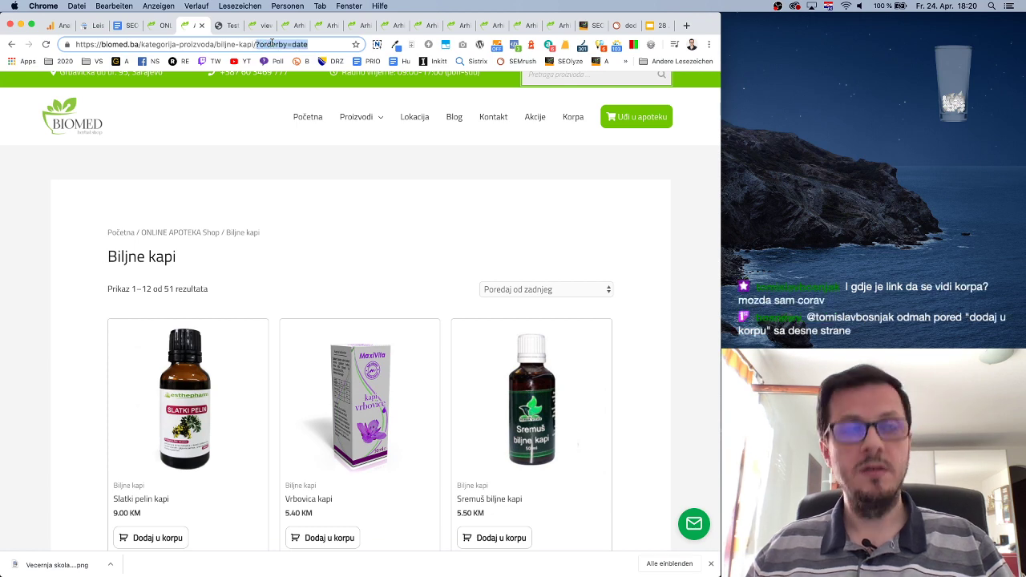
click(133, 26)
key(super+v)
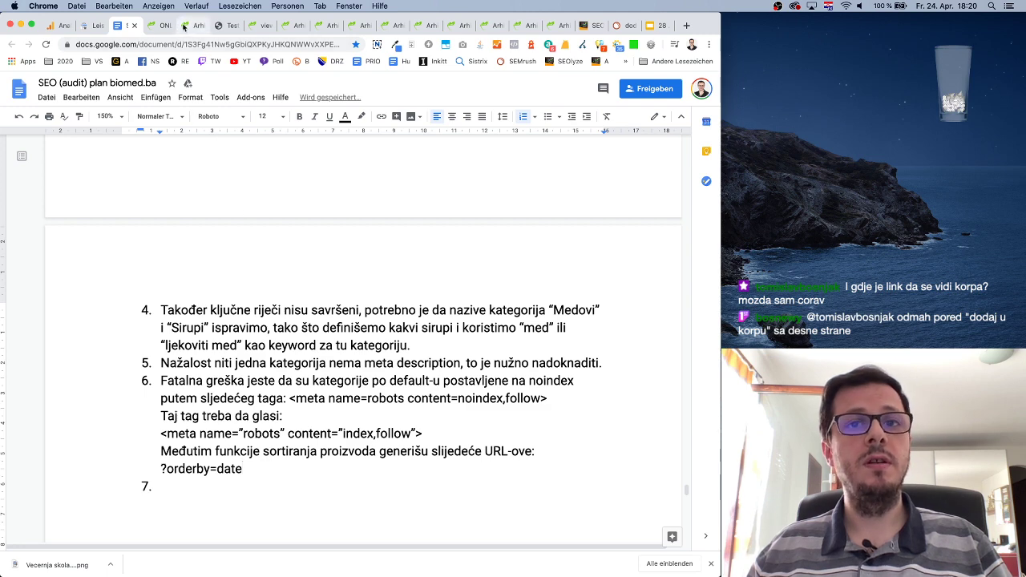
Reword the end of the sorting line in item 6 to "slijedeće sufikse URL-ova:".
click(483, 451)
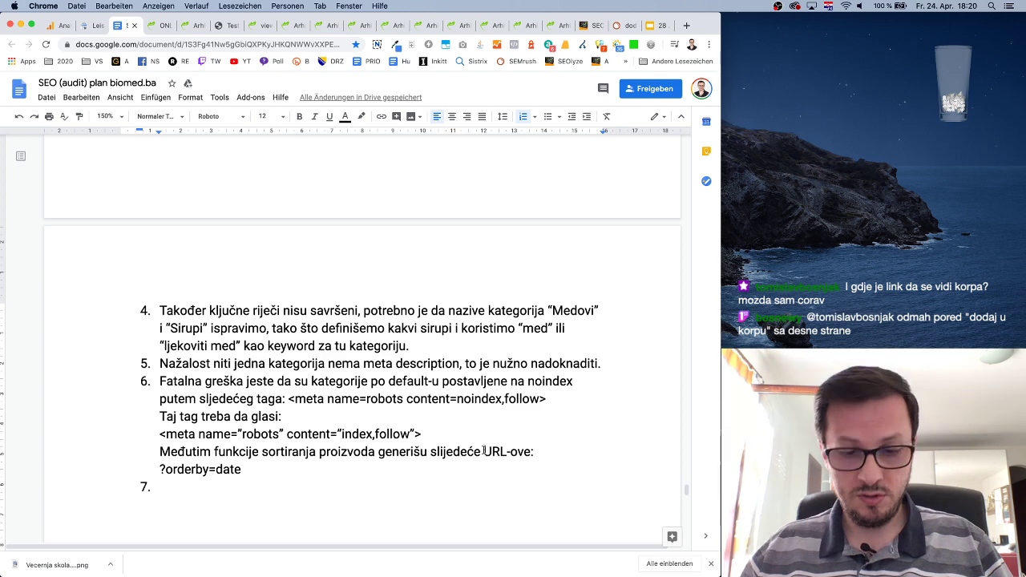
text(sufikse)
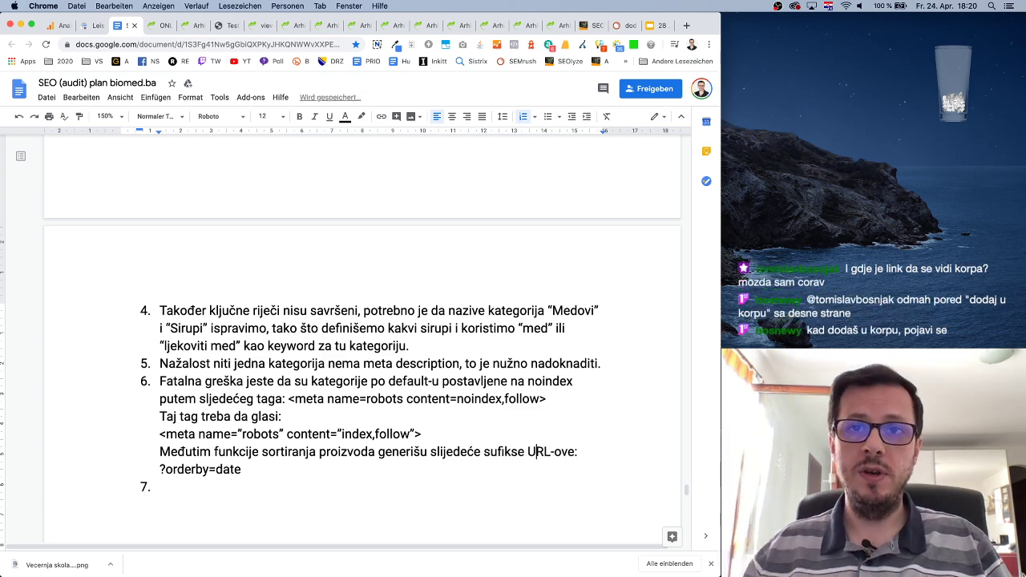
key(Right)
key(Right)
key(Right)
key(Right)
key(Right)
key(Right)
key(BackSpace)
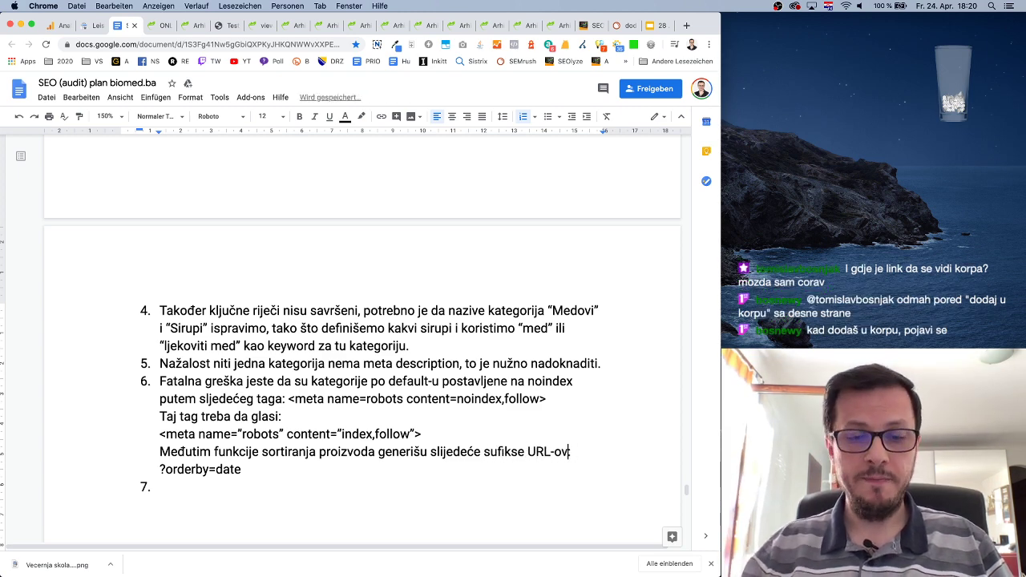
Below ?orderby=date in item 6, add the line "Bitno je napomenuti da ti parametri trebaju ostati na NOINDEX".
key(shift+Return)
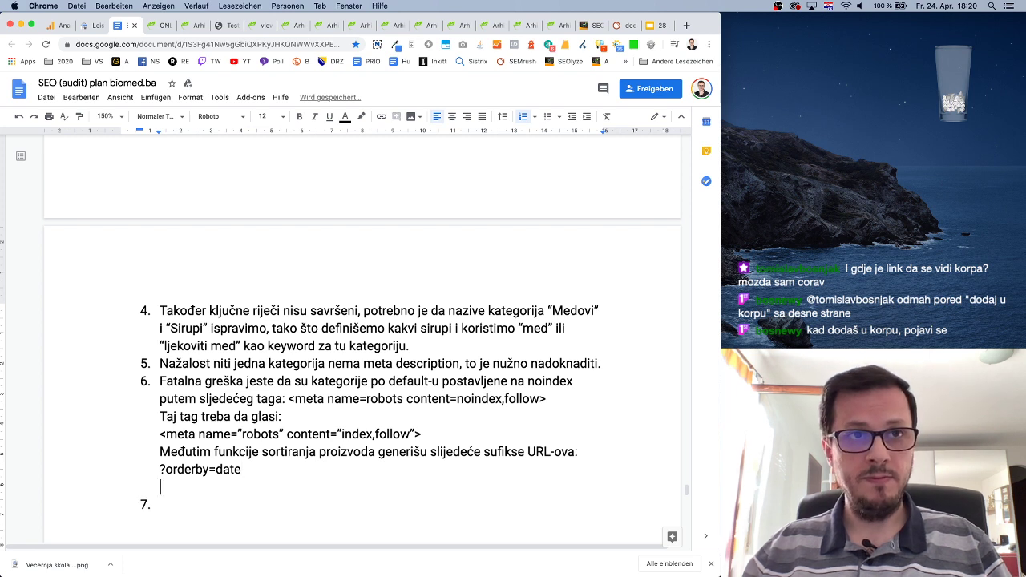
text(Bitno je napo)
text(menuti da )
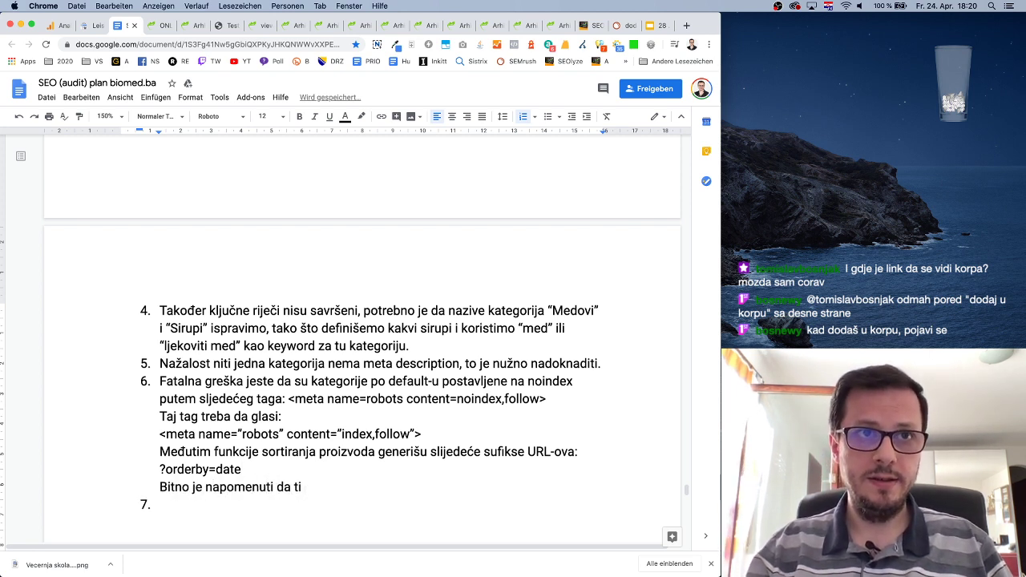
text(ti )
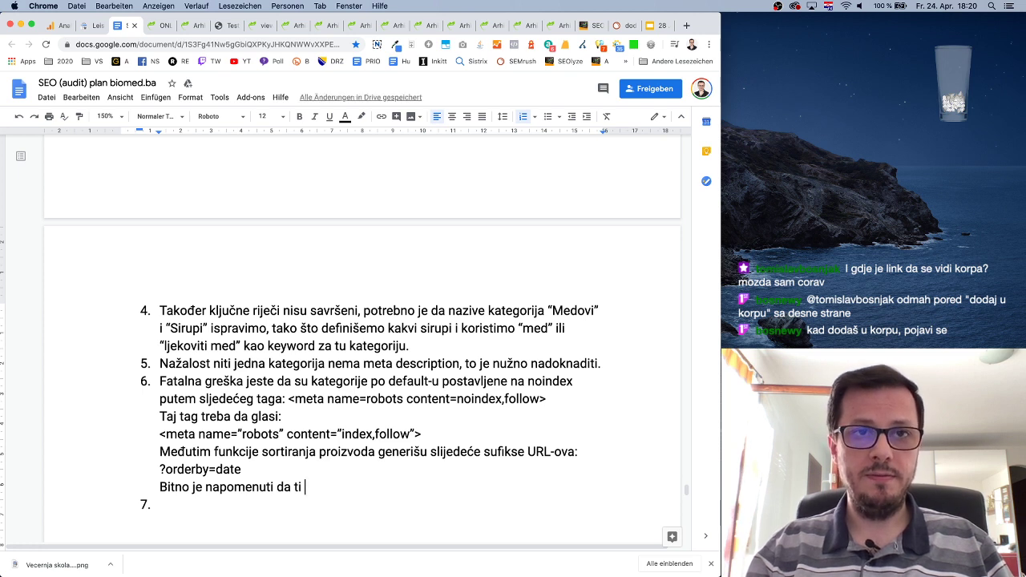
text(parame)
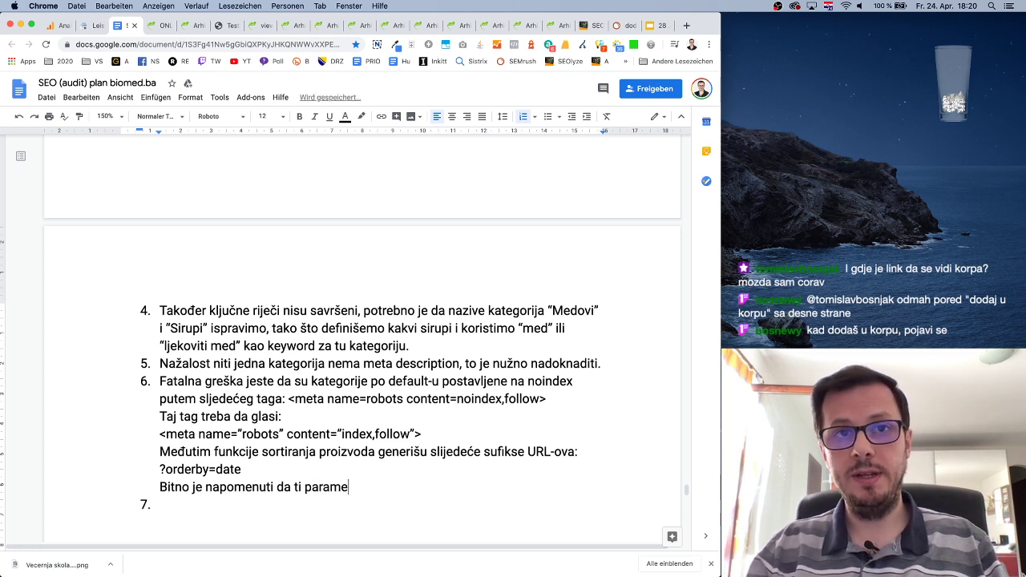
text(tri trebaju )
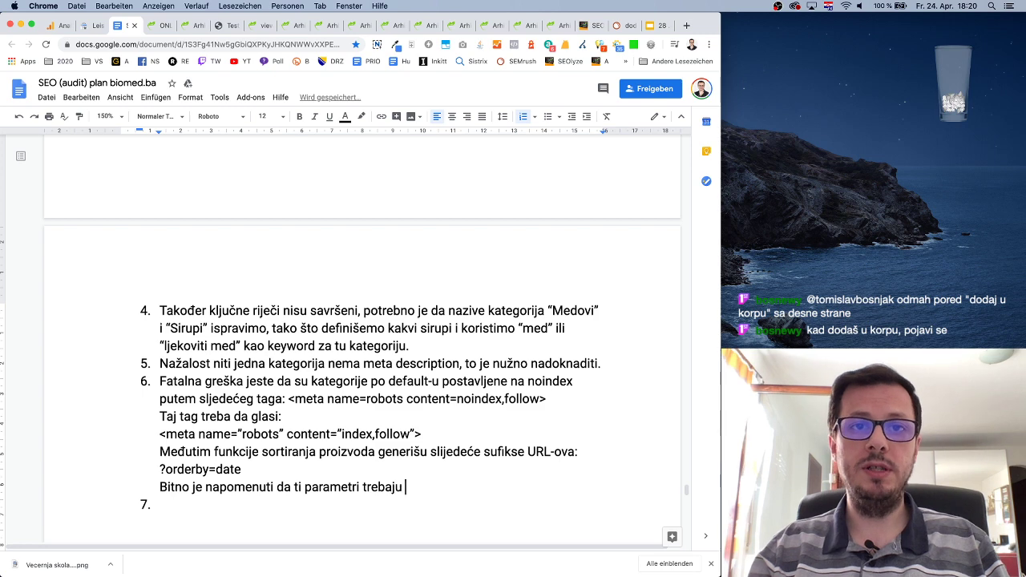
text(ostati na )
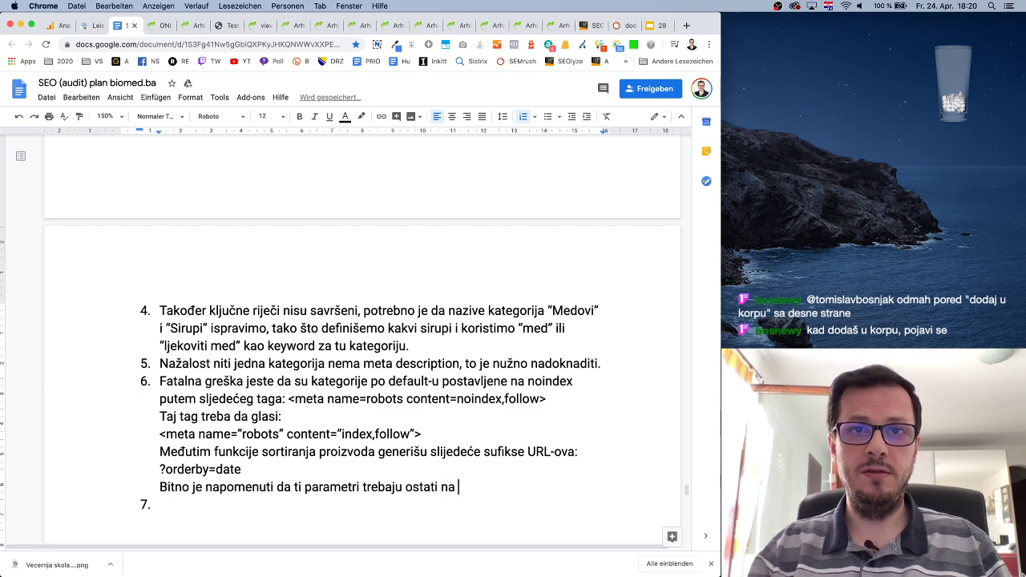
text(NOINDEX:)
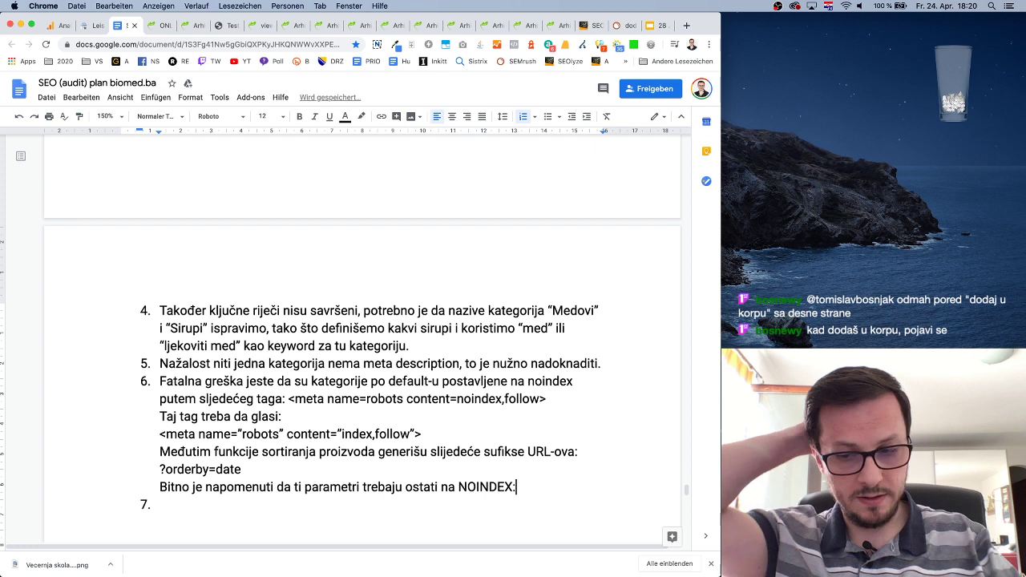
key(BackSpace)
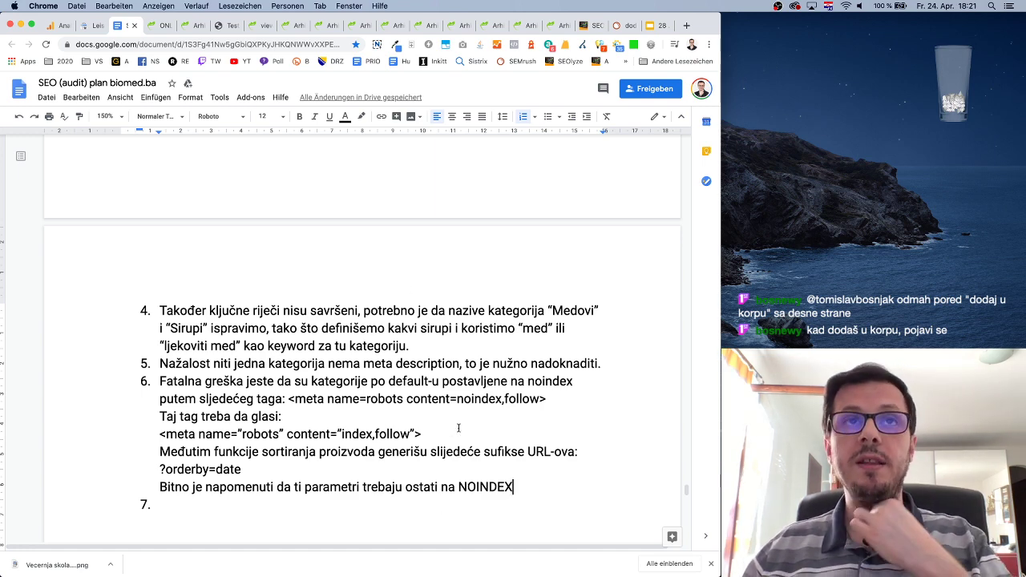
scroll(353, 312, down, 1)
scroll(353, 312, right, 1)
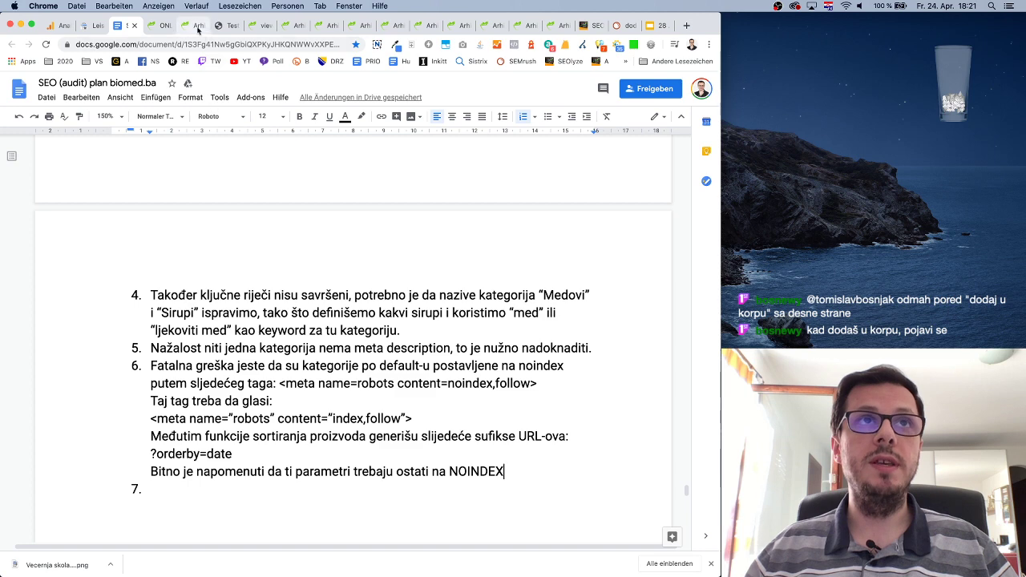
key(super+5)
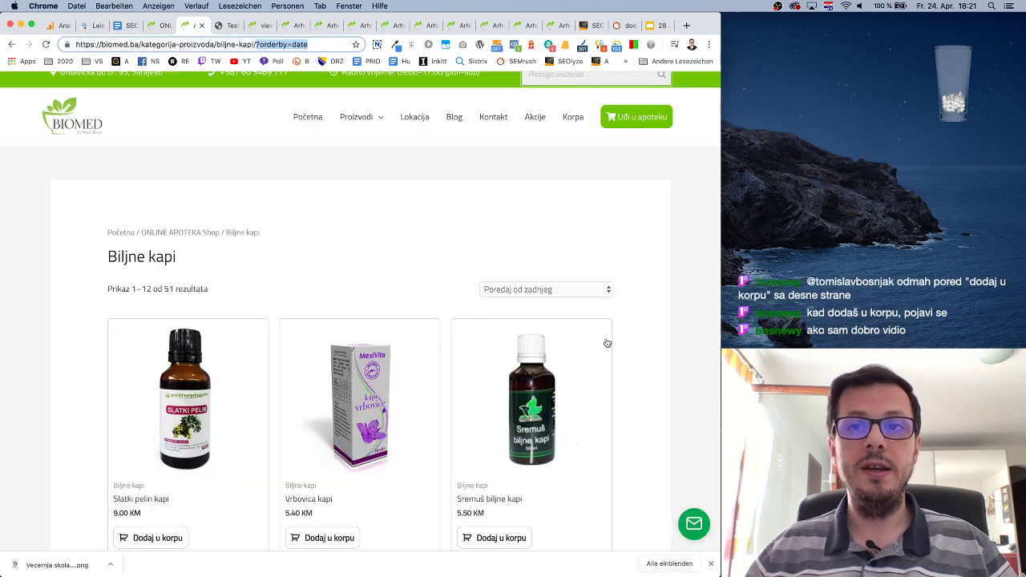
click(478, 205)
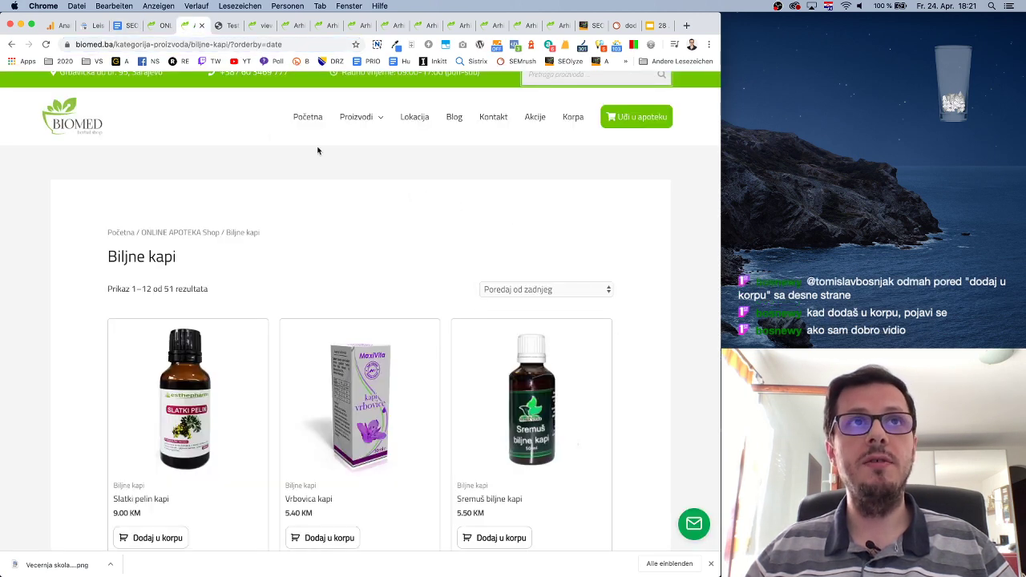
click(175, 45)
click(195, 47)
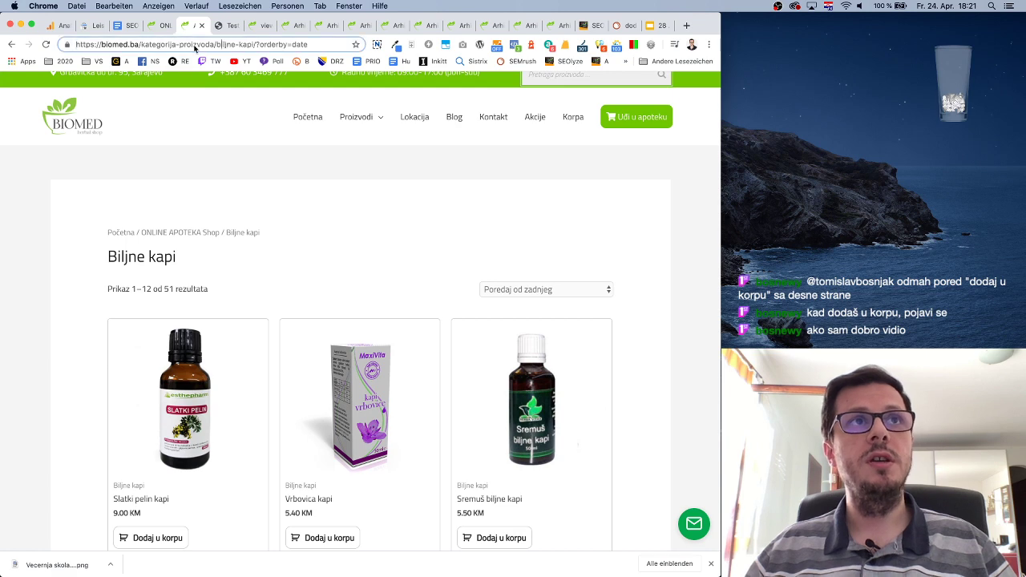
drag(255, 45, 48, 46)
key(super+c)
In the SEO audit document, write item 7 as "URL kategorija trenutno izgleda ovako:" and paste the copied category URL below it.
click(127, 25)
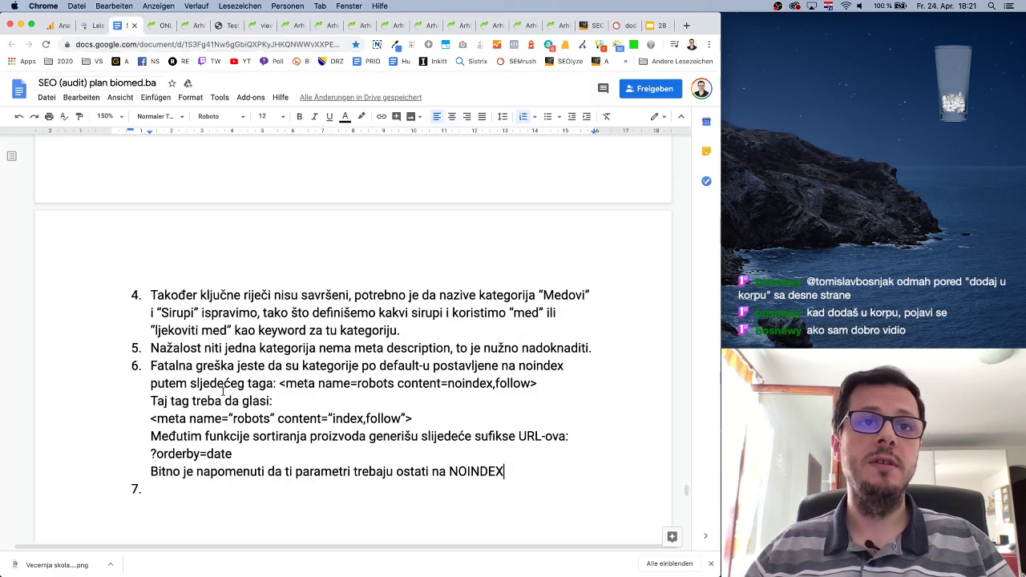
text(URL)
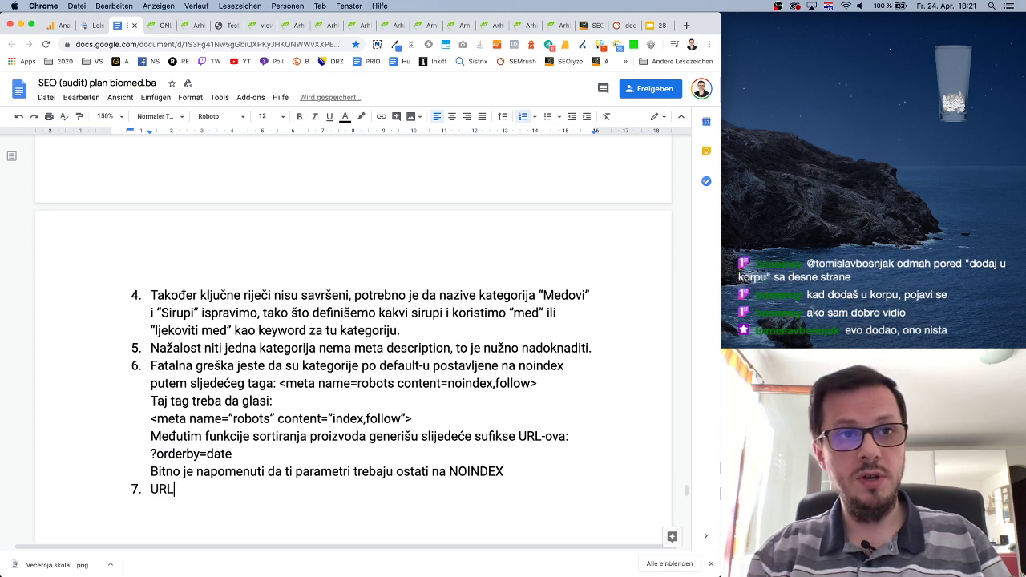
text( kategorija)
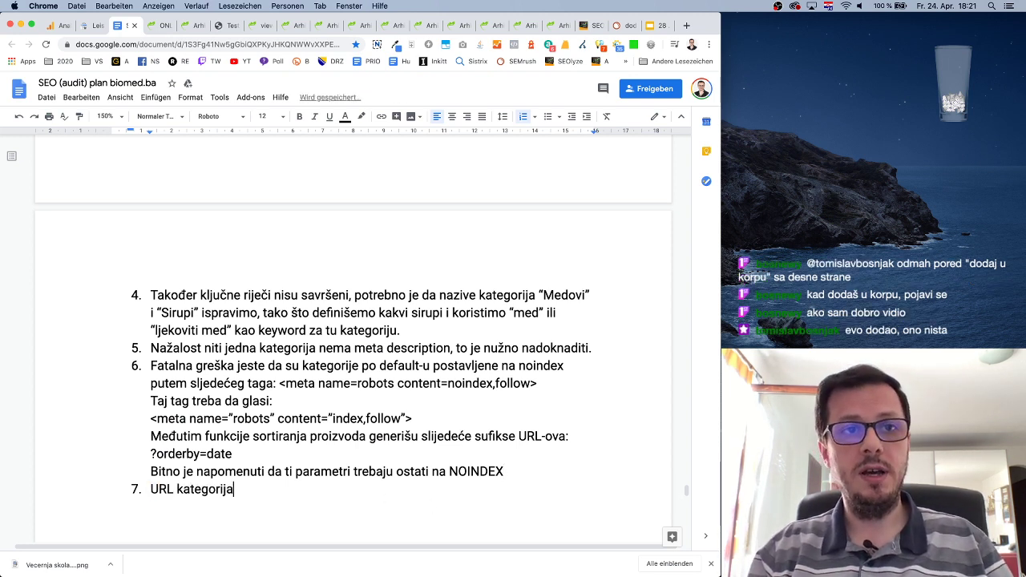
text( i)
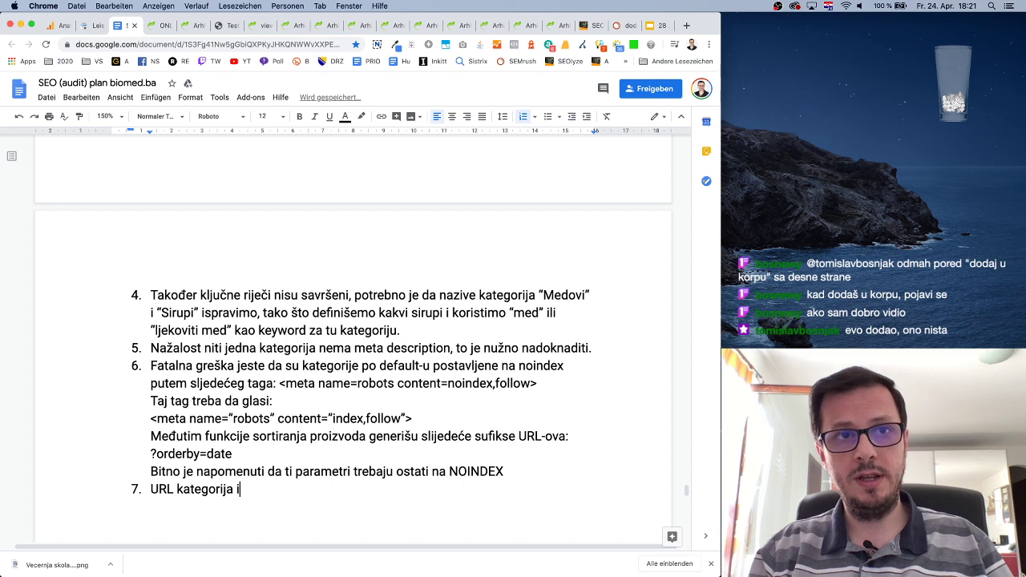
key(BackSpace)
text(trenutno izgleda)
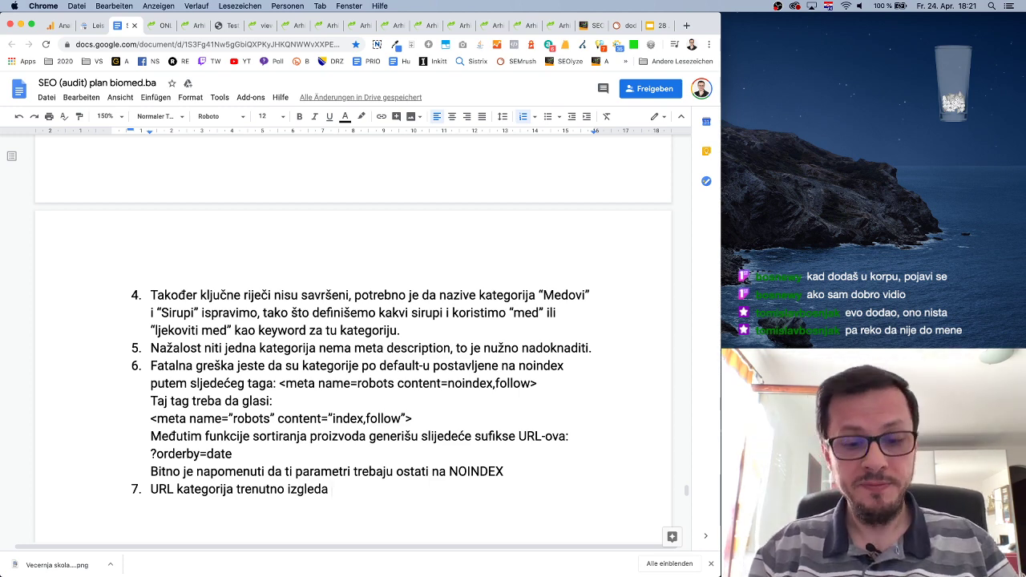
text(ovako:)
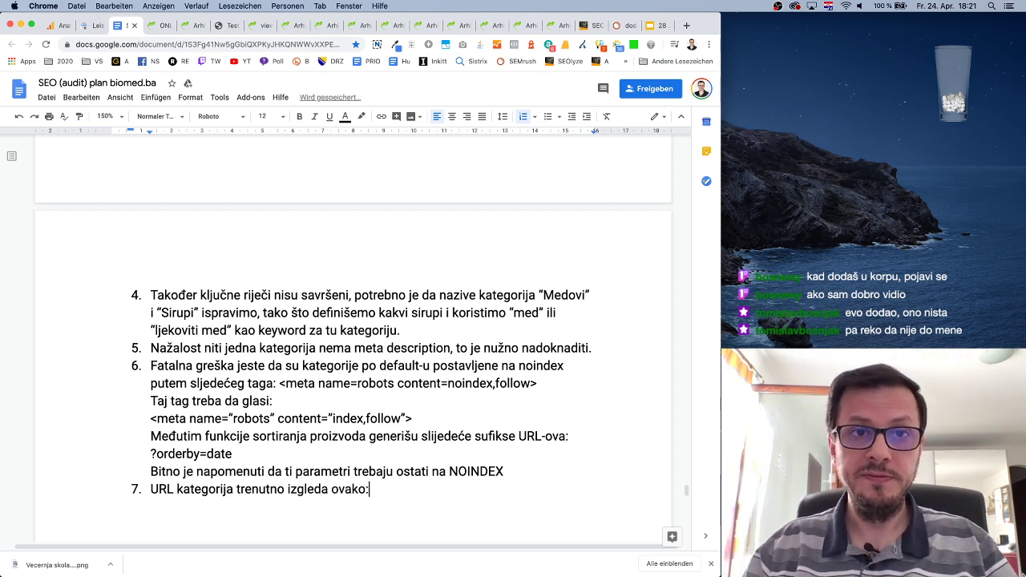
key(super+v)
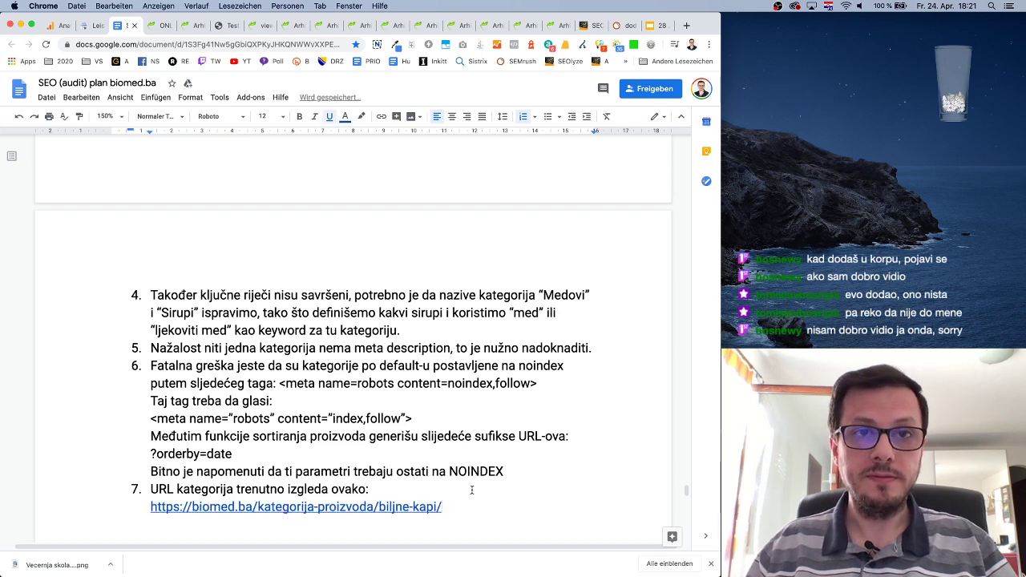
Replace "biljne-kapi" in item 7's pasted URL with the placeholder "ime-kategorije".
scroll(433, 489, down, 2)
key(Return)
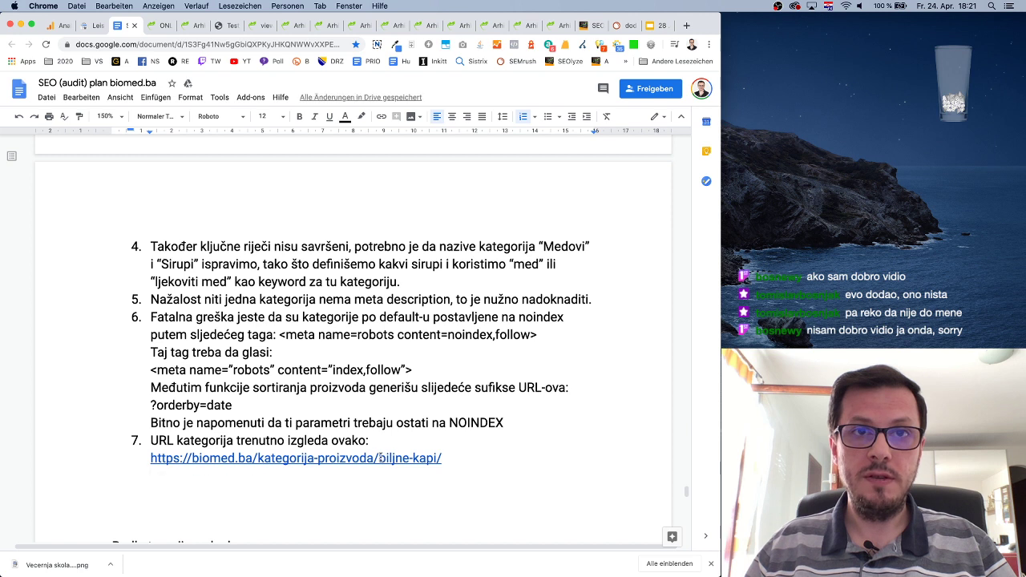
drag(382, 458, 440, 456)
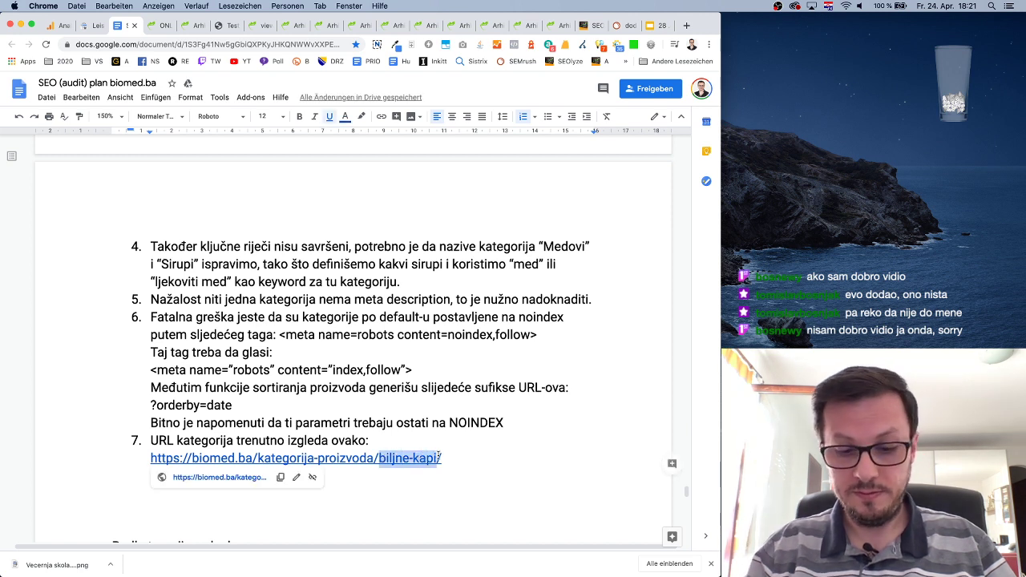
text(ime-ka)
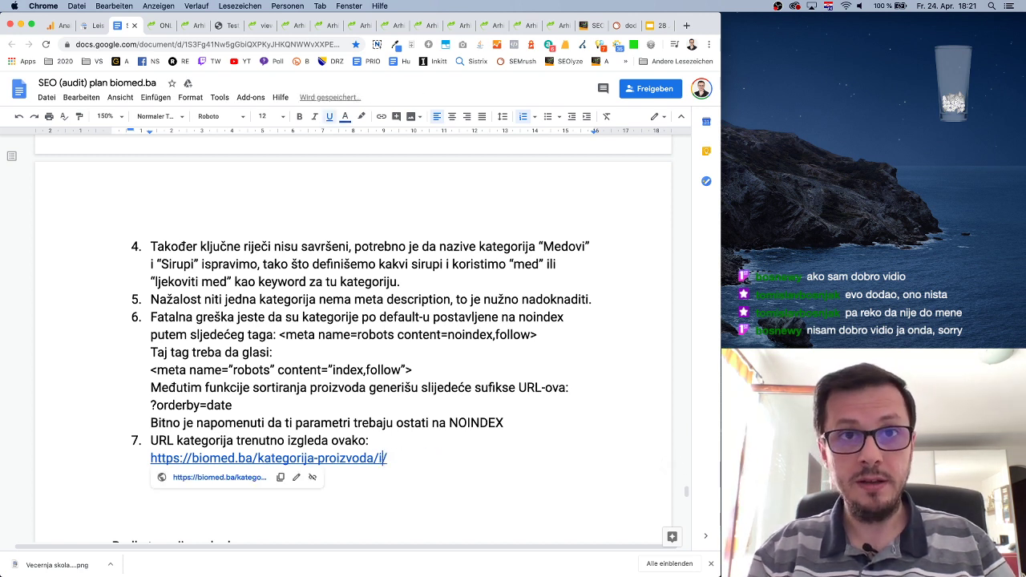
text(tegorije)
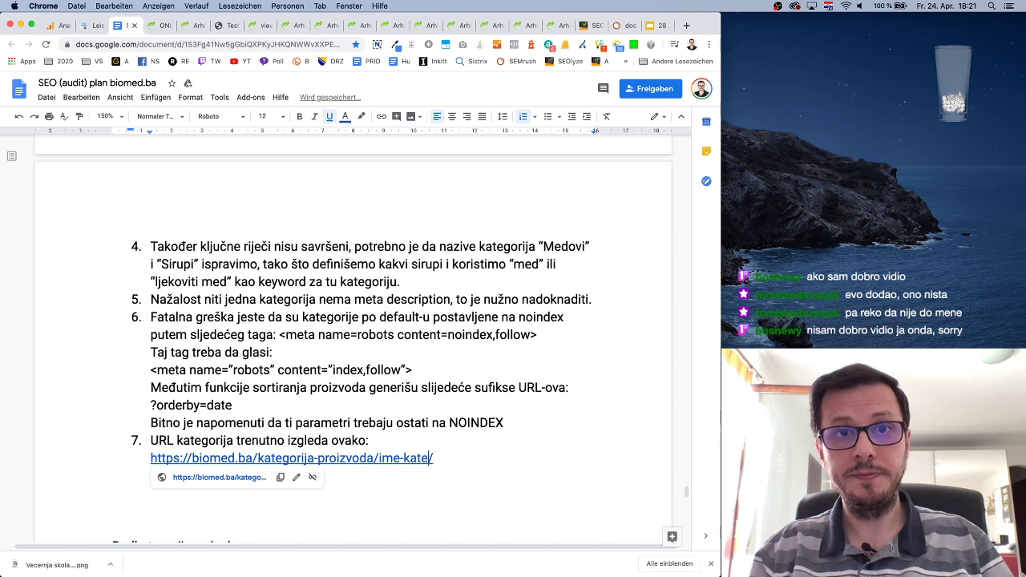
Below the URL in item 7, add the line "I to nije optimalno, bolje rješenje bi bilo:".
key(End)
key(Return)
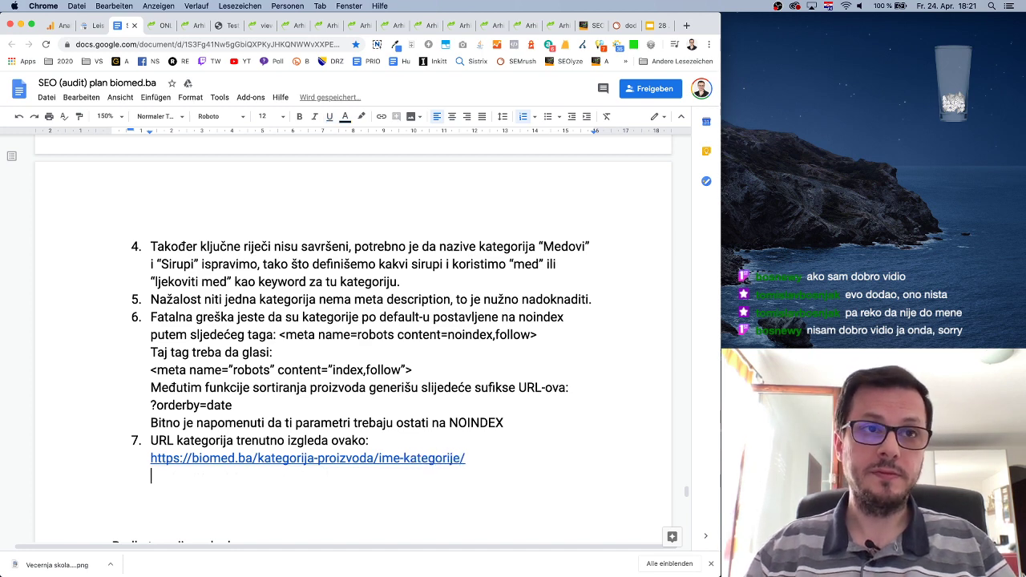
text(I to nije optimalno,)
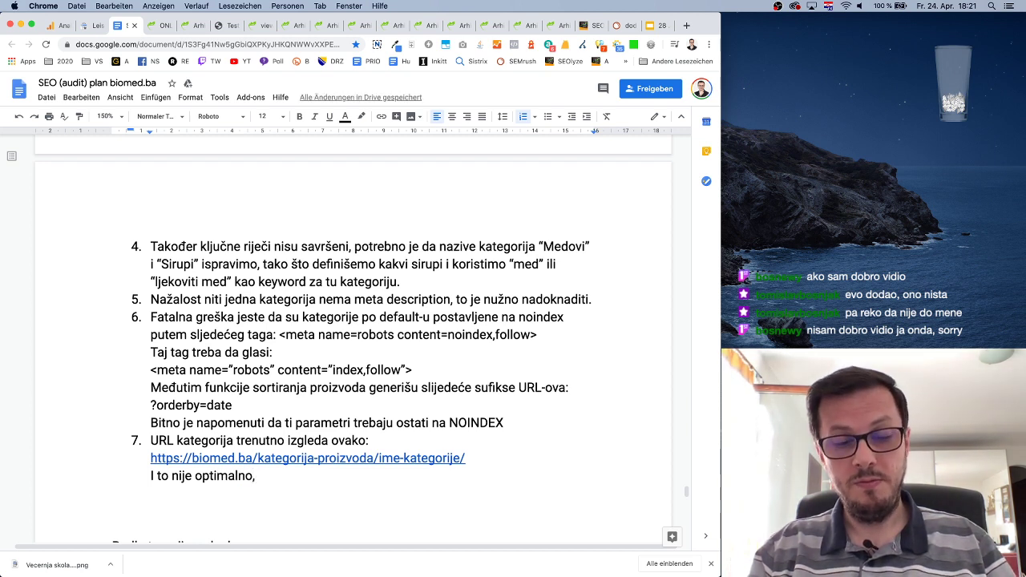
text( bolje rje)
text(senj)
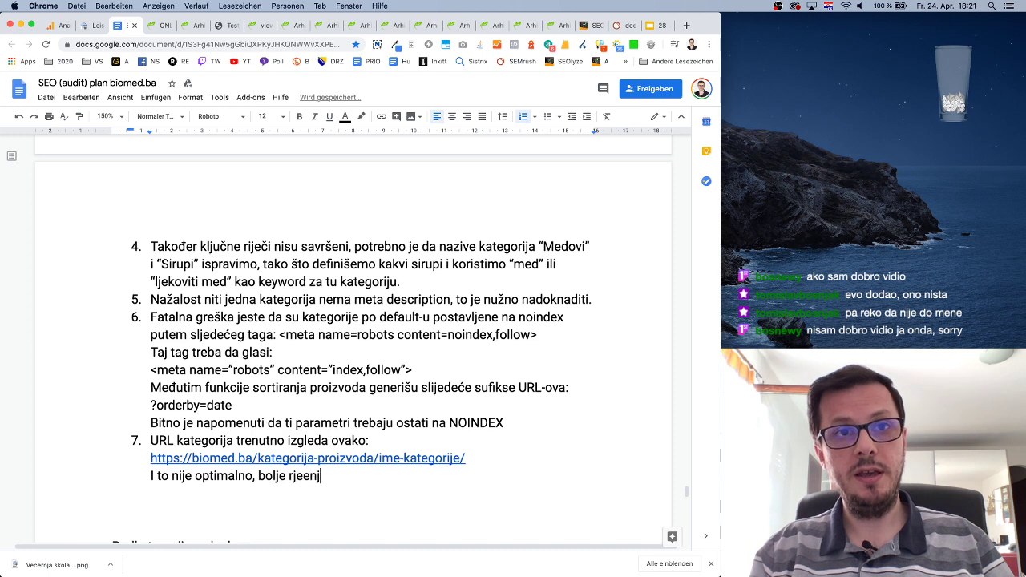
key(BackSpace)
key(BackSpace)
key(BackSpace)
key(BackSpace)
text(šenje bi bilo:)
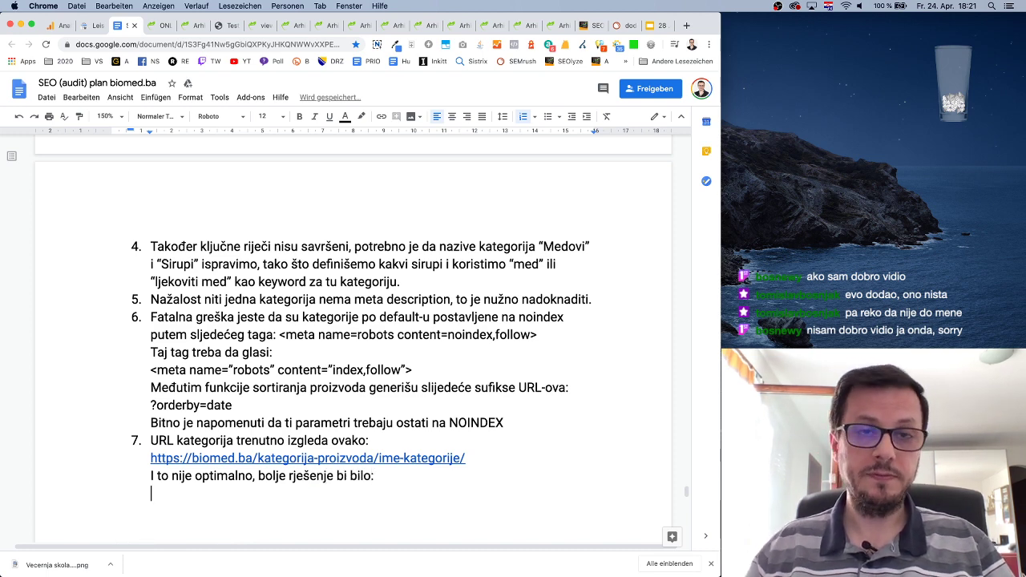
key(super+v)
click(258, 493)
text(c/)
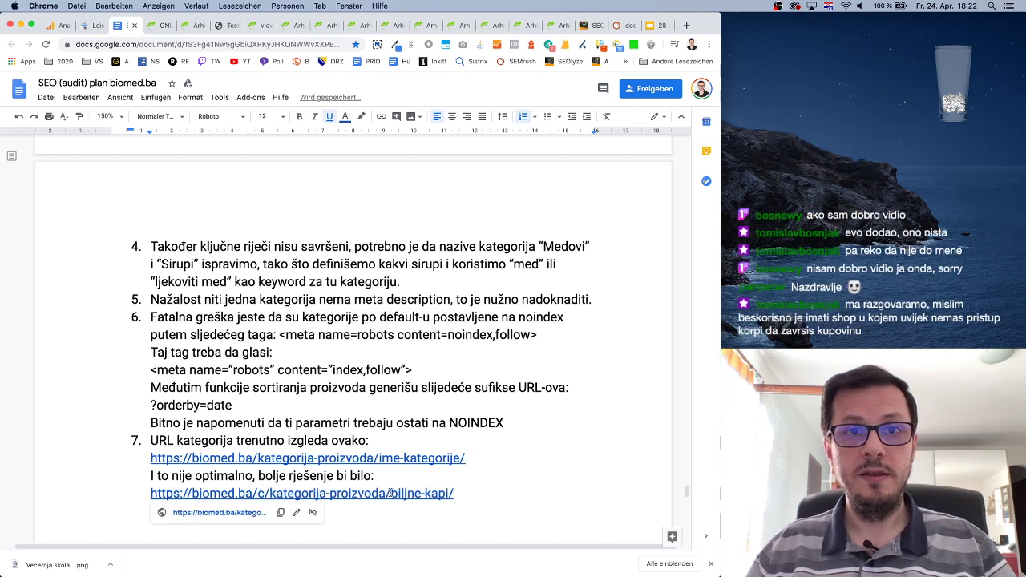
drag(392, 493, 271, 493)
key(BackSpace)
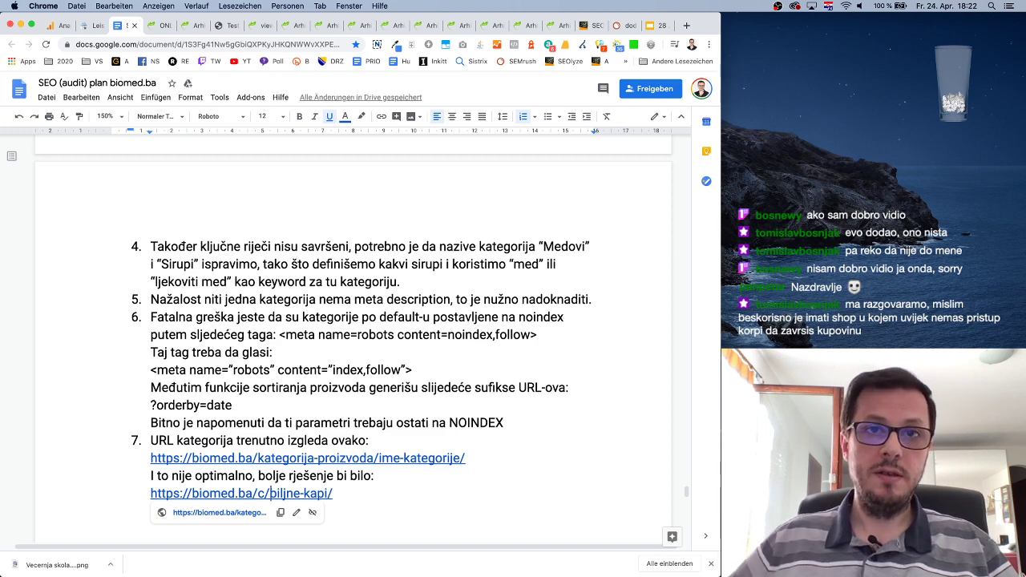
scroll(321, 361, down, 1)
drag(331, 490, 271, 490)
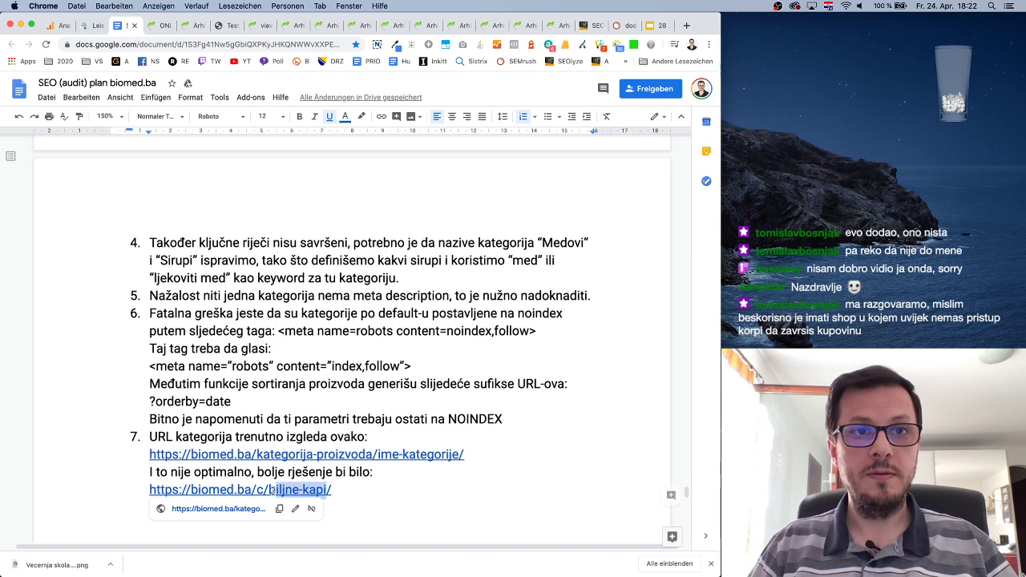
text(ime)
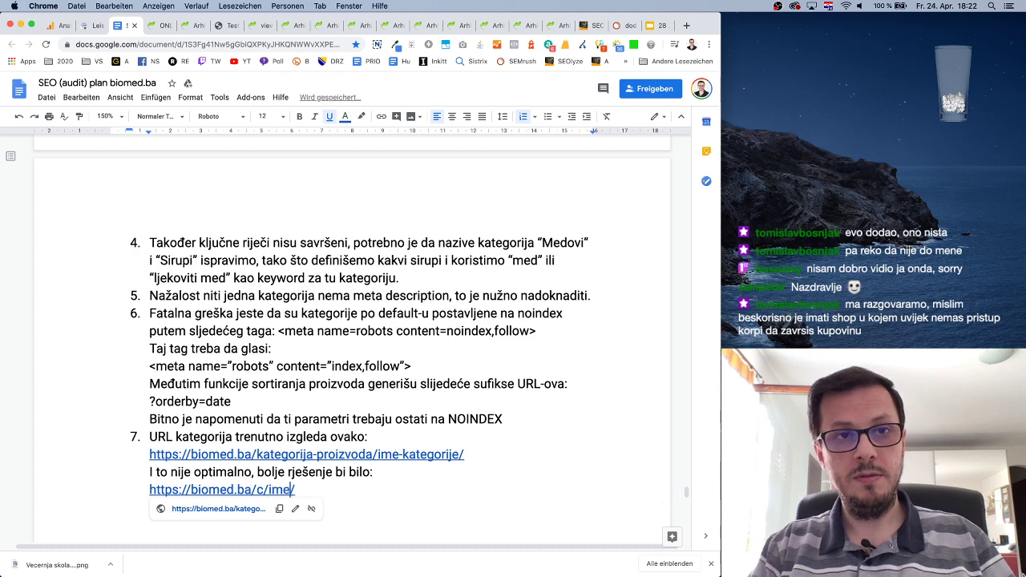
text(-kategorije)
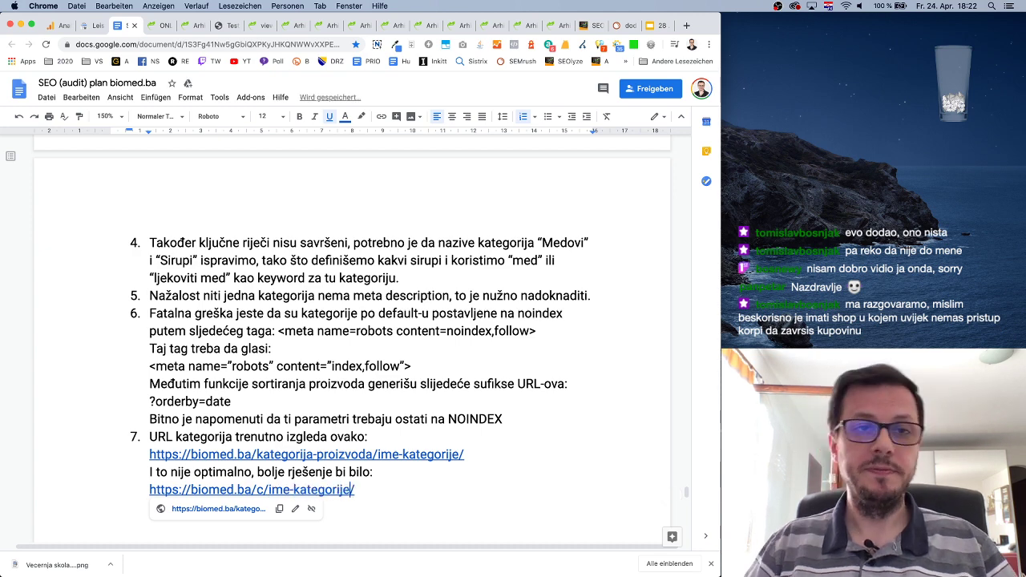
Below the proposed URL, begin an explanatory line with "Pošto je dio URL slug-a "kategorija-proizvoda"".
scroll(368, 437, down, 3)
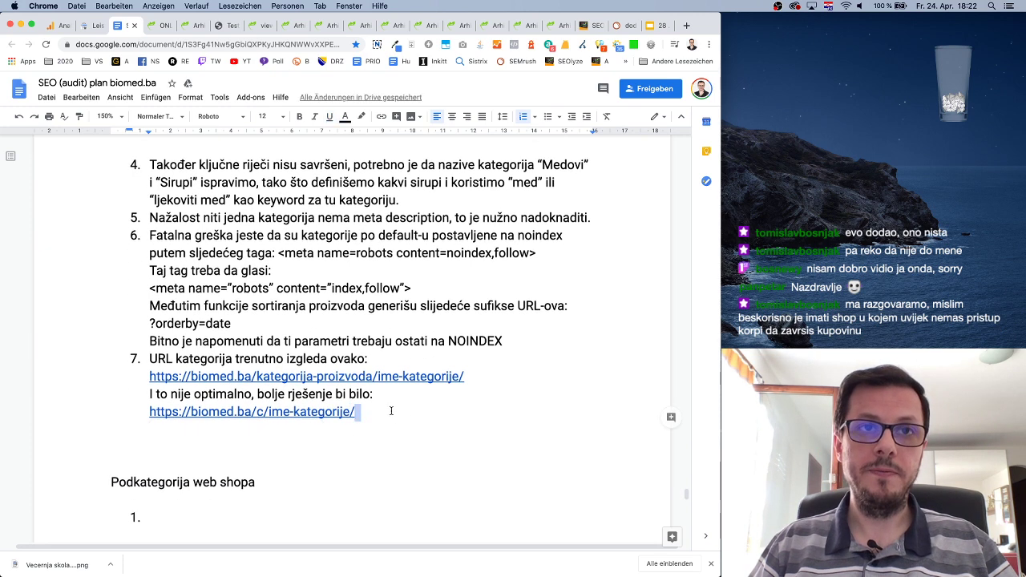
key(Return)
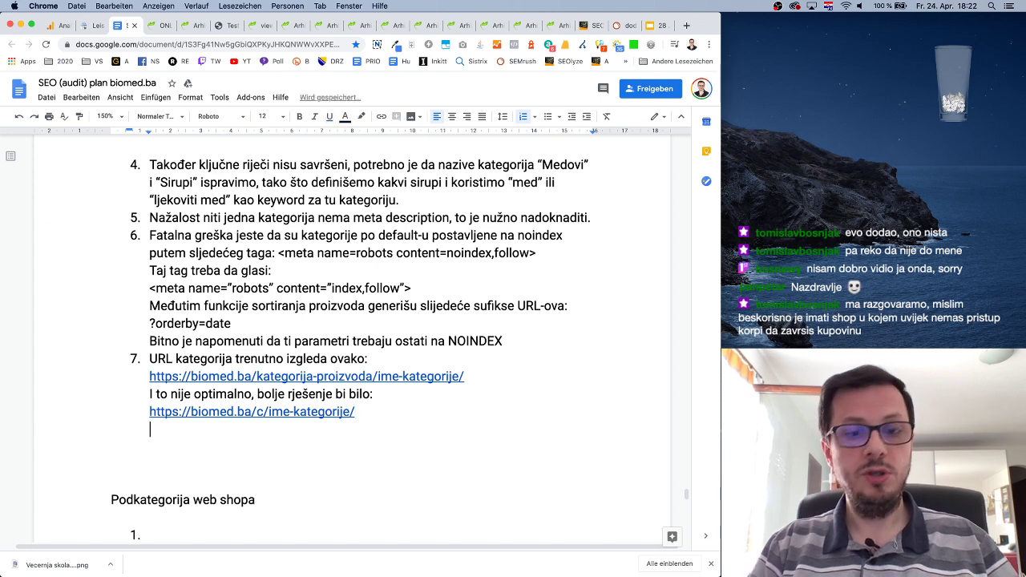
text(Pošto je)
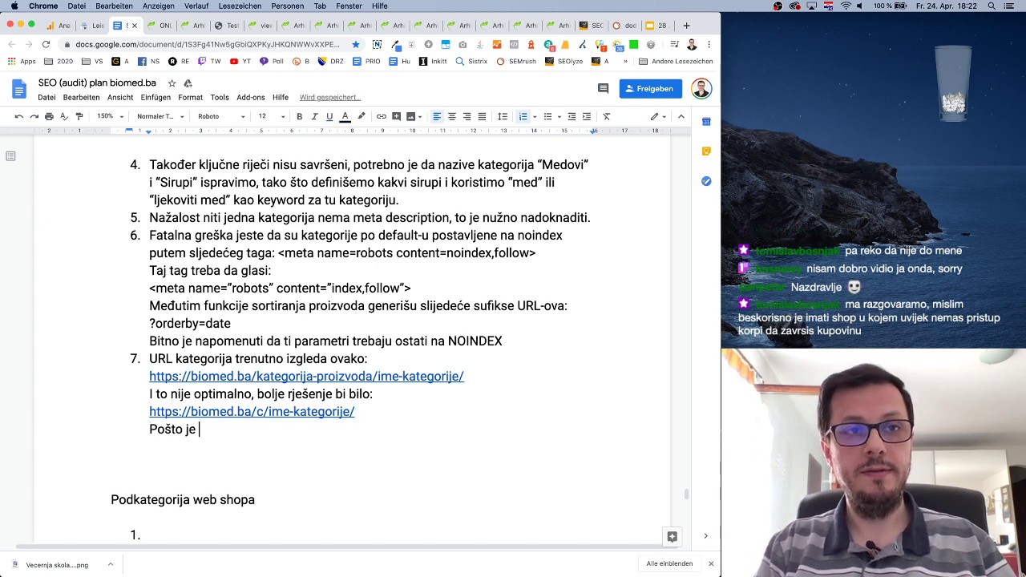
text( d)
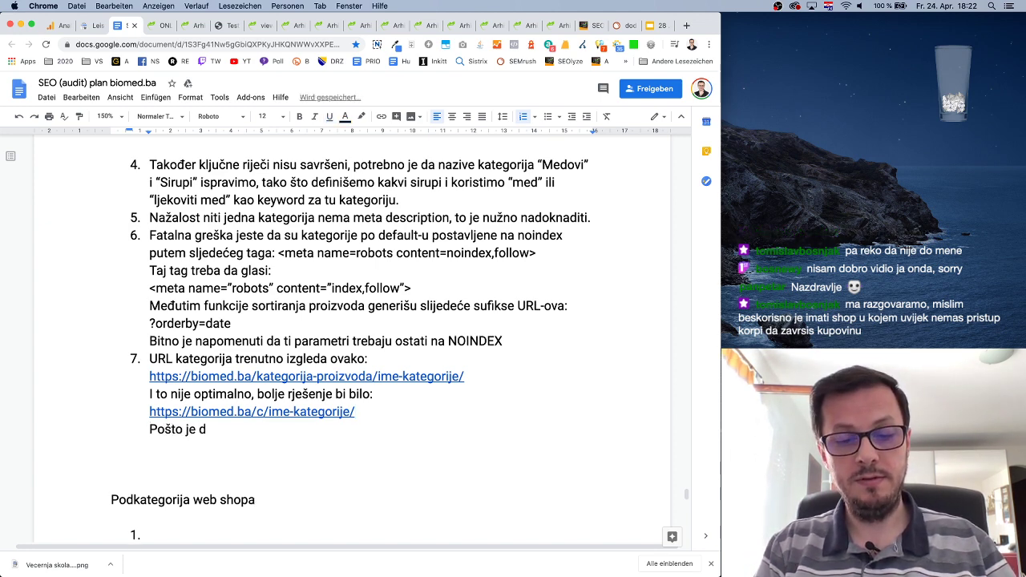
text(io URL slug-)
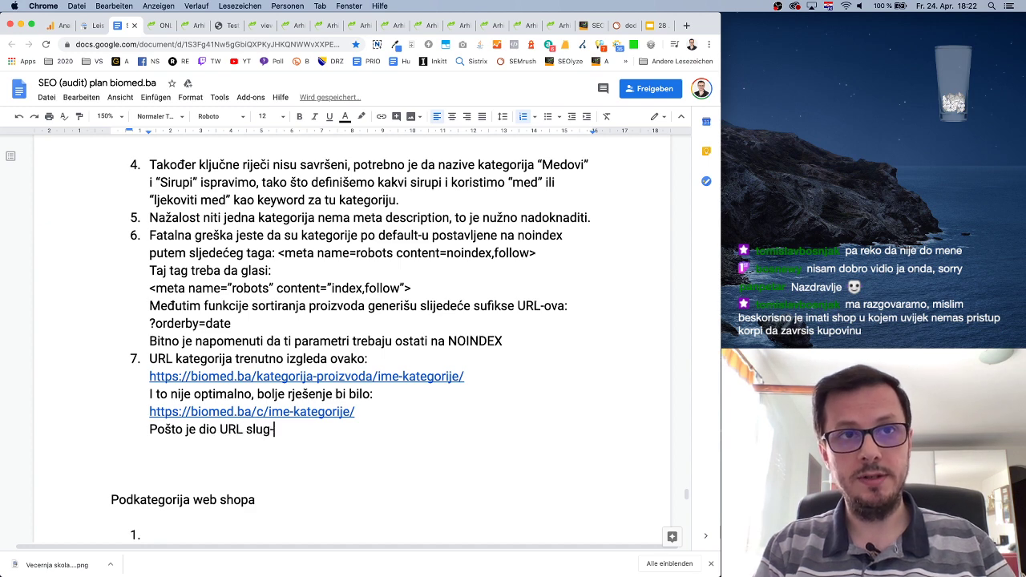
text(a)
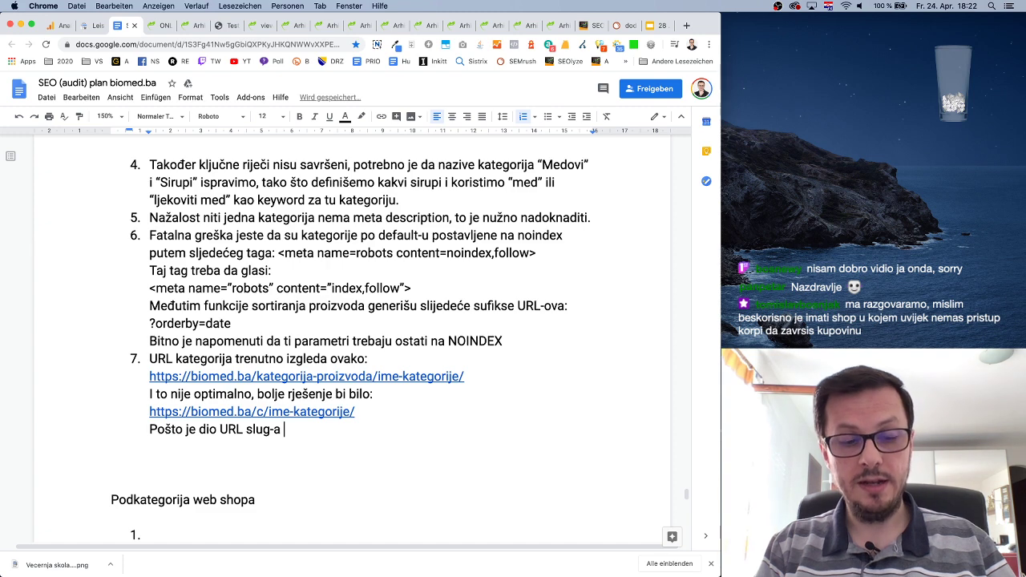
text( "Kate)
key(BackSpace)
key(BackSpace)
key(BackSpace)
key(BackSpace)
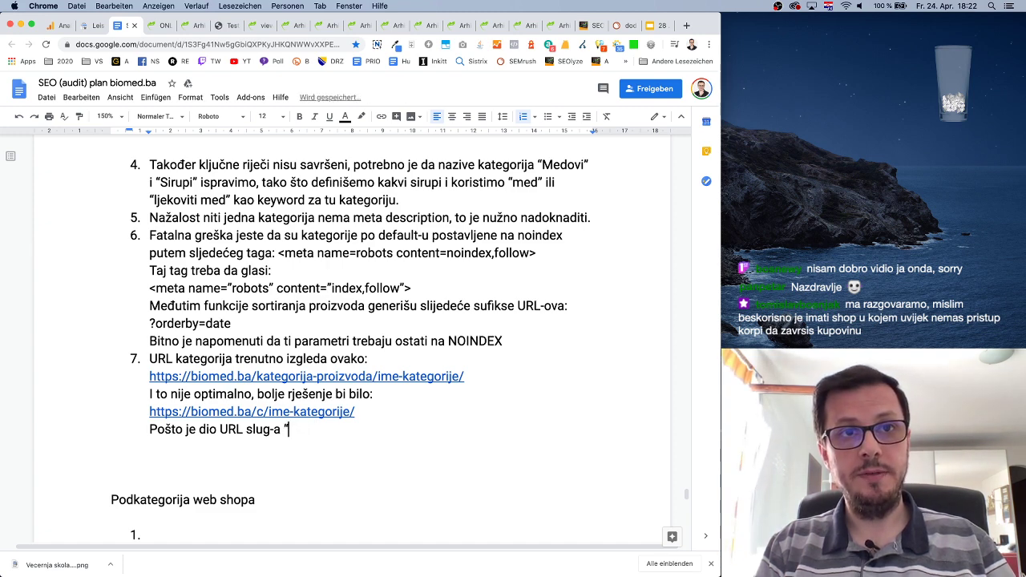
text(kategorije)
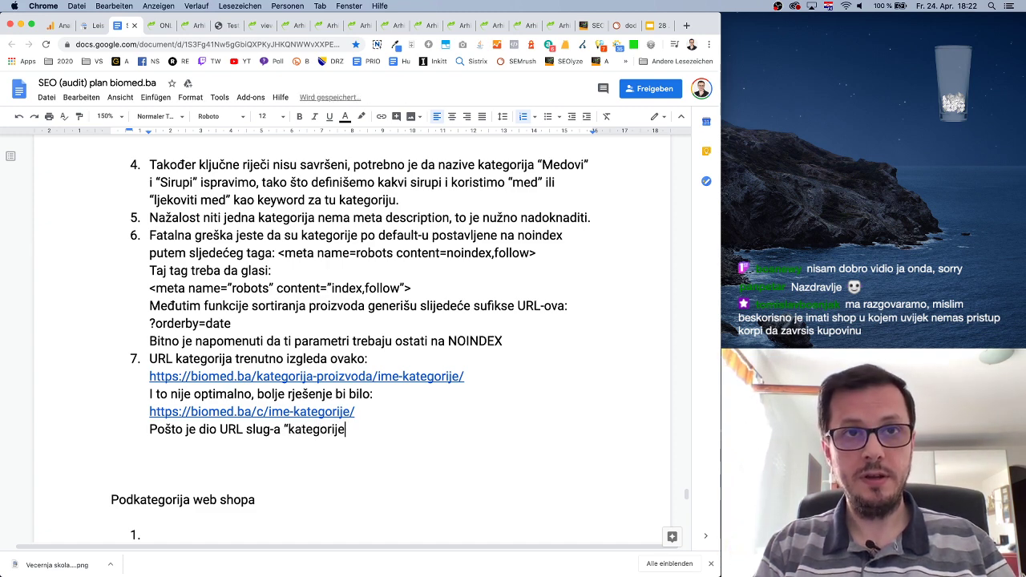
key(BackSpace)
text(a-proizva)
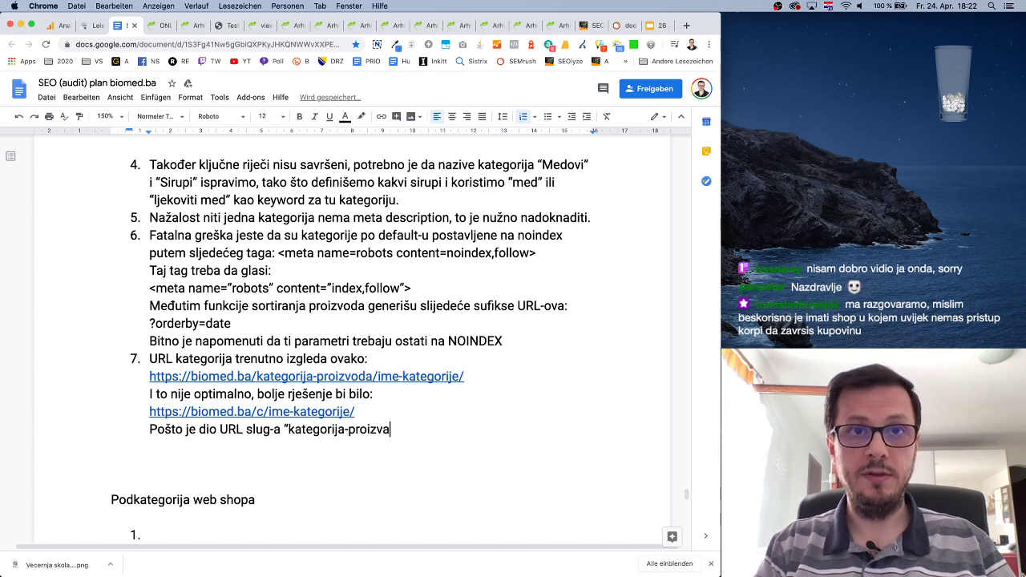
key(BackSpace)
key(BackSpace)
text(voda" k)
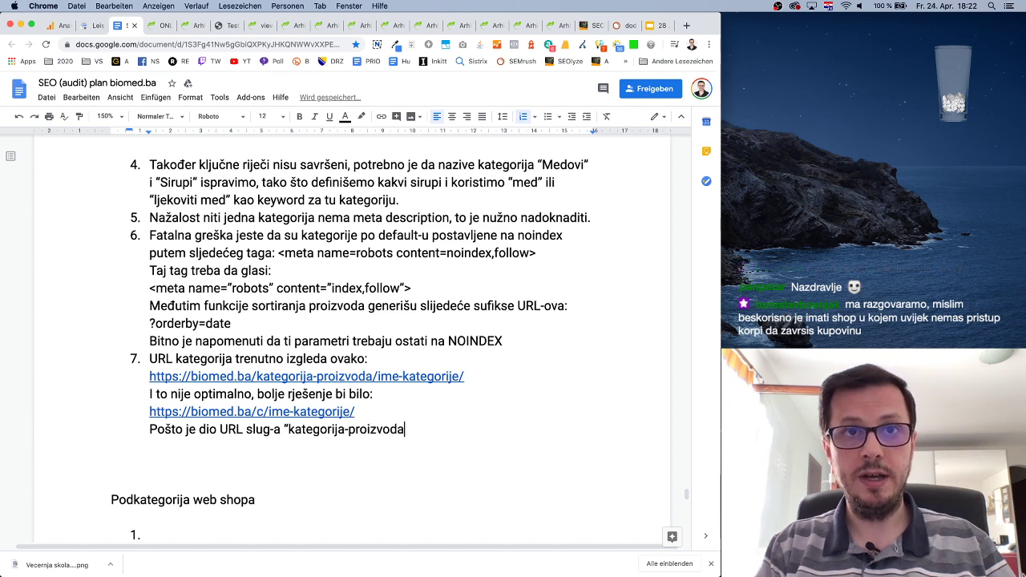
Complete item 7's explanatory line with "konstanta, možemo uraditi URL rewrite na željenu kombinaciju, ali nije nužno.".
text(onstanta, mo)
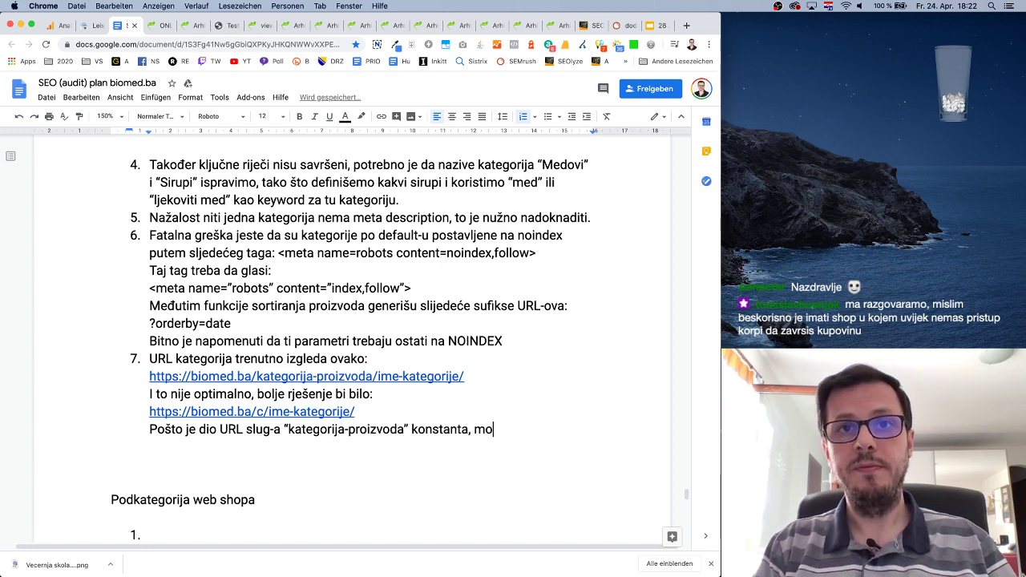
text(žemo uraditi URL)
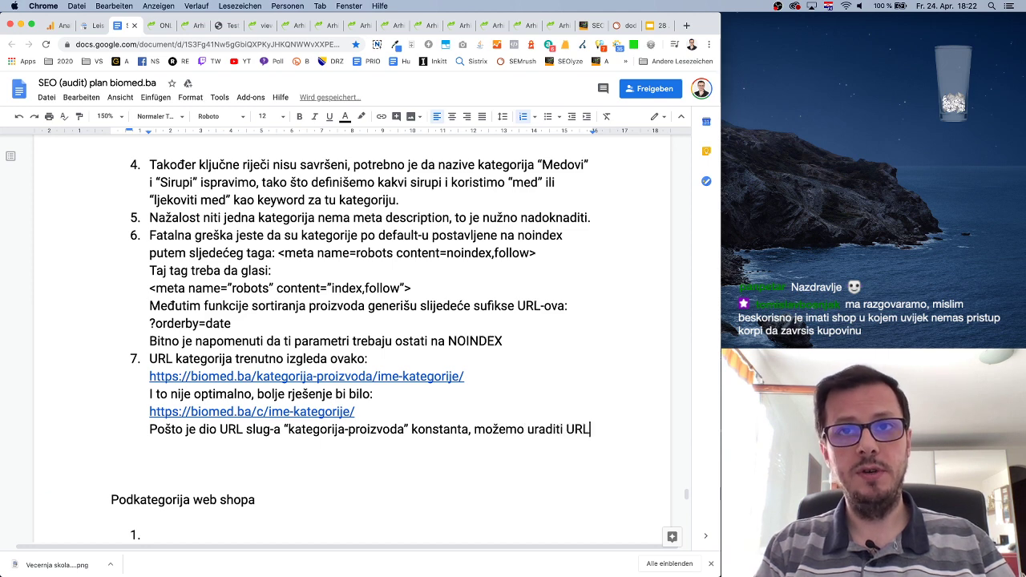
text( reweite )
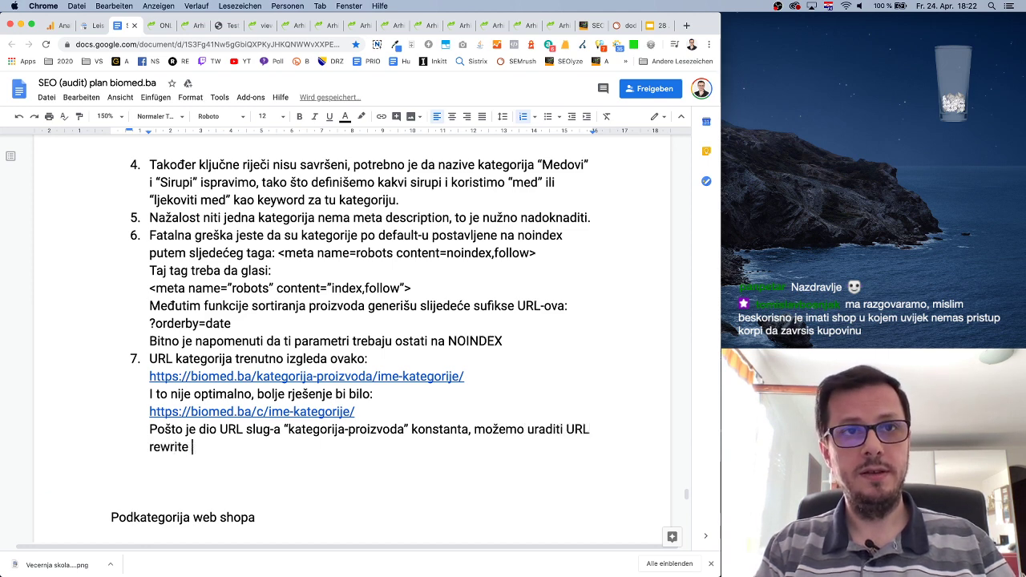
text(na žel)
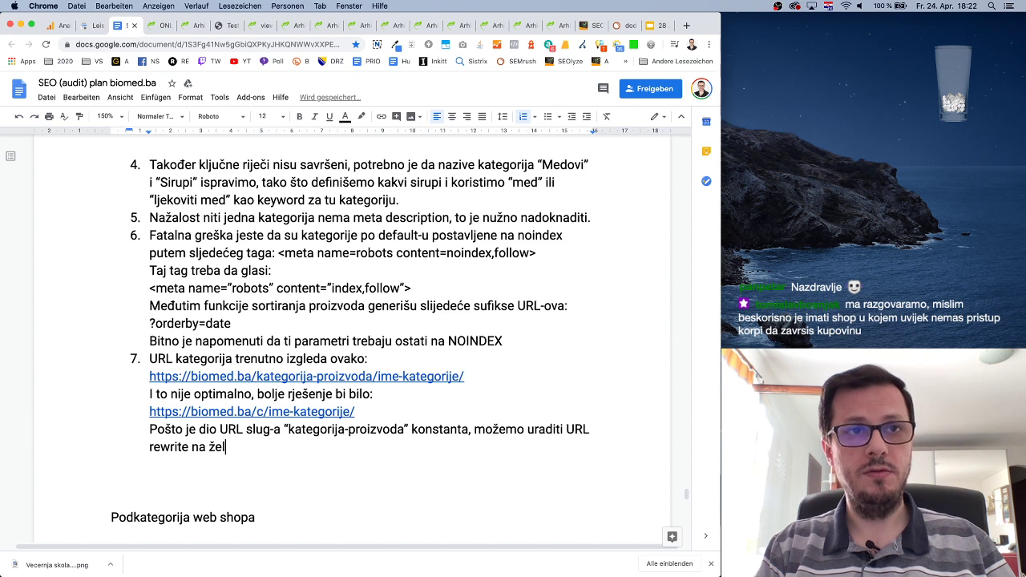
text(jenu kombin)
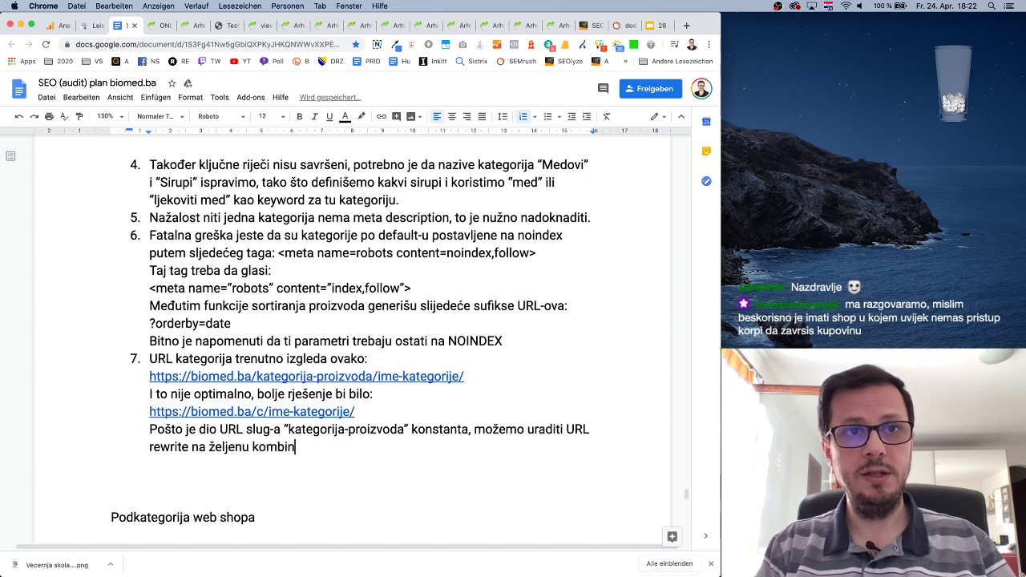
text(aciju, ali nije nućno)
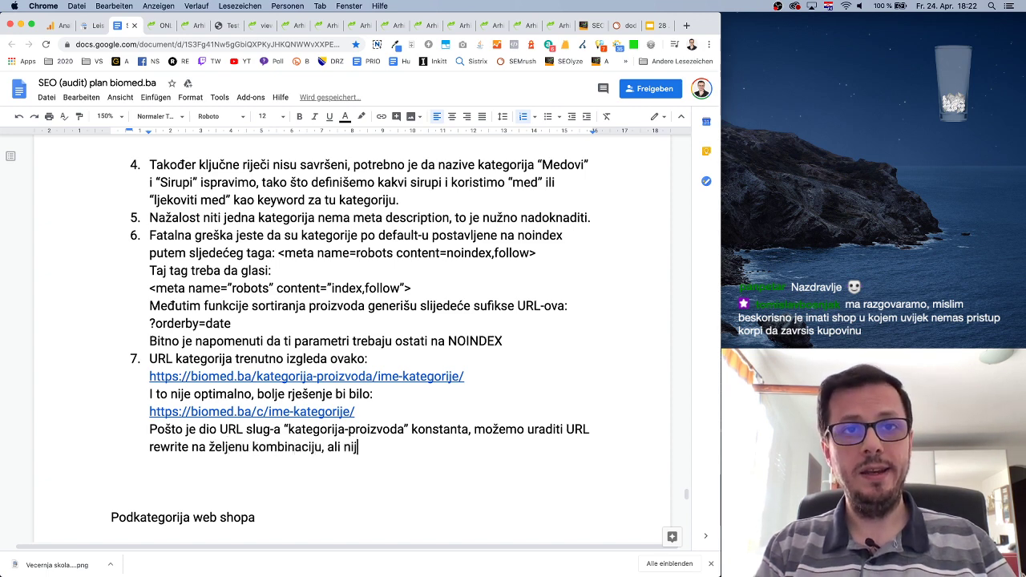
key(BackSpace)
key(BackSpace)
key(BackSpace)
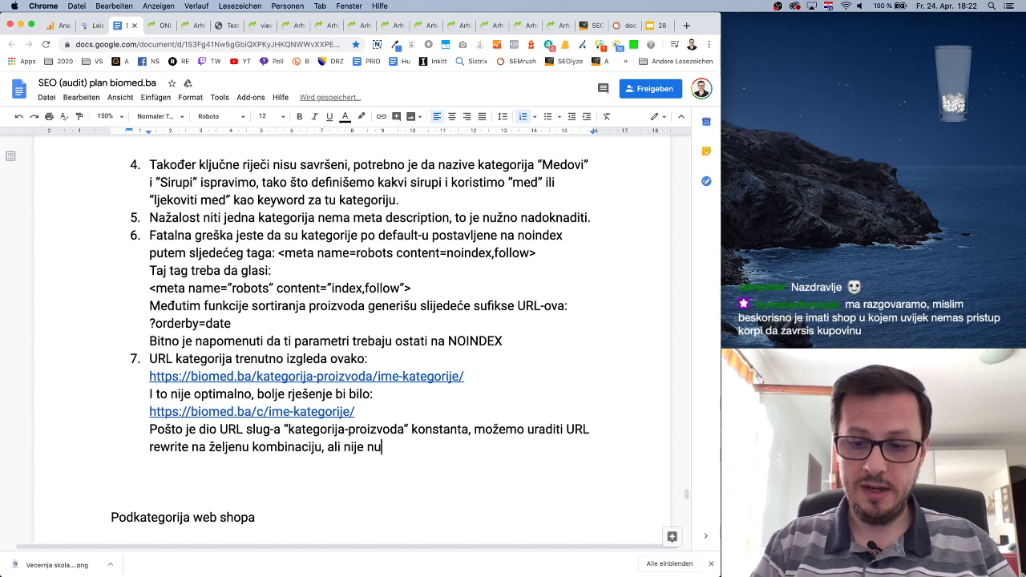
text(žno.)
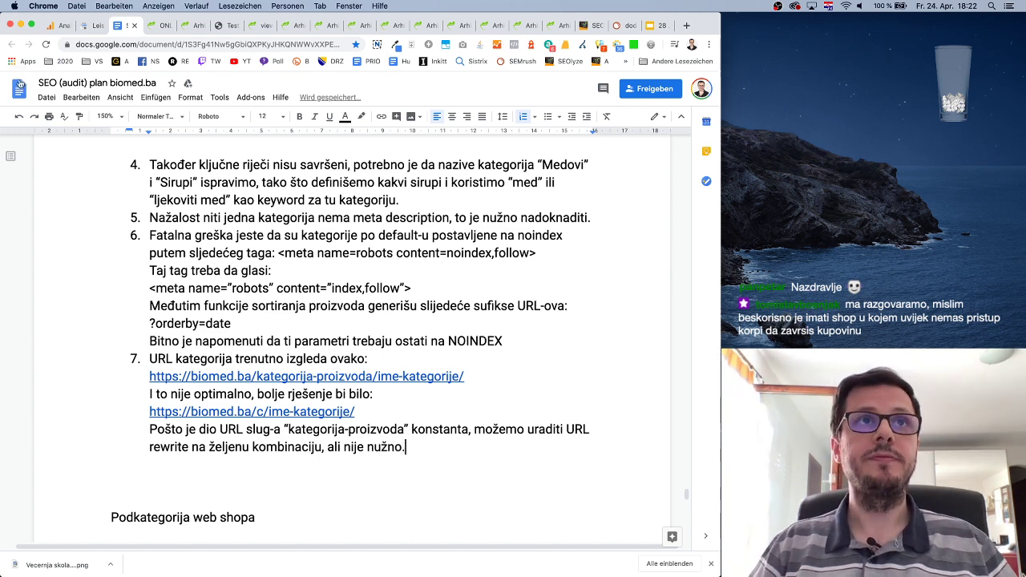
Compare the URL structure of the open Biljne kapi, Čajevi and Dodaci prehrani category pages on biomed.ba.
click(199, 27)
click(214, 45)
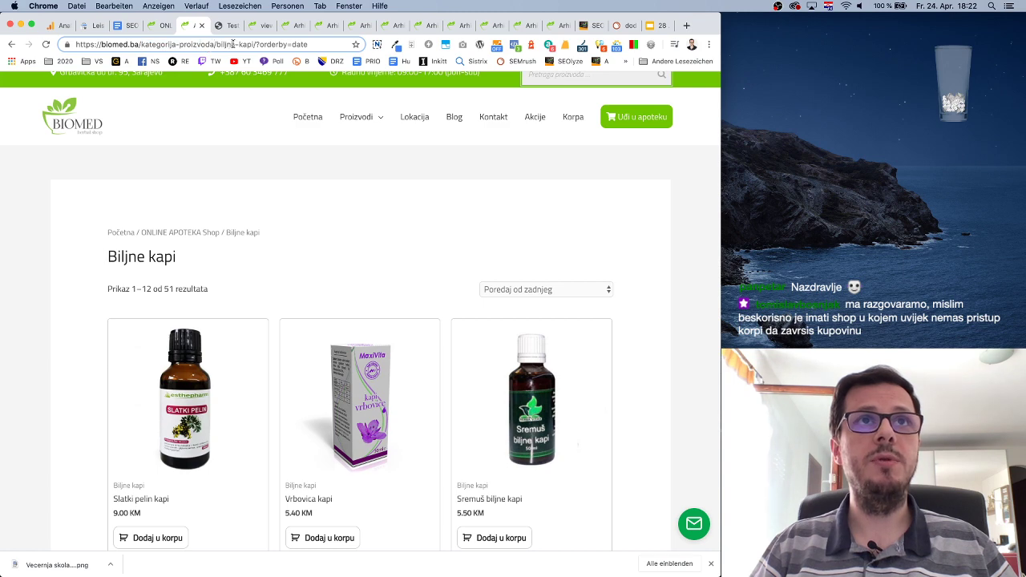
click(286, 26)
click(160, 46)
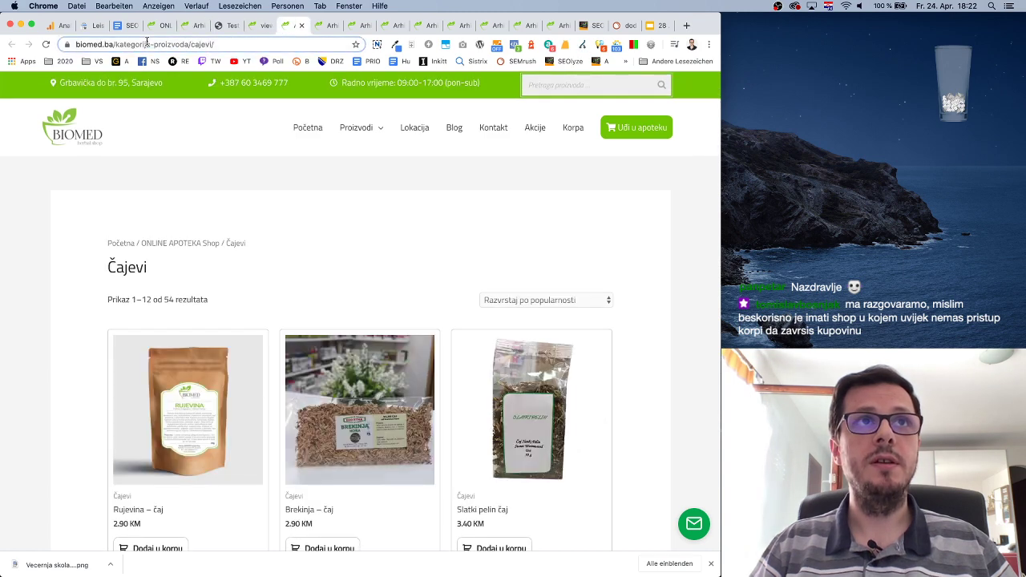
click(206, 45)
click(321, 26)
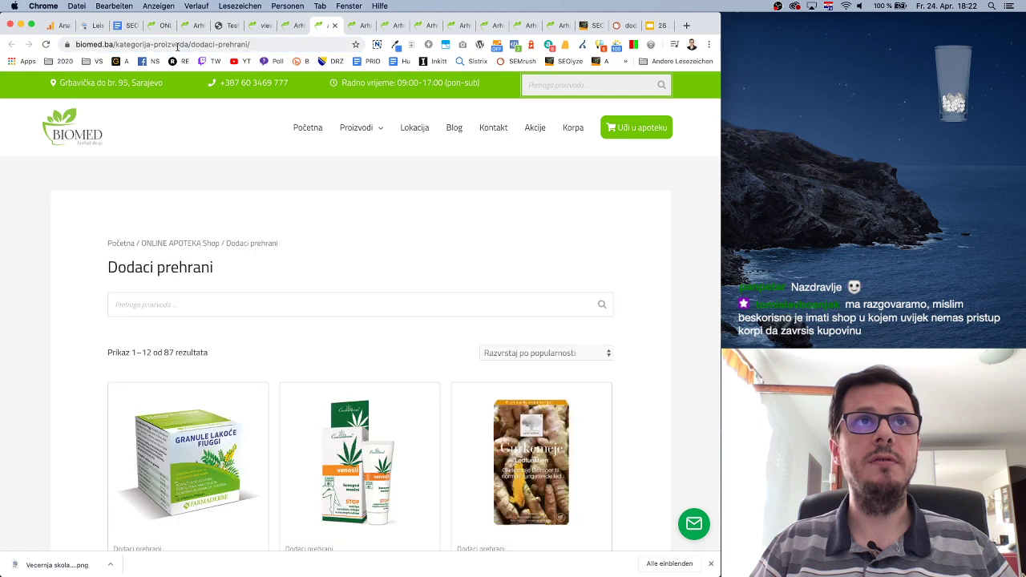
click(200, 45)
click(273, 45)
click(273, 141)
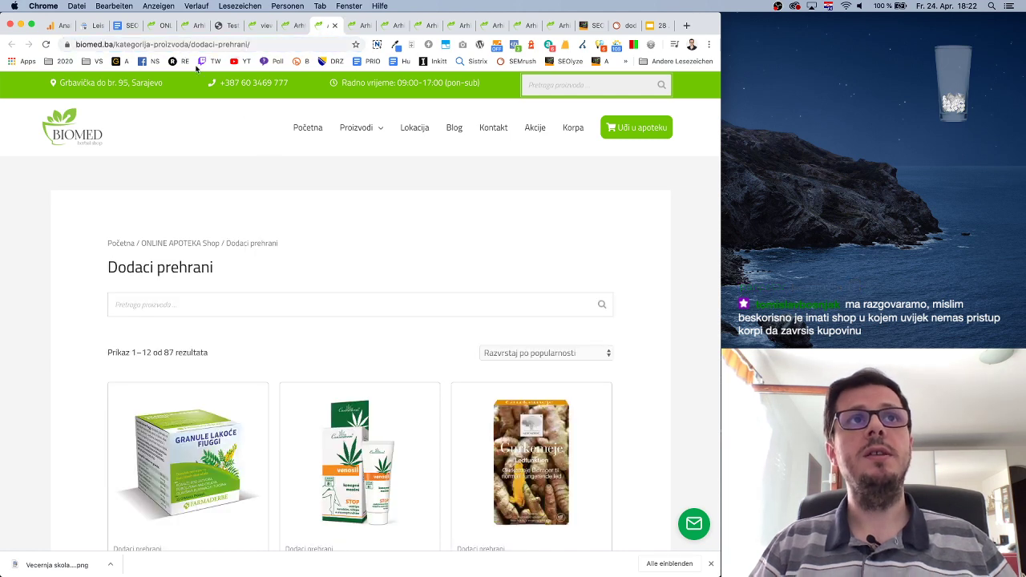
Try replacing "kategorija-proizvoda" with "c" in the Dodaci prehrani page's address, and undo the replacement.
drag(118, 46, 188, 42)
text(c)
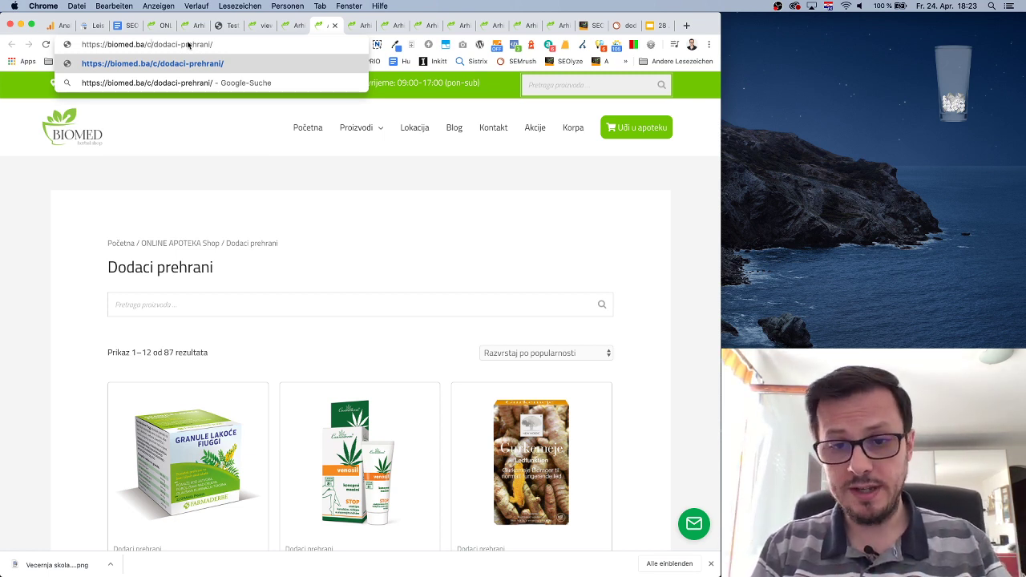
key(super+z)
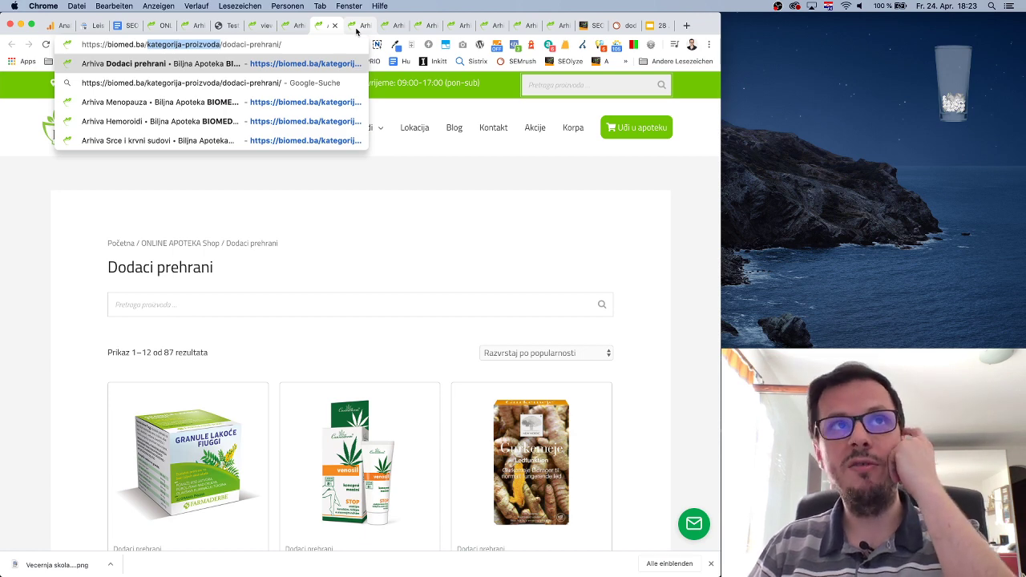
Open the Hemoroidi subcategory from the shop page, examine its full URL, and return to the SEO (audit) plan document.
click(158, 25)
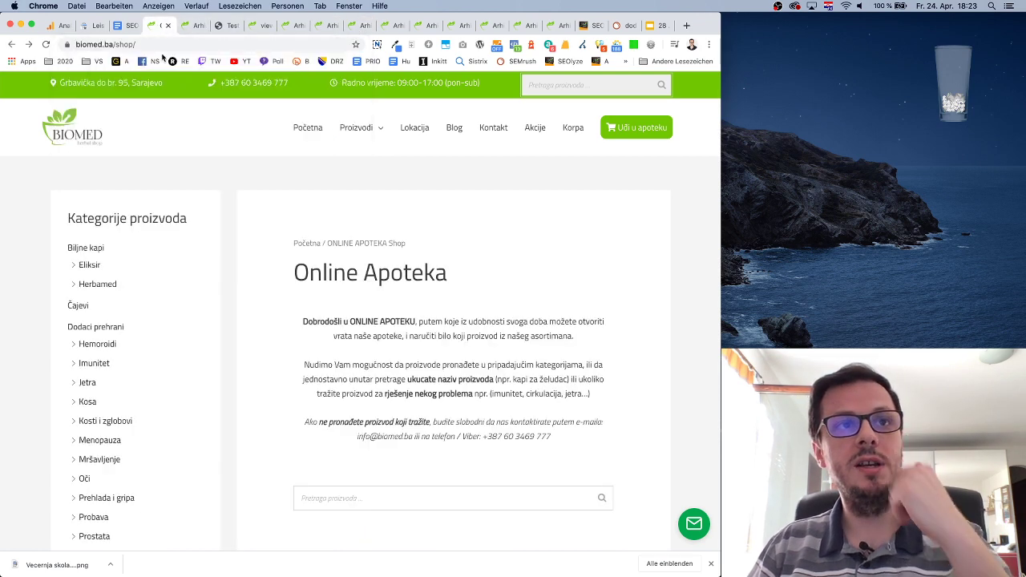
click(106, 345)
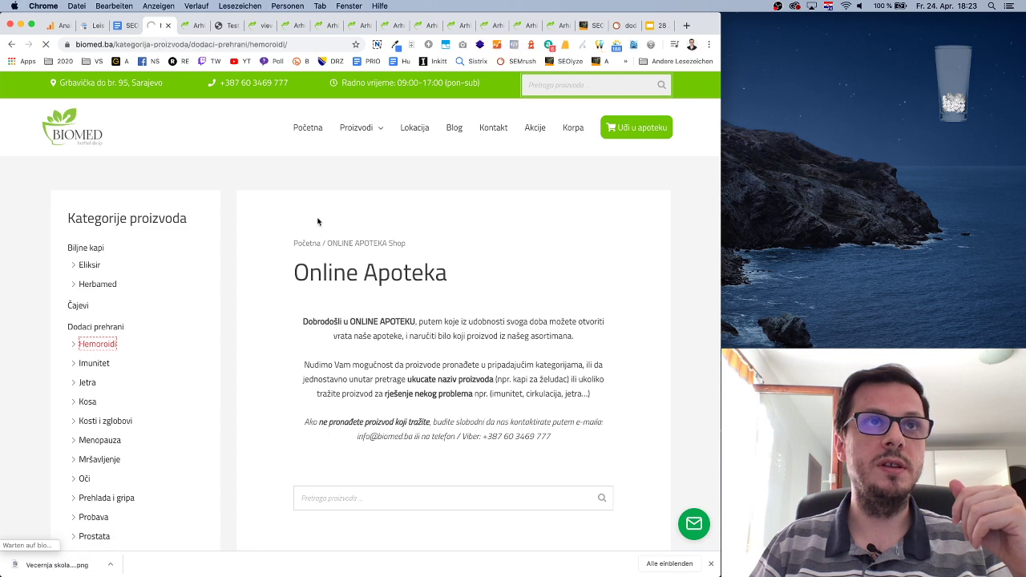
click(205, 44)
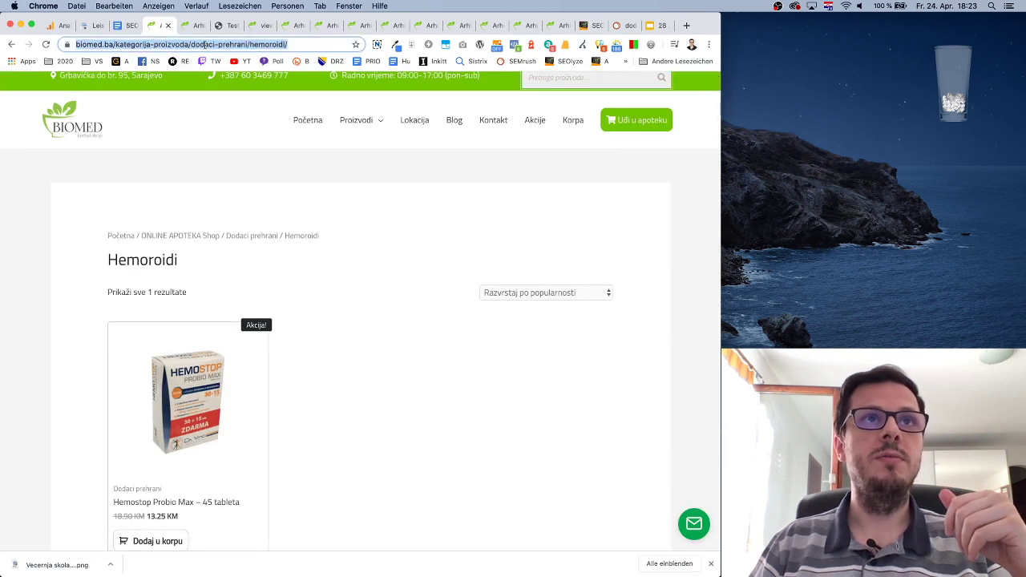
click(206, 44)
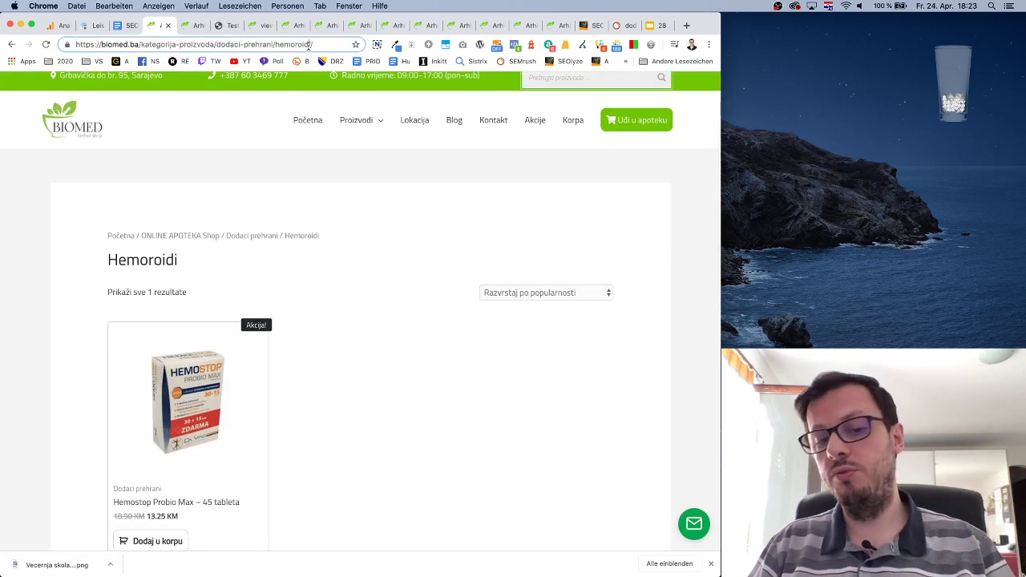
click(128, 26)
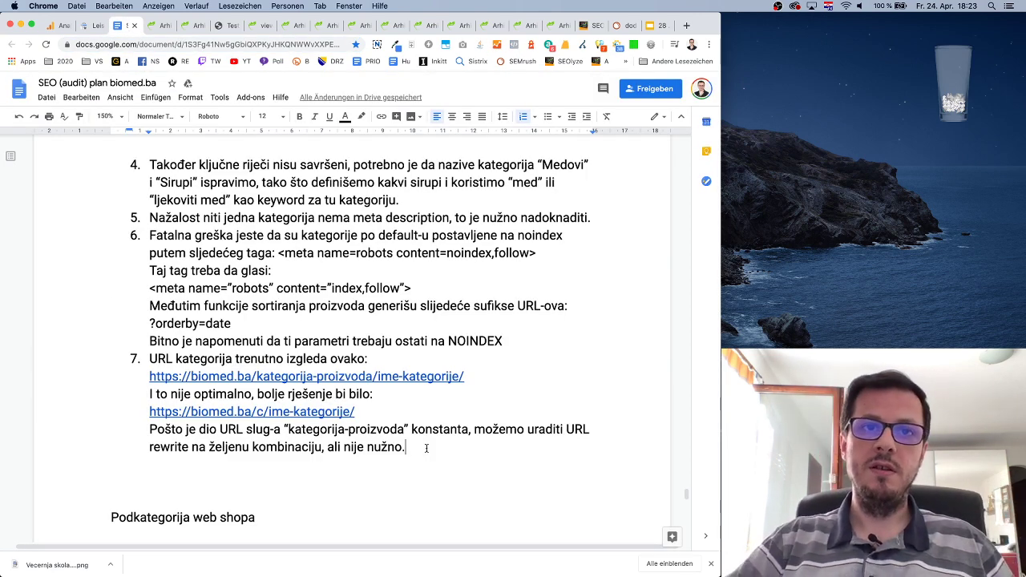
Add the sentence "Zbog teh. Kompleksnosti ne vidimo razlog da se sada implementira." at the end of point 7.
text(Zbog teh.)
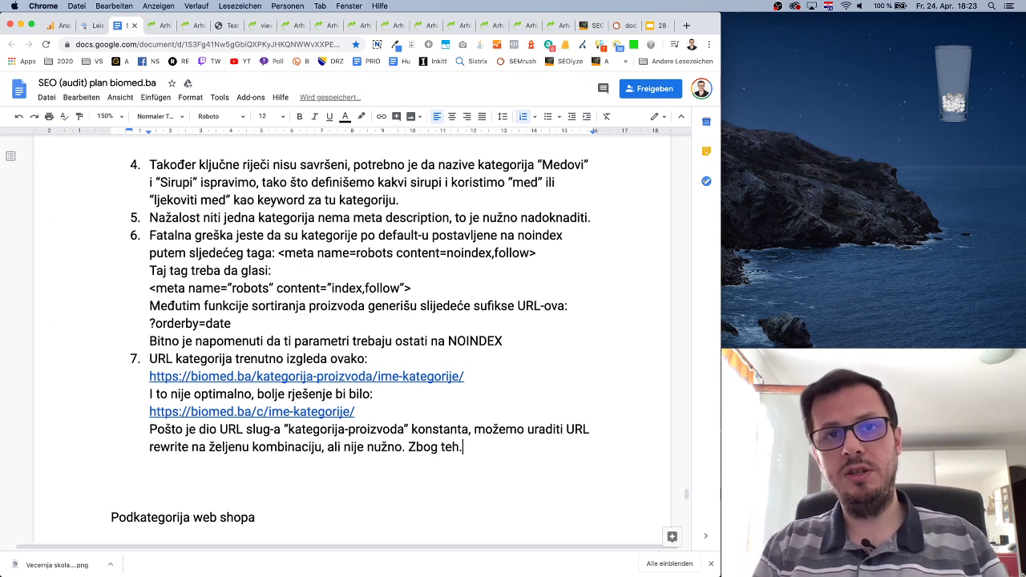
text( kompleksno)
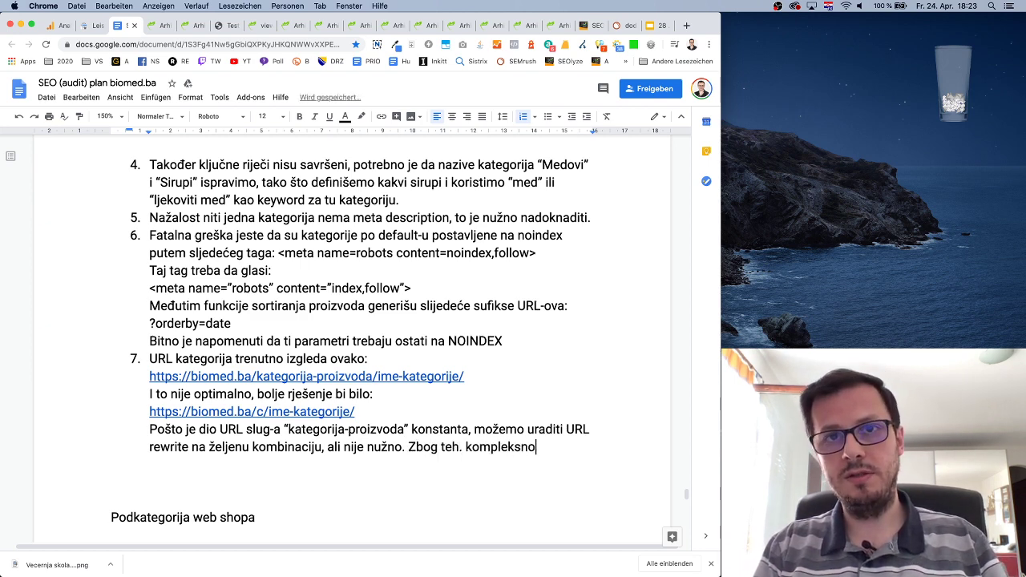
text(sti ne vidimo r)
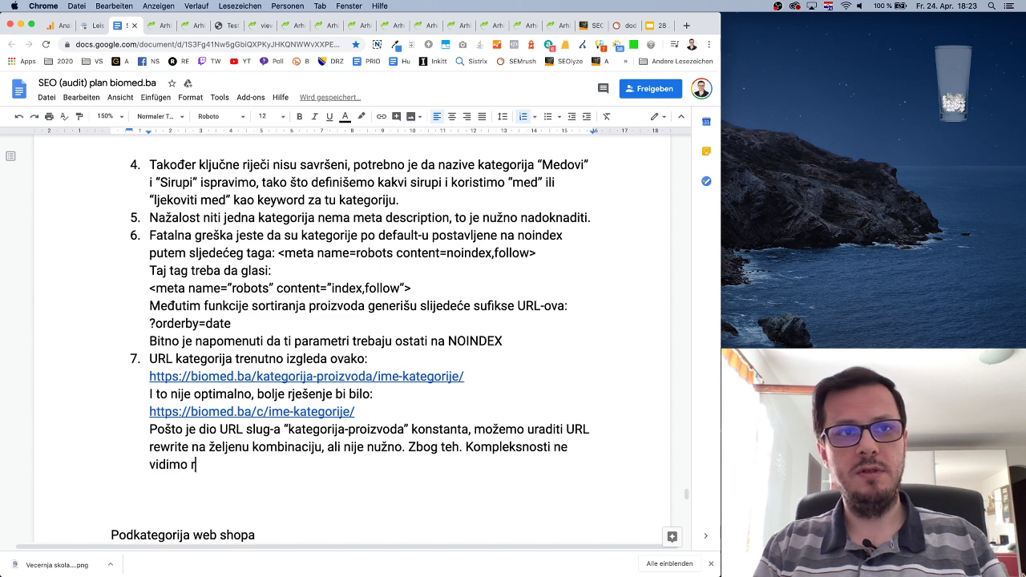
text(azlog da se a)
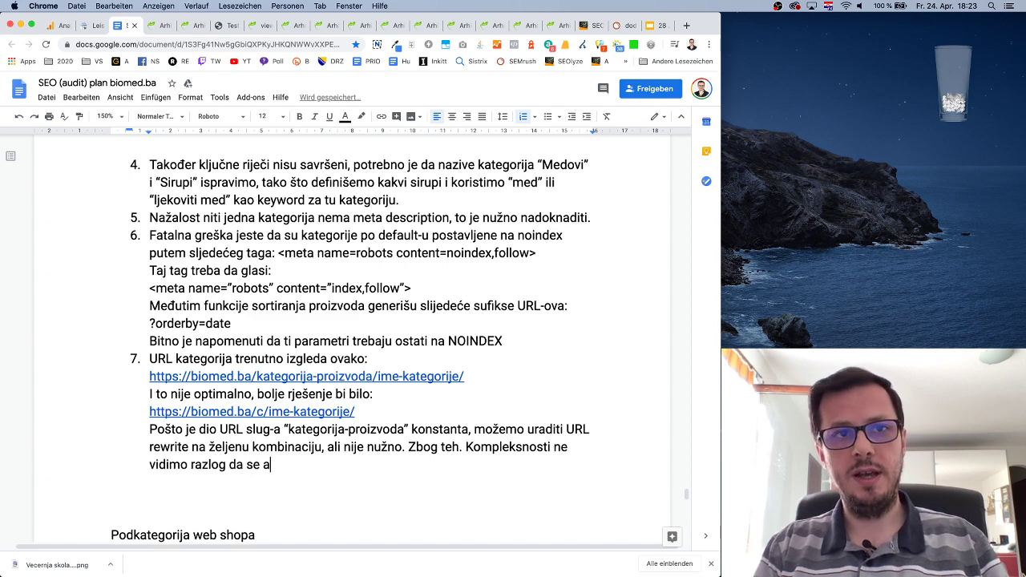
key(BackSpace)
text(sada)
text( implemen)
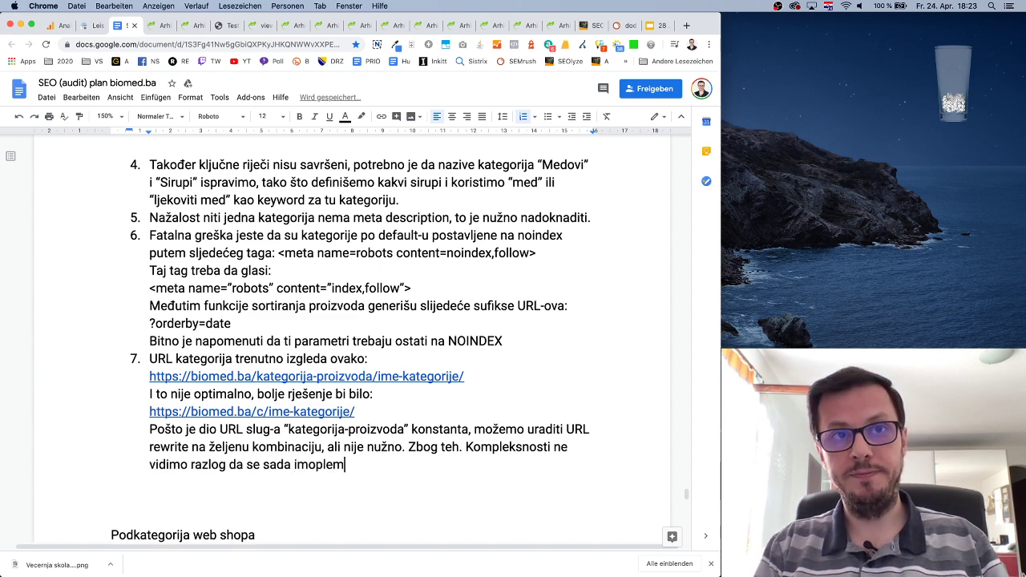
key(BackSpace)
key(BackSpace)
key(BackSpace)
key(BackSpace)
key(BackSpace)
key(BackSpace)
text(plemen)
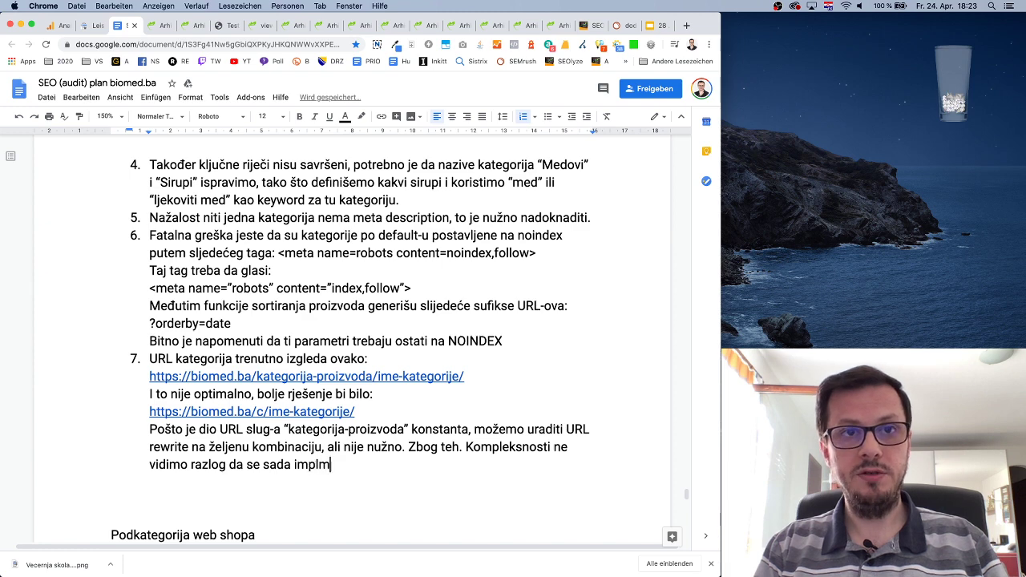
key(BackSpace)
key(BackSpace)
key(BackSpace)
key(BackSpace)
key(BackSpace)
text(lementira.)
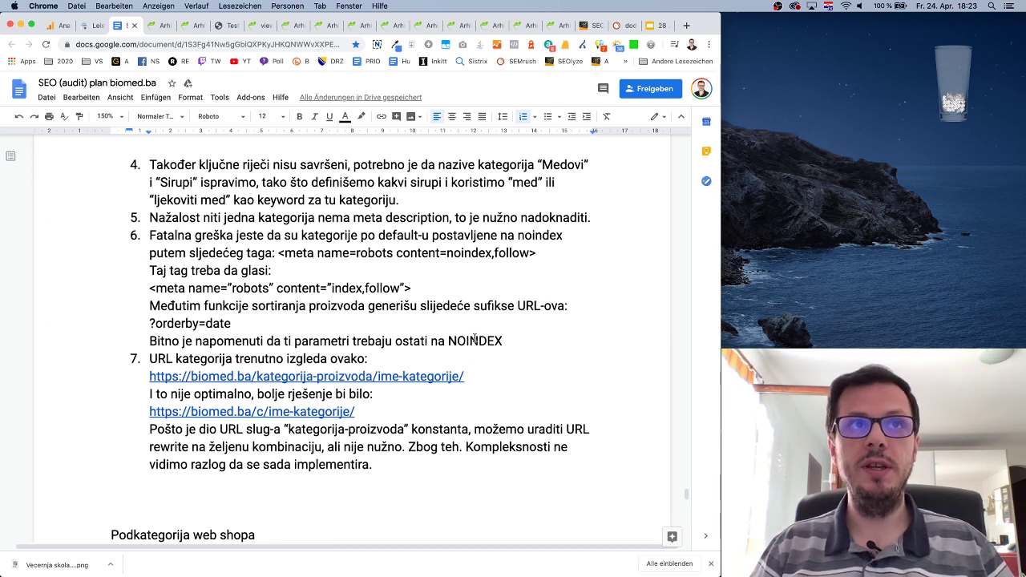
Open page 2 of the date-sorted Biljne kapi category in the biomed.ba shop.
scroll(475, 339, up, 3)
scroll(475, 337, up, 5)
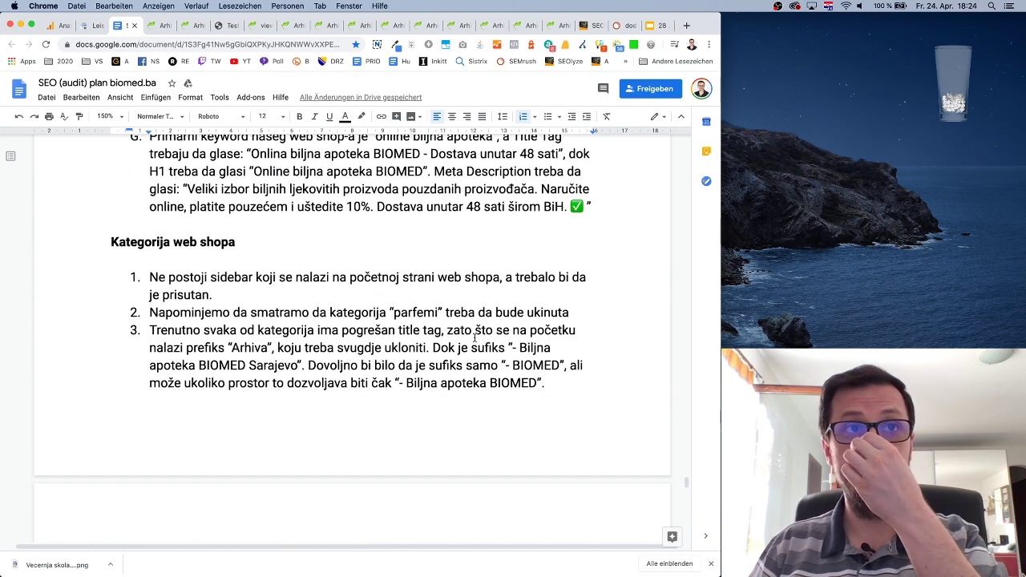
scroll(463, 325, down, 10)
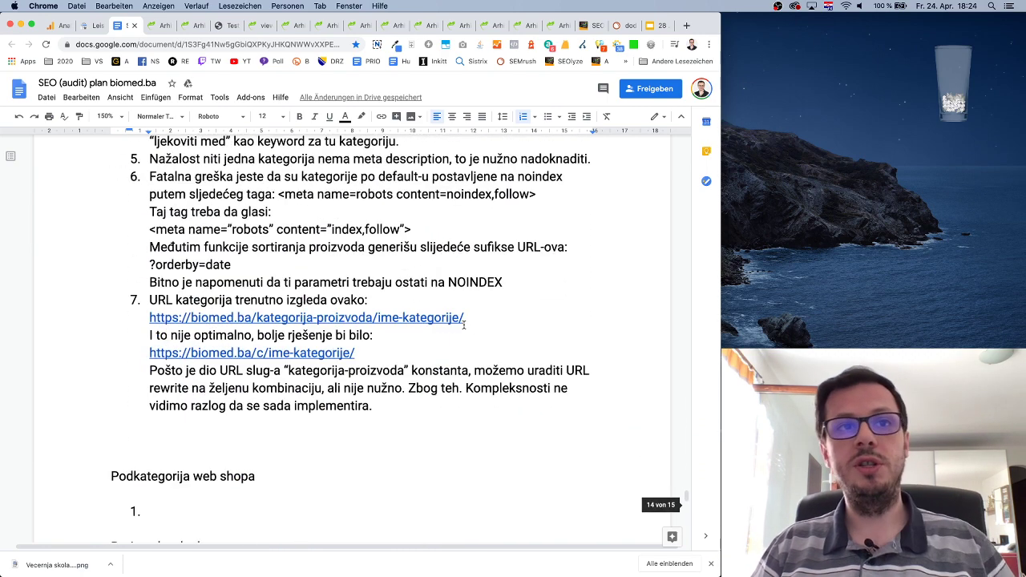
click(158, 25)
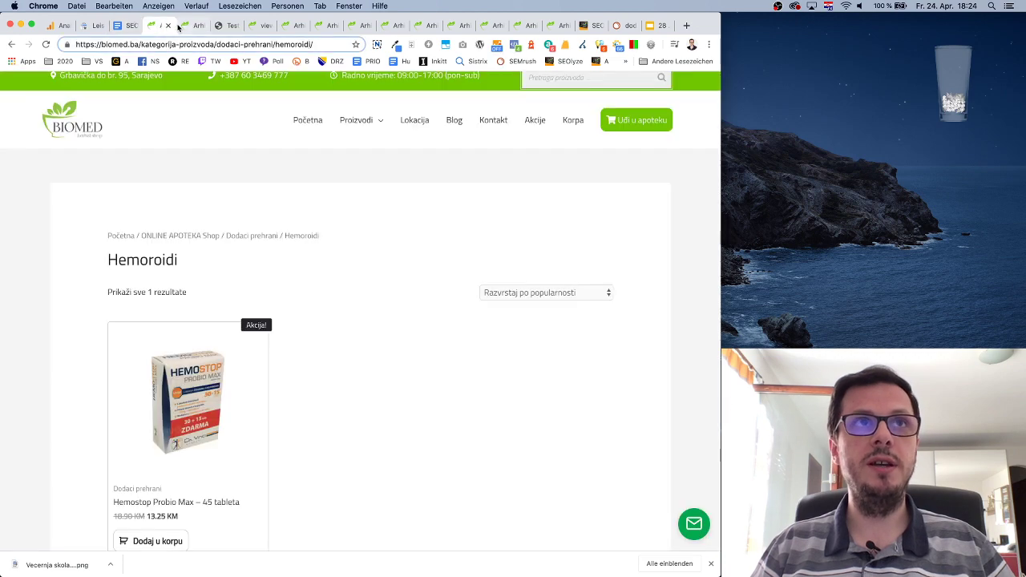
click(186, 26)
scroll(318, 244, down, 6)
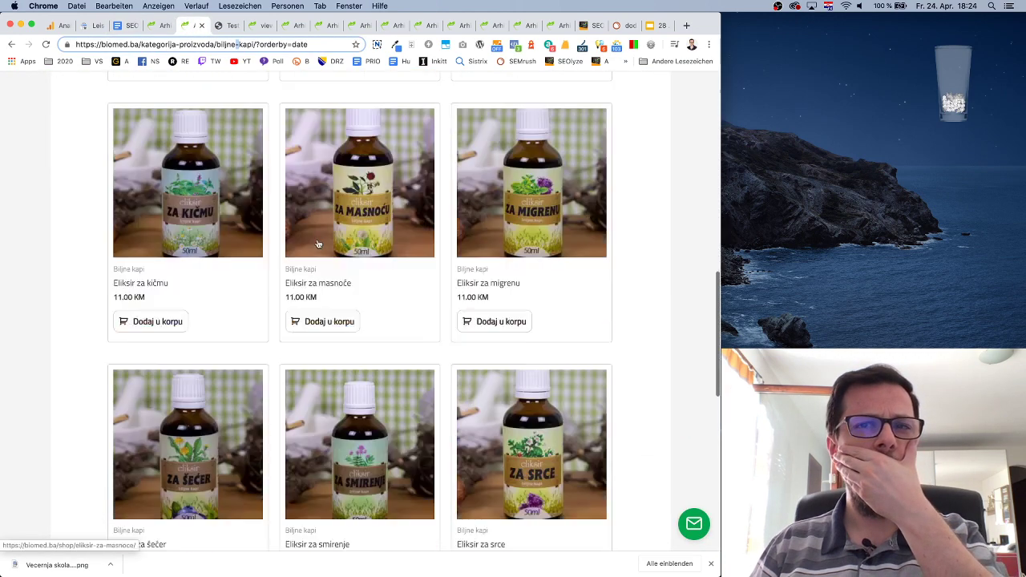
scroll(318, 244, down, 6)
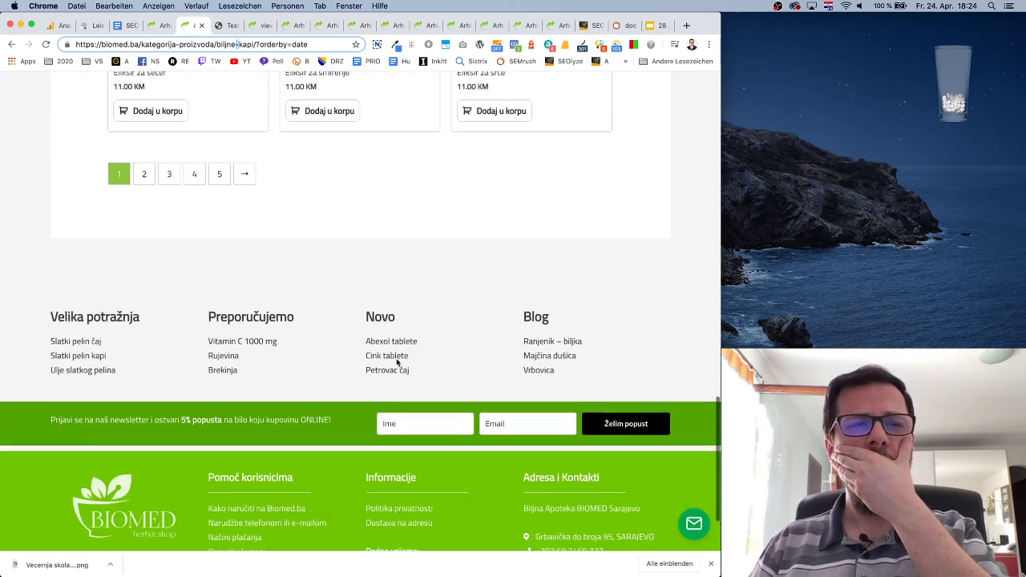
scroll(350, 240, up, 4)
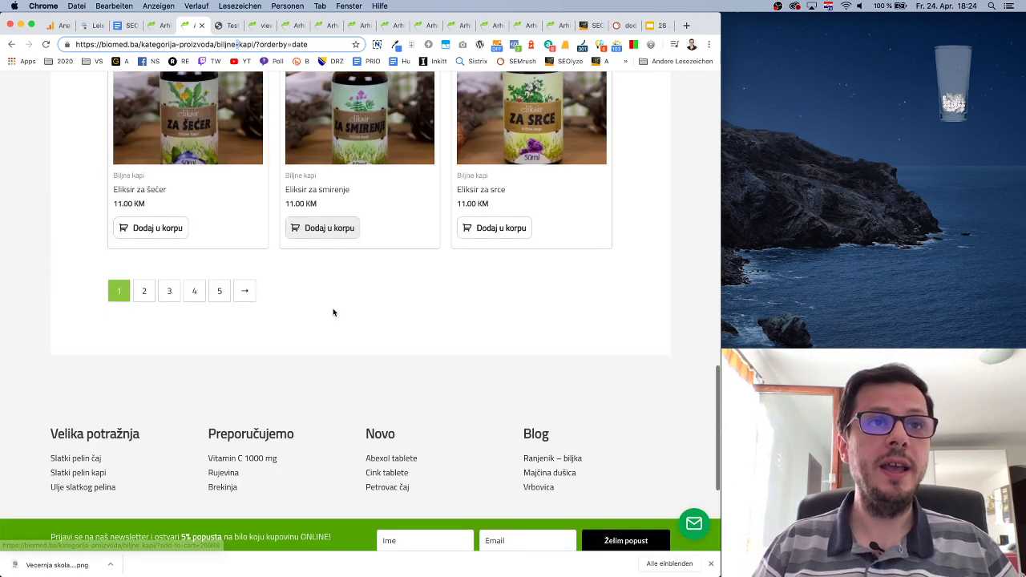
click(145, 291)
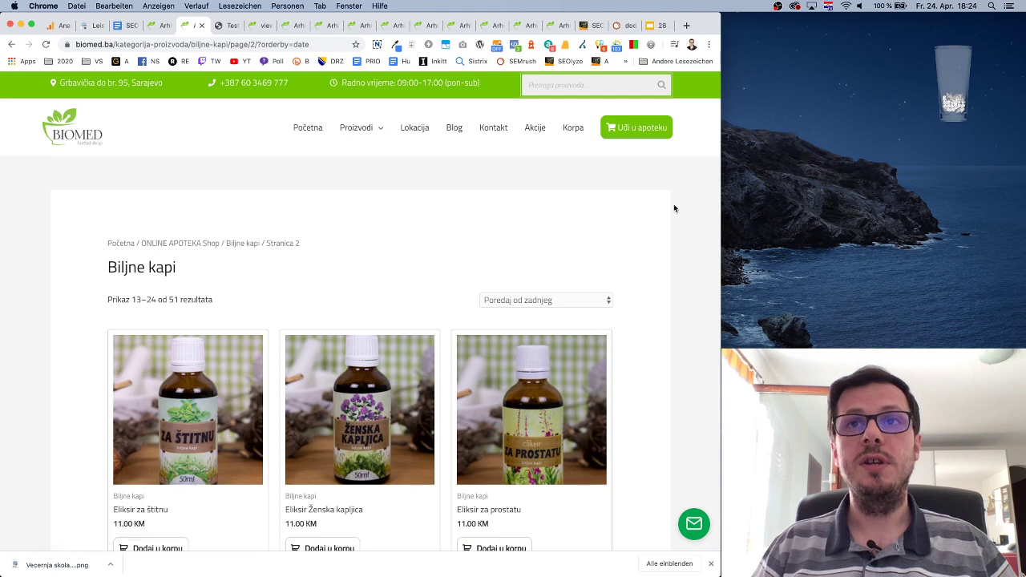
Search page 2's source code for "rel" to examine its prev and next links, close the source, and check the page's pagination.
right_click(673, 209)
click(710, 324)
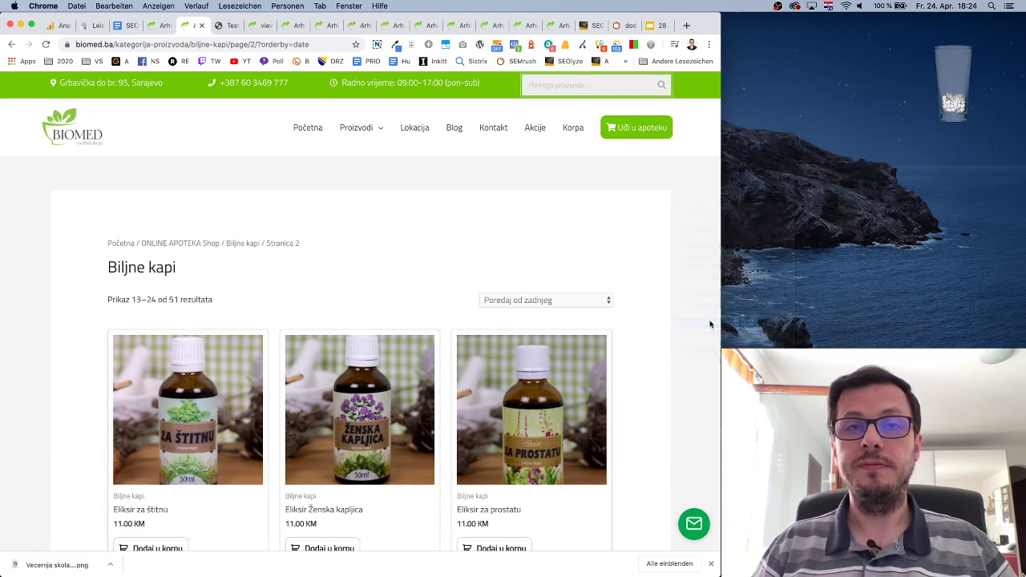
key(super+f)
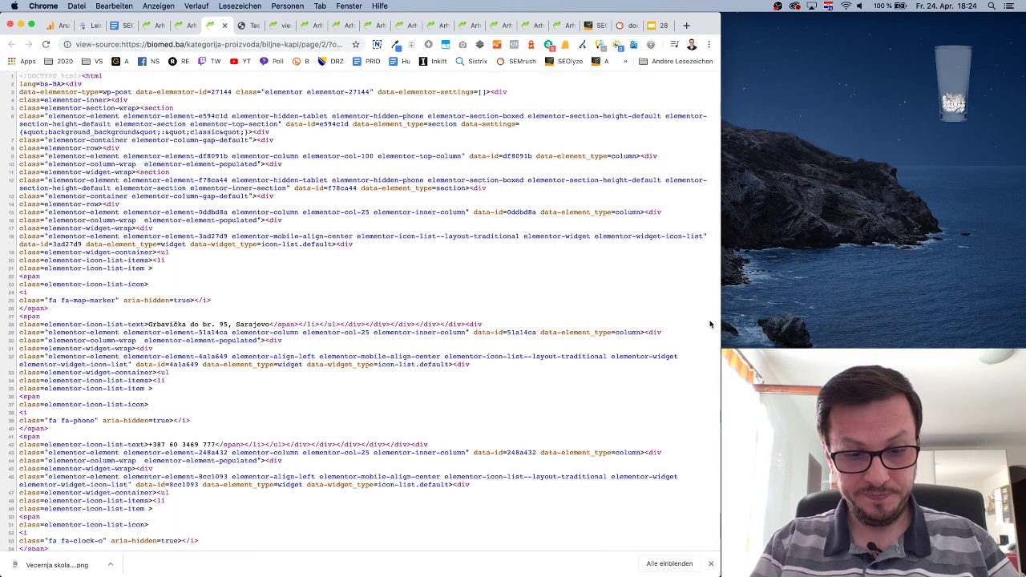
text(rel)
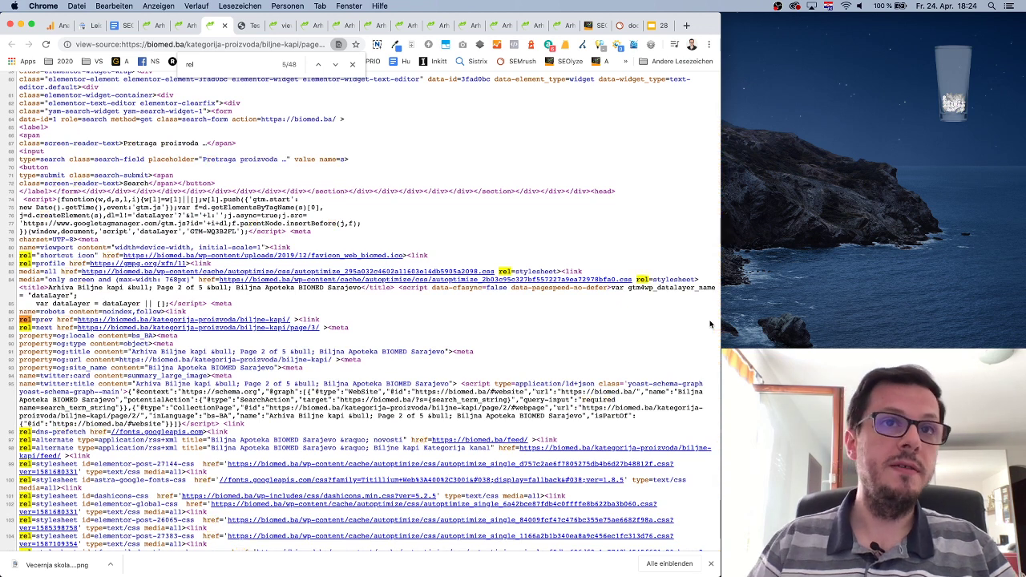
drag(37, 318, 295, 320)
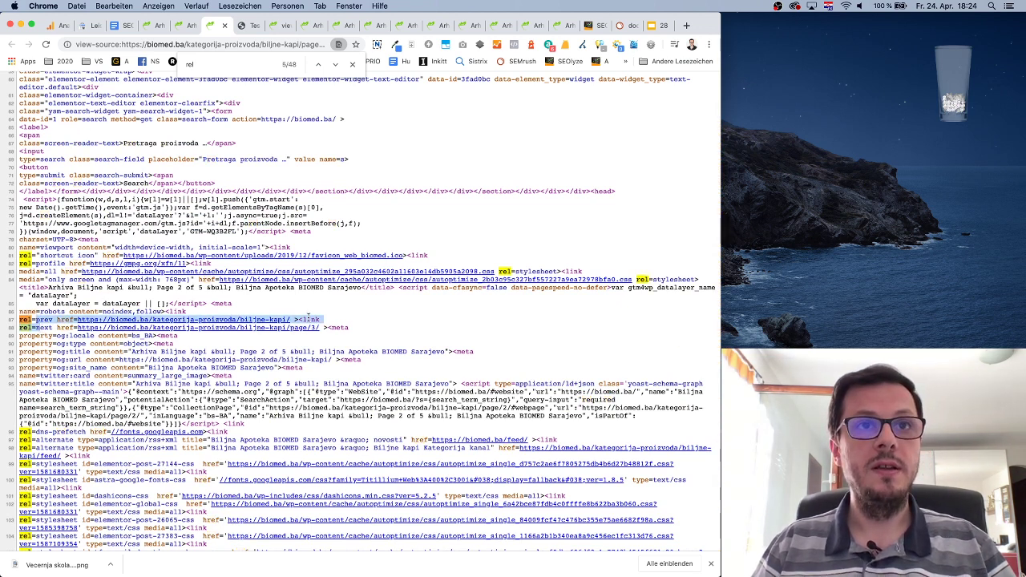
click(306, 319)
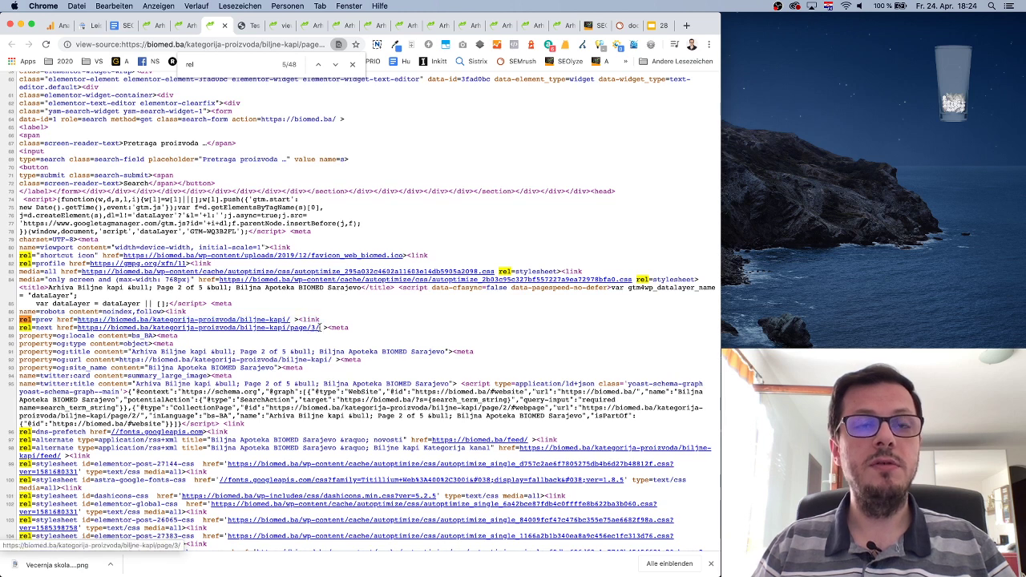
click(225, 27)
scroll(615, 315, down, 5)
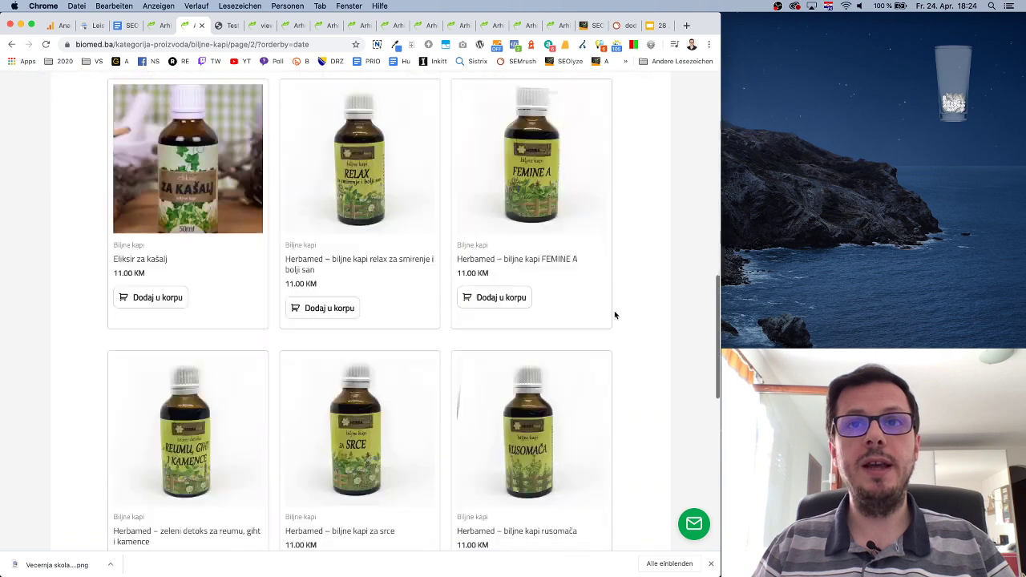
scroll(614, 314, down, 10)
scroll(614, 313, up, 10)
scroll(614, 314, down, 4)
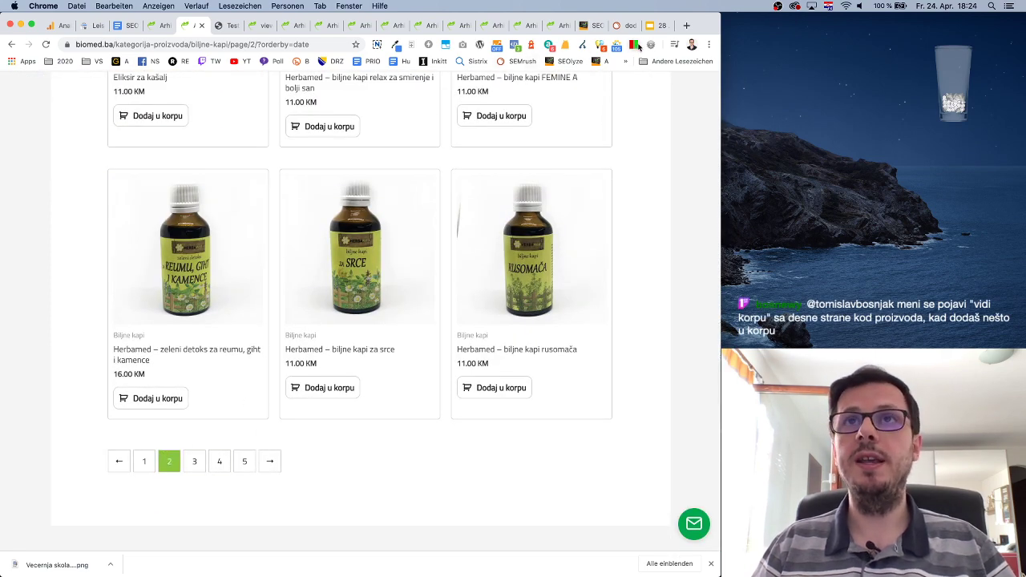
Return to the SEO audit document and end the NOINDEX sentence in point 6 with a period.
click(128, 25)
scroll(469, 388, up, 2)
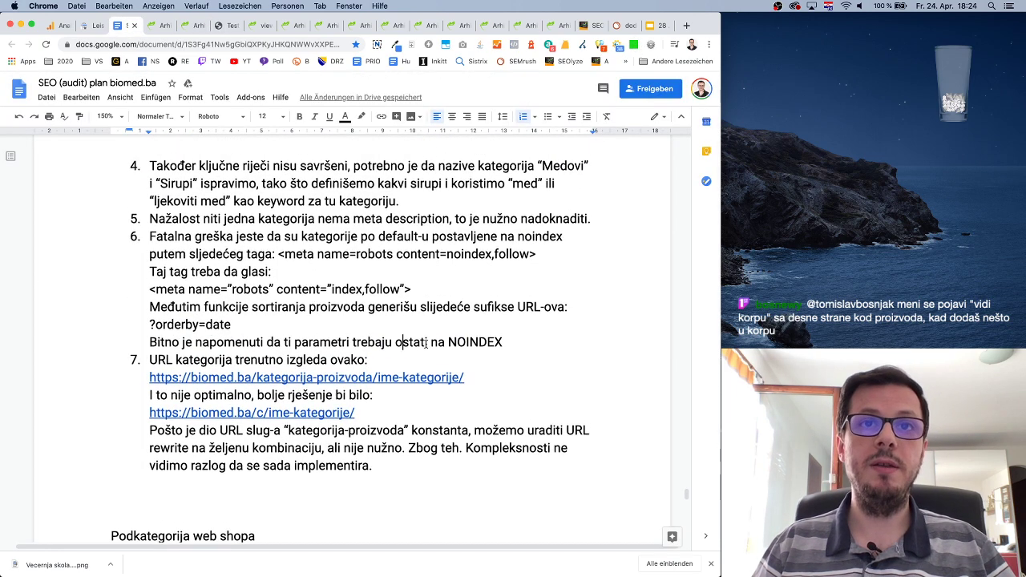
click(494, 341)
click(527, 342)
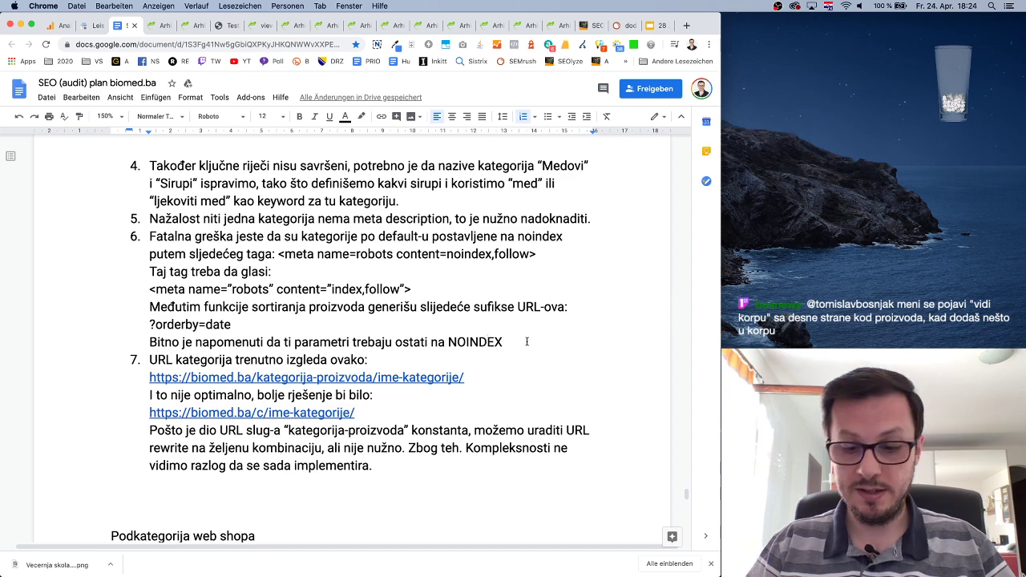
text(.)
key(Return)
key(BackSpace)
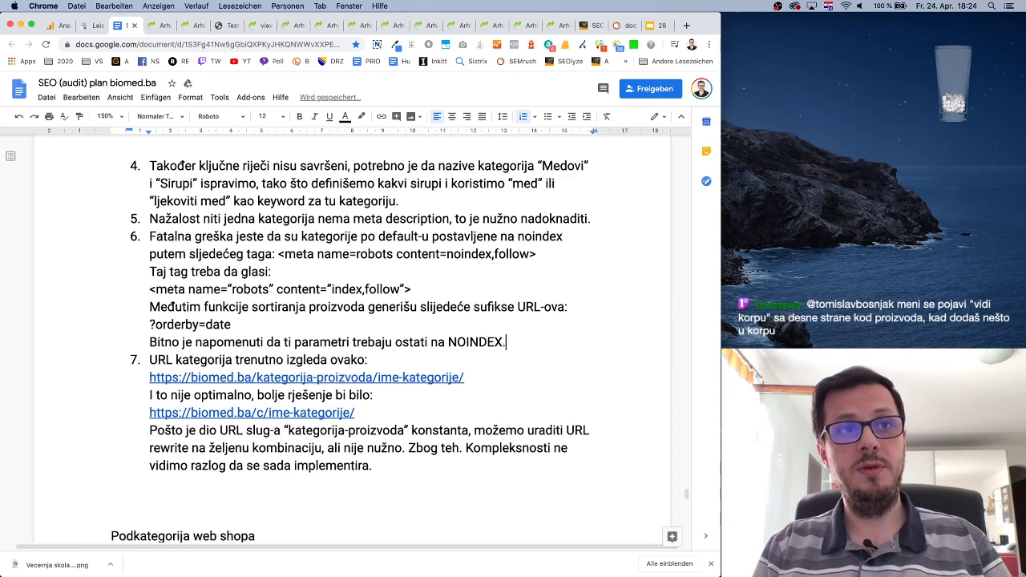
Add the line "Dodatno napominjemo da paginacija kategorije treba biti INDEX, dakle npr." to the end of point 6, followed by an empty line.
key(Return)
text(Dodatno )
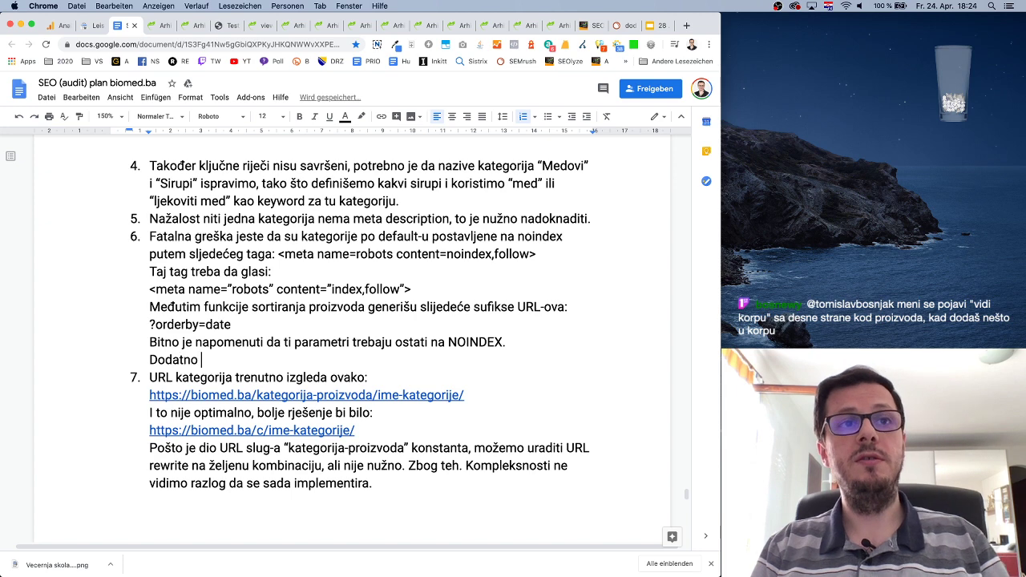
text(napominje)
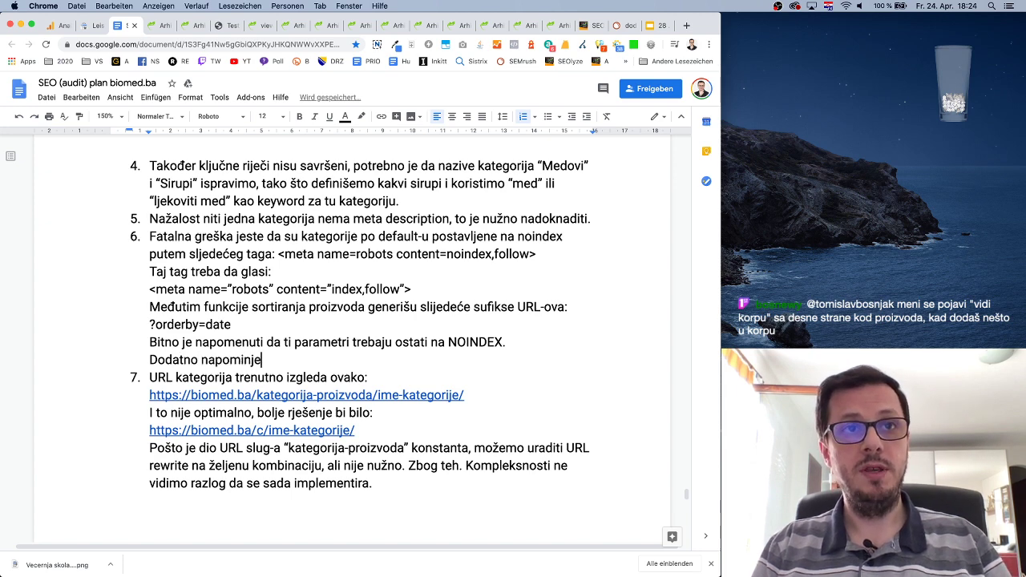
text(mo da )
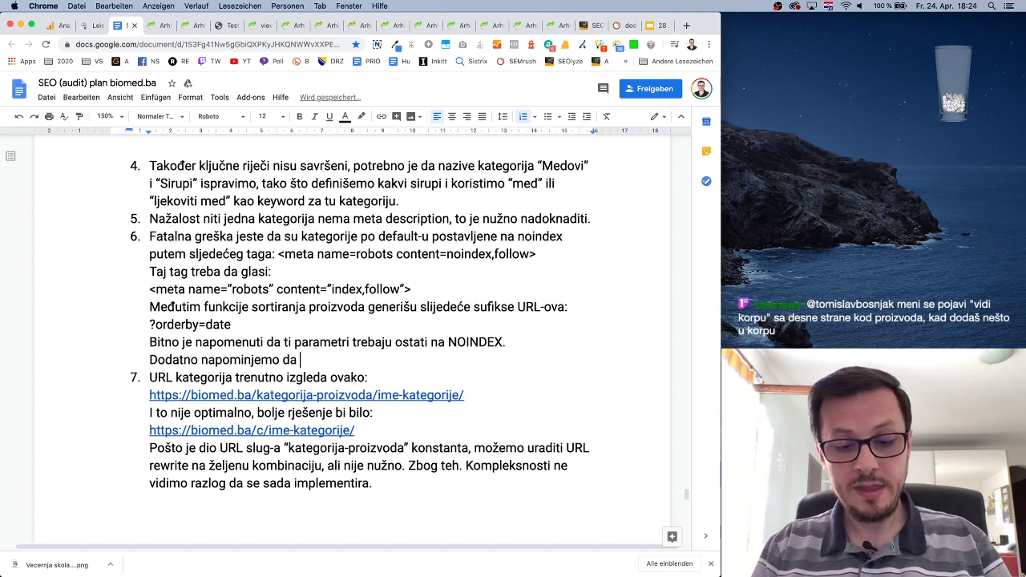
text(paginacija )
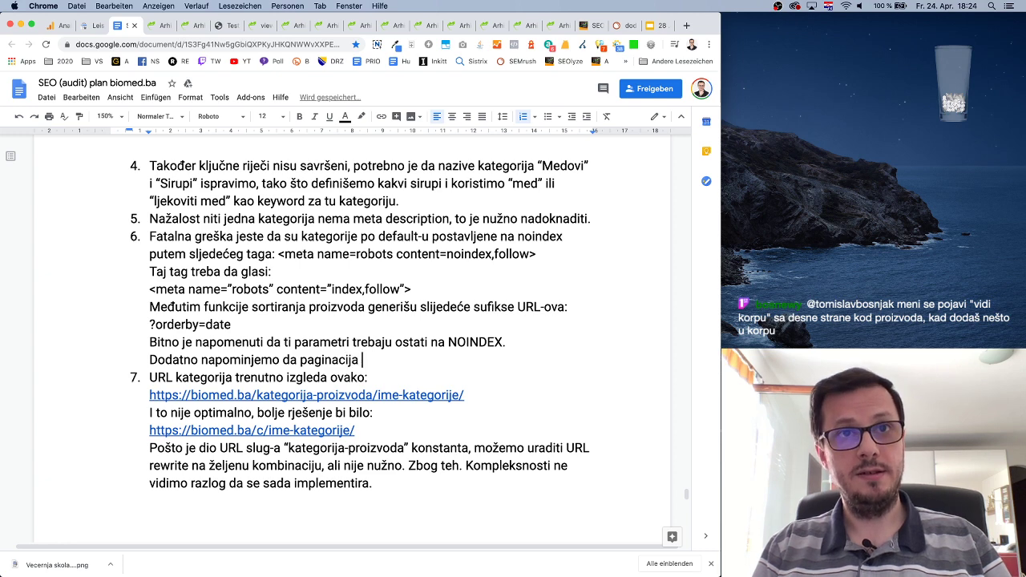
text(kategorije treba)
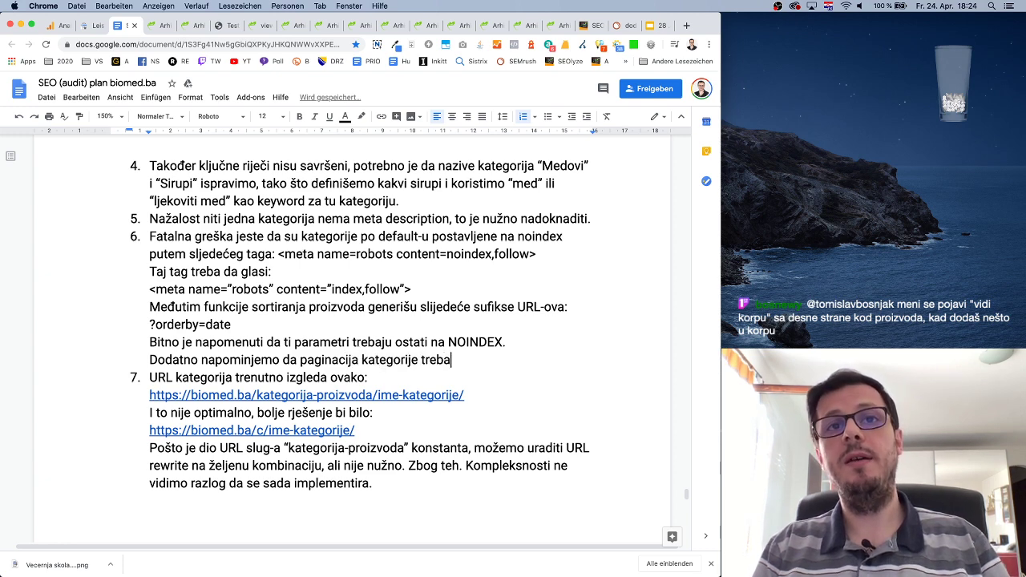
text( biti INDE)
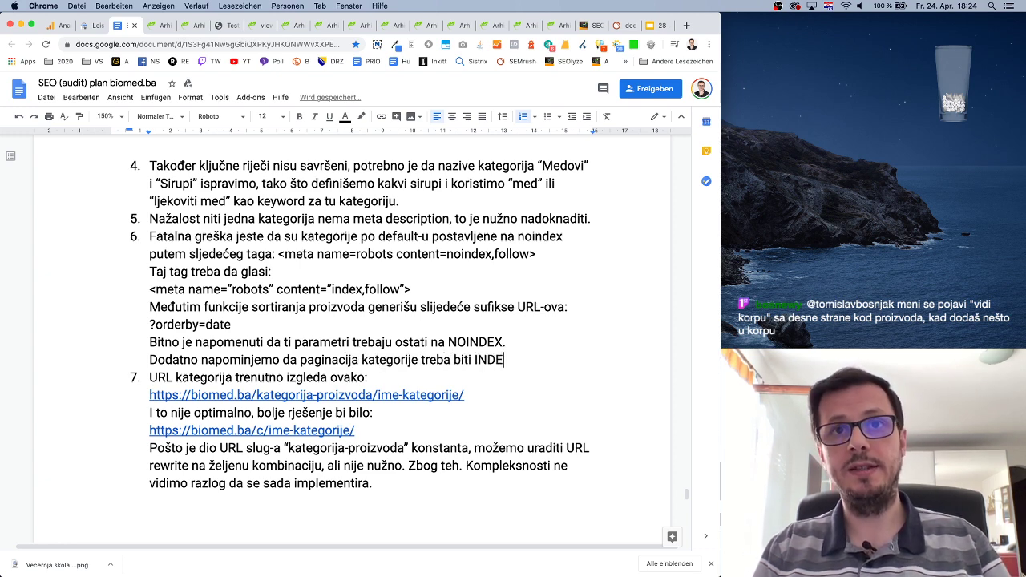
text(X.)
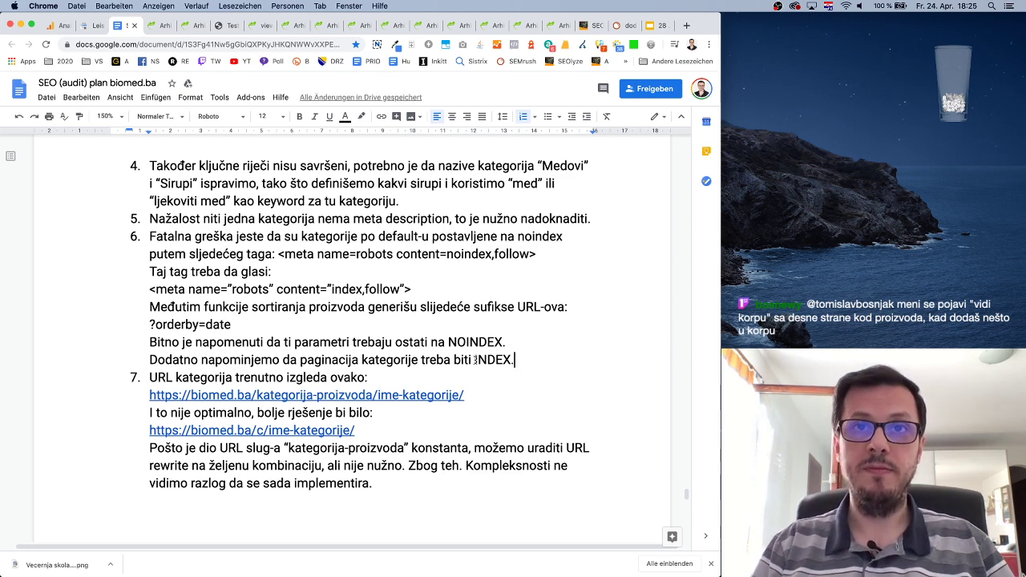
key(BackSpace)
text(, dakle )
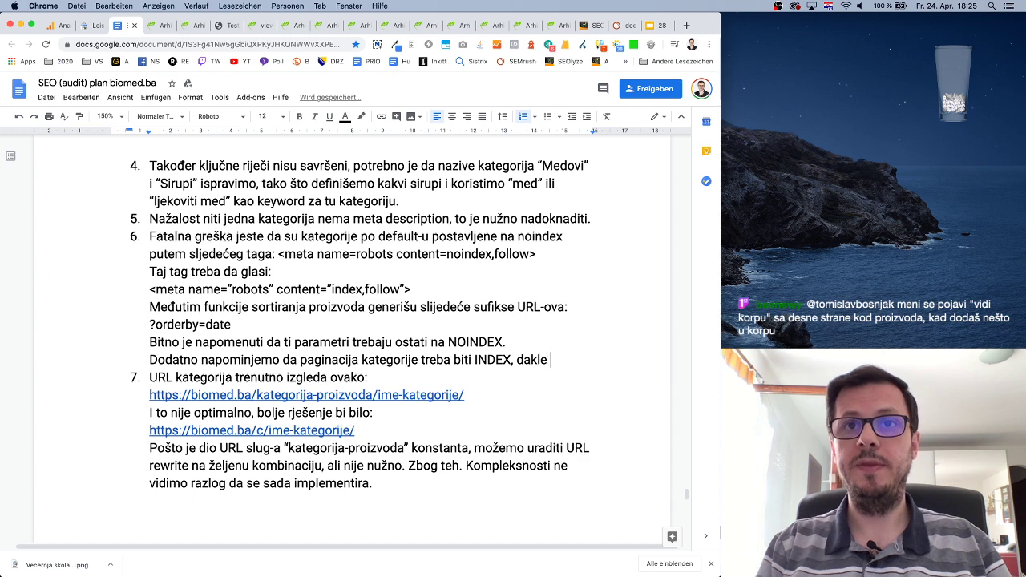
text(npr.)
key(shift+Return)
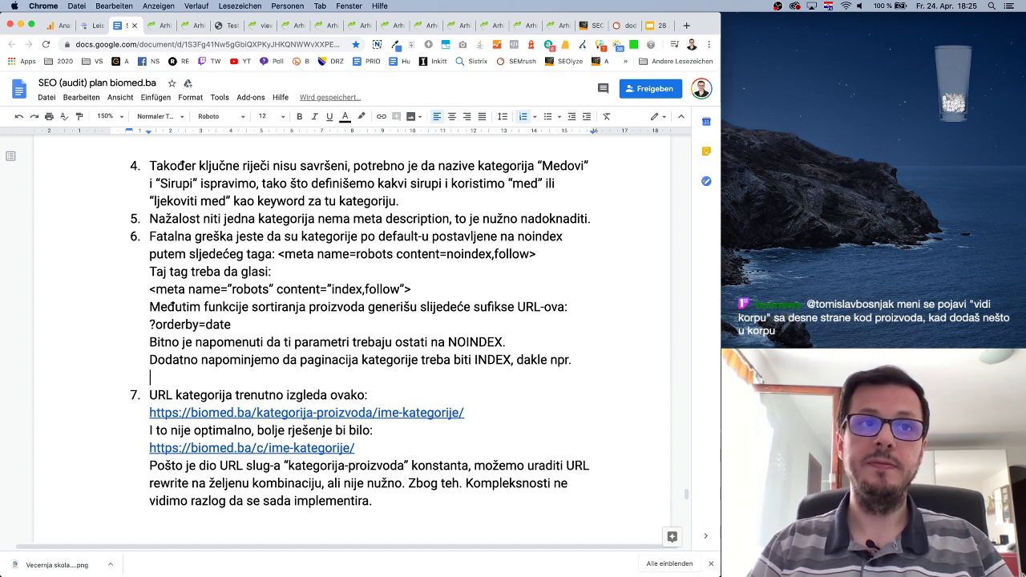
Load page 2 of the Biljne kapi shop category without the "?orderby=date" parameter in its URL.
click(194, 27)
click(227, 45)
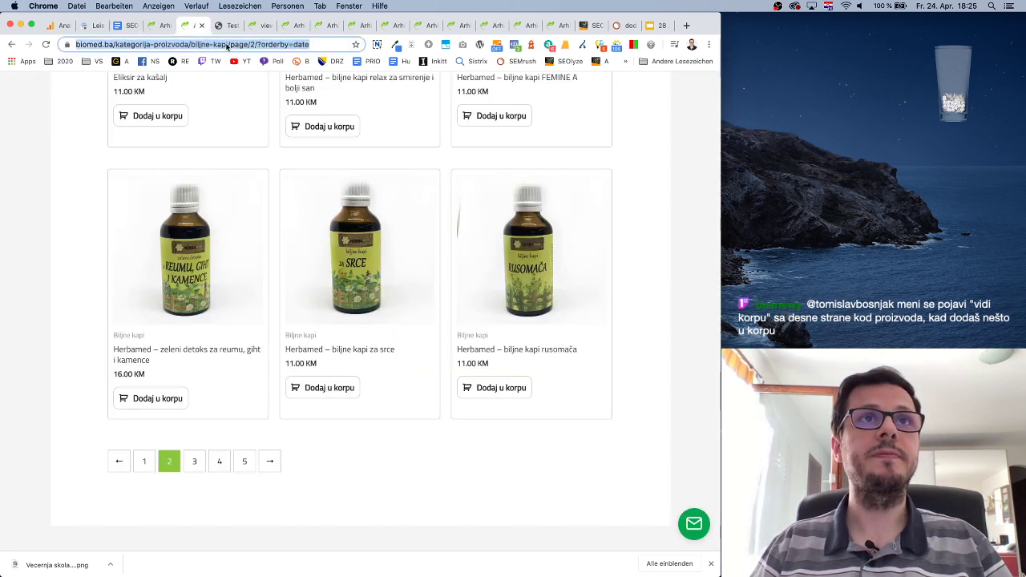
click(268, 46)
drag(282, 45, 353, 46)
key(BackSpace)
key(Return)
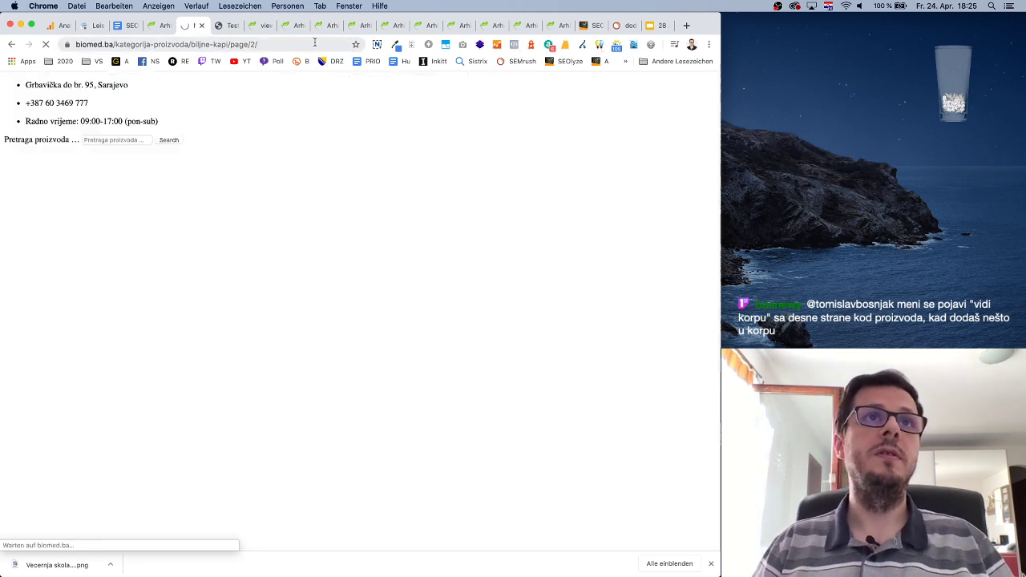
Copy the page 2 URL of Biljne kapi into the end of point 6 in the audit document, followed by "treba biti index, a ne noindex".
click(303, 44)
key(super+c)
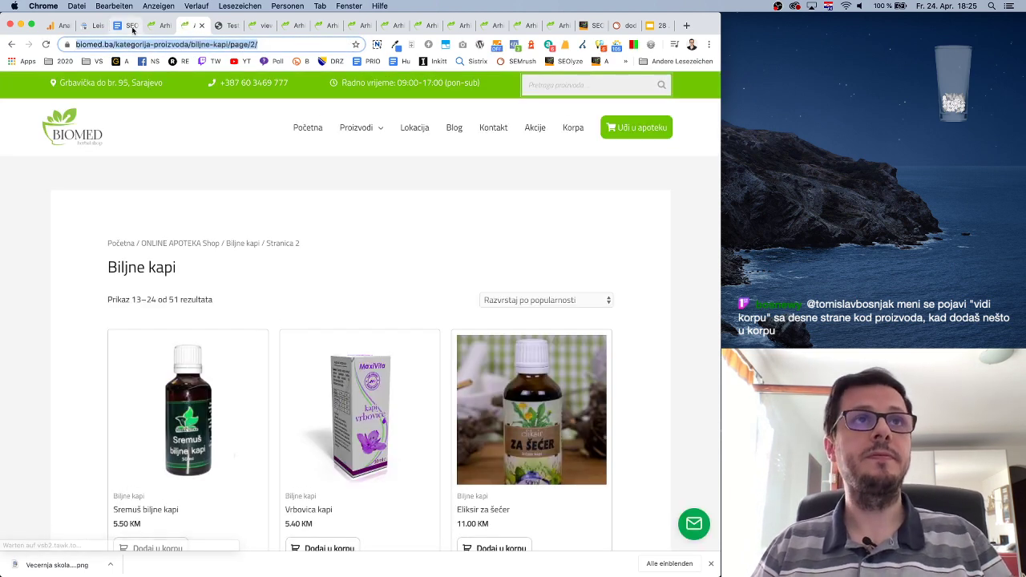
click(126, 26)
key(super+v)
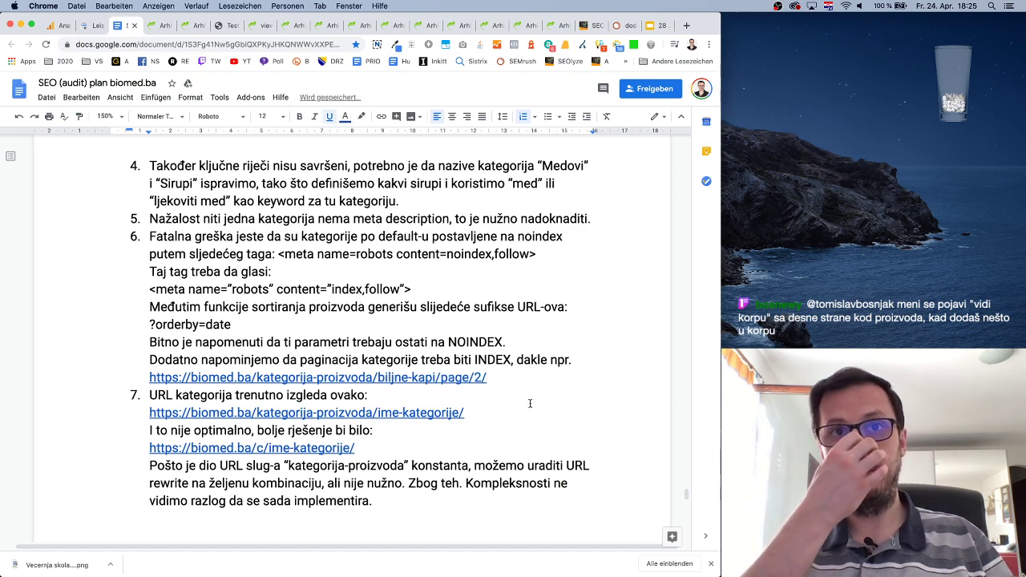
text(treba biti )
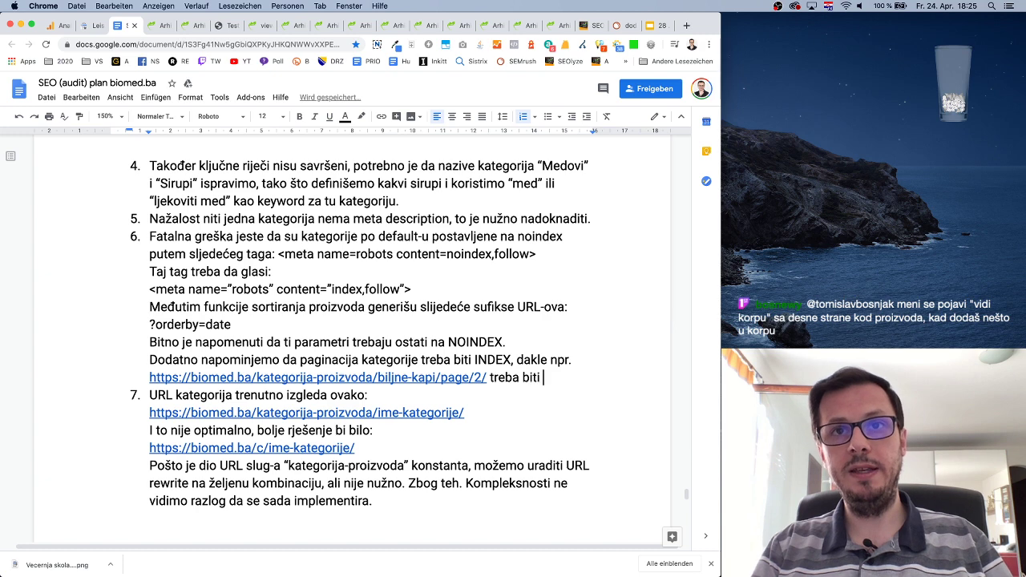
text(inde)
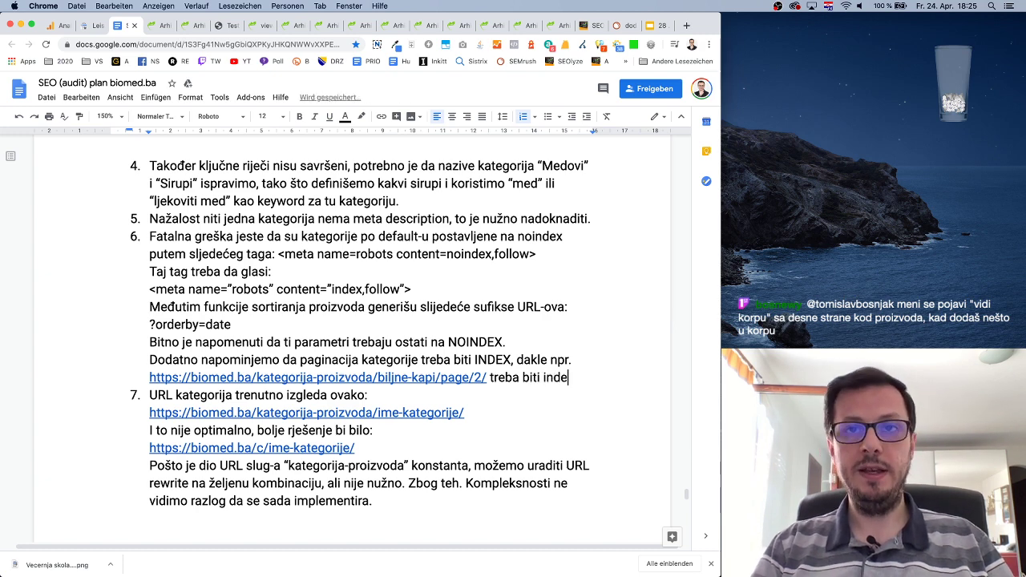
text(x, a ne noindex)
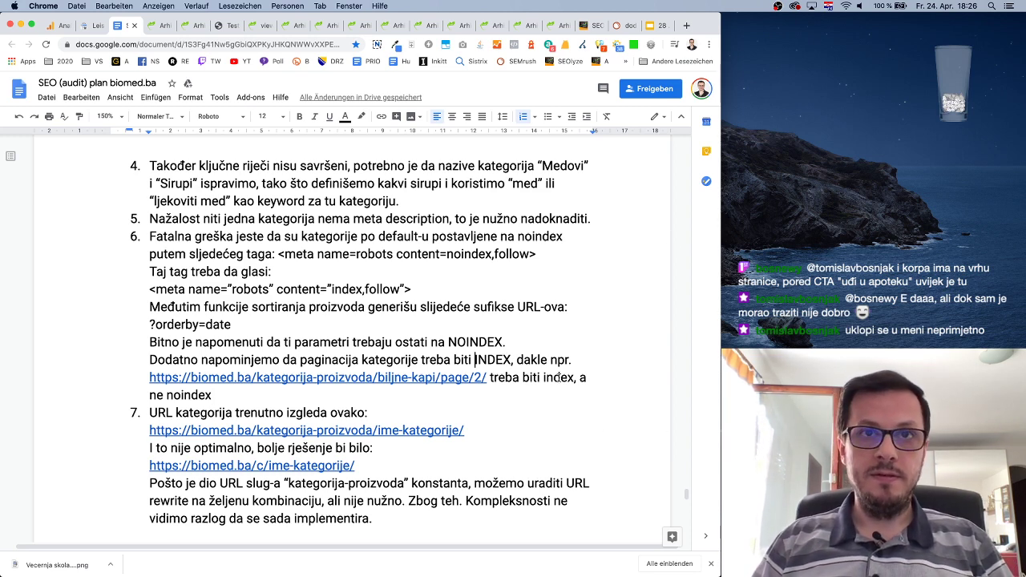
Change the pagination sentence in point 6 to "NOINDEX, follow," and "index" after the page 2 URL to "noindex".
text(NOINDEX,)
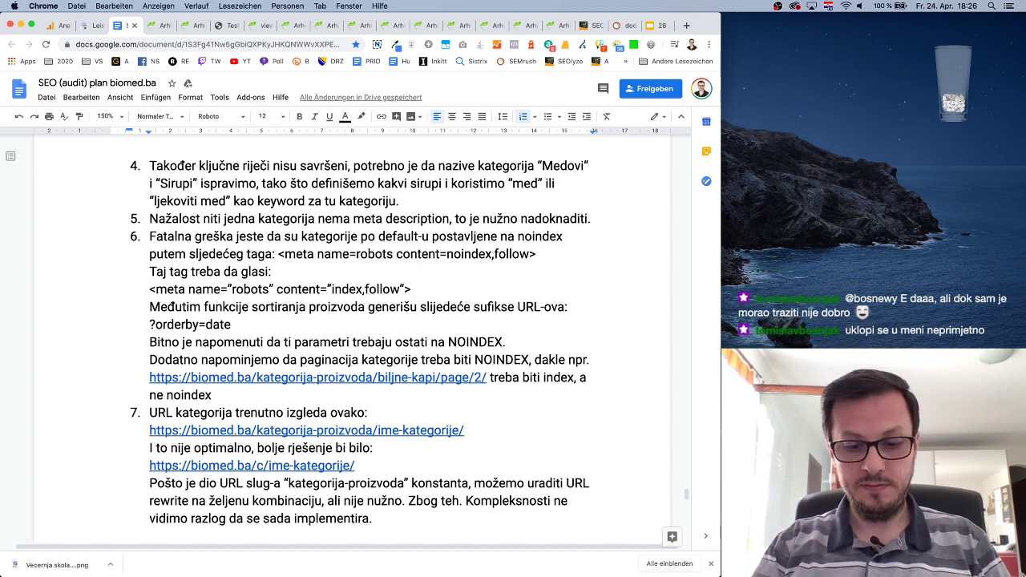
text( follow)
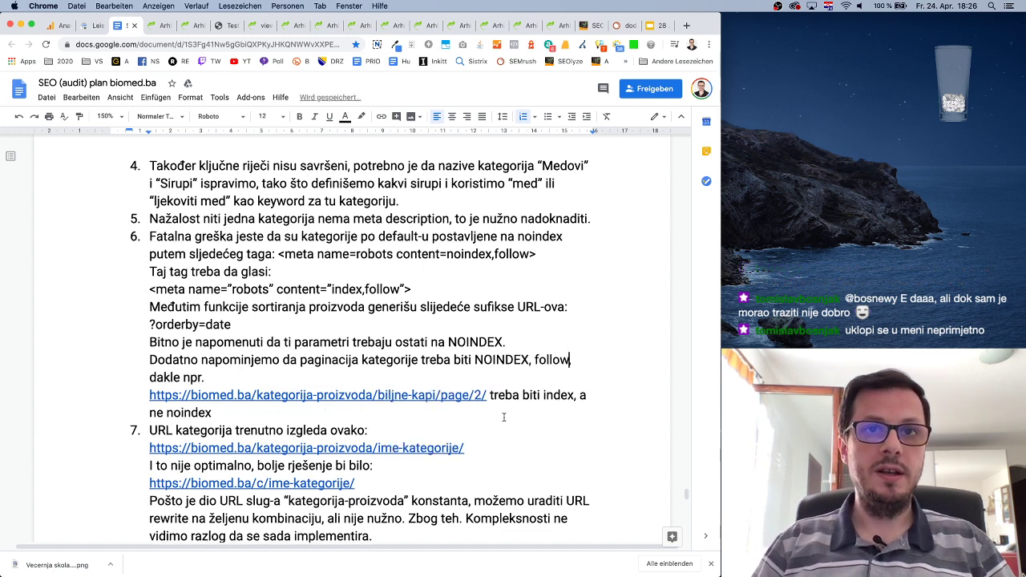
click(544, 395)
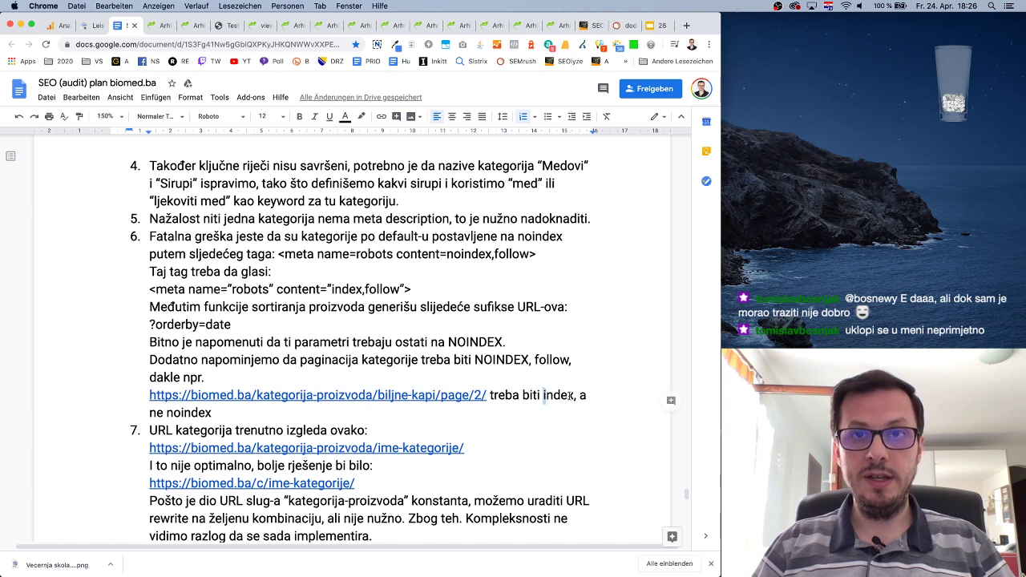
text(no)
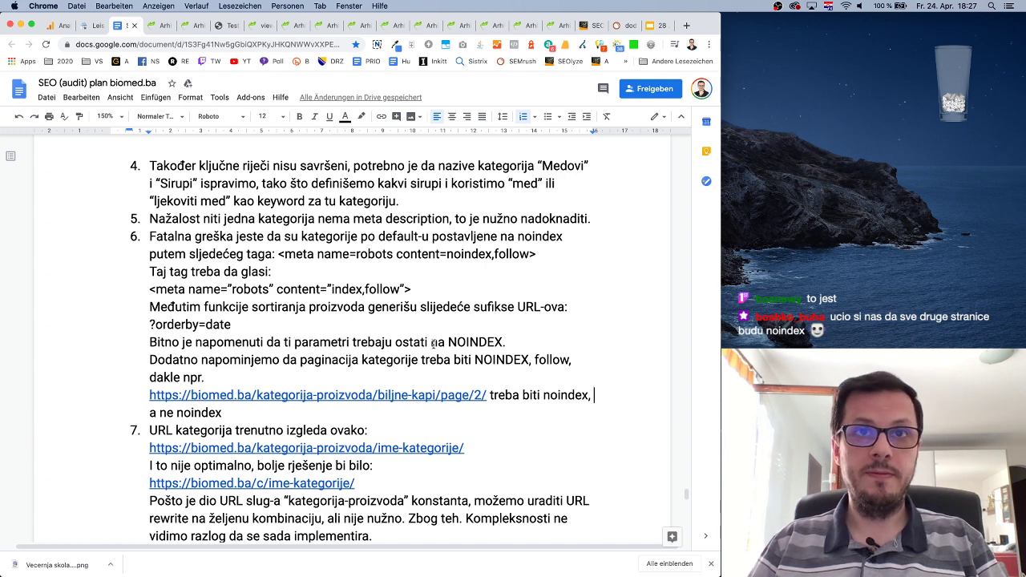
click(607, 393)
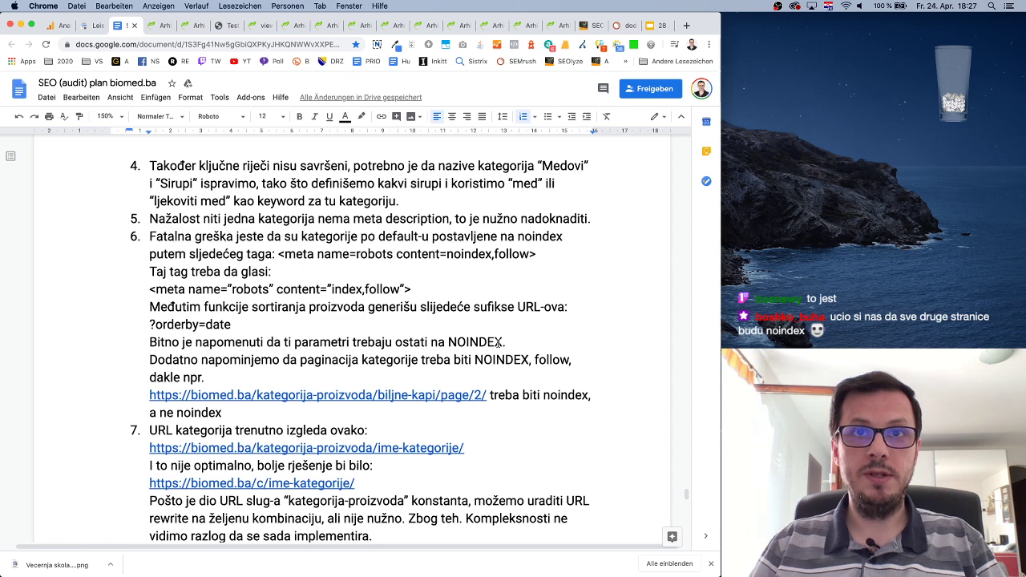
Add "uz NOFOLLOW" to the sentence about parameters in point 6, and replace "a ne noindex" after the page 2 URL with "follow.".
click(502, 341)
text(uz )
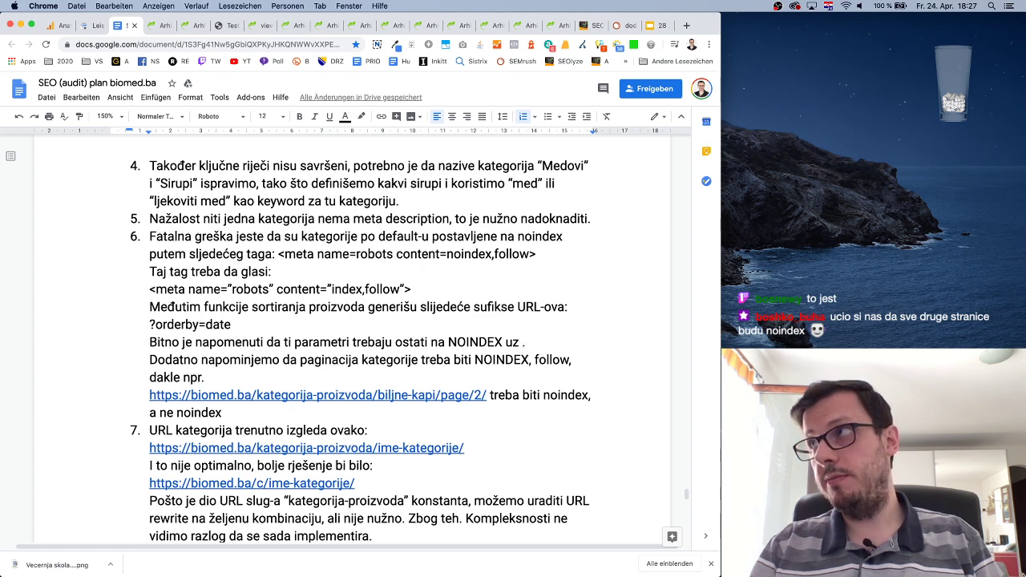
text(NOFOLLOW)
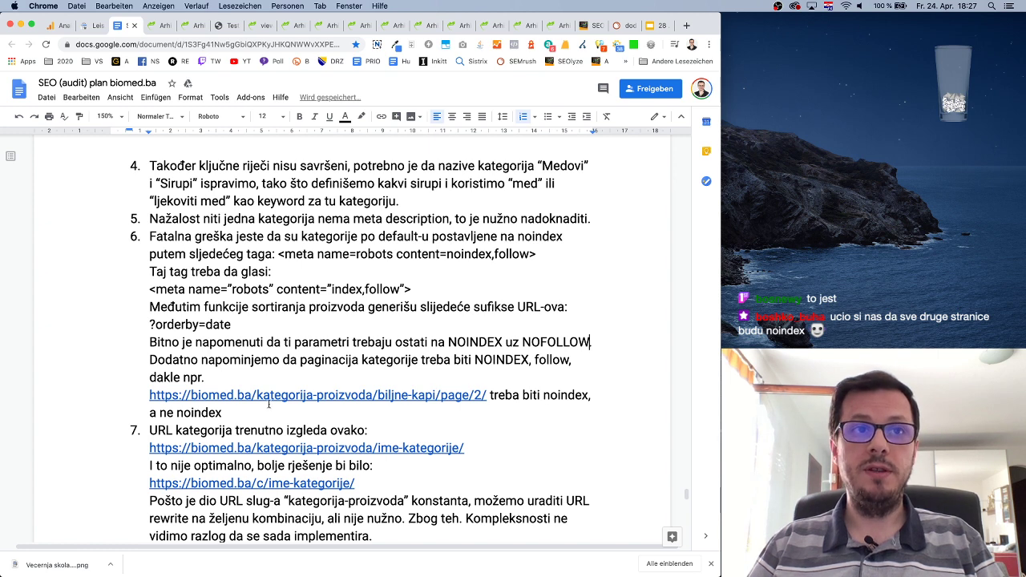
drag(150, 413, 225, 413)
text(follow.)
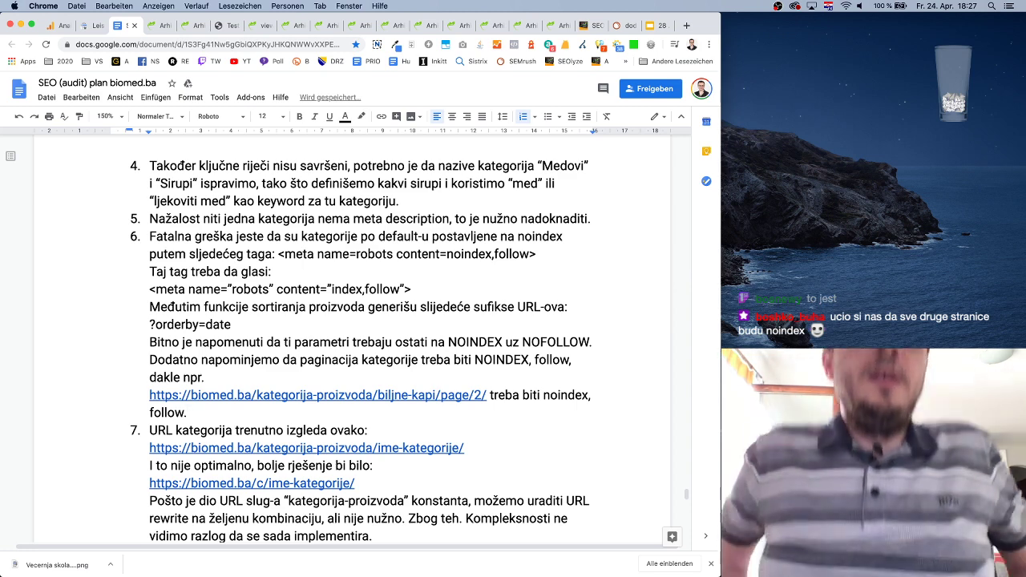
text( Z)
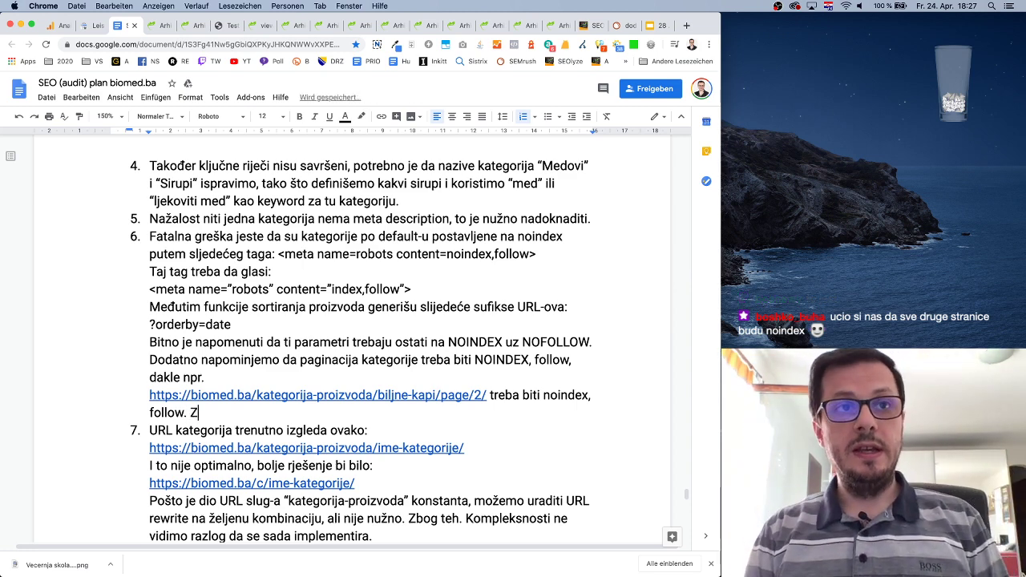
key(BackSpace)
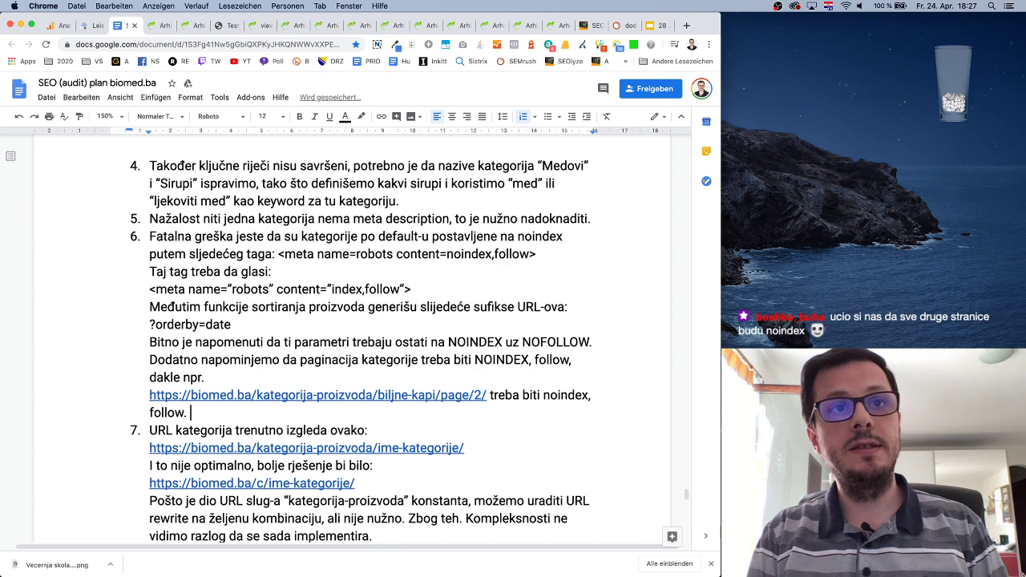
text(Sa)
key(BackSpace)
key(BackSpace)
key(BackSpace)
Add the line "Sa ovim rješavamo nekoliko problema:" at the end of point 6.
key(Return)
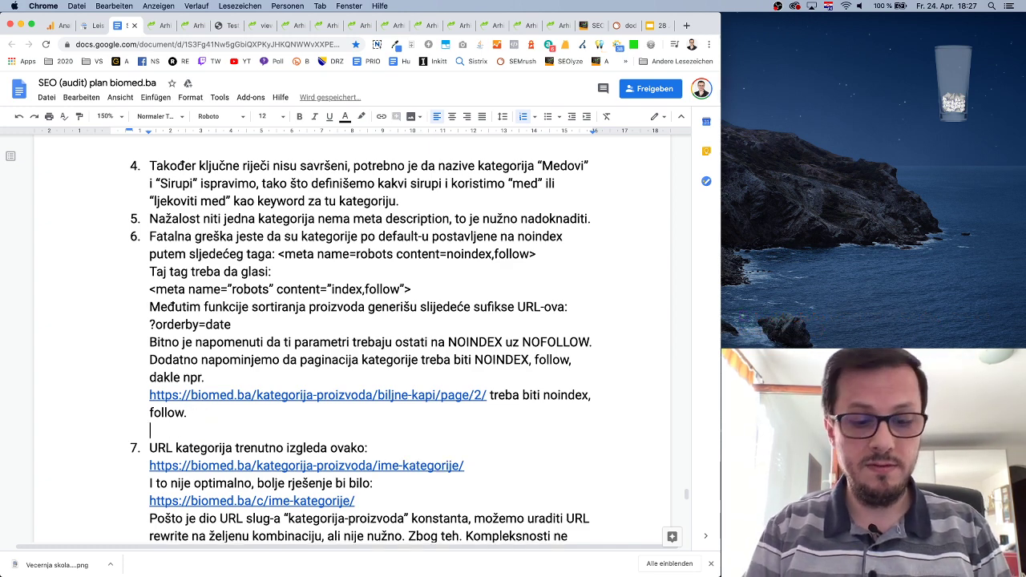
text(Sa ovim rješav)
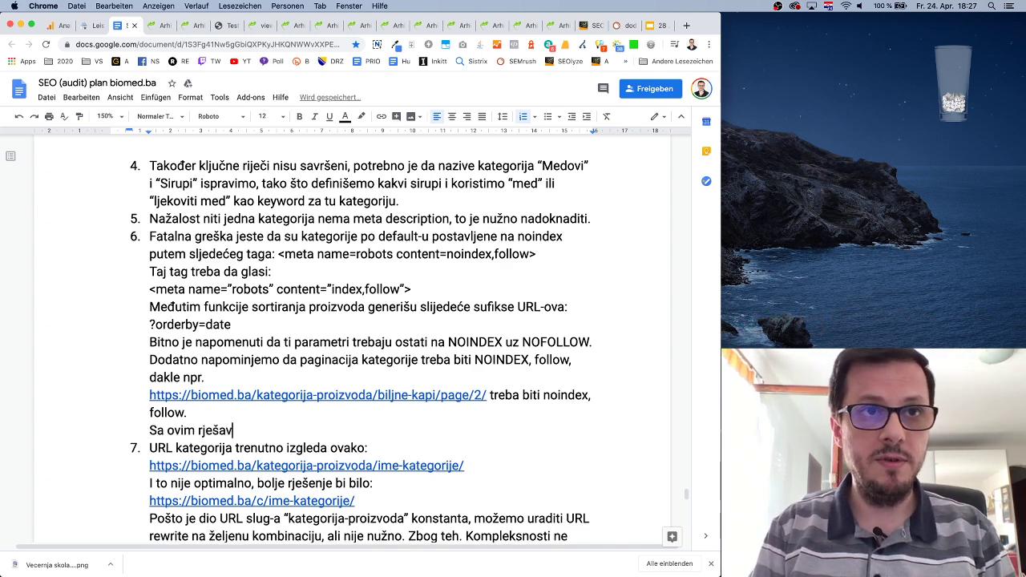
text(amo nekoliko problema:)
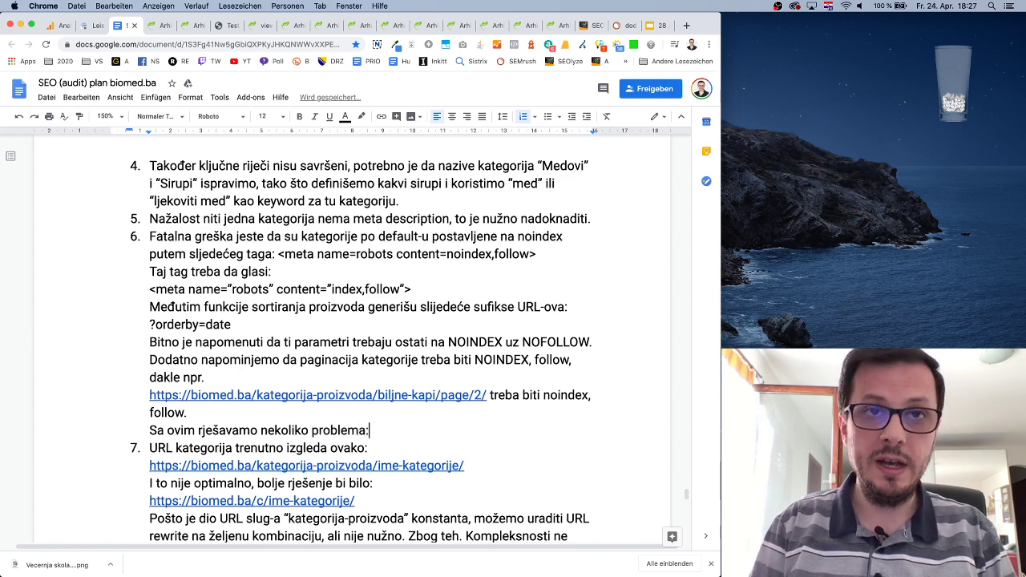
Add the line "a) Napokon će kateogije rangirati u Google-u za ključne pojmove" below the list introduction in point 6.
key(Return)
text(A)
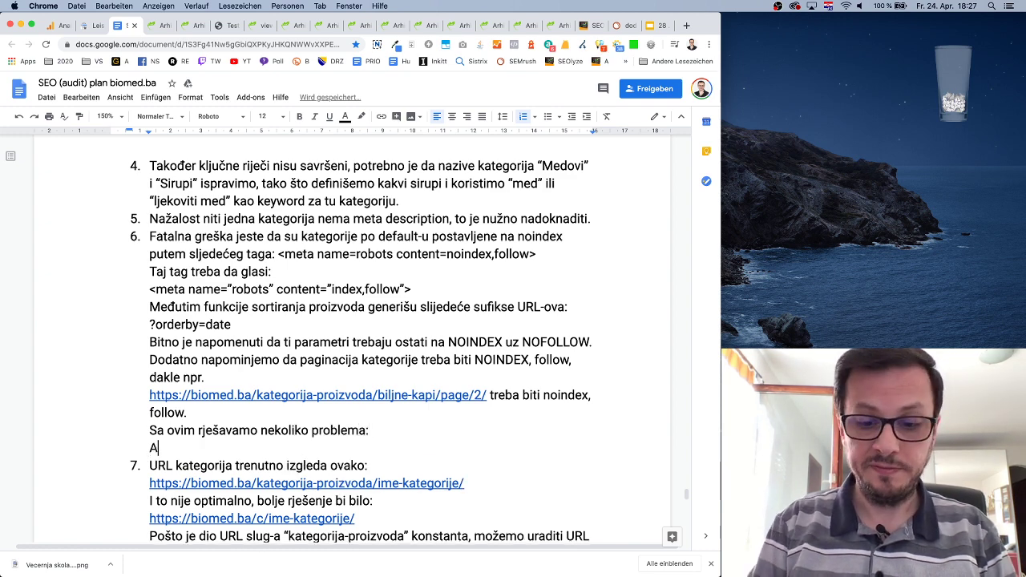
key(BackSpace)
text(a) )
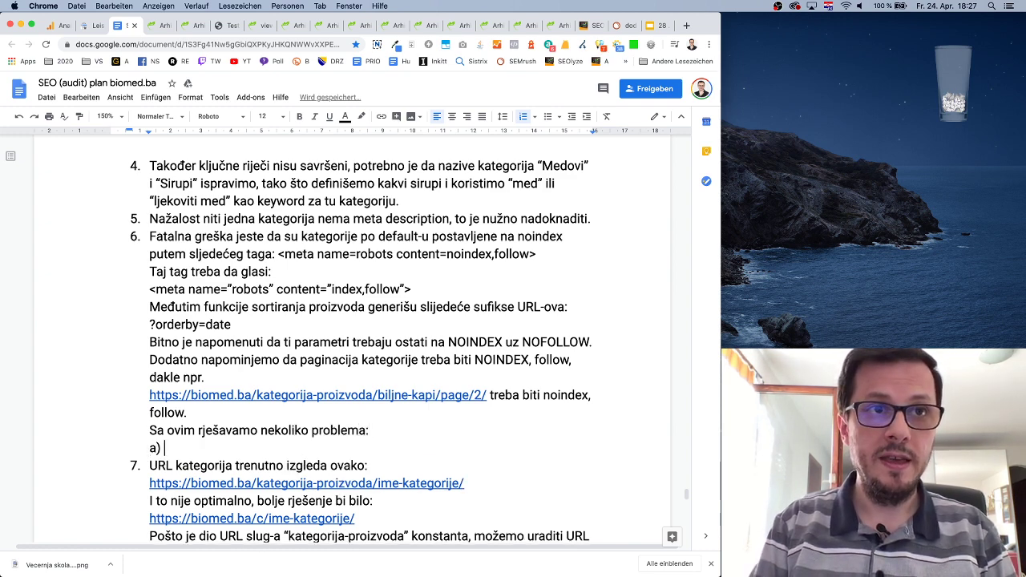
text(Napokon )
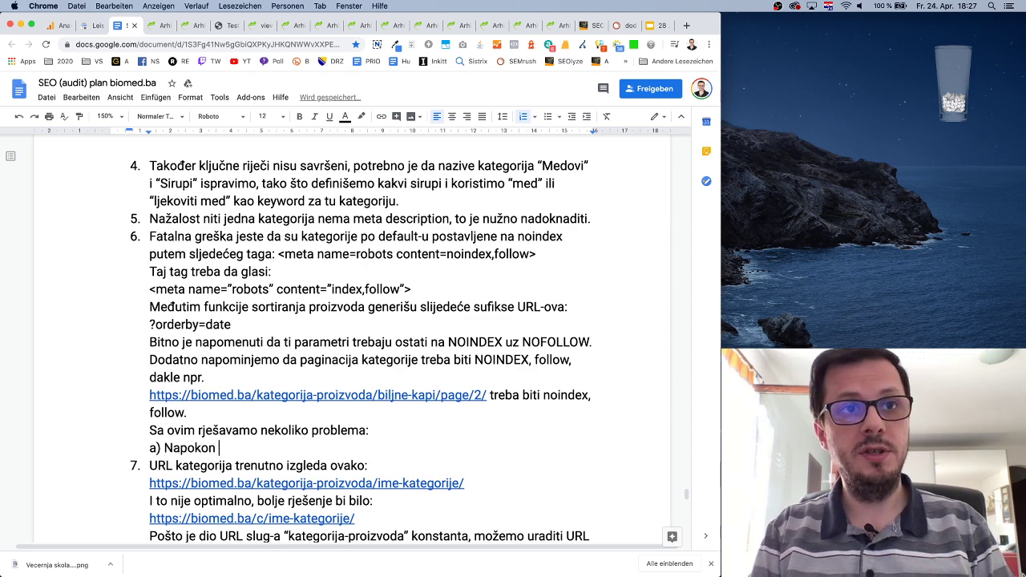
text(će kateogije rang)
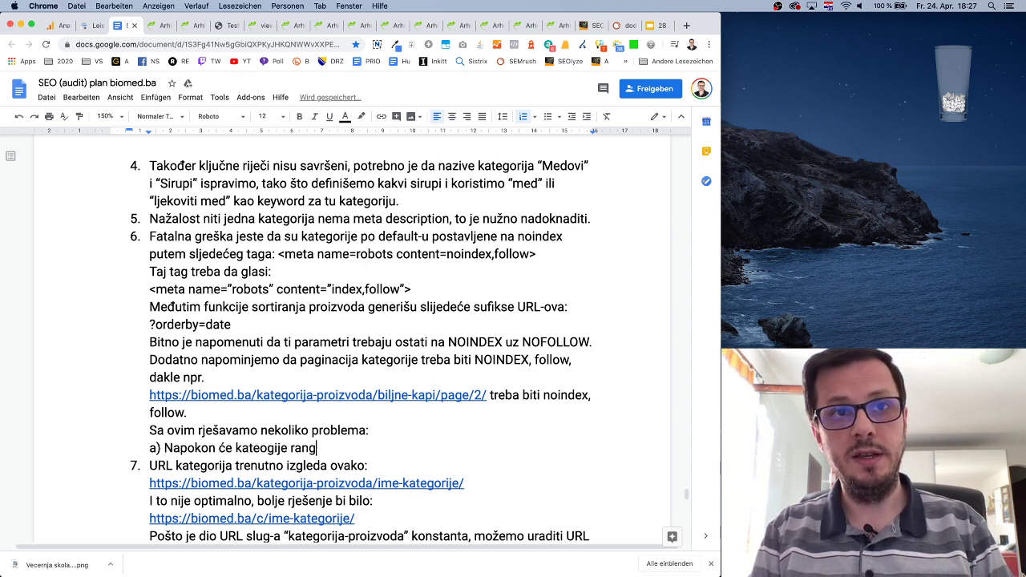
text(irati u GOogl)
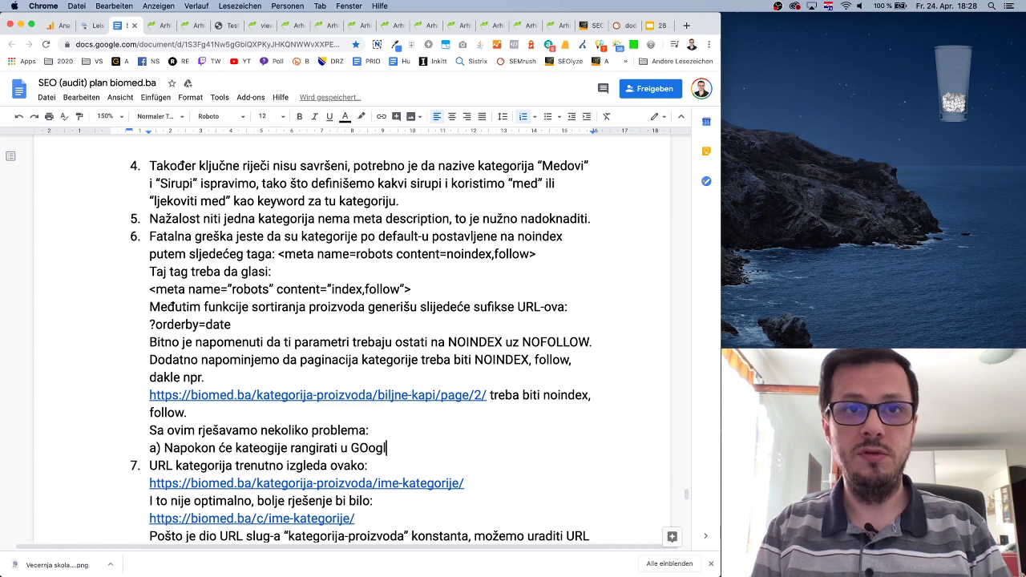
key(BackSpace)
key(BackSpace)
key(BackSpace)
key(BackSpace)
text(oogle-)
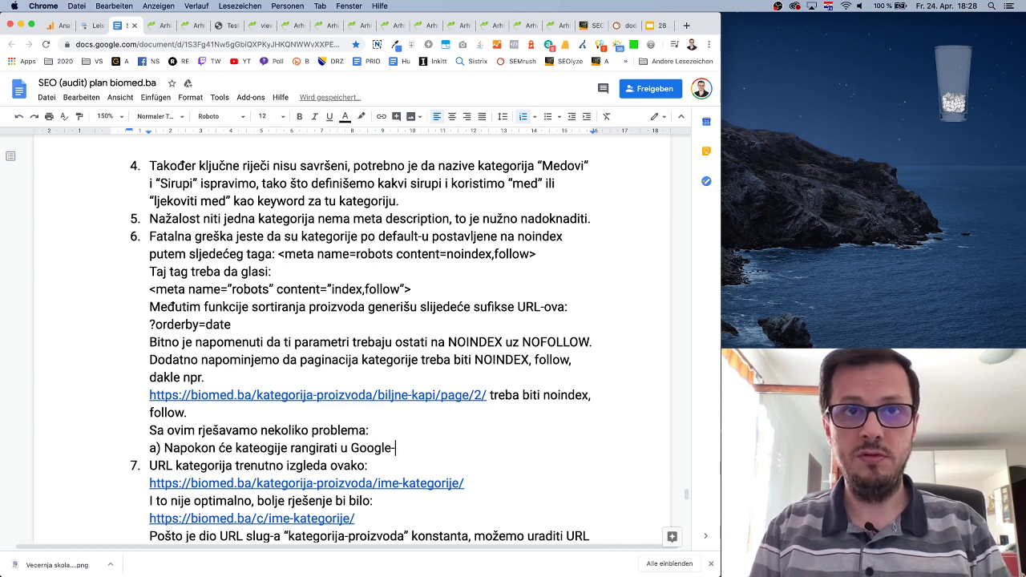
text(u za ključne )
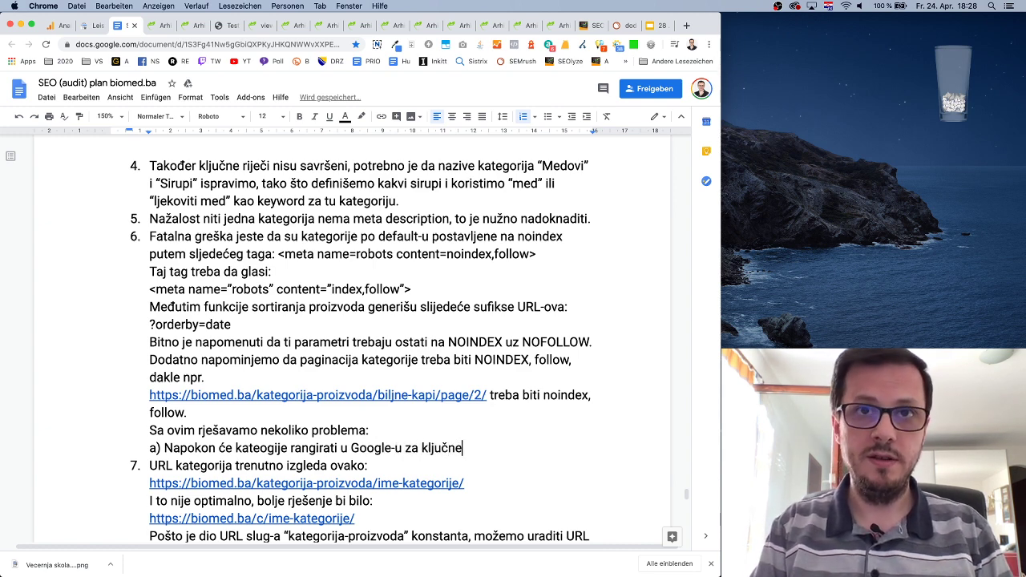
text(pojmove)
Add the line "b) Osigurat ćemo da Google dođe do svih proizvoda" below item a) in point 6.
key(Return)
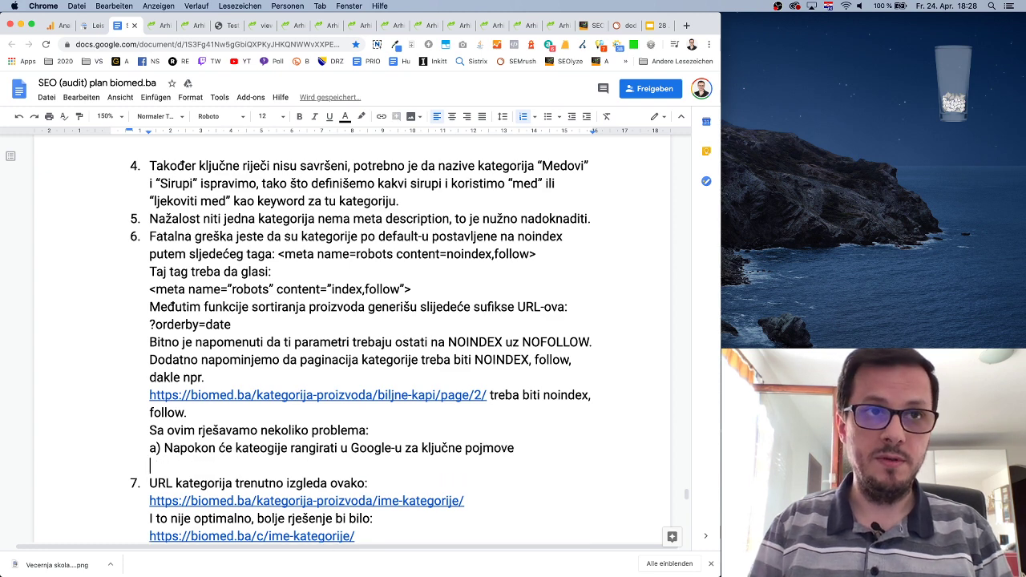
text(b) )
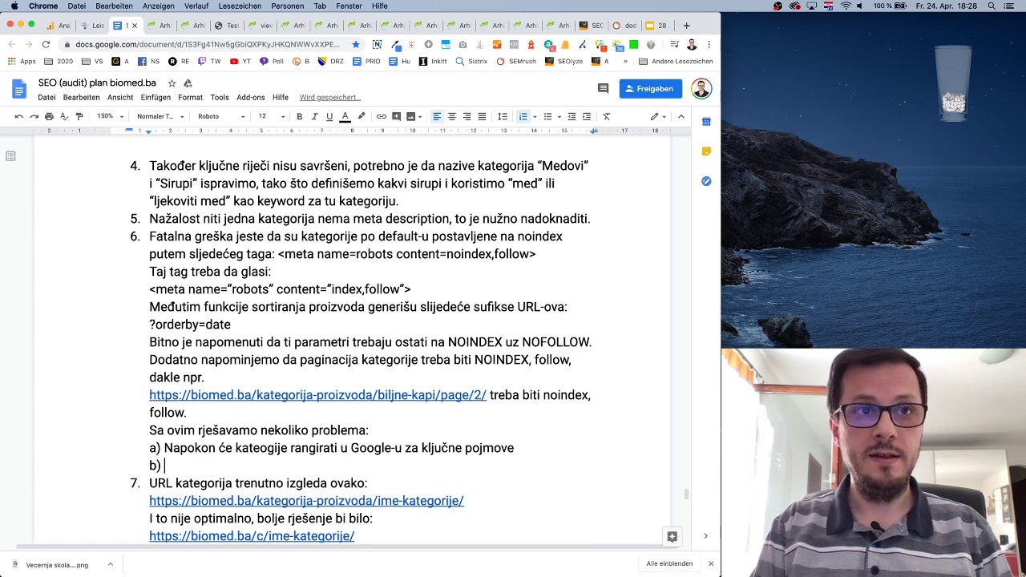
text(Osigurat ćemo )
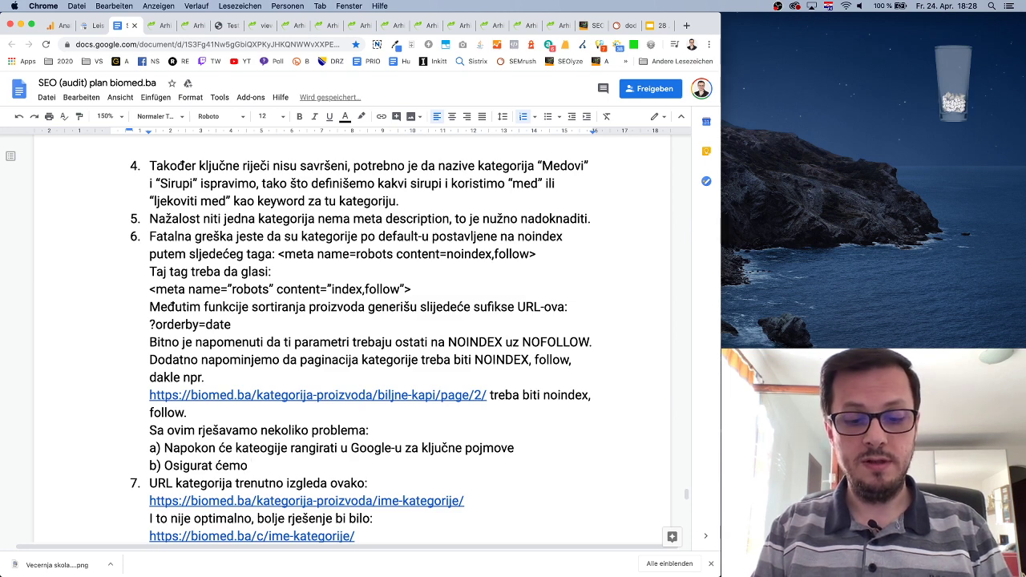
text(da Google inde)
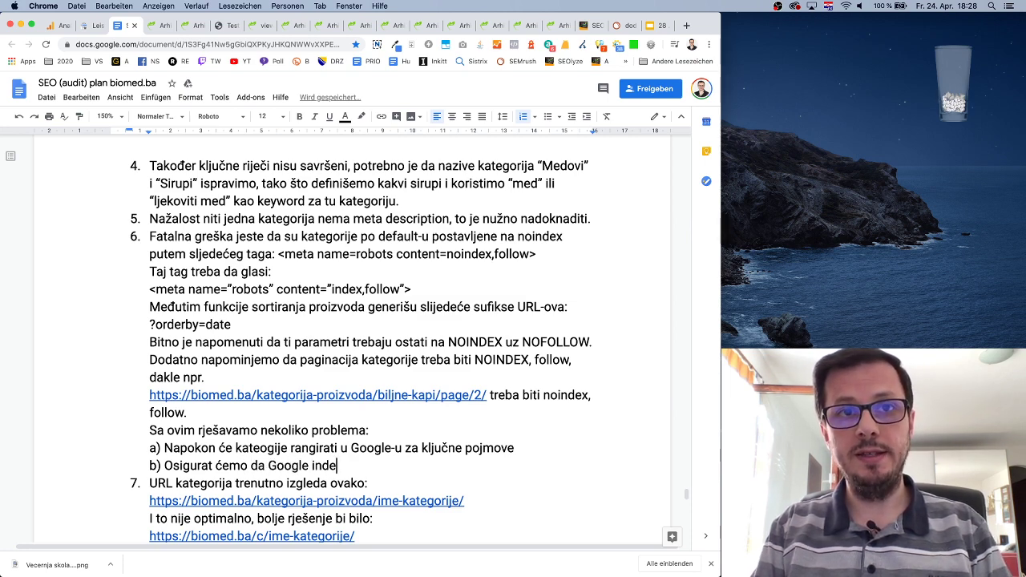
key(BackSpace)
key(BackSpace)
key(BackSpace)
key(BackSpace)
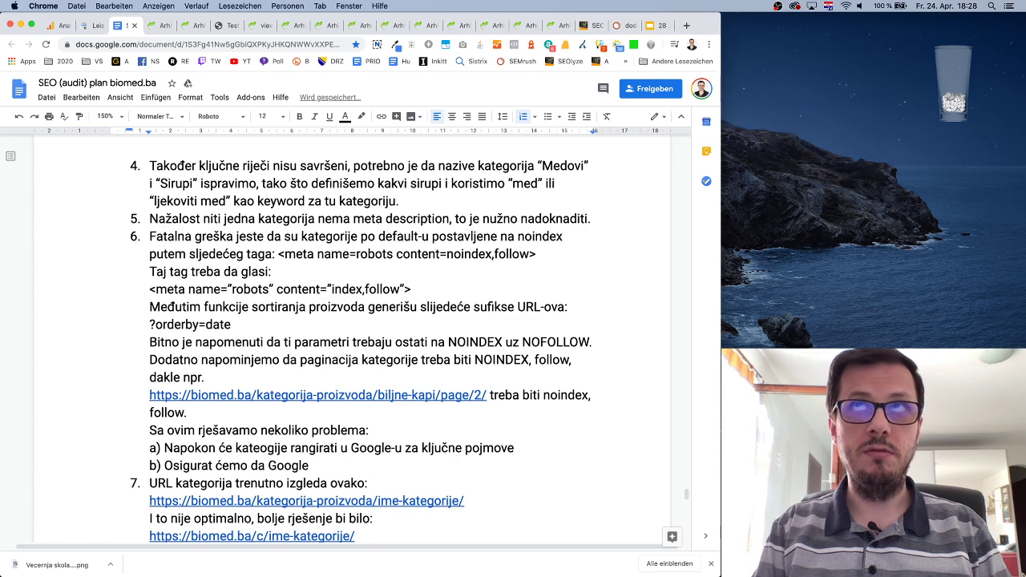
text(dođe do )
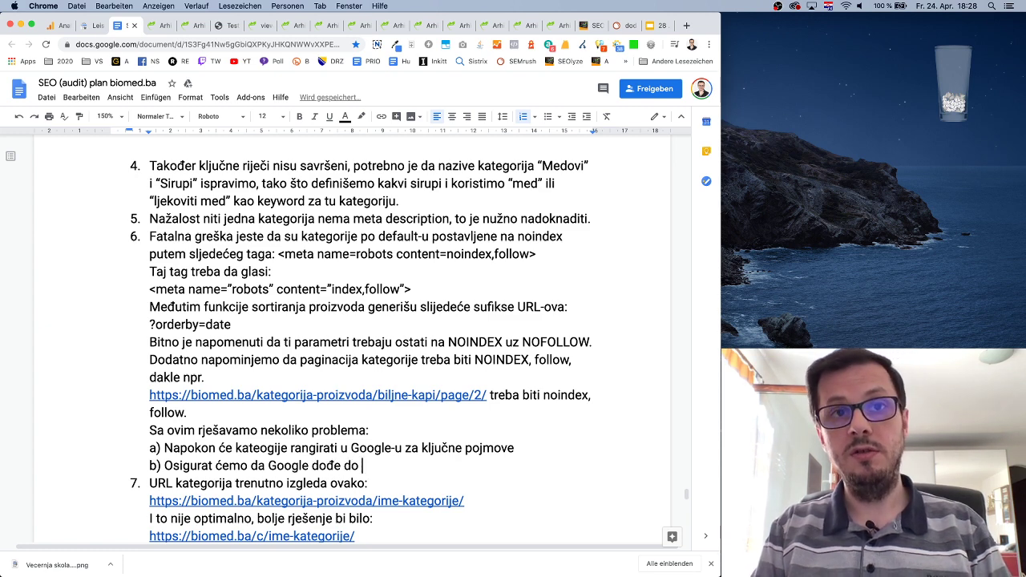
text(svih proizvoda)
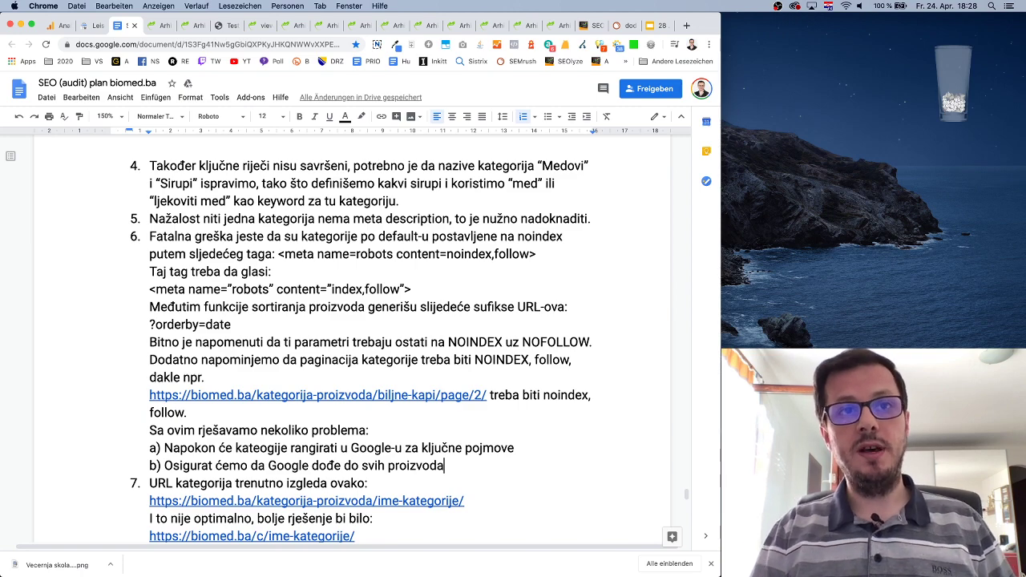
Add the line "c) Da Google ne indeksira dupli sadržaj koji generišu parametri" below item b) in point 6.
scroll(520, 384, up, 2)
scroll(520, 384, down, 5)
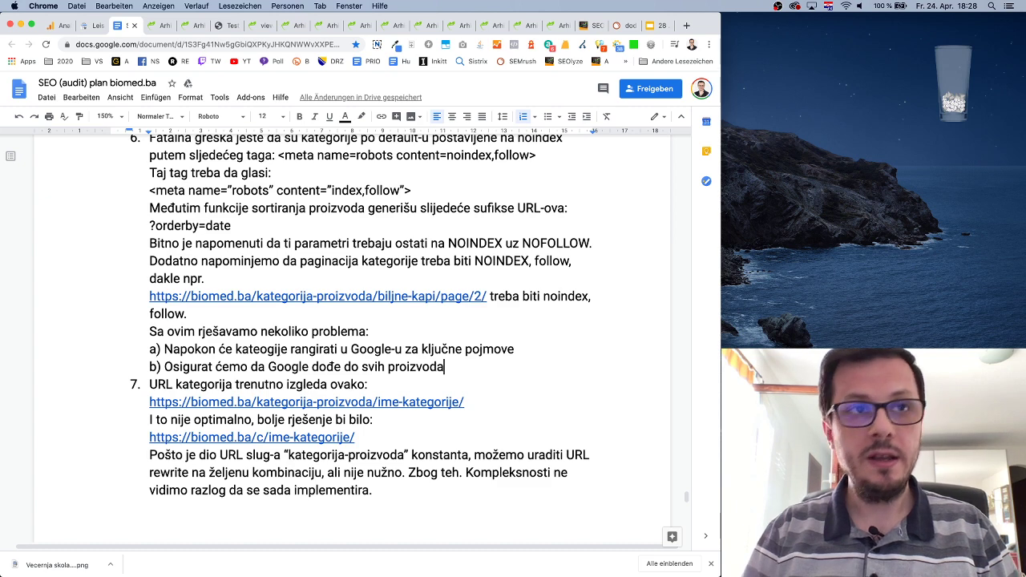
key(Return)
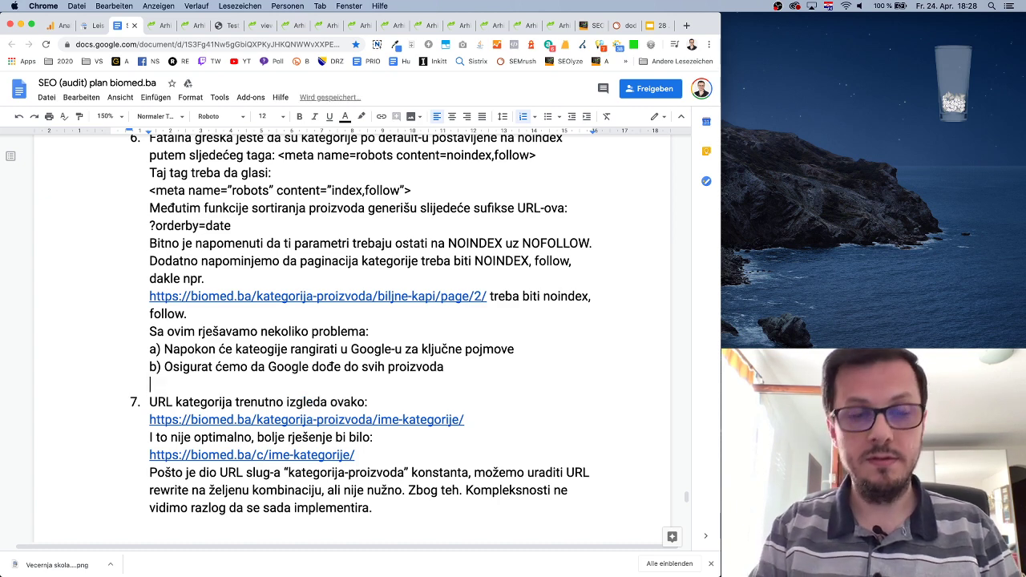
text(c))
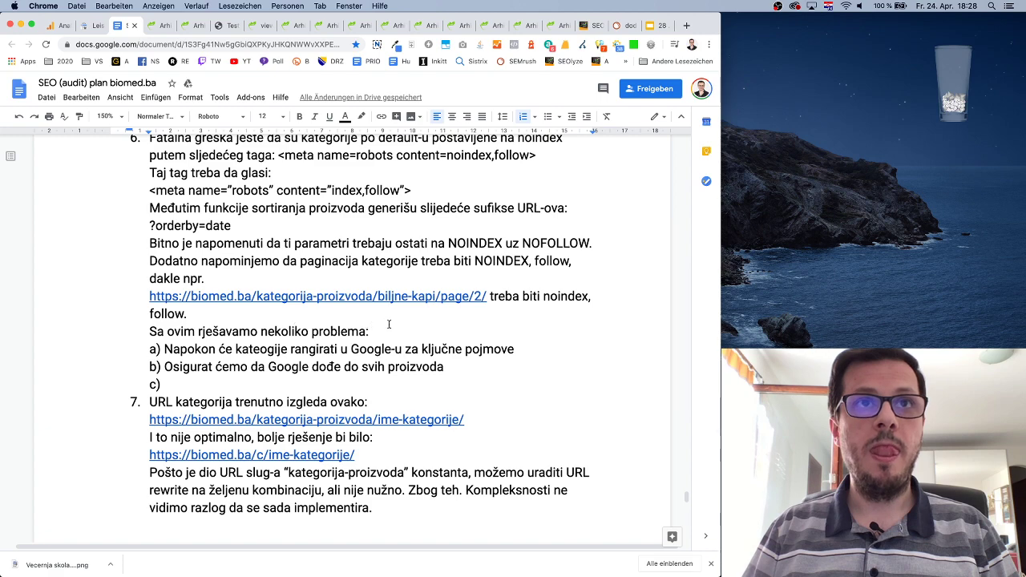
scroll(425, 328, up, 2)
scroll(426, 328, up, 1)
scroll(426, 328, down, 2)
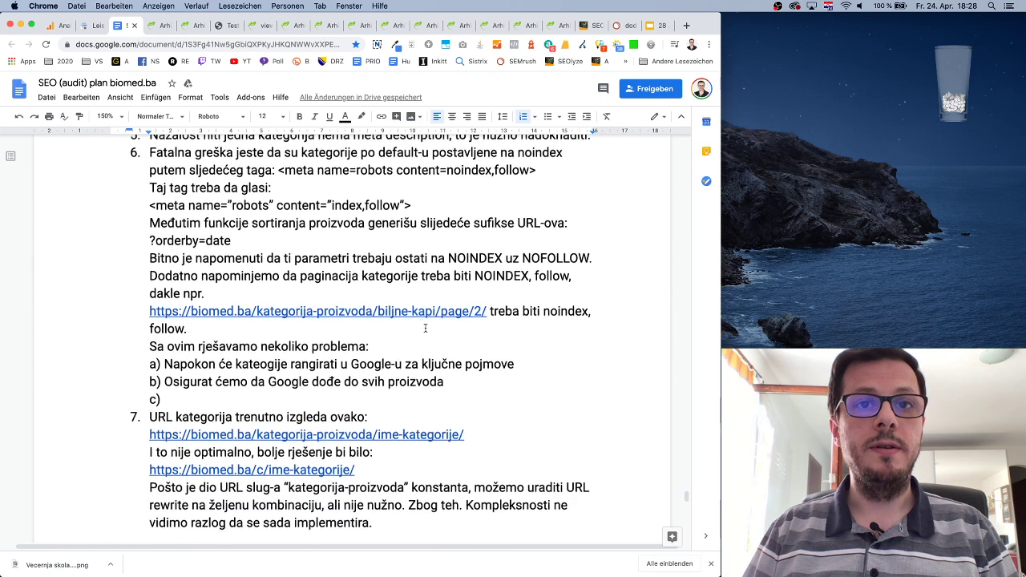
scroll(426, 328, up, 5)
scroll(426, 328, up, 1)
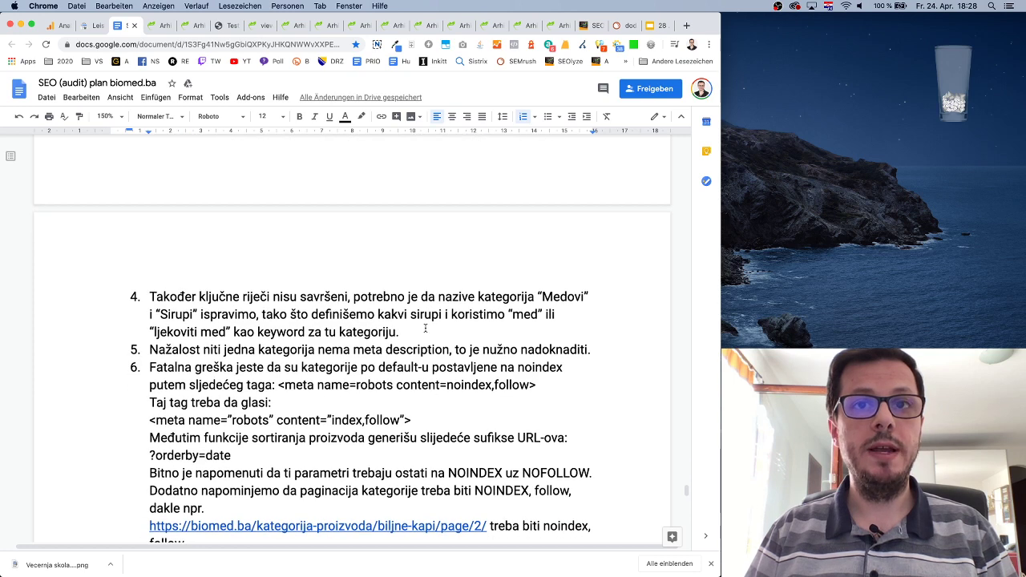
scroll(425, 328, down, 2)
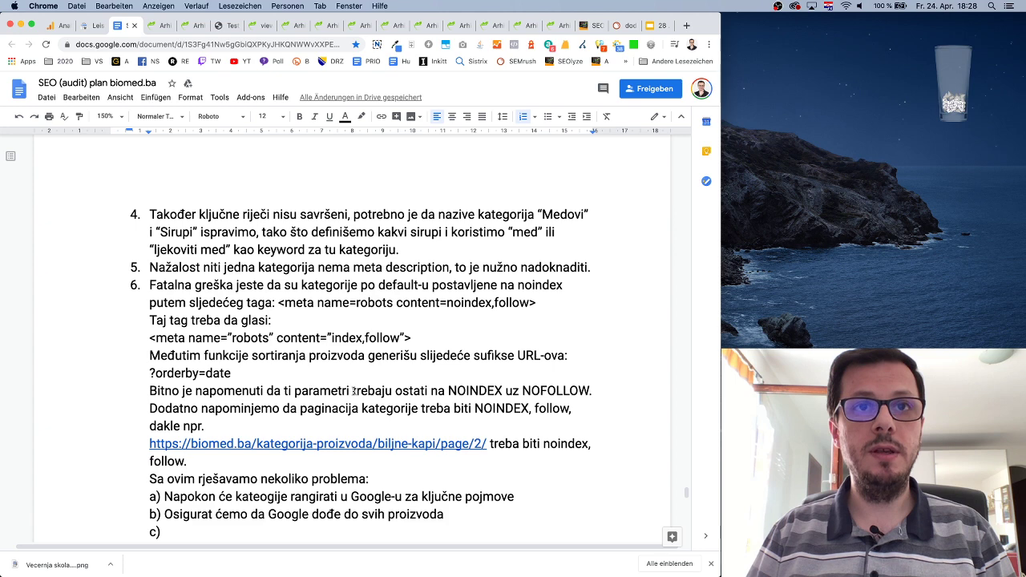
click(457, 391)
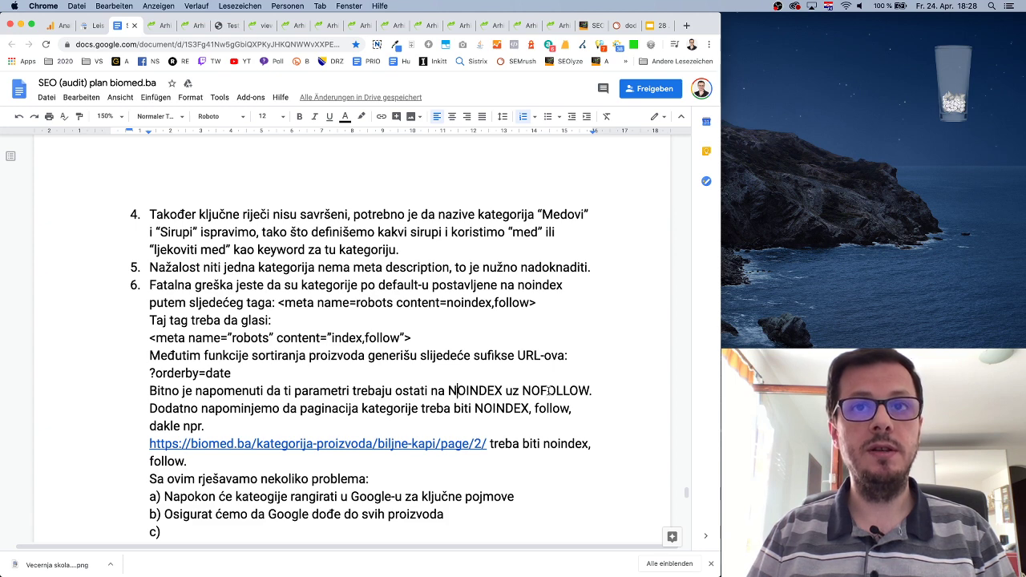
scroll(401, 408, down, 2)
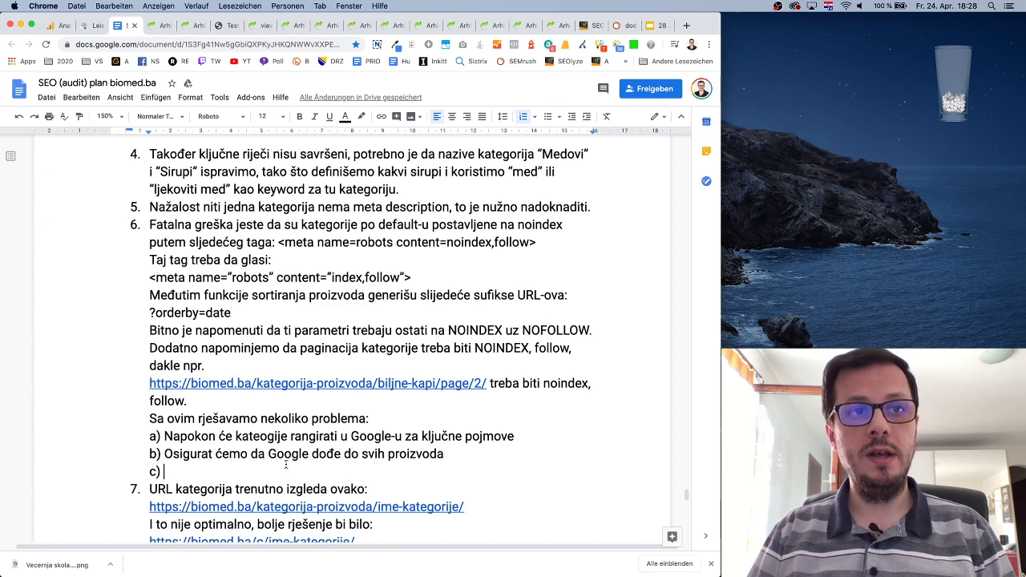
text(Da Google n)
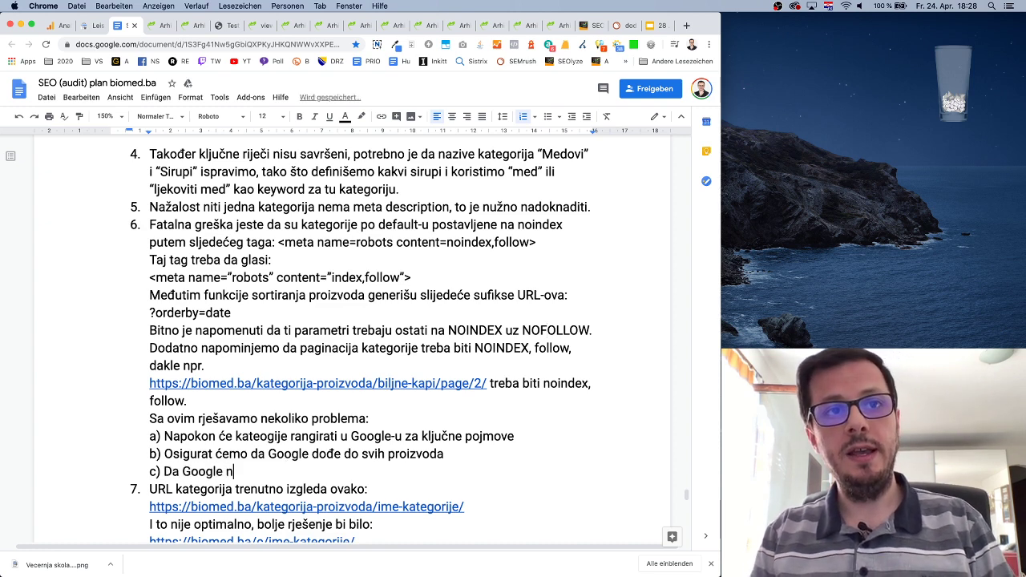
text(e indeksira du)
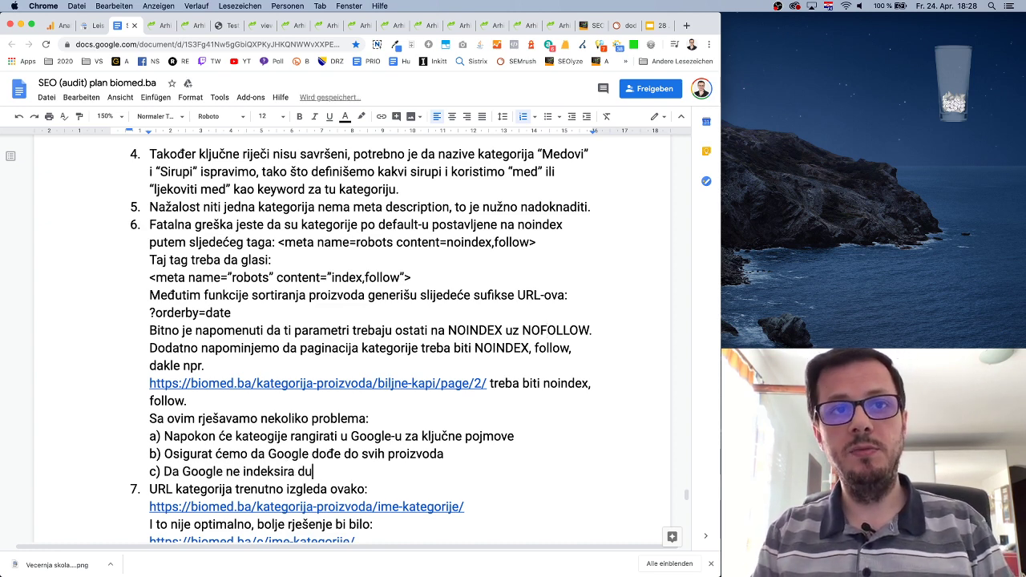
text(pli sadržaj ko)
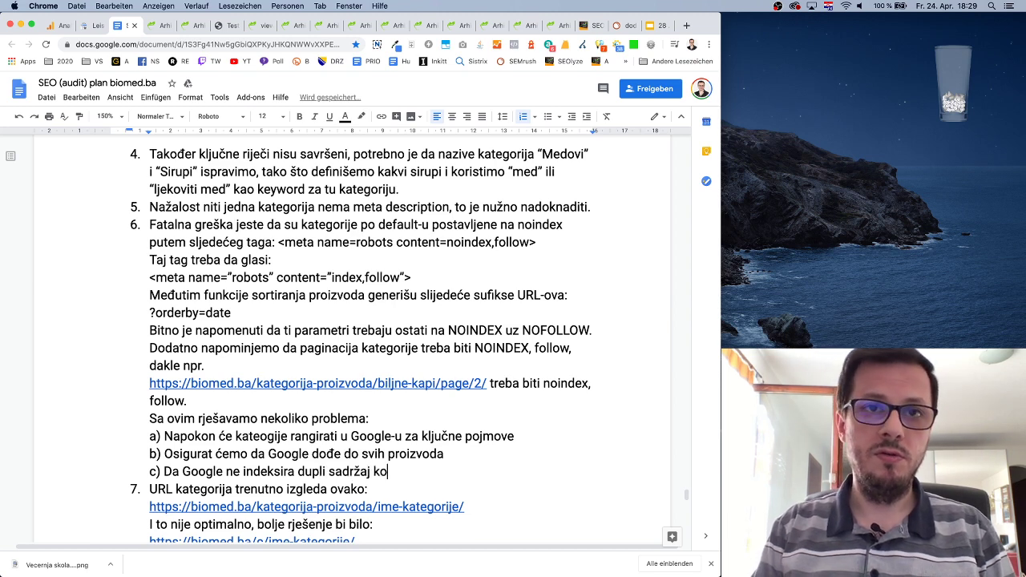
text(ji generišu)
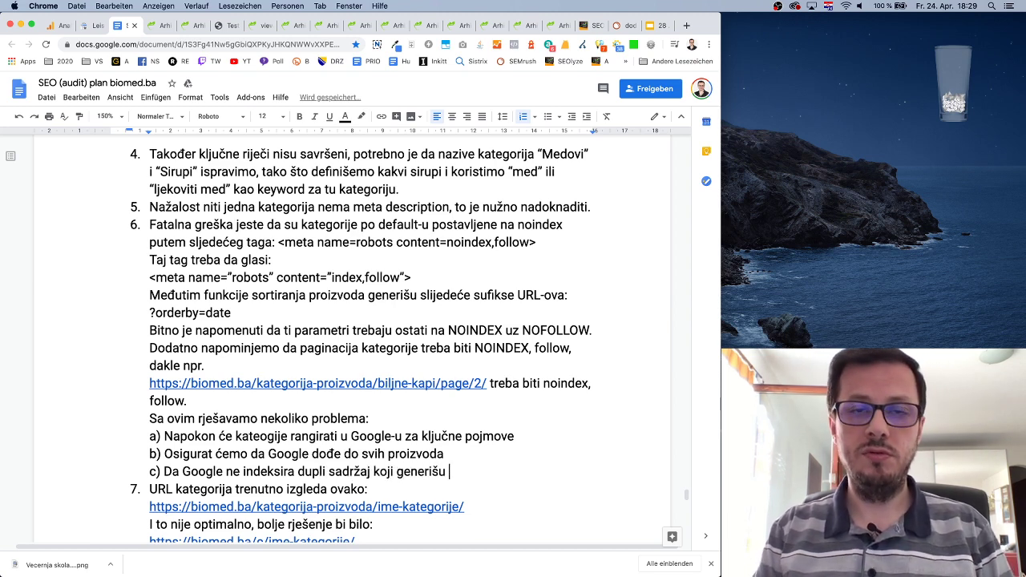
text( parame)
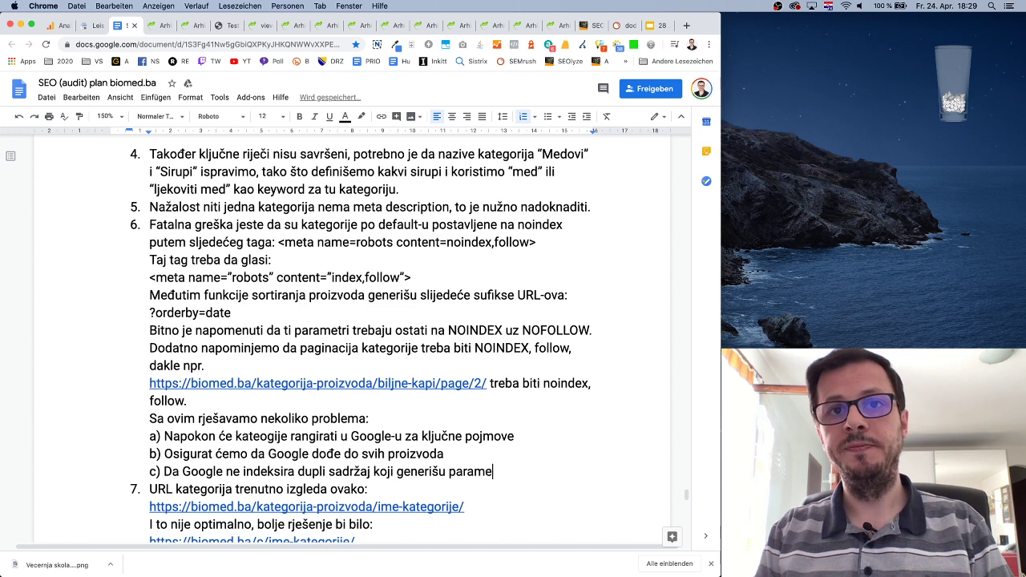
text(tri)
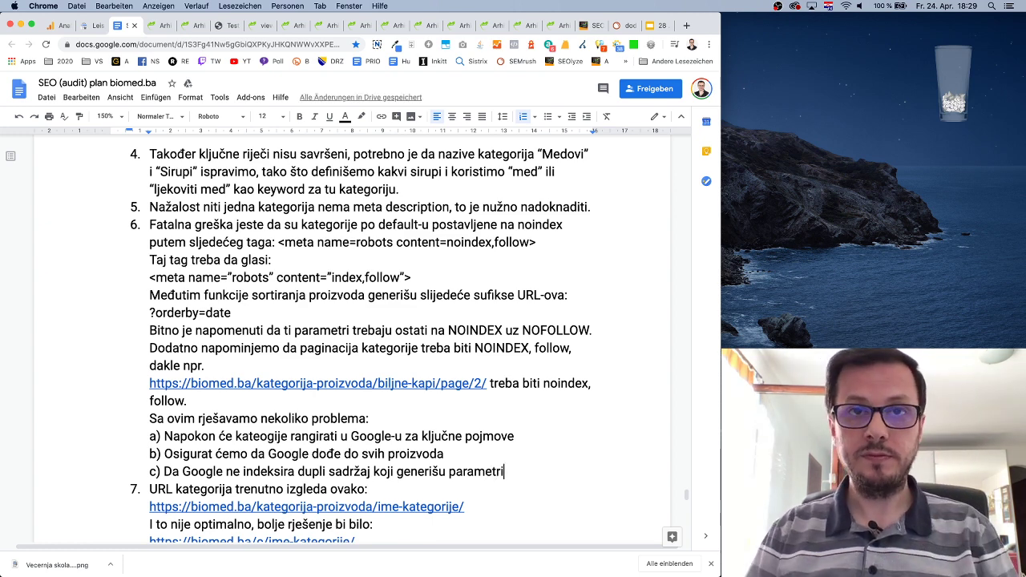
Append "normalnim putem" to the end of item b) in point 6.
text( normalnim)
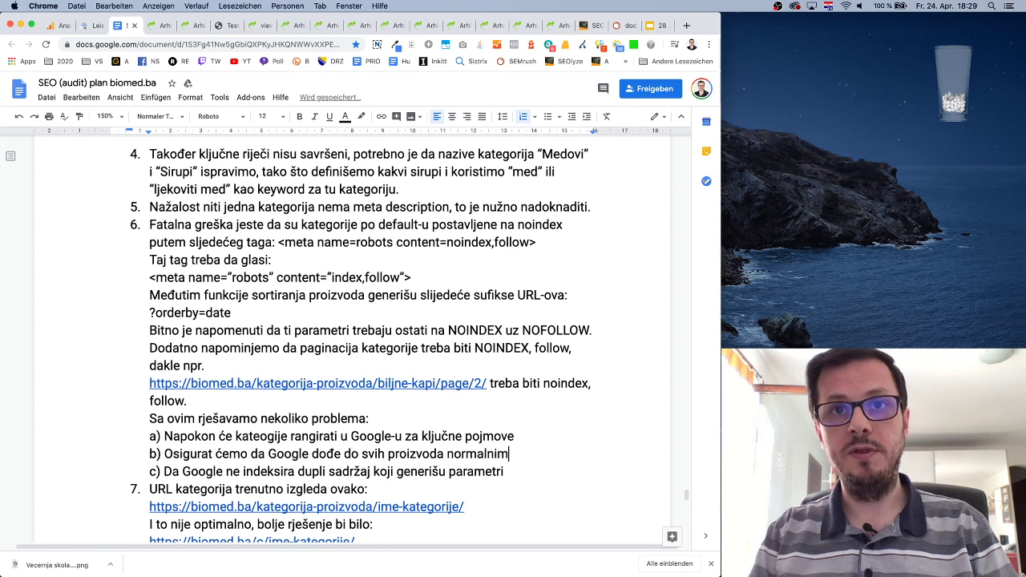
text( putem)
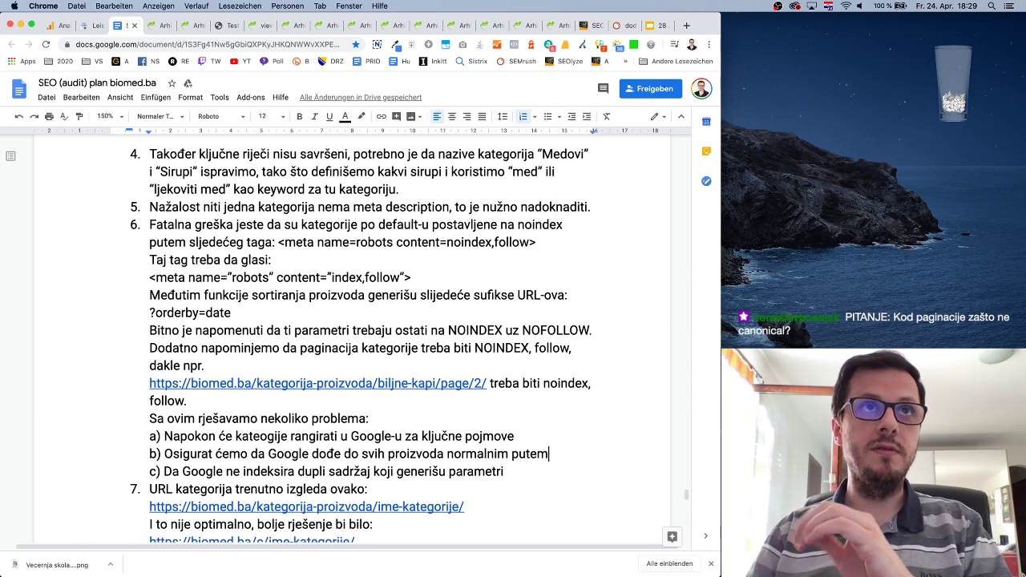
Switch to the shop's page 2 of the Biljne kapi category and examine its heading, product list and pagination.
click(182, 26)
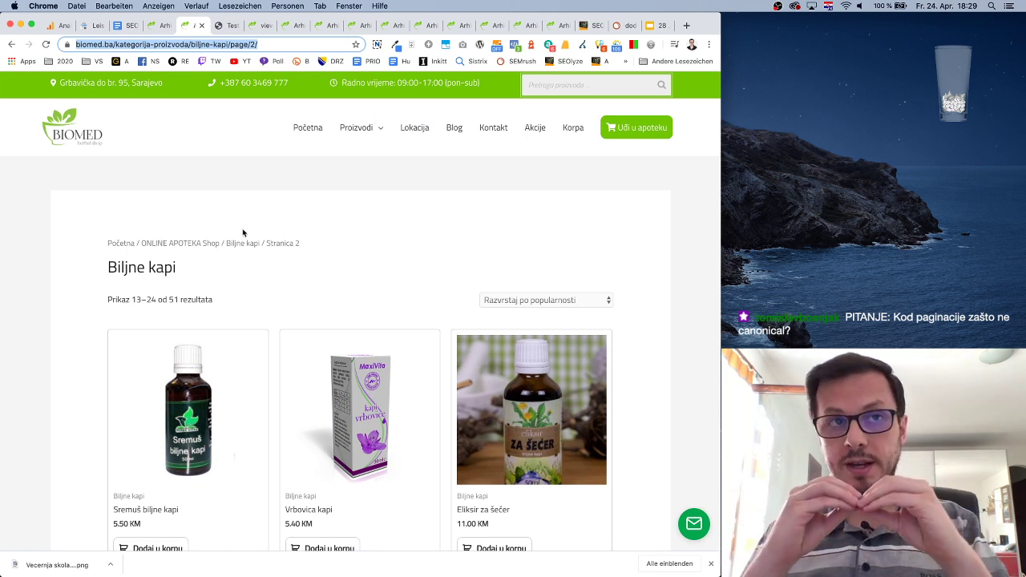
drag(178, 271, 88, 271)
click(319, 269)
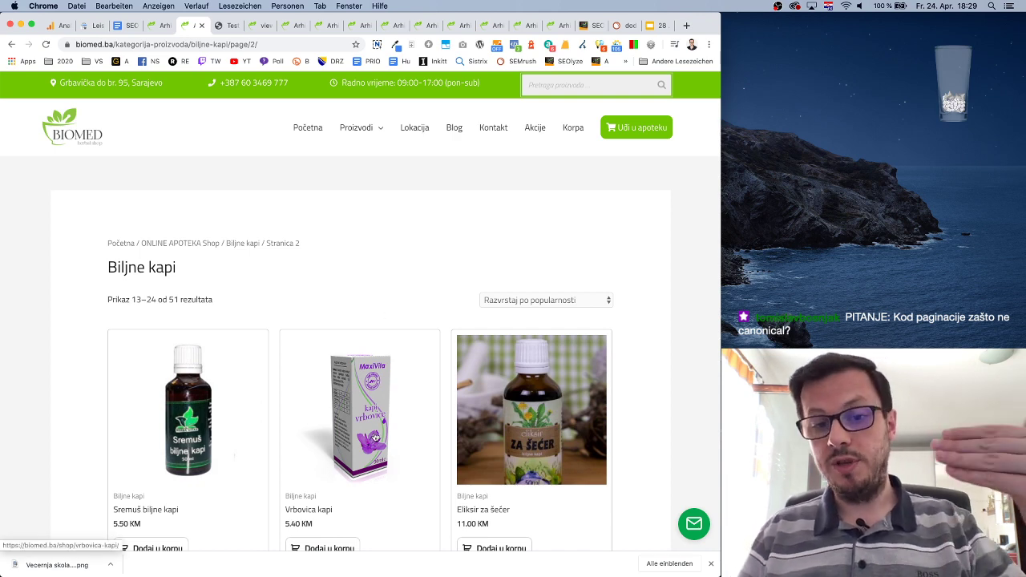
scroll(407, 435, down, 13)
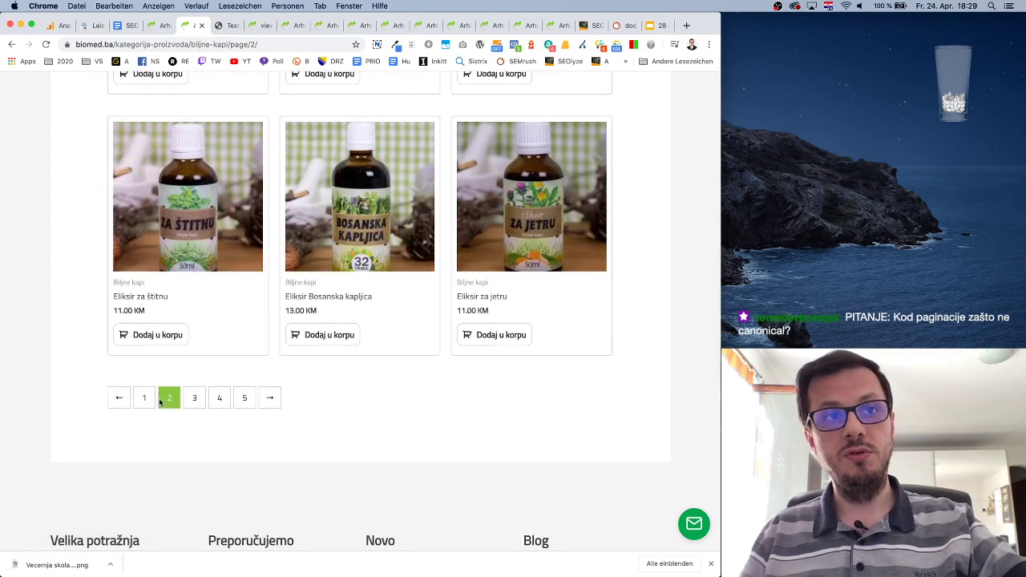
scroll(178, 403, up, 13)
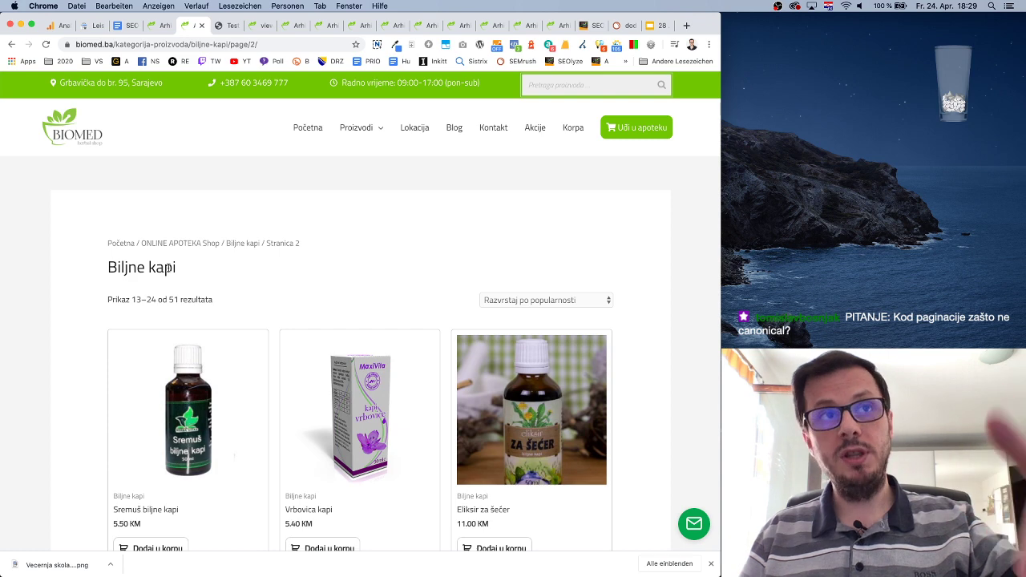
drag(178, 271, 105, 268)
click(194, 274)
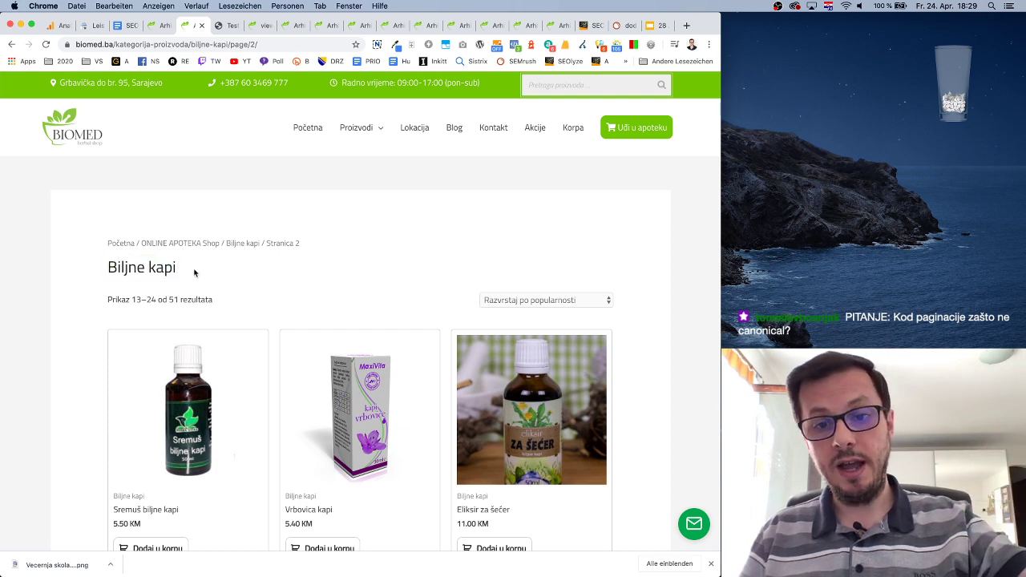
scroll(321, 369, down, 9)
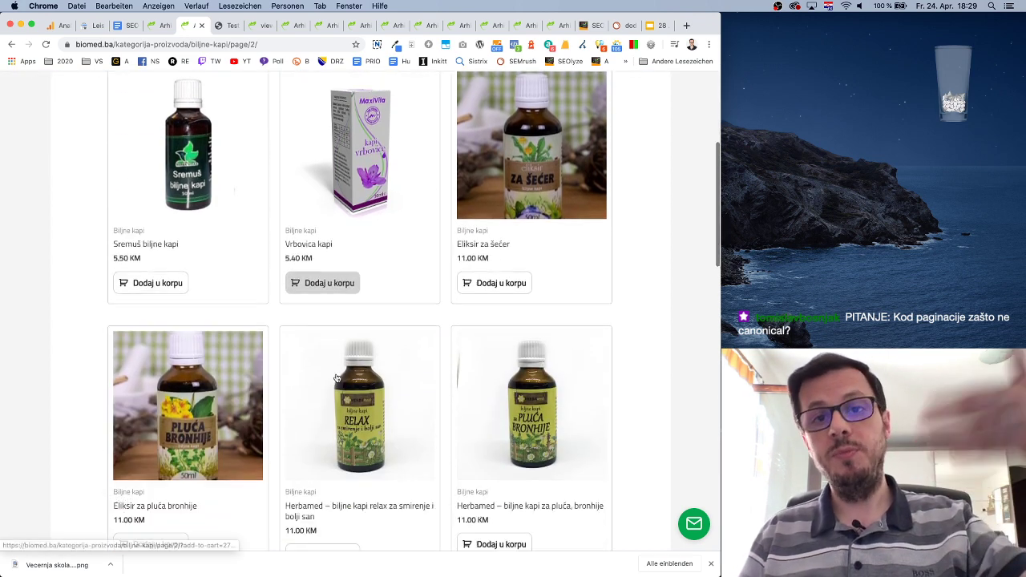
scroll(336, 377, down, 5)
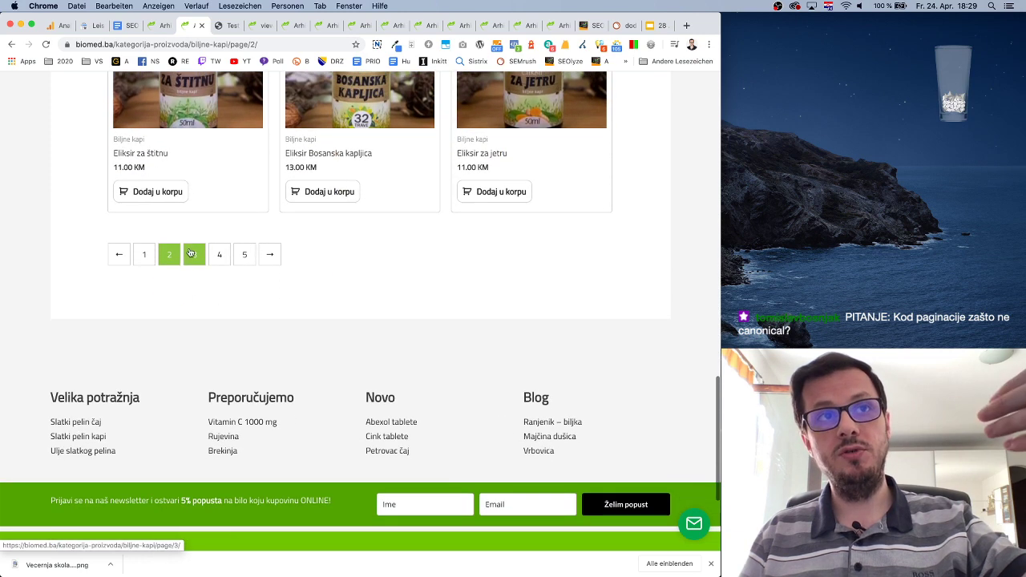
Open page 3 of the Biljne kapi category and examine its products and sorting options.
click(193, 254)
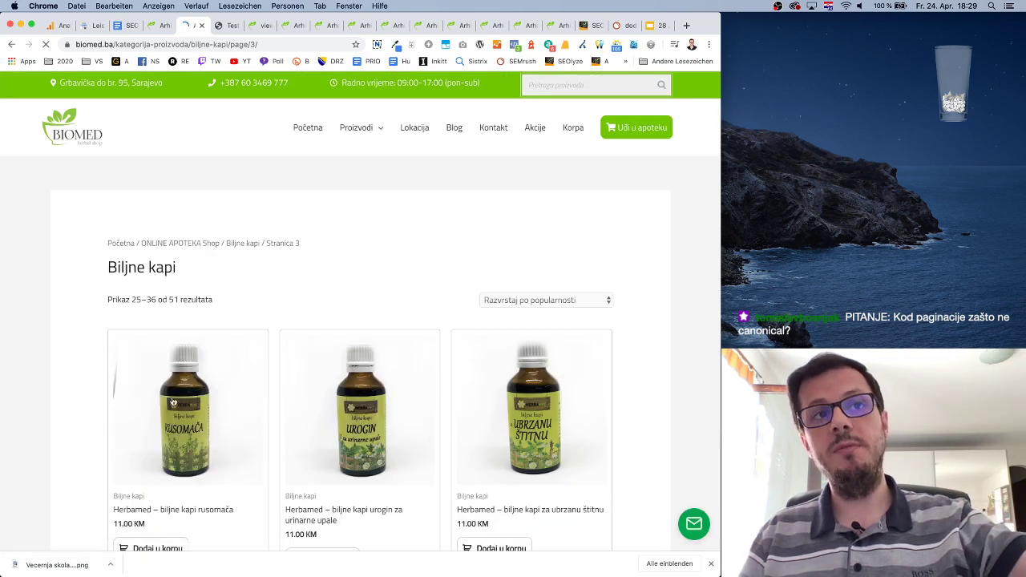
scroll(487, 414, down, 5)
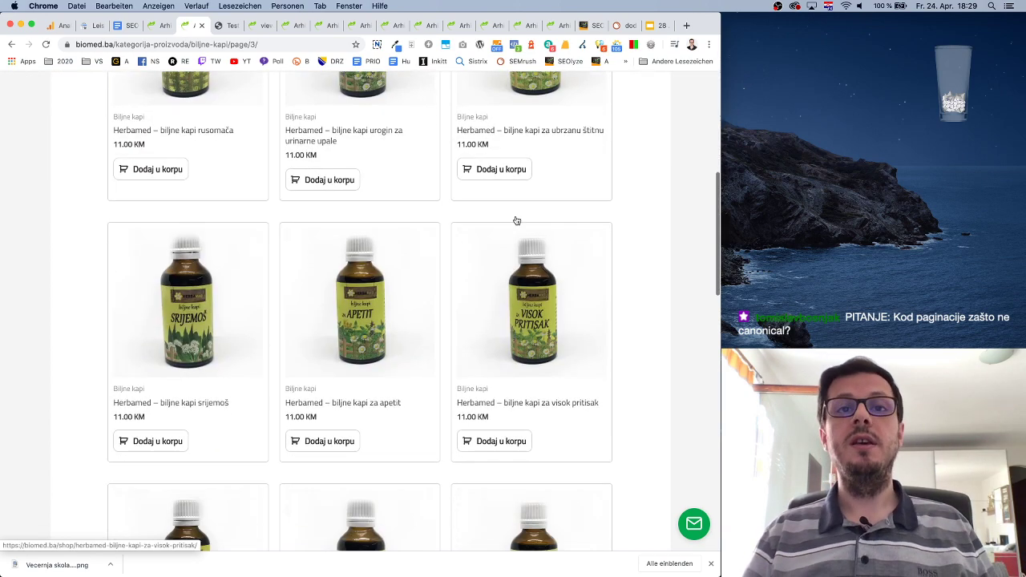
scroll(410, 431, up, 5)
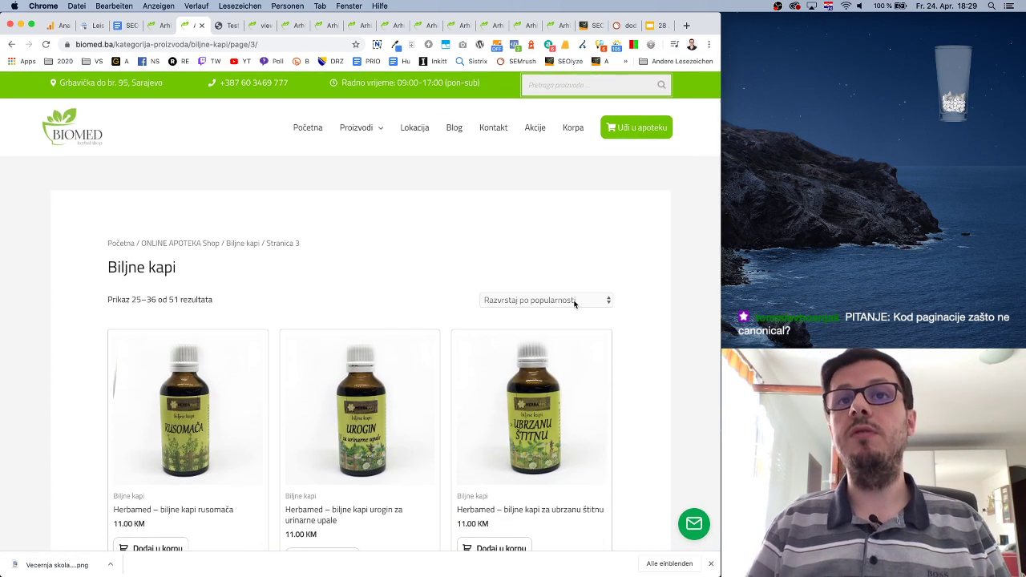
click(573, 300)
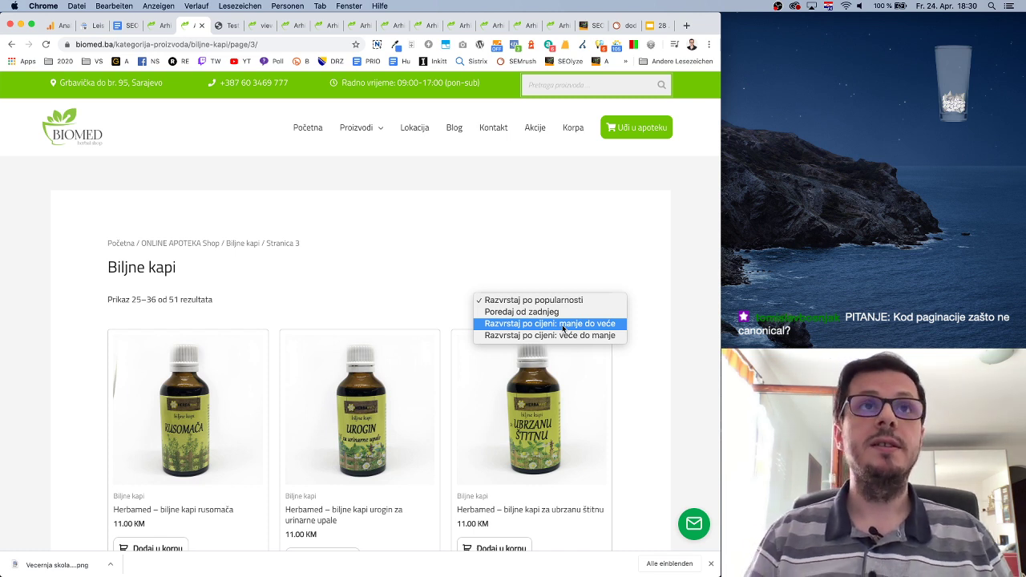
click(378, 195)
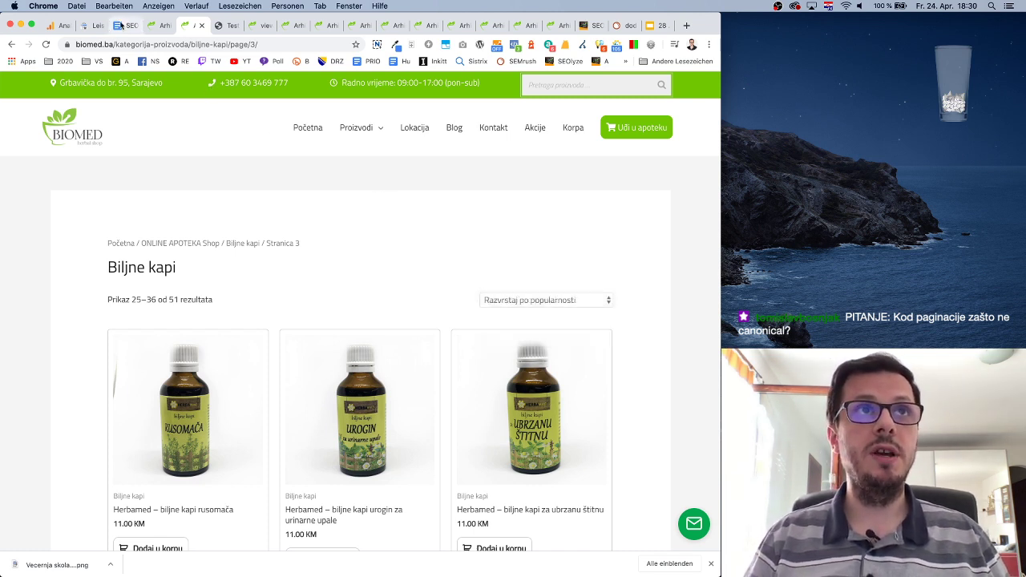
Return to the audit document and insert new point 7: "Radi prethodne tačke nužno je postaviti canonical tag na svaku od stranica unutar shopa.".
click(120, 27)
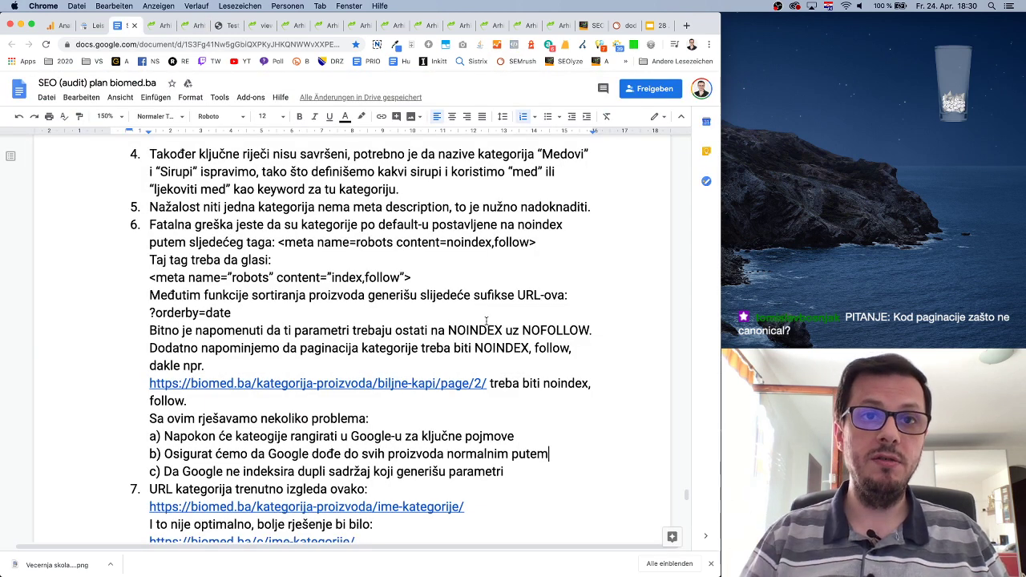
scroll(510, 433, down, 5)
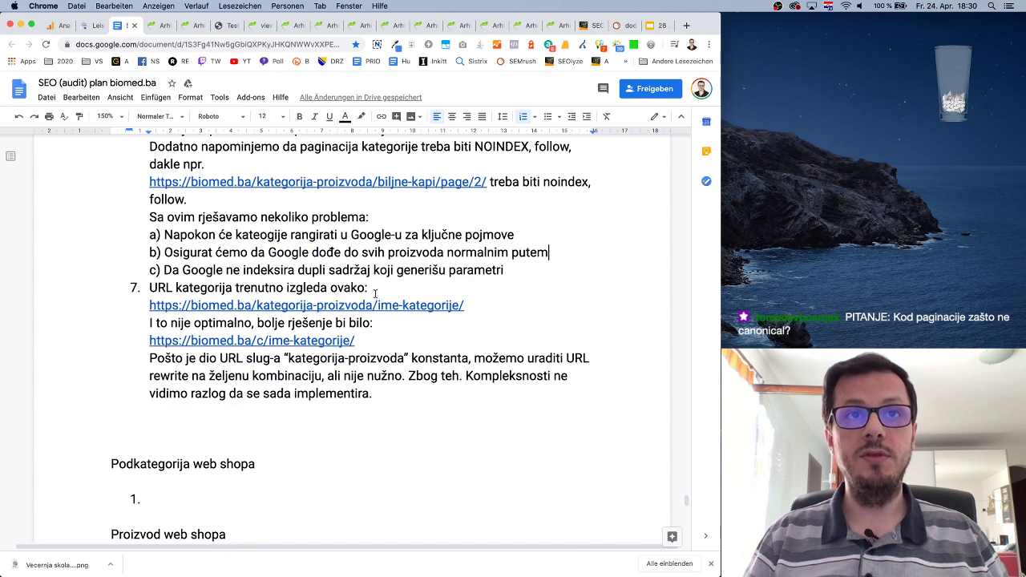
click(557, 268)
key(Return)
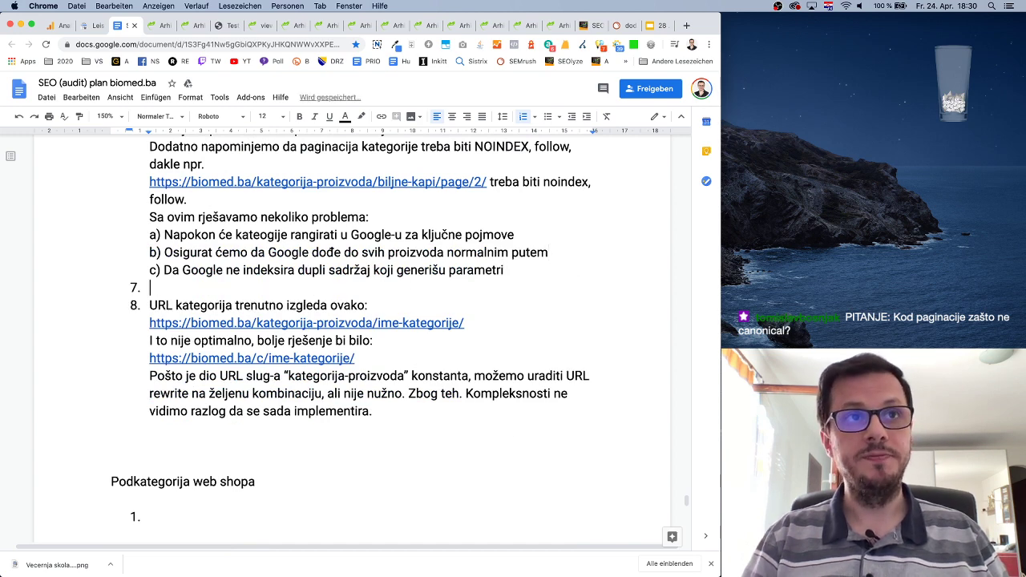
text(Radi pretho)
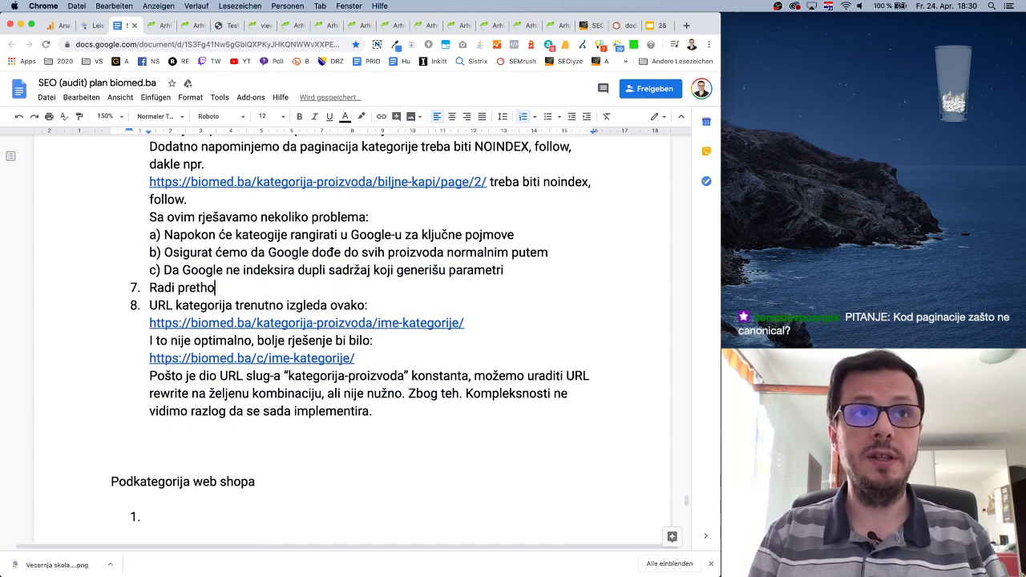
text(dne tačke)
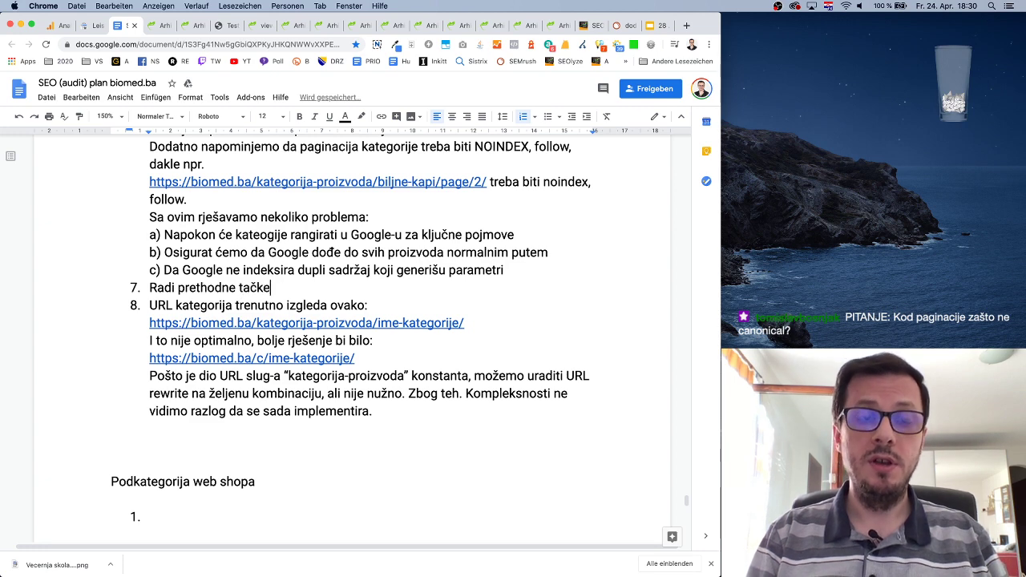
text( nužno je posta)
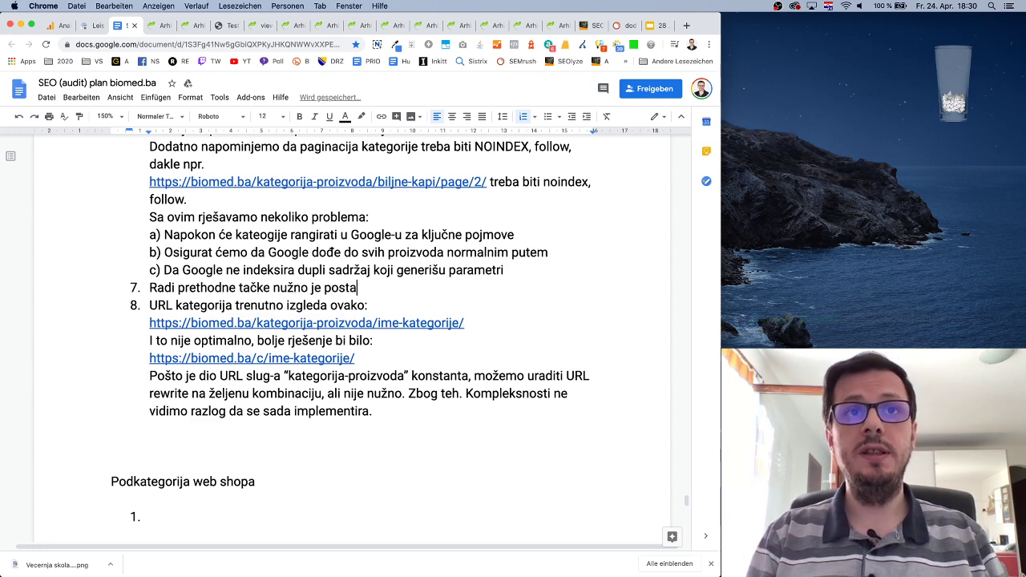
text(viti cano)
key(BackSpace)
key(BackSpace)
text(ano)
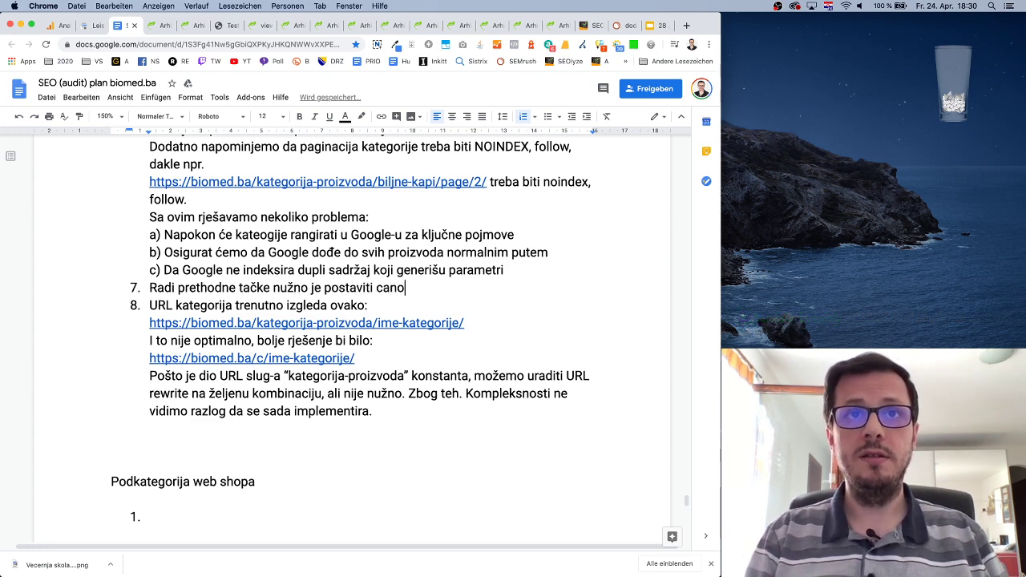
text(nical tag na)
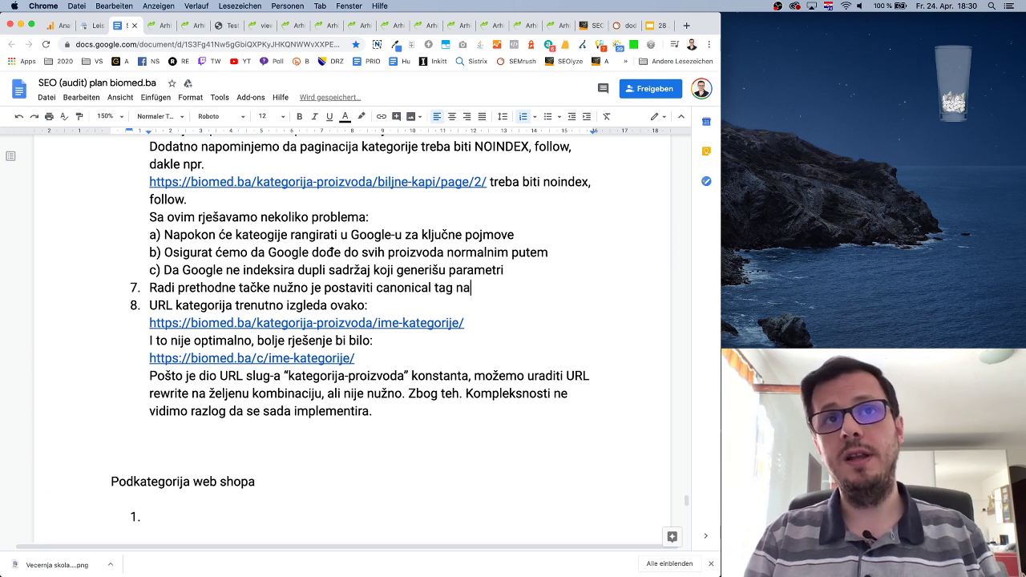
text( svaku od)
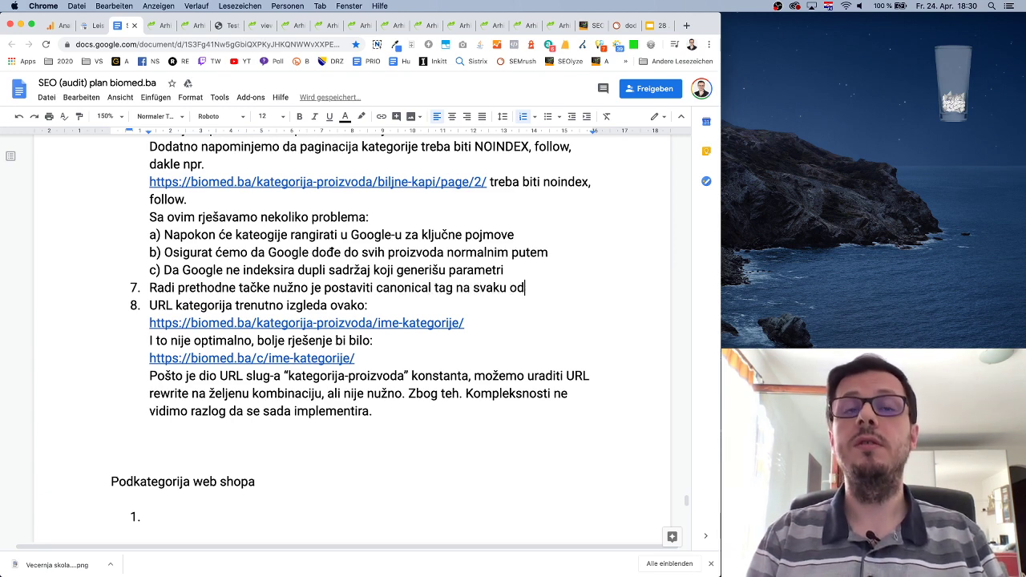
text( stranica)
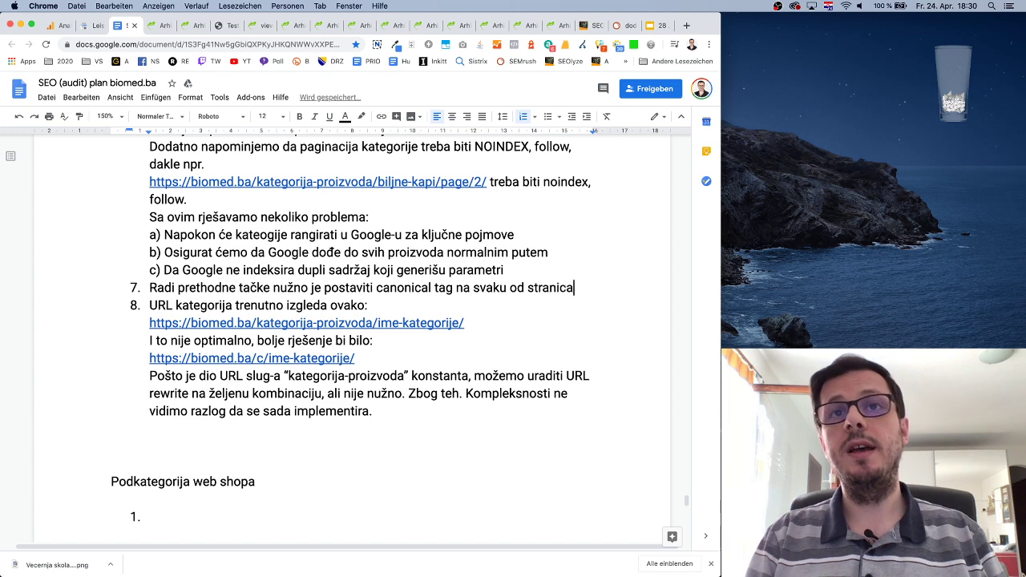
text( unutar sh)
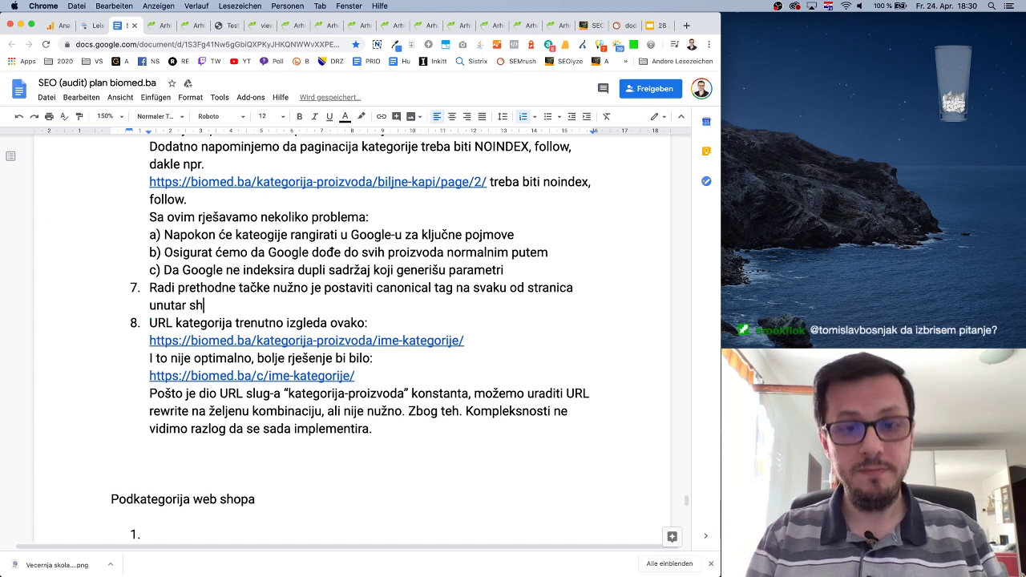
text(opa. Z)
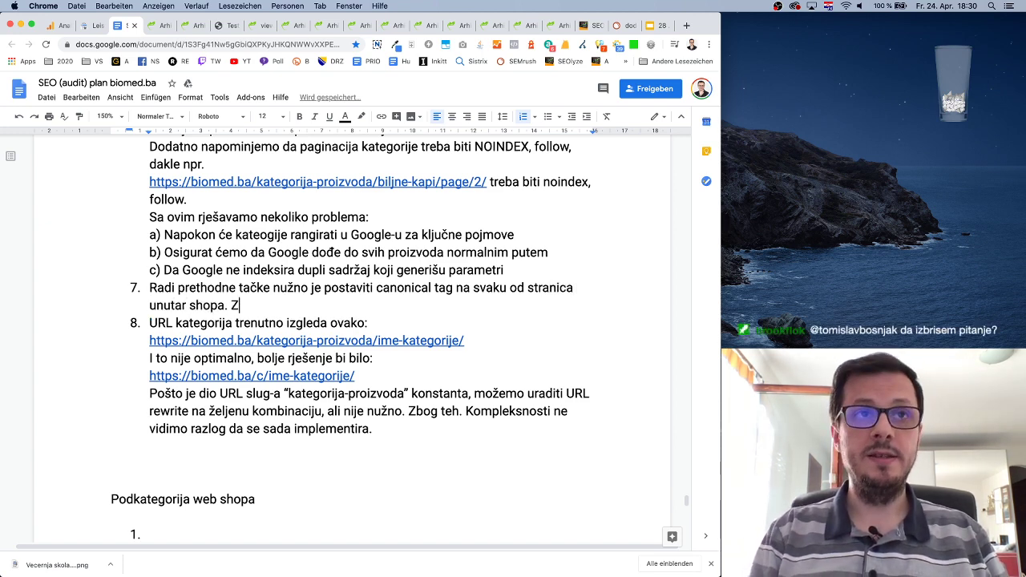
Continue point 7 with "Za kategorije to znači da canonical pokazuje sam na sebe".
text(a kategij)
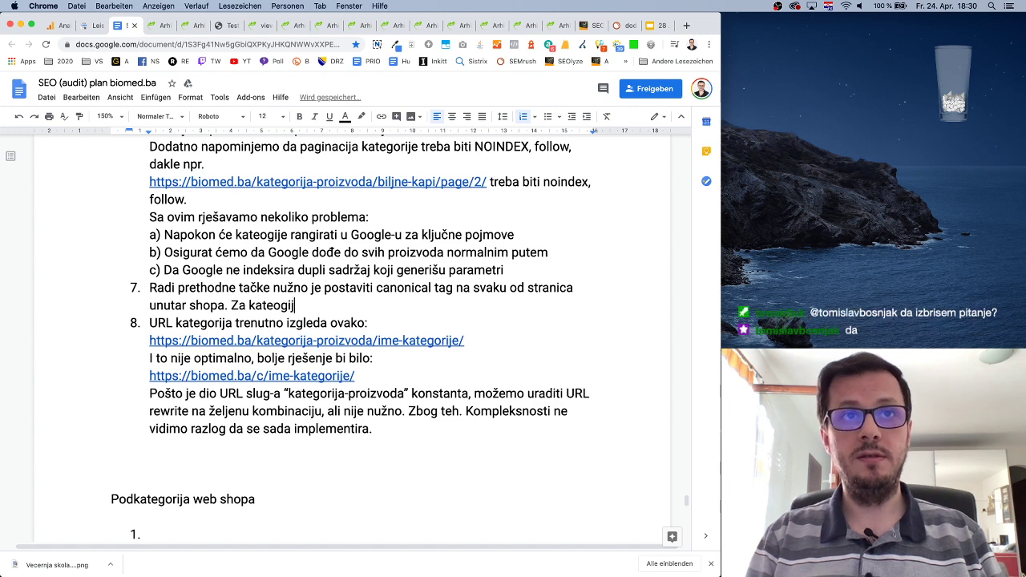
key(BackSpace)
key(BackSpace)
text(gori)
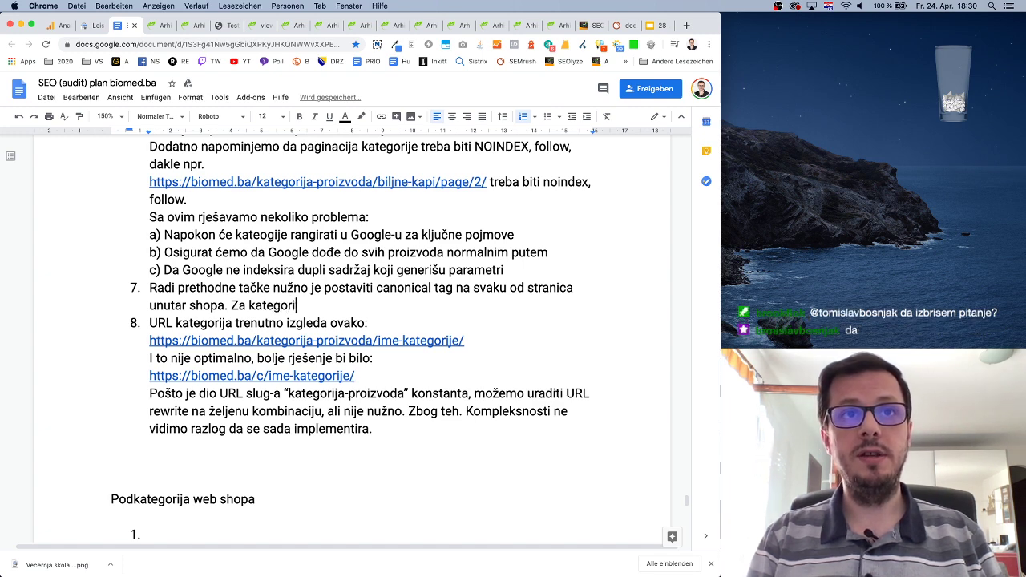
text(je to znači da )
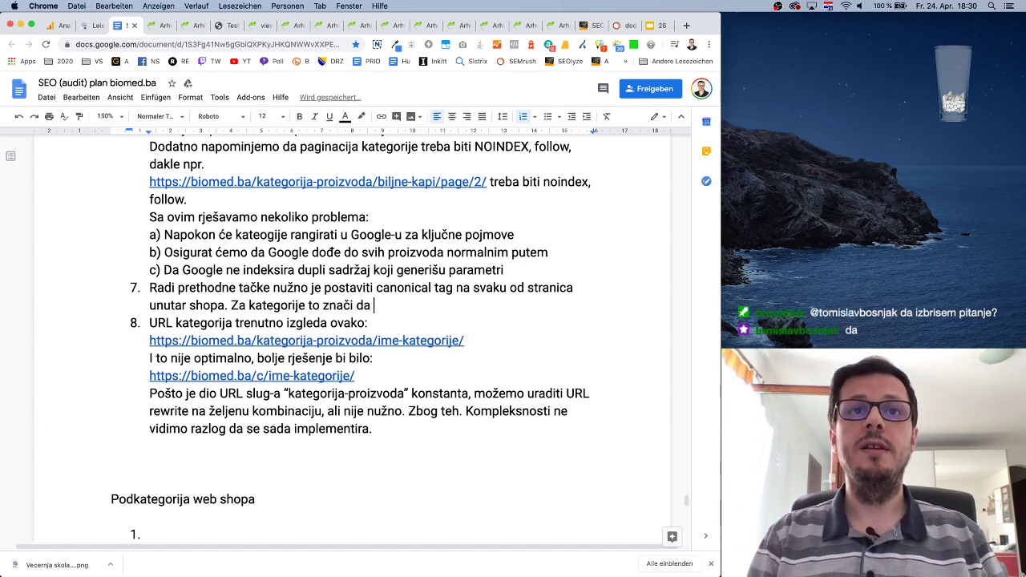
text(canonica)
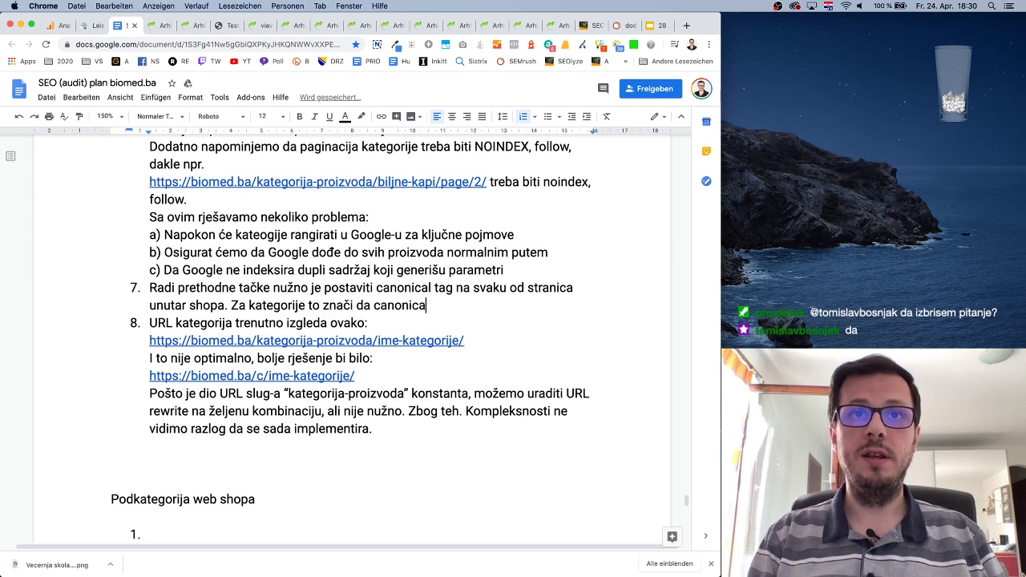
text(l pokazuje sa)
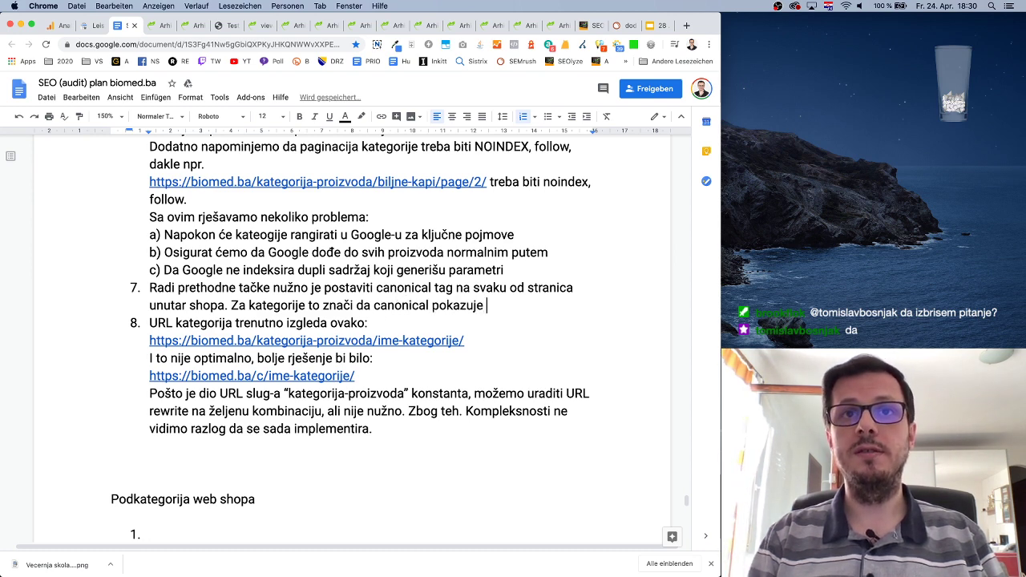
text(sebe)
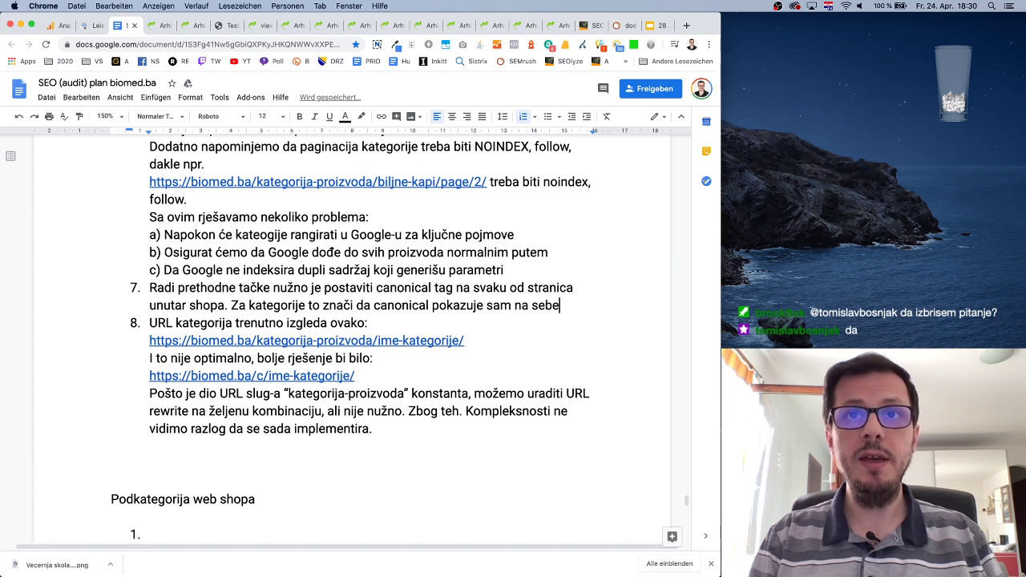
Extend the category sentence in point 7 with ", dok kod paginacije canonical pokazuje na osnovni URL kategrije".
text(, dok kod pga)
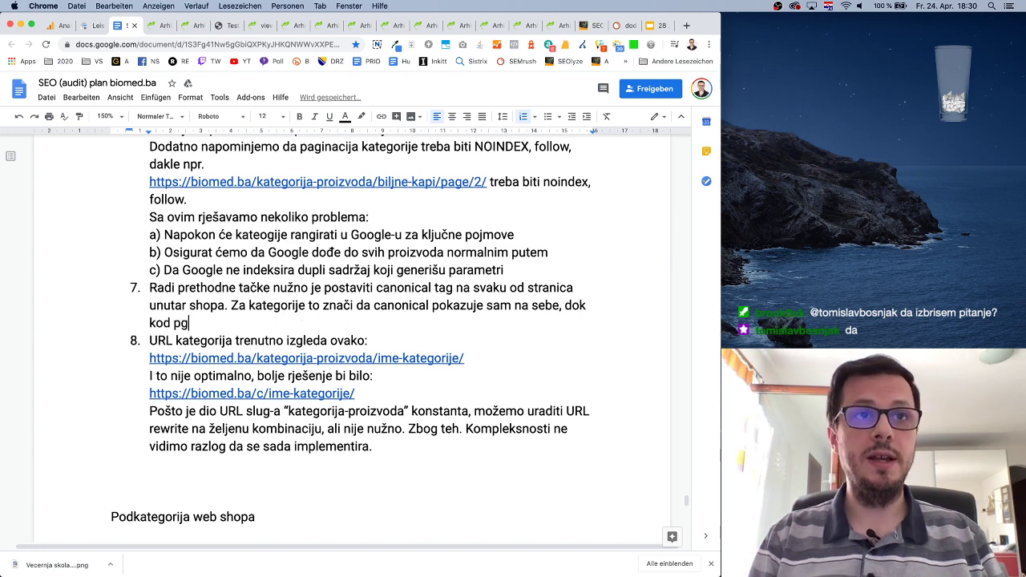
key(BackSpace)
key(BackSpace)
text(aginacije )
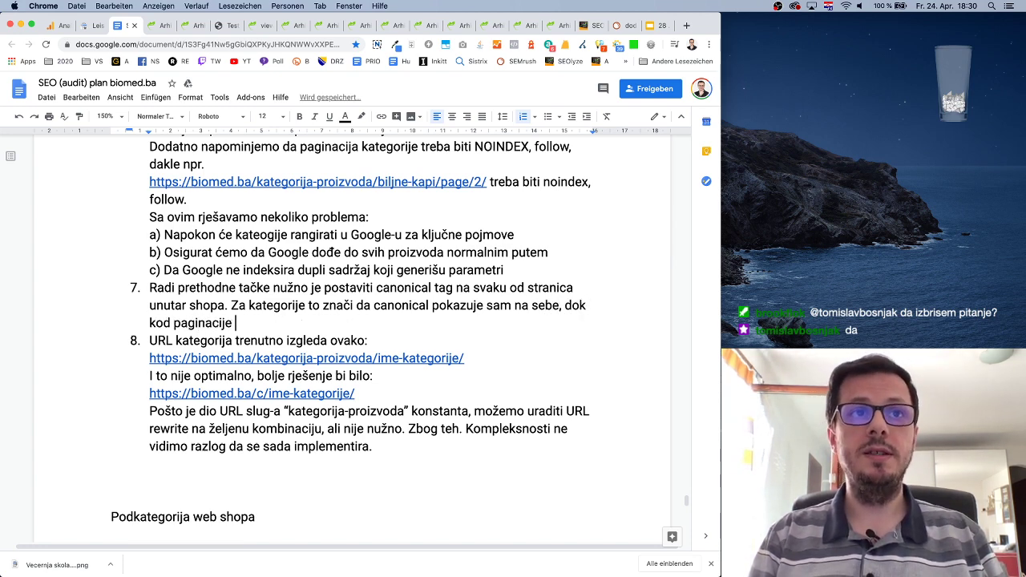
text(canonical p)
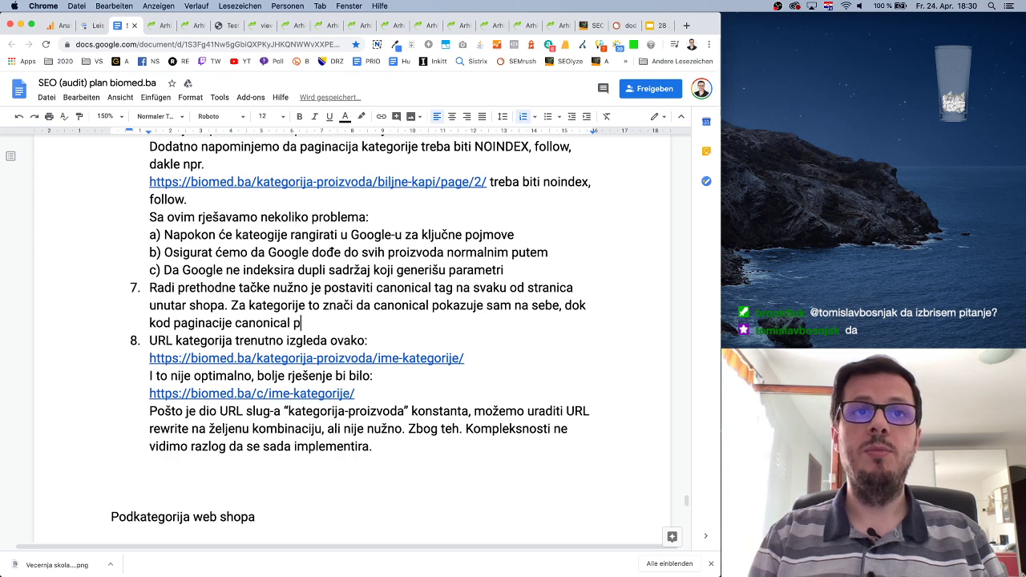
text(okazuje na )
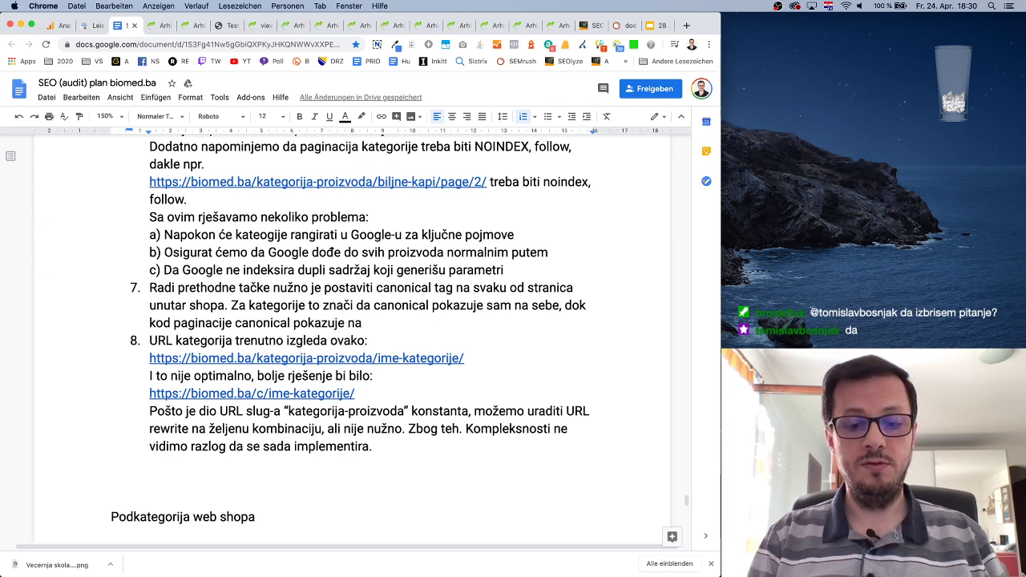
text(URL kate)
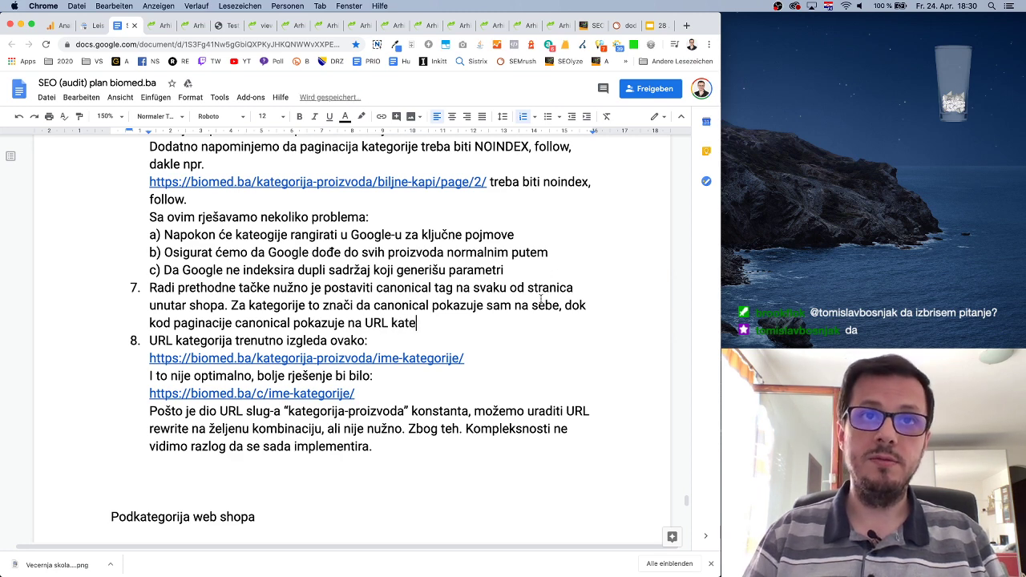
click(365, 322)
text(osnovni)
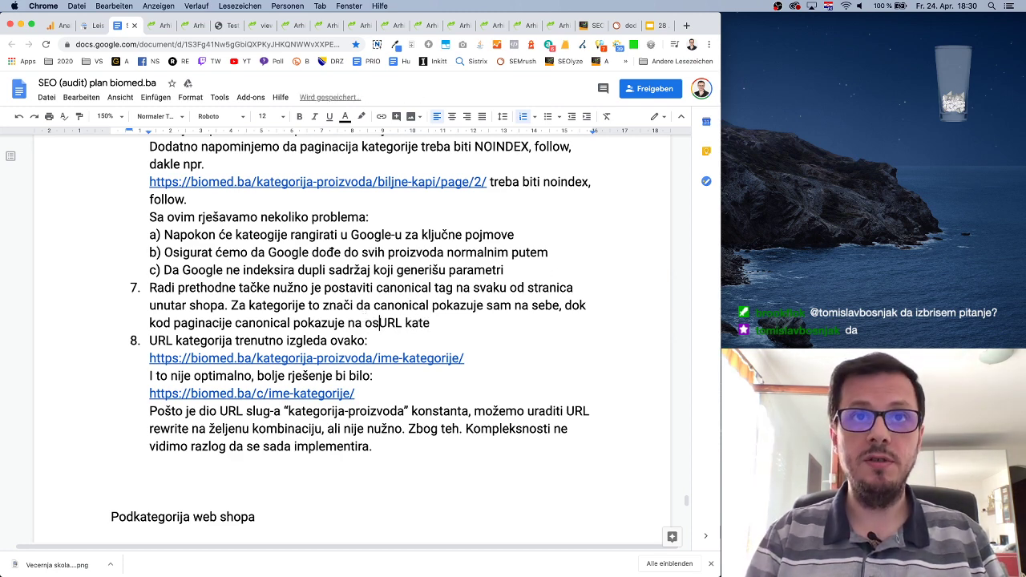
key(End)
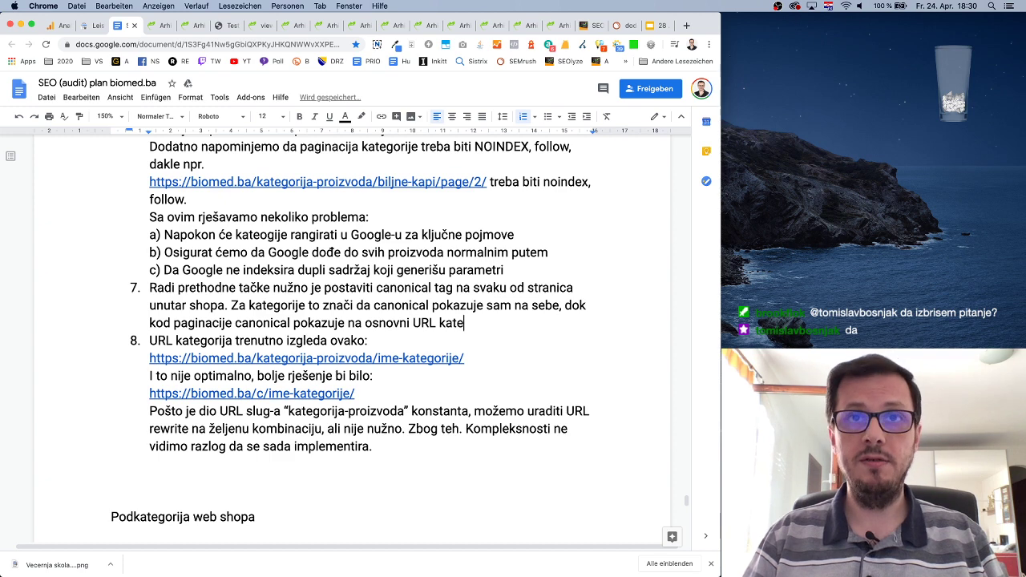
text(grije)
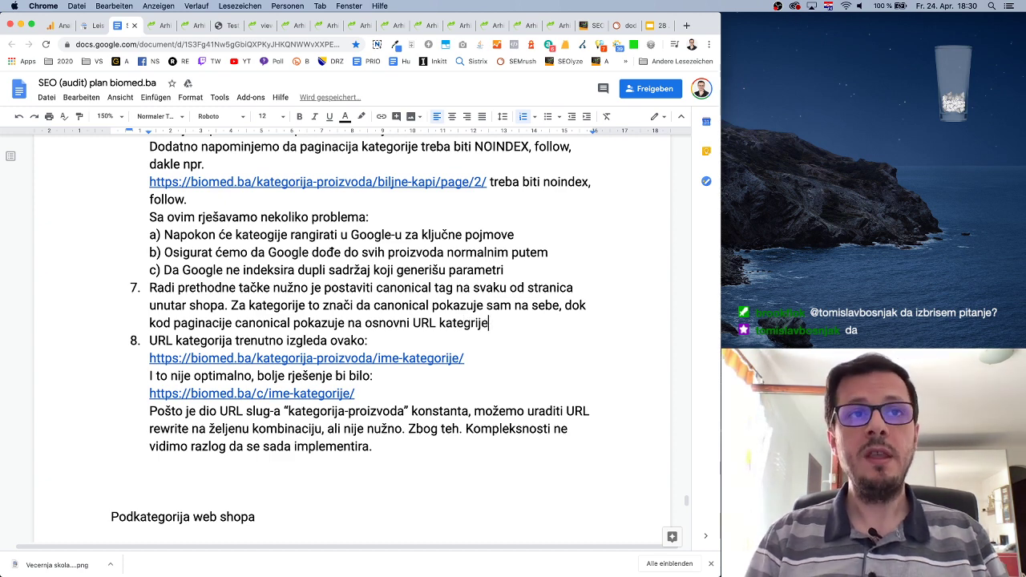
Add the clause ", kao što trebaju i biti URL-ovi sa parametrima" to the end of point 7.
text(, kao što treba)
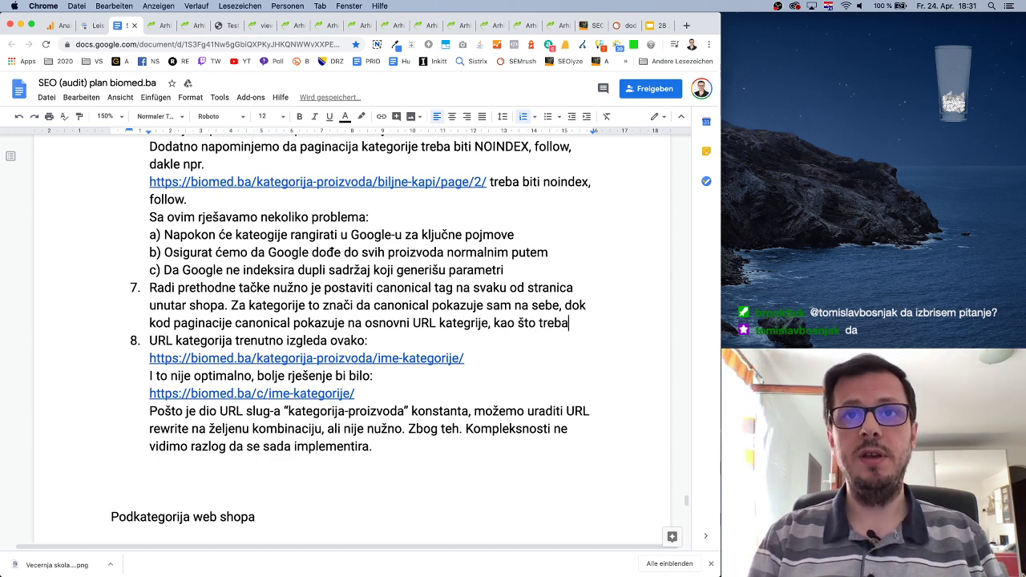
text(ju i biti UR)
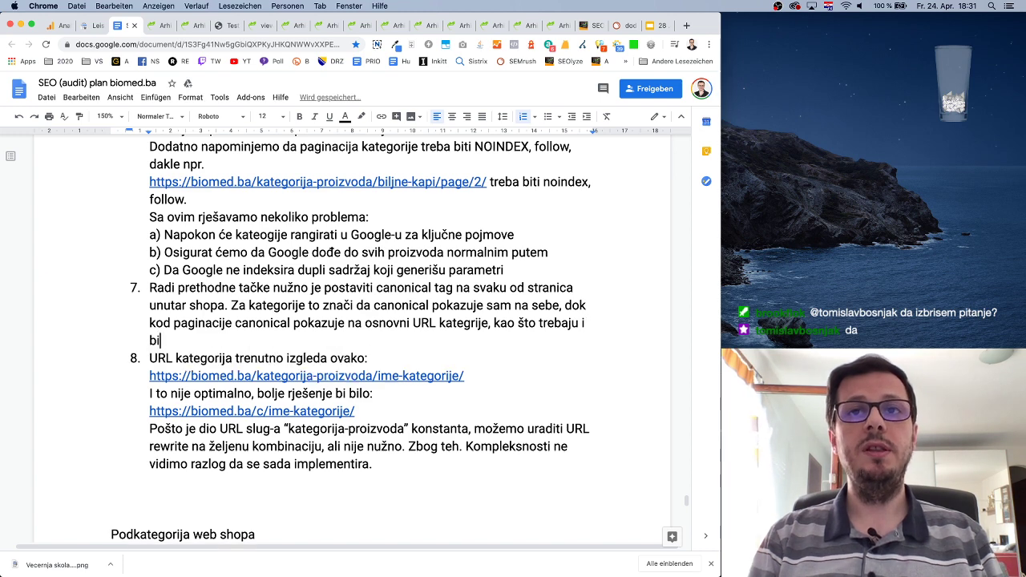
text(L-ovi kada su)
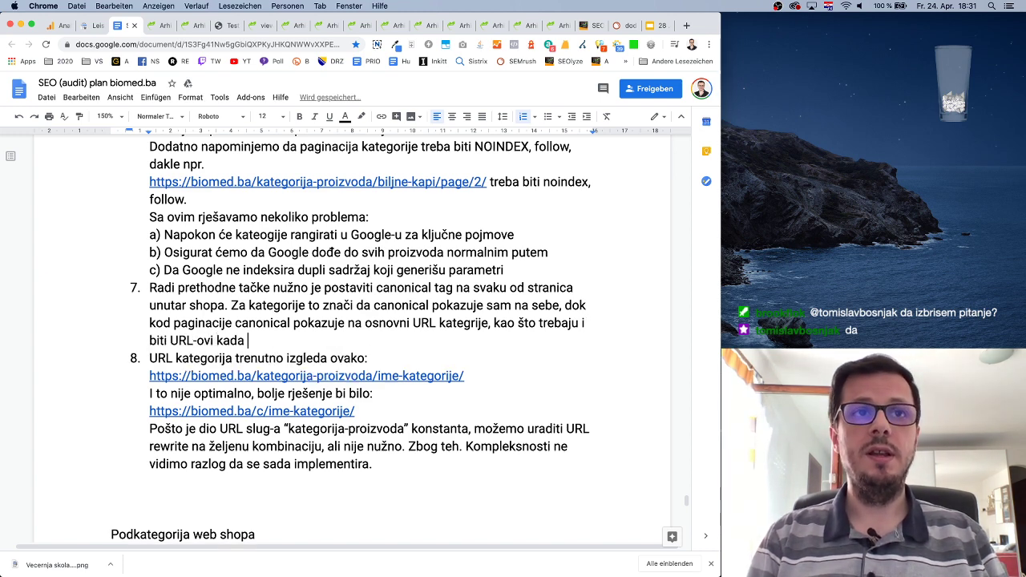
key(BackSpace)
key(BackSpace)
key(BackSpace)
key(BackSpace)
key(BackSpace)
key(BackSpace)
key(BackSpace)
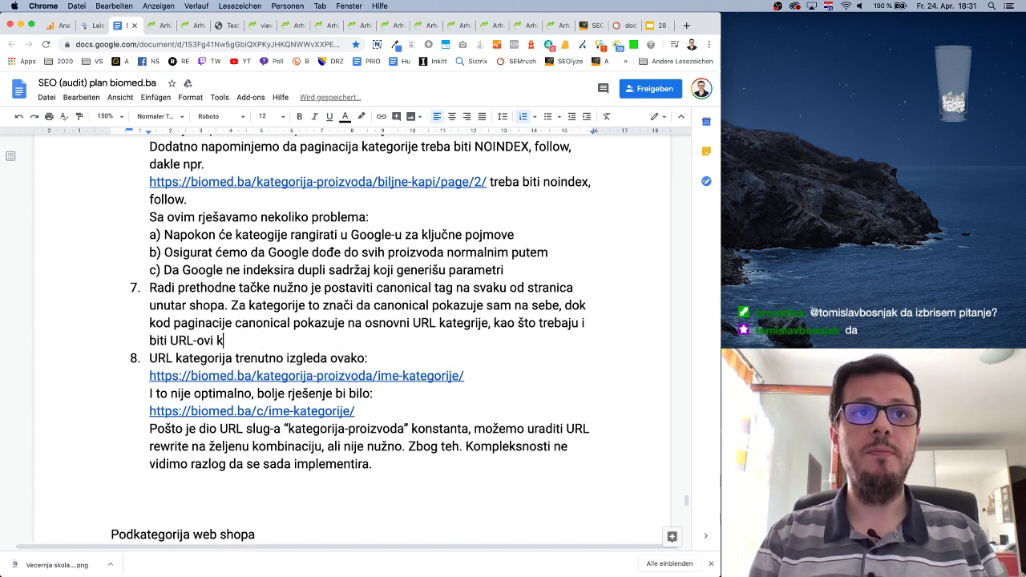
text(sa para)
text(metrima)
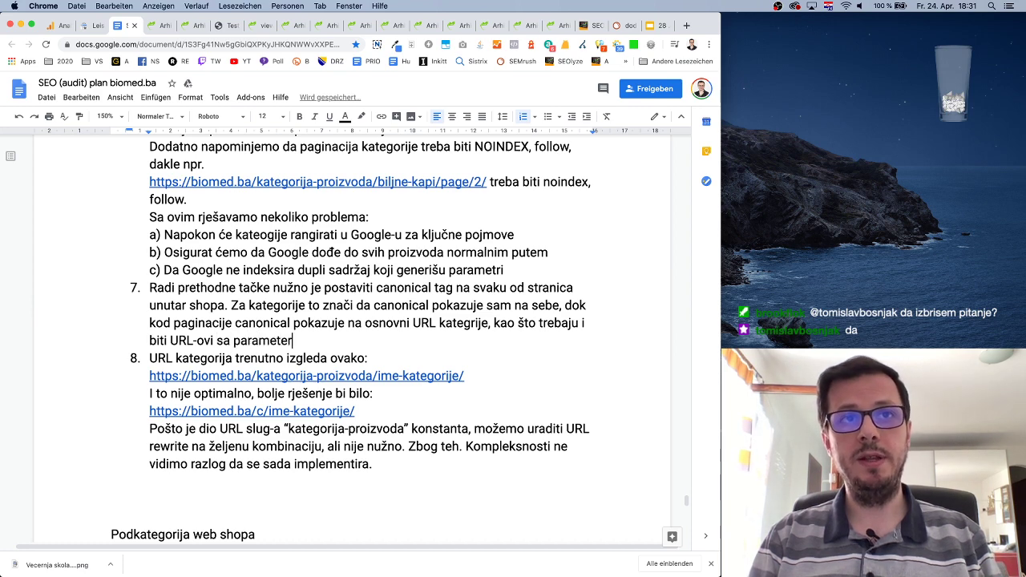
Close the sentence in point 7 with "(uključenim filterima)." and add the example lead-in "Primjer:".
text( (u)
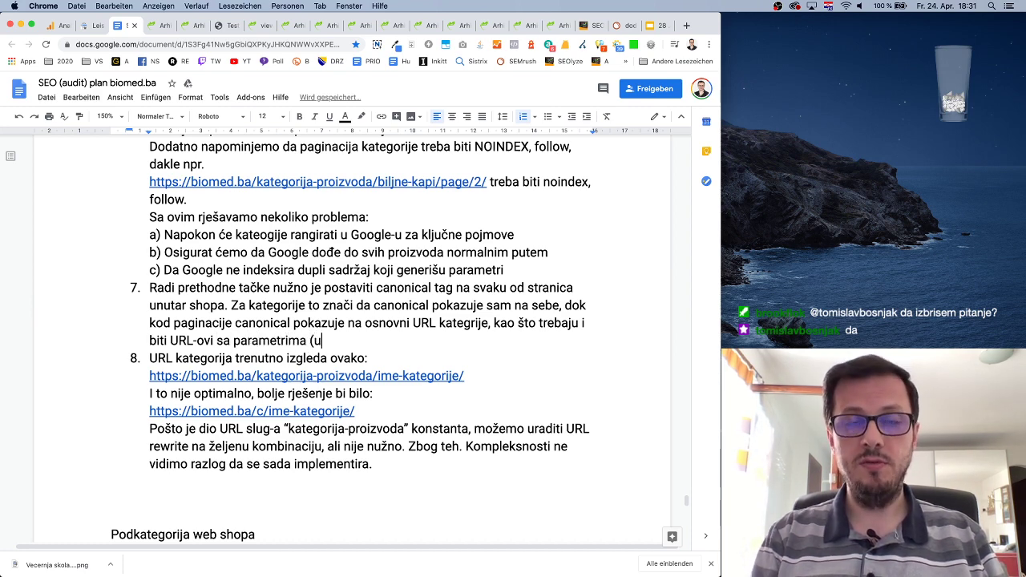
text(klju)
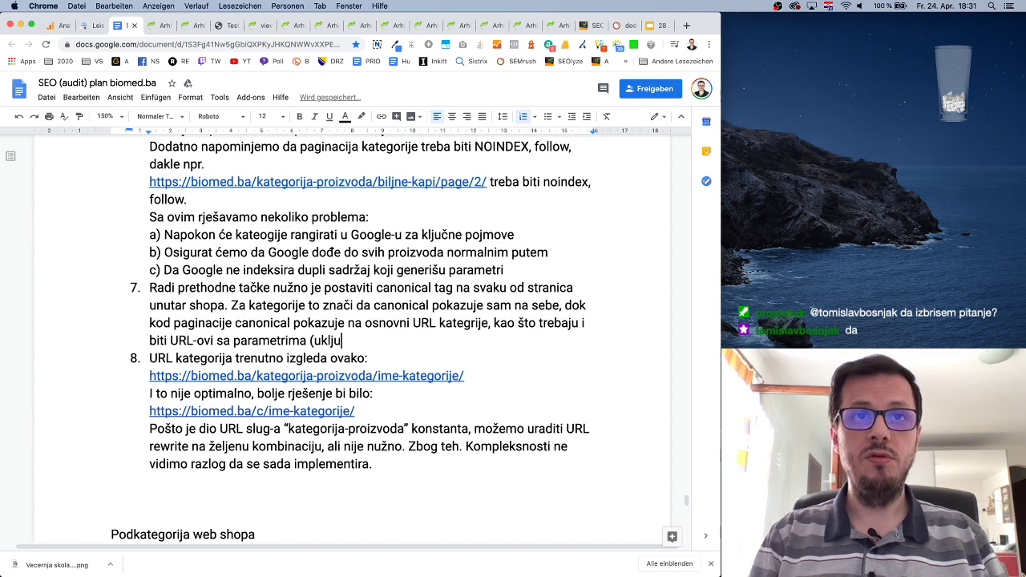
text(čenim fil)
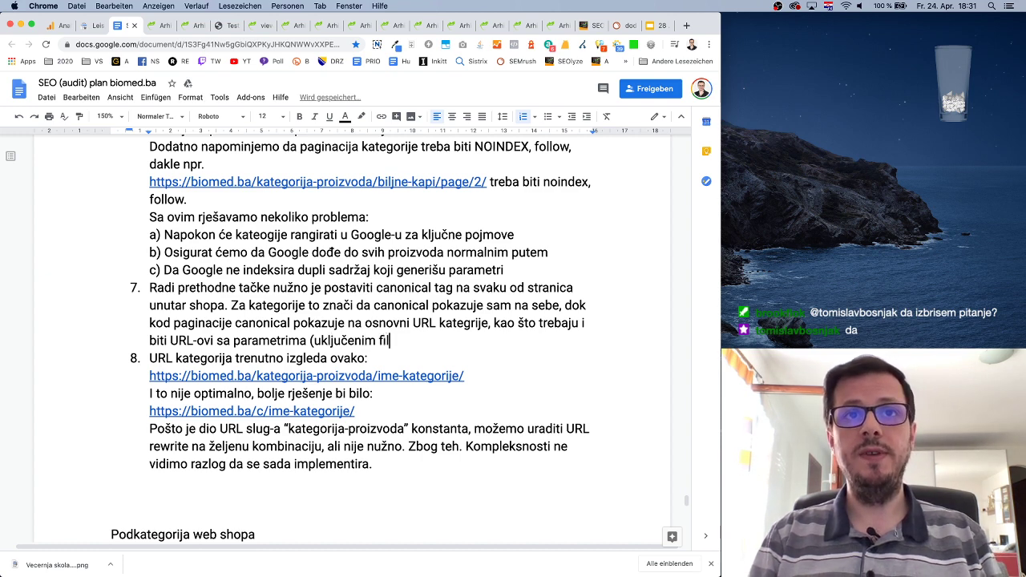
text(terima). Primjer:)
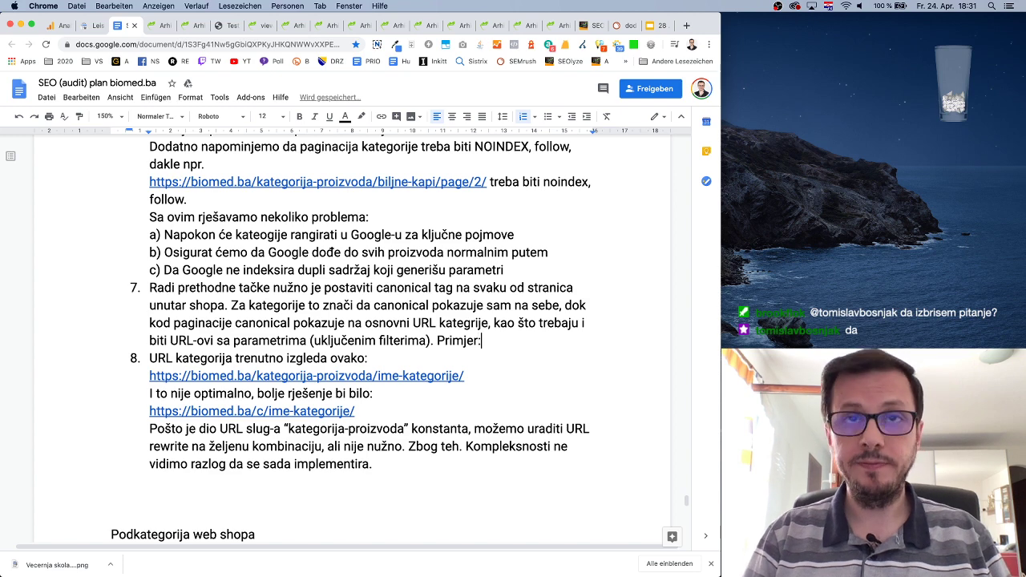
Start a new line under "Primjer:" in point 7 and copy the base Biljne kapi category URL from the shop site.
key(shift+Return)
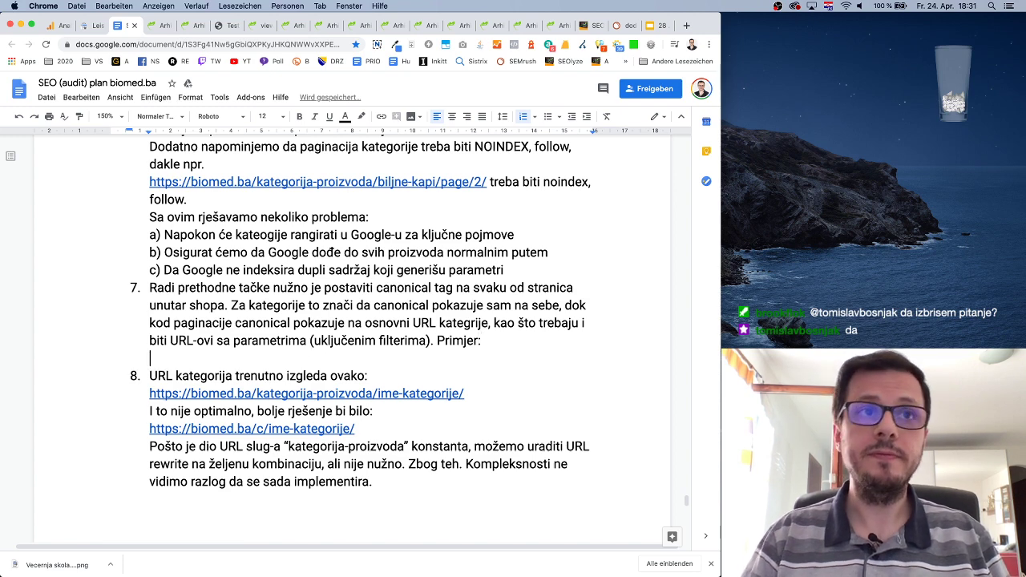
click(191, 26)
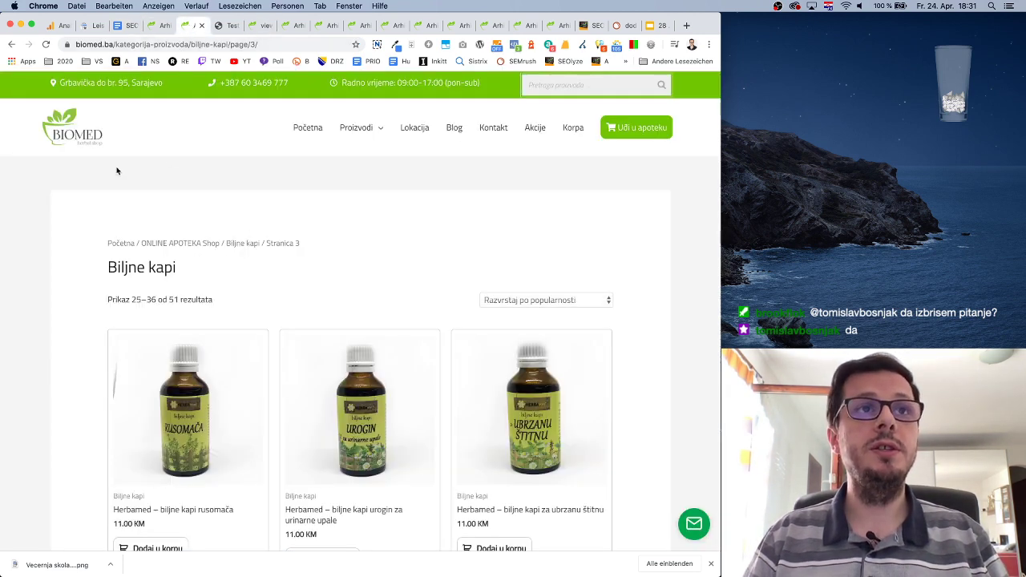
click(240, 243)
click(248, 43)
key(super+c)
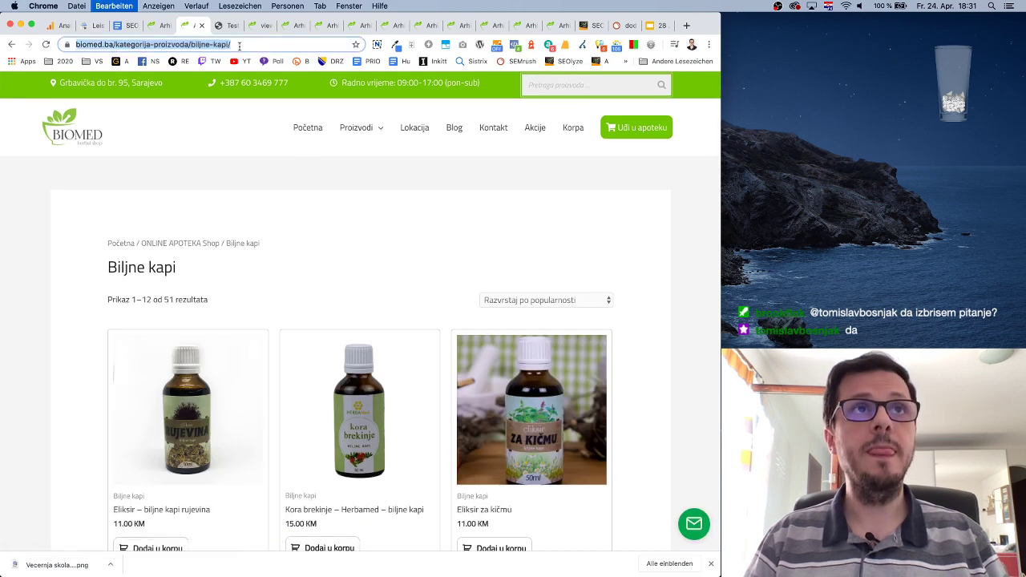
click(122, 26)
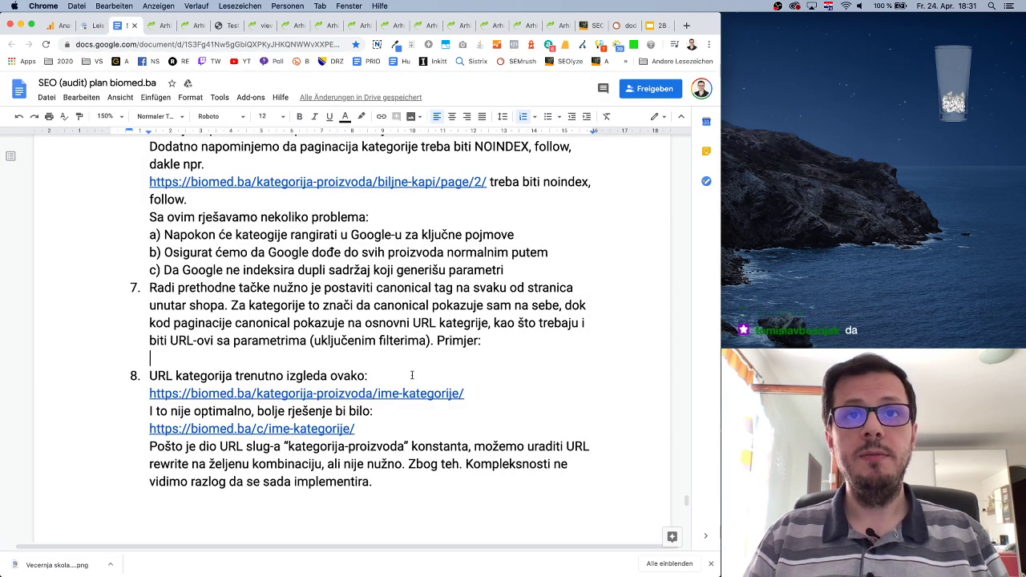
text(URL)
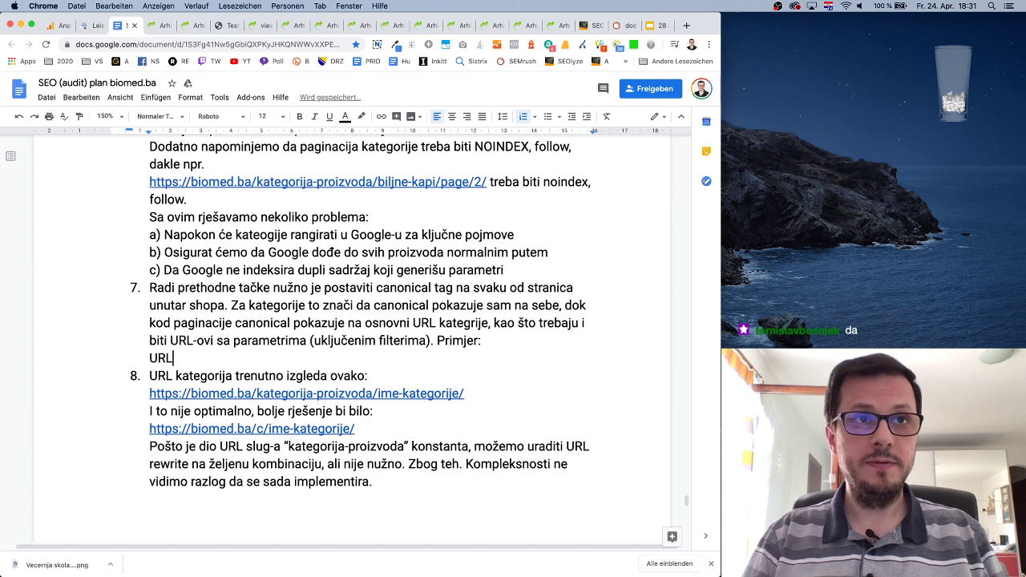
text(:)
key(Return)
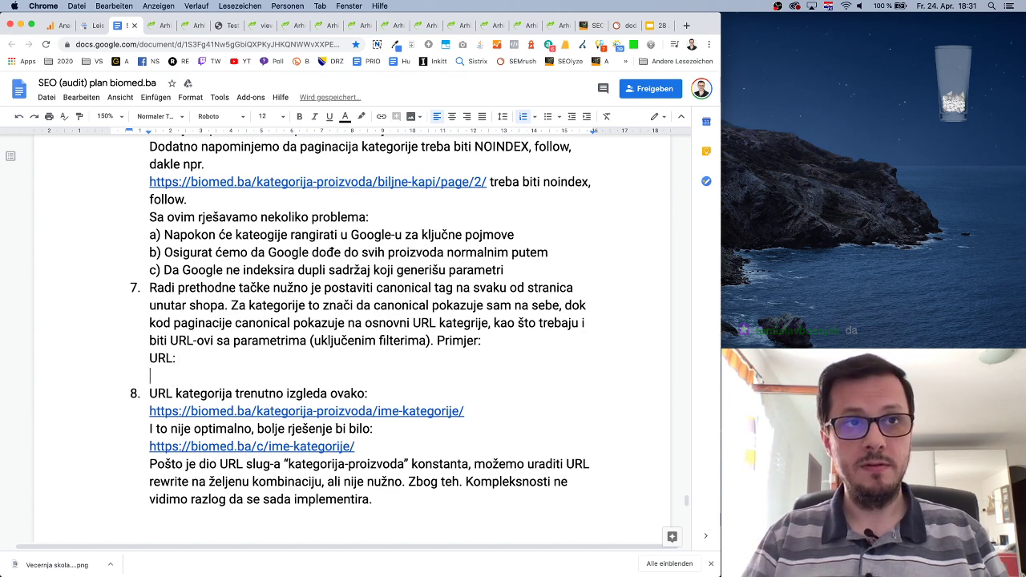
key(BackSpace)
key(super+v)
key(Return)
text(Canonical)
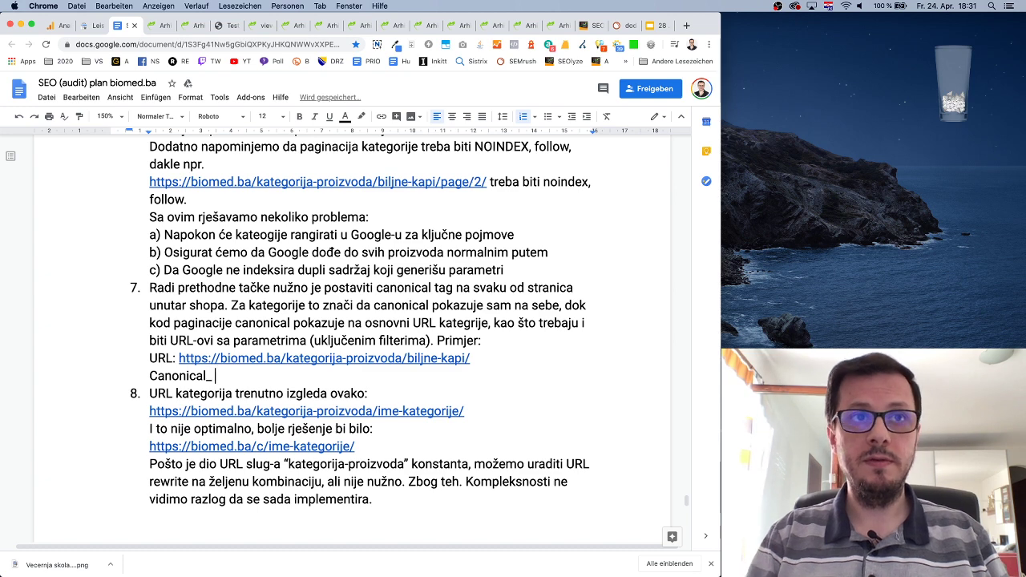
text(:)
key(super+v)
key(Return)
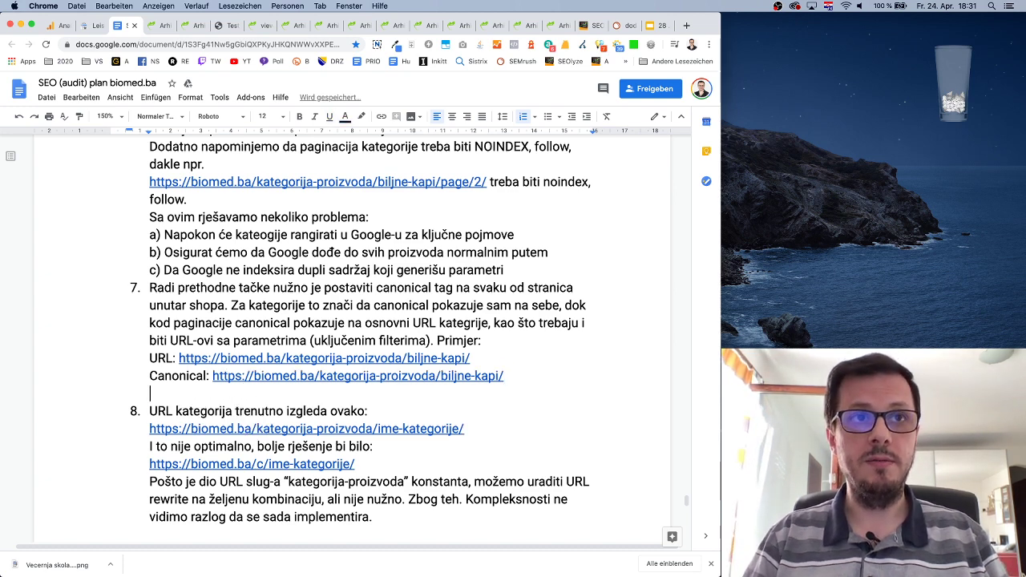
Set the first URL/Canonical example apart with a blank line above it and empty lines below it.
key(Return)
key(Return)
key(Up)
key(Up)
key(Up)
key(Up)
key(Return)
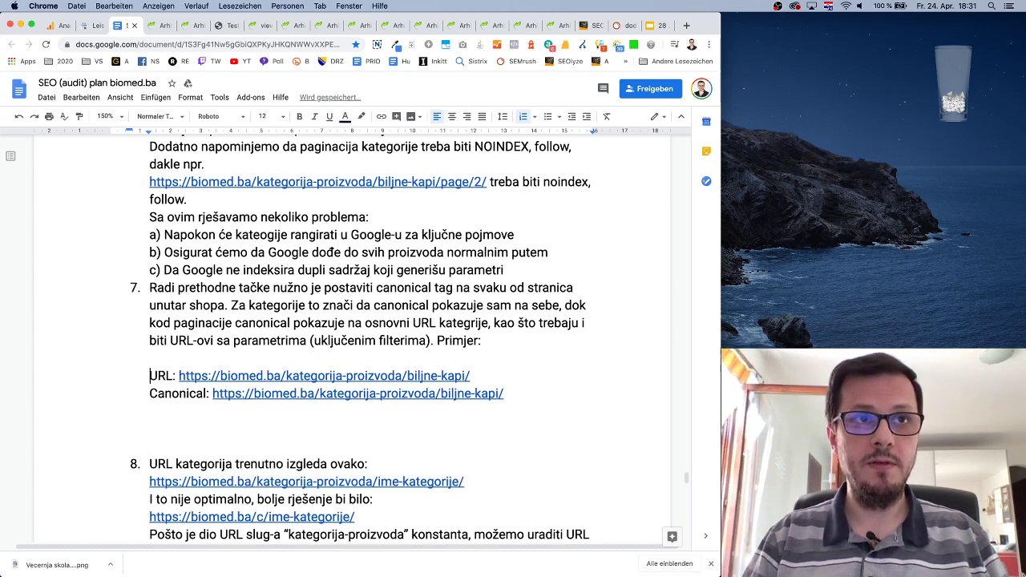
key(Down)
key(Down)
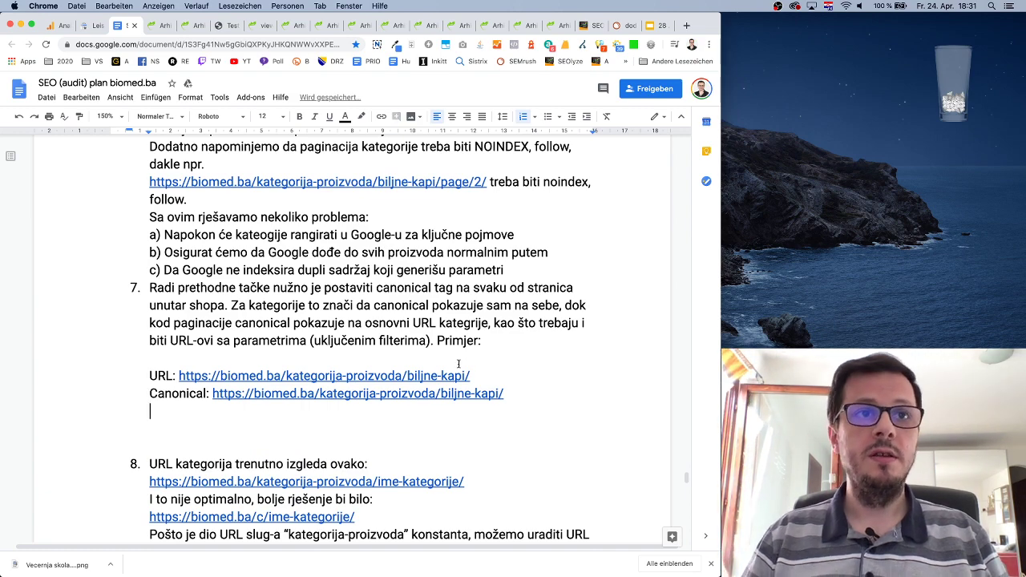
Open page 2 of the Biljne kapi category on the shop site and copy its URL for the document.
key(super+5)
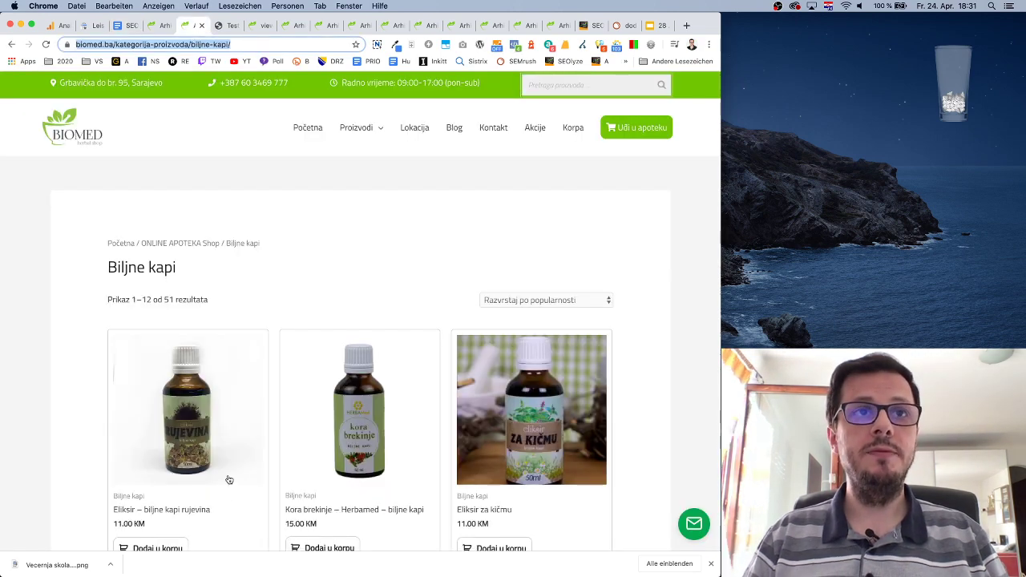
scroll(229, 480, down, 10)
scroll(236, 467, up, 3)
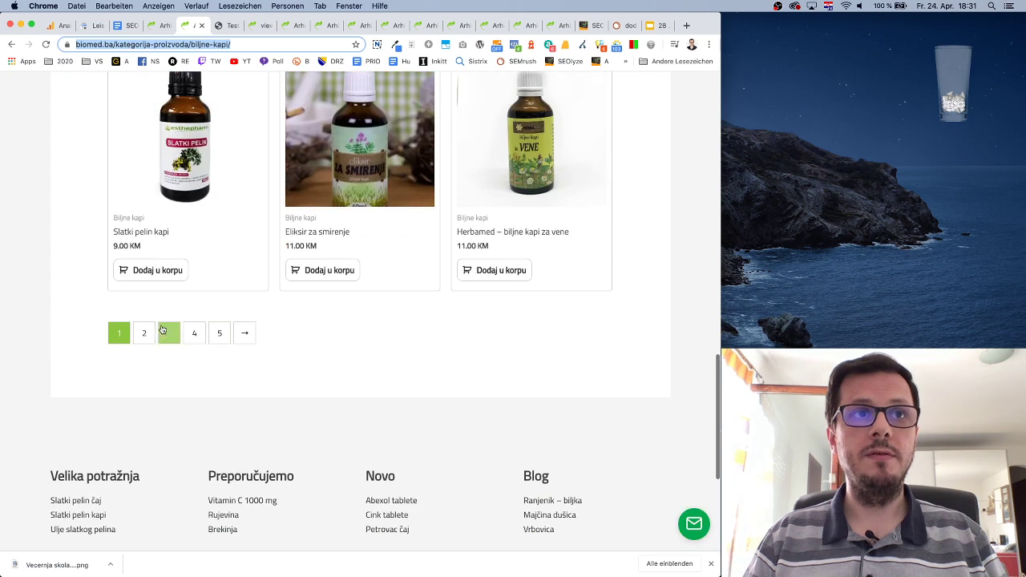
click(145, 332)
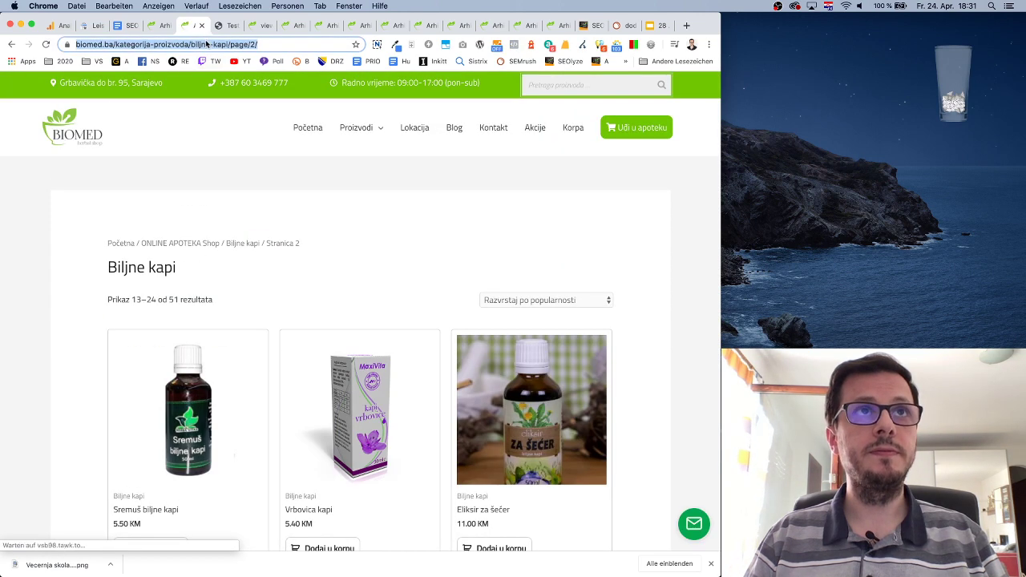
click(126, 27)
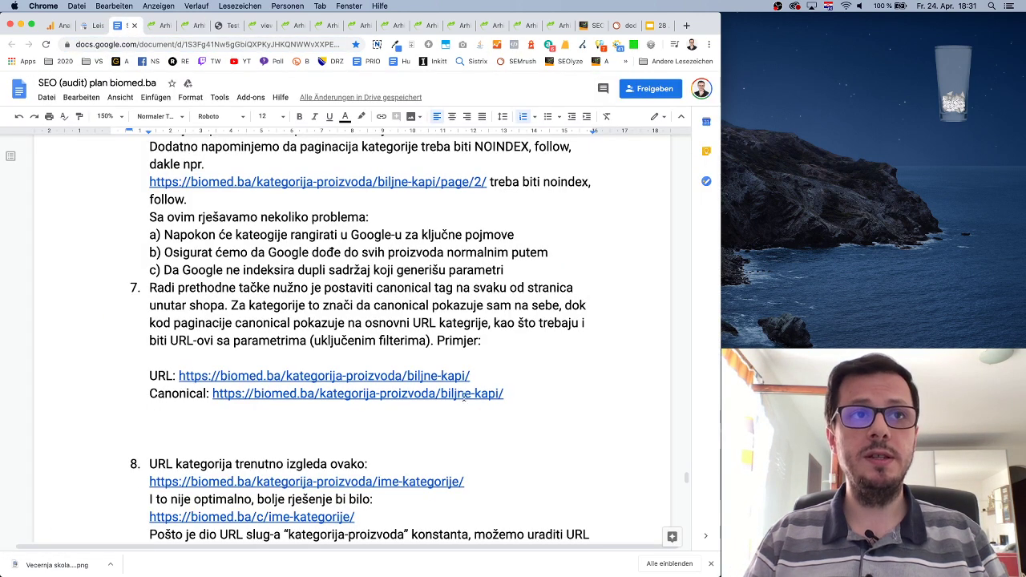
Begin a separate note below the example in point 7 with "REL Prev i Next tagovi".
click(535, 416)
key(Return)
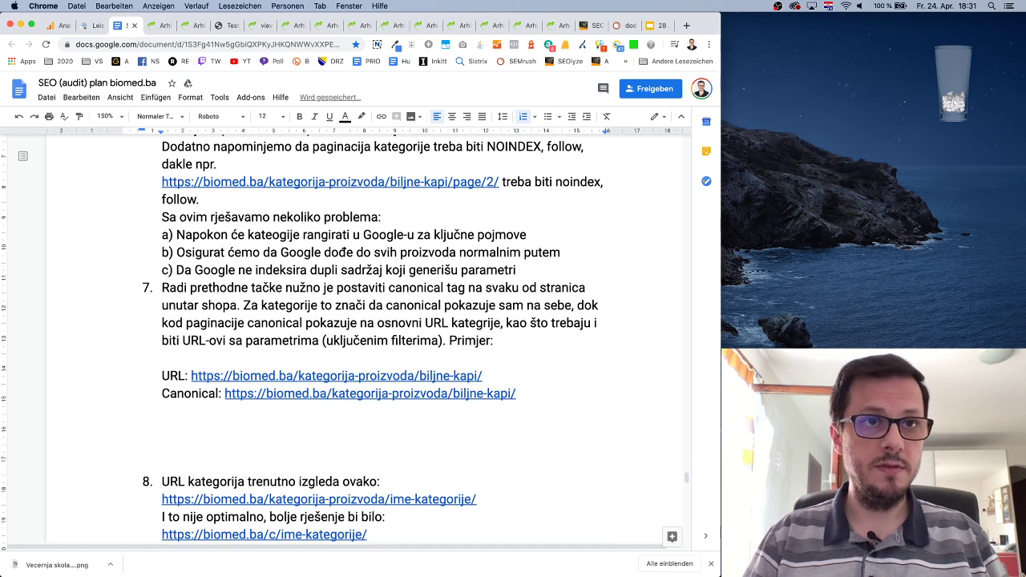
text(Rel i R)
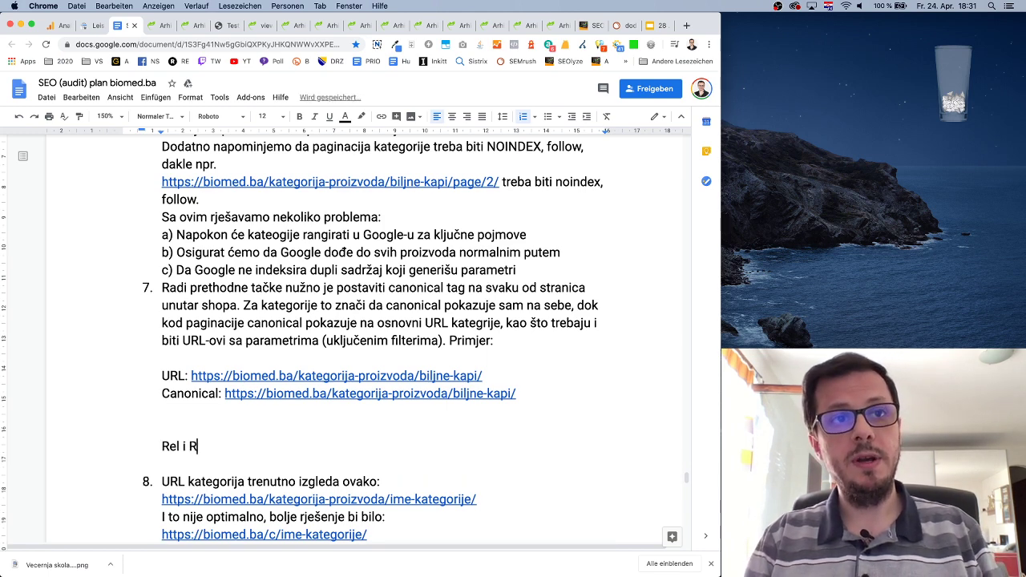
key(BackSpace)
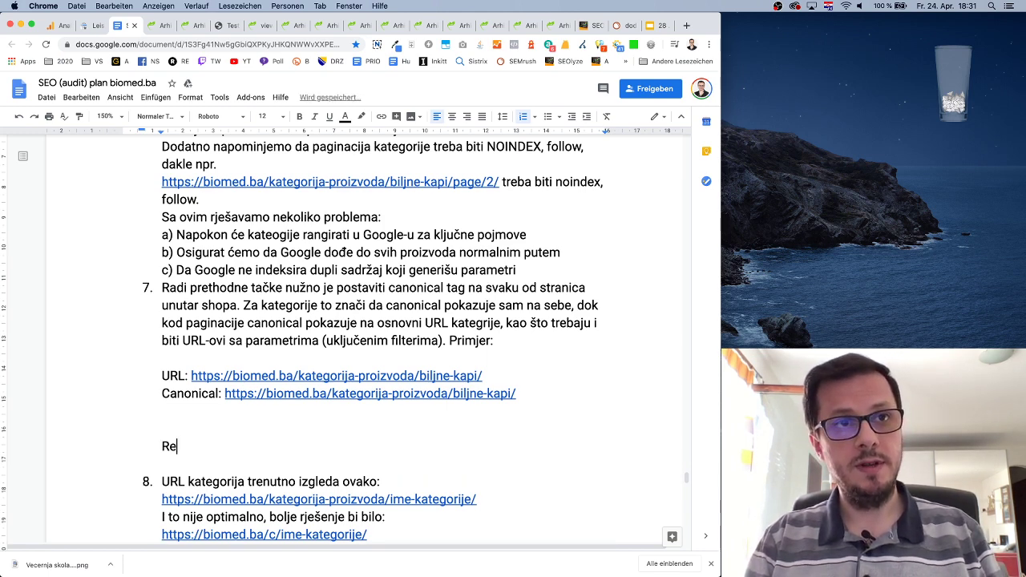
key(BackSpace)
key(BackSpace)
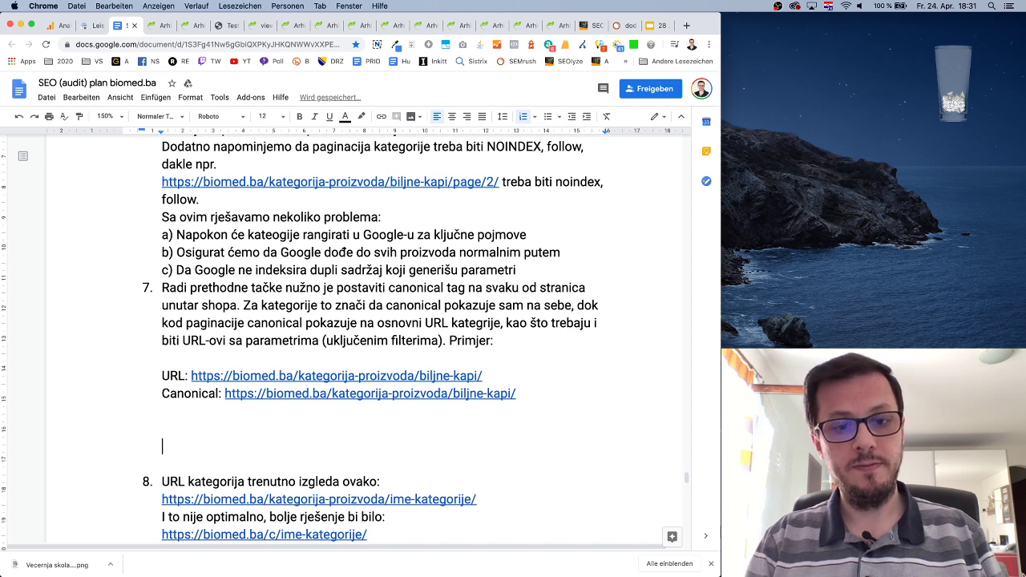
text(REL Prev i NEs)
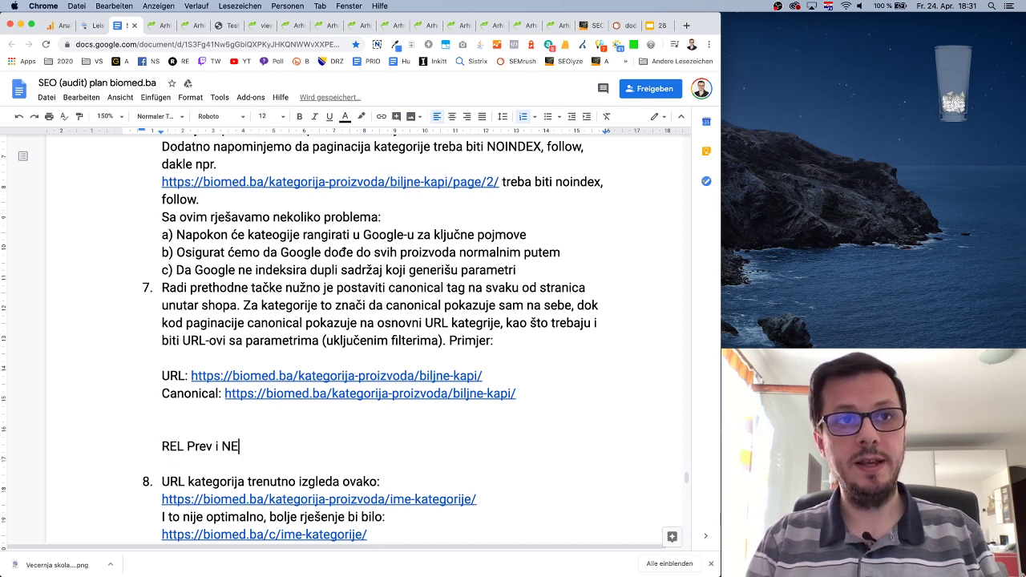
key(BackSpace)
key(BackSpace)
text(ext tagovi )
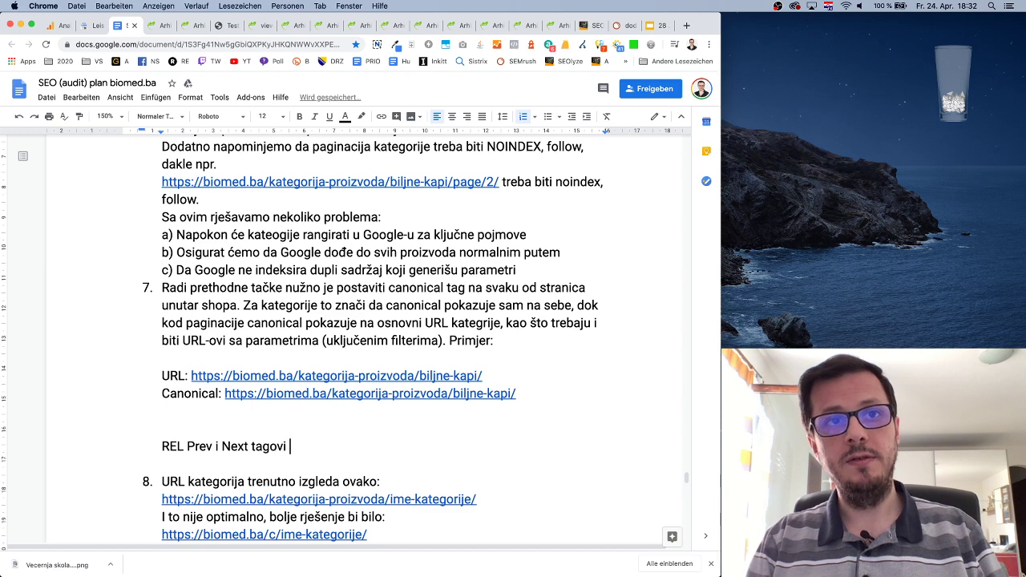
Complete the REL note with "su trenutno dobro naštimani.".
text(su trenutno dobto)
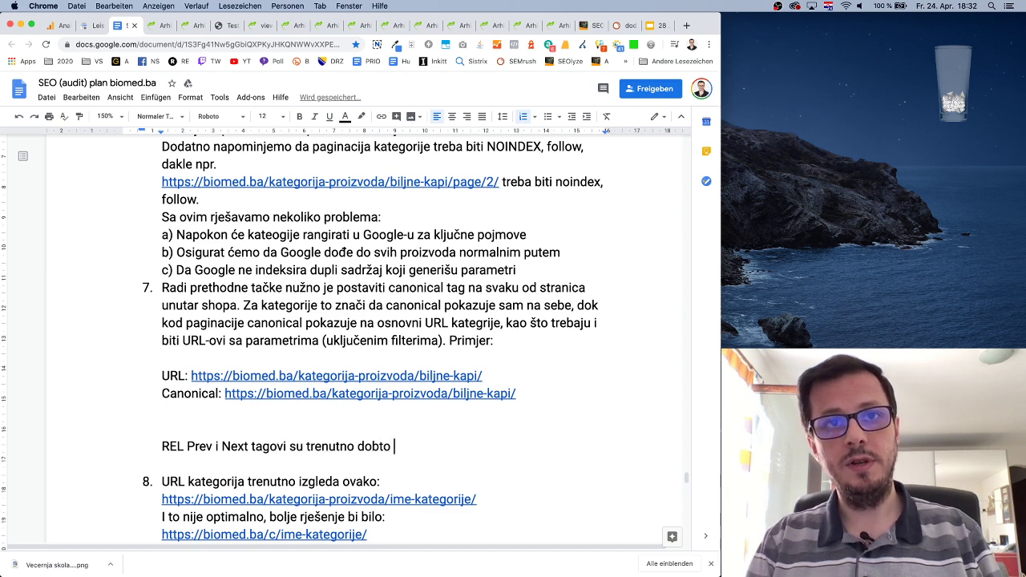
key(BackSpace)
key(BackSpace)
text(ro naštimani,)
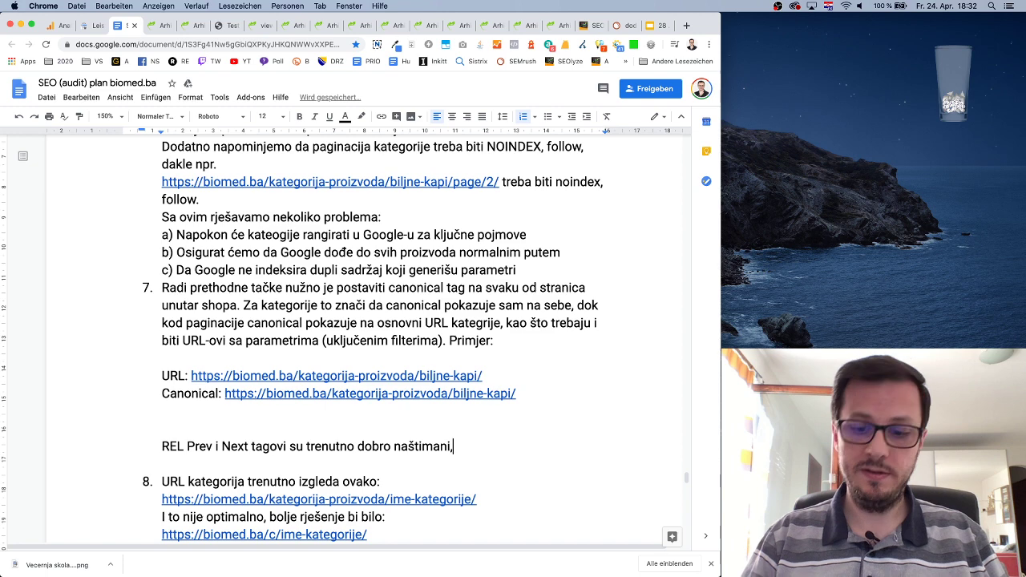
key(BackSpace)
text(.)
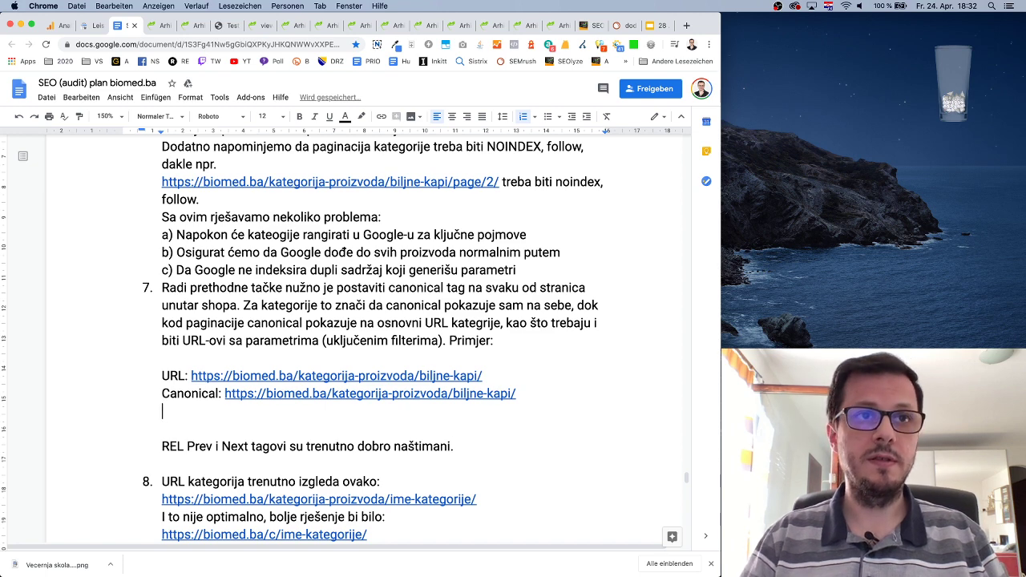
Add a second example pair above the REL note: the biljne-kapi/page/2/ URL with a copy of the base category's Canonical line.
key(Return)
text(URL:)
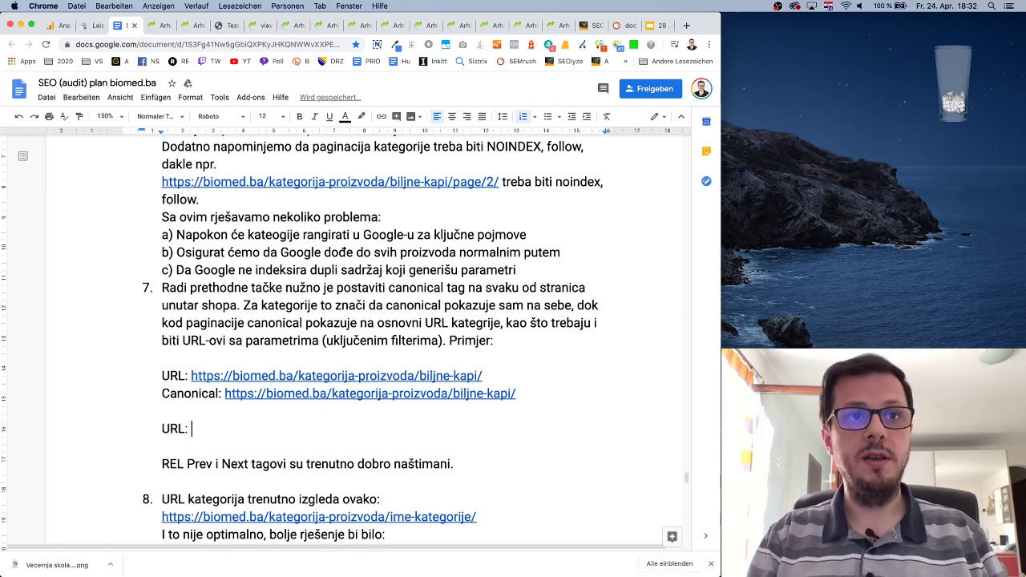
text(https://biomed.ba/kategorija-proizvoda/biljne-kapi/page/2/)
drag(161, 393, 517, 390)
key(cmd+c)
click(530, 429)
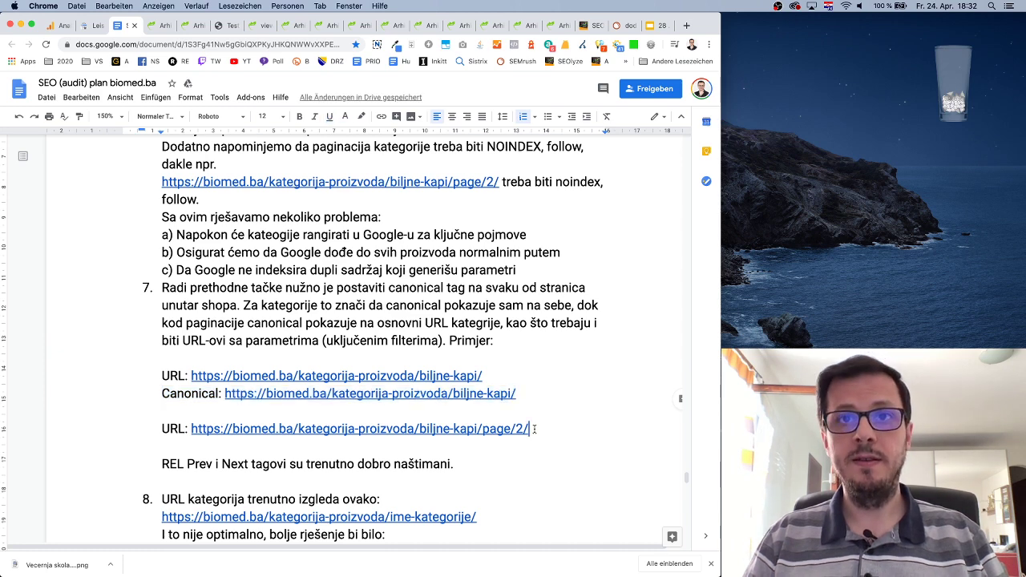
key(Return)
key(cmd+v)
Sort the Biljne kapi category by "Razvrstaj po cijeni: manje do veće" and add its ?orderby=price address as a third "URL:" line.
key(Return)
key(Return)
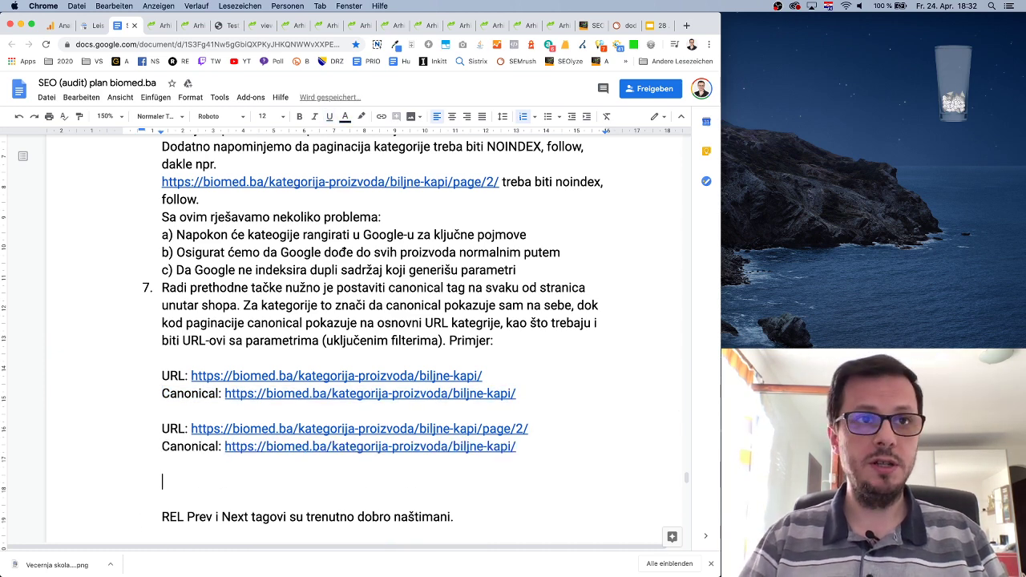
text(URL:)
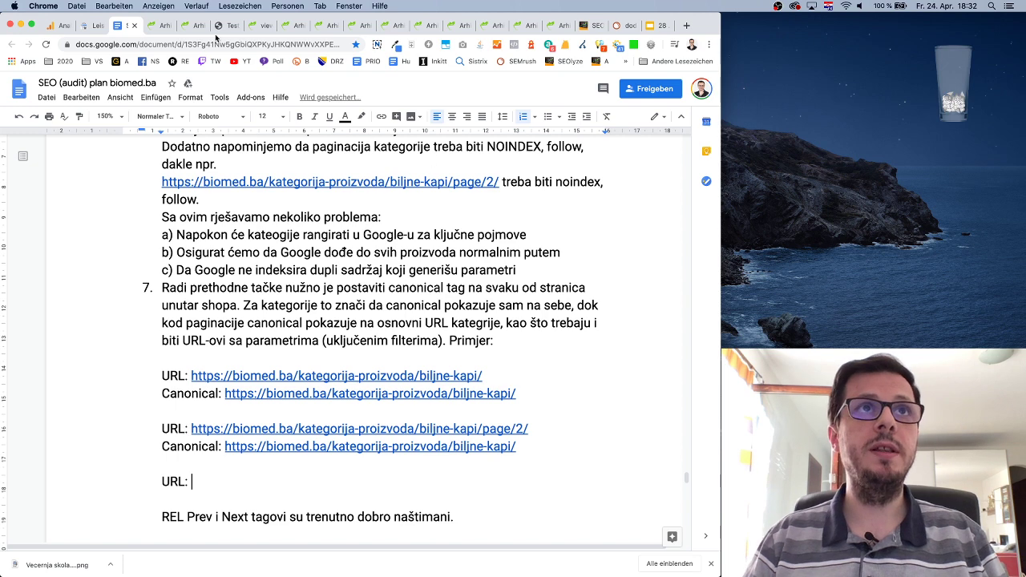
click(195, 25)
click(240, 245)
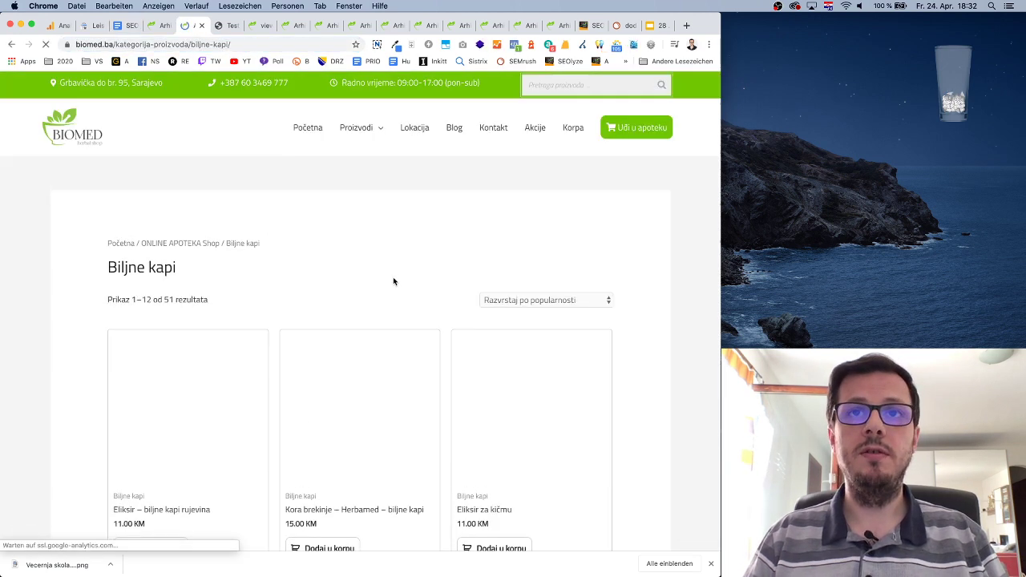
click(546, 300)
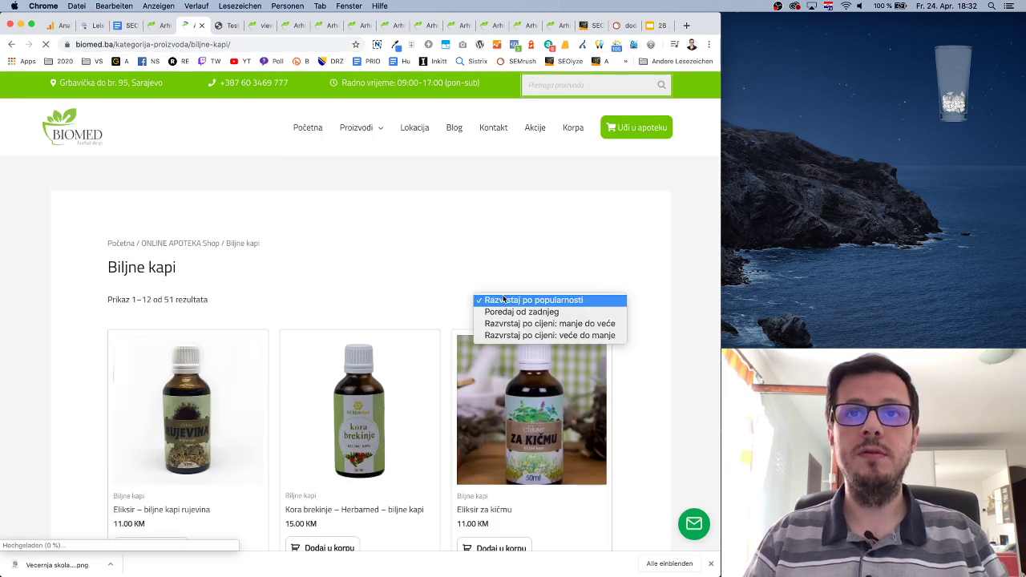
click(571, 324)
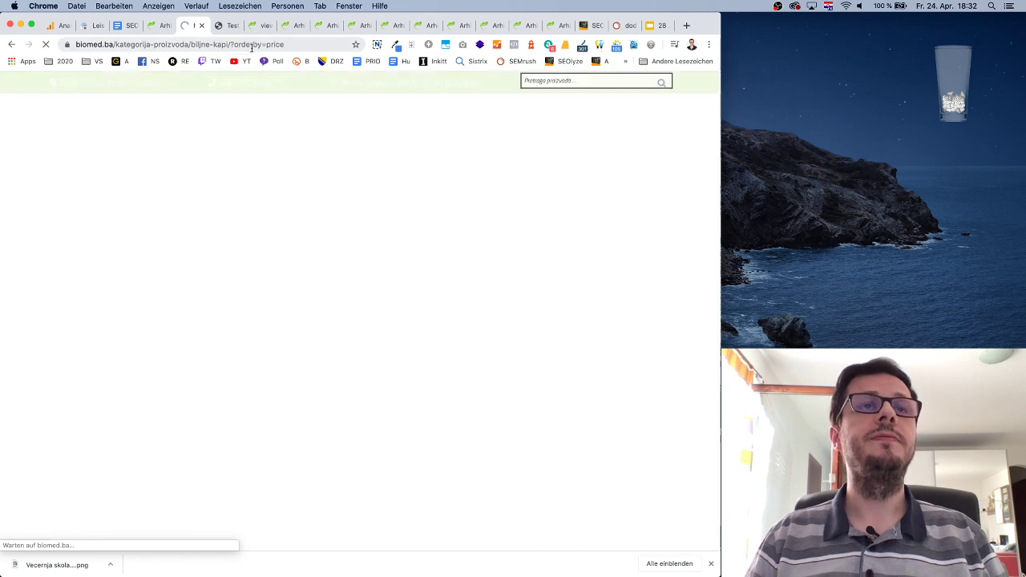
click(251, 45)
click(152, 25)
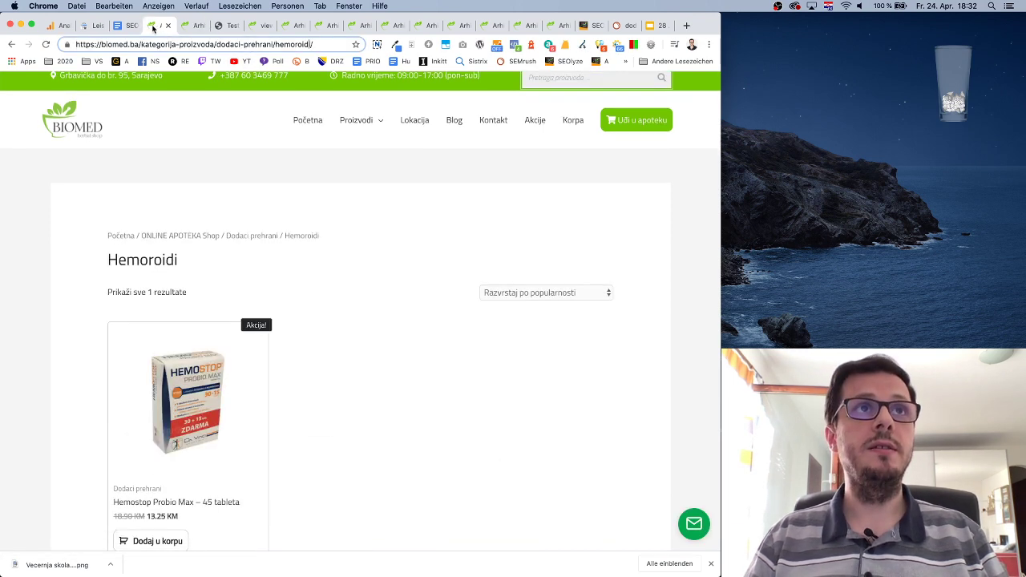
click(127, 25)
key(super+v)
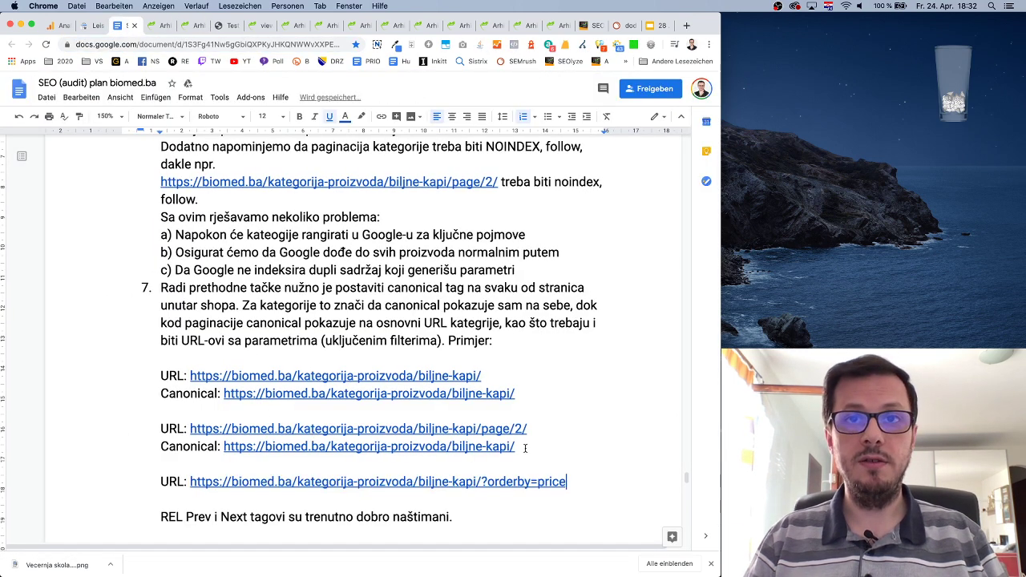
Copy the base category's Canonical line under the ?orderby=price URL and remove the list number from it.
drag(526, 448, 160, 446)
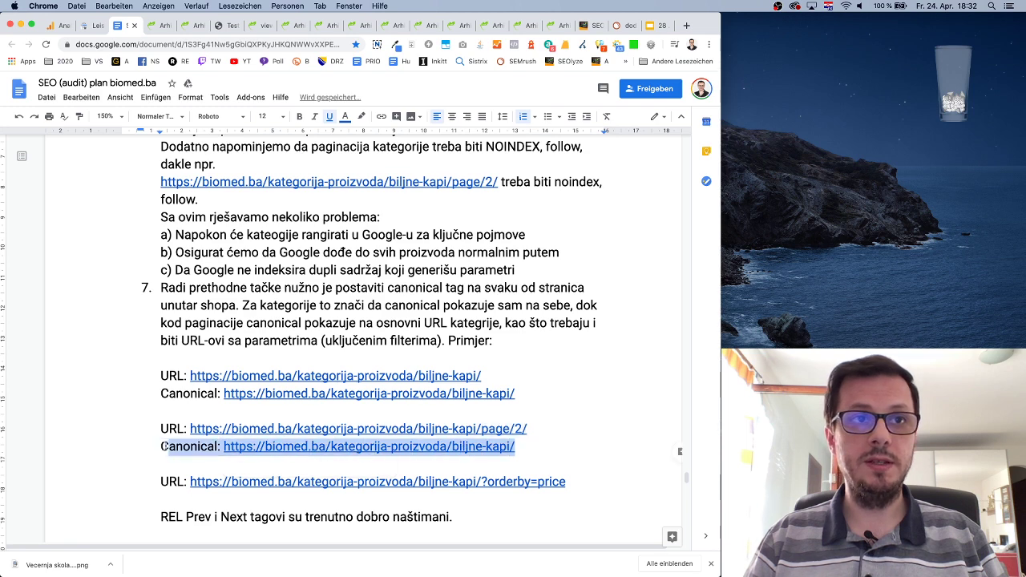
key(super+c)
click(570, 484)
key(Return)
key(super+v)
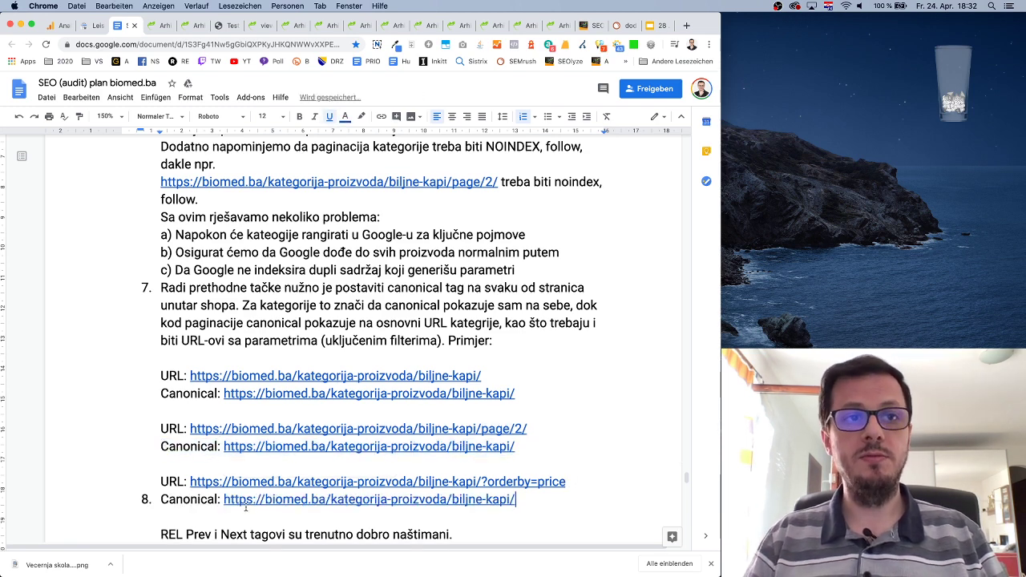
key(super+Left)
key(BackSpace)
scroll(385, 439, down, 2)
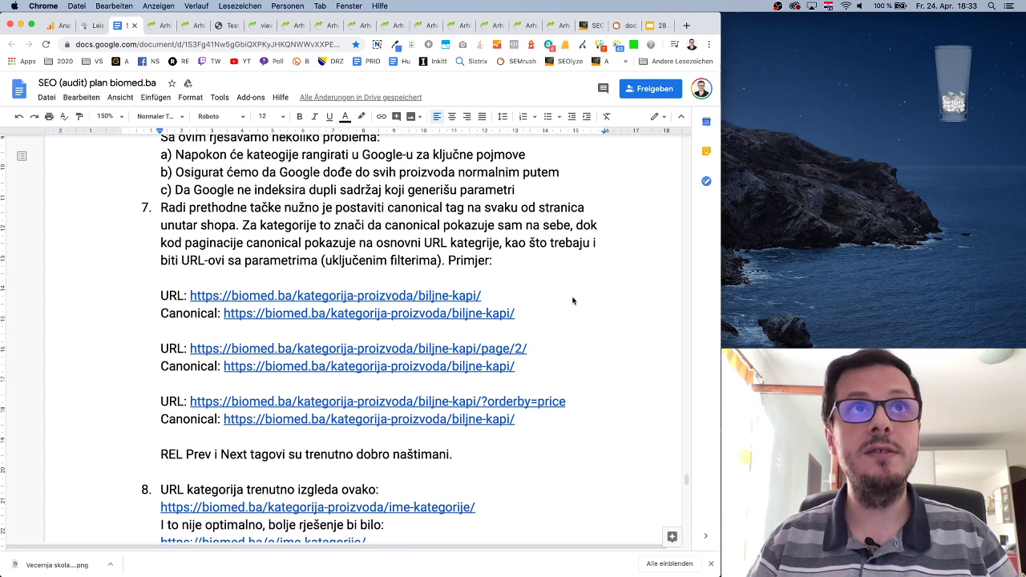
Open the ONLINE APOTEKA Shop page from the price-sorted Biljne kapi category page.
click(196, 25)
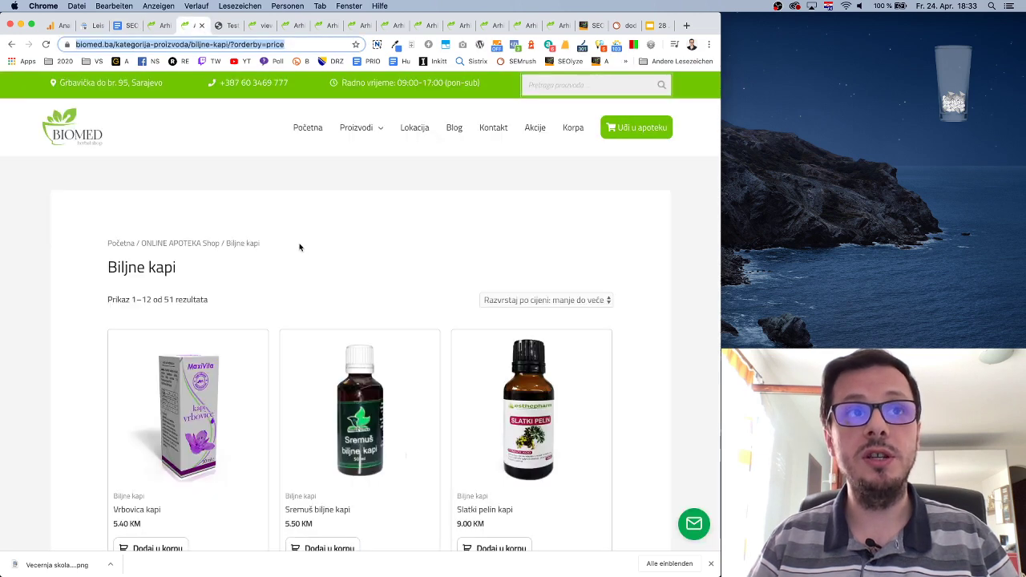
click(242, 44)
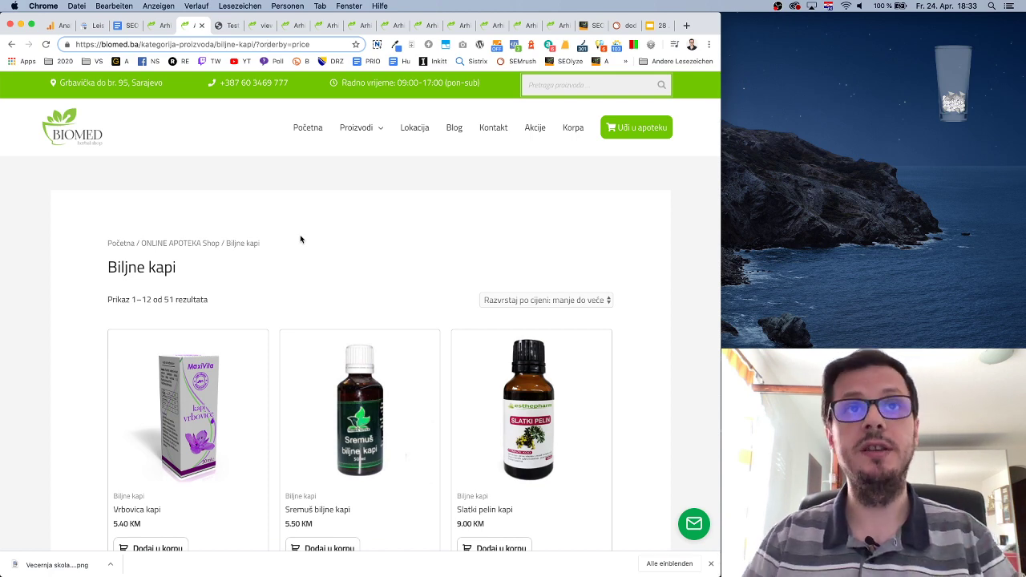
click(210, 244)
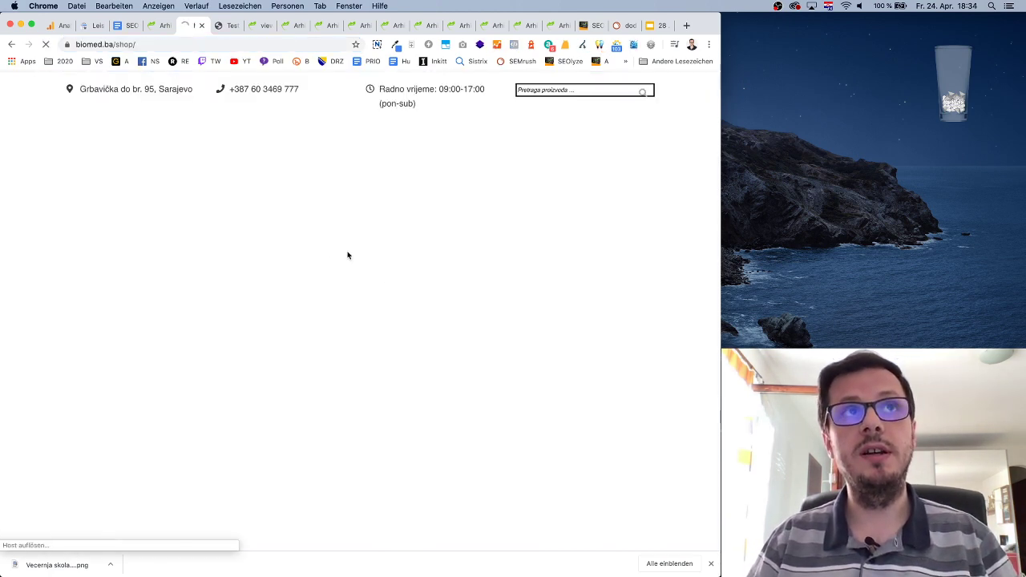
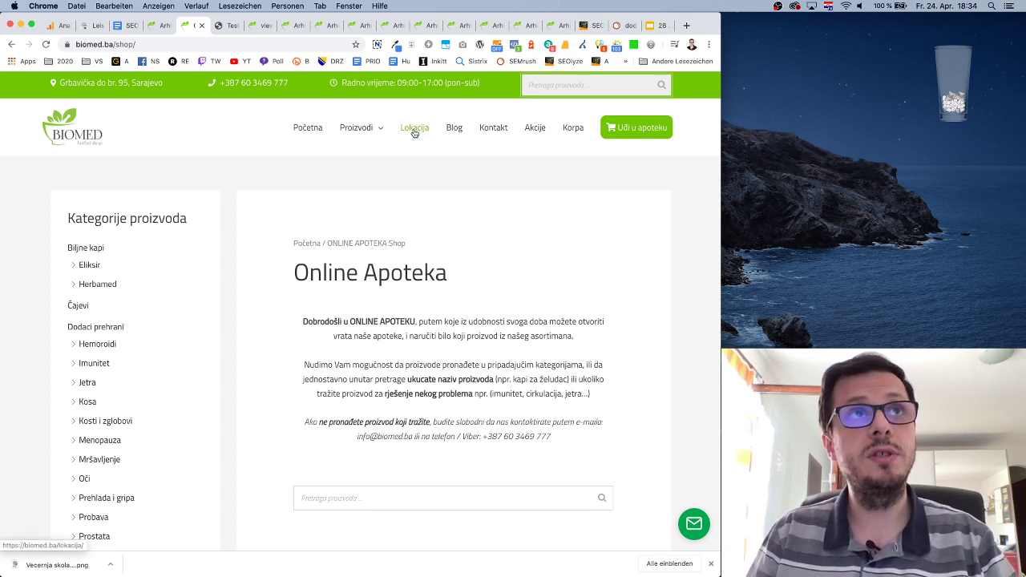
Reread the indexing, canonical and category URL points in the SEO audit plan document.
click(122, 27)
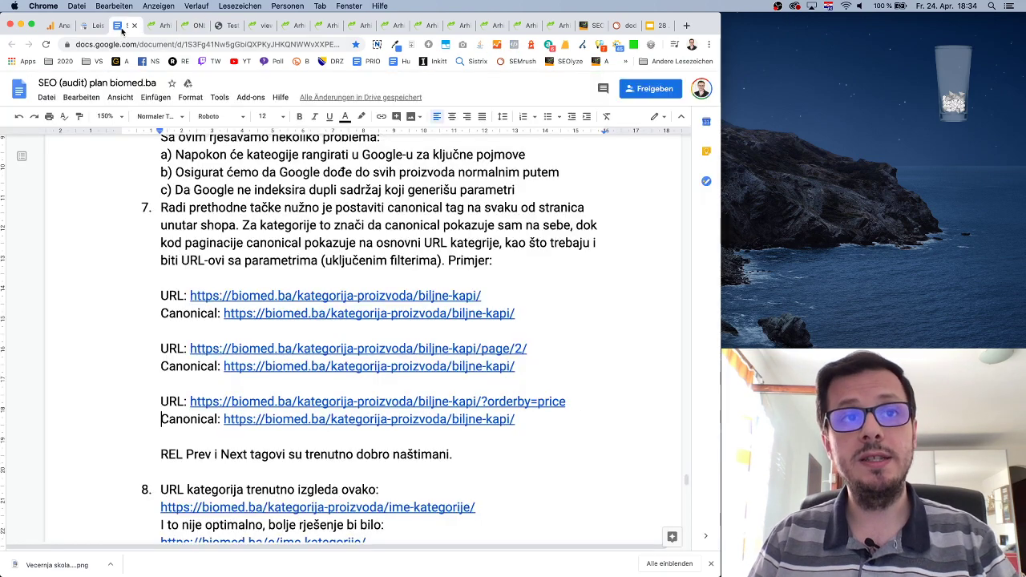
scroll(354, 249, down, 2)
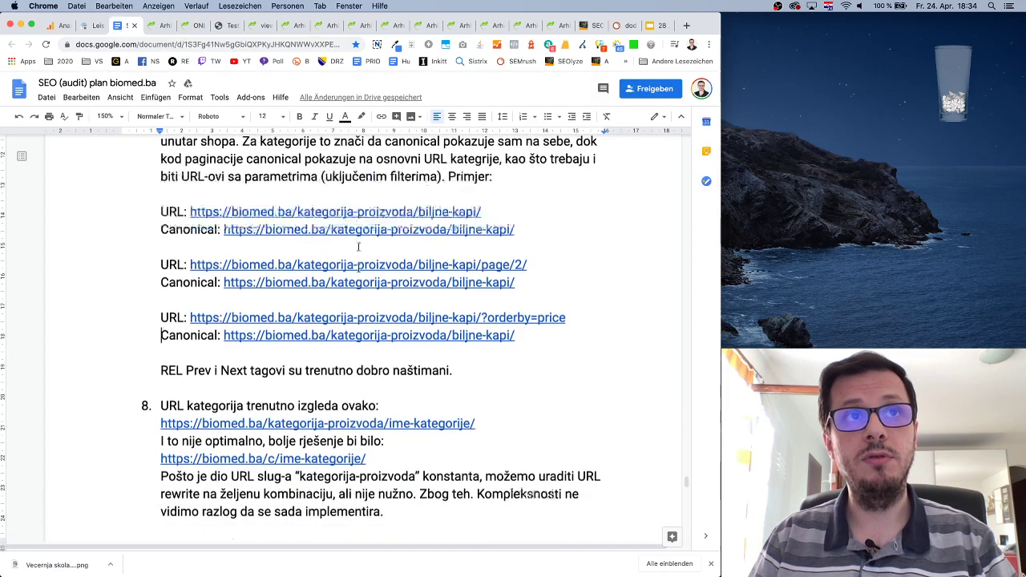
scroll(359, 249, up, 4)
scroll(358, 249, down, 3)
scroll(359, 248, up, 4)
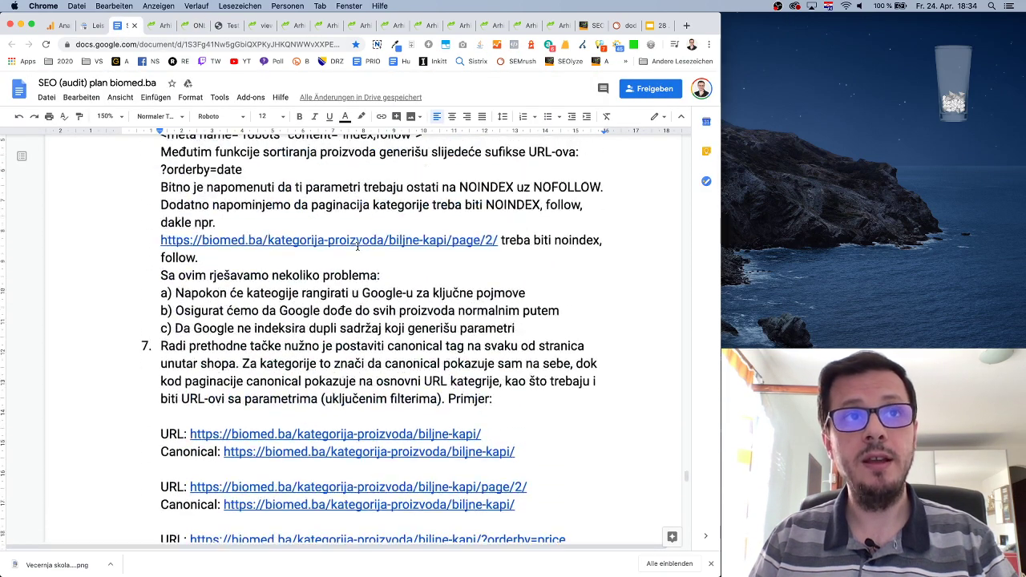
scroll(377, 364, down, 3)
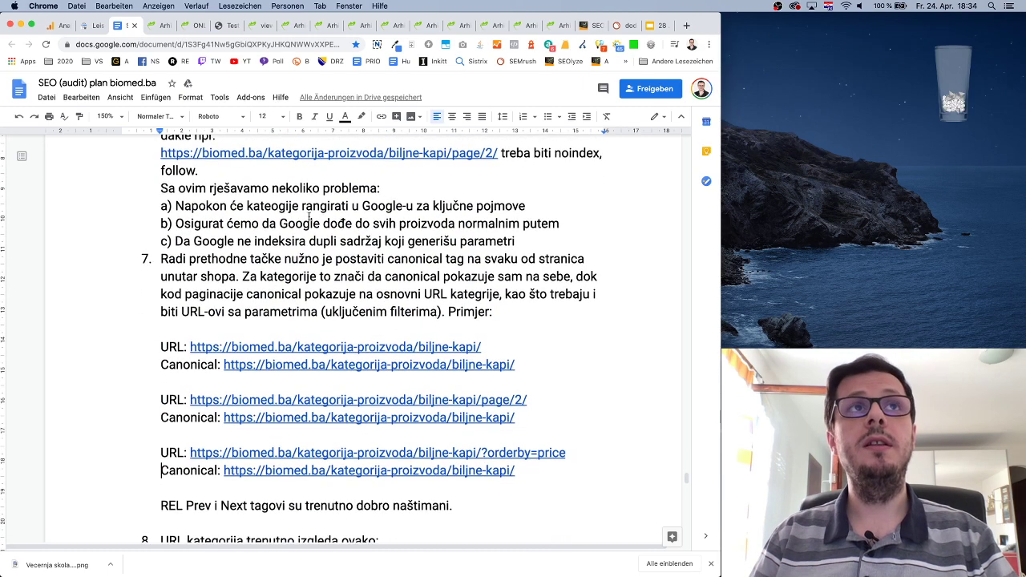
Close the surplus browser tabs with the Hemoroidi category, the shop page and the Biljne kapi page source.
click(186, 27)
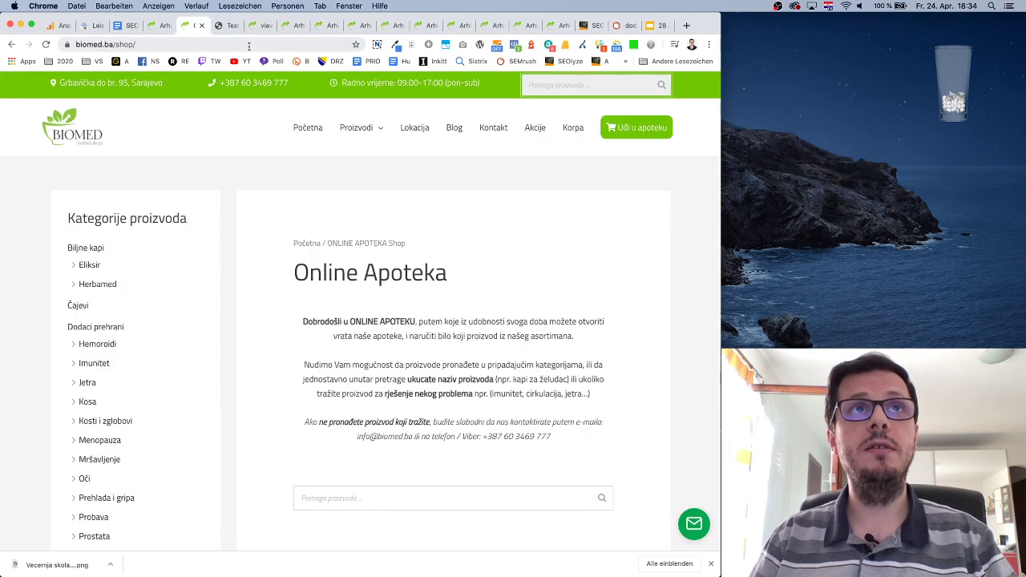
click(159, 26)
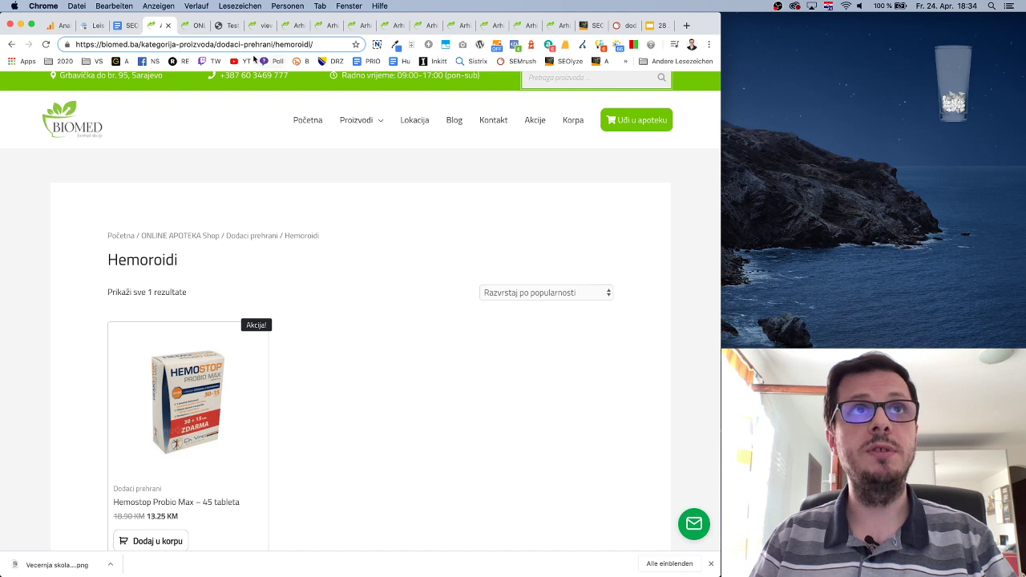
drag(263, 26, 165, 26)
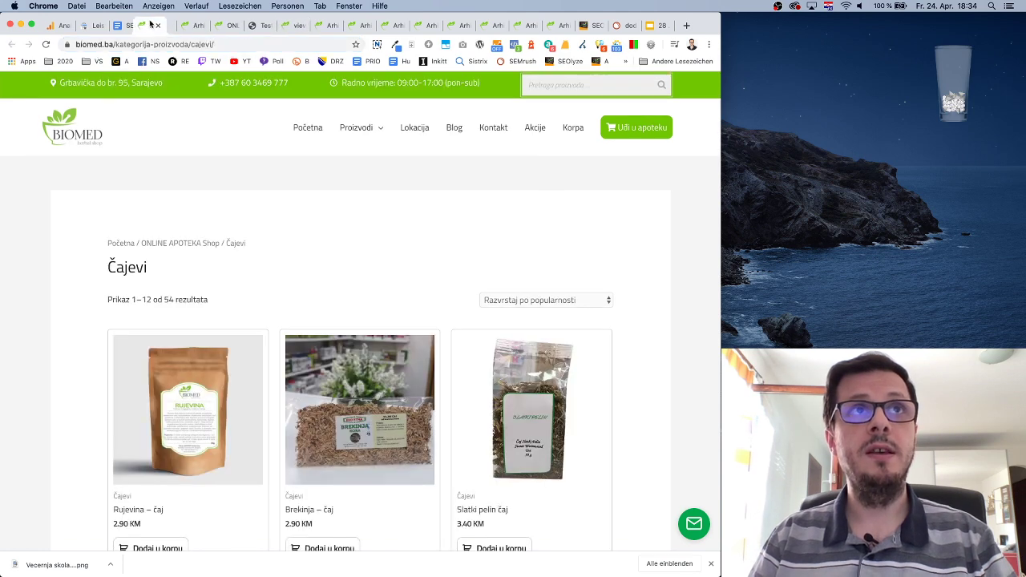
click(324, 25)
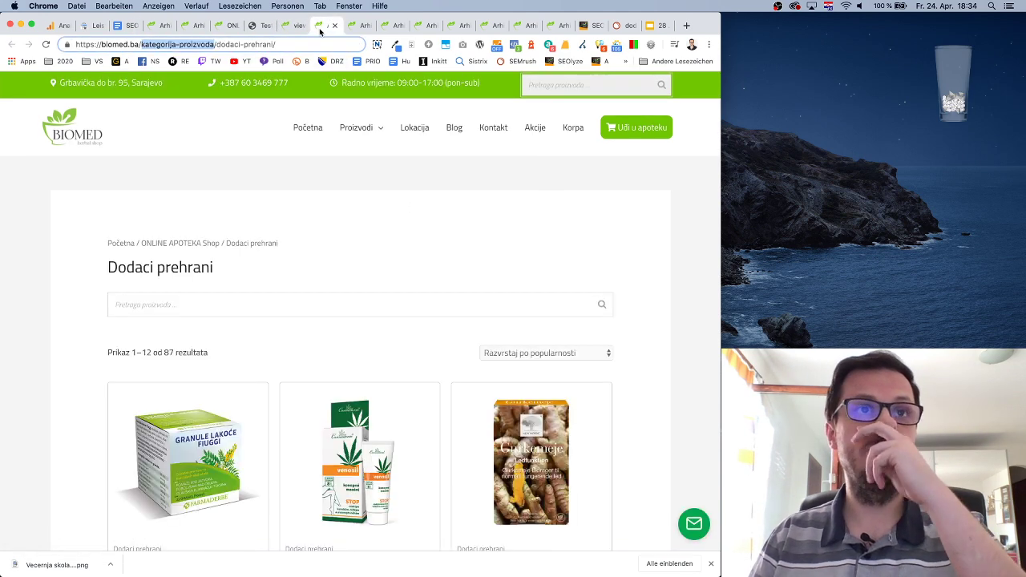
click(192, 26)
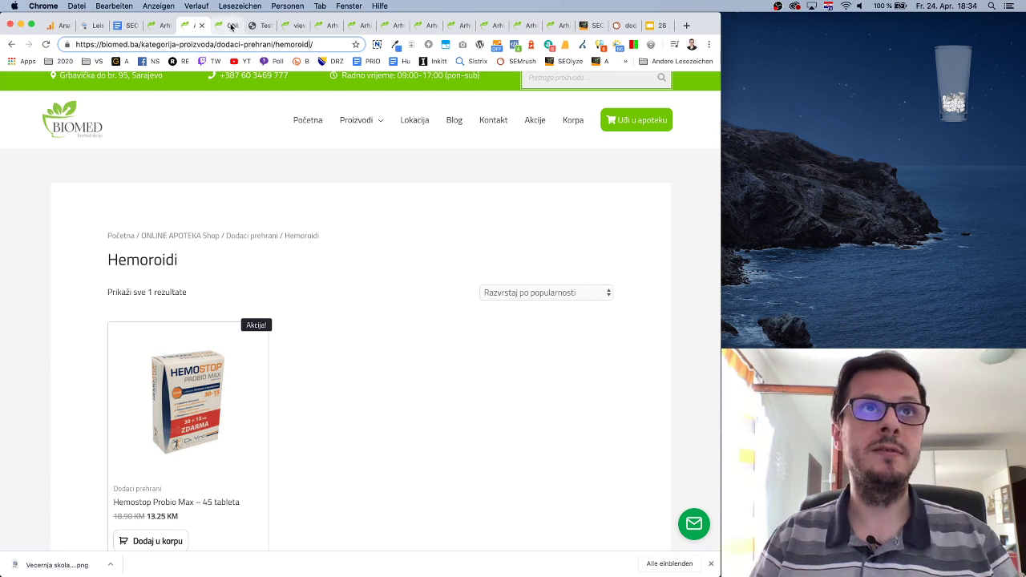
click(231, 27)
click(199, 26)
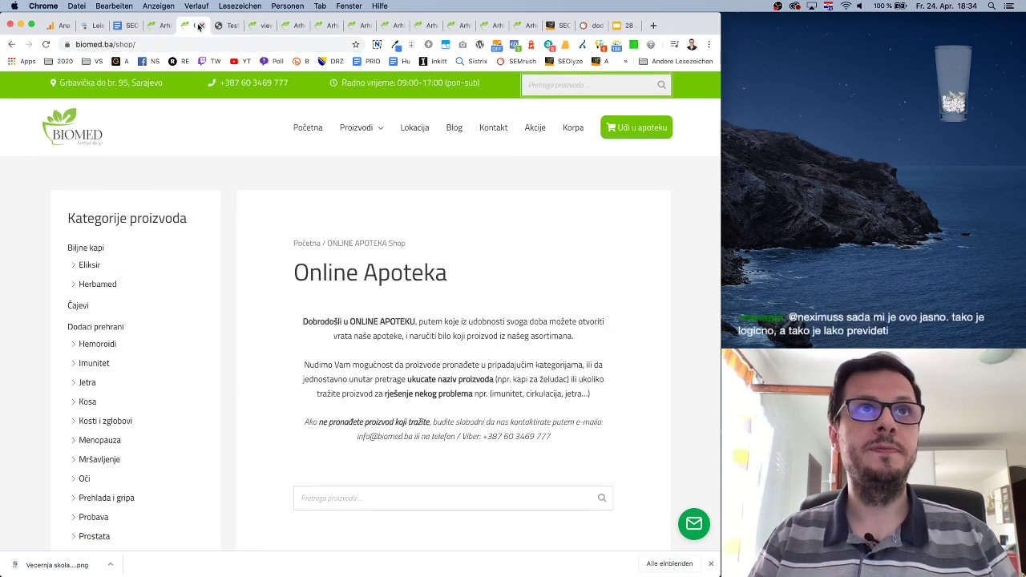
click(199, 27)
click(228, 27)
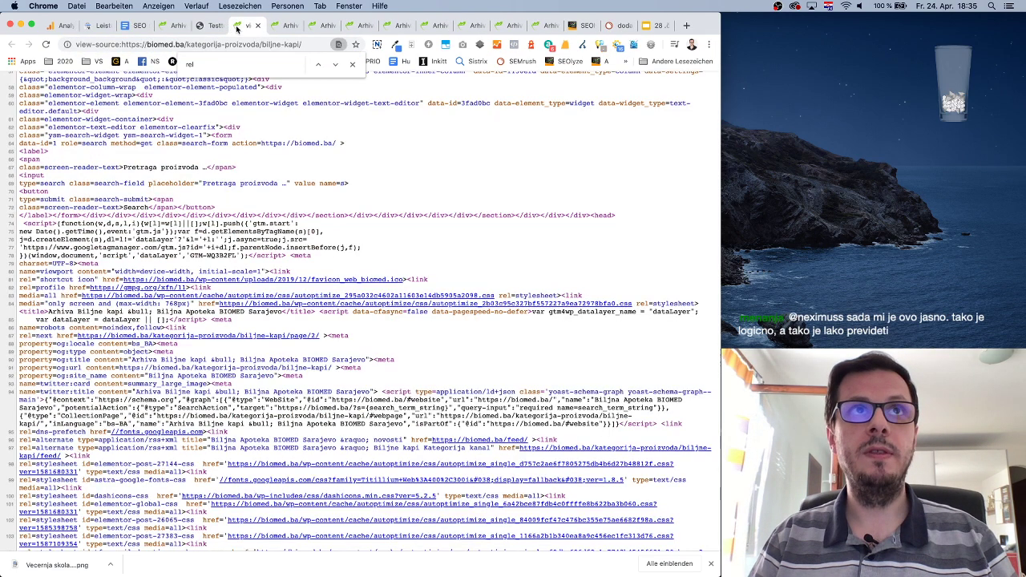
click(255, 27)
click(254, 28)
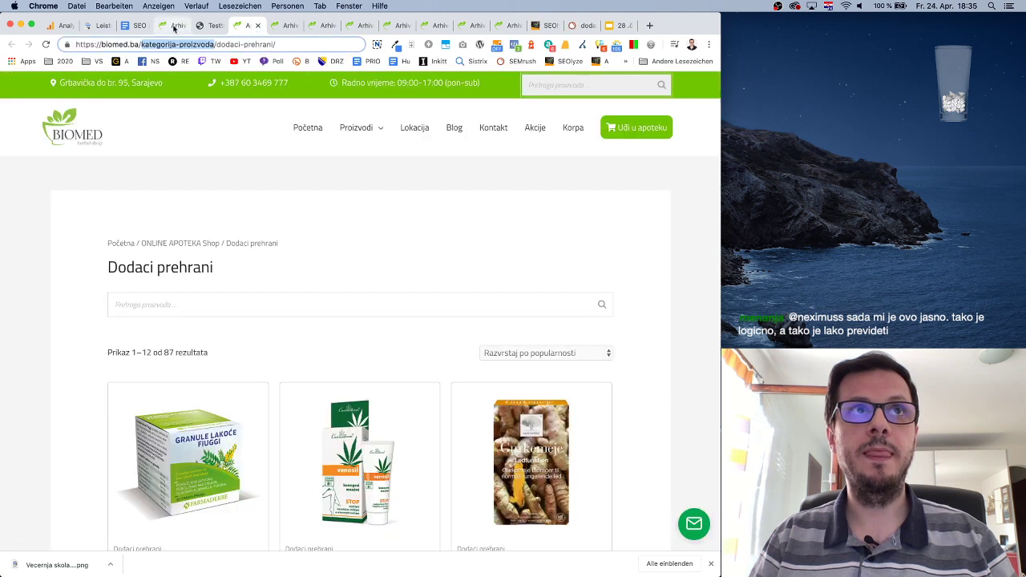
Open the Biljne kapi category through the online pharmacy and examine the whole category page.
click(631, 131)
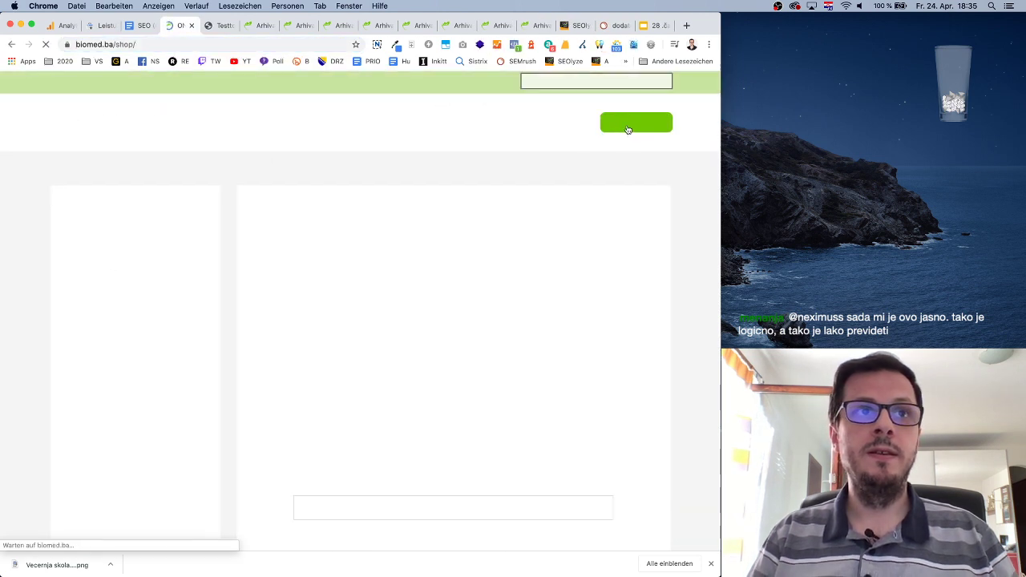
click(96, 251)
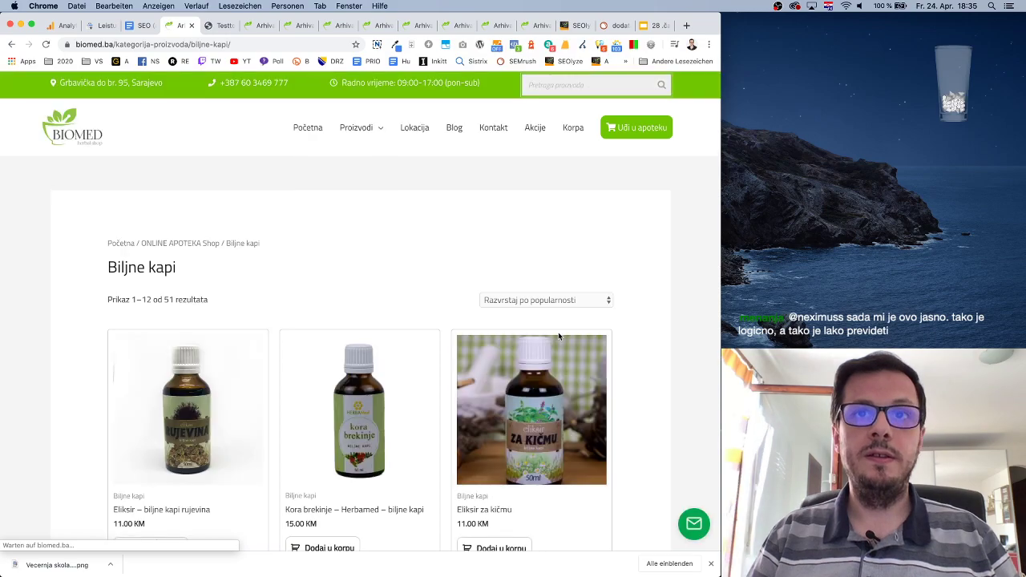
scroll(559, 333, down, 15)
scroll(560, 337, up, 15)
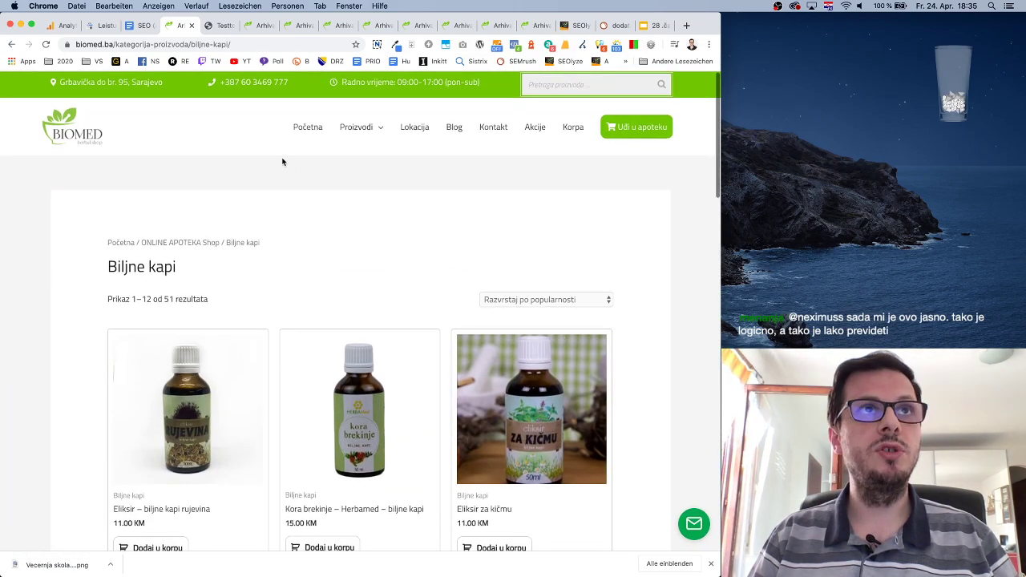
Add point 9 after the category URL point in the audit plan, starting with "Preporučujemo da u najmanju ruku iznad proizvoda se".
click(142, 25)
scroll(505, 451, down, 5)
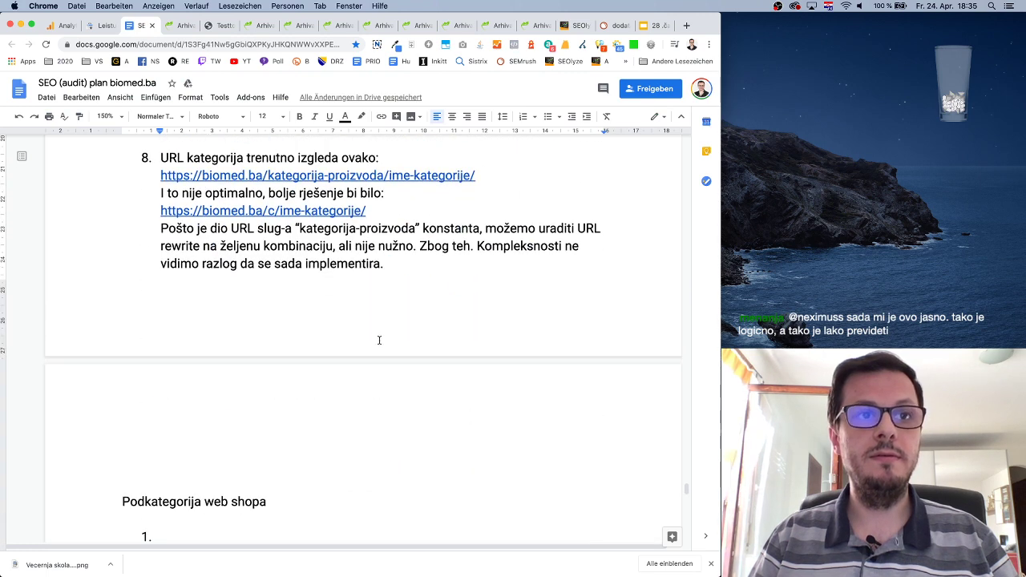
click(409, 266)
key(Return)
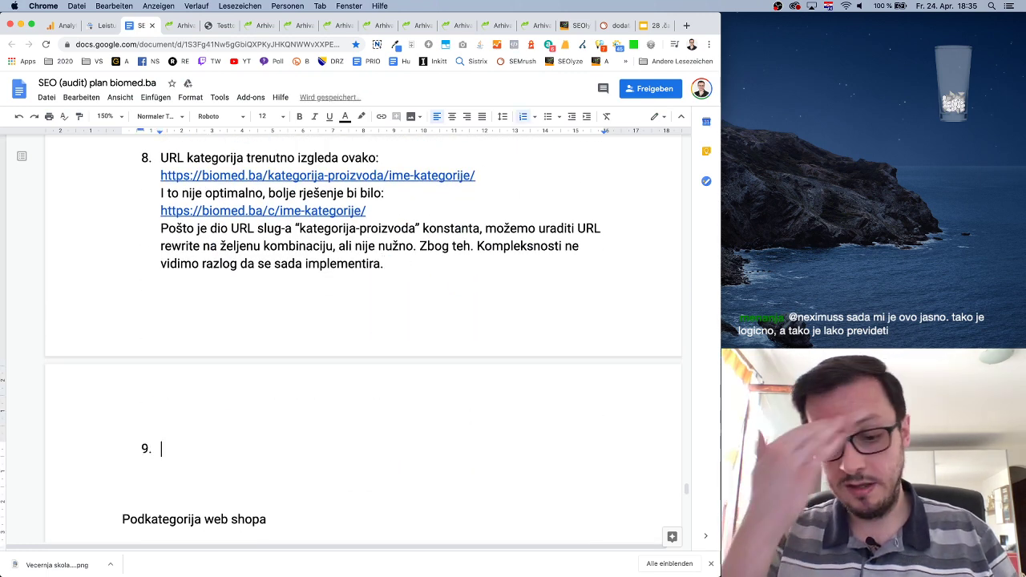
text(Preporučujemo da )
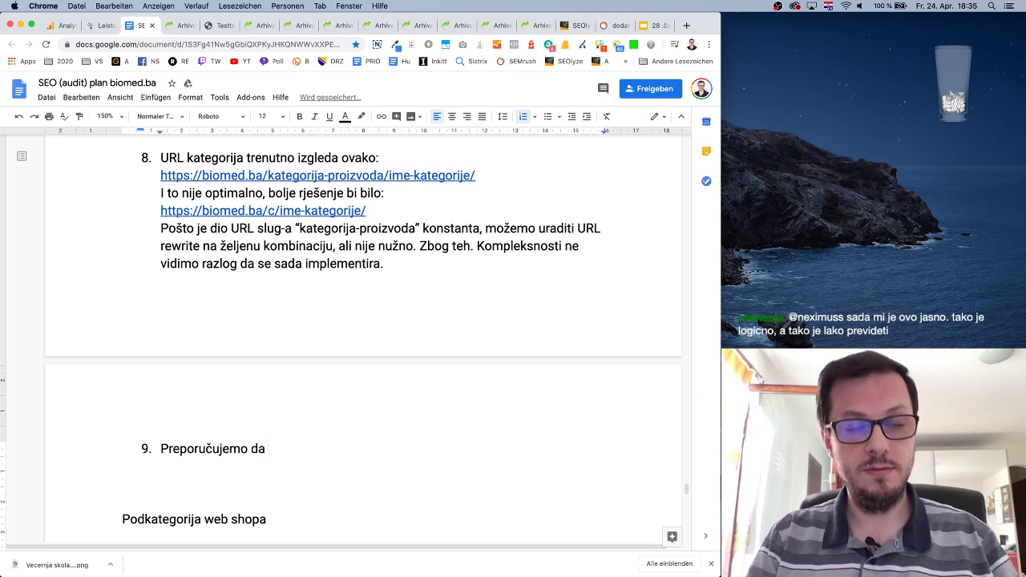
text(u najmanj)
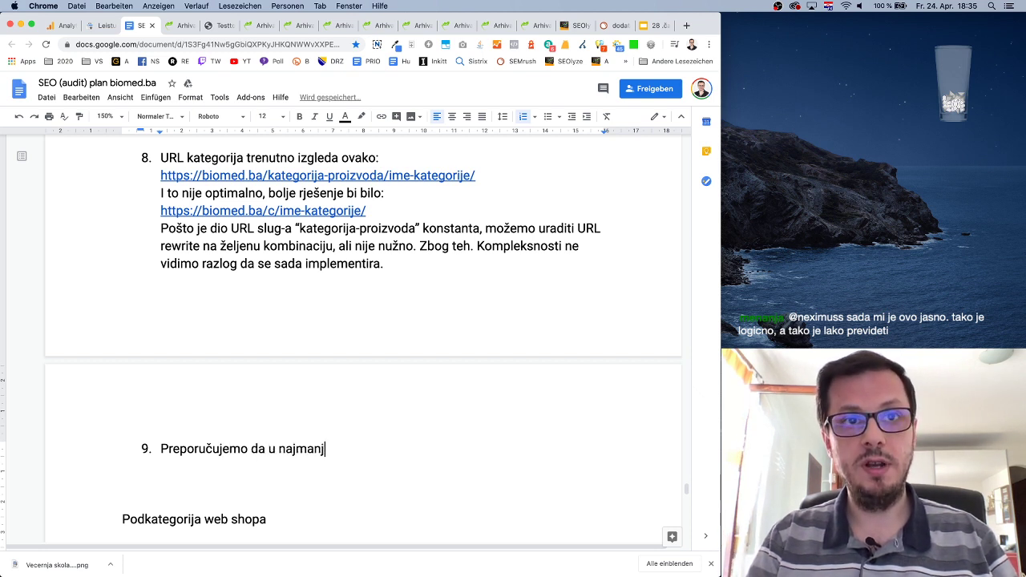
text(u ur)
key(BackSpace)
key(BackSpace)
text(ru)
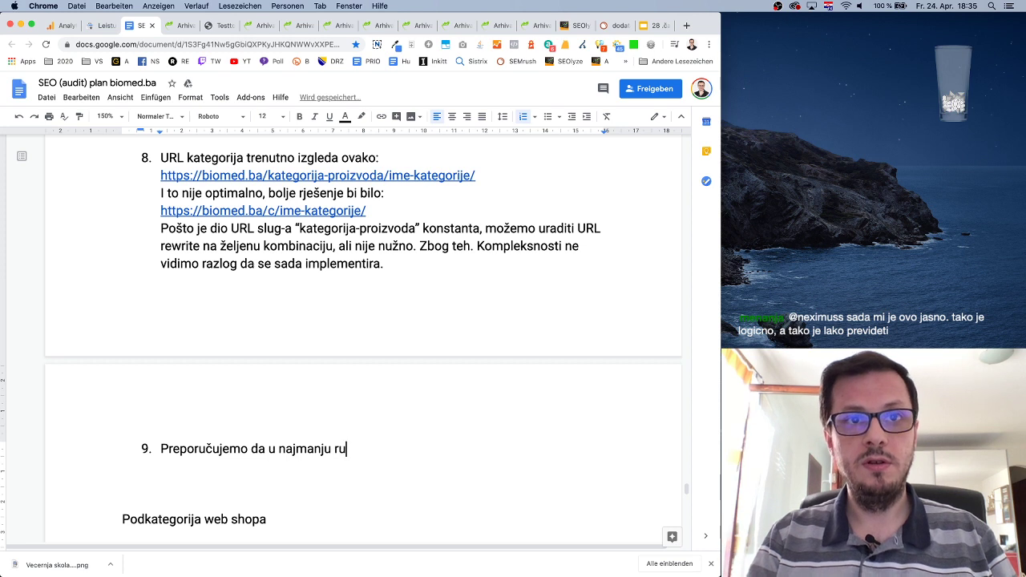
text(ku iz)
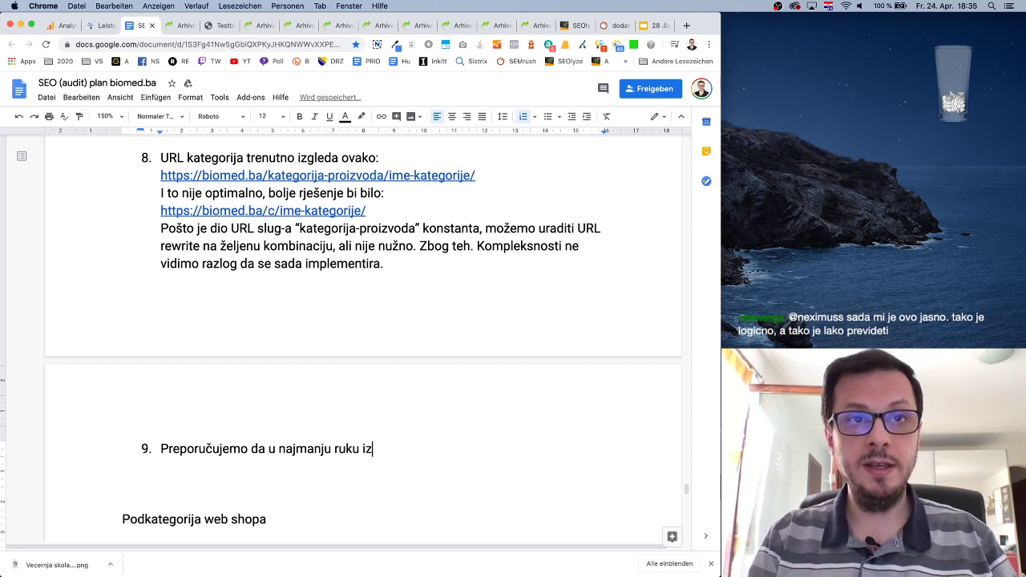
text(nad proizvoda se)
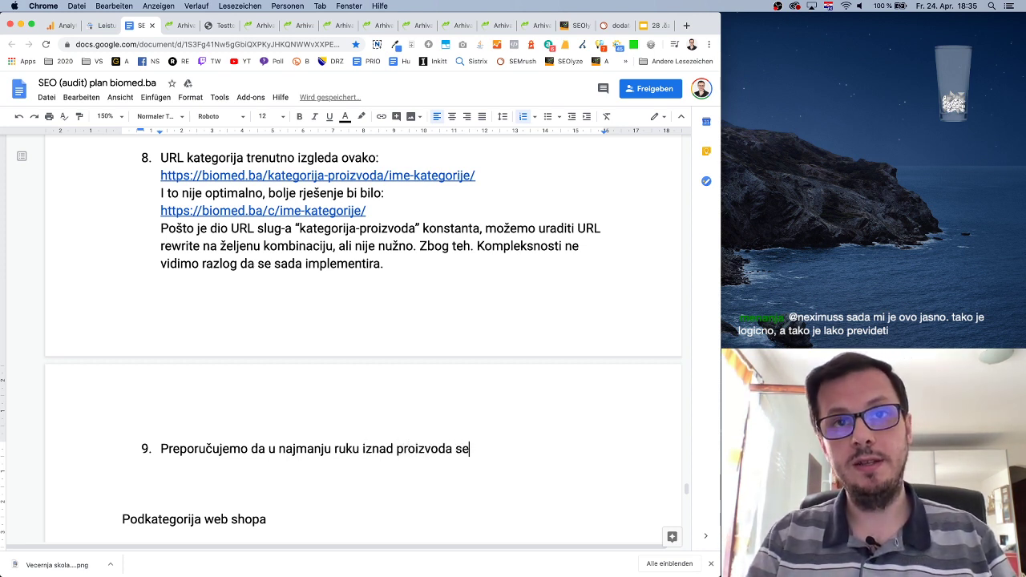
Continue point 9 with "napišu 2-3 rečenice o toj kategoriji zbog bolje SEO".
text( napišu 2-3 reče)
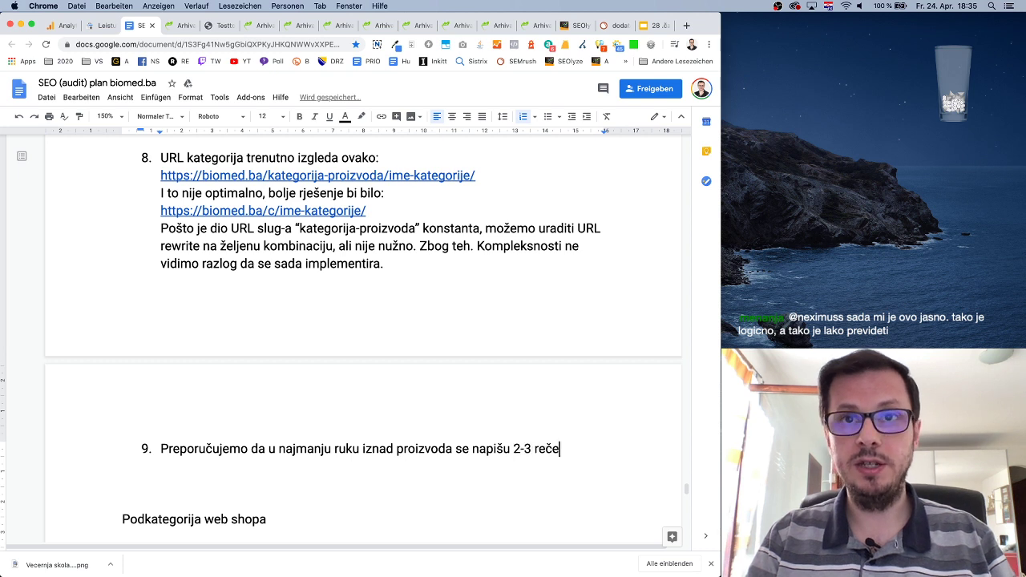
text(nice o tom )
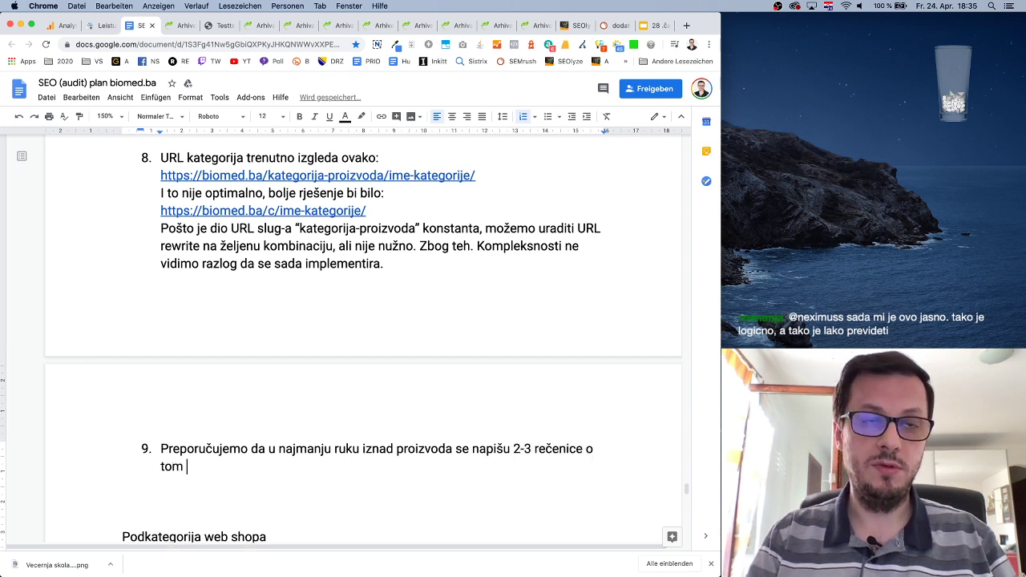
key(BackSpace)
key(BackSpace)
text(j kategoriji)
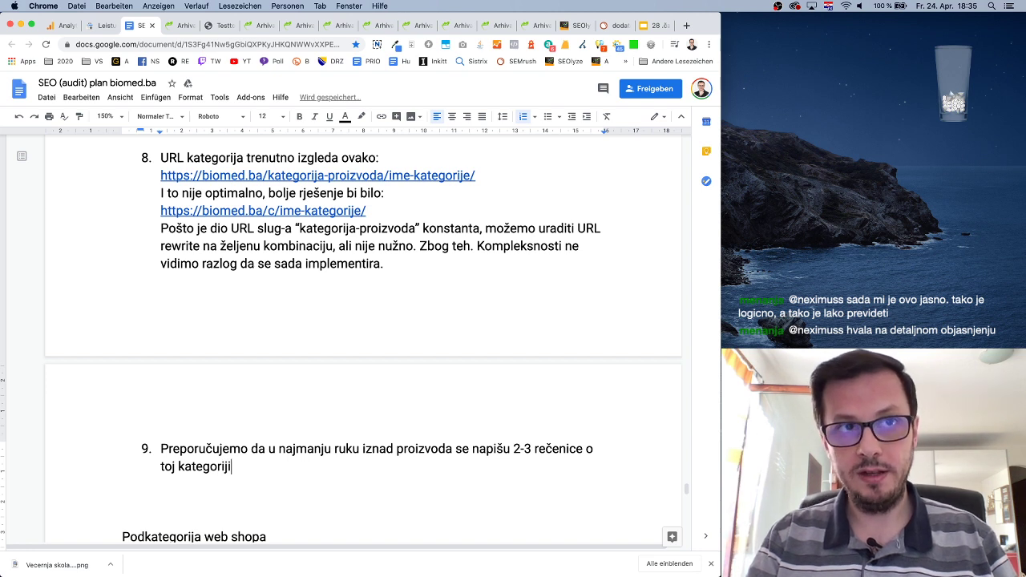
text( zbog bolje SEO)
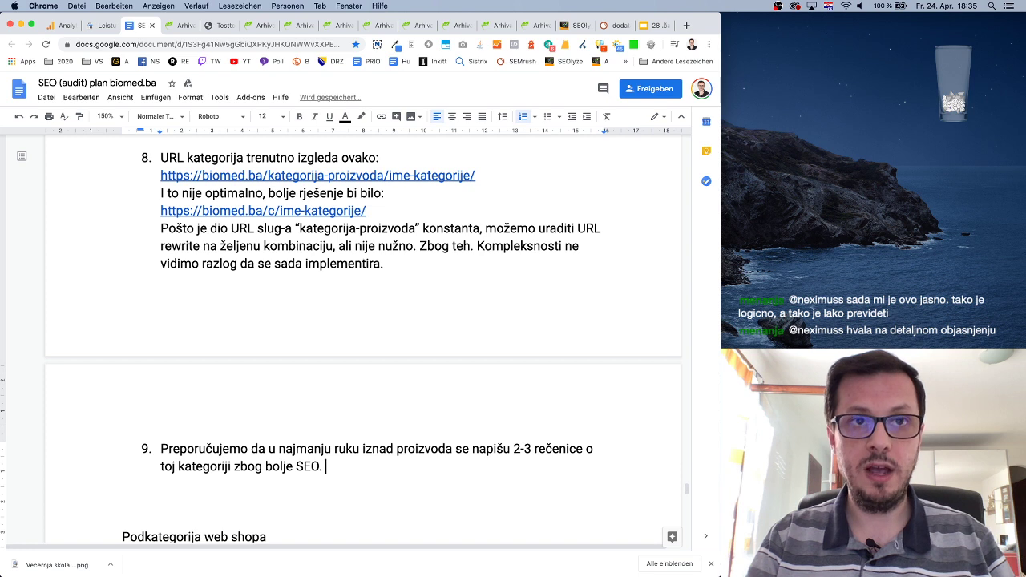
Extend point 9 with ", ali taj tekst MORA koristiti korisniku, a ne samo se napisati reda radi.".
text(, ali taj tekst mora)
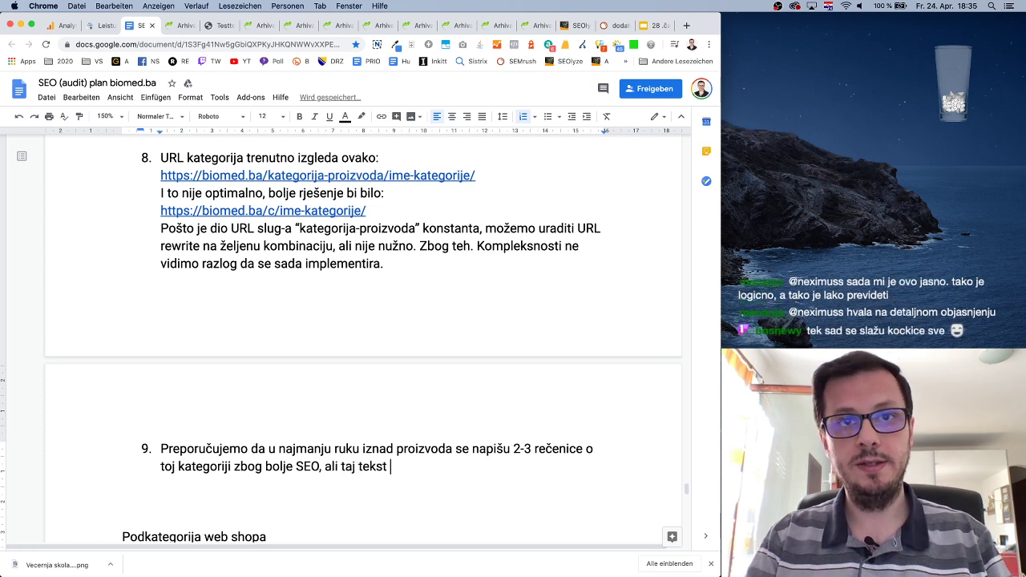
key(BackSpace)
key(BackSpace)
key(BackSpace)
key(BackSpace)
text(MORA )
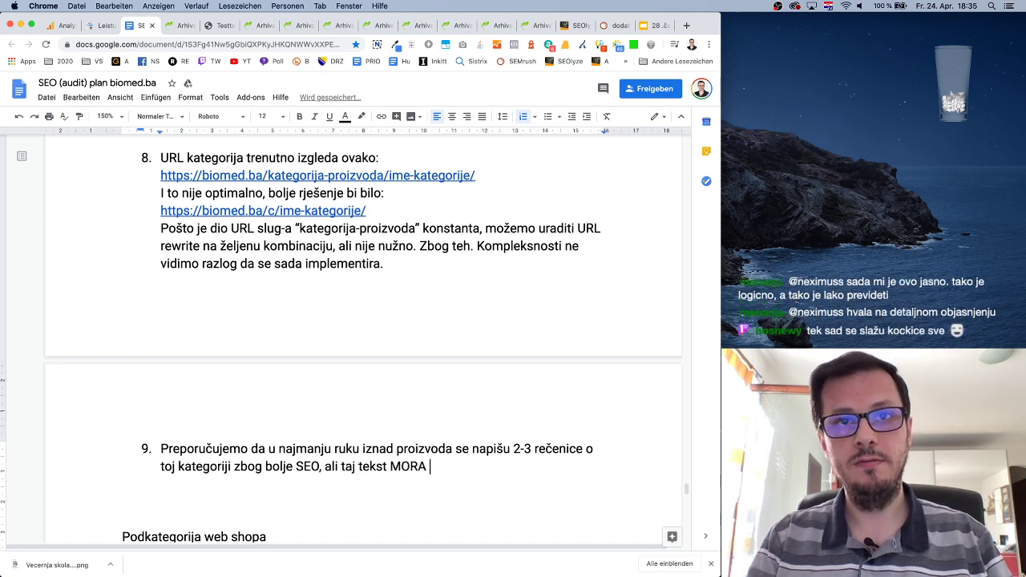
text(koristiti kor)
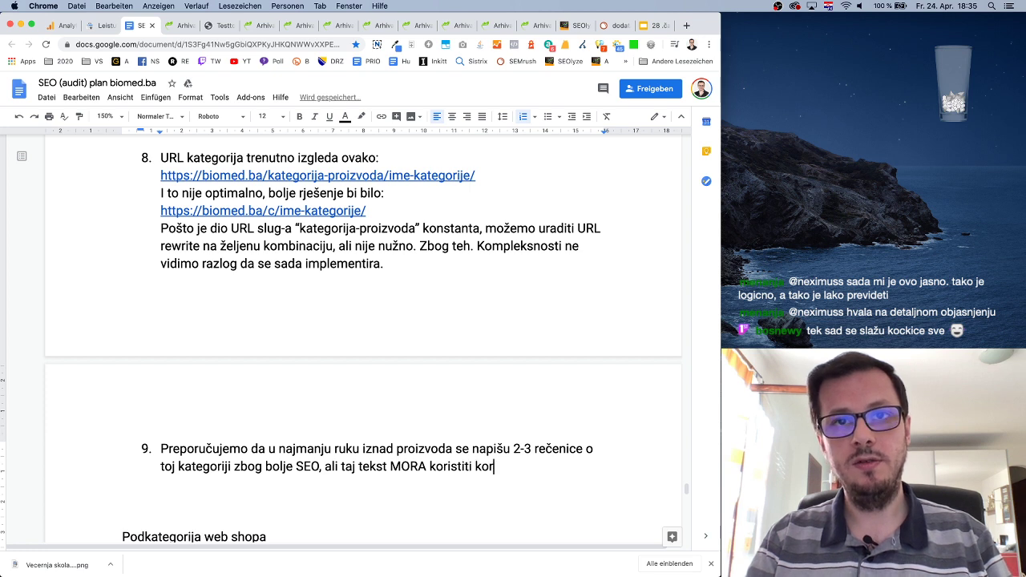
text(isniku, a ne samo )
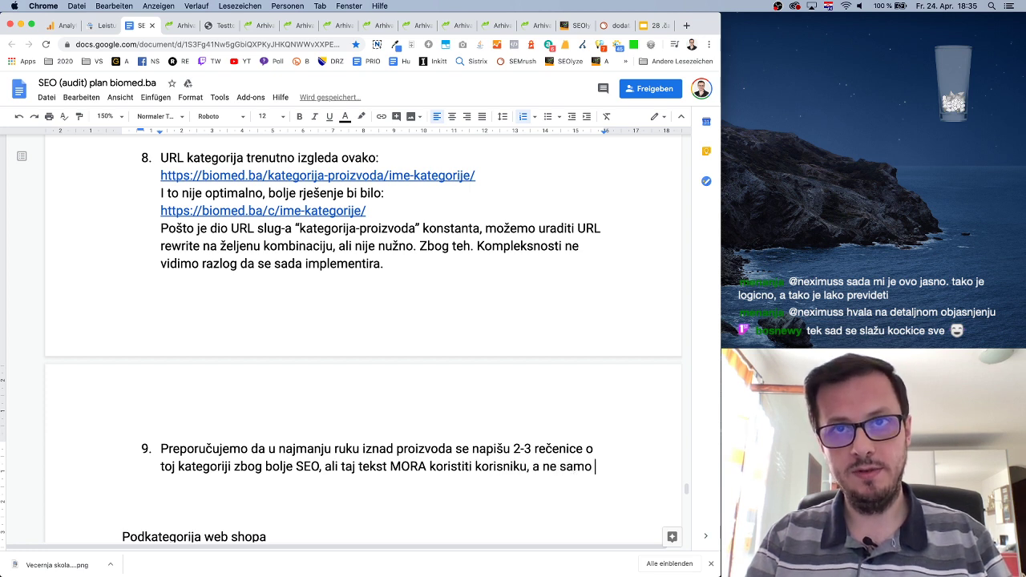
text(se napisati reda r)
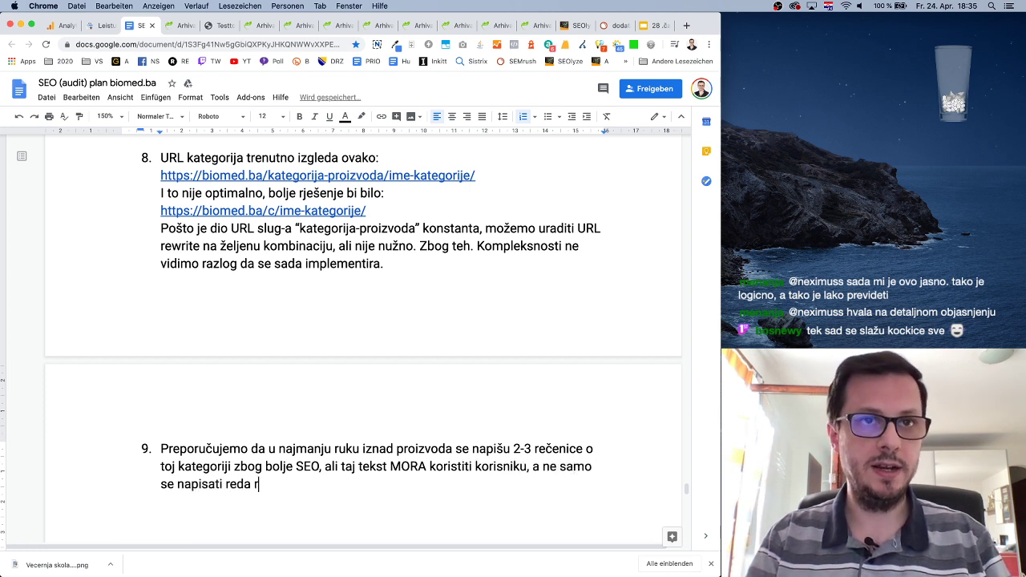
text(adi. Ukoliko kateg)
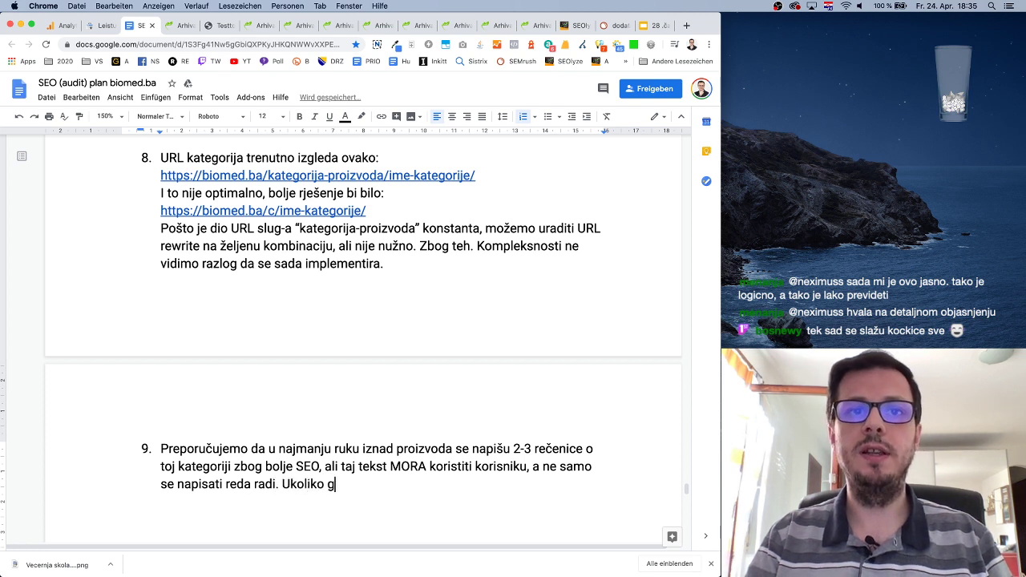
Begin the second sentence of point 9 with "Ukoliko kategorija zahtjeva da se mnogo više o njoj kaže,".
key(BackSpace)
text(kategorija )
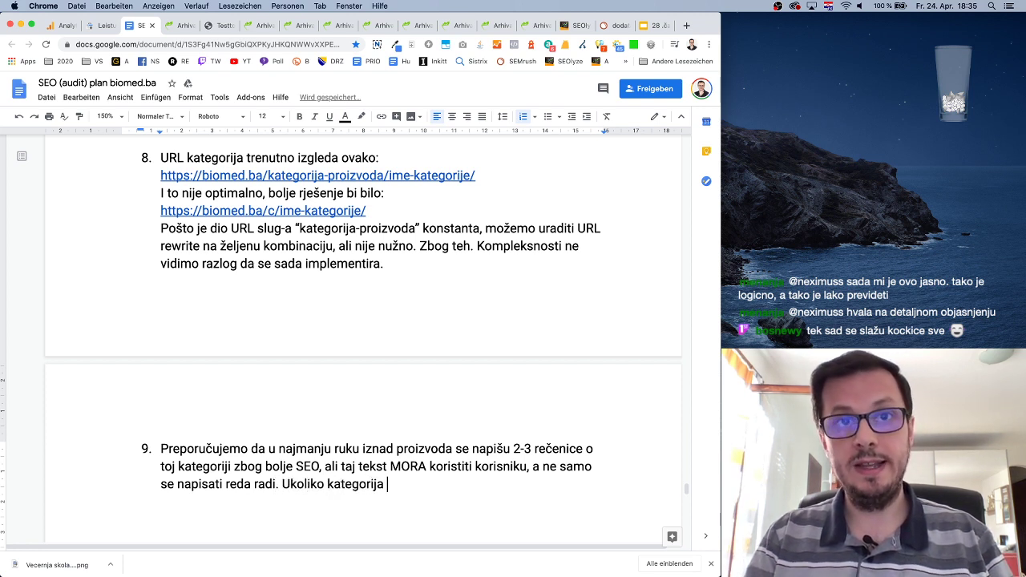
text(zahtjeva se)
key(BackSpace)
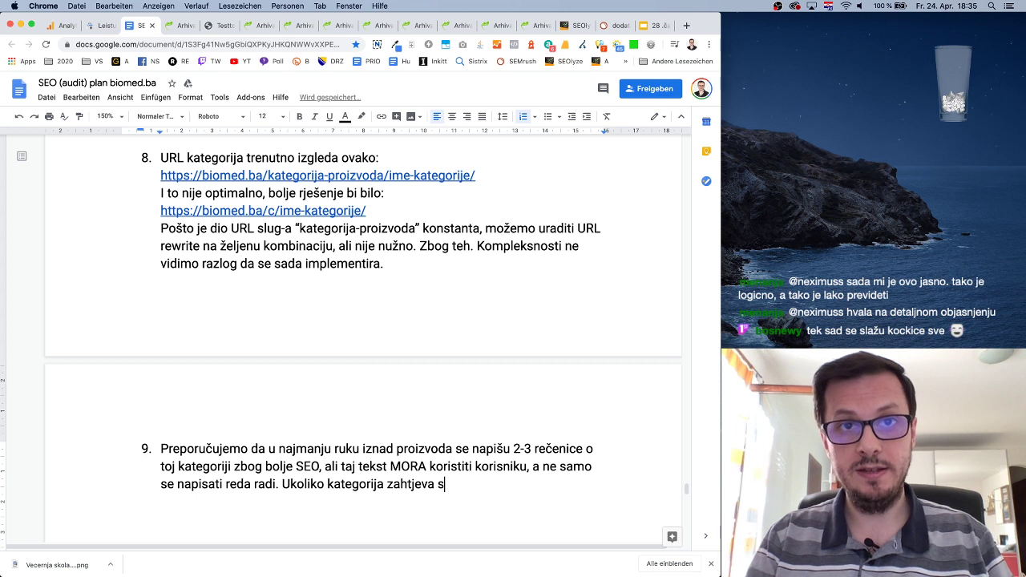
key(BackSpace)
text(da se mnovo)
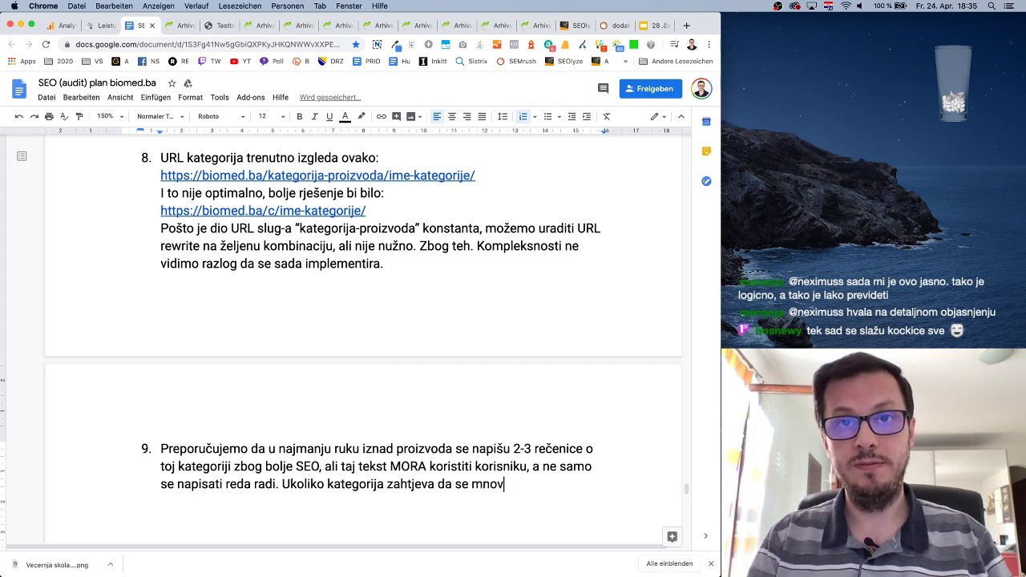
key(BackSpace)
text(go više o njoj ka)
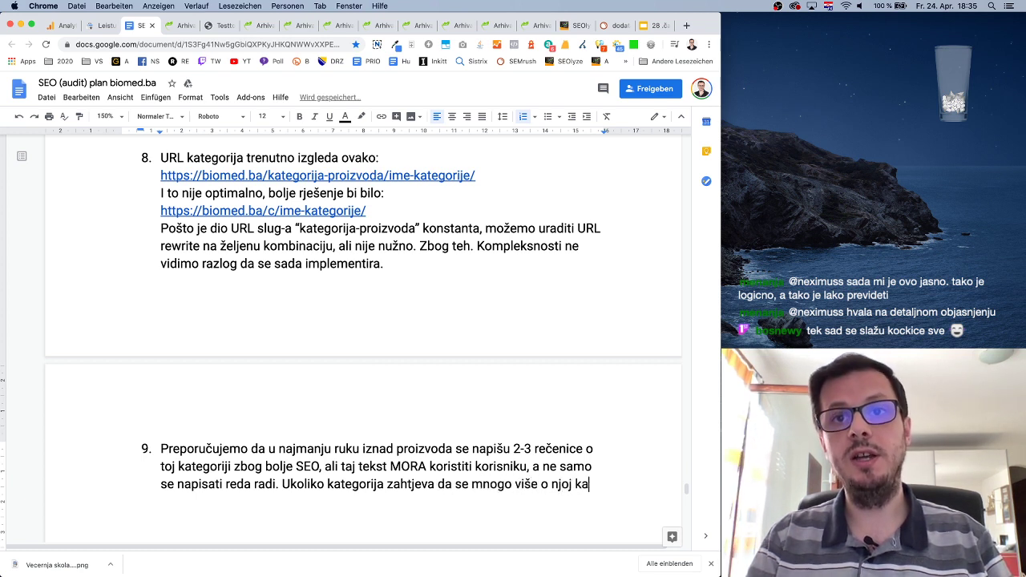
text(že, taj ve)
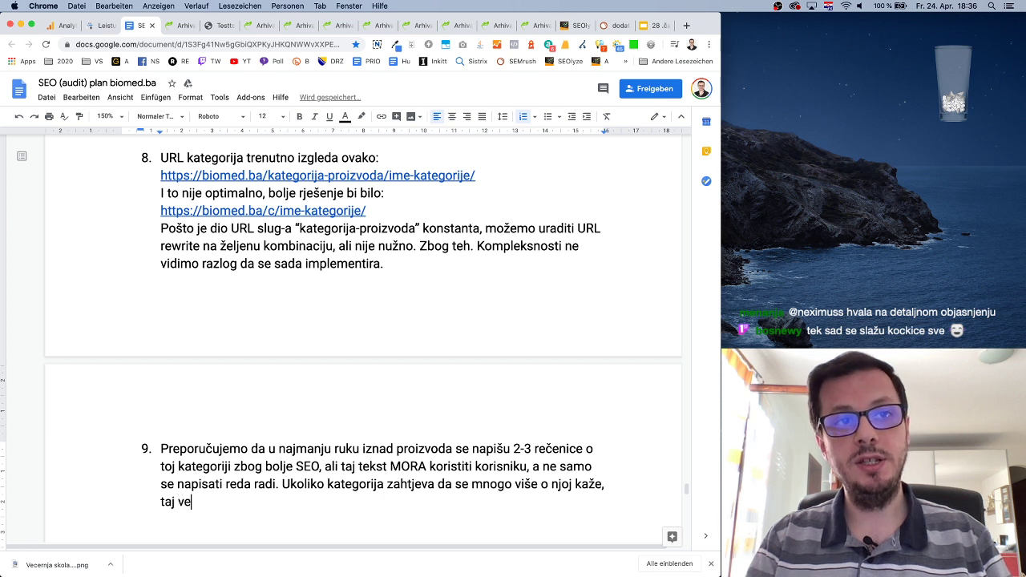
Complete the second sentence of point 9 with "taj veći tekst treba ići ispod proizvoda unutar kategorije.".
text(ći tekst treba ić)
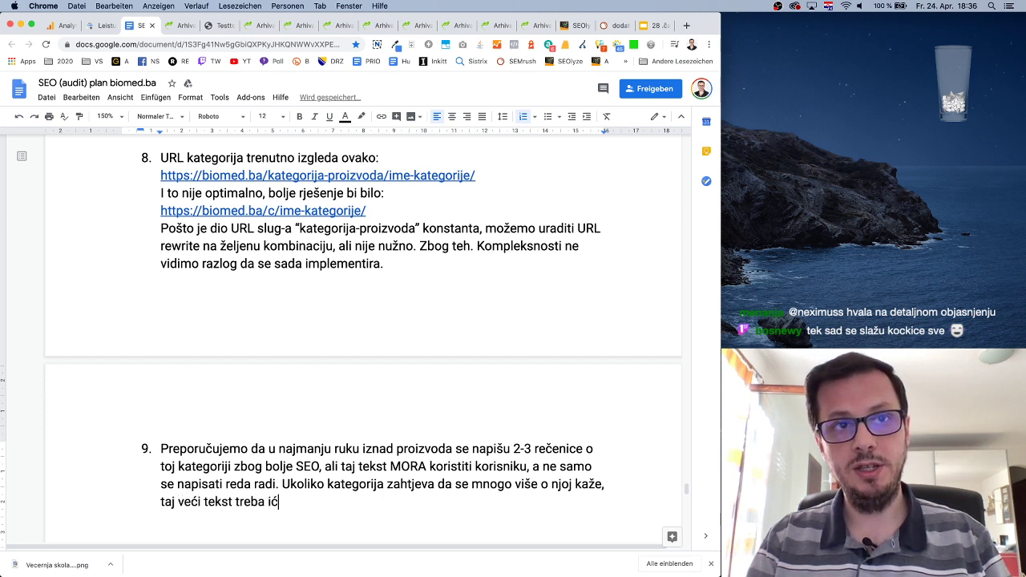
text(i ispod pro)
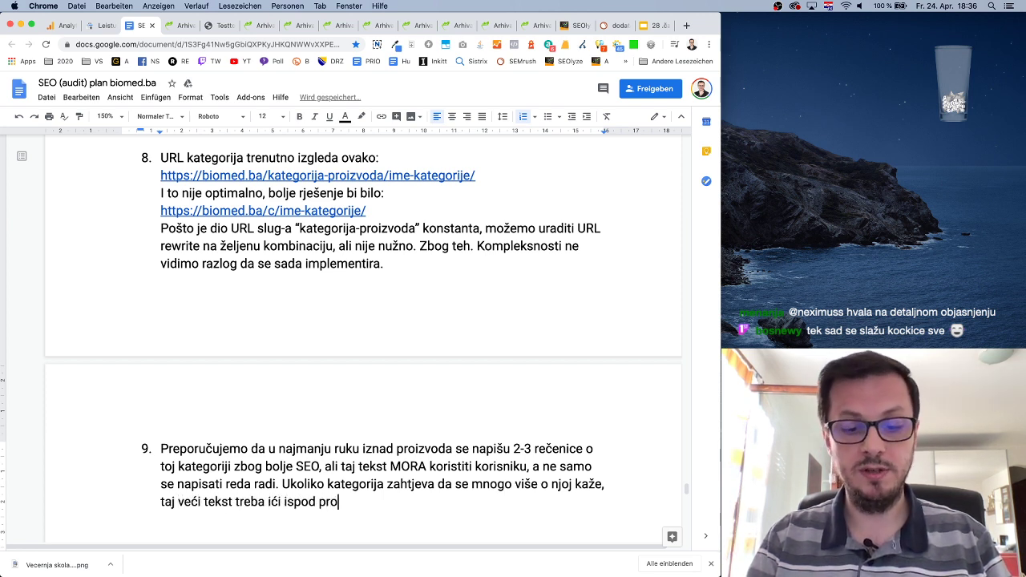
text(iv)
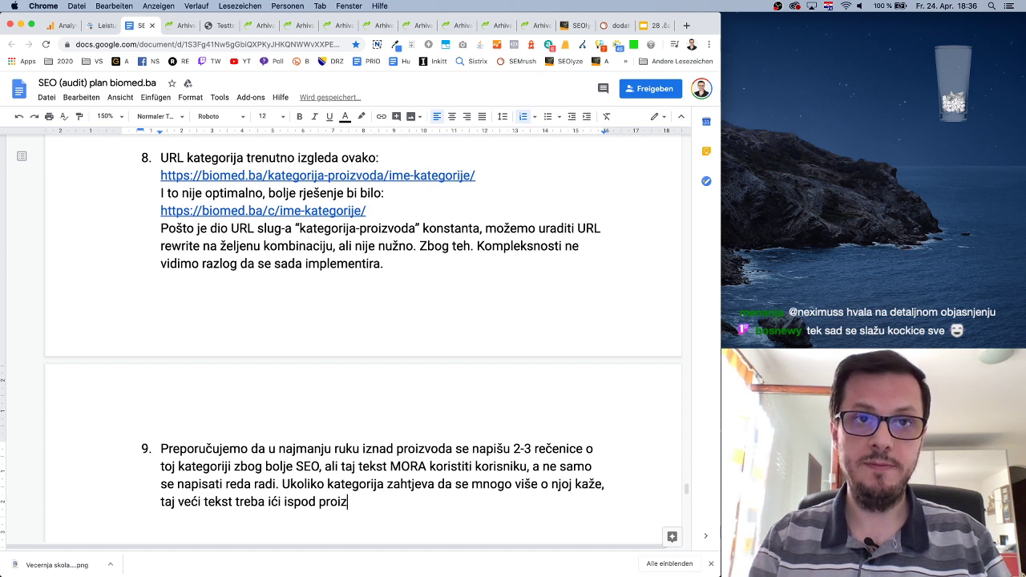
text(voda unutar kateg)
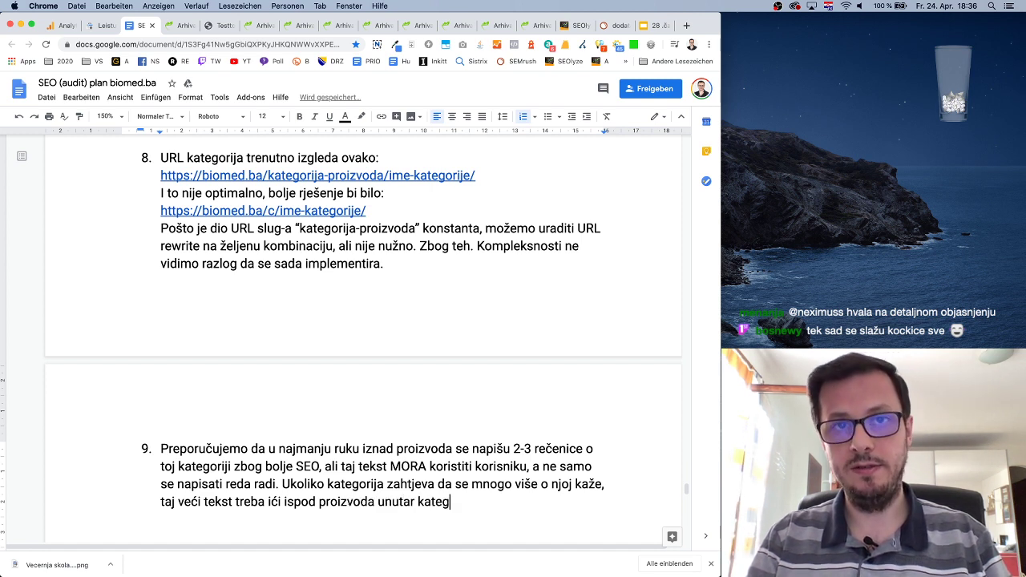
text(orije.)
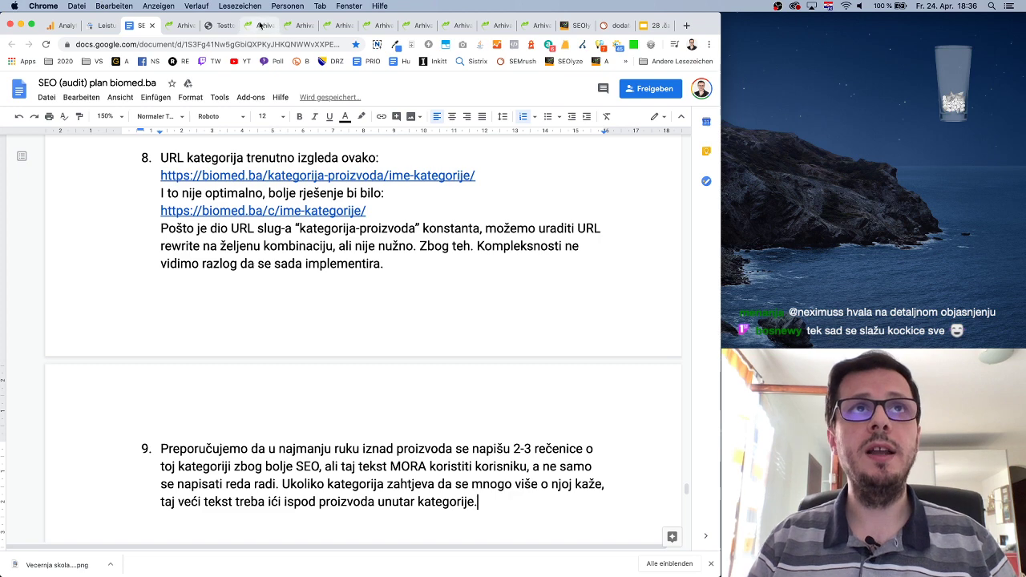
Read the intro text on the Biljne kapi page under Proizvodi and examine the Biljne kapi shop category down to its pagination.
click(178, 26)
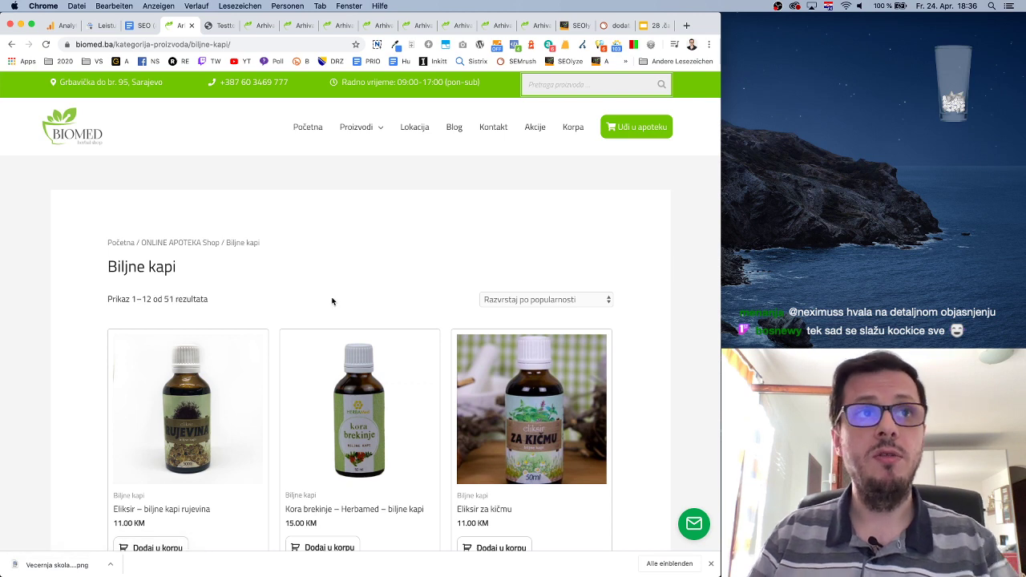
key(super+bracketleft)
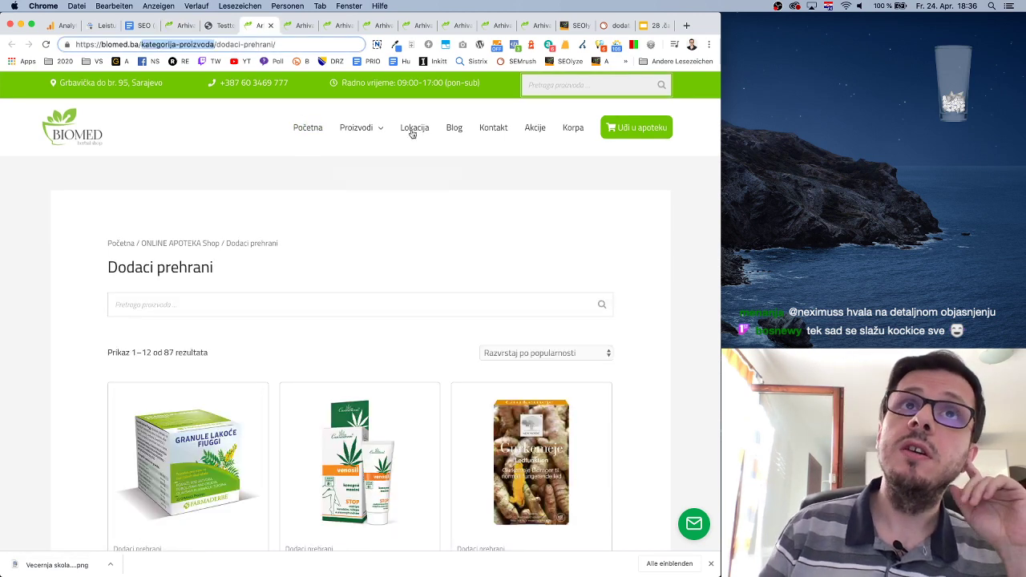
mouse_move(378, 129)
click(366, 187)
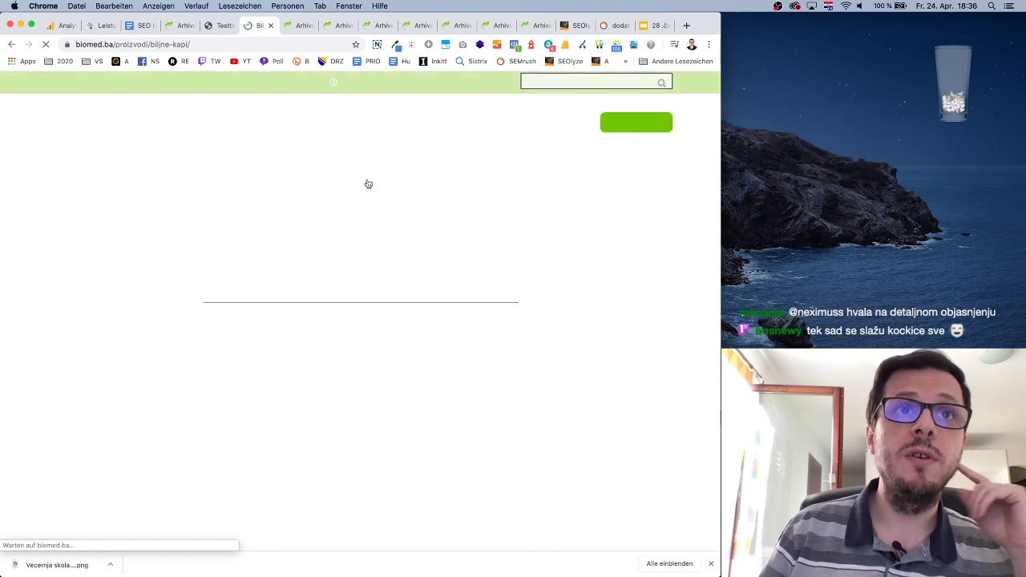
drag(45, 214, 192, 218)
click(258, 218)
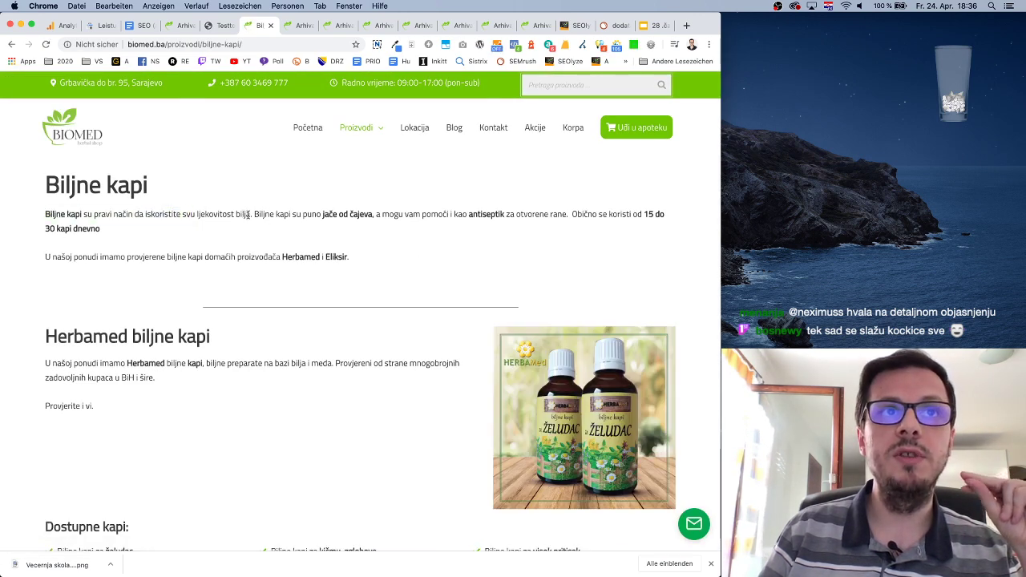
drag(323, 215, 497, 213)
drag(574, 214, 622, 214)
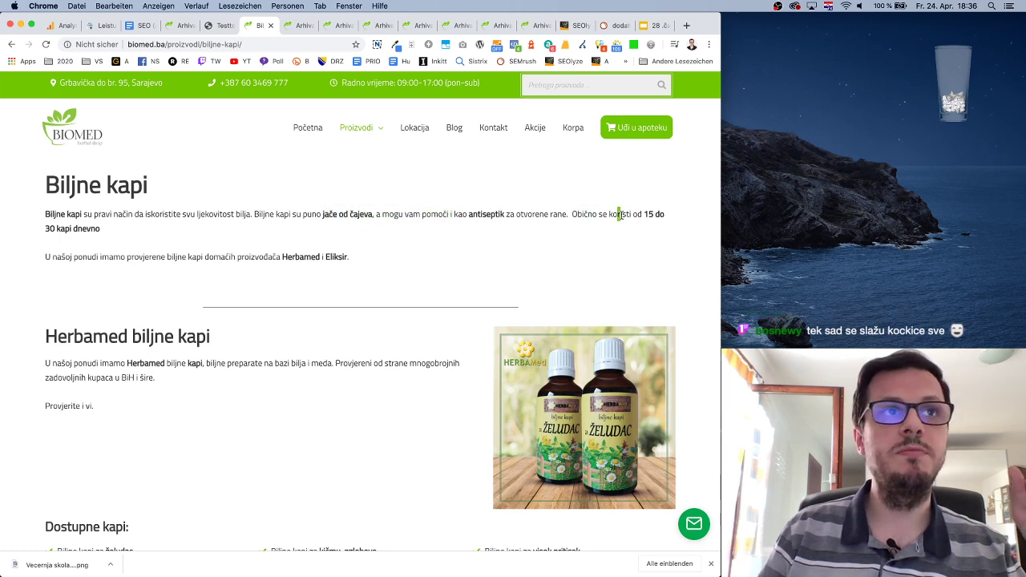
click(177, 27)
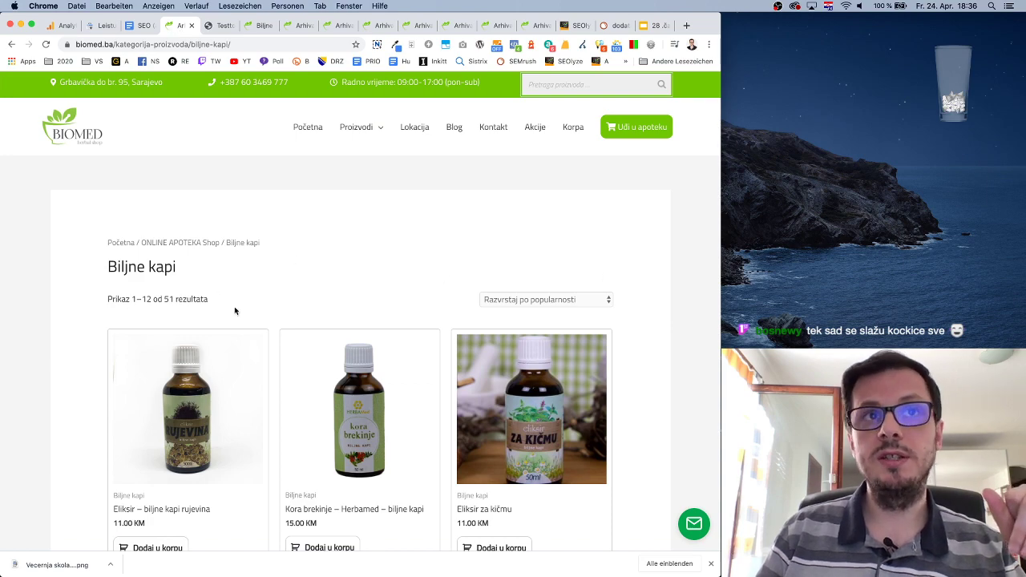
scroll(392, 294, down, 15)
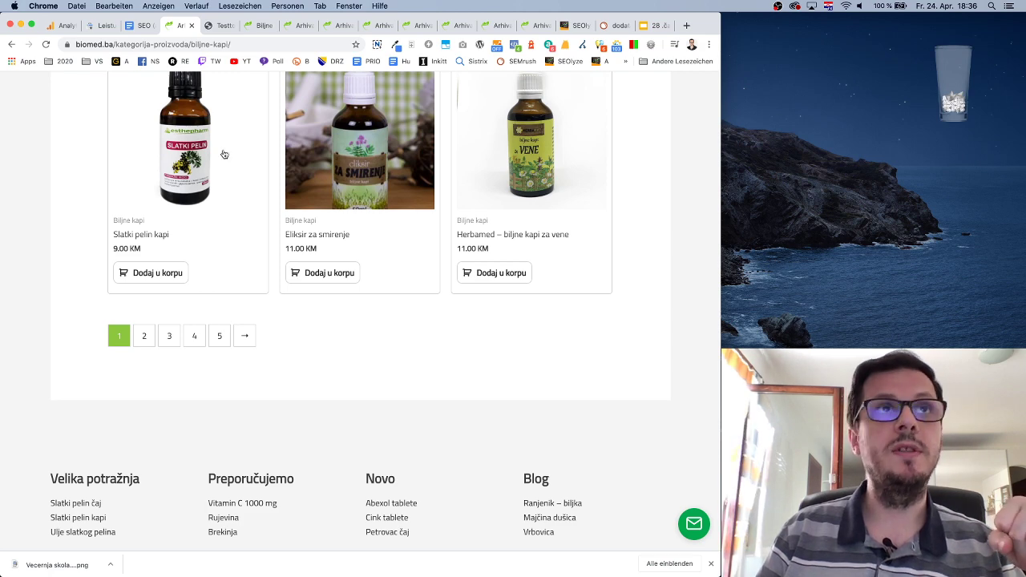
Insert "tj. Ispod paginacije" before "unutar kategorije" in the last sentence of point 9 in the audit plan.
click(138, 25)
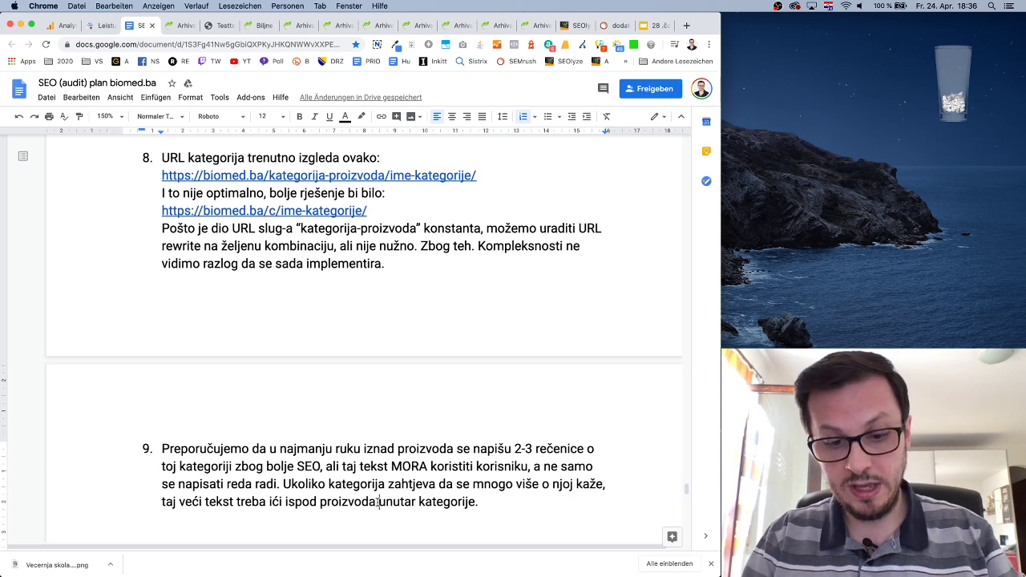
click(379, 502)
text(tk. ispo)
key(BackSpace)
key(BackSpace)
key(BackSpace)
key(BackSpace)
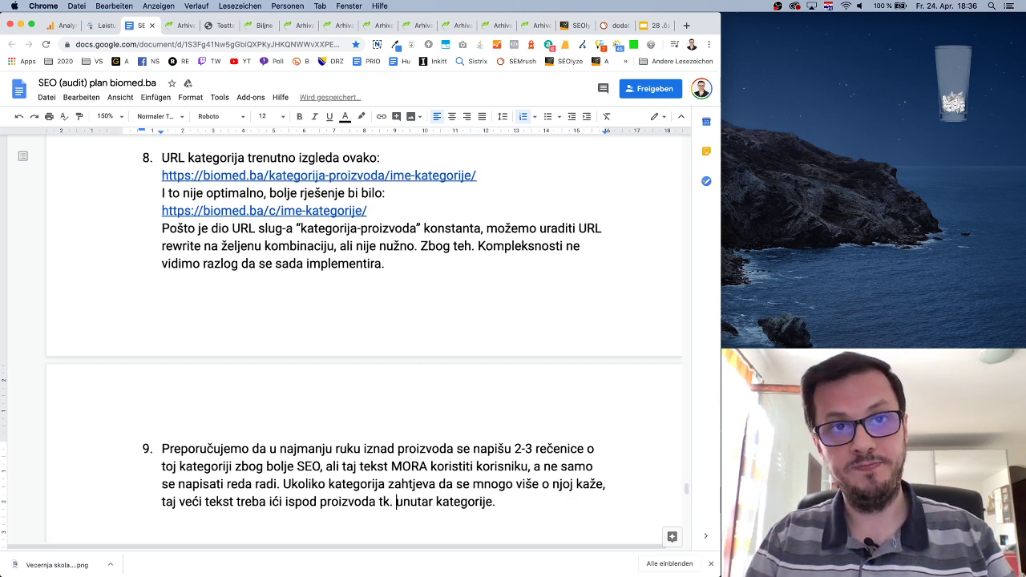
key(BackSpace)
key(BackSpace)
key(BackSpace)
text(j. Ispod )
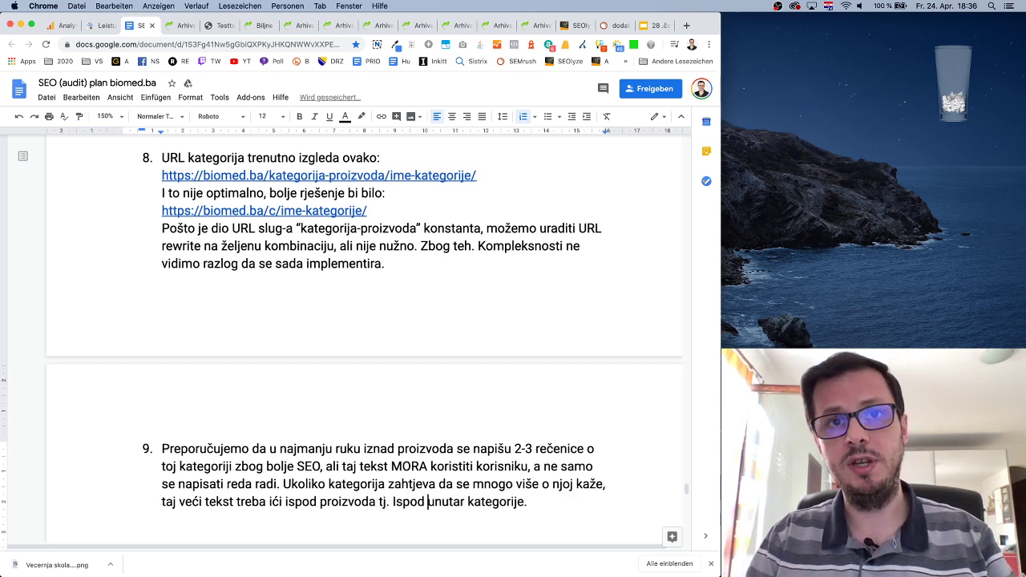
text(paginacije)
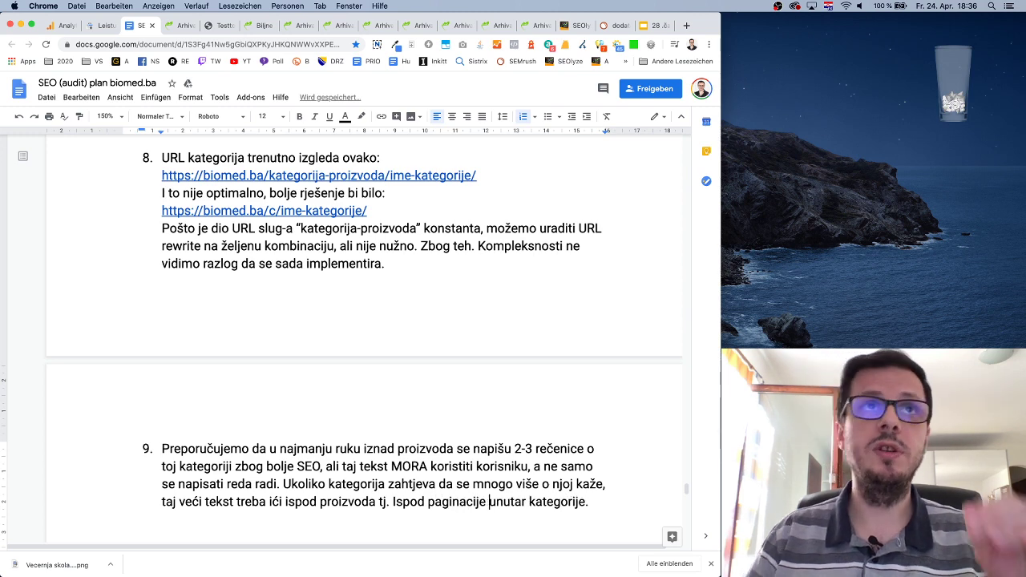
Compare the Biljne kapi page under Proizvodi with the Biljne kapi shop category, including the area around its pagination.
click(258, 25)
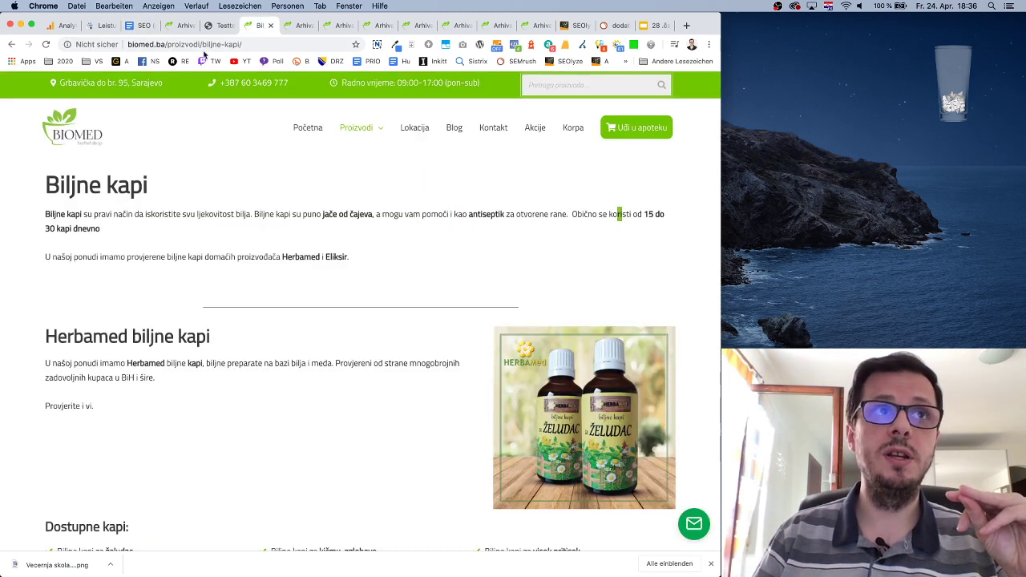
click(180, 25)
scroll(344, 321, down, 3)
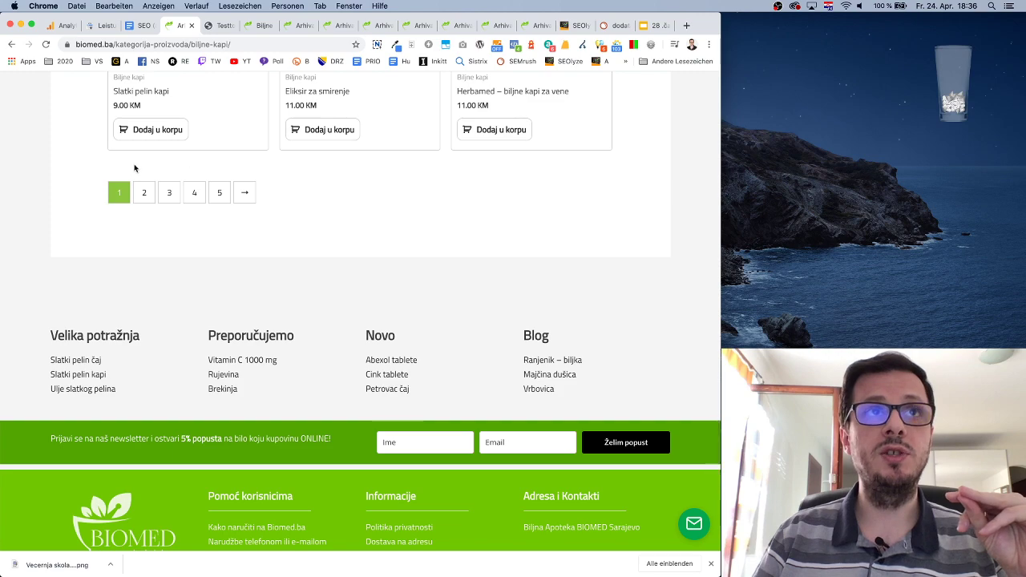
scroll(238, 168, down, 2)
scroll(404, 293, up, 5)
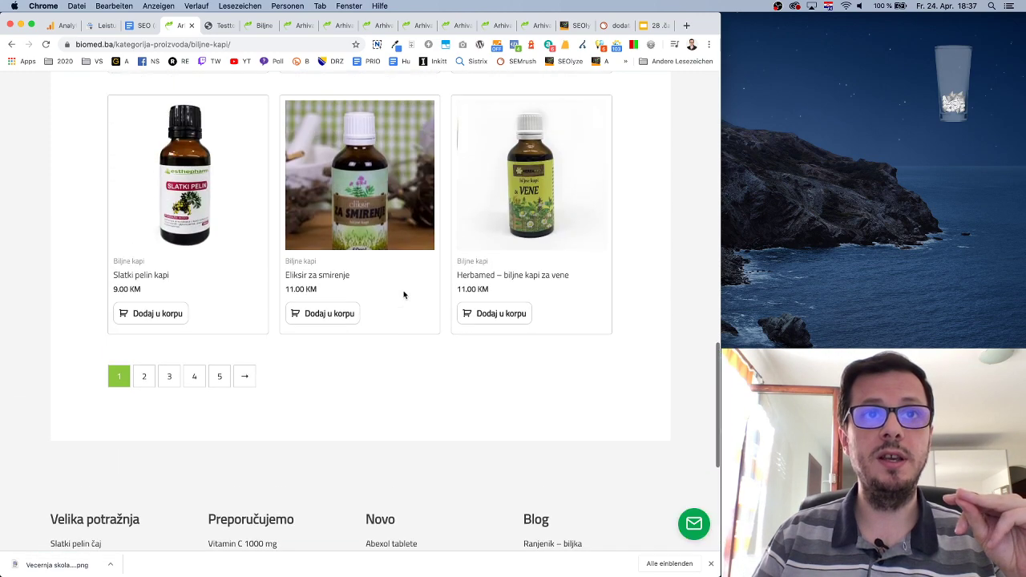
scroll(405, 295, up, 10)
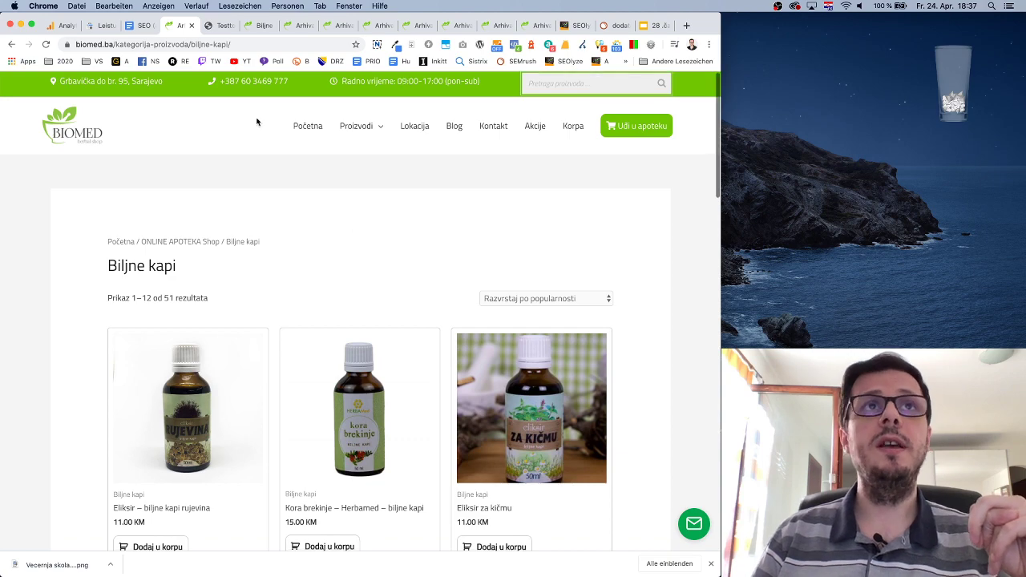
click(257, 25)
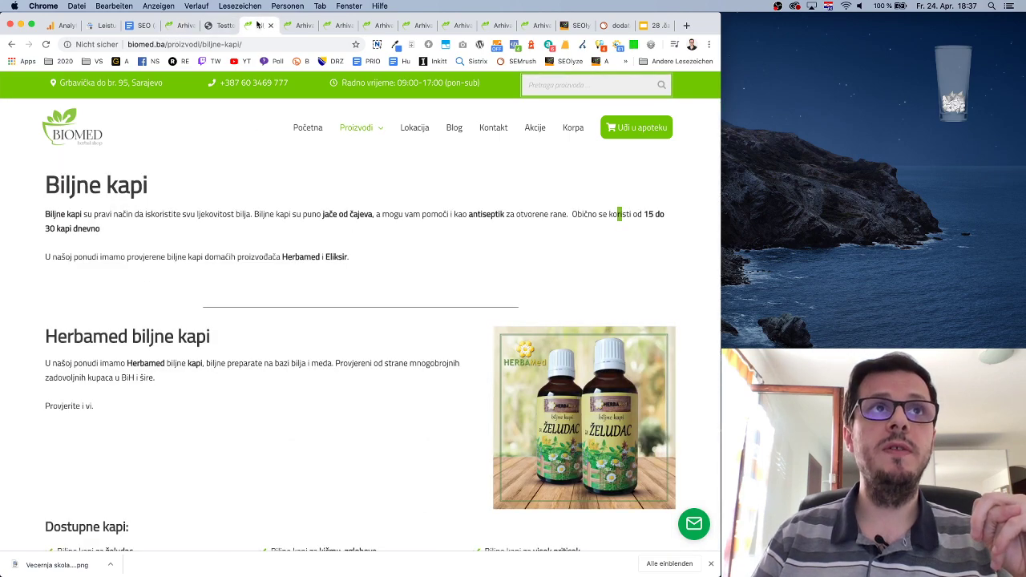
Open page 2 of the Biljne kapi shop category and inspect its canonical and robots tags with the SEO check extension.
click(179, 25)
scroll(364, 342, down, 10)
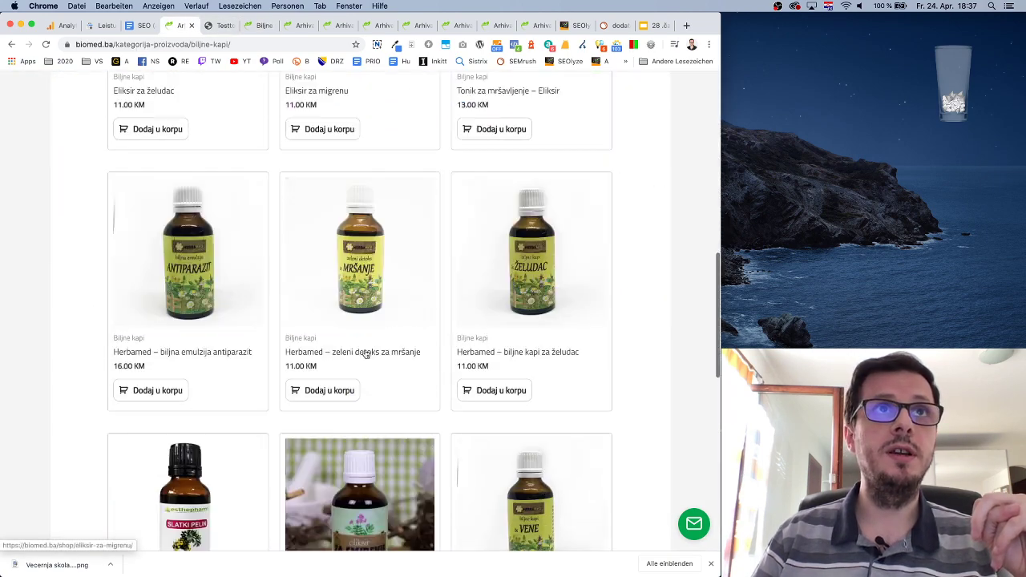
click(142, 197)
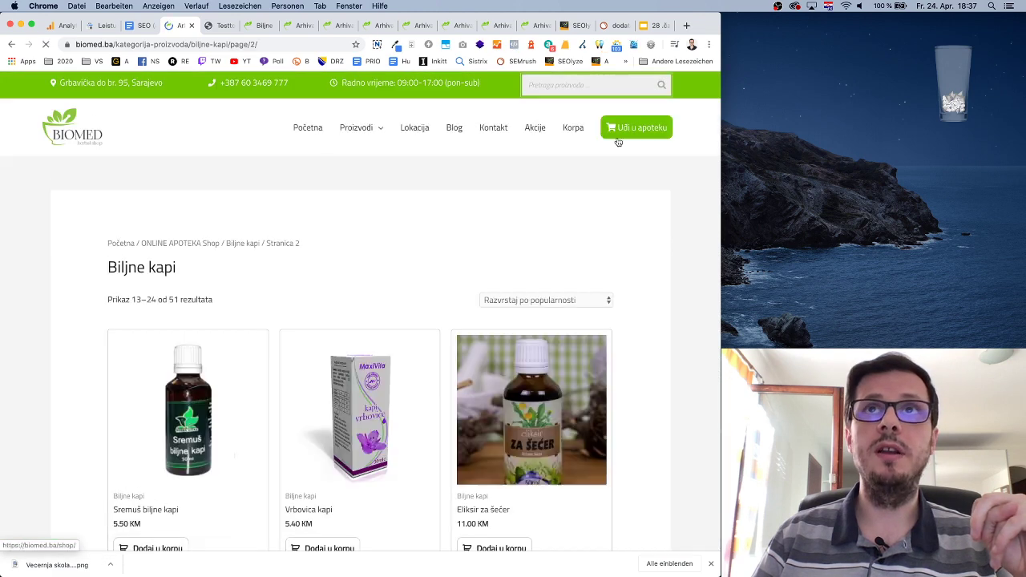
click(601, 45)
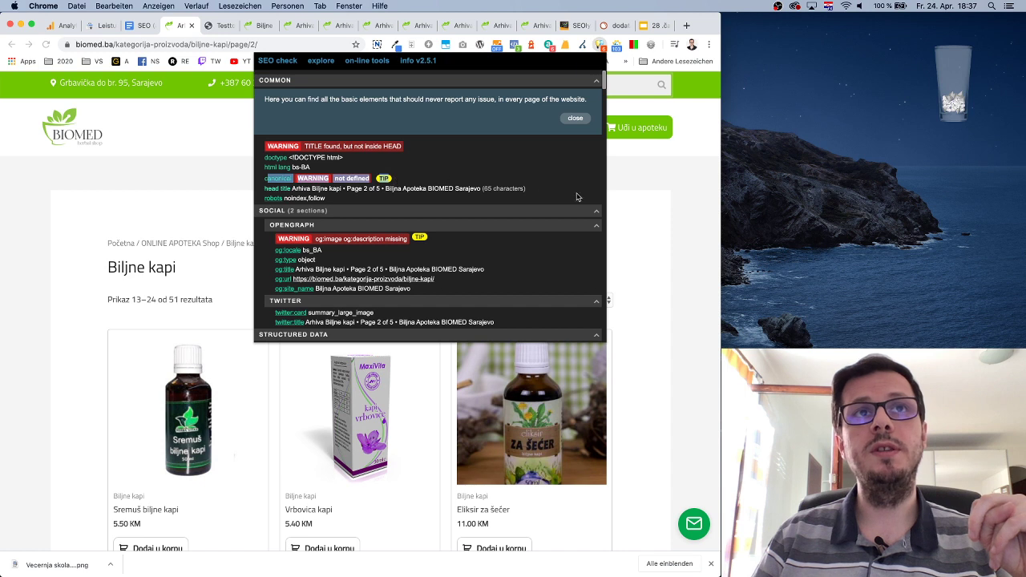
Check the canonical entry for page 2 of the Biljne kapi category and briefly view the page's source code.
double_click(277, 178)
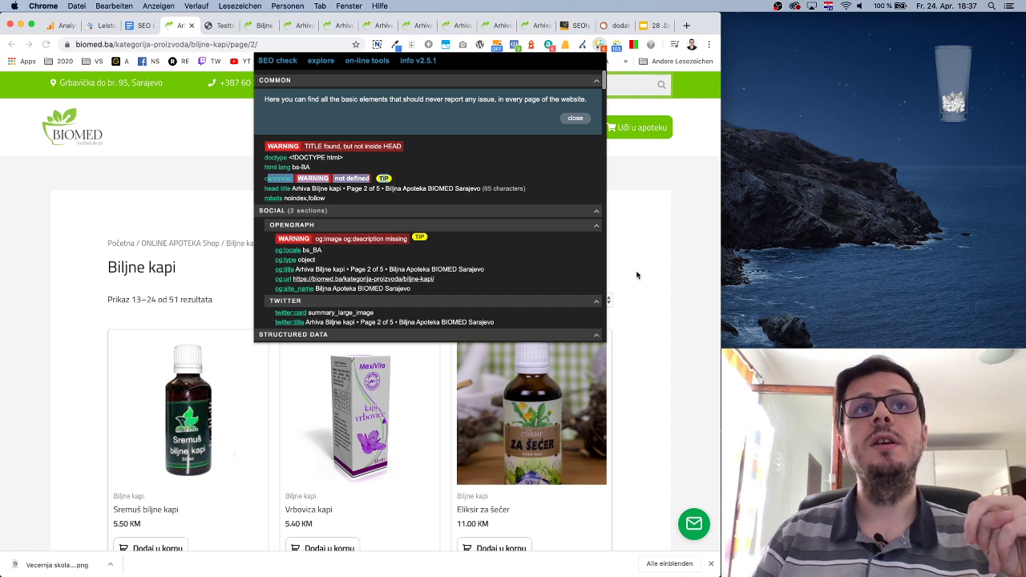
click(299, 157)
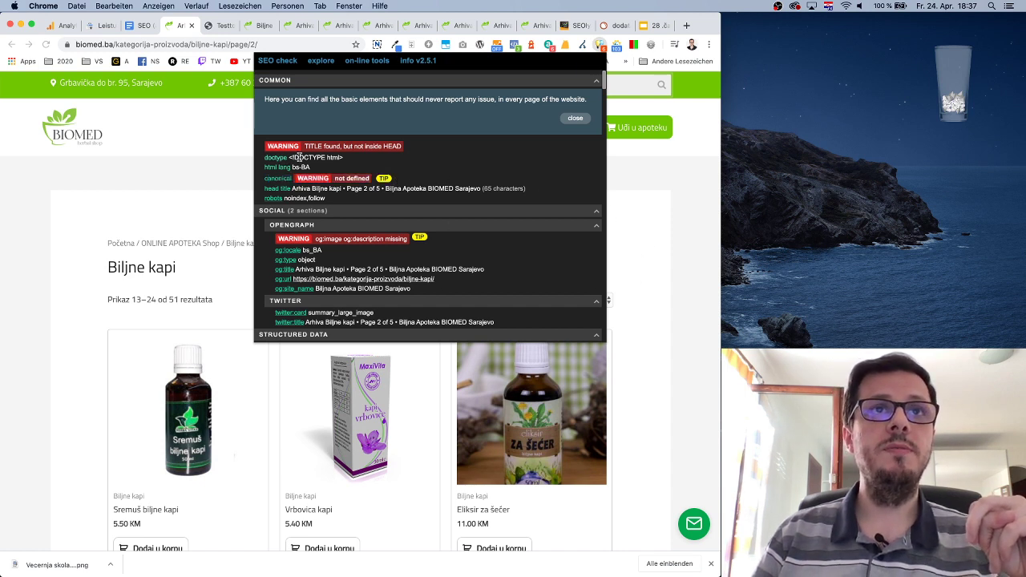
right_click(705, 201)
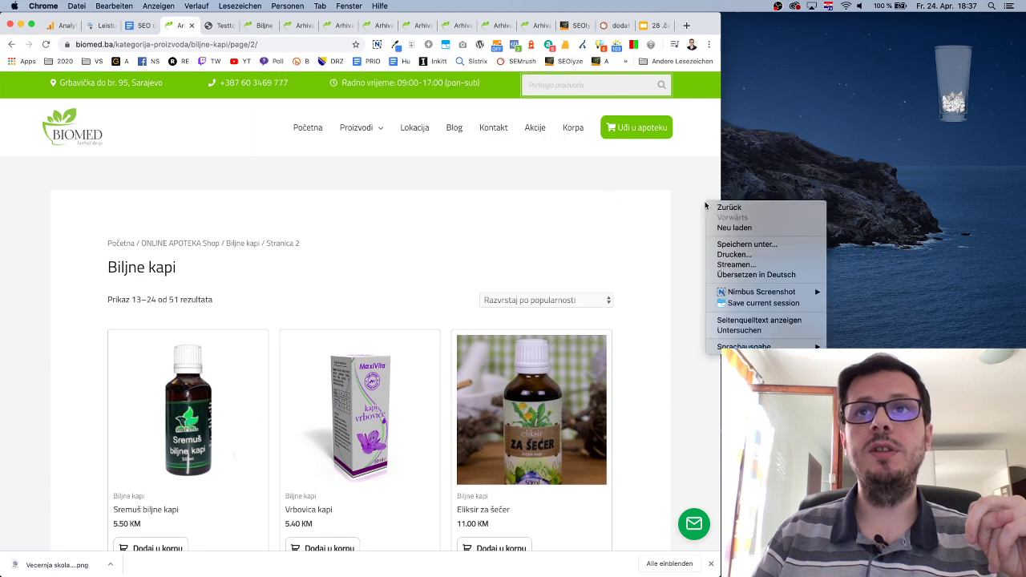
click(732, 321)
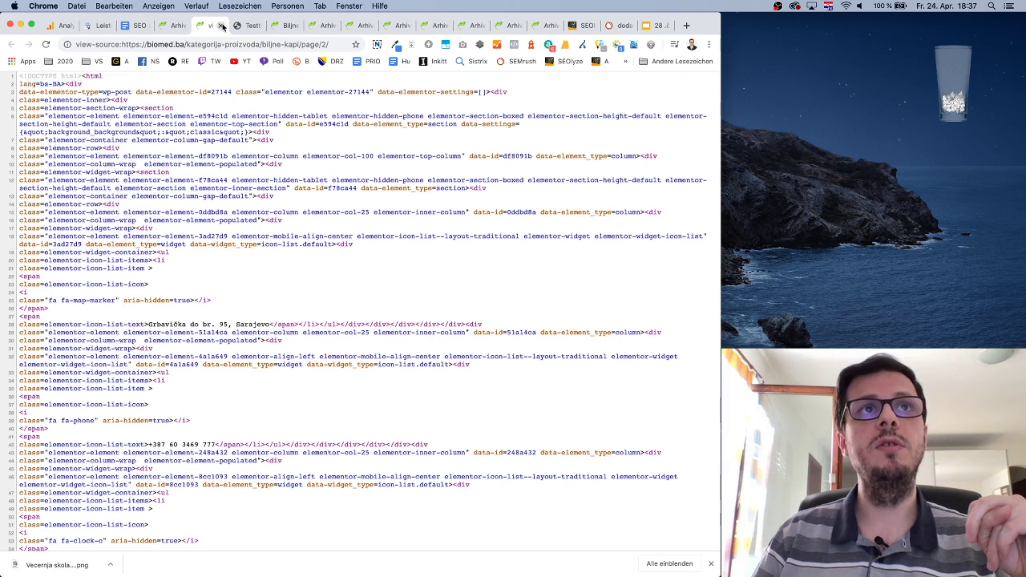
click(222, 26)
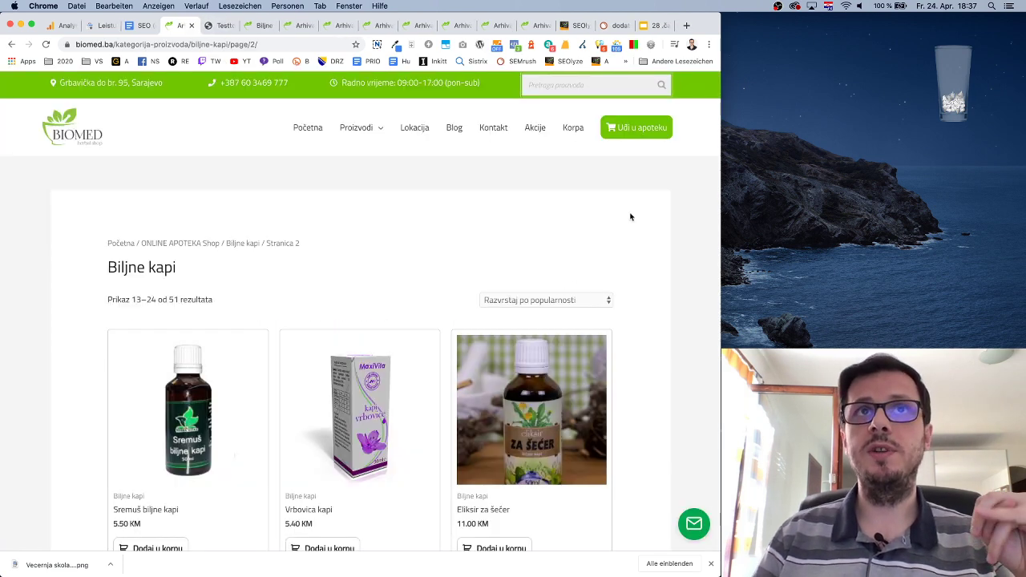
Check the structured data test of the Biljne kapi category and examine the product listing on its page 2.
click(211, 26)
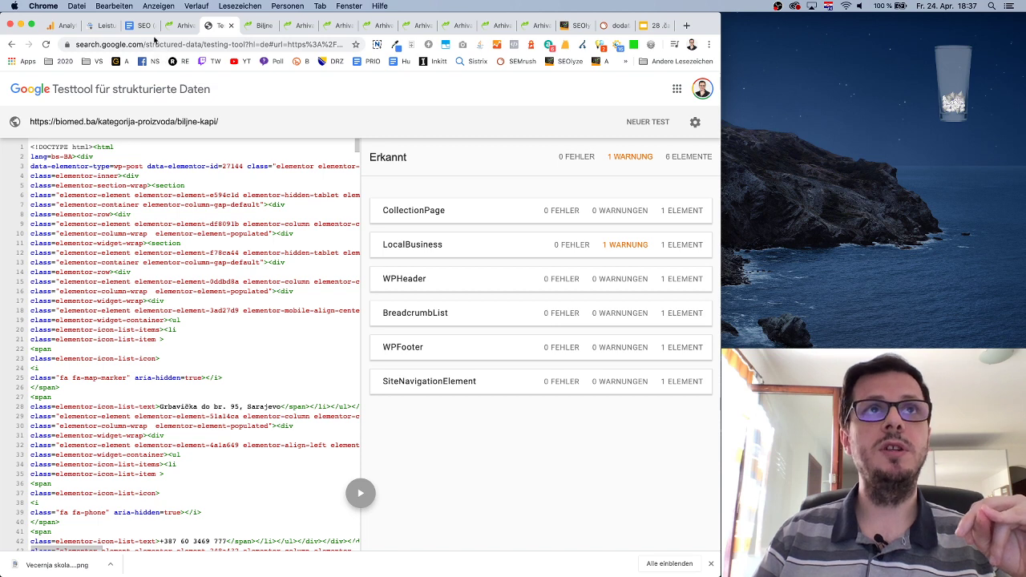
click(178, 26)
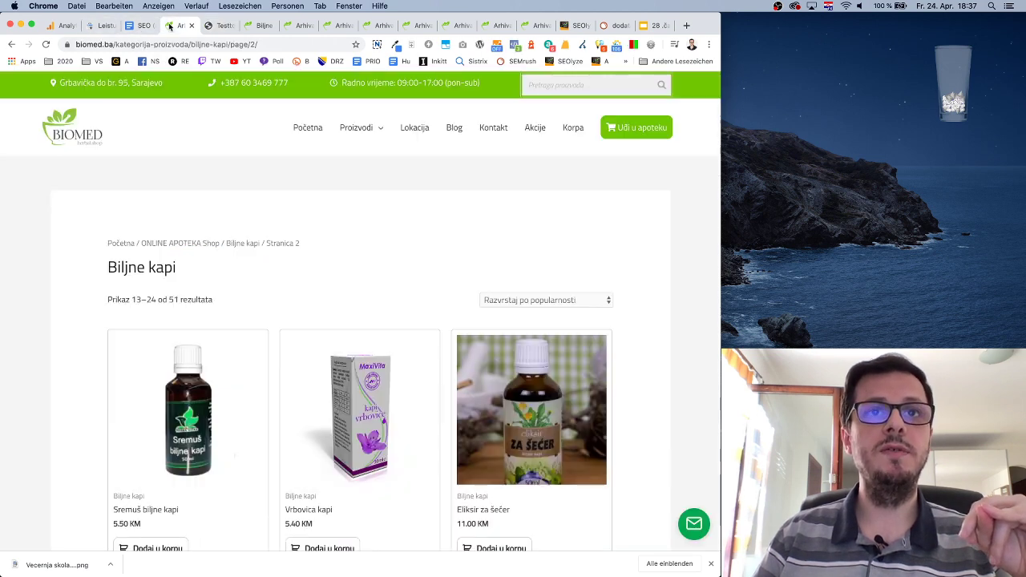
scroll(570, 240, down, 15)
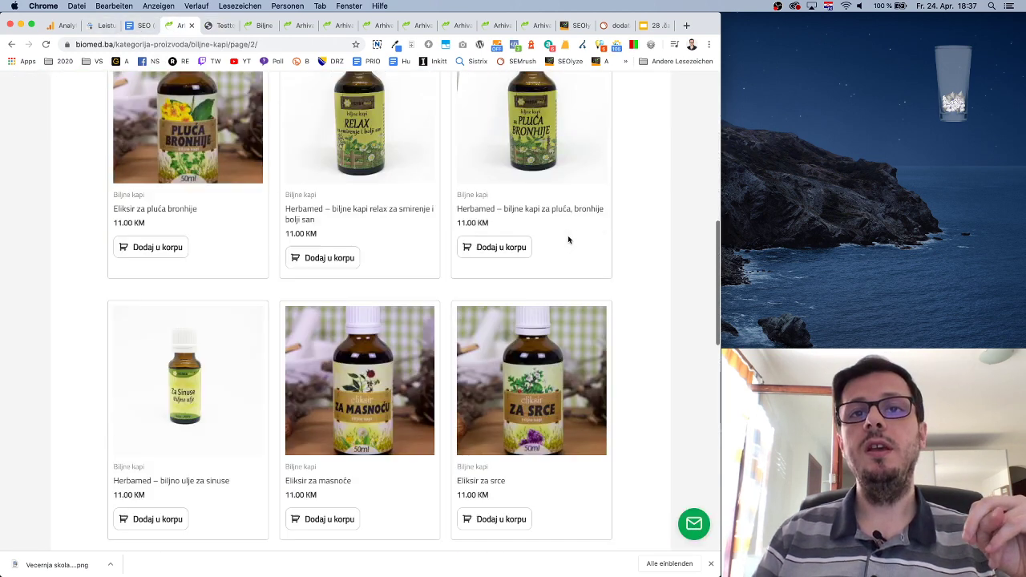
scroll(568, 235, up, 15)
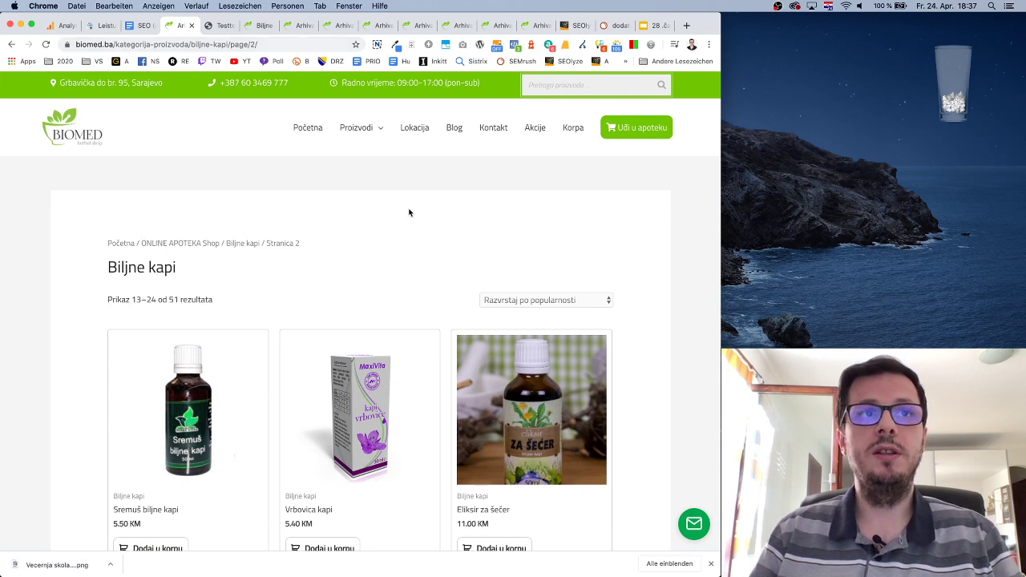
scroll(427, 215, down, 3)
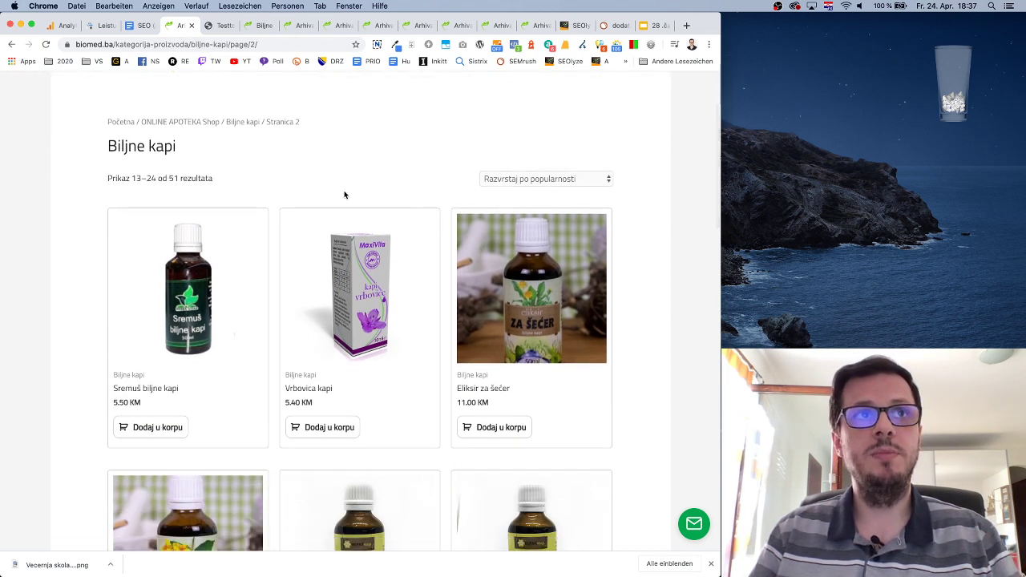
scroll(511, 322, down, 5)
scroll(511, 322, down, 5)
scroll(373, 371, up, 10)
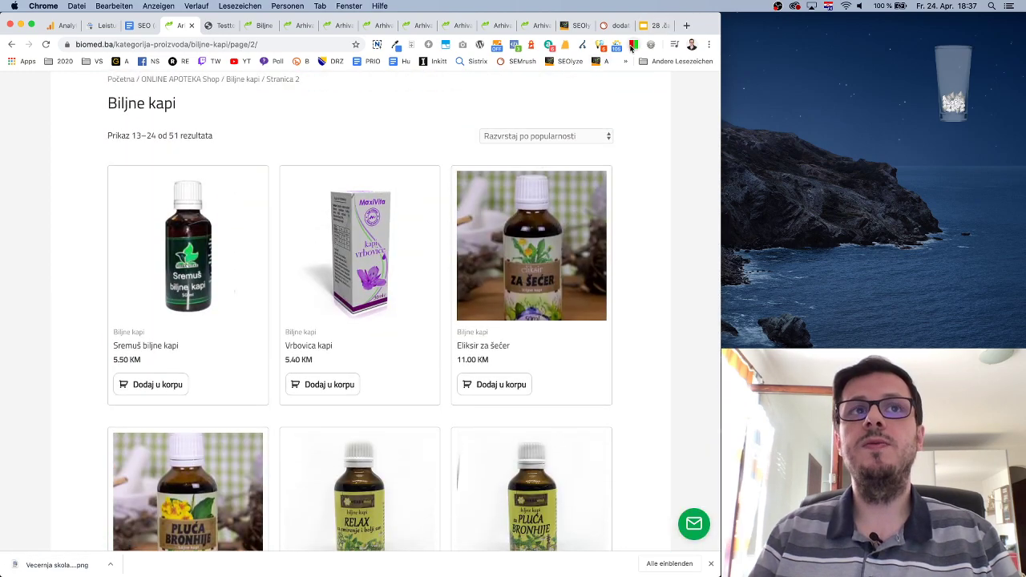
scroll(424, 241, up, 3)
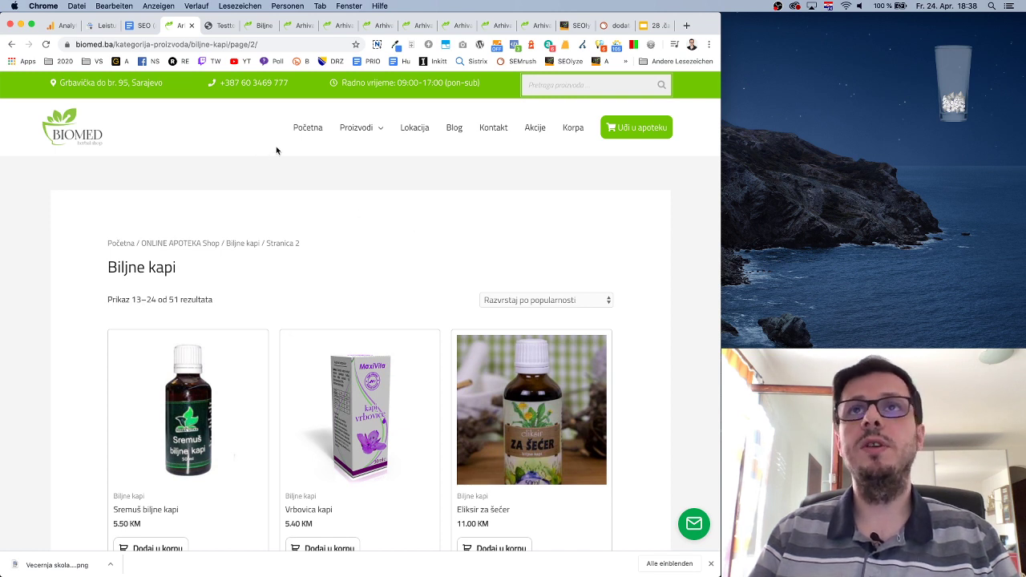
Reread the points on noindex, pagination and canonical tags in the audit plan, down to the Podkategorija web shopa section.
click(143, 25)
scroll(378, 307, up, 6)
scroll(378, 307, up, 4)
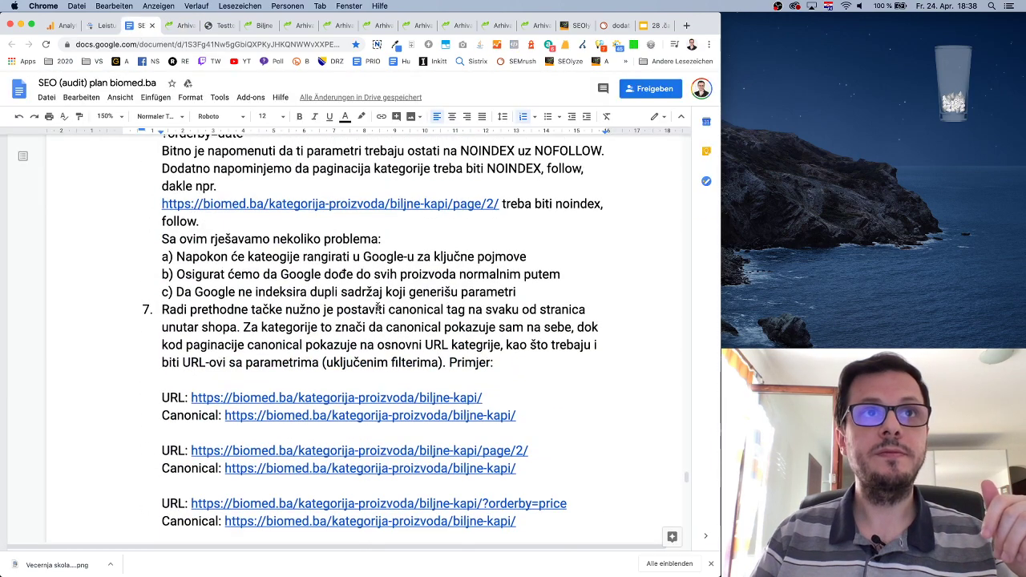
scroll(377, 308, up, 3)
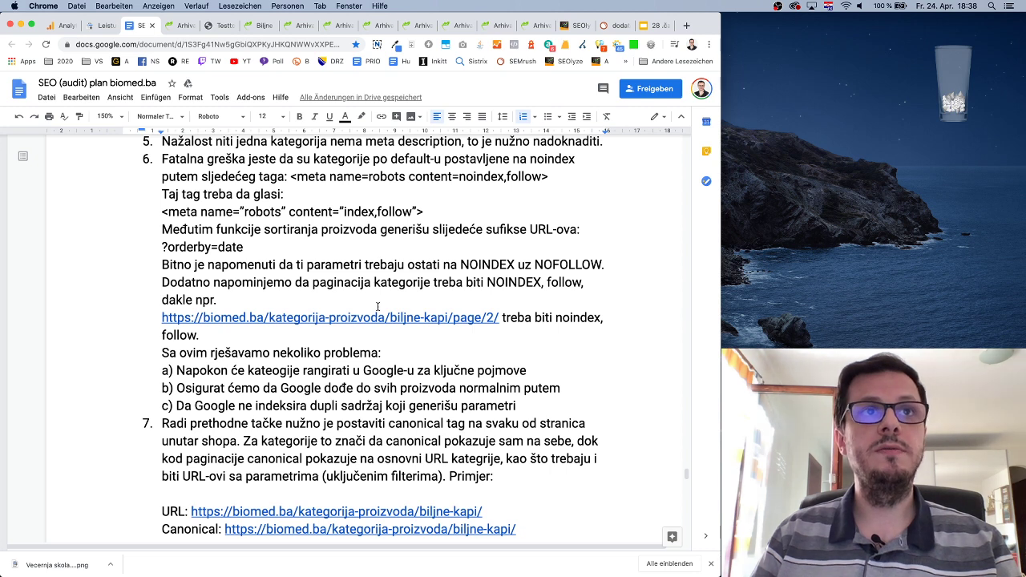
scroll(378, 307, right, 1)
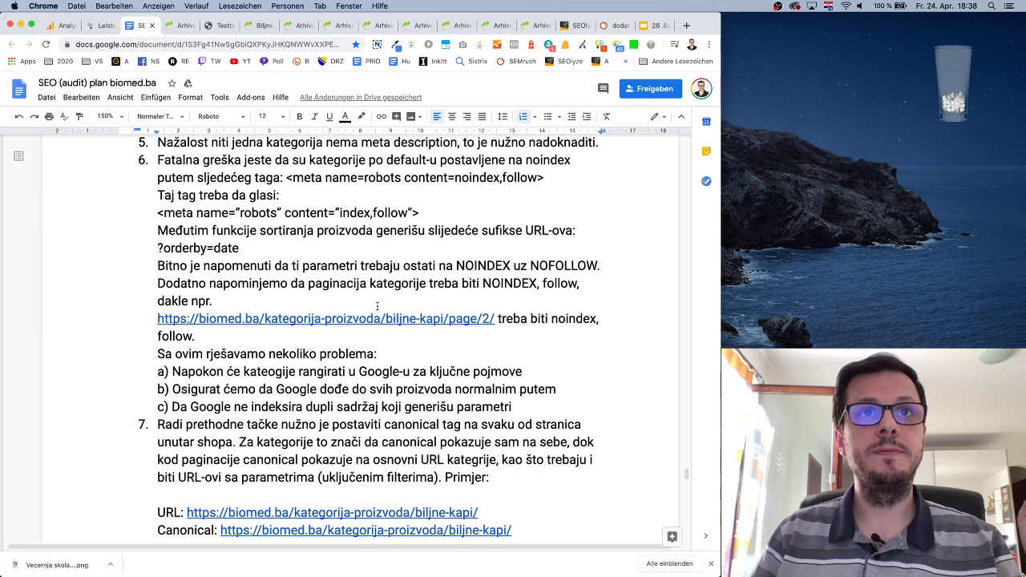
scroll(552, 268, left, 1)
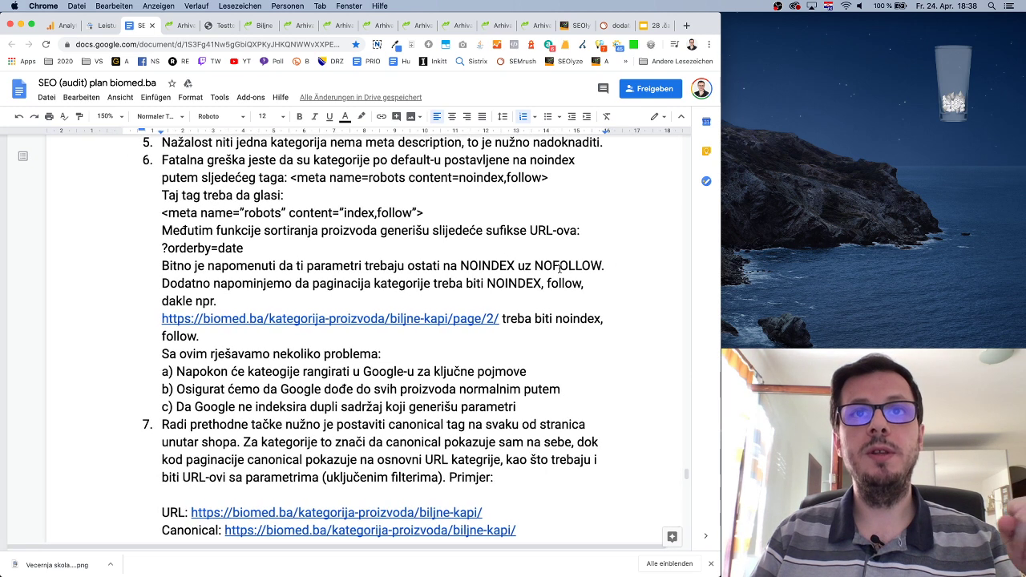
scroll(560, 268, right, 1)
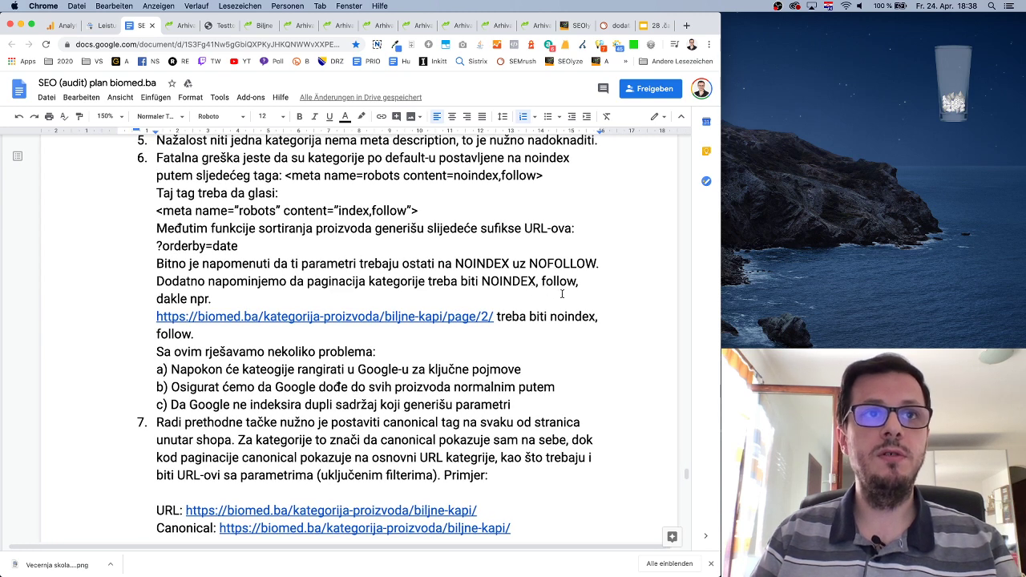
scroll(563, 294, left, 1)
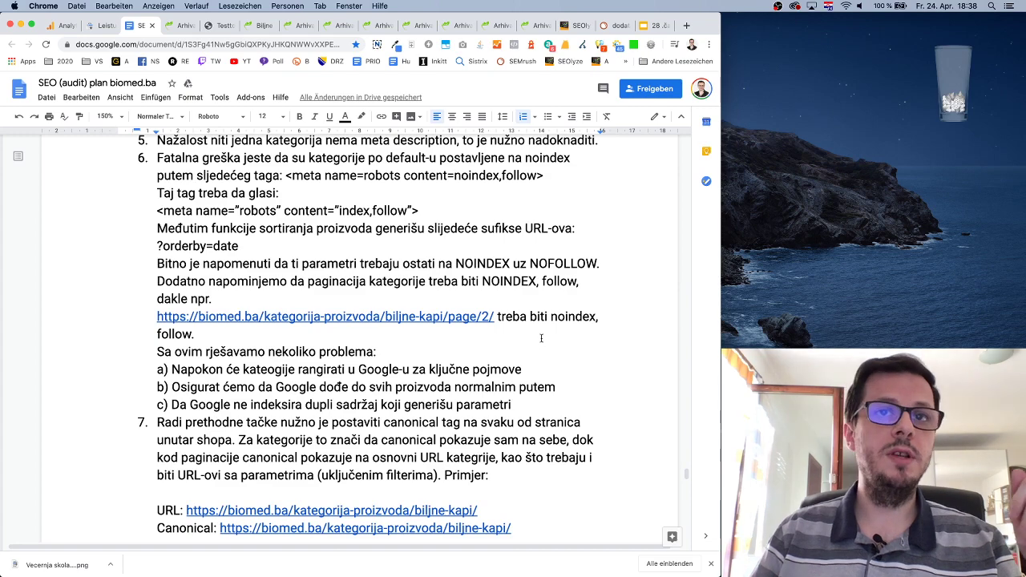
scroll(562, 294, down, 5)
scroll(541, 338, down, 10)
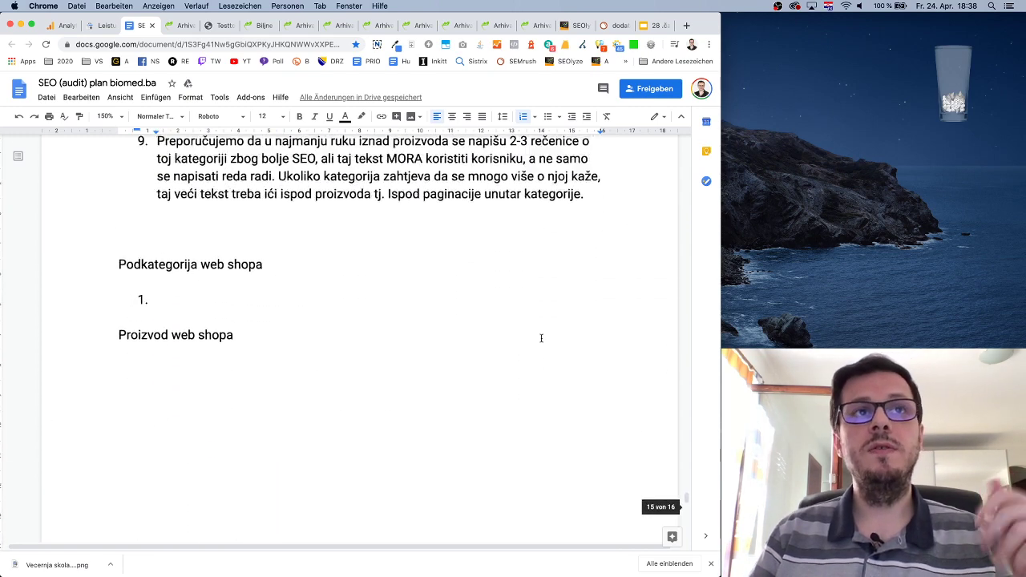
scroll(541, 338, up, 3)
Close the structured data test and the leftover category pages, and open the online shop's start page from the Biljne kapi page.
click(173, 26)
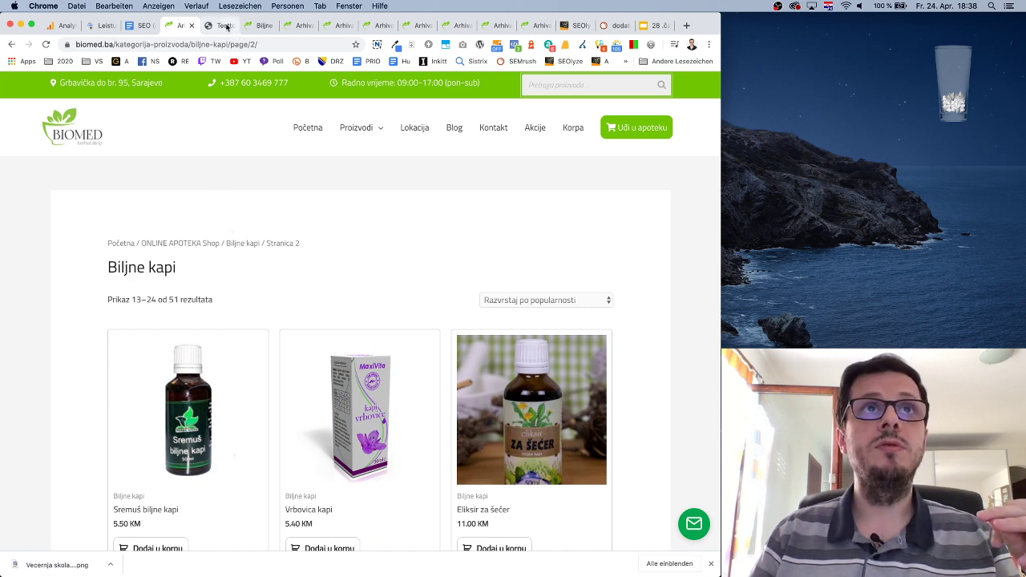
click(225, 26)
click(231, 26)
click(231, 26)
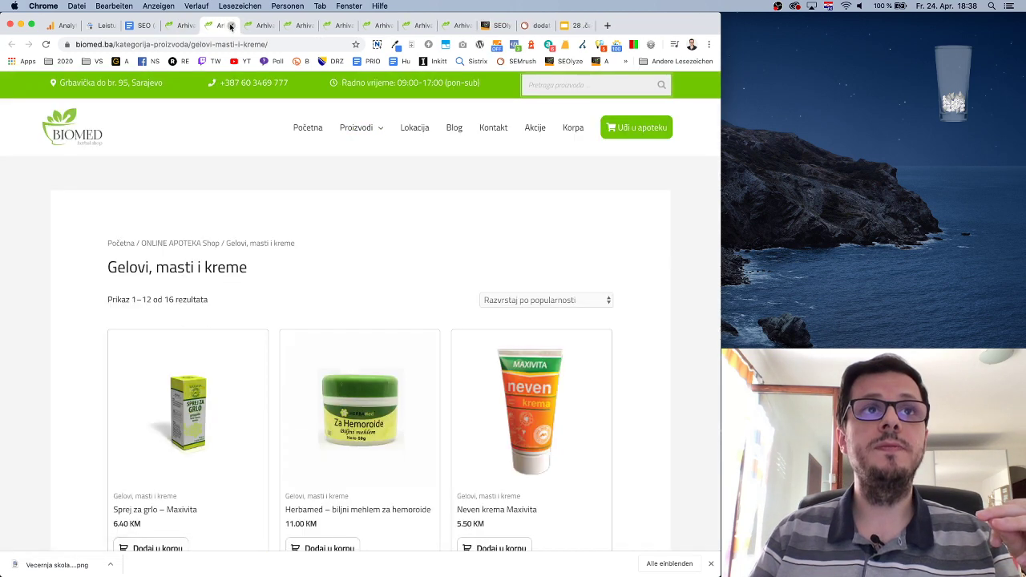
click(231, 25)
click(231, 26)
click(231, 26)
click(230, 25)
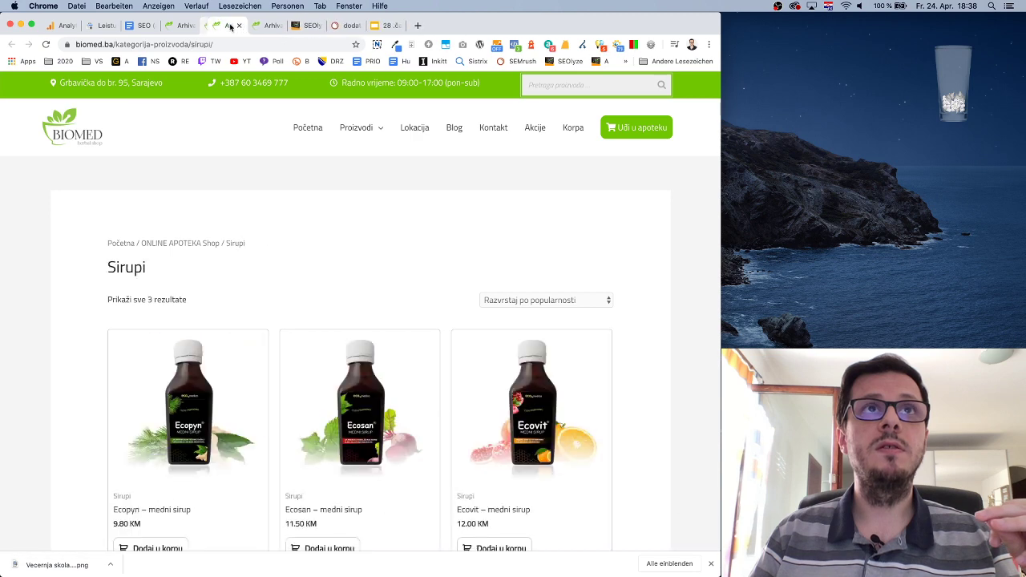
click(231, 25)
click(231, 26)
click(183, 25)
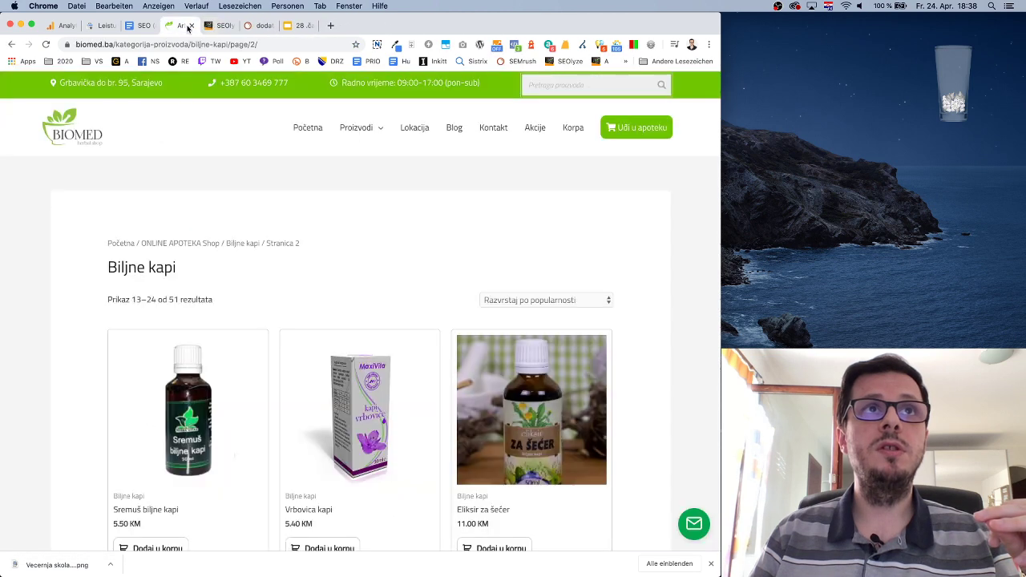
click(636, 128)
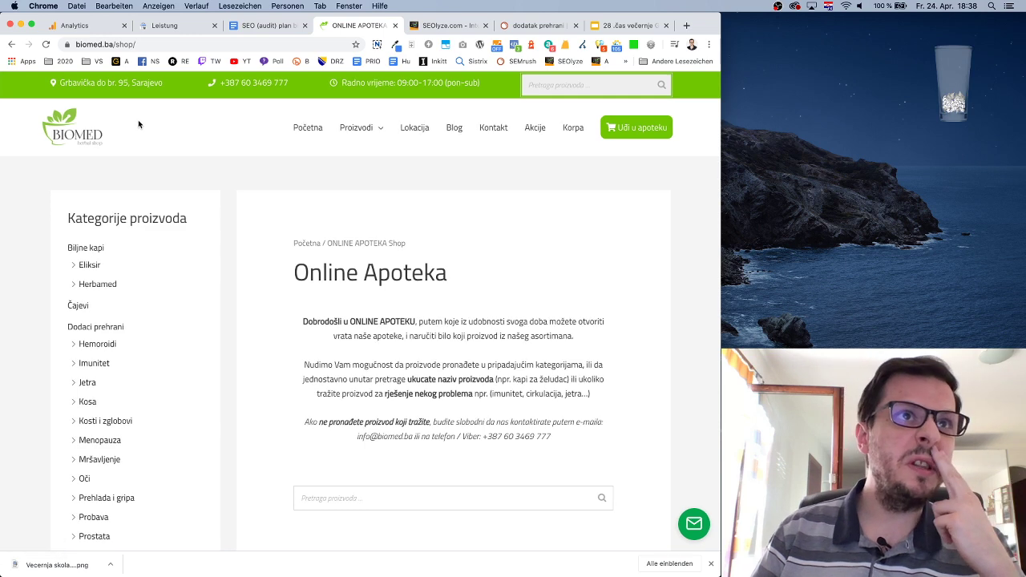
Search the audit plan for "logo" and look over the points for the web shop's start page.
click(269, 25)
key(super+f)
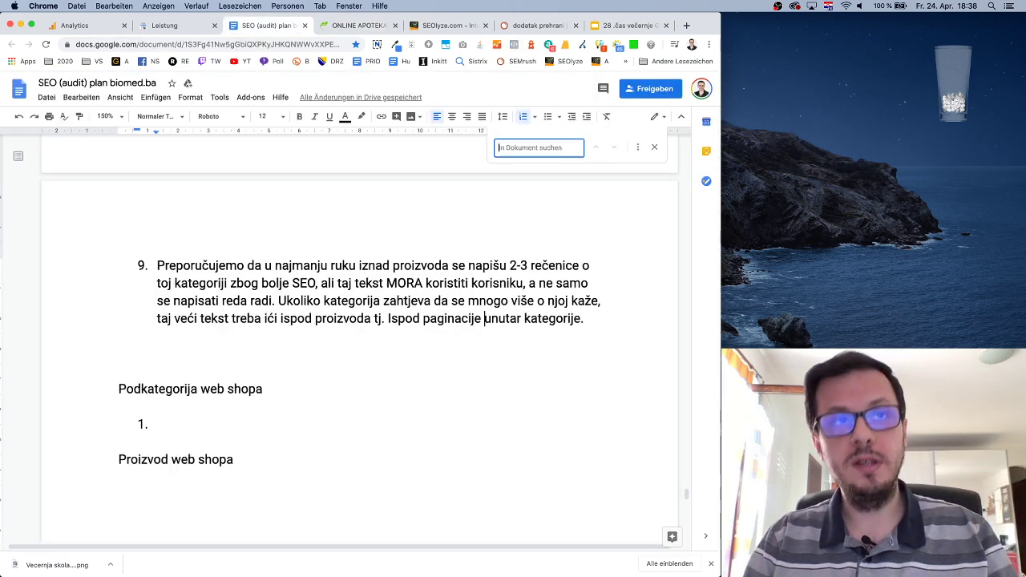
text(logo)
key(Return)
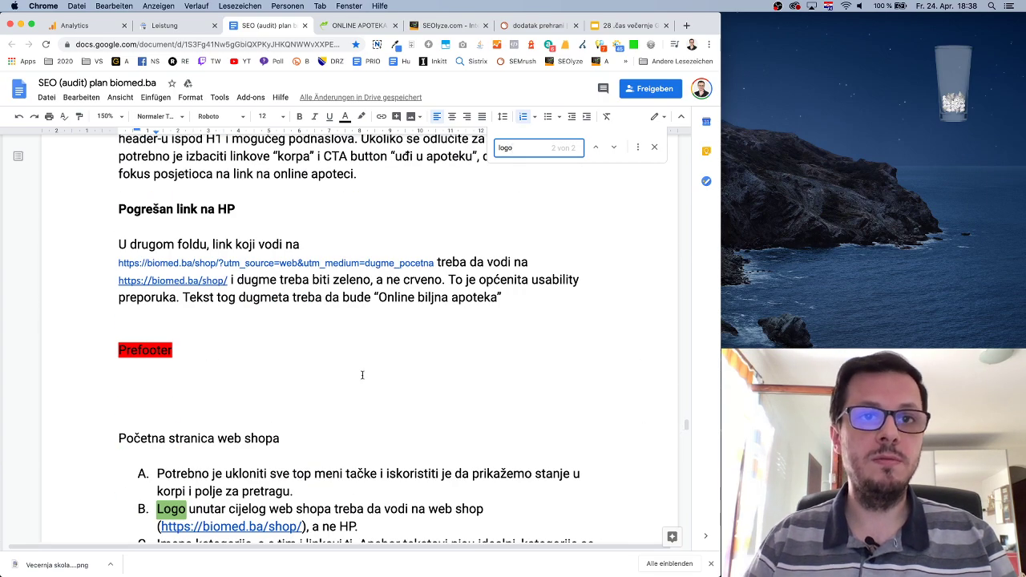
scroll(477, 489, down, 3)
scroll(391, 408, down, 20)
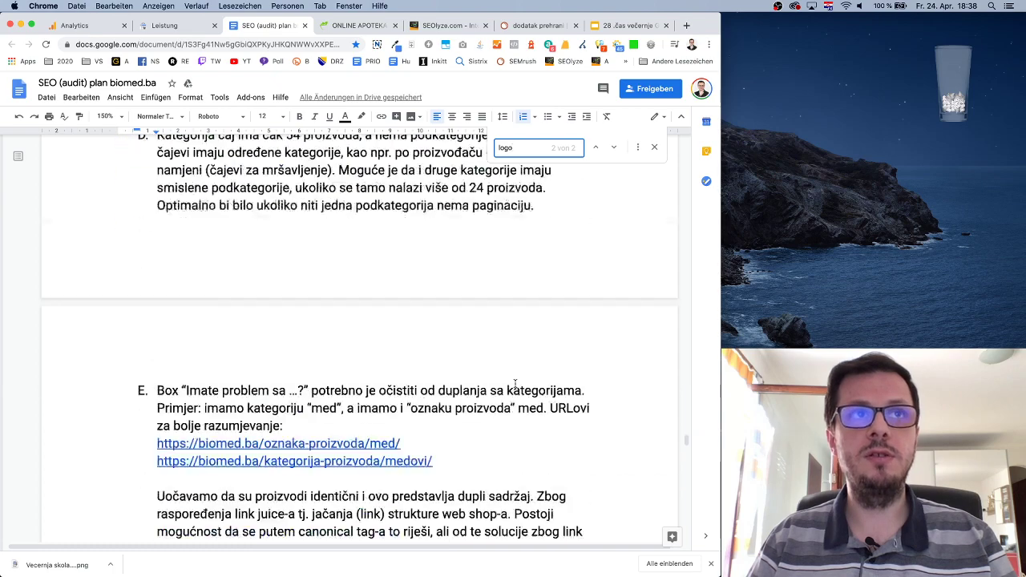
click(654, 147)
Place the text cursor in the empty point 1 under Podkategorija web shopa and review points 8 and 9 above it.
click(305, 329)
scroll(311, 269, up, 10)
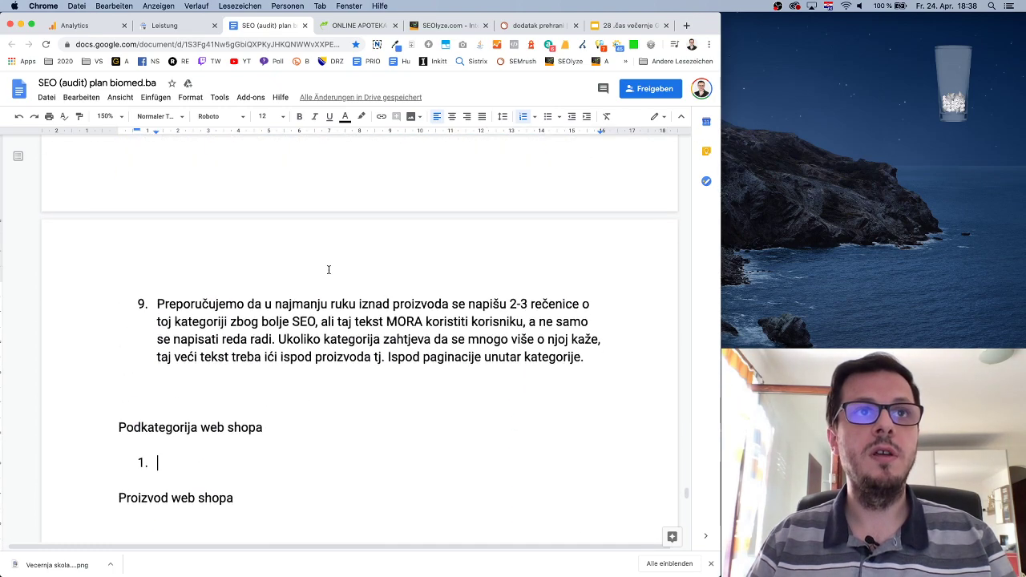
scroll(328, 269, down, 5)
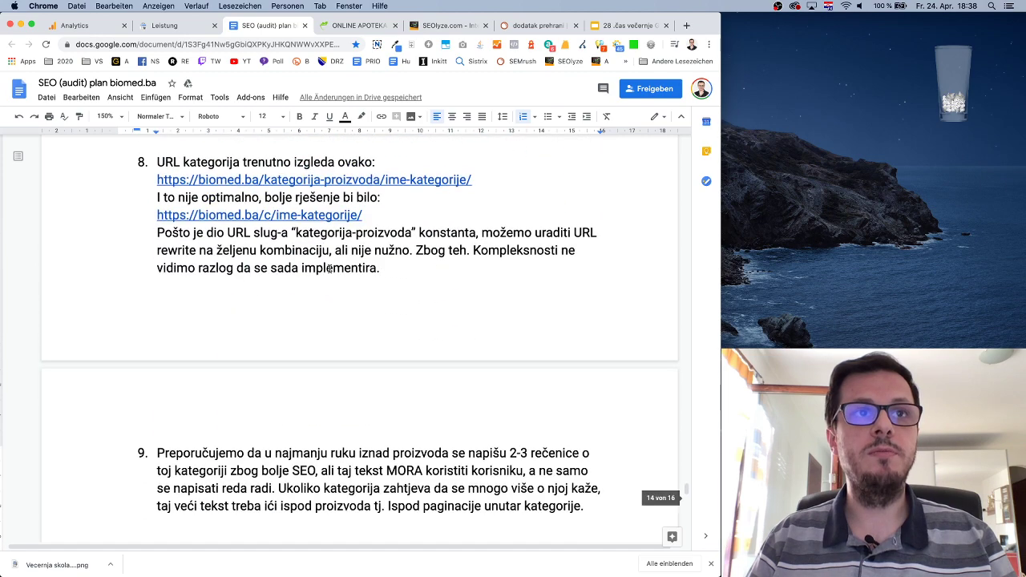
Examine the Smirenje i nesanica subcategory of Dodaci prehrani in the shop and return to the shop's start page.
click(353, 25)
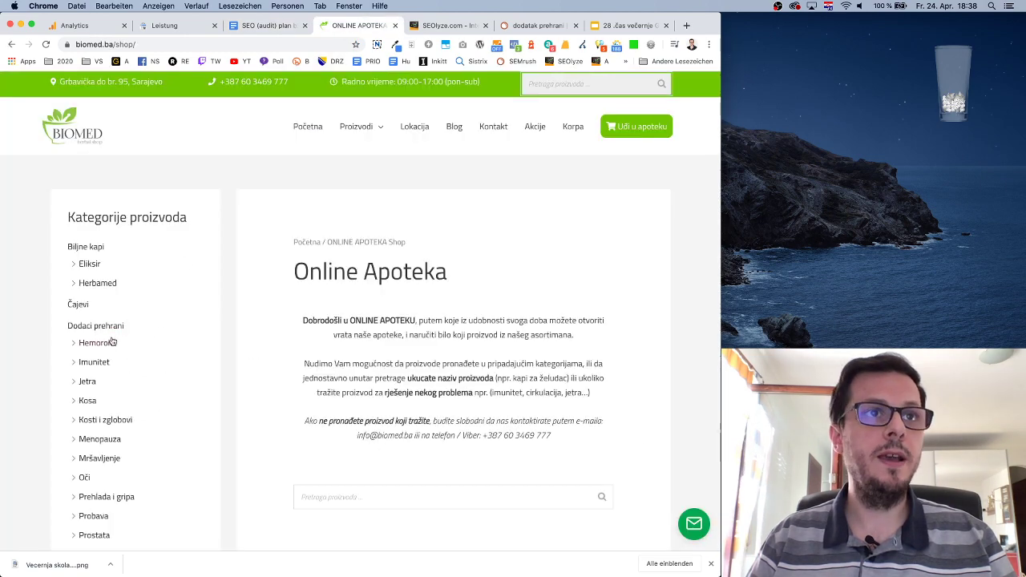
scroll(127, 359, down, 5)
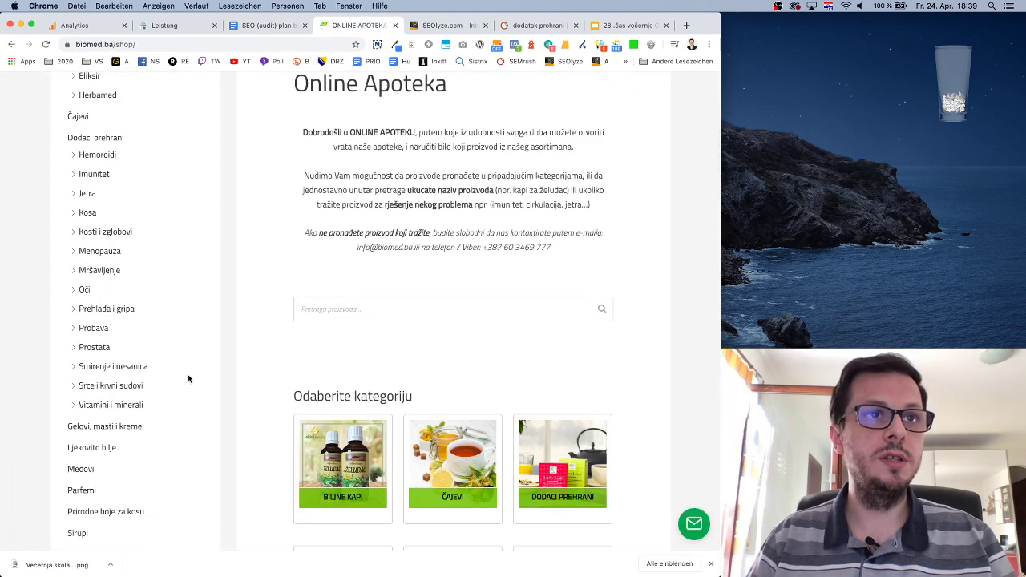
click(131, 369)
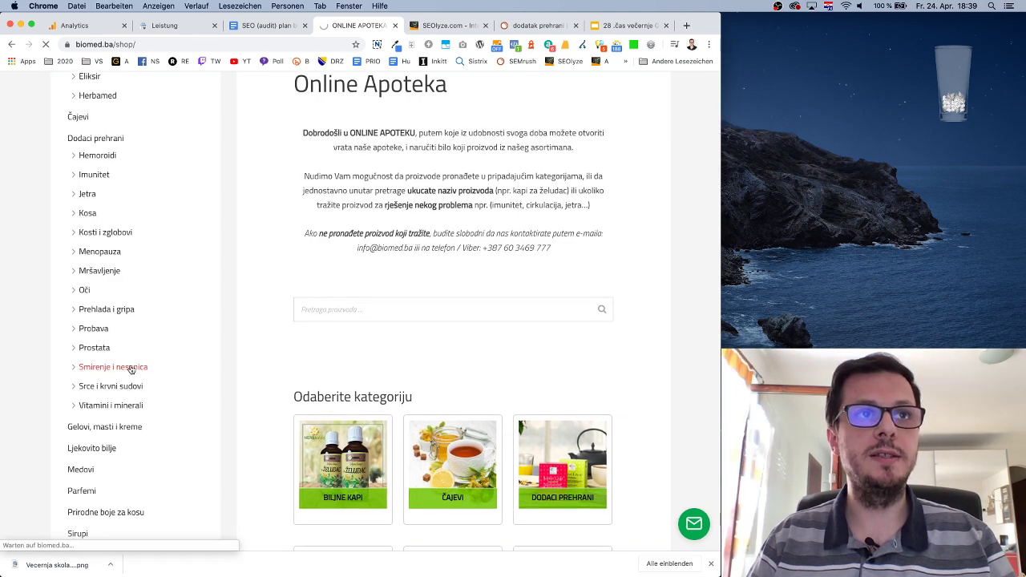
scroll(504, 349, down, 15)
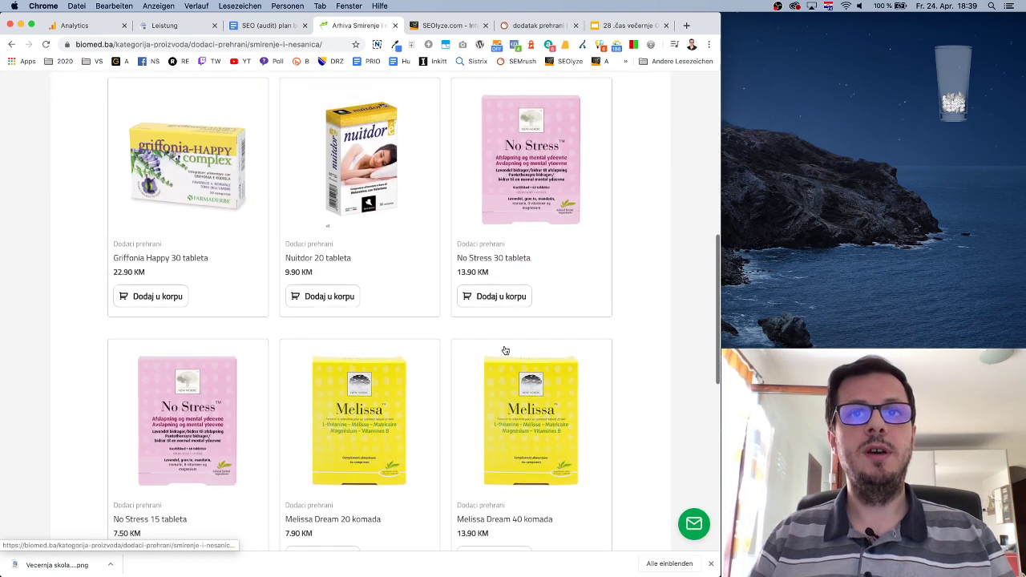
scroll(504, 349, up, 20)
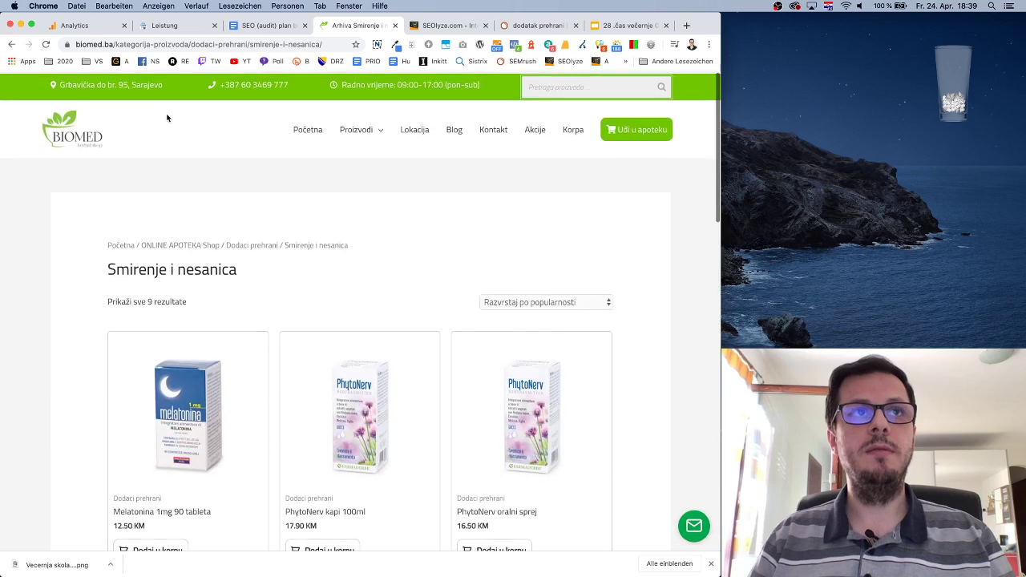
click(10, 44)
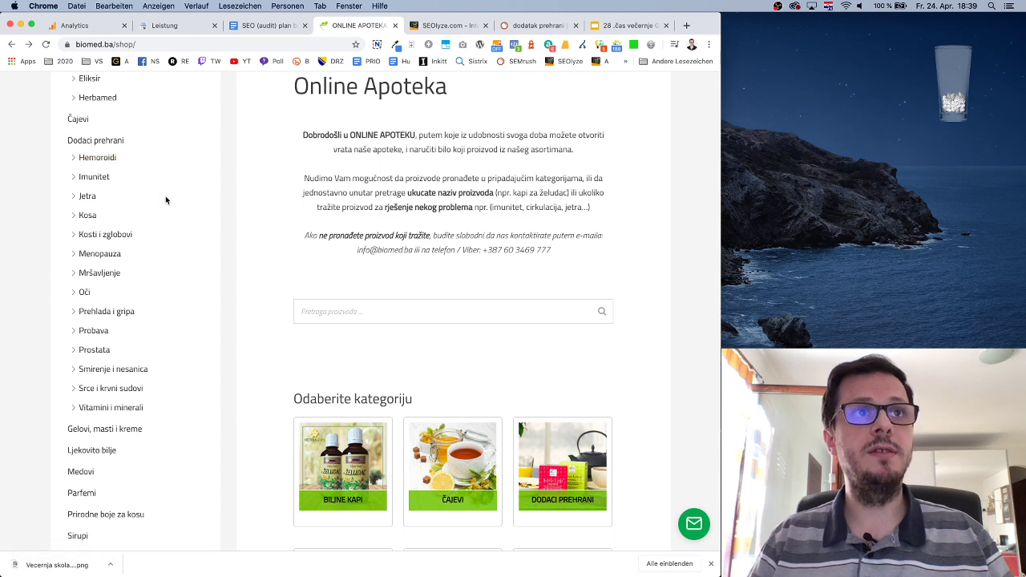
Open every Dodaci prehrani subcategory, from Hemoroidi through Vitamini i minerali, in its own browser tab, keeping the shop's start page open.
scroll(165, 196, up, 3)
scroll(167, 200, down, 2)
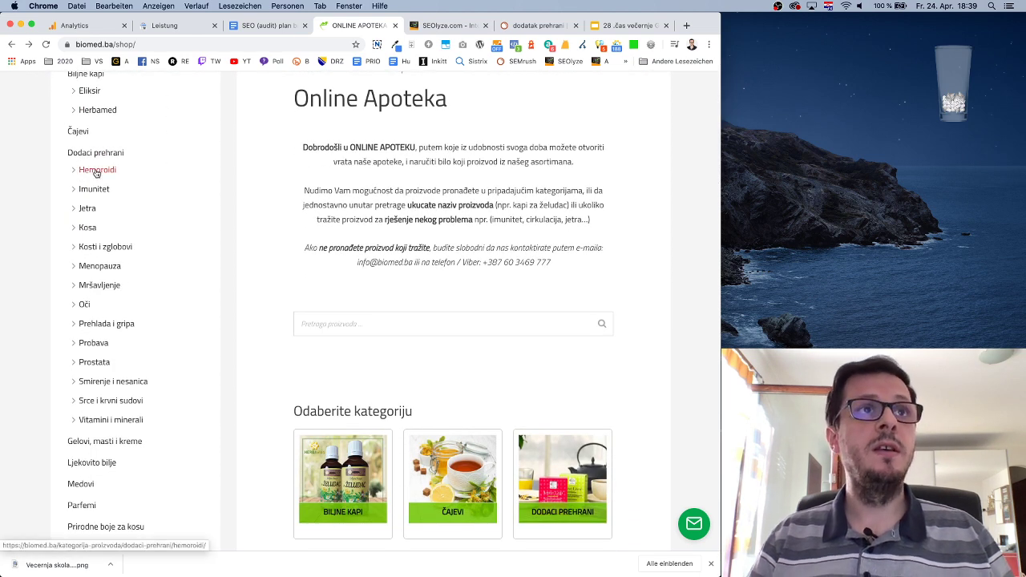
super+click(96, 173)
super+click(93, 189)
super+click(87, 208)
super+click(89, 228)
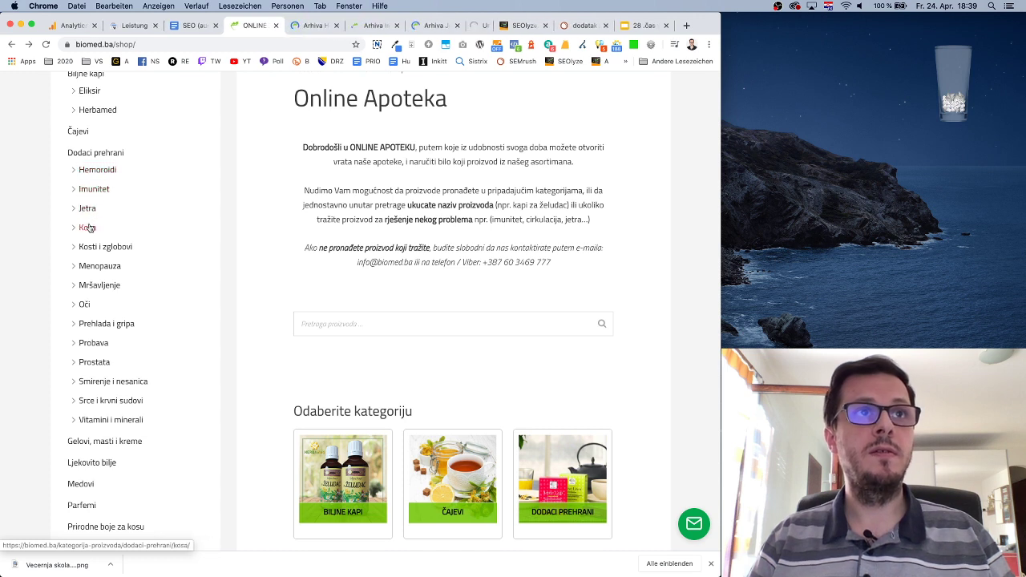
super+click(90, 247)
super+click(95, 266)
super+click(90, 286)
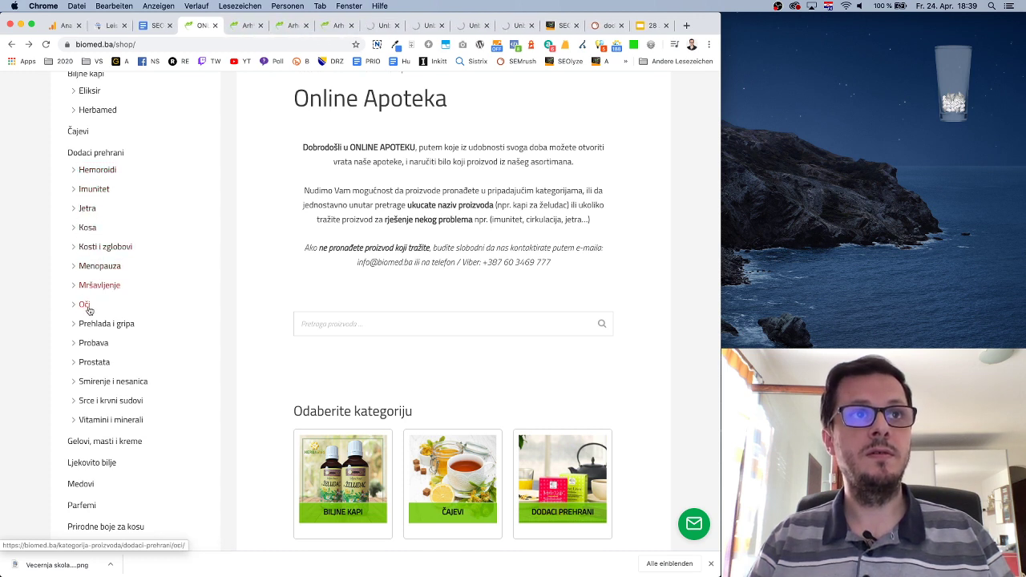
super+click(87, 307)
super+click(111, 324)
super+click(102, 344)
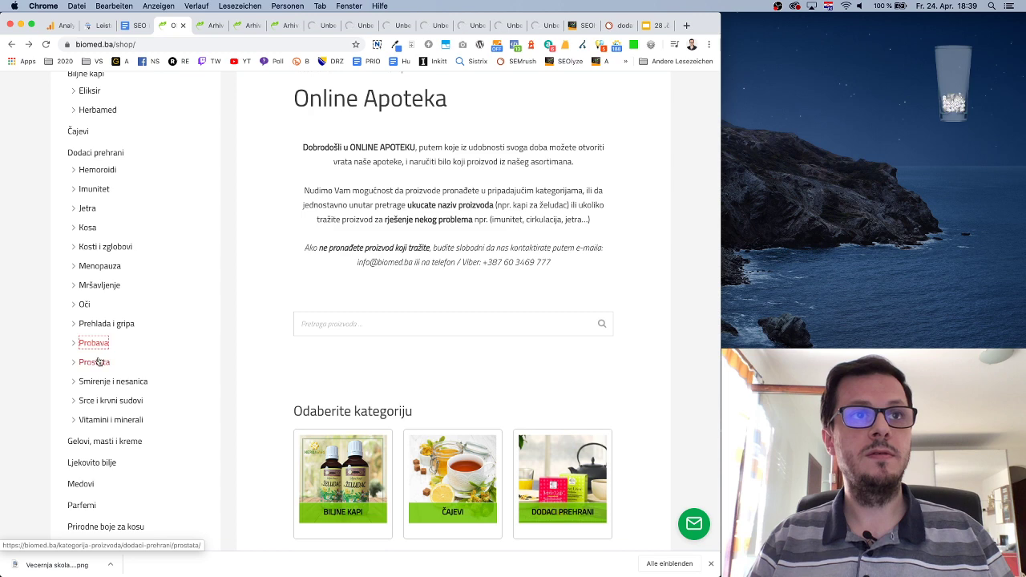
super+click(97, 362)
super+click(112, 382)
super+click(110, 401)
super+click(104, 420)
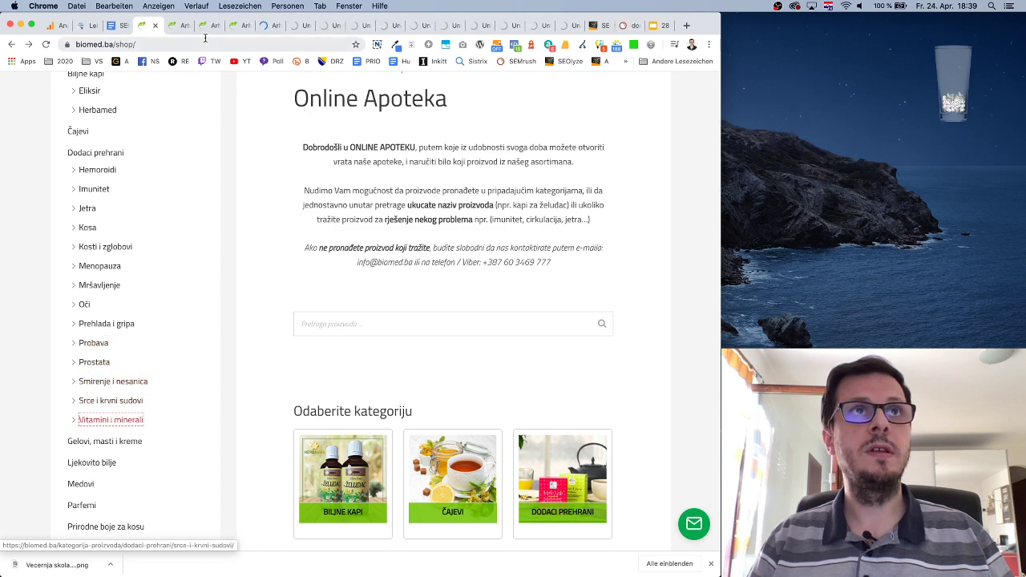
Look over the Hemoroidi and Imunitet subcategory pages and close each one after checking it.
click(178, 25)
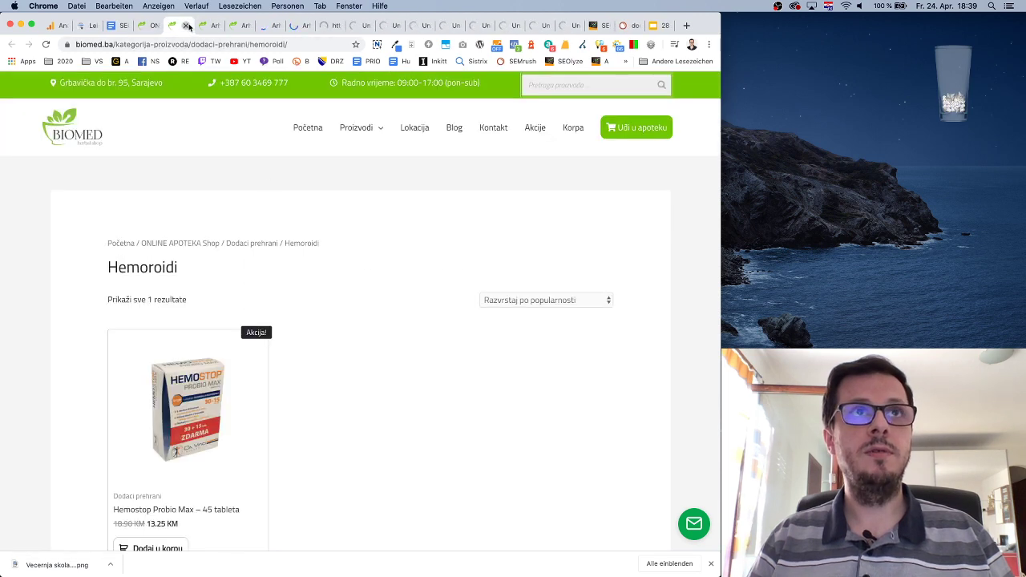
click(188, 26)
scroll(231, 150, down, 10)
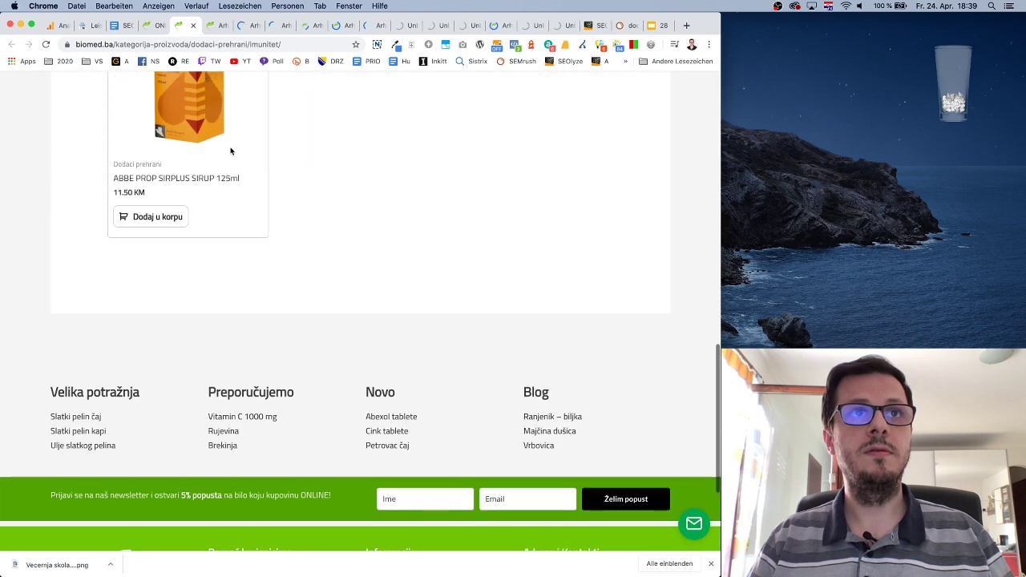
scroll(224, 140, up, 10)
click(192, 25)
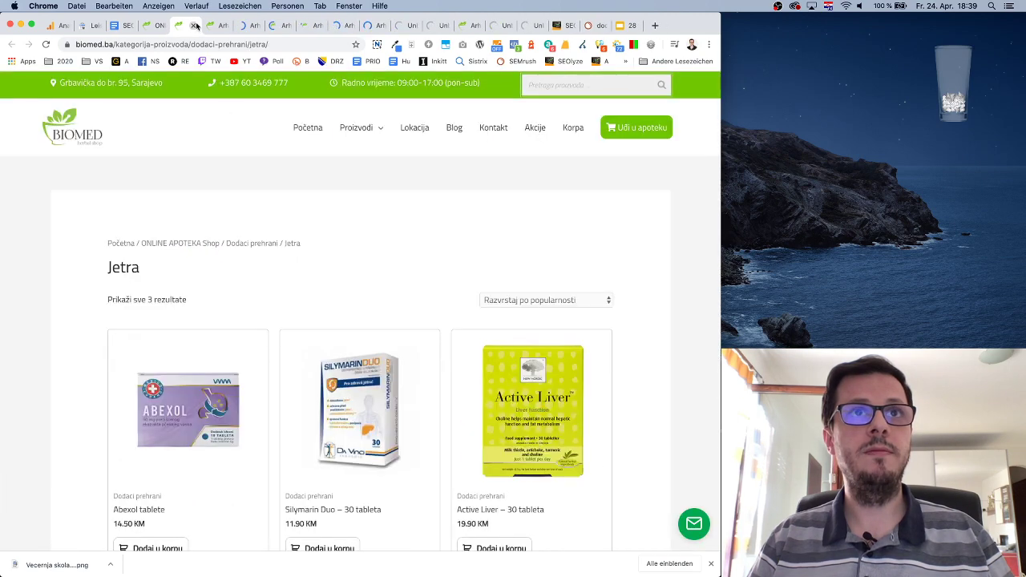
Check the Jetra and Kosa subcategory pages down to the footer and close both.
scroll(274, 198, down, 8)
scroll(274, 199, up, 8)
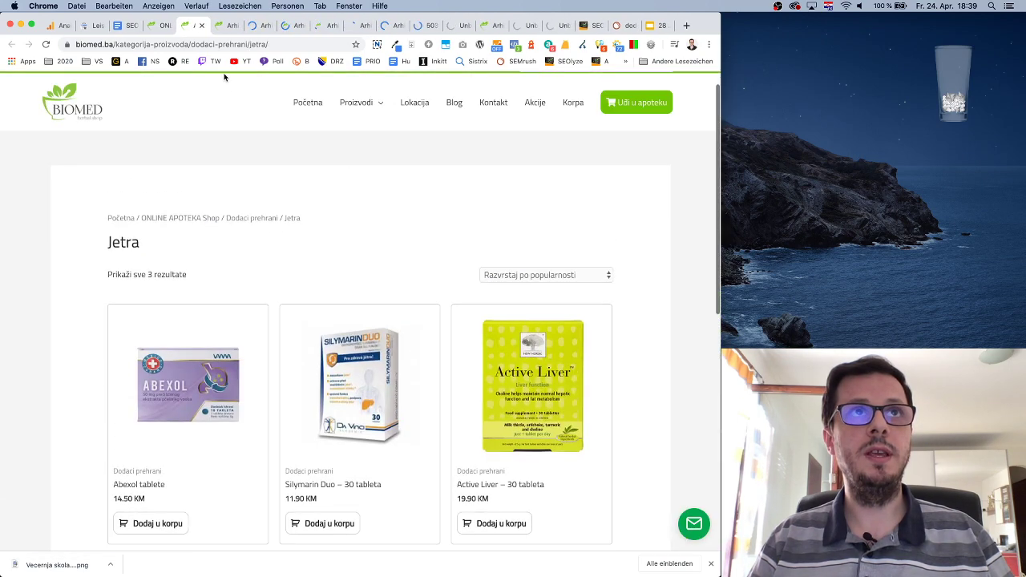
click(202, 25)
scroll(342, 239, down, 8)
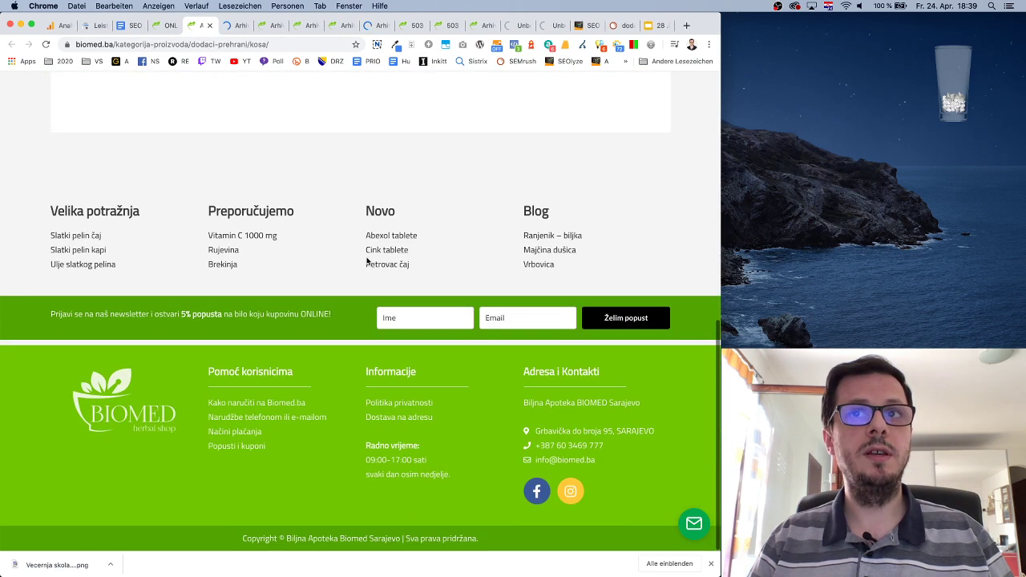
scroll(366, 259, up, 8)
key(super+w)
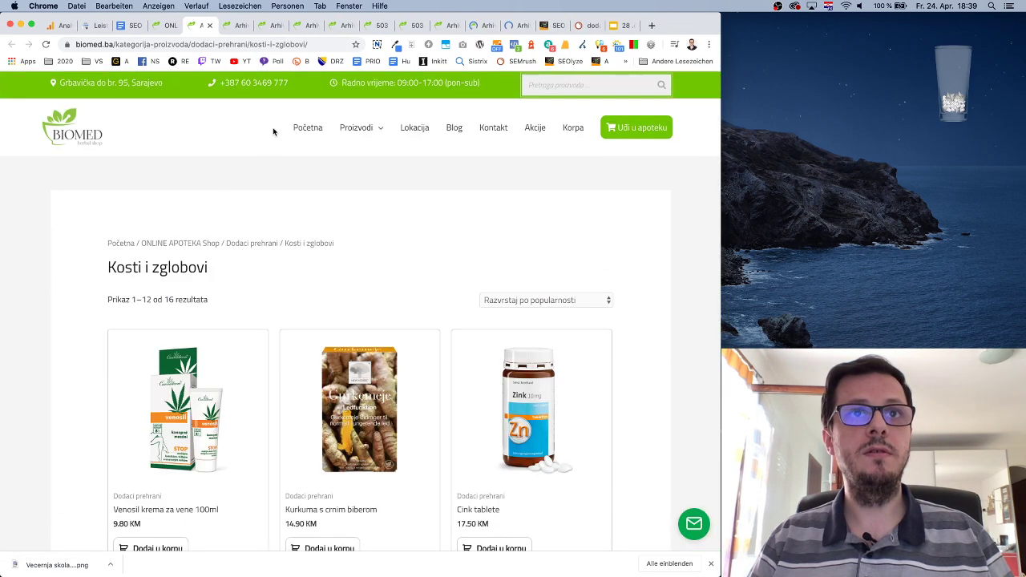
Review the Kosti i zglobovi page and leave it open, and check the Menopauza page and close it.
scroll(277, 132, down, 6)
scroll(282, 142, down, 6)
scroll(283, 142, up, 10)
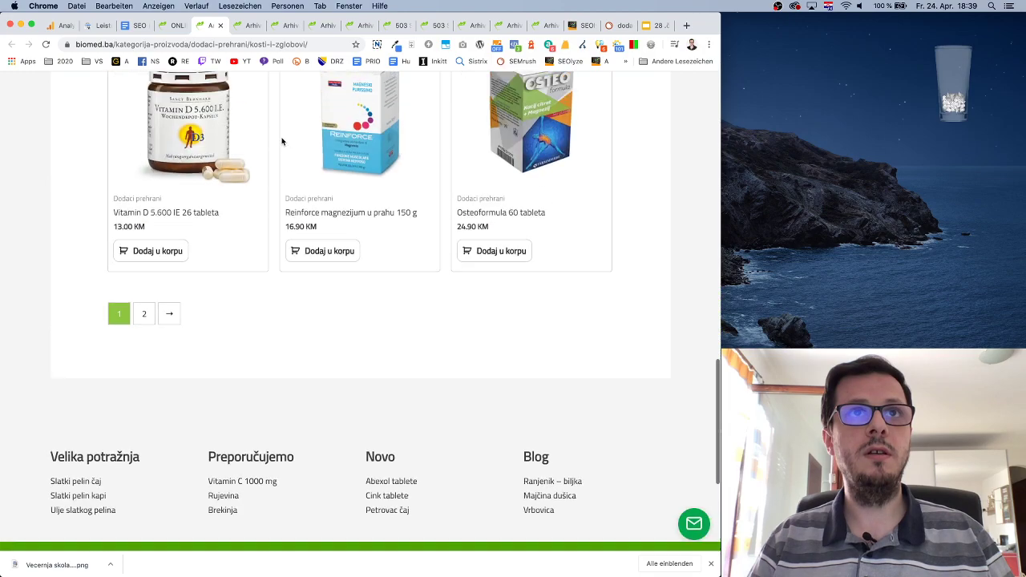
click(243, 26)
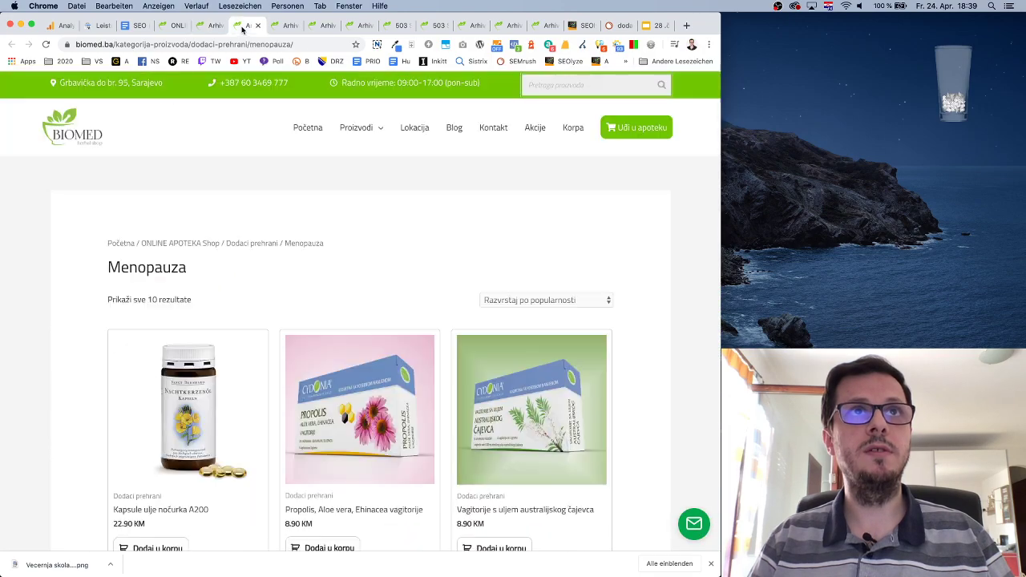
scroll(285, 124, down, 8)
scroll(285, 124, up, 10)
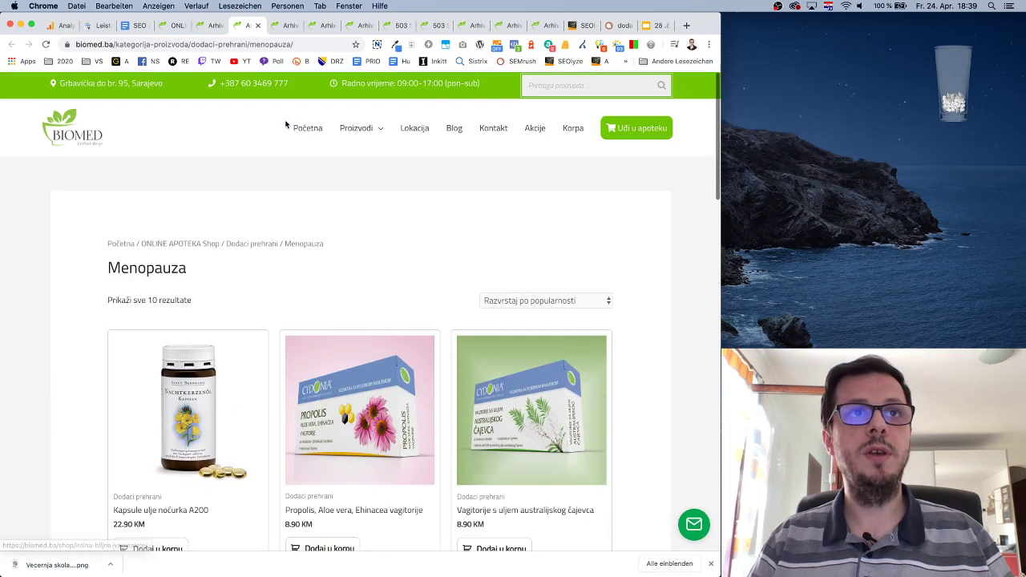
click(257, 25)
Examine the product listings of the Mršavljenje and Oči subcategories and close both pages.
scroll(332, 205, down, 5)
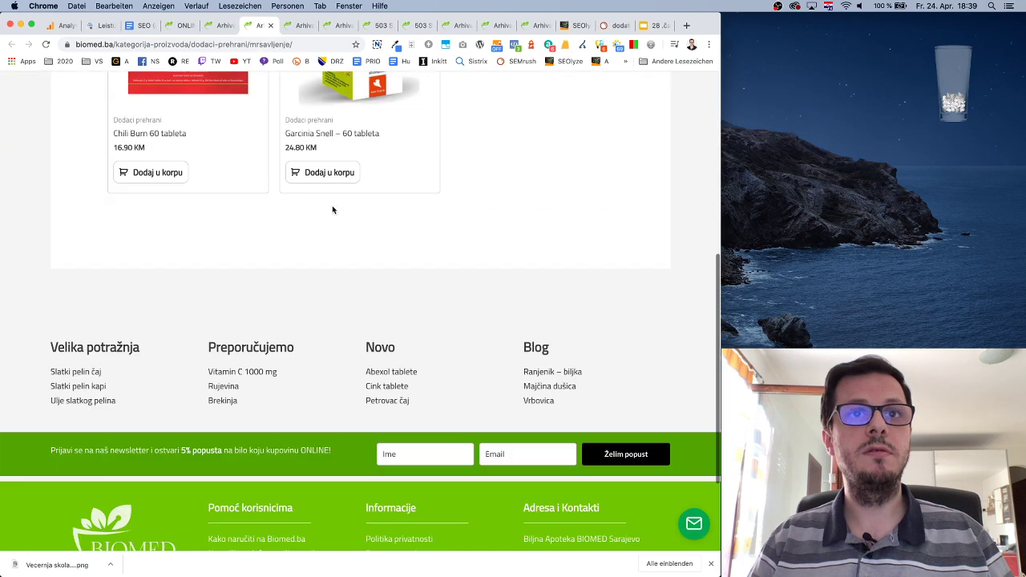
scroll(332, 206, up, 4)
click(270, 26)
scroll(304, 183, down, 5)
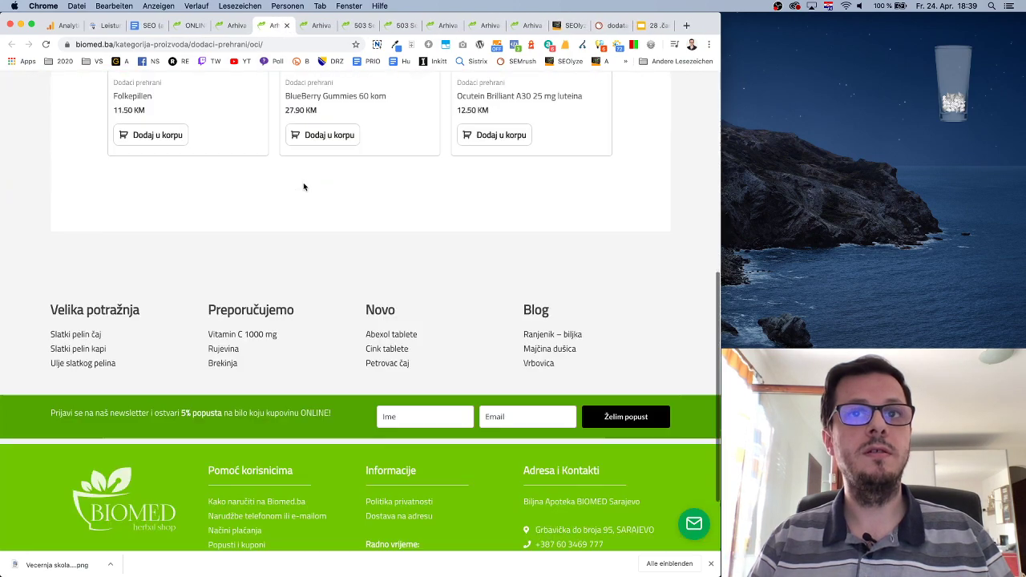
scroll(303, 183, up, 6)
click(284, 25)
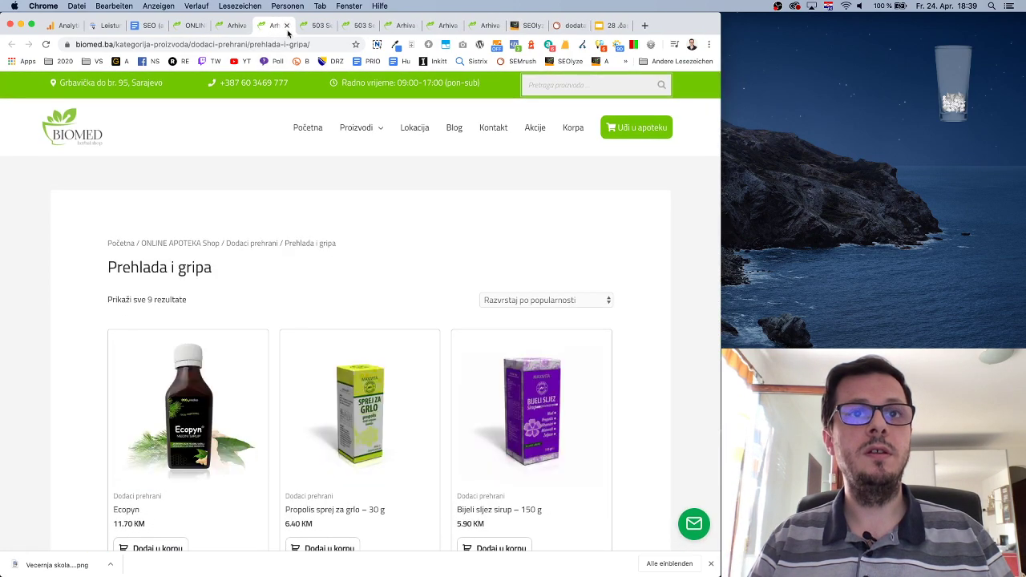
Review the Prehlada i gripa subcategory from its heading down to the footer and close the page.
scroll(280, 169, down, 5)
scroll(280, 170, up, 4)
scroll(281, 170, down, 5)
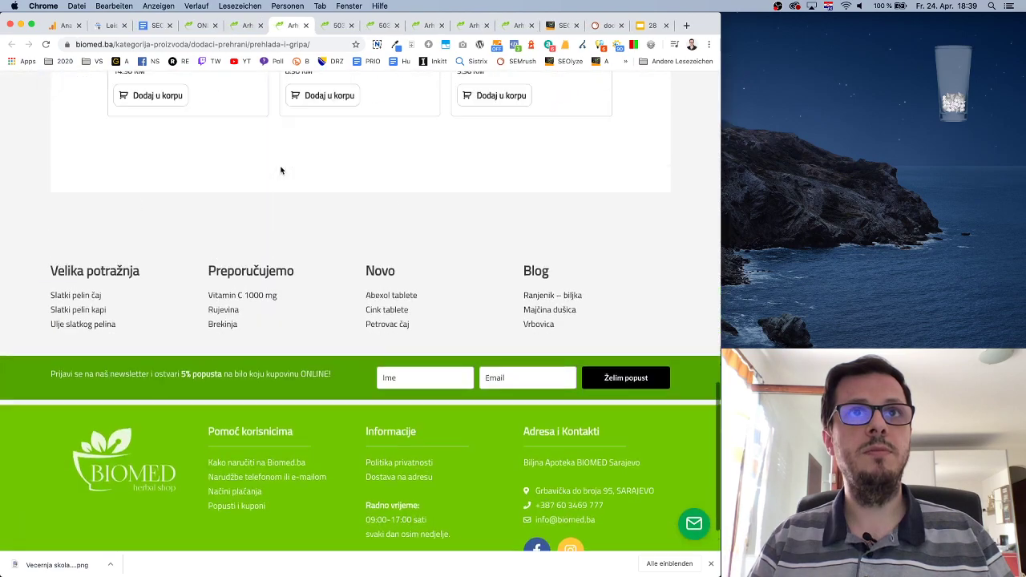
scroll(281, 170, up, 6)
key(super+w)
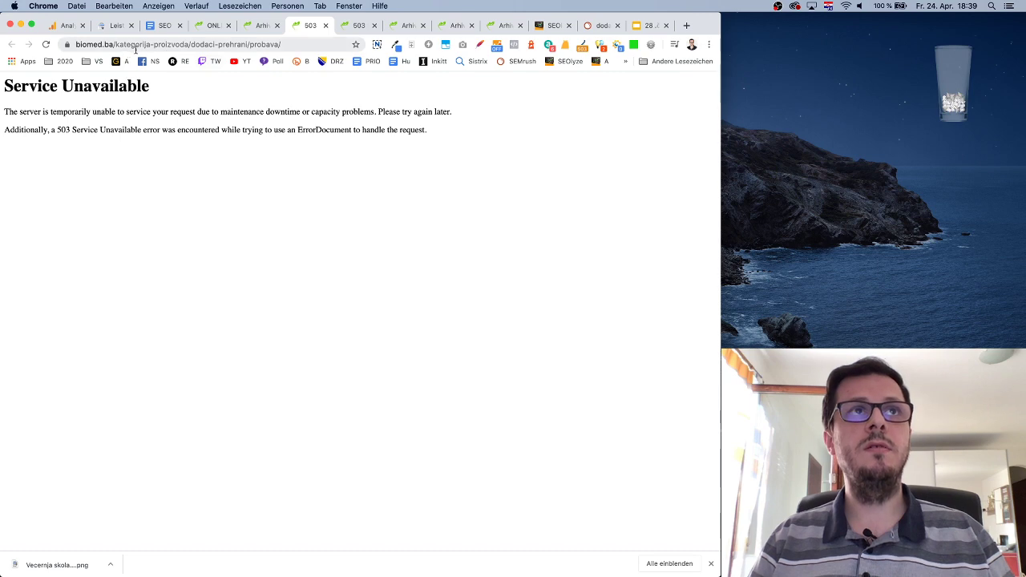
Reload the Probava and Prostata subcategory pages, look over their products, and close both.
click(47, 44)
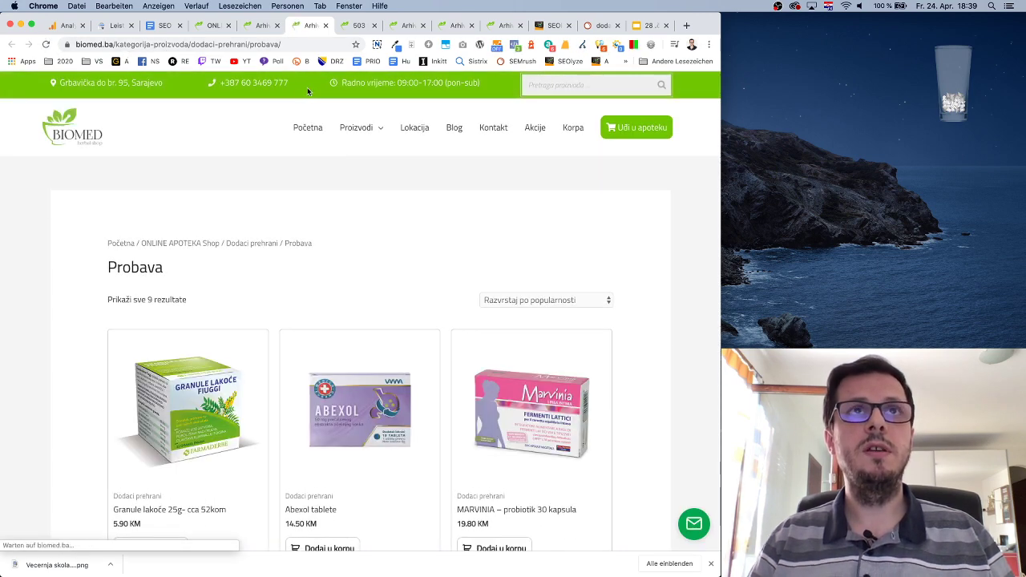
scroll(334, 137, down, 10)
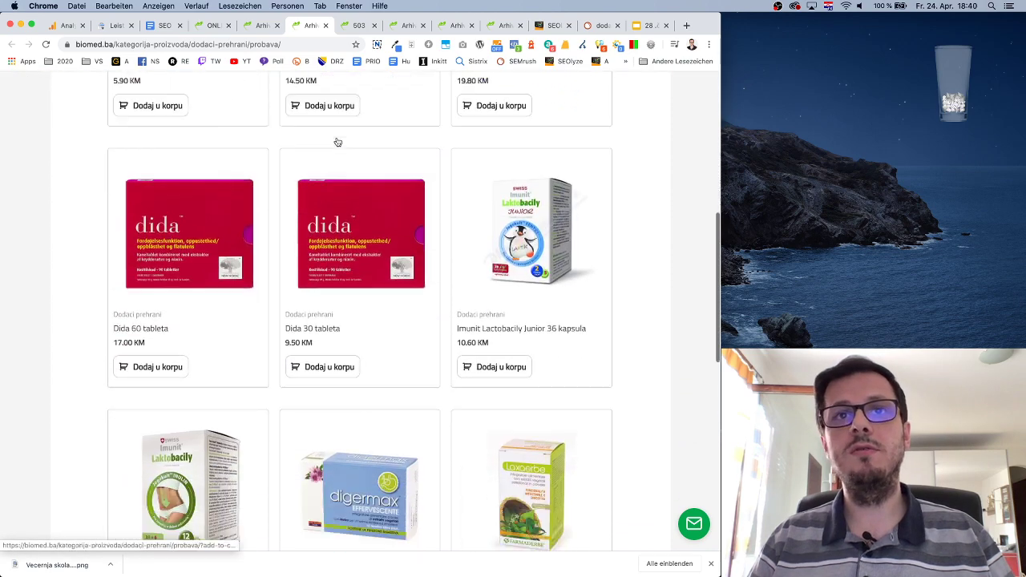
scroll(337, 141, up, 10)
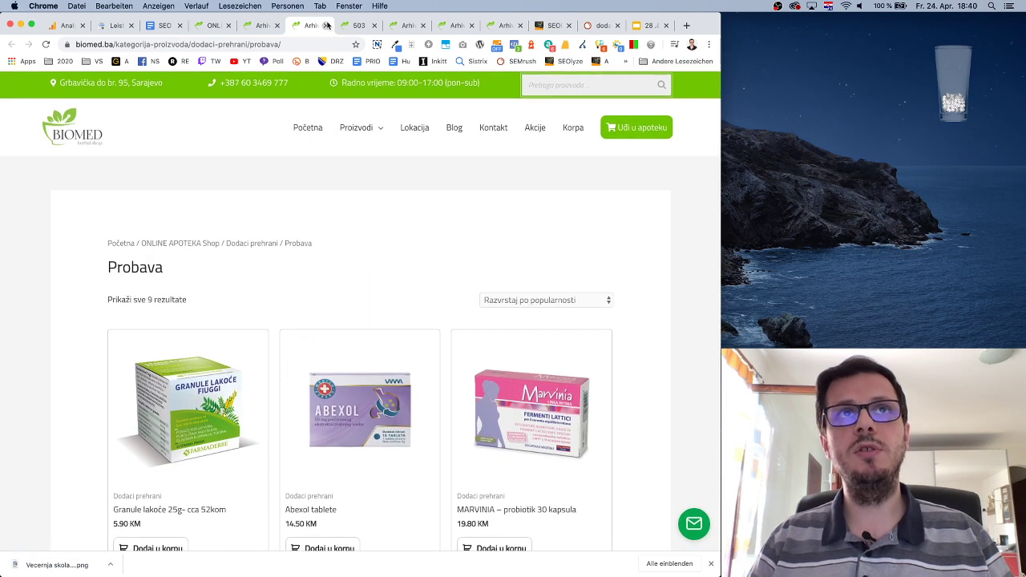
click(326, 26)
key(super+r)
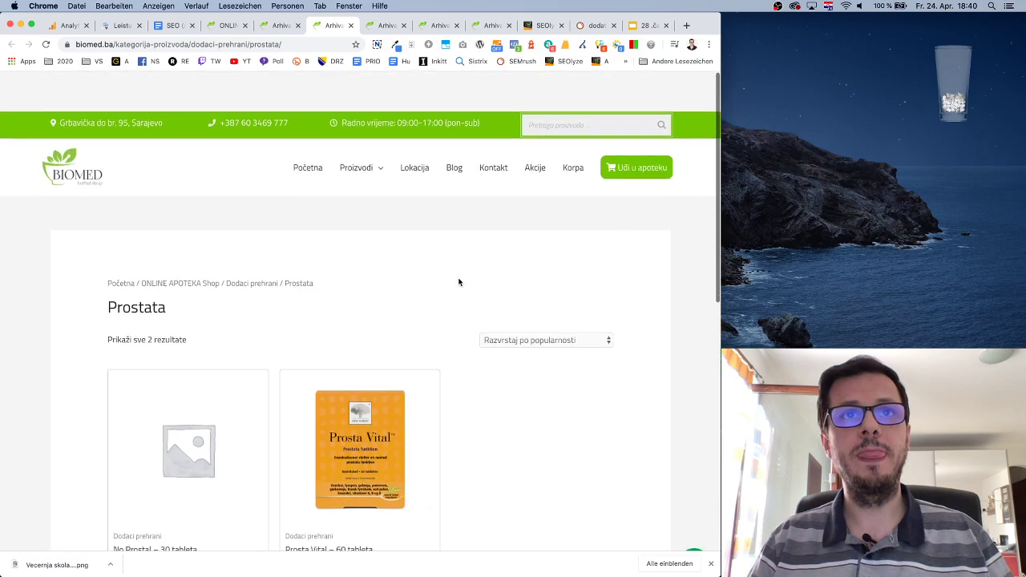
click(350, 26)
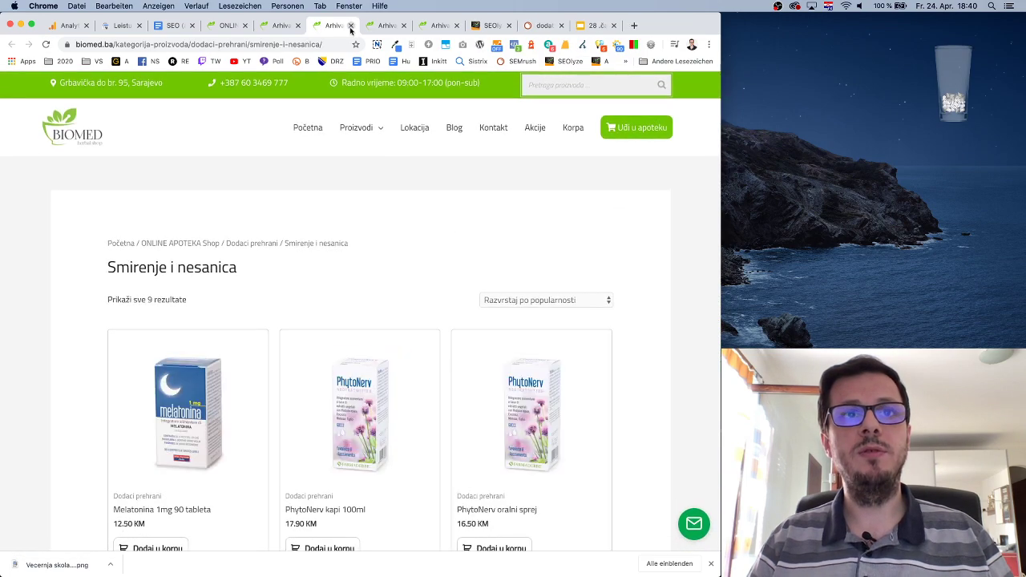
Look through the Smirenje i nesanica and Srce i krvni sudovi subcategory pages and close them.
mouse_move(350, 204)
scroll(350, 205, down, 10)
scroll(351, 205, up, 10)
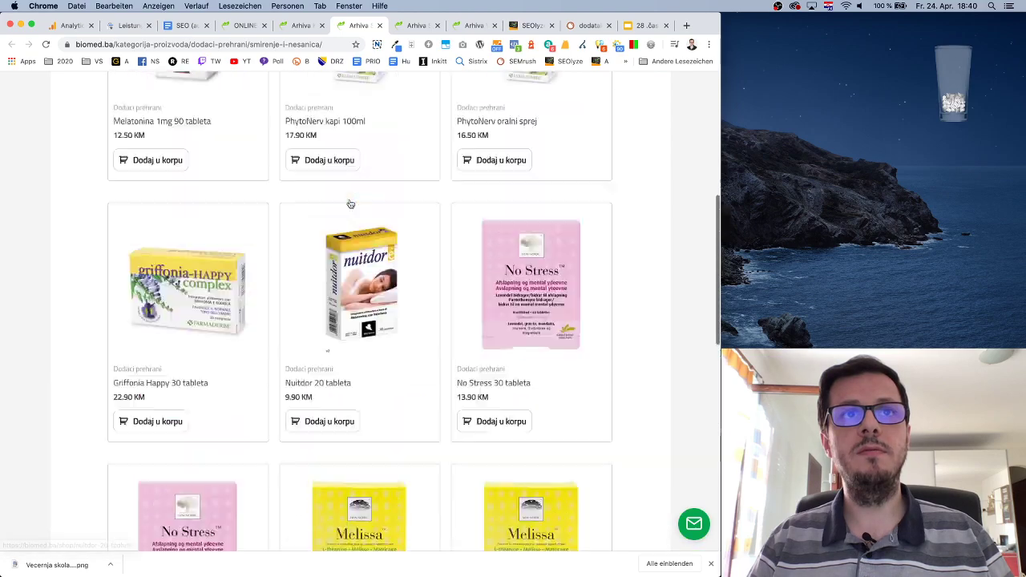
click(419, 243)
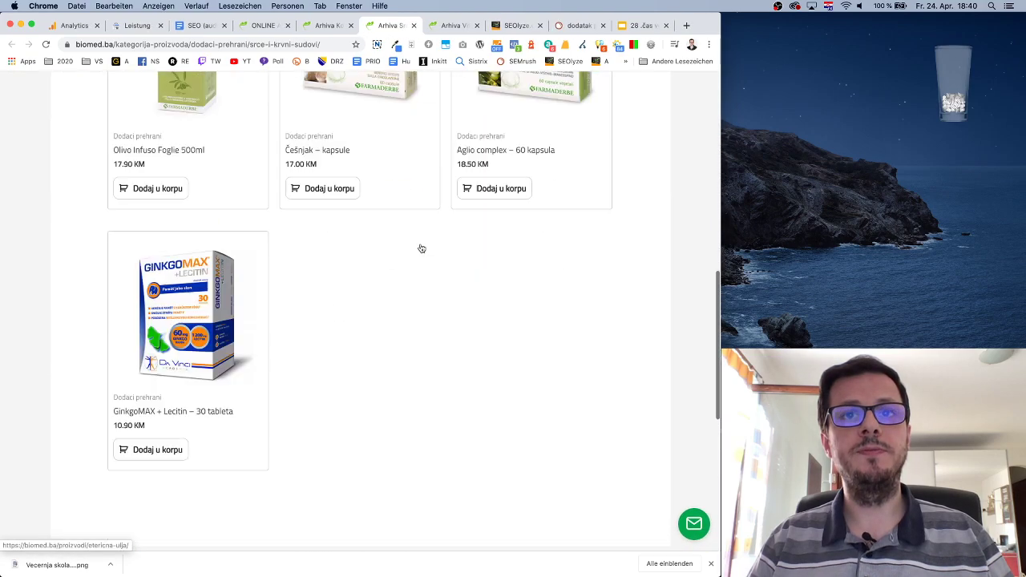
scroll(420, 248, up, 3)
click(414, 26)
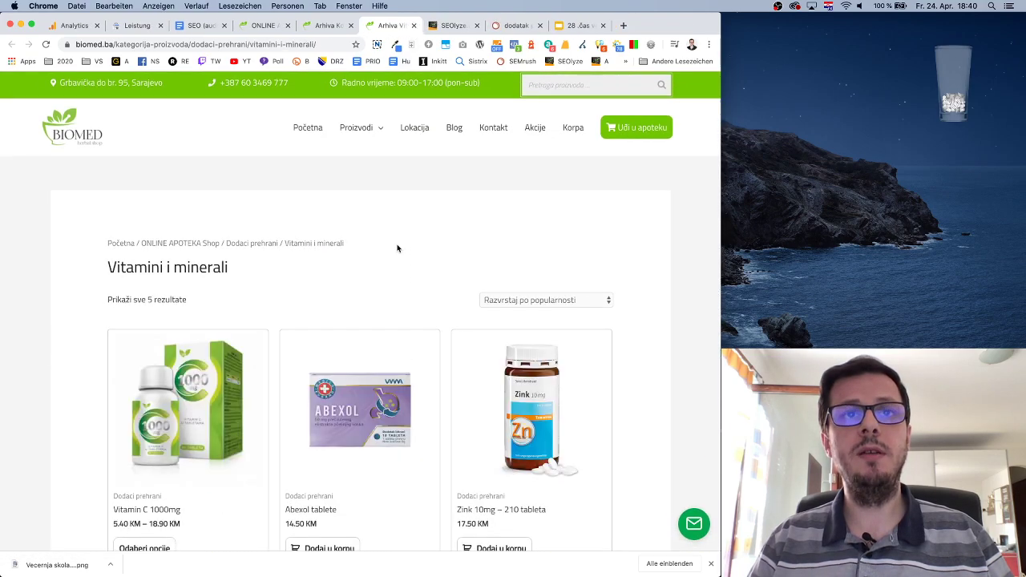
Look through the Vitamini i minerali subcategory page and close it.
scroll(397, 249, down, 10)
scroll(397, 249, up, 10)
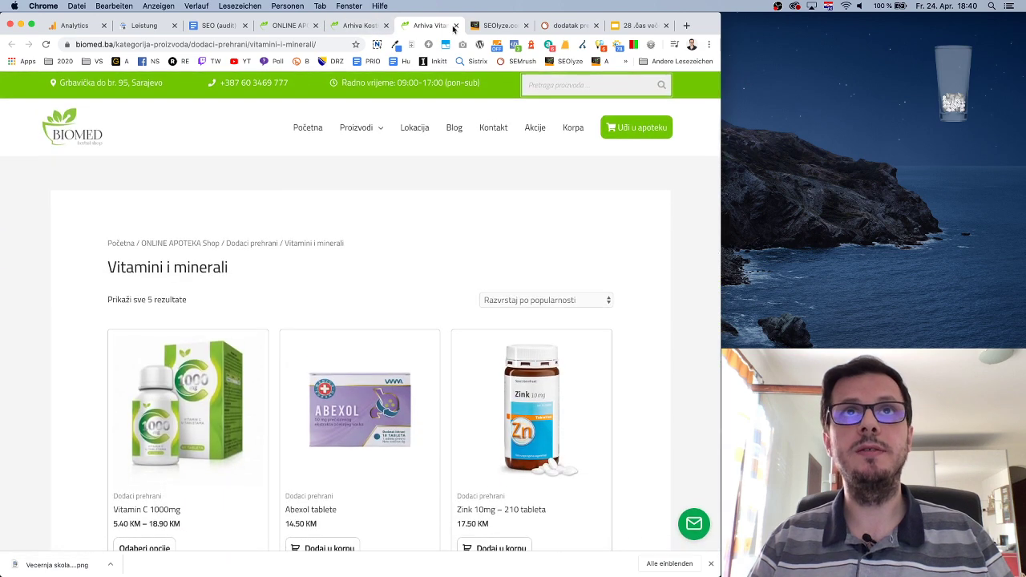
click(456, 26)
Compare the shop's start page with the Kosti i zglobovi subcategory page and return to the start page.
click(301, 31)
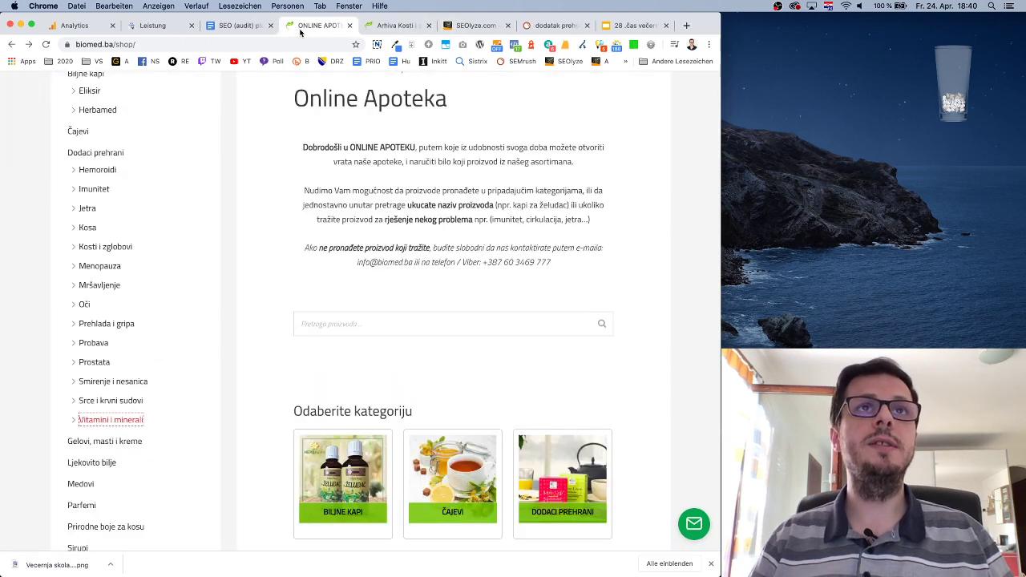
click(383, 29)
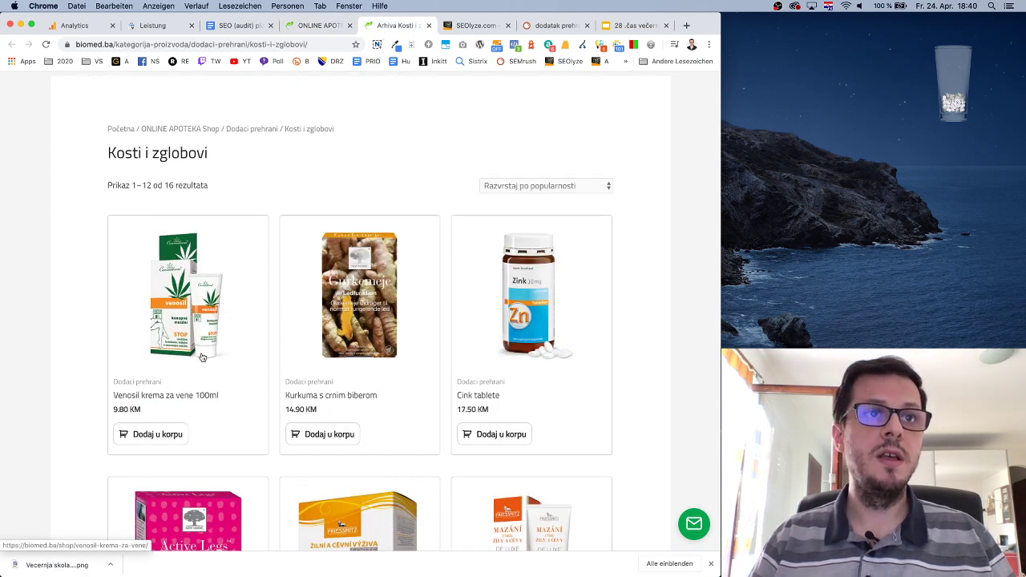
scroll(202, 353, down, 1)
click(320, 25)
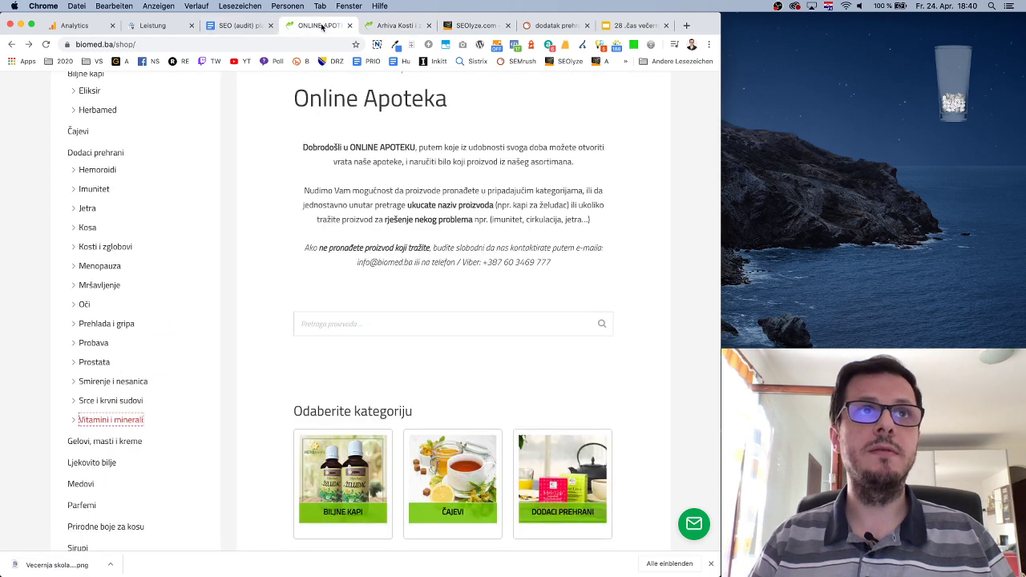
Open the Dodaci prehrani category from the shop's start page and look over its product listing.
scroll(129, 281, down, 1)
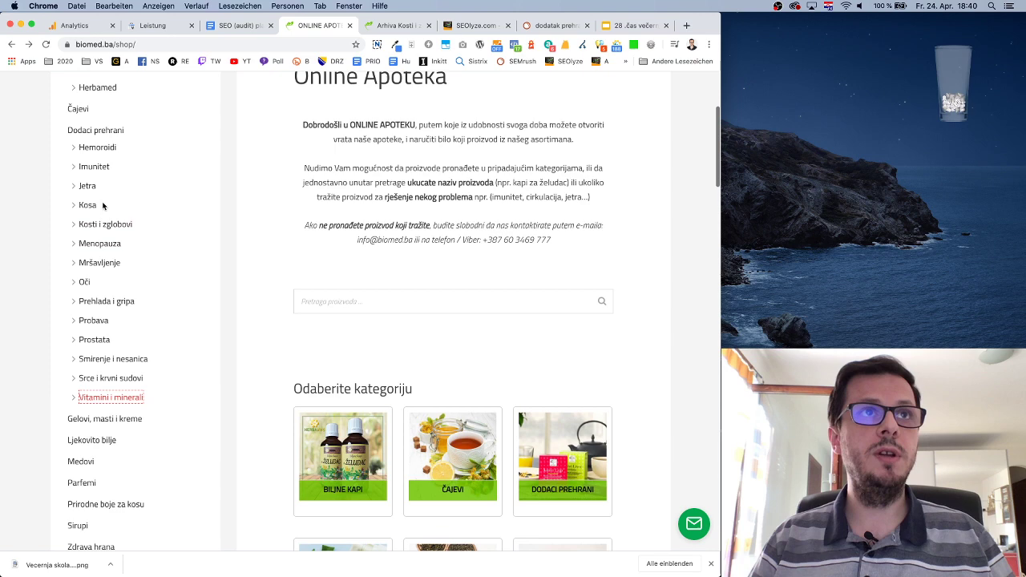
click(96, 131)
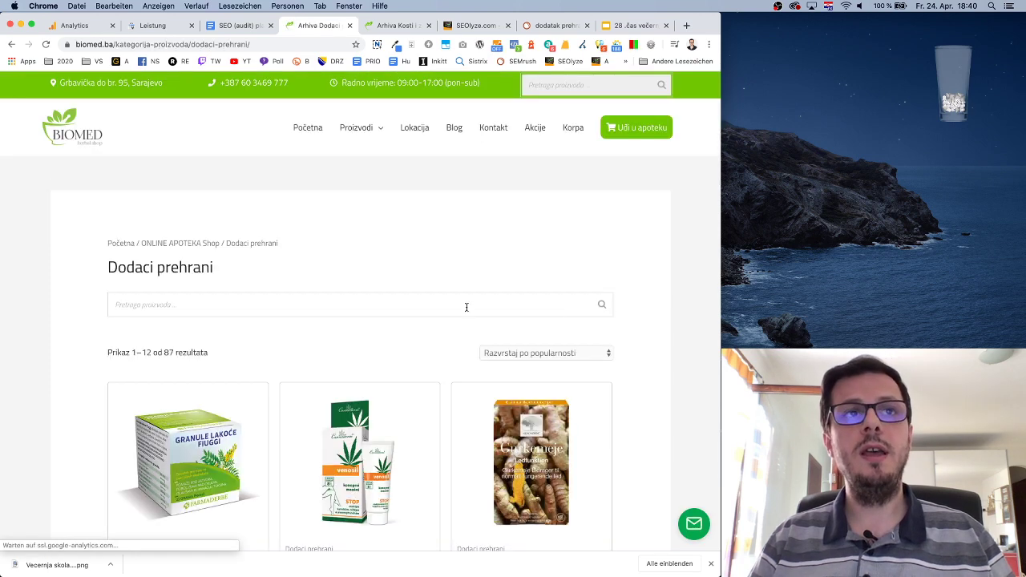
scroll(498, 432, down, 1)
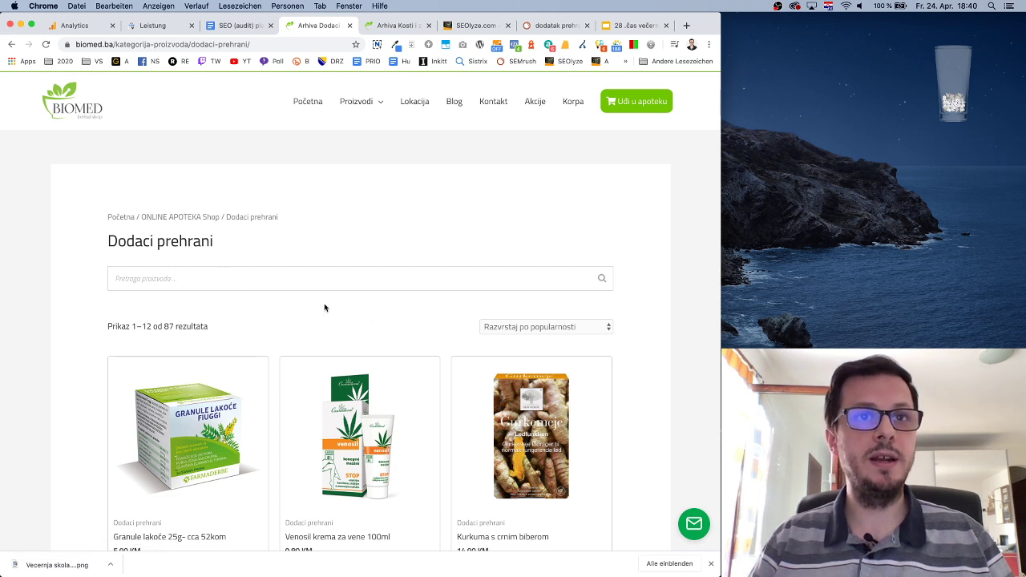
scroll(373, 318, up, 1)
scroll(372, 317, down, 10)
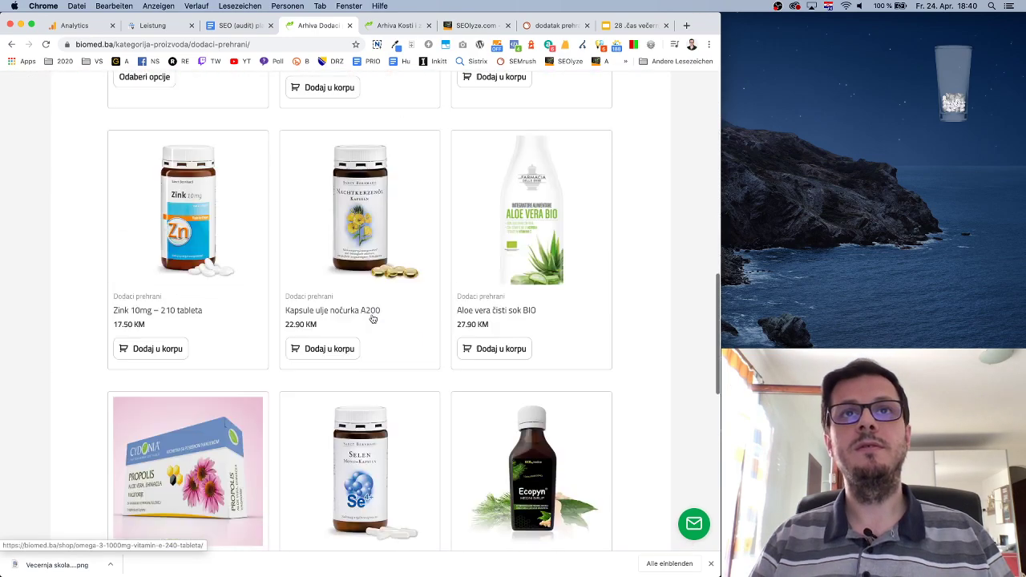
Examine the full Dodaci prehrani product listing down to its pagination and check it against the Kosti i zglobovi subcategory page.
scroll(372, 318, up, 10)
scroll(373, 319, down, 15)
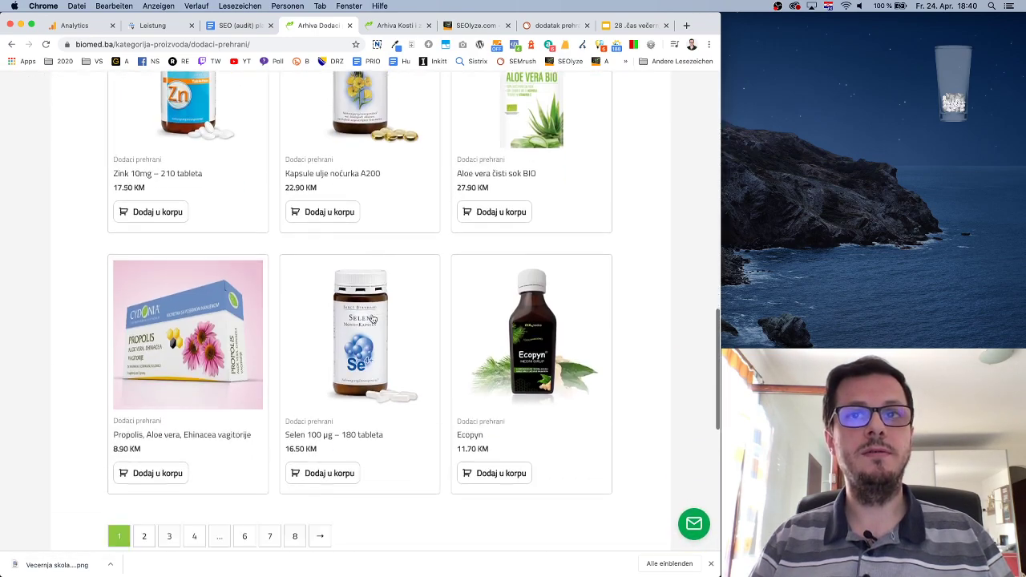
scroll(372, 318, up, 15)
scroll(372, 318, down, 13)
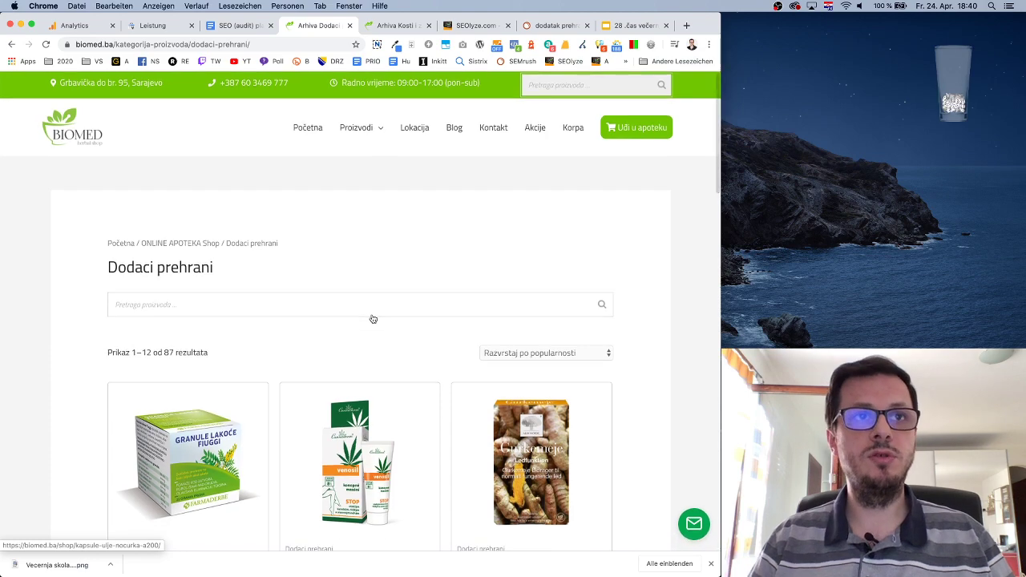
scroll(372, 319, up, 13)
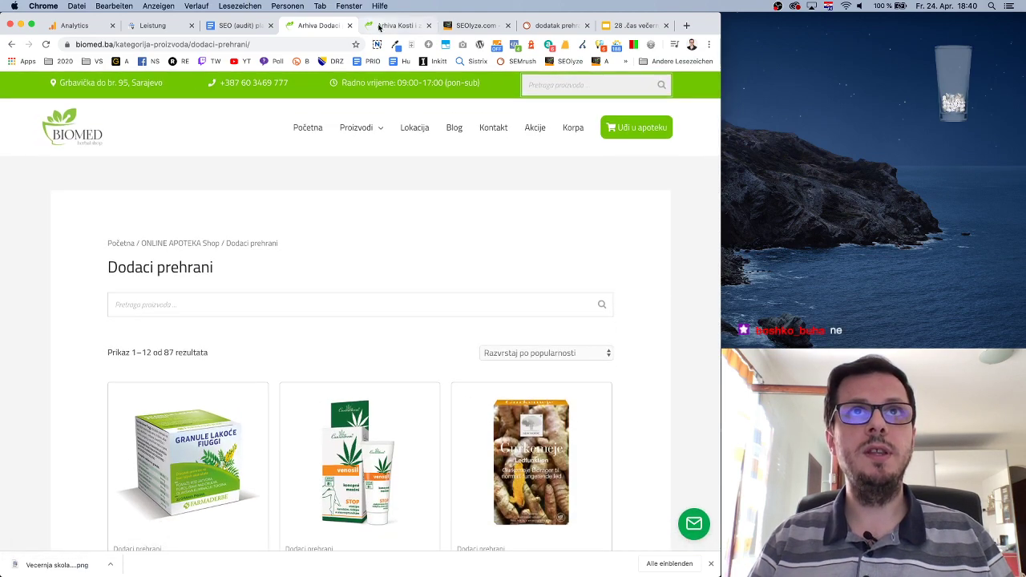
click(380, 26)
click(321, 25)
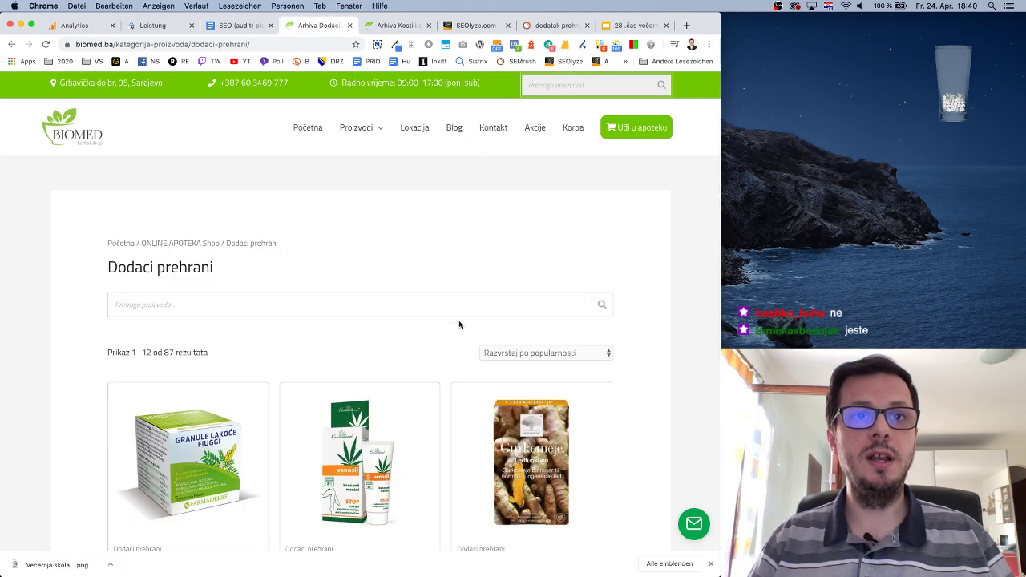
scroll(437, 395, down, 3)
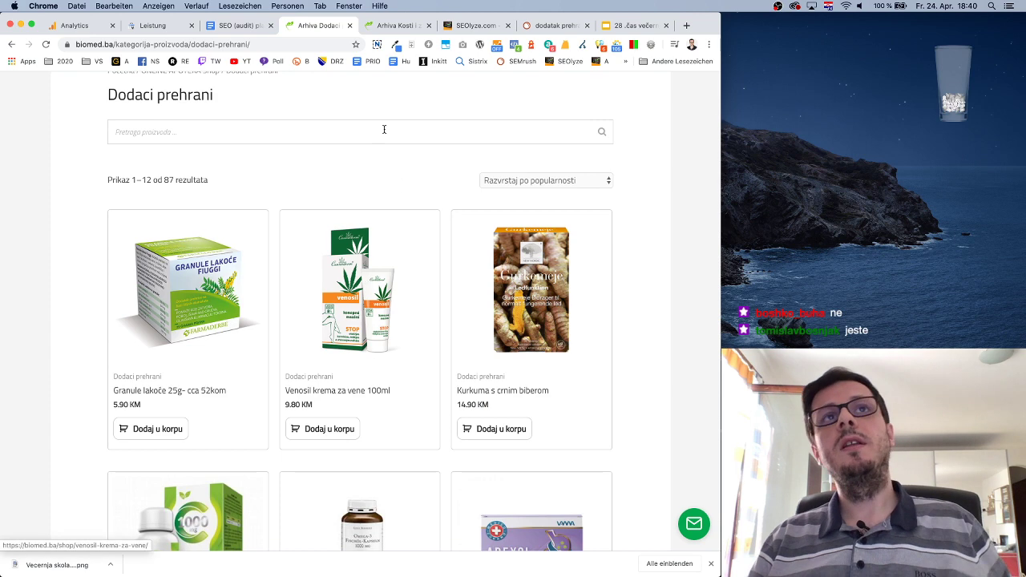
scroll(383, 133, up, 3)
Return to the biomed.ba homepage, enter the online shop and reopen Dodaci prehrani from the product category list.
click(63, 137)
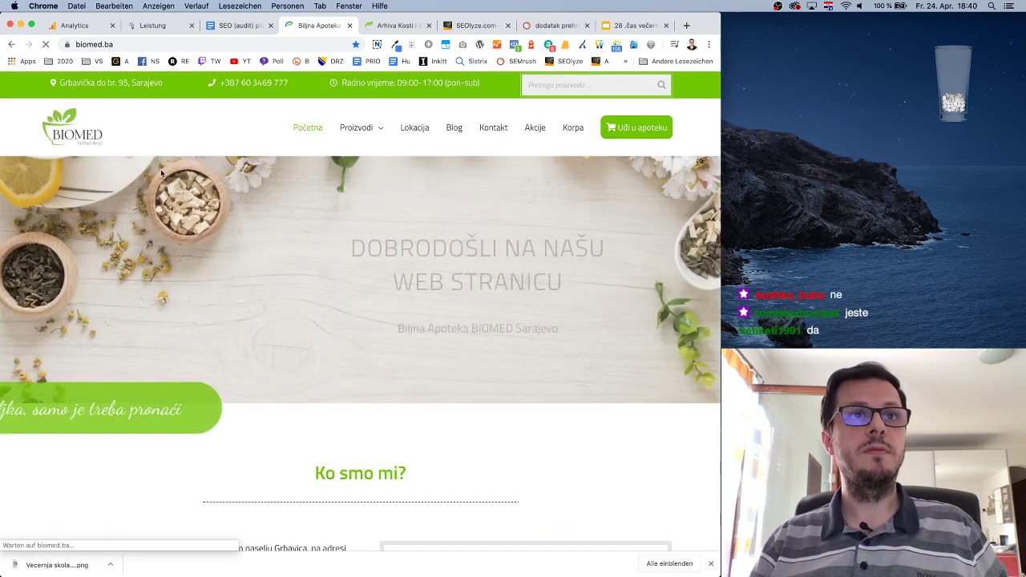
click(629, 137)
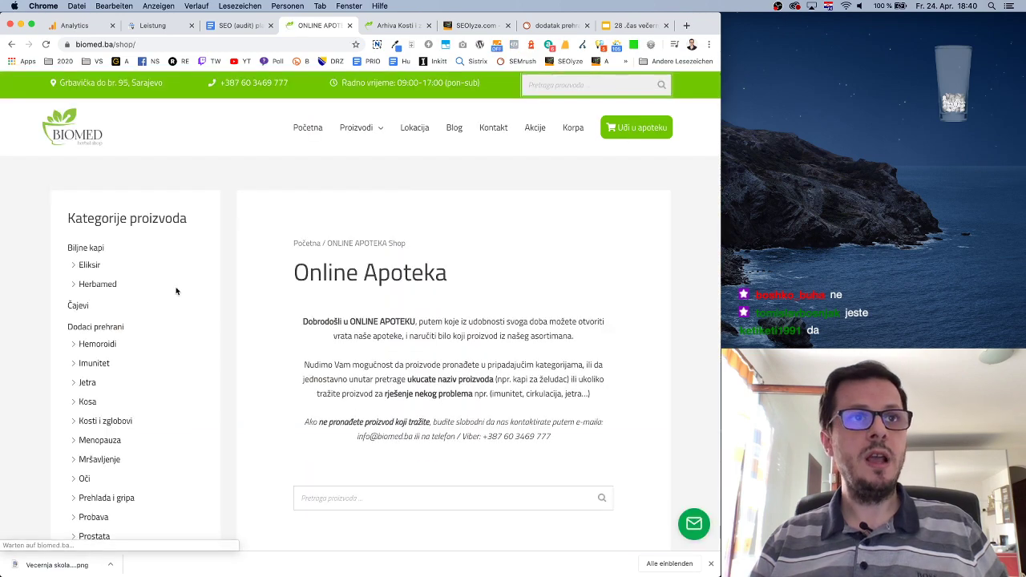
scroll(152, 339, down, 2)
scroll(152, 338, down, 3)
scroll(130, 142, up, 1)
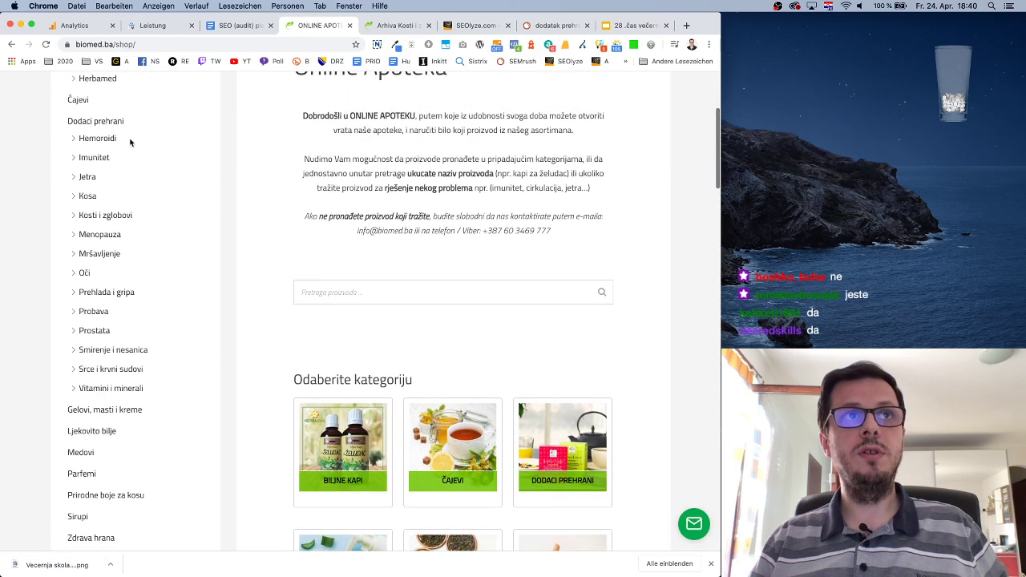
scroll(140, 129, up, 1)
click(116, 170)
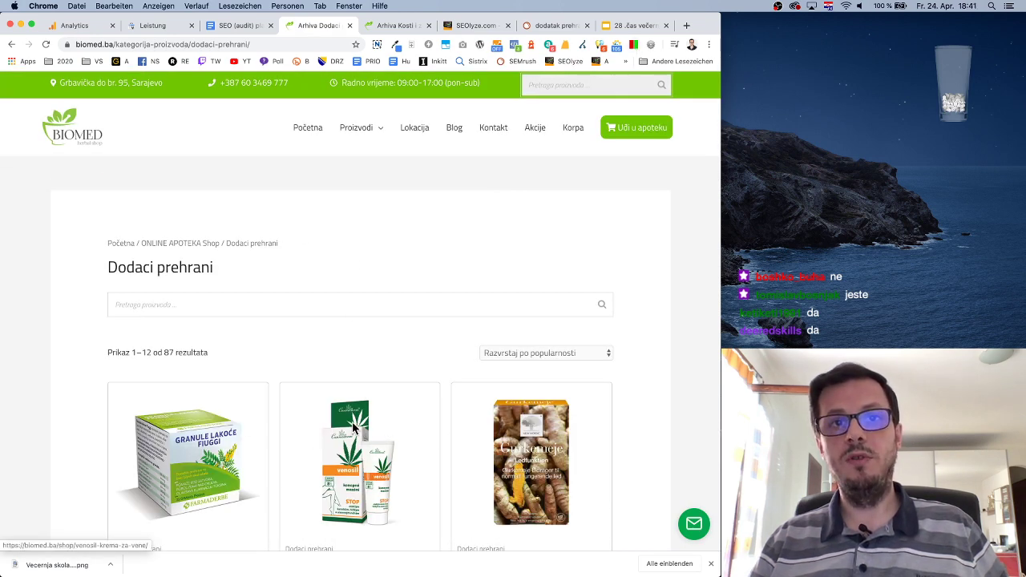
Compare the Kosti i zglobovi subcategory page with the Dodaci prehrani category page, and close the Dodaci prehrani page.
click(396, 26)
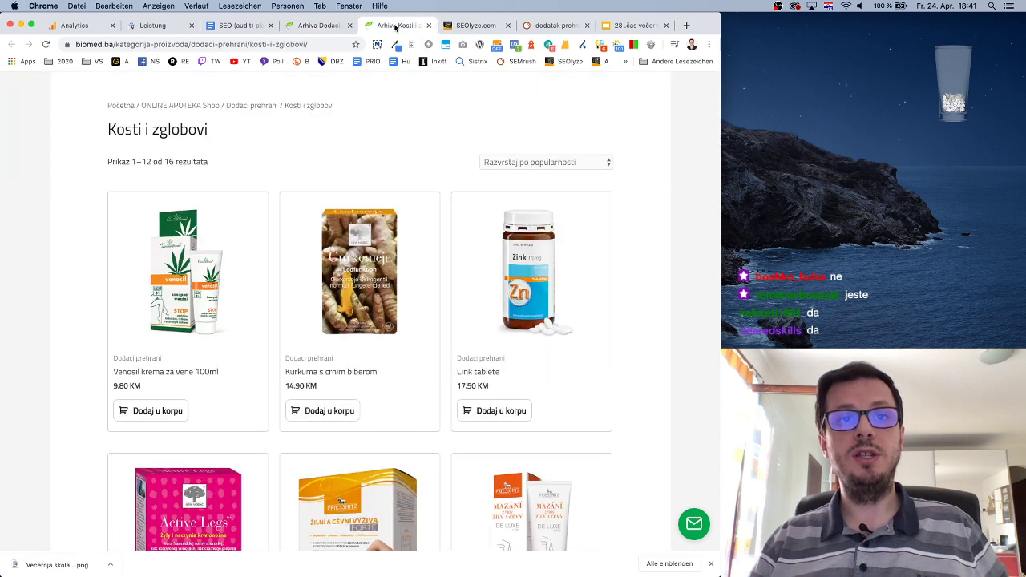
scroll(222, 217, up, 3)
scroll(222, 217, down, 1)
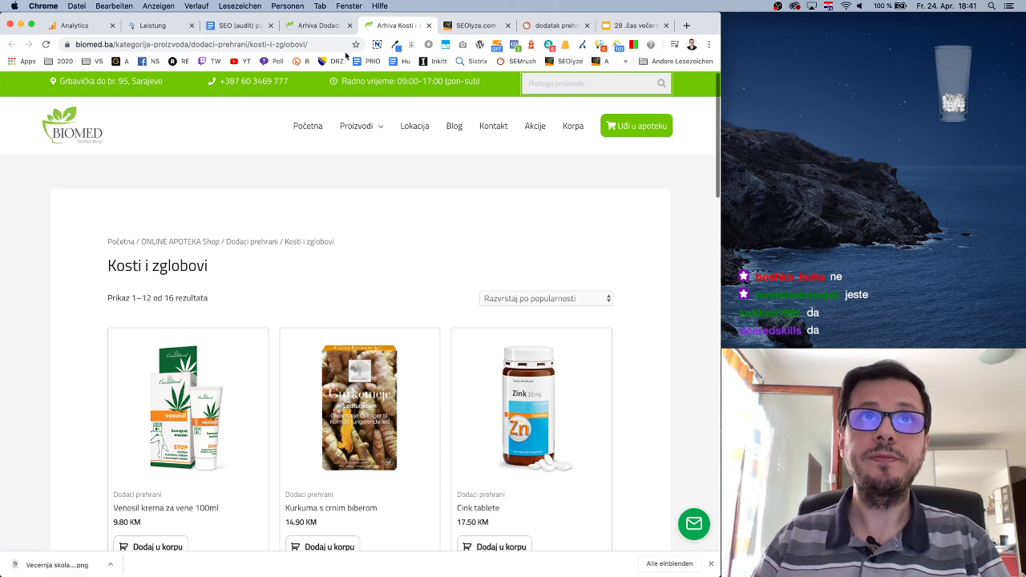
click(311, 26)
click(397, 26)
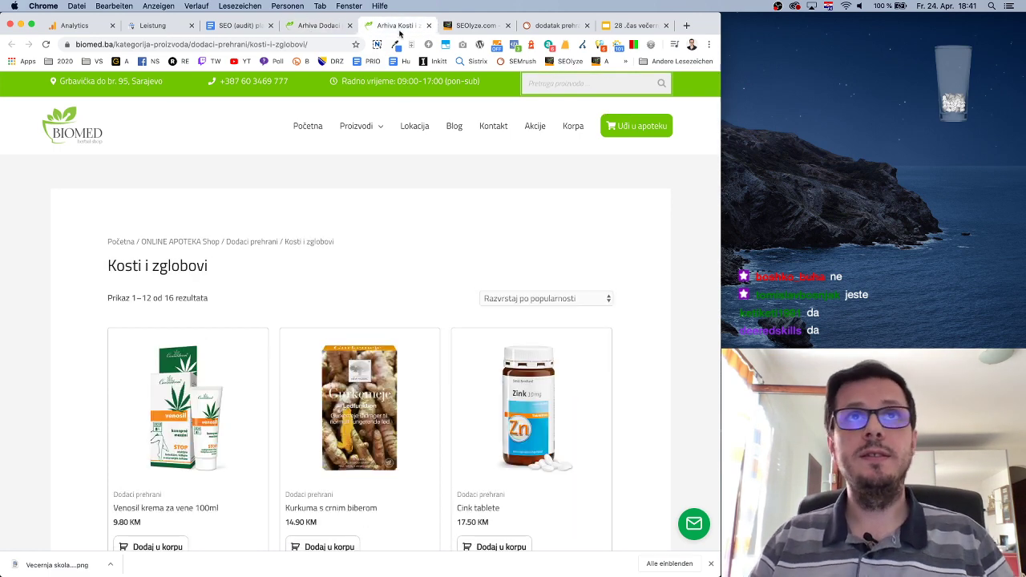
click(309, 28)
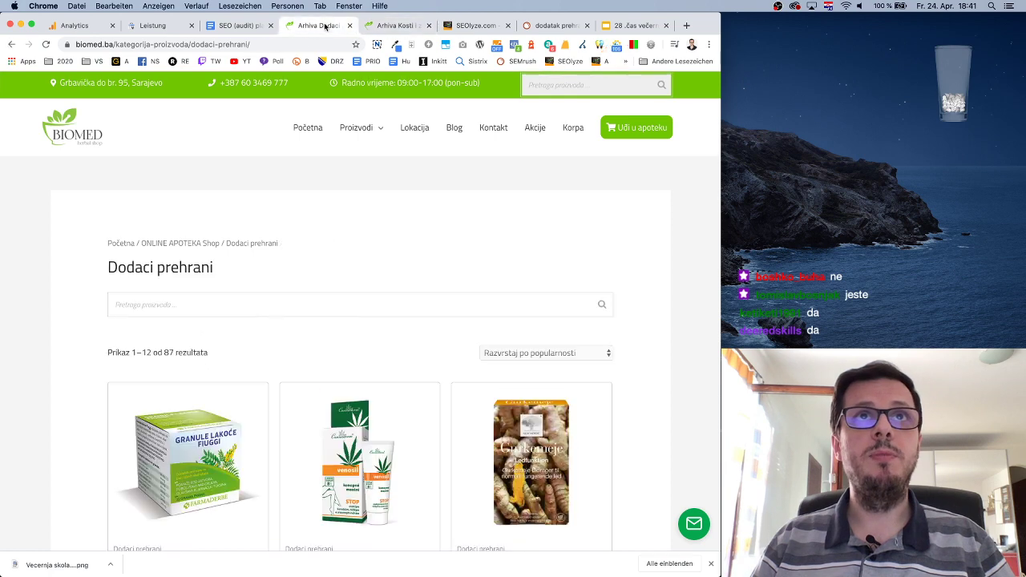
click(347, 26)
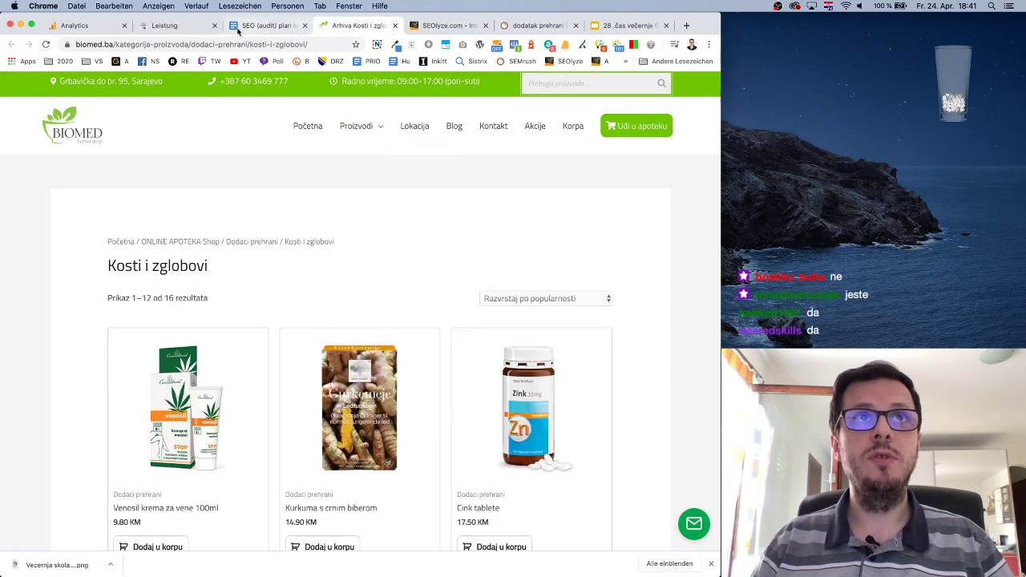
In the SEO audit document, write point 1 under Podkategorija web shopa: "Podkategorije imaju isti problem sa title tagom kao što imaju kategorije.".
click(280, 25)
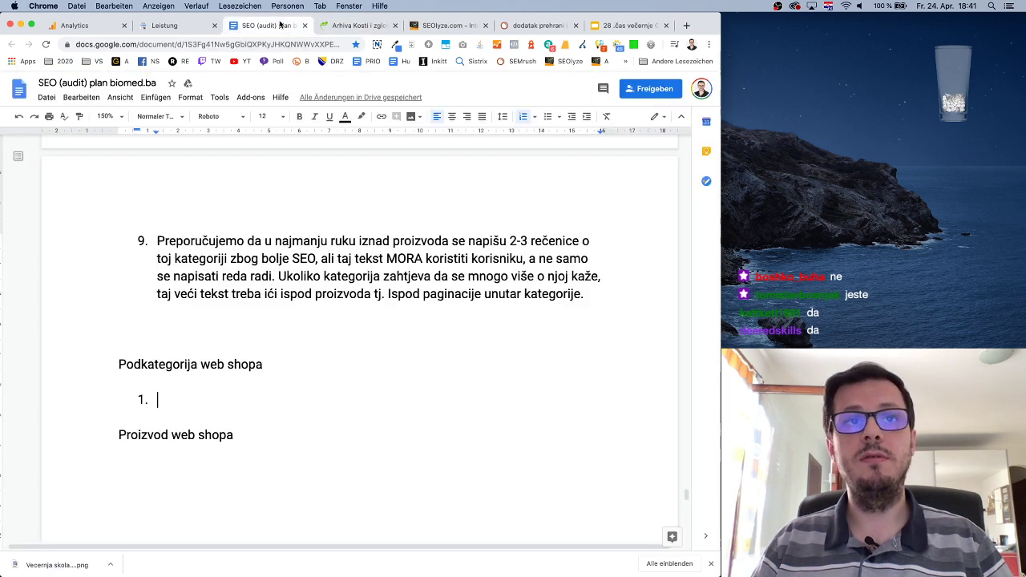
text(Podkategorije imaju isti problem sa title tagom kao što im)
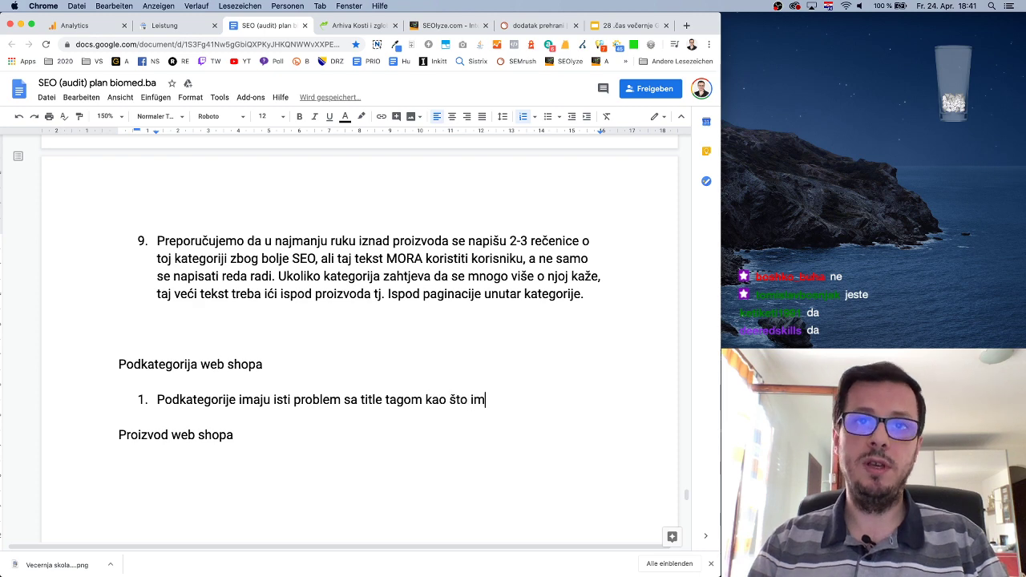
text(kategorije.)
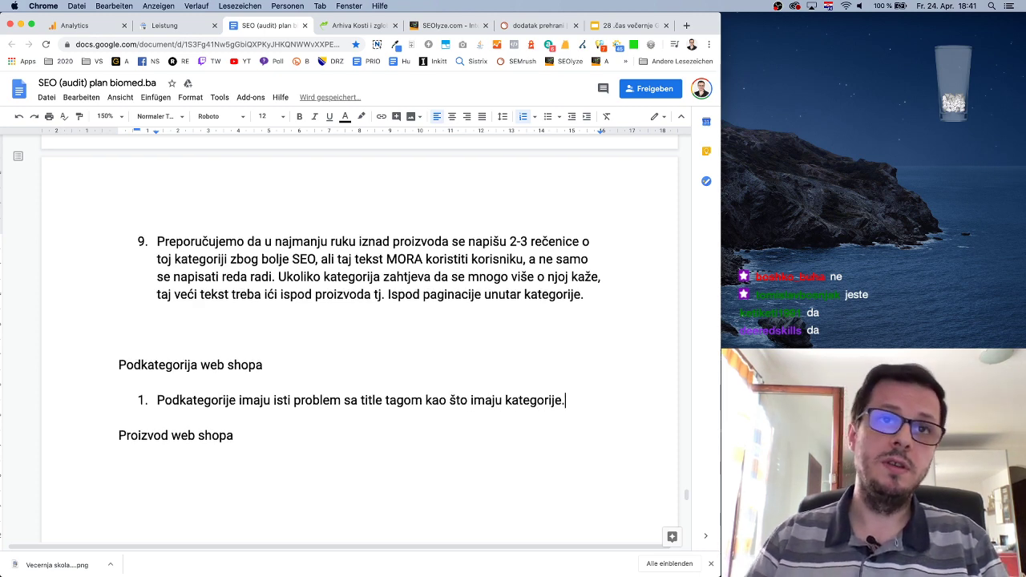
Reword point 1 to say "sa prefiksima u title tagu" and append the sentence "Primjeniti istu ispravku.".
scroll(361, 435, up, 5)
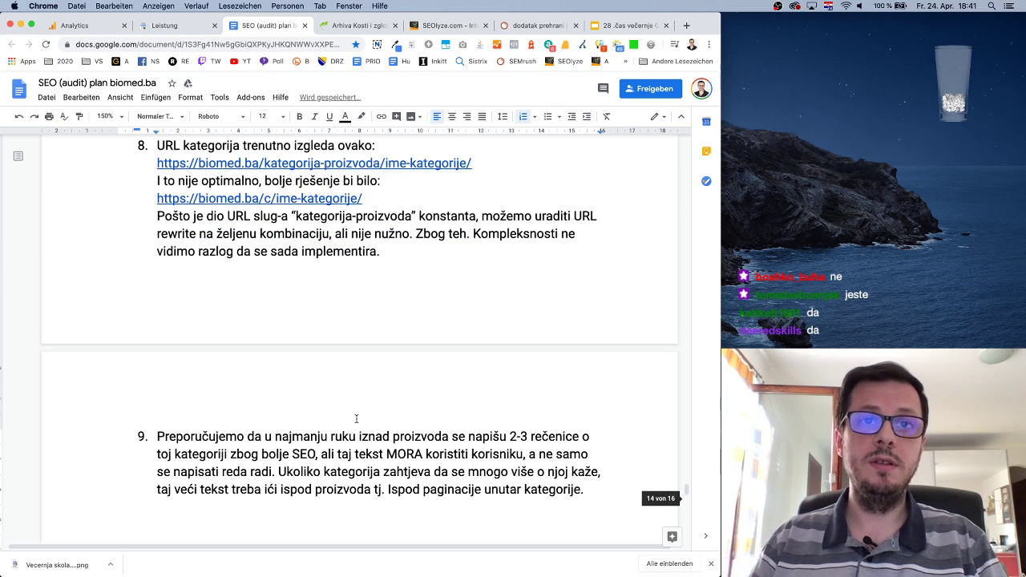
scroll(361, 435, down, 4)
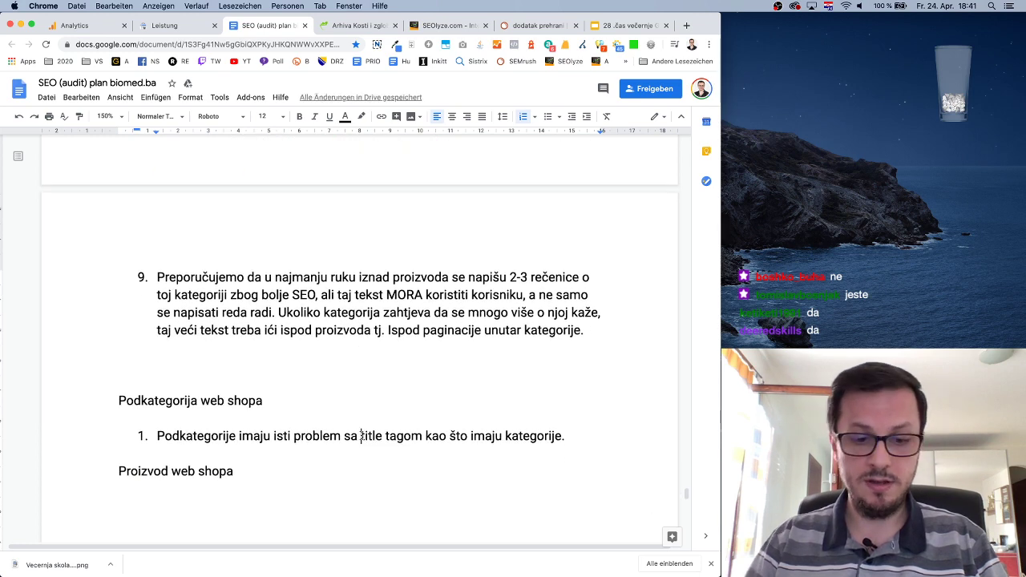
click(361, 436)
text(prefik)
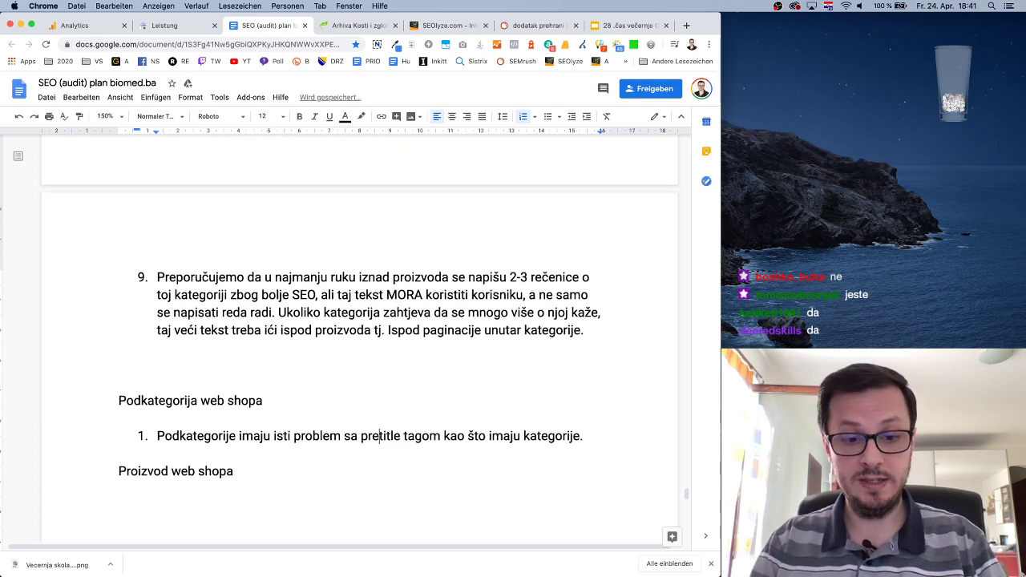
text(sima u)
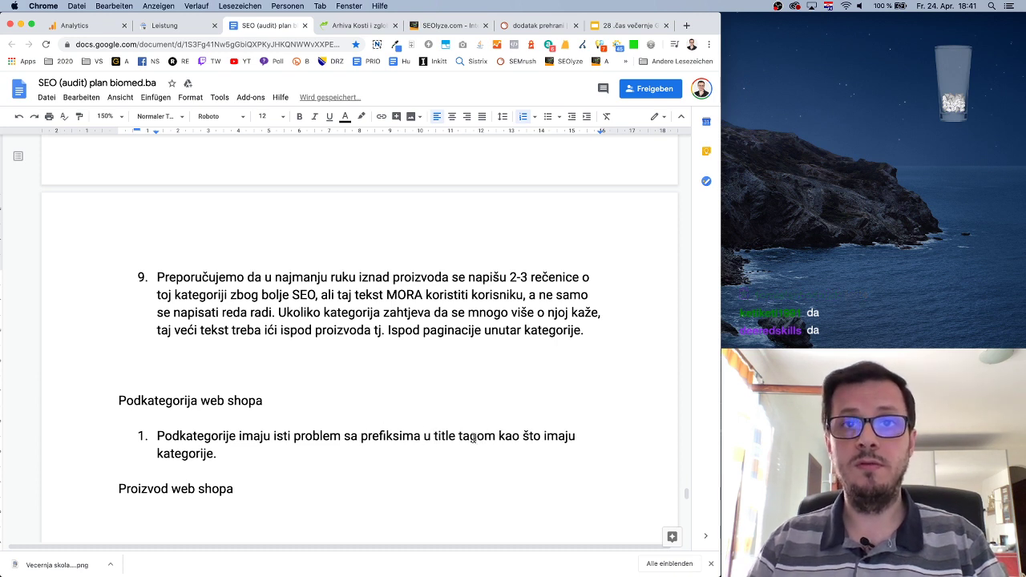
drag(478, 436, 492, 435)
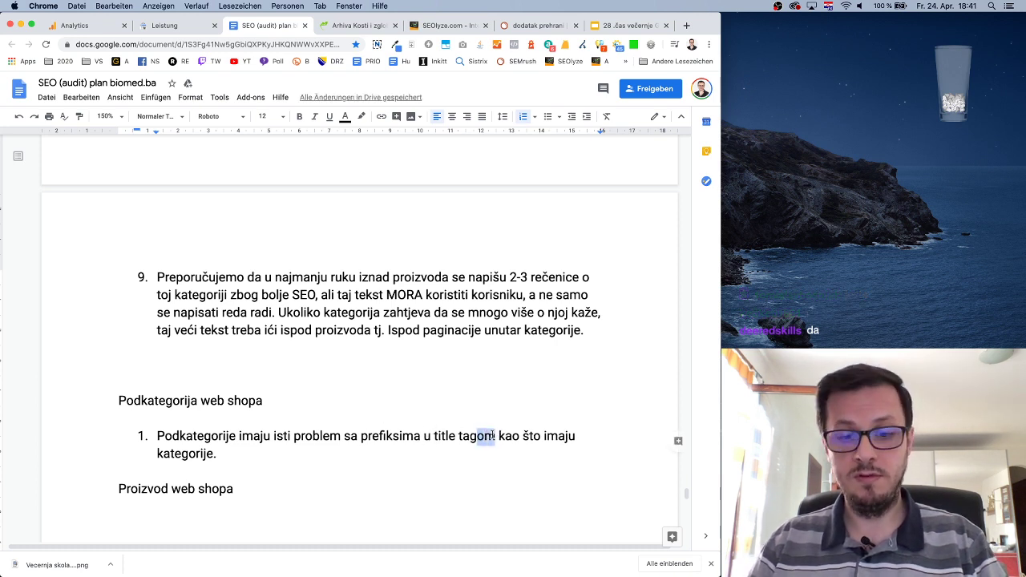
text(u kategorije. )
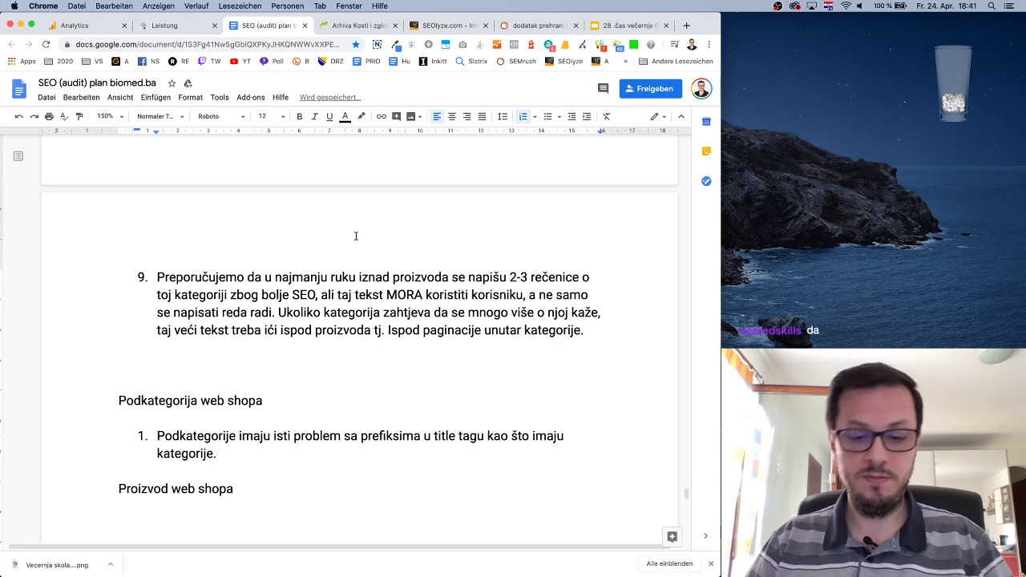
text(Primjeni)
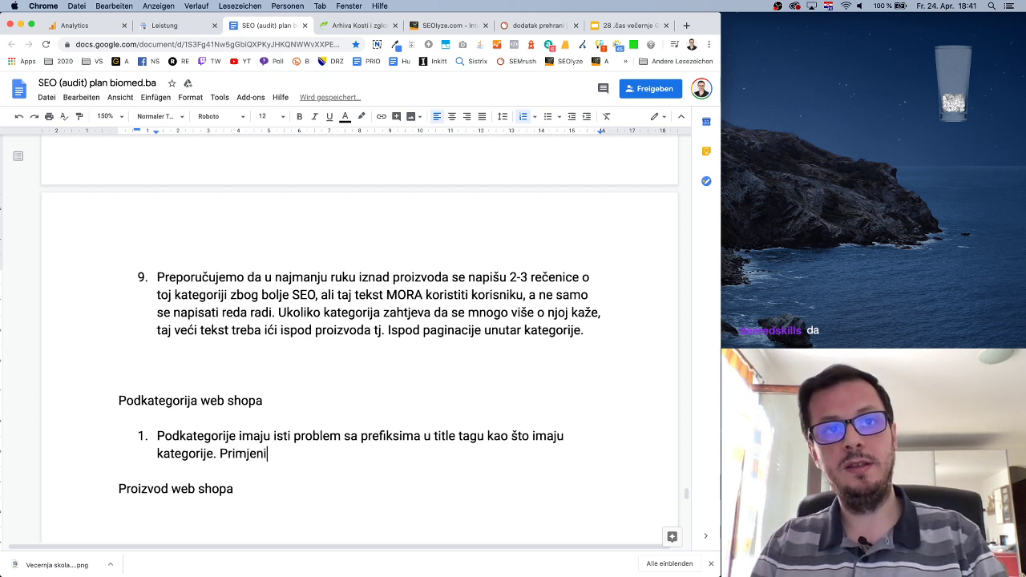
text(ti istu ispravku.)
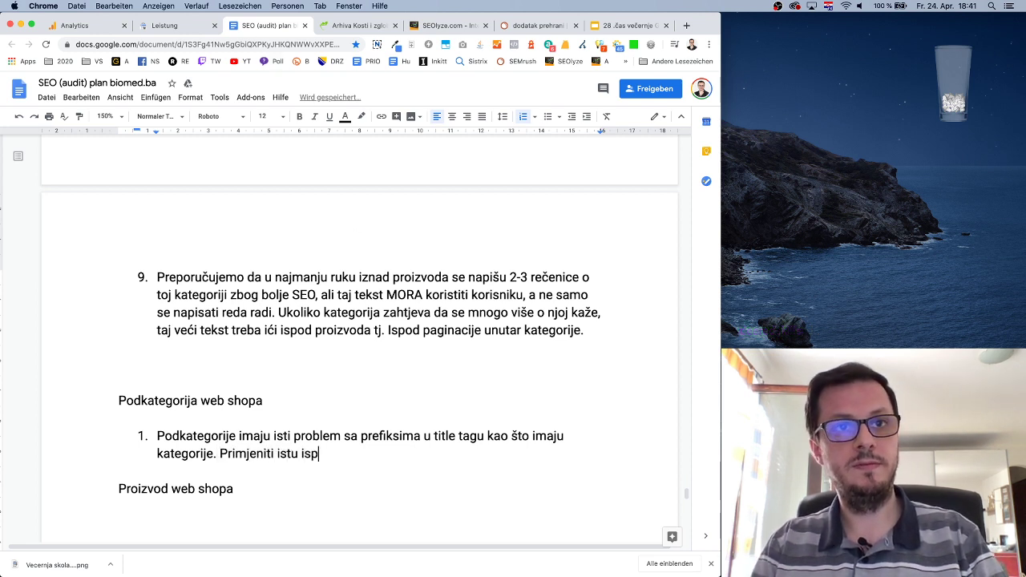
Open the shop's start page separately from the Kosti i zglobovi page and examine the subcategory names under Dodaci prehrani.
click(356, 25)
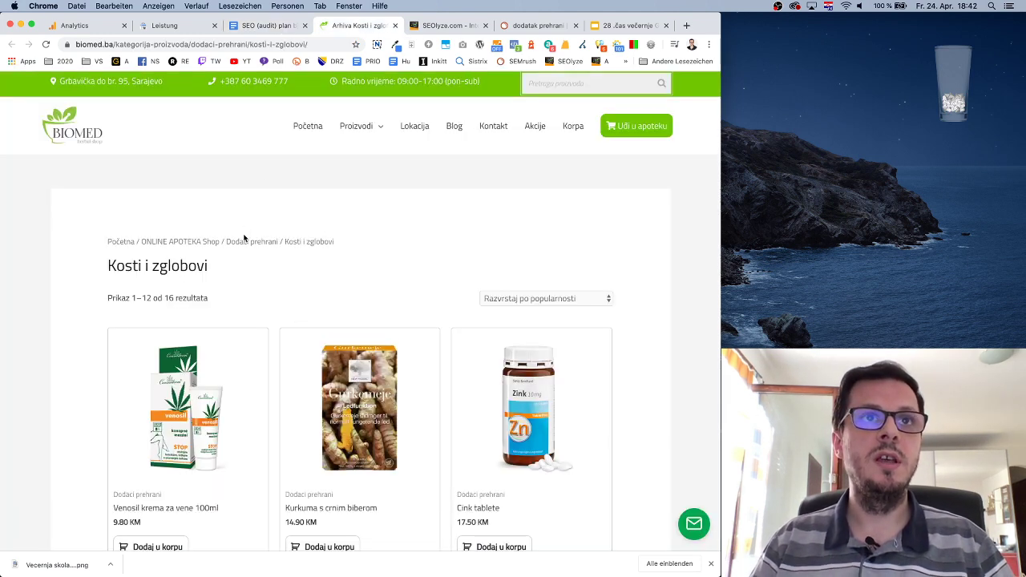
click(653, 135)
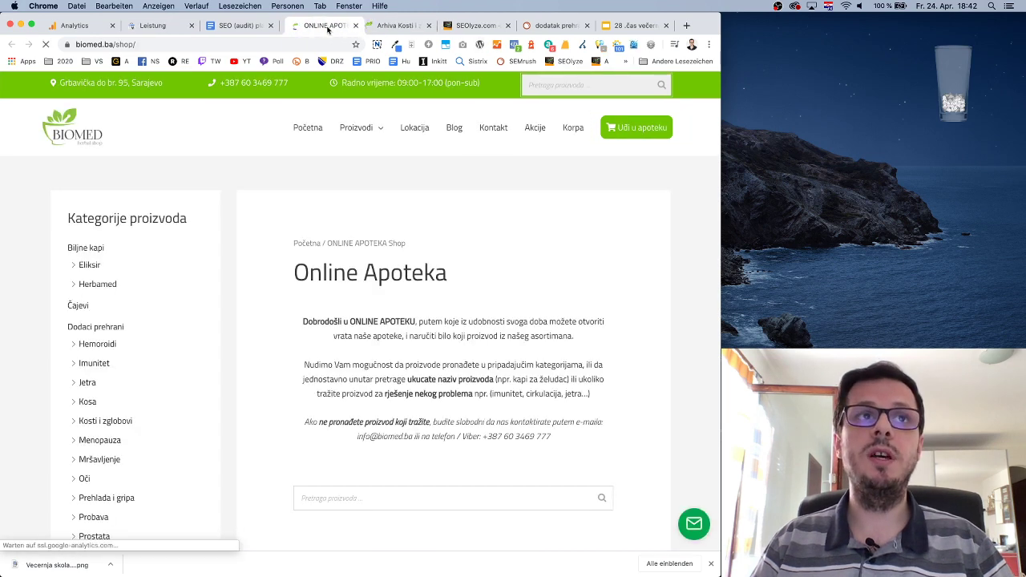
scroll(132, 371, down, 2)
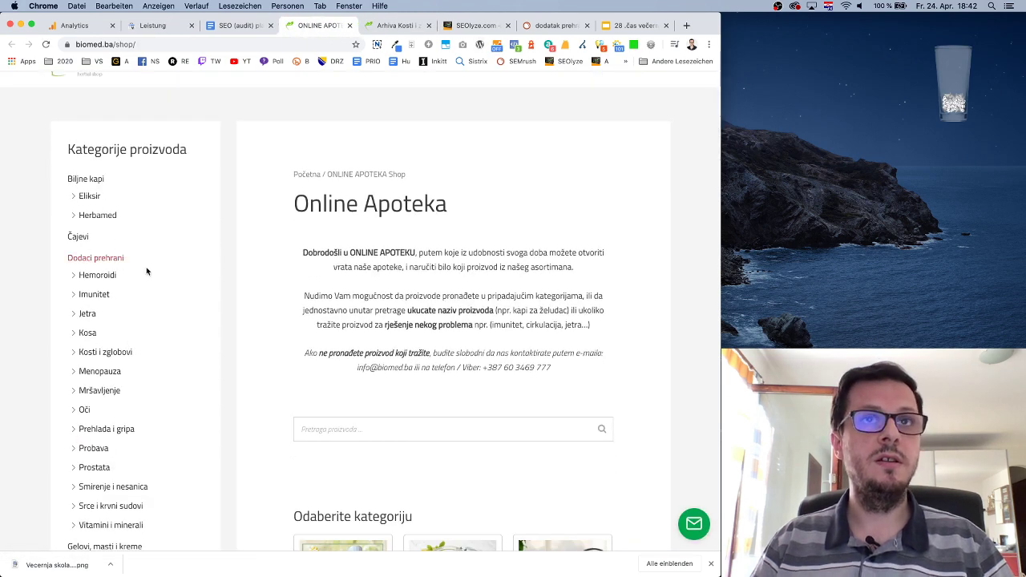
In the SEO audit document, add point 2 under Podkategorija web shopa: "Podkategorije mogu u meniju (sidebar) ostati sa nazivima tipa “jetra,".
click(237, 27)
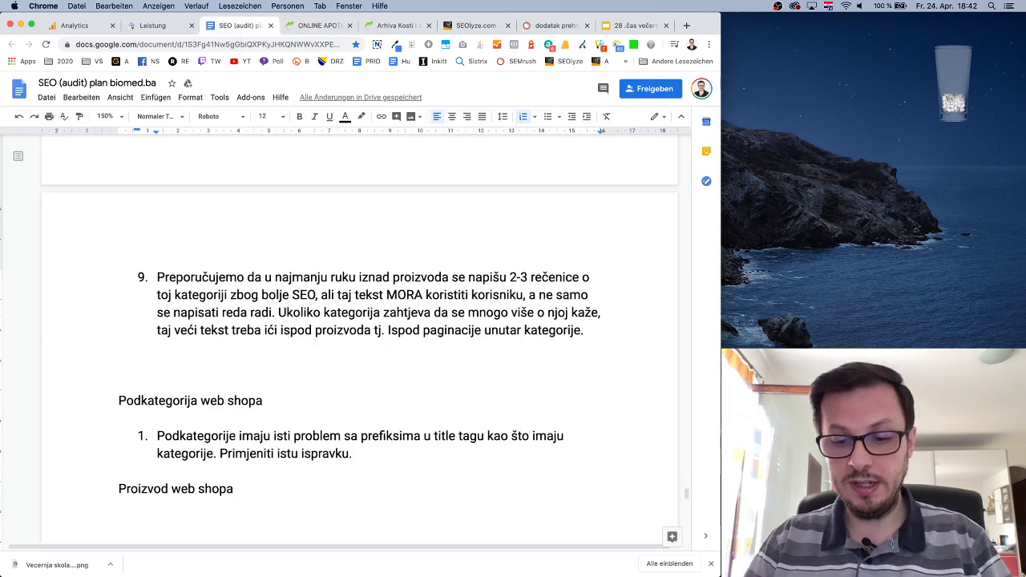
key(Return)
text(Pod)
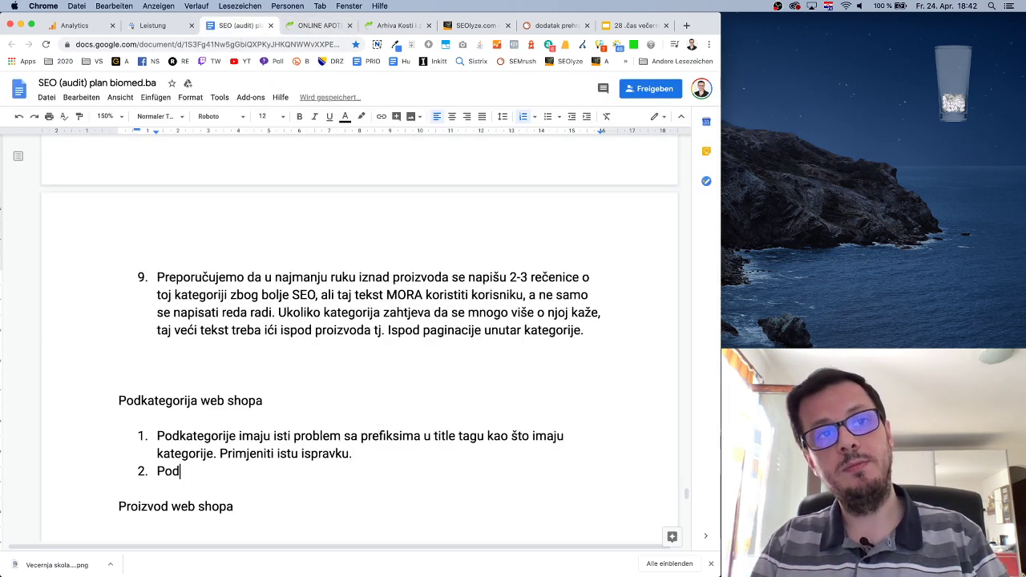
text(kategorije mog)
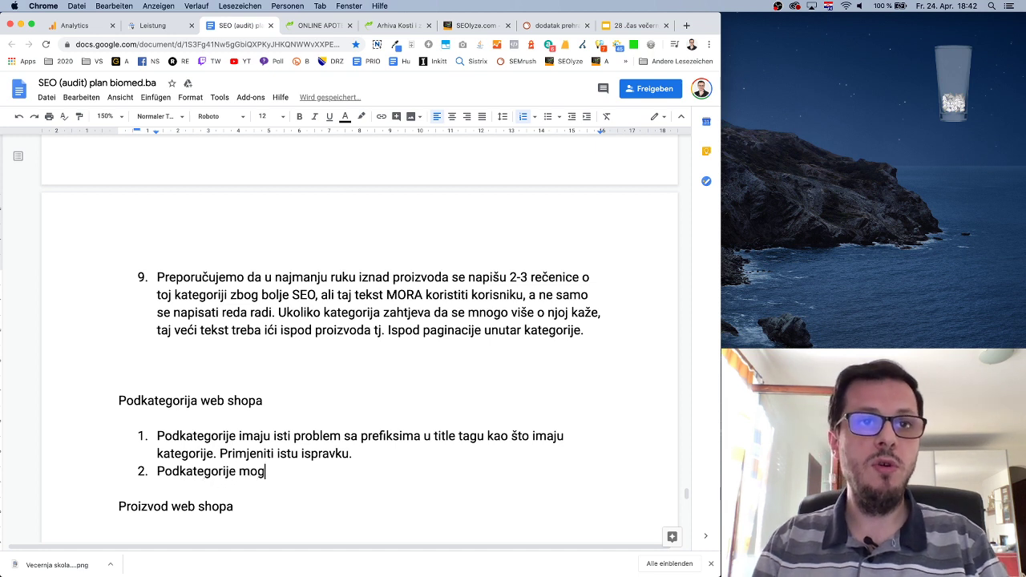
text(u u menij)
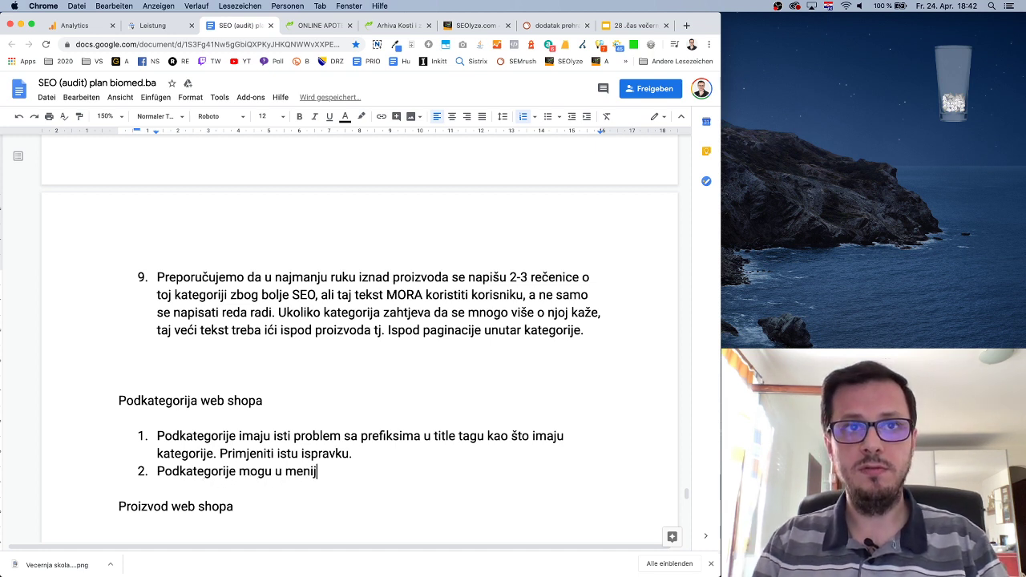
text(ju (si)
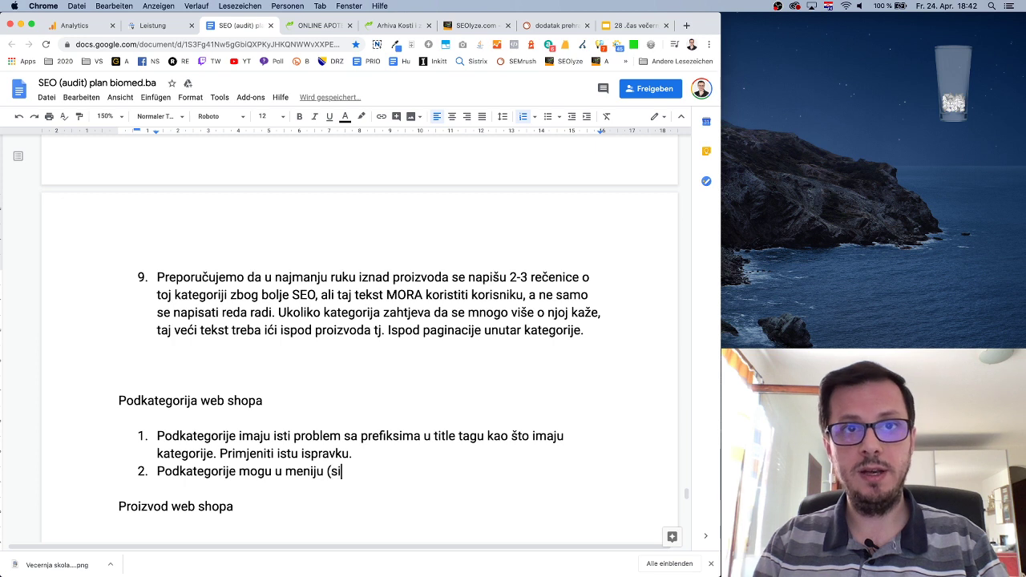
text(debar) osta)
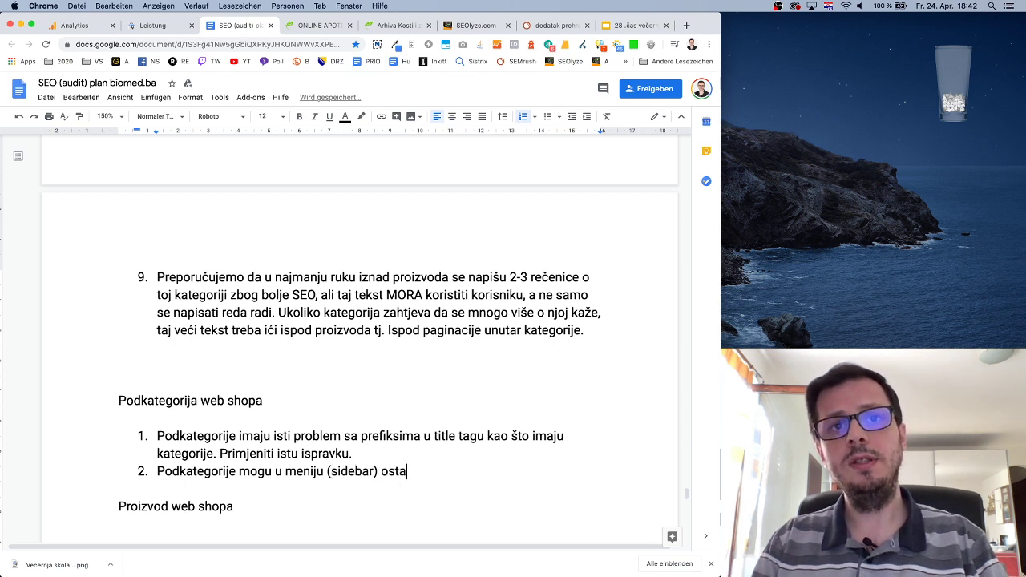
text(ti sa nazivima tipa)
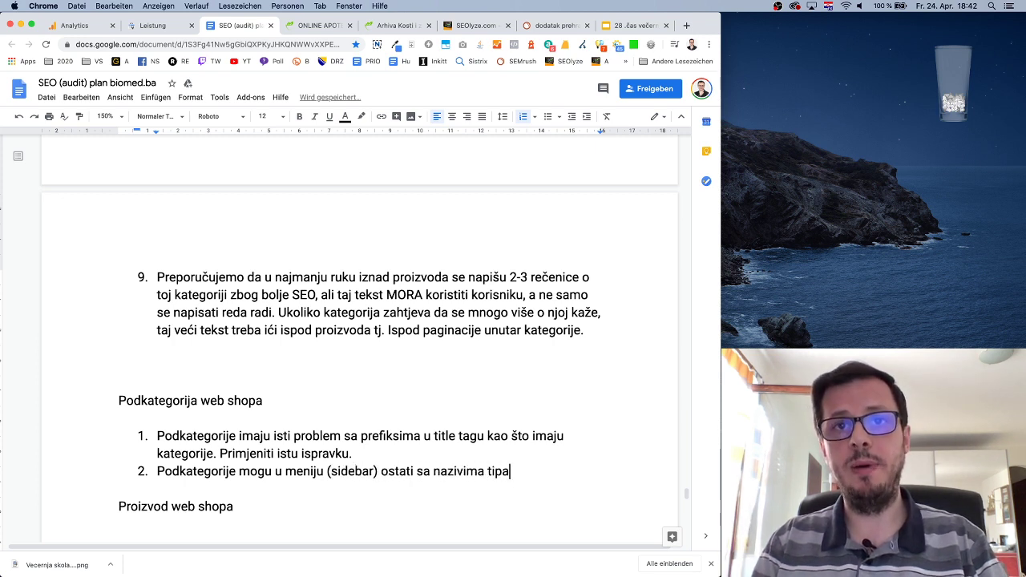
text( "jetra,)
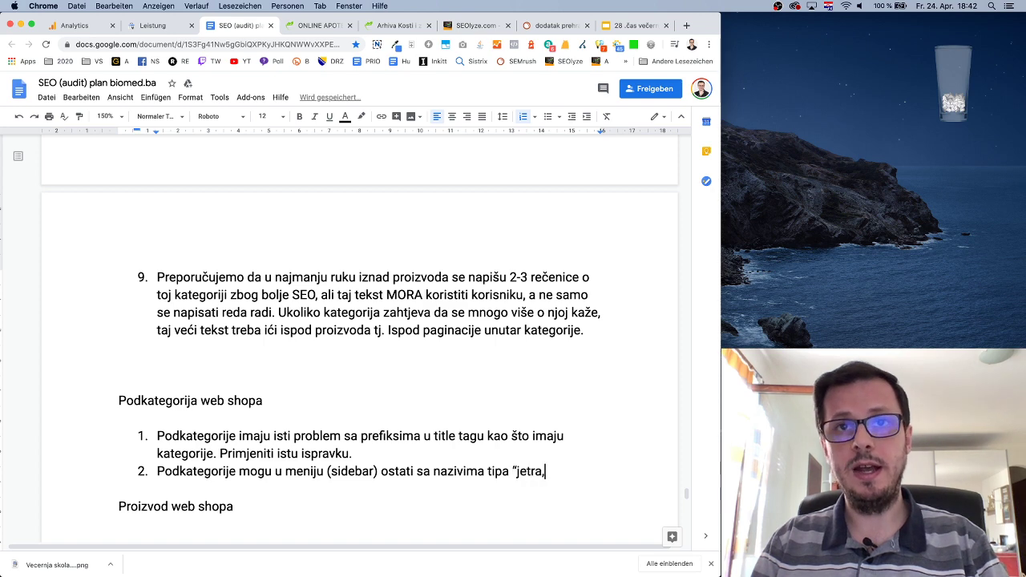
Check the subcategory names on the shop page and extend the examples in point 2 with "kosa, oči".
click(309, 25)
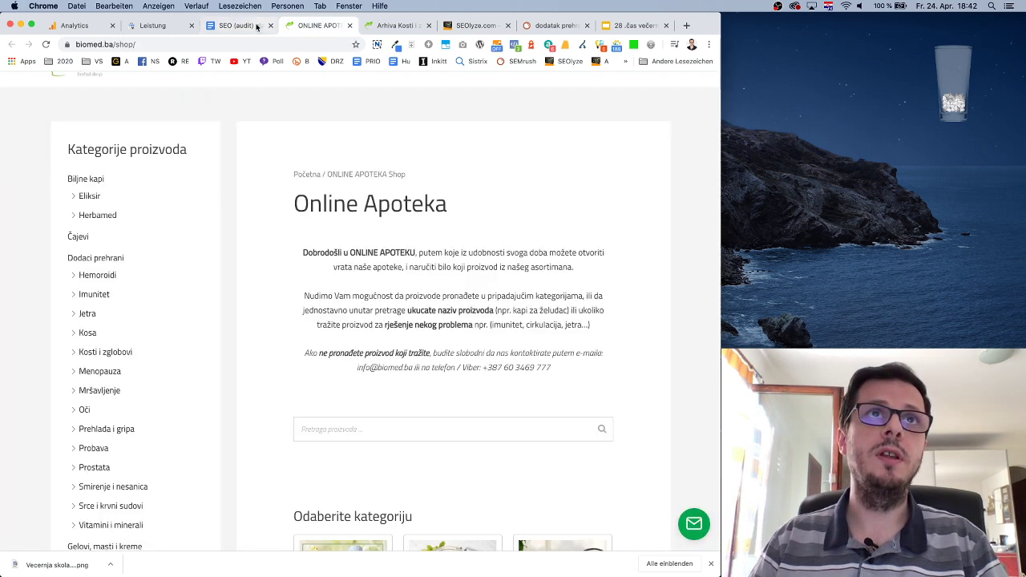
click(237, 28)
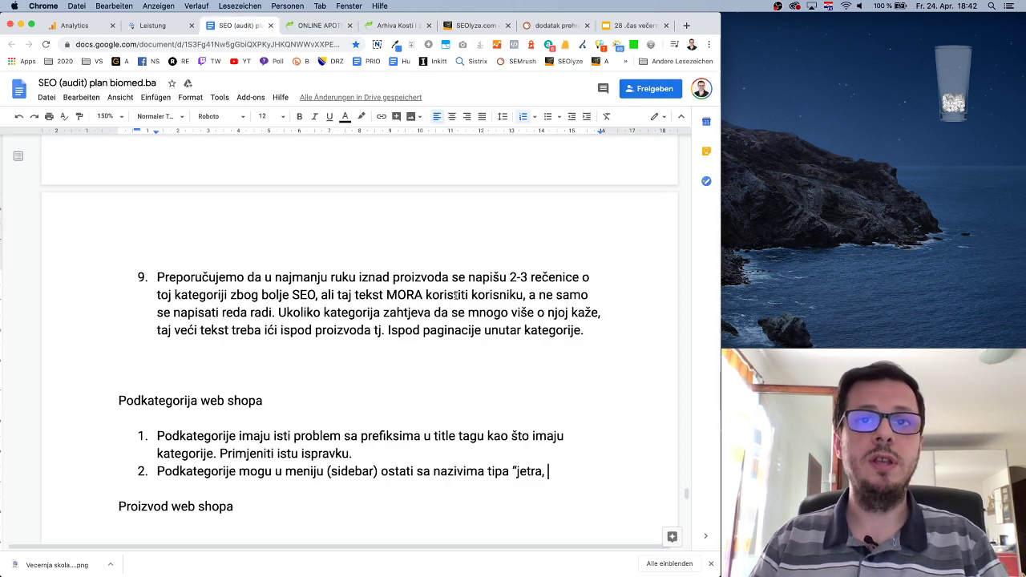
text(kosa, oči)
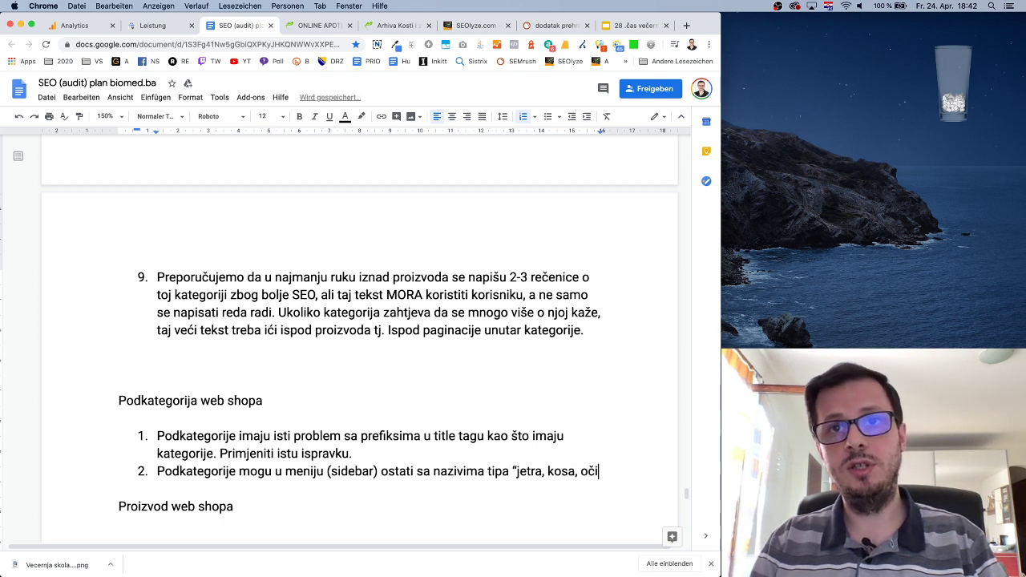
End the examples in point 2 with "itd." and continue with the sentence "Međutim bolje bilo da se zovu “Prir".
text(” itd. Međutim )
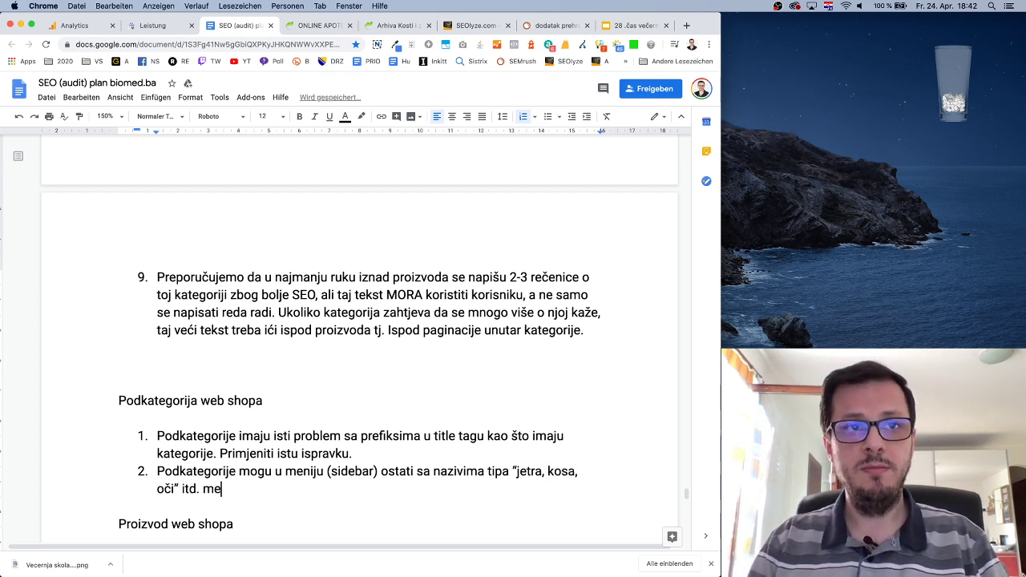
text(bo)
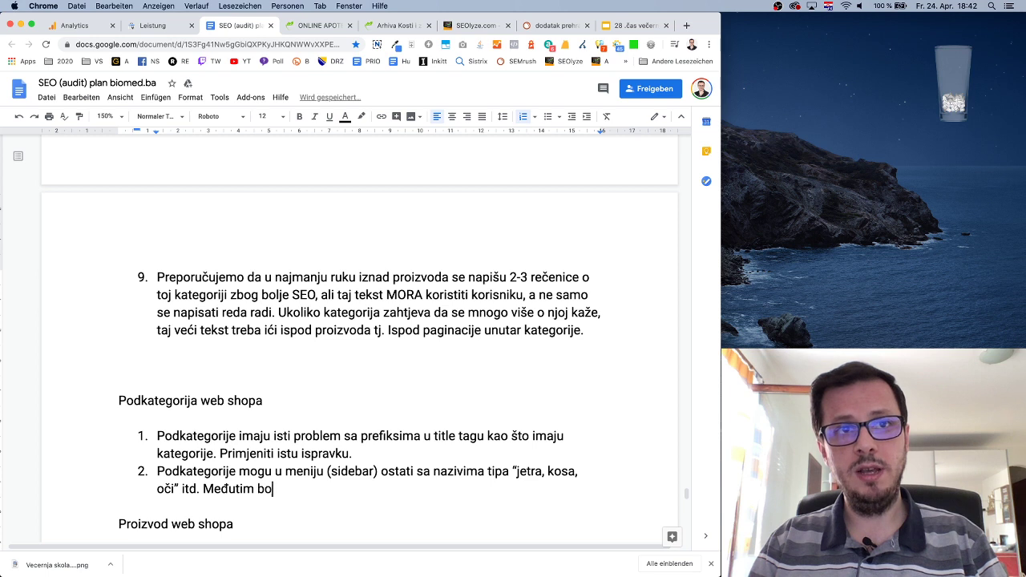
text(lje bilo da se zovu)
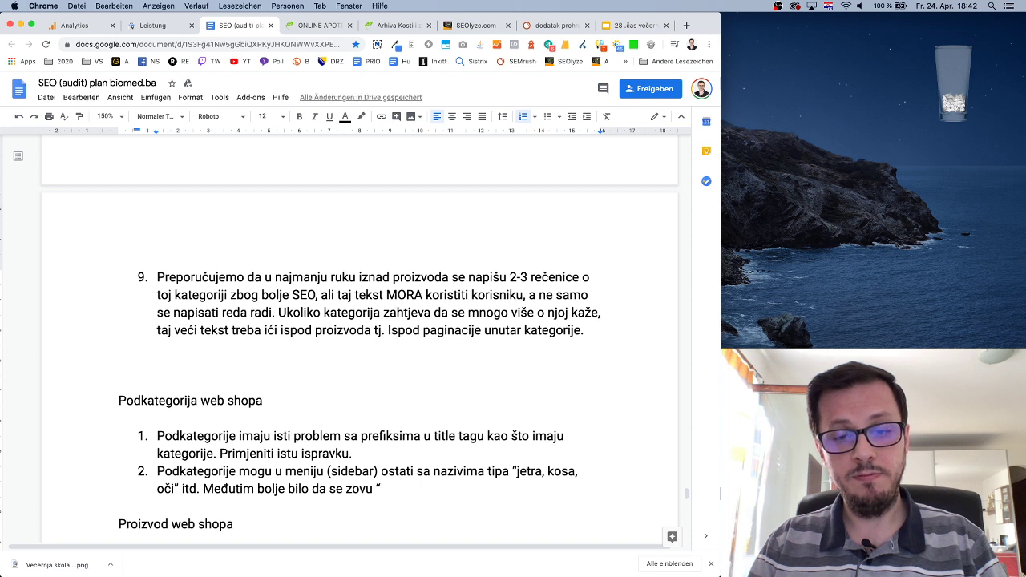
text(“Prir)
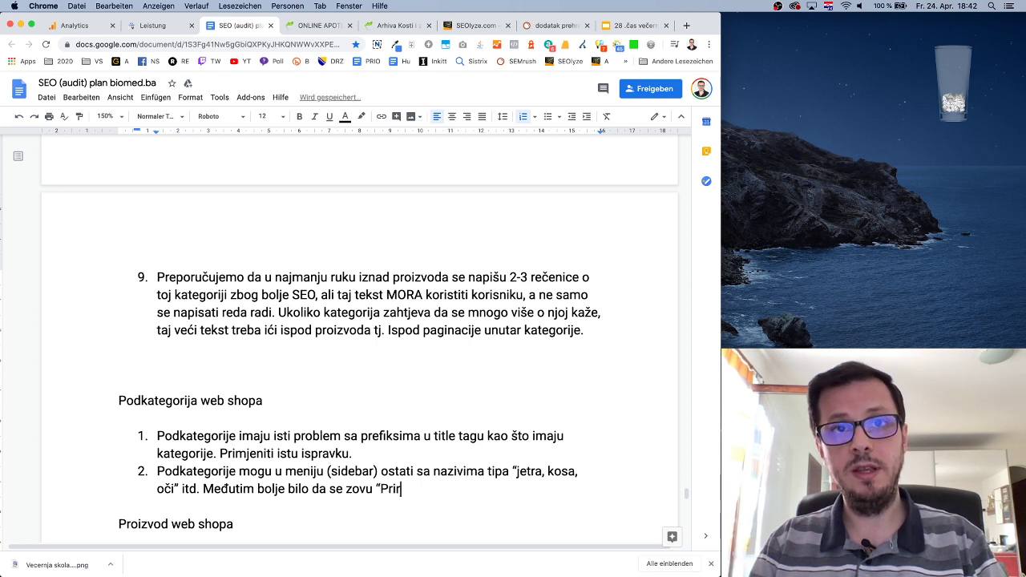
Complete the suggested subcategory name in point 2 as “Prirodni lijek za jetru” and follow it with “ili slično”.
text(o)
text(dn)
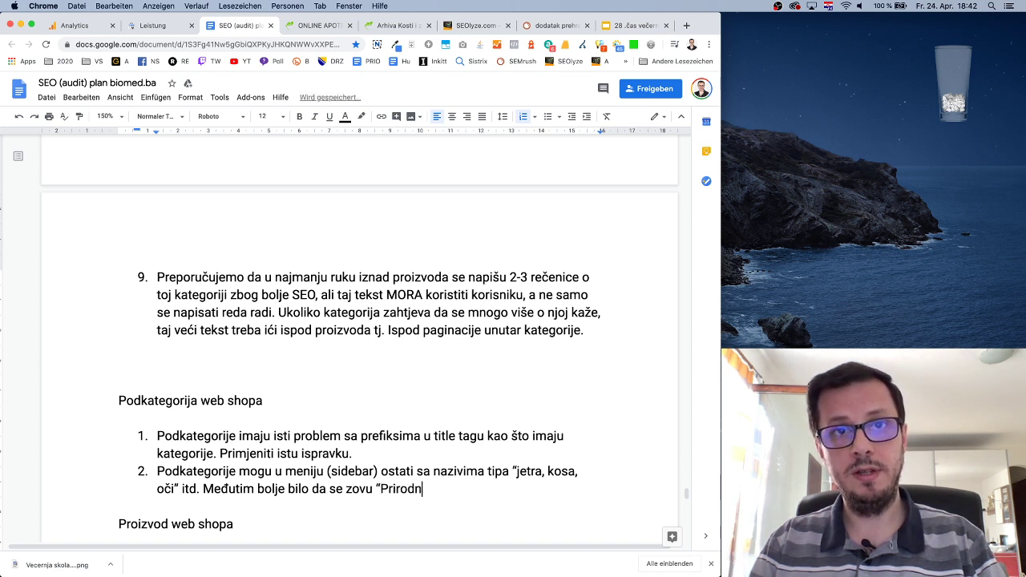
text(i lijek za jetru)
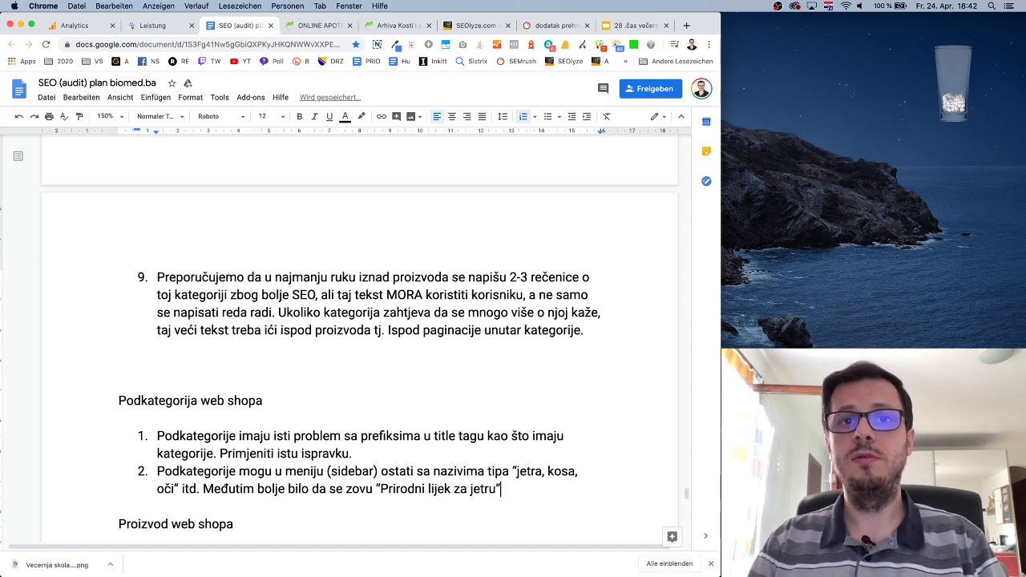
text(” ili s)
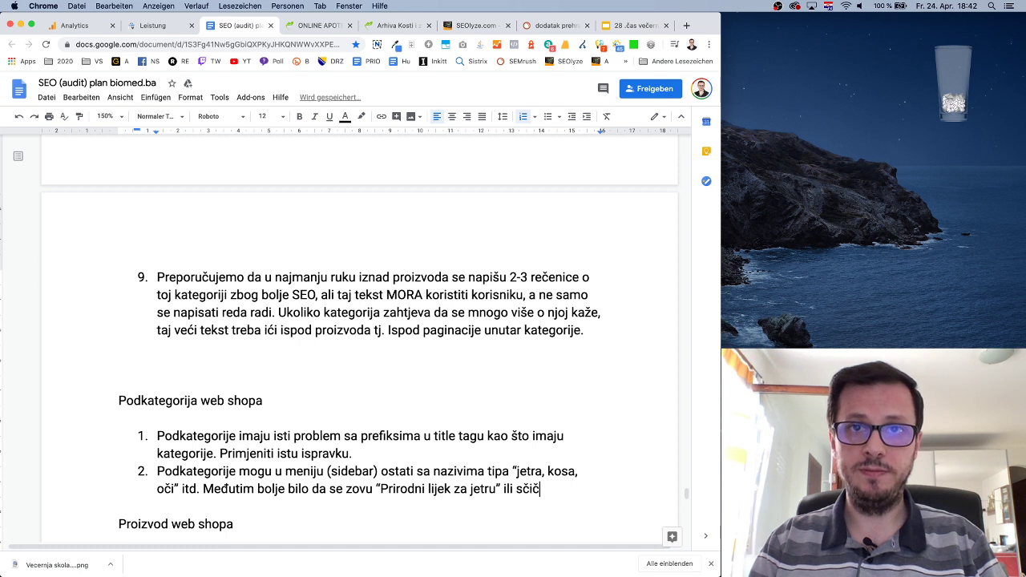
text(lično)
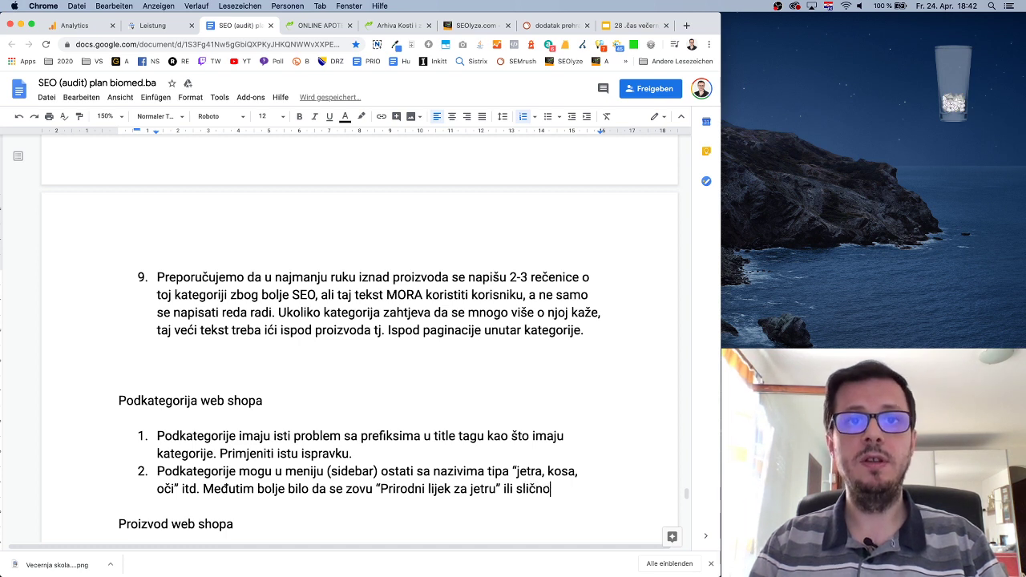
Add the reason “, zašto što Title i H1 upravo tako trebaju da glase.” to point 2 and begin a new sentence with “Ne može”.
text(, zašto t)
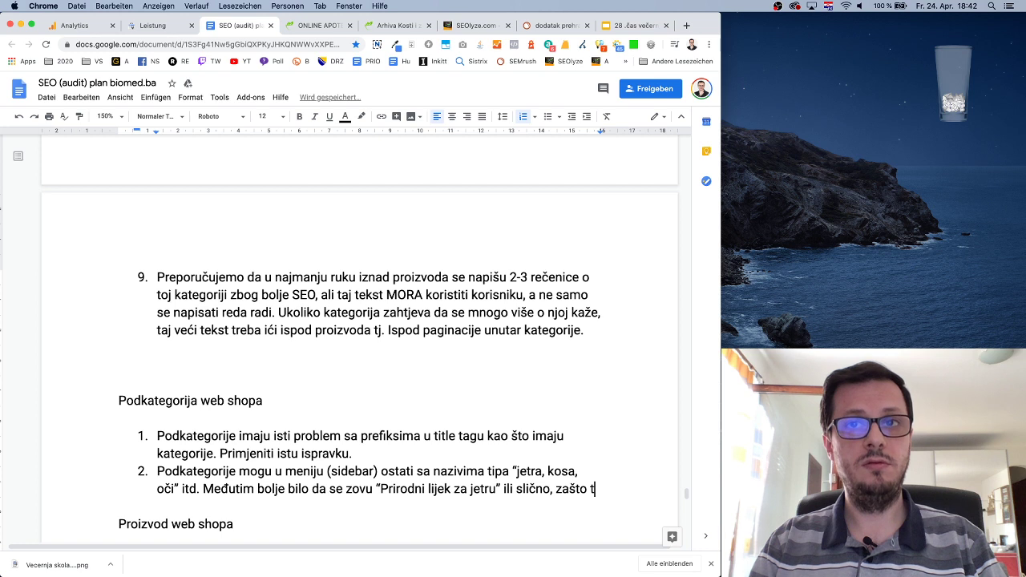
key(BackSpace)
text(što)
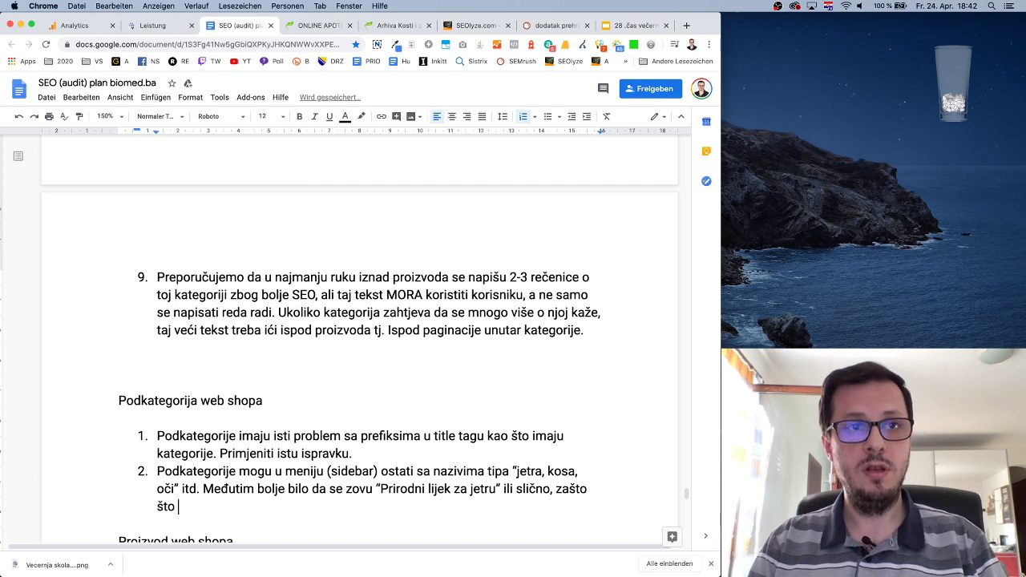
text( Title )
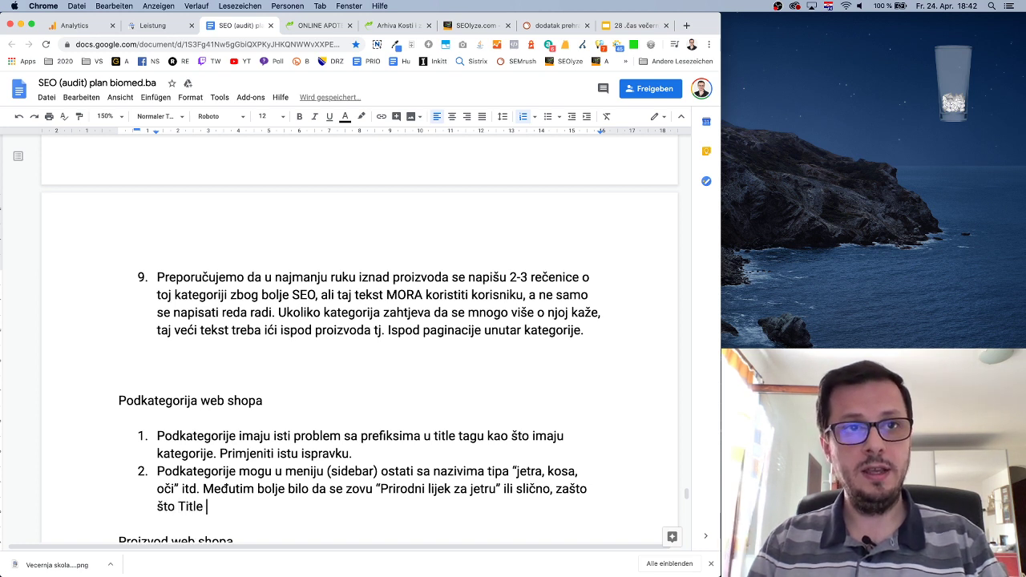
text(i H1 upra)
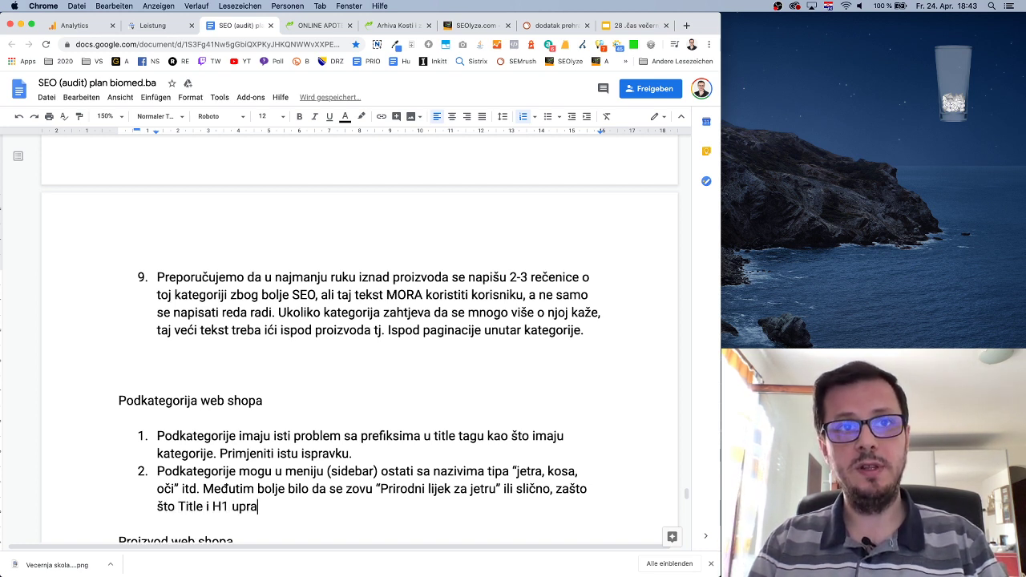
text(vo tako trebaju da )
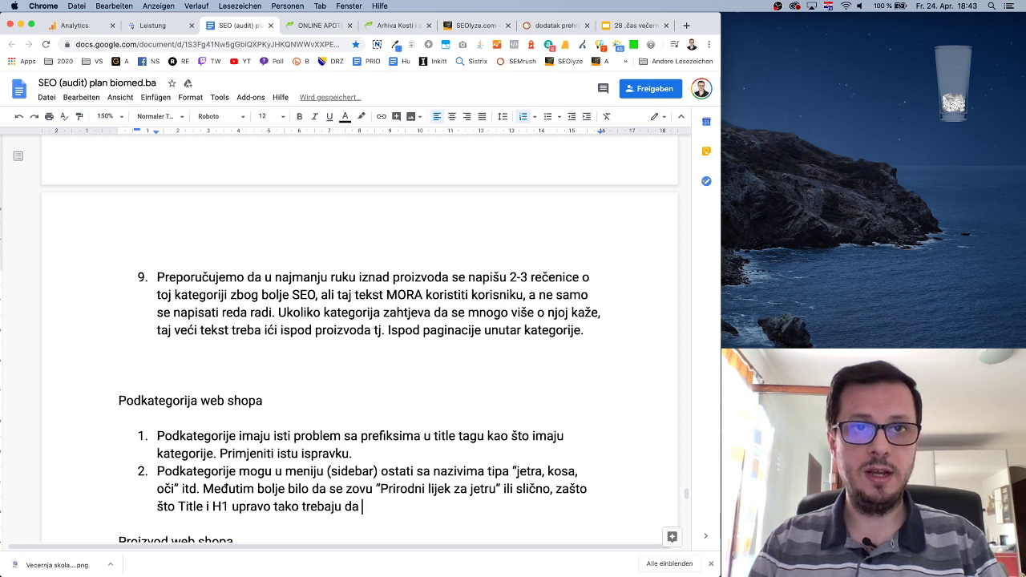
text(glase. Ne može ova )
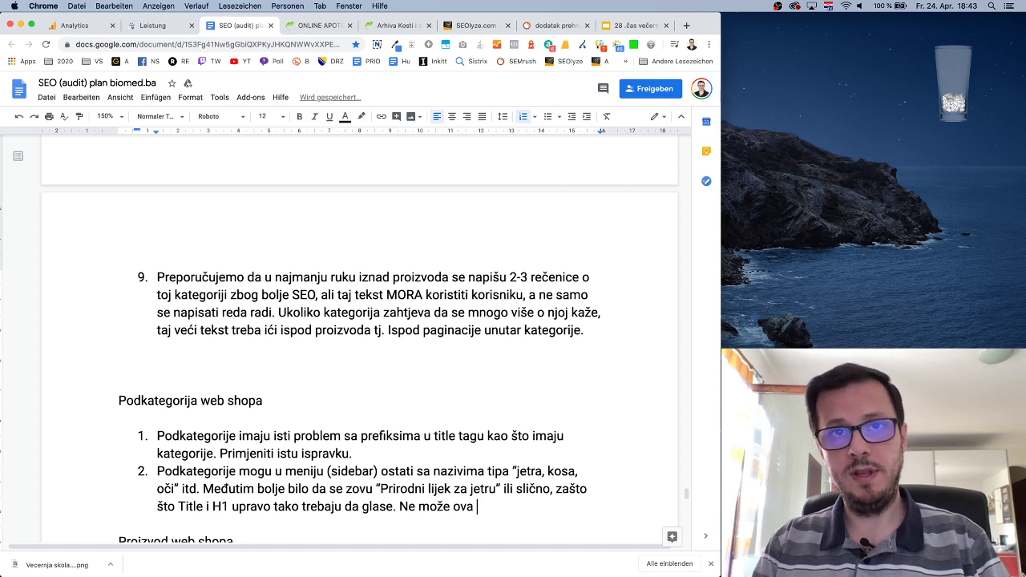
Write the sentence on as “Ne može ovaj web shop da se rangira, niti treba da se rangira, za generalne pojme kao što su “jetra””.
text(j web shop d)
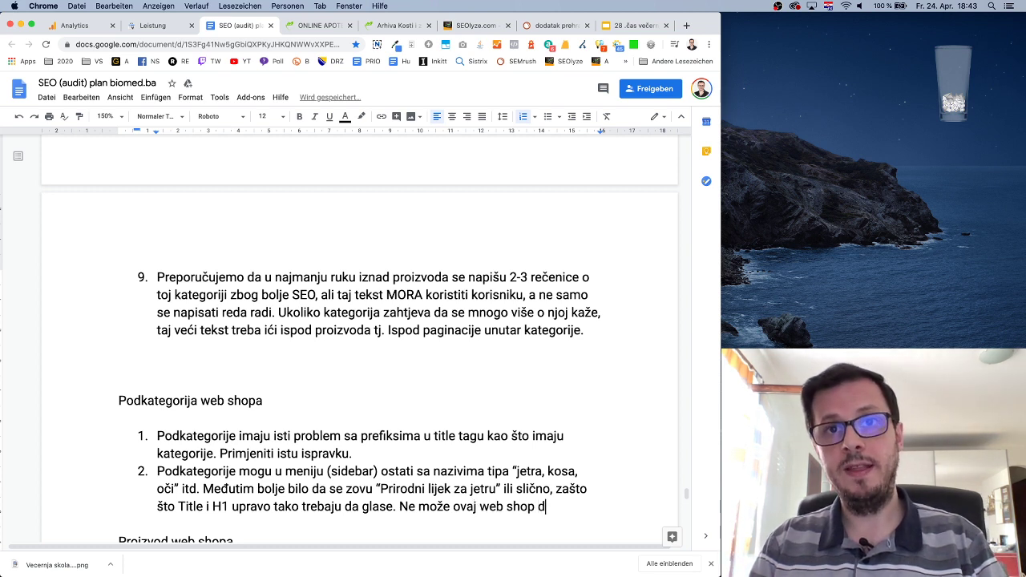
text(a se rang)
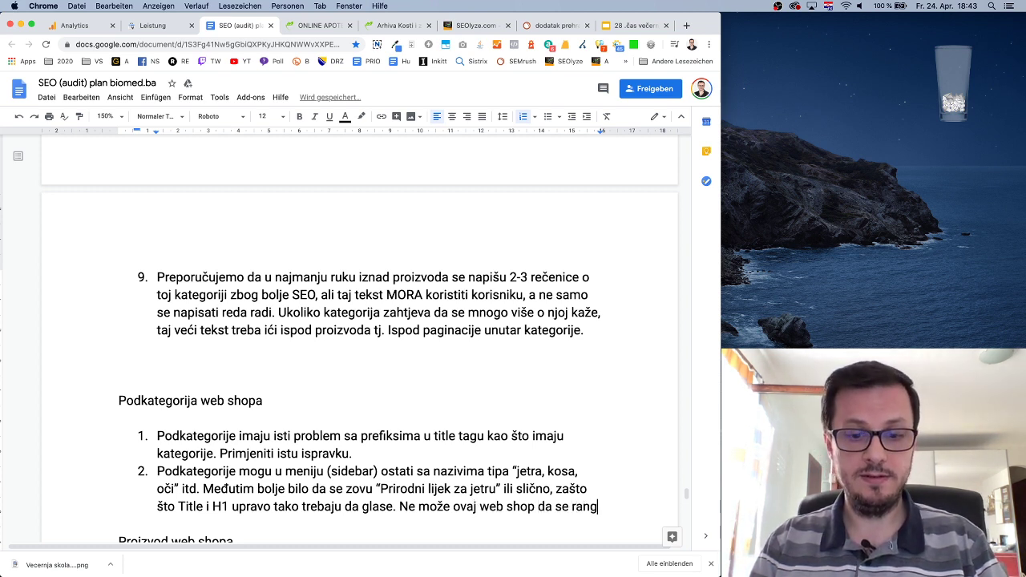
text(ira, niti treba da)
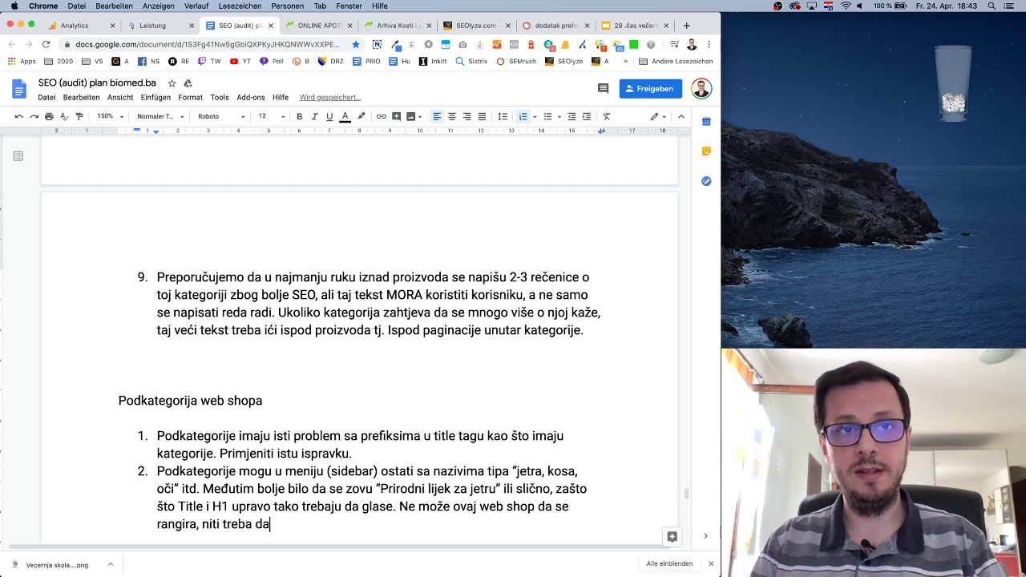
text( se rangira, )
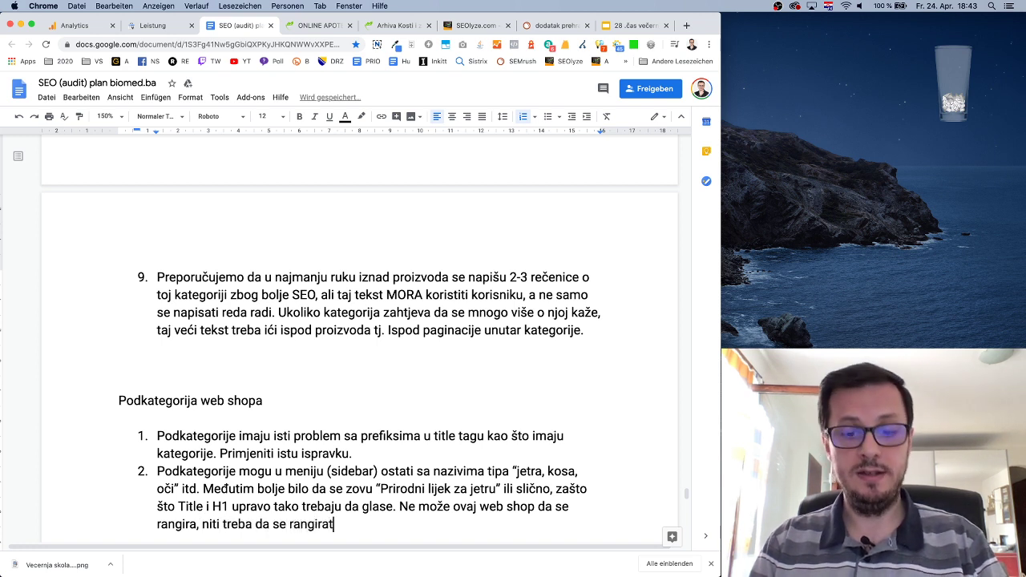
text(za po)
key(BackSpace)
key(BackSpace)
text(ge)
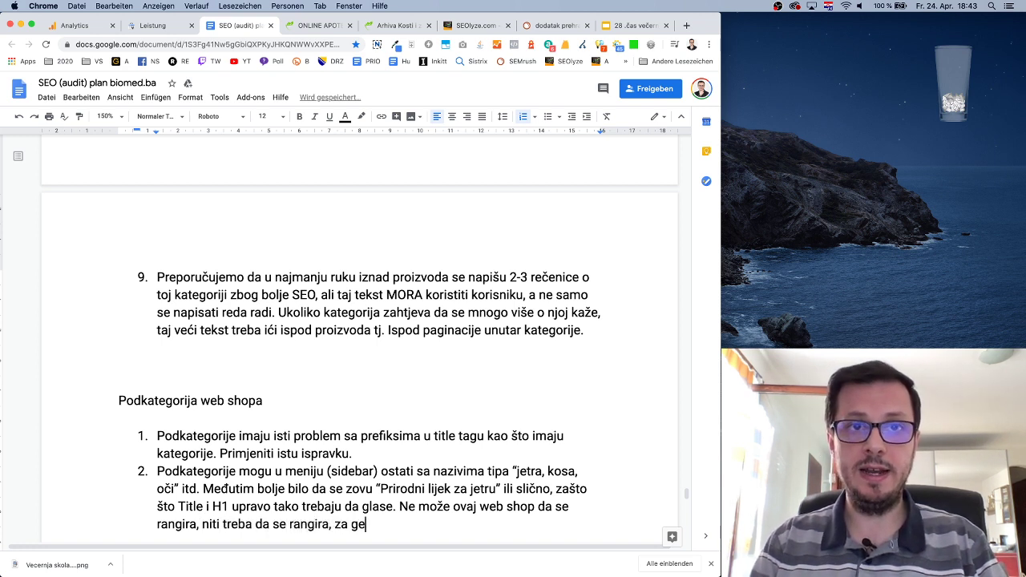
text(neralne pojme )
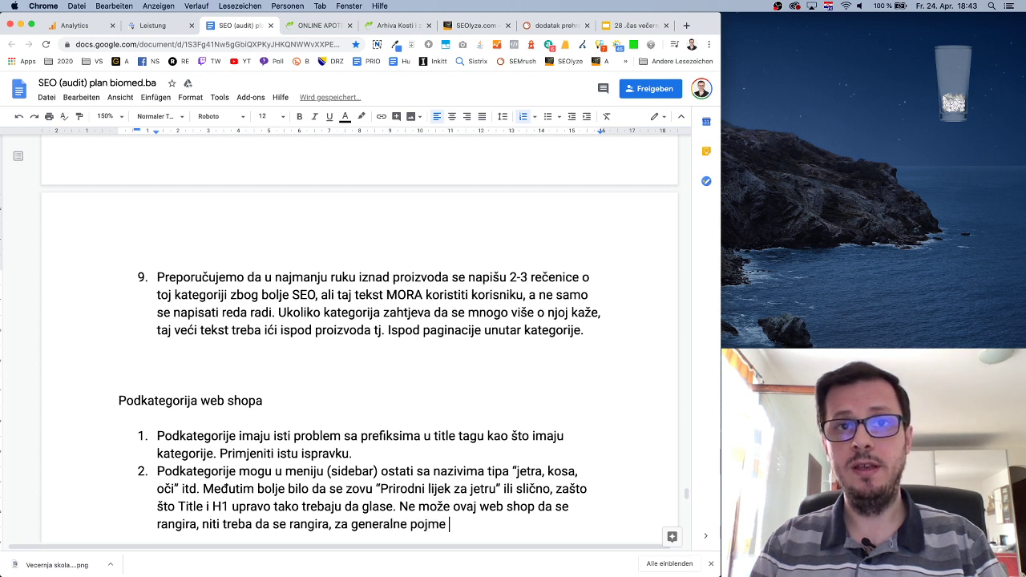
text(kao što su “)
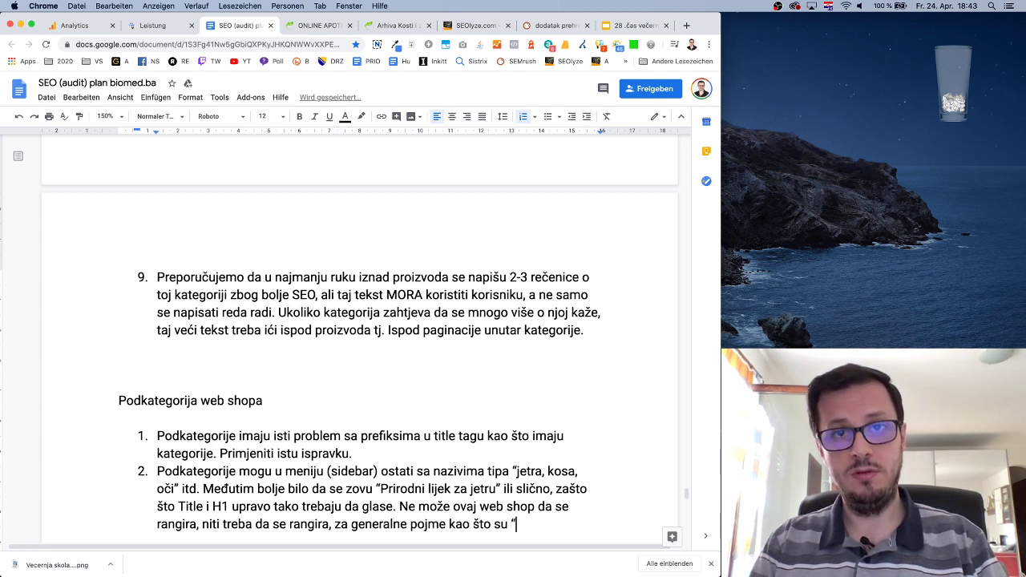
text(jetra”)
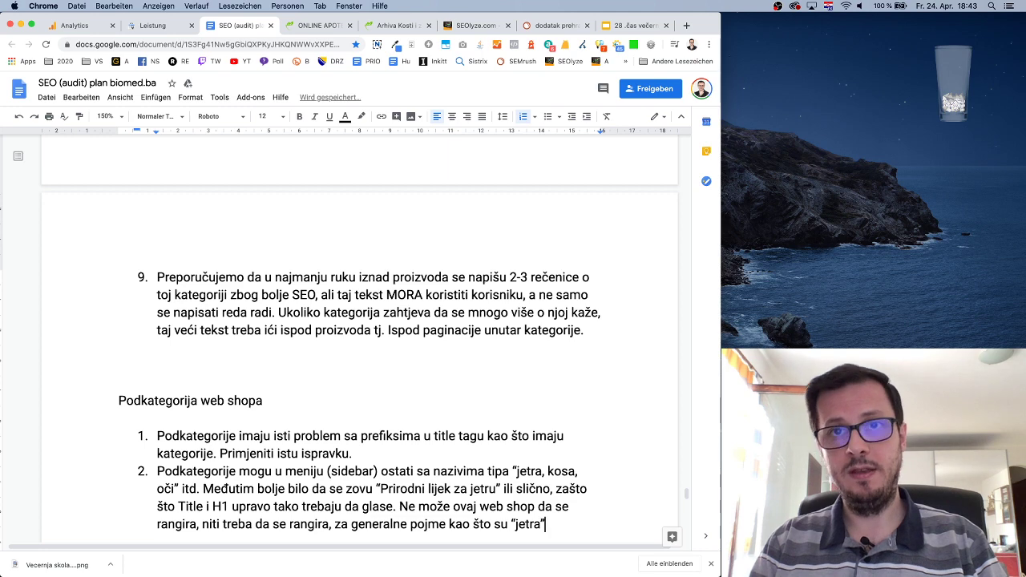
Extend the ranking sentence in point 2 with “, nego upravo na taj način da ima šta ponuditi”.
text(, nego uprav)
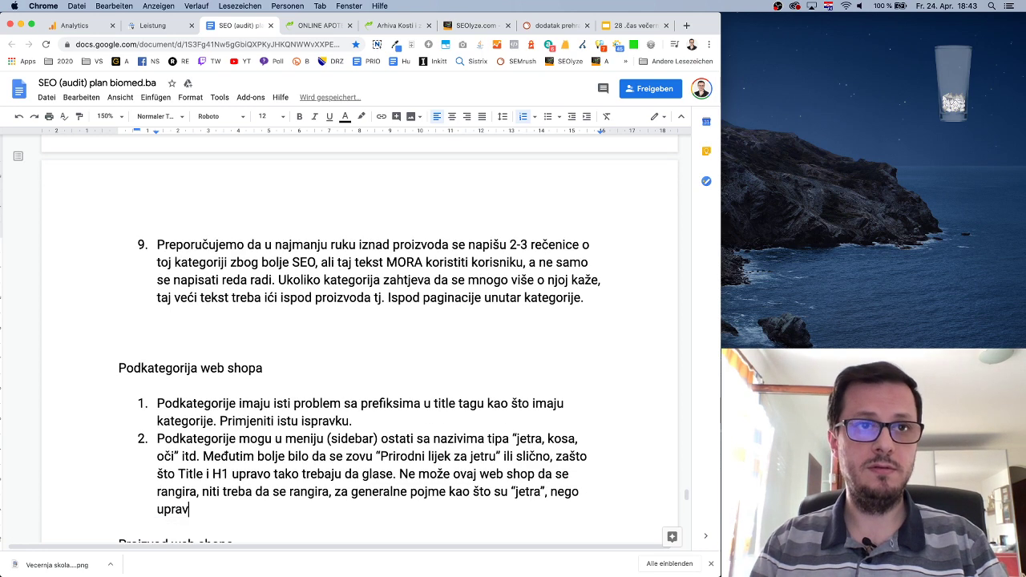
text(o tako)
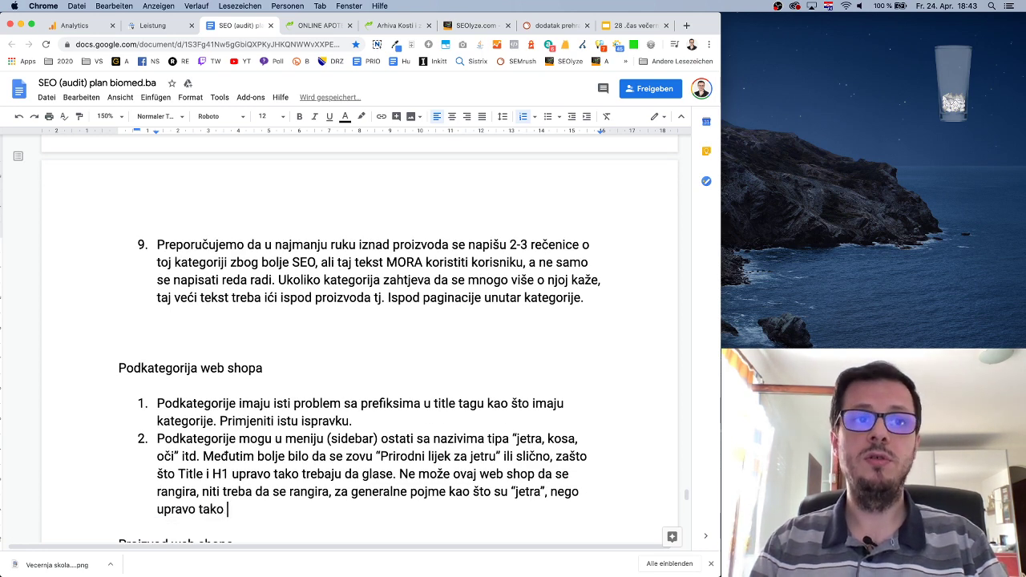
key(BackSpace)
key(BackSpace)
key(BackSpace)
key(BackSpace)
key(BackSpace)
text(na taj )
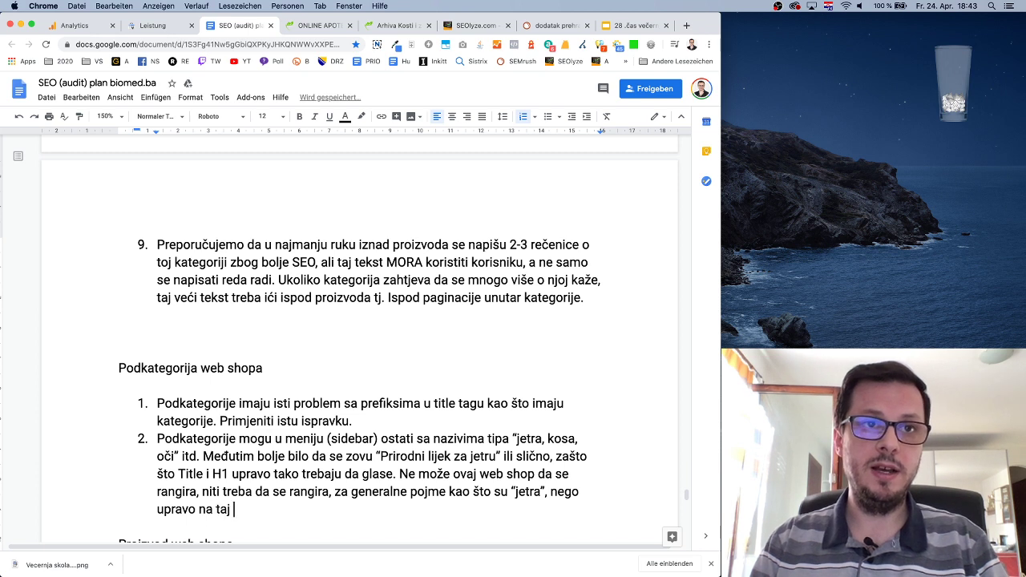
text(način da )
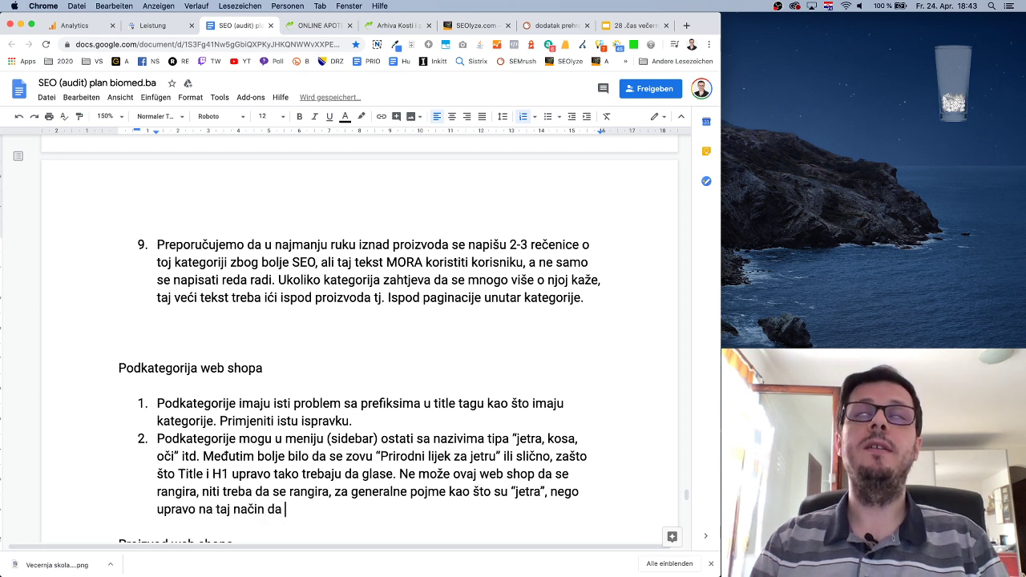
text(ima šta pondi)
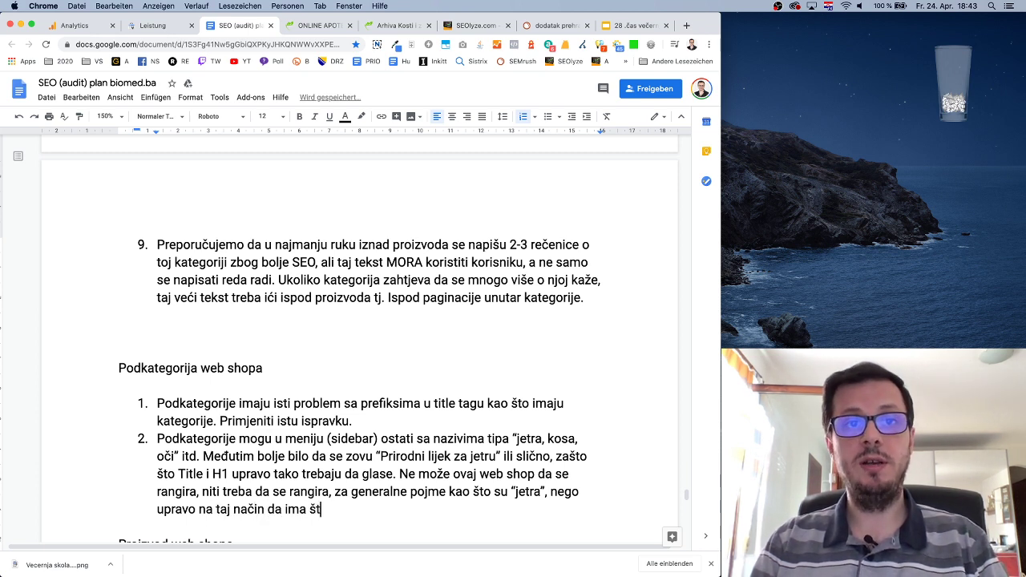
key(BackSpace)
key(BackSpace)
text(uditi )
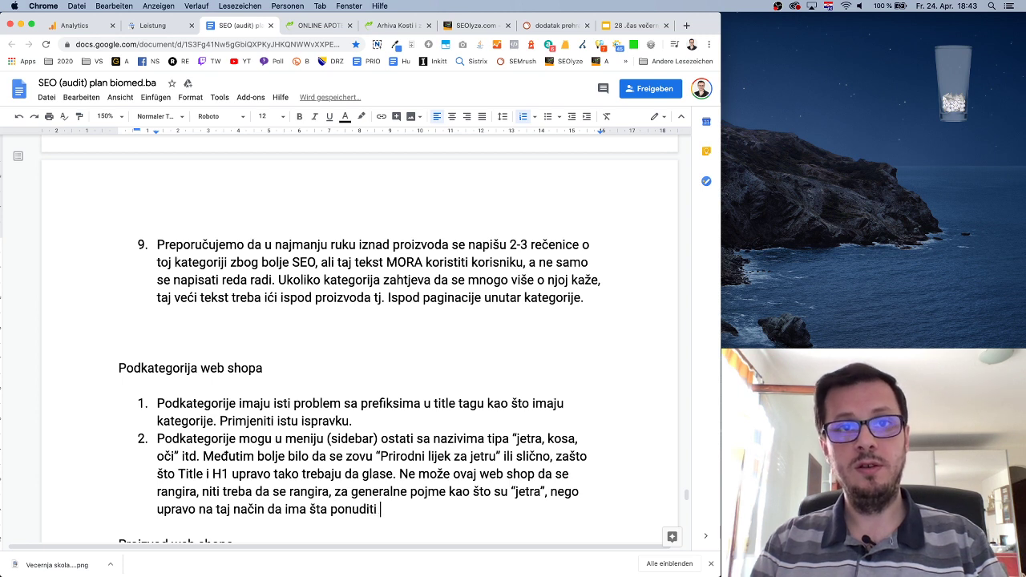
Continue the sentence in point 2 with “korisniku, a to su u ovom slučaju priordni preparati tj. Lijekovi”.
text(korisniku, a to j eu)
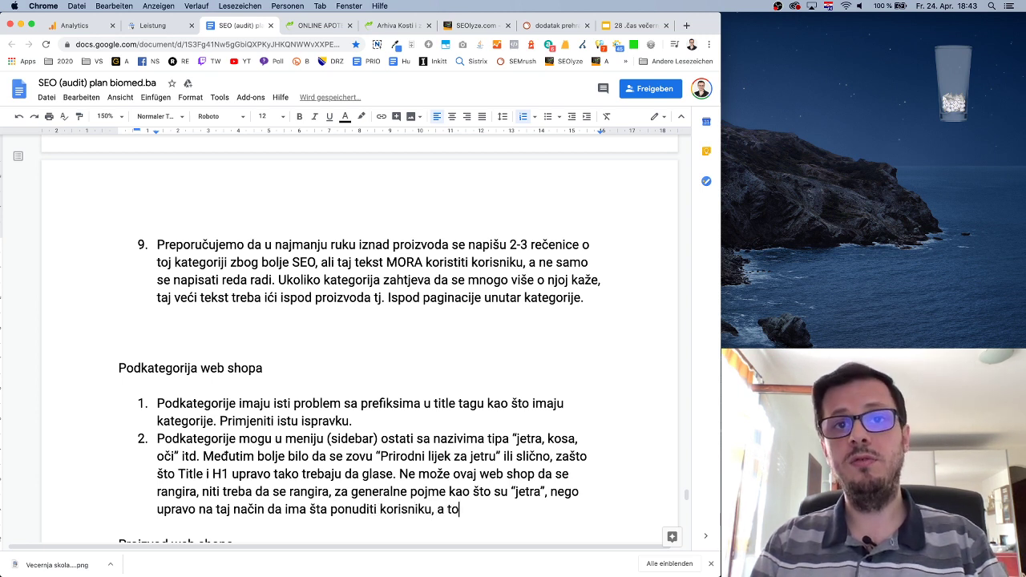
key(BackSpace)
key(BackSpace)
key(BackSpace)
key(BackSpace)
key(BackSpace)
text(su )
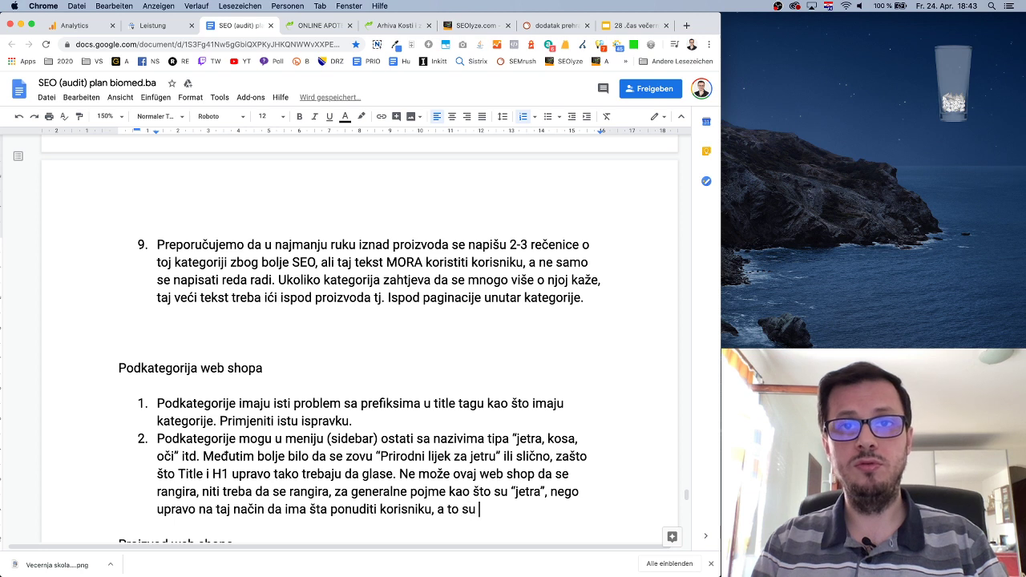
text(u ovom slučaju)
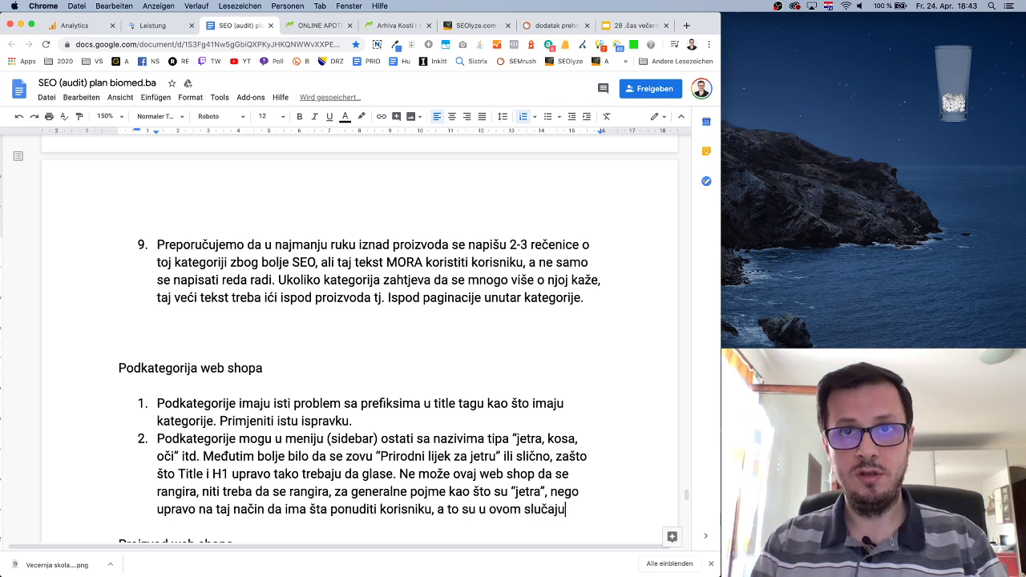
text( prior)
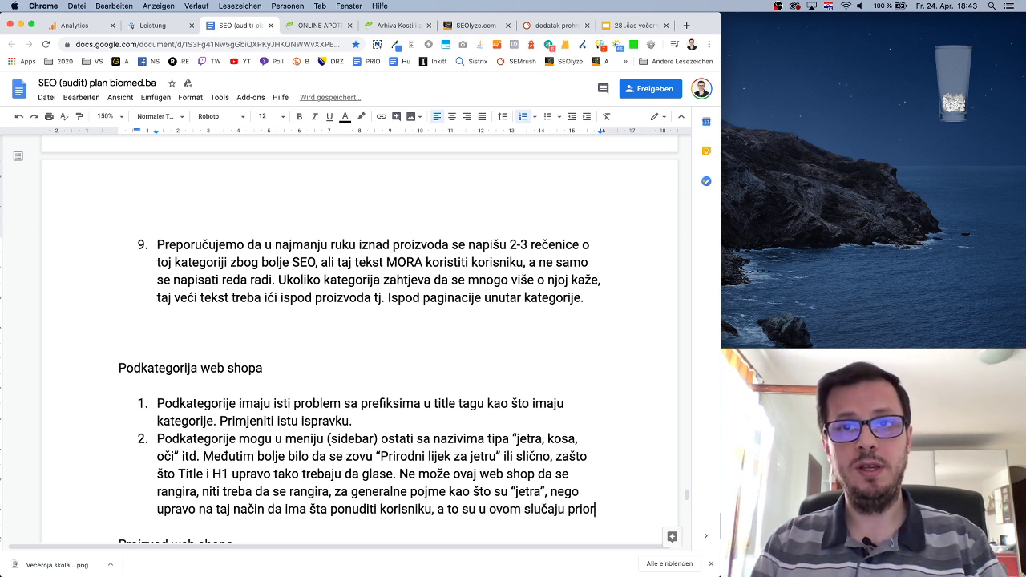
text(dni prep)
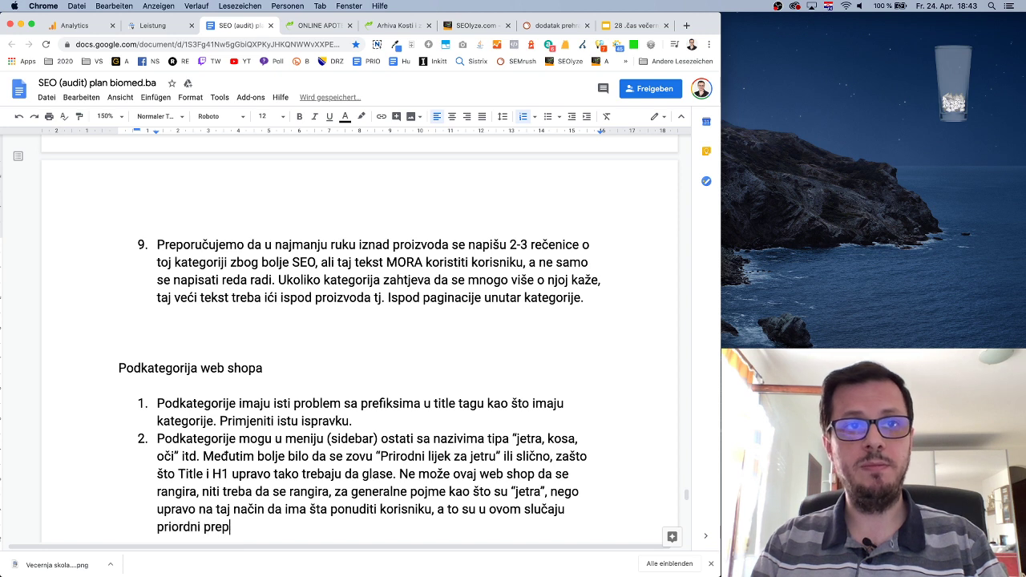
text(arati tj)
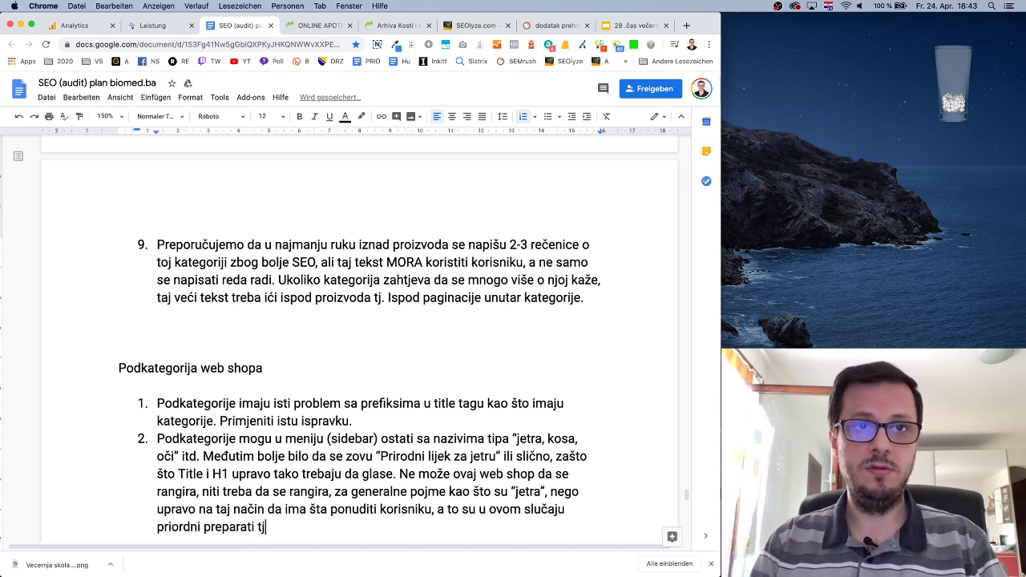
text(. lijekovi)
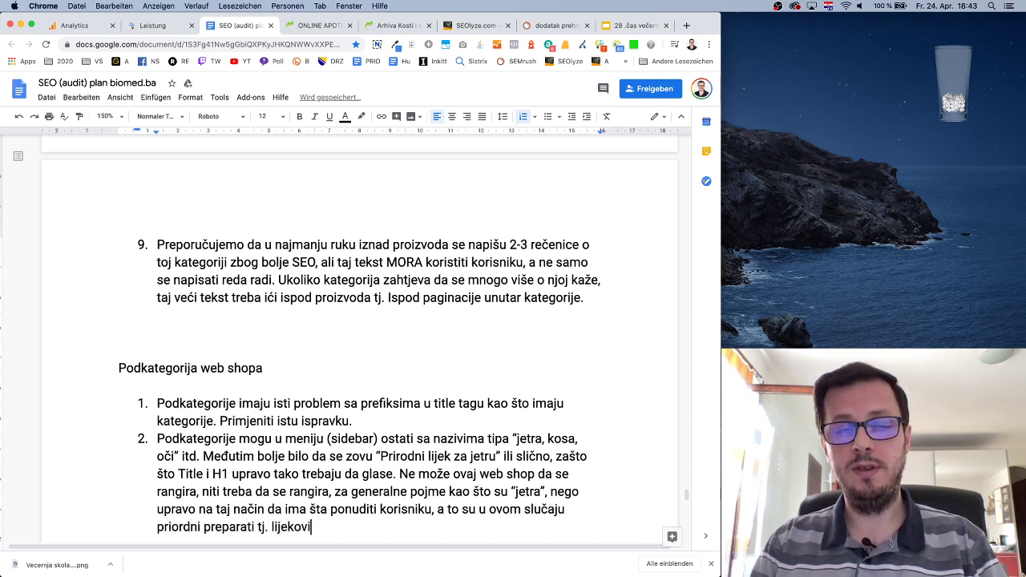
Complete the last sentence of point 2 by adding “ili pripravci.” after “Lijekovi”.
text( ili napra)
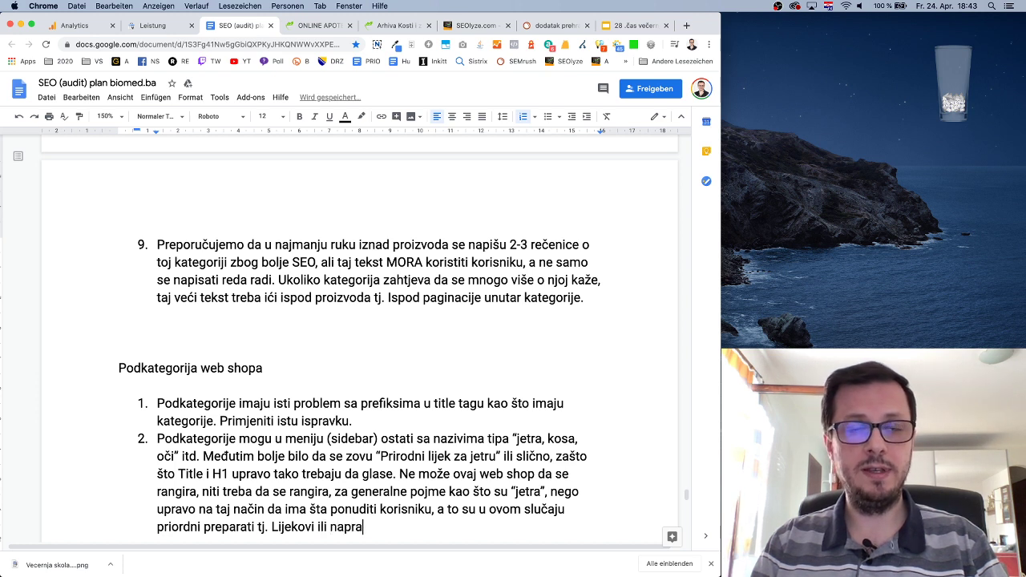
text(c)
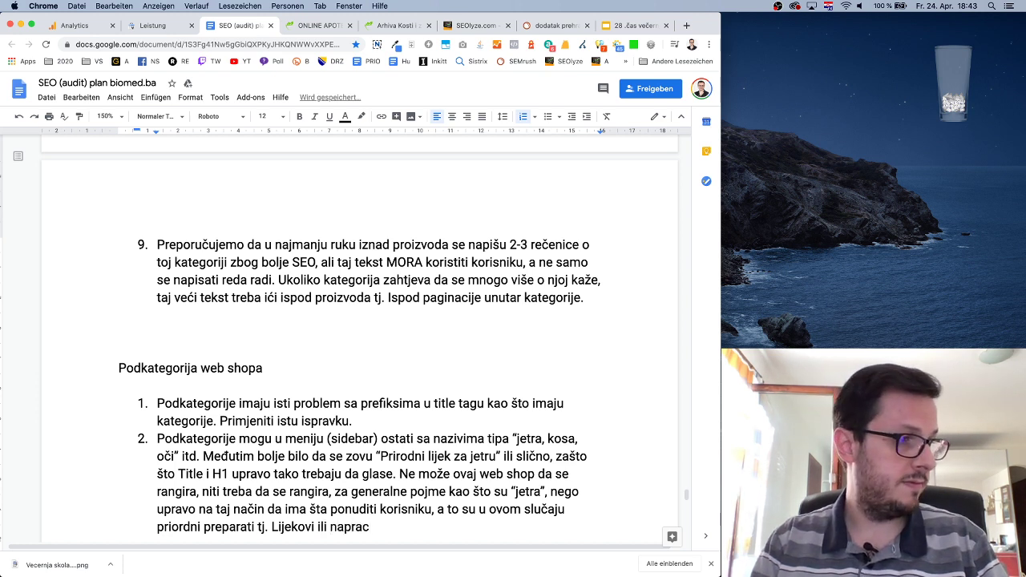
key(BackSpace)
text(vke)
key(BackSpace)
key(BackSpace)
key(BackSpace)
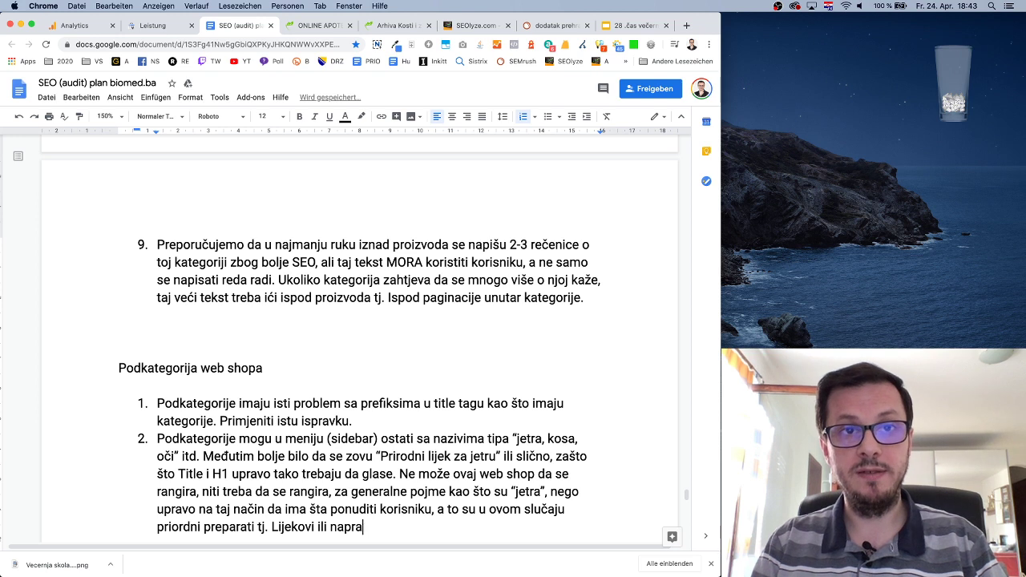
key(BackSpace)
key(BackSpace)
key(BackSpace)
key(BackSpace)
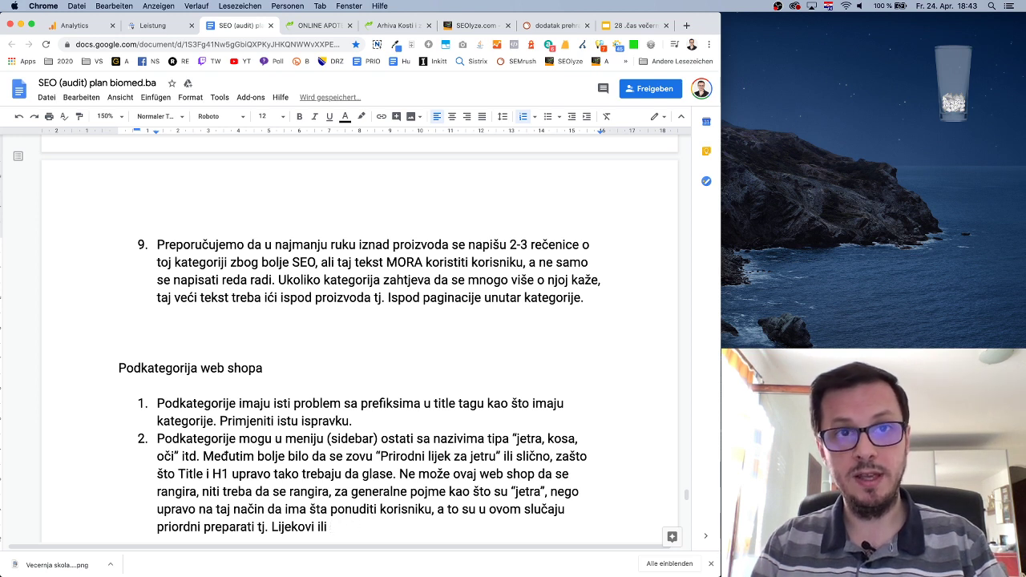
key(BackSpace)
text(rp)
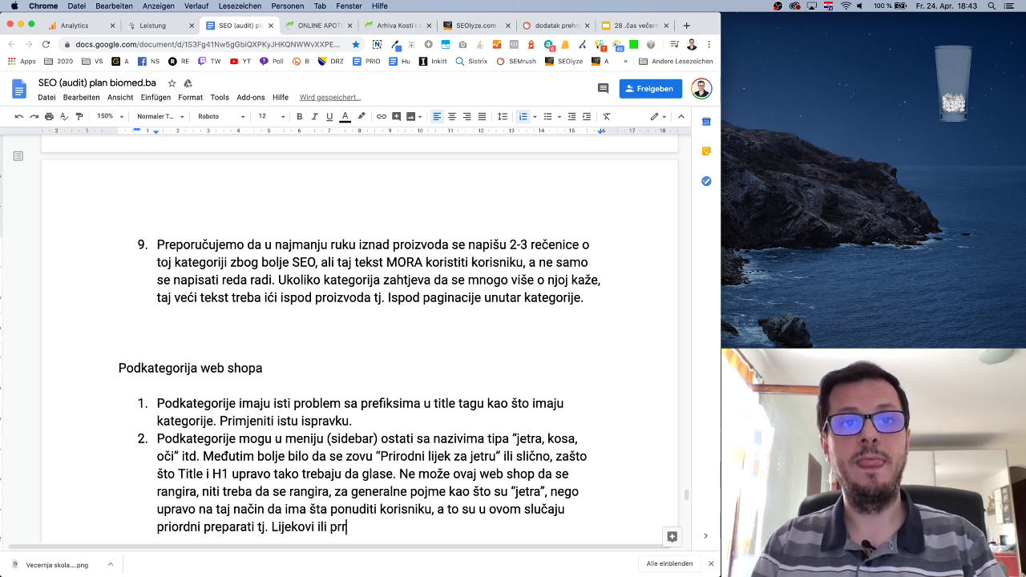
text(ip)
key(BackSpace)
key(BackSpace)
key(BackSpace)
text(iprav)
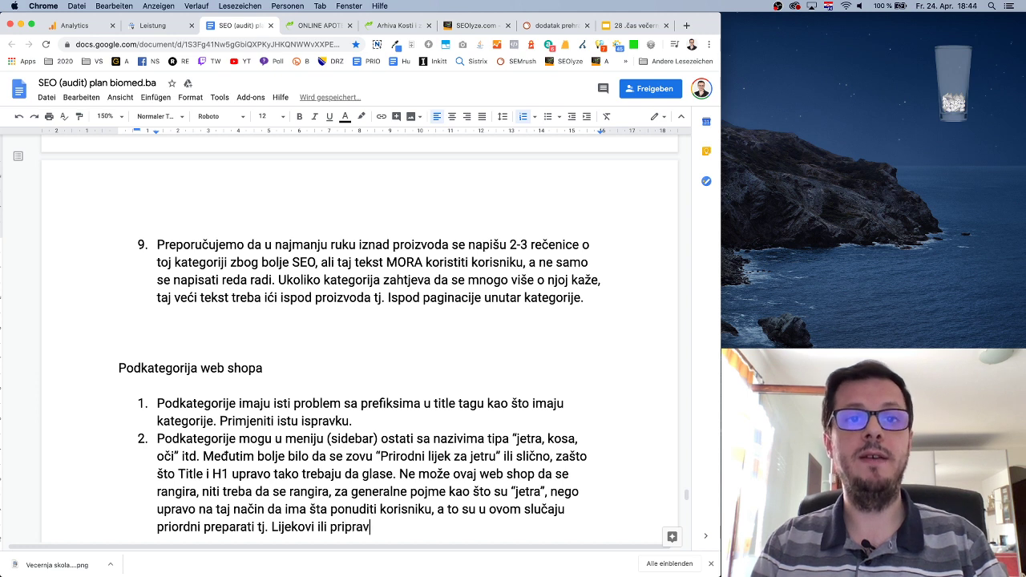
text(ci.)
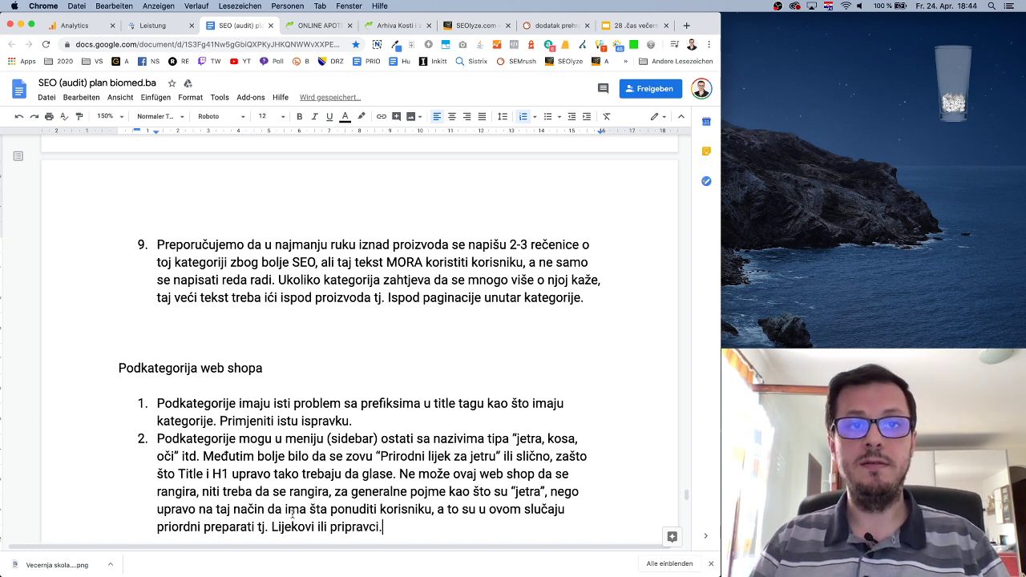
Correct the capitalised “Lijekovi” in the last line of point 2 to lowercase “lijekovi”.
click(277, 530)
key(BackSpace)
text(l)
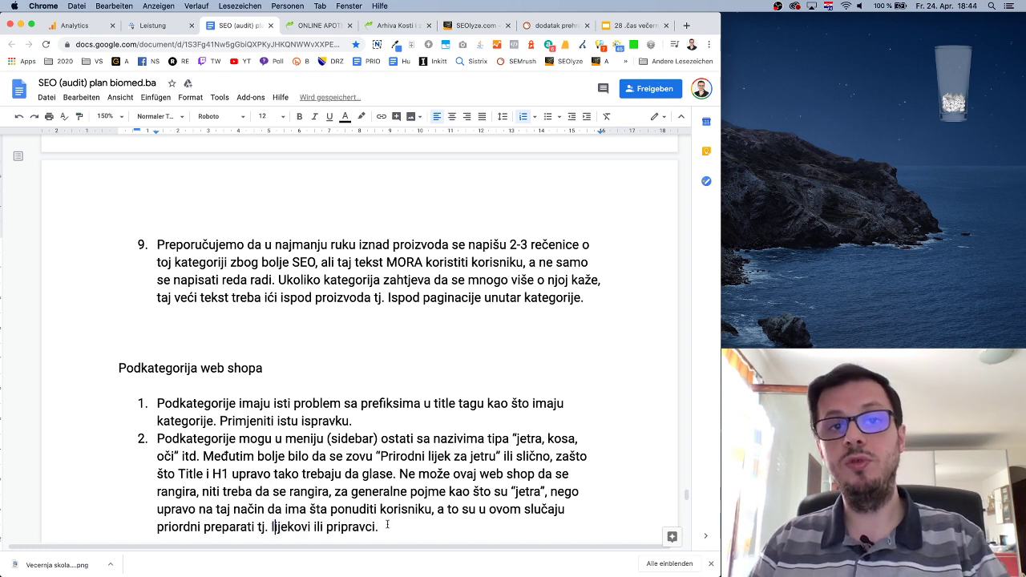
Compare the Title and H1 advice in point 2 with the biomed.ba shop's category menu and the “Kosti i zglobovi” subcategory heading.
scroll(430, 409, down, 2)
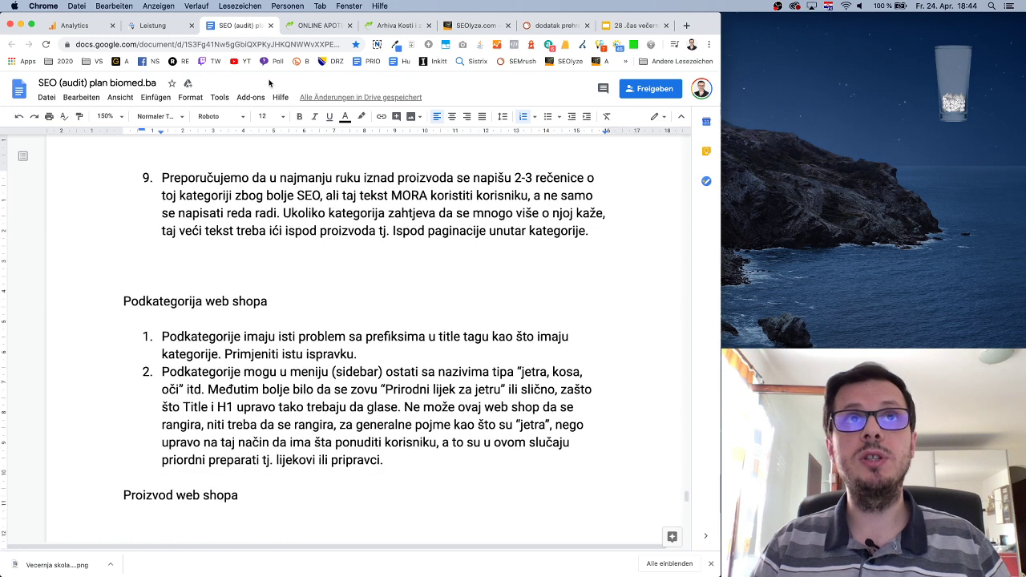
click(315, 29)
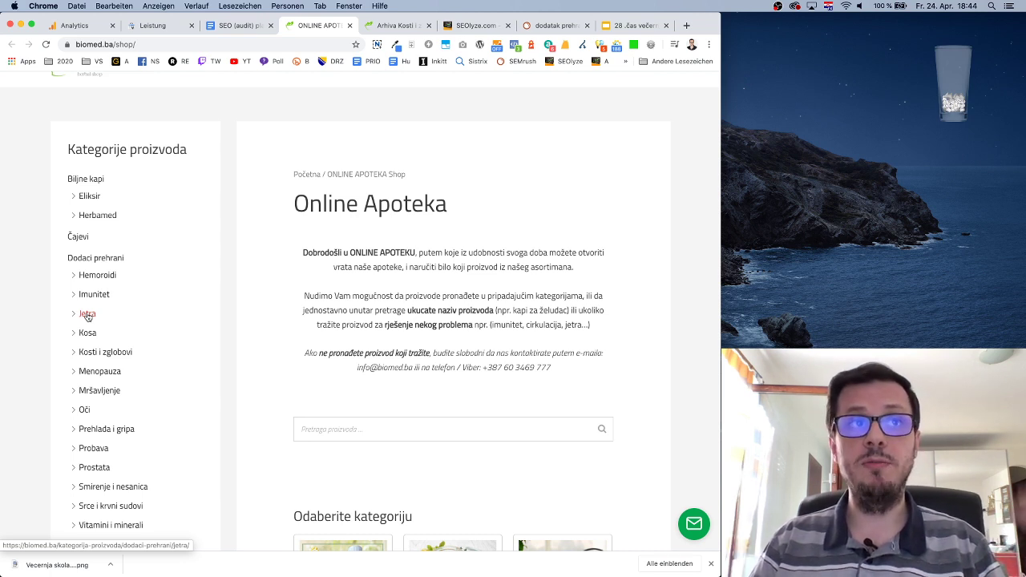
click(239, 26)
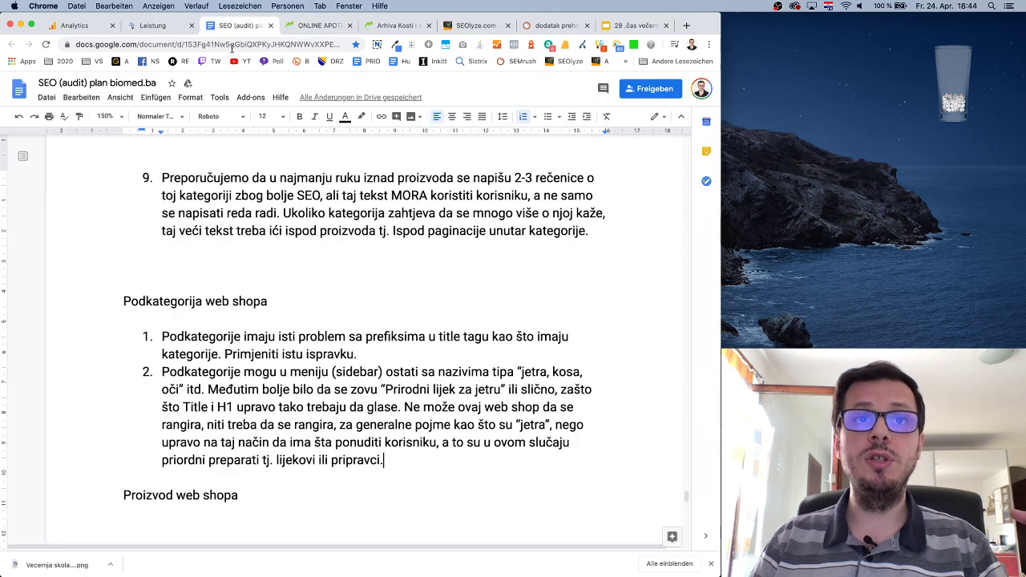
drag(191, 406, 232, 407)
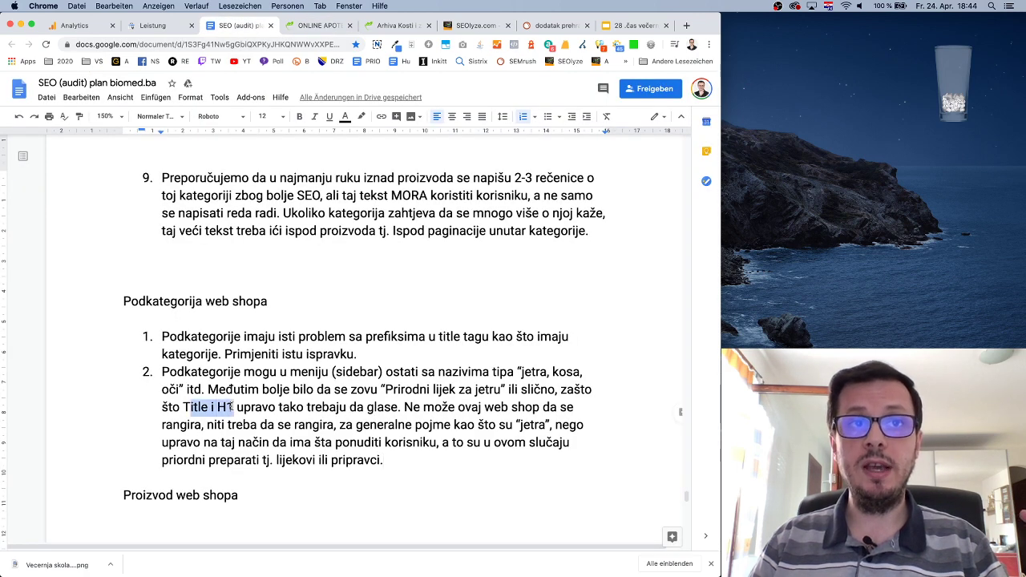
click(398, 451)
click(319, 26)
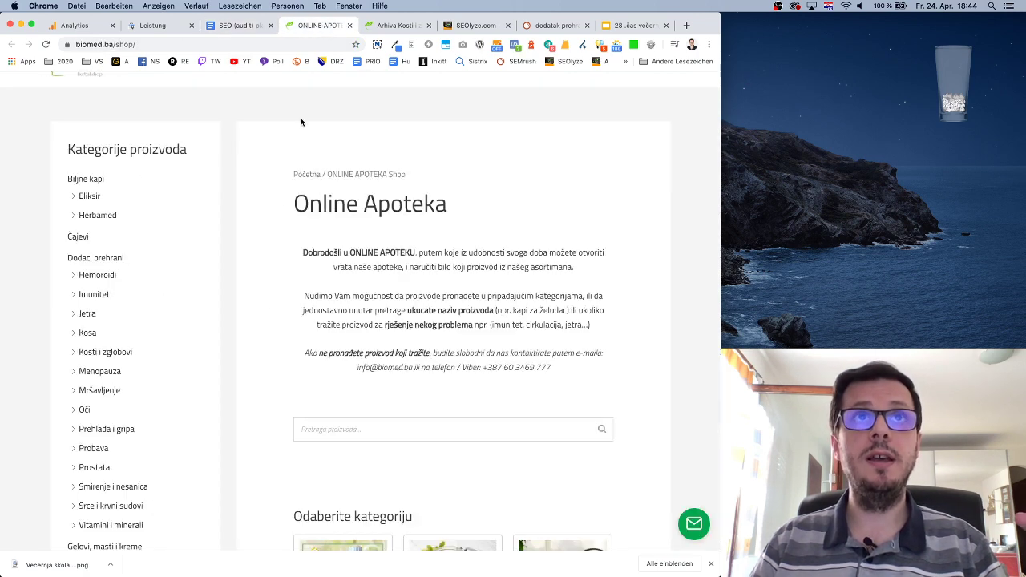
click(386, 28)
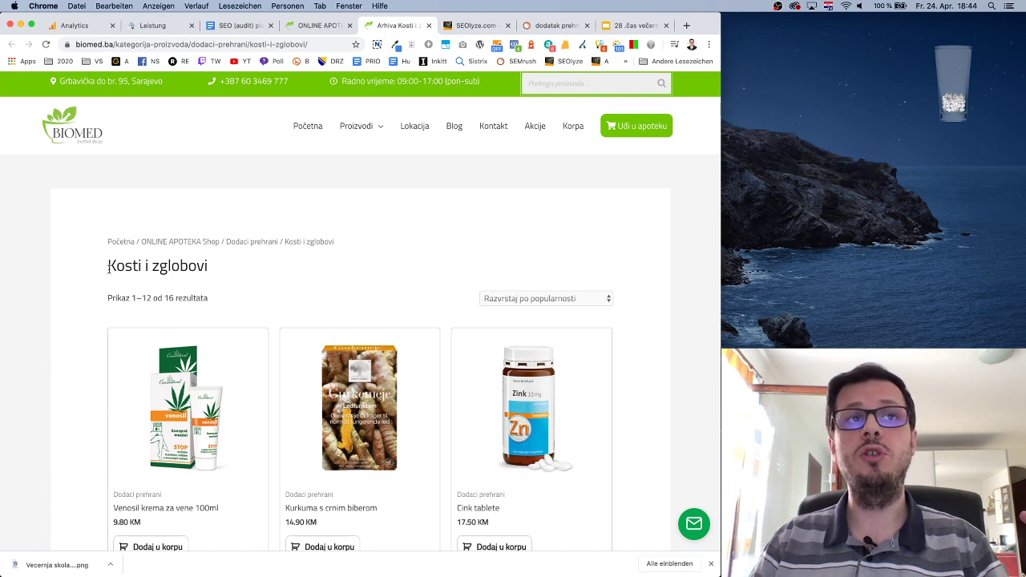
drag(109, 266, 216, 277)
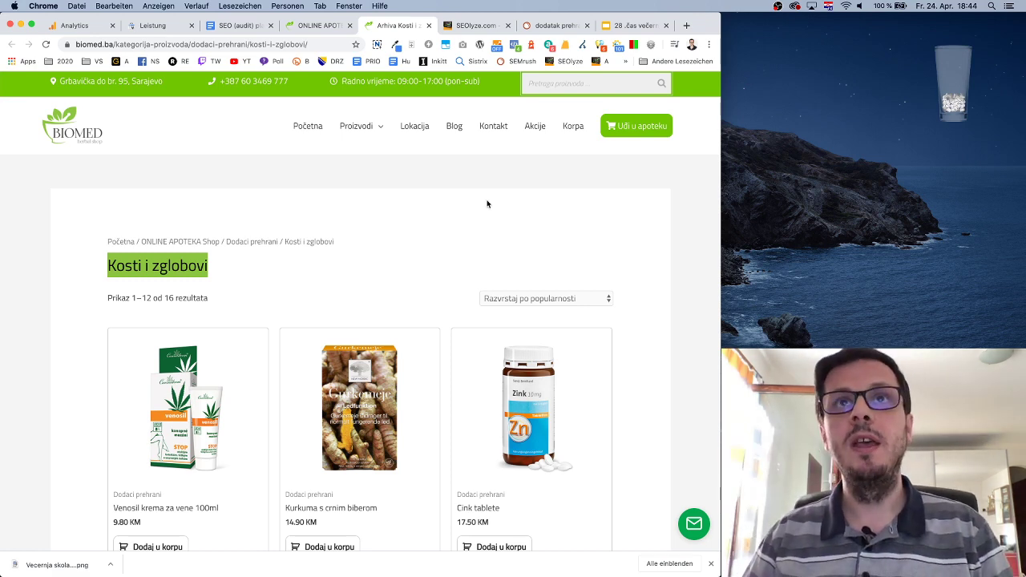
click(487, 201)
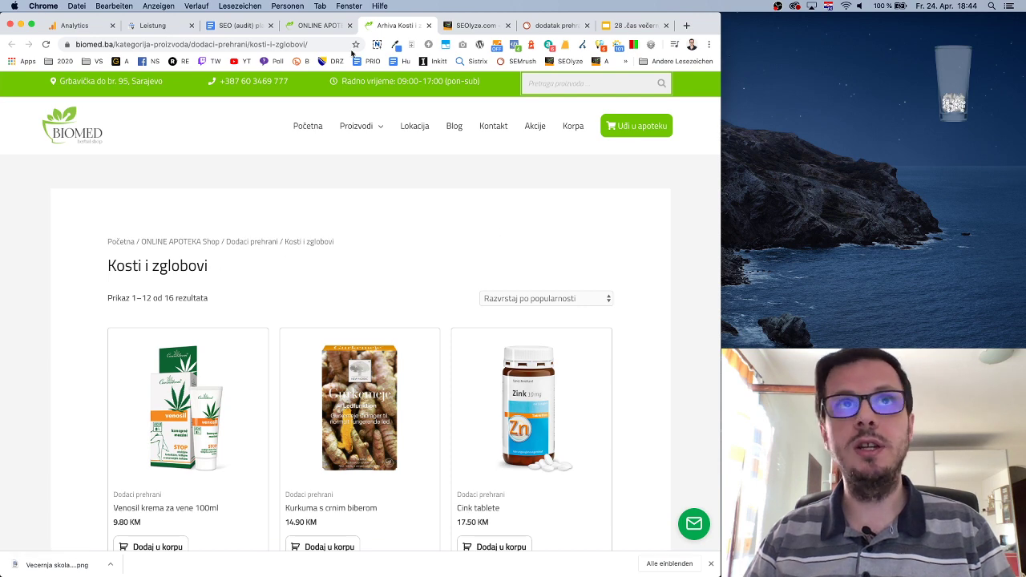
click(299, 27)
click(240, 25)
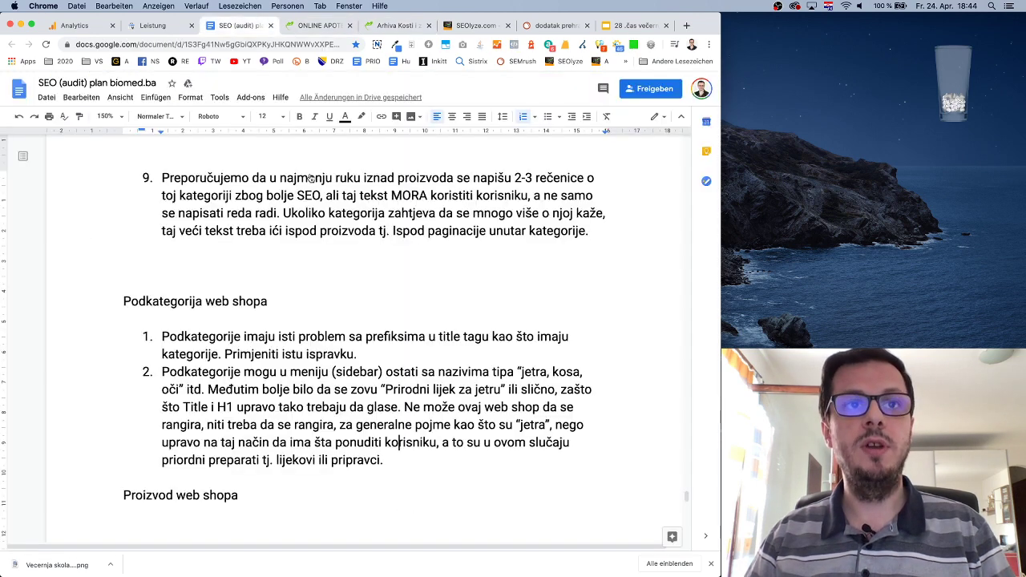
Add point 3 under “Podkategorija web shopa”, beginning with “Ista greška se ponavlja i ovdje,”.
click(462, 463)
text(Ista)
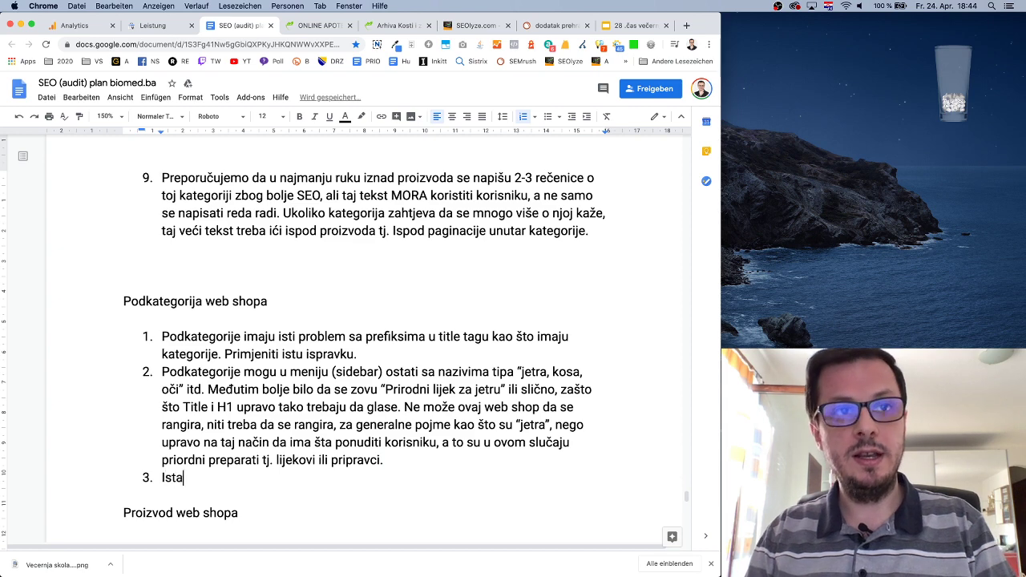
text( greška se p)
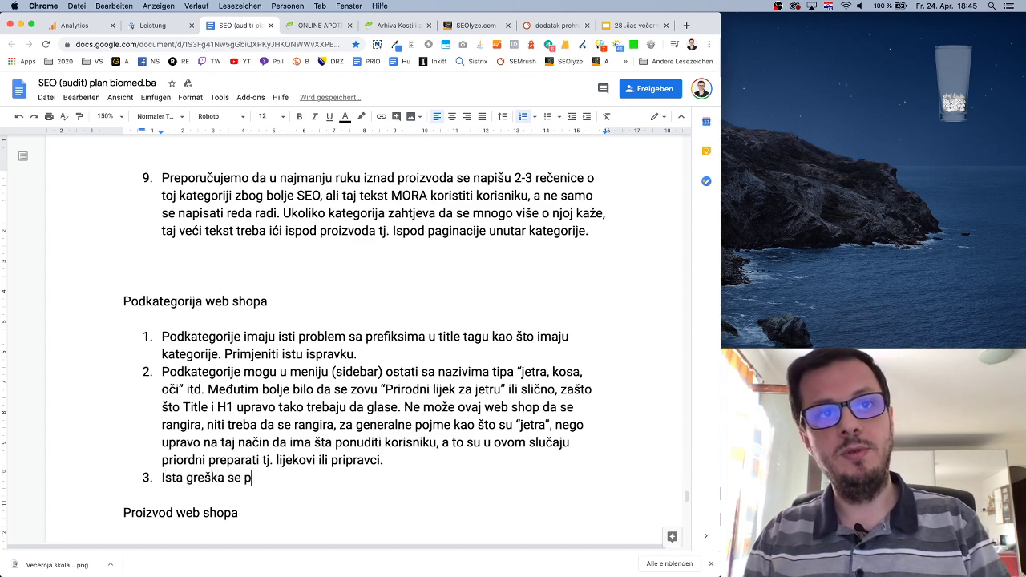
text(onavlja i obdje)
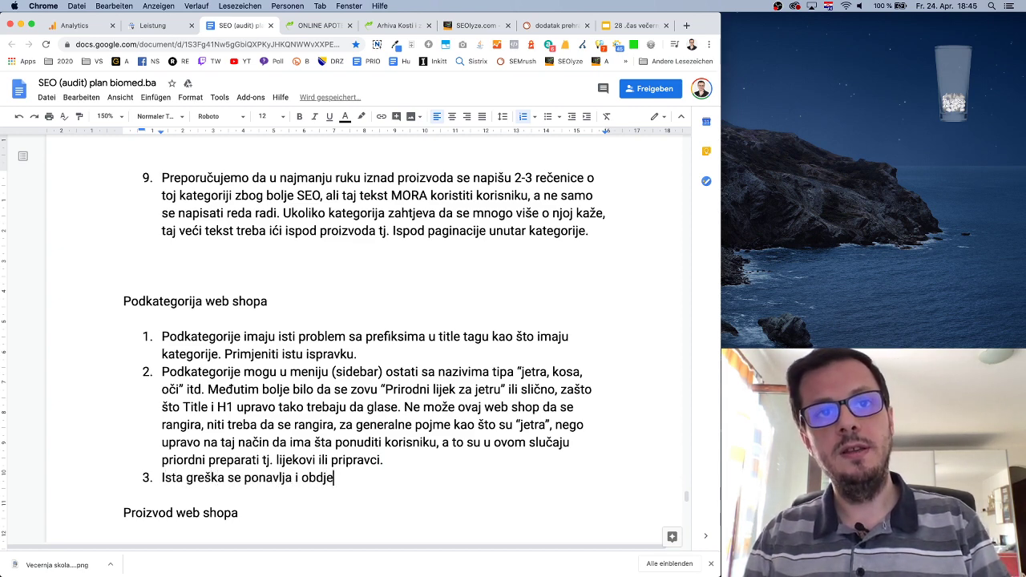
key(BackSpace)
key(BackSpace)
key(BackSpace)
key(BackSpace)
key(BackSpace)
text(vdje,)
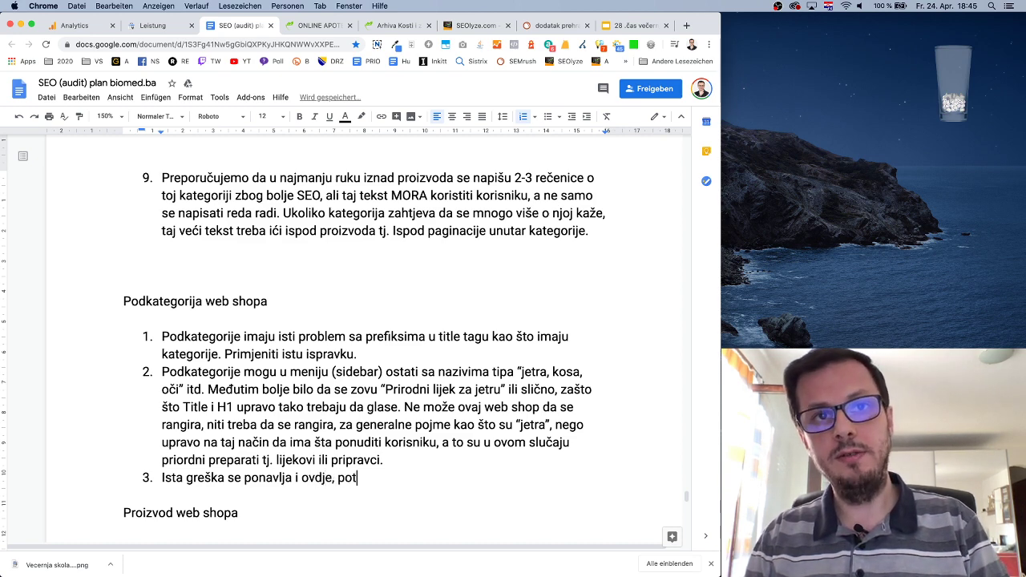
Continue point 3 with the indexing recommendation “podkategorije trebaju biti index, follow”.
text( podkategorije t)
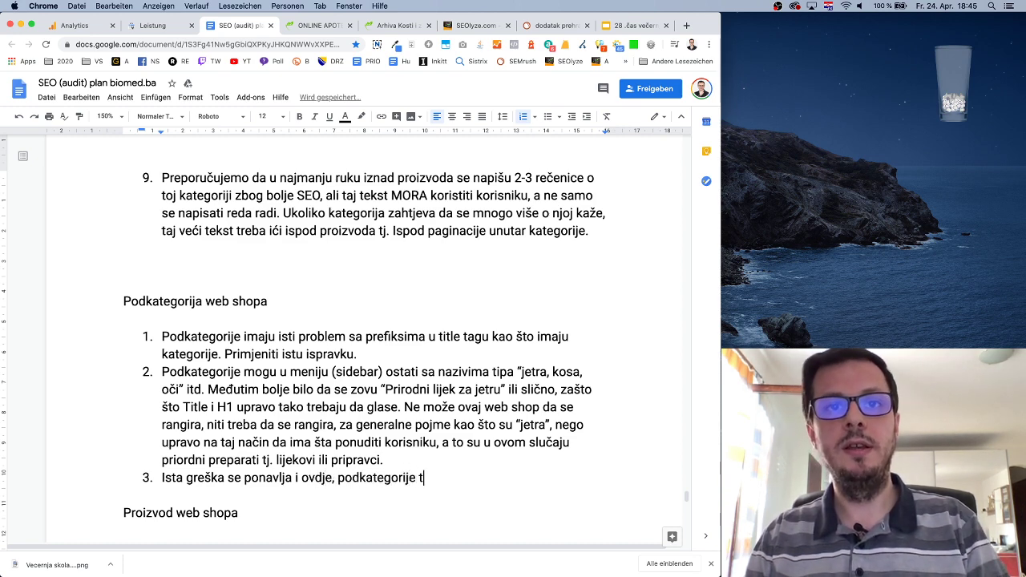
text(rebaju bi)
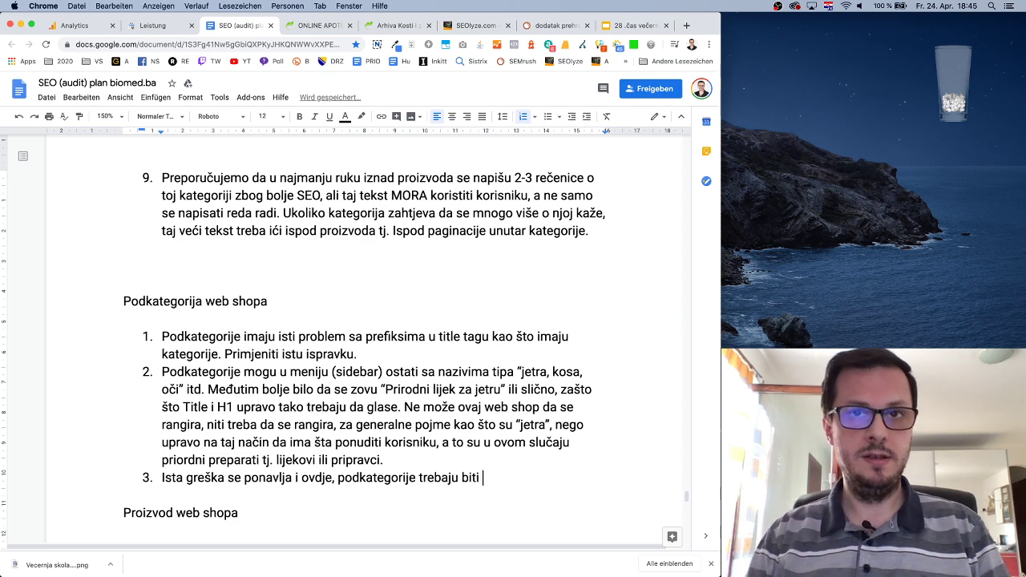
text(ti )
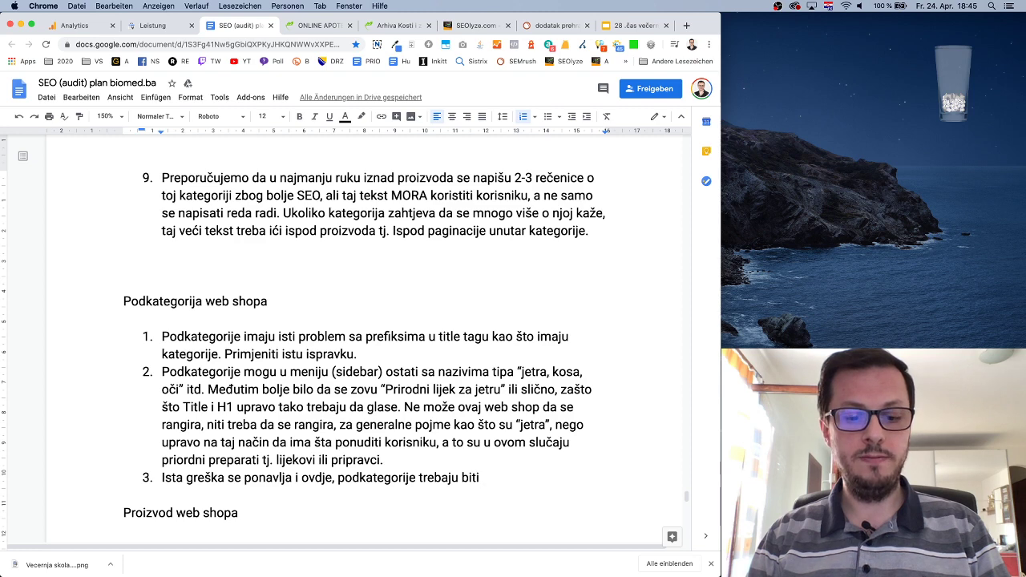
text(index, follo)
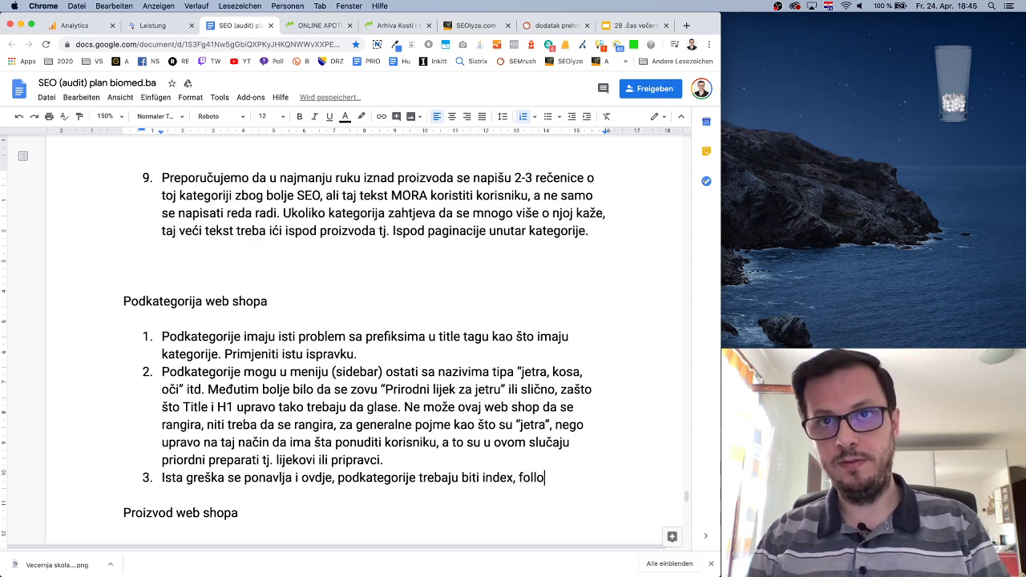
text(w)
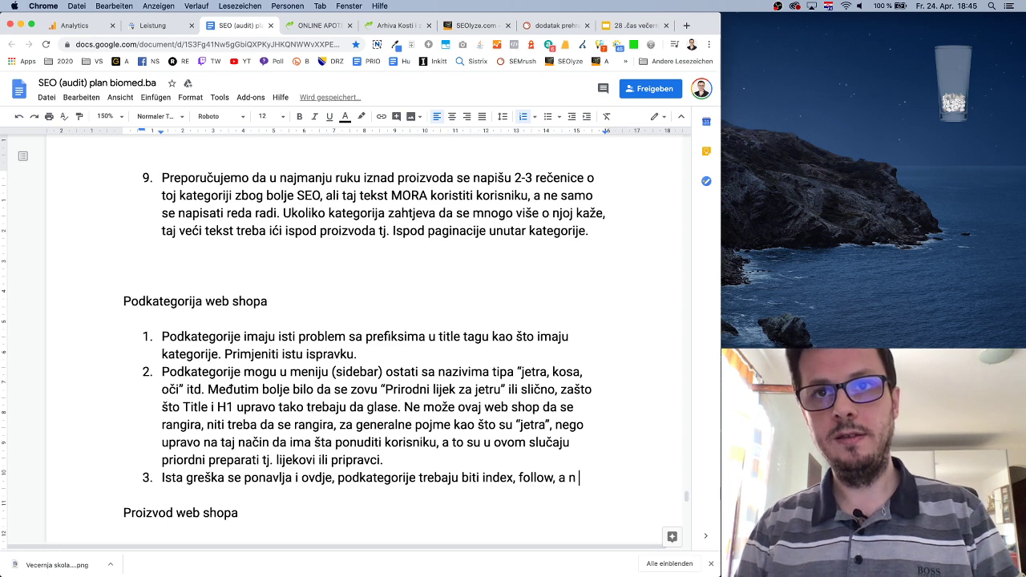
Extend point 3 with the contrast “, a ne kao što je sada “noindex,follow””.
text(, a ne kaoš)
key(BackSpace)
text(š)
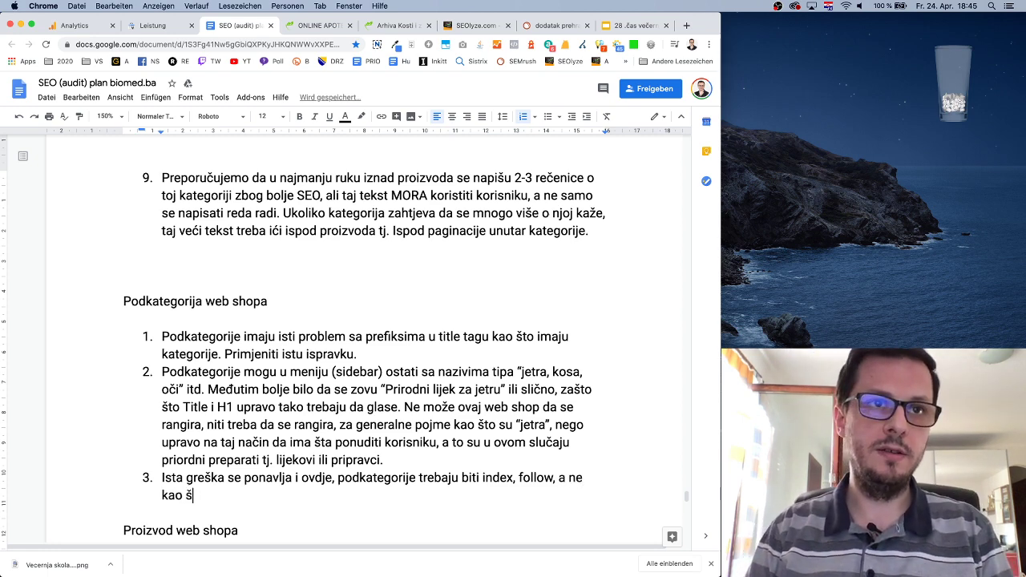
text(to je sada “n)
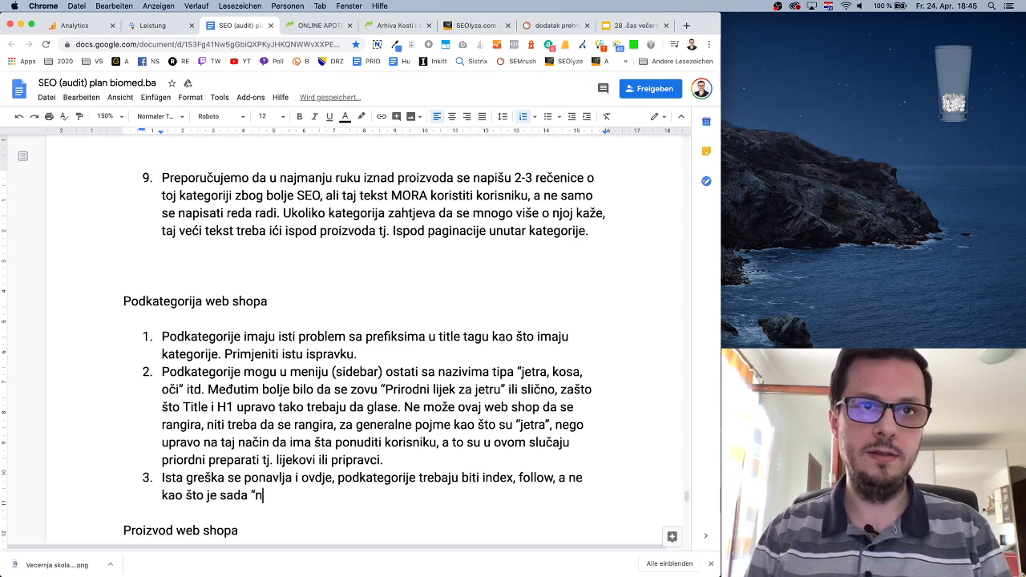
text(oindex,f)
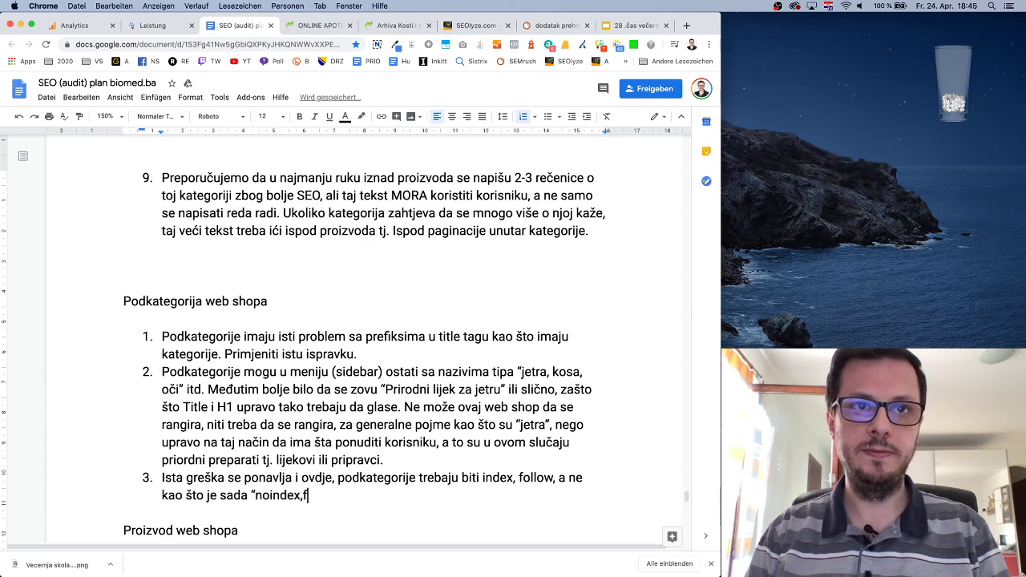
text(ollow”)
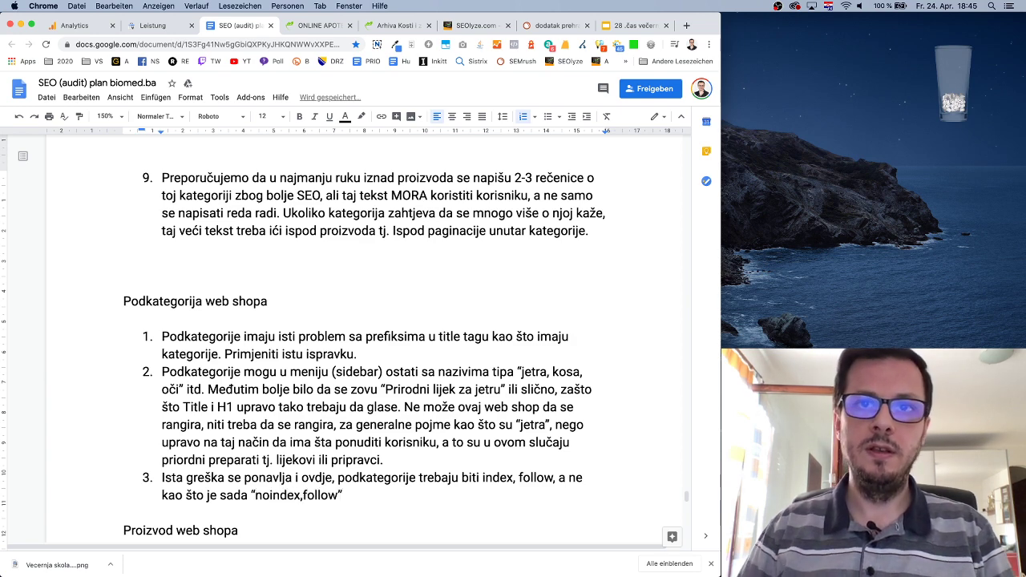
Enclose the recommended directive “index, follow” in point 3 in quotation marks.
click(482, 478)
text(“)
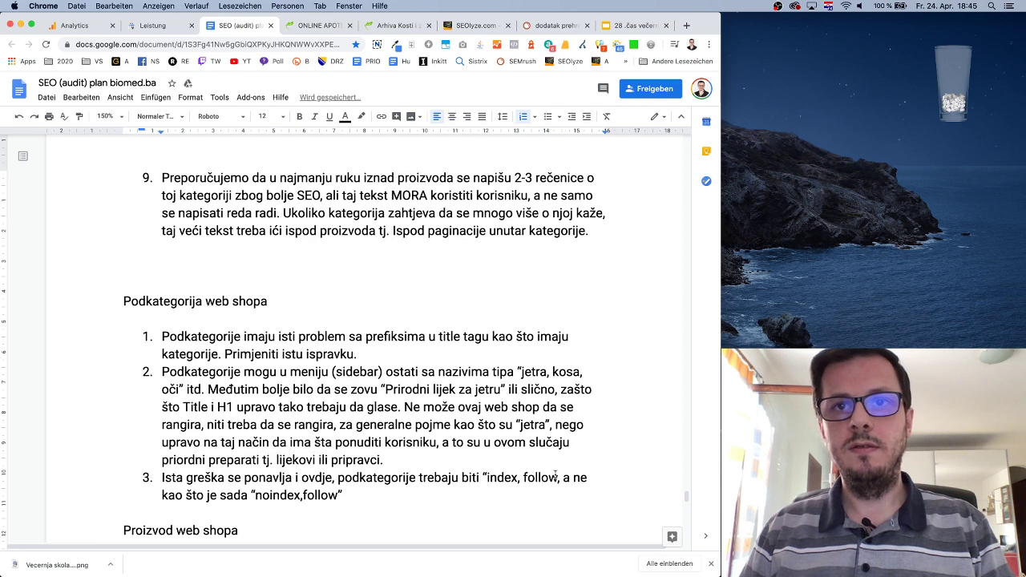
click(560, 478)
text(”,)
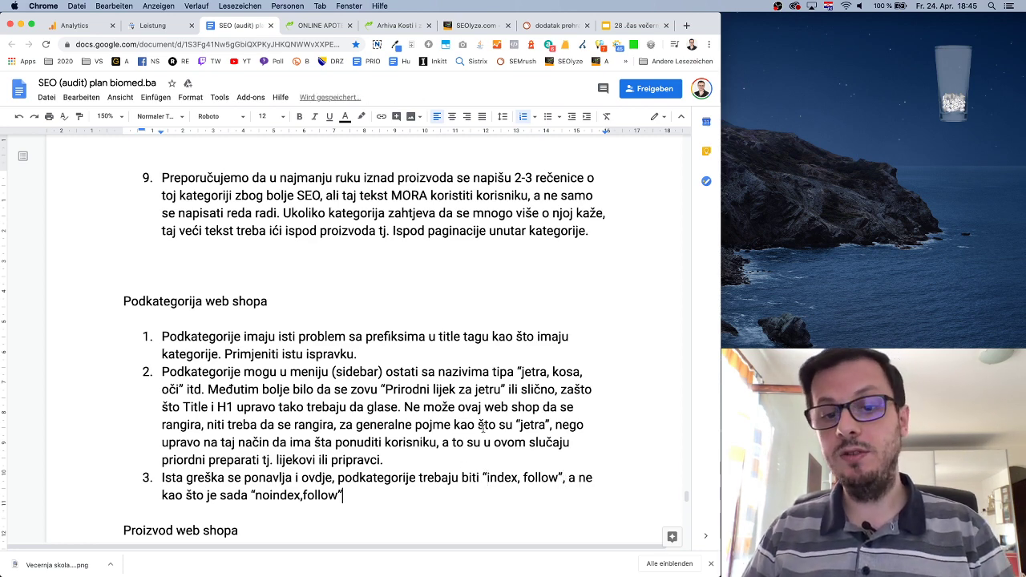
Open shop.rewe.de in a new browser tab and view its product category overview.
click(687, 26)
text(re)
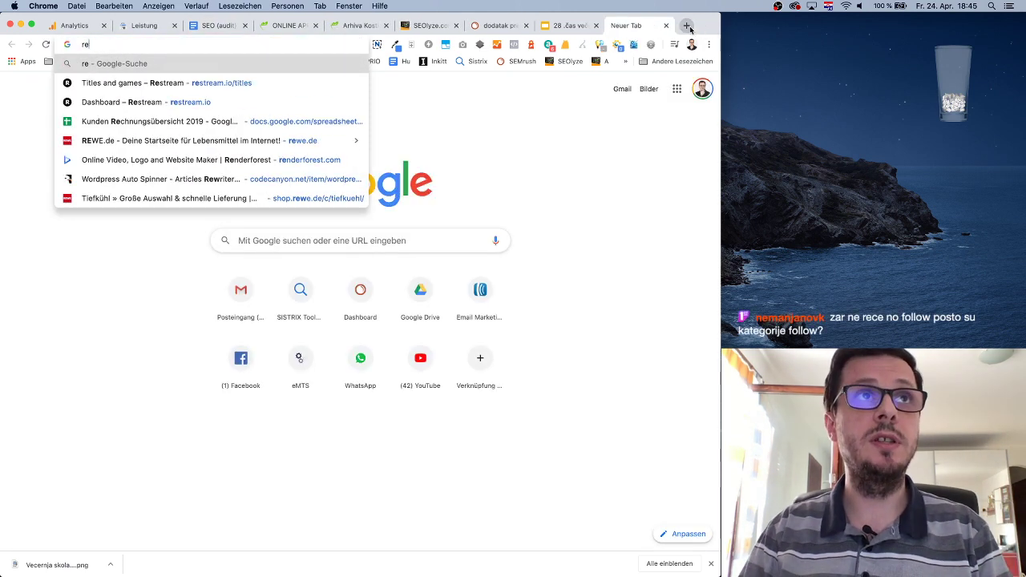
key(BackSpace)
key(BackSpace)
text(shop)
key(Return)
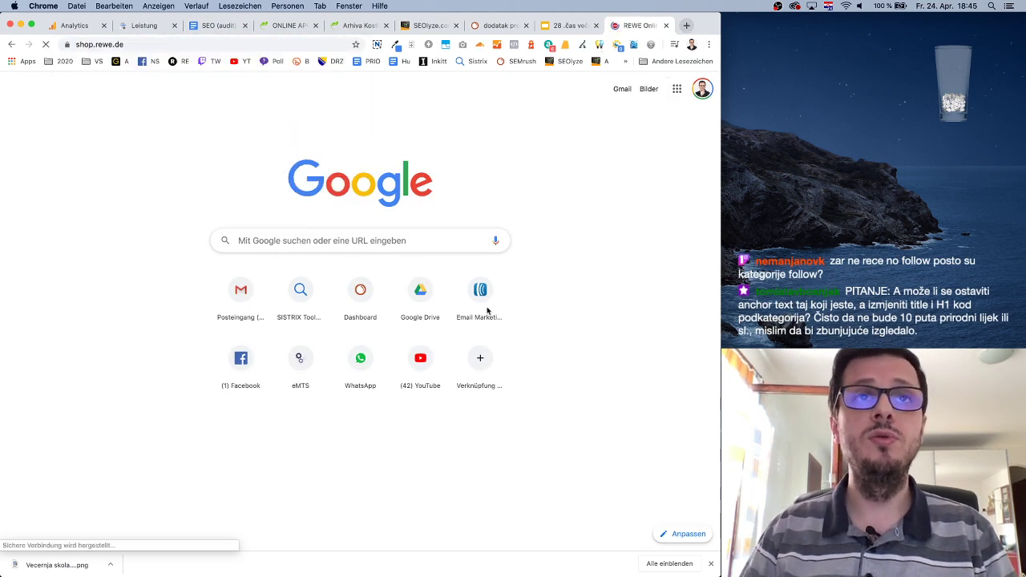
scroll(230, 191, down, 5)
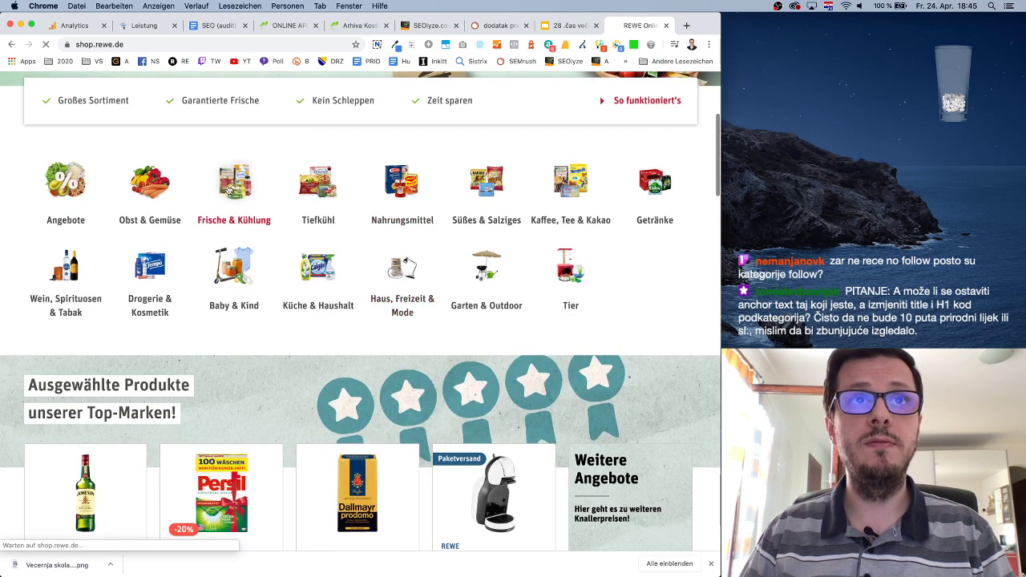
Open page 2 of the Joghurt, Pudding & Milchsnacks subcategory under Frische & Kühlung, check its indexing directive and dismiss the delivery notice.
click(229, 190)
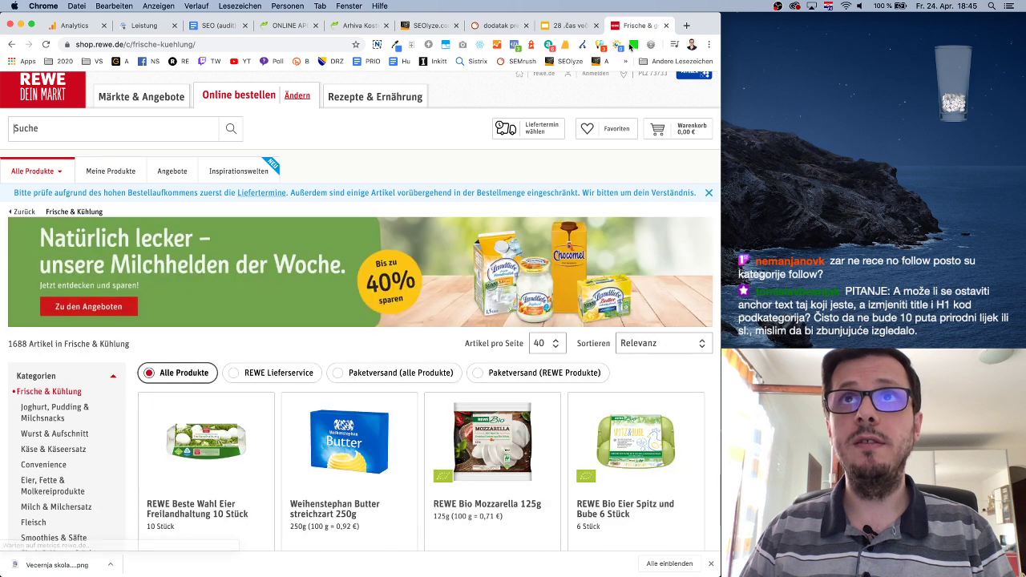
click(33, 417)
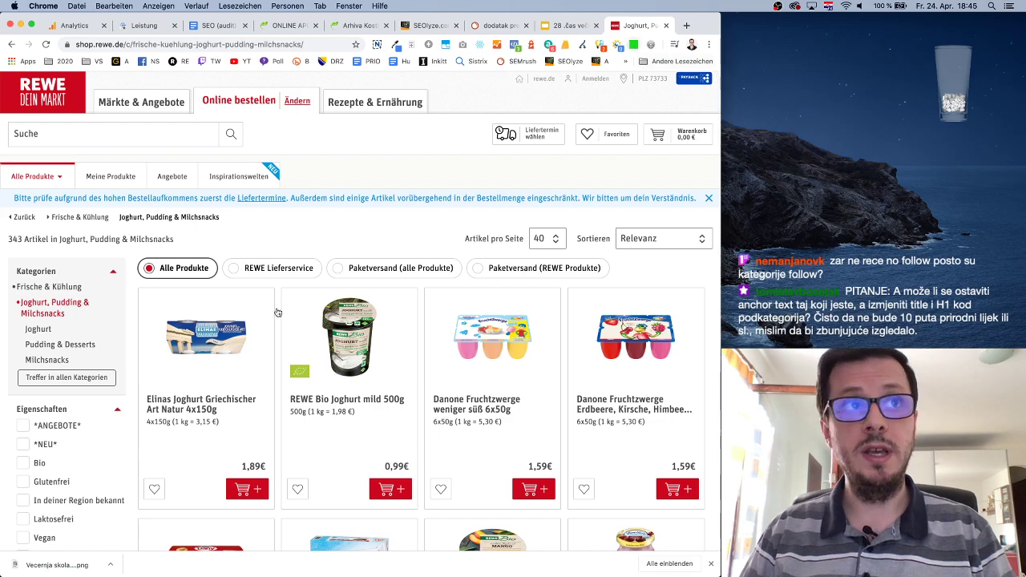
scroll(411, 399, down, 20)
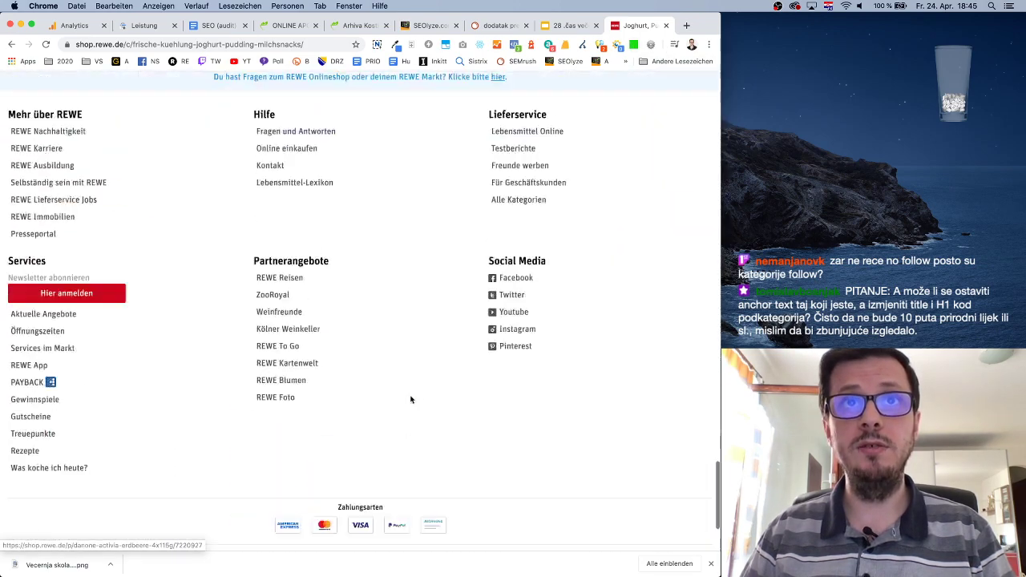
scroll(410, 399, up, 5)
click(394, 362)
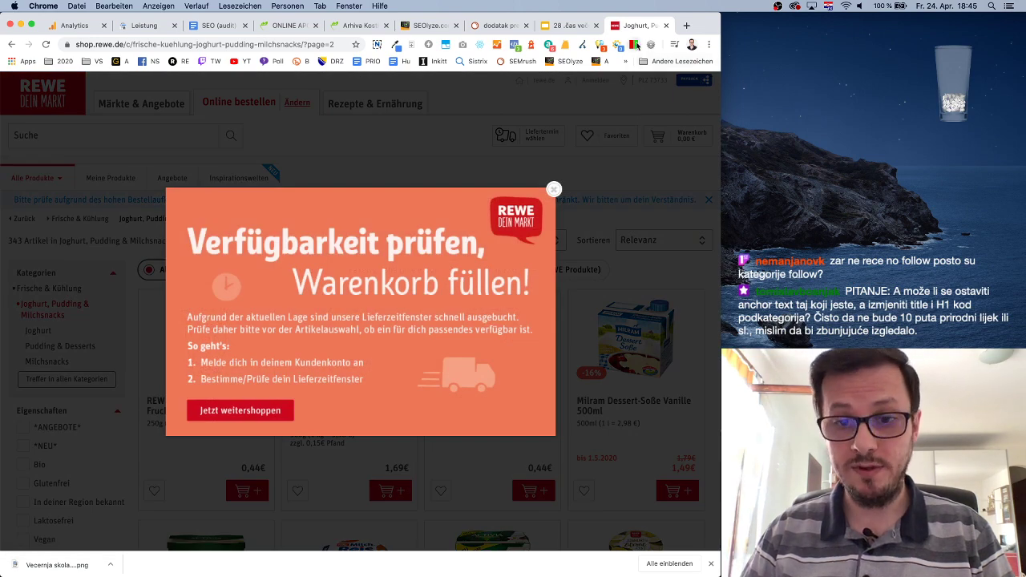
mouse_move(636, 45)
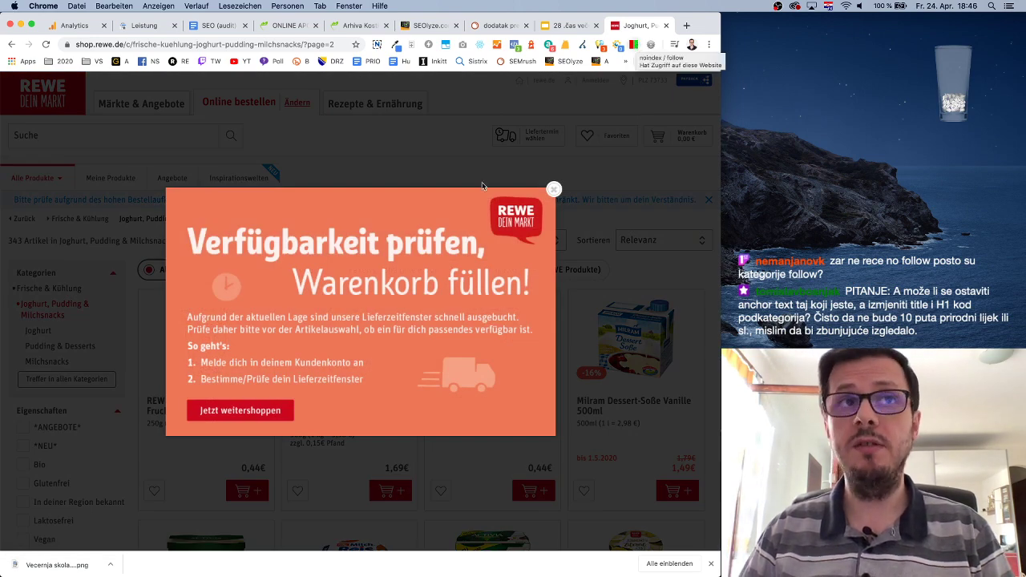
click(553, 189)
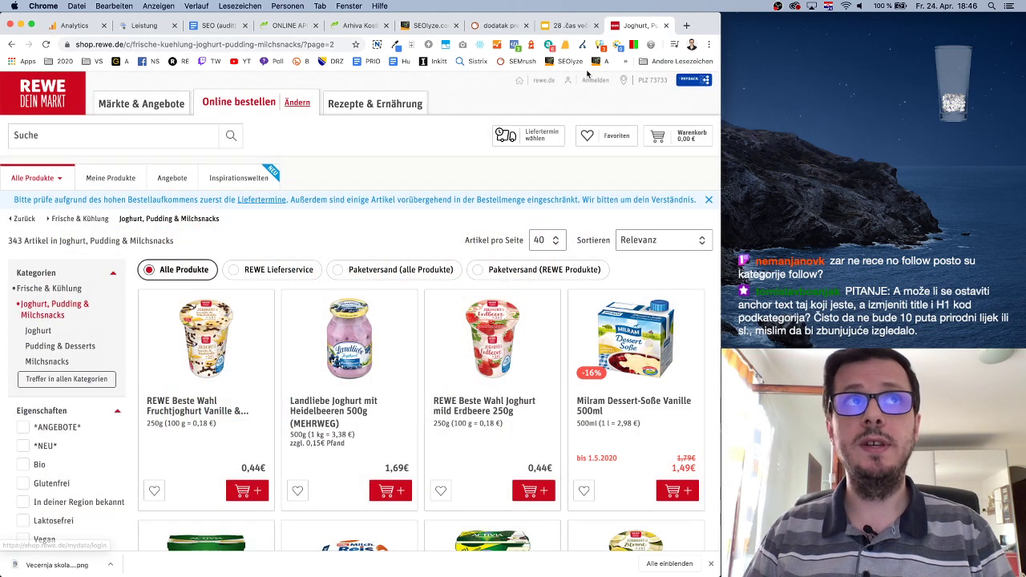
Return to the biomed.ba audit document and continue point 3 with “. Kao i kod kategorija, paginacije trebaju biti”.
click(217, 25)
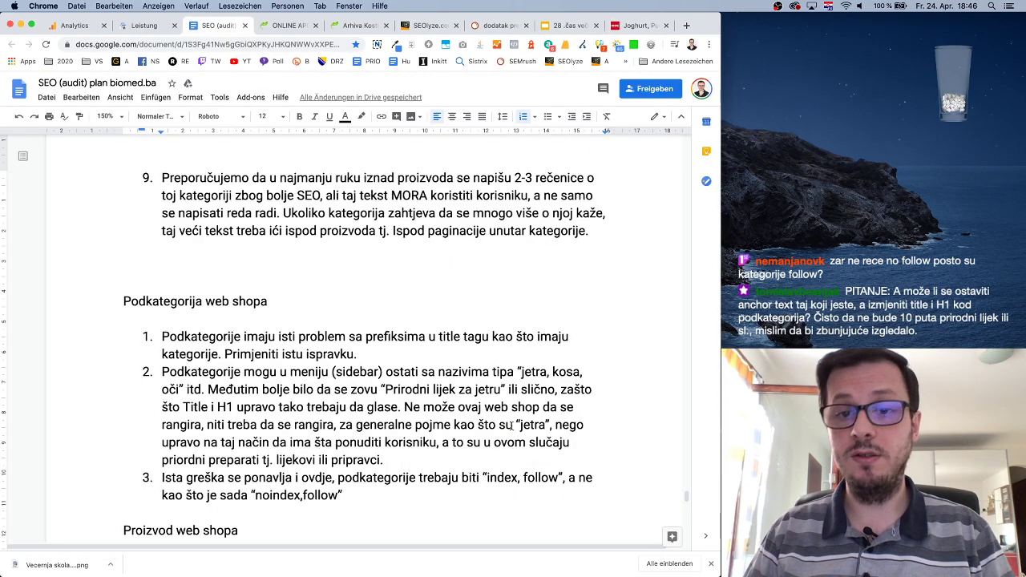
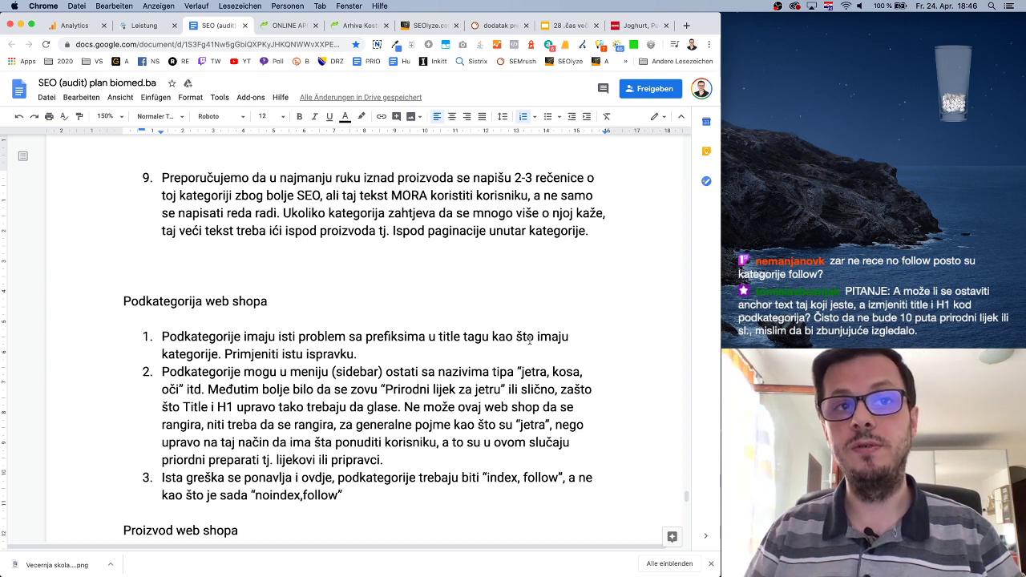
text(. Ka)
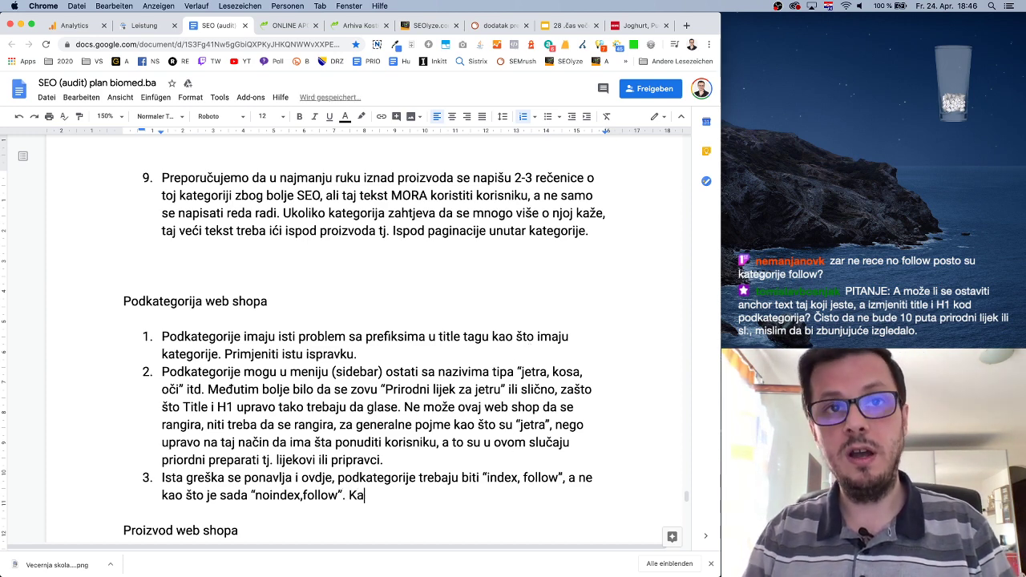
text(o i kod kateg)
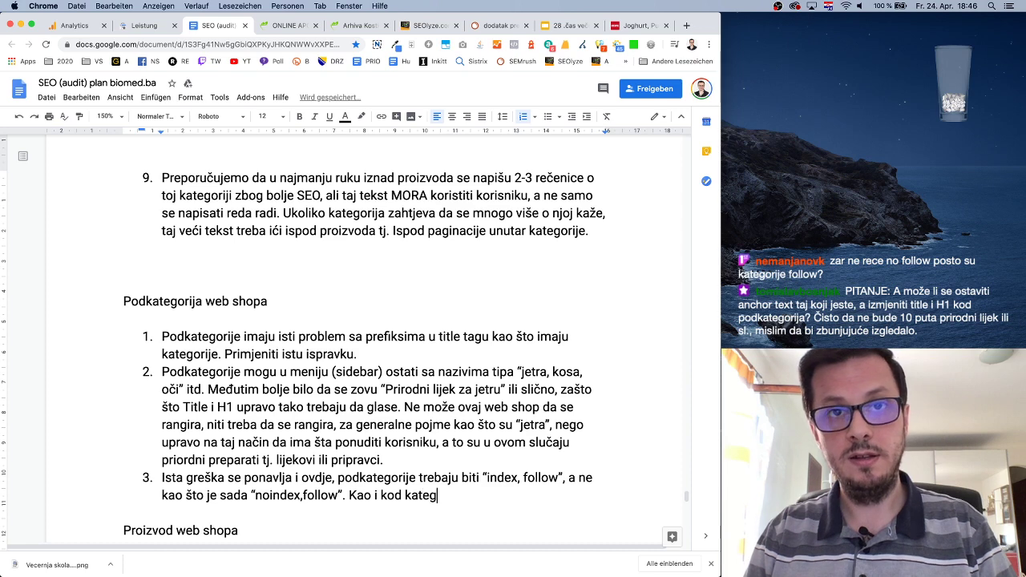
text(orija, paginacije u)
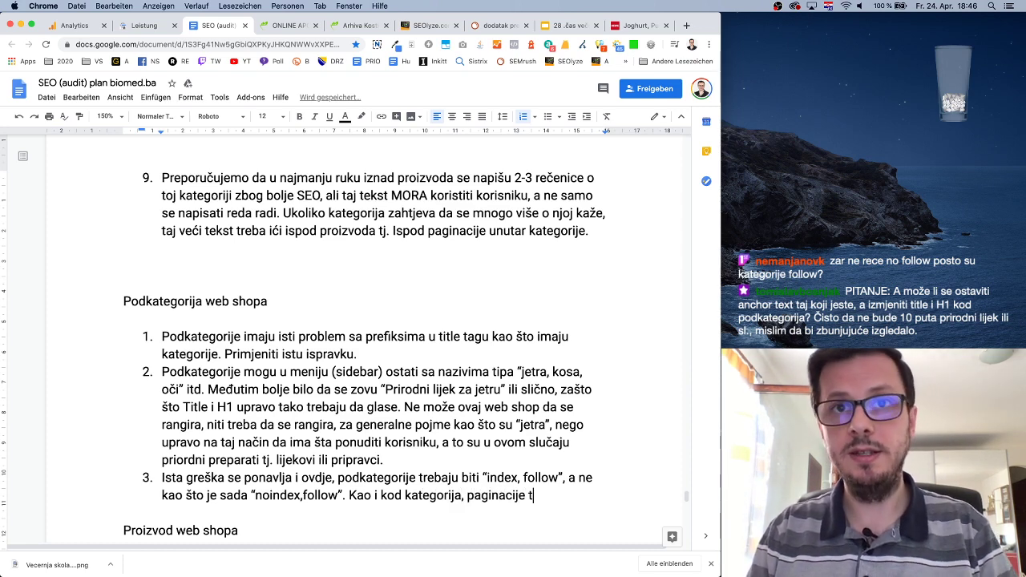
text(rebaju biti )
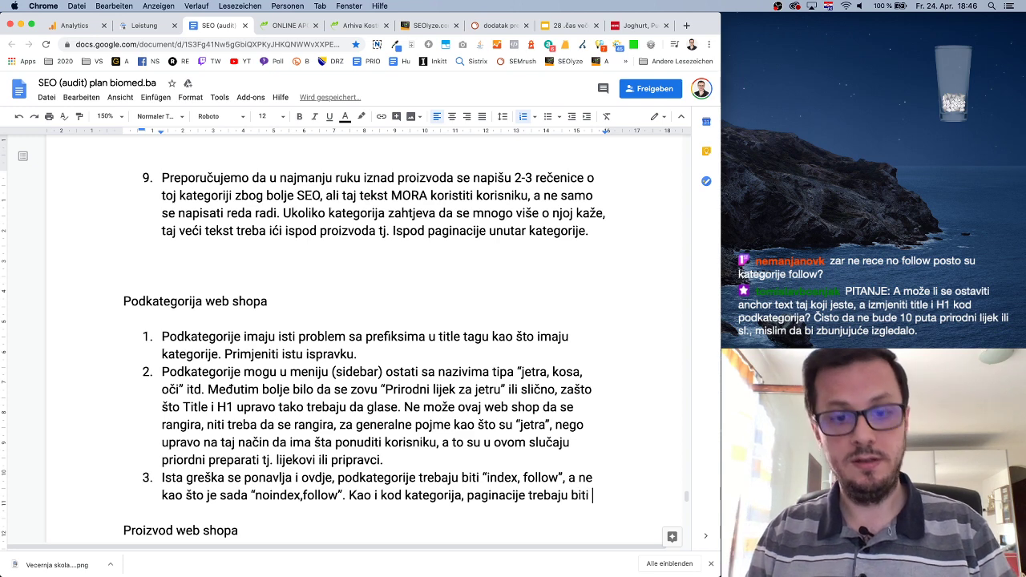
Complete the pagination recommendation in point 3 with the quoted directive “noindex,follow”, followed by “, a”.
text(onindex)
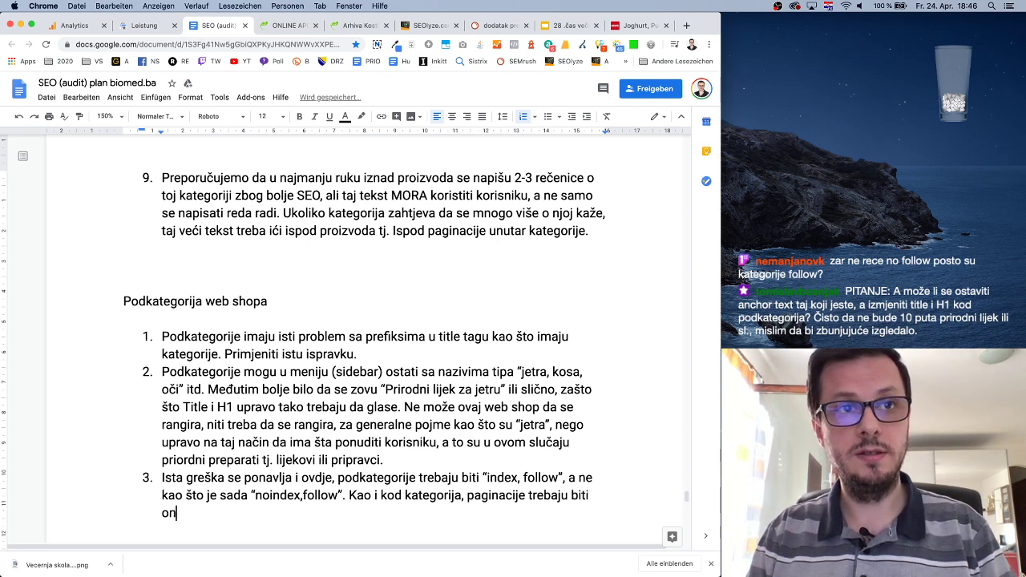
key(BackSpace)
key(BackSpace)
text(no)
key(BackSpace)
key(BackSpace)
text(“n)
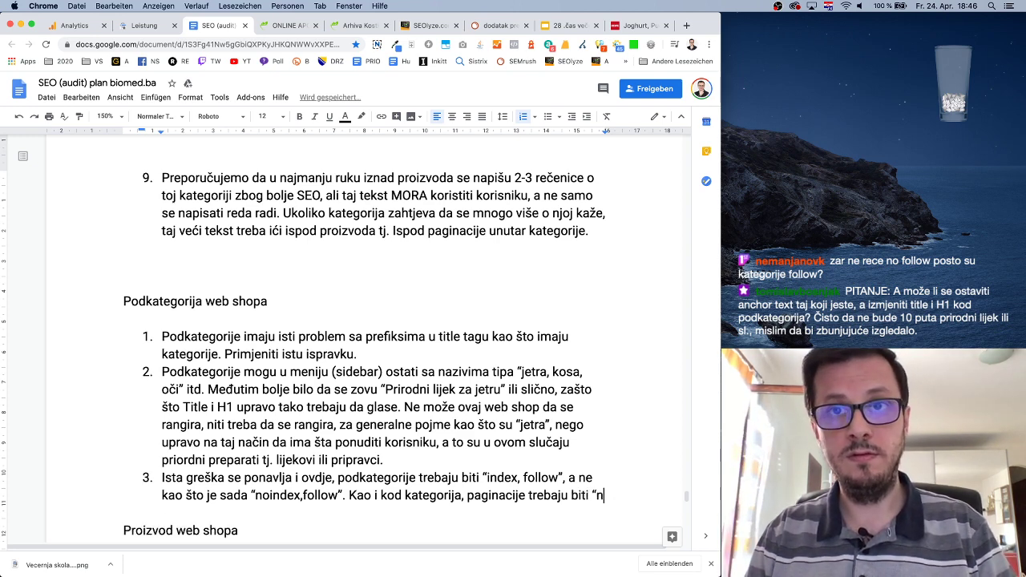
text(oindex.fol)
key(BackSpace)
key(BackSpace)
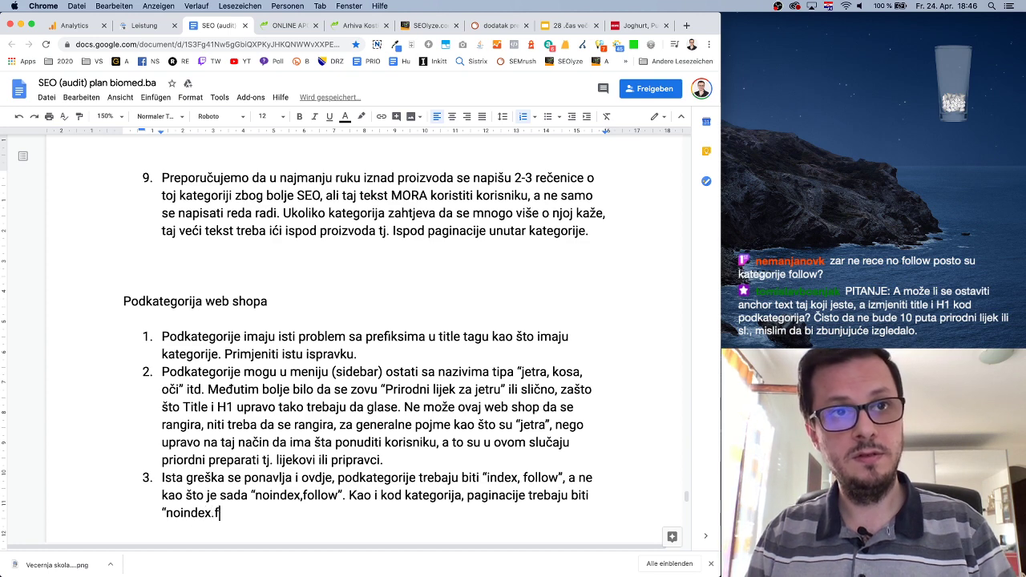
key(BackSpace)
key(BackSpace)
text(,follow”, a)
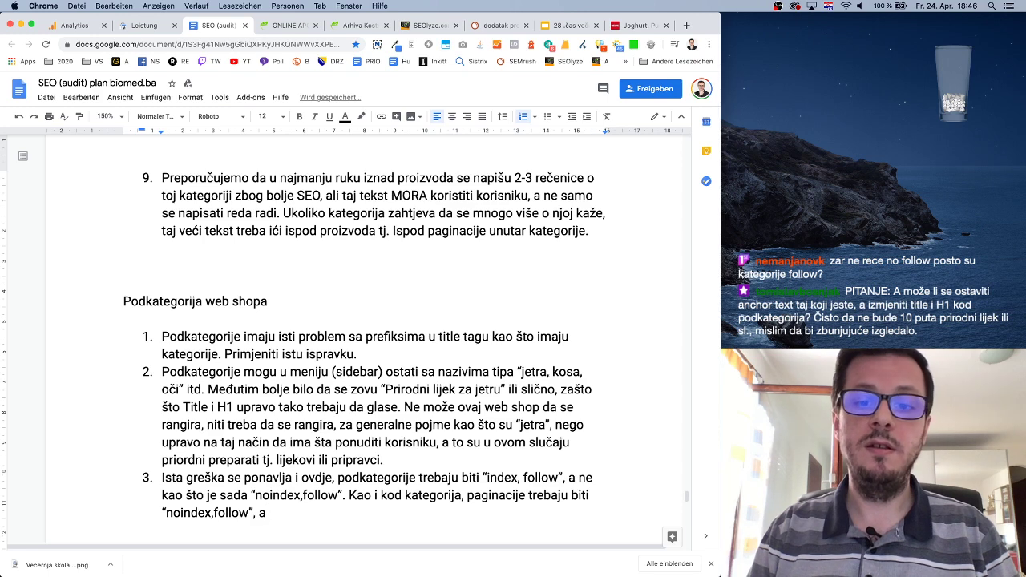
Finish point 3 with the filter rule “filter URL-ovi trebaju biti “noindex, nofollow”.”.
text( filter)
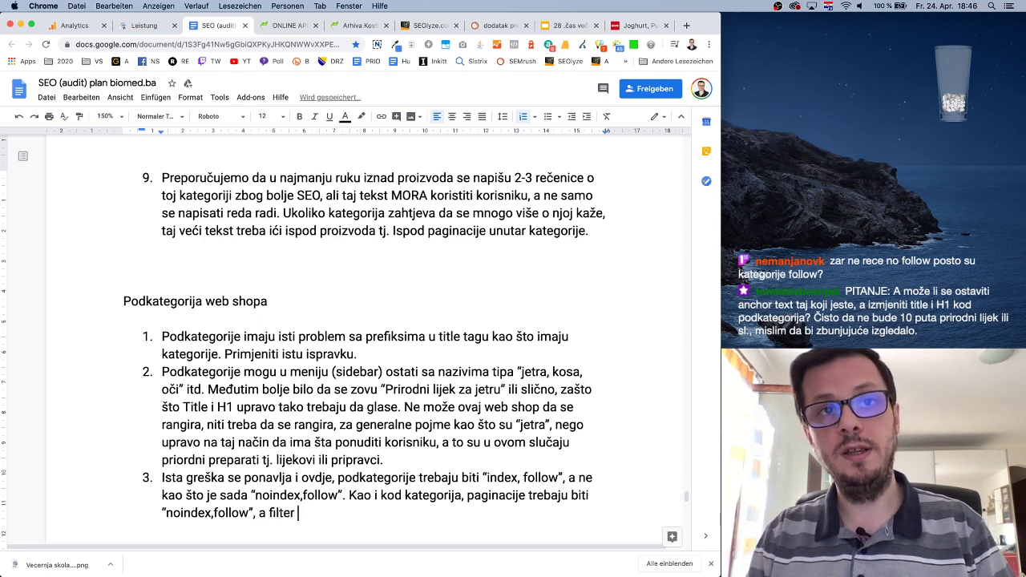
text( URL-ovi trebaju)
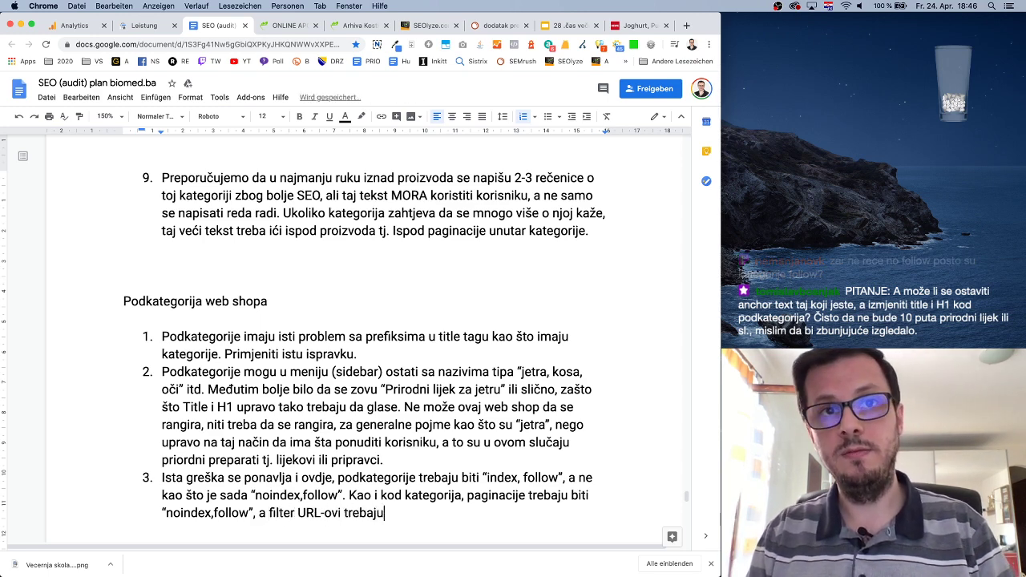
text( biti “noi)
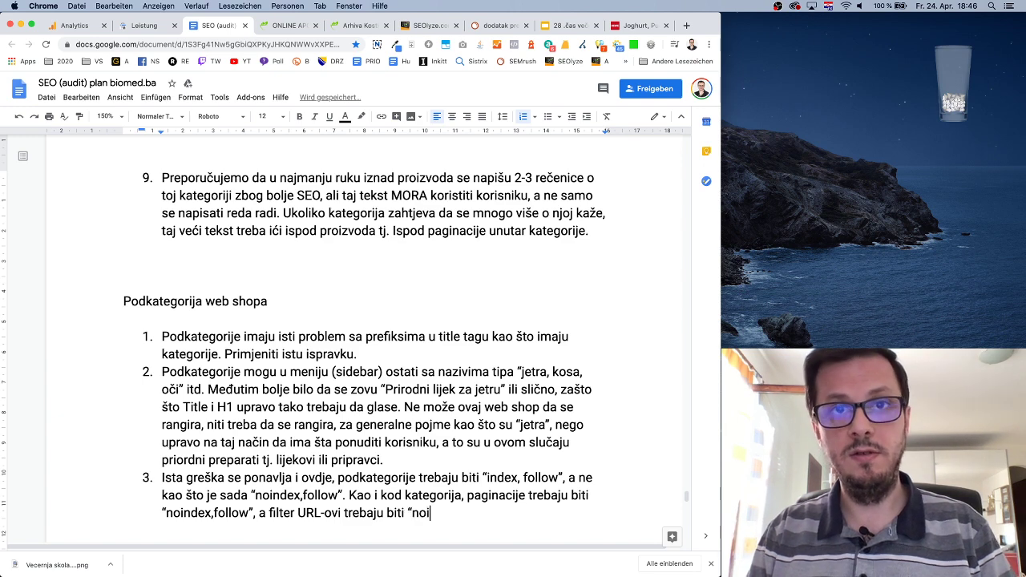
text(ndex, nofollow”.)
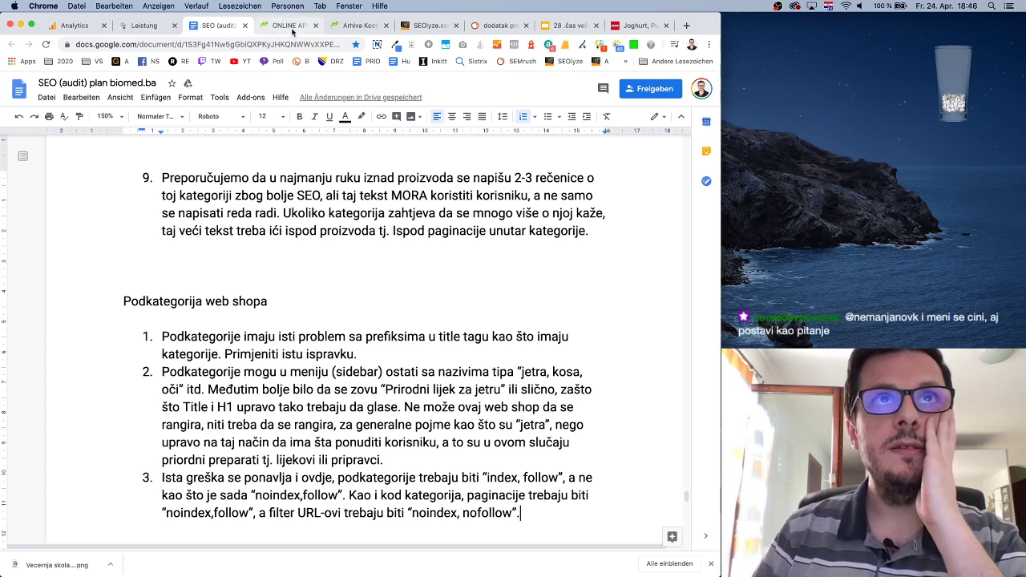
Inspect the source code and SEO tags of biomed.ba's Kosti i zglobovi subcategory page, including canonical, title and robots.
click(357, 25)
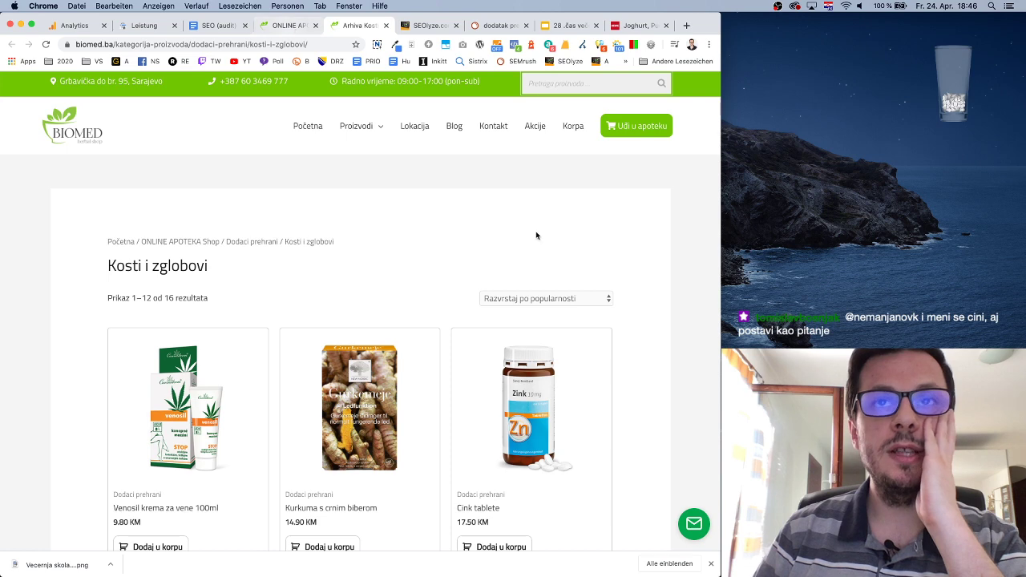
right_click(666, 186)
click(719, 305)
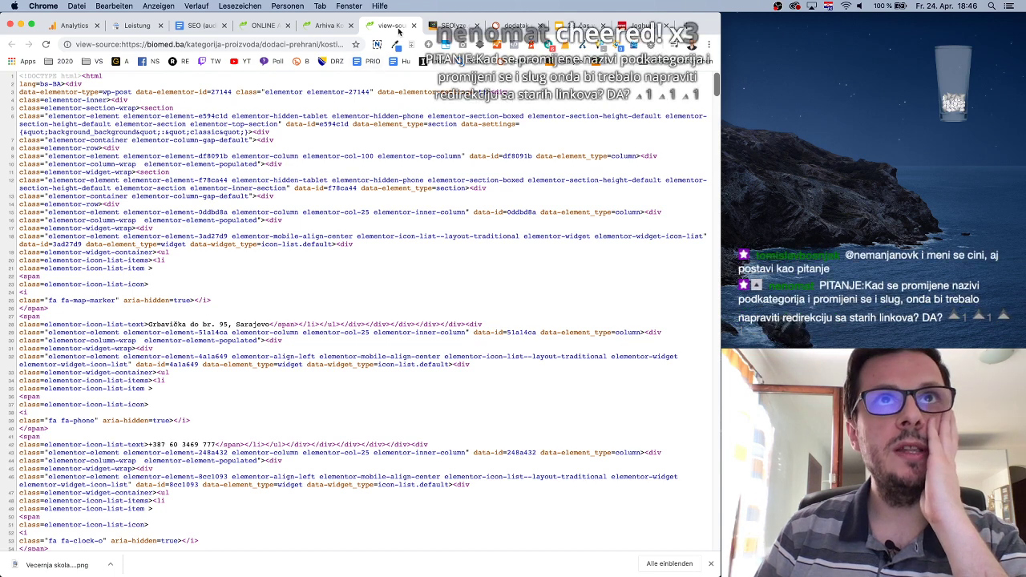
key(ctrl+shift+Tab)
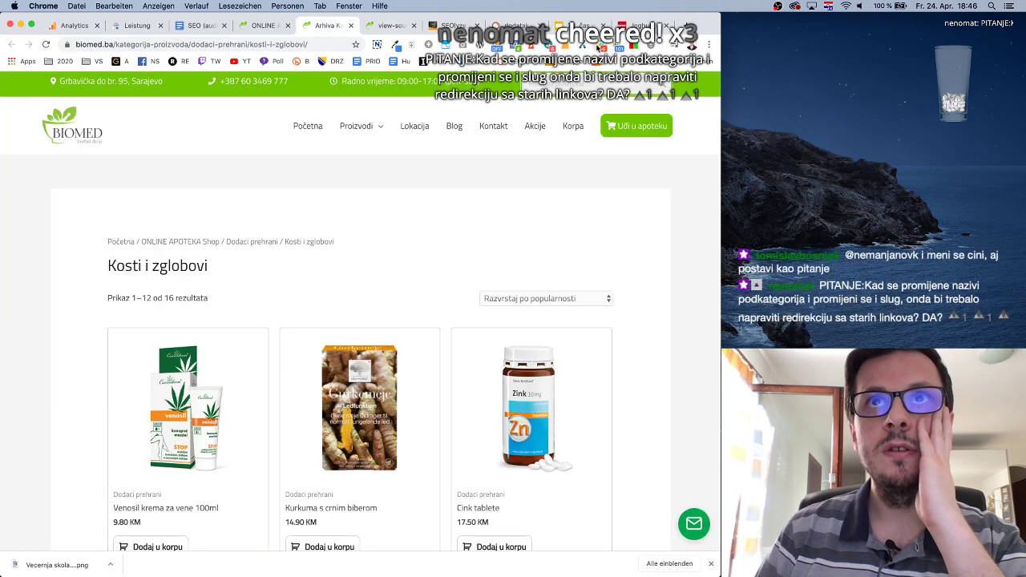
click(599, 45)
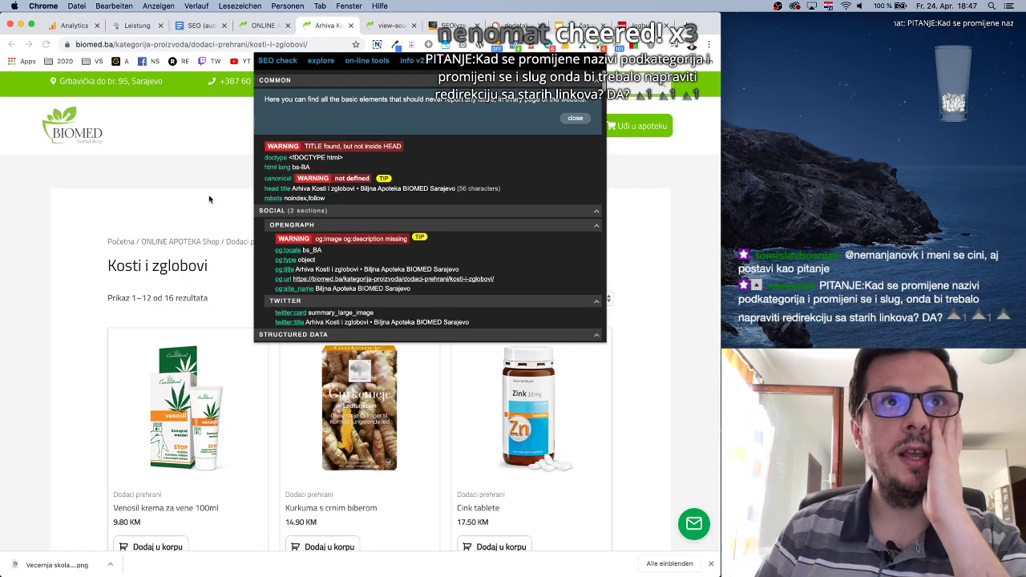
key(Escape)
Add point 4 to the audit document's subcategory list reading “Ista pravila važe za canonical i meta descrition.”.
click(199, 27)
scroll(361, 321, down, 2)
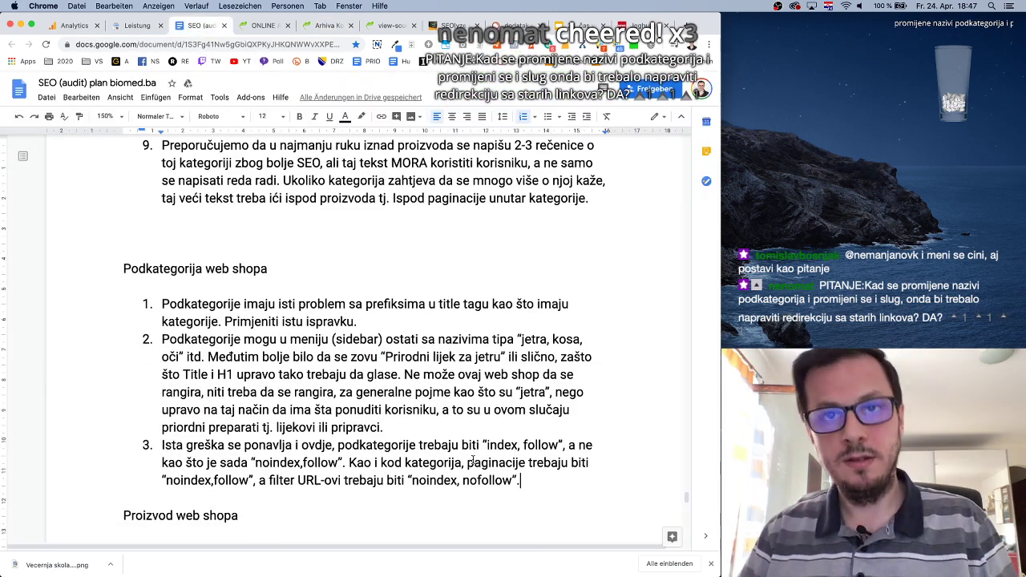
key(Return)
text(Ista pravi)
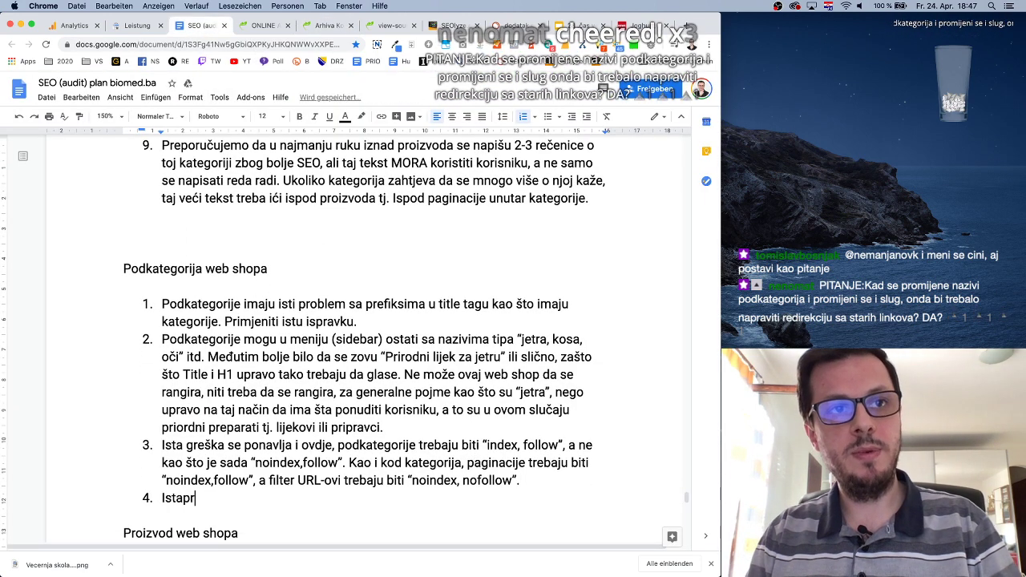
text(la važe za kan)
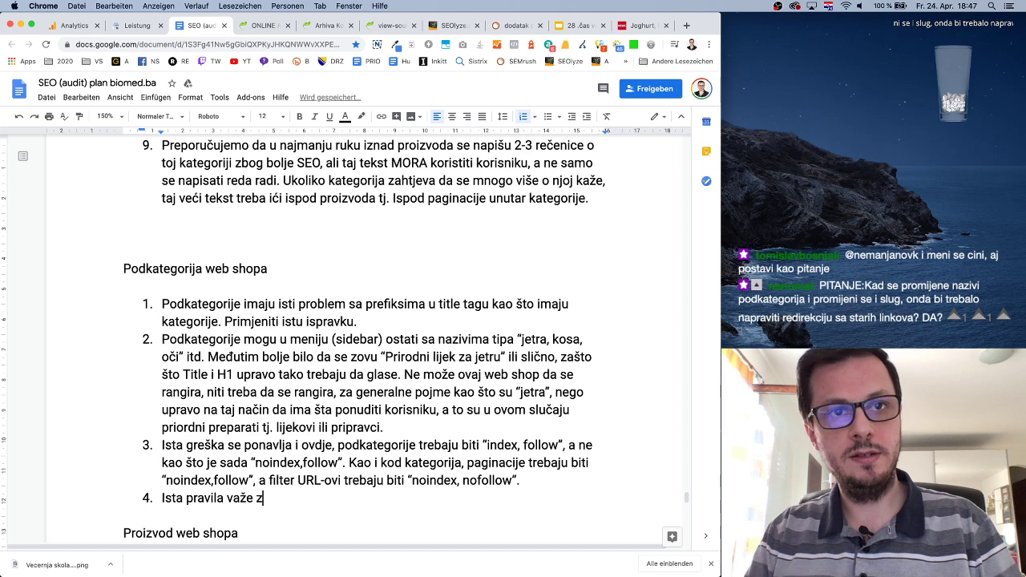
key(BackSpace)
key(BackSpace)
key(BackSpace)
text(cano)
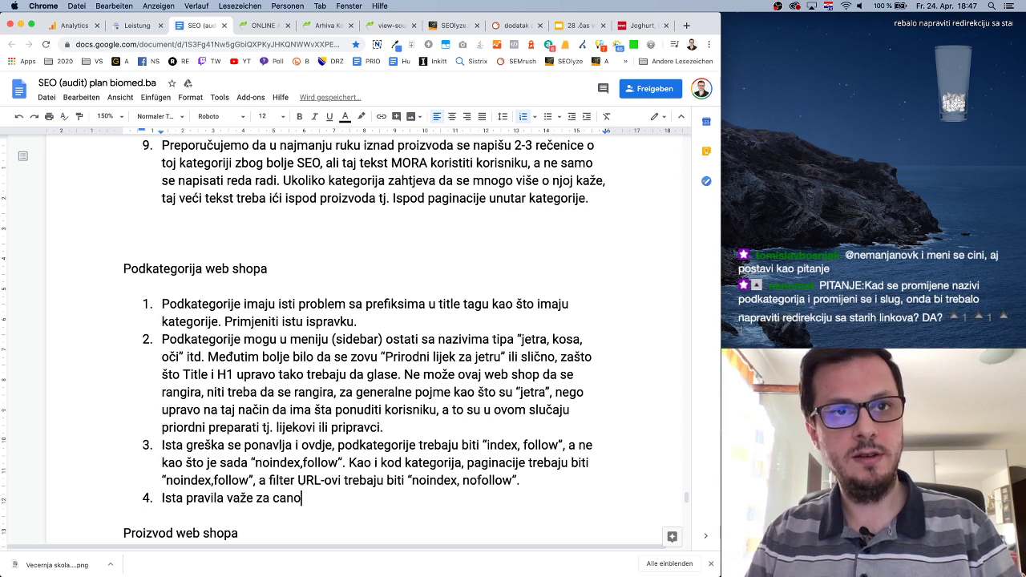
text(nical i meta descrition.)
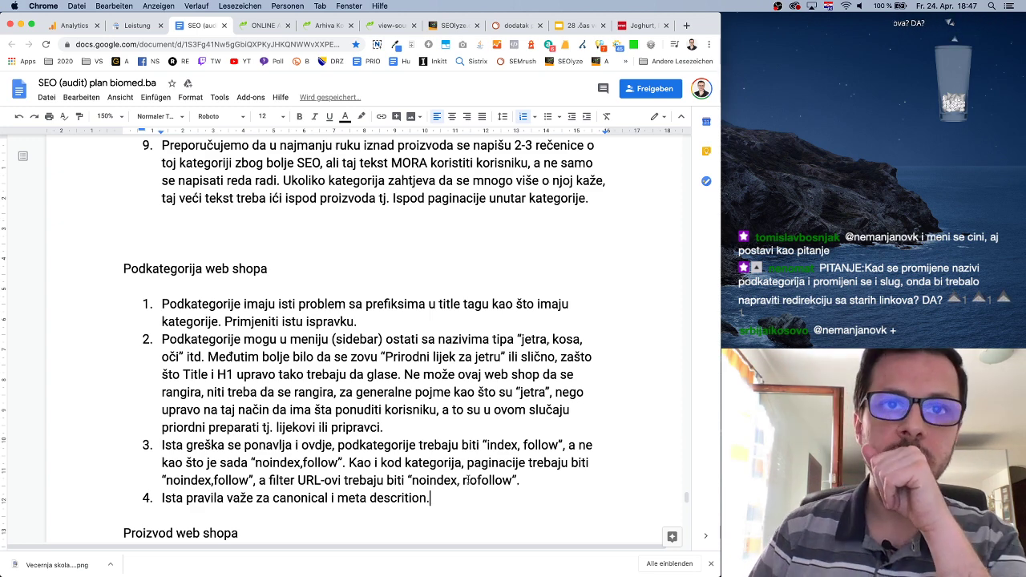
Correct the misspelled word in point 4 to “description” and extend the sentence with “, kao za kategorije”.
key(Left)
key(Left)
key(Left)
key(Left)
key(Left)
text(p)
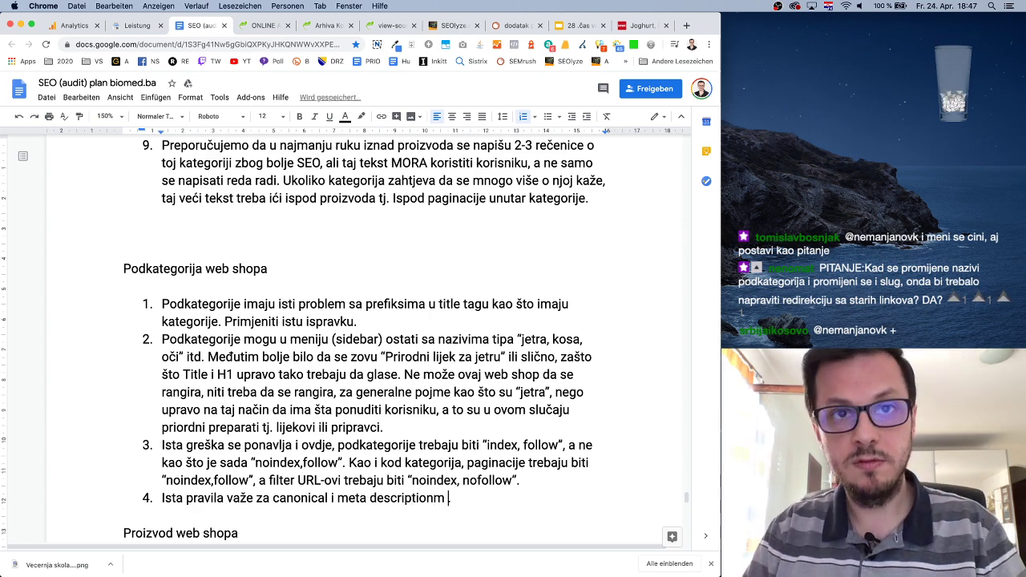
key(Right)
key(Right)
key(Right)
key(Right)
key(Right)
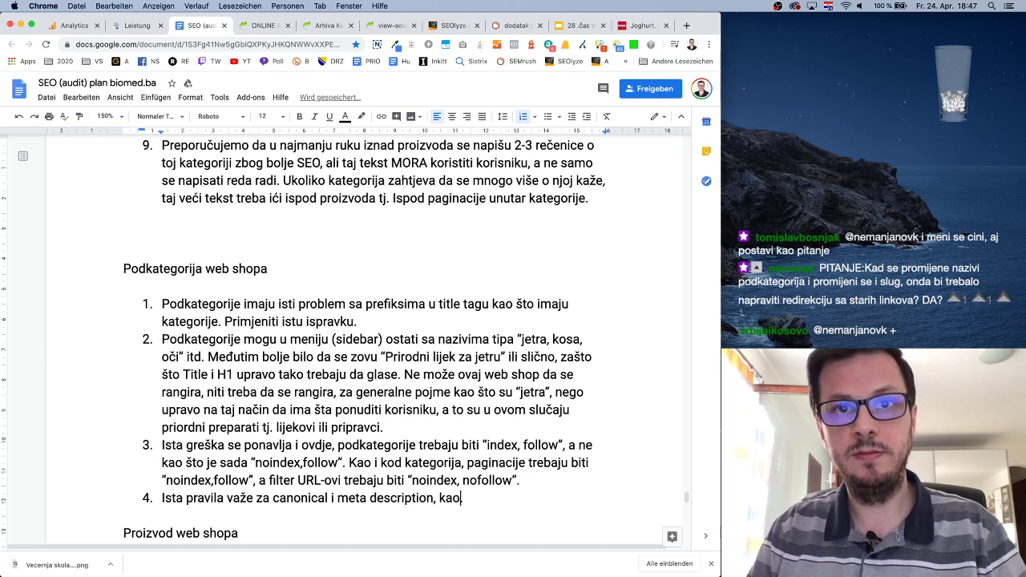
text(, kao za kategorije.)
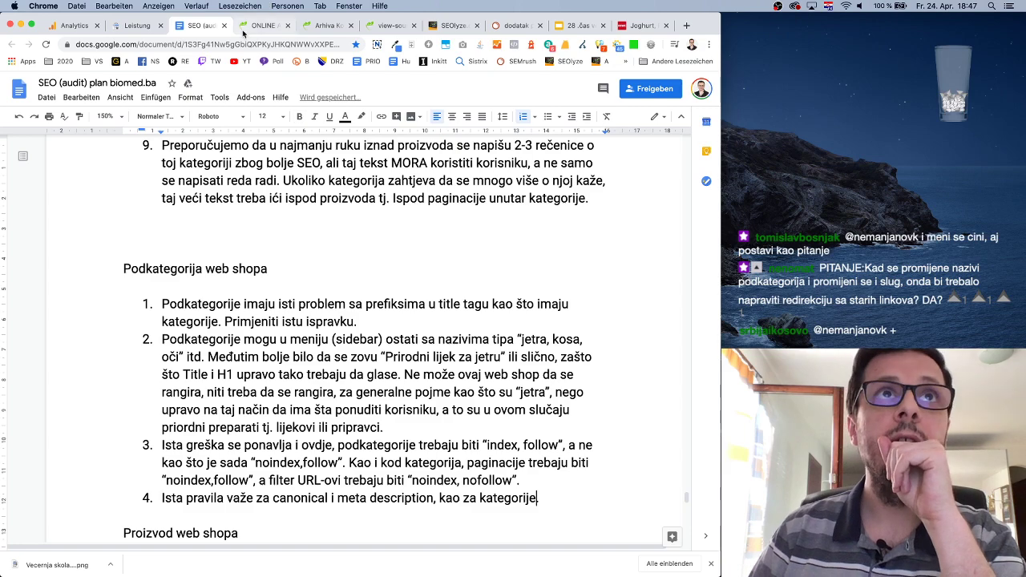
Review biomed.ba's Kosti i zglobovi subcategory page from its heading down to the pagination and footer.
click(247, 27)
click(324, 25)
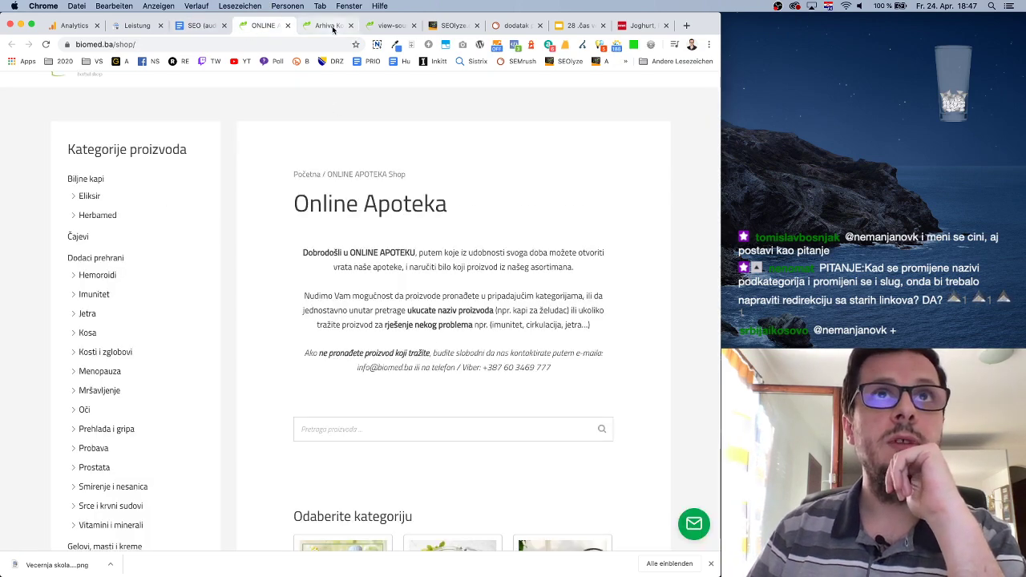
scroll(424, 312, down, 10)
scroll(424, 313, down, 5)
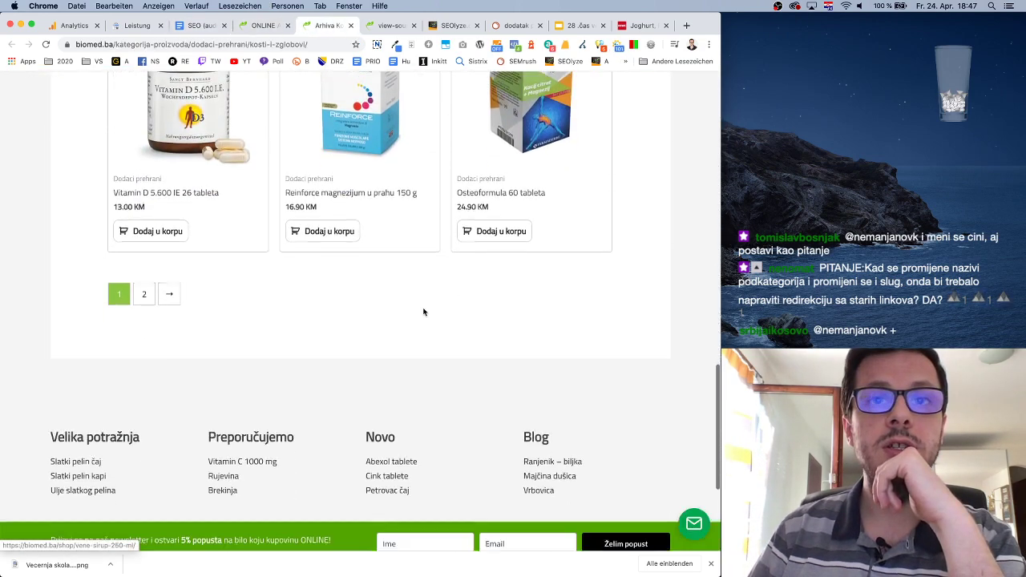
scroll(422, 310, up, 15)
scroll(423, 310, down, 1)
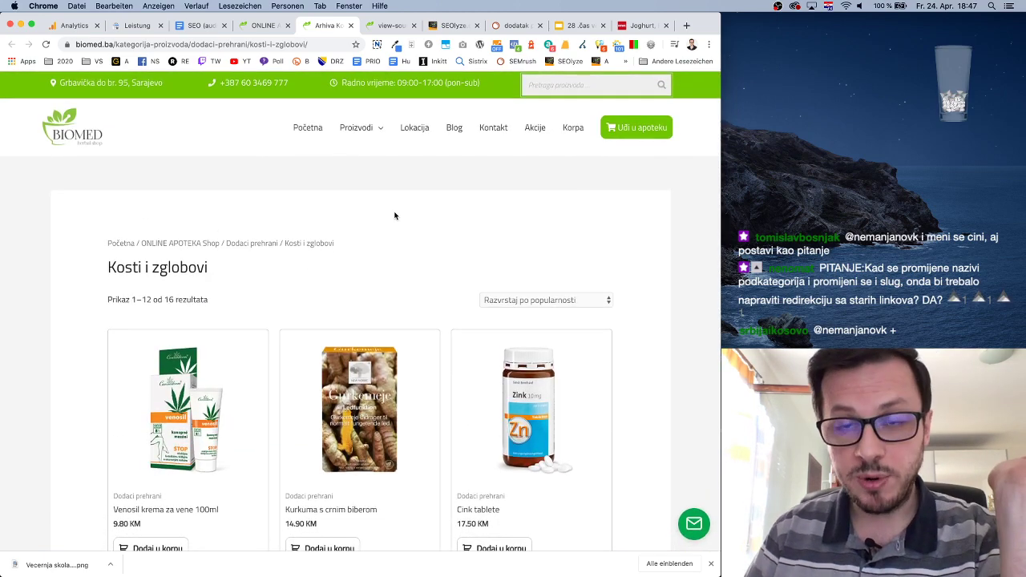
Open the Venosil krema za vene 100ml product page on biomed.ba and close the page source view.
click(192, 417)
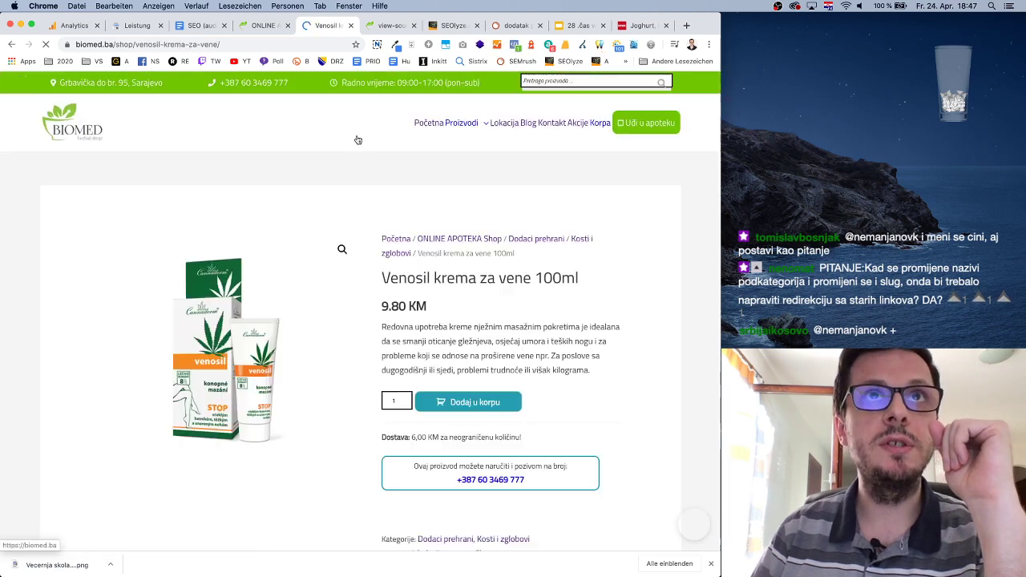
mouse_move(369, 122)
click(282, 28)
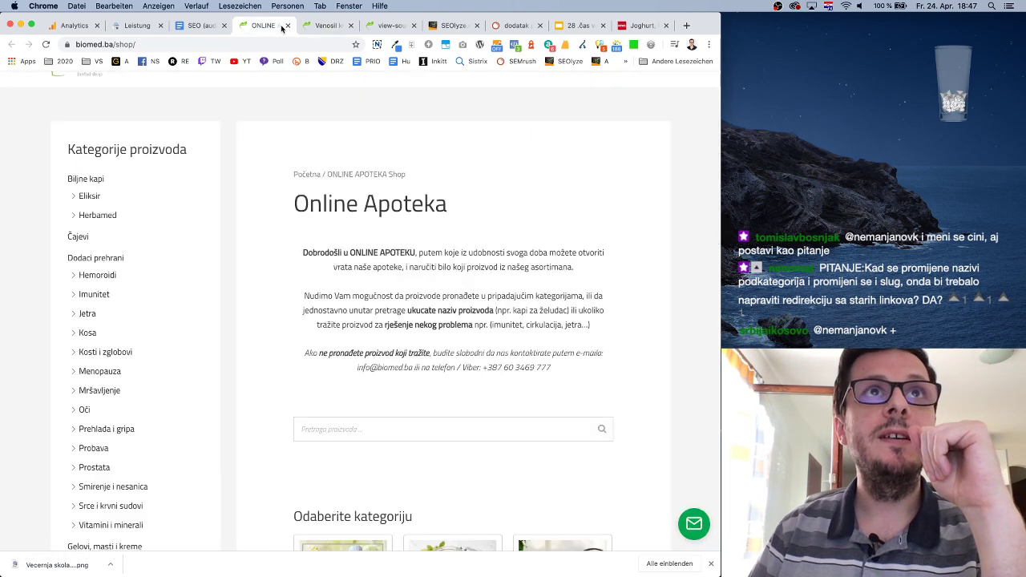
click(391, 25)
click(414, 25)
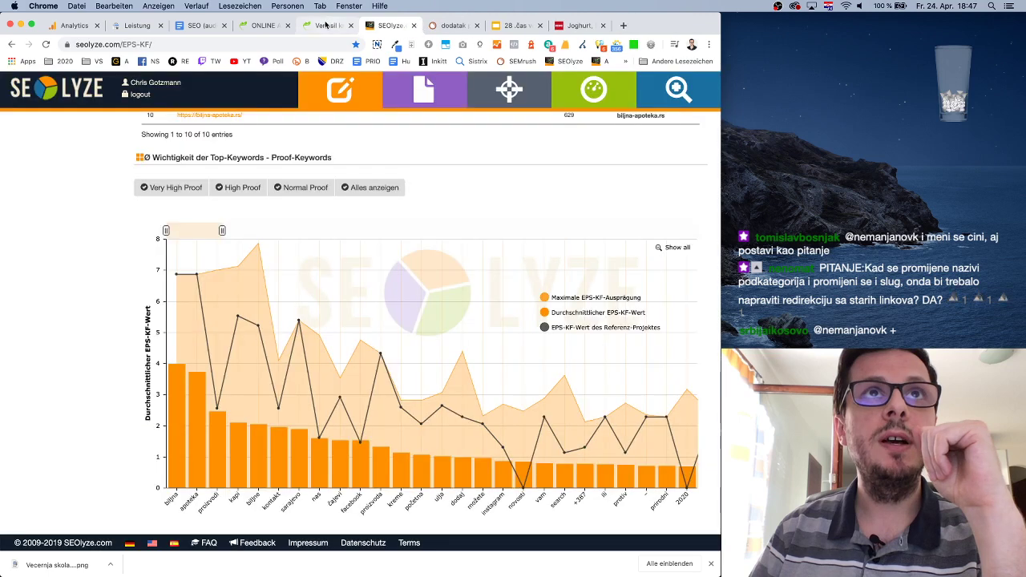
click(325, 25)
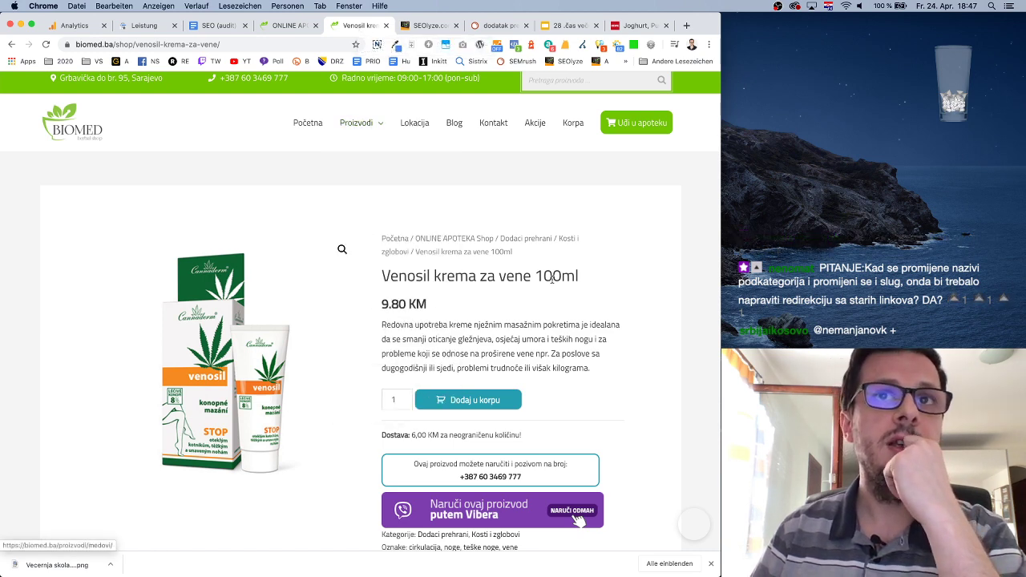
Start a numbered list under the “Proizvod web shopa” heading in the SEO audit document.
click(217, 25)
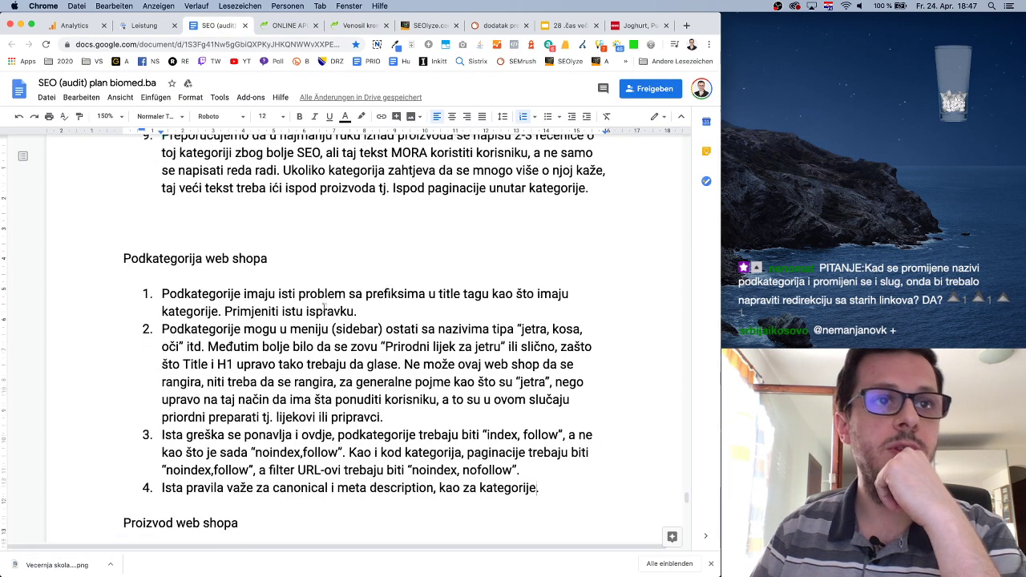
scroll(241, 336, down, 5)
key(Return)
key(Return)
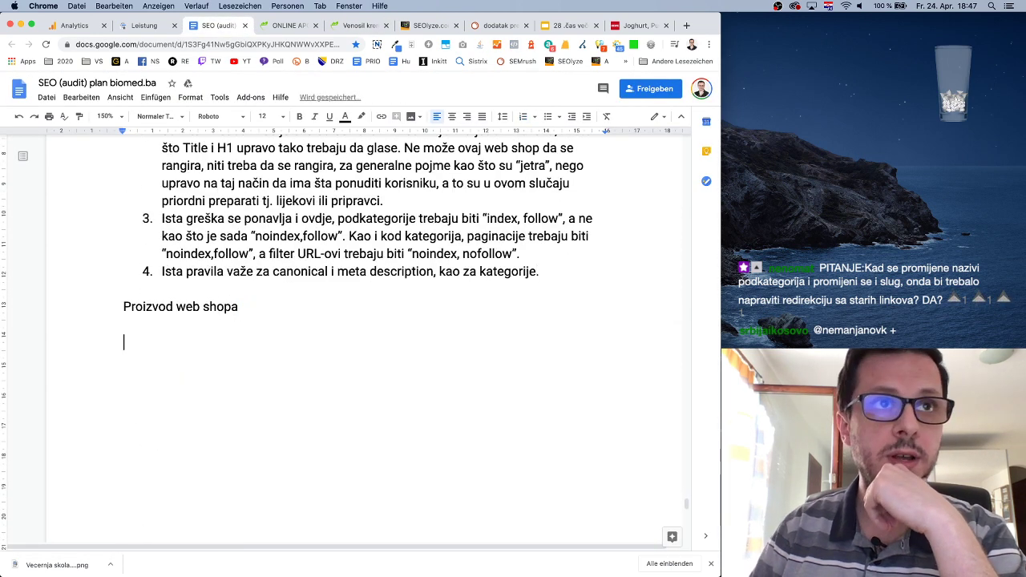
click(523, 116)
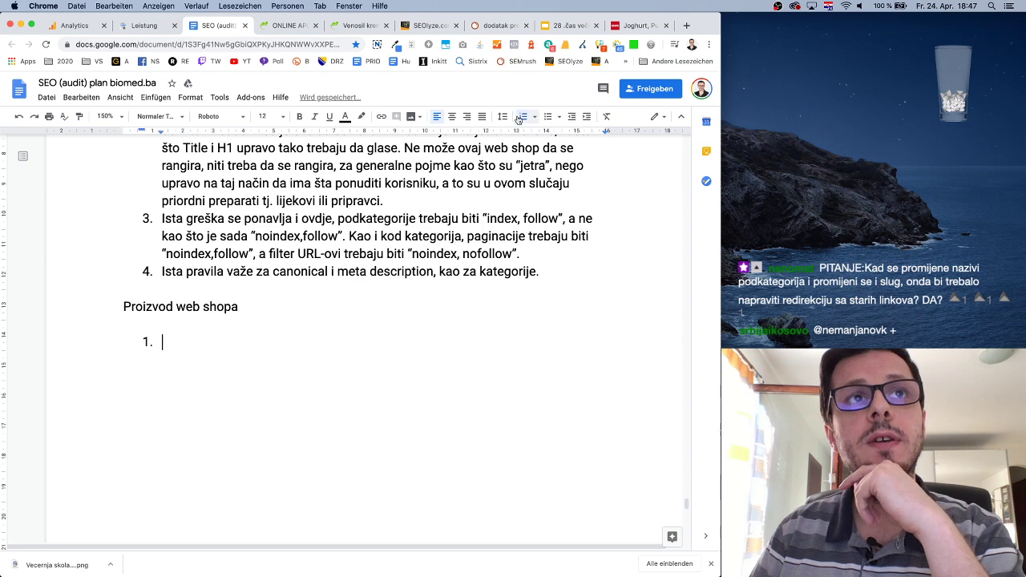
Check the Hemoroidi subcategory page of biomed.ba's shop, including its URL, and return to the audit document.
click(287, 25)
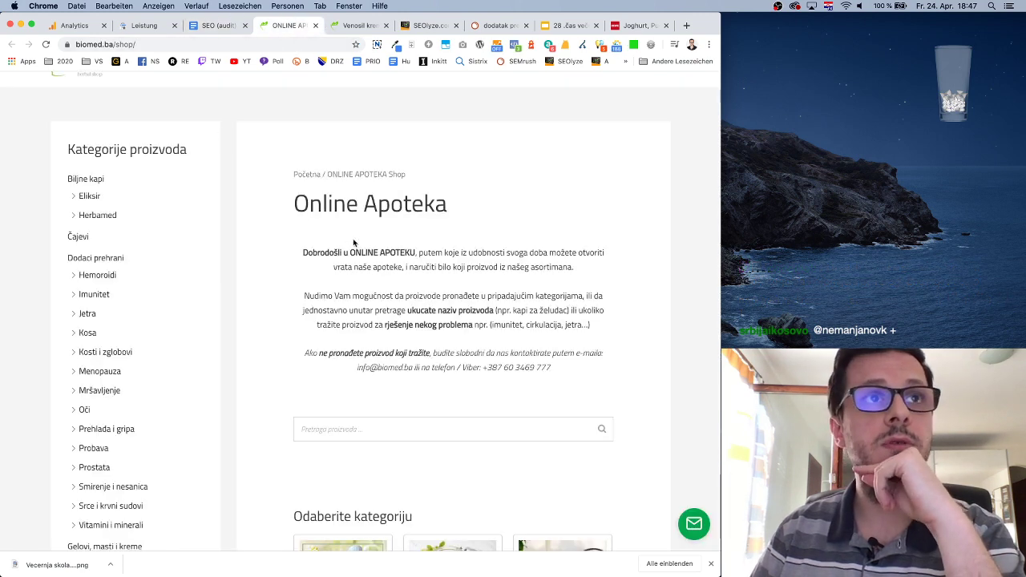
click(108, 275)
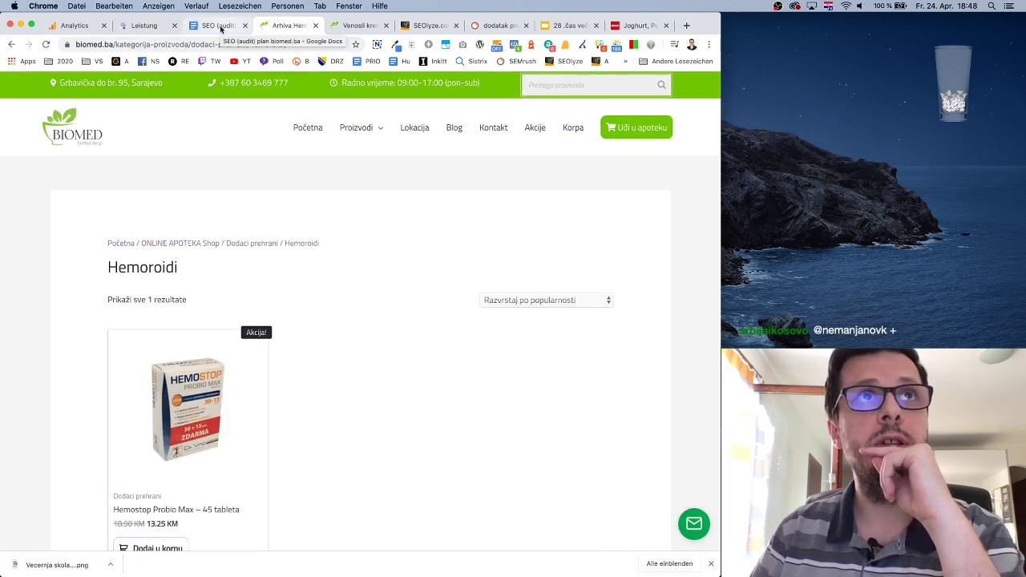
click(221, 30)
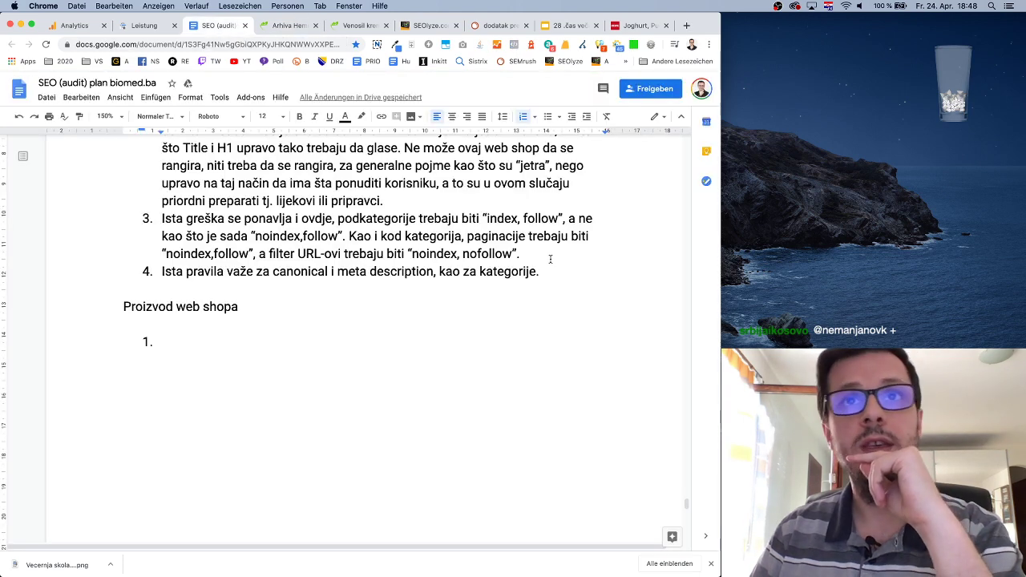
Add point 5 to the subcategory list reading “URL podkategorije je ok, kao i rel prev next.”.
key(Return)
text(URL )
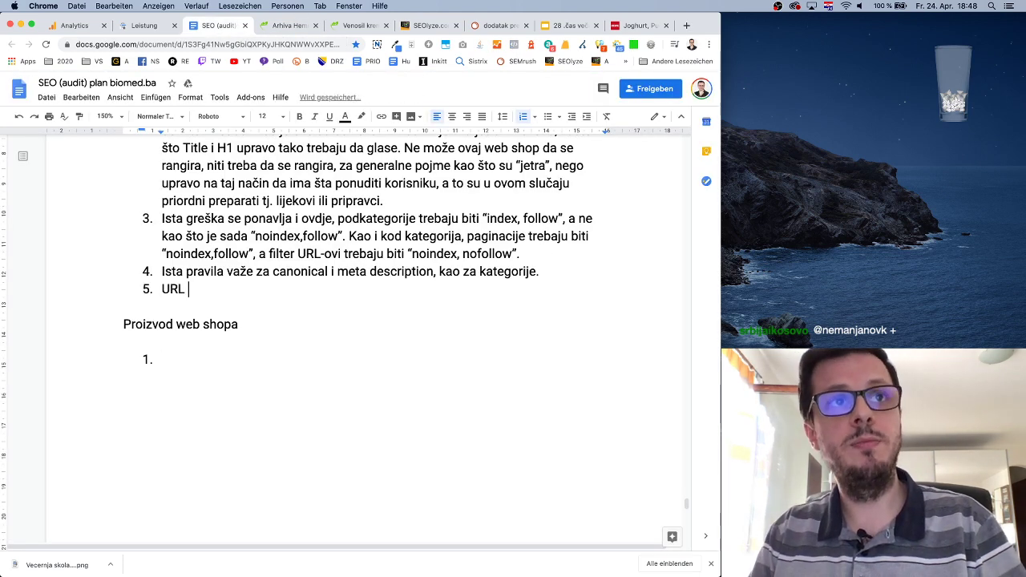
text(podkategorij e)
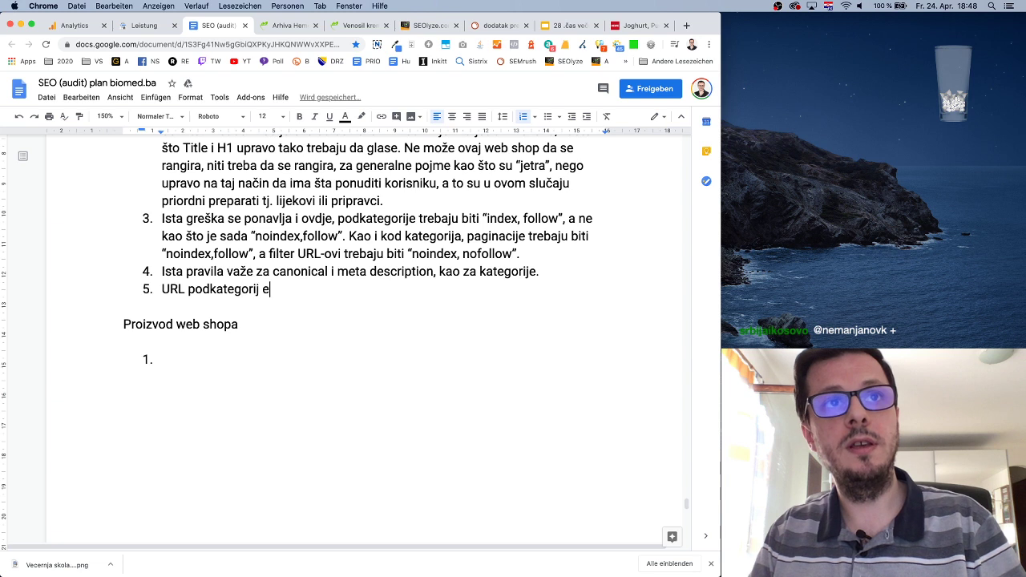
key(BackSpace)
key(BackSpace)
key(BackSpace)
key(BackSpace)
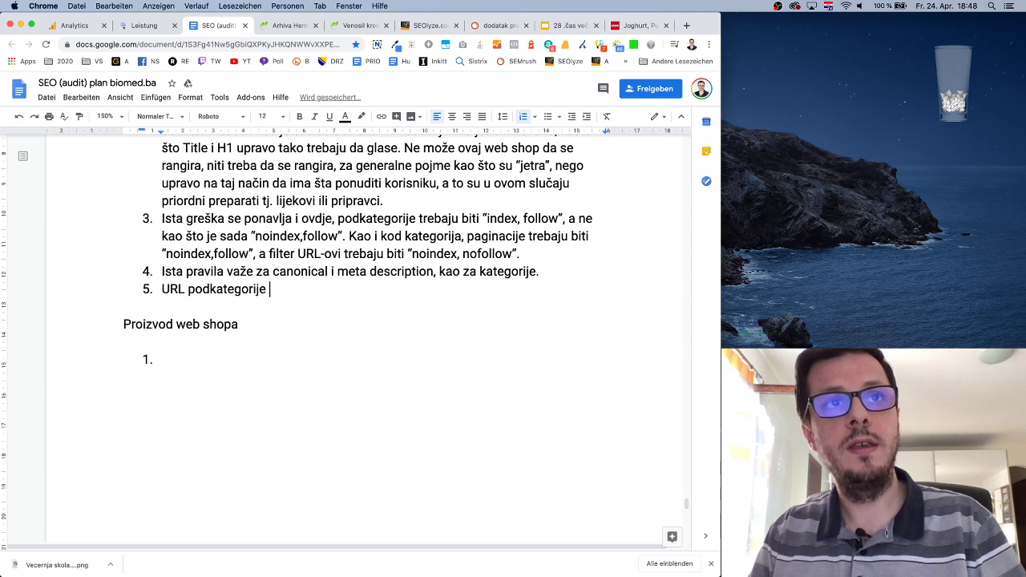
text(je ok, kao i rel prev net)
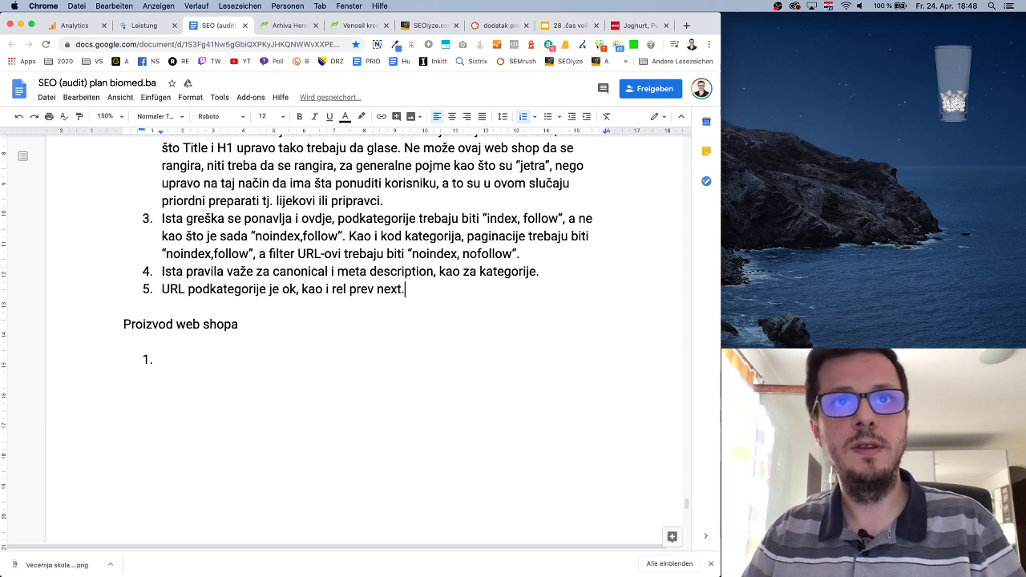
Open the second pagination page of biomed.ba's Kosti i zglobovi subcategory.
scroll(527, 449, down, 3)
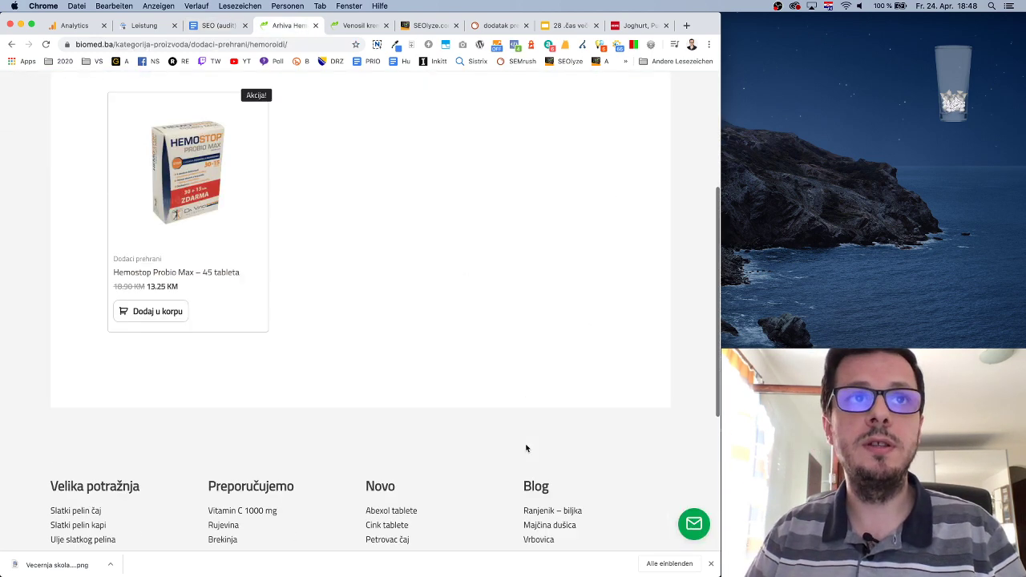
scroll(354, 240, up, 5)
click(12, 44)
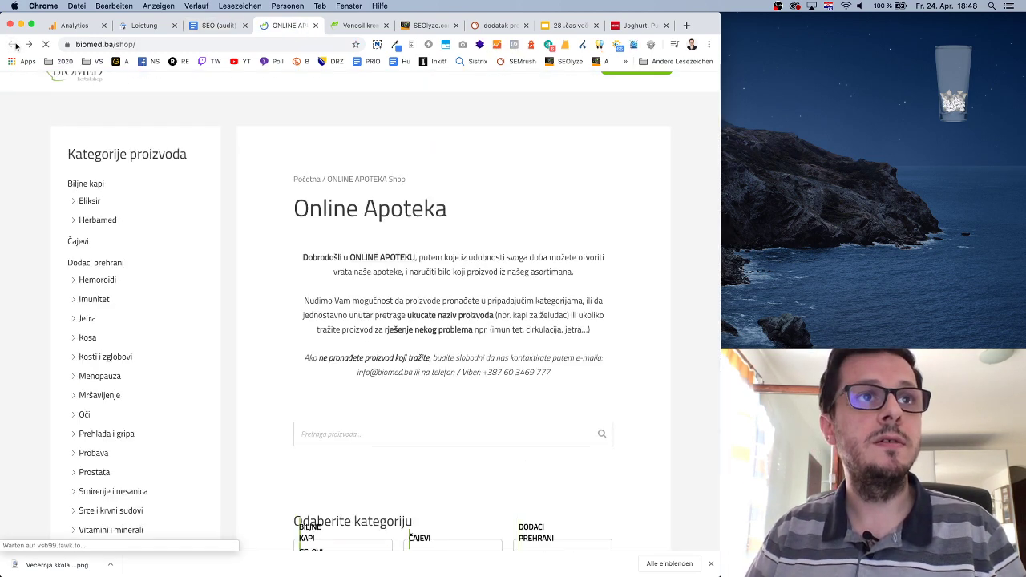
click(102, 352)
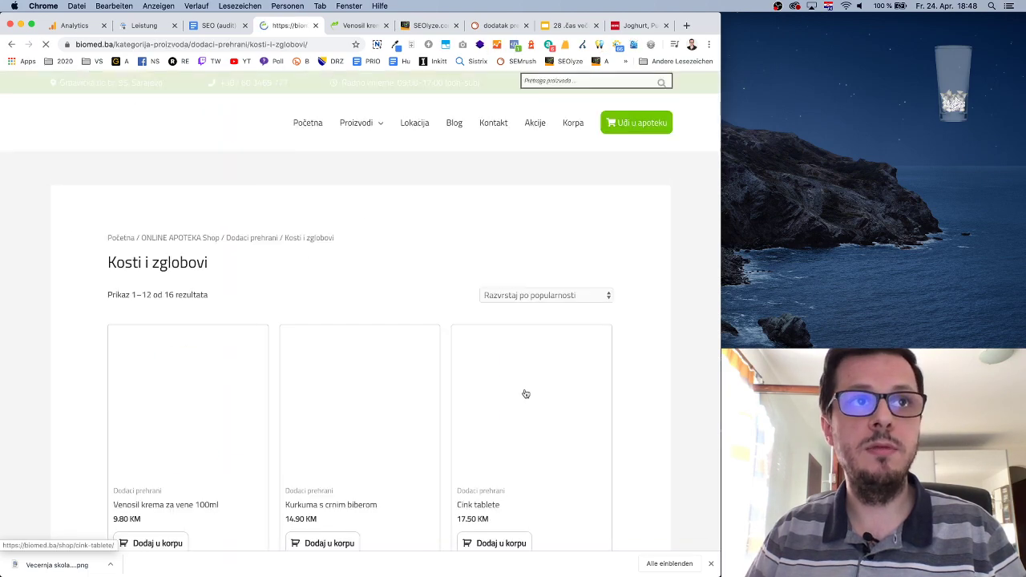
scroll(524, 394, down, 10)
scroll(523, 394, down, 8)
click(145, 306)
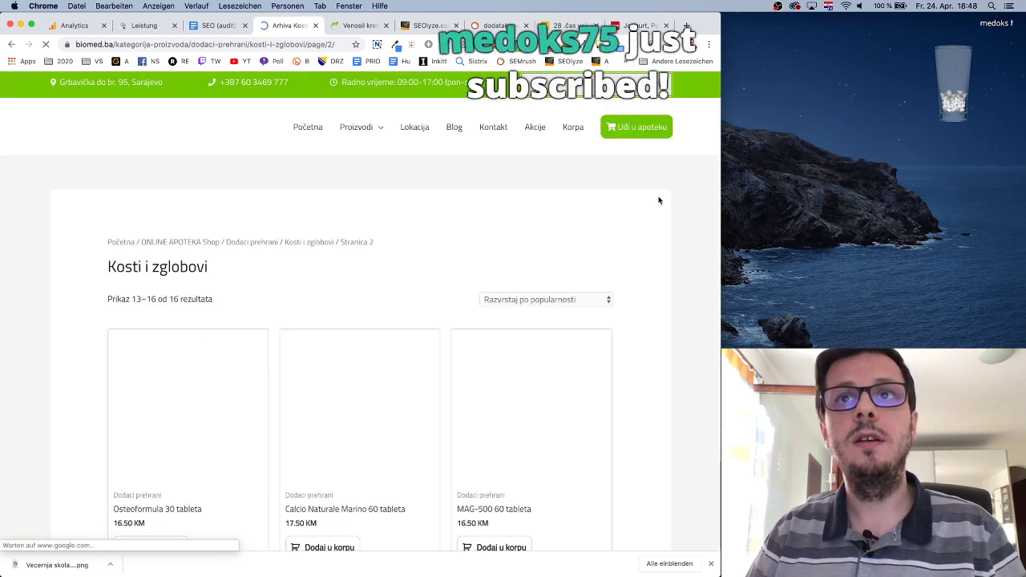
Search the paginated page's source code for “rel” to check its prev/next tags, and return to the audit document.
right_click(660, 200)
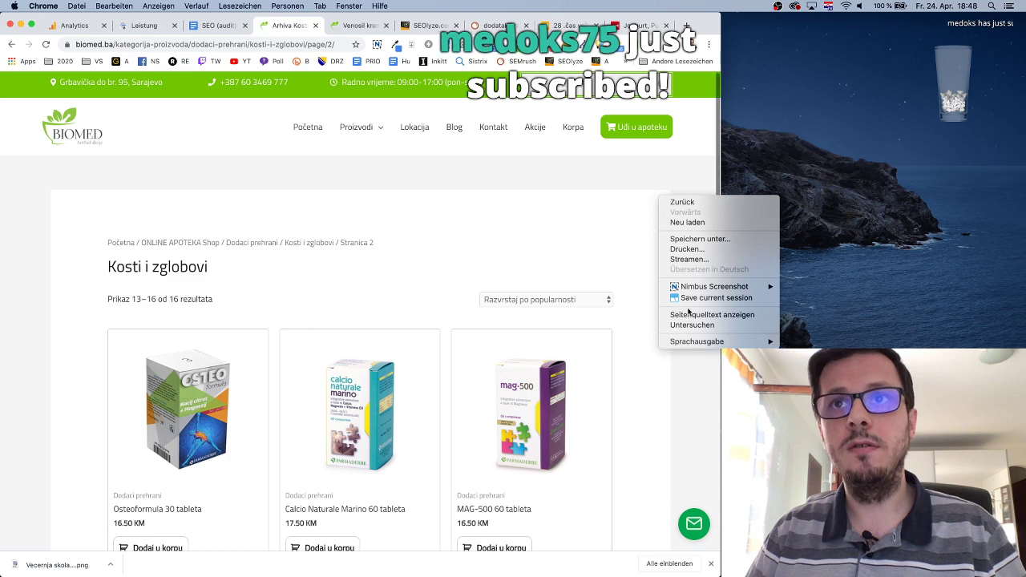
click(688, 316)
key(super+f)
text(rel)
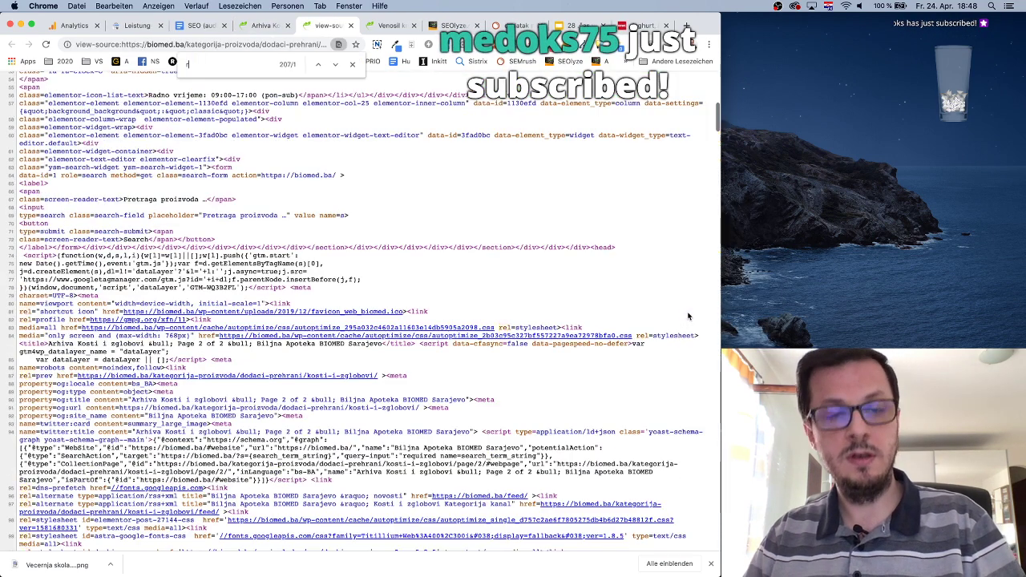
key(Return)
key(Return)
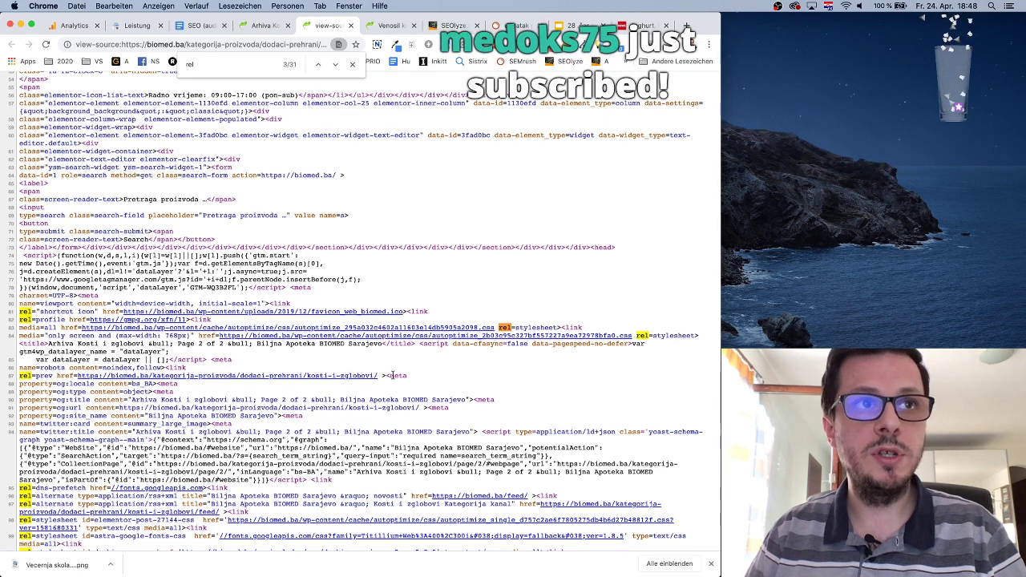
scroll(386, 373, down, 1)
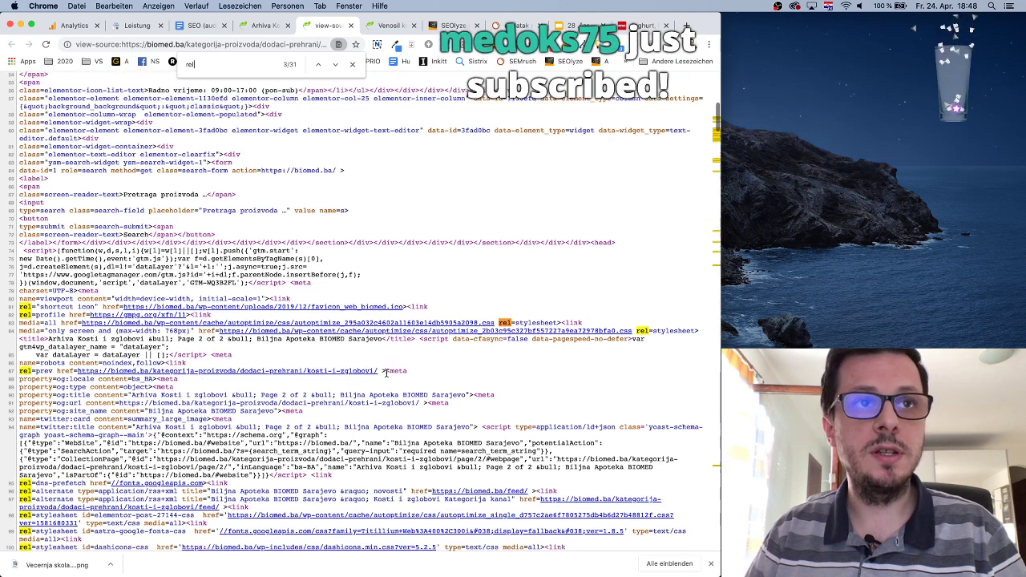
click(353, 25)
click(212, 25)
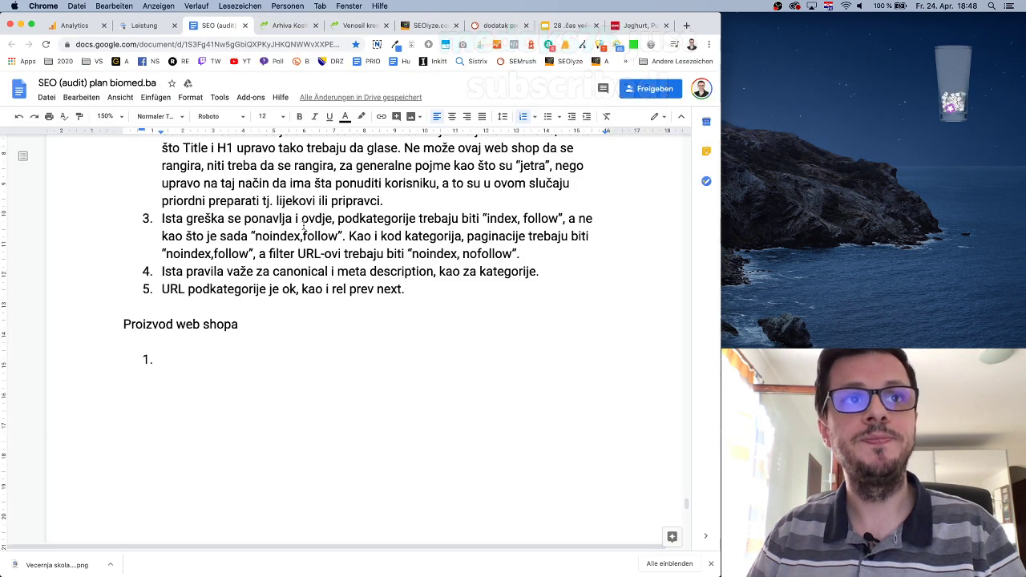
Add the headings “Blog početna” and “Blog post” below the empty product list, and return to that list's first item.
click(361, 25)
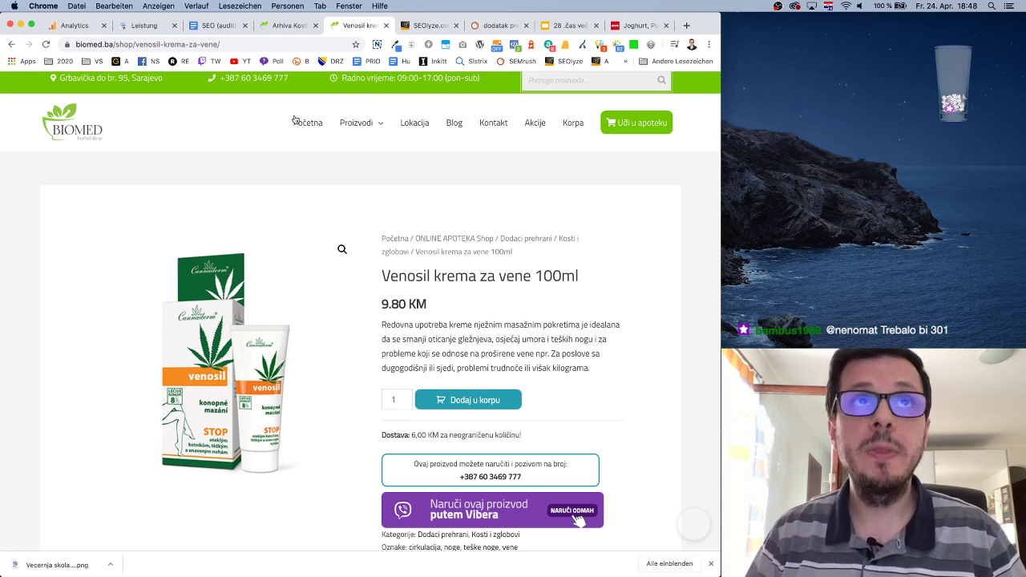
click(219, 25)
scroll(409, 325, down, 10)
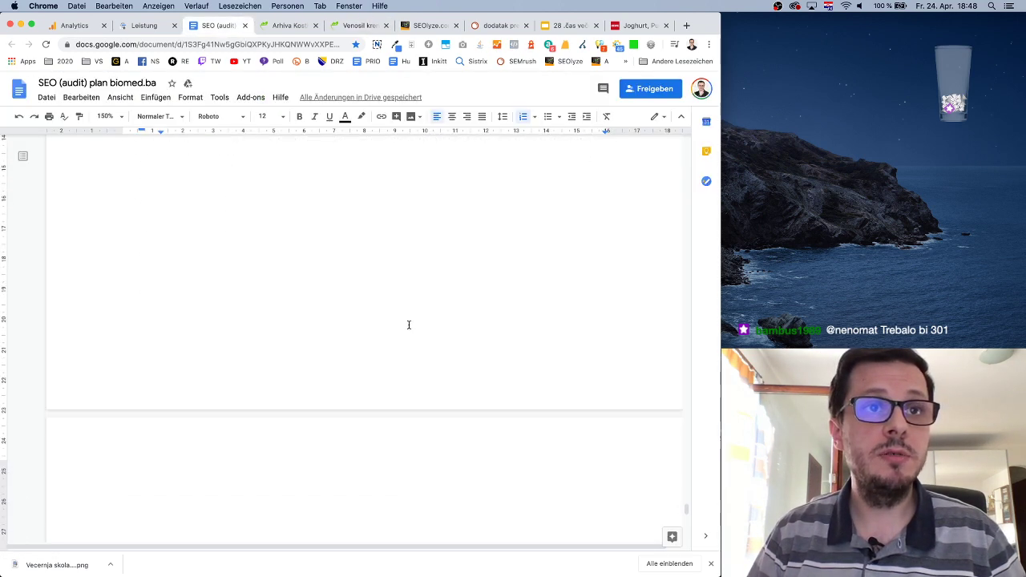
scroll(409, 325, up, 10)
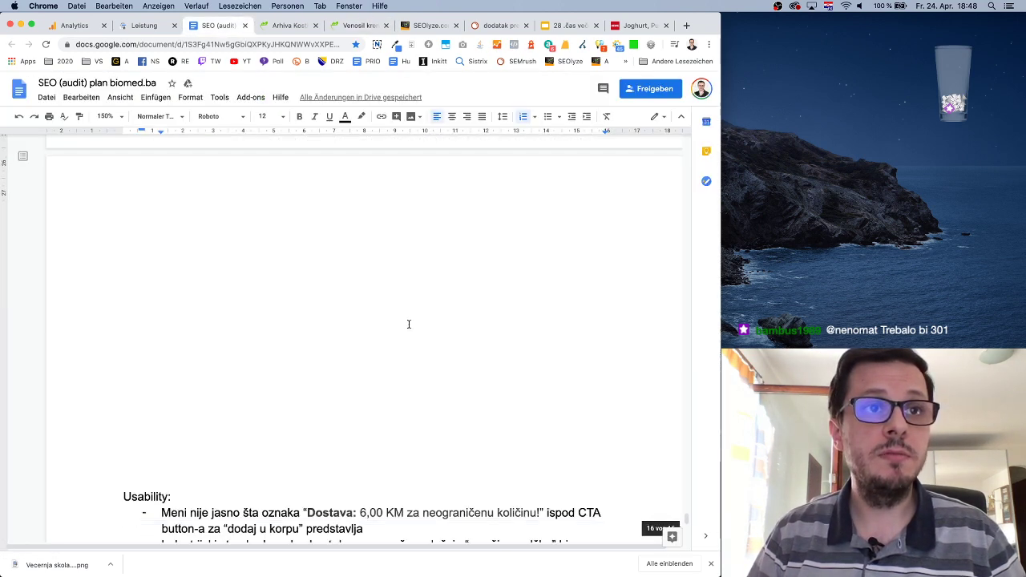
click(258, 290)
key(Return)
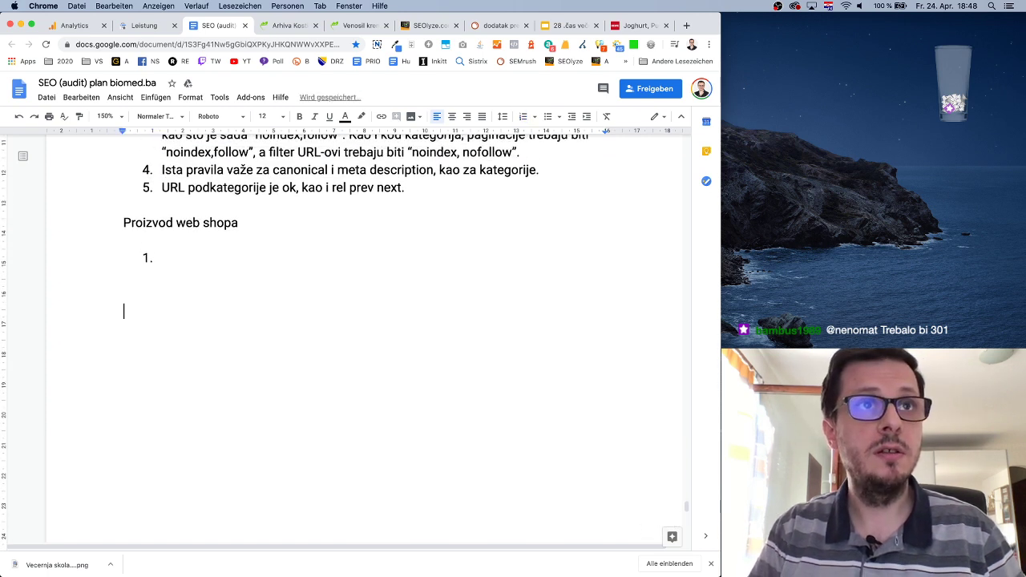
text(Blog poč)
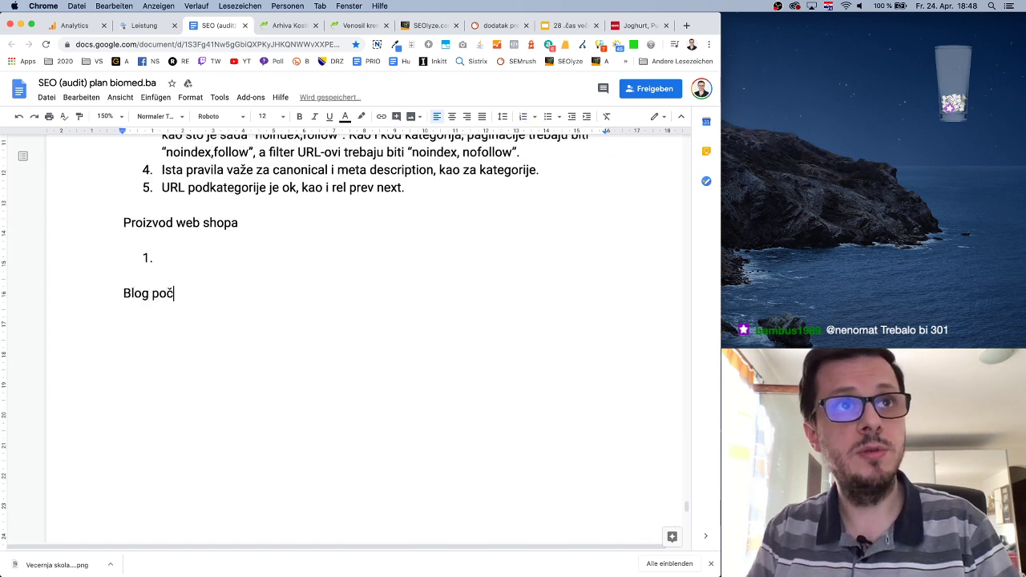
text(Blog post)
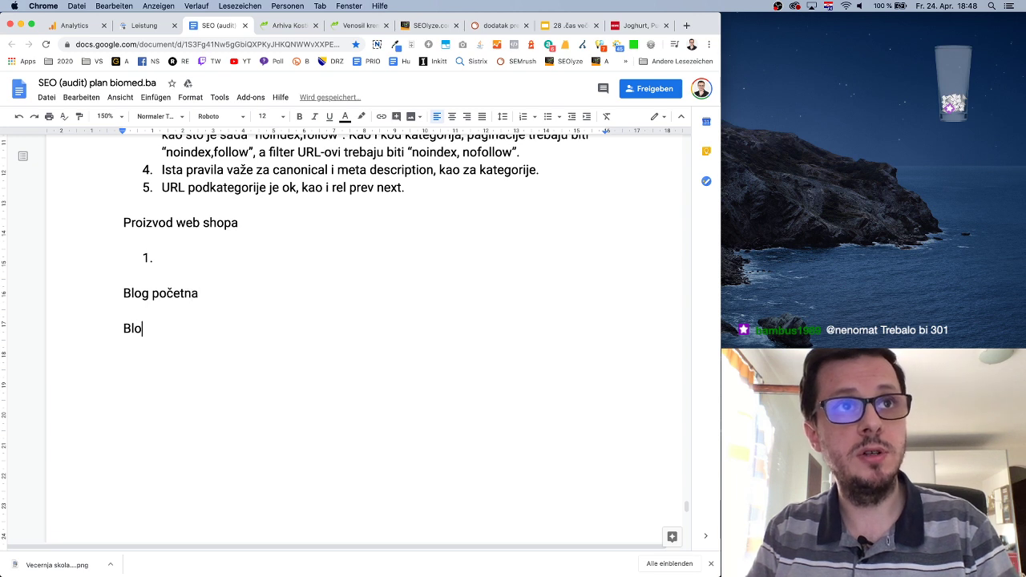
click(123, 241)
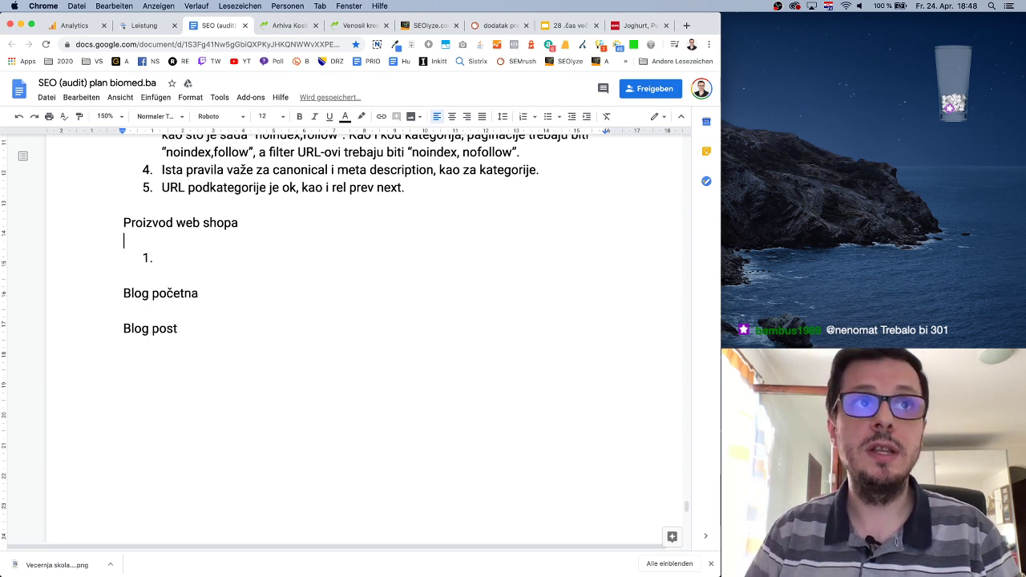
click(162, 258)
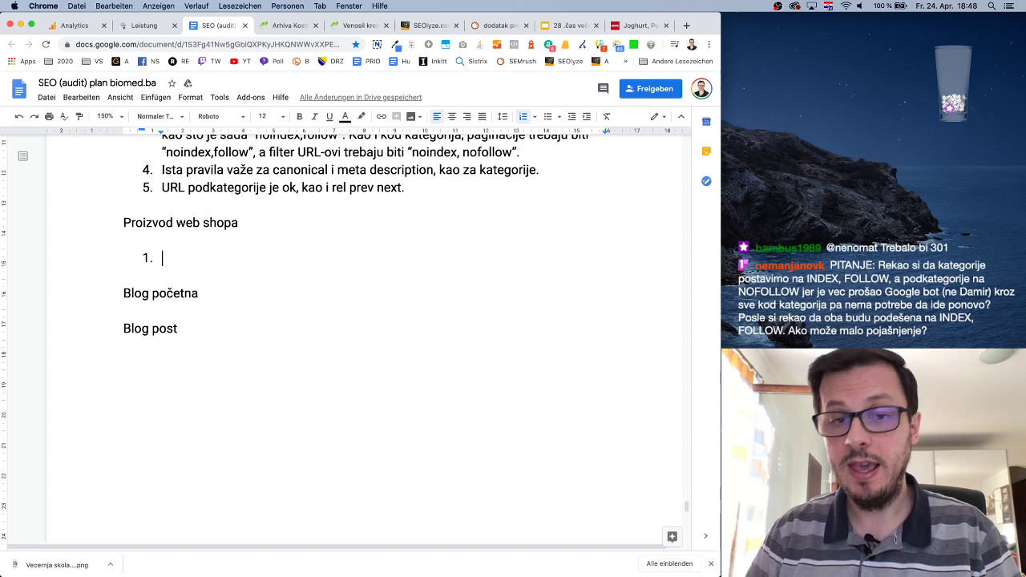
Review biomed.ba's Venosil krema za vene 100ml product page from its description down to the footer.
click(287, 25)
click(365, 27)
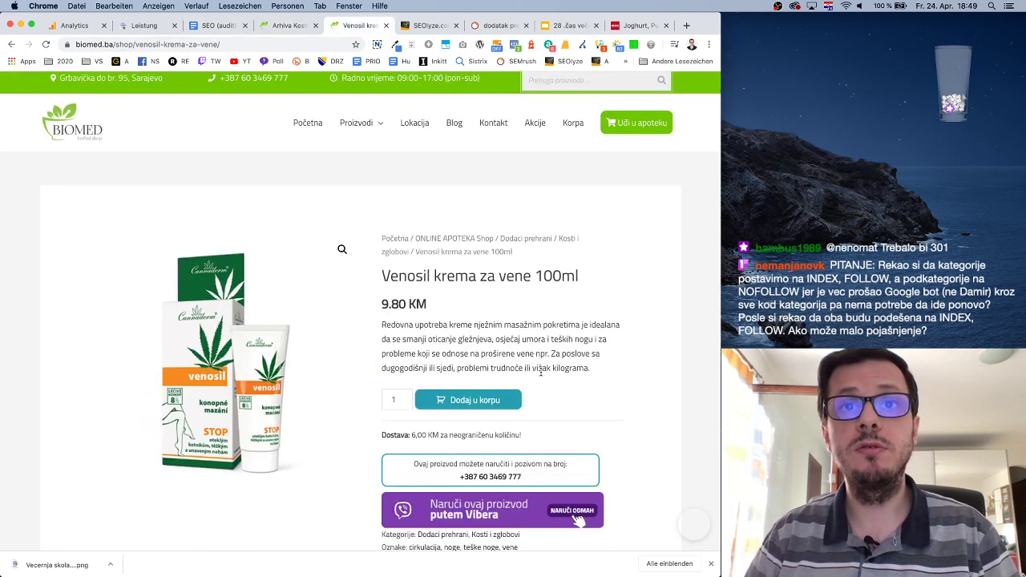
drag(383, 323, 601, 370)
click(607, 373)
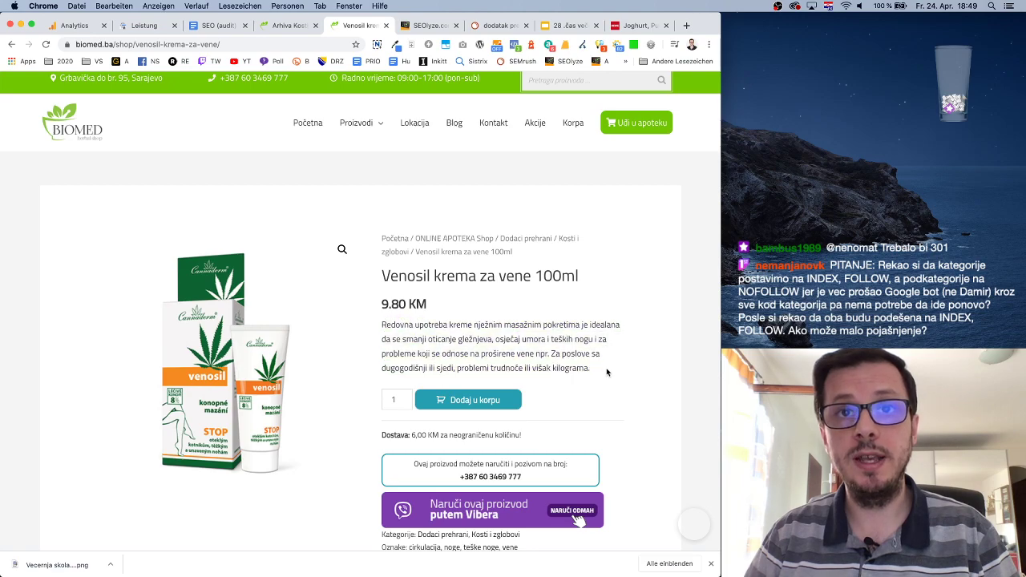
scroll(613, 372, down, 3)
scroll(613, 372, down, 10)
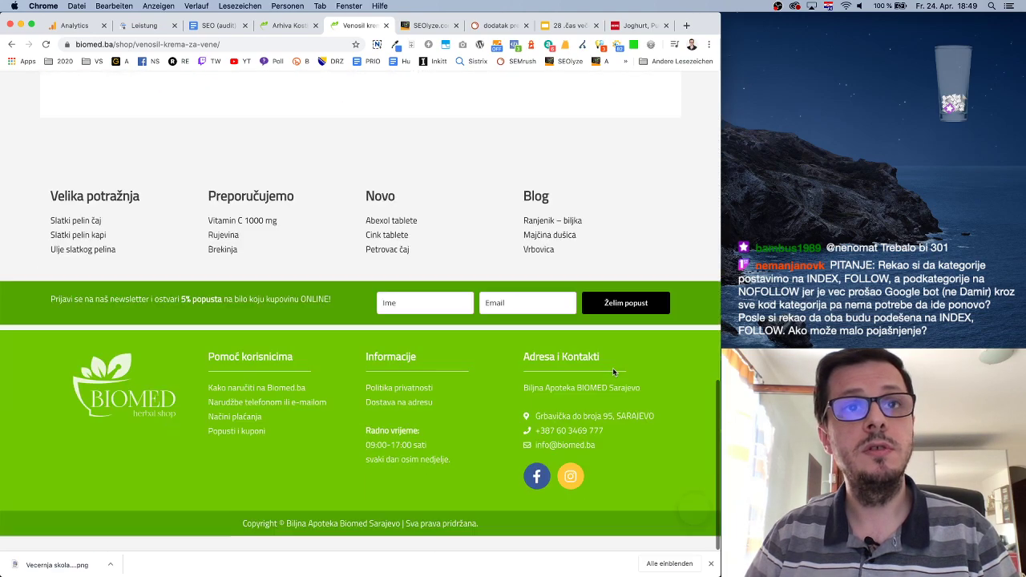
scroll(614, 372, up, 15)
scroll(614, 372, down, 2)
scroll(613, 372, up, 2)
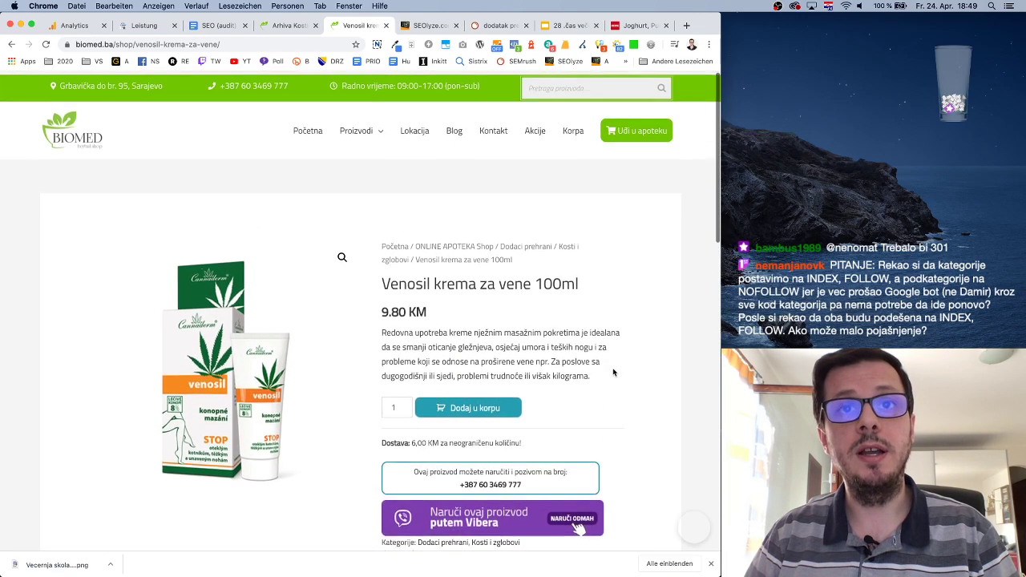
Start the audit document's first item under “Proizvod web shopa” with “Ustanovili smo da je kod većine proizvoda sa SEO stanovišta skoro sve ok, osim”.
scroll(508, 308, down, 1)
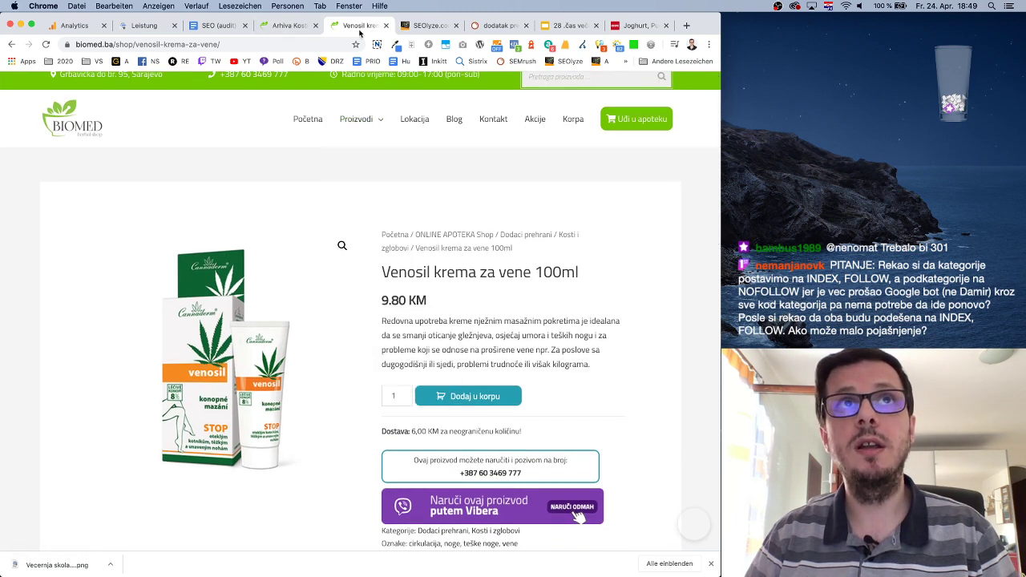
click(218, 25)
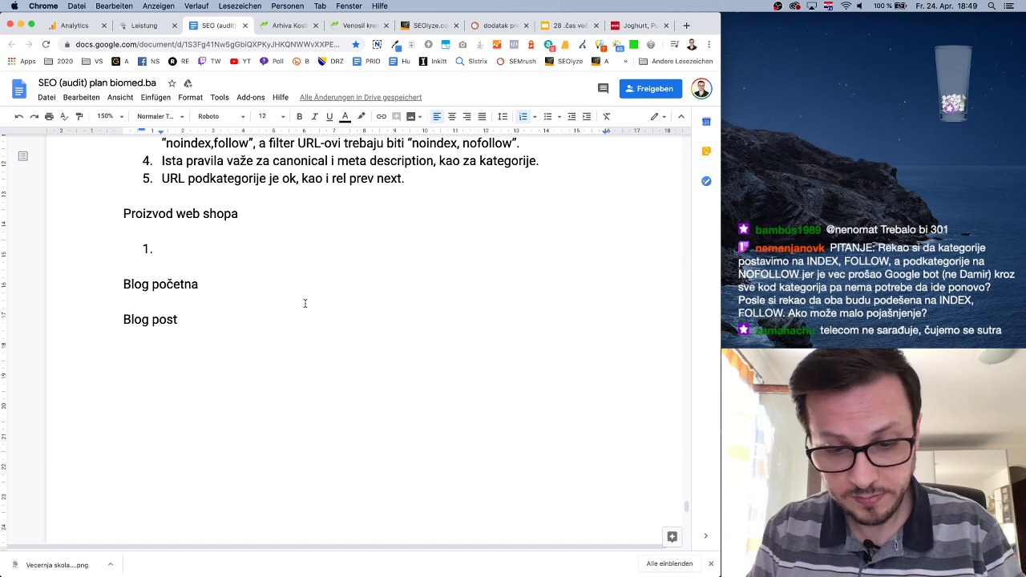
text(Ustanovil)
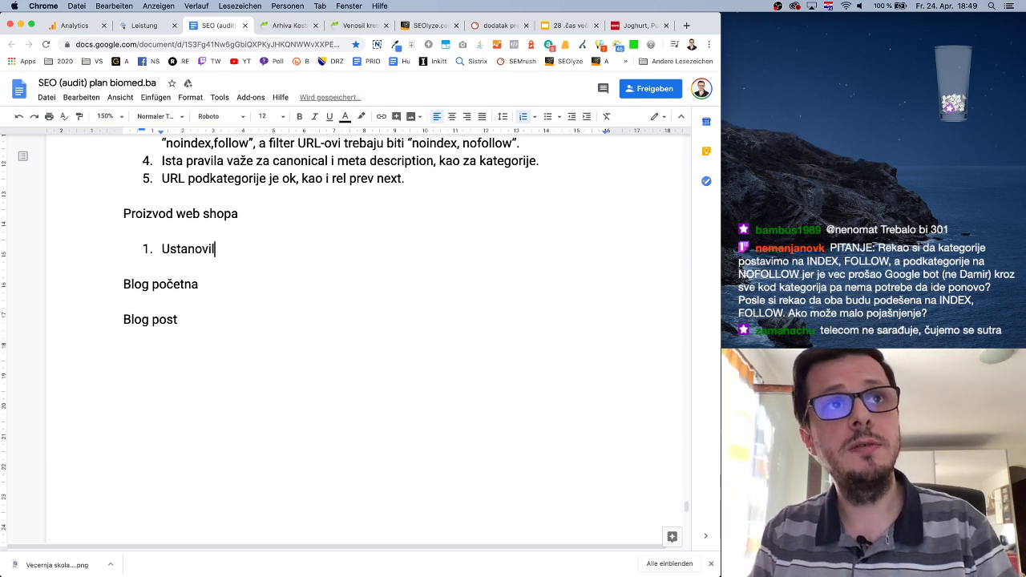
text(i smo da je kod)
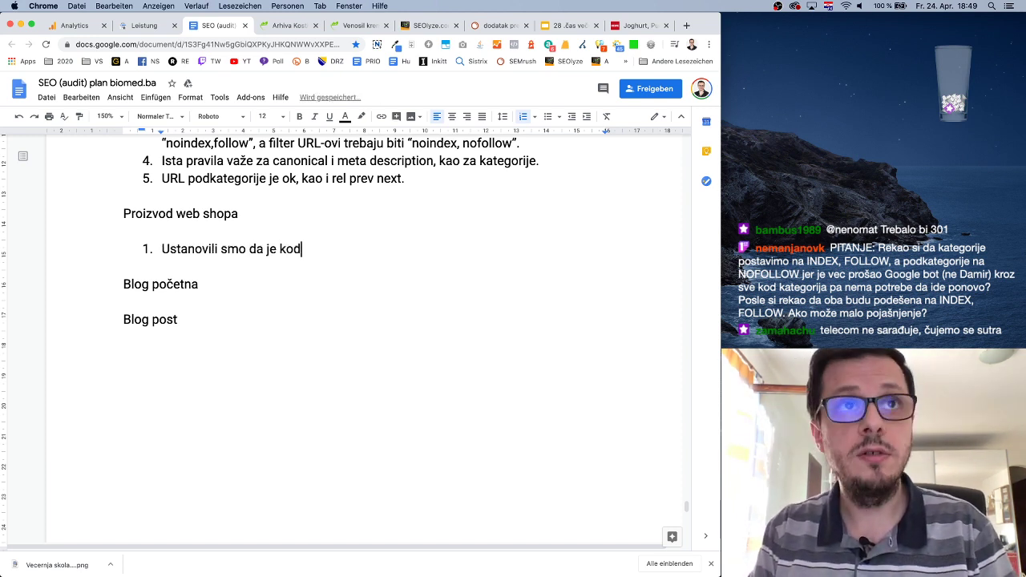
text( većine proizv)
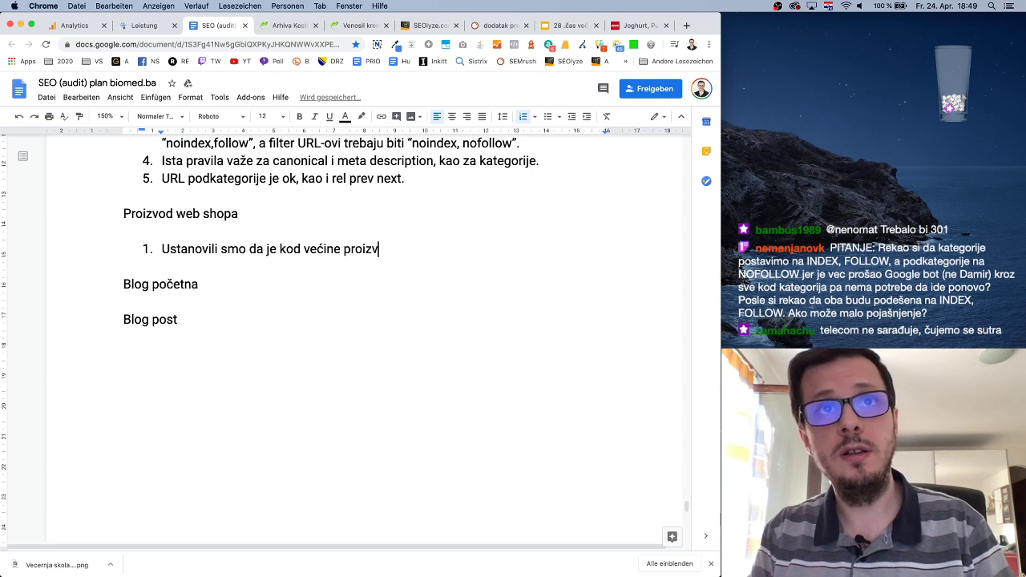
text(oda sa SEO stano)
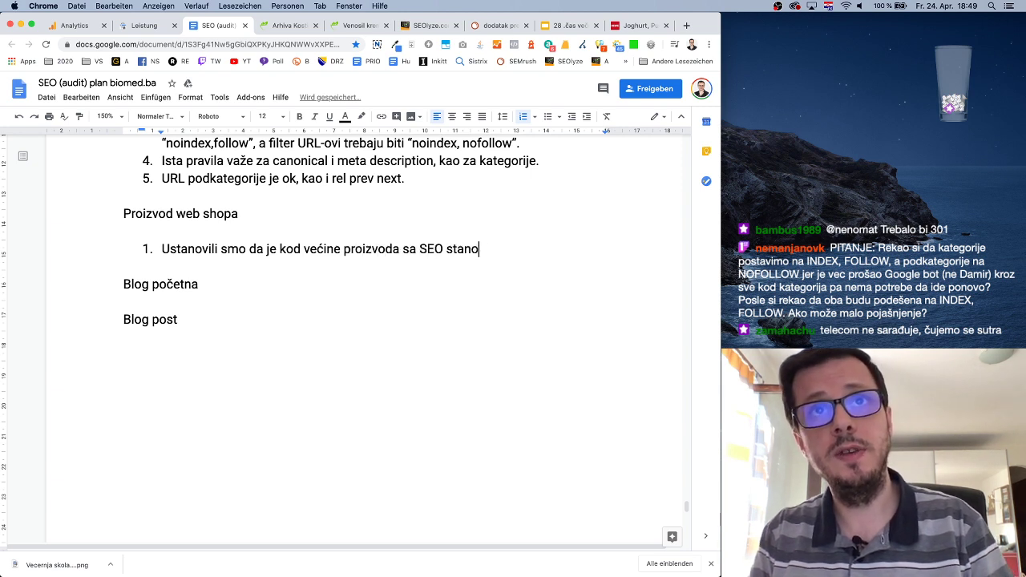
text(višta skor)
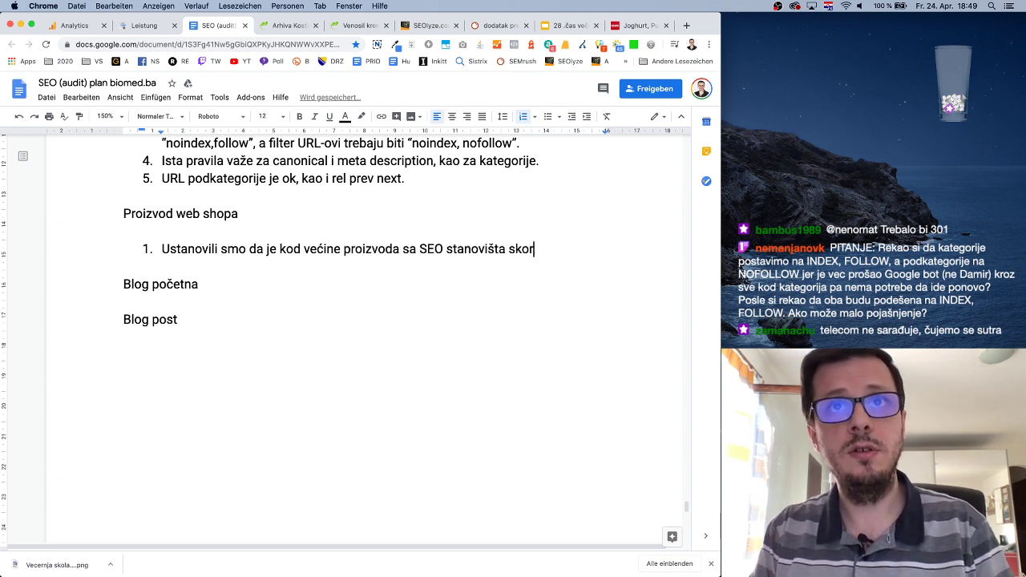
text(o sve ok, osim )
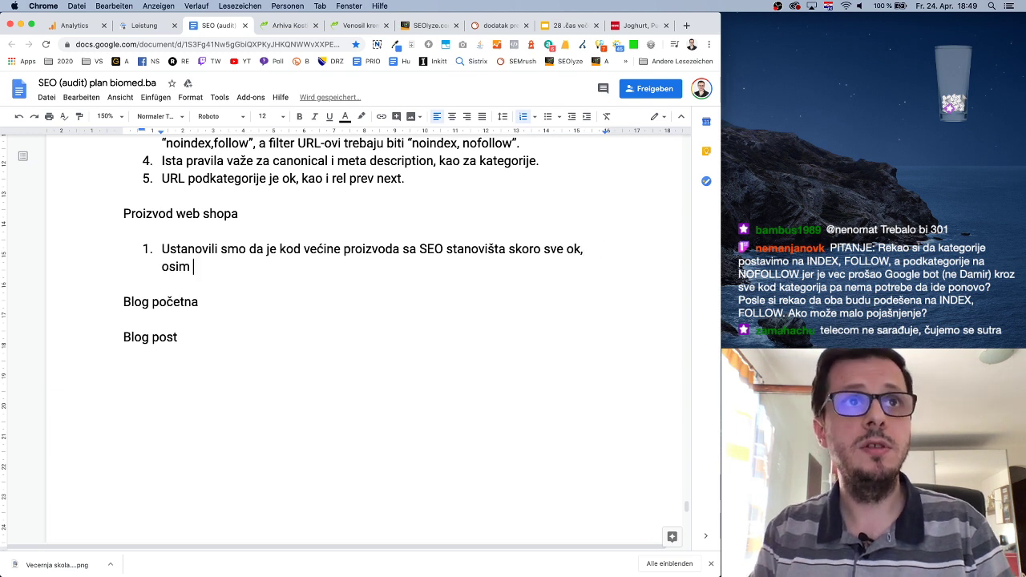
Finish the first product item with “kod pojedinih proizvoda gdje je naziv proizvoda nelogičan i zbunujući za Google i za korisnika.”.
text(kod pojedinih pro)
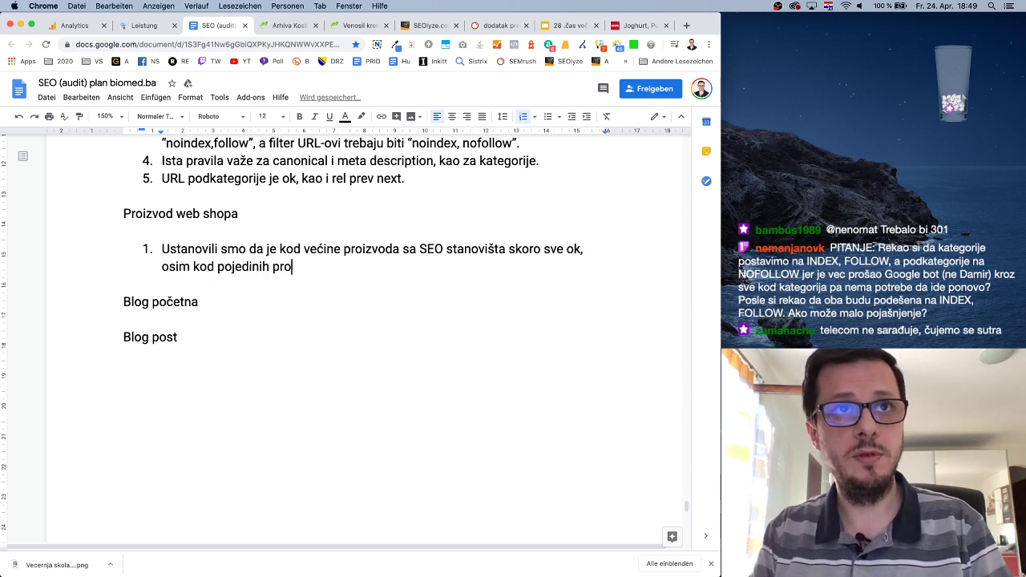
text(izvoda g)
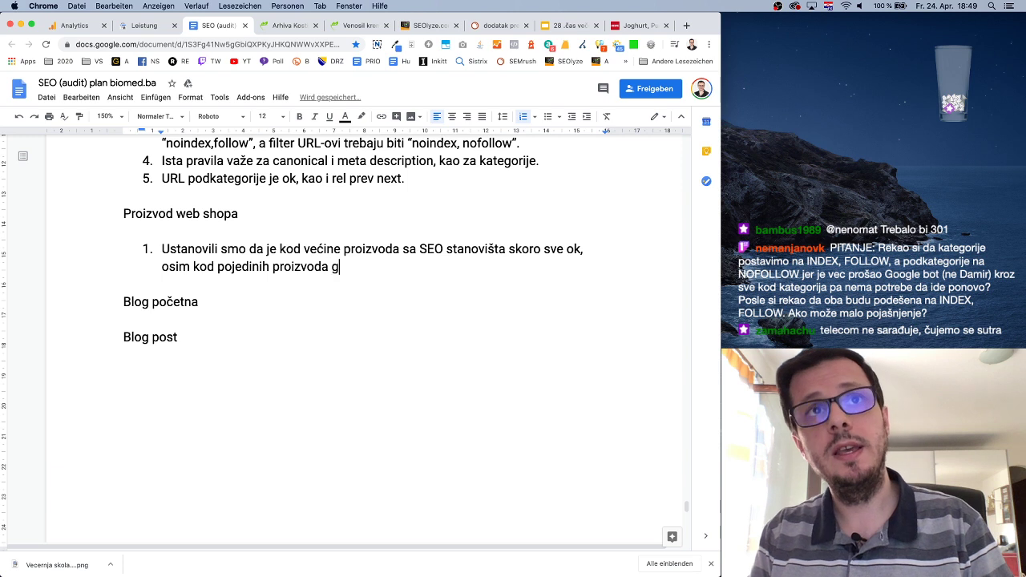
text(dje je naz)
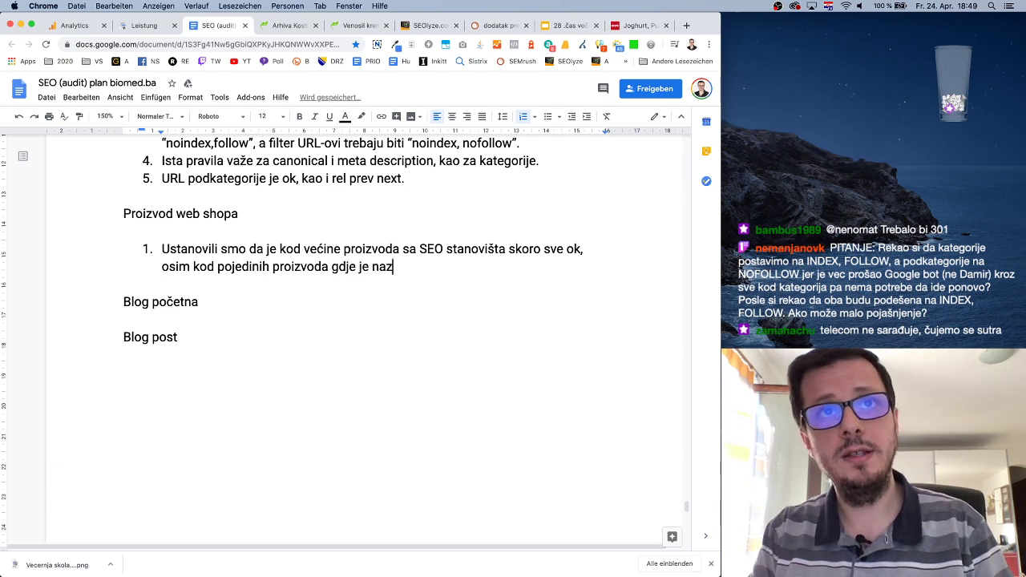
text(iv proizvoda )
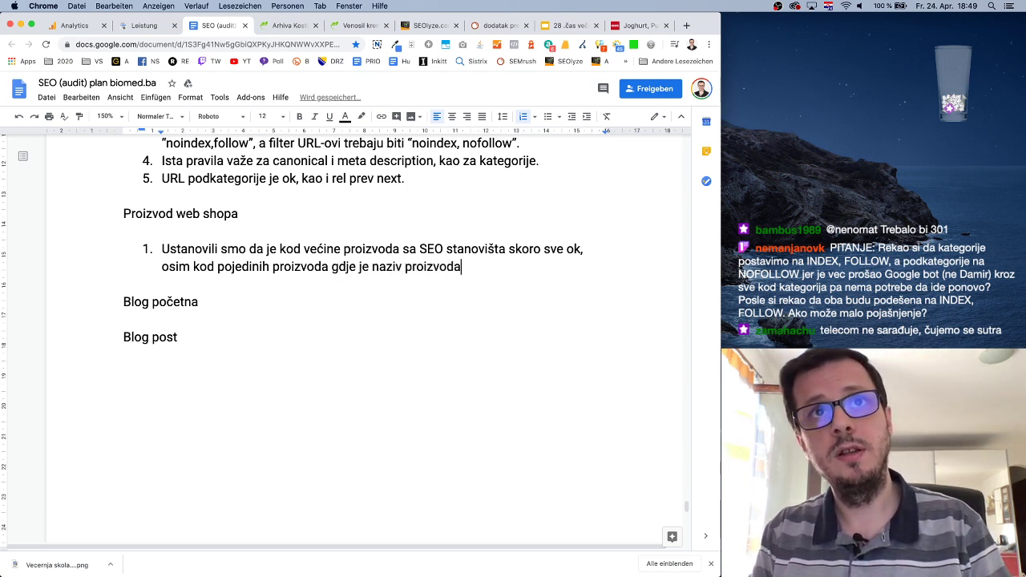
text(nelo)
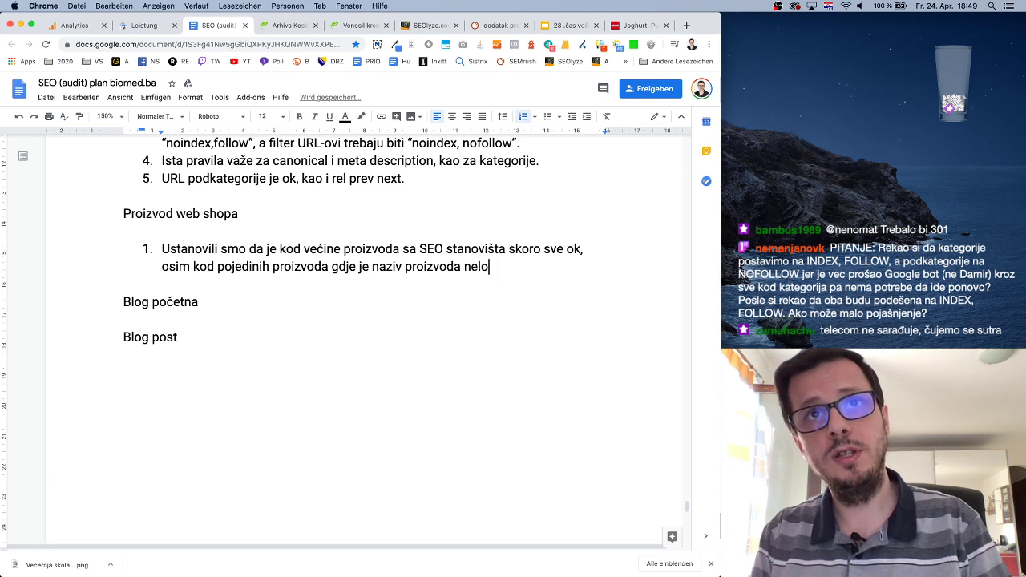
text(gičan)
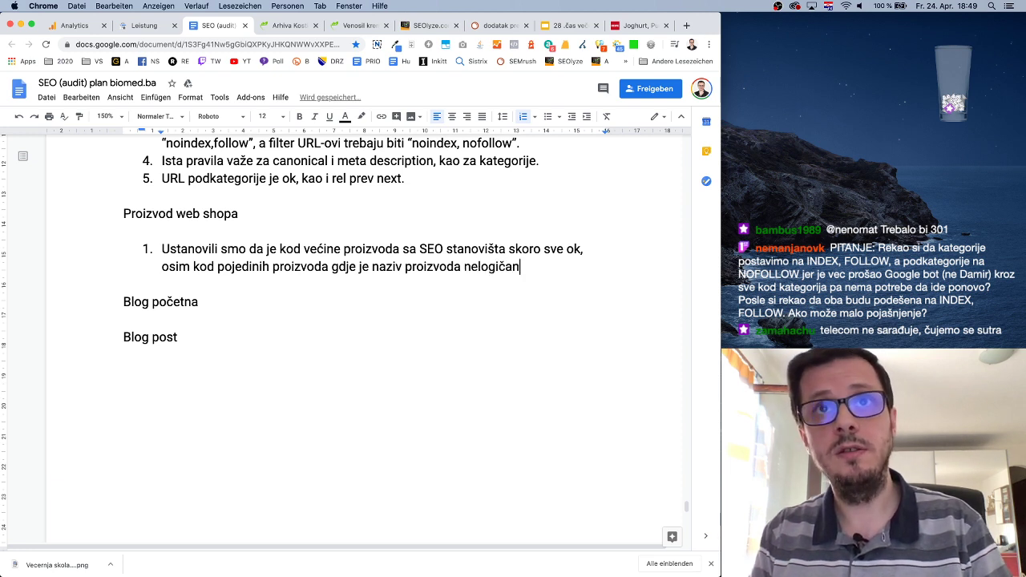
text( i zbunujući)
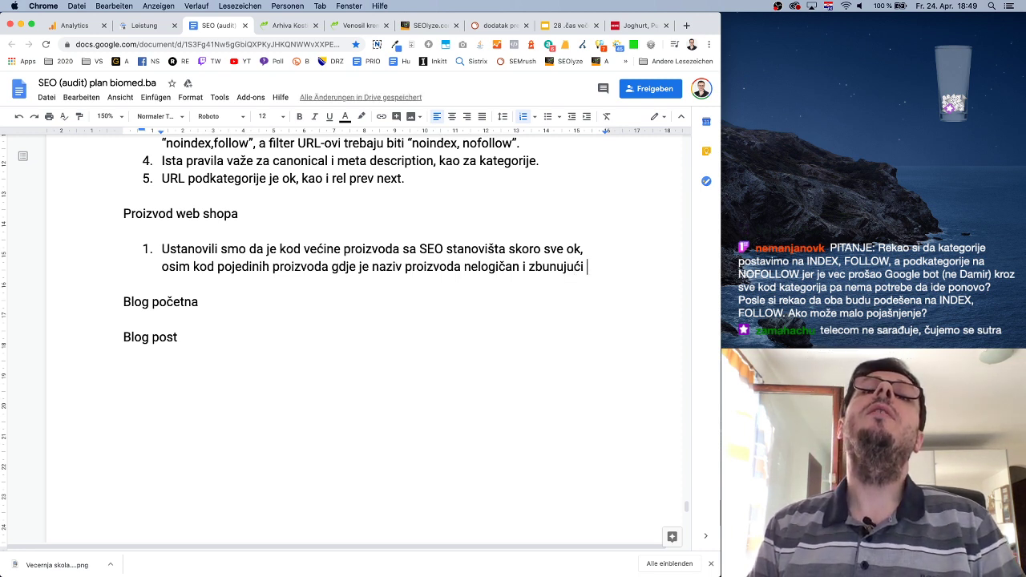
text(za Google i za kor)
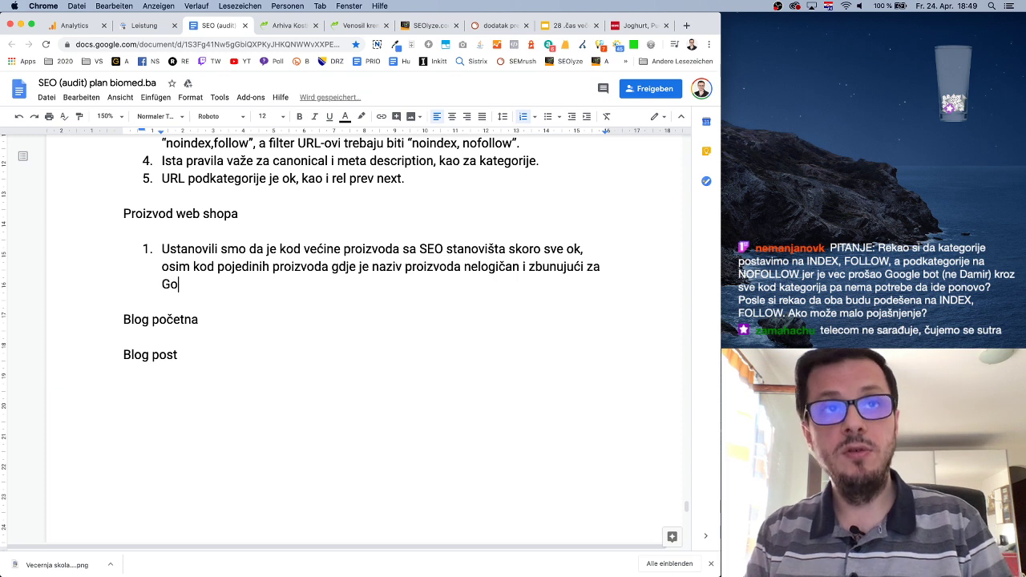
text(i za kori)
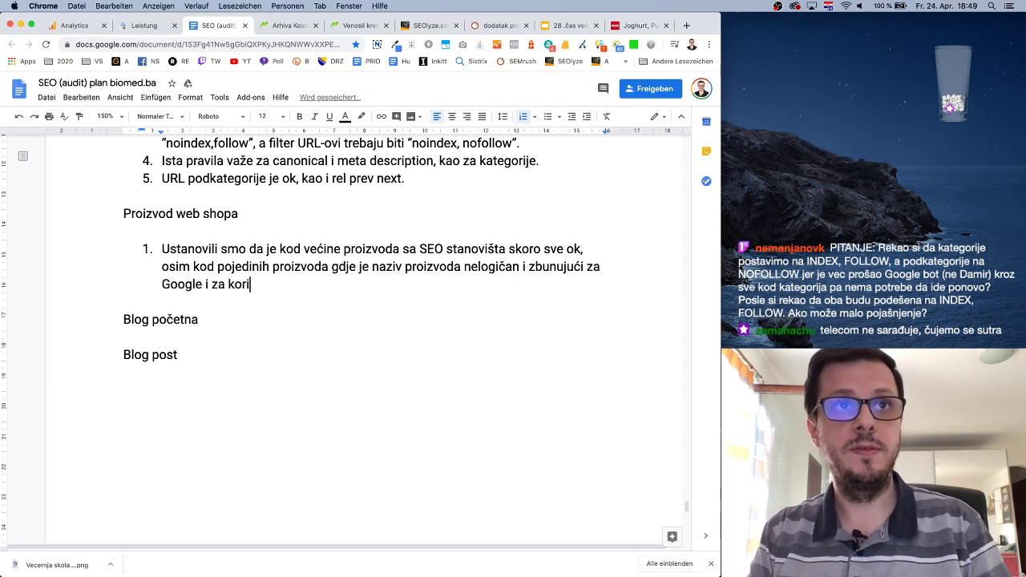
text(snika.)
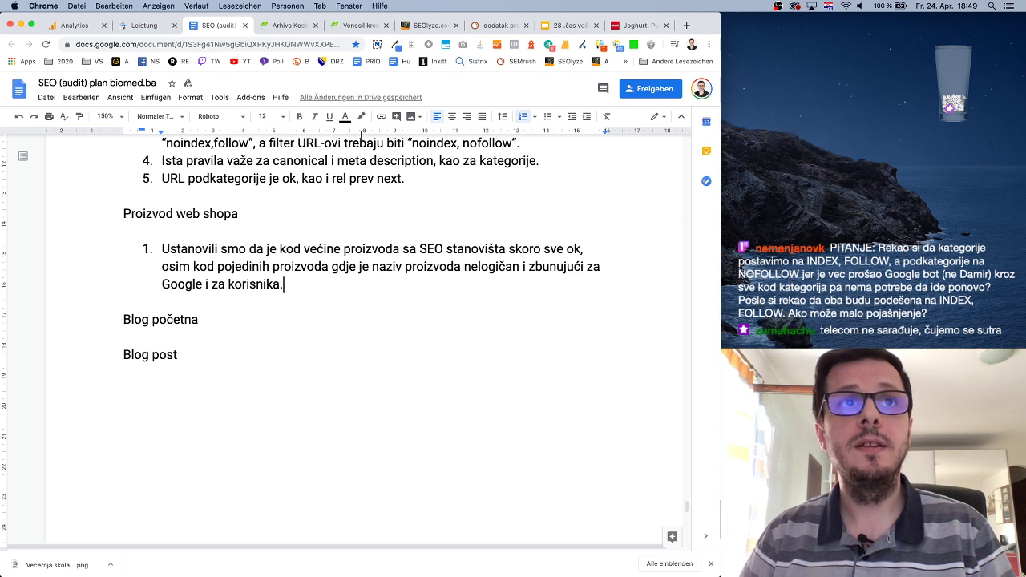
text( Takođ)
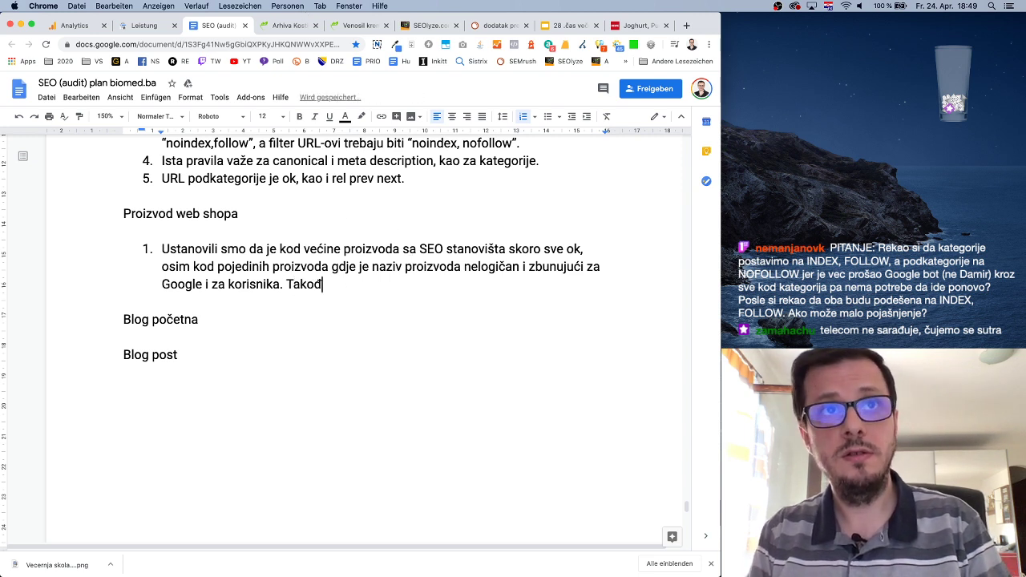
text(er neki proizv)
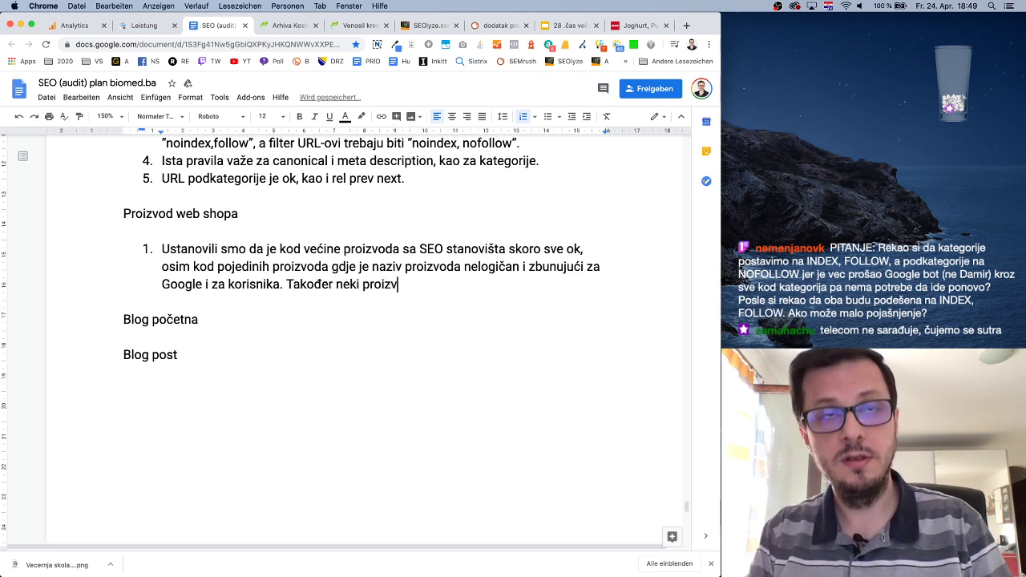
key(BackSpace)
key(BackSpace)
key(BackSpace)
key(BackSpace)
key(BackSpace)
key(BackSpace)
key(BackSpace)
key(BackSpace)
key(BackSpace)
key(BackSpace)
key(BackSpace)
key(BackSpace)
key(BackSpace)
key(BackSpace)
key(BackSpace)
key(BackSpace)
key(BackSpace)
key(BackSpace)
key(BackSpace)
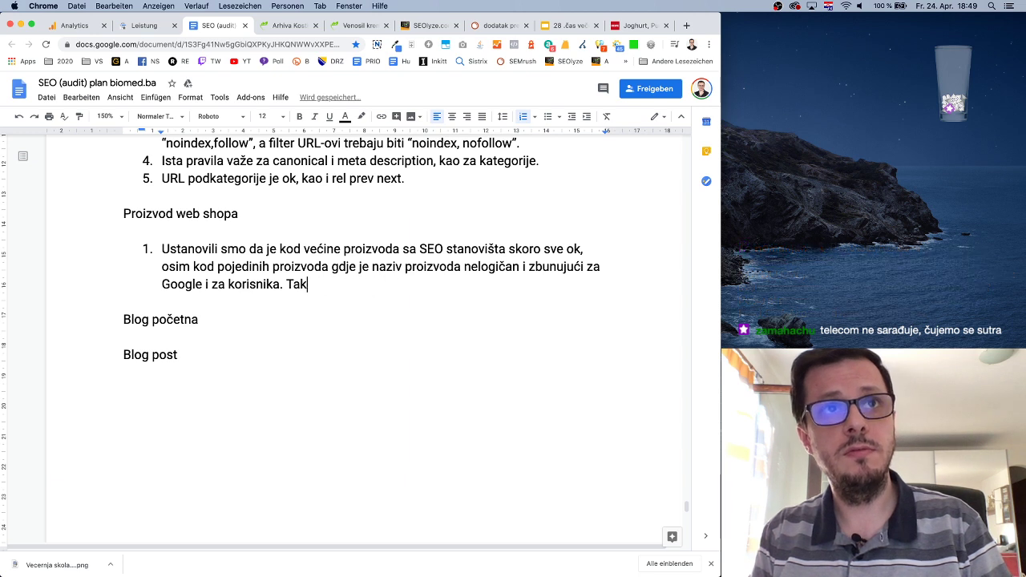
Add the second product item “Neki proizvodi uopšte nemaju opis proizvoda, to treba pod hitno promjeniti.”.
key(Return)
text(Neki pr)
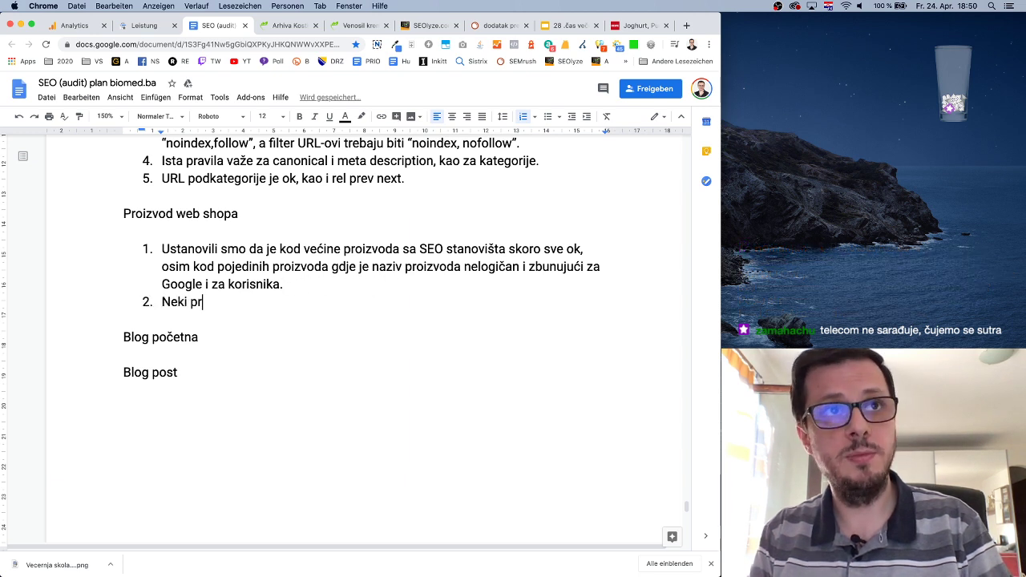
text(oizvodi uo)
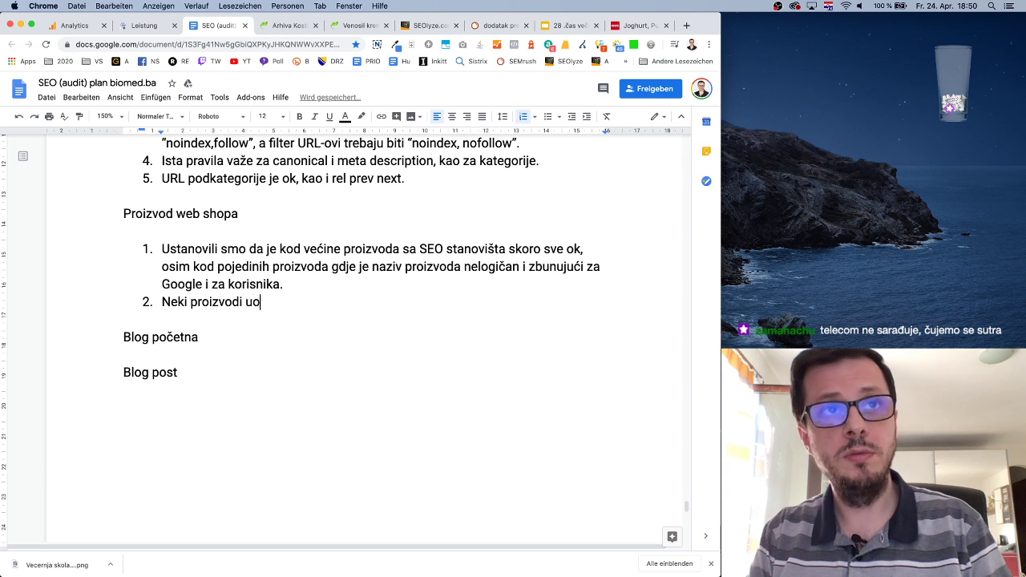
text(pšte nemaju opis )
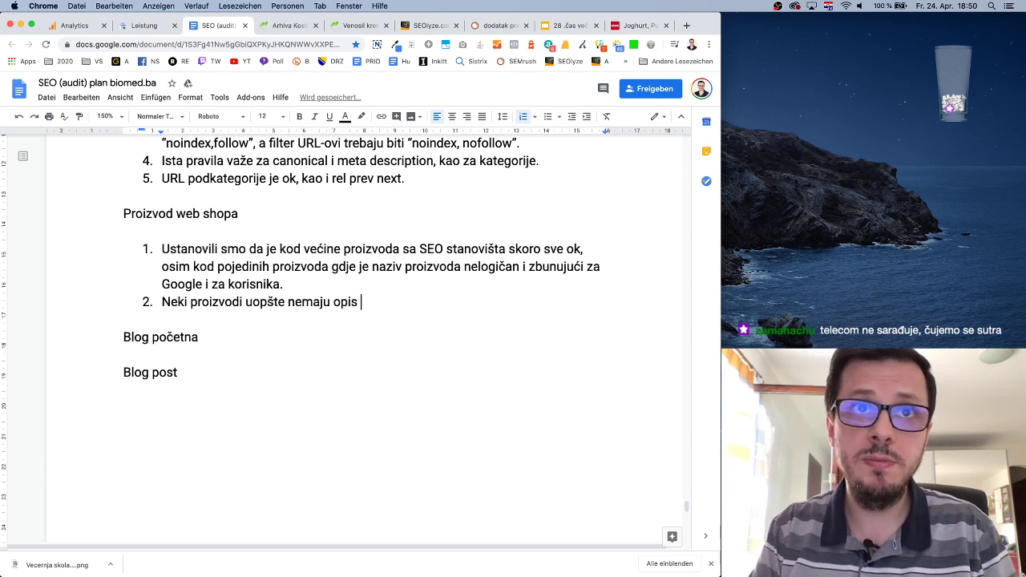
text(proi)
text(zvoda, to treba)
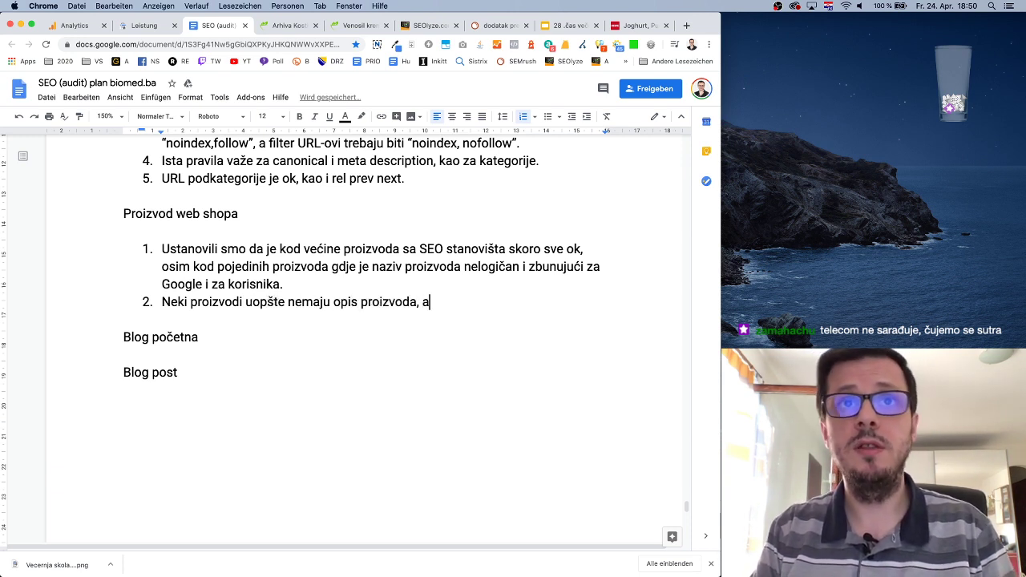
key(BackSpace)
text(to treba pod hitno)
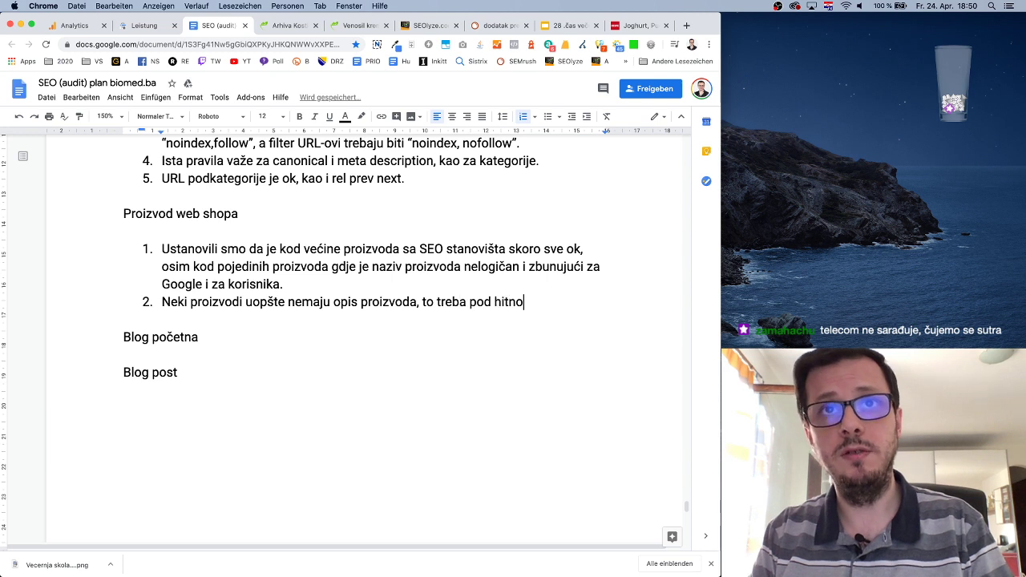
text( promjeniti.)
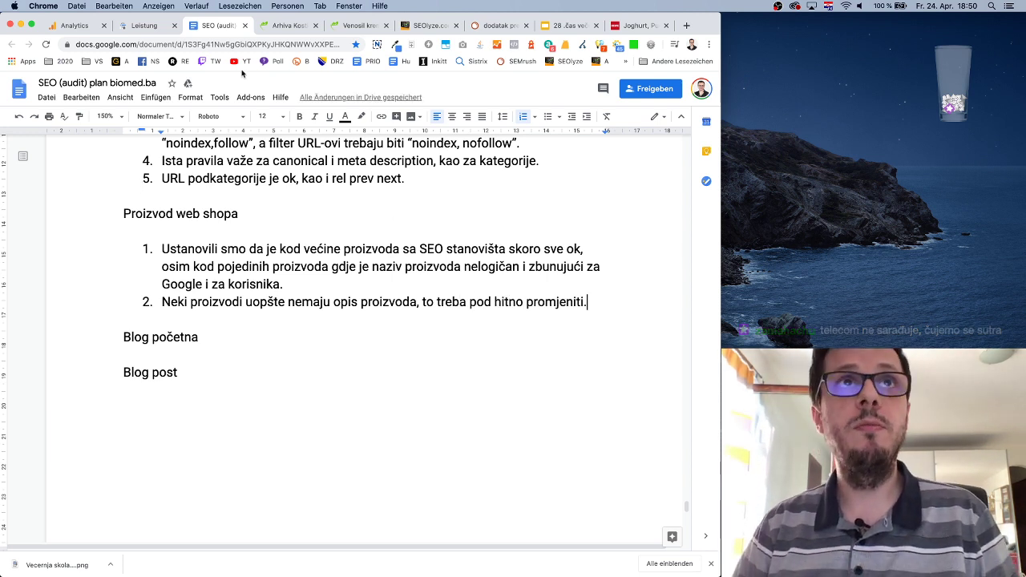
Check the Venosil krema za vene product page and start the third product item with “Napominjemo da je standardni decimal na našem tržištu”.
click(274, 27)
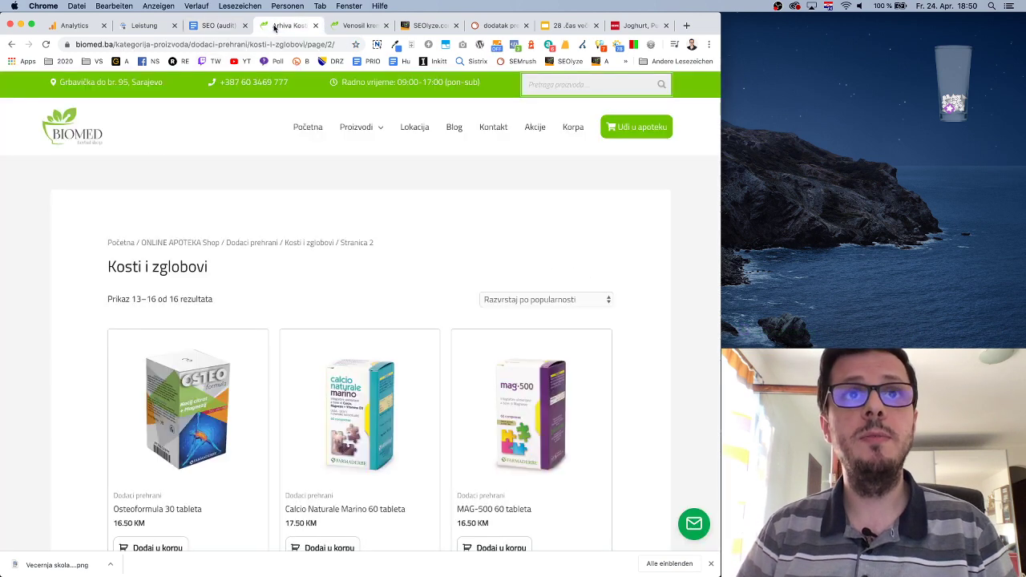
click(342, 27)
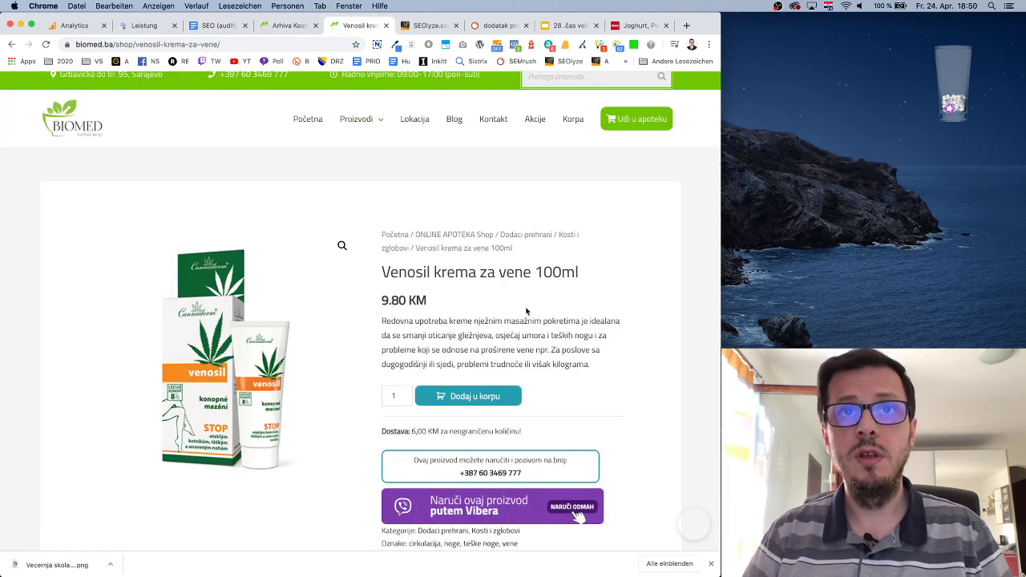
click(229, 25)
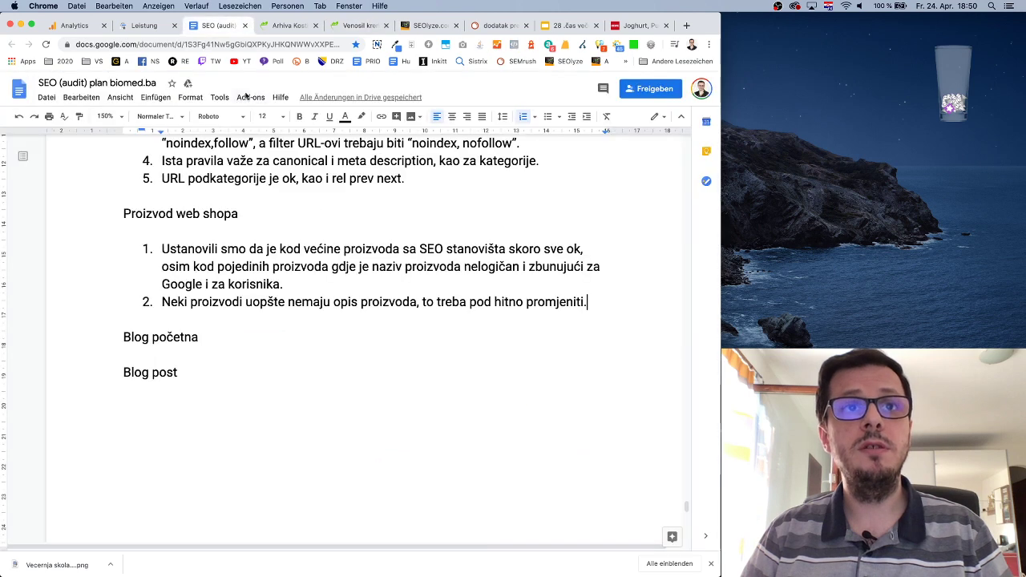
key(Return)
text(Na)
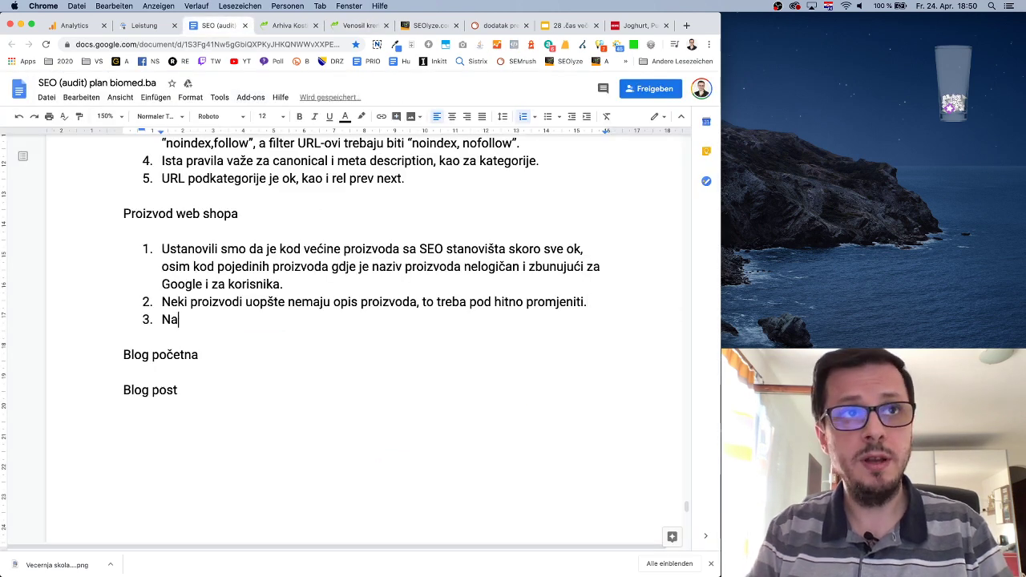
text(pominjemo da)
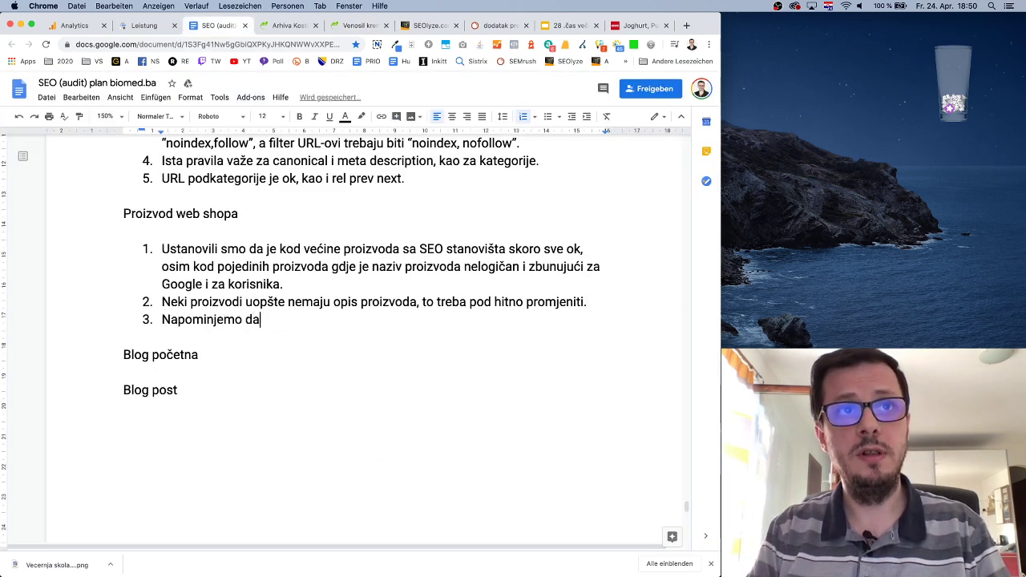
text( je st)
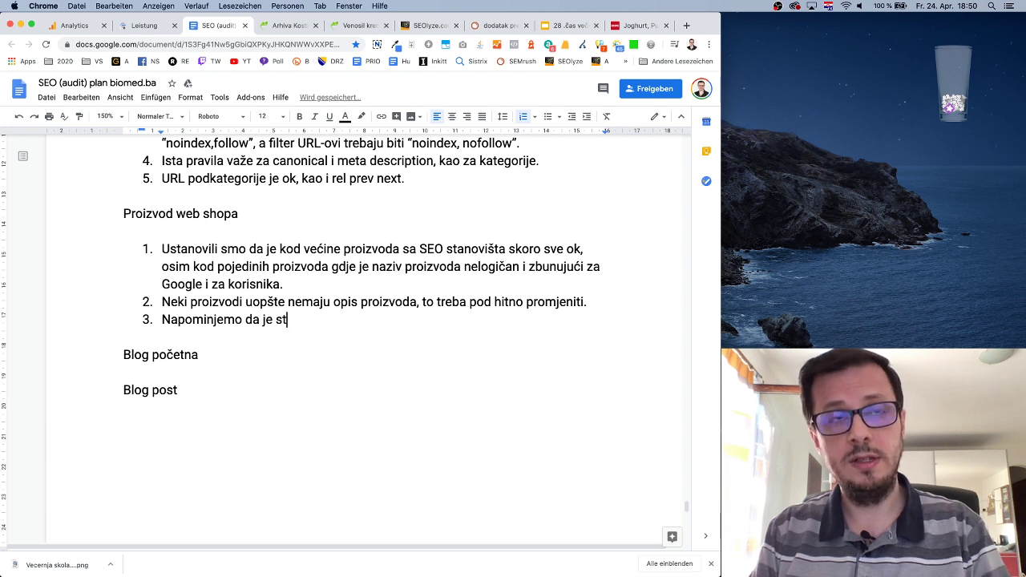
text(andardni decimal )
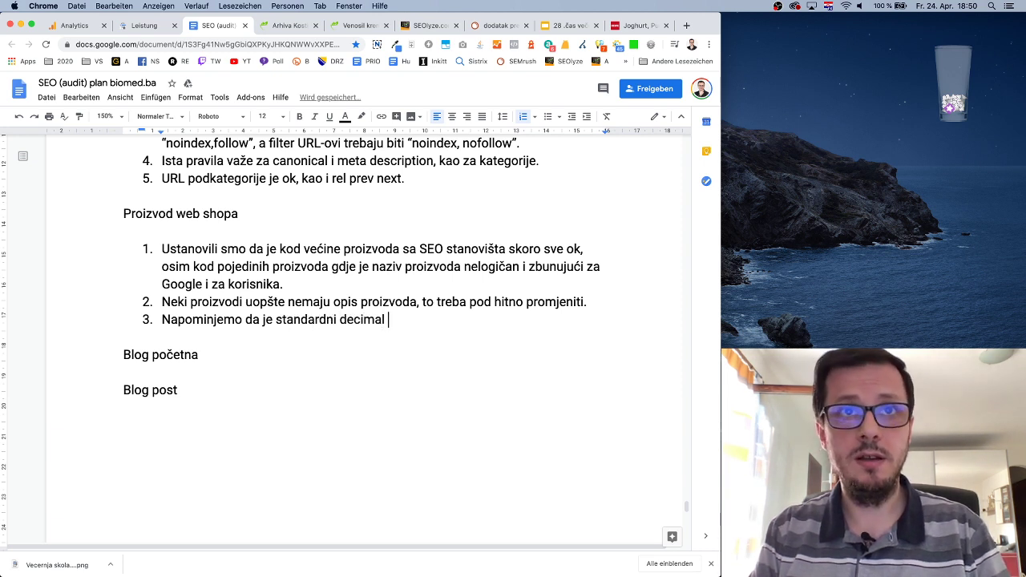
text(na našem tržištu)
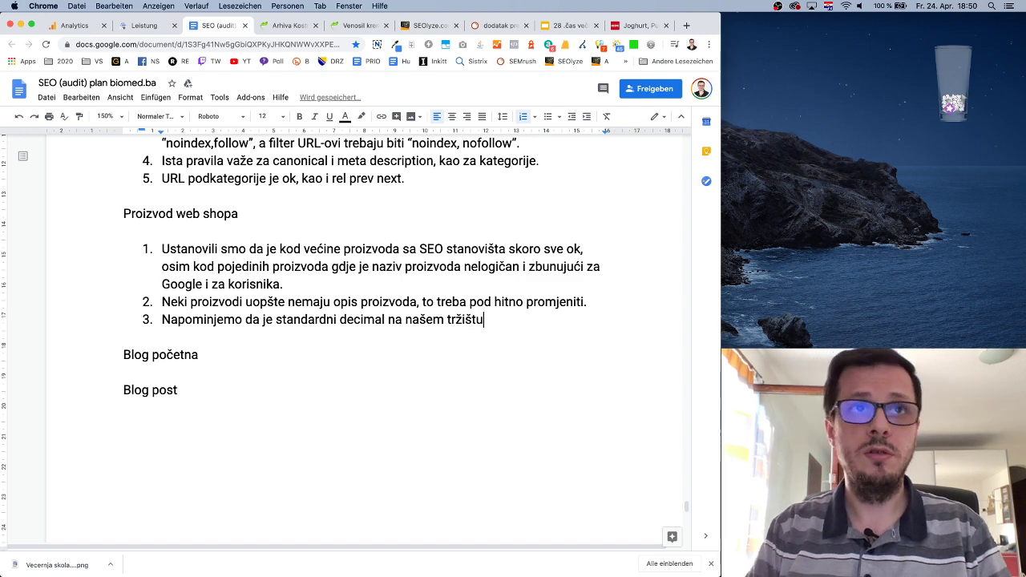
Reword and continue the third item as “Napominjemo da se standardni decimal cijene na našem tržištu izražava sa zarezom, a ne sa tačkom. Posebno”.
scroll(608, 306, up, 1)
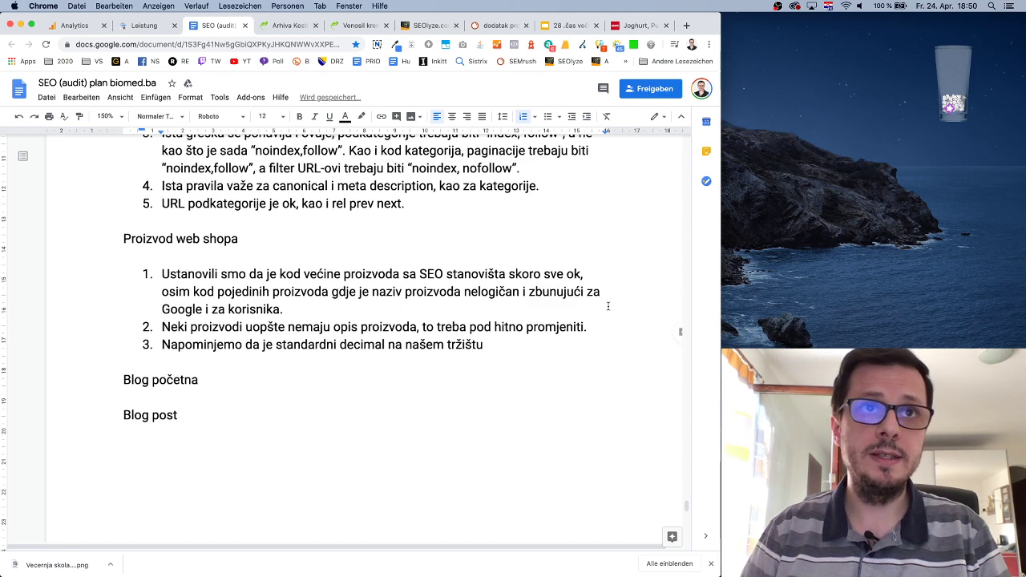
double_click(269, 345)
text(se)
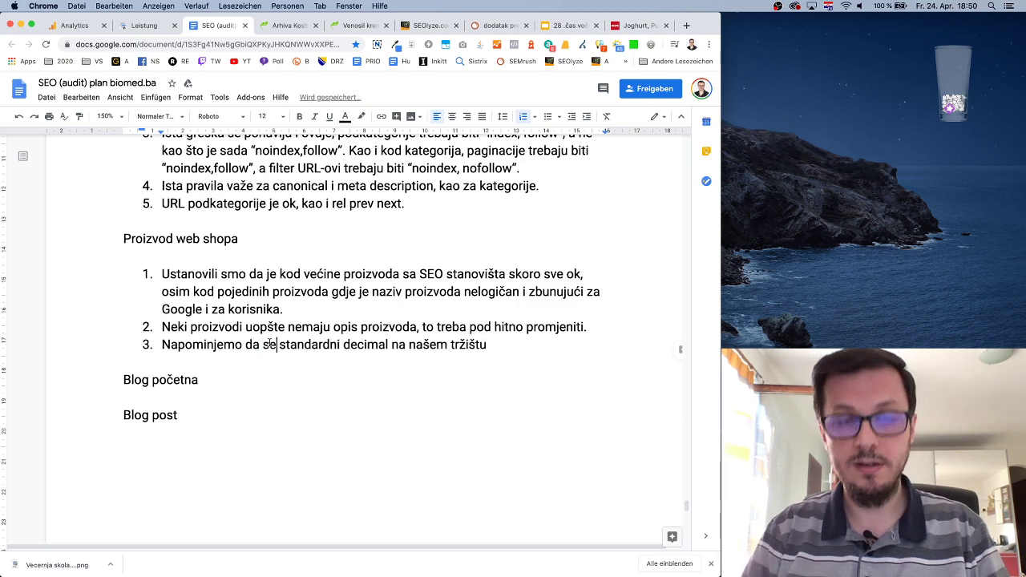
text(cijene )
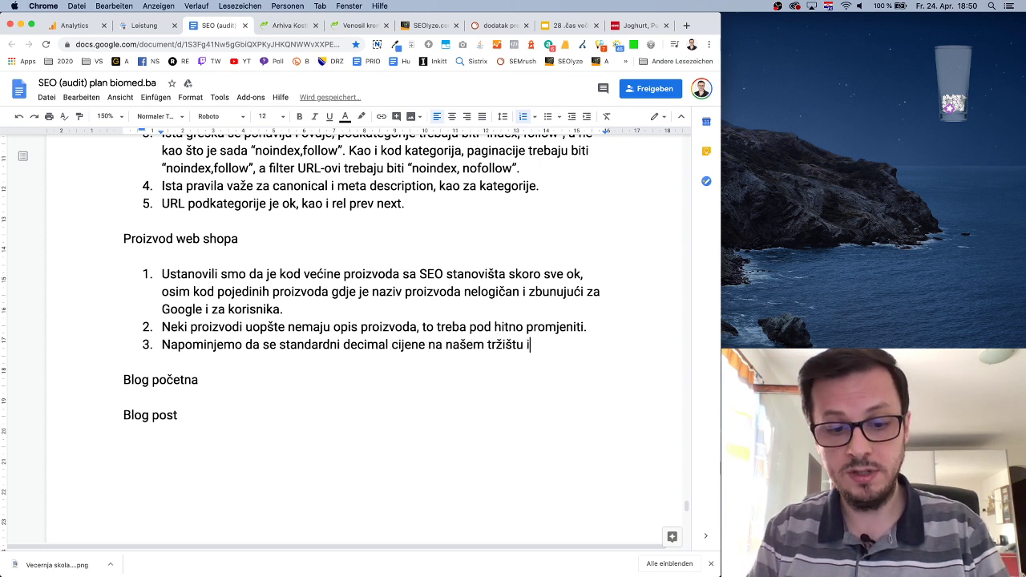
text(zražava sa zare)
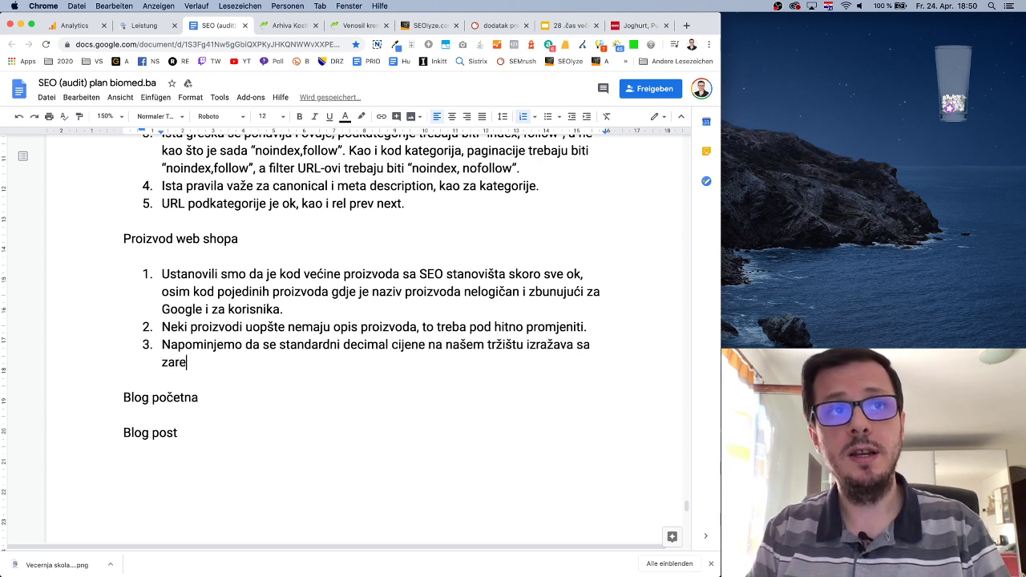
text(zom, a ne )
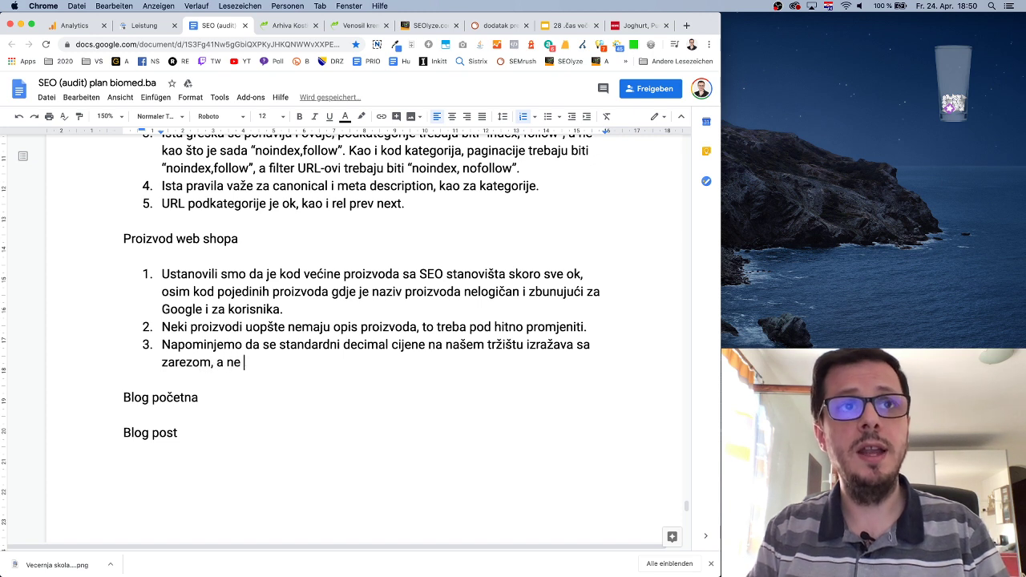
text(sa)
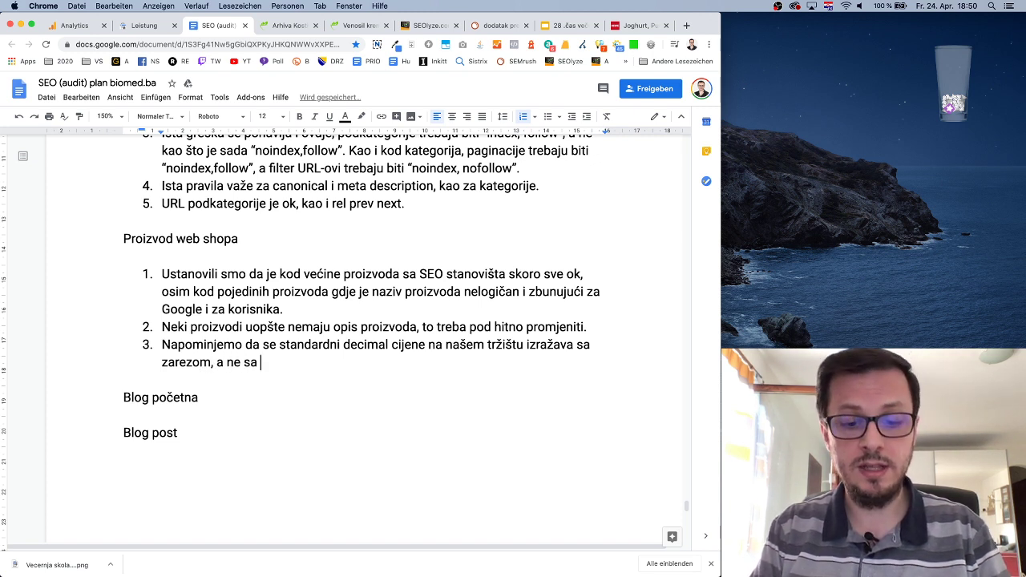
text( tačkom. Posebno)
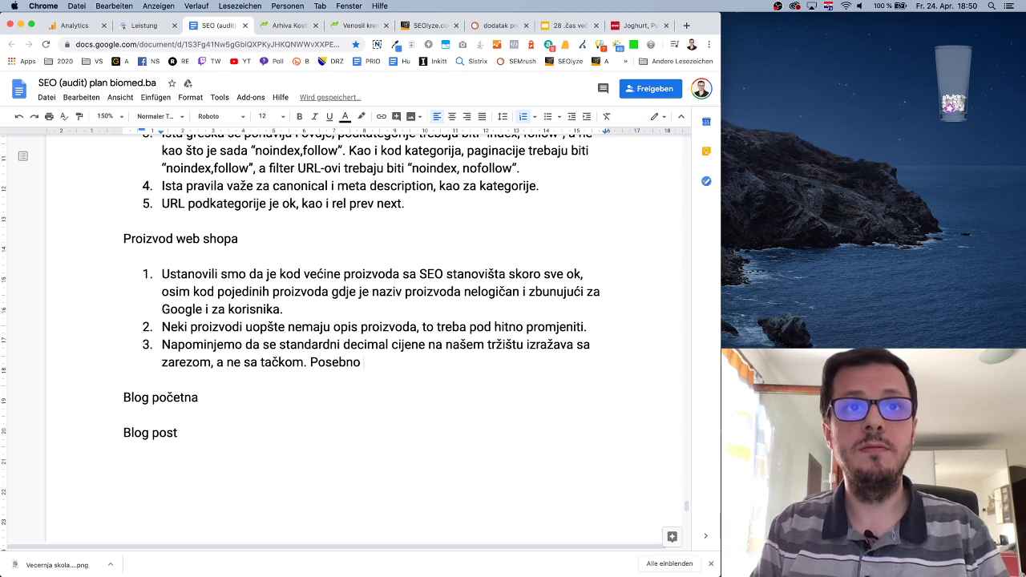
Finish the third product item's last sentence with “treba obraiti pažnju kod snippeta za proizvod.”.
text( treba o)
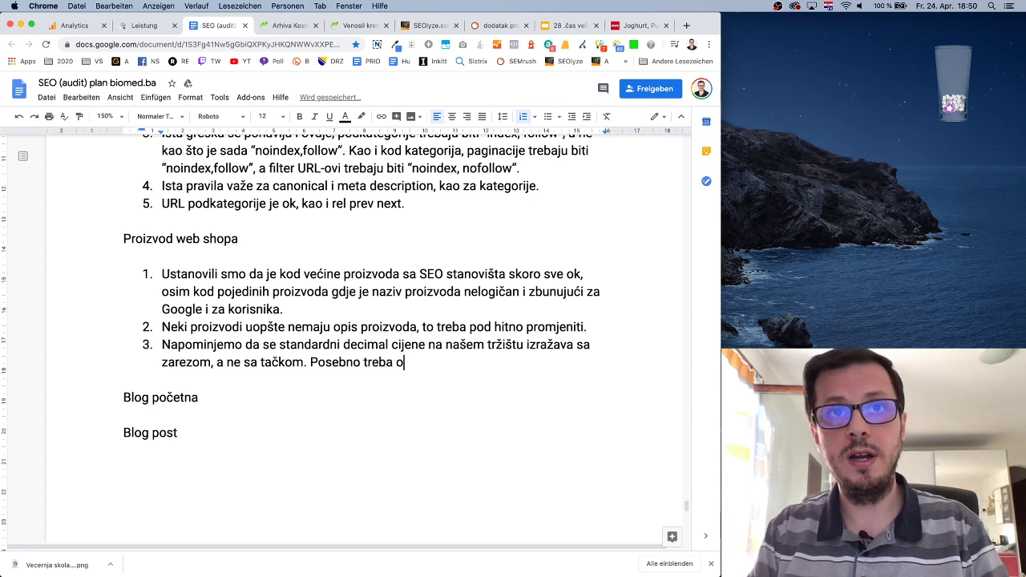
text(braiti paž)
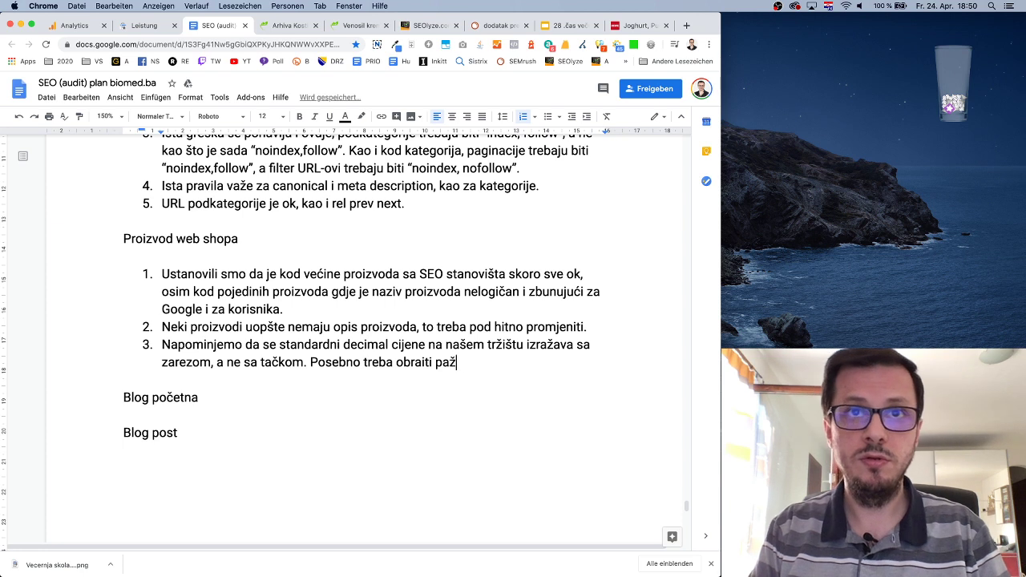
text(nju kod )
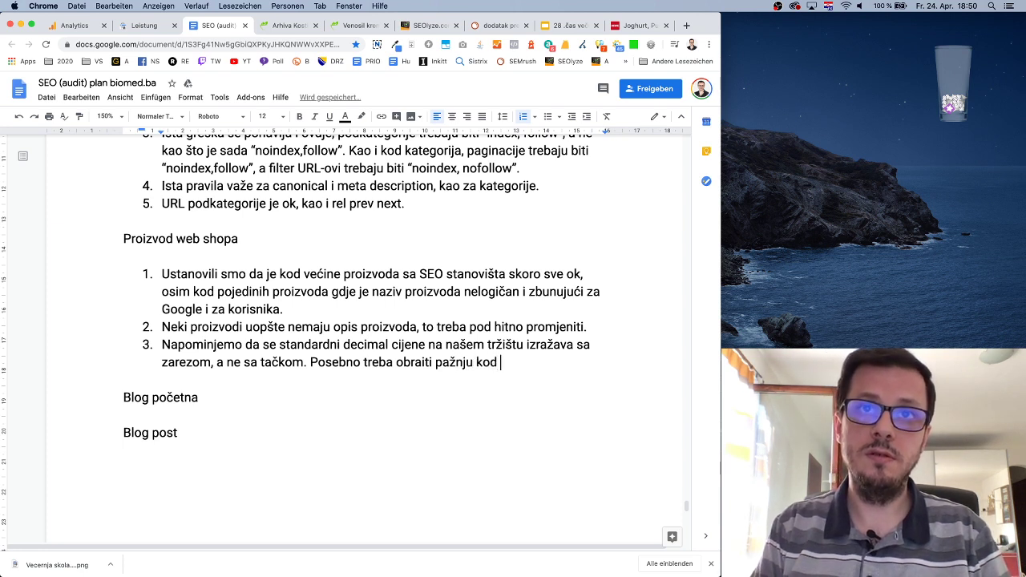
text(snippeta)
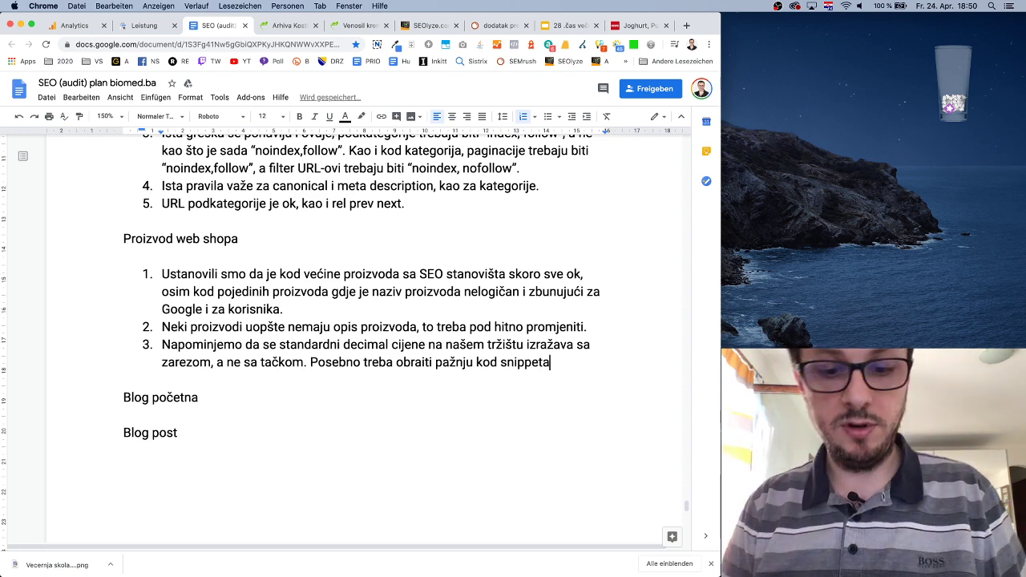
text( za proizvo)
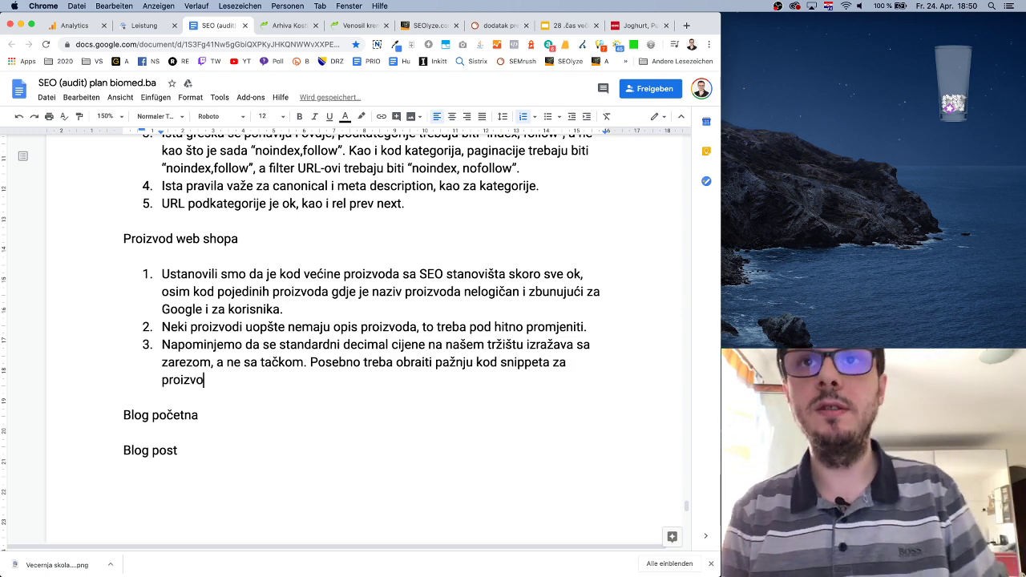
text(d.)
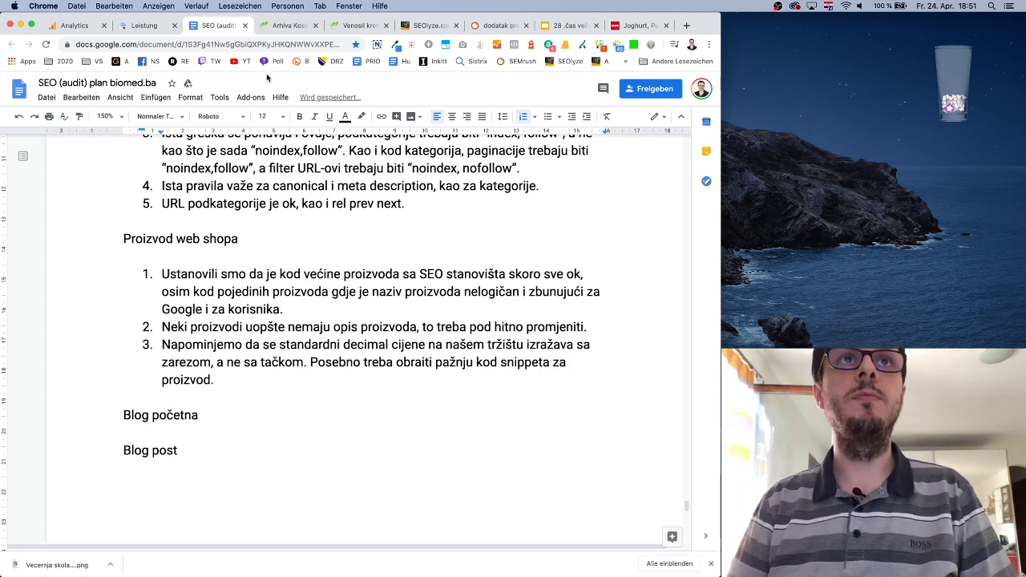
Add a section heading “Opće” between the web shop product list and “Blog početna”, with a new line below it.
click(287, 28)
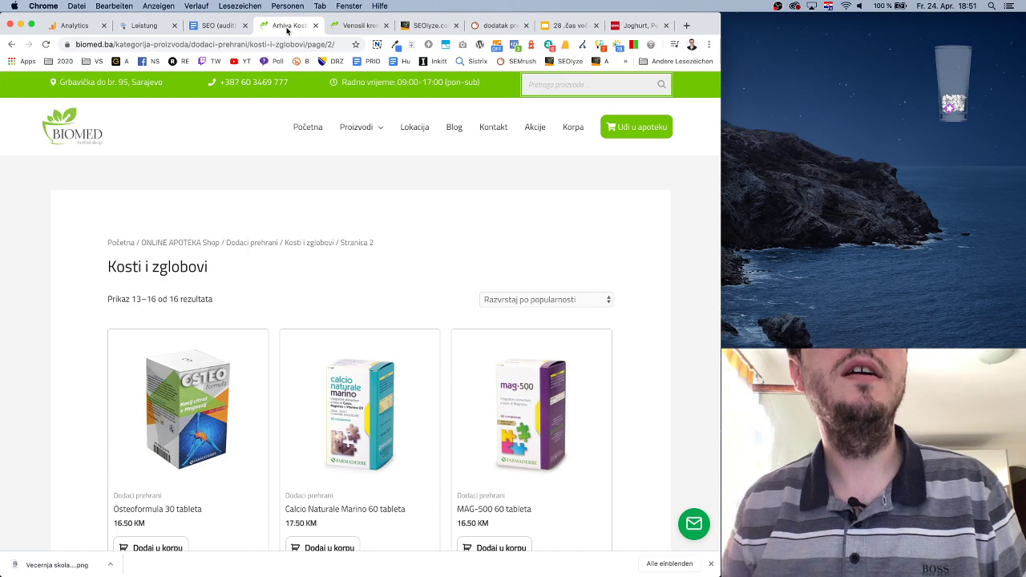
click(210, 26)
scroll(478, 345, up, 5)
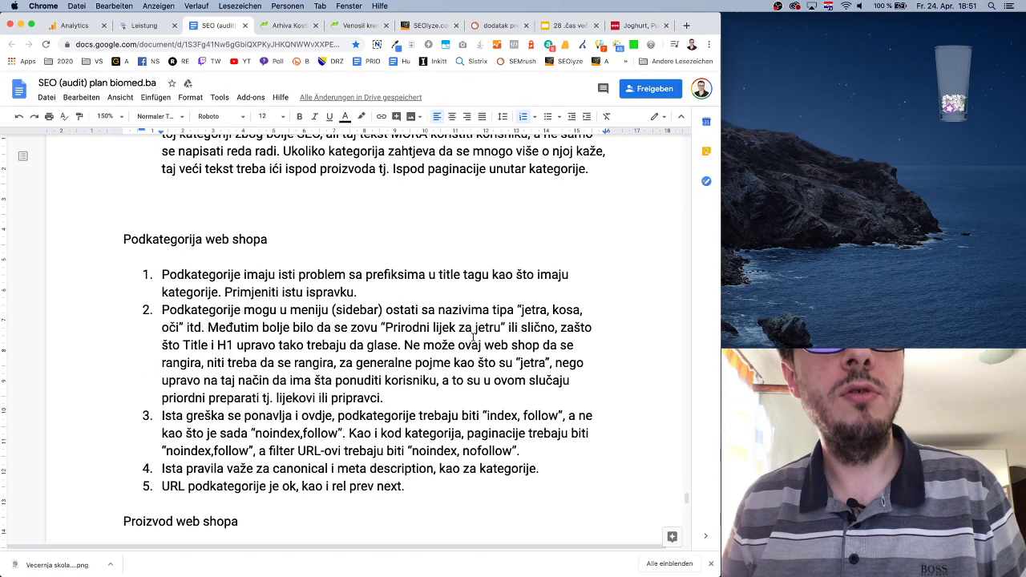
scroll(474, 337, down, 6)
scroll(449, 328, up, 1)
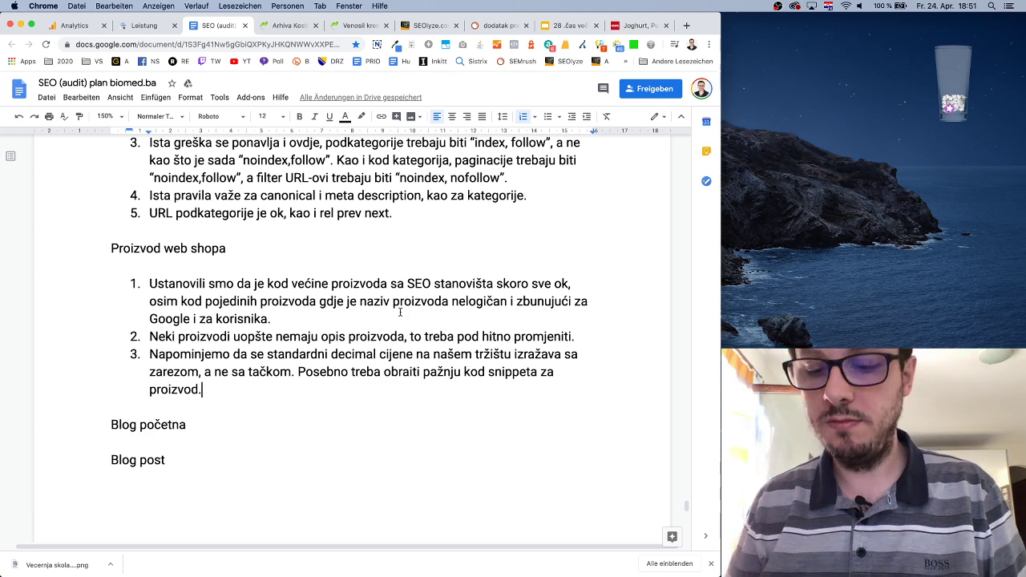
key(Return)
key(Return)
key(Return)
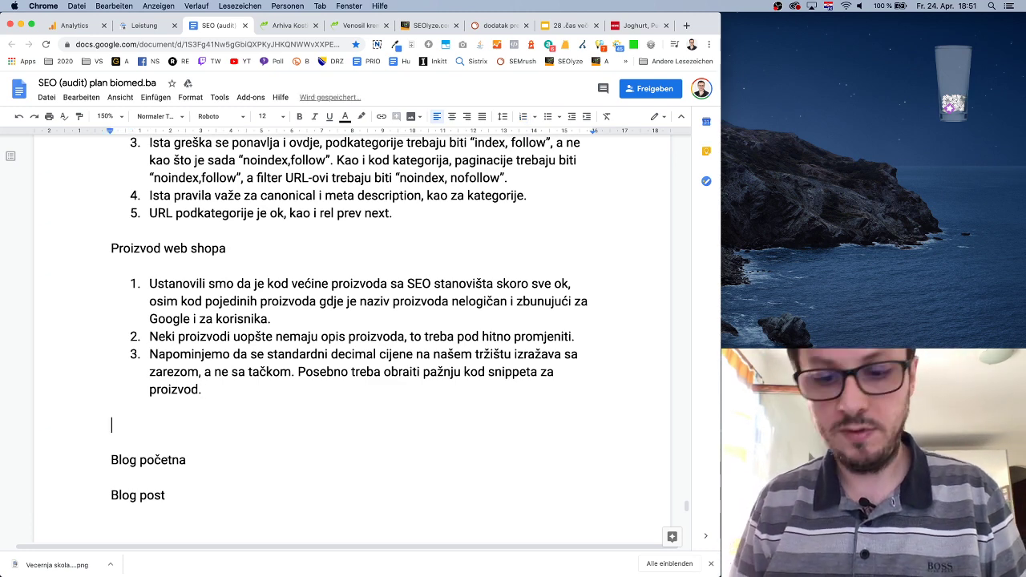
text(Opće)
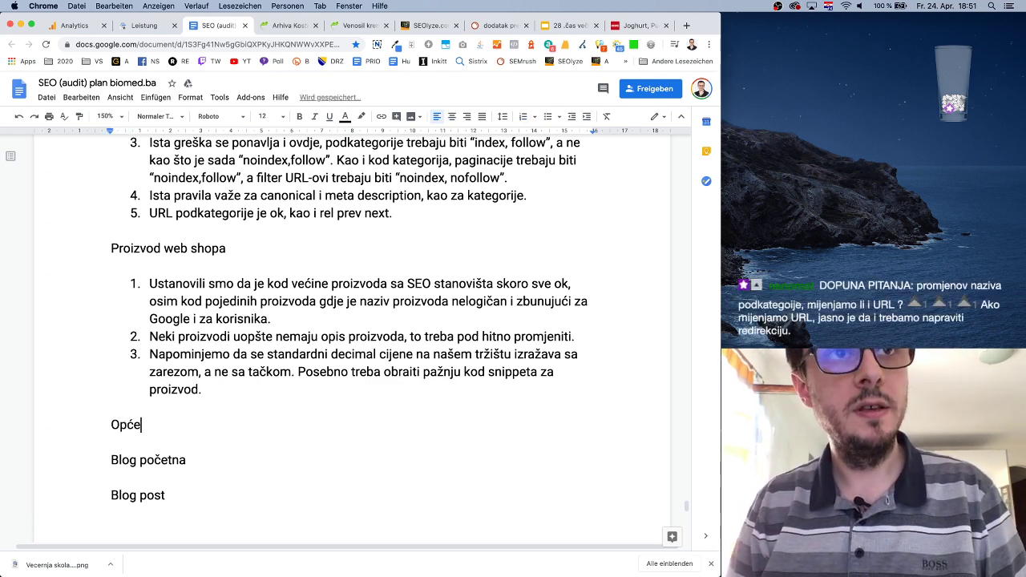
key(Return)
text(-)
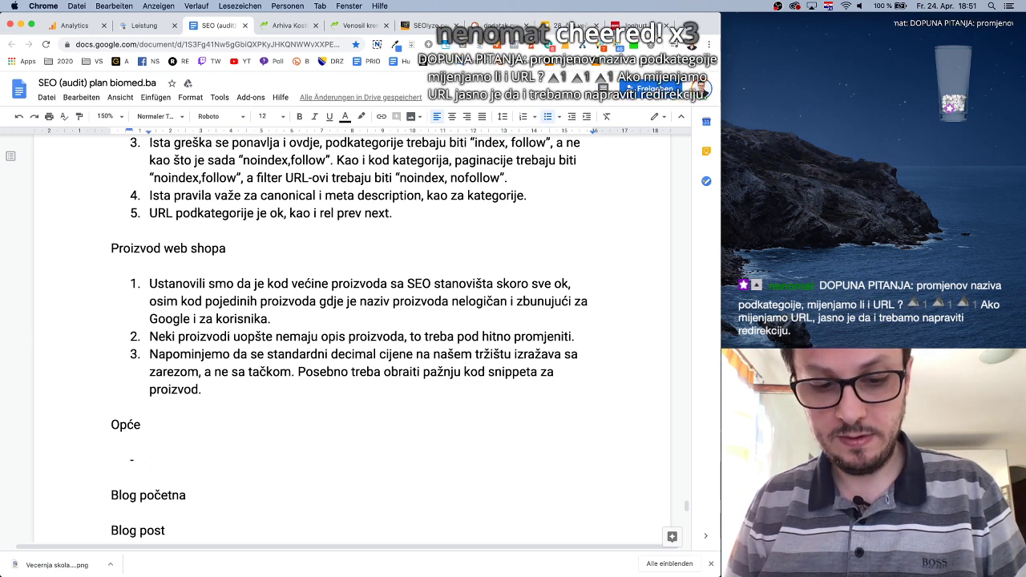
key(BackSpace)
key(BackSpace)
text(Uko)
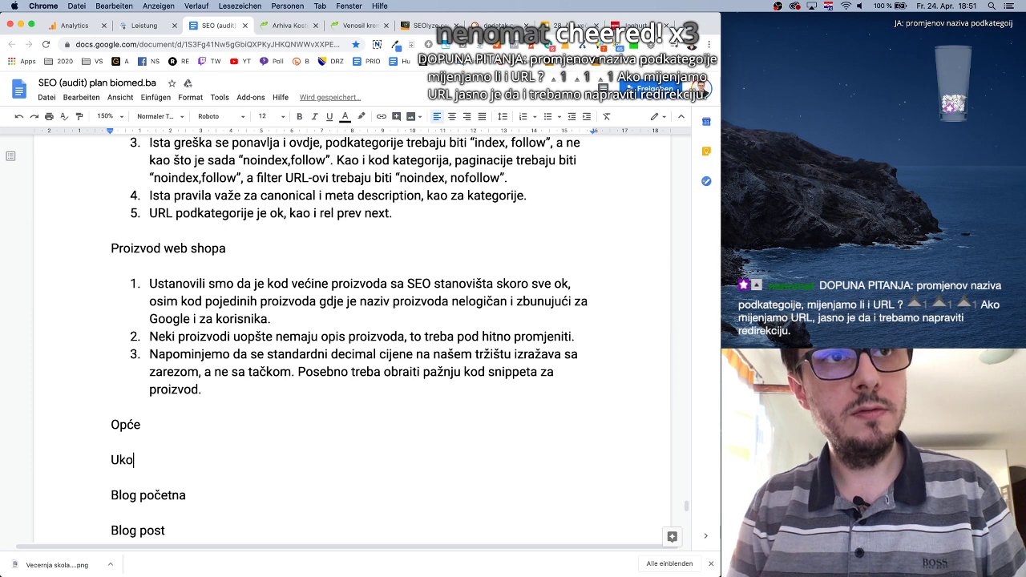
key(BackSpace)
key(BackSpace)
key(BackSpace)
Start a dash bullet under “Opće” with “Ukoliko ua određenu ključnu riječ”.
text(- Ukoliko određ)
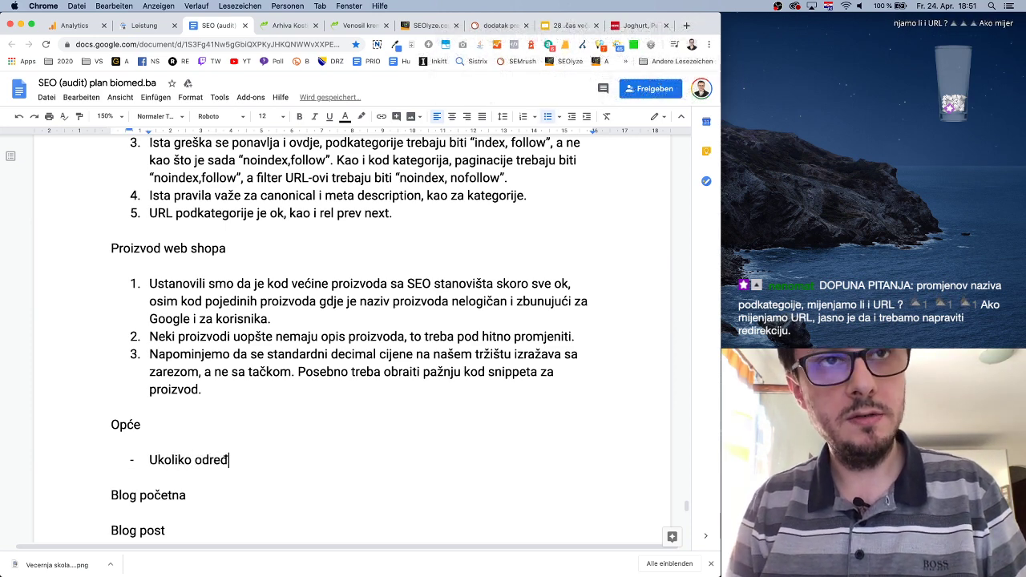
key(BackSpace)
key(BackSpace)
key(BackSpace)
key(BackSpace)
key(BackSpace)
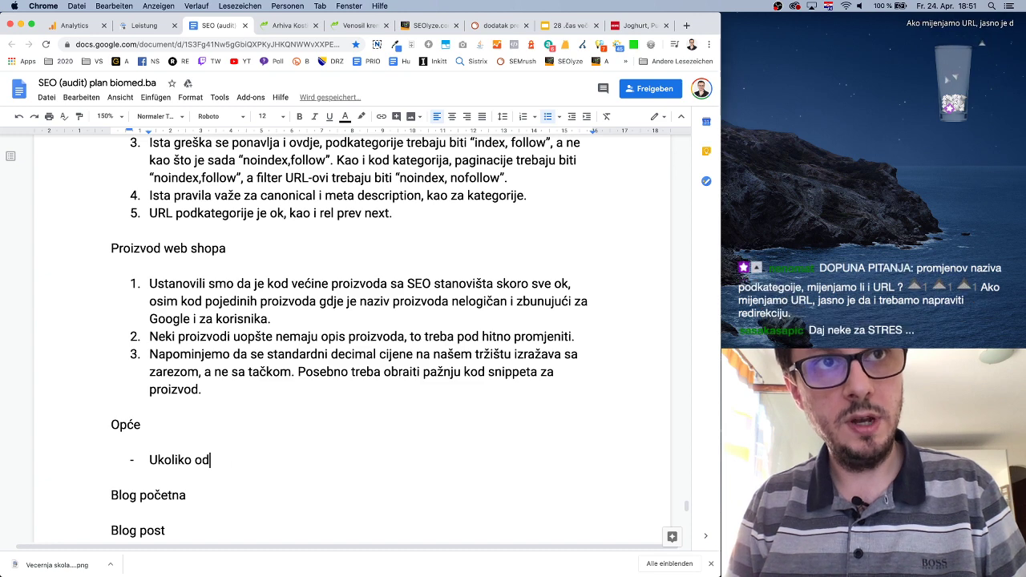
text(ua određenu ključni)
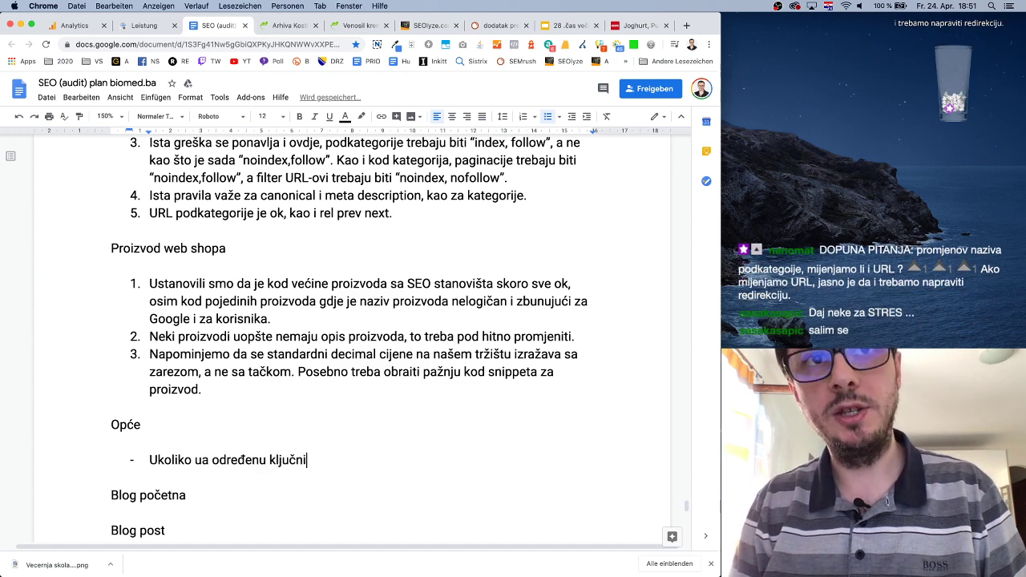
key(BackSpace)
text(u riječ)
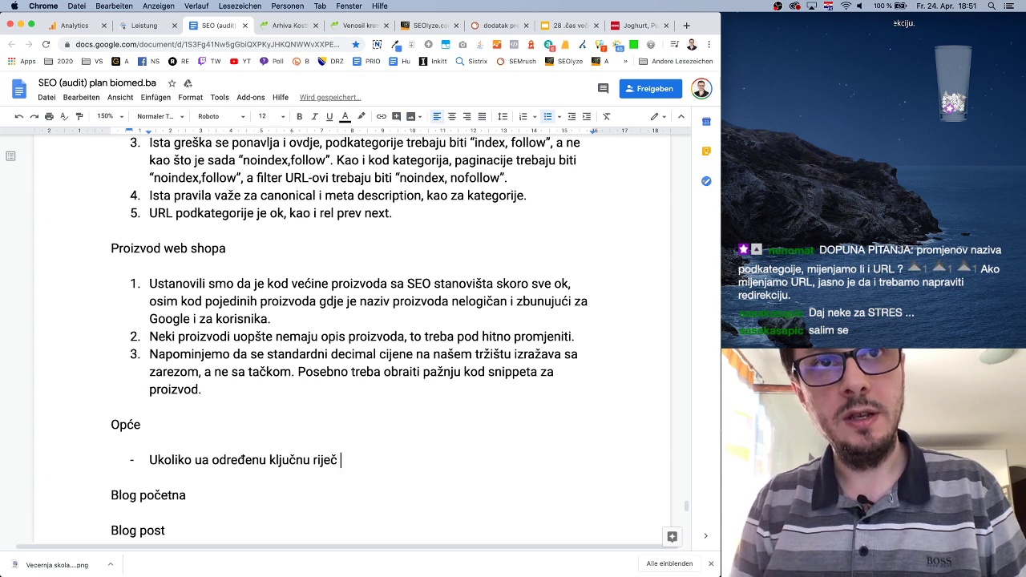
Finish the “Opće” bullet with “imamo FAQ Snippet unutar Google-a, trebali bi i mi se potrudit, neovisno od tipa stranice, da imamo taj FAQ Snippet.”.
text( imamo FA)
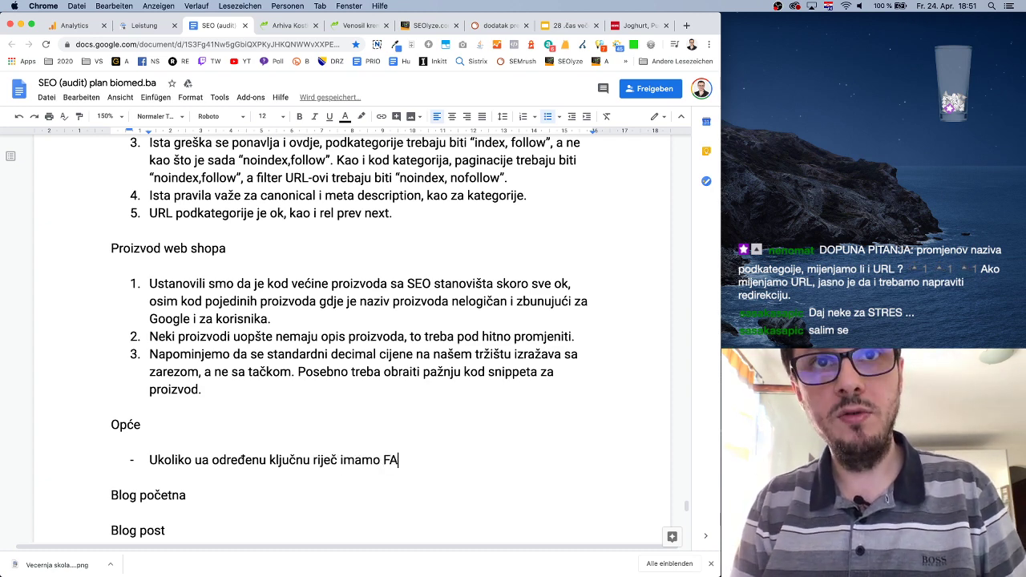
text(Q Snippet unutar Google-a, treb)
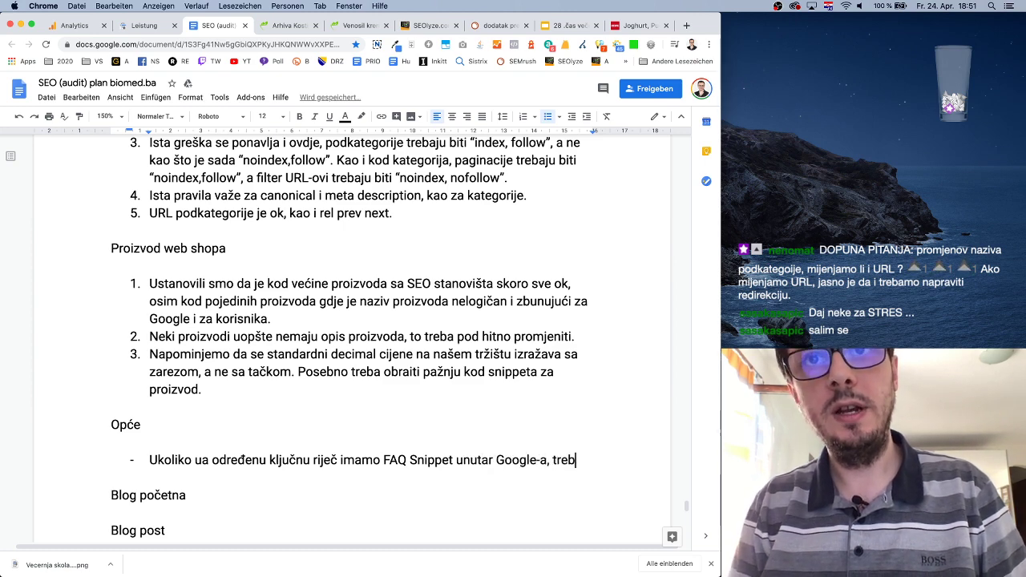
text(i bi imi se)
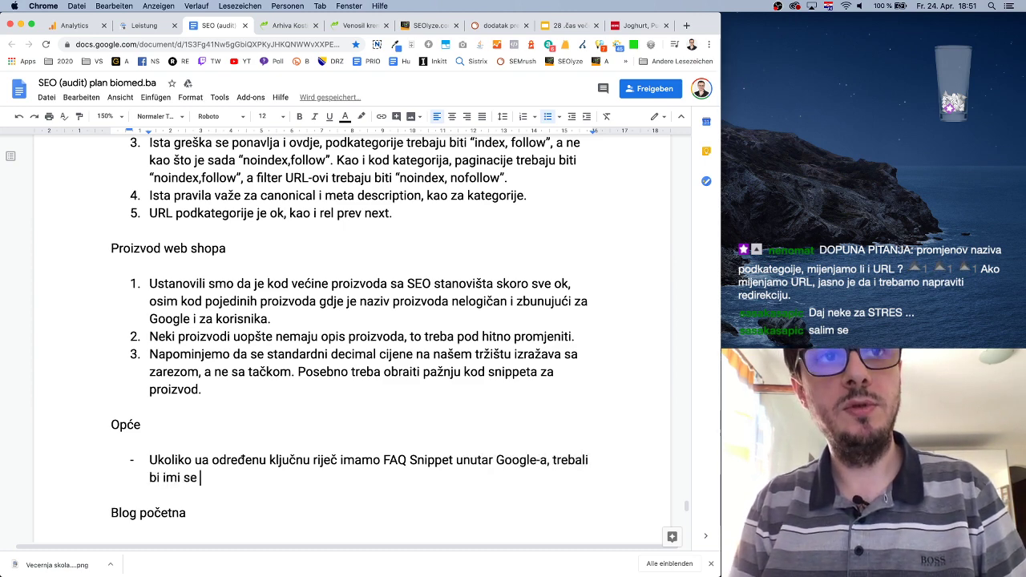
key(BackSpace)
key(BackSpace)
key(BackSpace)
text(mi se potrudit, neovisno od tipa str)
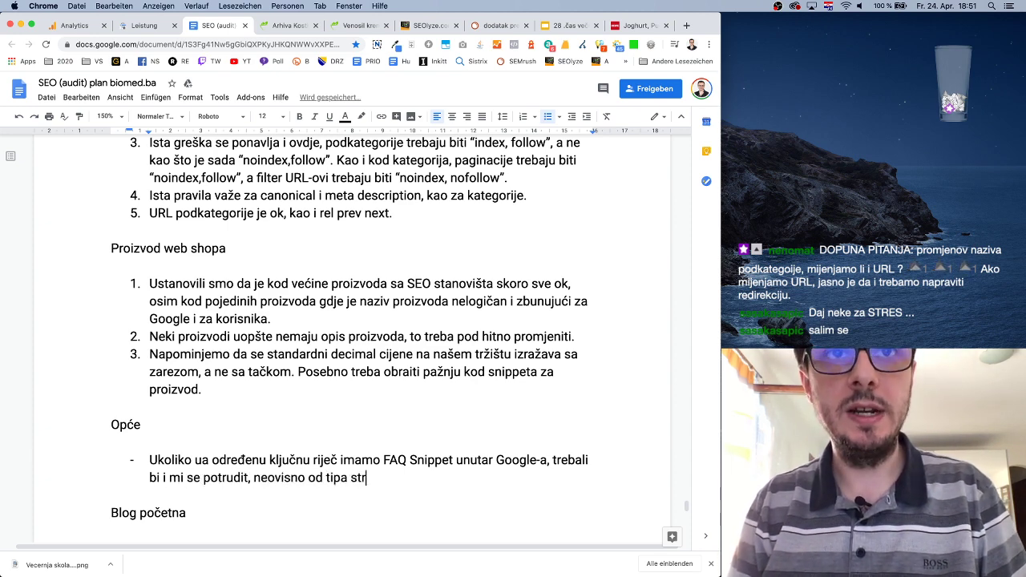
text(anice)
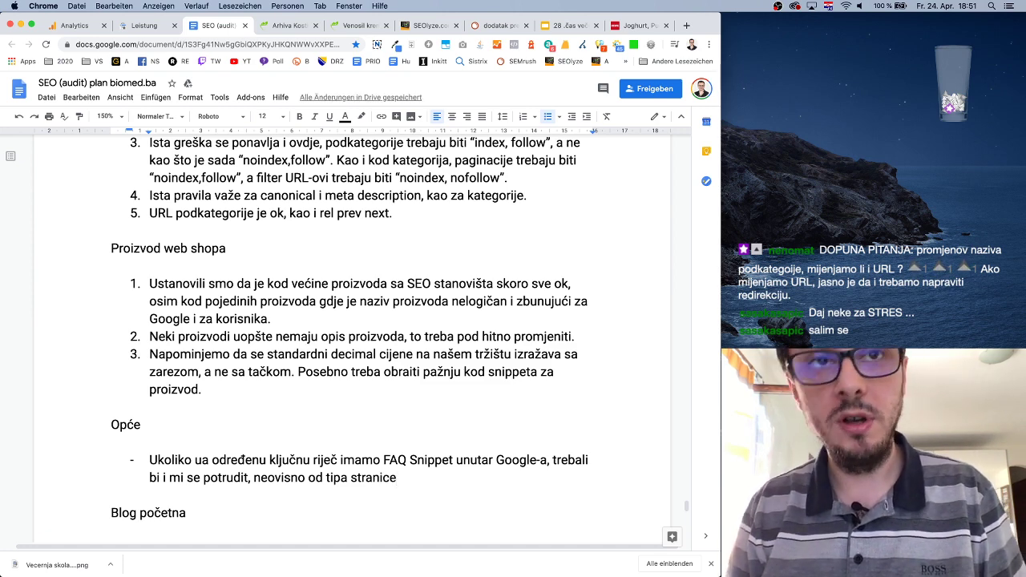
text(, da ima)
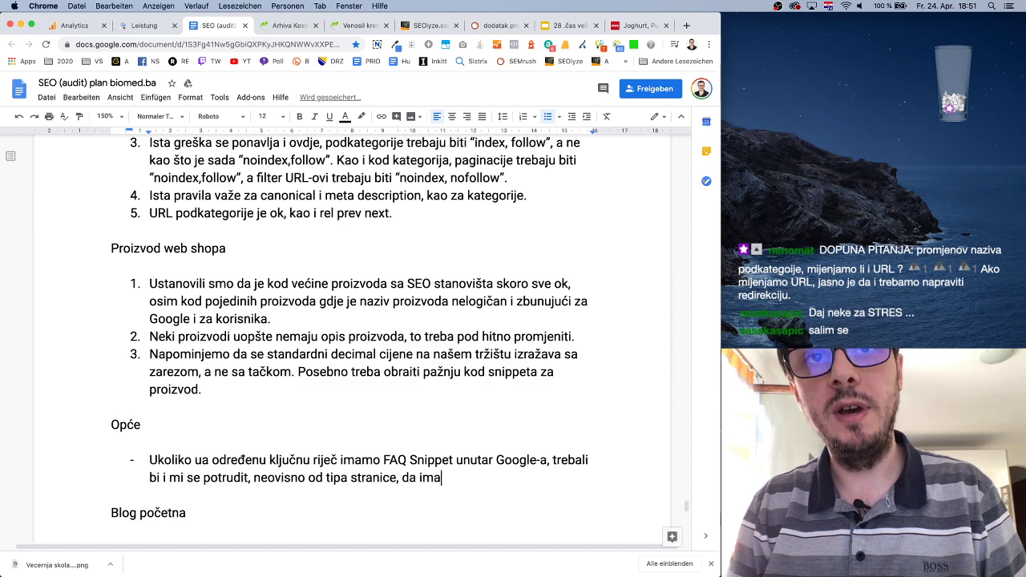
text(mo taj FAQ )
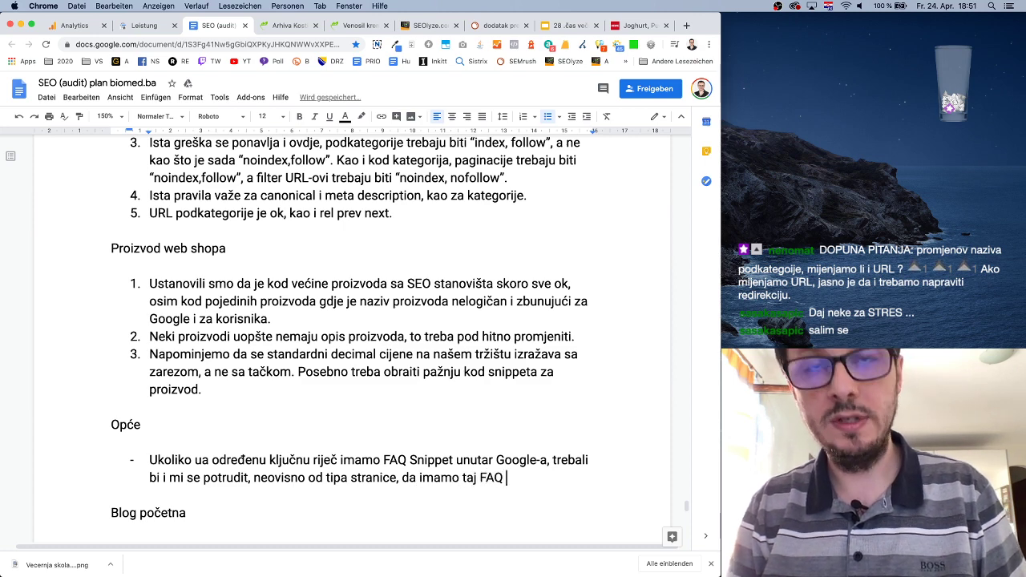
text(Snippet.)
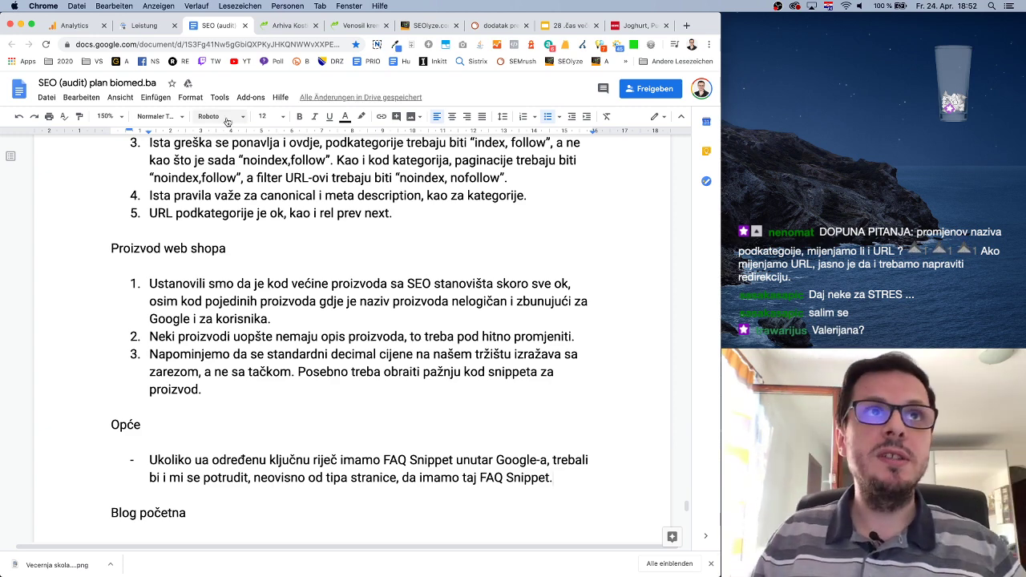
Switch to SEMrush and run a domain overview for biomed.ba from its dashboard.
click(482, 27)
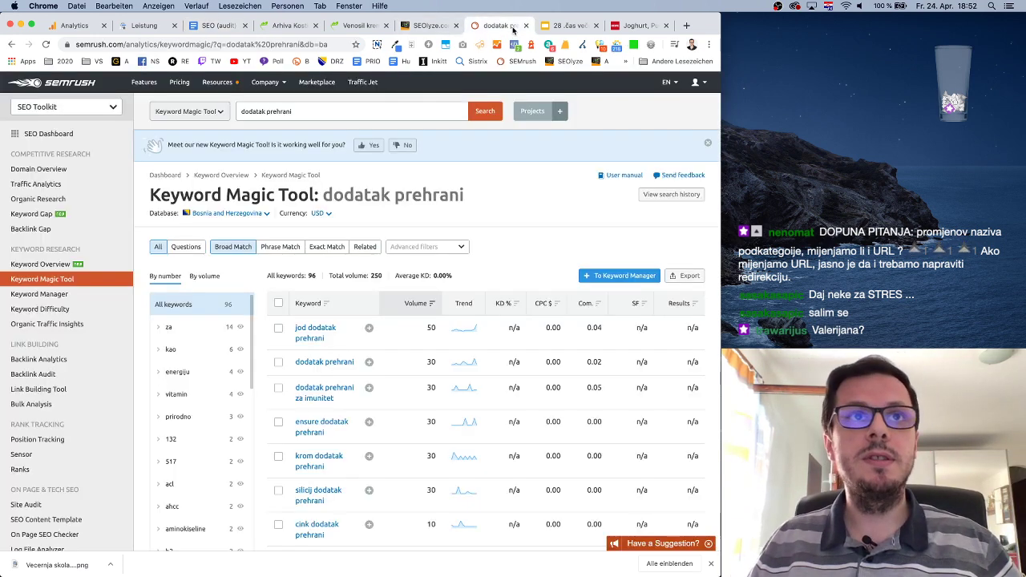
click(50, 87)
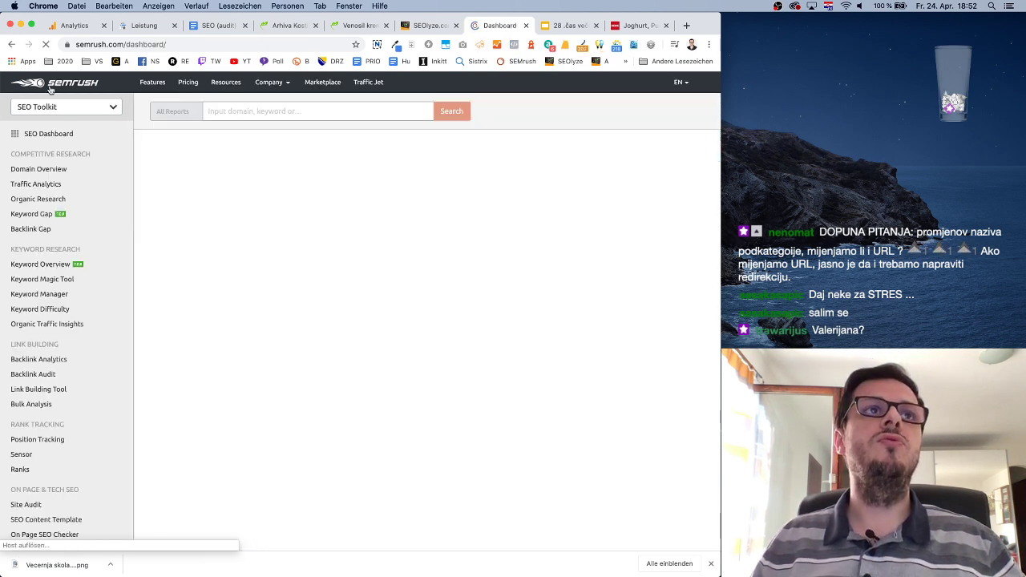
click(259, 112)
text(biomed.ba)
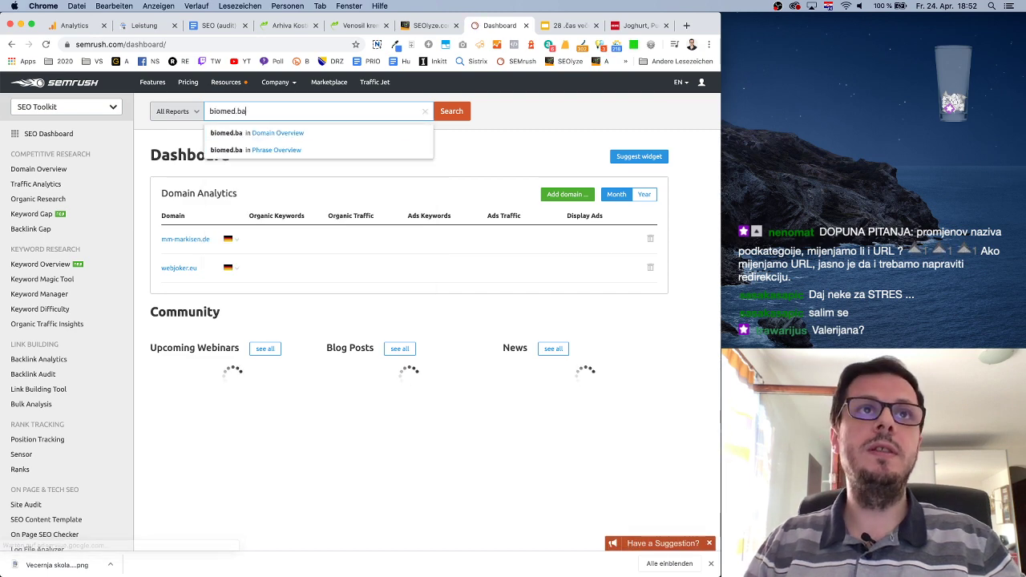
key(Return)
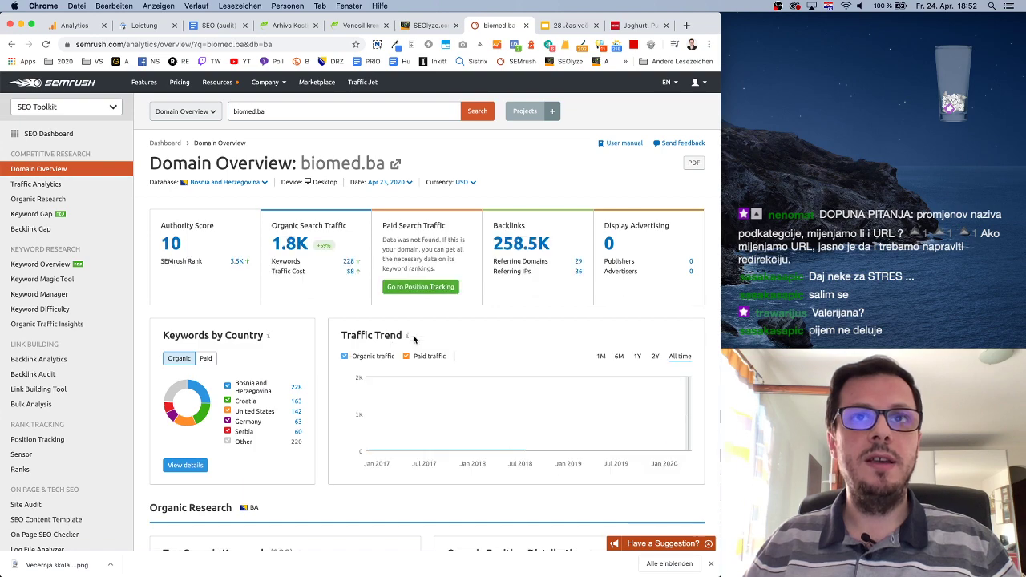
Open the full list of biomed.ba's top organic keywords from the domain overview.
scroll(406, 344, down, 3)
scroll(407, 345, down, 4)
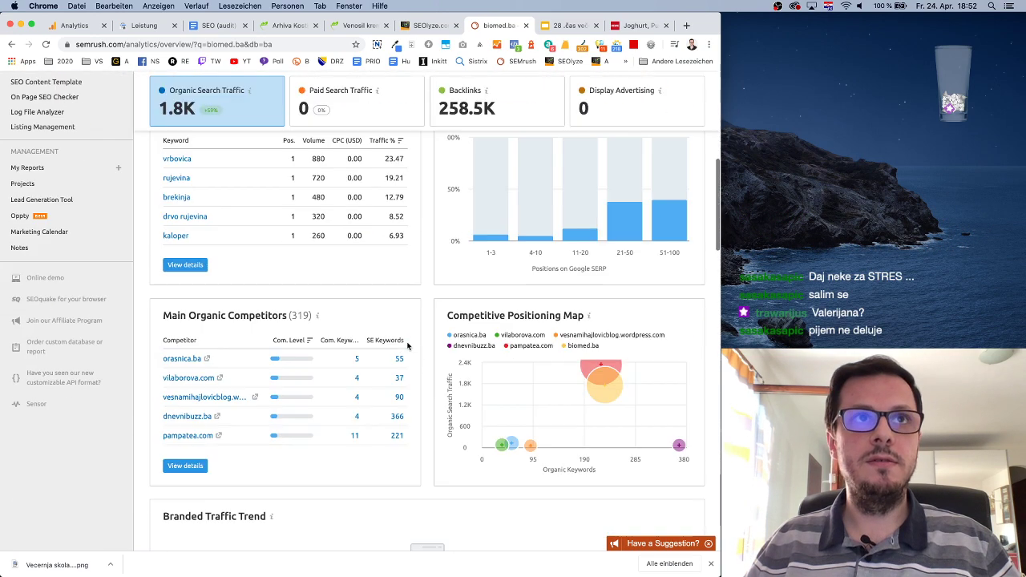
scroll(407, 345, up, 1)
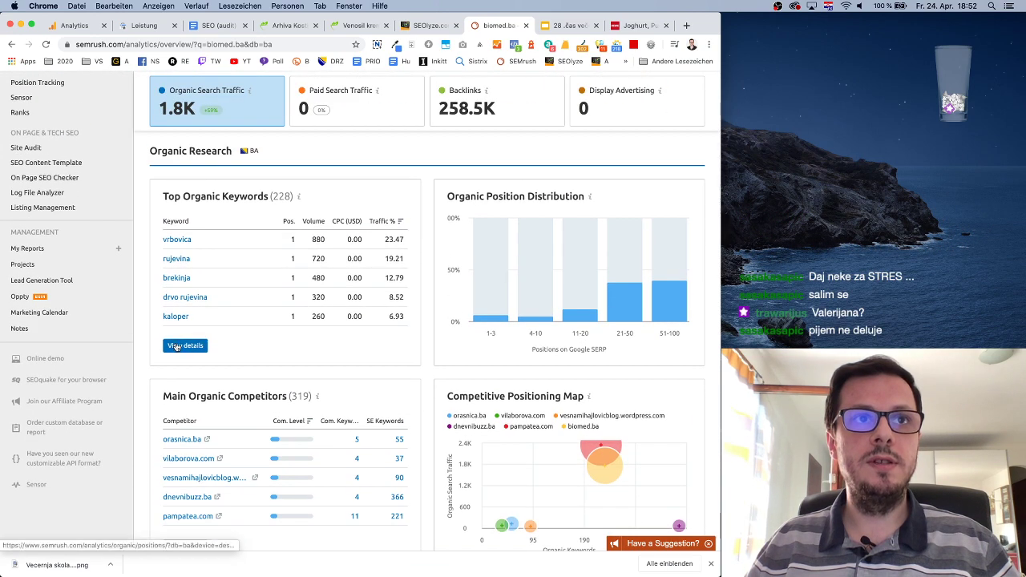
click(187, 346)
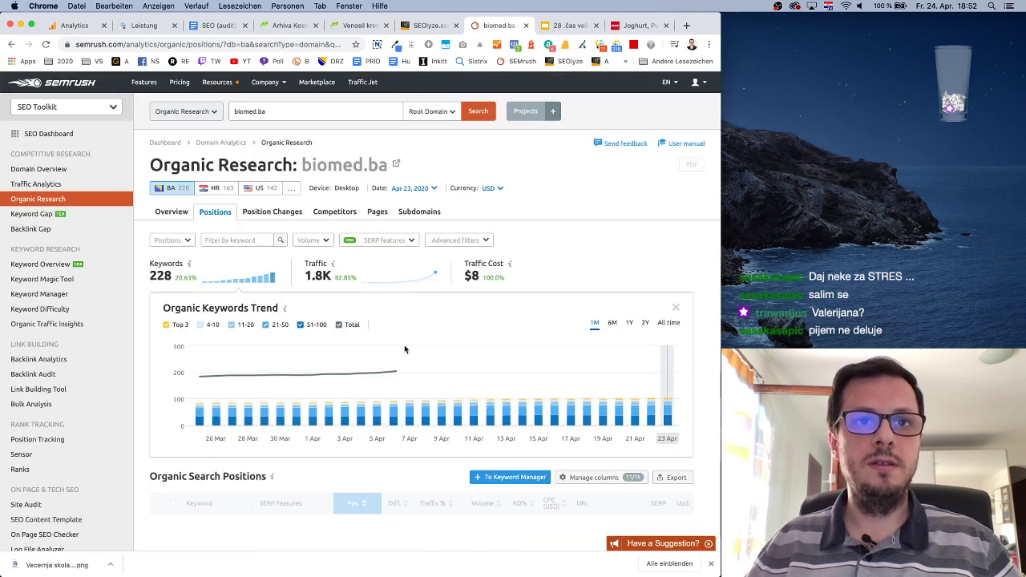
Examine the SERP features of the keywords in the organic search positions table, looking for FAQ snippets.
scroll(407, 344, down, 3)
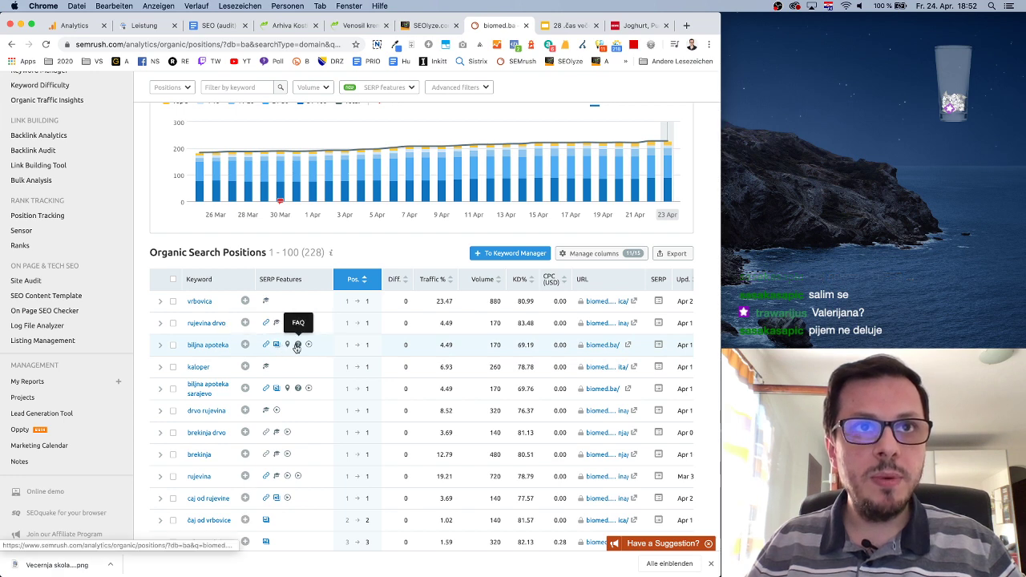
scroll(346, 387, down, 4)
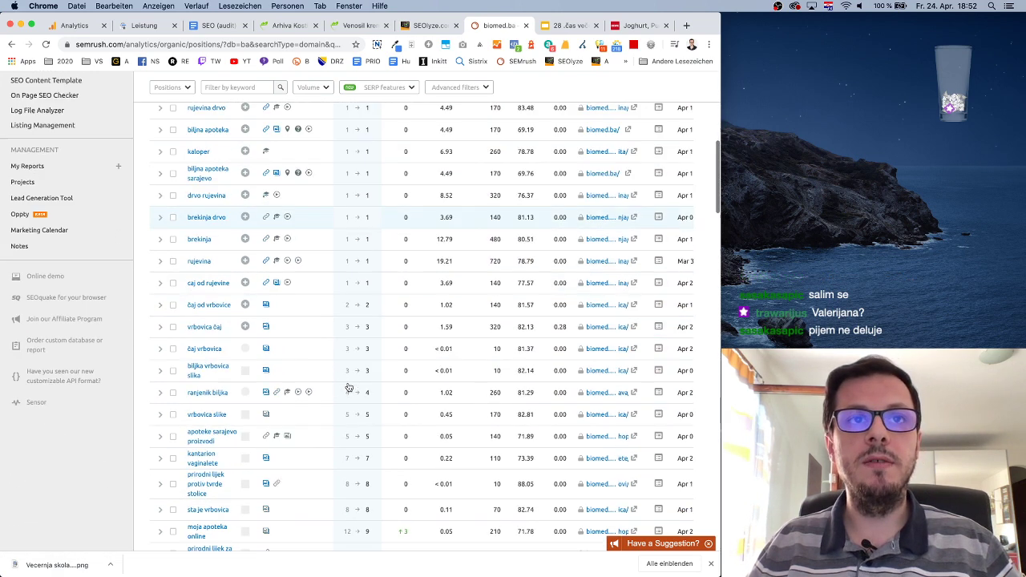
scroll(345, 386, down, 4)
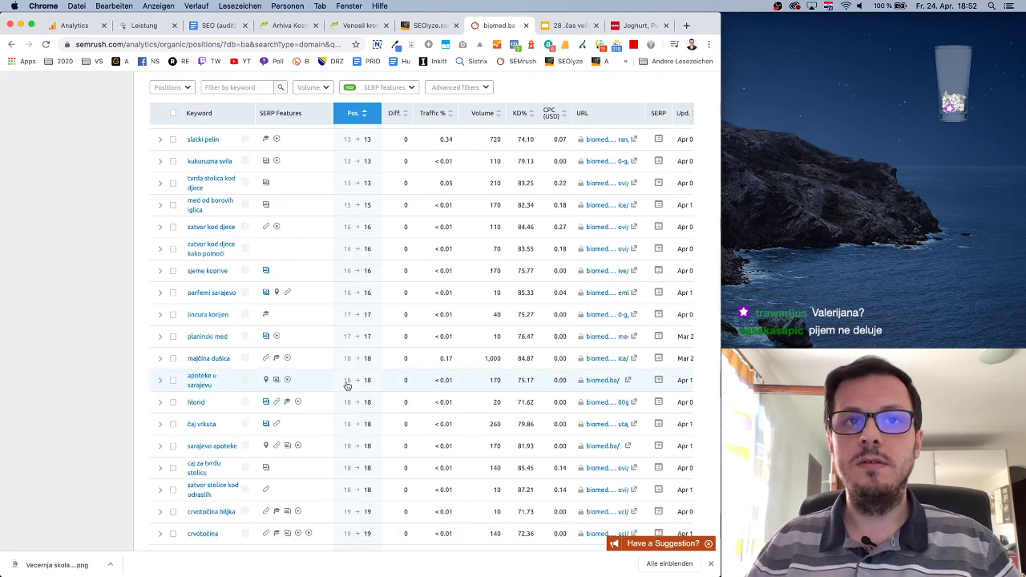
scroll(346, 385, down, 5)
scroll(345, 387, down, 8)
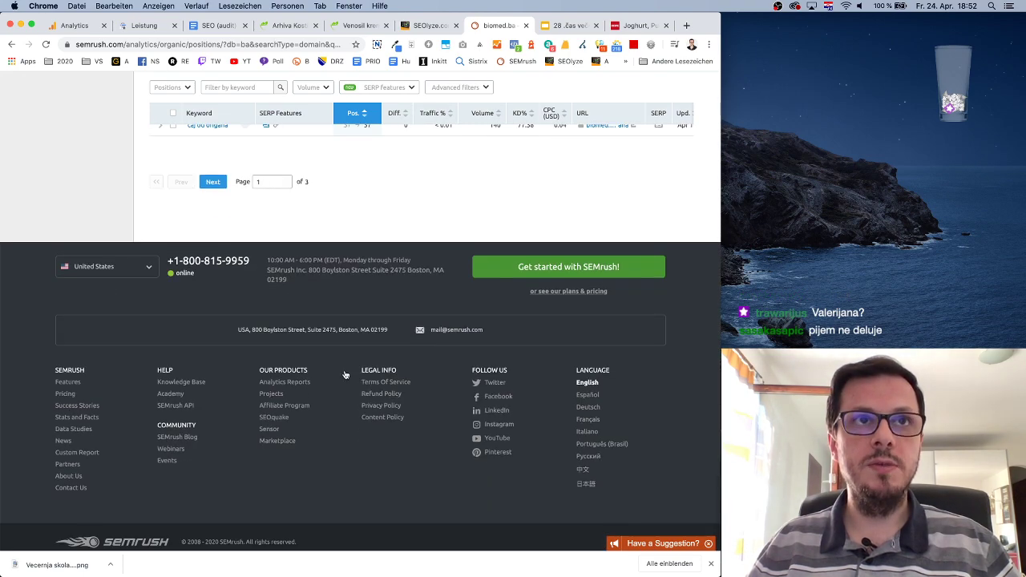
scroll(345, 388, up, 10)
scroll(355, 282, up, 4)
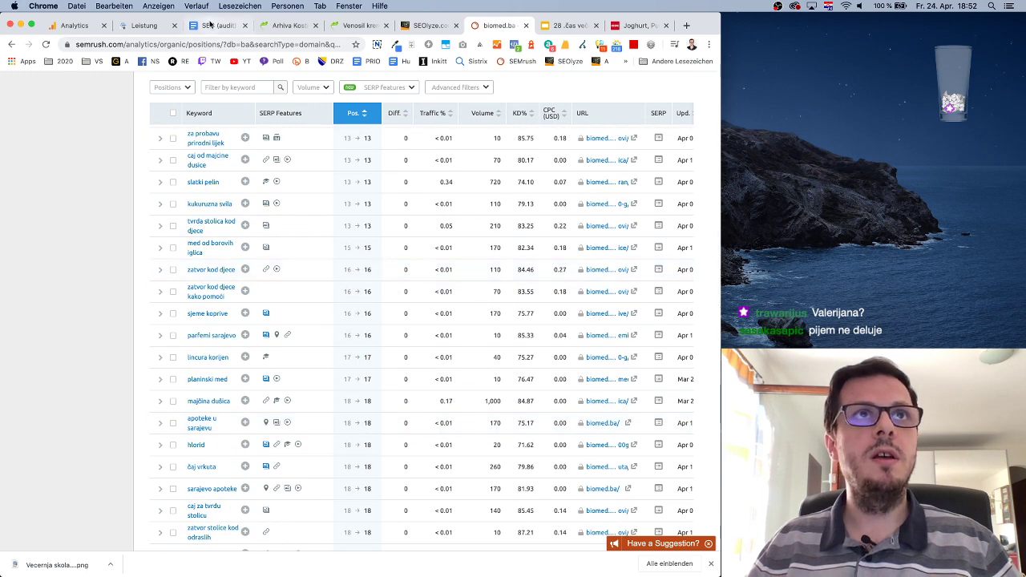
Return to the audit document and extend the “Opće” bullet with “Trenutno to su slijedeće ključne riječi i pripadajuće stranice:”, leaving an empty line below.
click(210, 26)
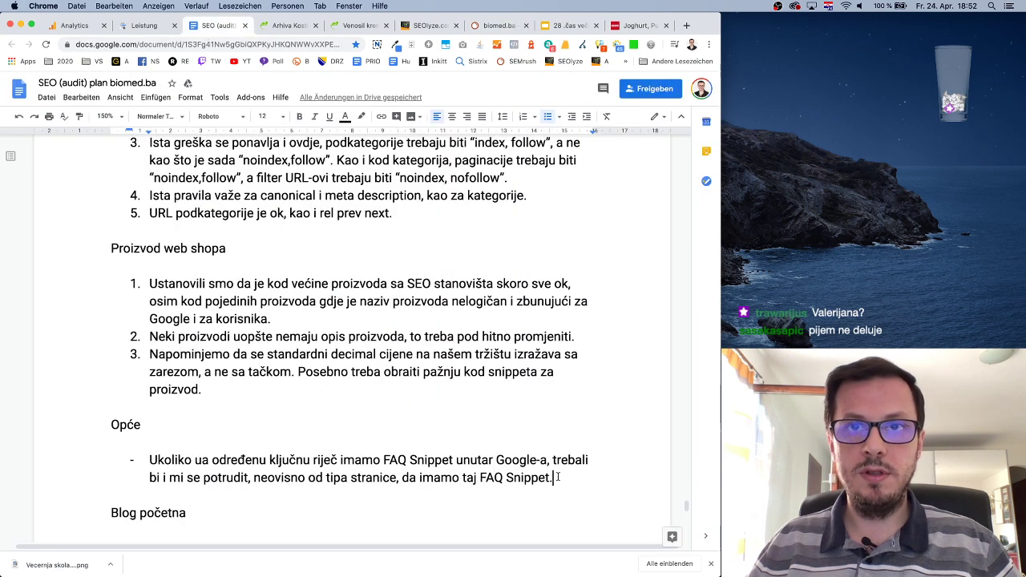
text(Trenutno )
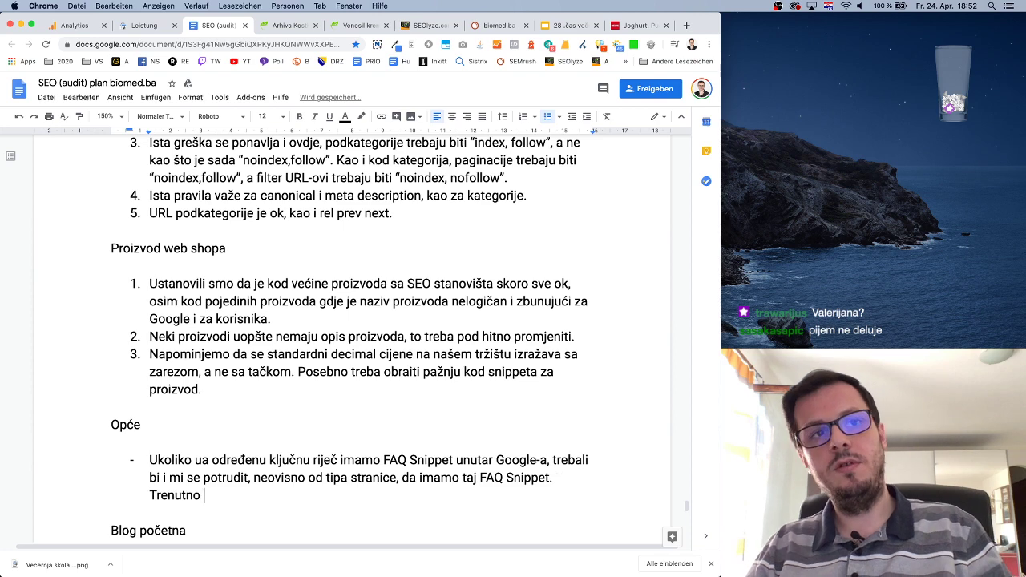
text(to su slijedeć)
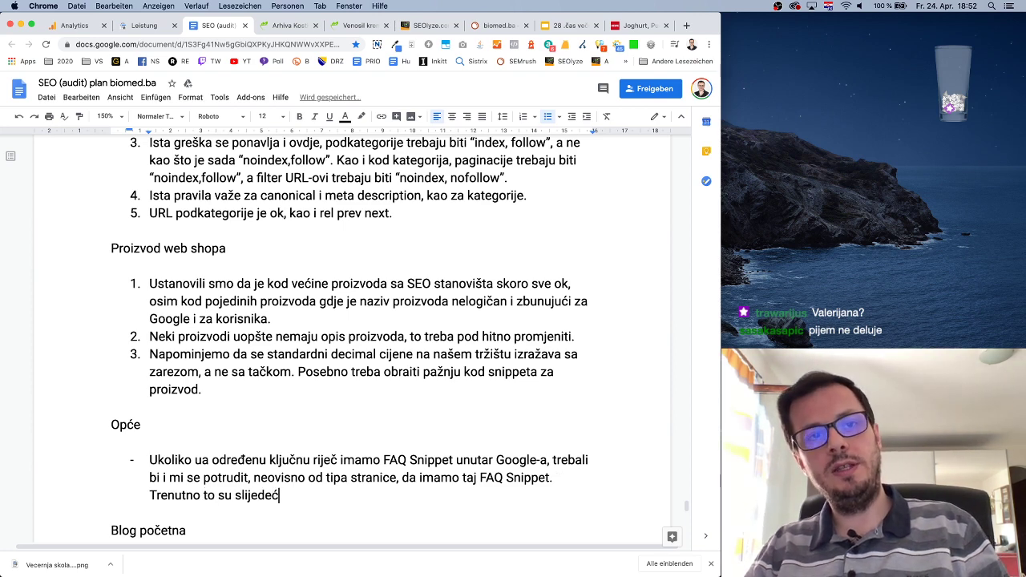
text(i)
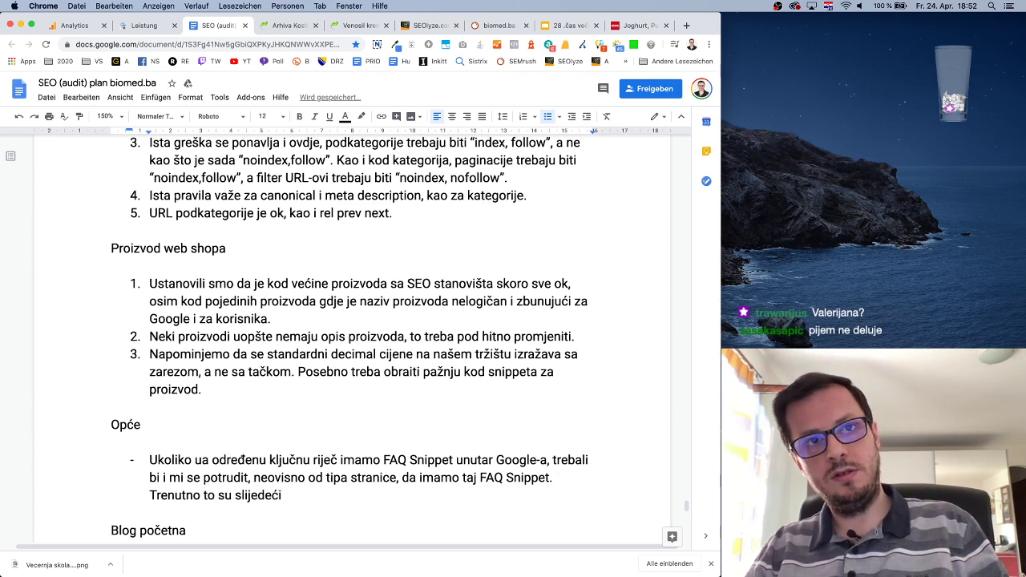
key(BackSpace)
key(BackSpace)
text(e )
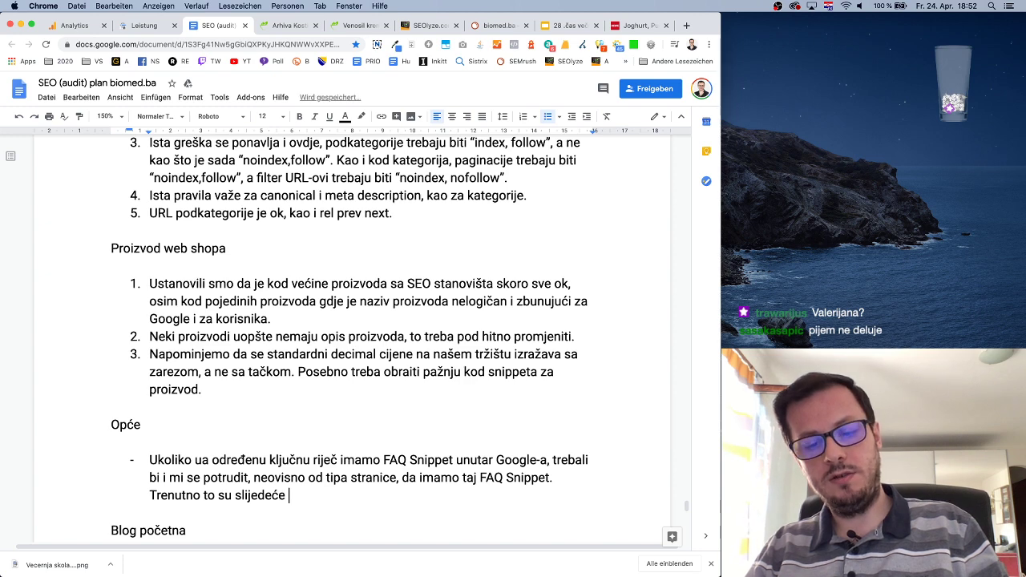
text(ključne riječi )
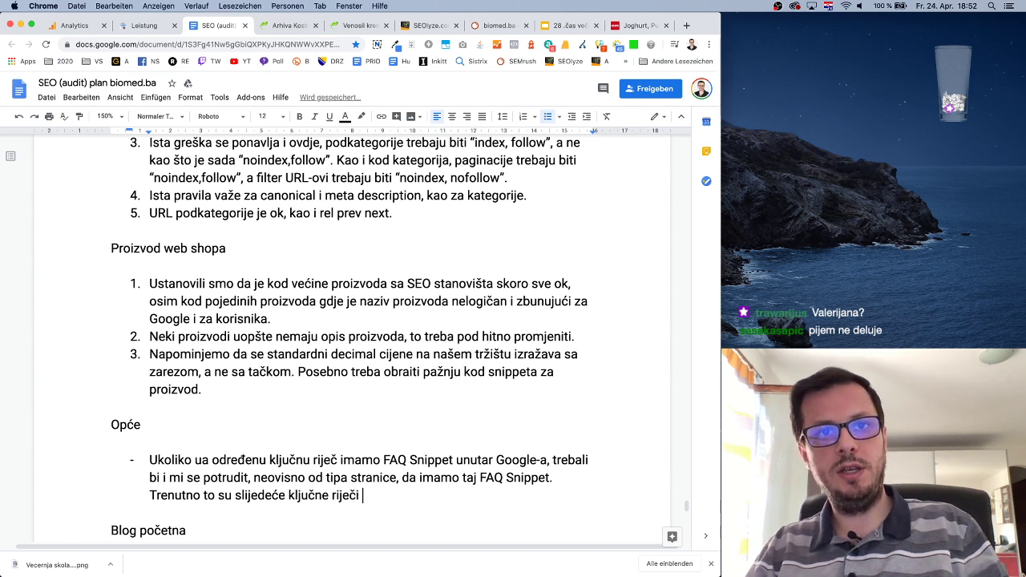
text(i pripadajuće strani)
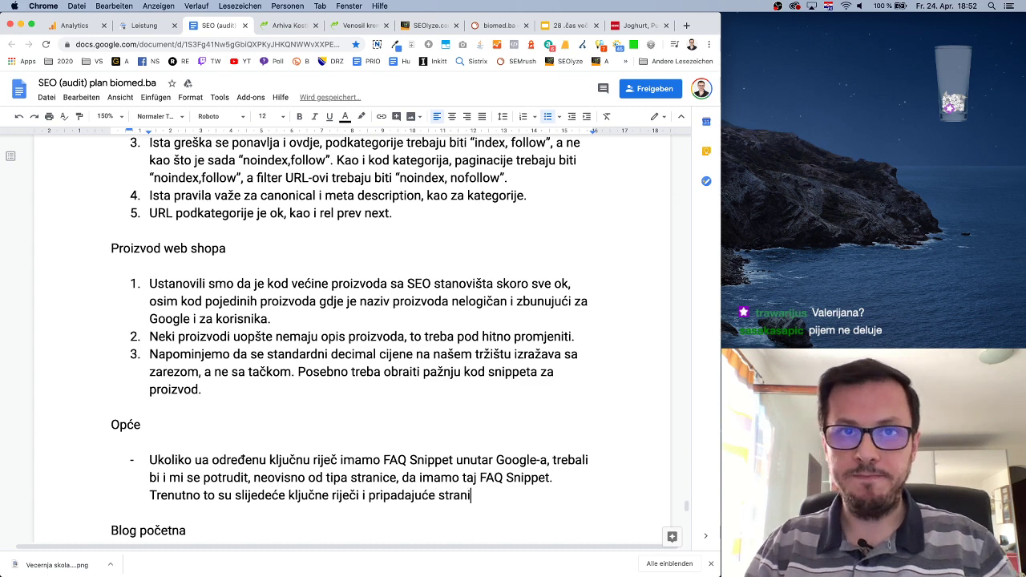
key(Return)
key(Return)
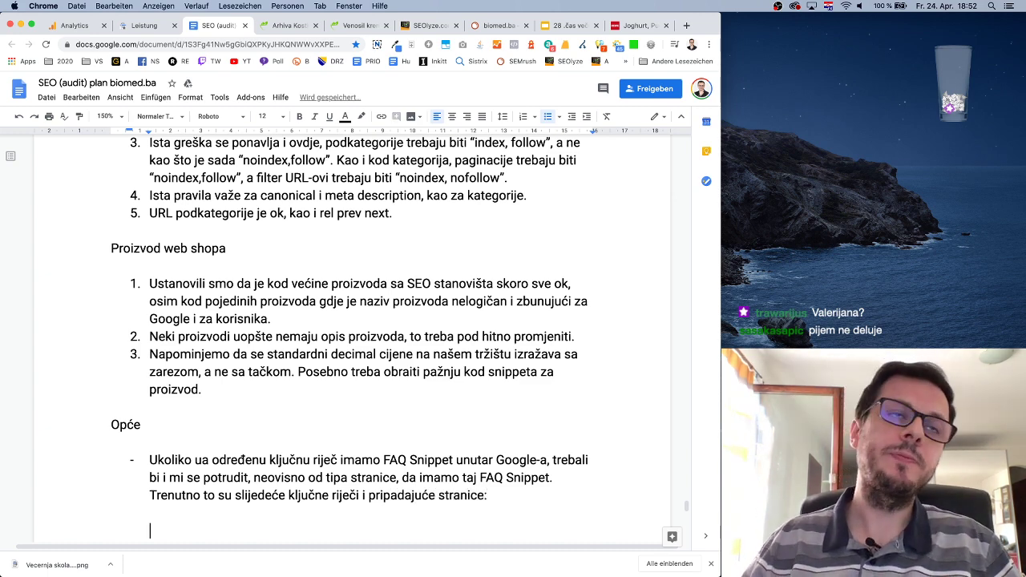
Switch back to SEMrush and export all biomed.ba organic search positions as an Excel file.
click(499, 25)
scroll(526, 367, up, 5)
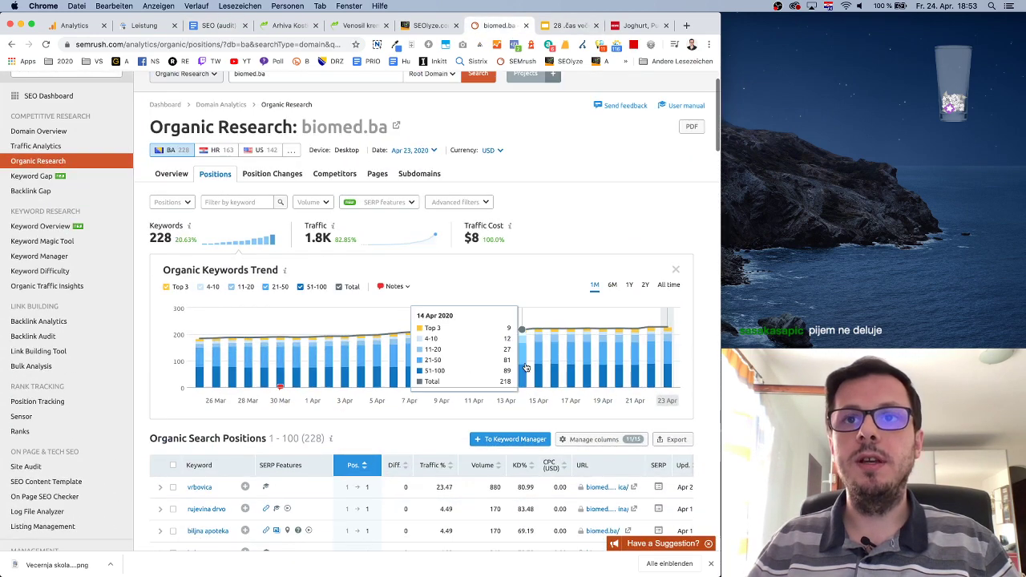
click(681, 442)
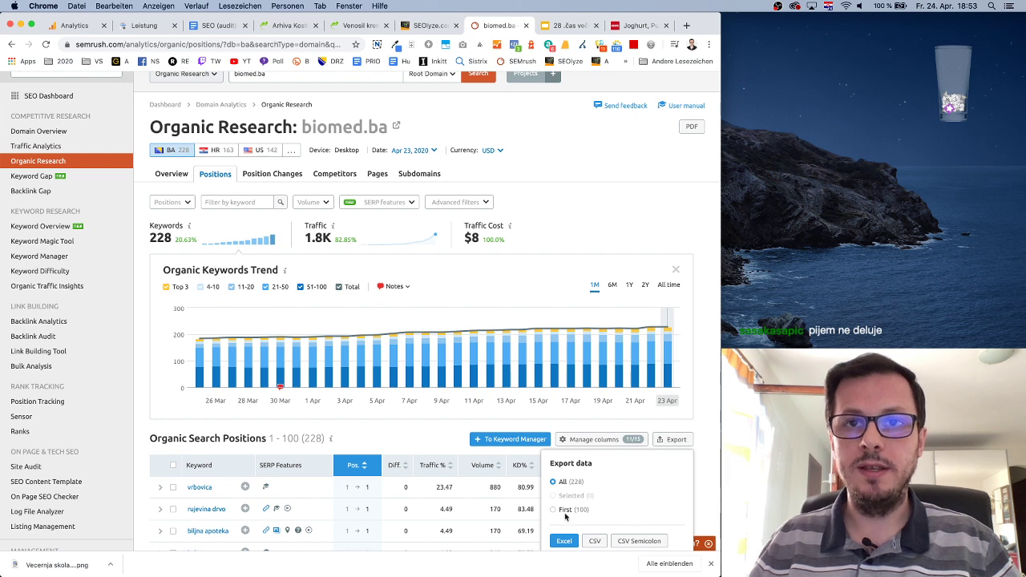
click(564, 541)
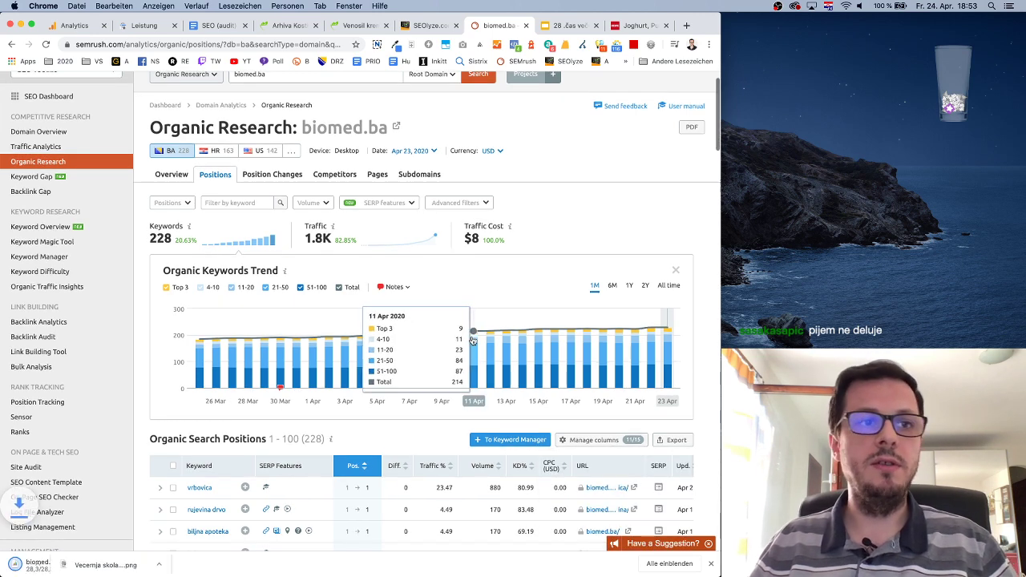
Create a new blank Google Sheets spreadsheet in a separate browser tab using sheets.new.
click(687, 25)
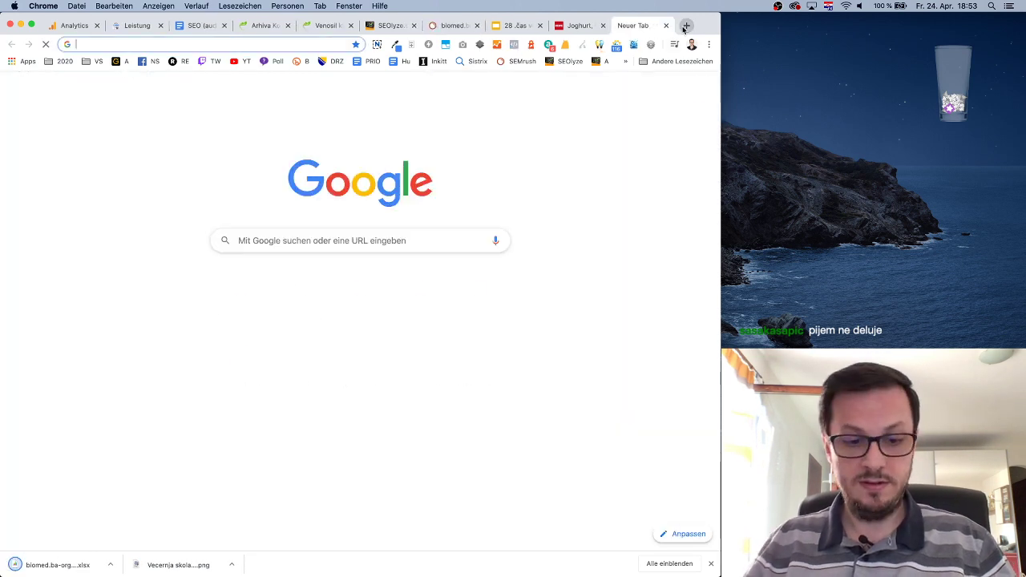
text(sheets.new)
key(Return)
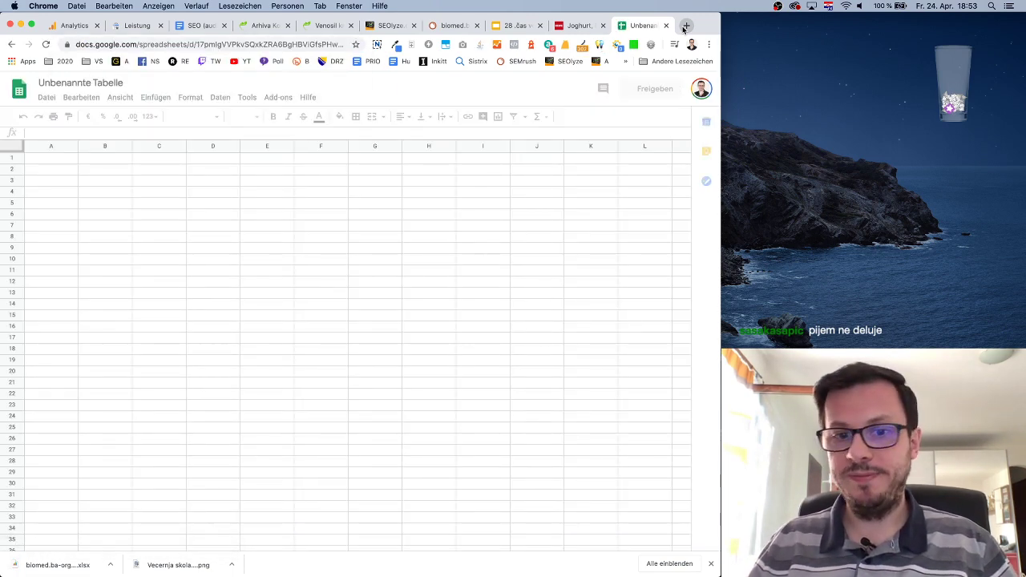
Import the downloaded biomed.ba organic positions Excel file from the Downloads folder, replacing the empty spreadsheet.
click(46, 97)
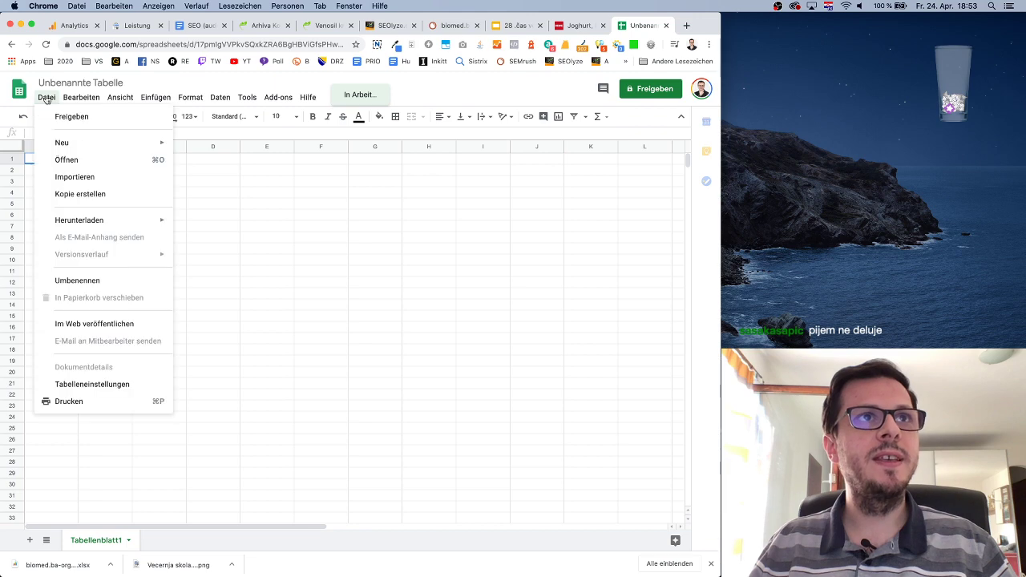
click(129, 176)
click(337, 180)
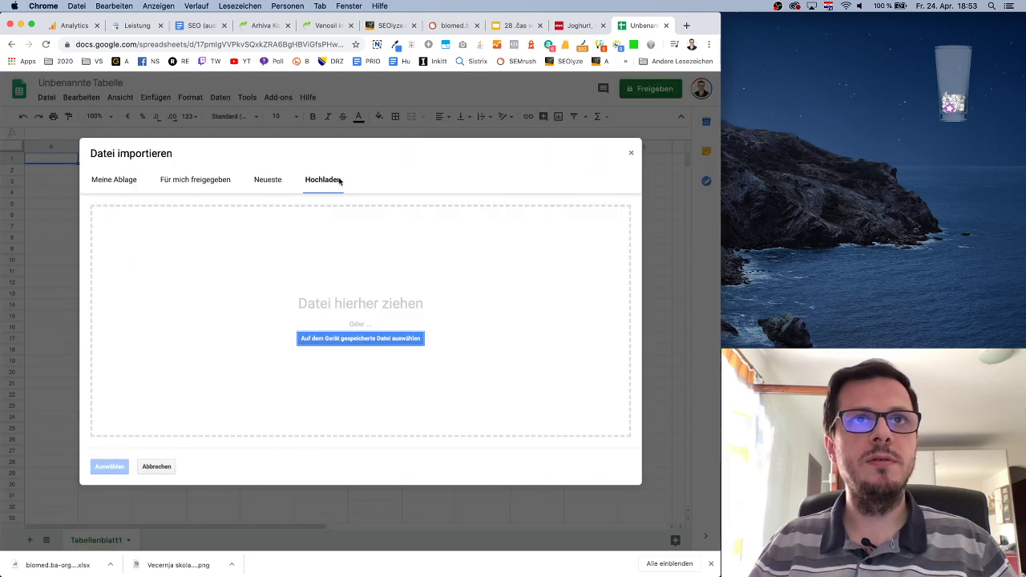
click(371, 340)
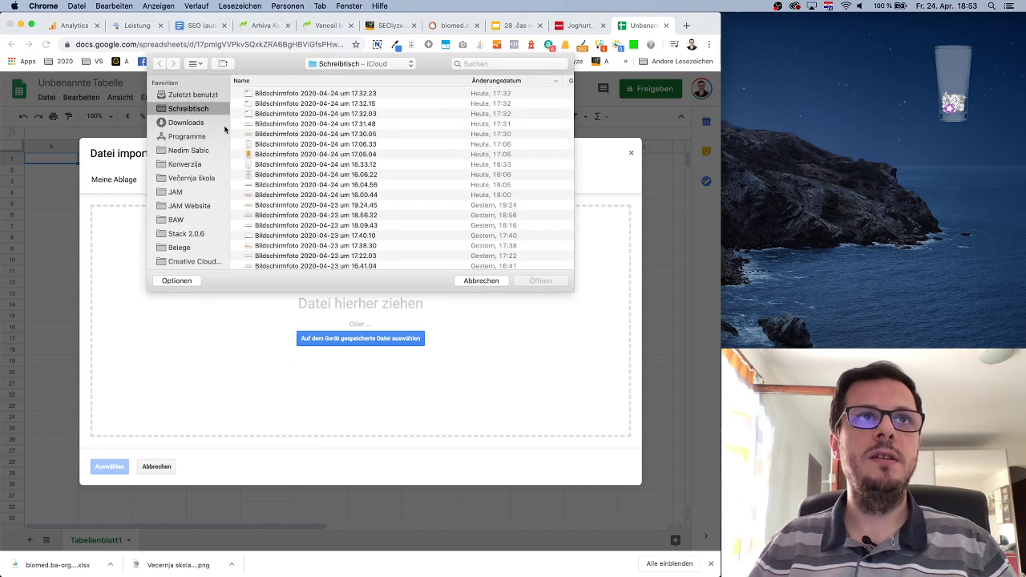
click(187, 123)
double_click(269, 95)
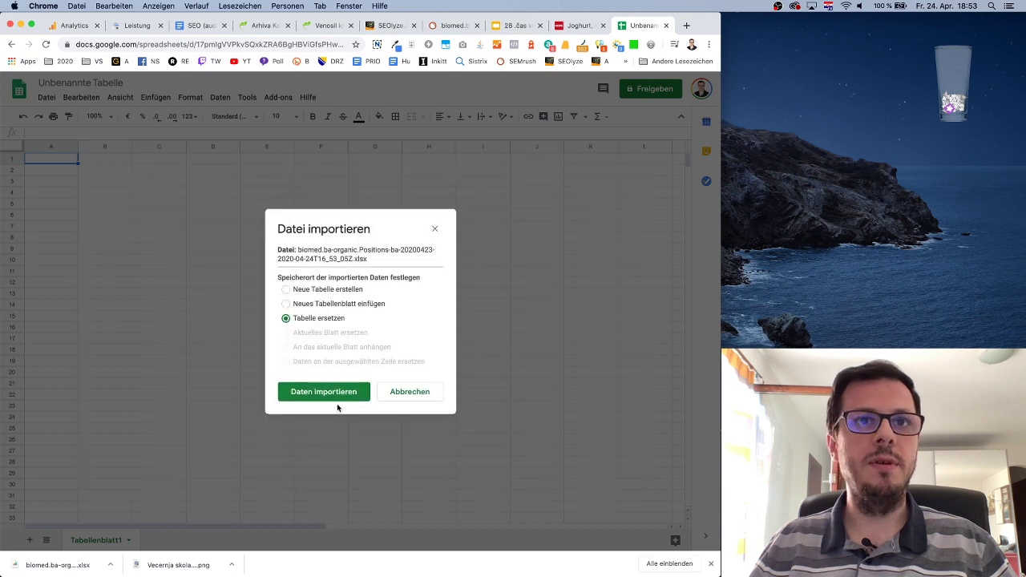
click(333, 390)
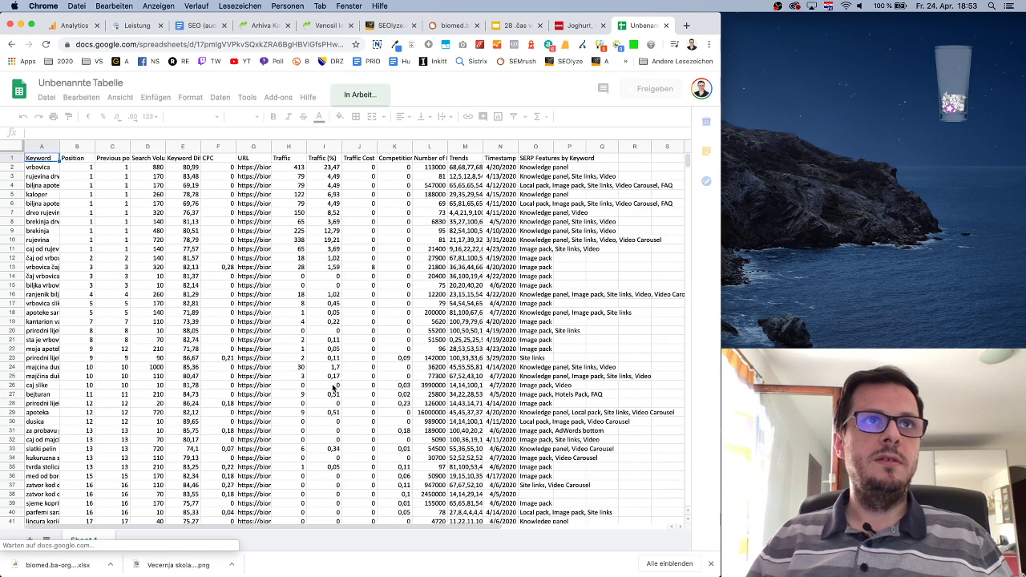
scroll(336, 383, down, 1)
scroll(405, 320, up, 1)
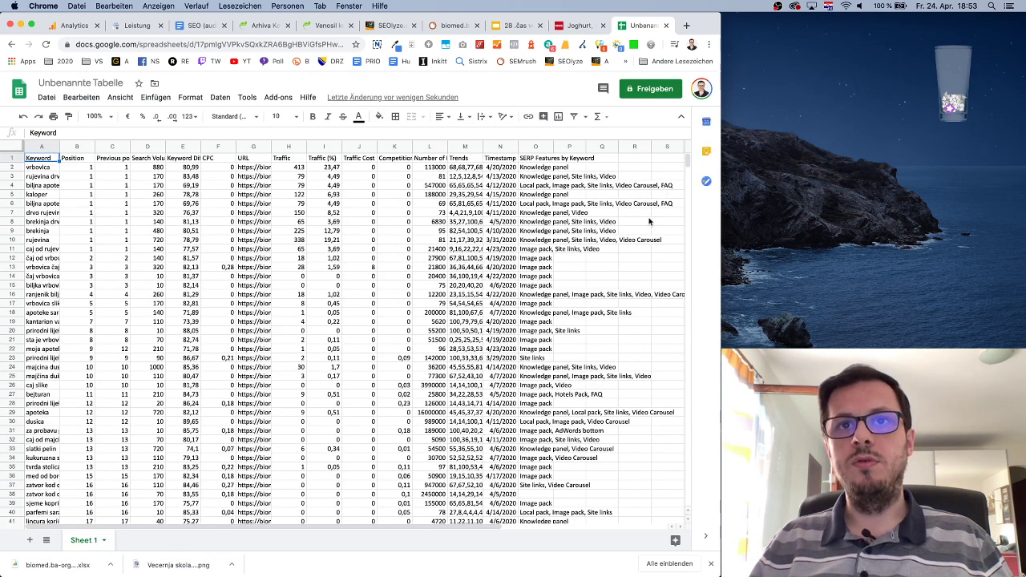
Split the “SERP Features by Keyword” column into separate columns with automatic separator detection.
scroll(552, 210, right, 5)
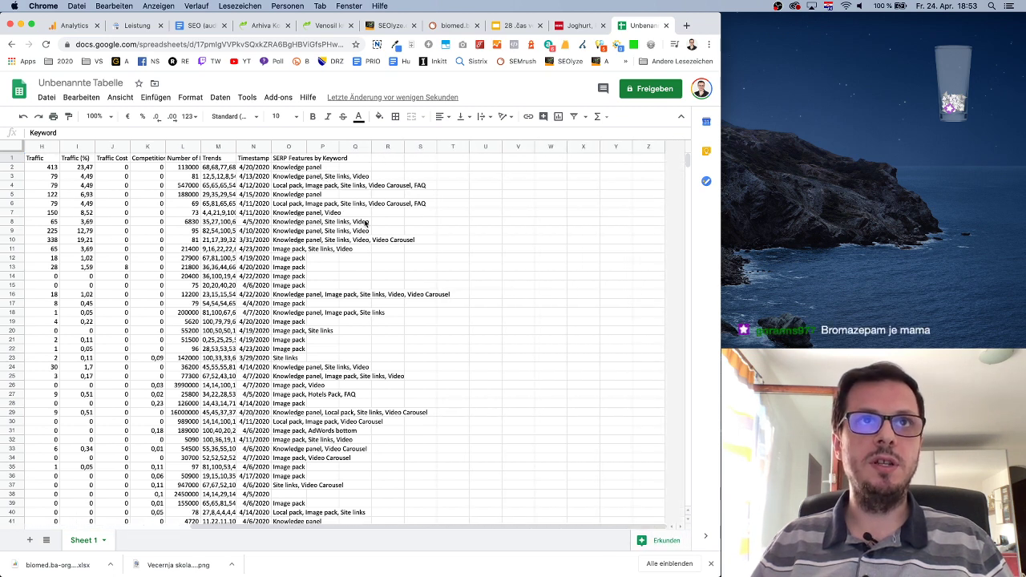
click(296, 147)
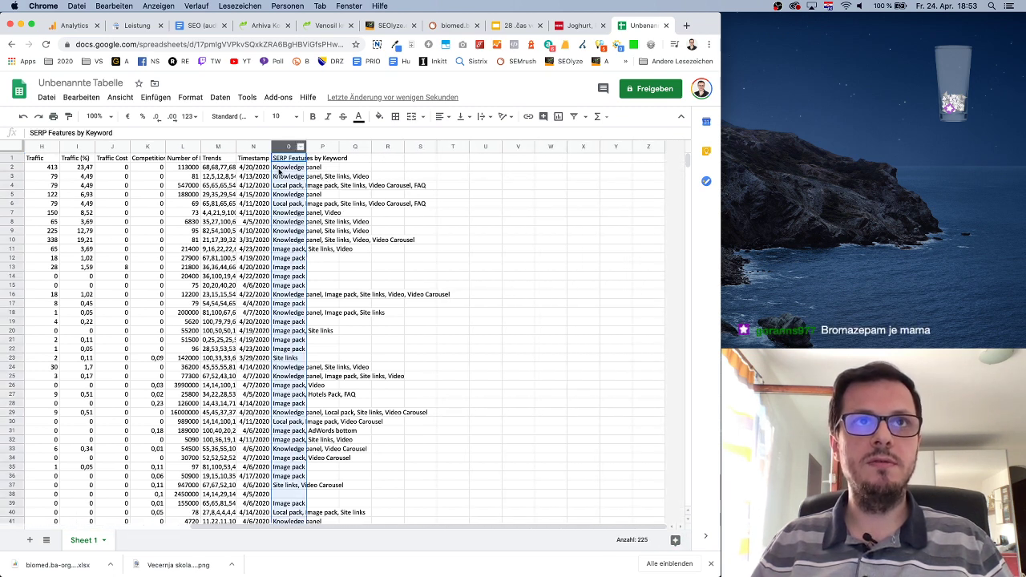
click(221, 99)
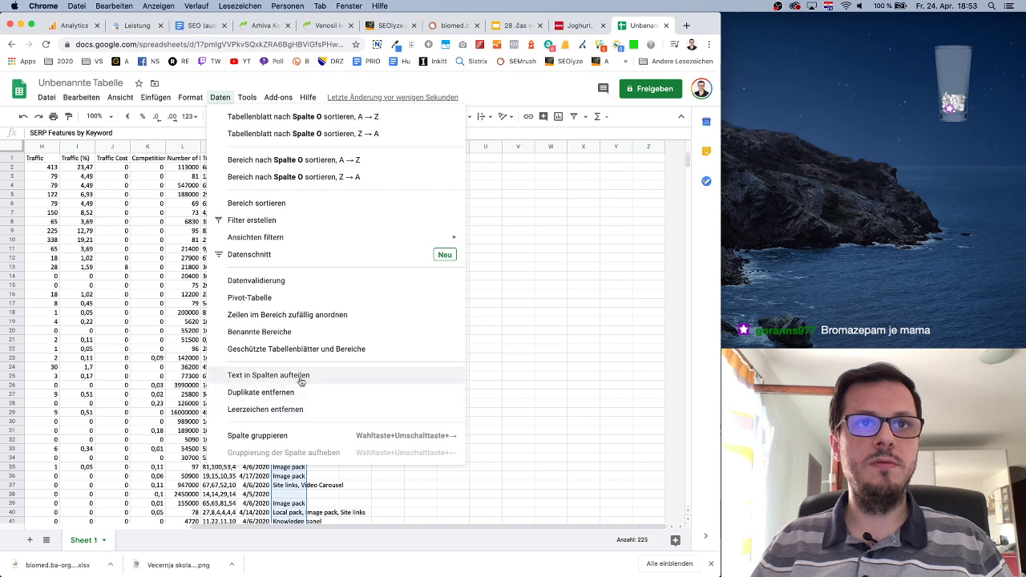
click(268, 376)
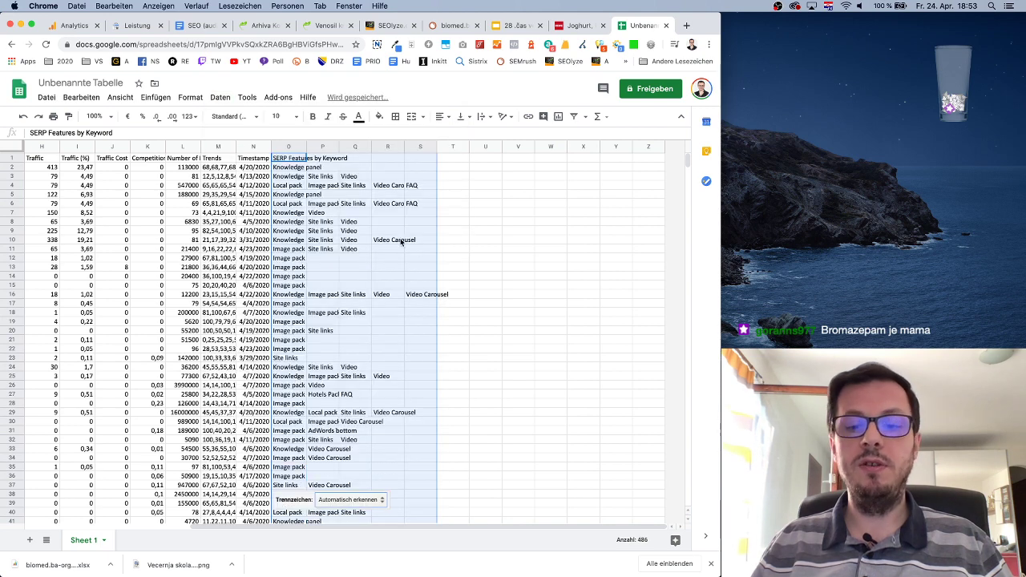
click(342, 239)
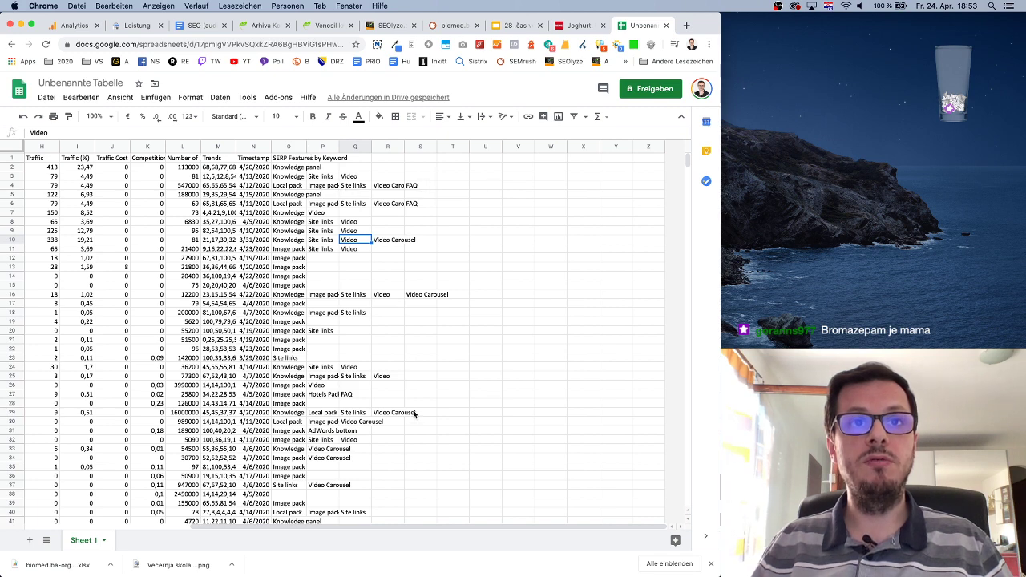
scroll(414, 413, down, 1)
scroll(357, 377, up, 1)
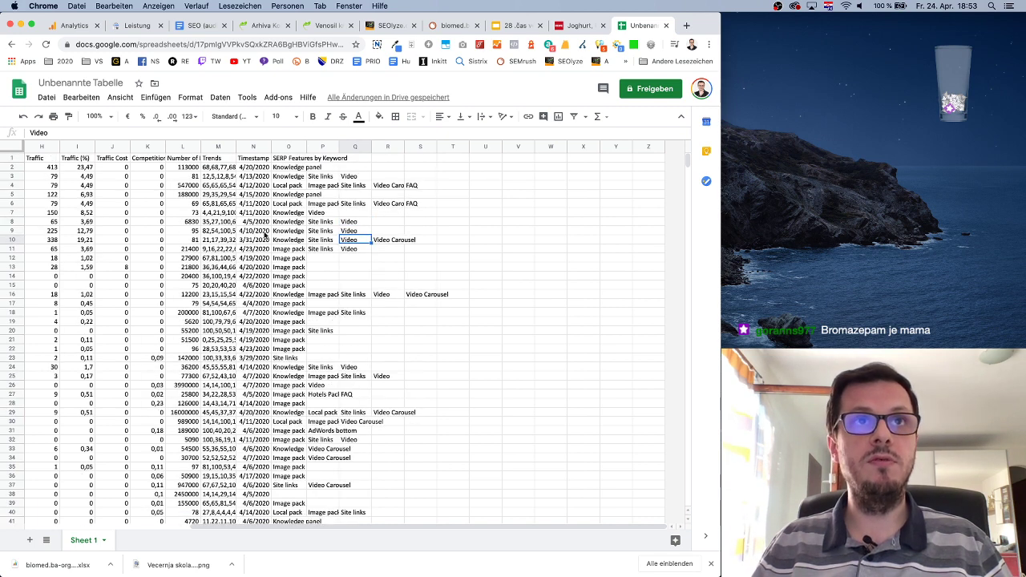
Copy the “SERP Features by Keyword” heading from column O across the split columns through S.
click(300, 159)
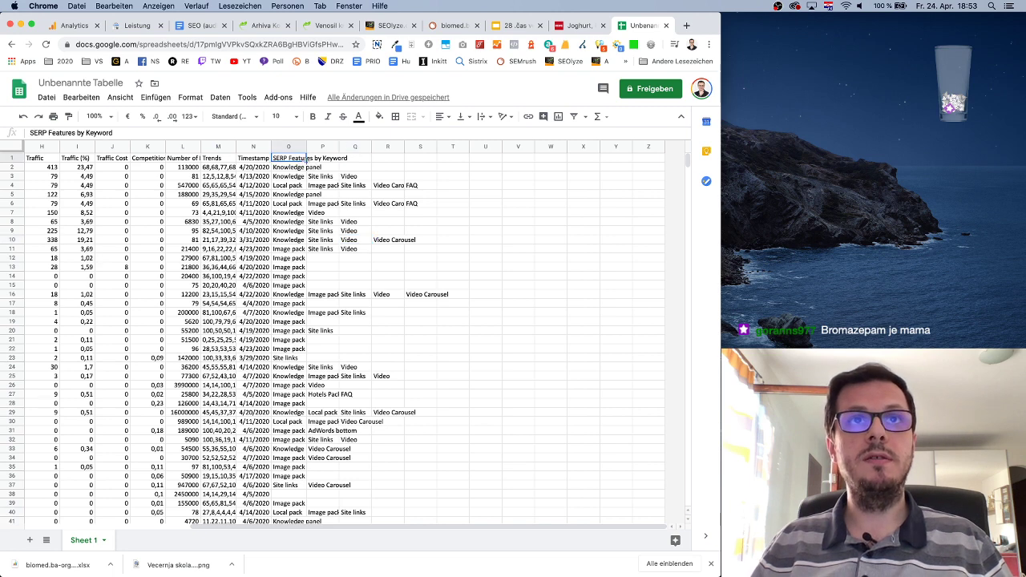
drag(306, 163, 420, 159)
click(418, 181)
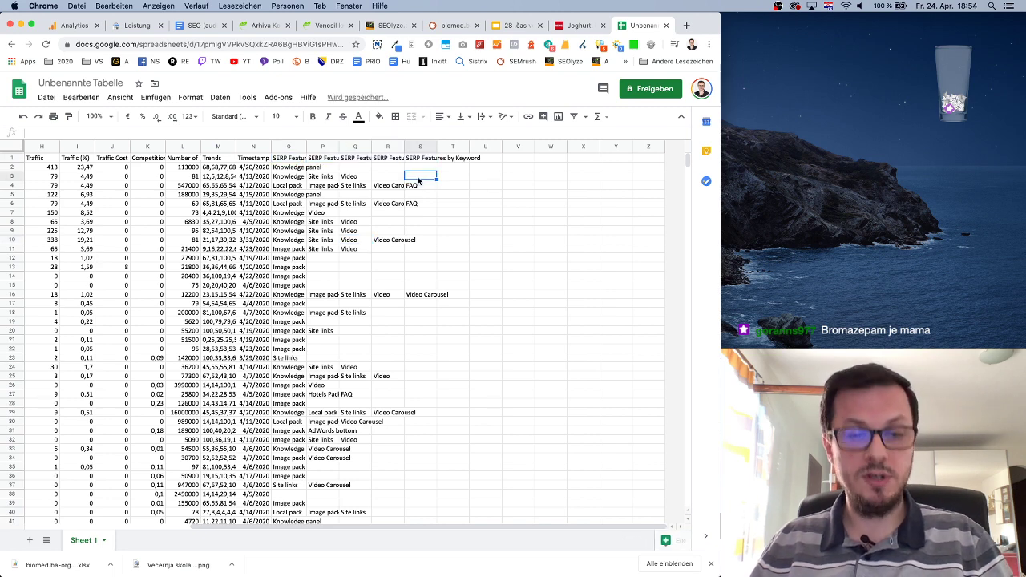
Add a filter to the whole table and fit the width of the first SERP features column to its contents.
key(super+a)
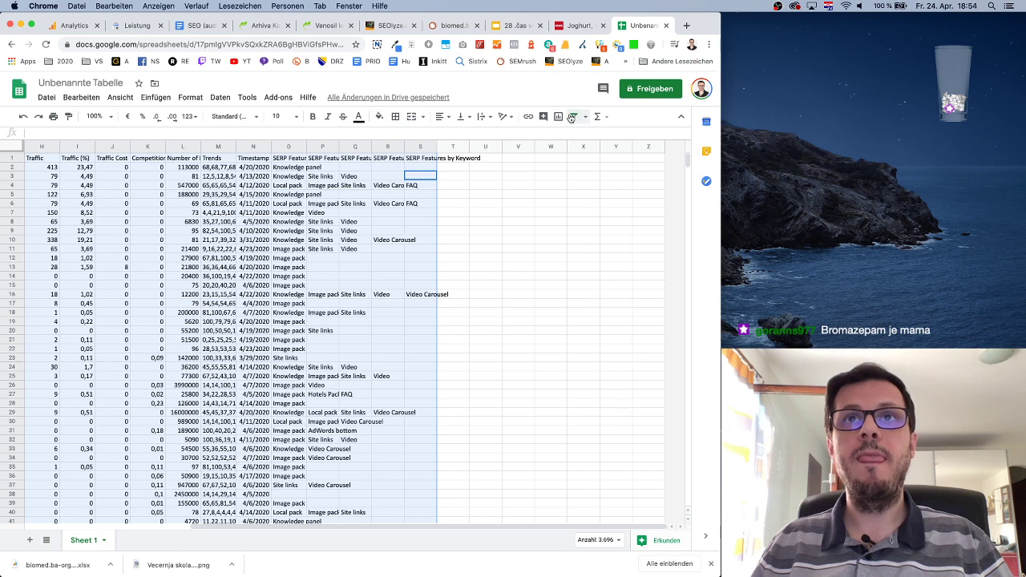
click(572, 117)
click(521, 213)
click(300, 158)
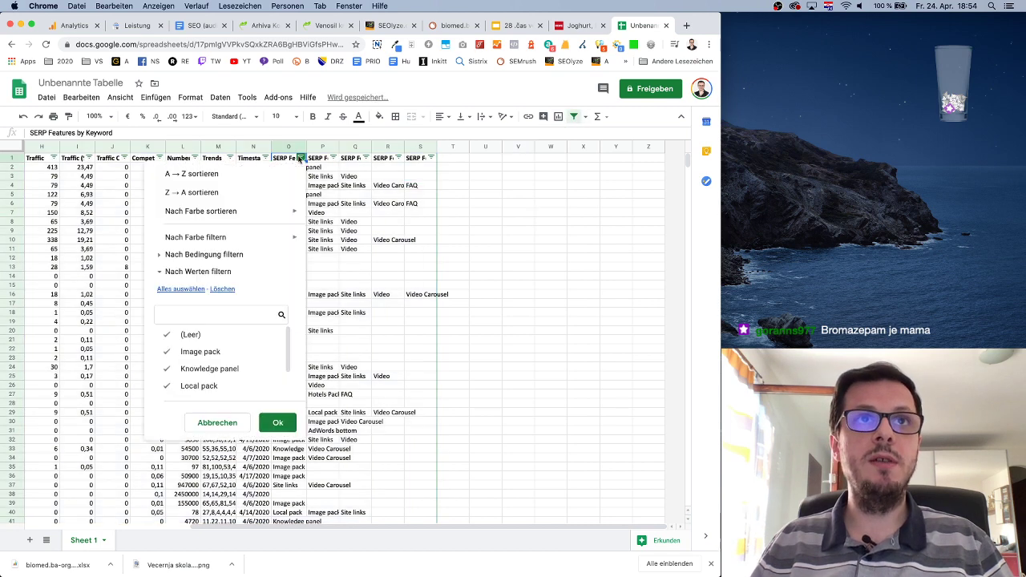
click(398, 225)
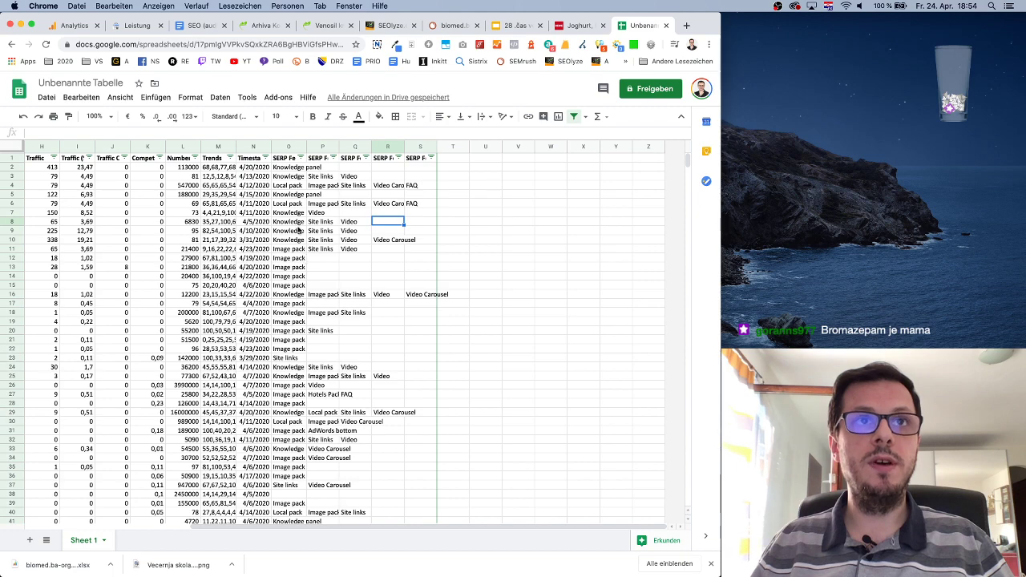
scroll(317, 247, down, 1)
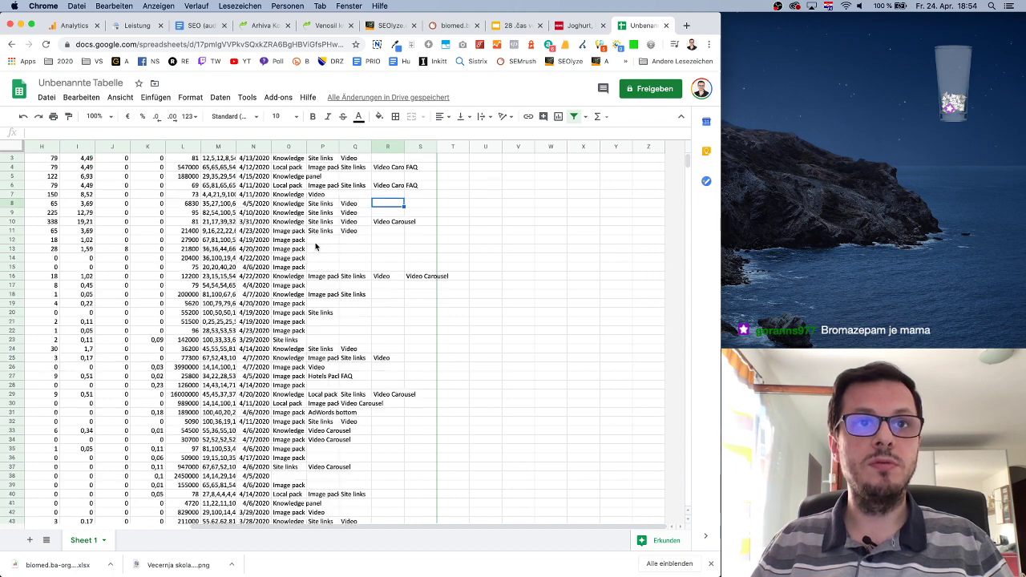
double_click(306, 145)
scroll(363, 295, down, 5)
scroll(363, 295, up, 7)
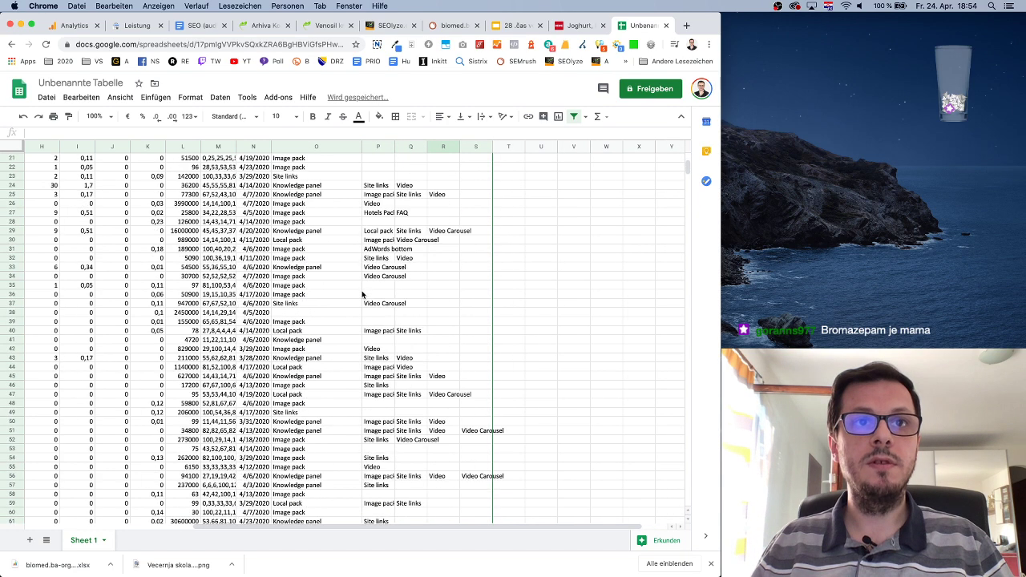
Examine the filter values of the first two SERP features columns for an FAQ entry, leaving both filters unchanged.
click(355, 157)
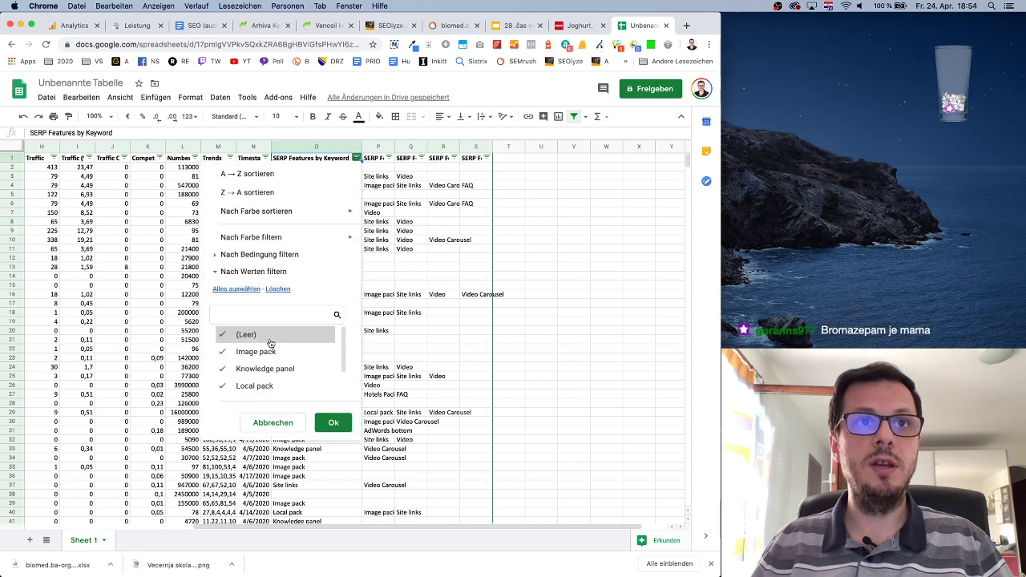
scroll(271, 344, down, 2)
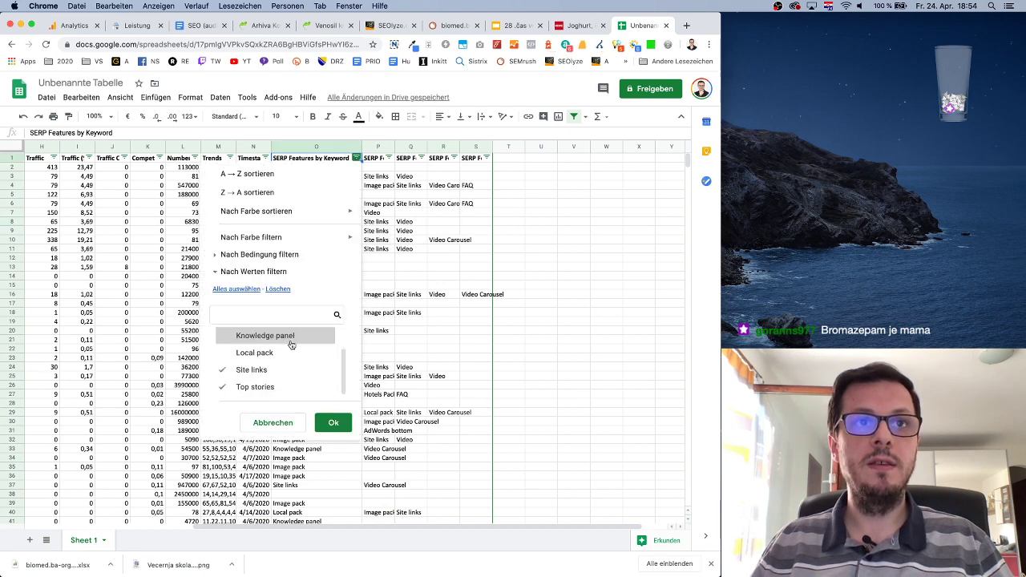
scroll(311, 374, up, 2)
scroll(309, 376, down, 2)
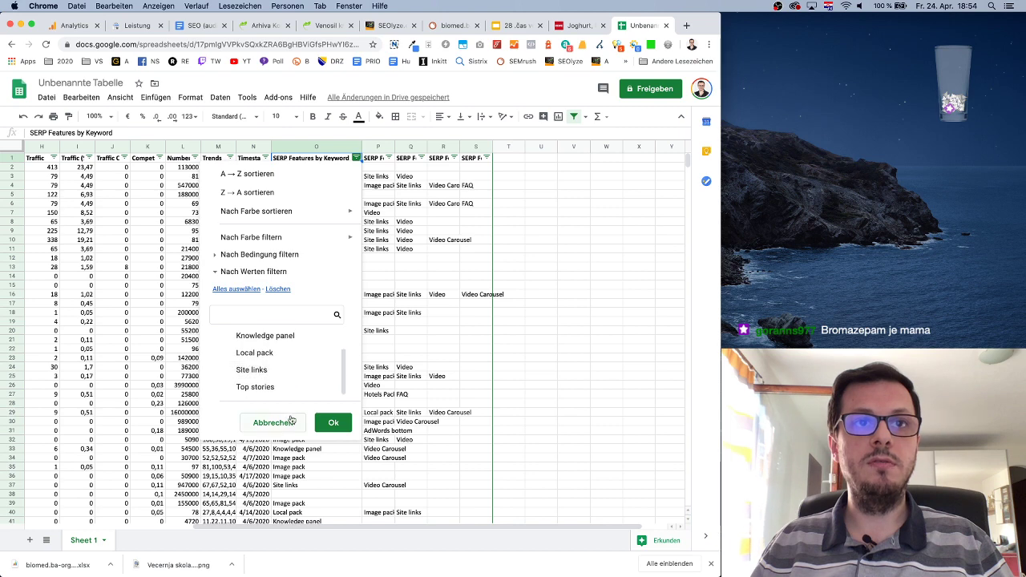
click(289, 422)
click(389, 158)
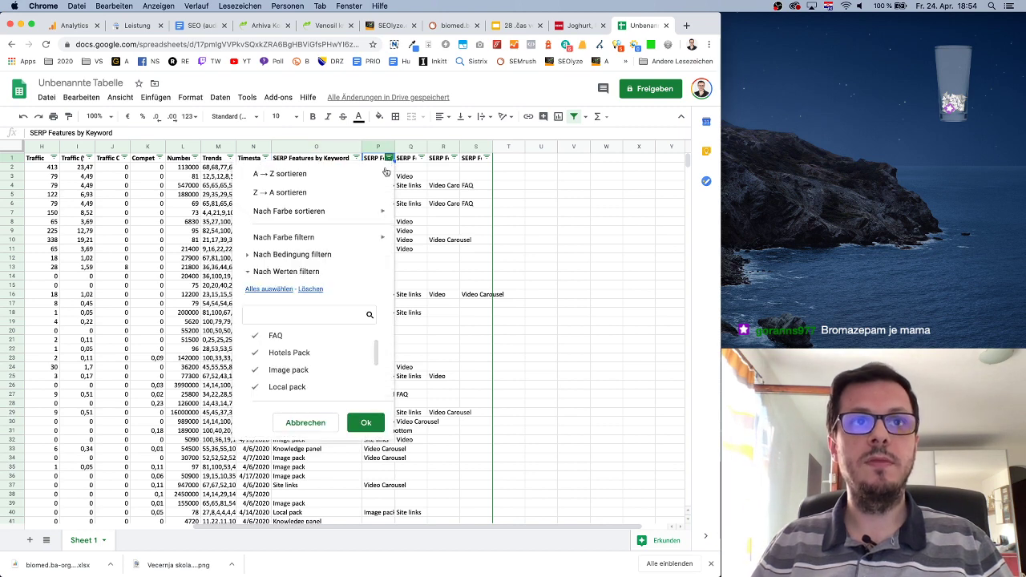
scroll(315, 373, down, 2)
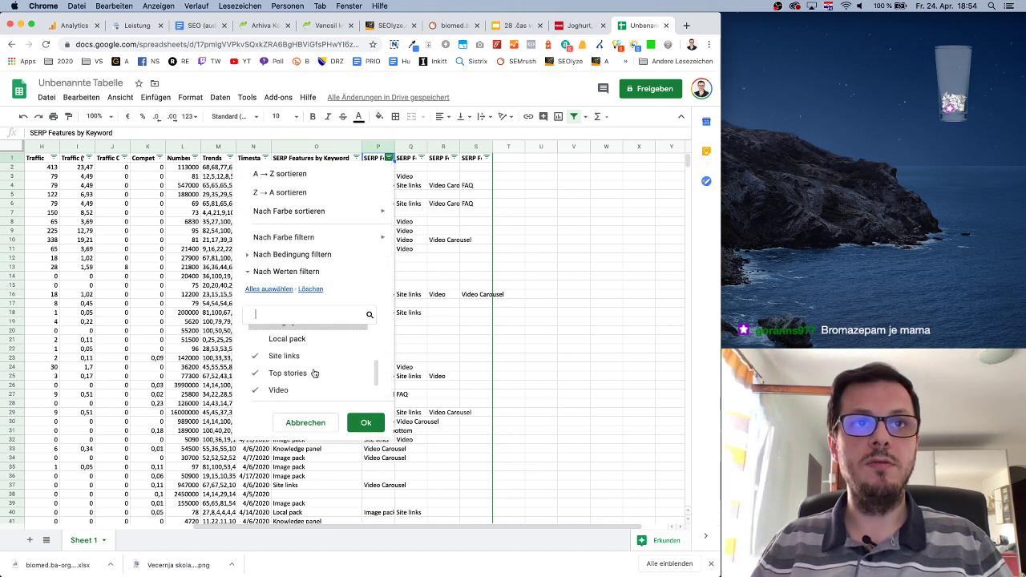
scroll(315, 374, up, 3)
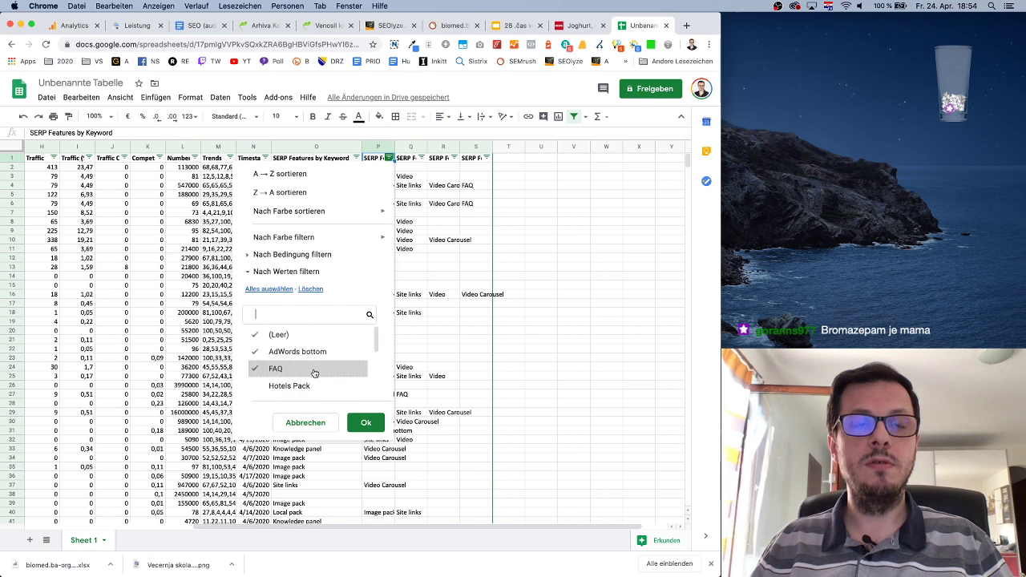
scroll(314, 374, down, 1)
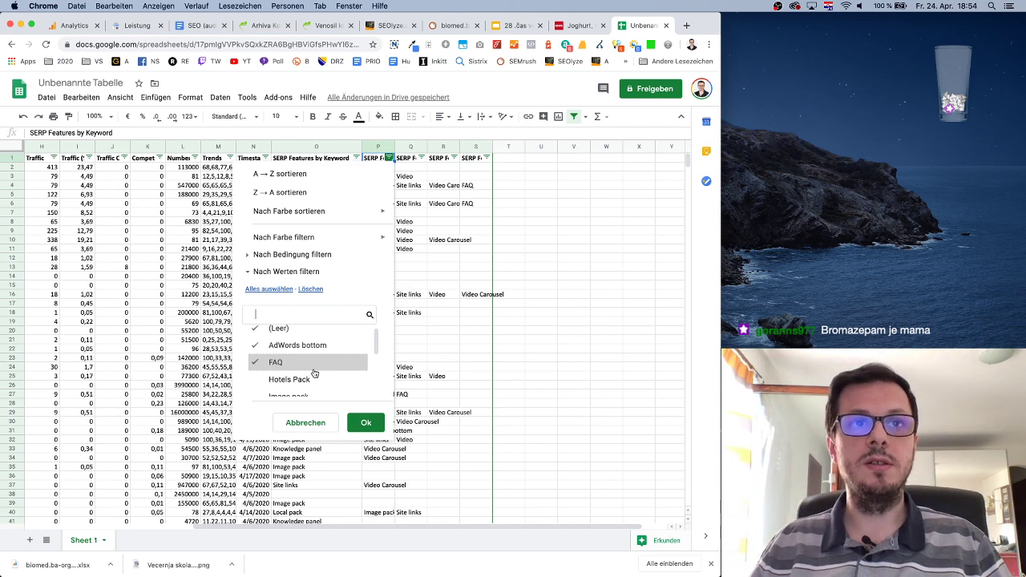
click(303, 423)
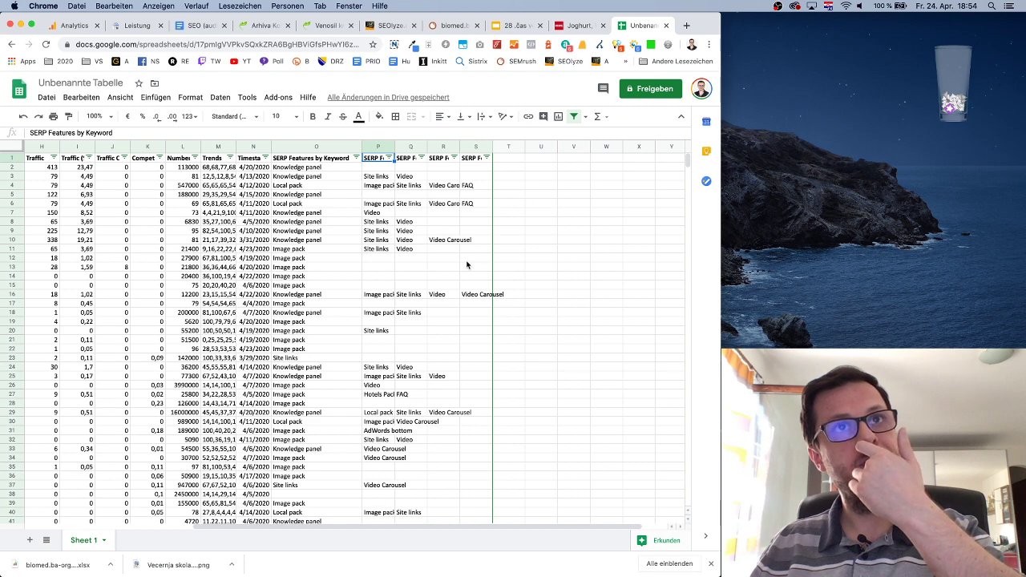
Undo the filter, the column widening, the copied headings and the split of the SERP features column.
scroll(449, 248, left, 5)
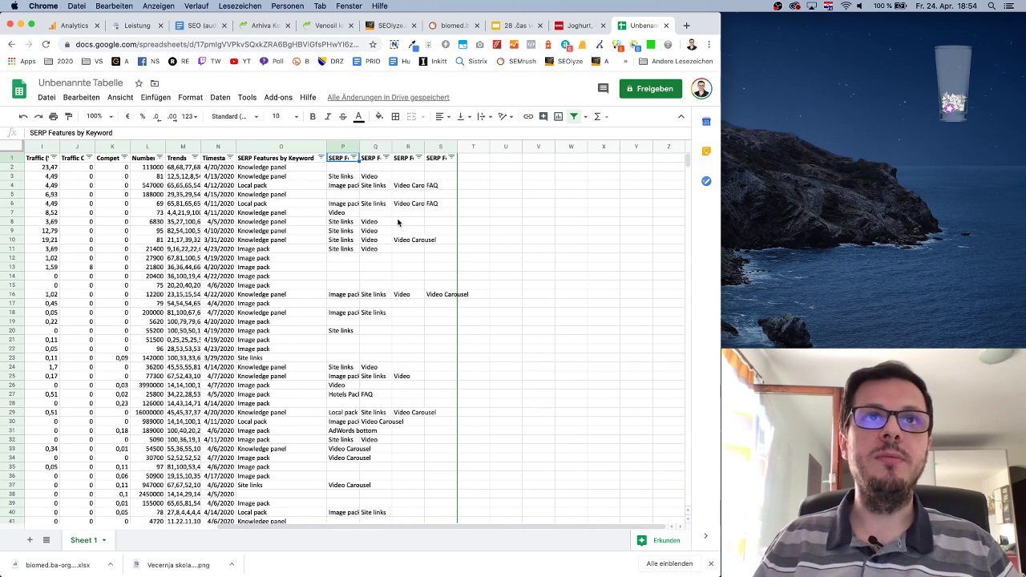
key(super+z)
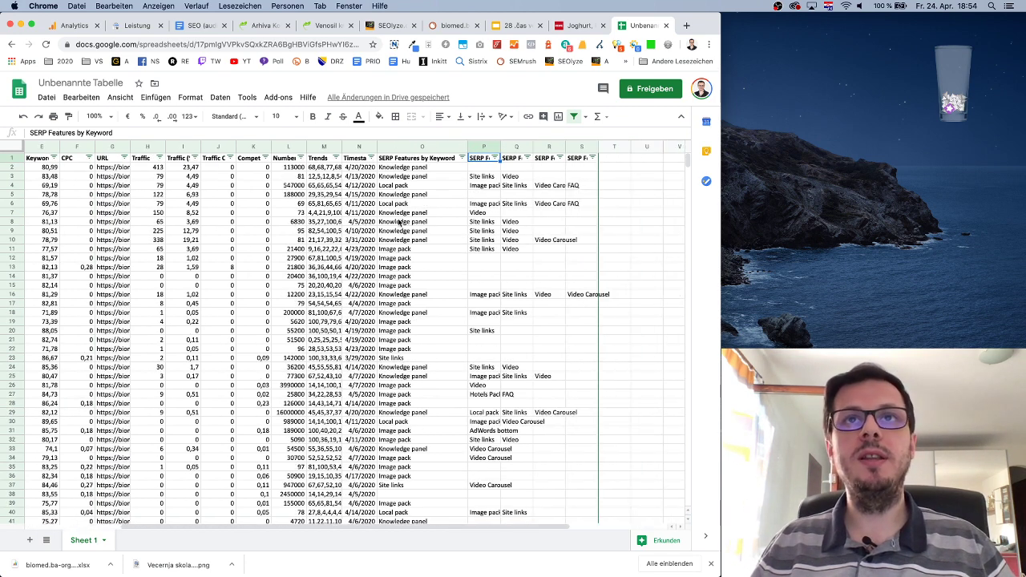
click(22, 116)
click(22, 117)
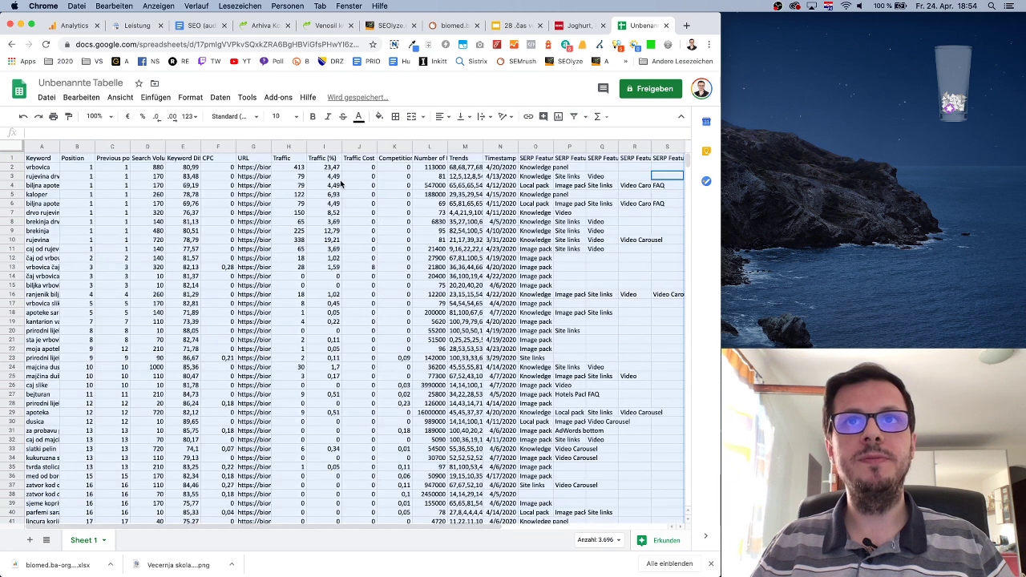
scroll(341, 185, right, 5)
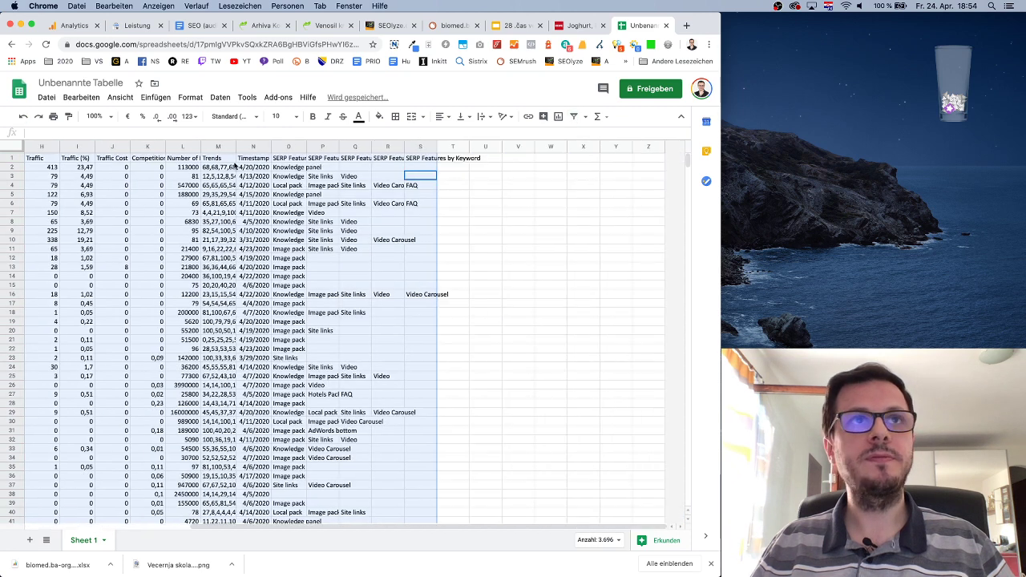
click(22, 117)
click(218, 177)
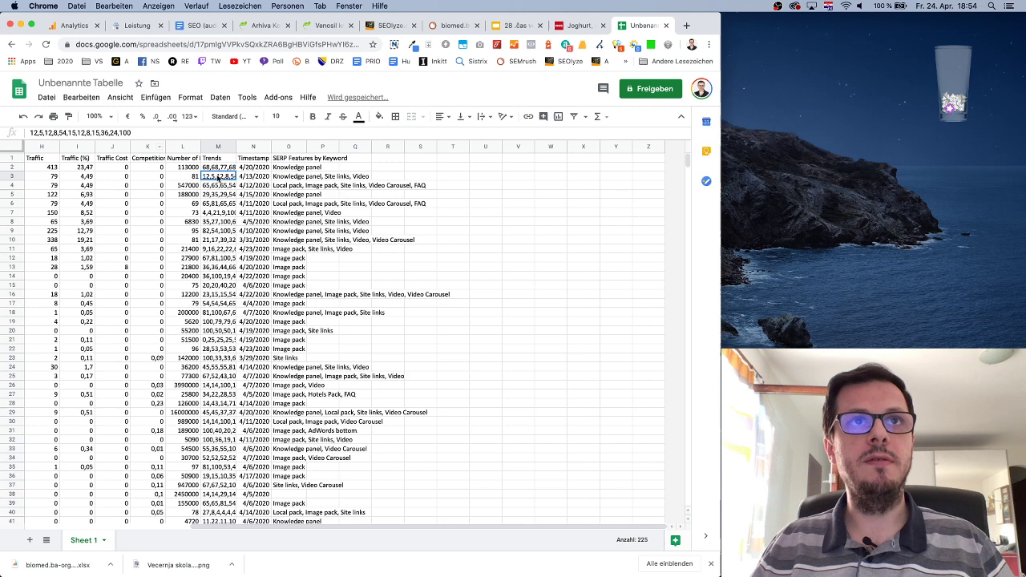
Fit the width of the “SERP Features by Keyword” column to its contents and select its first data cell.
double_click(307, 147)
click(325, 167)
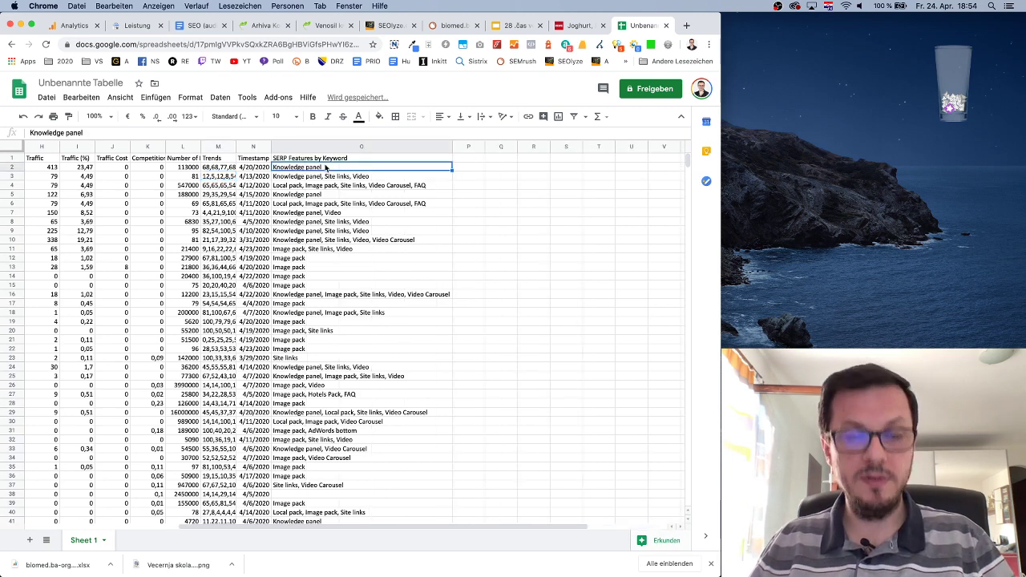
Add a filter to the whole keyword table.
key(ctrl+a)
click(574, 116)
click(533, 203)
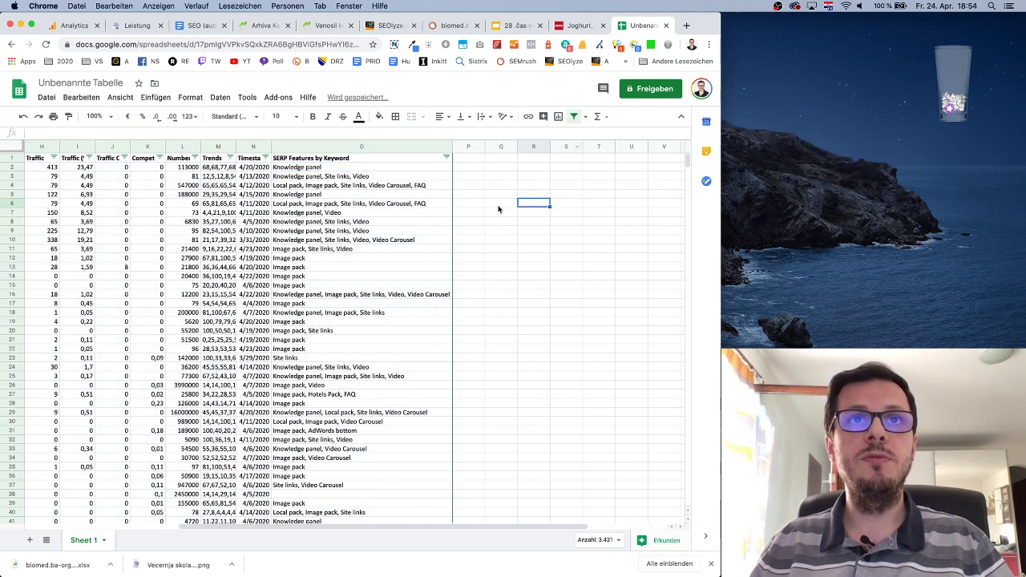
Search the filter values of the “SERP Features by Keyword” column for FAQ.
click(447, 158)
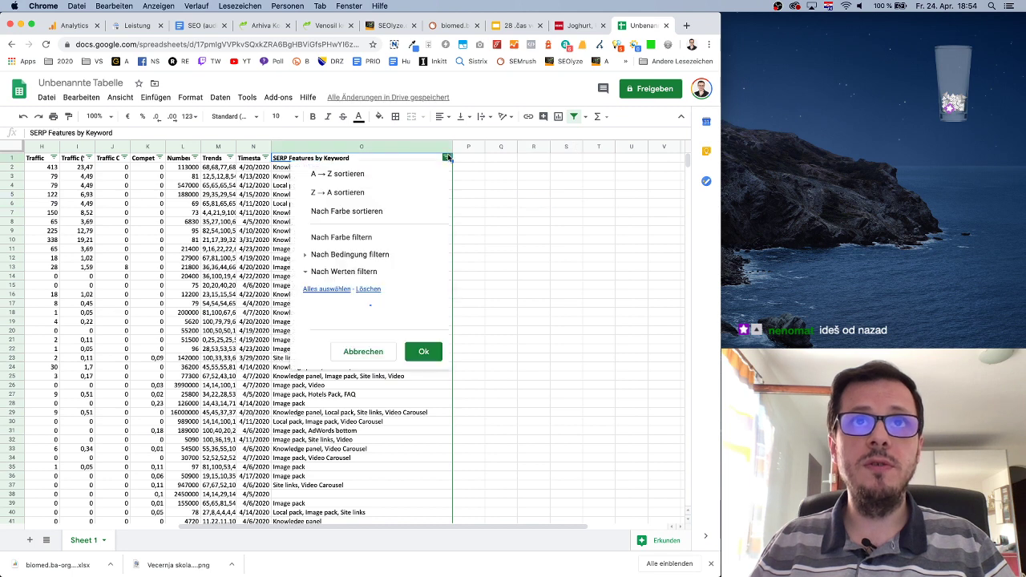
click(377, 255)
click(378, 255)
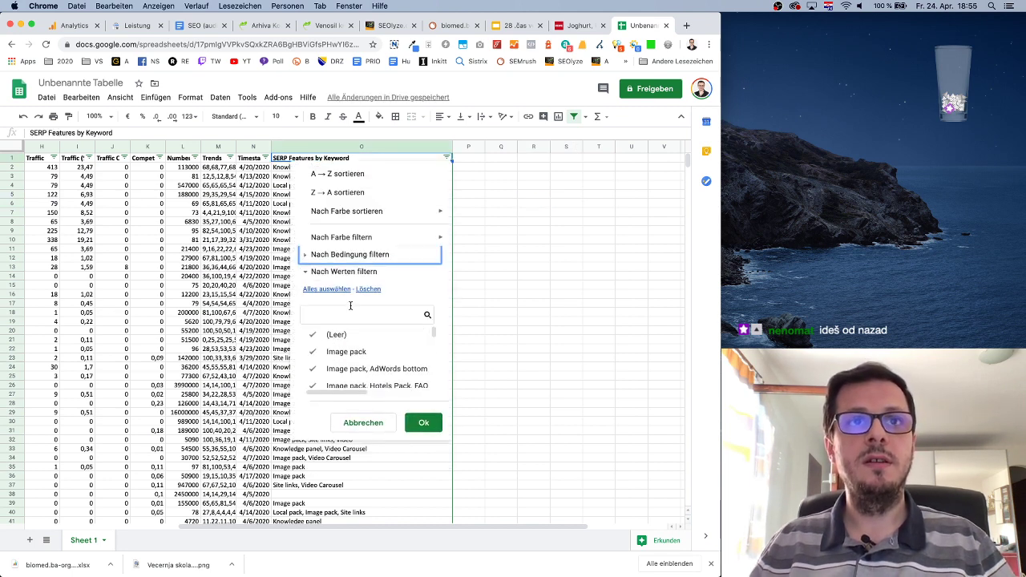
text(FAQ)
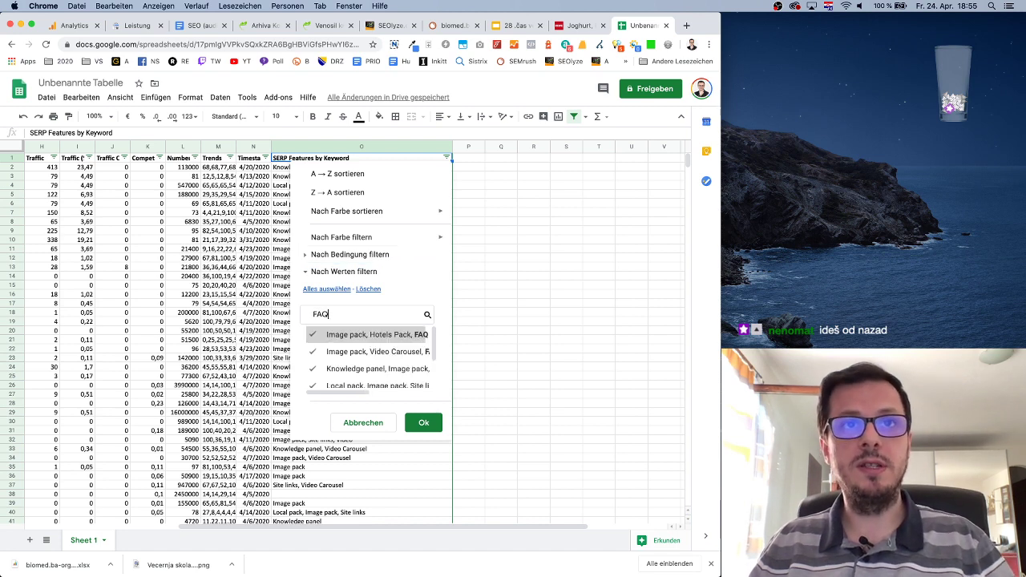
drag(435, 343, 433, 322)
Filter the “SERP Features by Keyword” column by the condition “Text enthält” with the value FAQ.
click(359, 255)
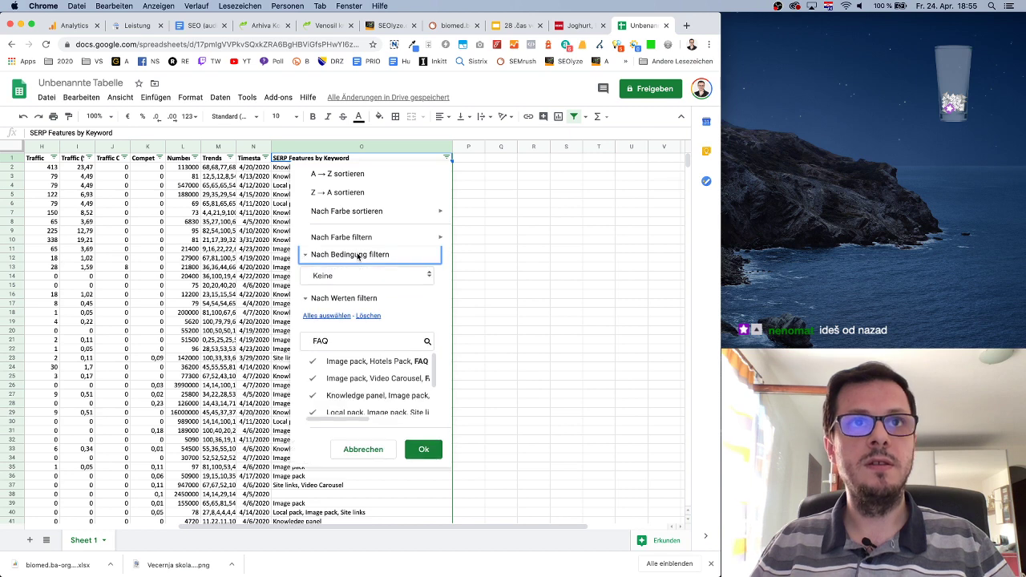
click(358, 255)
click(359, 255)
click(353, 275)
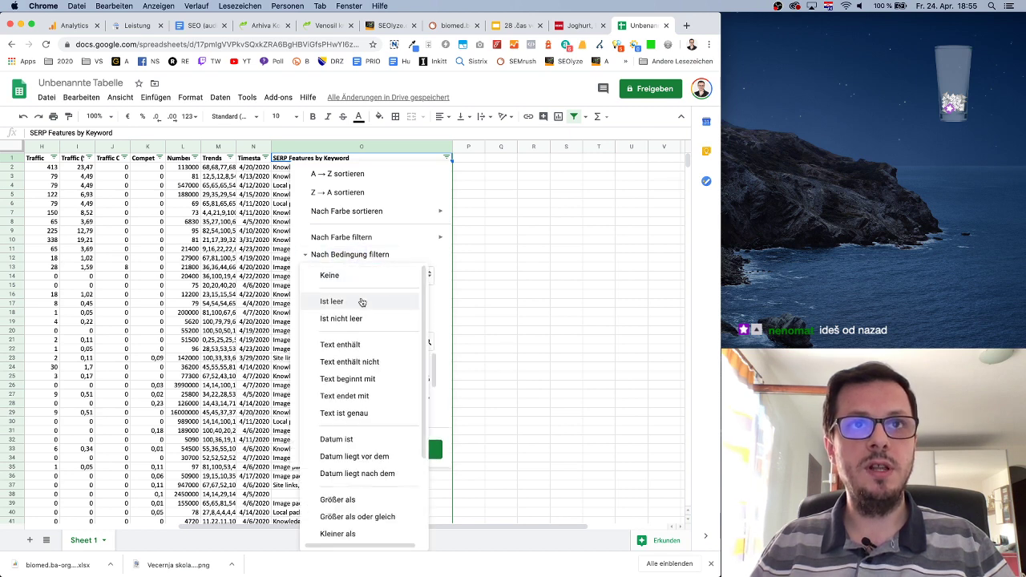
click(358, 345)
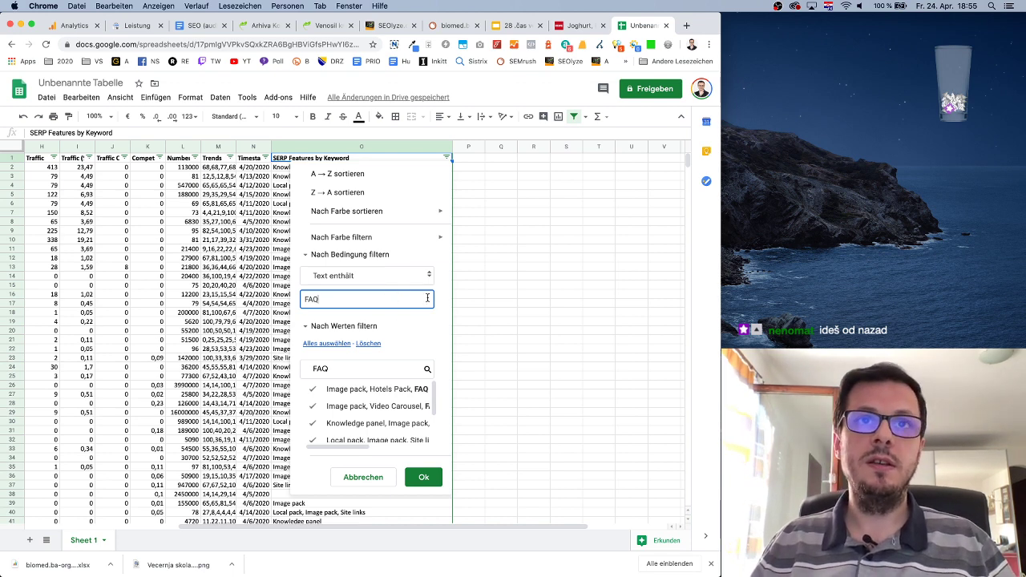
click(424, 477)
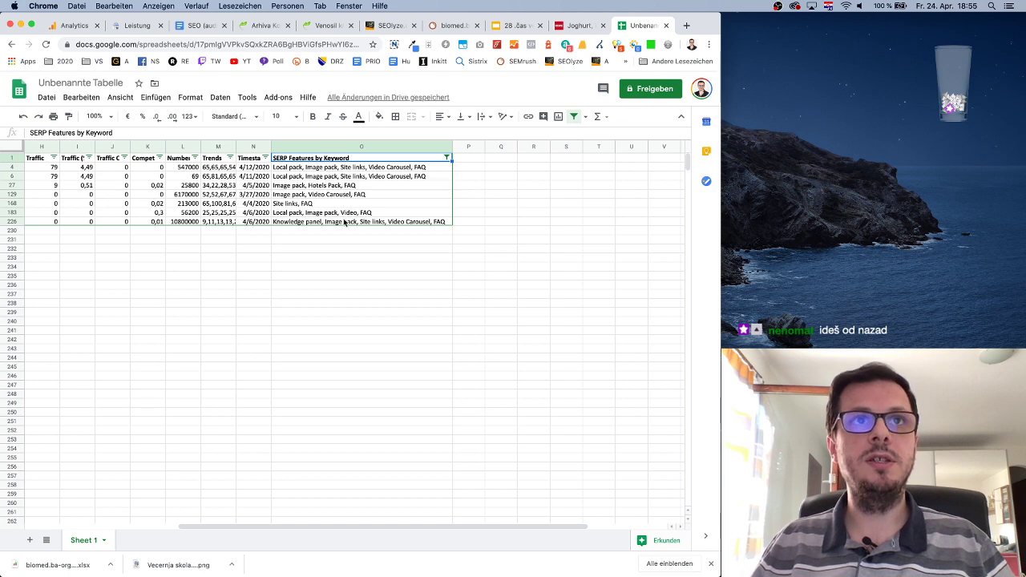
Fit the Keyword column to its contents and copy the five keywords from “biljna apoteka” to “brzo skidanje šećera”.
scroll(345, 221, left, 5)
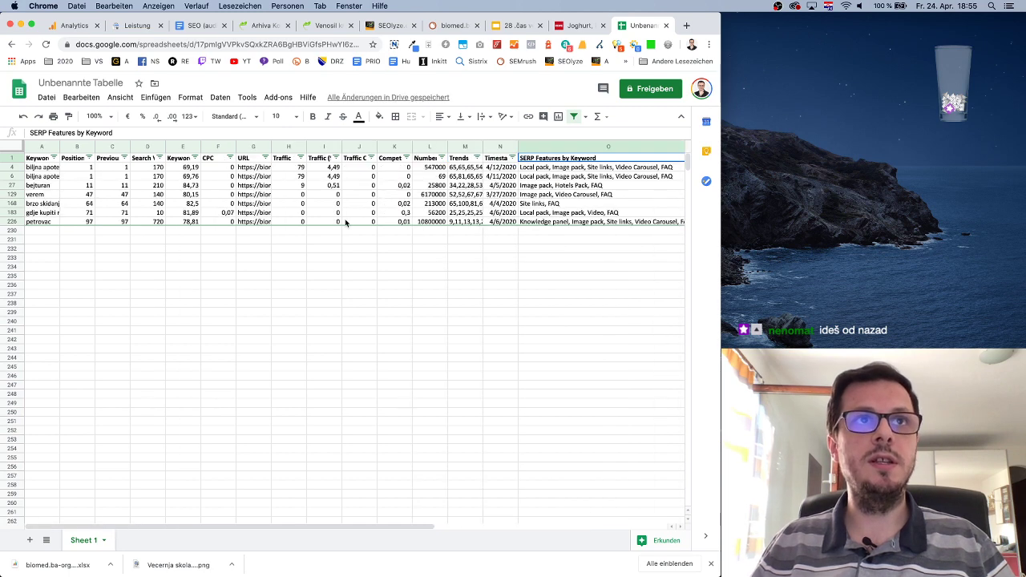
double_click(58, 146)
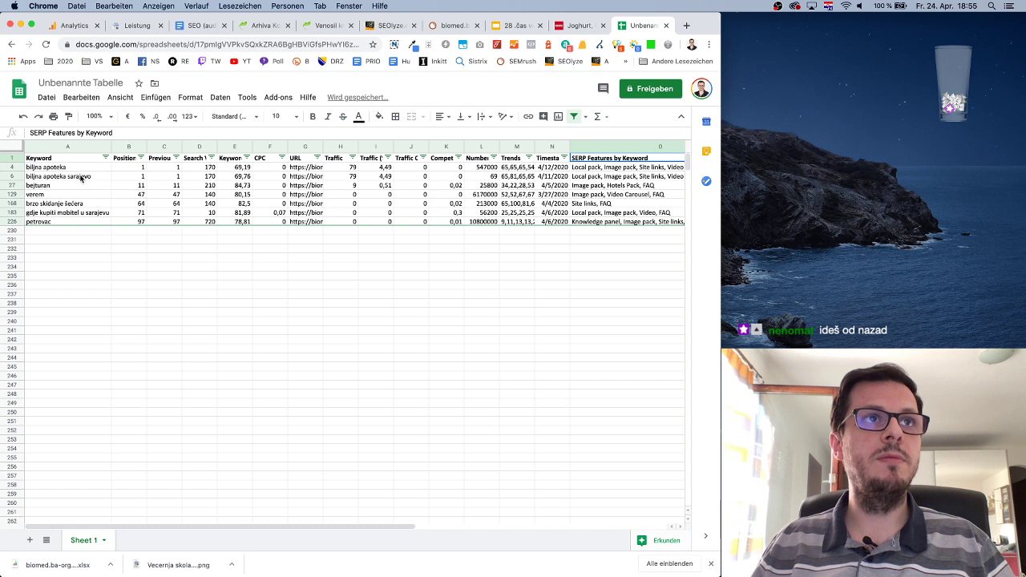
drag(63, 168, 65, 226)
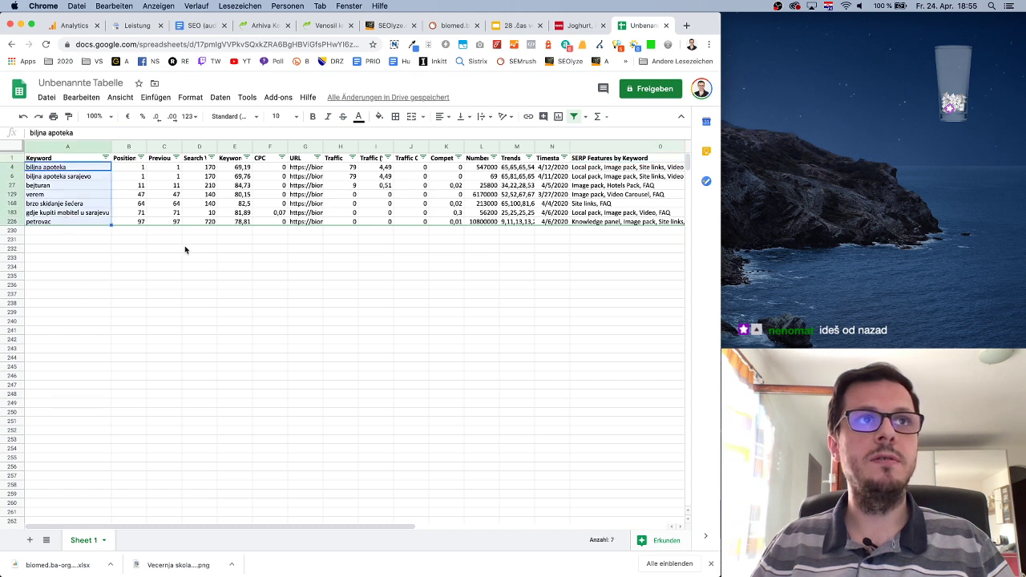
click(57, 232)
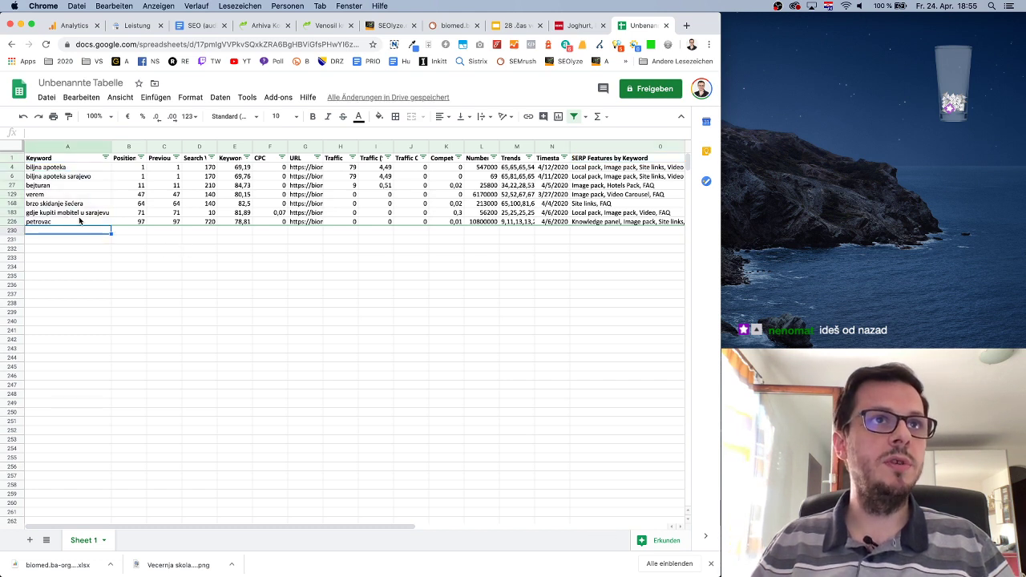
click(81, 213)
click(63, 204)
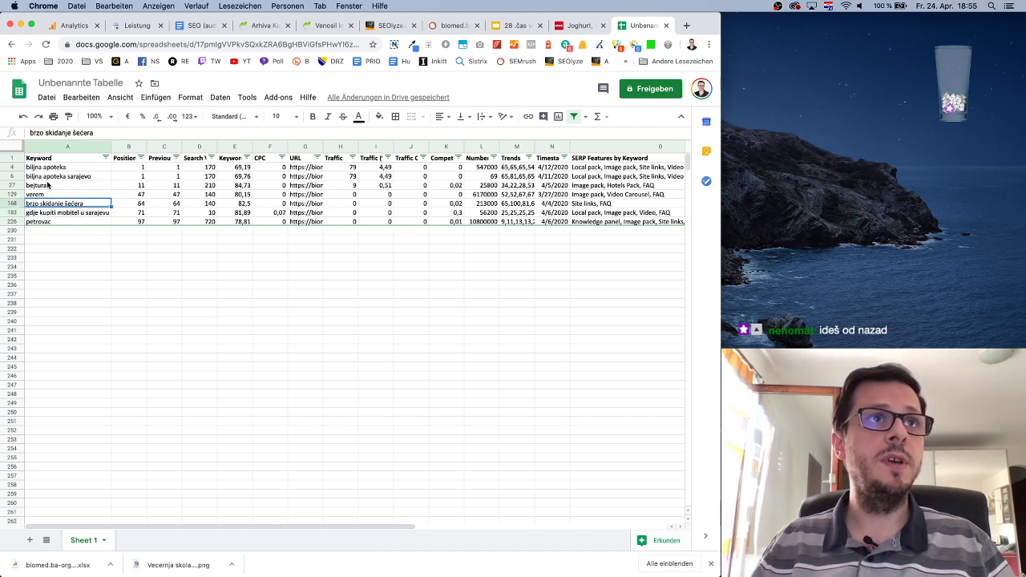
drag(59, 168, 60, 205)
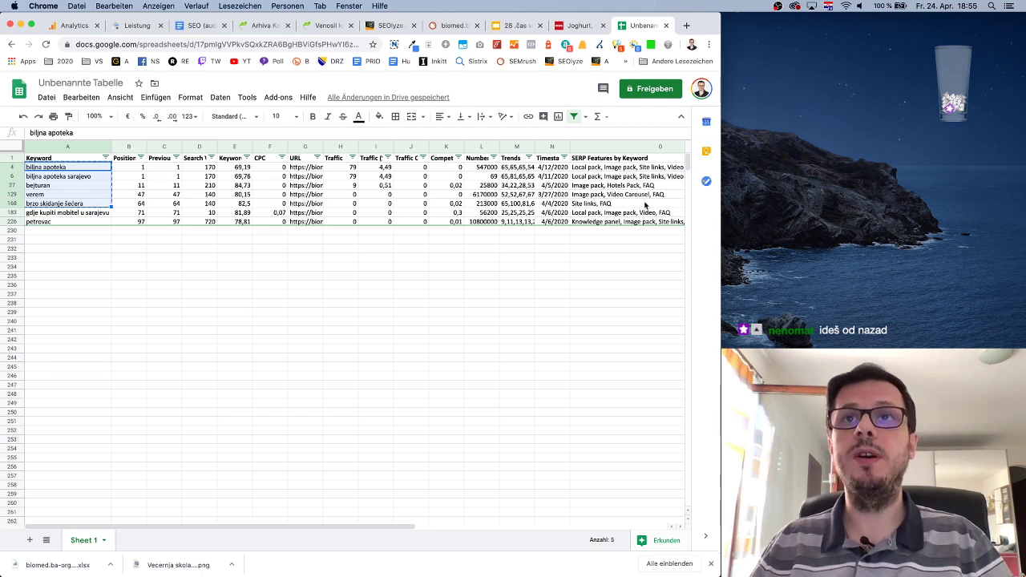
In the SEO audit plan document, shorten the “Opće” point's last sentence to “Trenutno to su slijedeće ključne riječi:”.
click(202, 26)
scroll(252, 430, down, 4)
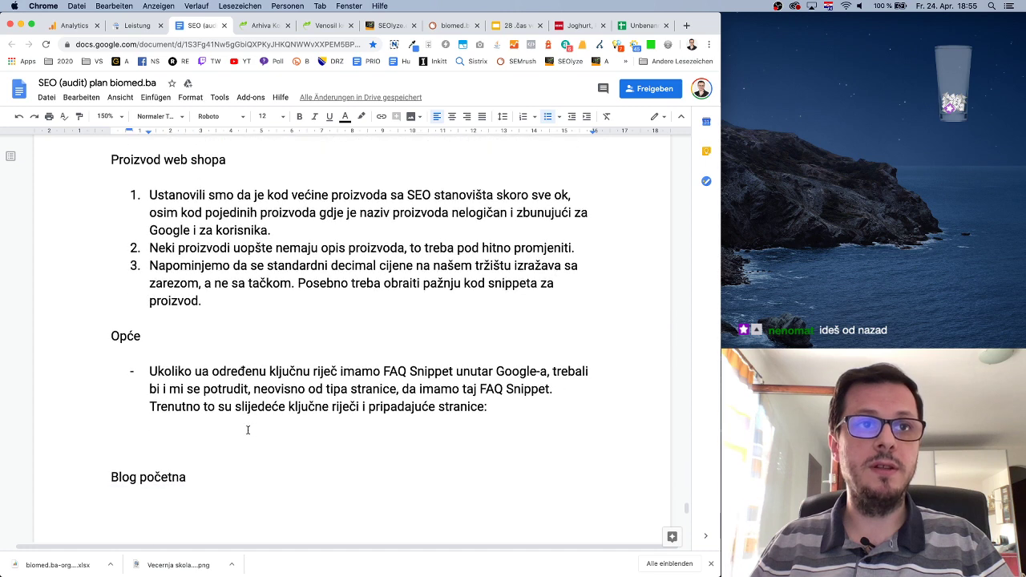
drag(365, 358, 485, 356)
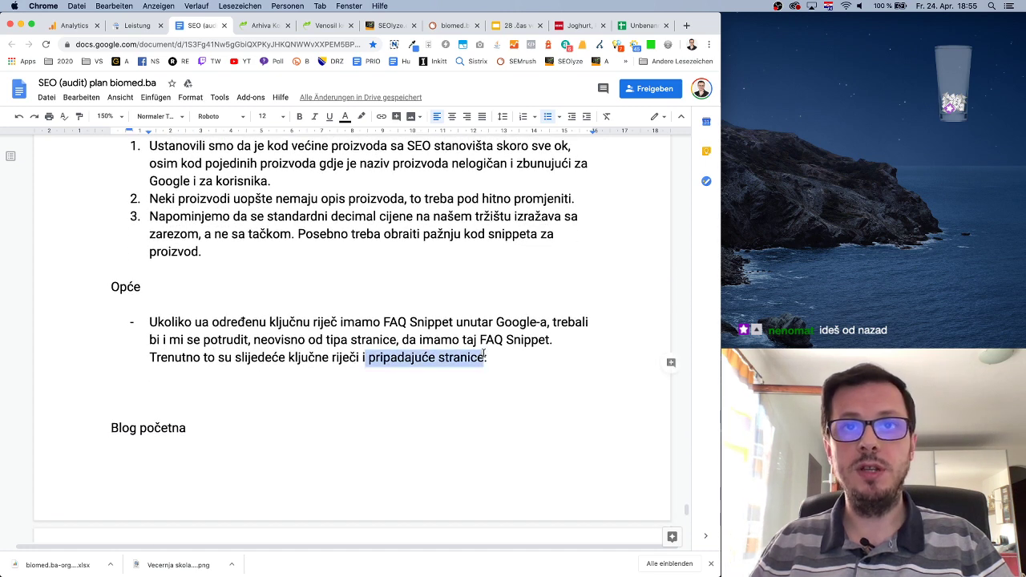
key(BackSpace)
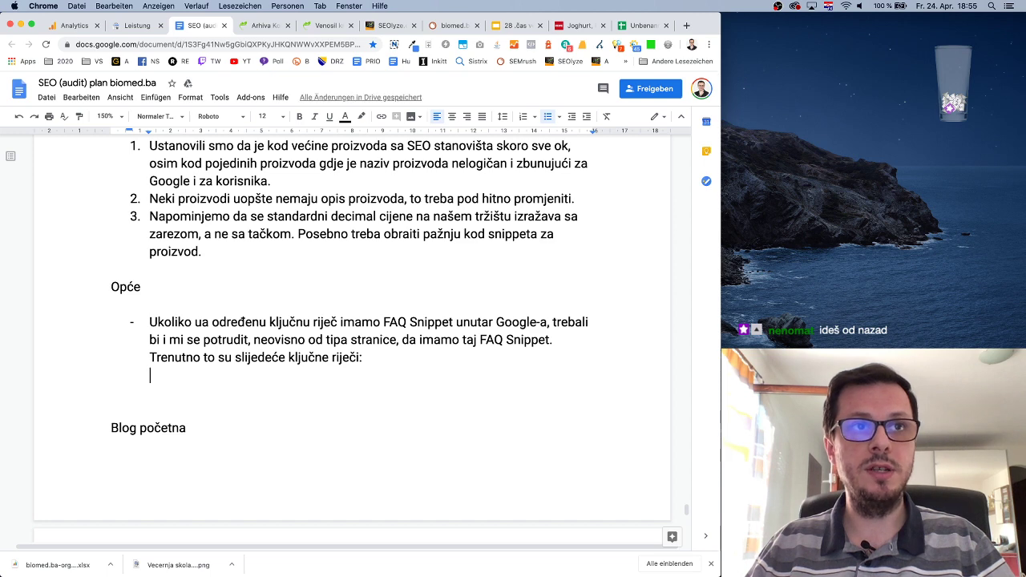
Paste the copied keywords as an unlinked table below the “Opće” point.
key(super+v)
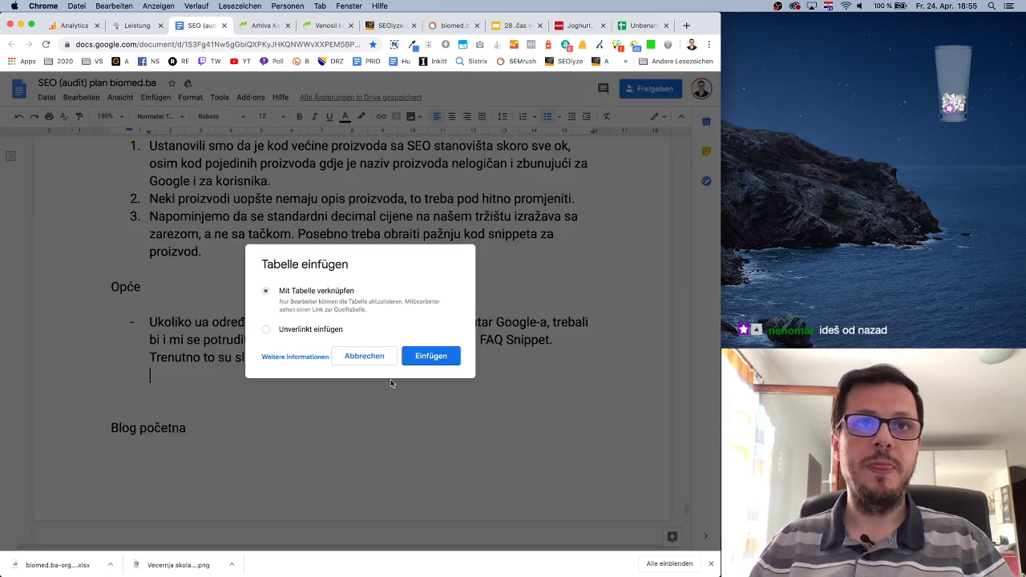
click(296, 334)
click(424, 356)
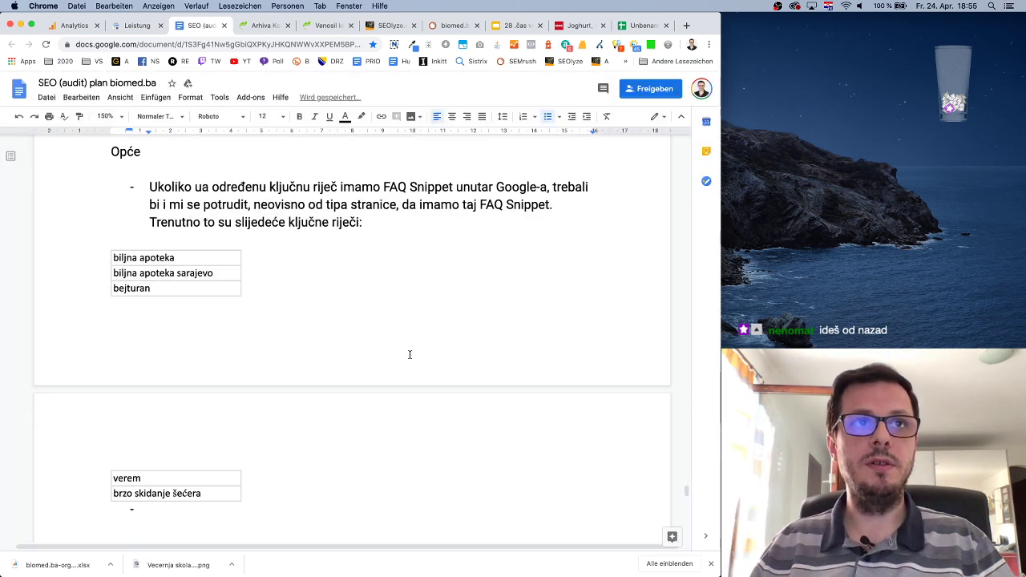
scroll(400, 342, up, 3)
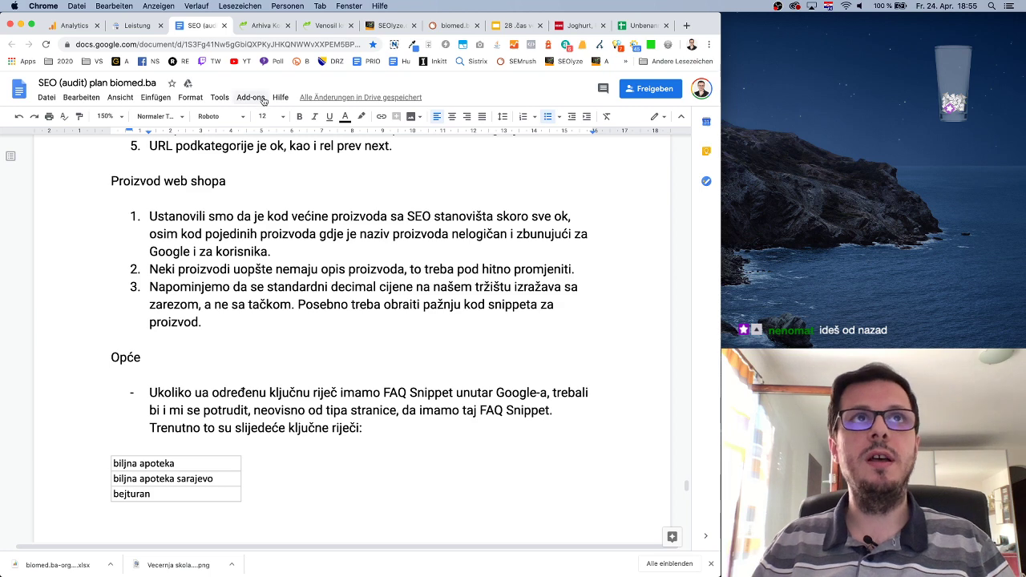
Search Google in a new tab for “snippet testing tool google” and open the structured data testing tool, placing its tab beside the Venosil page.
click(687, 25)
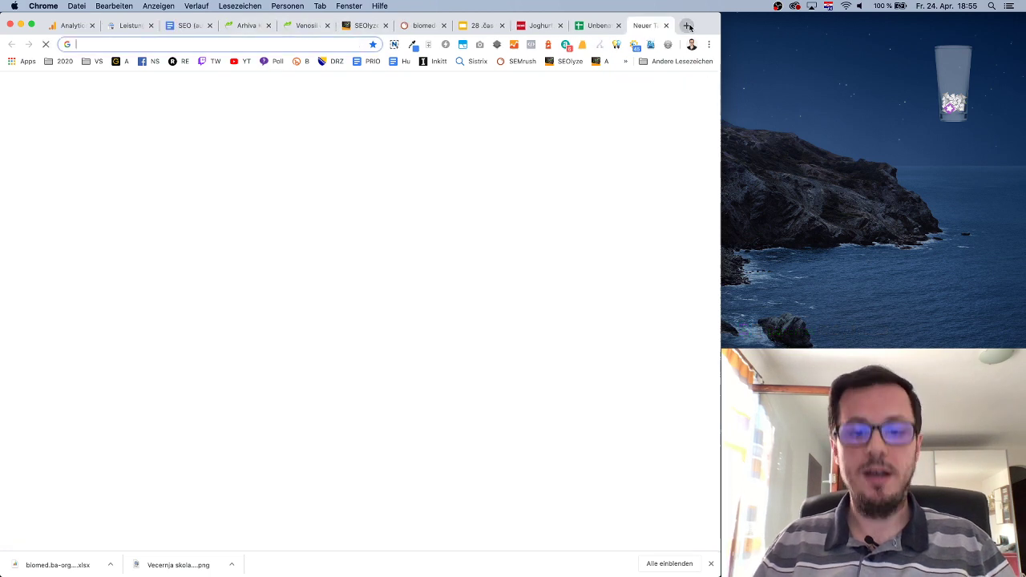
text(snippet t)
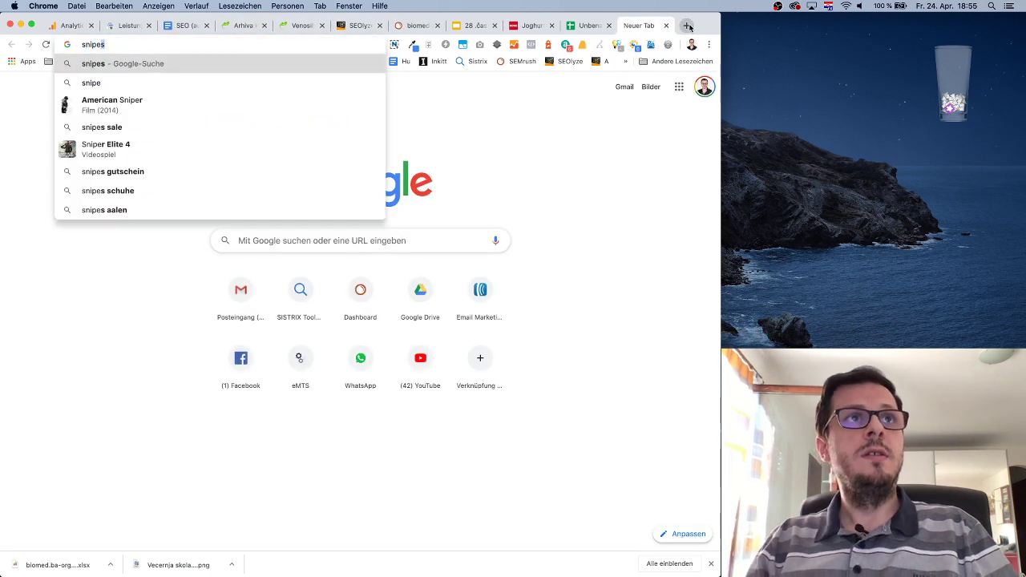
text(er)
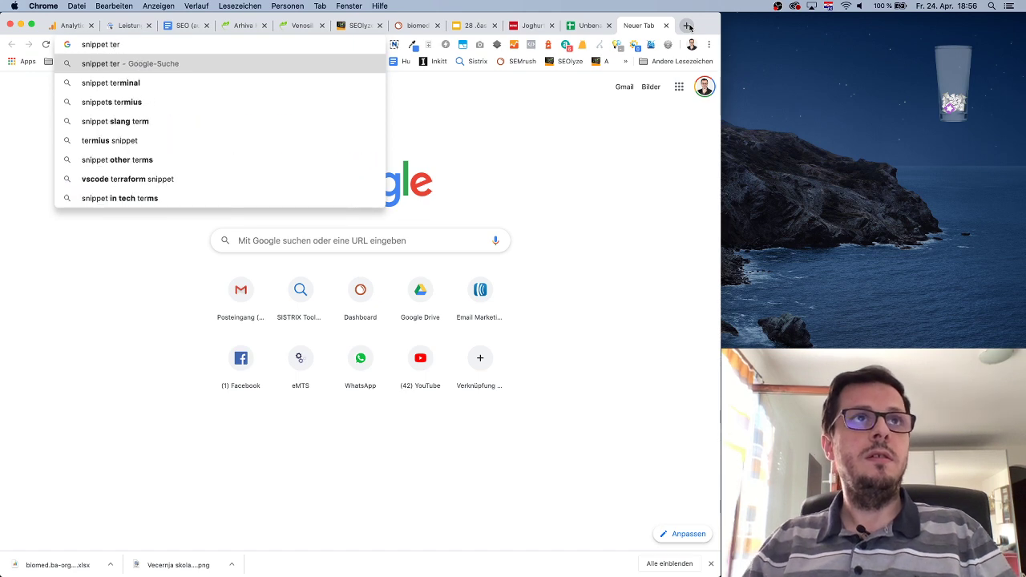
key(BackSpace)
text(st)
key(Down)
key(Return)
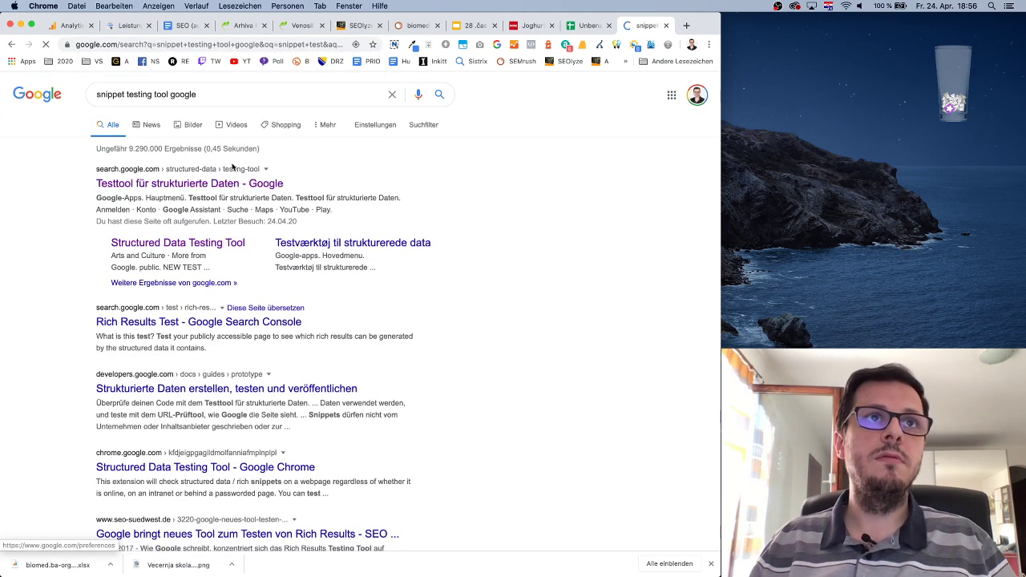
click(233, 182)
drag(628, 25, 357, 28)
click(301, 25)
click(278, 44)
key(super+c)
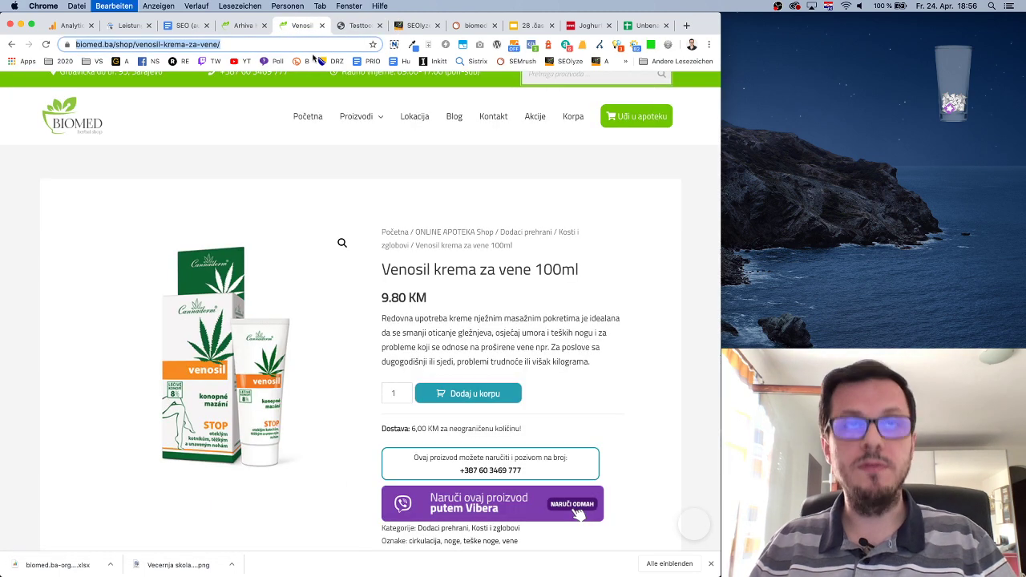
click(358, 29)
key(super+v)
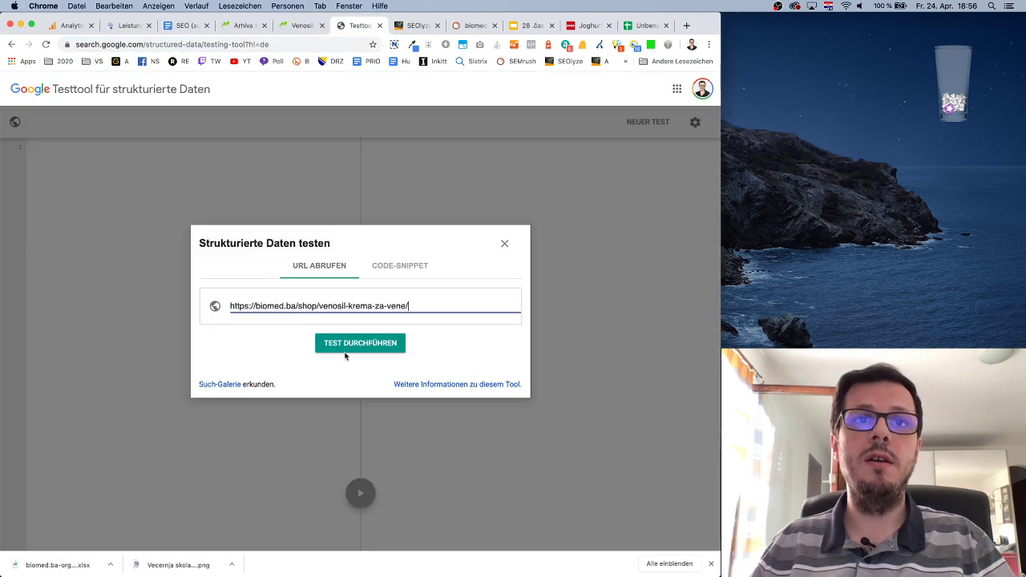
click(353, 348)
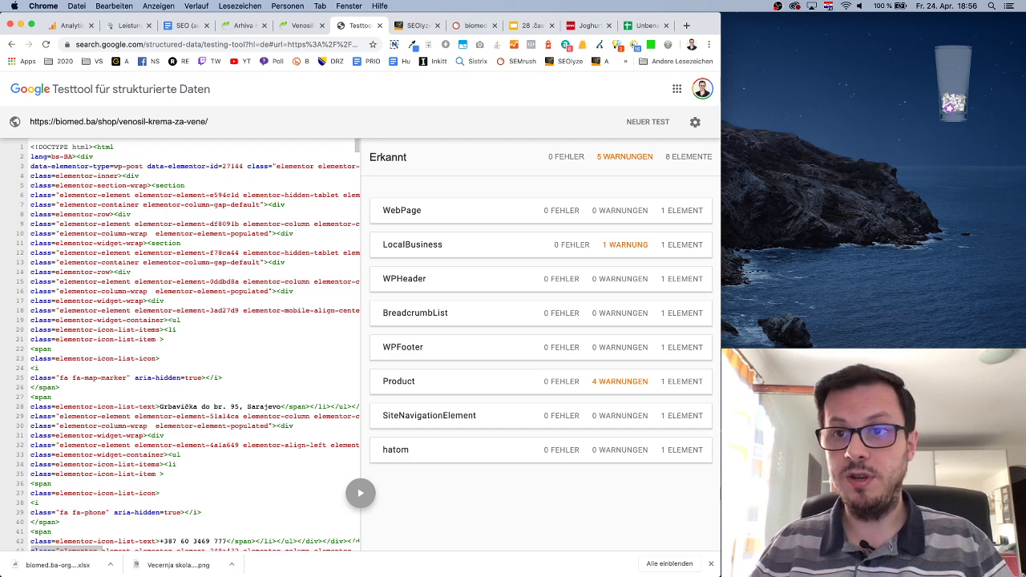
Examine the detected Product element's offer fields and its warnings in the test results.
scroll(257, 376, down, 2)
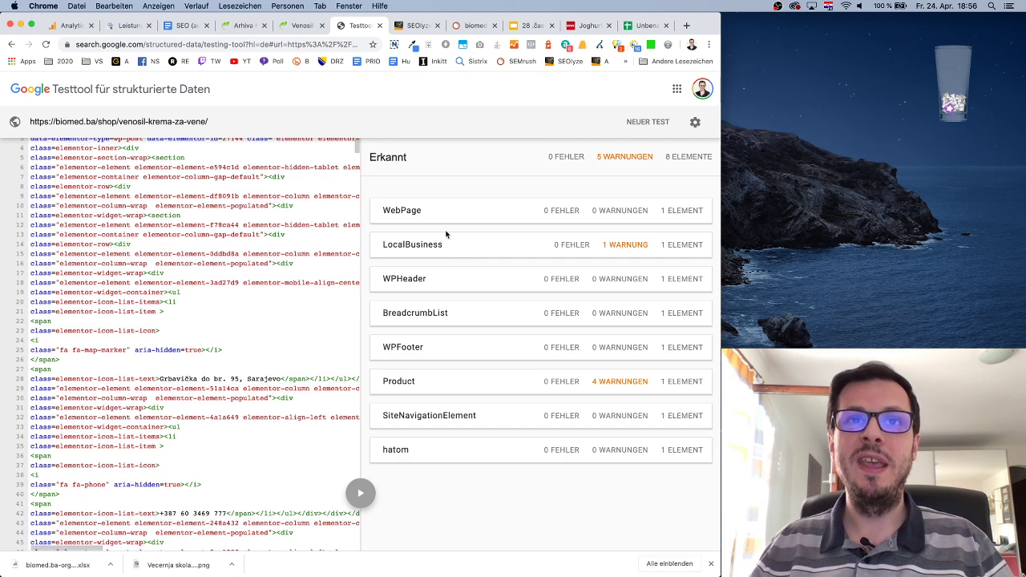
click(472, 378)
scroll(529, 401, down, 3)
scroll(541, 418, down, 3)
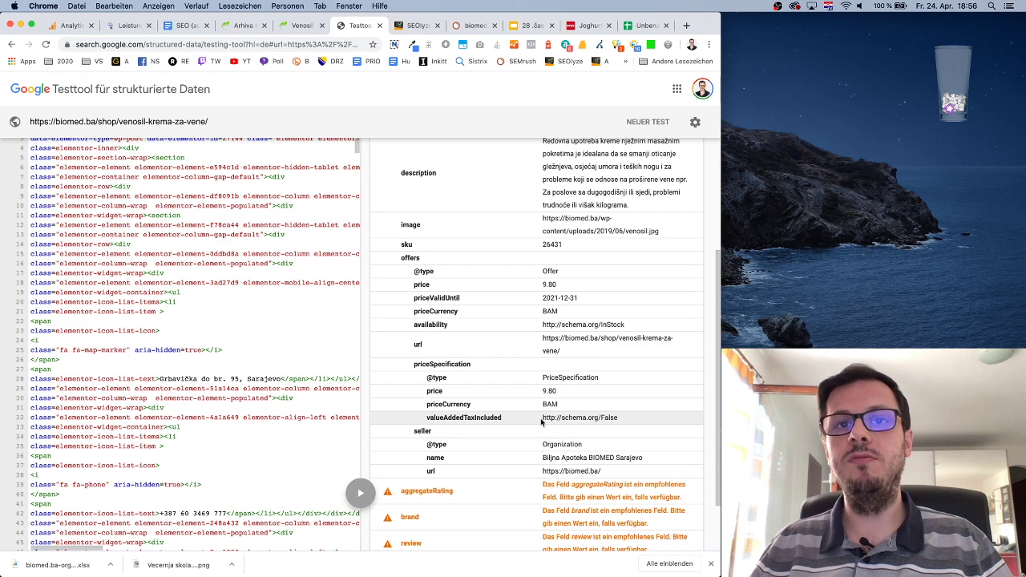
scroll(513, 417, up, 6)
scroll(514, 417, down, 6)
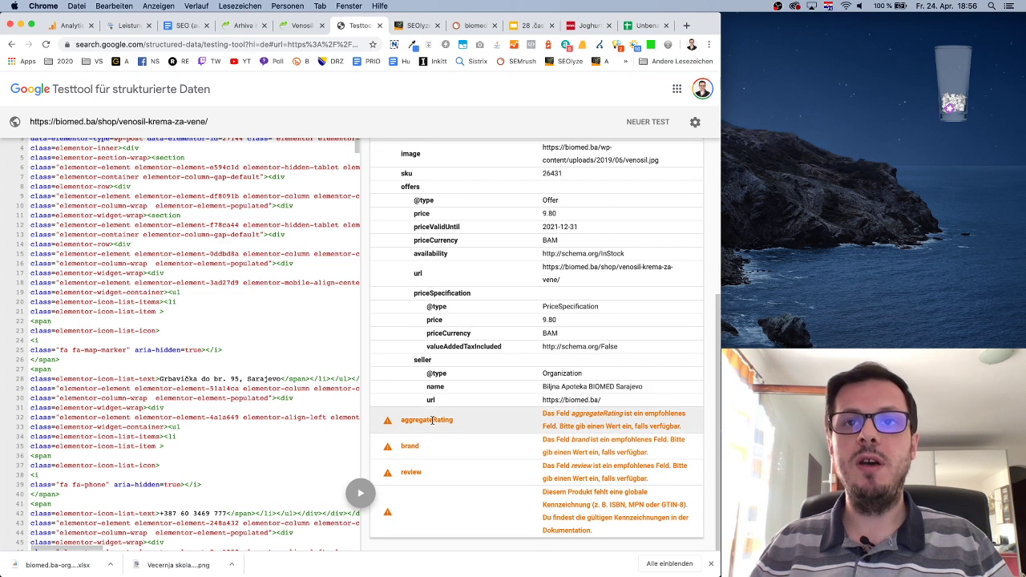
Add a fourth point under “Proizvod web shopa”: “Snippet za proizvod je sasvim ok, samo nemamo ocjenjivanje proizvoda tzv. Zvjzedice, to bi trebalo se ubaciti. Info:”.
click(201, 29)
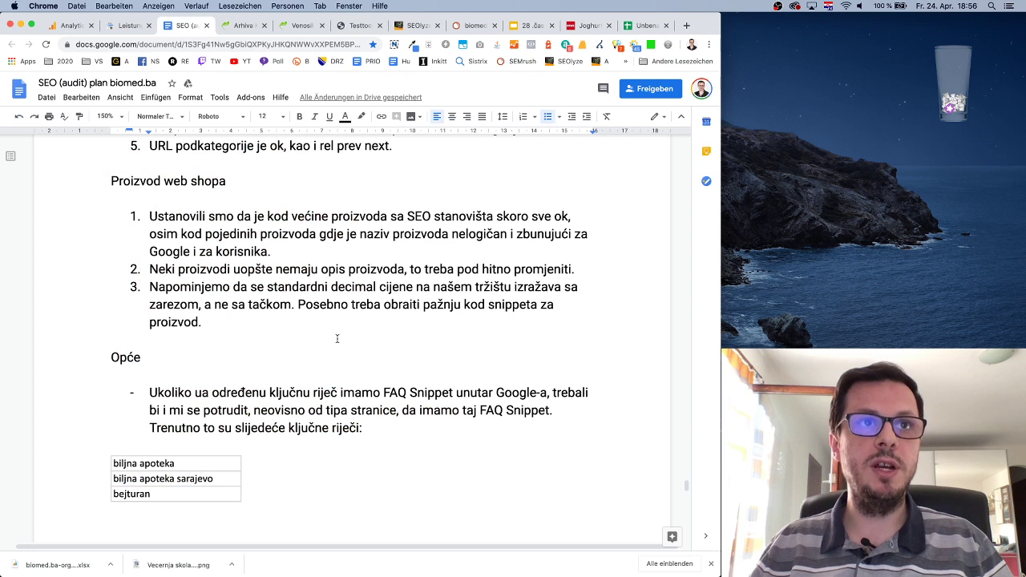
click(228, 326)
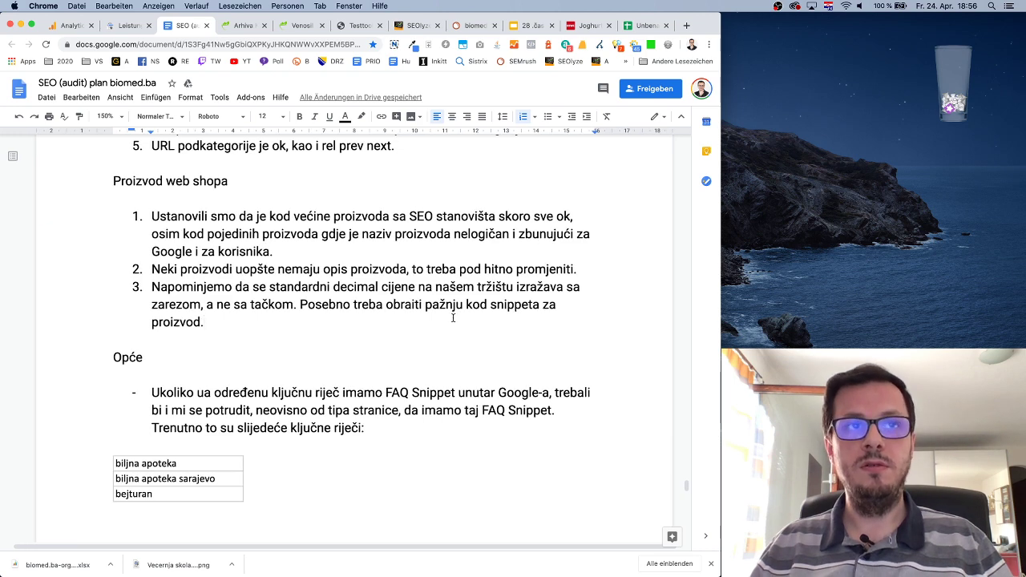
key(Return)
text(Snippet )
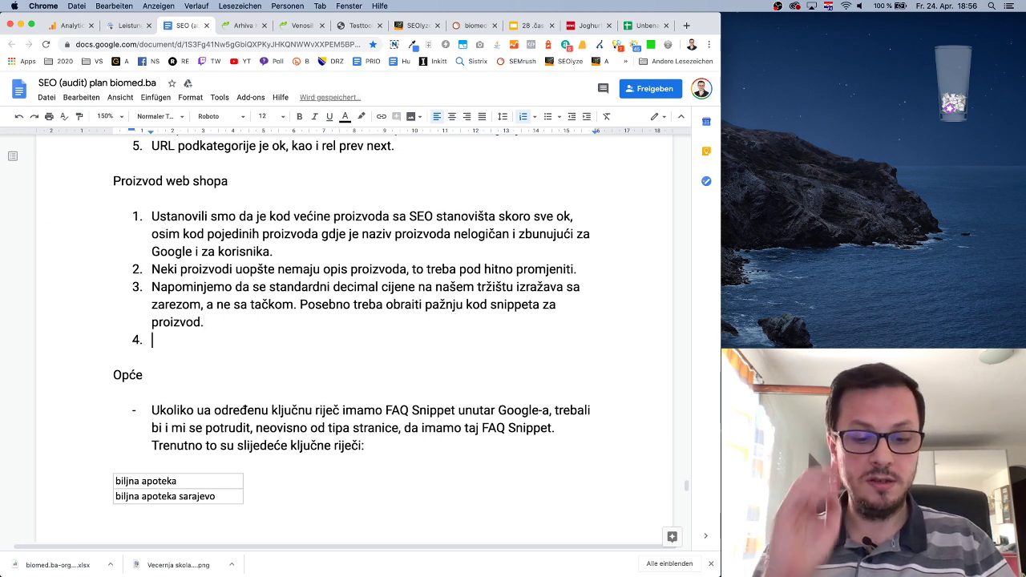
text(za )
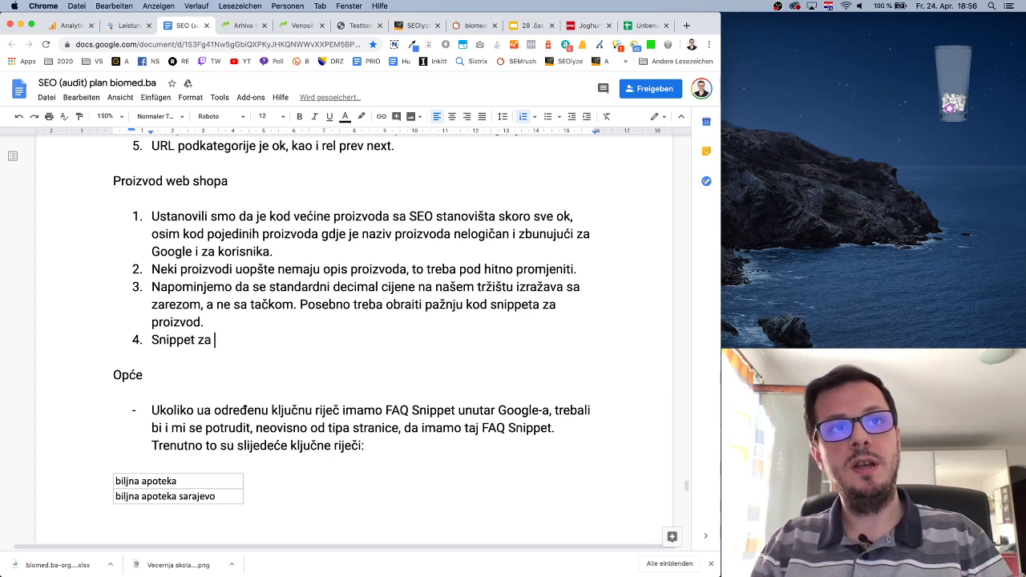
text(proizvod je sasvi)
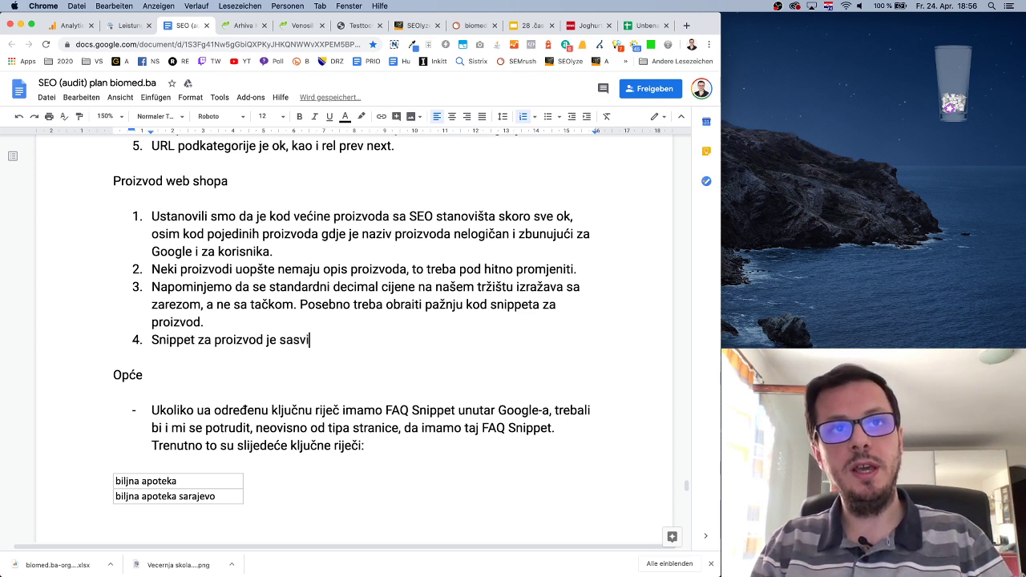
text(m ok, samo nemamo)
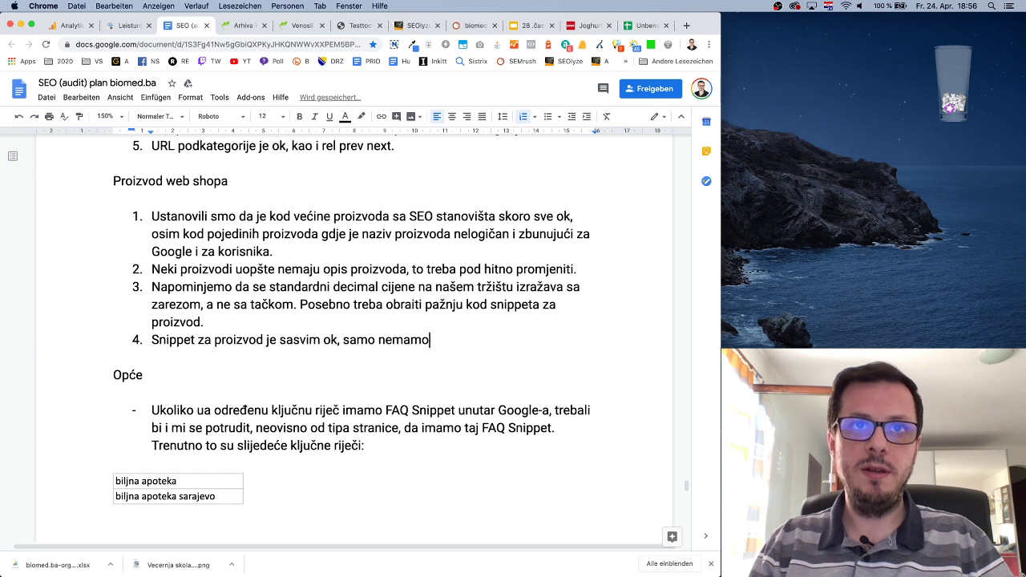
text( ocje)
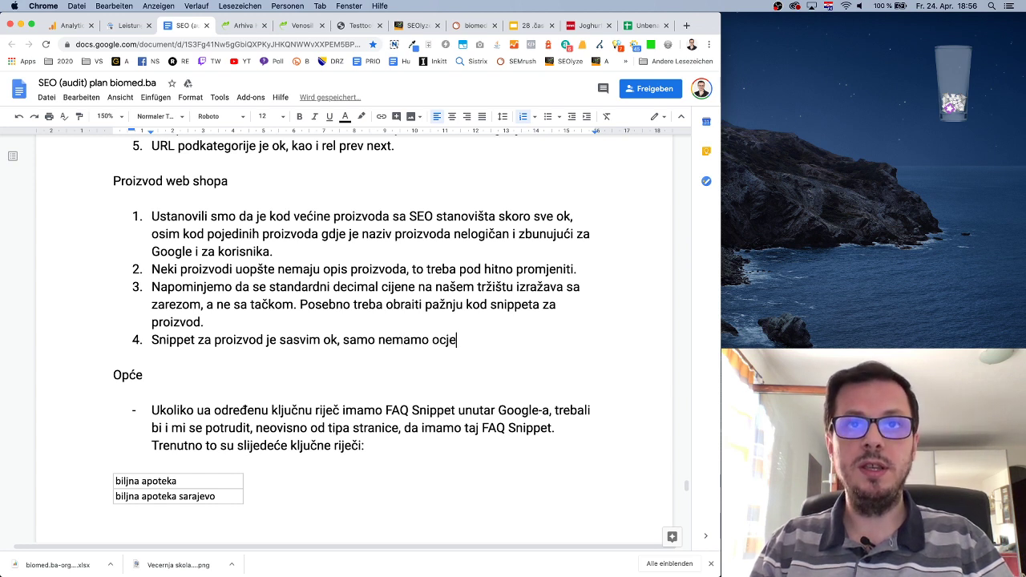
text(njivanje proizv)
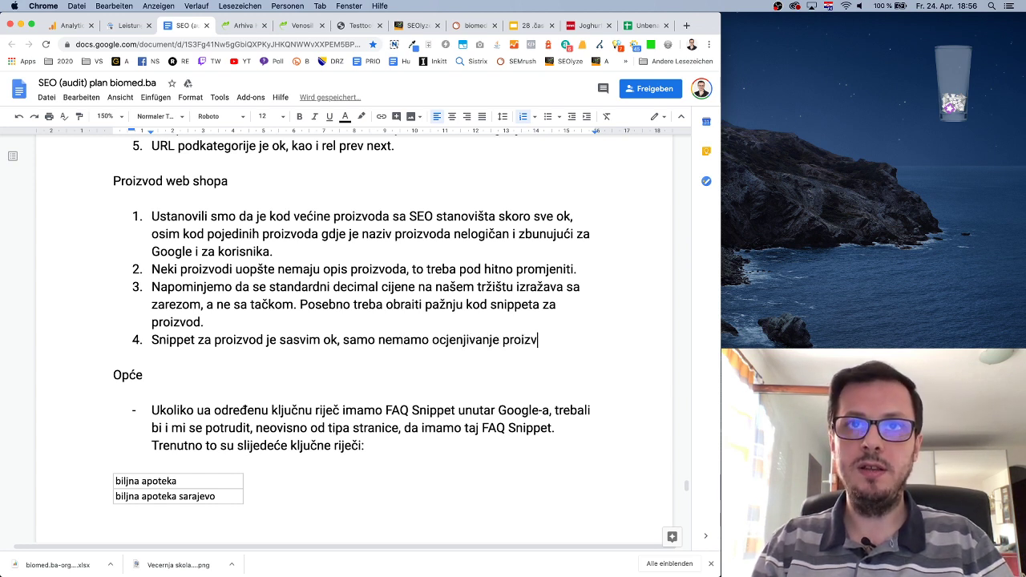
text(oda tzv. )
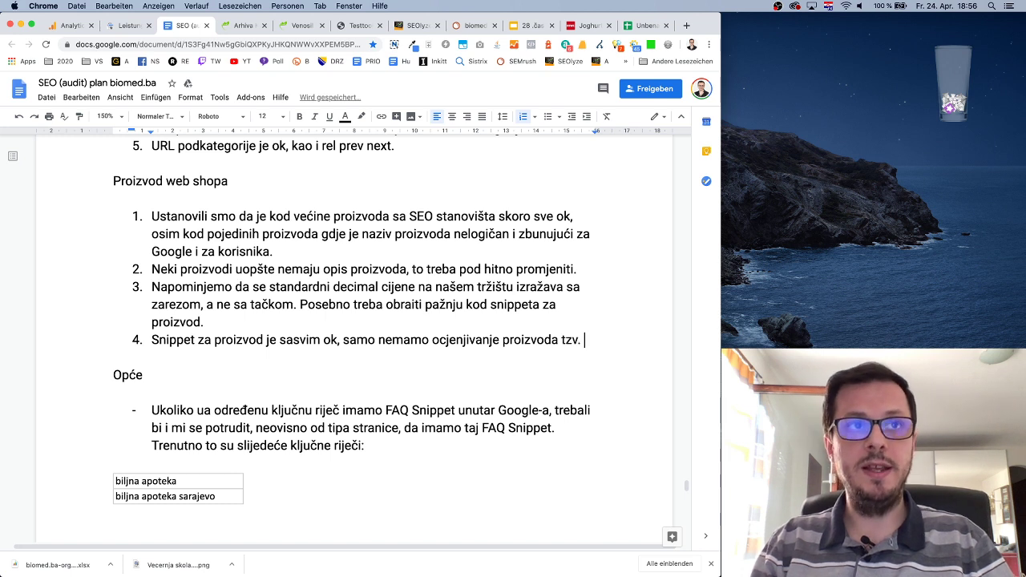
text(zvjzedice,)
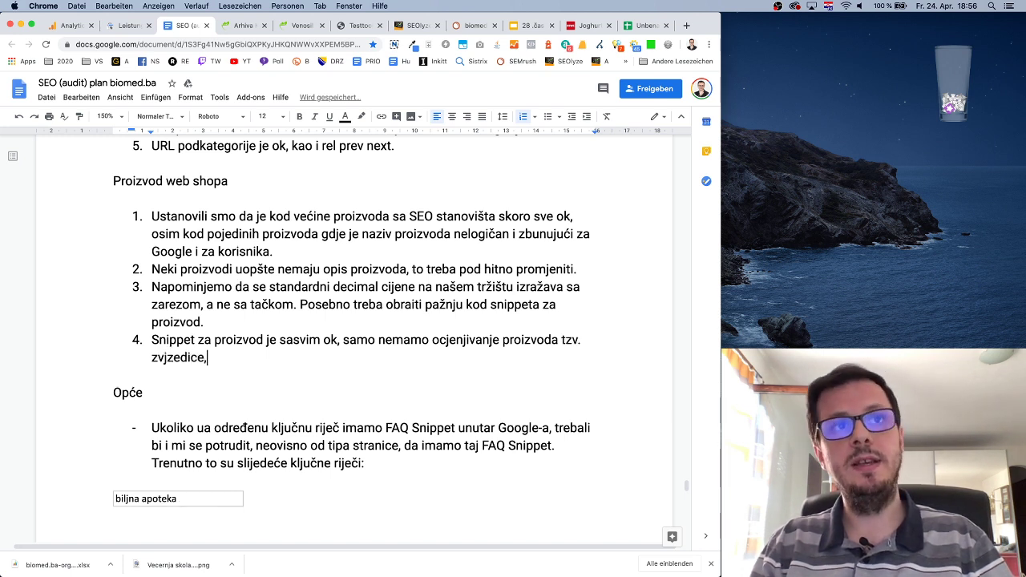
text( to bi trebalo se ubaciti. Info:)
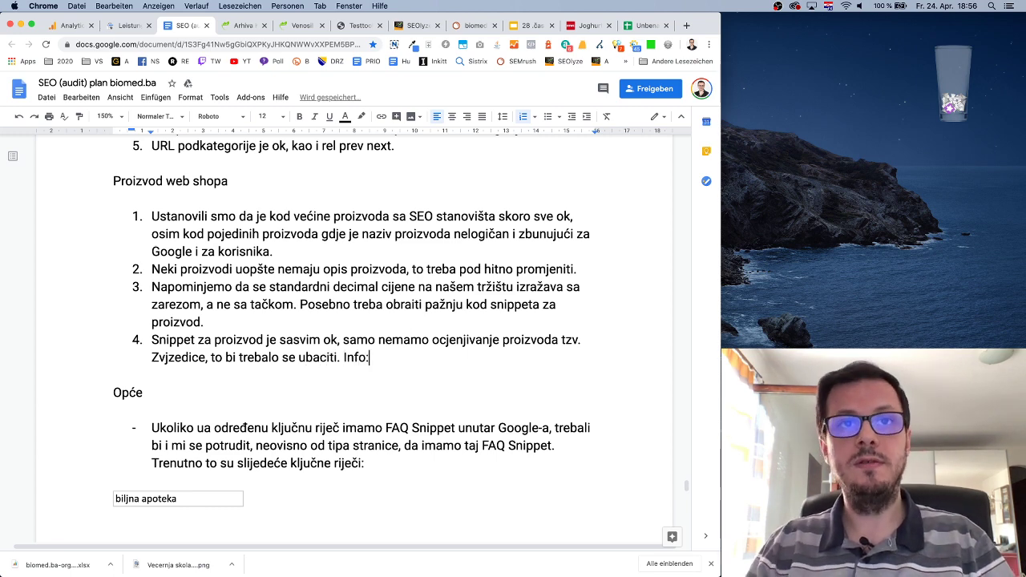
Open schema.org in a new tab and search it for the aggregateRating field name copied from the structured data test results.
click(685, 26)
text(schema.org)
key(Return)
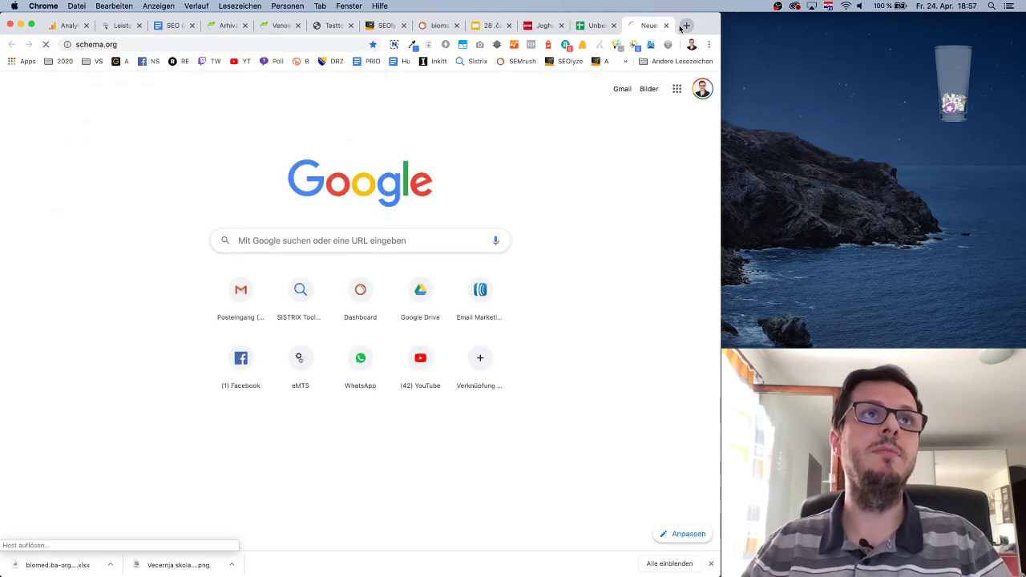
click(330, 25)
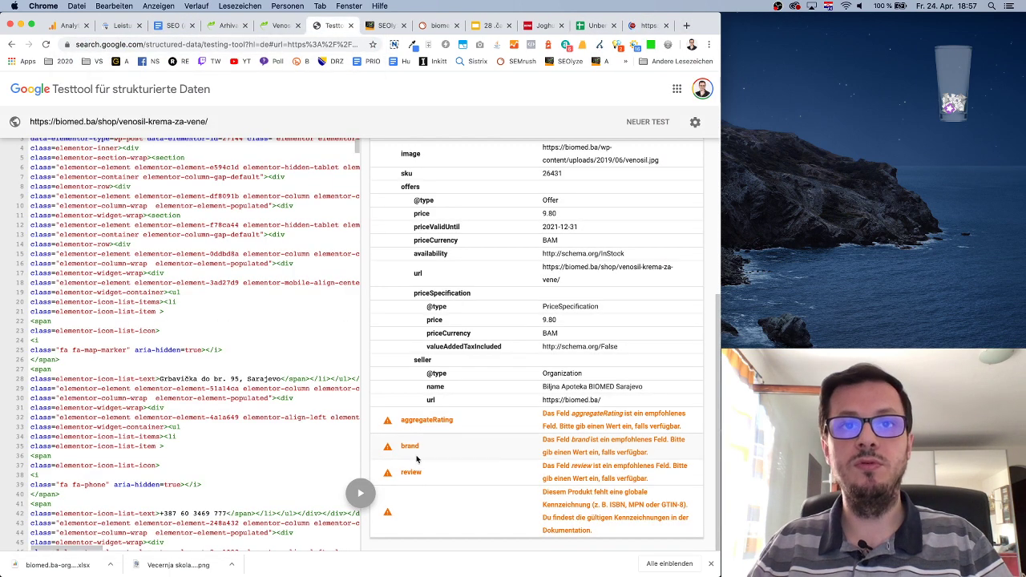
double_click(413, 420)
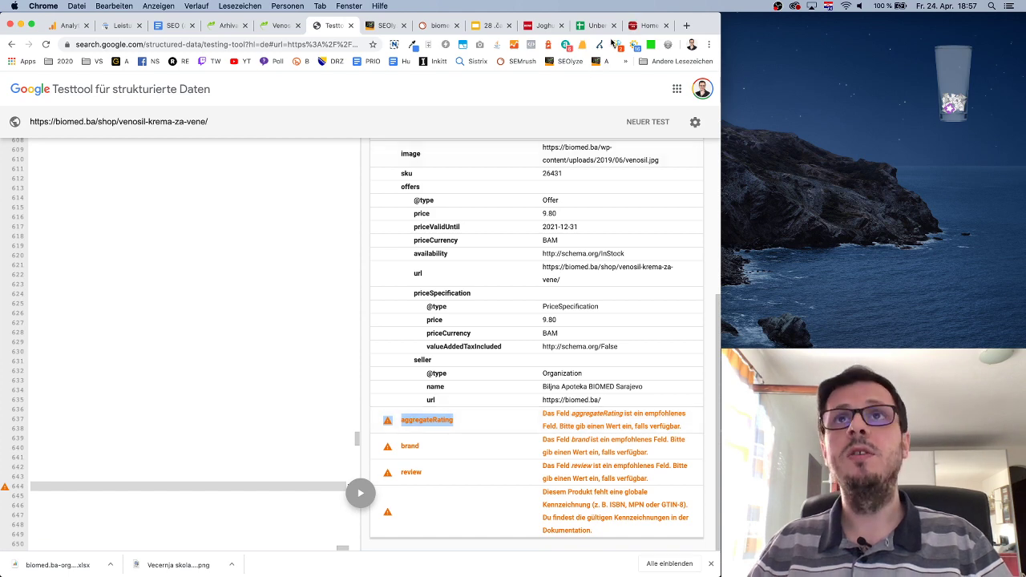
click(646, 26)
click(529, 92)
key(super+v)
click(601, 93)
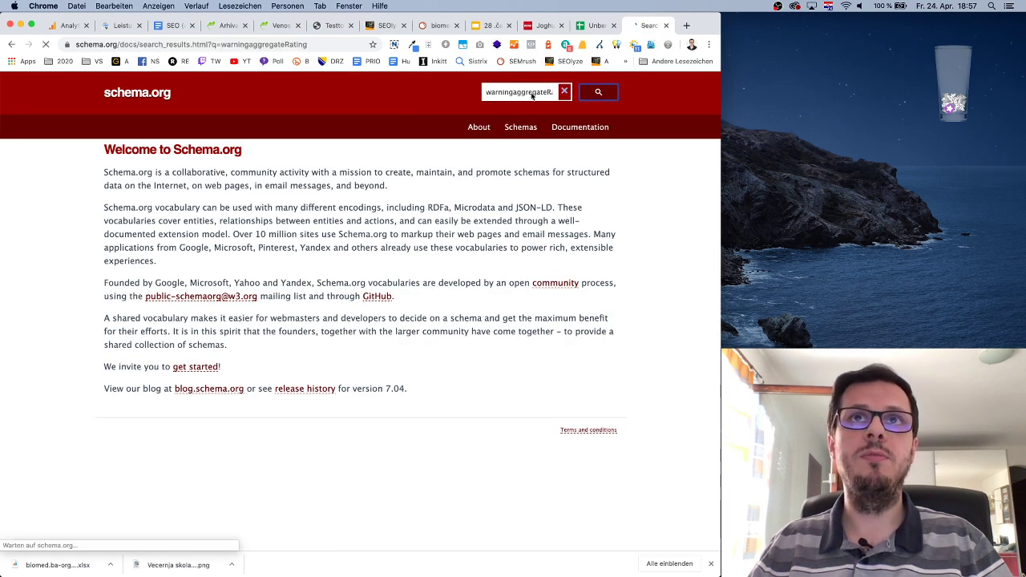
click(218, 194)
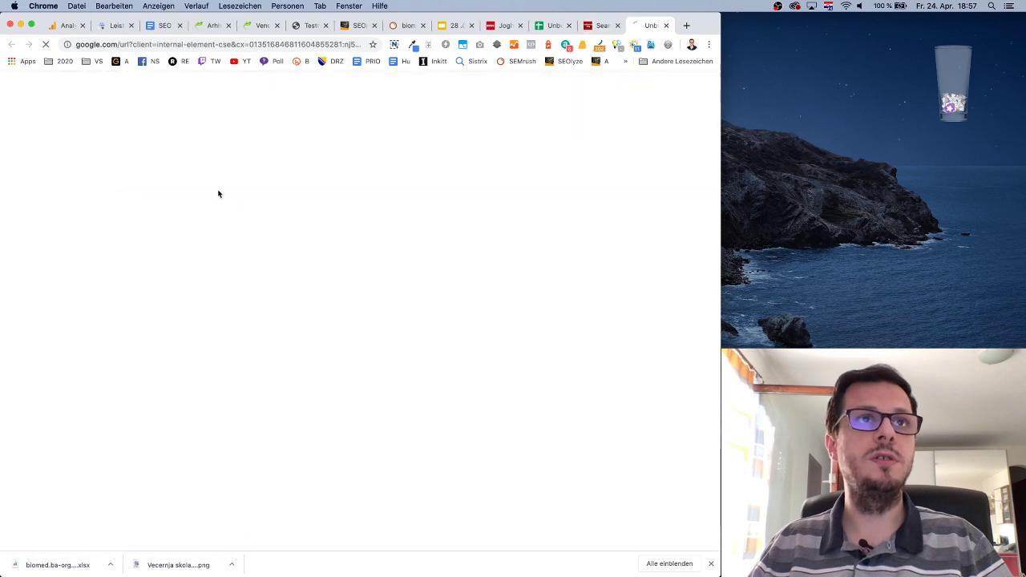
click(216, 45)
key(super+c)
click(164, 25)
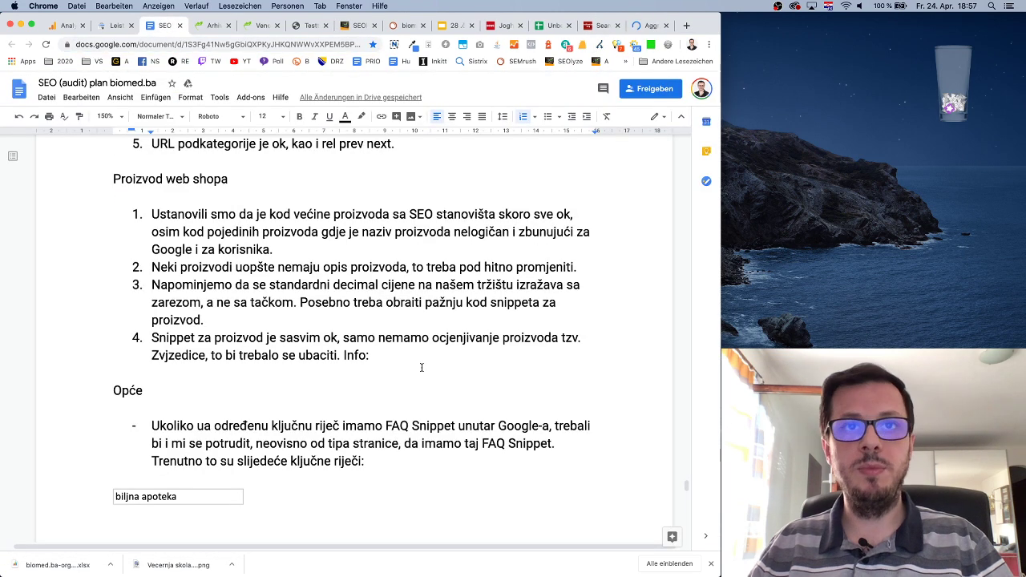
key(super+v)
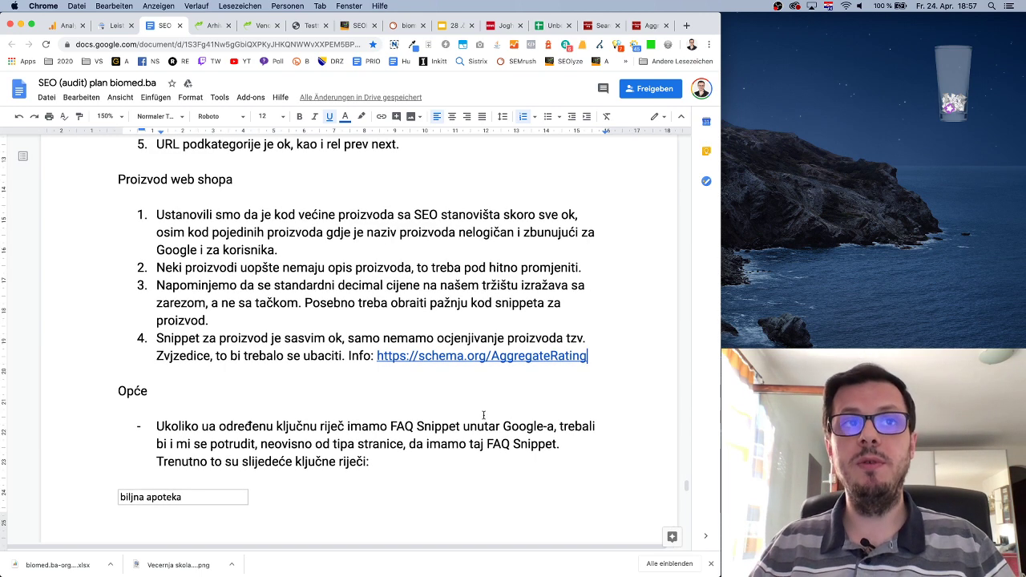
scroll(530, 401, left, 1)
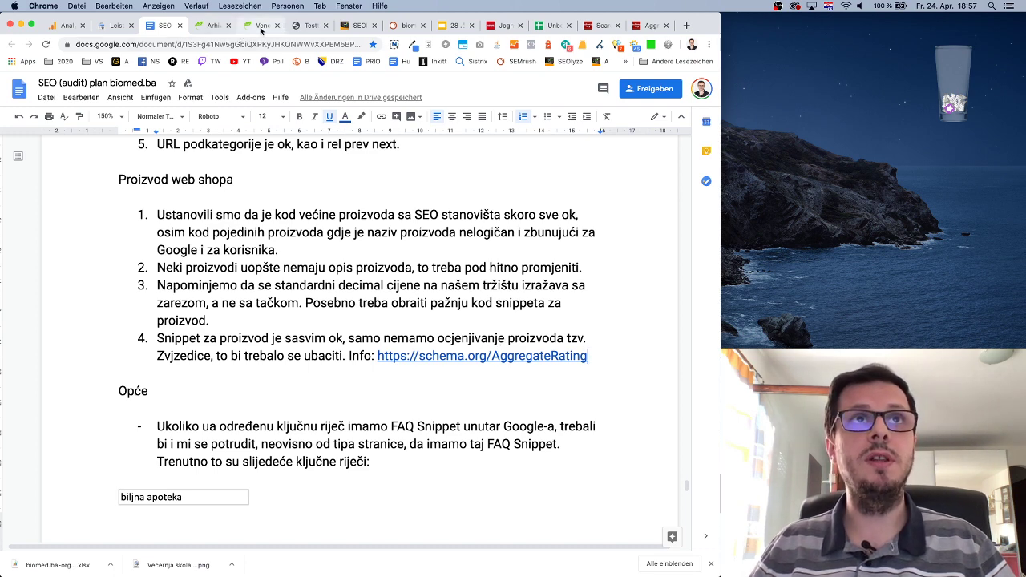
Review the Venosil product page on biomed.ba from the product description to the footer.
click(261, 25)
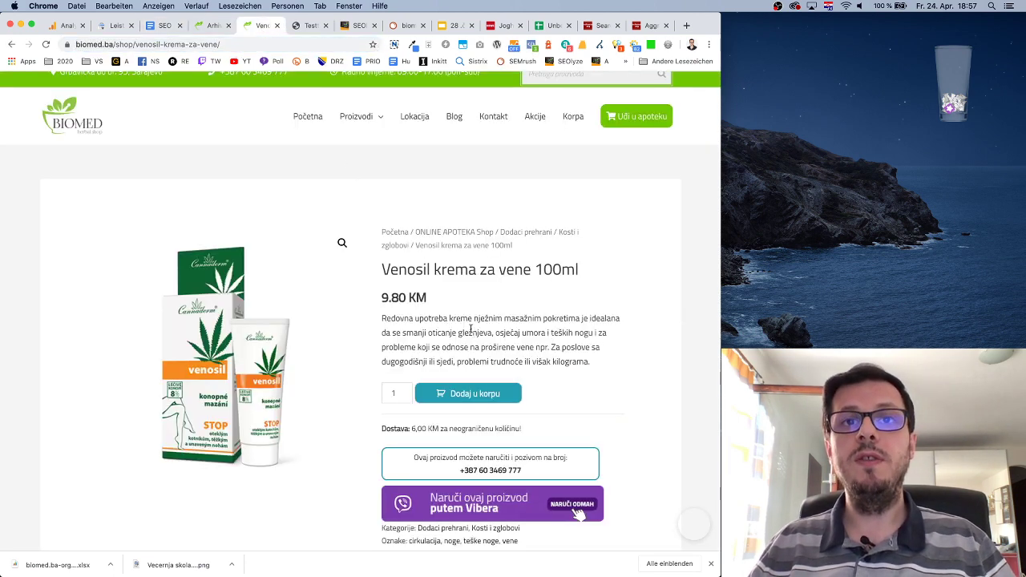
scroll(549, 334, down, 3)
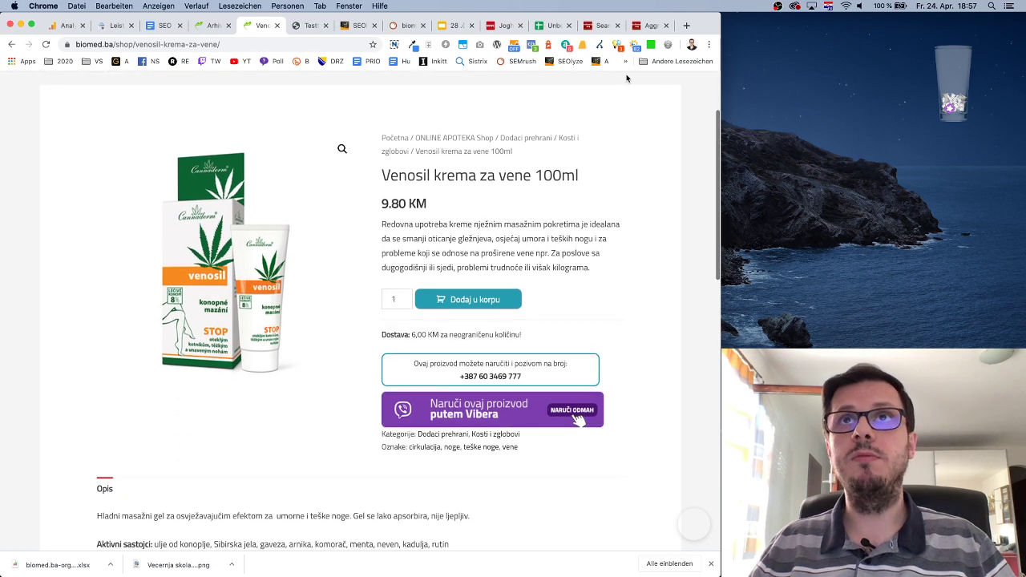
scroll(204, 344, down, 5)
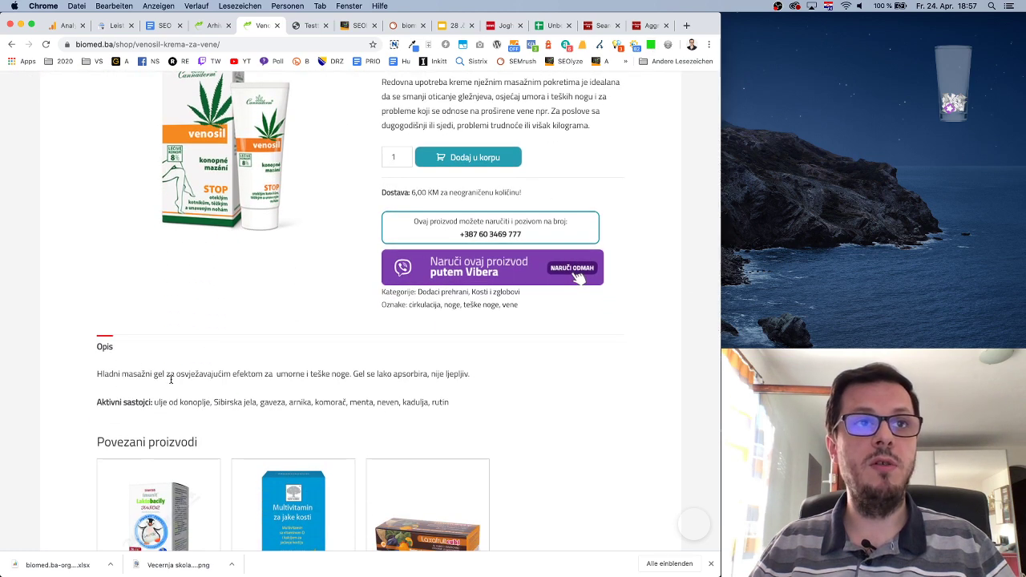
scroll(367, 359, down, 10)
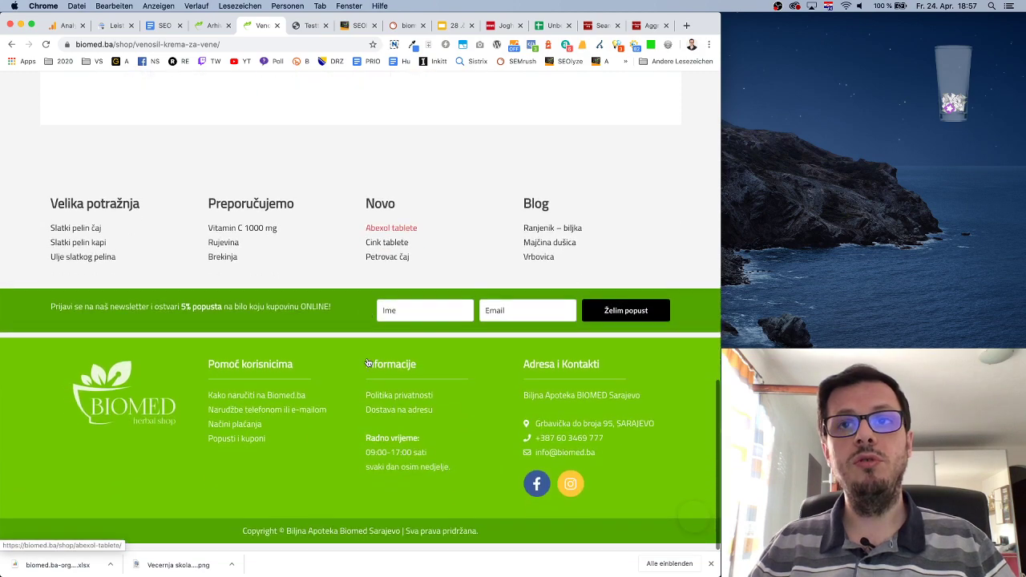
scroll(367, 363, up, 15)
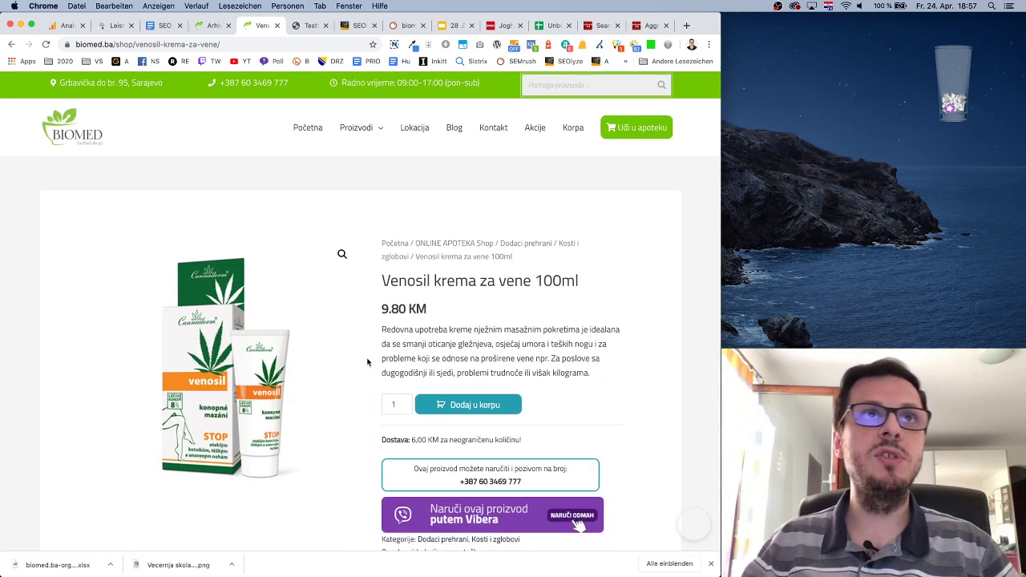
scroll(229, 135, down, 1)
Close the Venosil product page and return to the “Kosti i zglobovi” category page.
key(super+bracketleft)
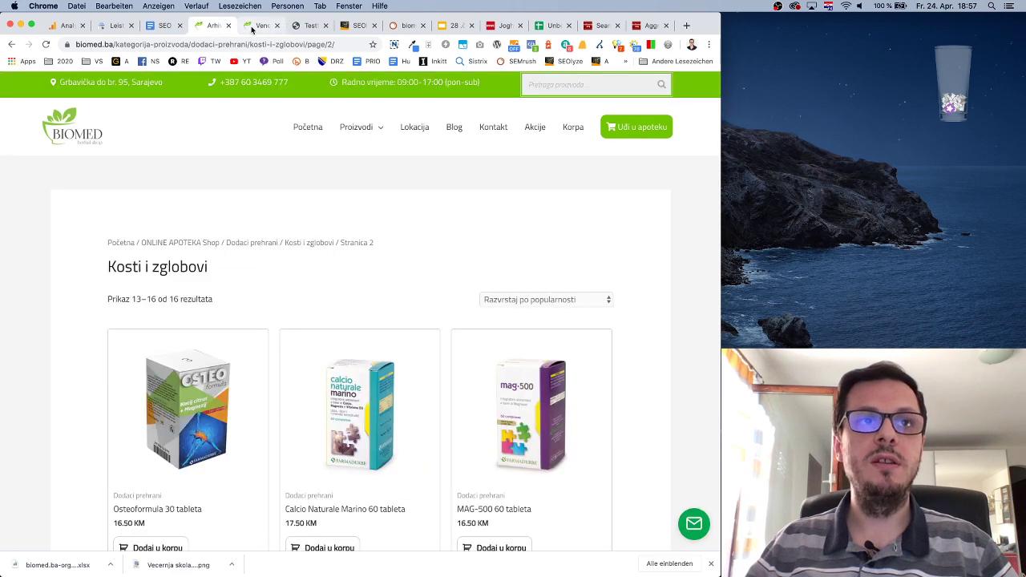
key(super+bracketright)
click(277, 27)
key(super+alt+Left)
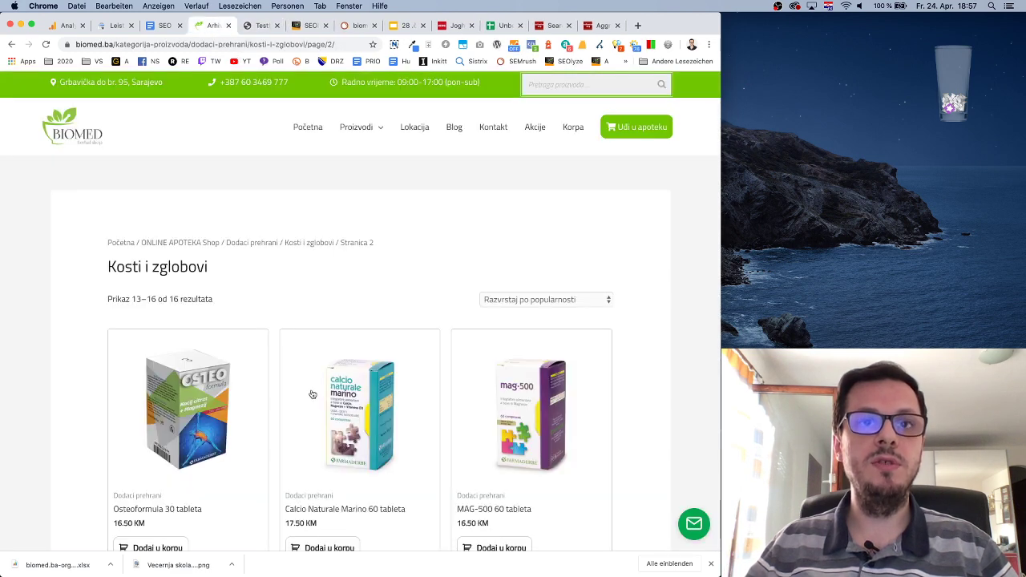
scroll(232, 206, down, 1)
scroll(84, 149, up, 1)
Go through the biomed.ba home page to the online shop and look over the products in the “Prirodne boje za kosu” category.
click(84, 150)
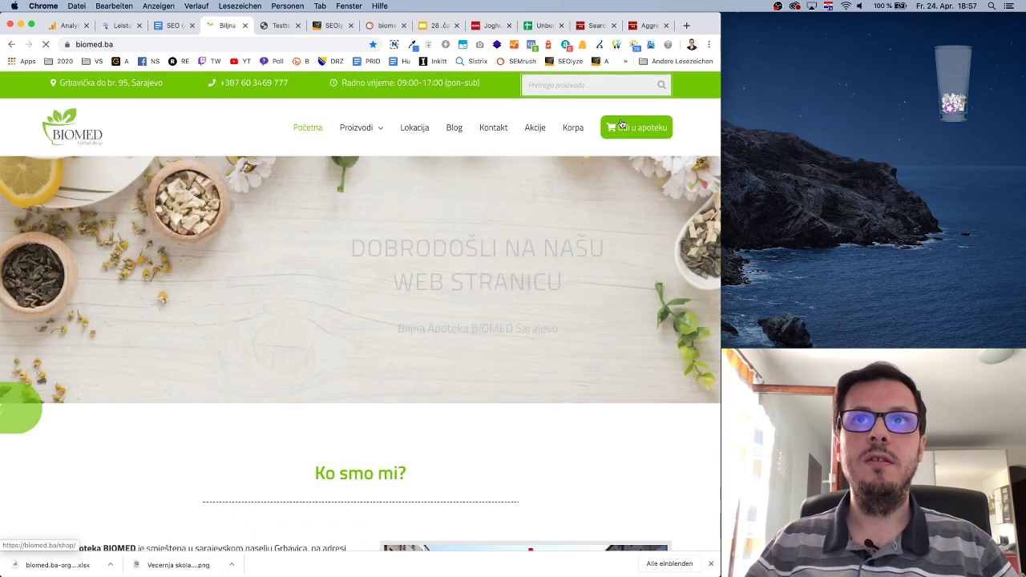
click(622, 124)
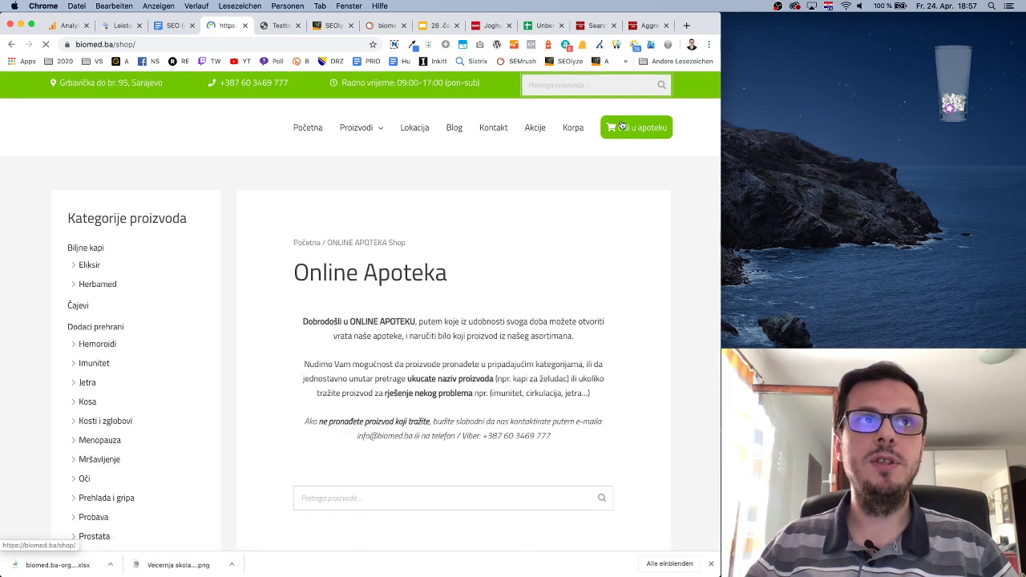
scroll(132, 378, down, 1)
scroll(132, 377, down, 3)
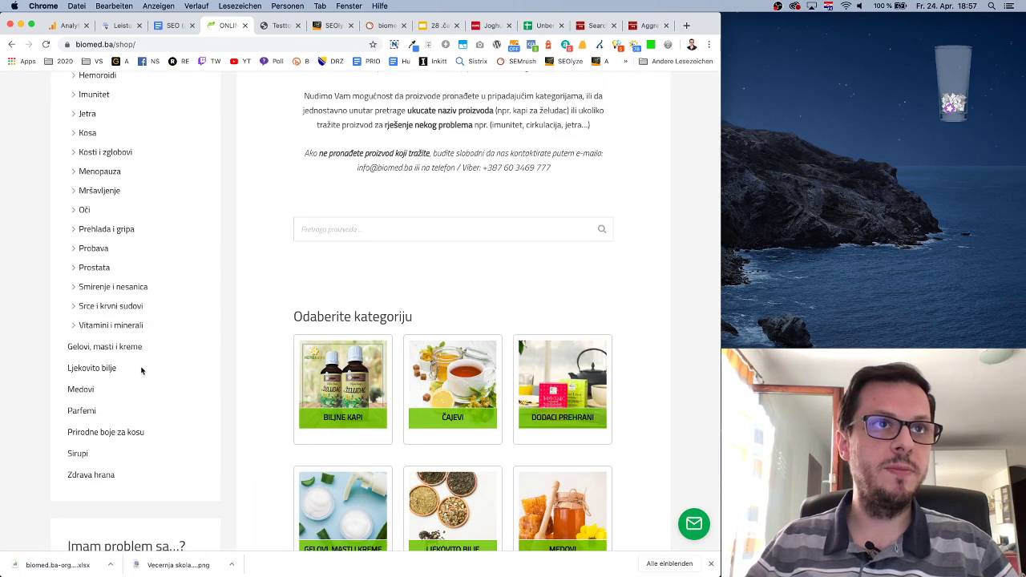
click(102, 433)
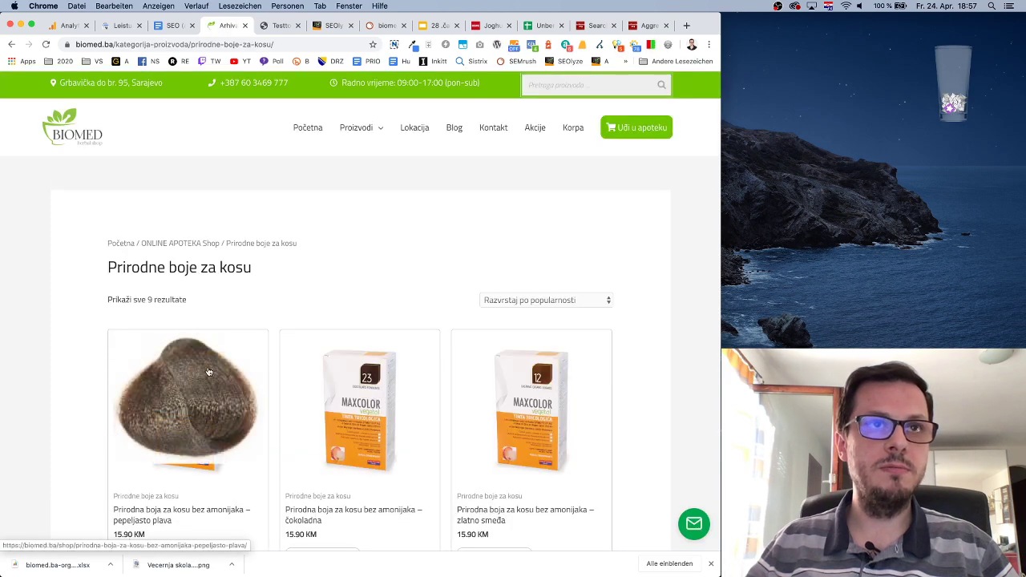
scroll(183, 318, down, 5)
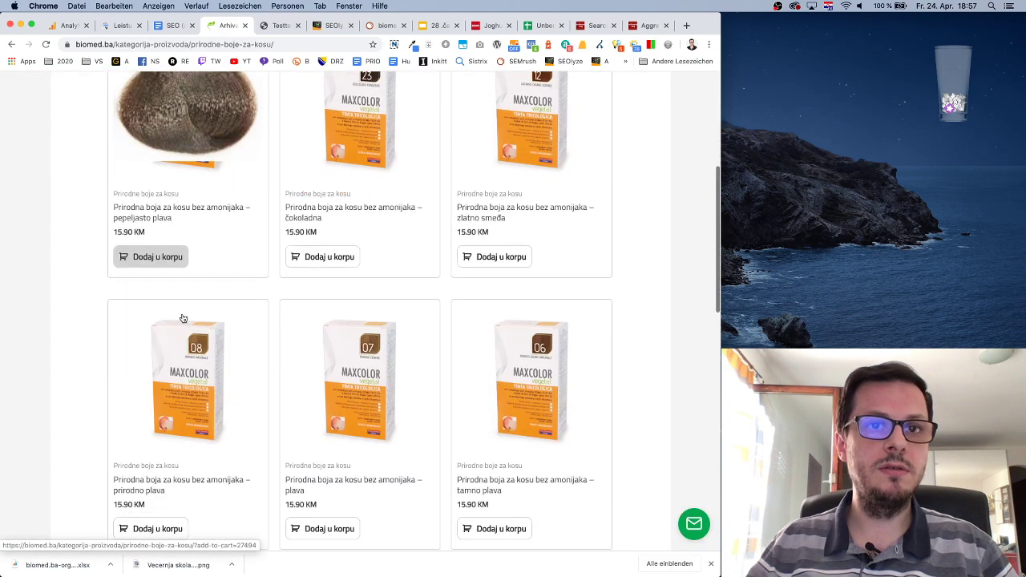
scroll(182, 318, up, 6)
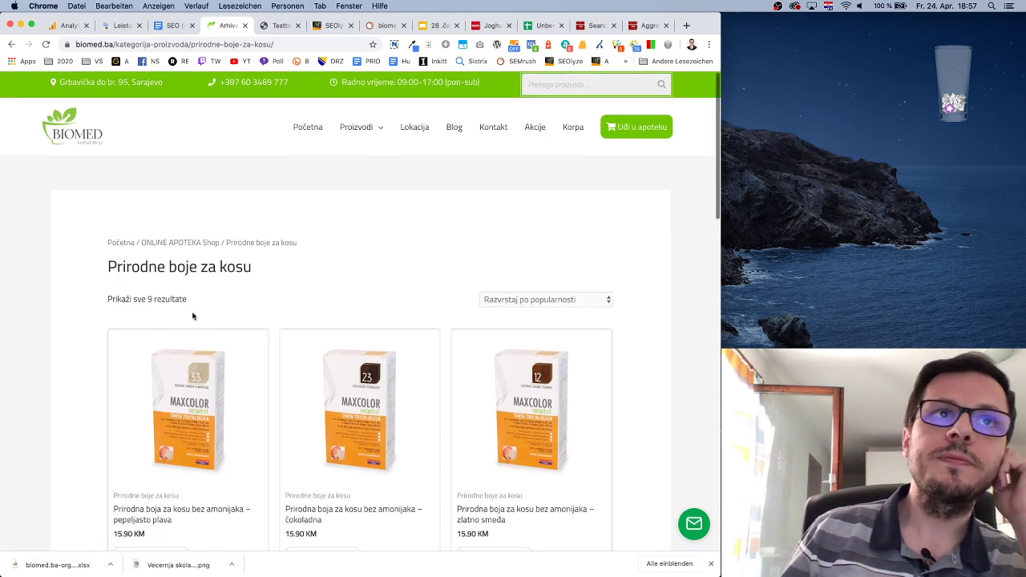
Return to the shop overview and examine the products in the “Sirupi” category.
click(177, 243)
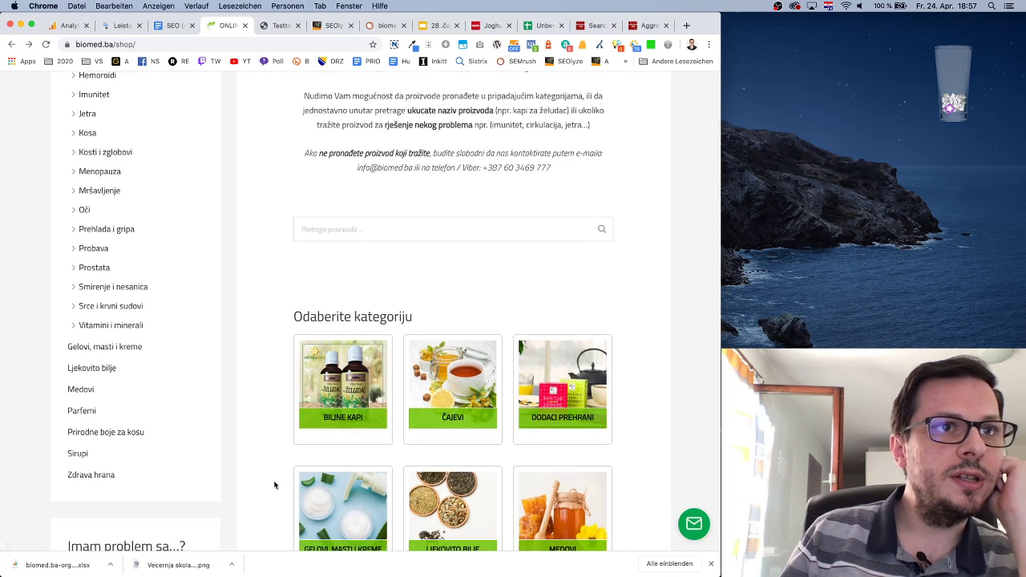
click(81, 453)
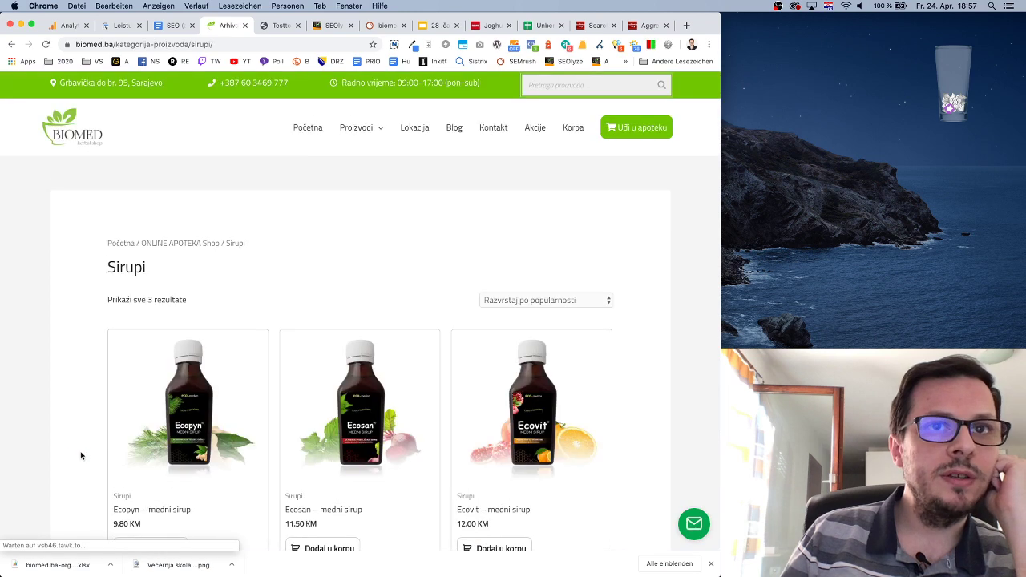
scroll(141, 413, down, 3)
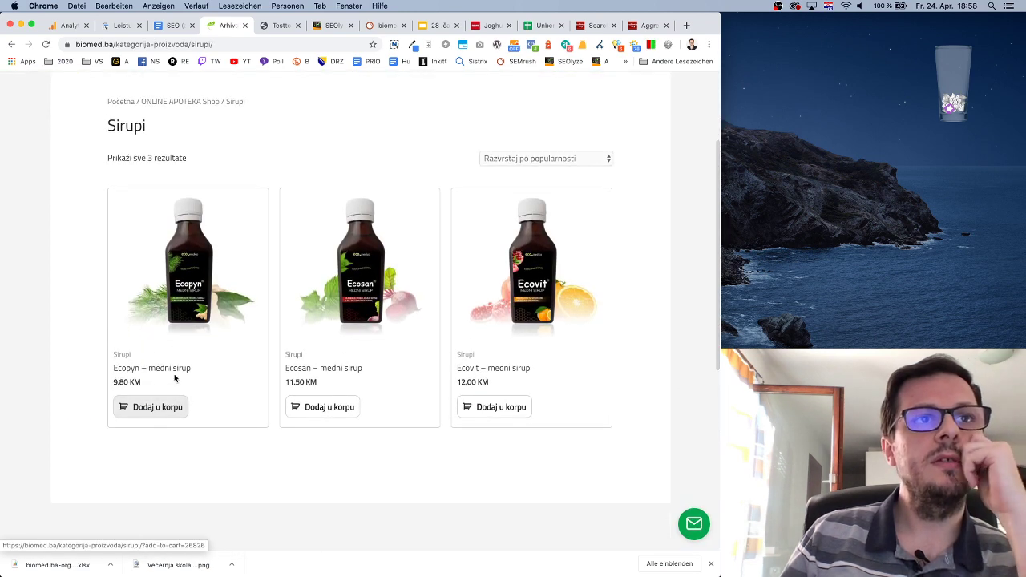
Examine the Ecopyn – medni sirup product page down to its related products and return to the “Sirupi” category.
click(177, 276)
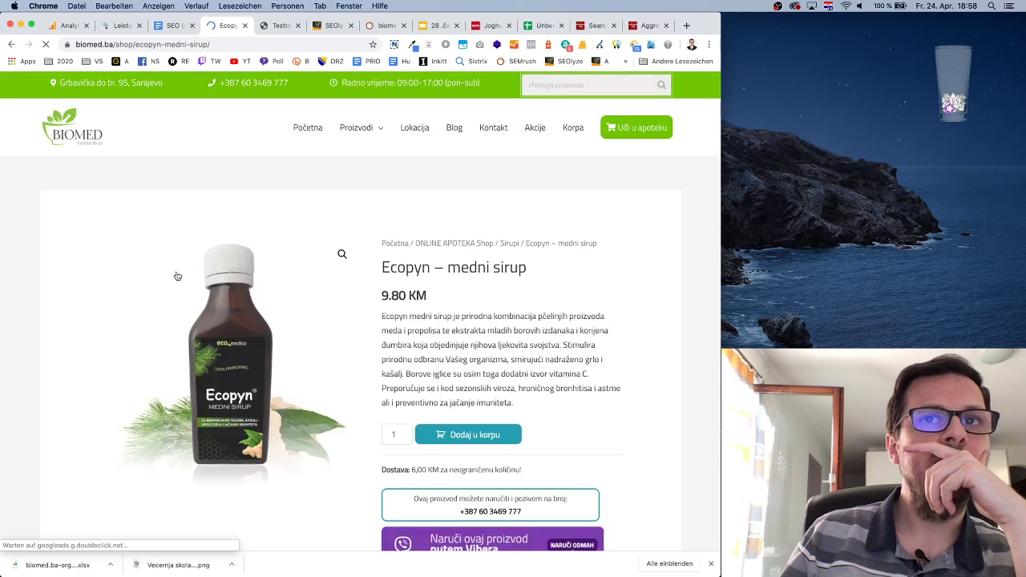
scroll(431, 343, down, 3)
scroll(431, 343, down, 3)
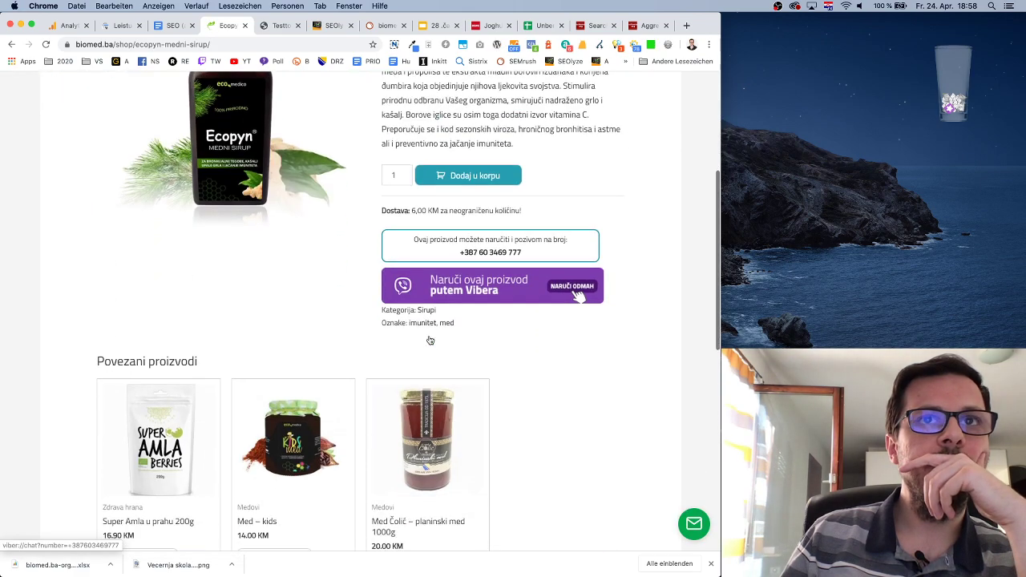
scroll(431, 339, up, 6)
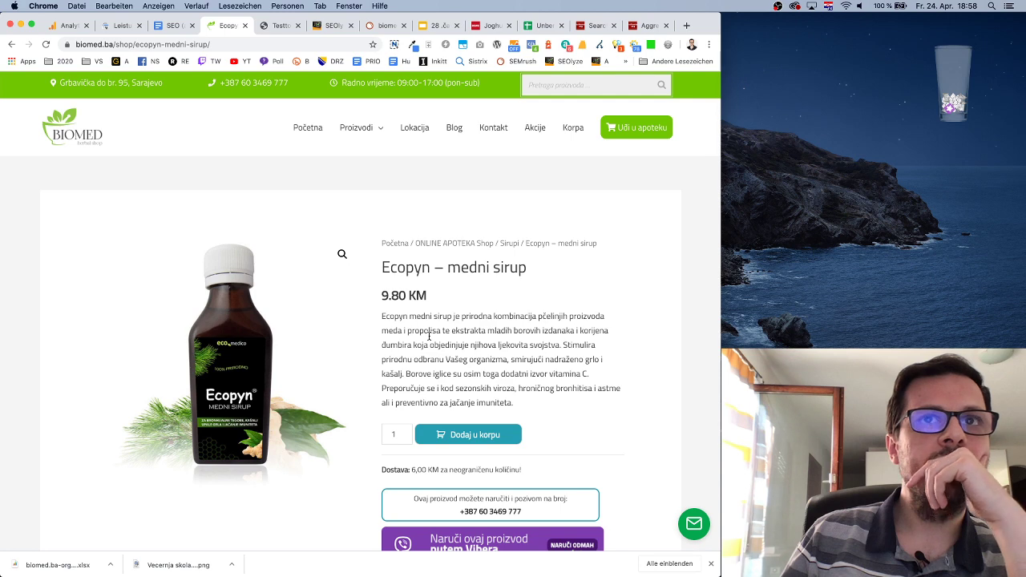
click(12, 45)
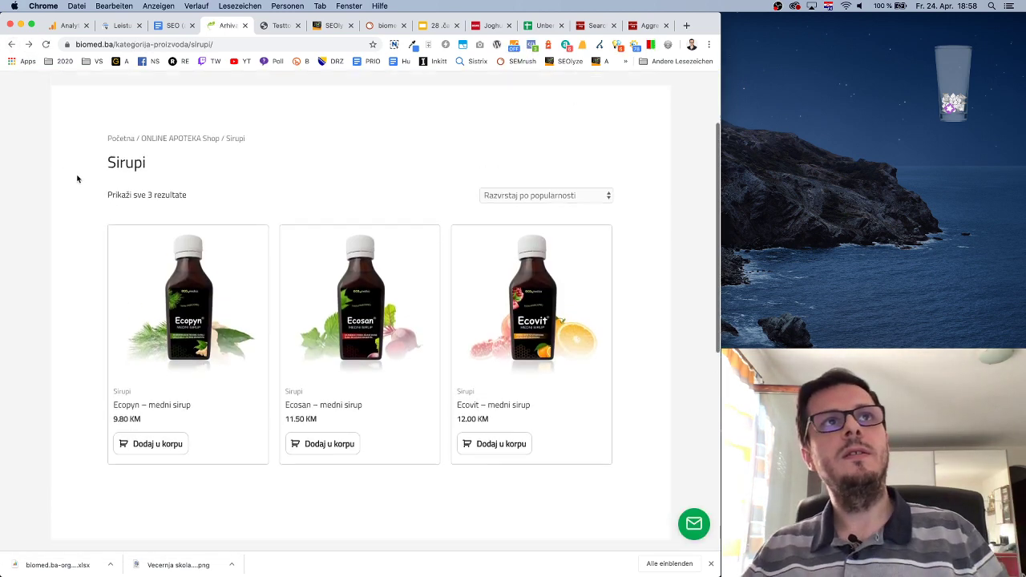
Switch to the SEO audit plan and add item 5 under “Proizvod web shopa”: “Proizvodi iz kategorije “sirupi” imaju nažalost svi isto ime”.
click(175, 25)
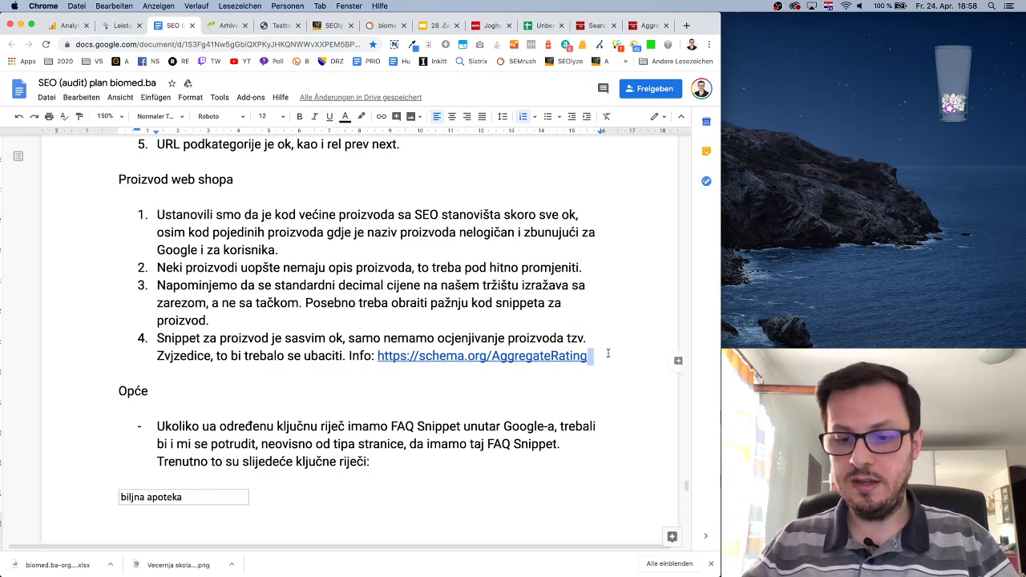
key(Return)
key(BackSpace)
text(roi)
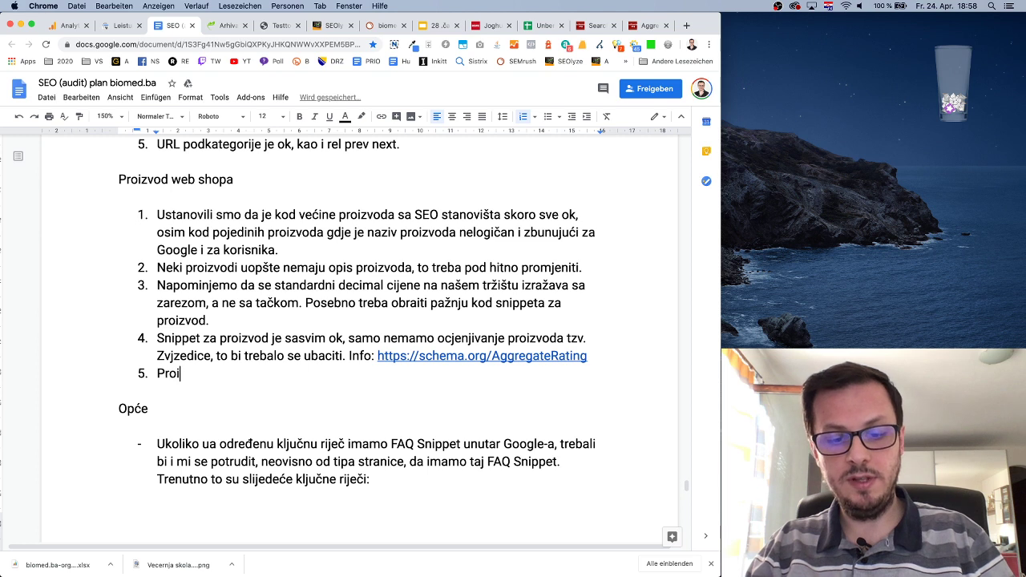
text(zvodi iz kate)
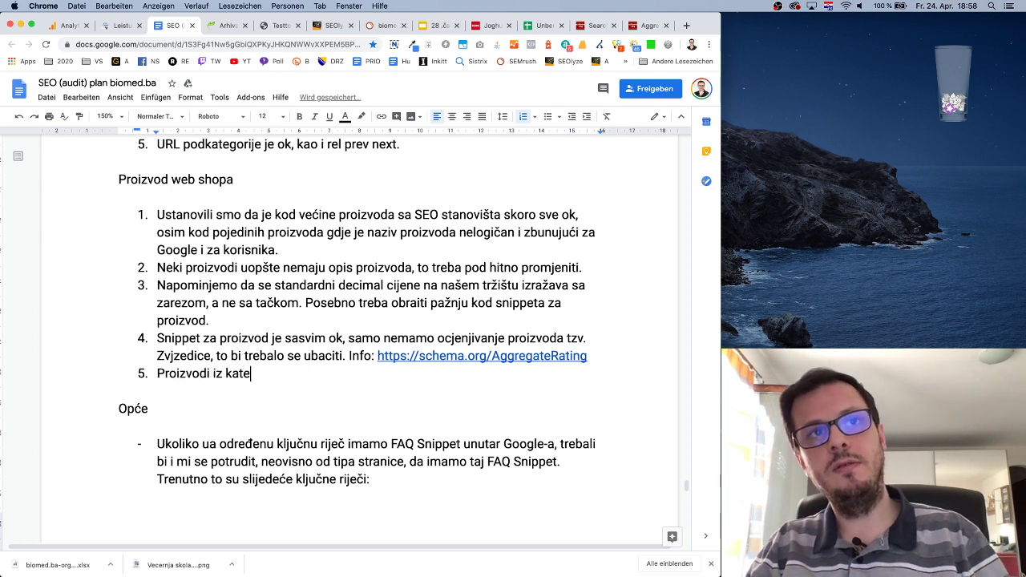
text(gorije )
text("si)
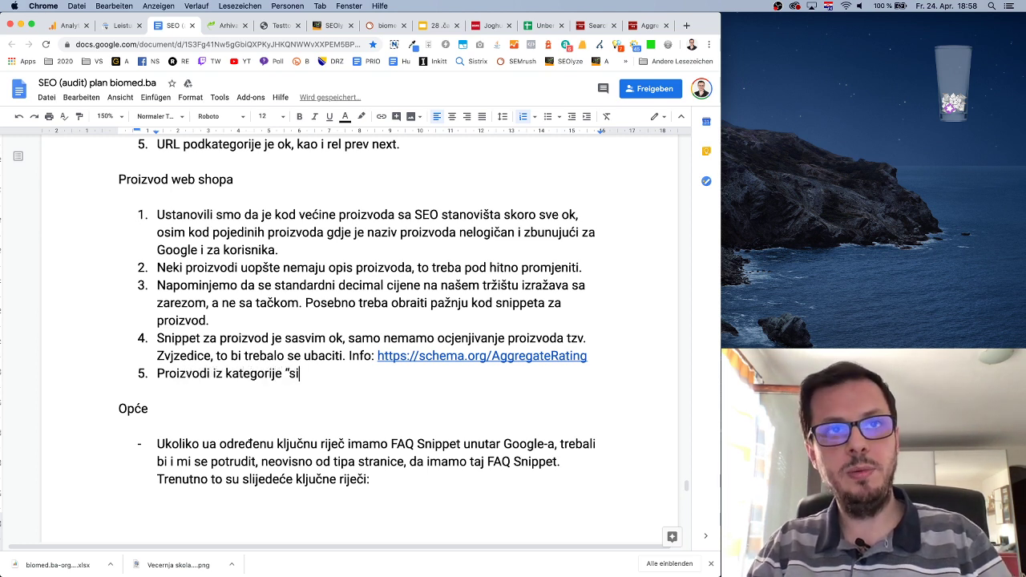
text(rupi" imaju naža)
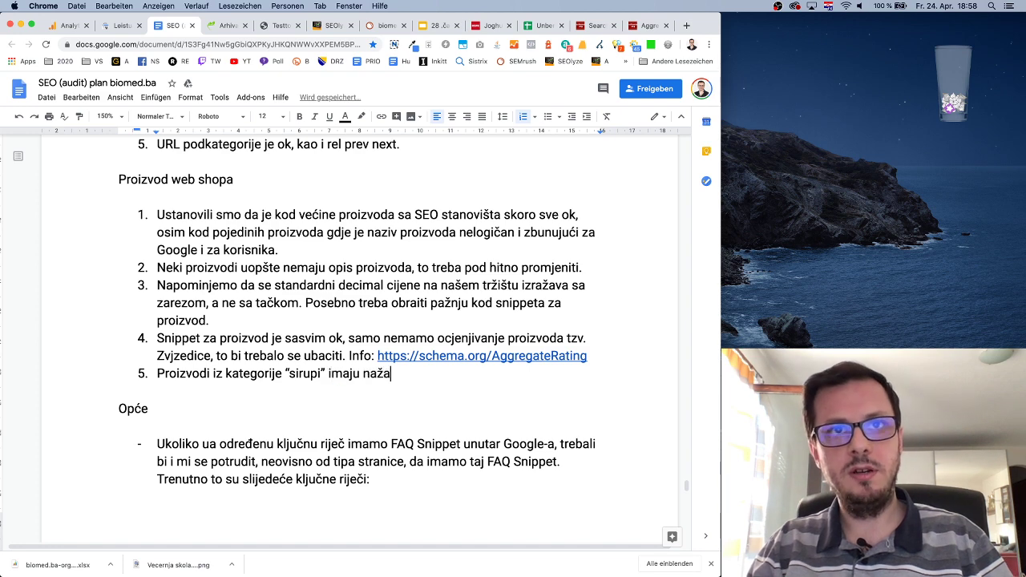
text(lost svi isto )
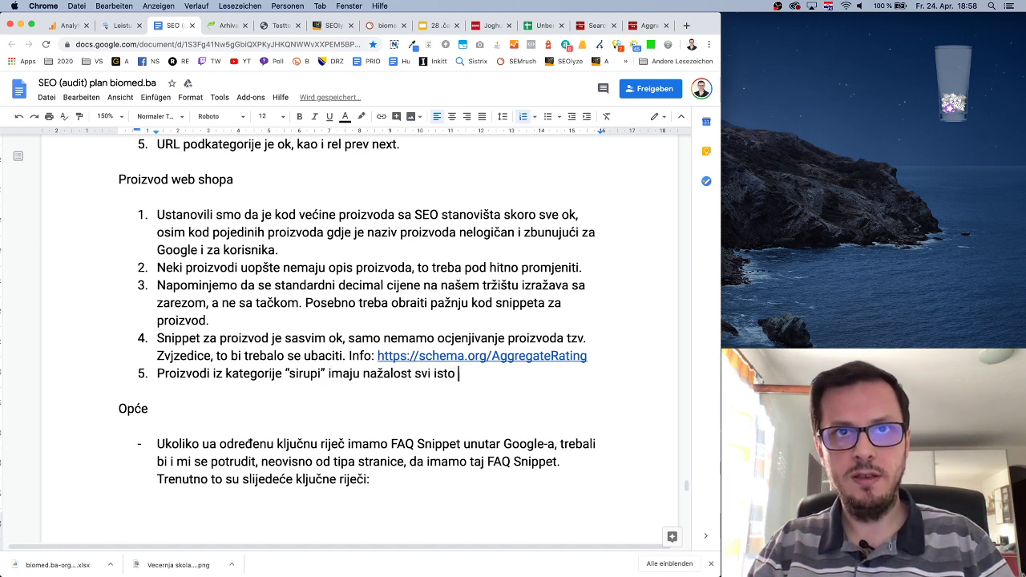
text(ime, preporu)
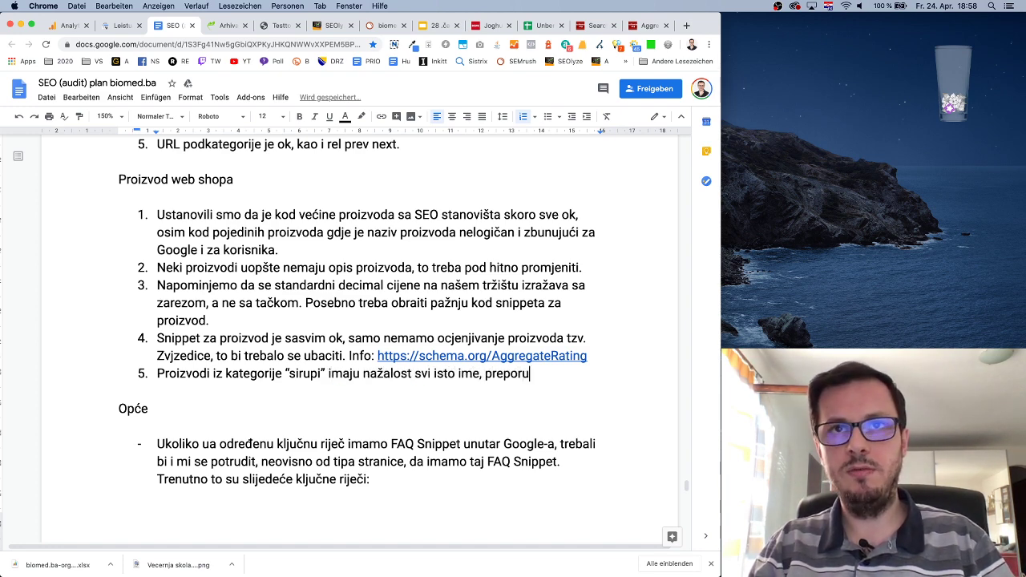
Continue item 5 with the recommendation “preporučujemo da se napiše za šta zapravo preparati služe u samom nasl”.
text(čujemo da se n)
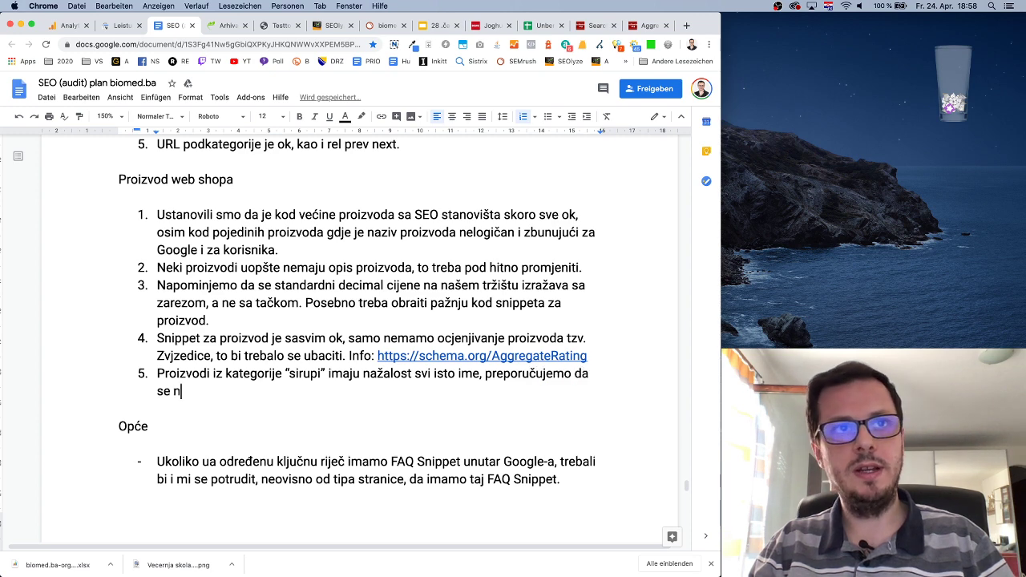
text(apiše za šta )
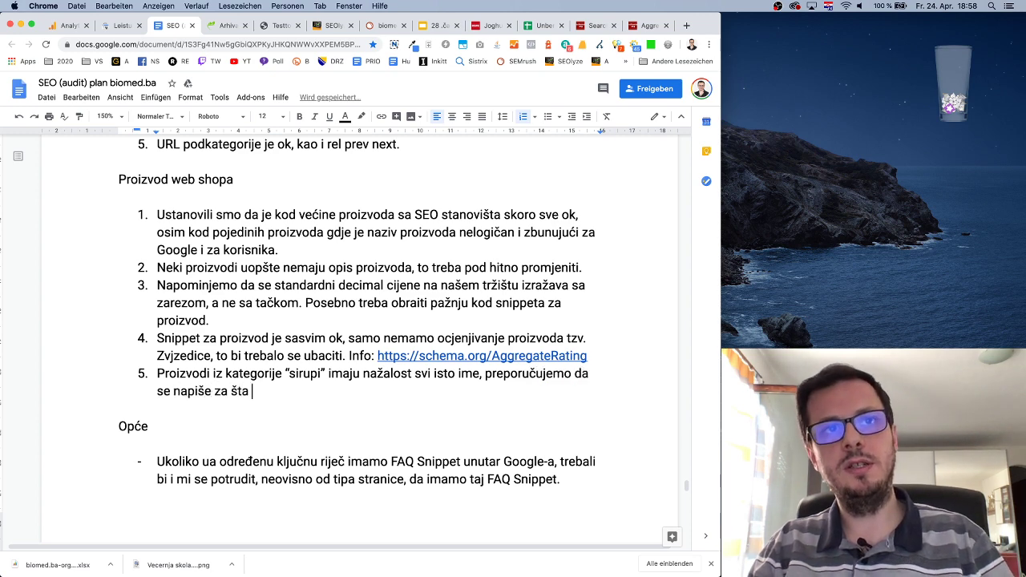
text(zapravo pre)
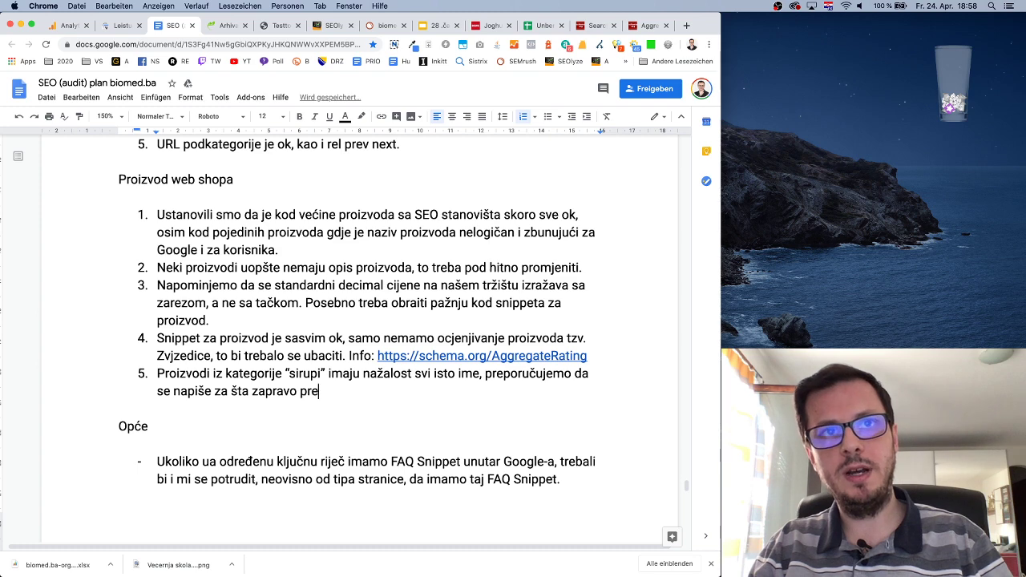
text(parati služe)
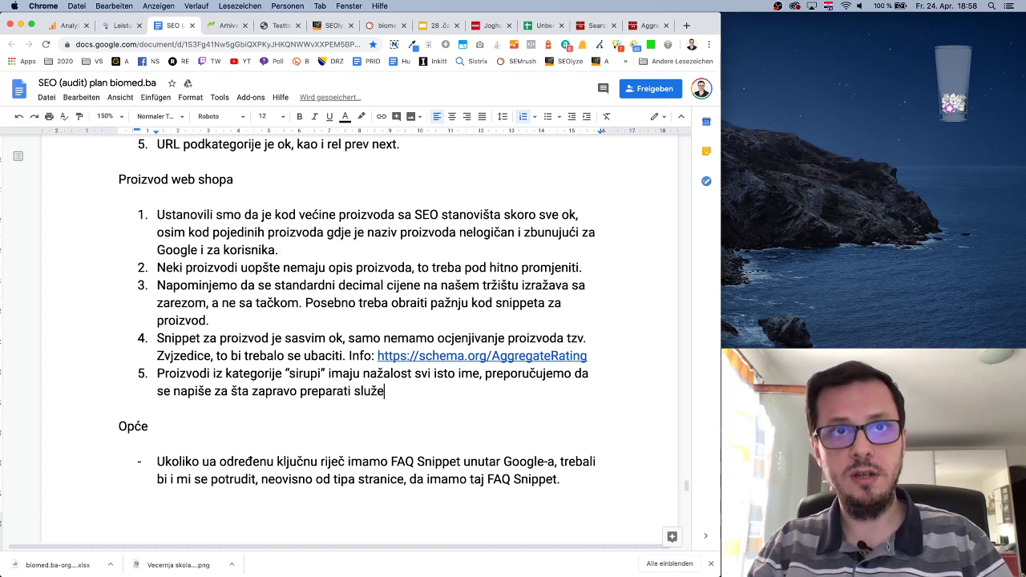
text( u samamo)
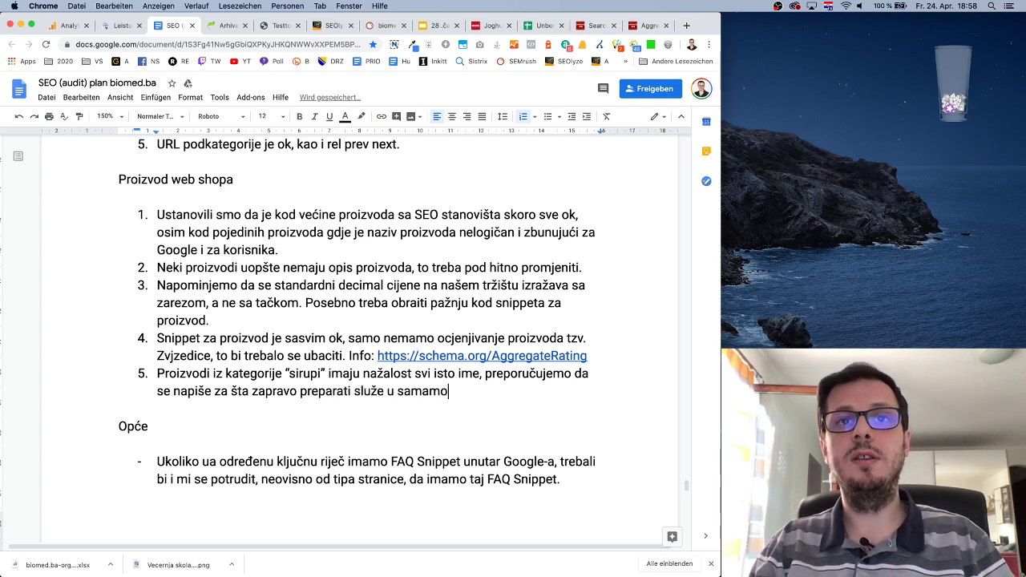
key(BackSpace)
key(BackSpace)
key(BackSpace)
text(om nasl)
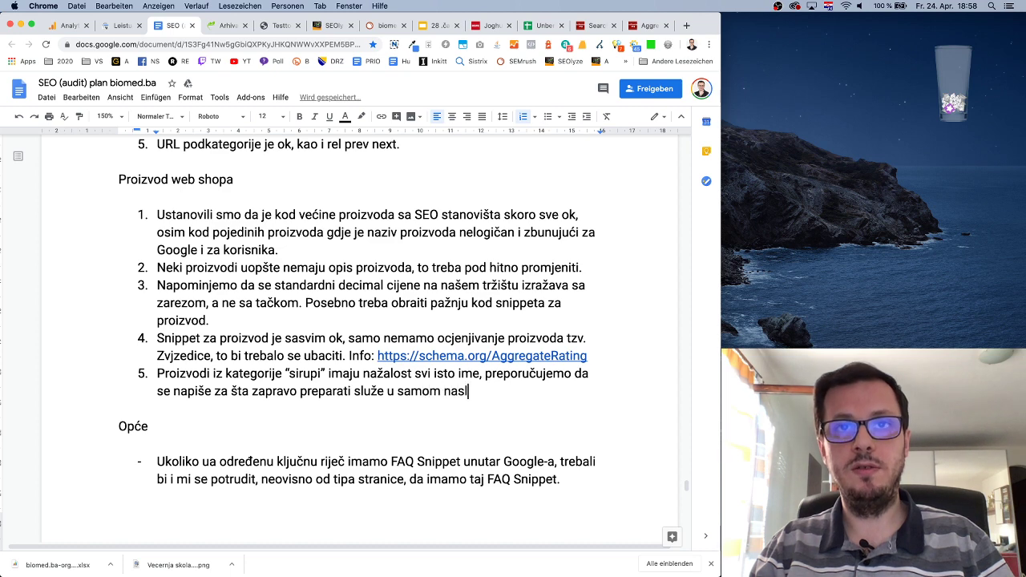
Finish the sentence in item 5 with "naslovu proizvoda, ali sa SEO stanovišta je nužno da ne postoje proizvodi sa istim imenom.".
text(ovu proizvo)
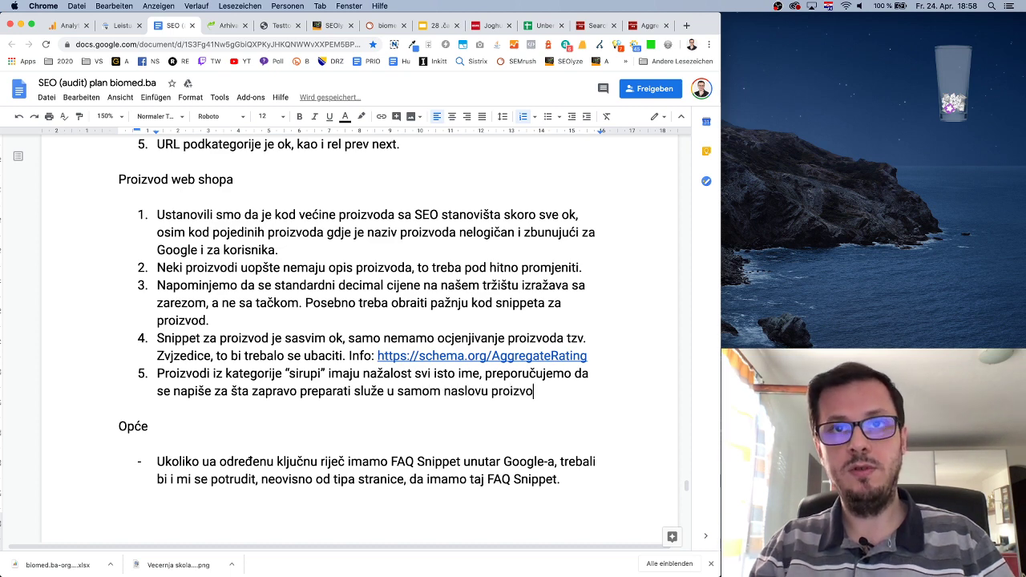
text(da, ali sa SEO st)
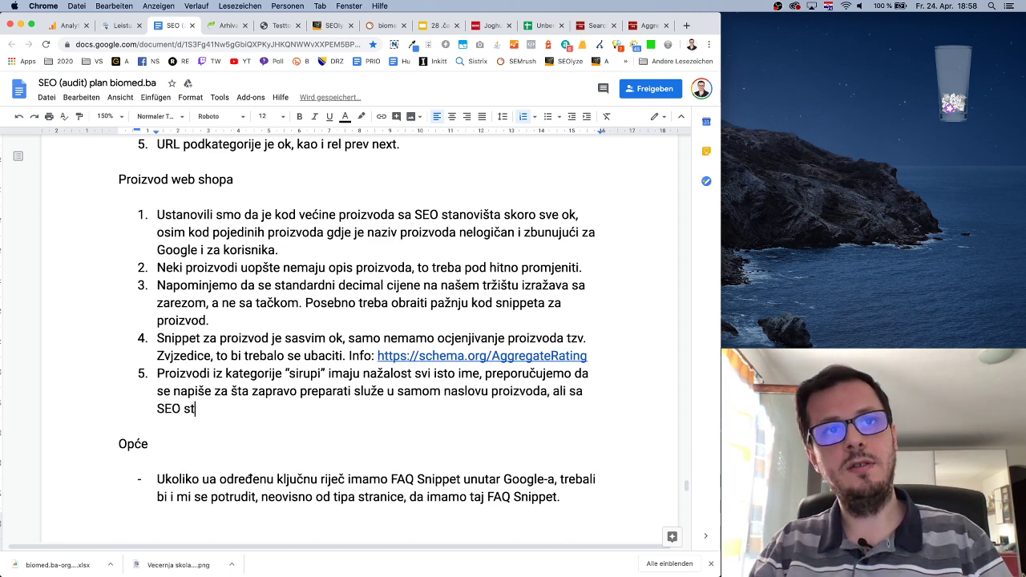
text(anovišta je nužna)
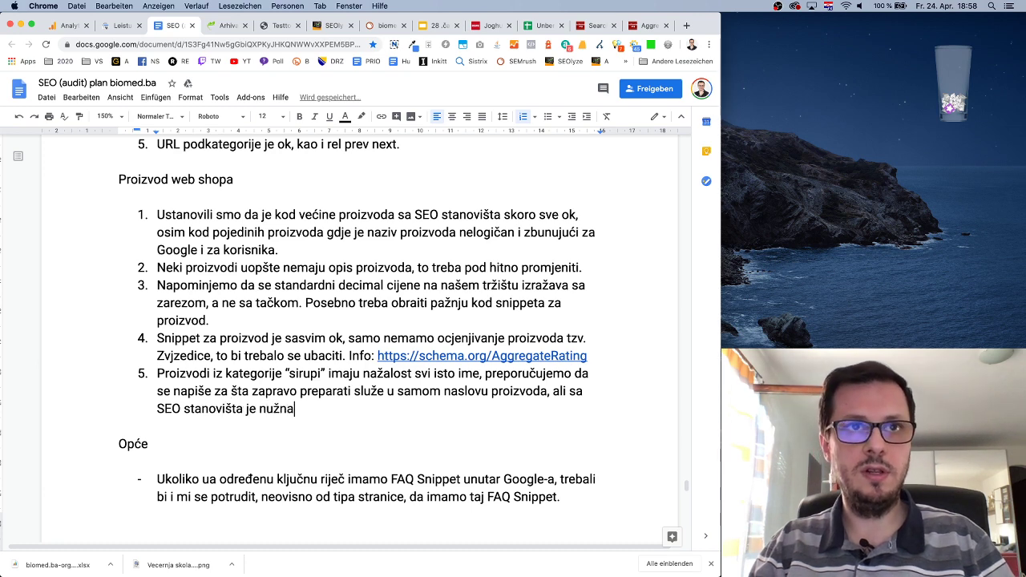
key(BackSpace)
text(o da ne posto)
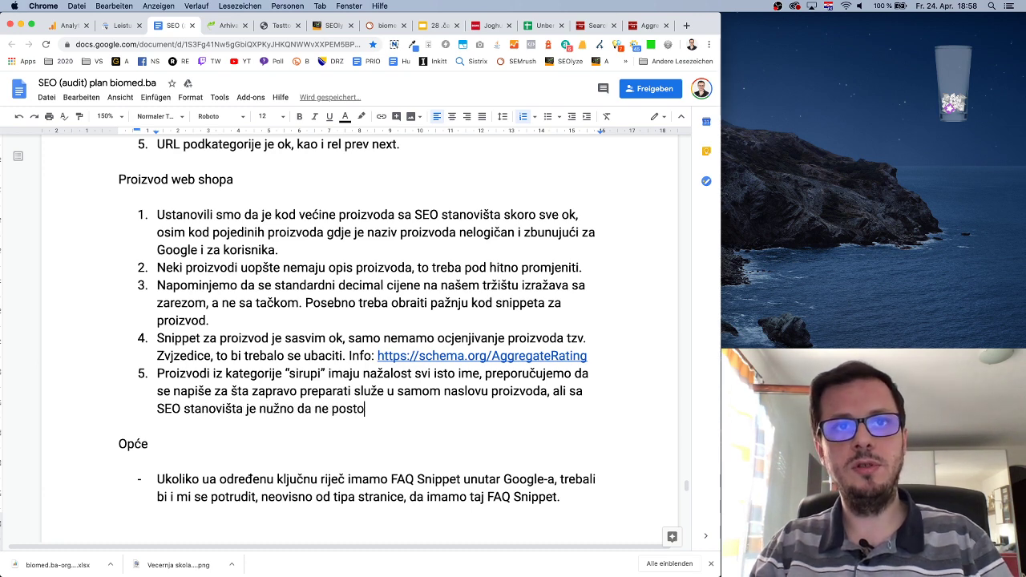
text(je proizvodi sa istim m)
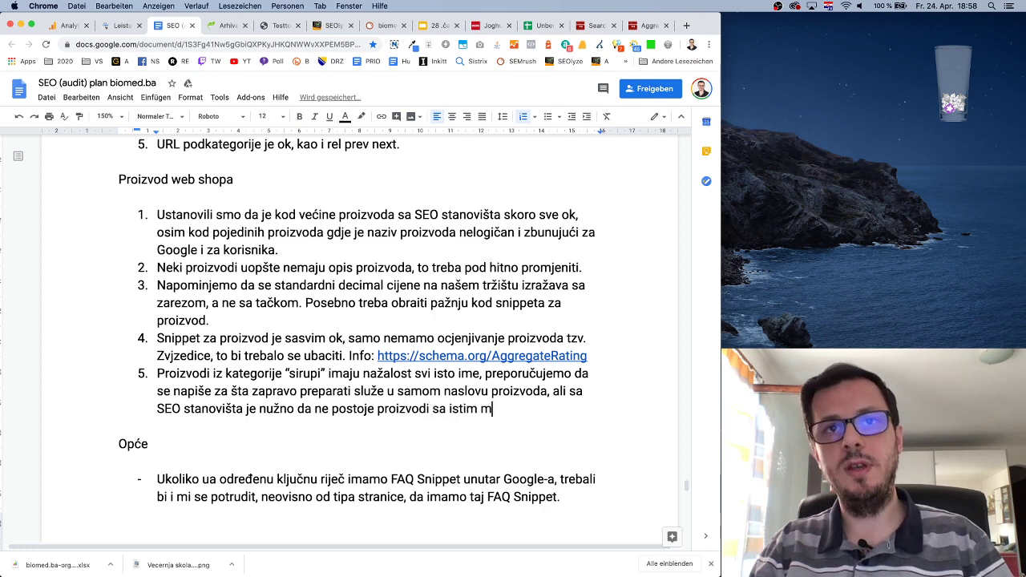
key(BackSpace)
text(im)
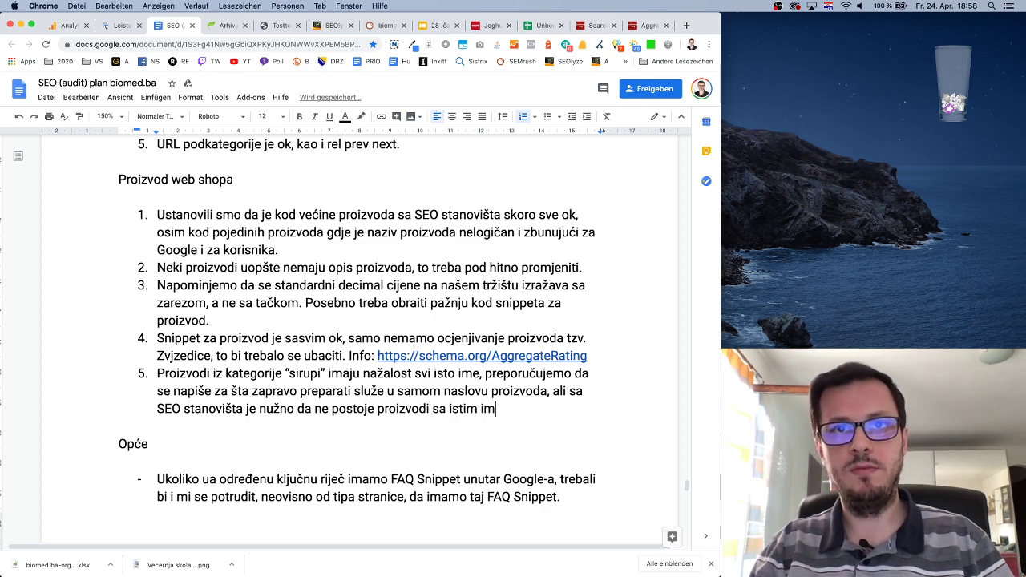
text(enom.t)
Add the closing sentence "To se treba promjeniti." to item 5 under Proizvod web shopa.
key(BackSpace)
text(To )
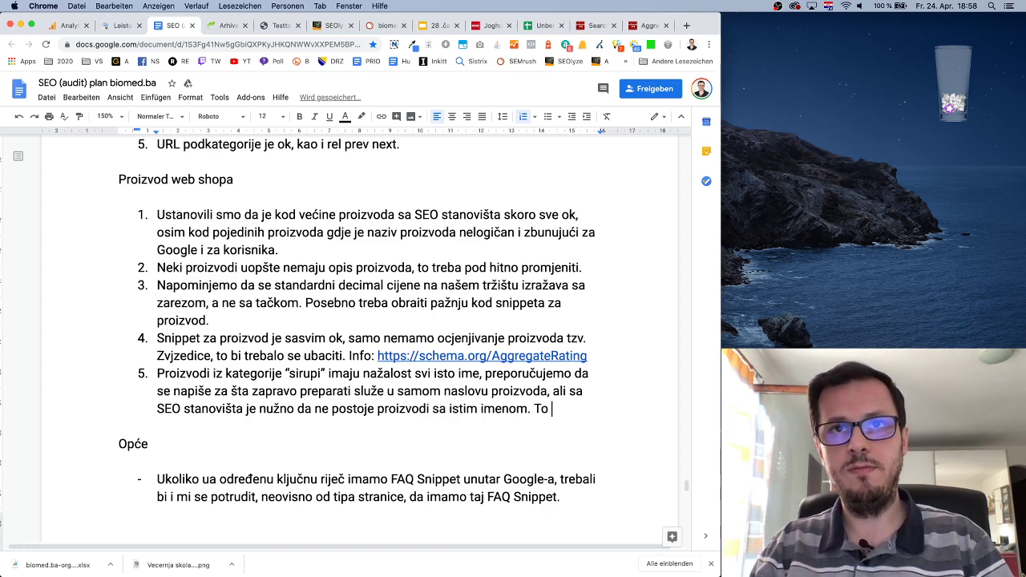
text(se treba )
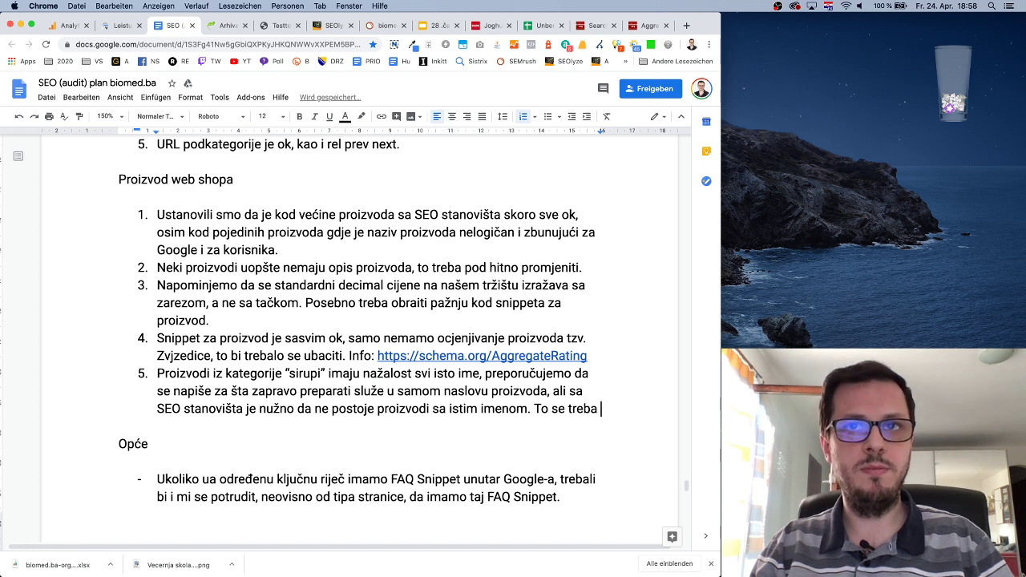
text(promjenit)
key(BackSpace)
key(BackSpace)
key(BackSpace)
key(BackSpace)
key(BackSpace)
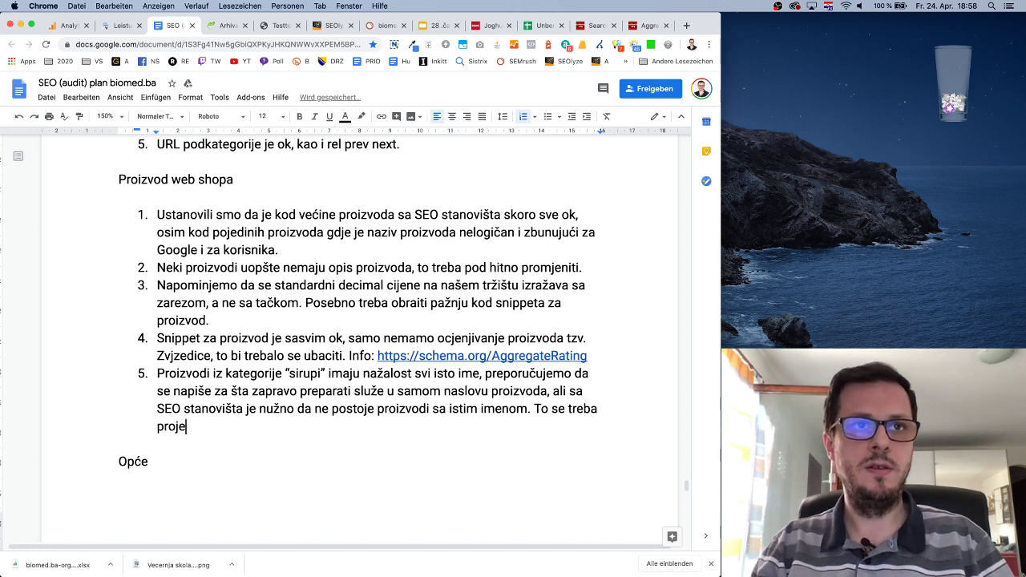
text(mjeniti.)
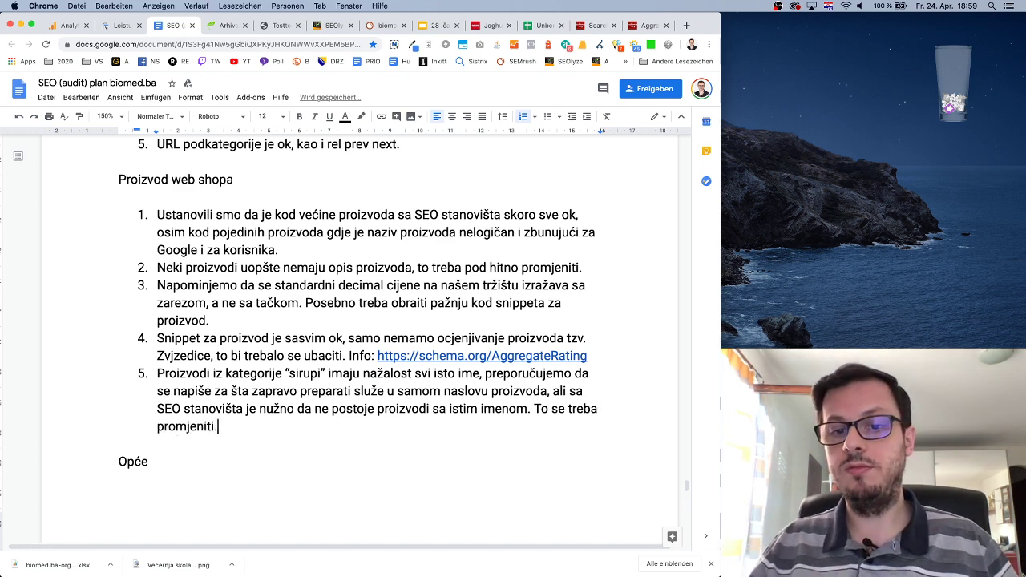
Open the Ecopyn – medni sirup product from the shop's Sirupi category and check whether it has a description.
click(223, 26)
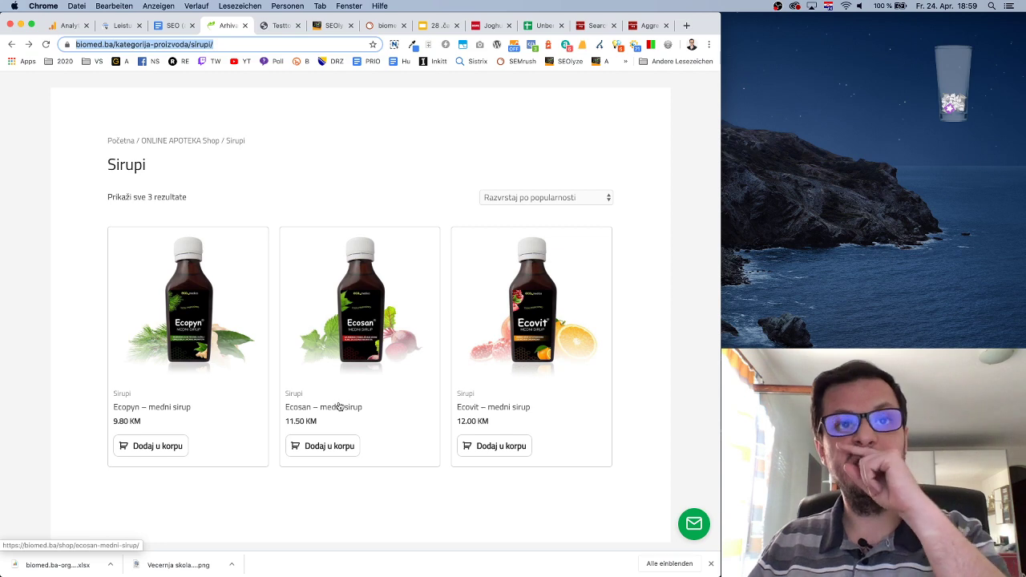
click(150, 408)
scroll(522, 335, down, 5)
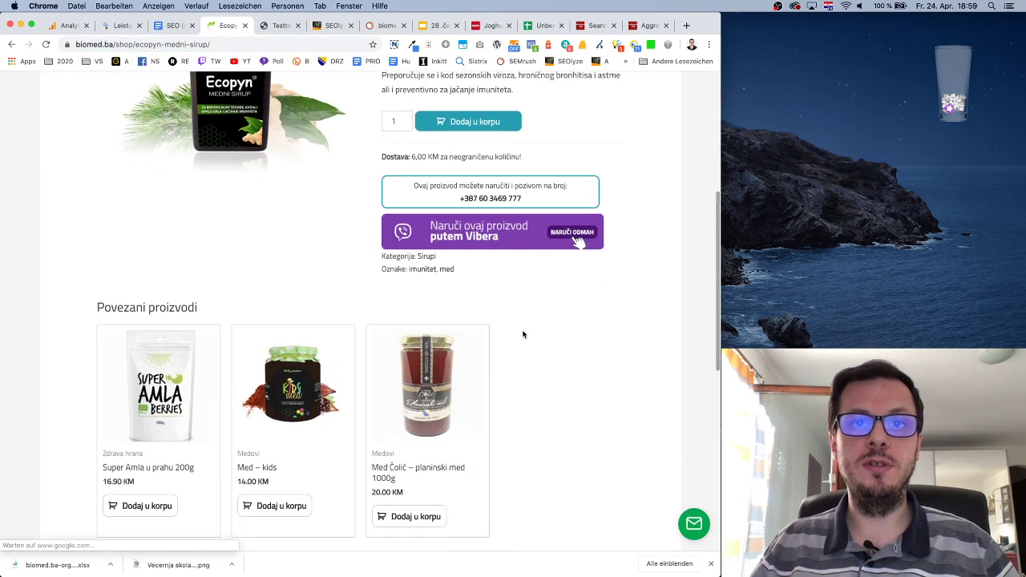
scroll(521, 334, up, 5)
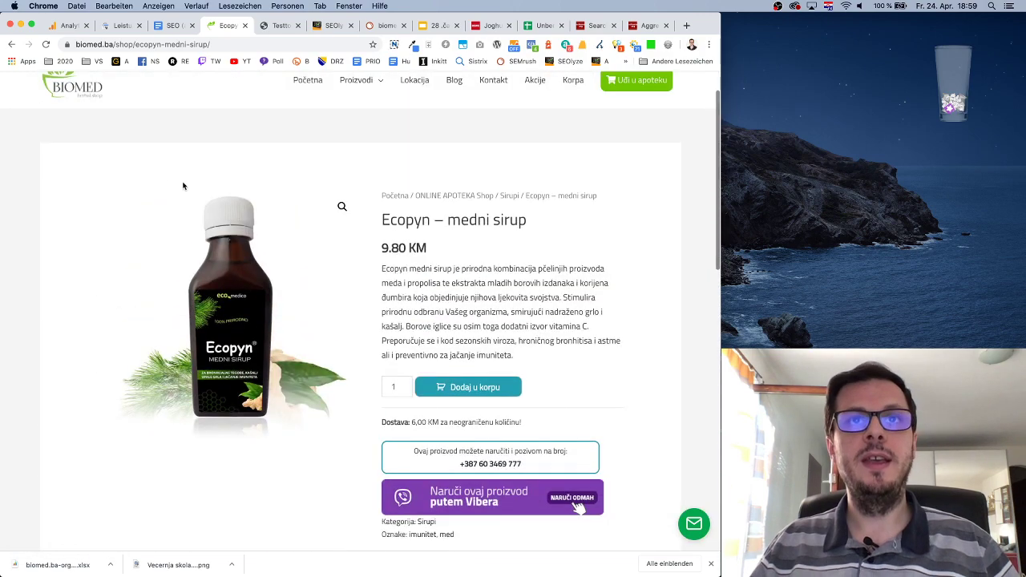
Return to the shop overview and open the BlueBerry Gummies 60 kom product from the Oči category.
click(18, 44)
click(18, 44)
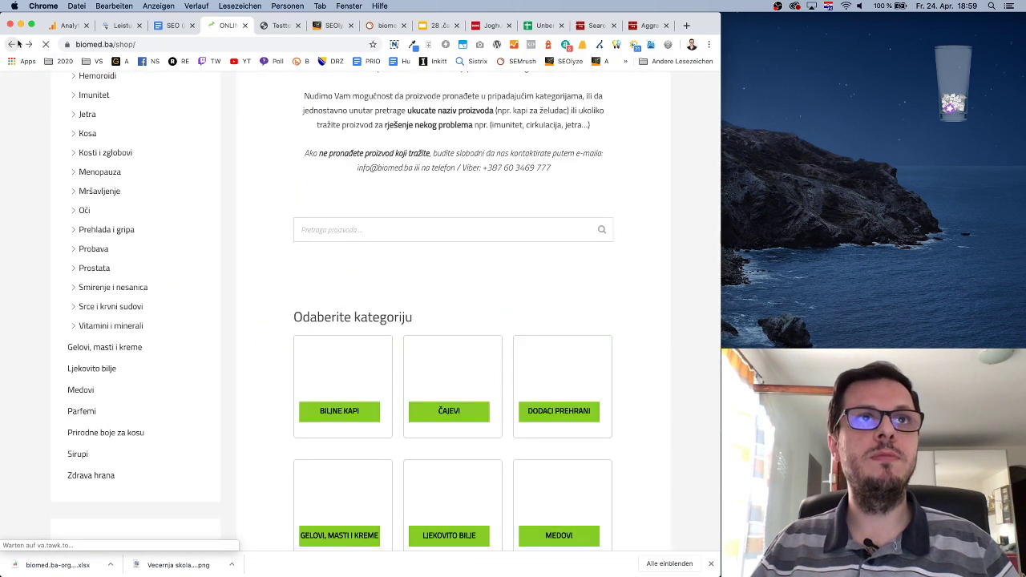
click(83, 210)
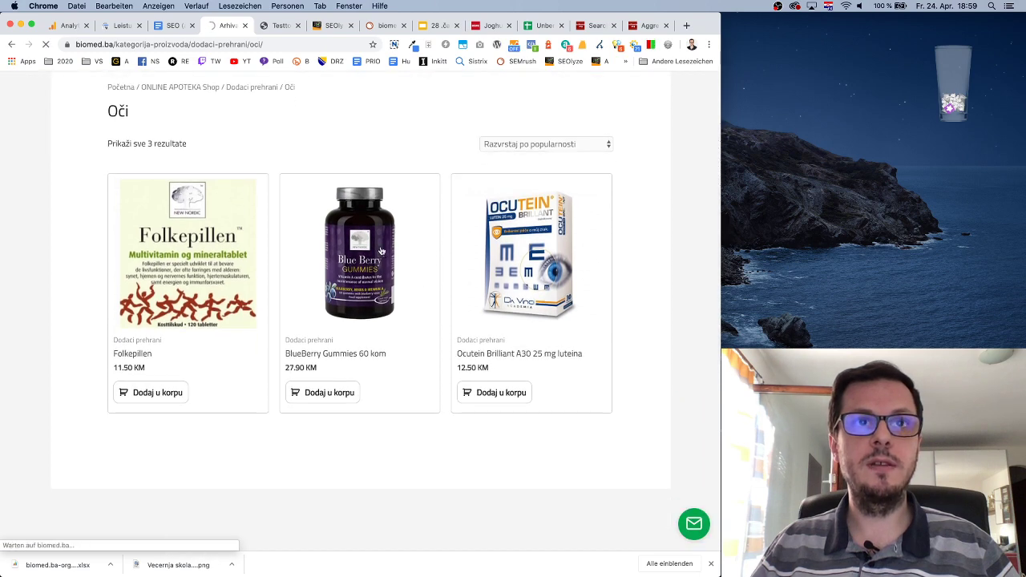
click(380, 249)
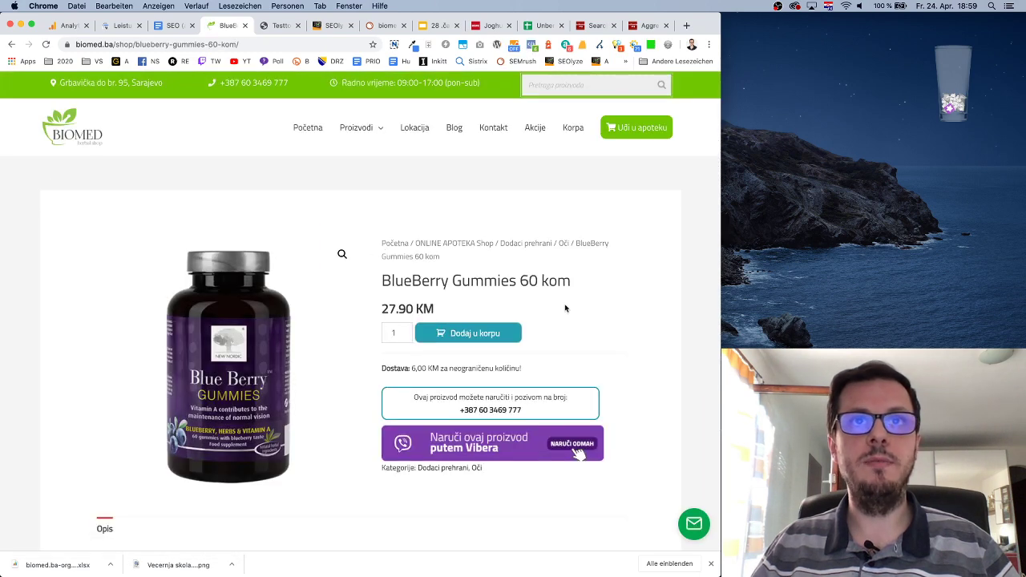
Add "Npr." and the copied BlueBerry Gummies page URL as an example at the end of item 2 in the audit document.
click(142, 47)
key(super+c)
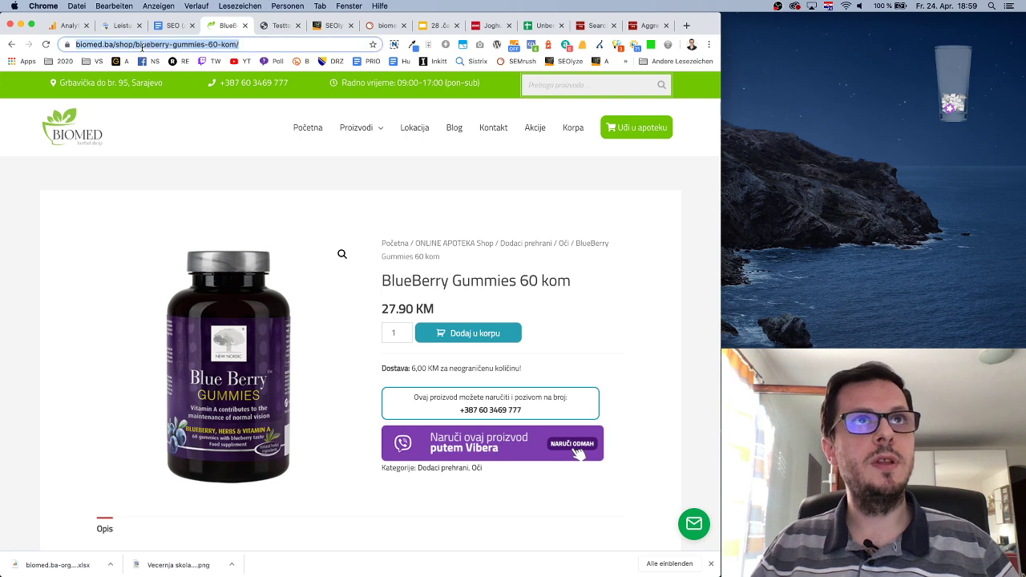
click(174, 25)
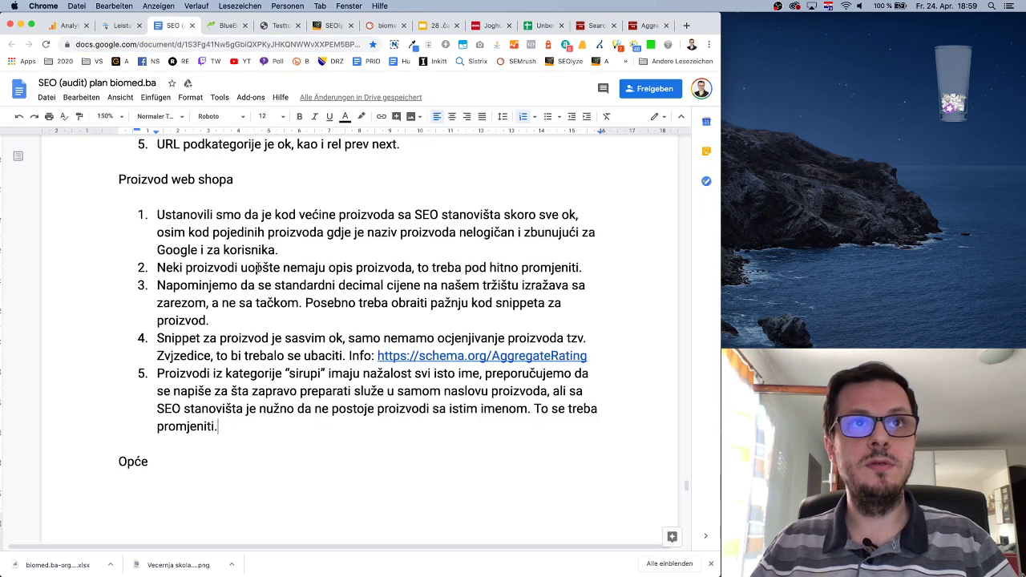
click(583, 267)
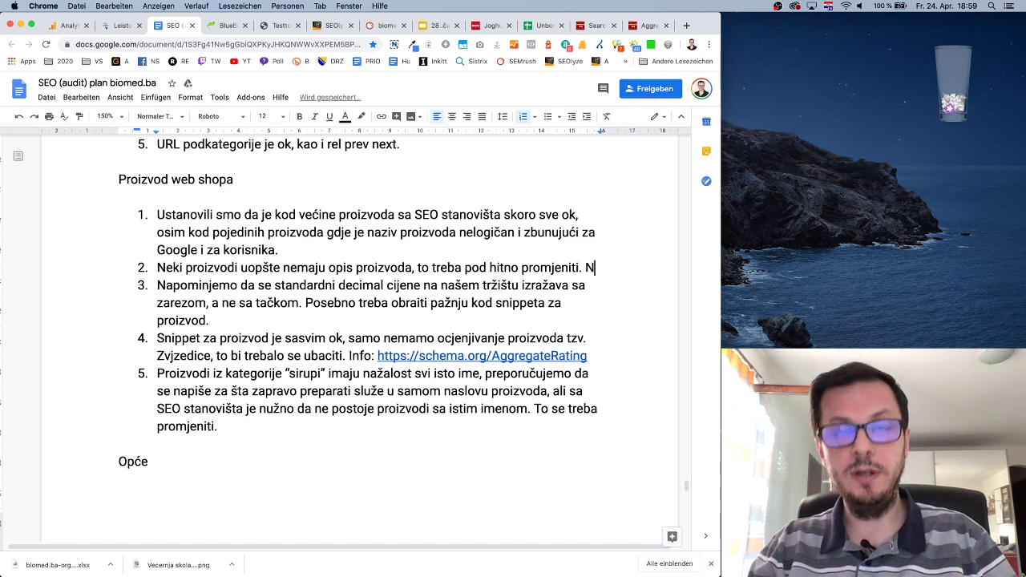
key(shift+Return)
text(Npr.)
key(super+v)
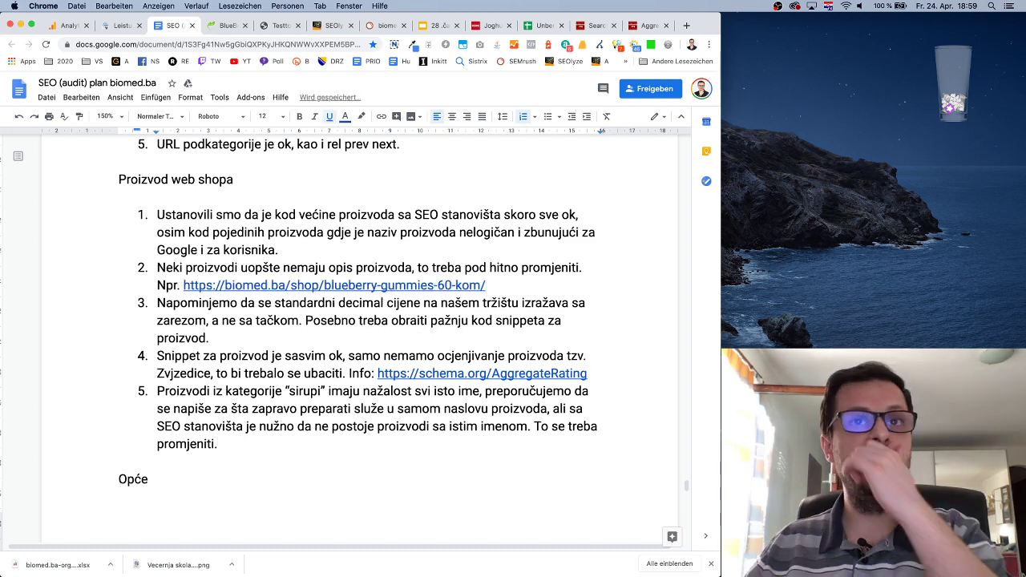
Examine where the description and related products sit on the BlueBerry Gummies 60 kom page.
scroll(389, 171, down, 1)
click(217, 32)
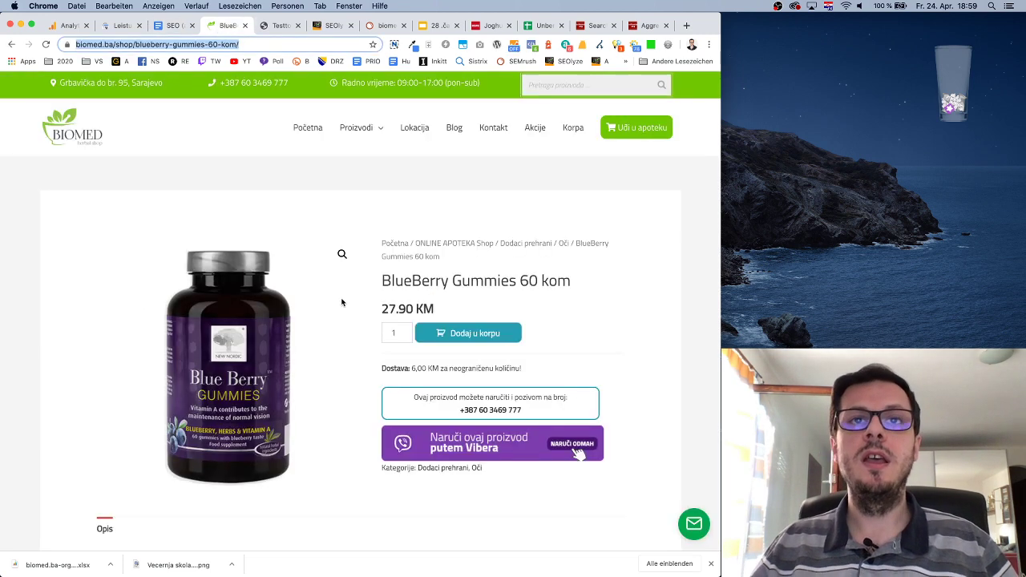
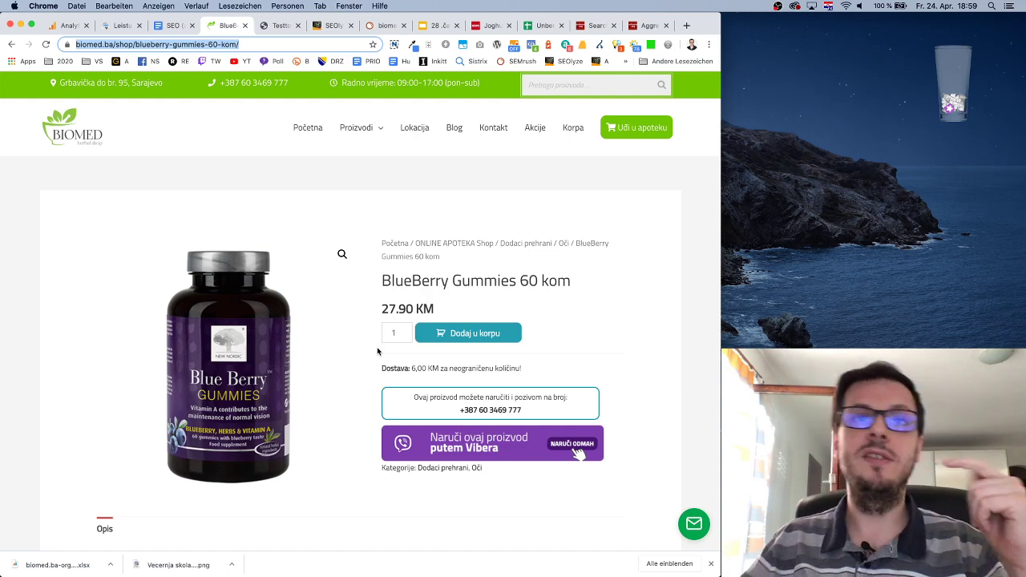
scroll(370, 345, down, 5)
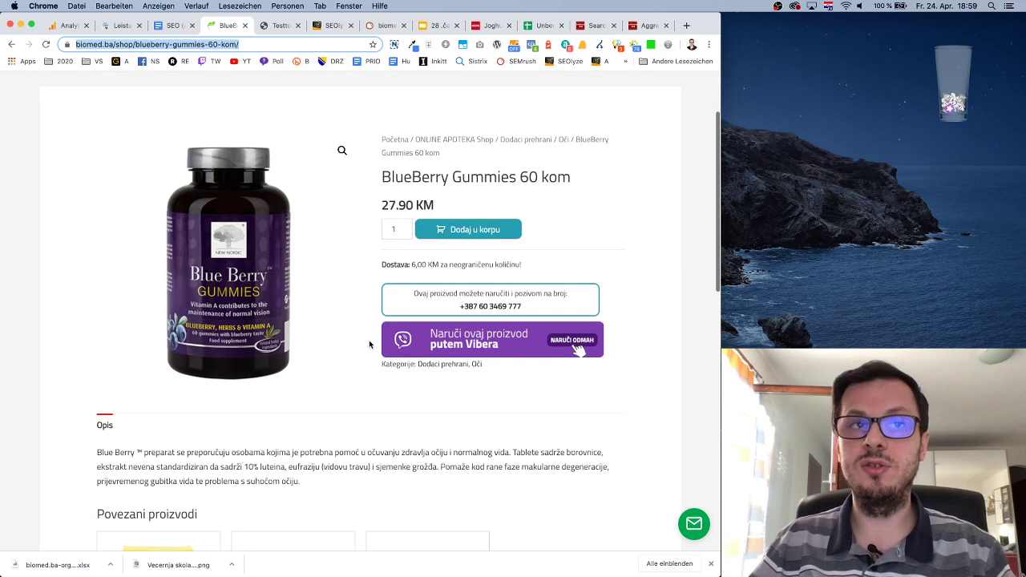
scroll(370, 345, down, 3)
scroll(369, 345, up, 5)
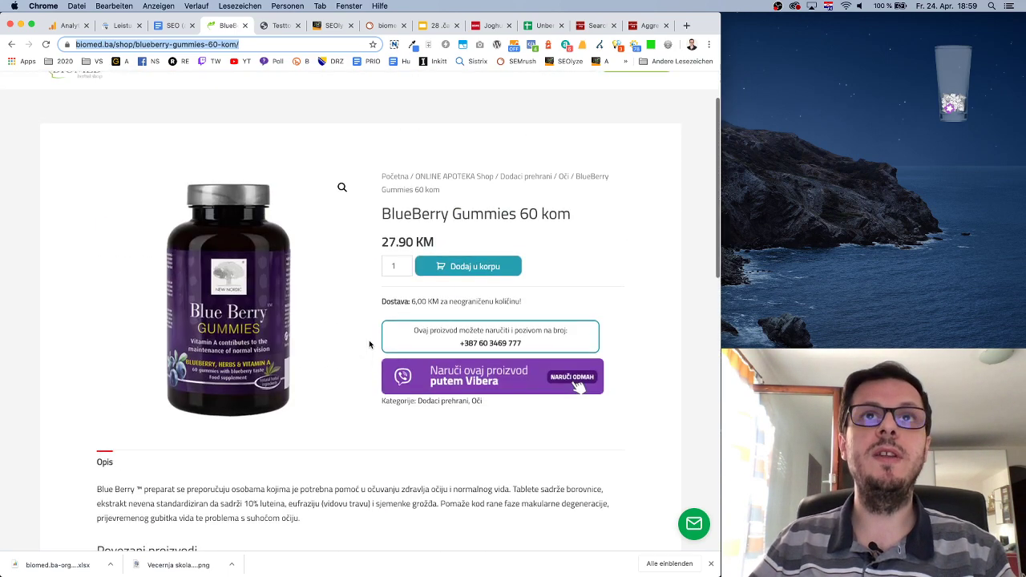
scroll(370, 345, down, 6)
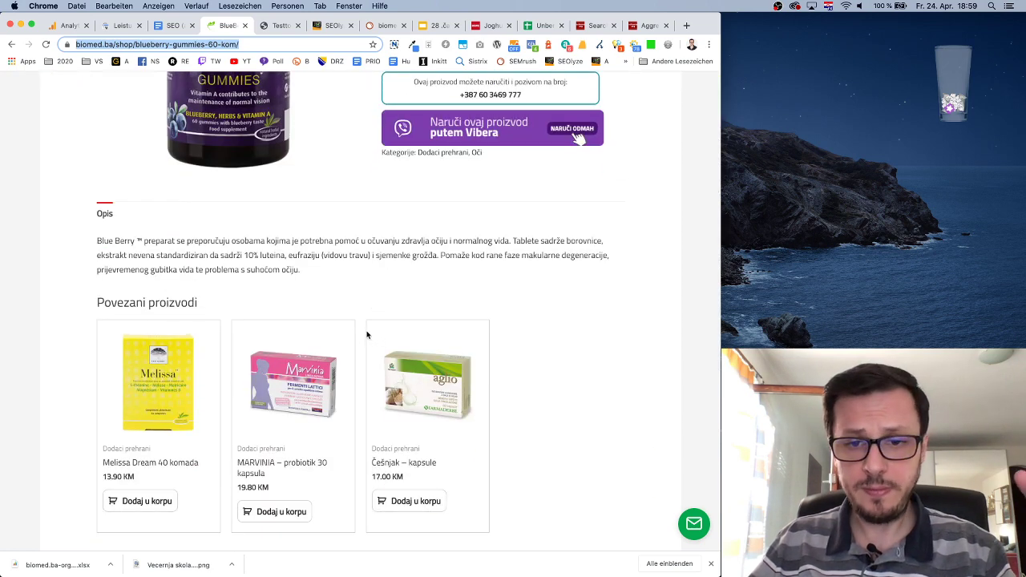
scroll(364, 331, up, 5)
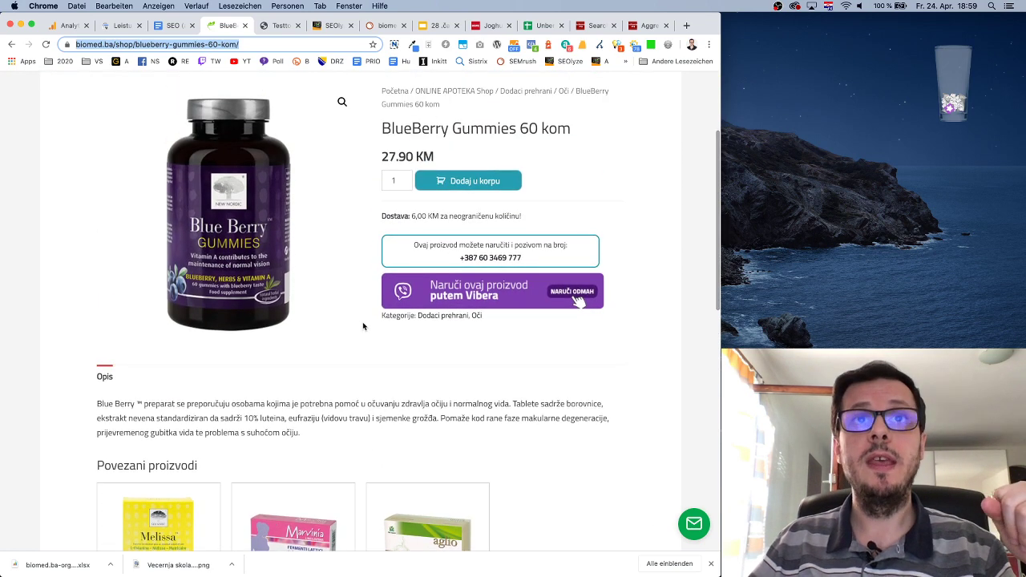
scroll(361, 326, up, 3)
Insert "u ATF-u" after "opis proizvoda" in item 2 of the audit document's Proizvod web shopa list.
click(175, 25)
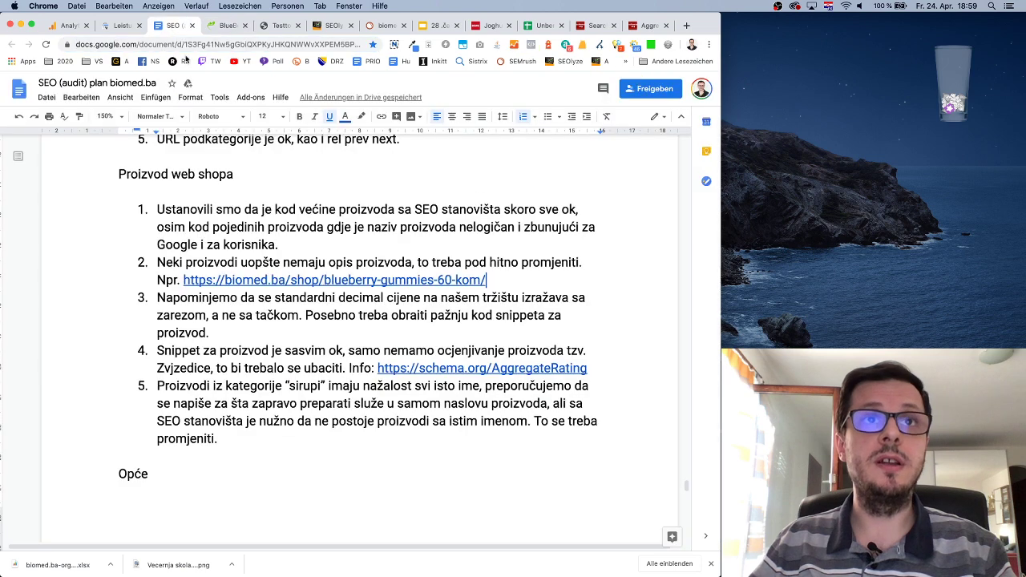
click(409, 262)
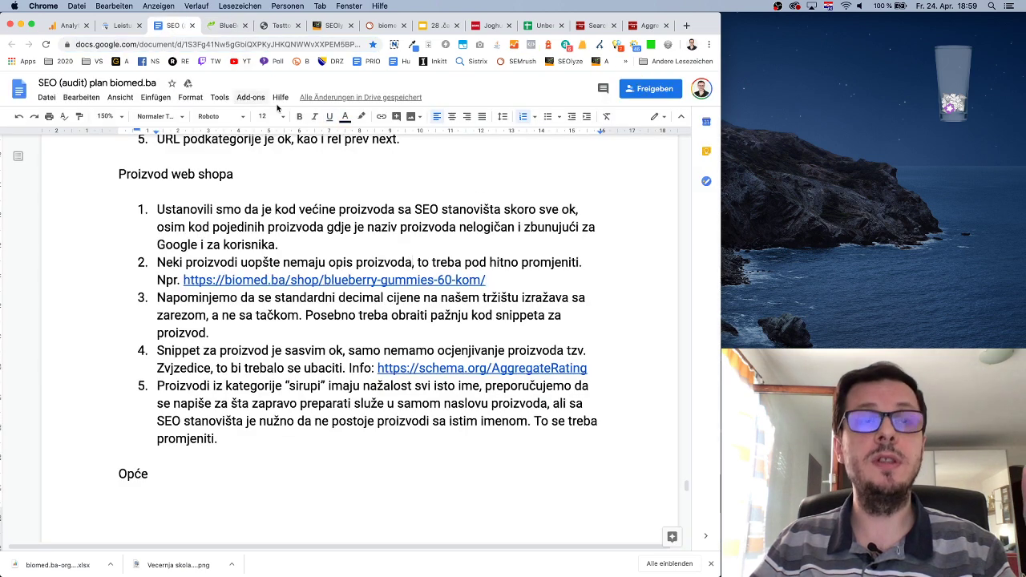
text(u ATF-u)
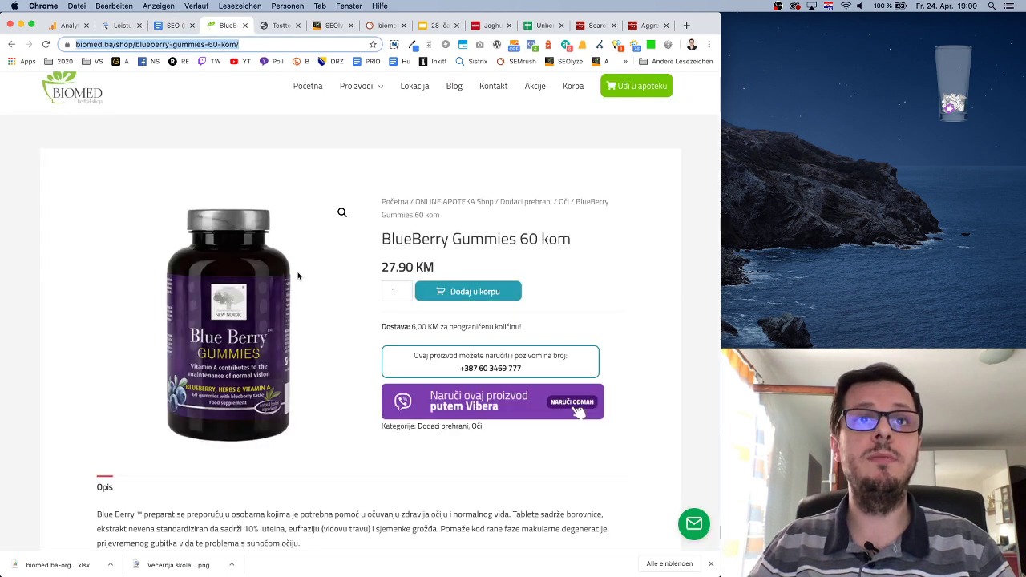
Review the Opis text on the BlueBerry Gummies page and its position relative to the price and order section.
click(227, 25)
scroll(265, 491, down, 1)
click(84, 481)
key(super+a)
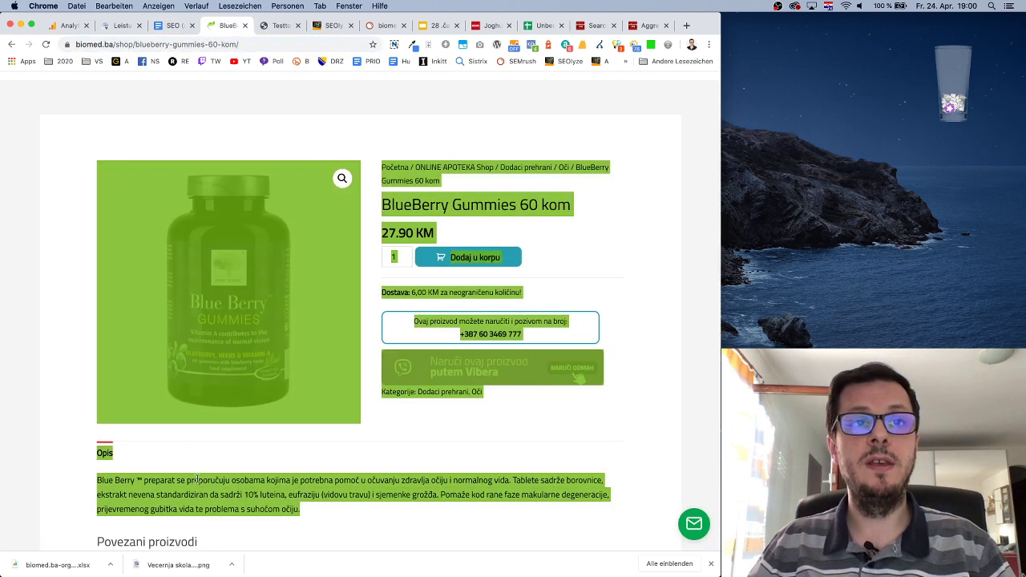
click(456, 484)
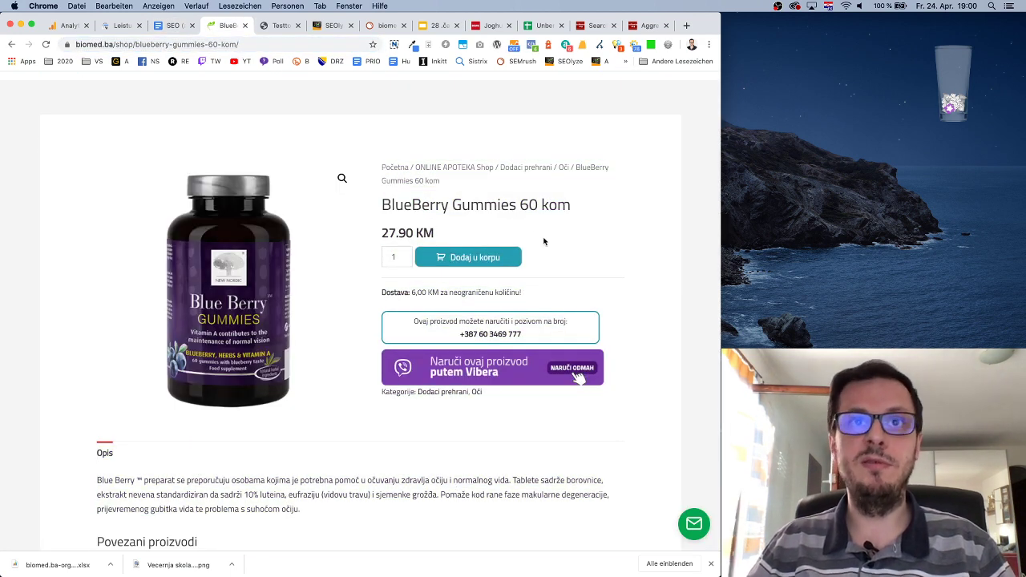
scroll(572, 258, down, 3)
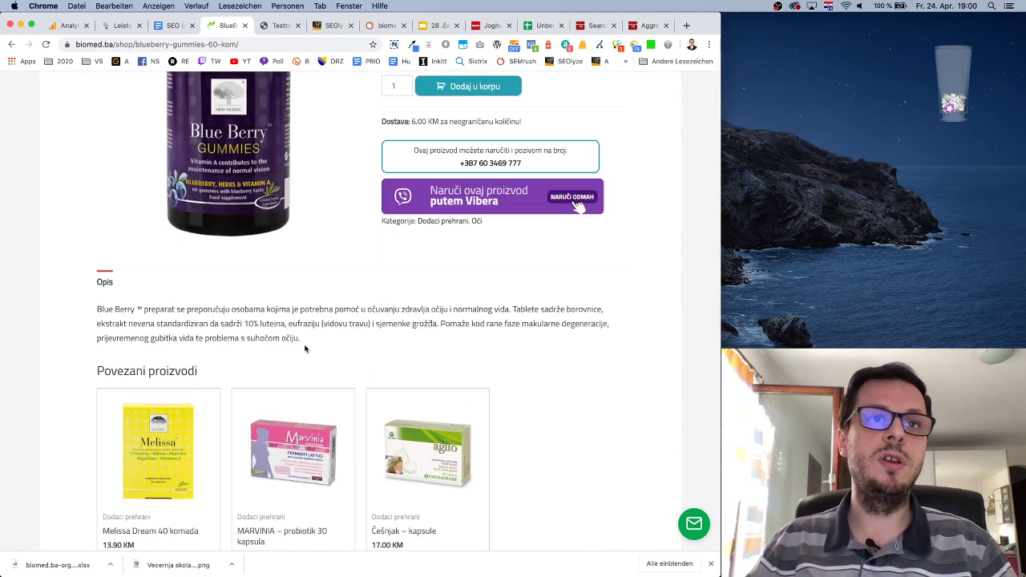
scroll(280, 338, down, 3)
scroll(280, 338, up, 6)
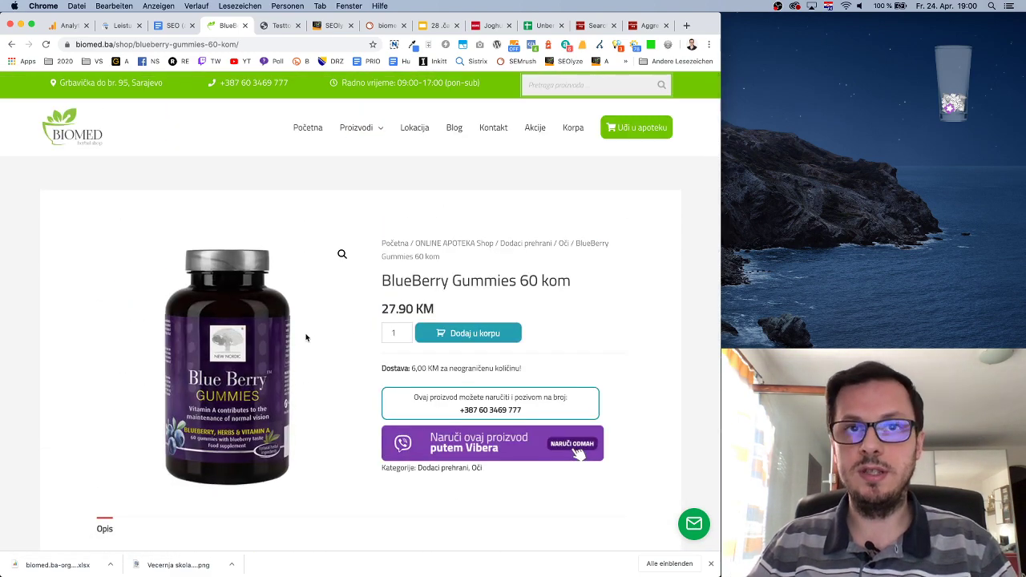
Open the developer tools on the BlueBerry Gummies page to inspect its mobile layout.
right_click(656, 243)
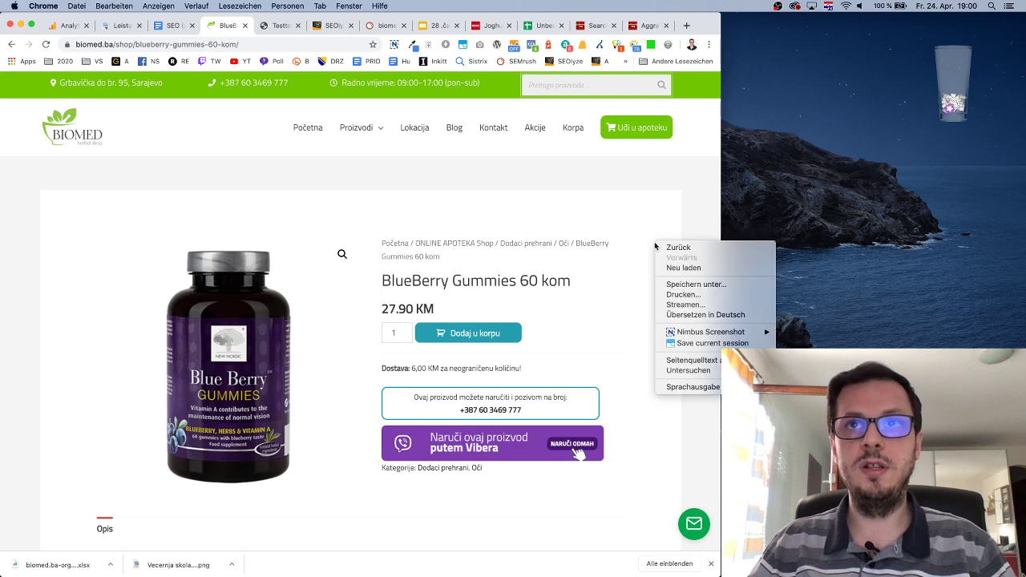
click(688, 370)
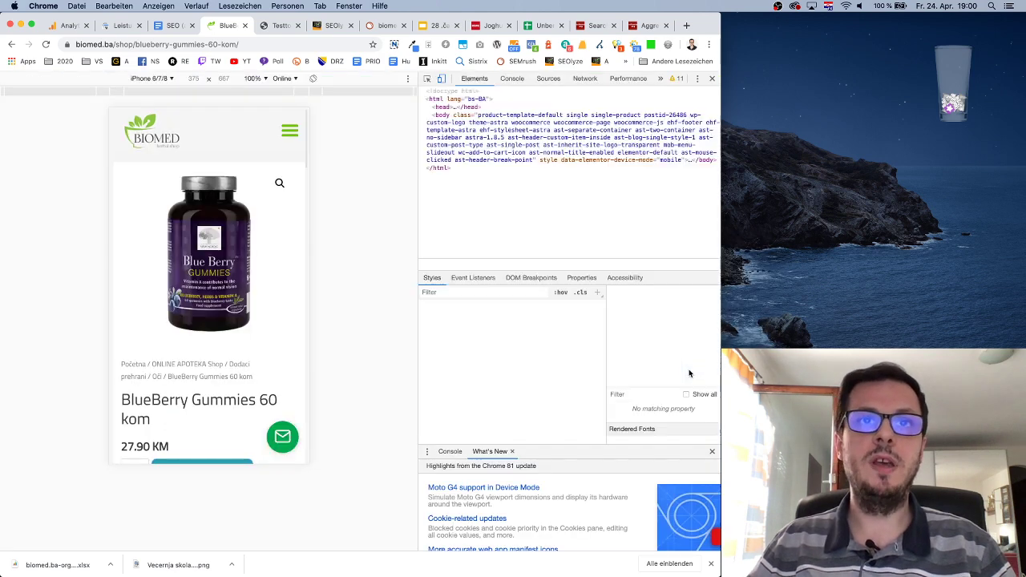
Review the mobile layout of the BlueBerry Gummies page from product image to related products, and close the developer tools.
scroll(225, 337, down, 5)
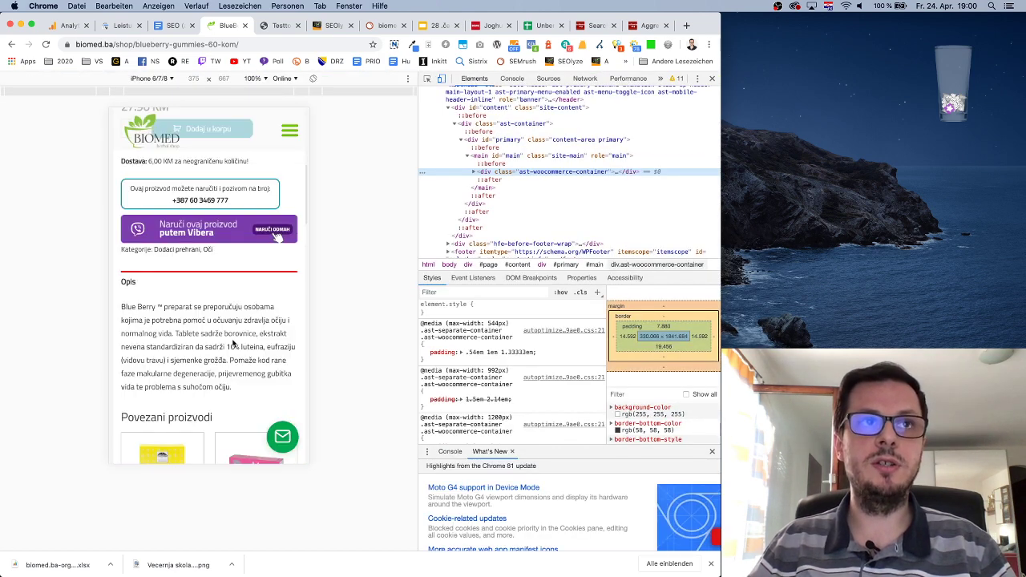
scroll(233, 343, up, 3)
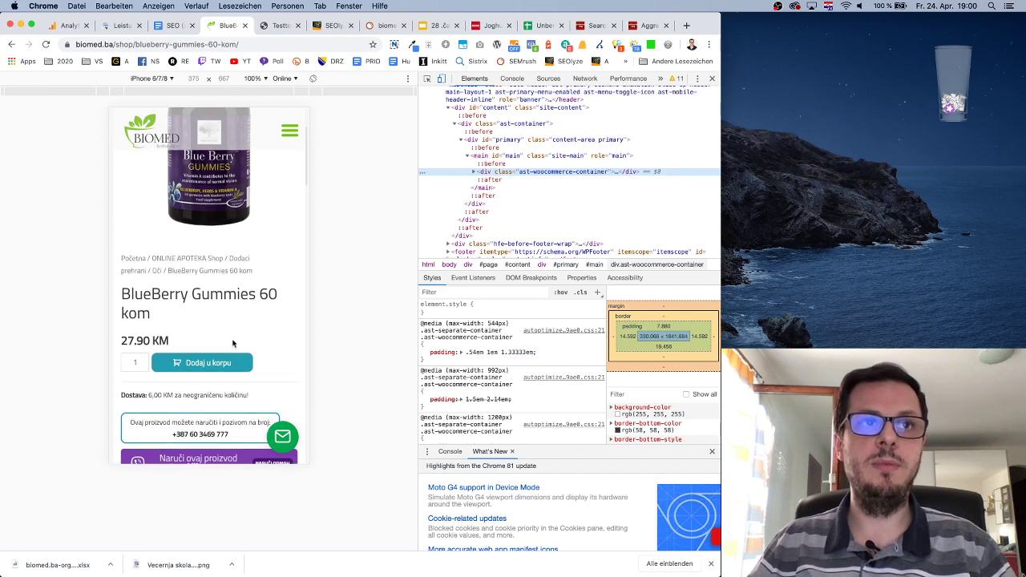
scroll(232, 343, down, 1)
scroll(232, 342, up, 4)
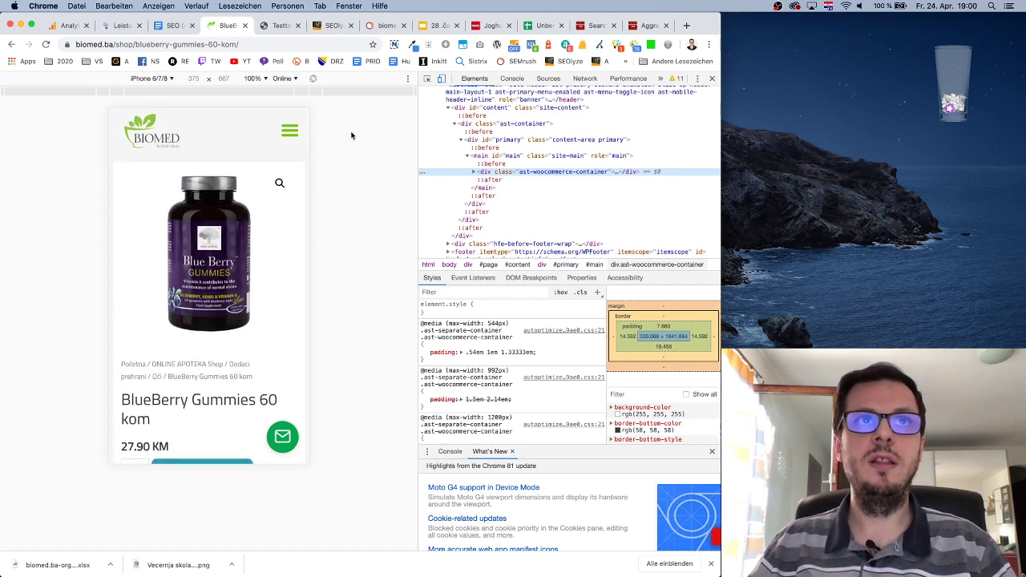
click(712, 78)
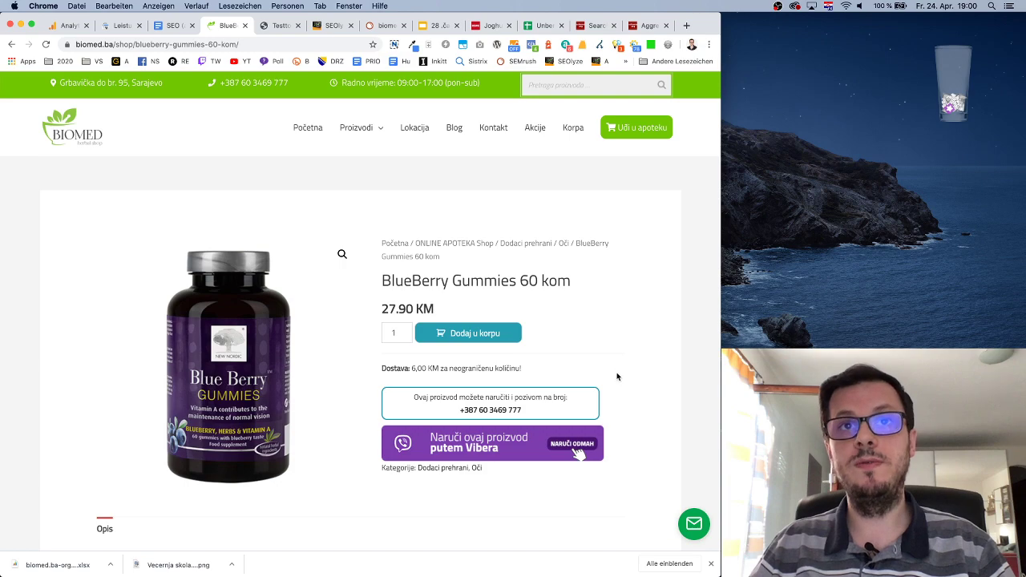
Look over the BlueBerry Gummies page down to the footer and check its canonical URL in the SEO check extension.
scroll(617, 377, down, 10)
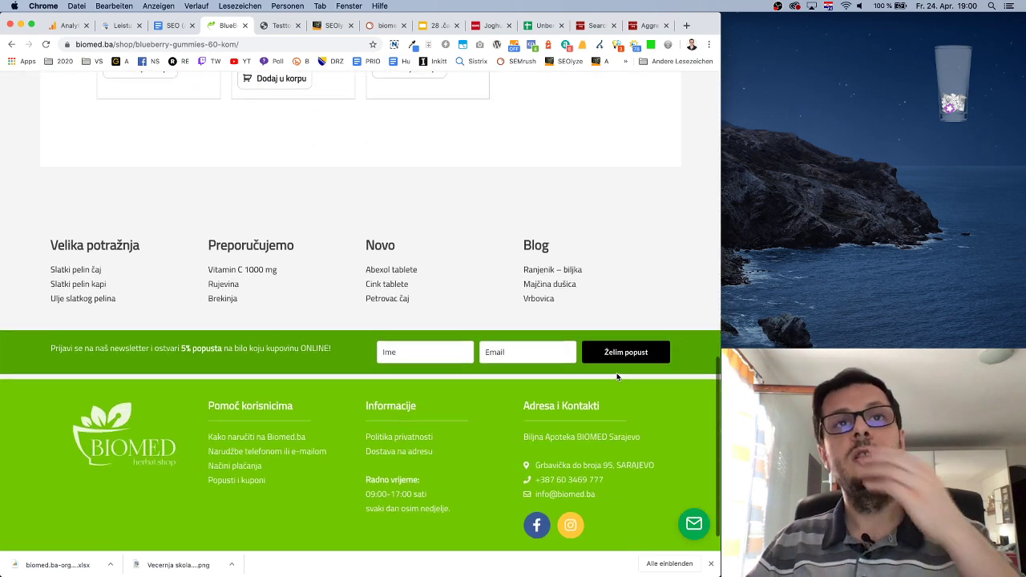
scroll(617, 376, up, 10)
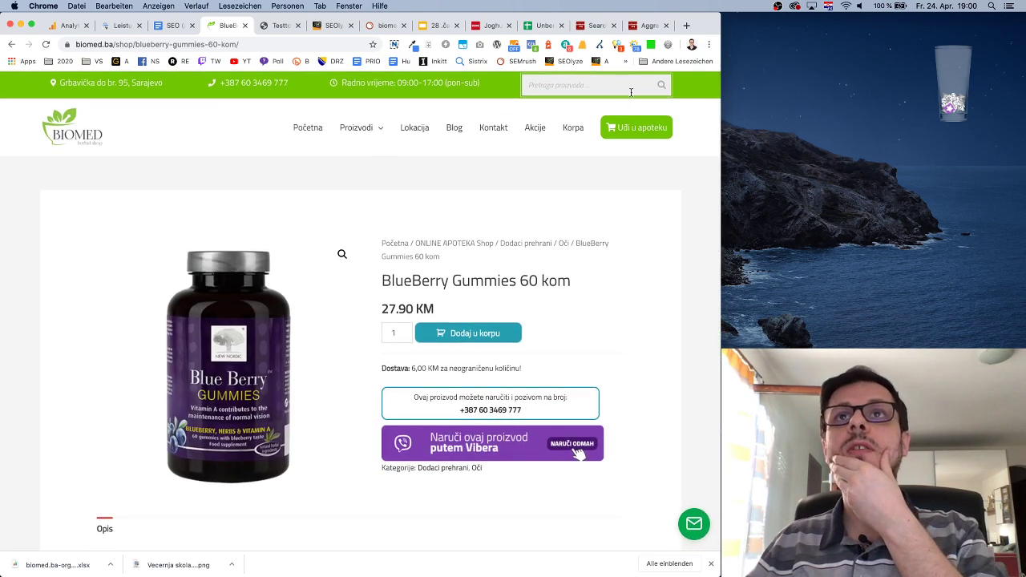
click(616, 45)
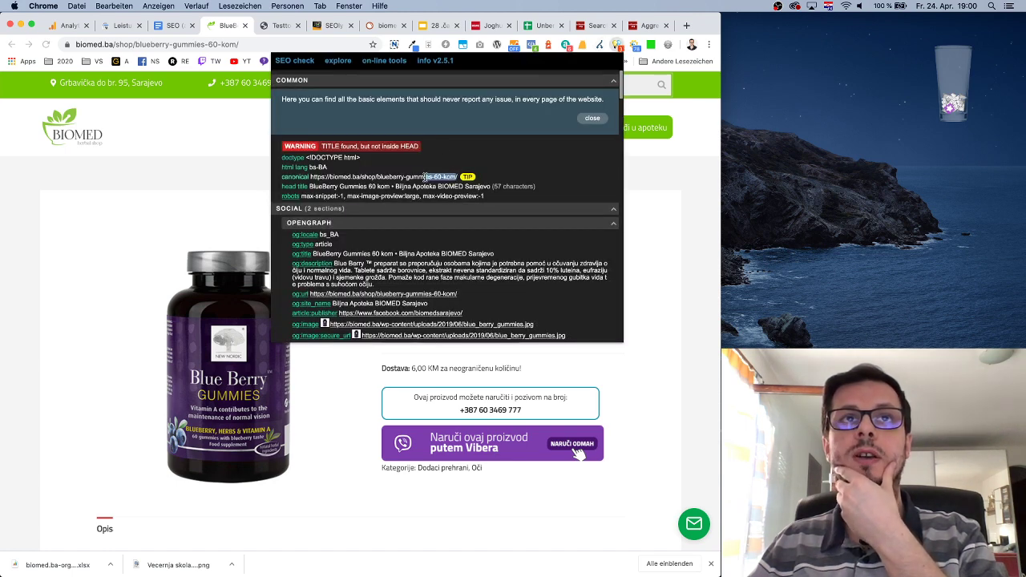
triple_click(449, 177)
click(630, 257)
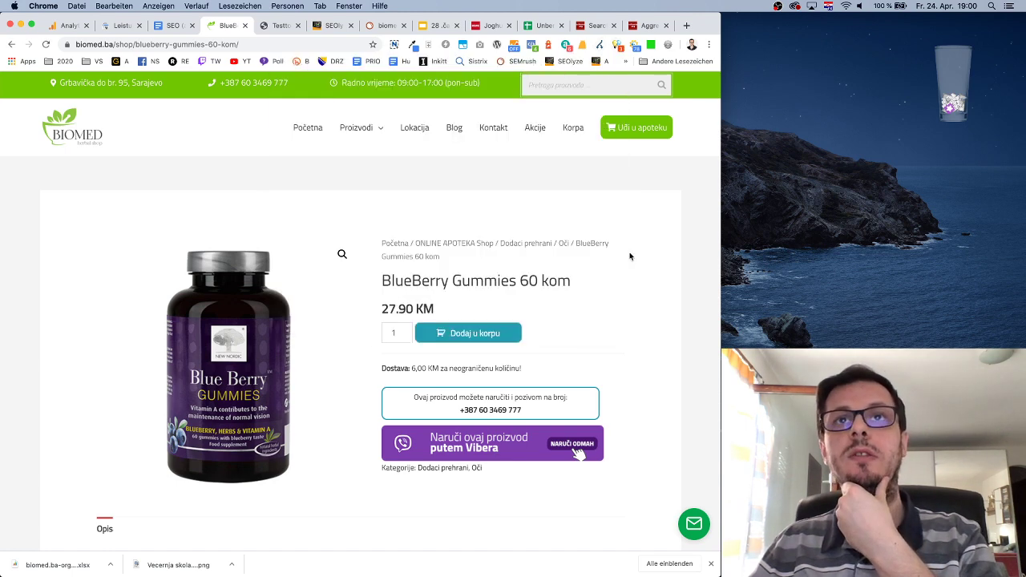
Add item 6 to the audit document's Proizvod web shopa list, reading "URL proizvoda izgleda kao" followed by the BlueBerry Gummies page URL.
scroll(228, 137, down, 1)
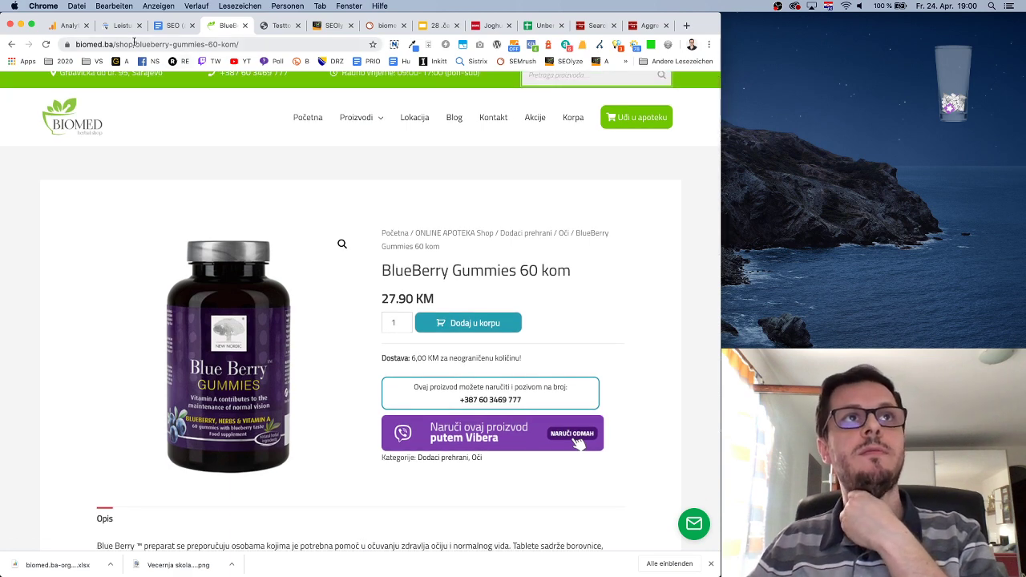
click(215, 45)
key(cmd+c)
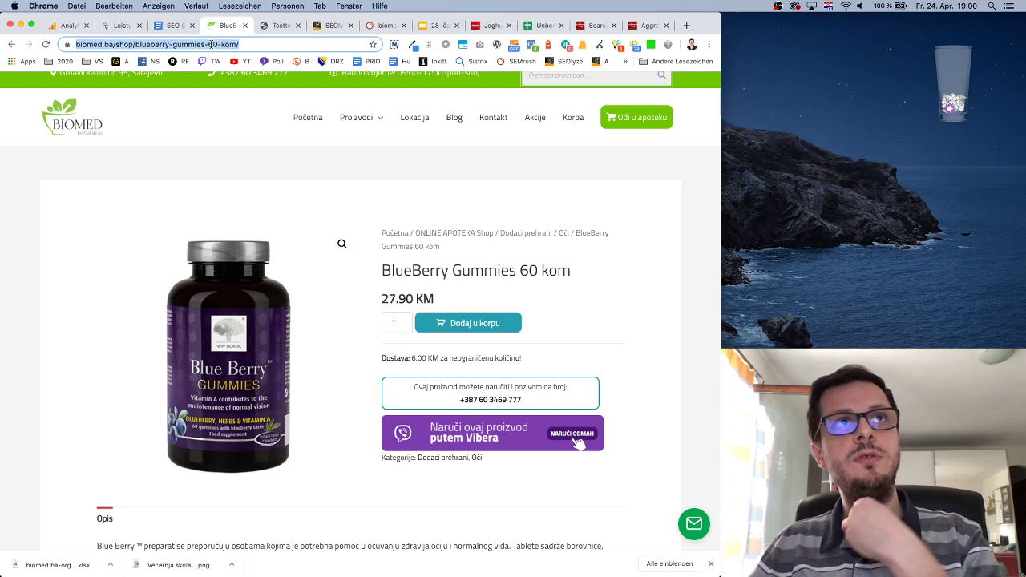
click(173, 25)
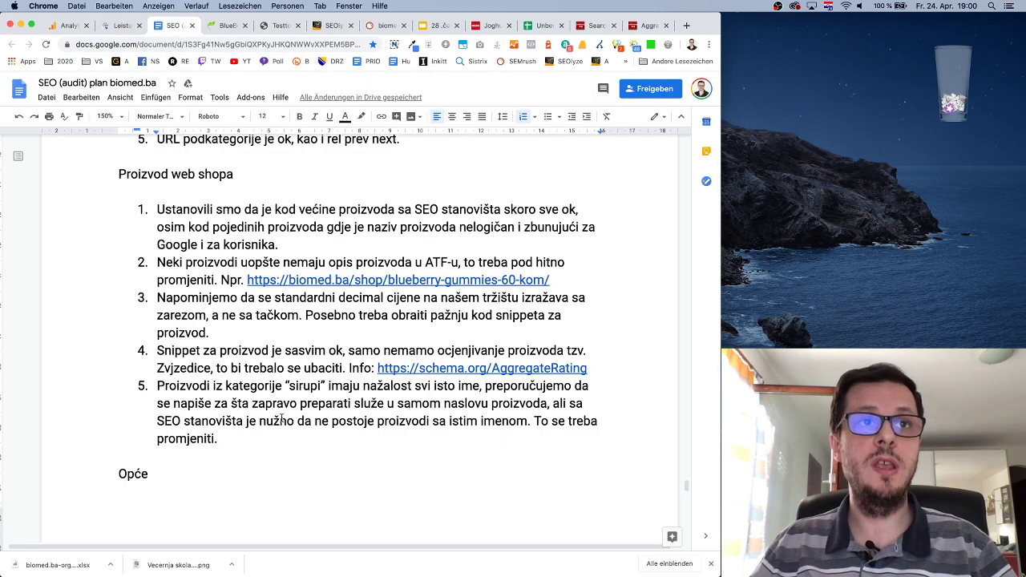
scroll(257, 441, down, 1)
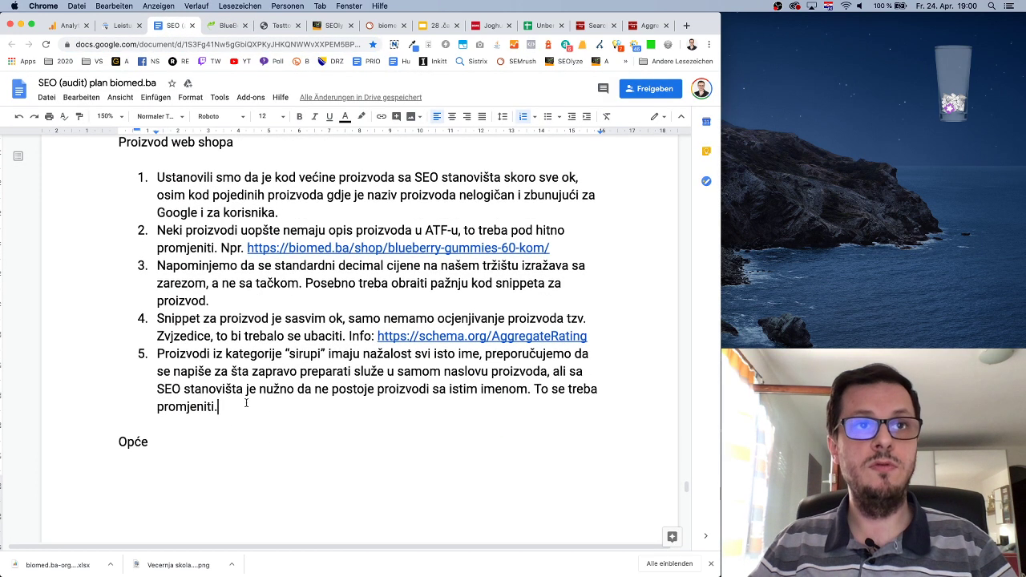
click(246, 402)
key(Return)
text(URL proi)
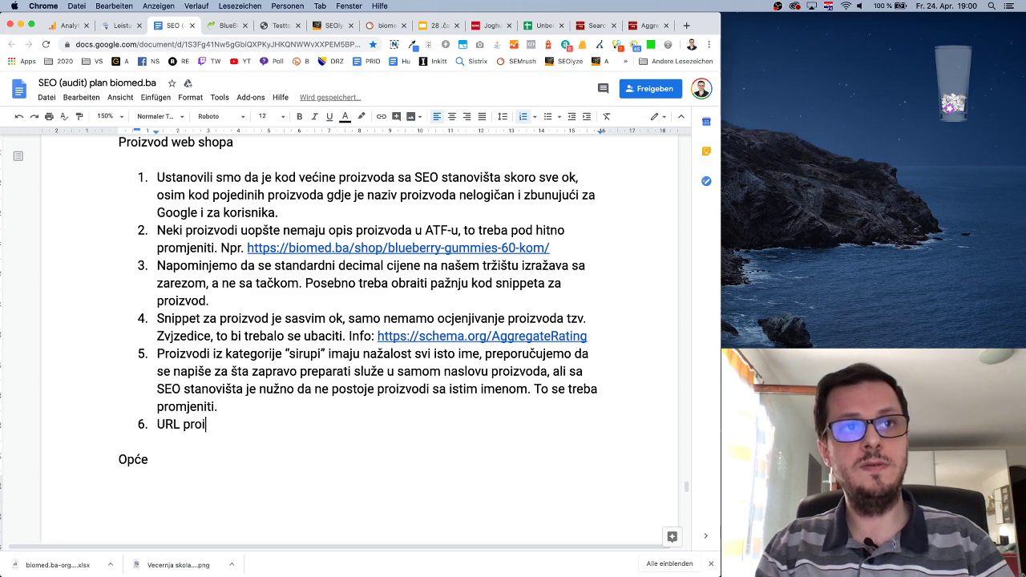
text(zvoda izgleda o)
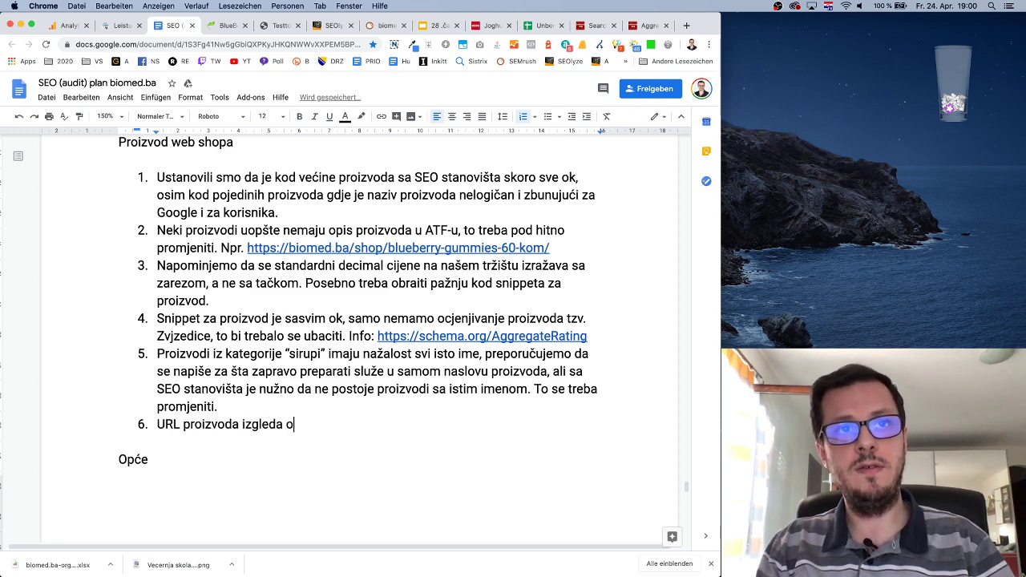
text( kao)
key(cmd+v)
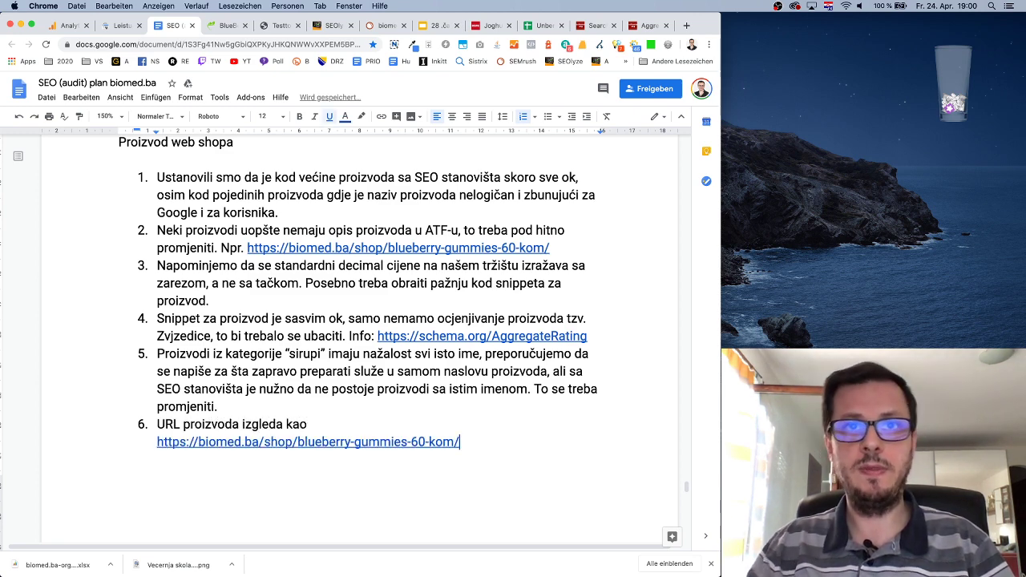
drag(299, 442, 458, 442)
text(ime-proi)
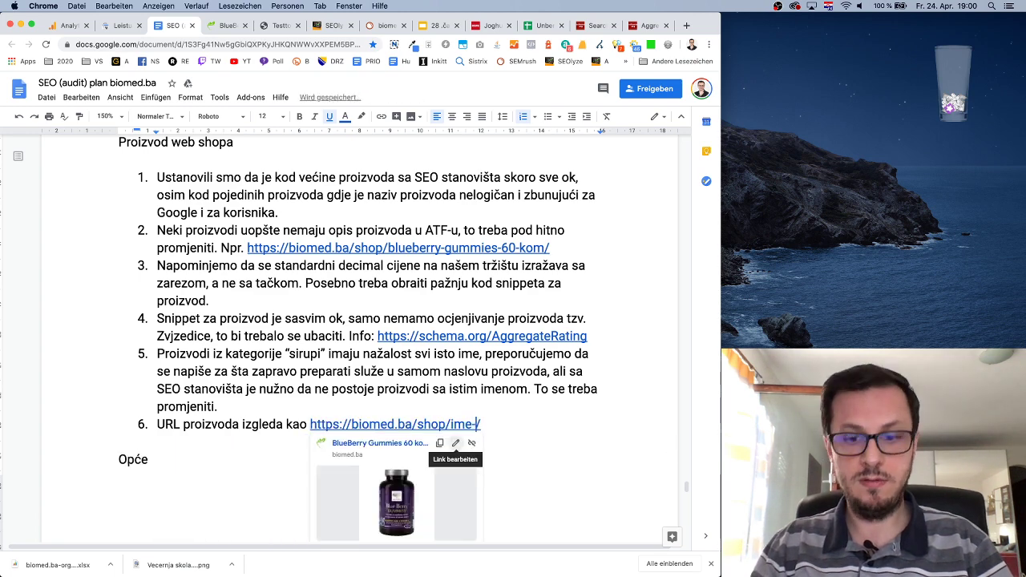
text(zvoda/)
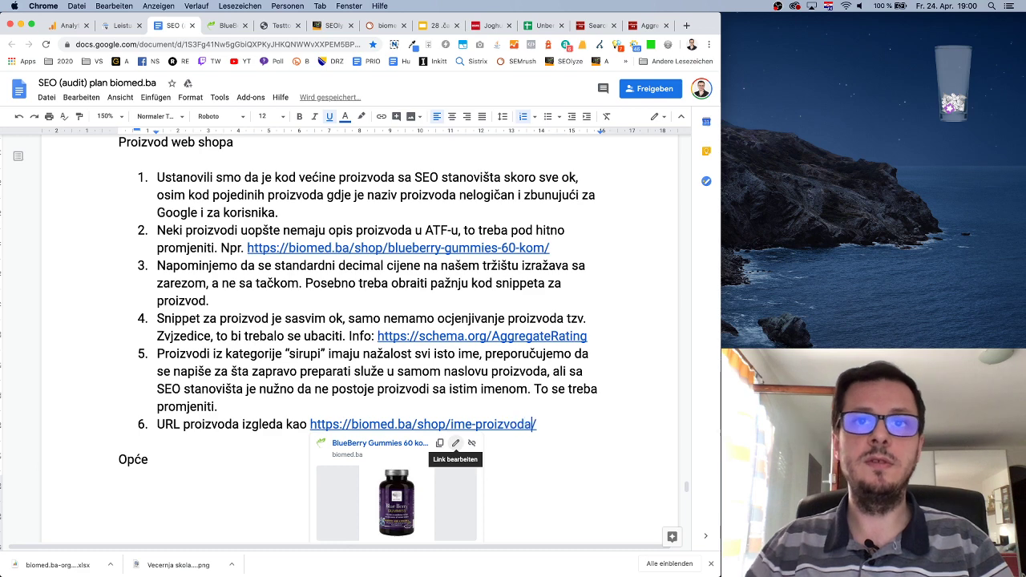
Complete item 6 with "što nije optimalno" after the link.
text( što ni)
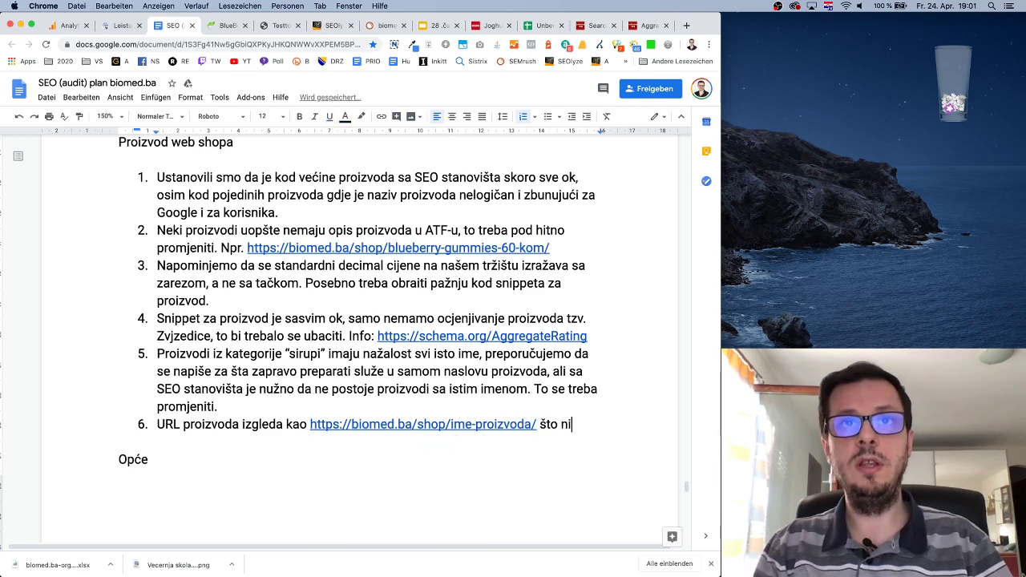
text(je ip)
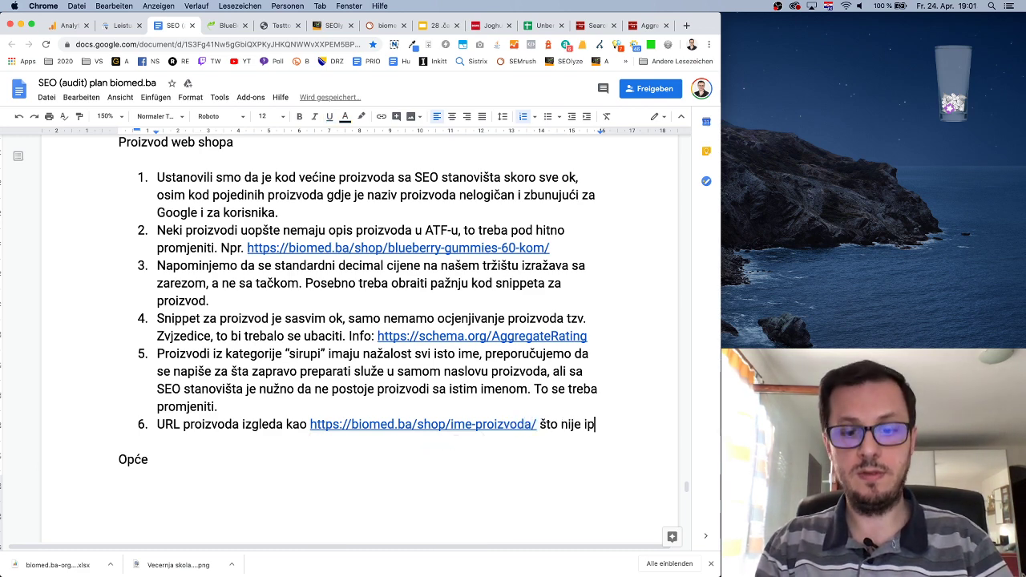
key(BackSpace)
key(BackSpace)
text(optimalno)
Reread the Kategorija web shopa section, including the noindex, canonical and category URL recommendations in items 6 to 8.
scroll(497, 382, up, 2)
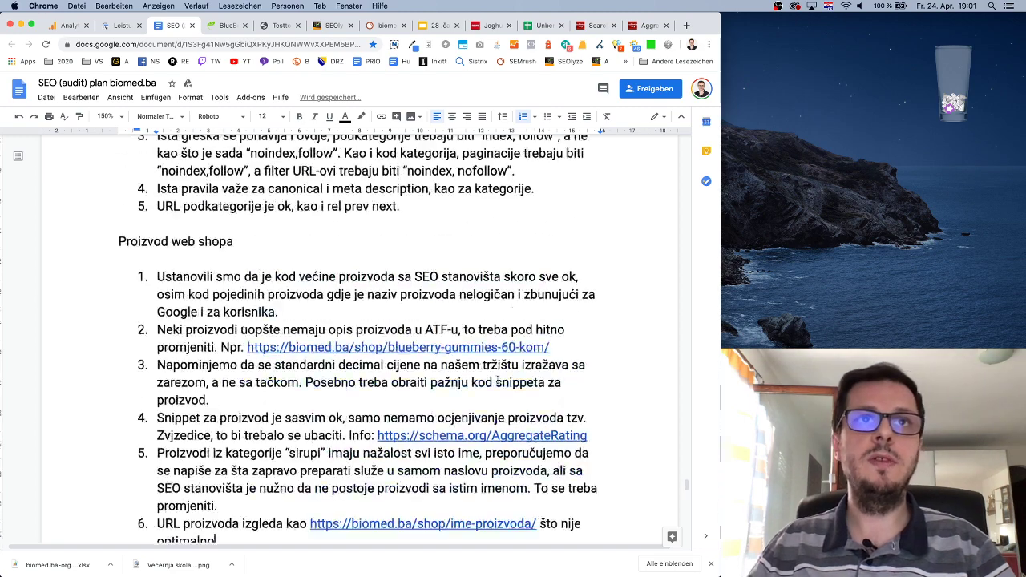
scroll(498, 382, up, 15)
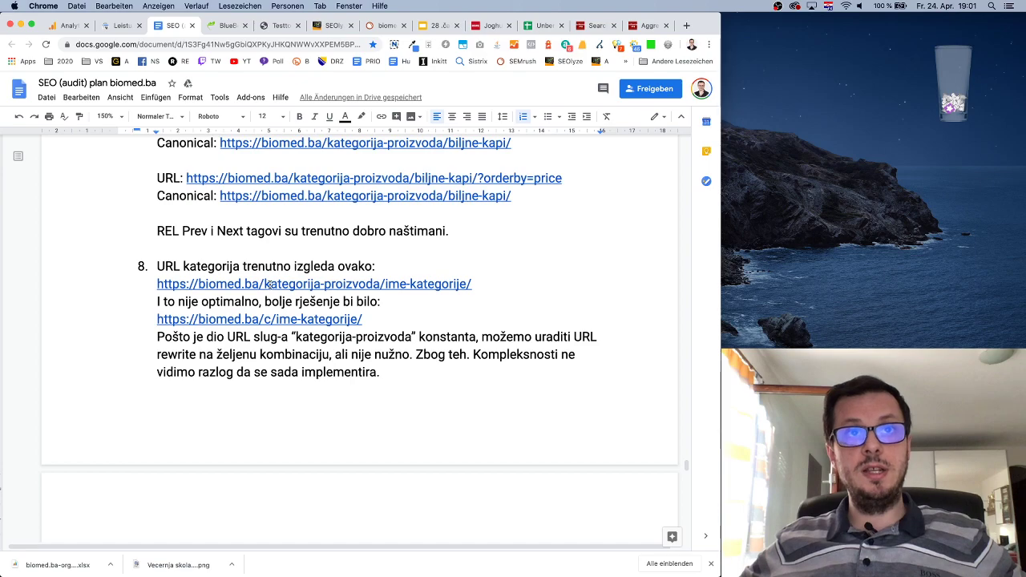
scroll(269, 284, up, 10)
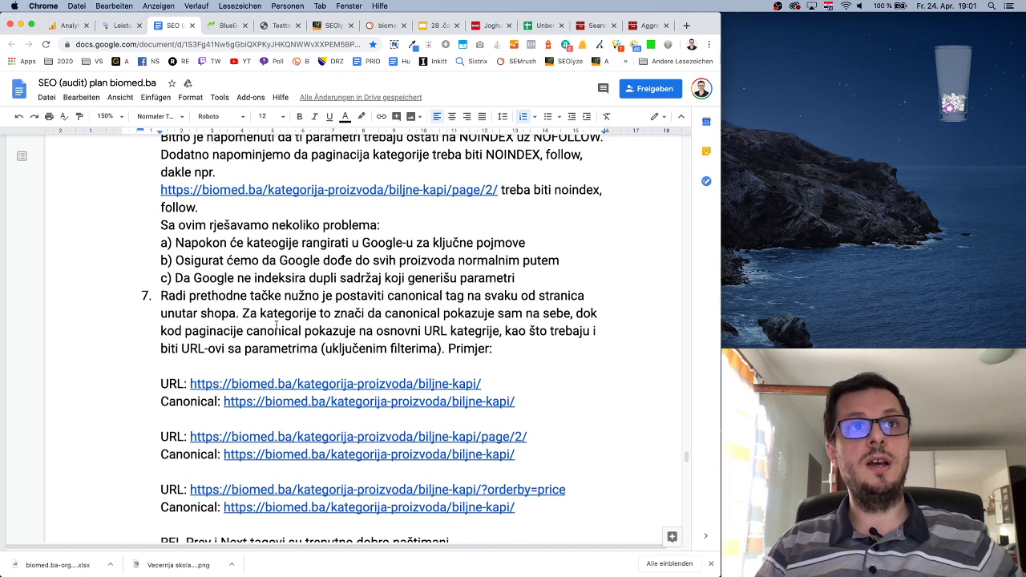
scroll(269, 284, up, 5)
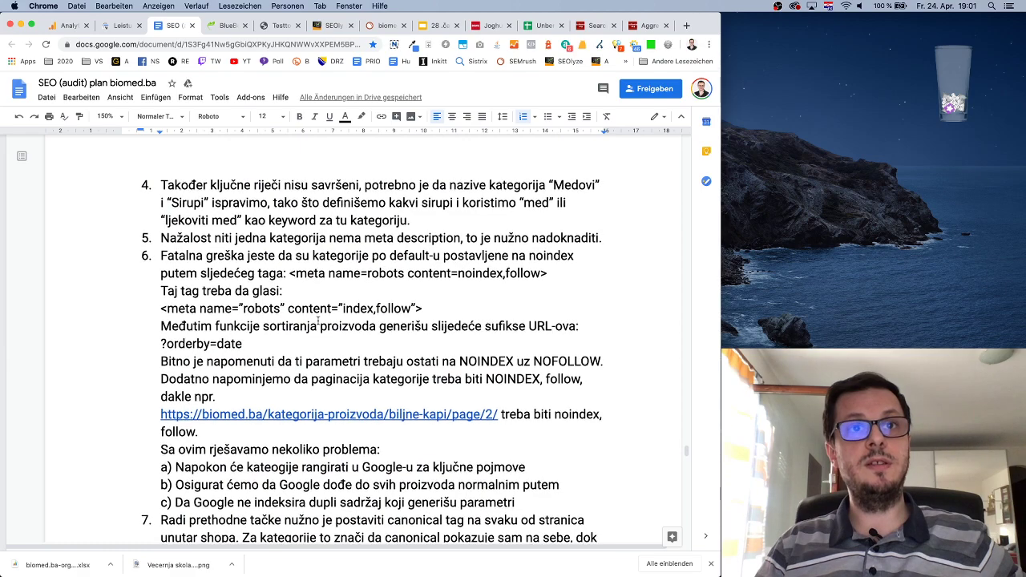
scroll(319, 323, up, 2)
scroll(317, 321, up, 5)
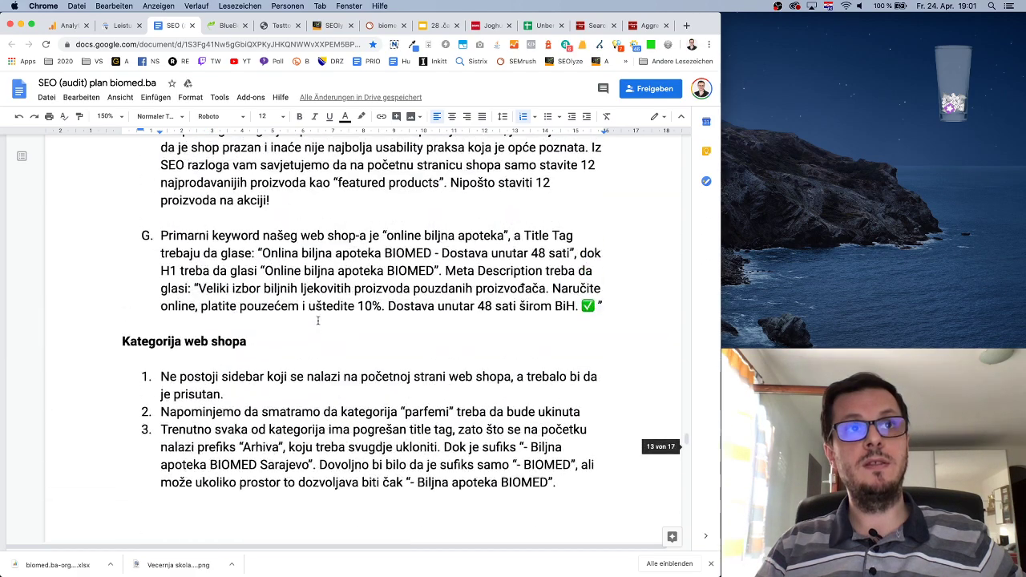
scroll(317, 321, down, 15)
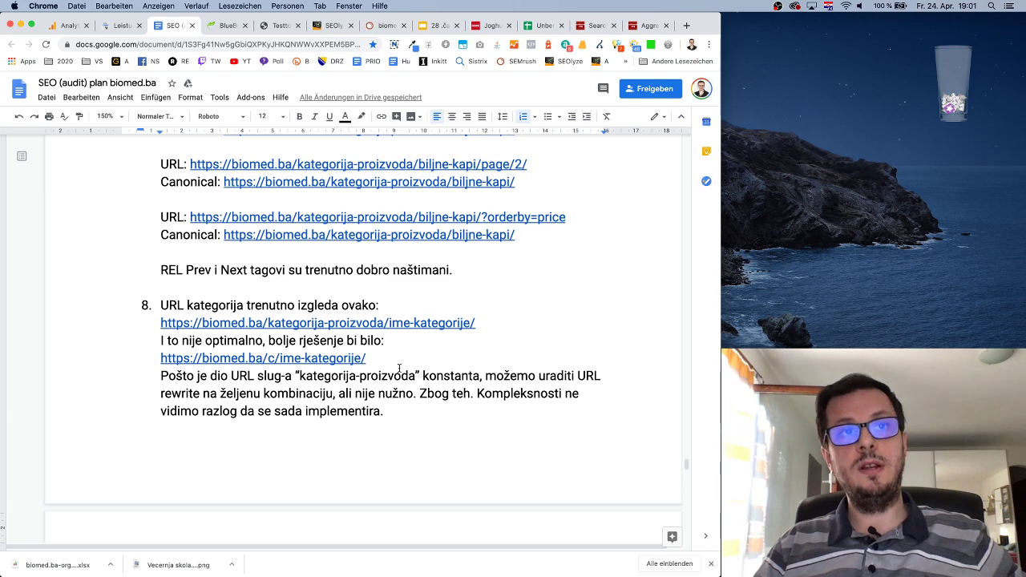
scroll(399, 368, down, 5)
scroll(398, 368, up, 4)
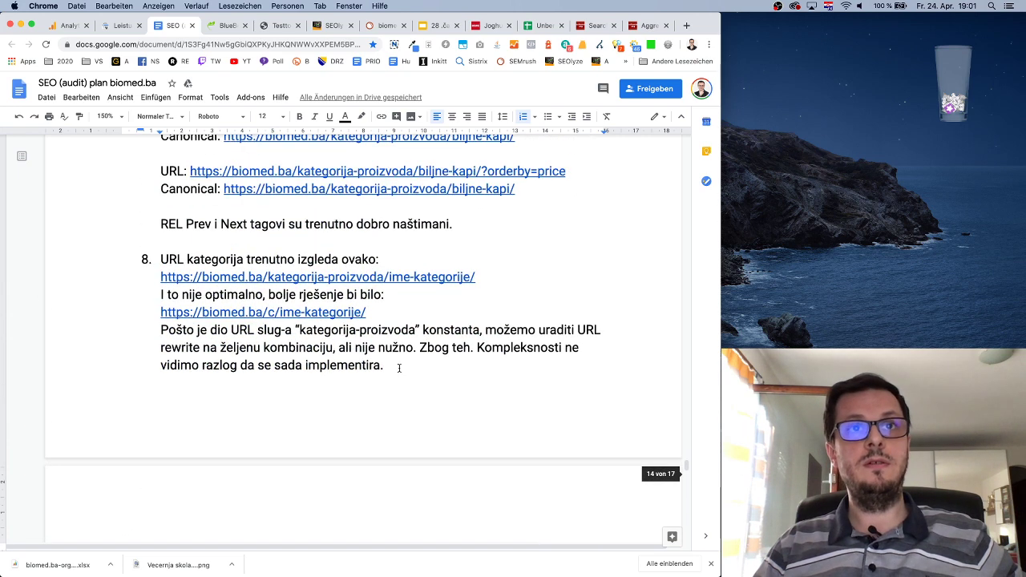
Start a new paragraph at the end of category item 8 with "Pred sami kraj pregledanja stanja, uočili smo da".
key(Return)
key(Return)
key(Return)
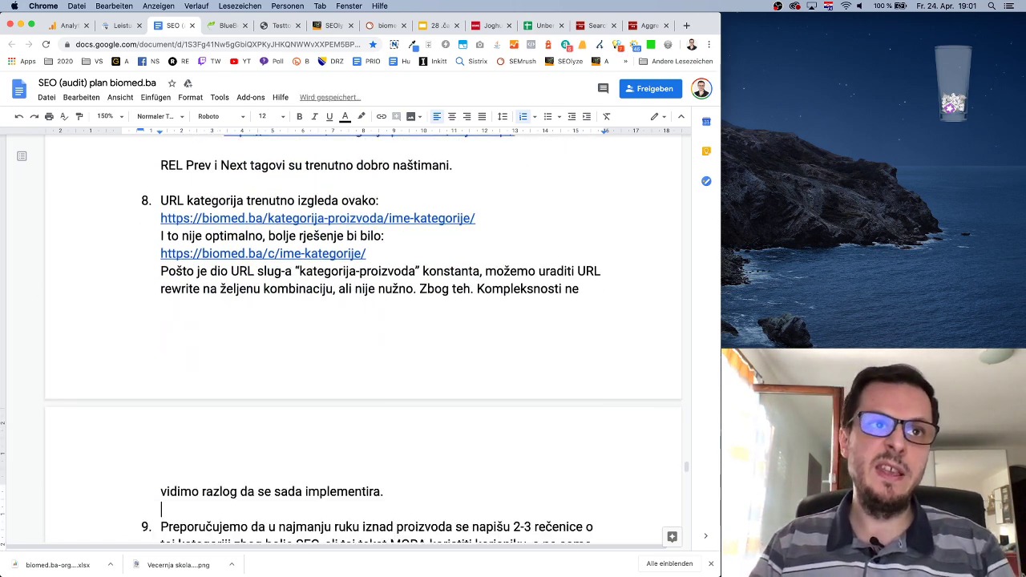
text(Nako)
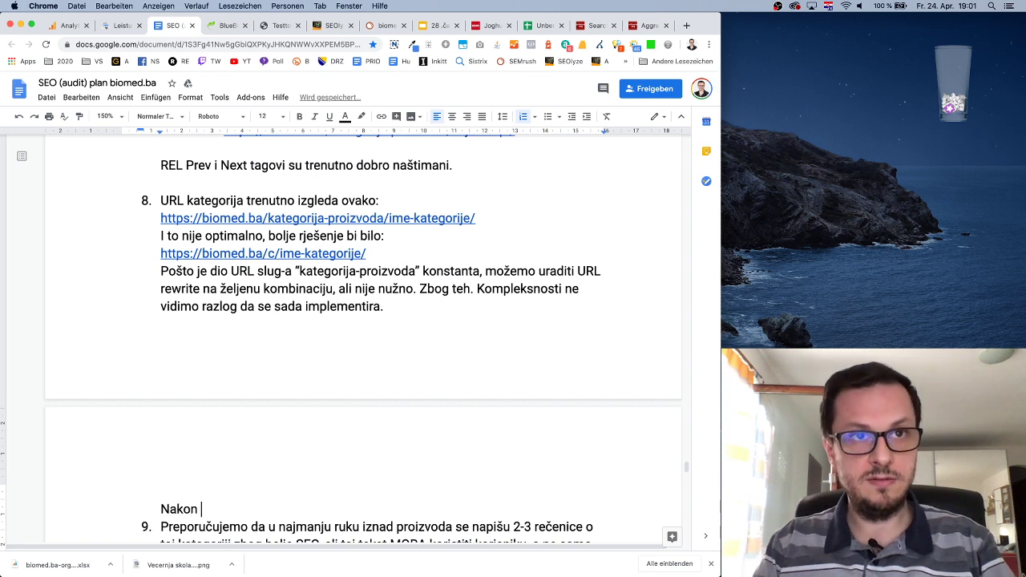
text(n)
key(BackSpace)
key(BackSpace)
key(BackSpace)
key(BackSpace)
key(BackSpace)
text(Pred s)
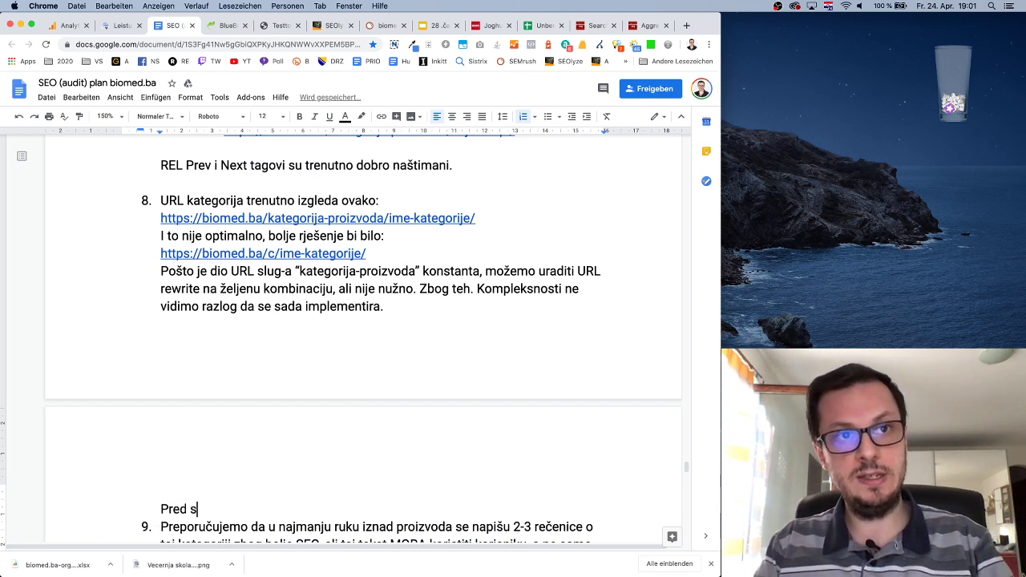
text(ami kraj pregled)
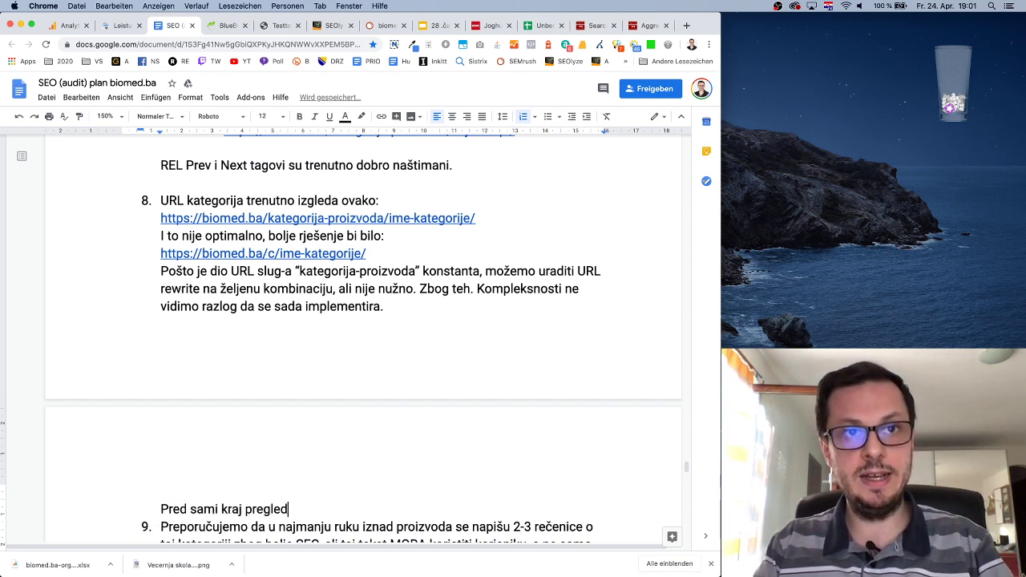
text(anja stanja, uo)
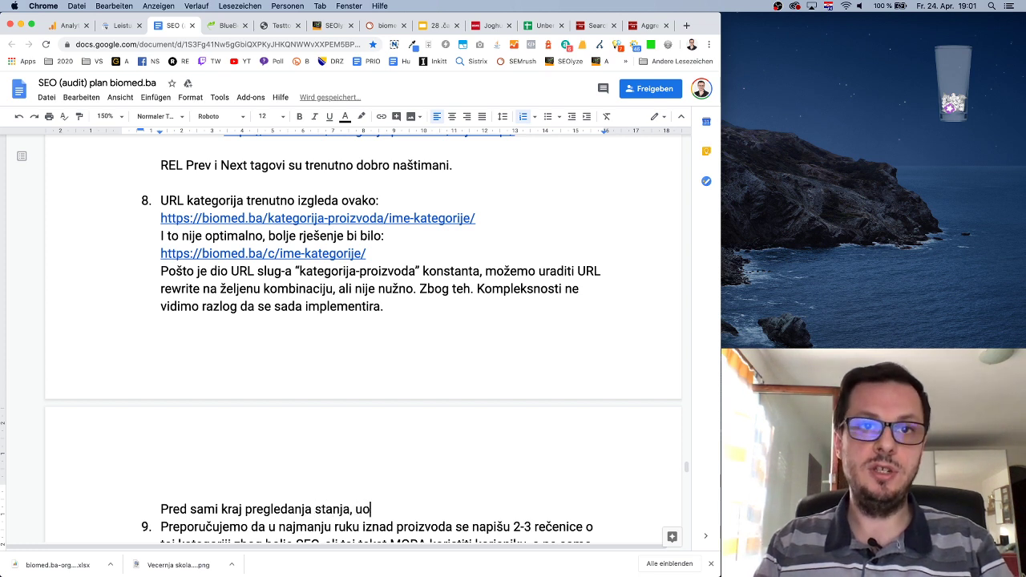
text(čili smo da ke)
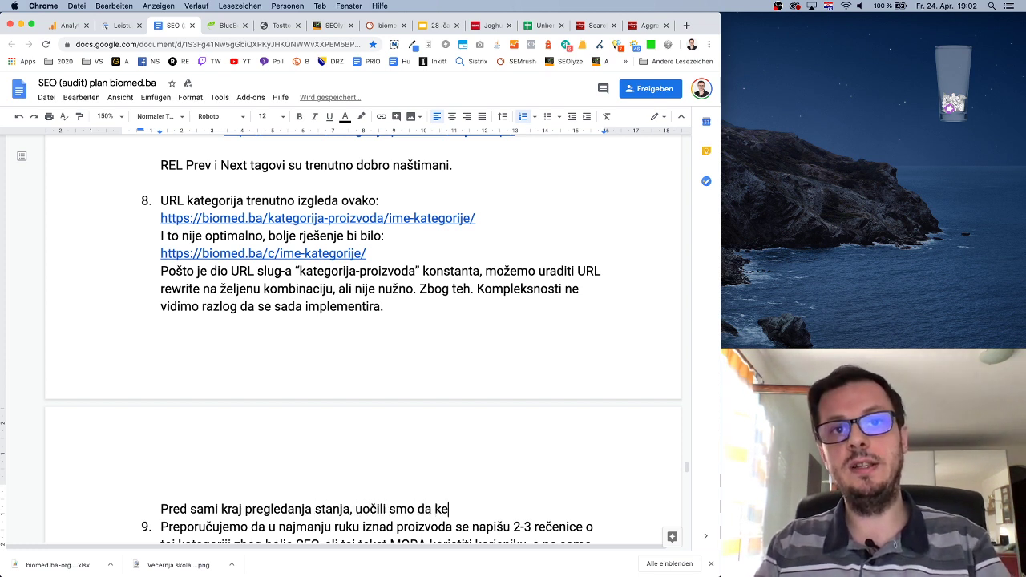
Continue the new paragraph under item 8 with "kategorije i podakategorije se uopšte ne".
text(ategoriji)
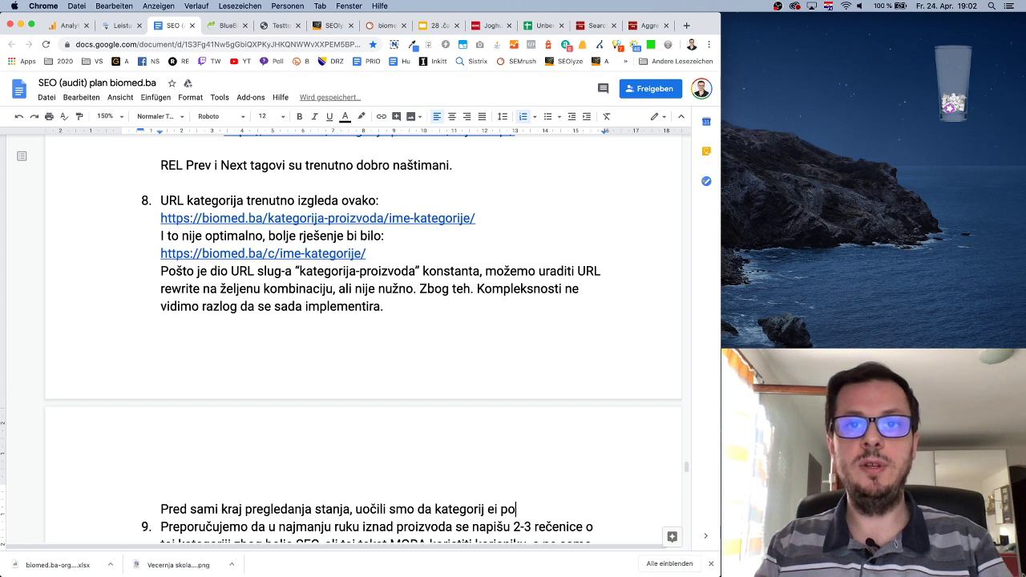
key(BackSpace)
key(BackSpace)
key(BackSpace)
text(e i poda)
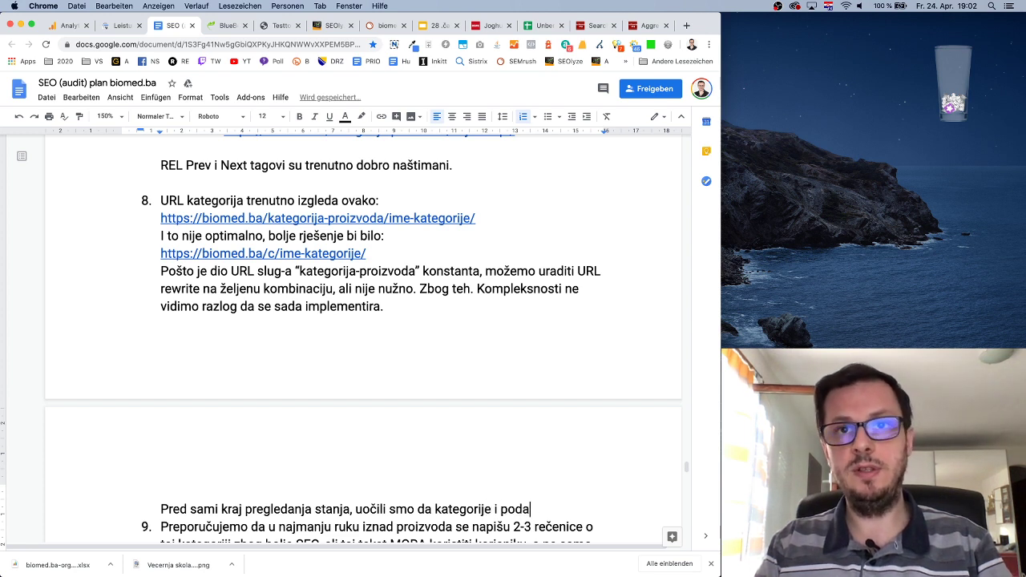
text(kategori)
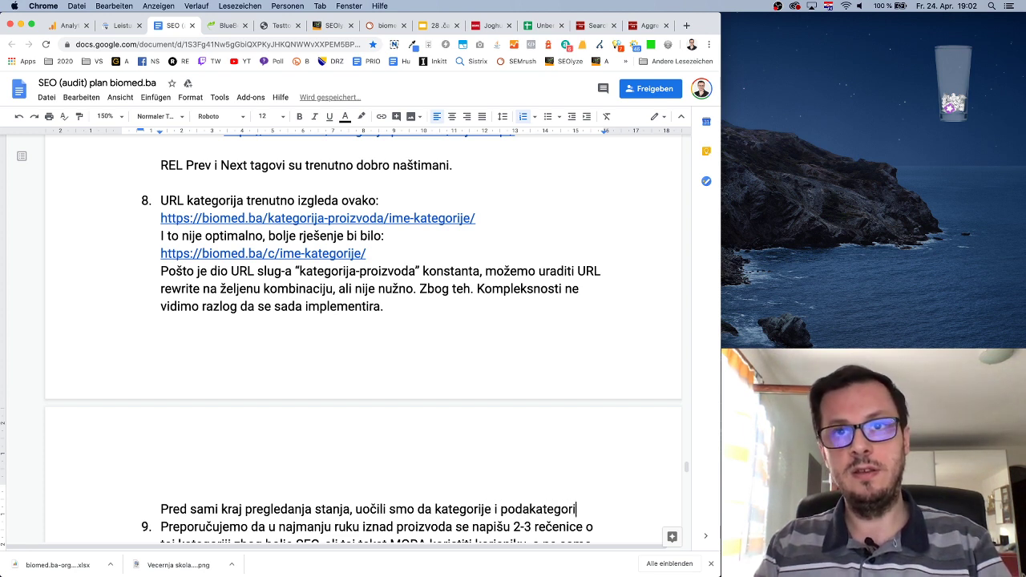
text(je se upšte ne)
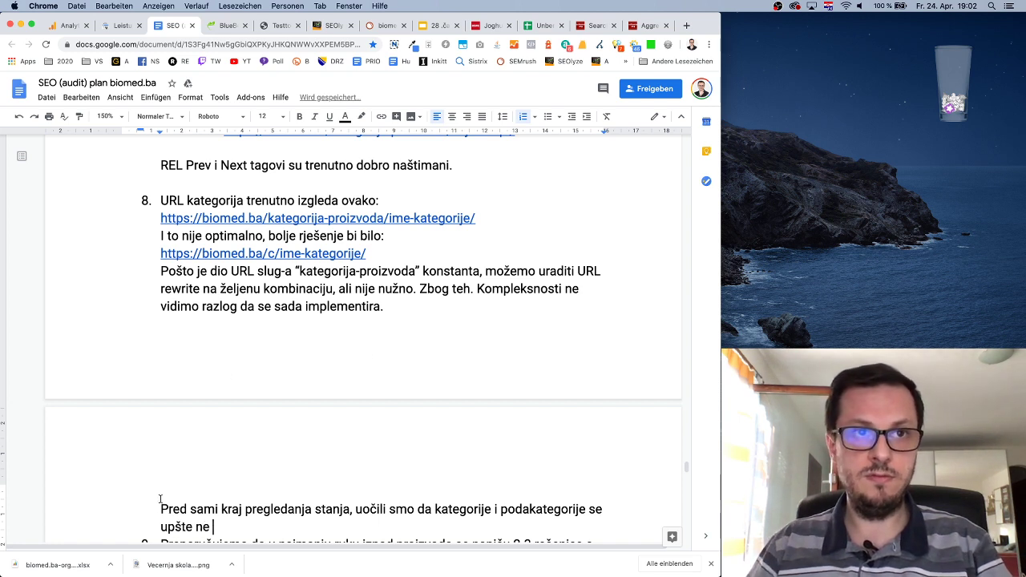
click(169, 527)
text(opšte )
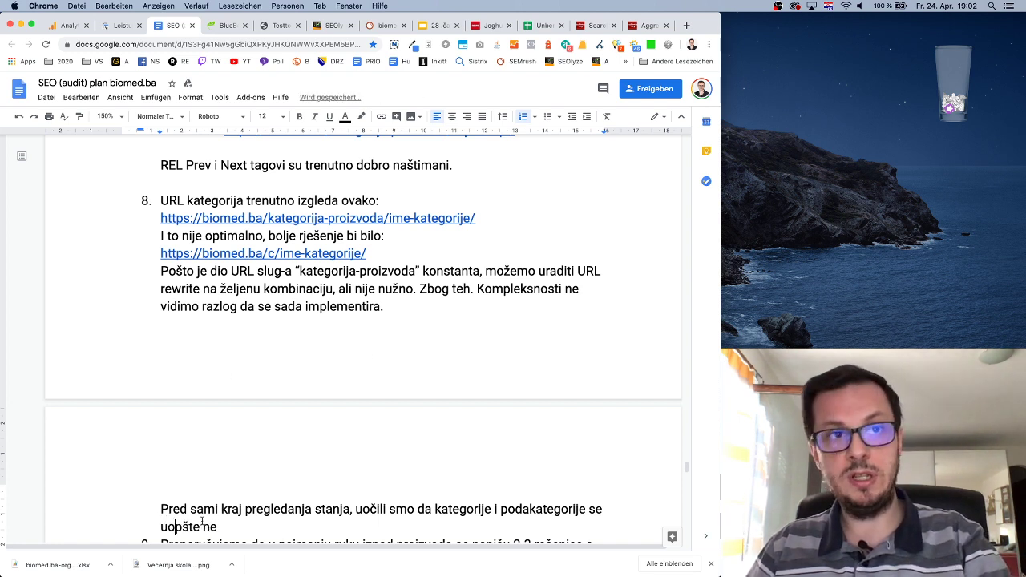
Extend the sentence with "nalaze unutar slug-a /shop/ što nije nikako dobra stvar".
text(ne nalaze unut)
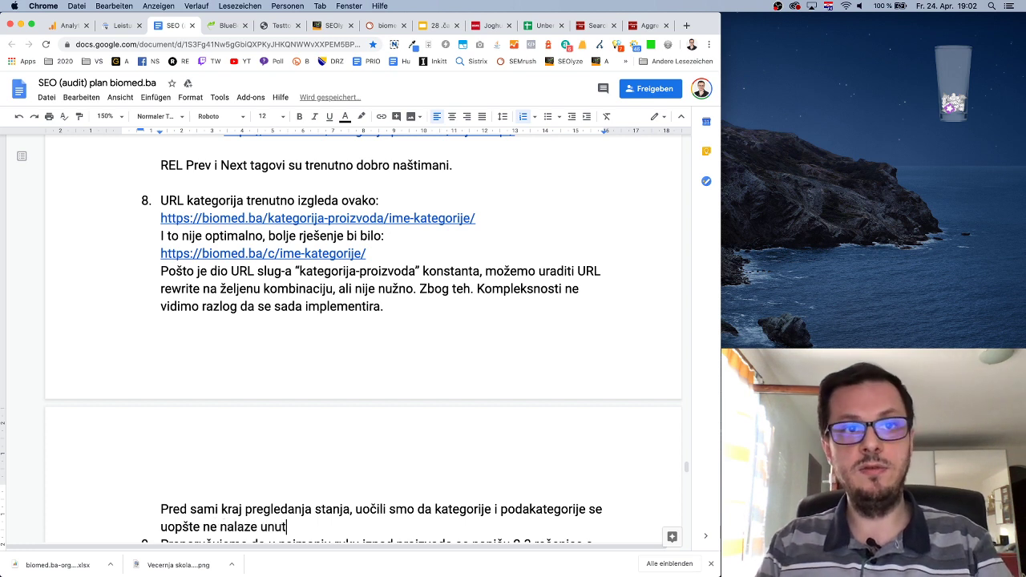
text(ar slug-a )
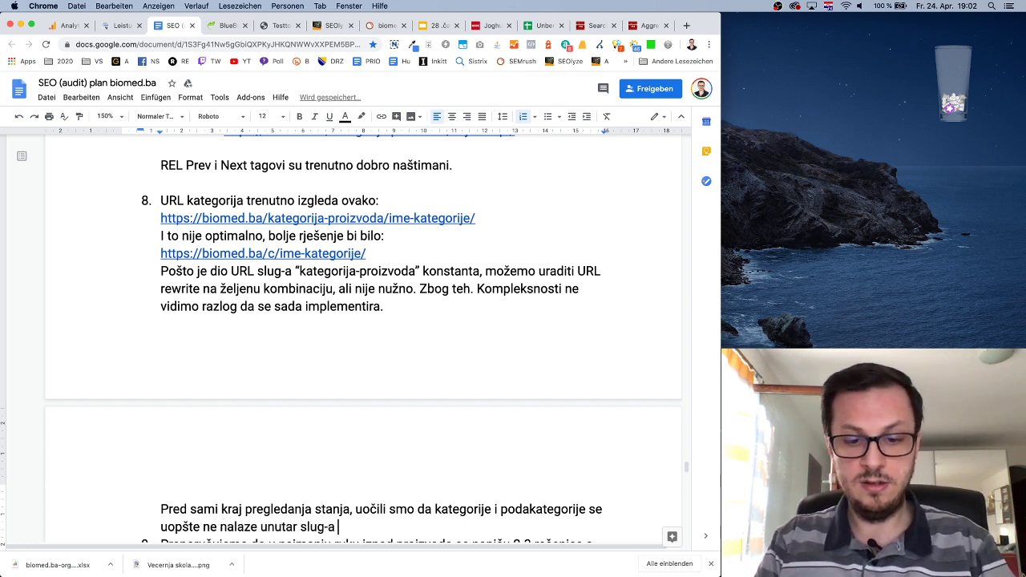
text(/shop)
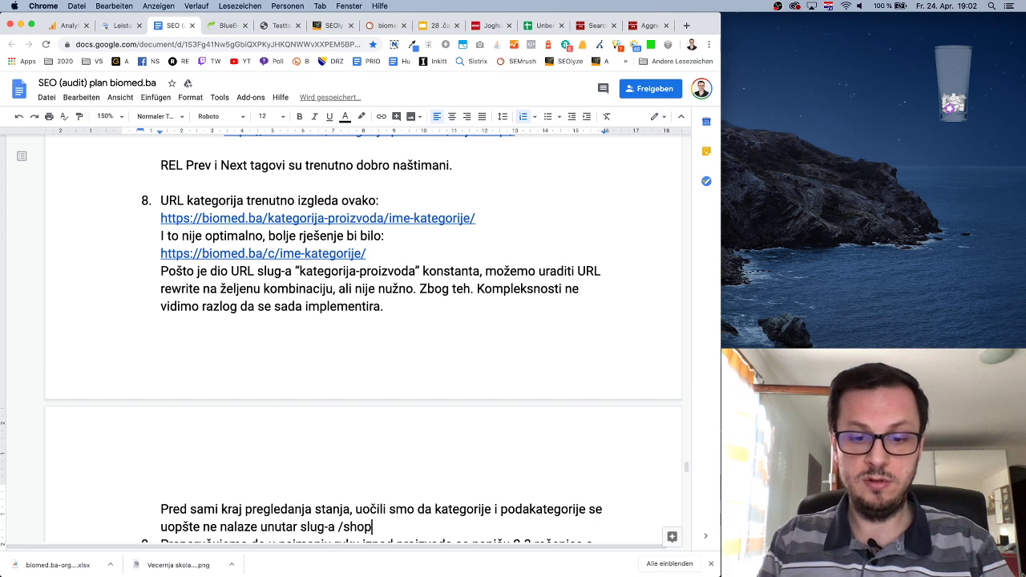
text(/ što )
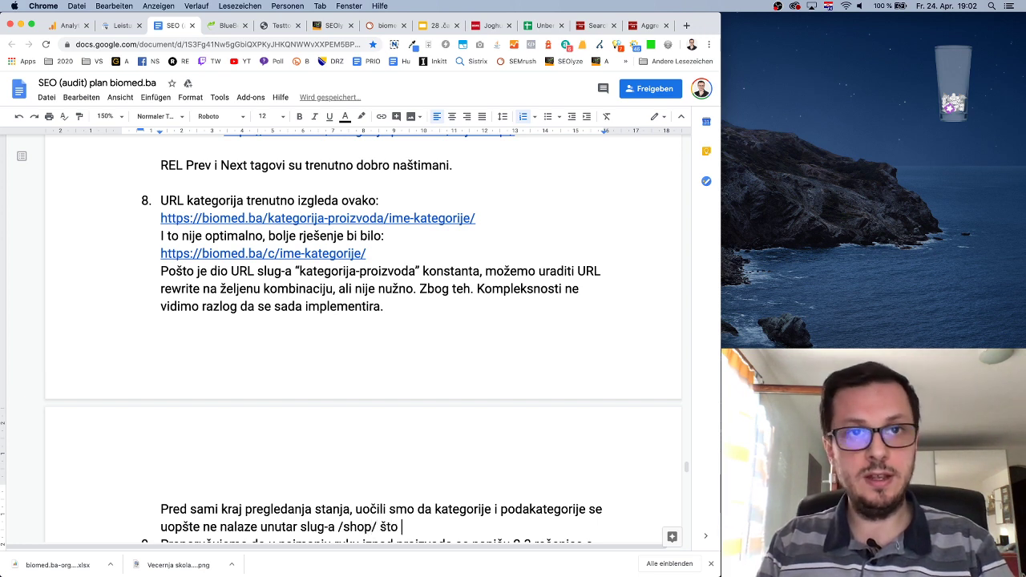
text(nije nikako)
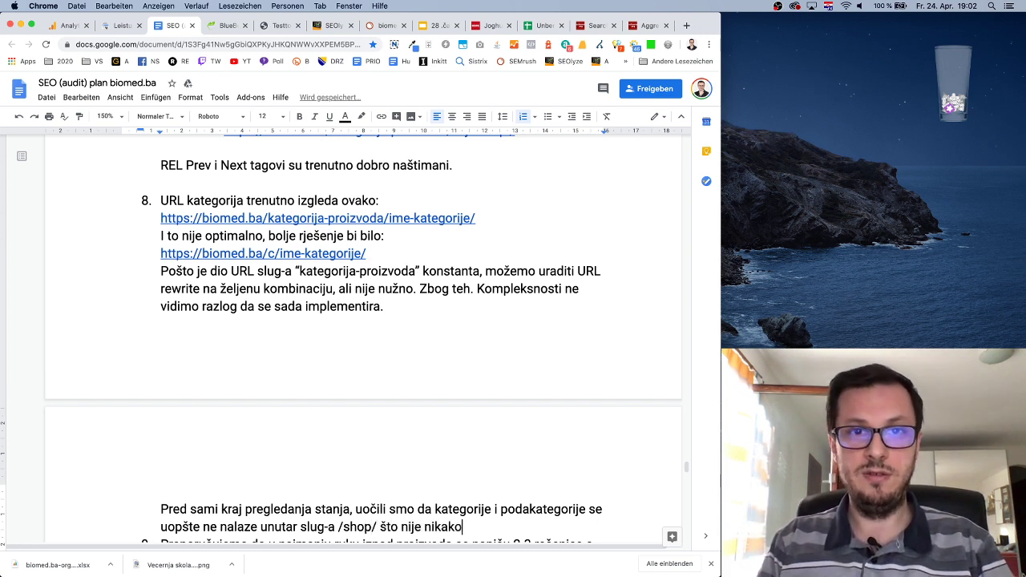
text( dobra stvar )
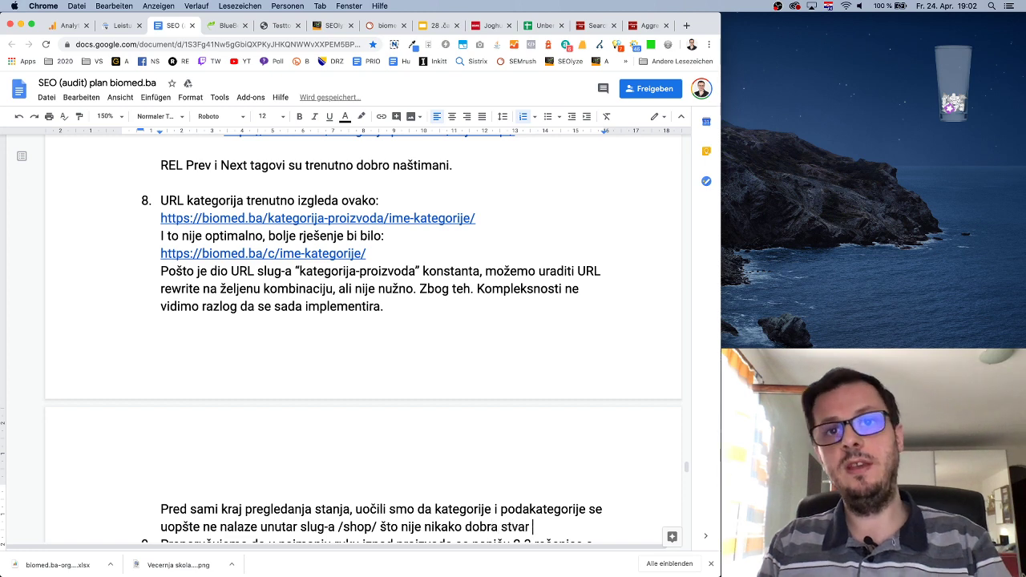
Add the recommendation "i trebalo bi to promjeniti" to the sentence about the /shop/ slug.
text(i trebalo bi t)
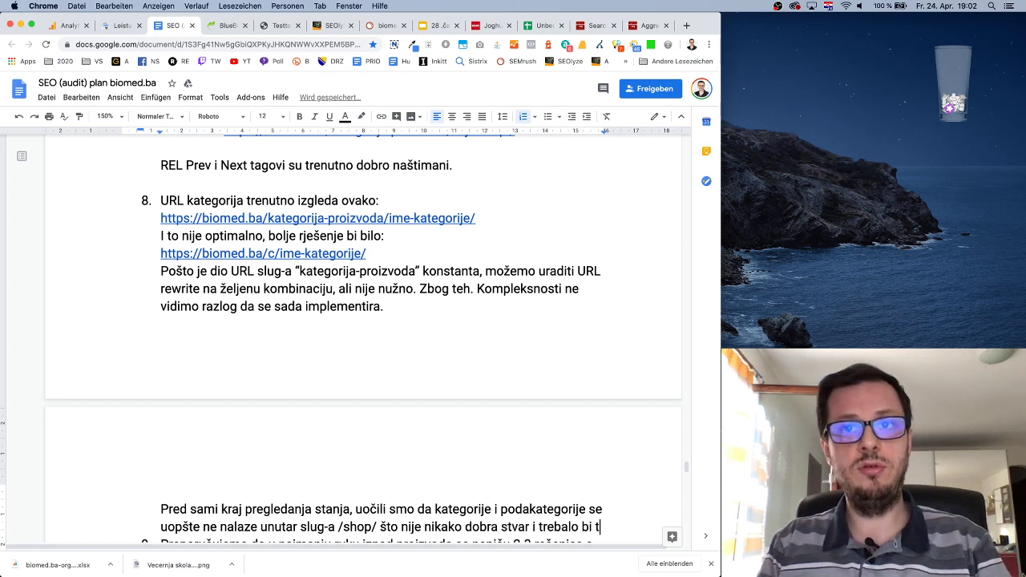
text(o nu)
key(BackSpace)
key(BackSpace)
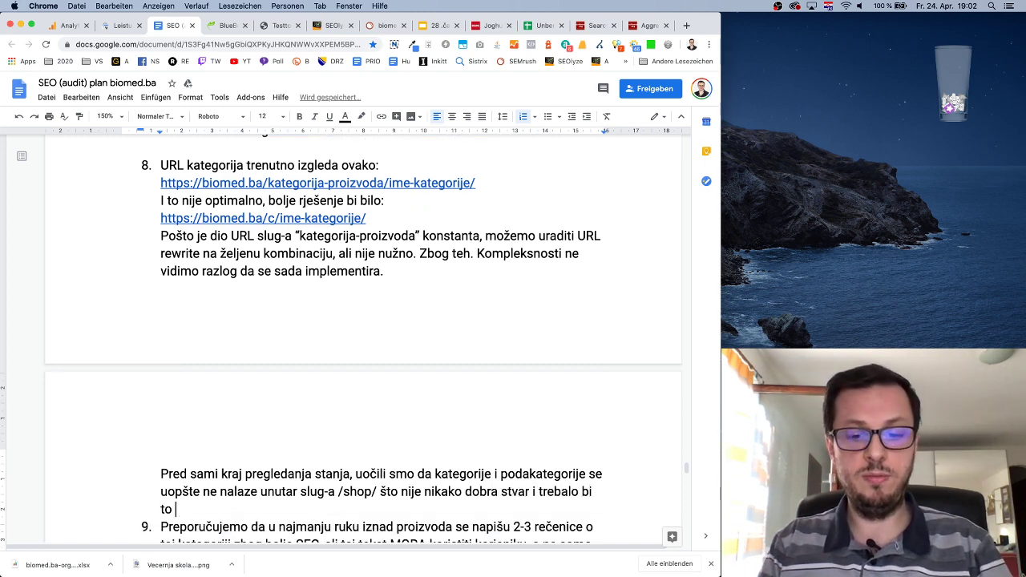
text(promjeniti)
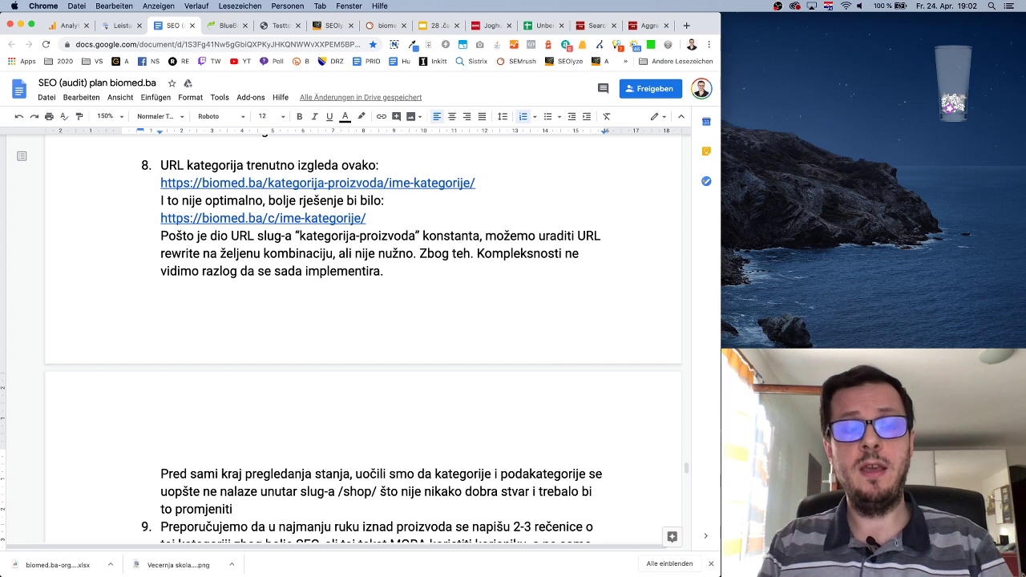
Finish the sentence with ", a kada se već to mjenja onda neka se i ispravi na skraćeni URL:" and start a new line.
text(, a kada se već to)
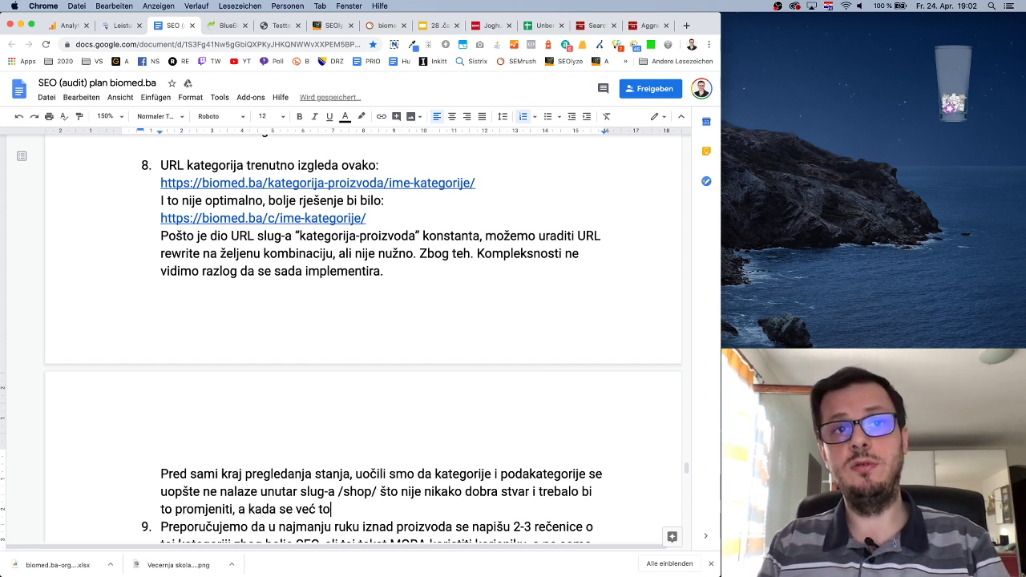
text( mjenja onda neka se i ii)
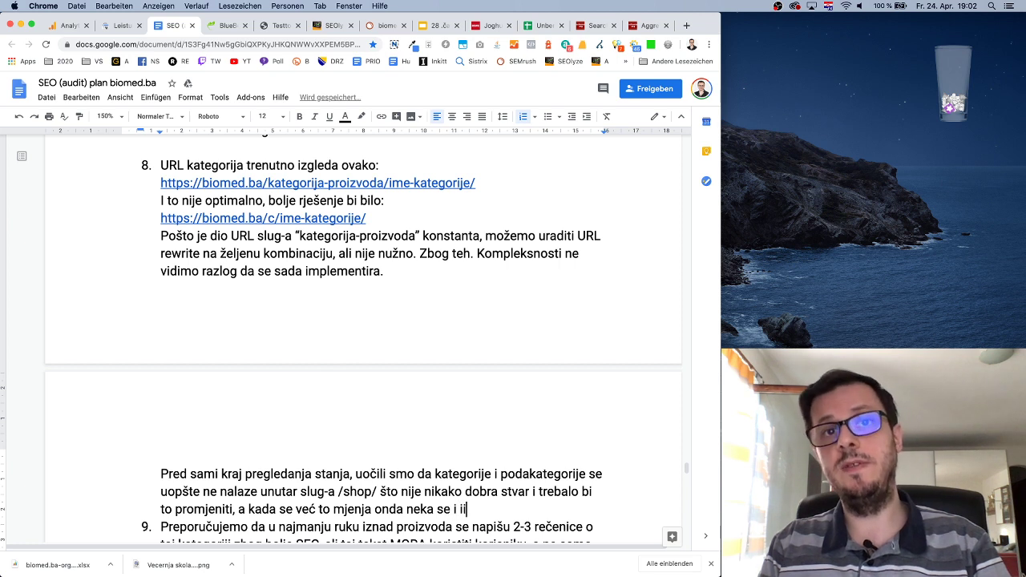
key(BackSpace)
text(spravi)
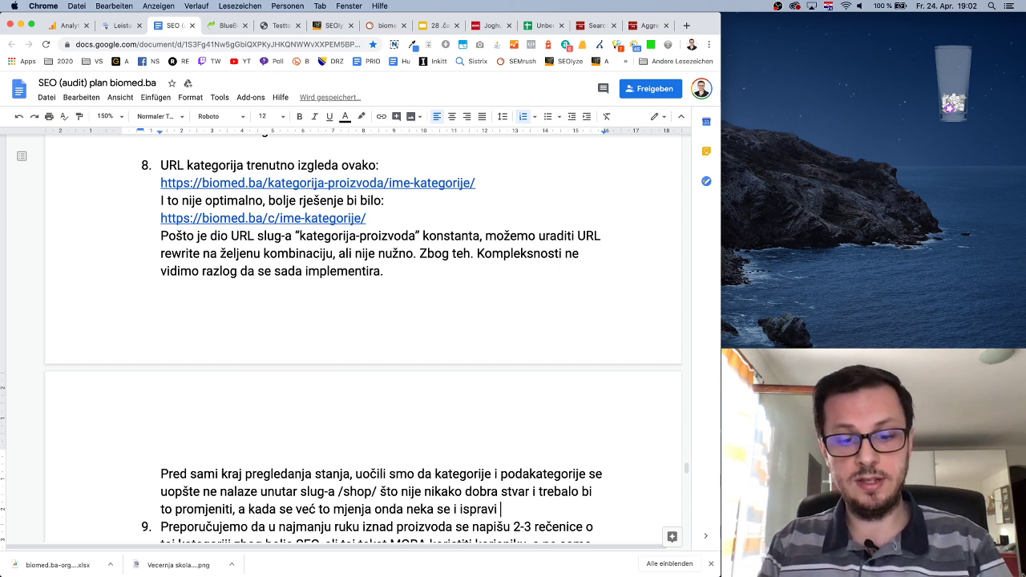
text( slug-a)
key(BackSpace)
key(BackSpace)
key(BackSpace)
key(BackSpace)
key(BackSpace)
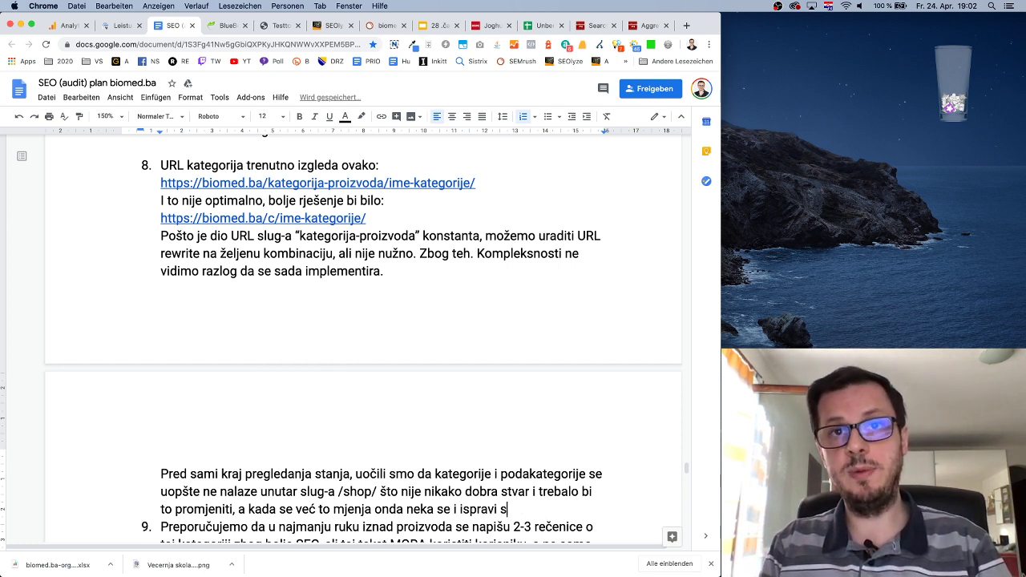
key(BackSpace)
text(na skrać)
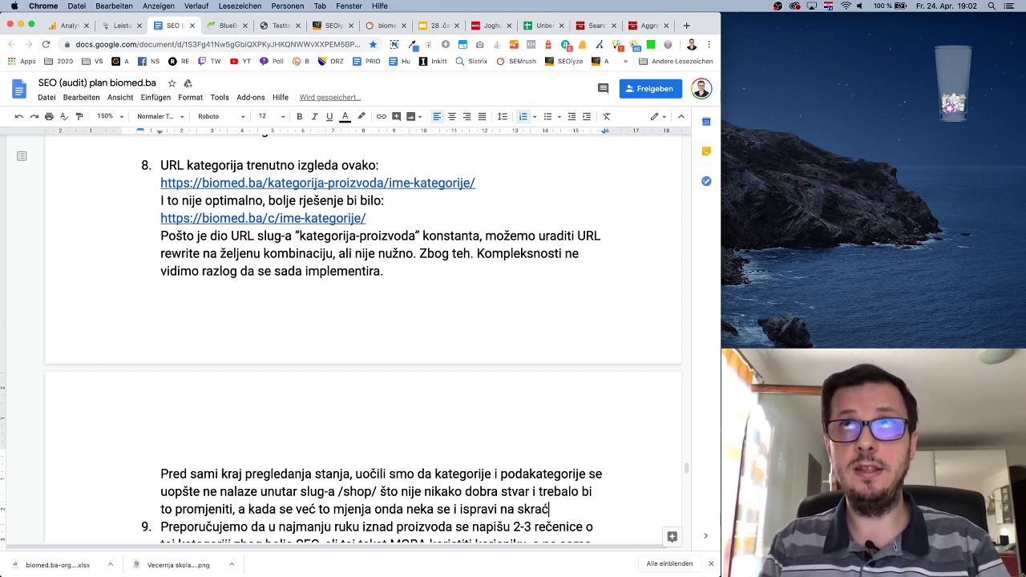
text(eni )
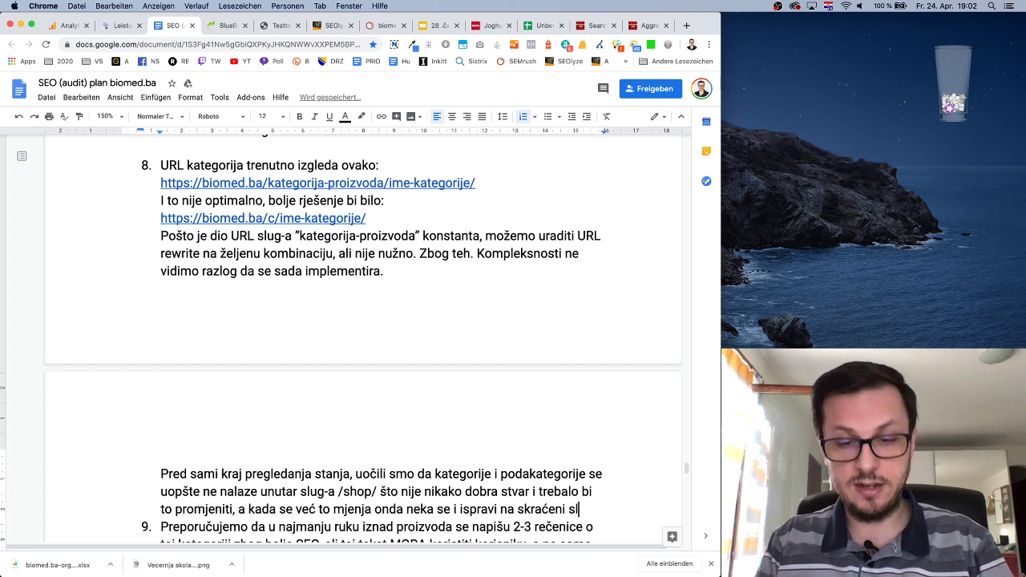
text(U)
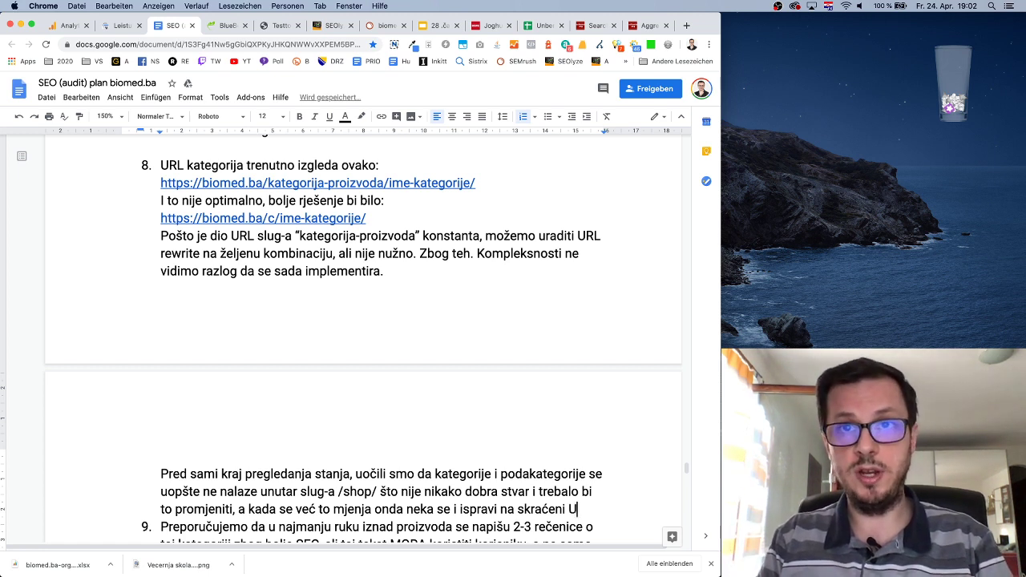
text(RL:)
key(Return)
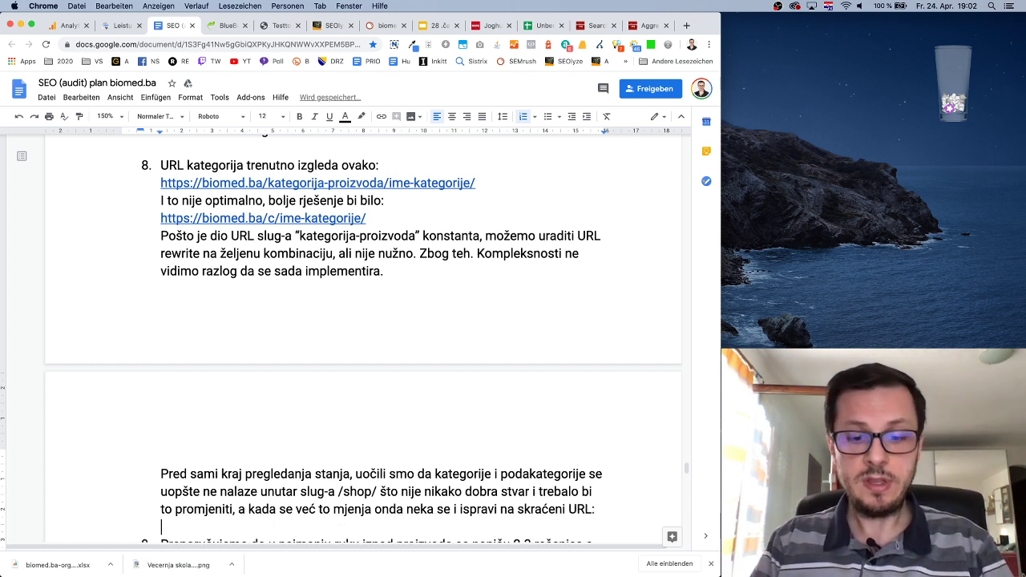
text(Dakle zmj)
key(BackSpace)
key(BackSpace)
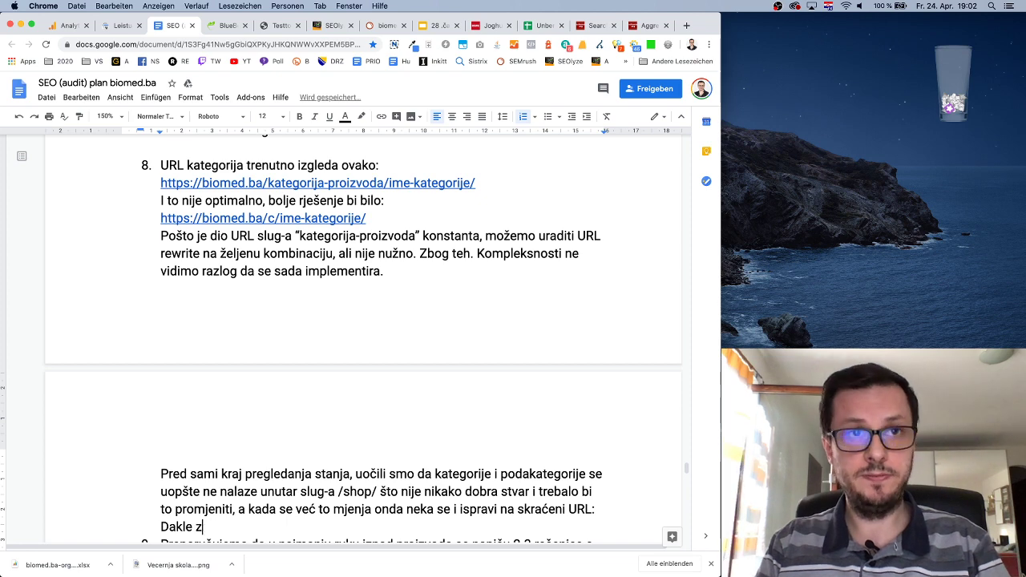
text(mjesto:)
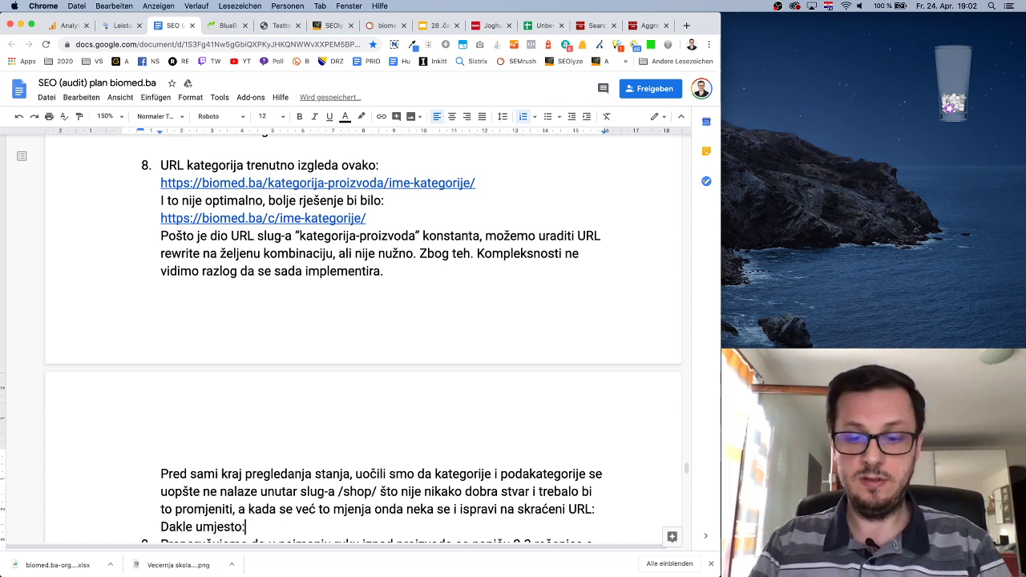
key(Return)
key(Return)
text(t)
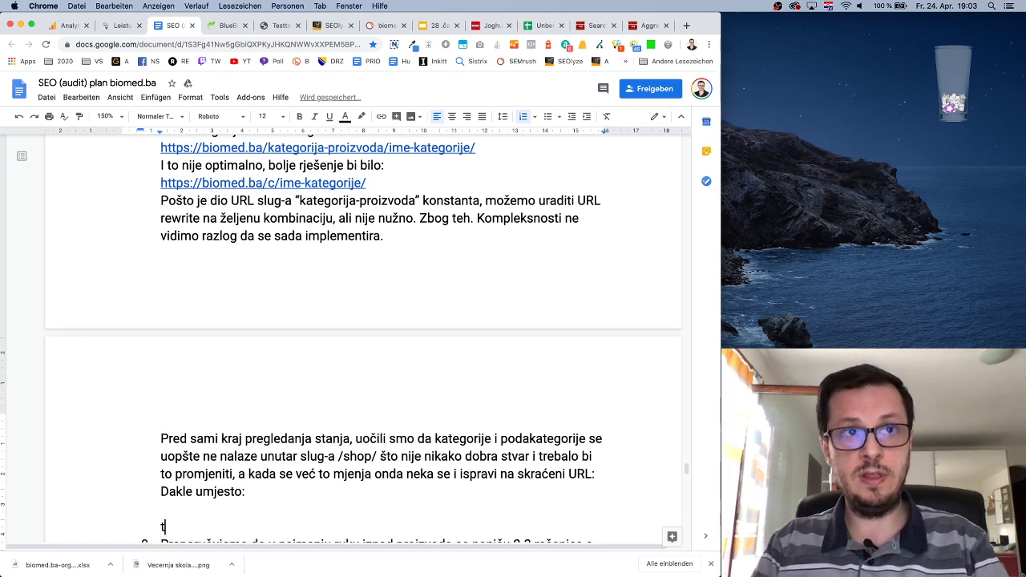
text(reba da glasi)
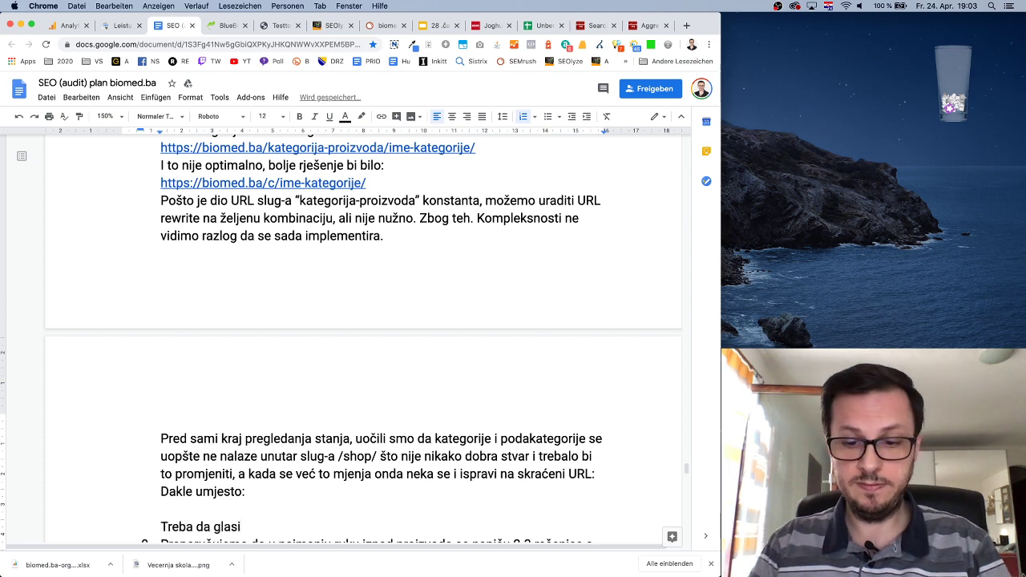
text(:)
key(Return)
text(https://biomed.ba/shop/blueberry-gummies-60-kom/)
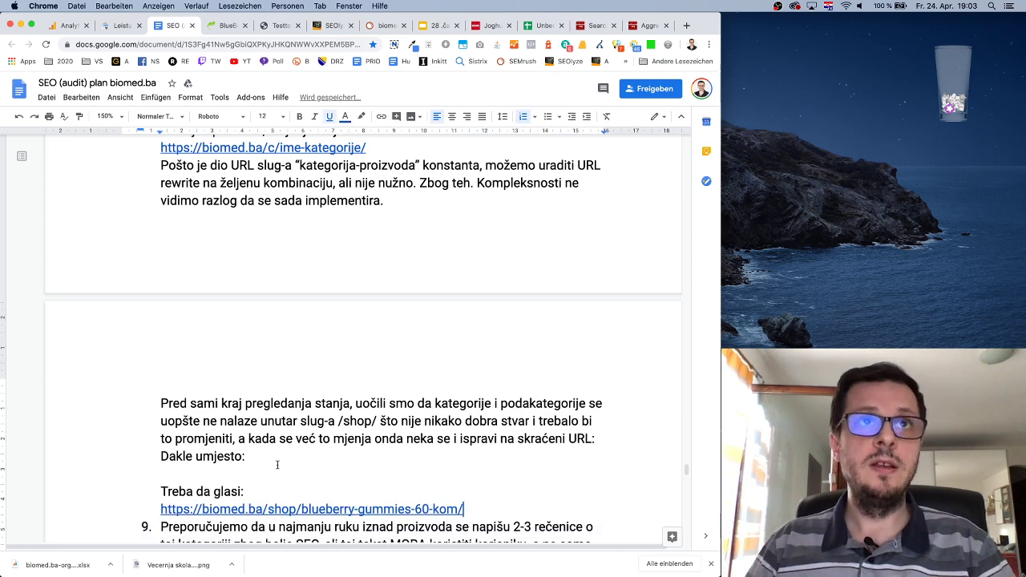
scroll(256, 183, up, 2)
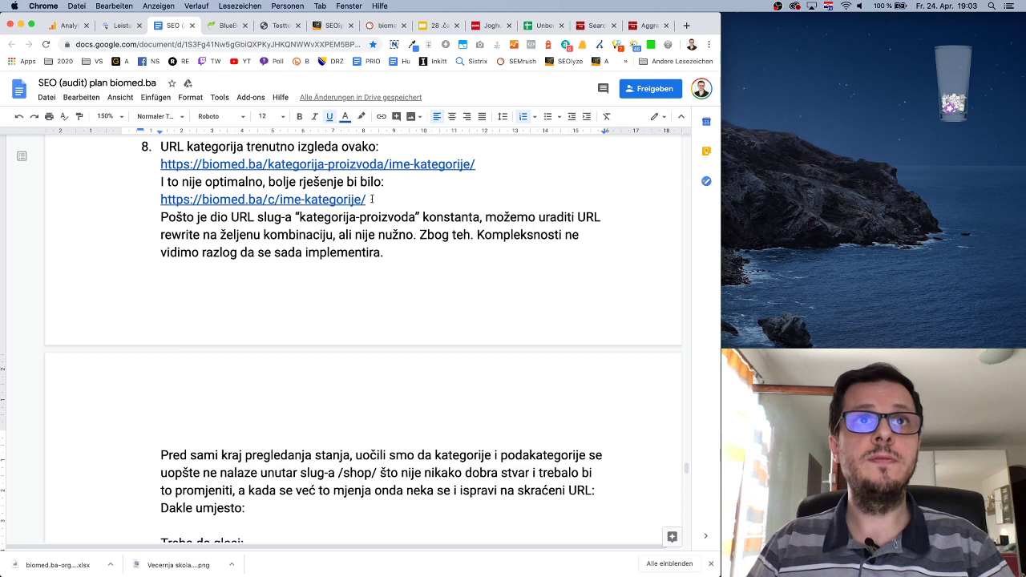
drag(366, 201, 230, 200)
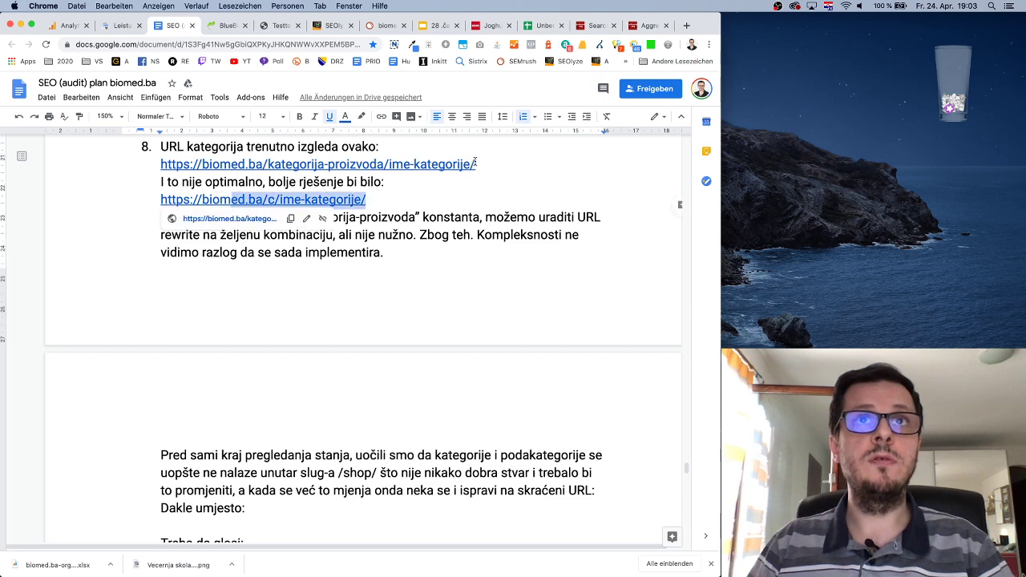
drag(476, 163, 159, 163)
key(super+c)
scroll(297, 360, down, 1)
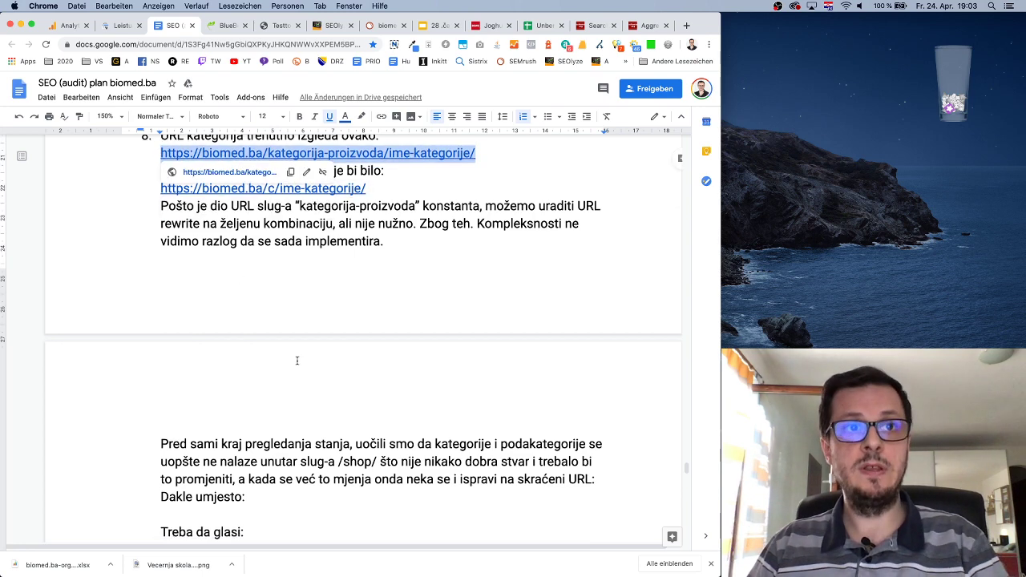
scroll(297, 361, down, 1)
double_click(223, 447)
key(super+v)
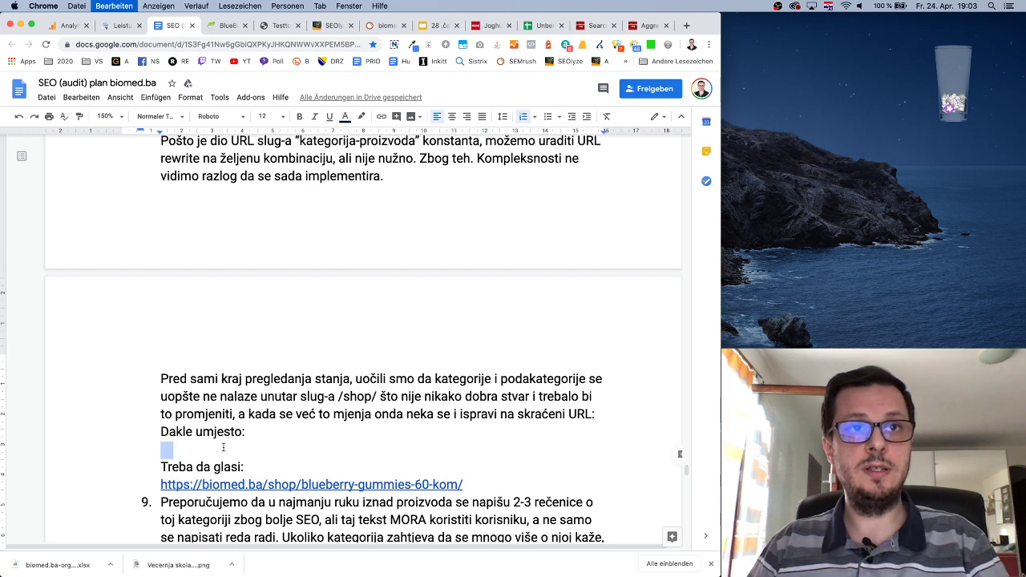
key(super+z)
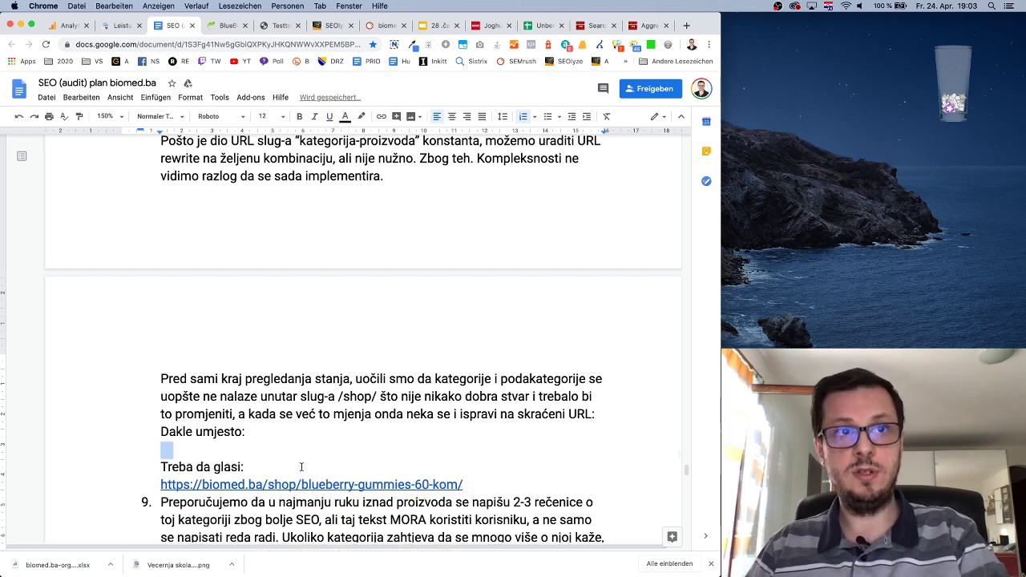
click(206, 450)
key(super+v)
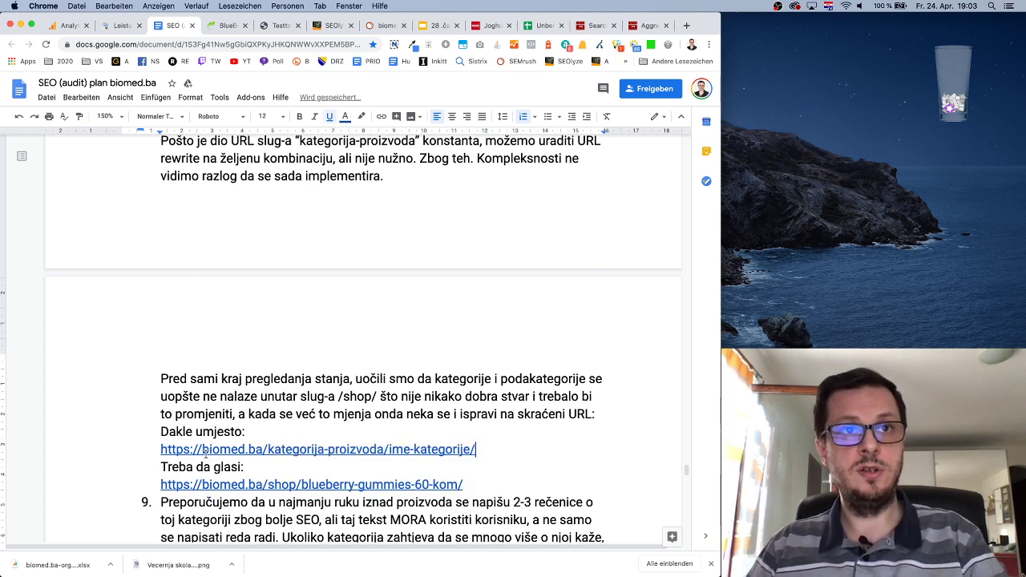
click(290, 485)
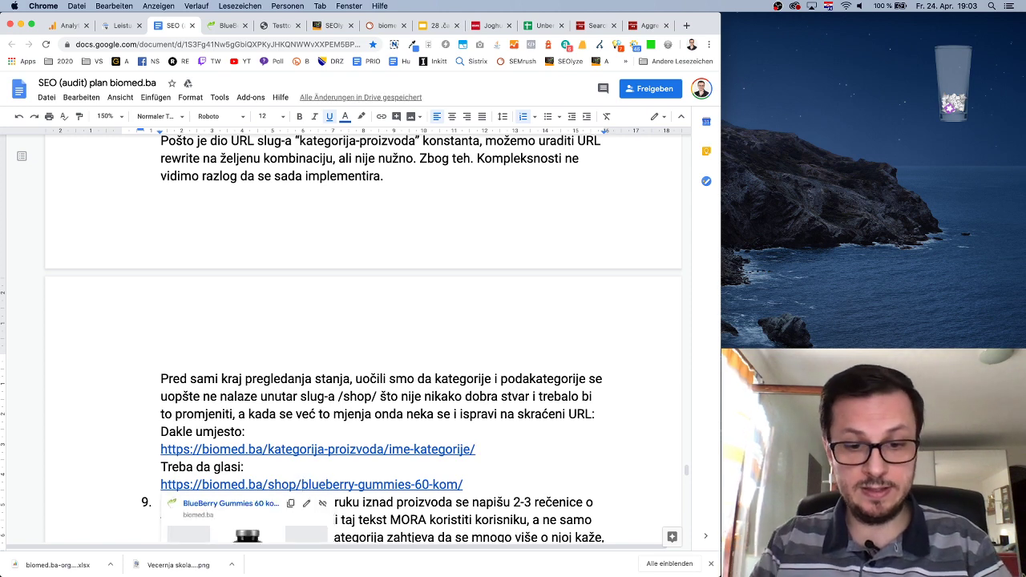
text(c/)
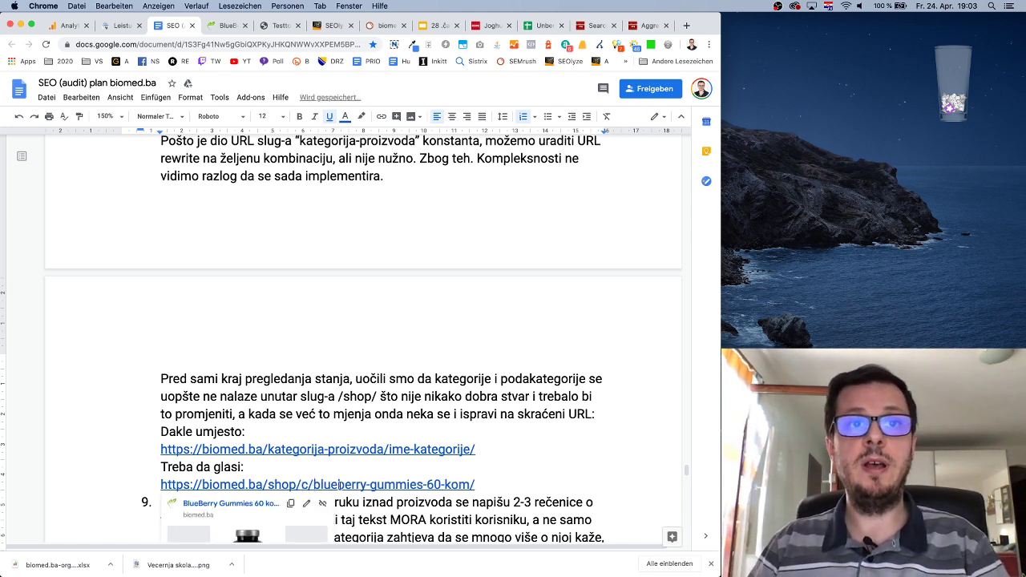
scroll(397, 484, right, 1)
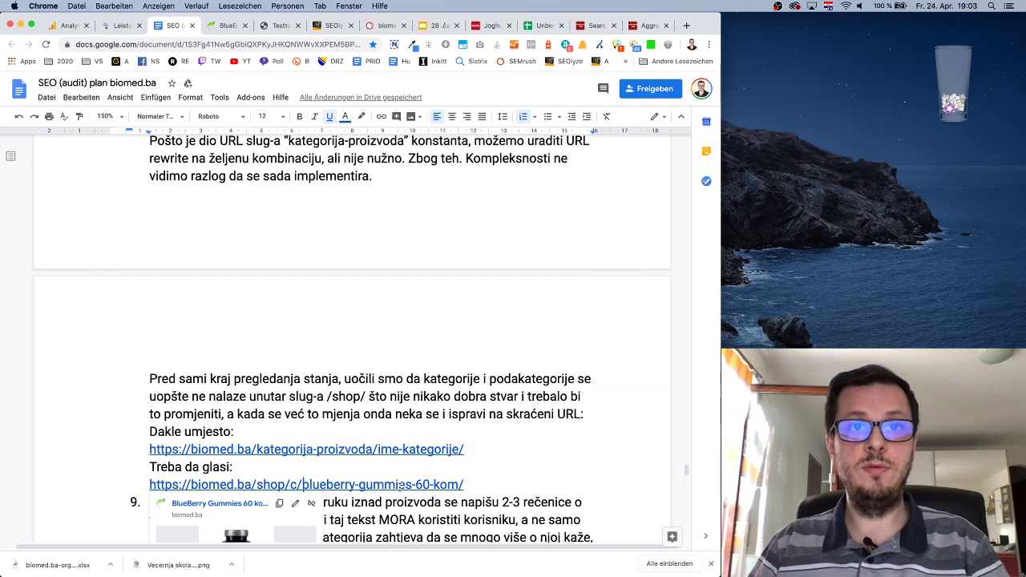
key(alt+shift+Right)
key(alt+shift+Right)
key(alt+shift+Right)
key(alt+shift+Right)
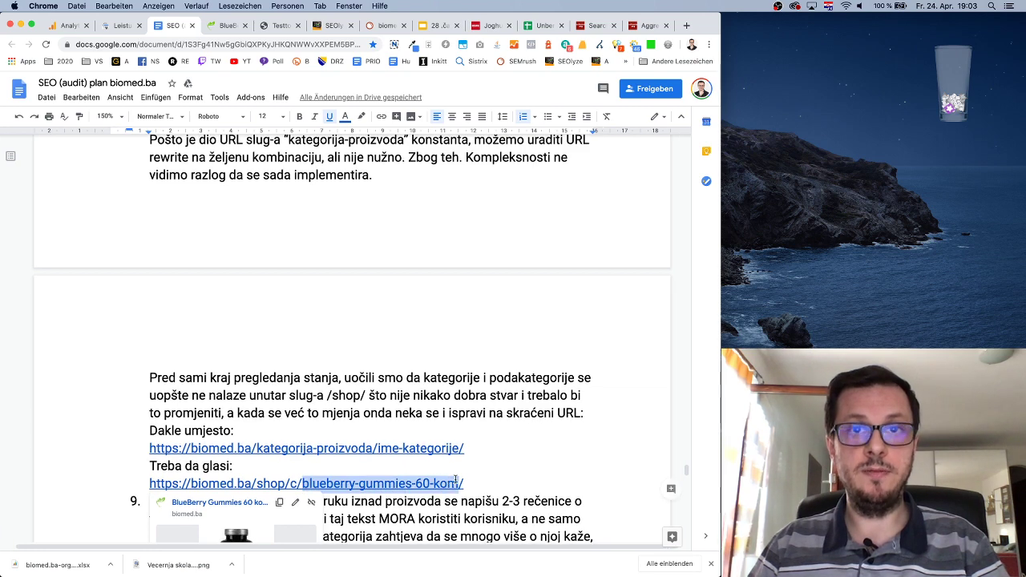
text(ime-a)
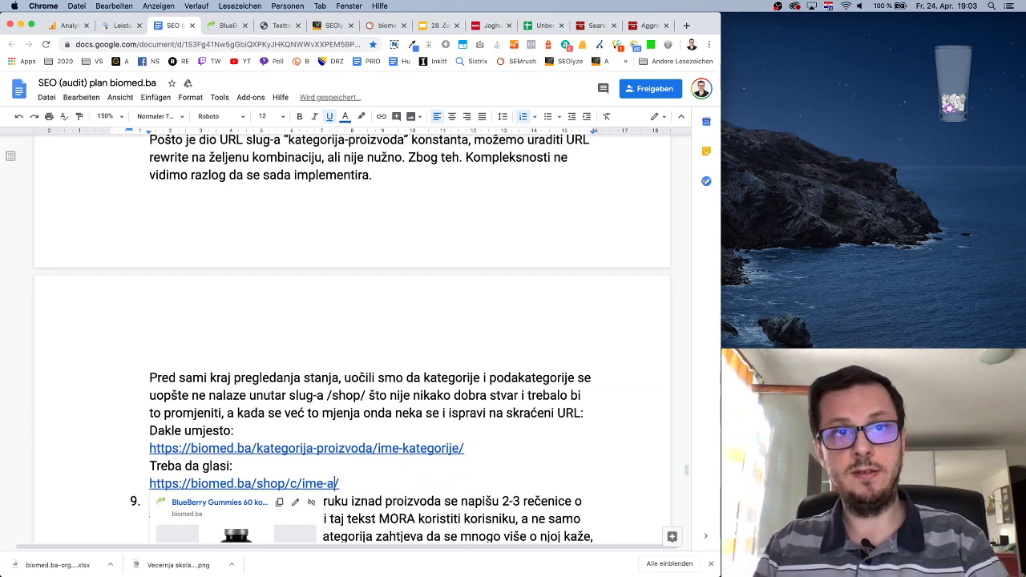
key(BackSpace)
text(kategorij)
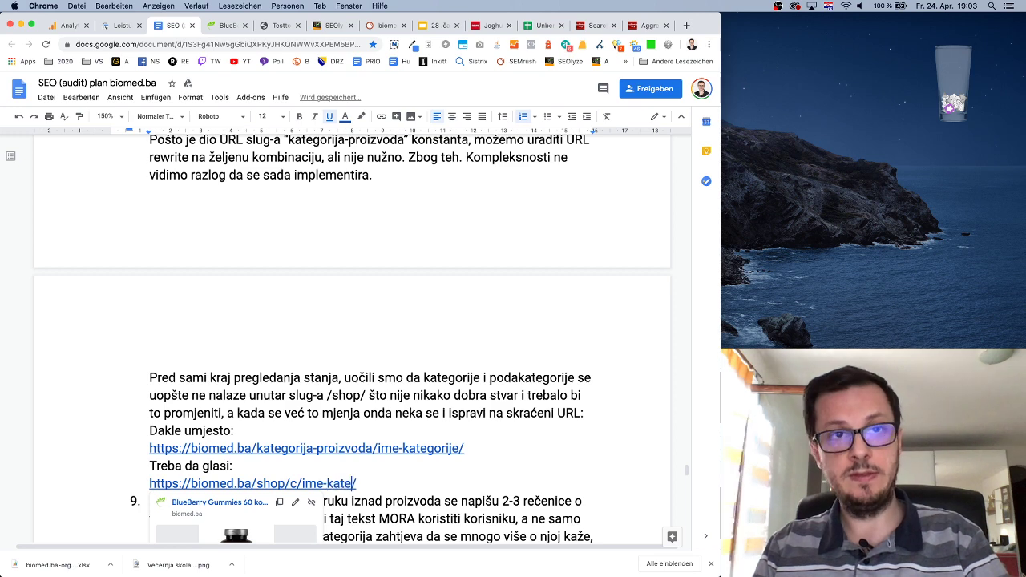
text(e)
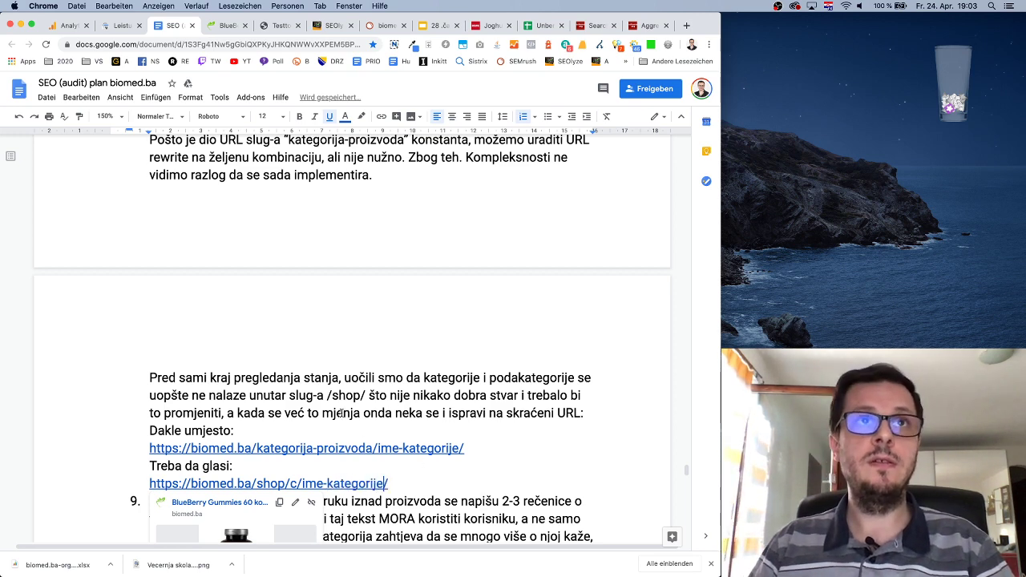
Copy the passage from "Pred sami kraj pregledanja stanja" through the /shop/c/ link into a new item 6 under "Podkategorija web shopa".
scroll(298, 389, up, 1)
scroll(299, 389, up, 1)
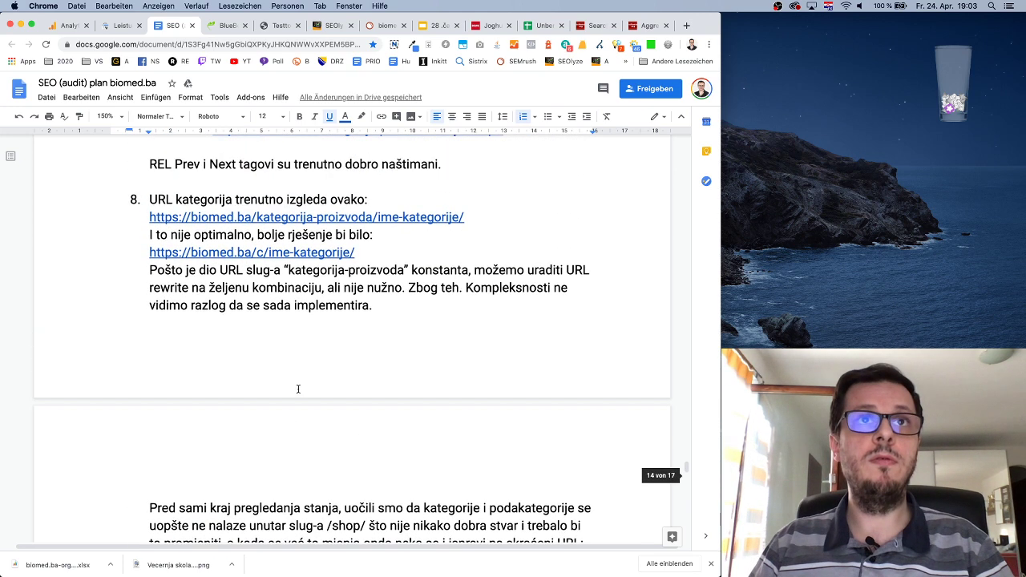
scroll(299, 389, down, 3)
drag(149, 313, 393, 420)
key(super+c)
scroll(393, 420, down, 10)
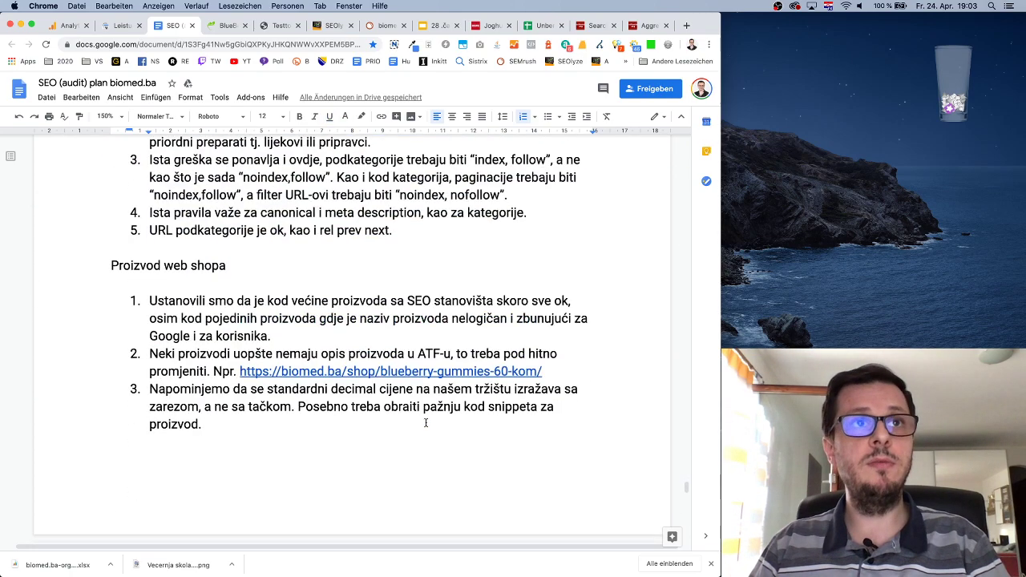
scroll(426, 423, up, 3)
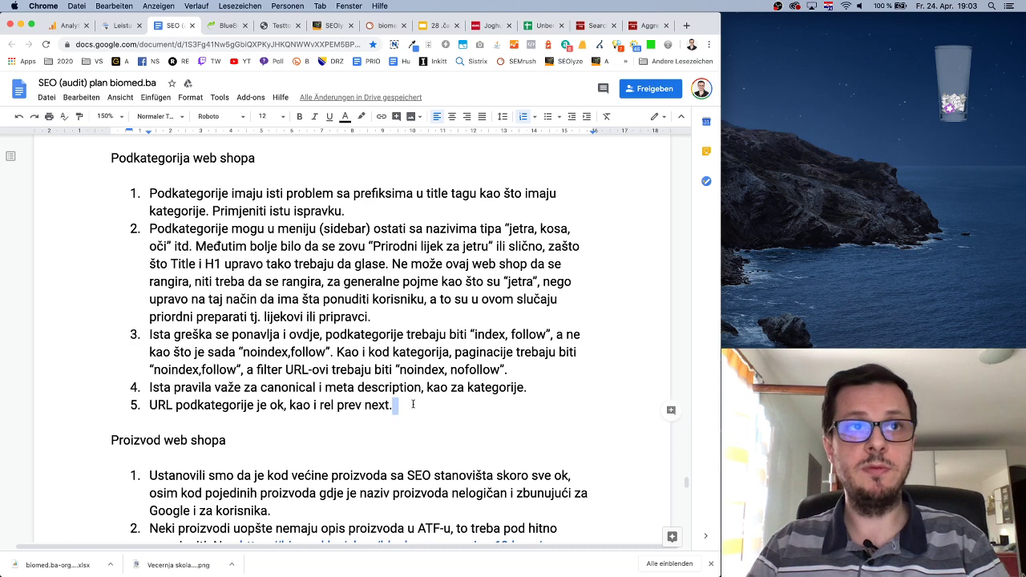
key(Return)
key(super+v)
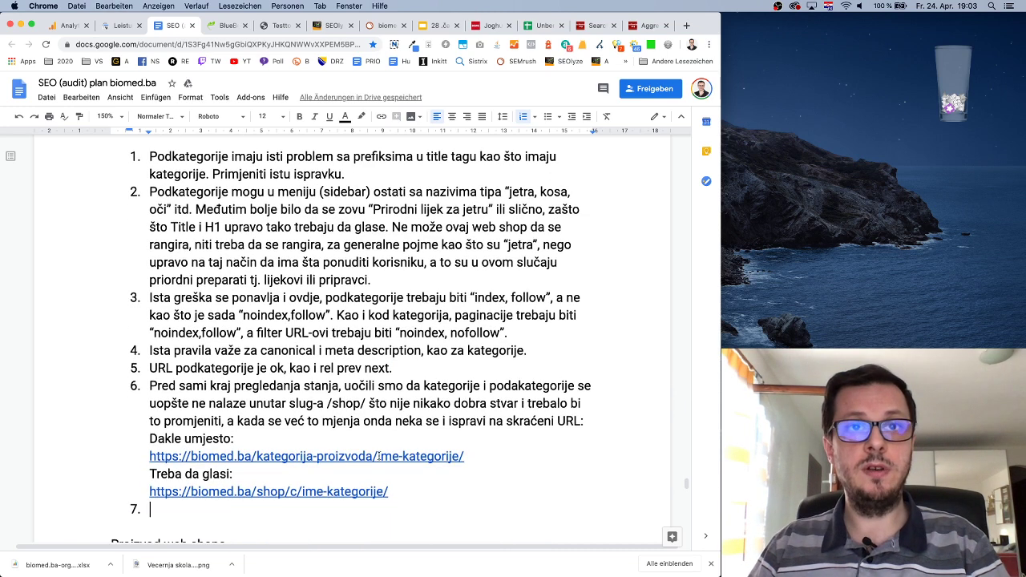
Append "ime-podkategorije/" to the link below "Dakle umjesto:" in item 6 of the subcategory section.
click(377, 457)
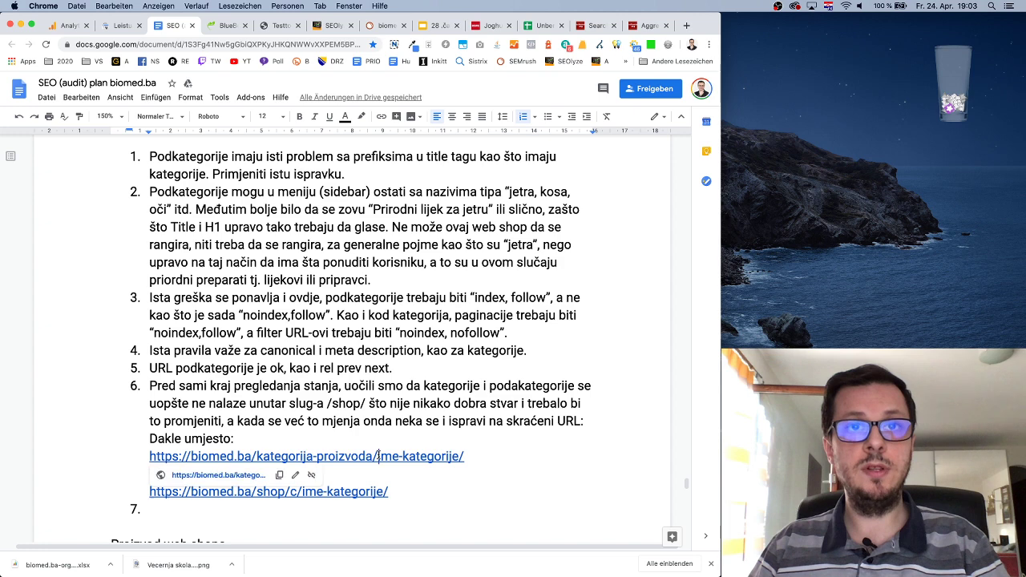
click(505, 457)
text(ime)
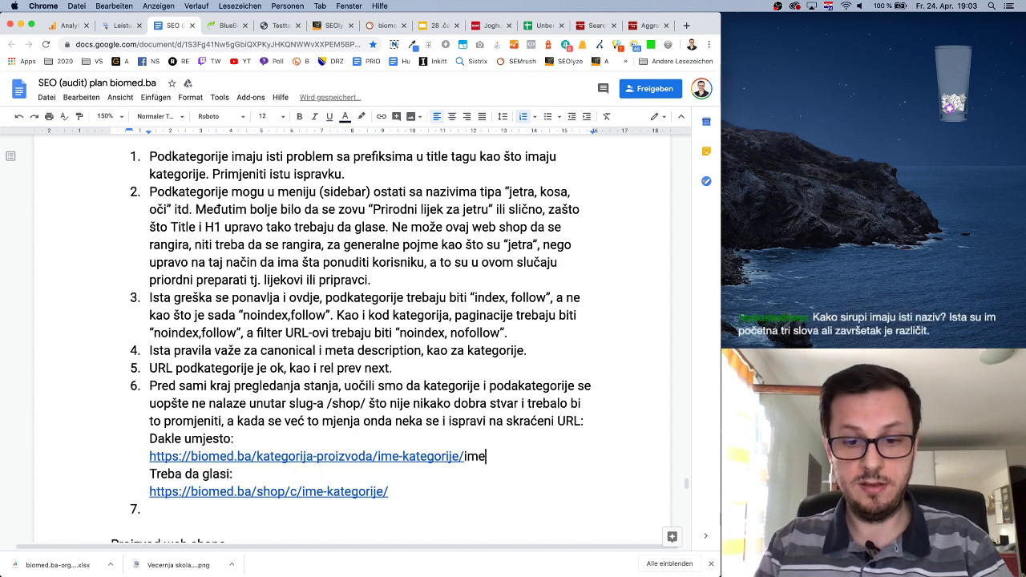
text(-podka)
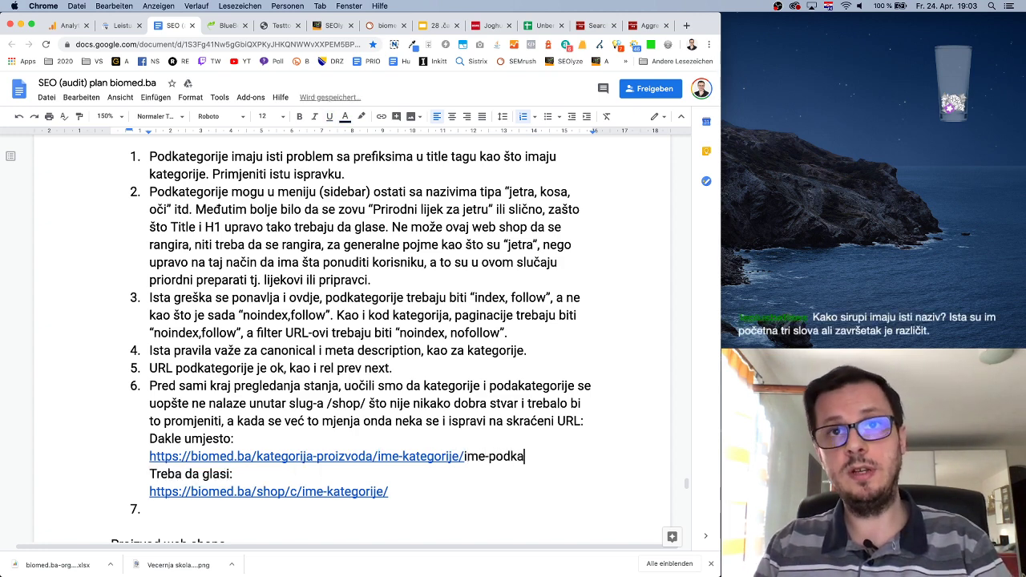
text(tegorije/)
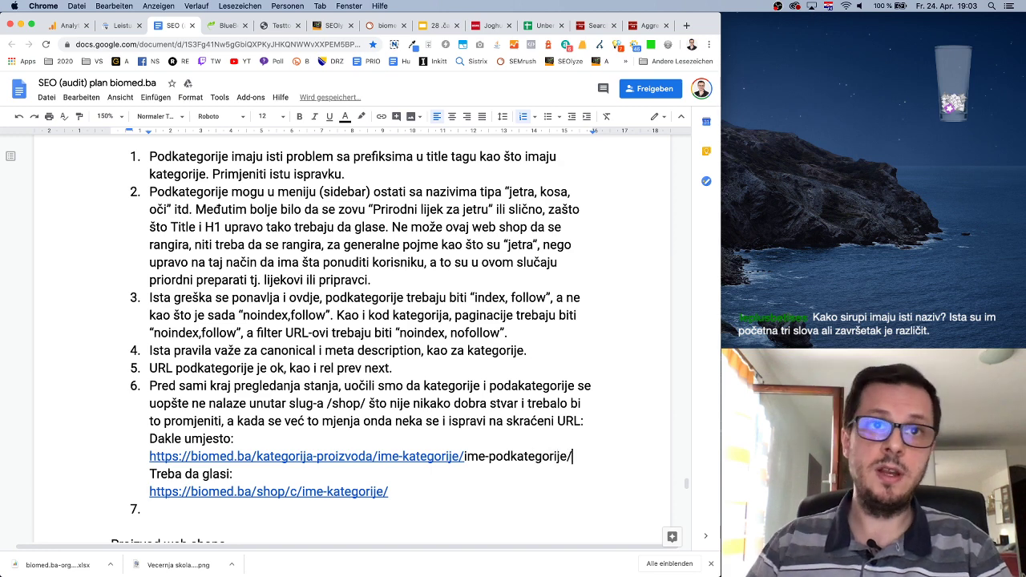
Copy "ime-podkategorije/" onto the end of the /shop/c/ime-kategorije/ link below "Treba da glasi:".
drag(464, 456, 572, 456)
key(super+c)
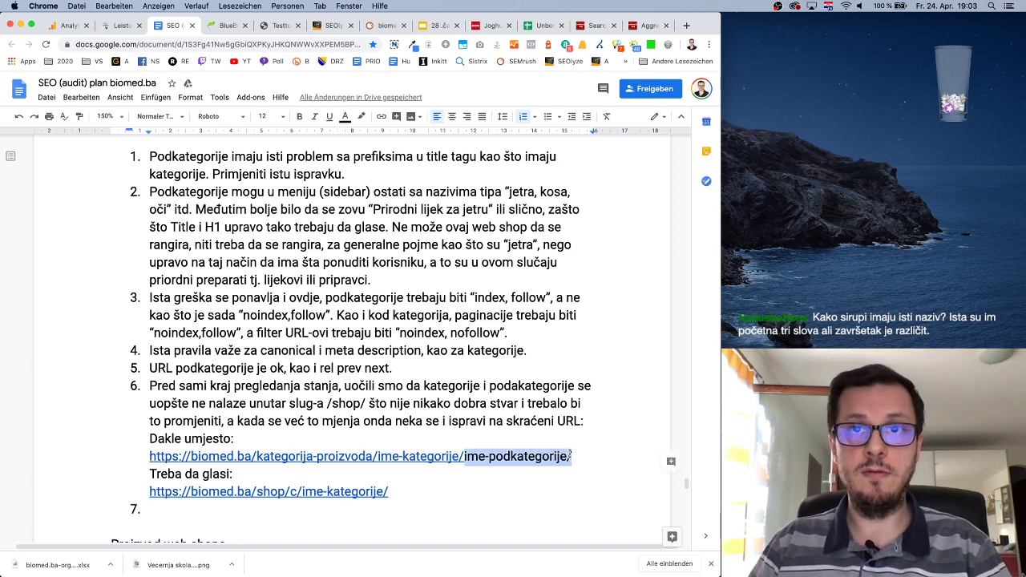
click(407, 492)
key(super+v)
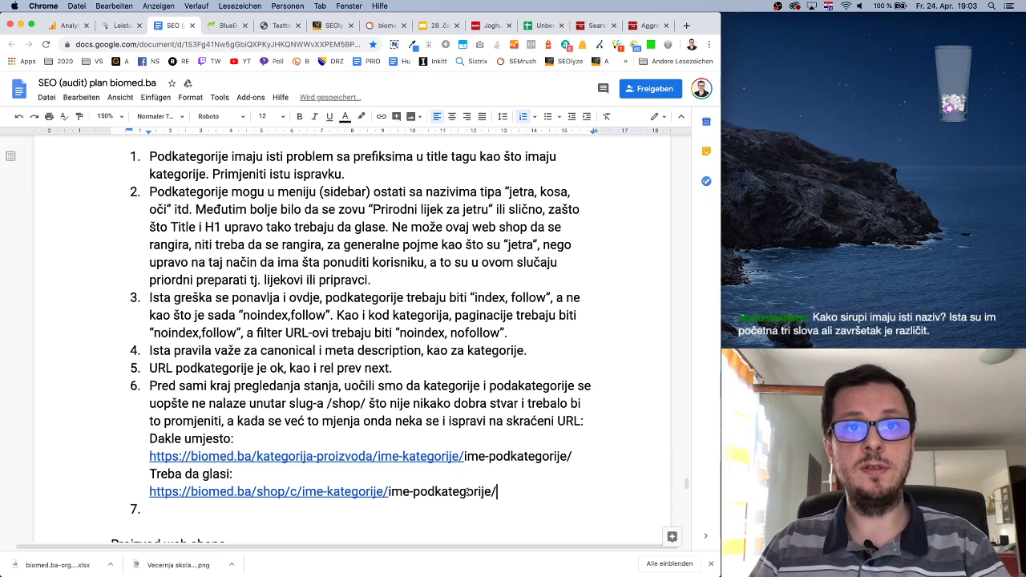
Continue item 6 under "Proizvod web shopa" with ", ali može ostati tako. Ukoliko želite potrebno je promjeniti na".
scroll(525, 481, down, 10)
scroll(522, 478, down, 5)
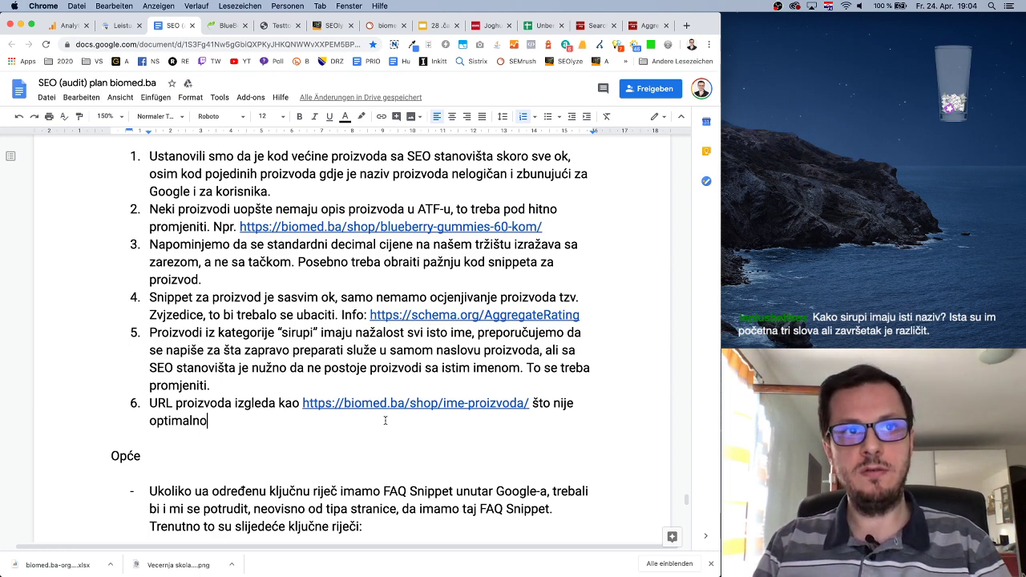
text(, ali može ostai)
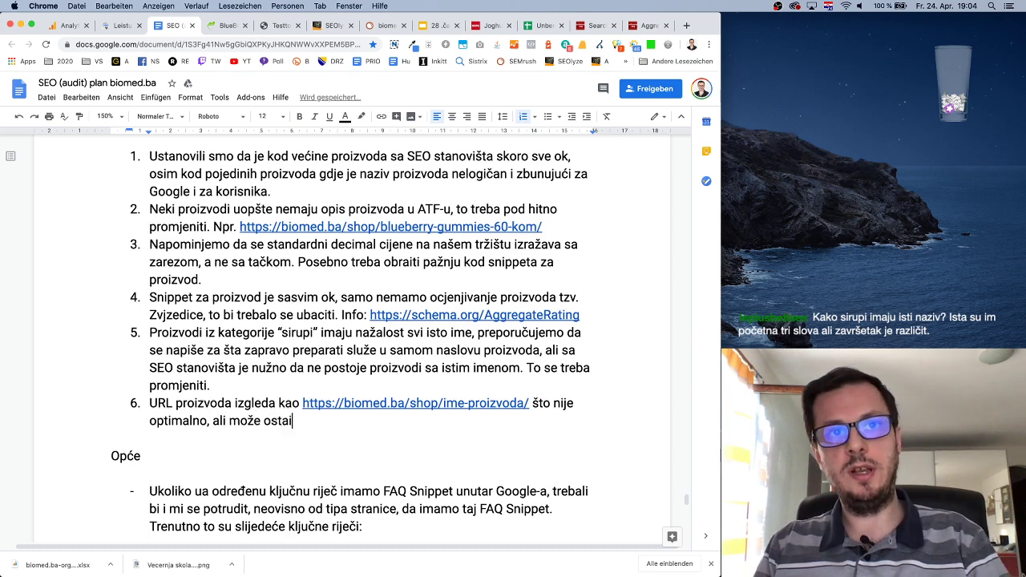
key(BackSpace)
text(tata)
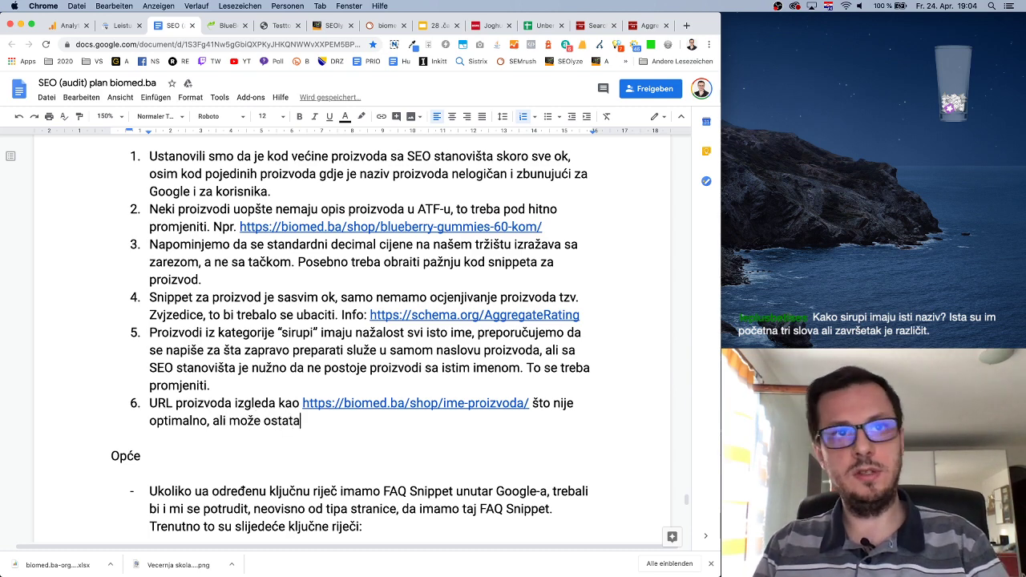
key(BackSpace)
text(i t)
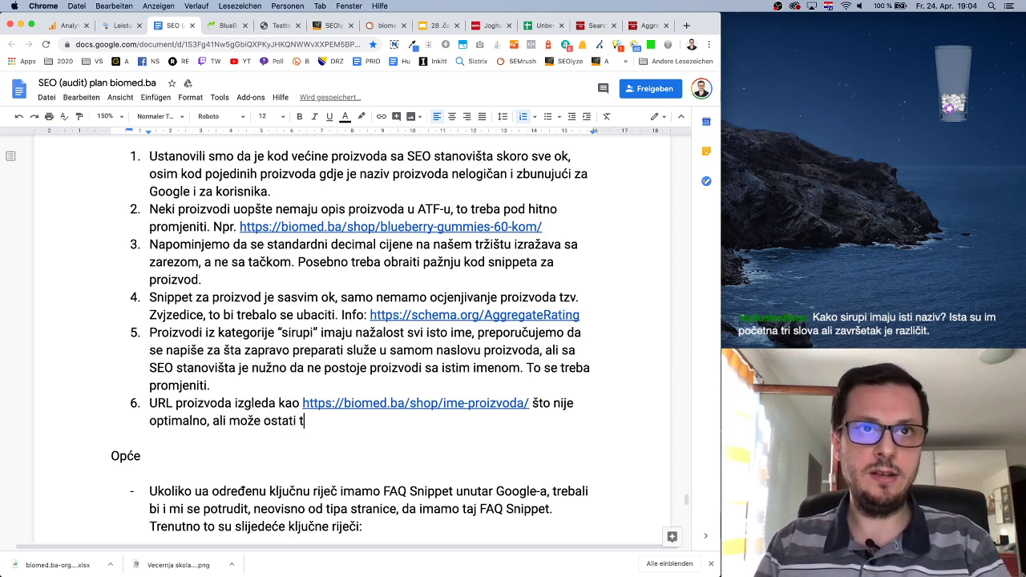
text(ako. Ukoli)
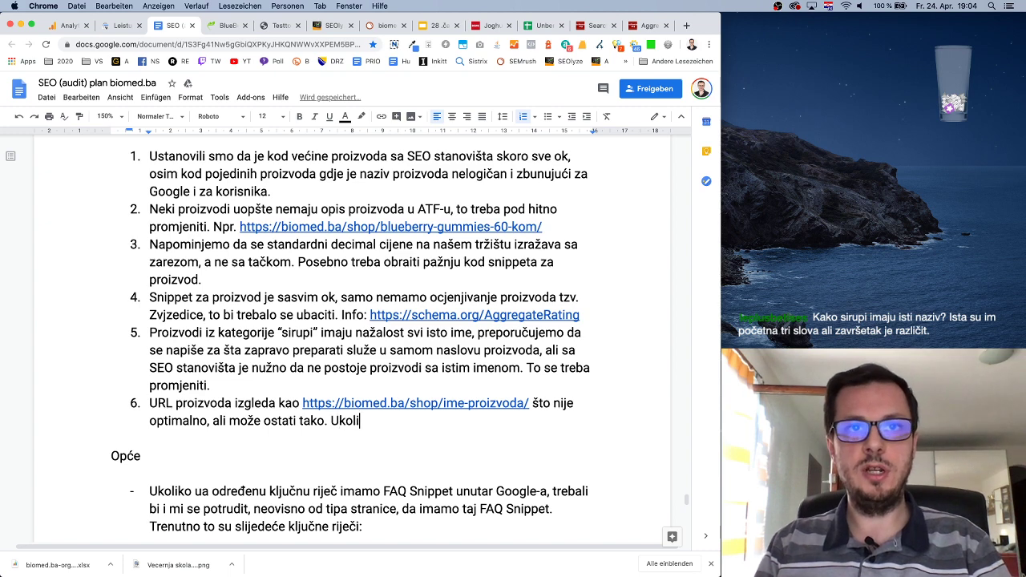
text(ko želite potreb)
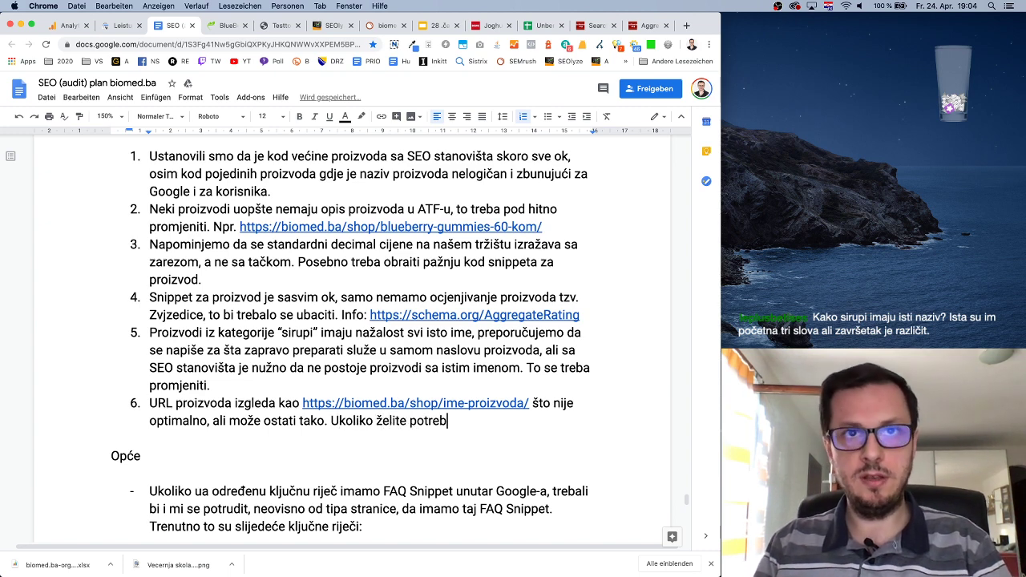
text(no je pr)
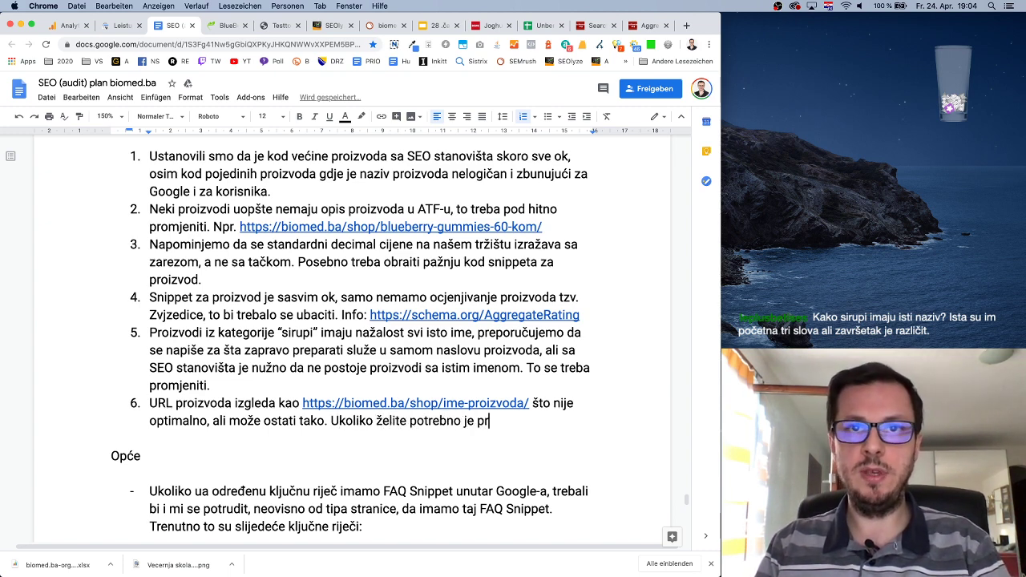
text(omjeniti na)
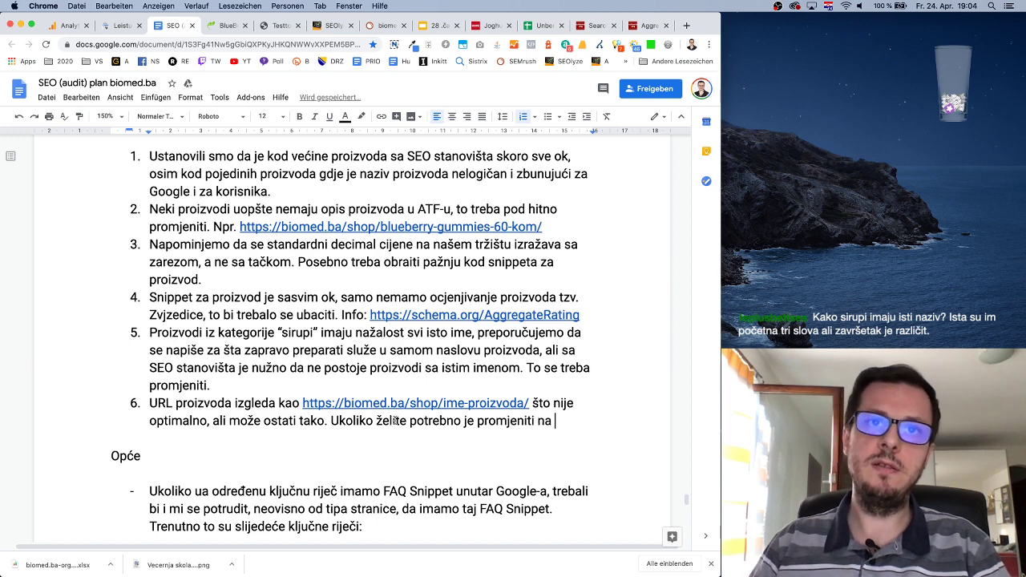
drag(303, 404, 528, 404)
key(super+c)
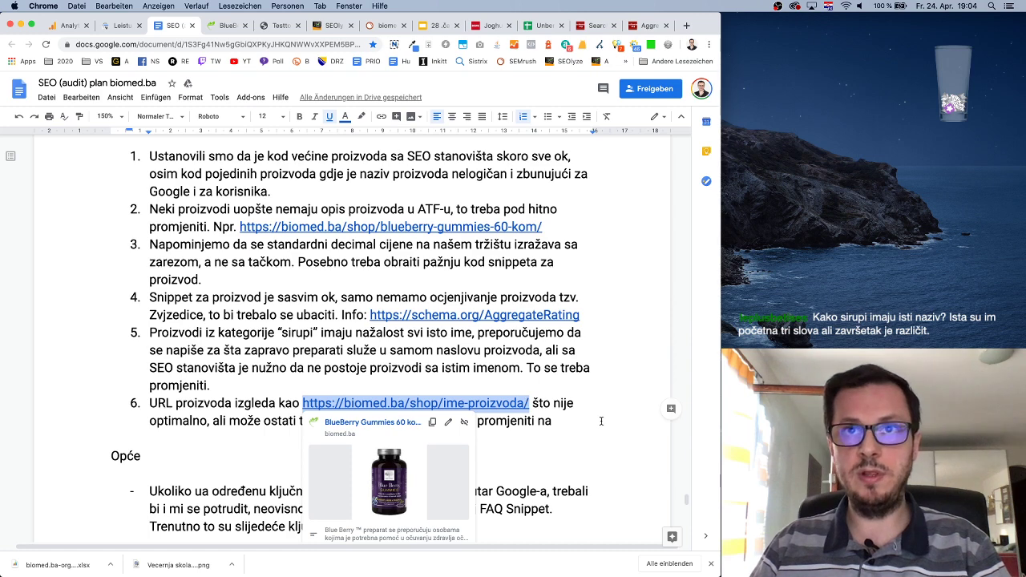
click(603, 423)
key(super+v)
click(291, 439)
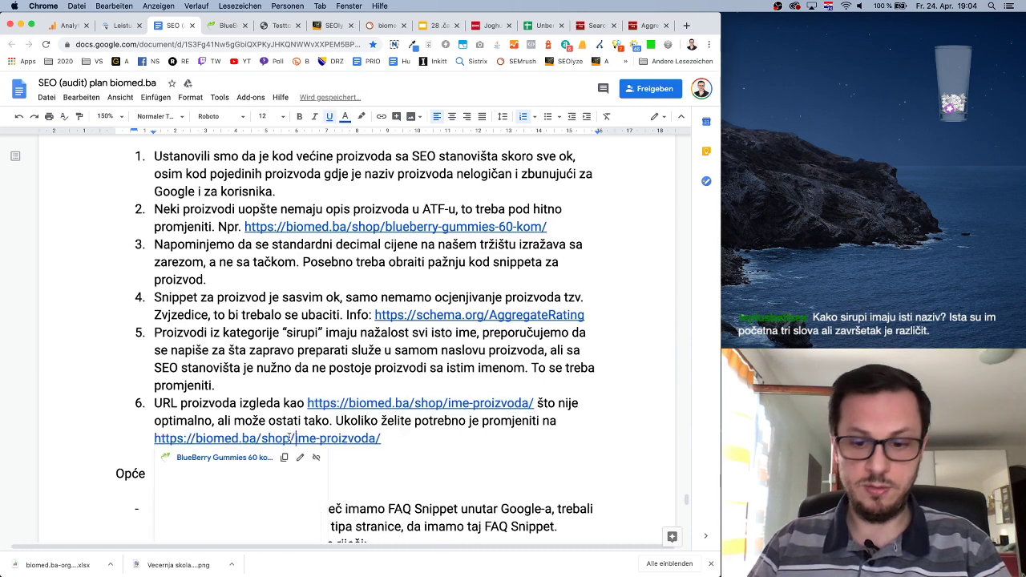
text(p/)
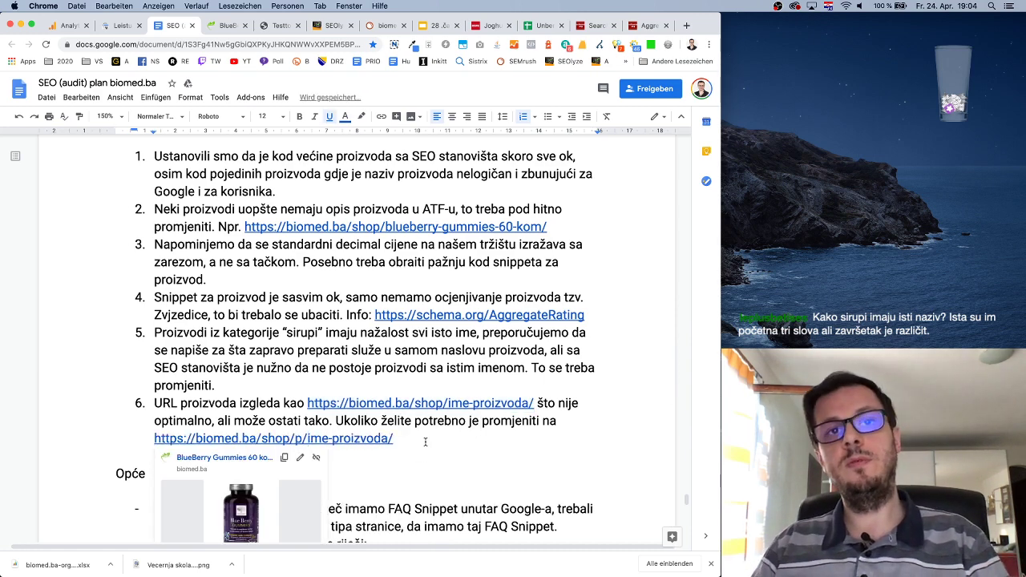
click(425, 442)
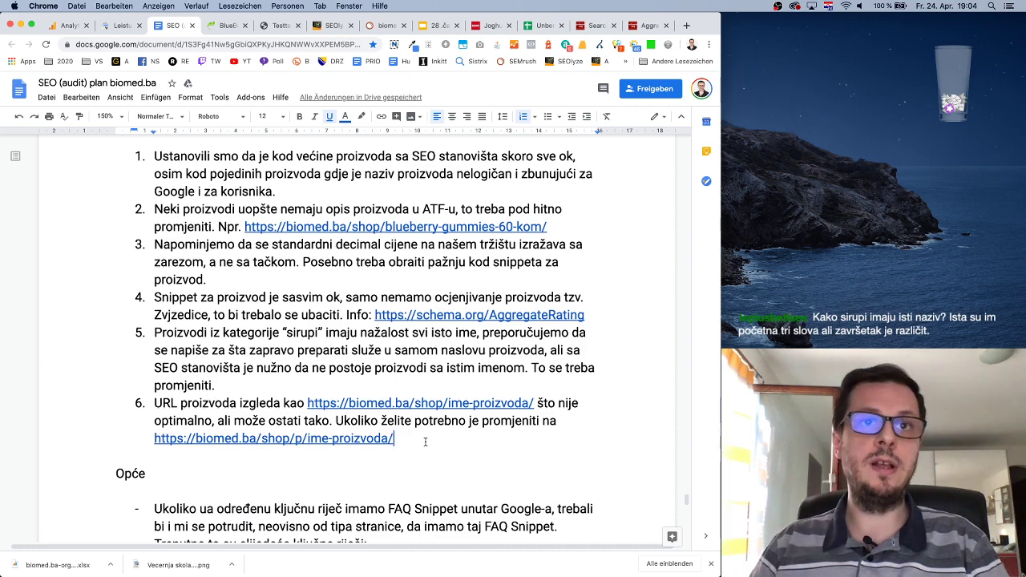
Add a "NAPOMENA:" line outside the numbered list, above "Opće", and start a new paragraph below it.
scroll(425, 442, up, 4)
scroll(425, 442, down, 6)
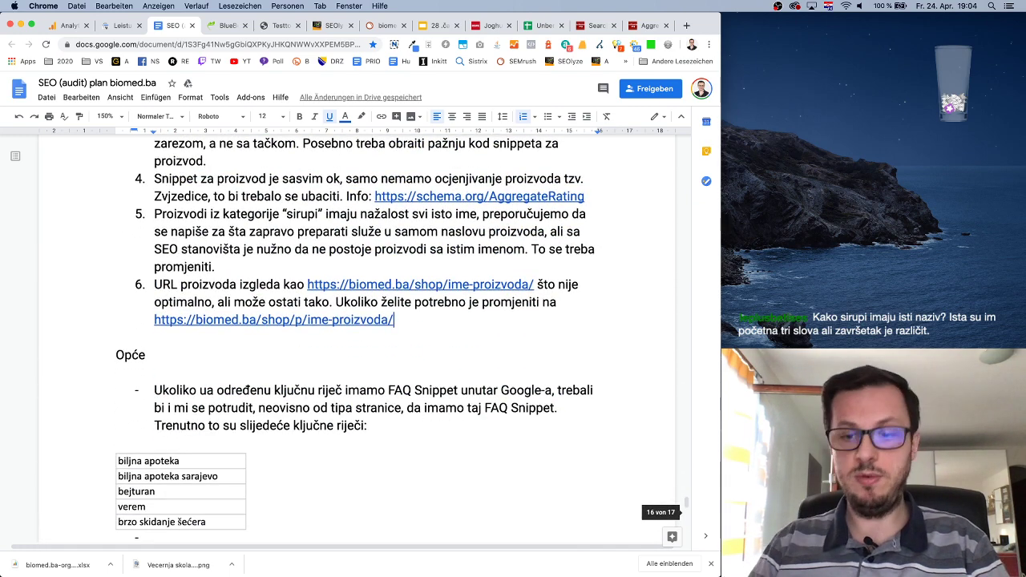
key(Return)
key(Return)
text(NAPO)
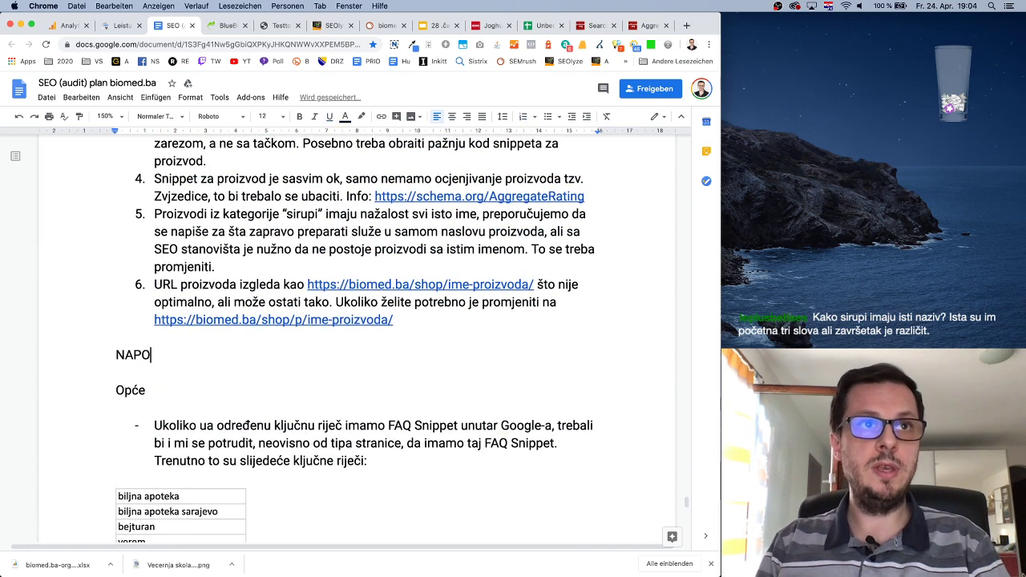
text(MENA:)
key(Return)
key(Return)
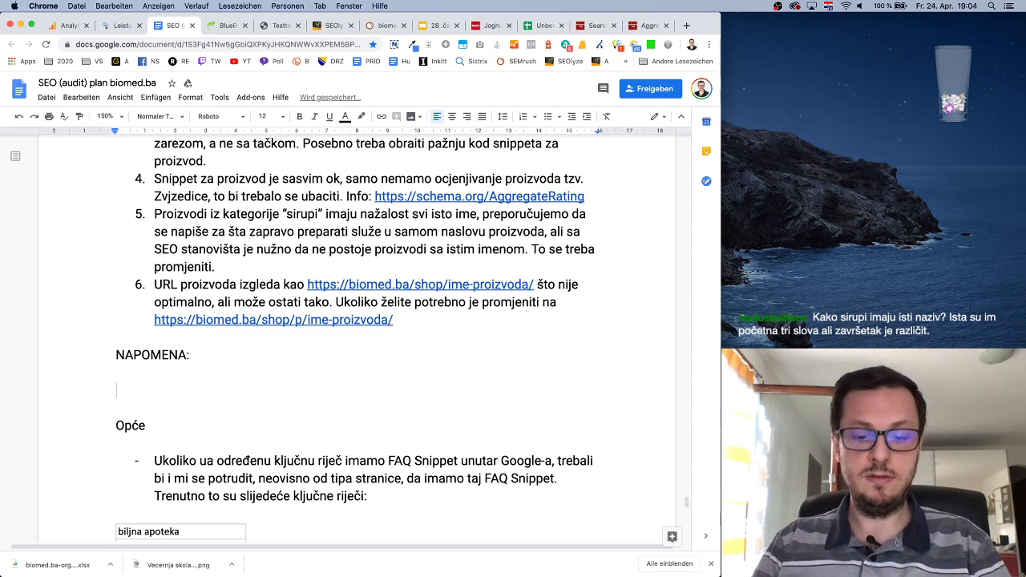
text(Za svaku promjen)
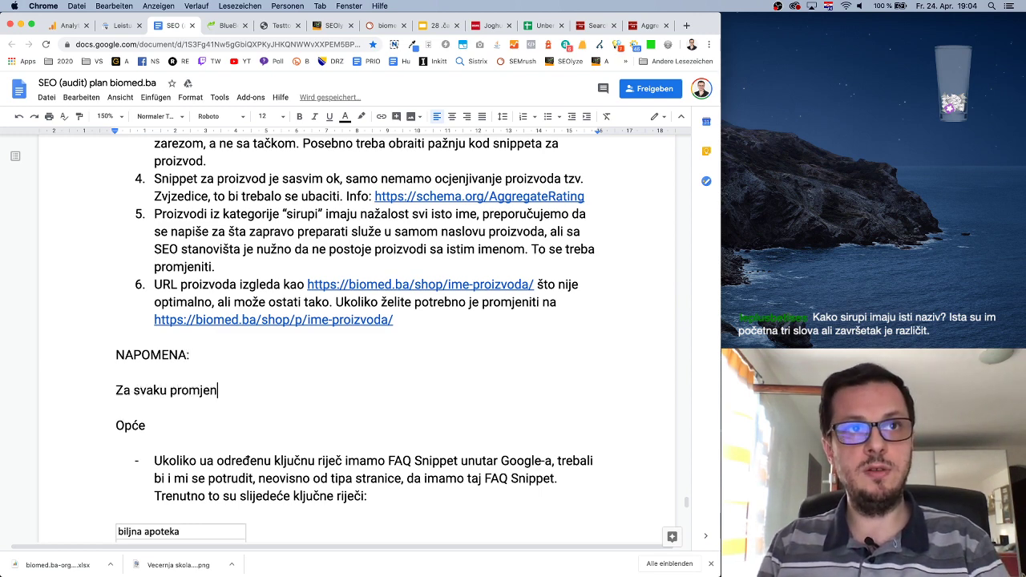
text(u)
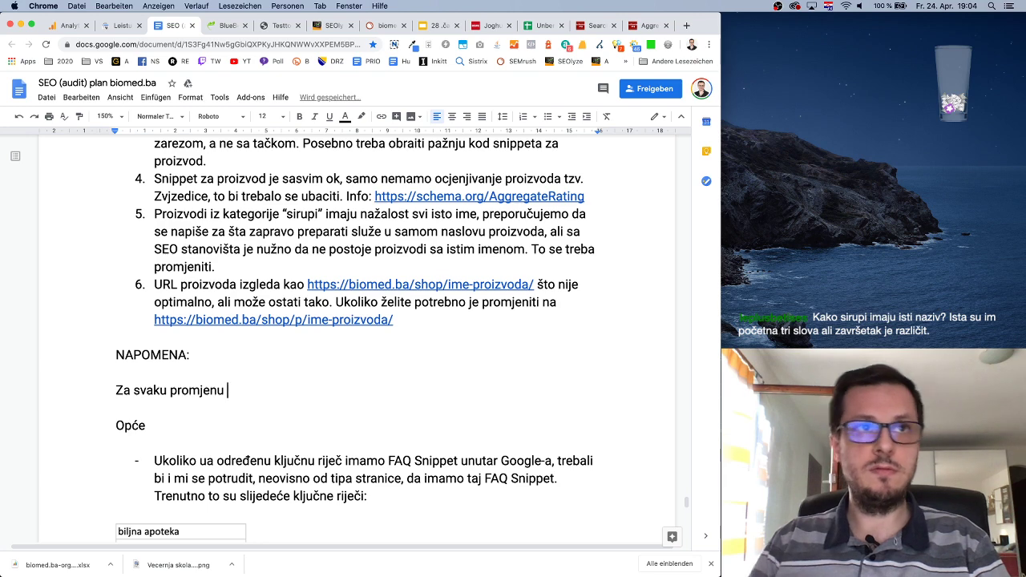
drag(246, 390, 115, 389)
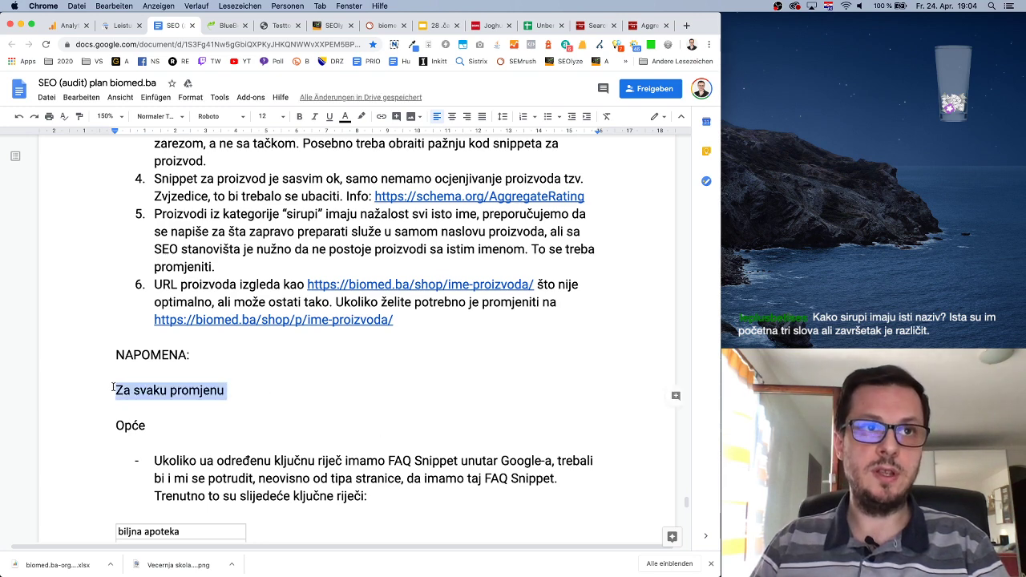
Open the paragraph under NAPOMENA with "Pošto su predložene promjene URL-ova, NE SMIJE se ništa puštati na live server".
text(Pošto su )
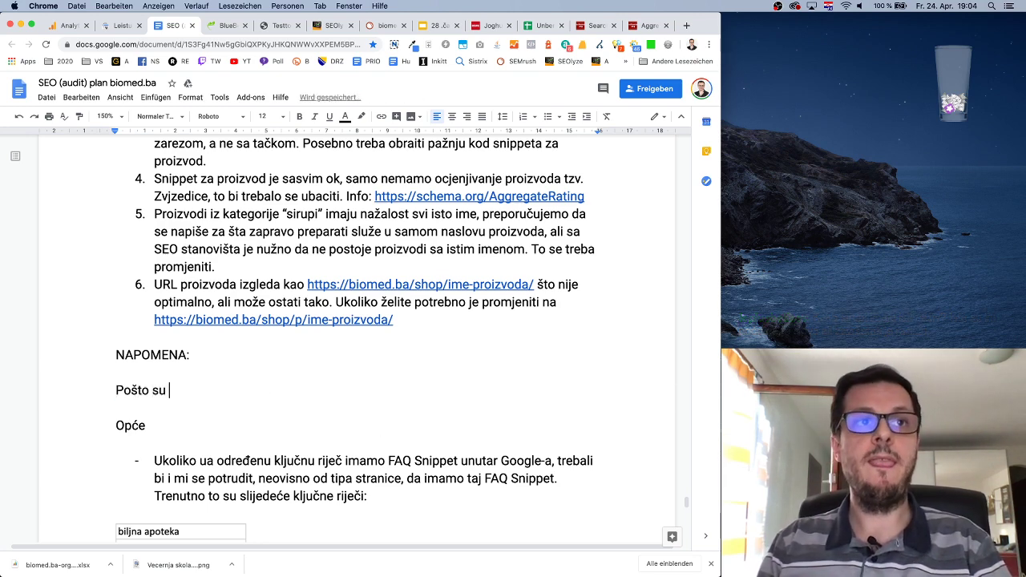
text(predložene prom)
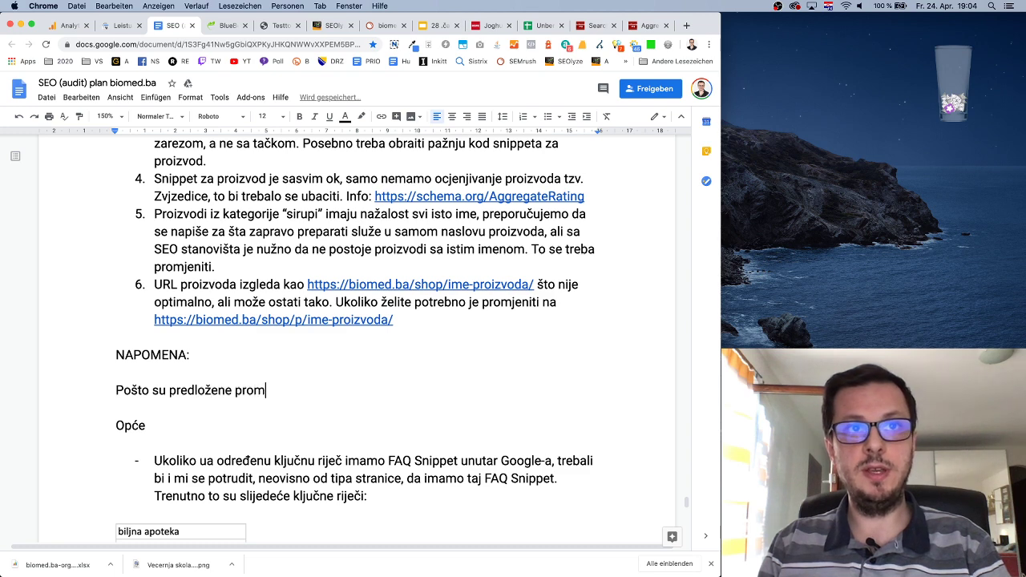
text(jenu)
text( URL-)
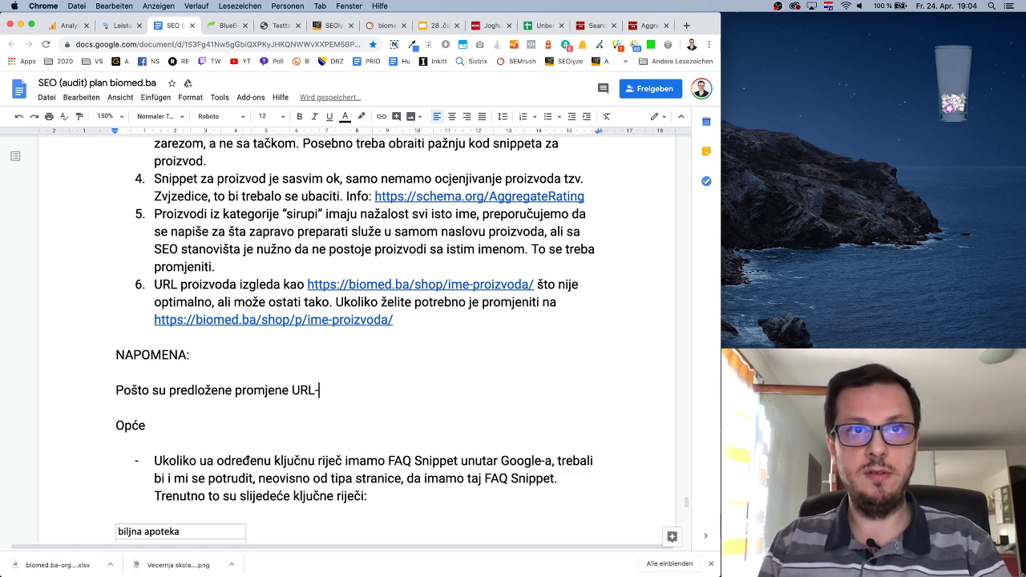
text(ova, ne)
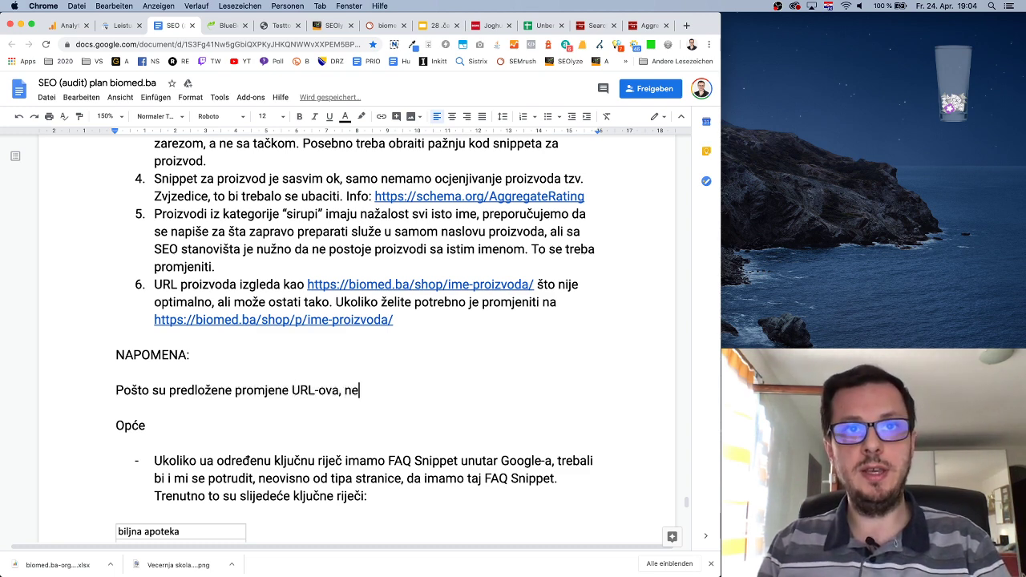
key(BackSpace)
key(BackSpace)
text(NE SMIJE se ništ)
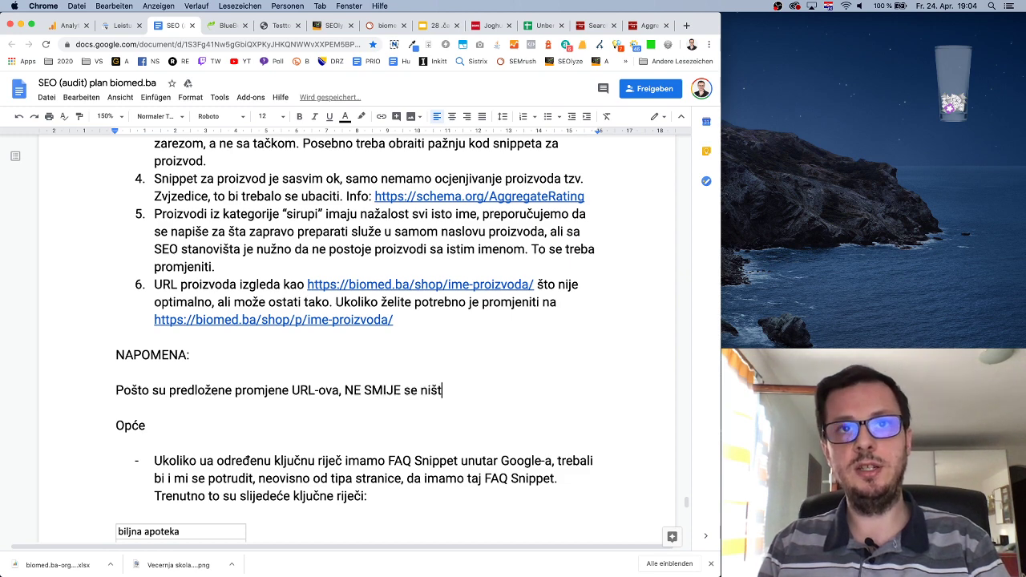
text(a puštati )
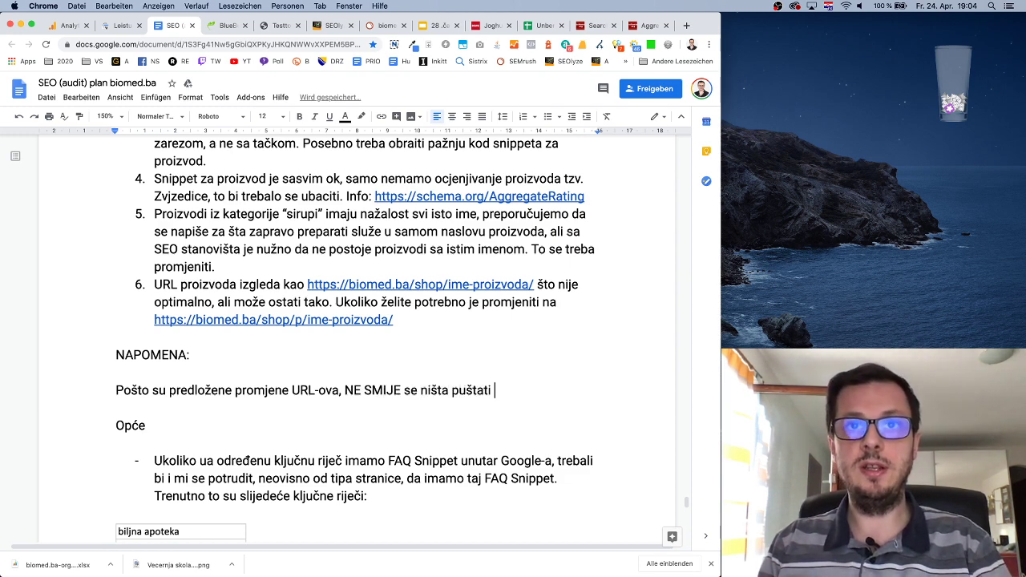
text(na live ser)
text(ver)
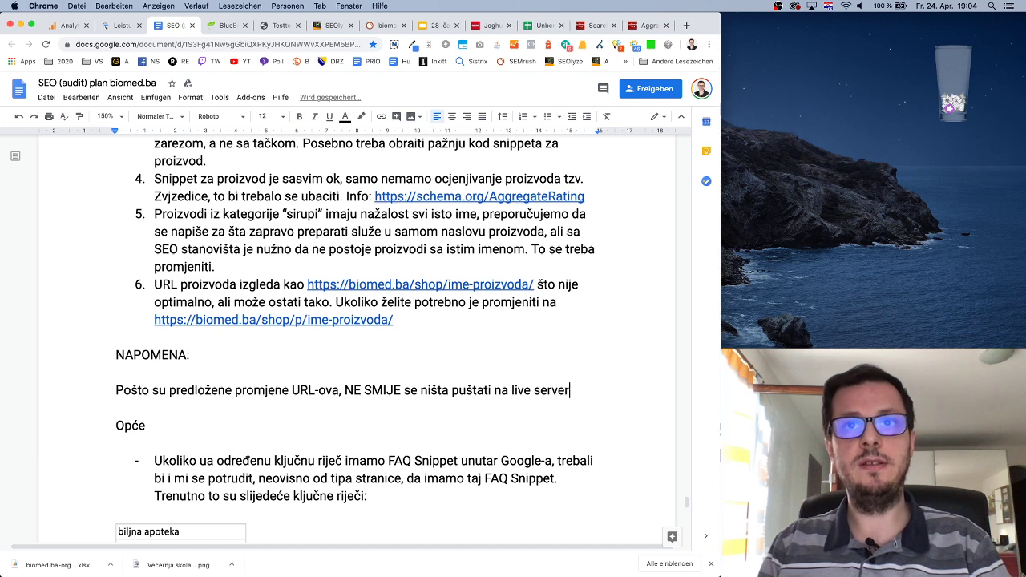
Finish the note's first sentence with ", nego se samo može testirati na test serveru.".
text(, nego se samo)
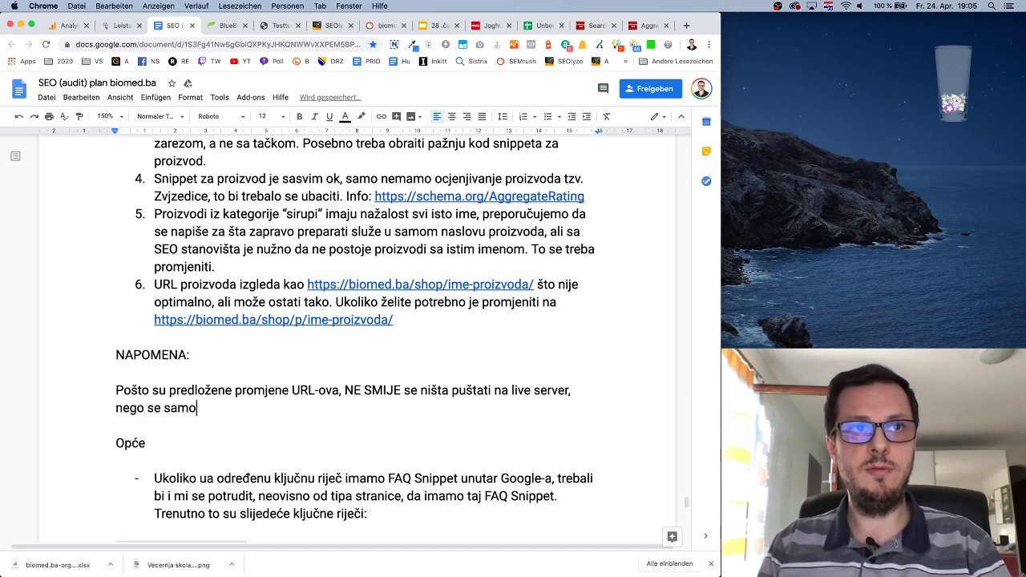
text( može testit)
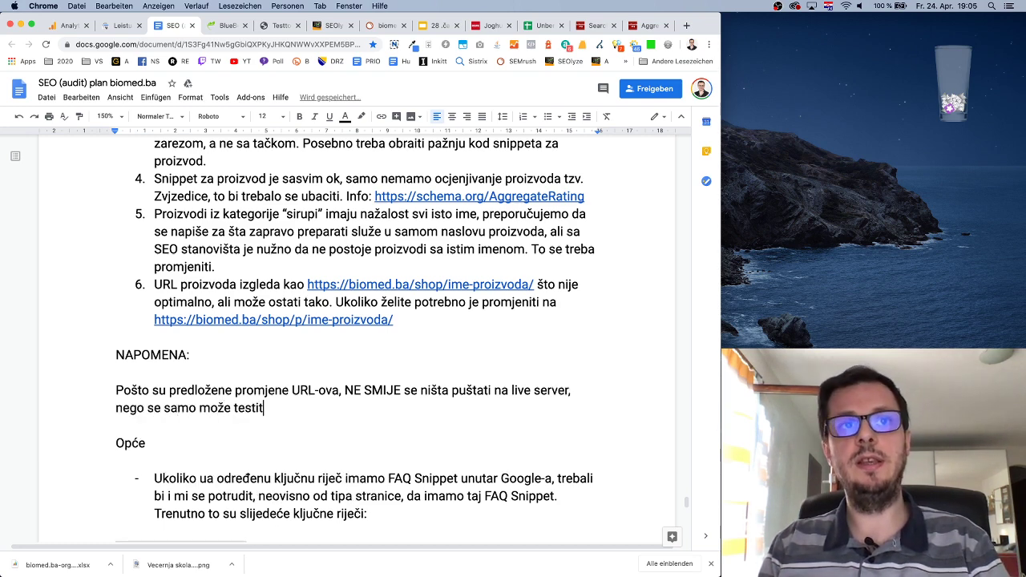
text(rati na test s)
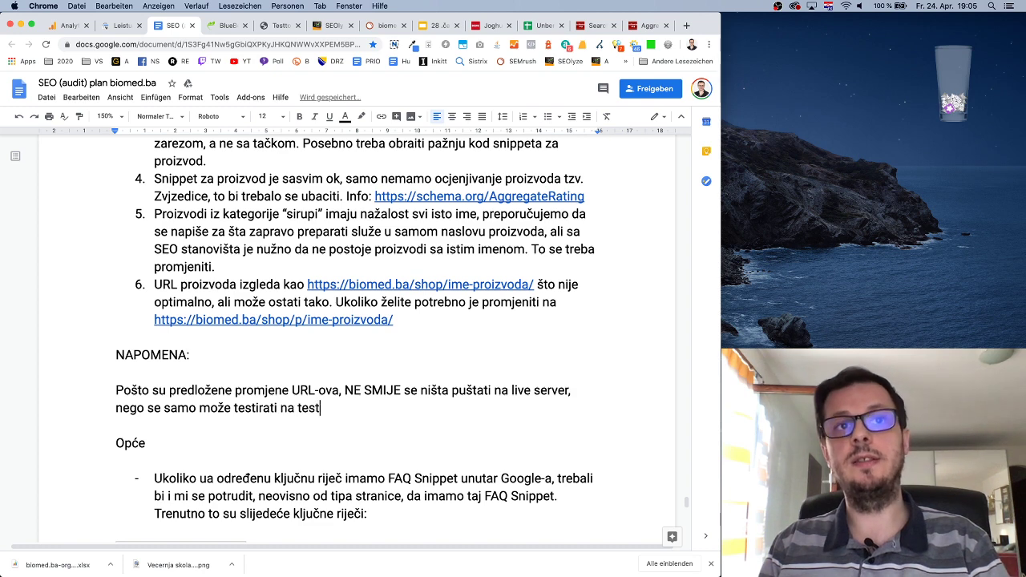
text(erveru.)
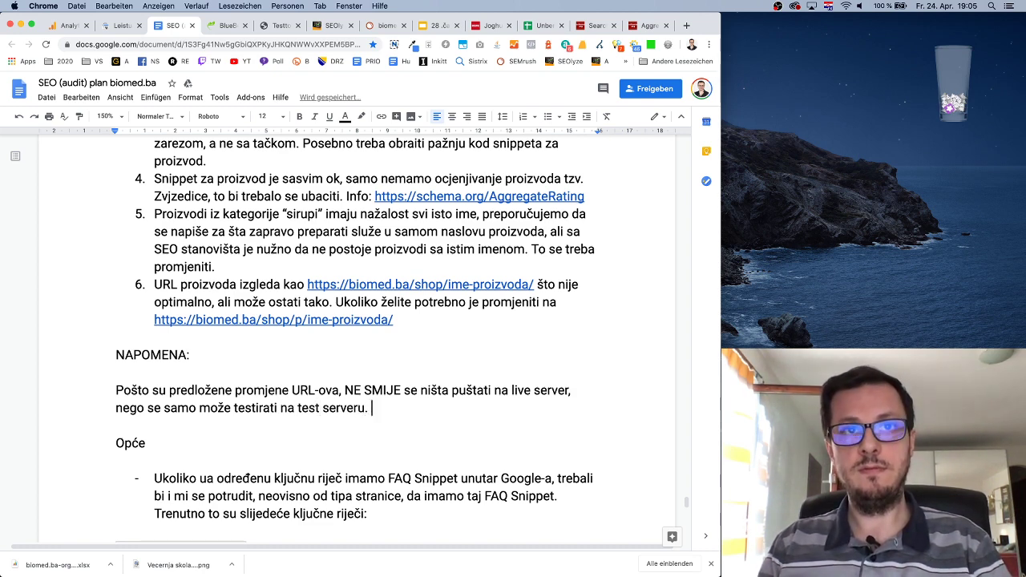
text( S)
key(BackSpace)
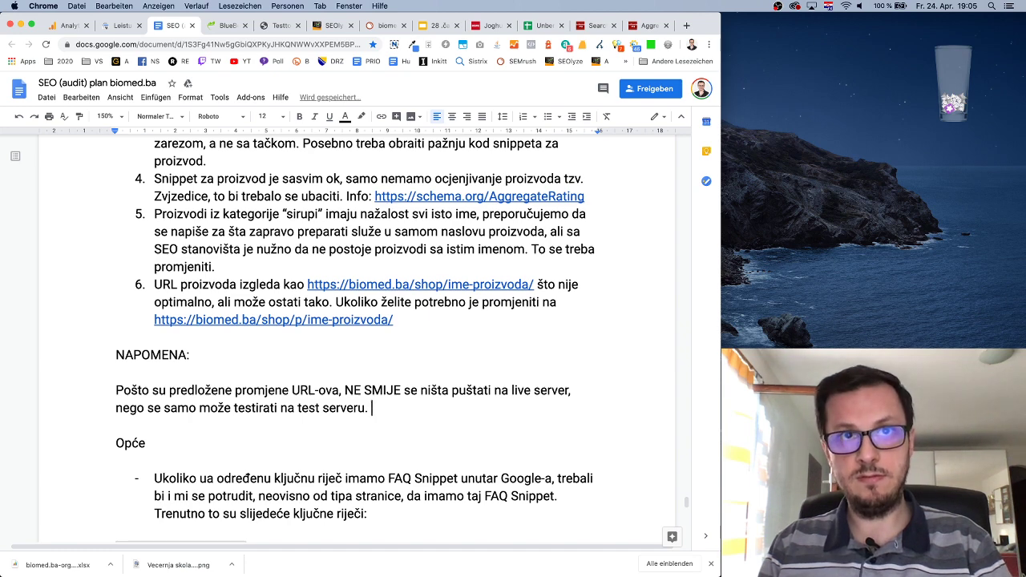
Add the sentence "Ja ne preuzimam nikakvu odgovornost, ukoliko se to ne ispoštuje i neko samovoljno bez mog pregleda objavi nove URL-ove.".
text(Ja ne preuz)
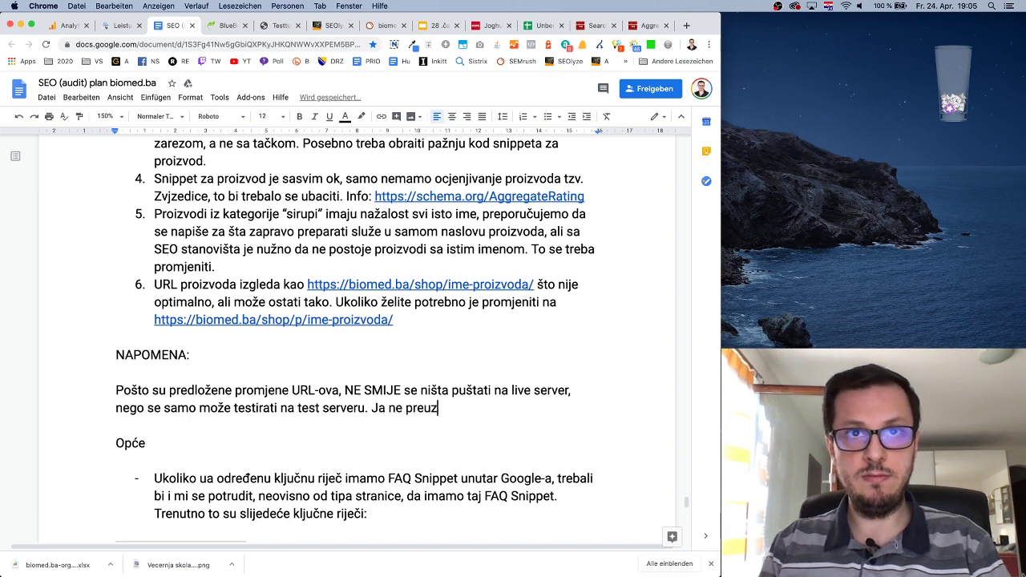
text(imam nikakvu o)
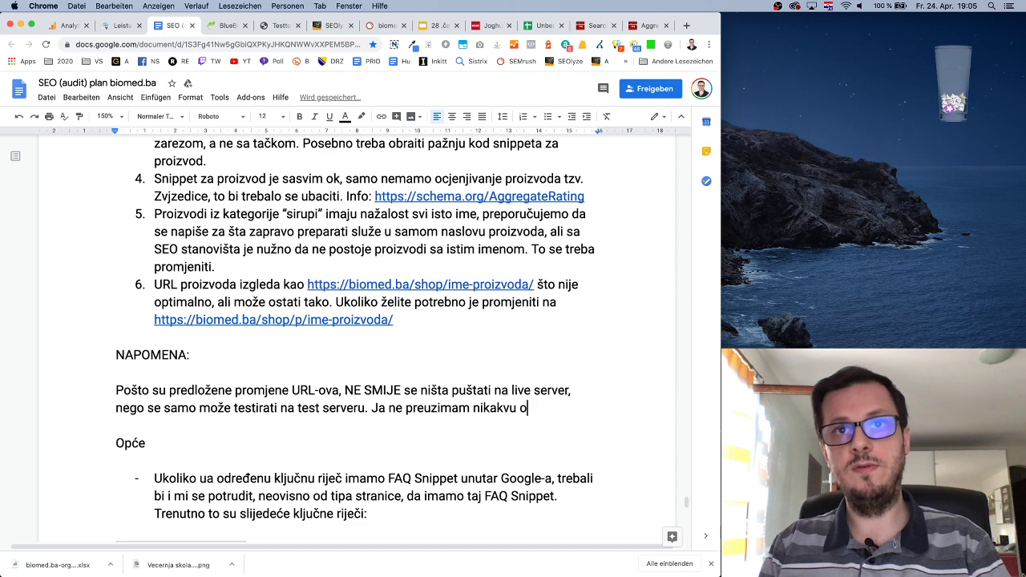
text(dgovornost, )
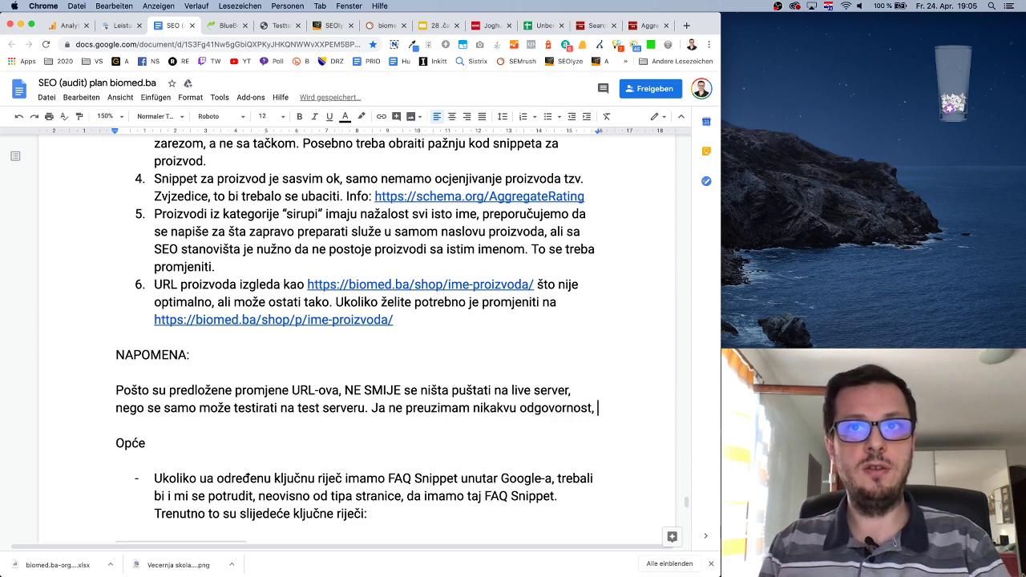
text(ukoliko se to)
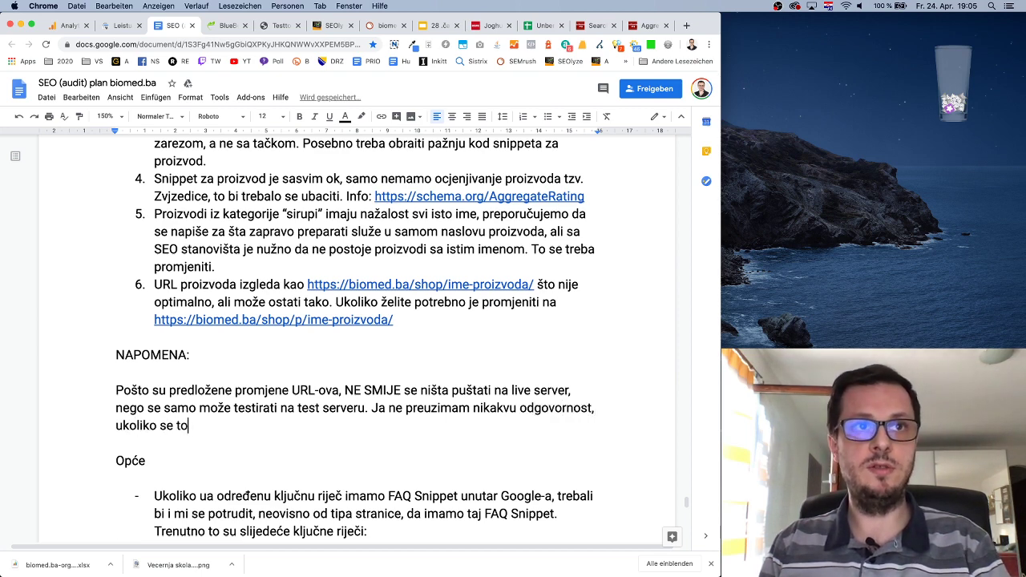
text( ne ispoštuje i)
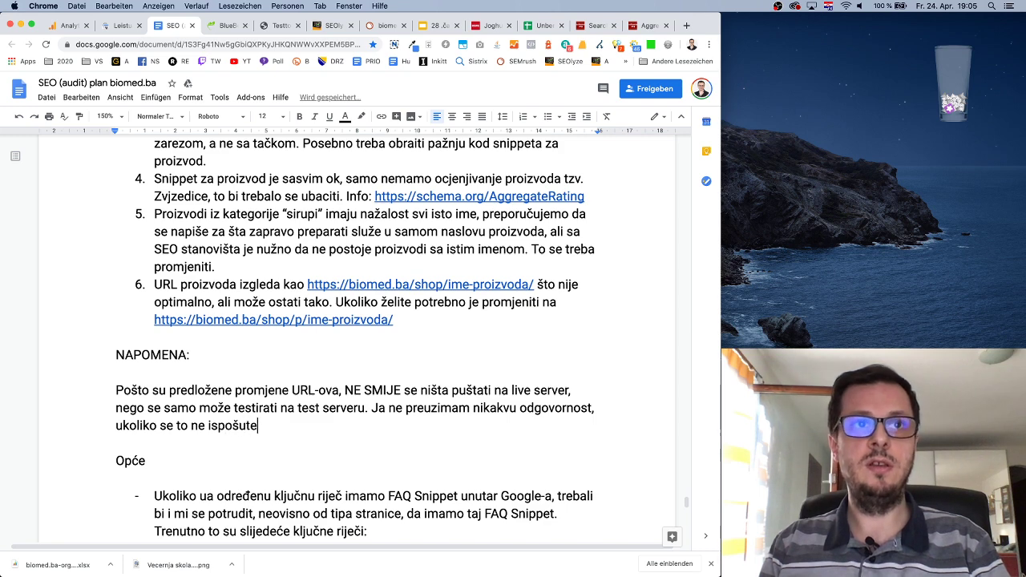
text( neko )
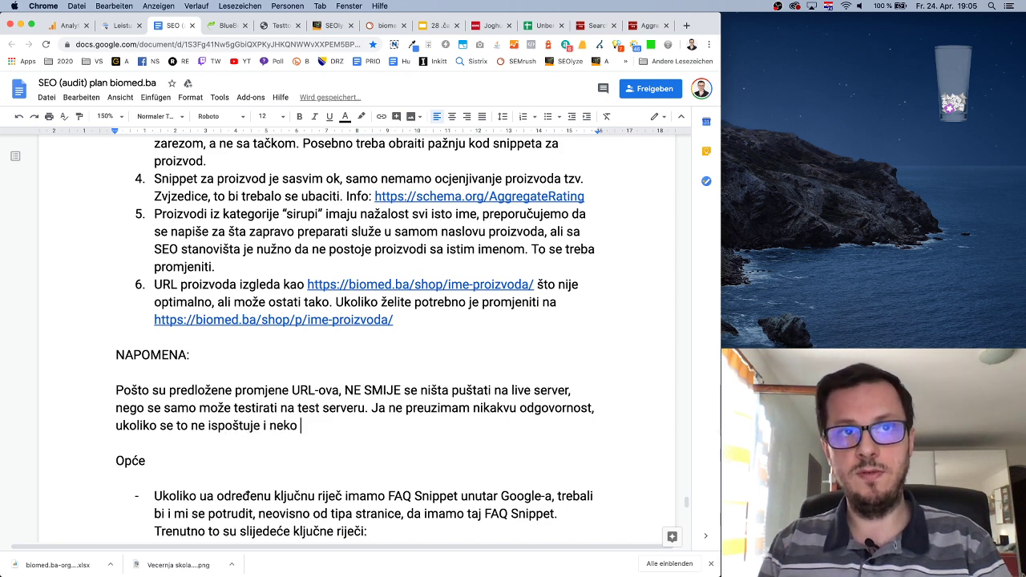
text(samovoljno bez )
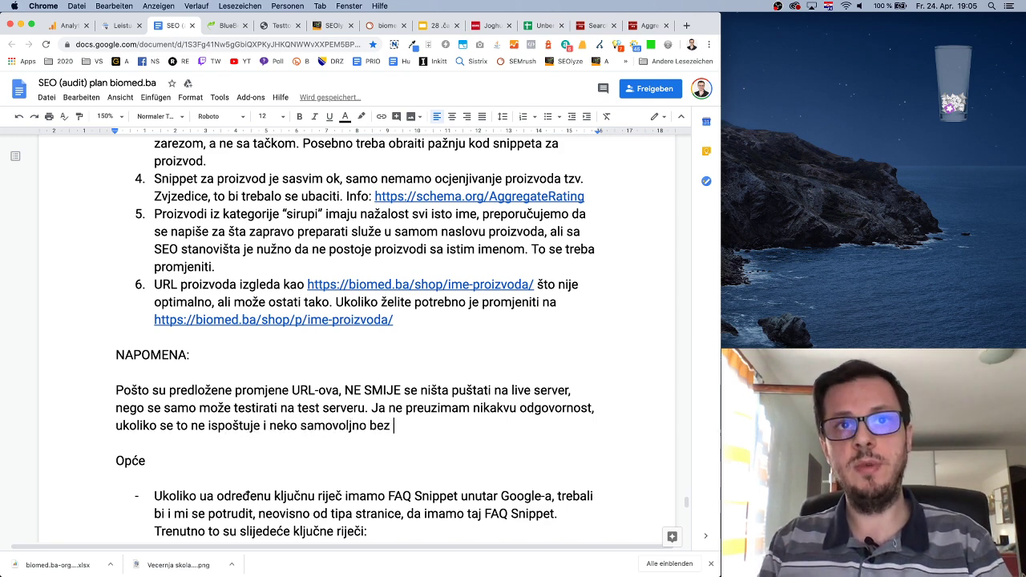
text(mog pregleda obja)
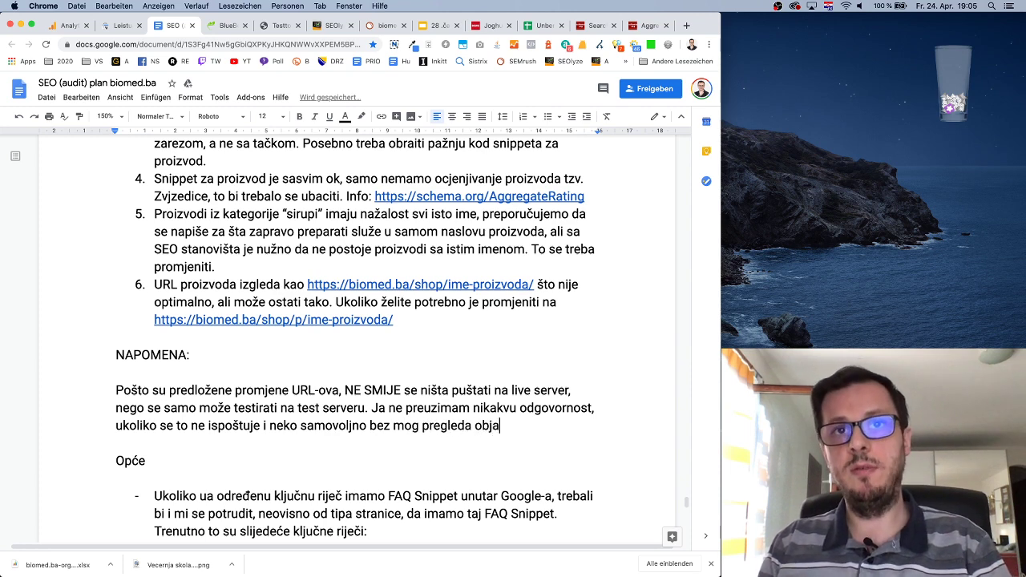
text(vi nove URL)
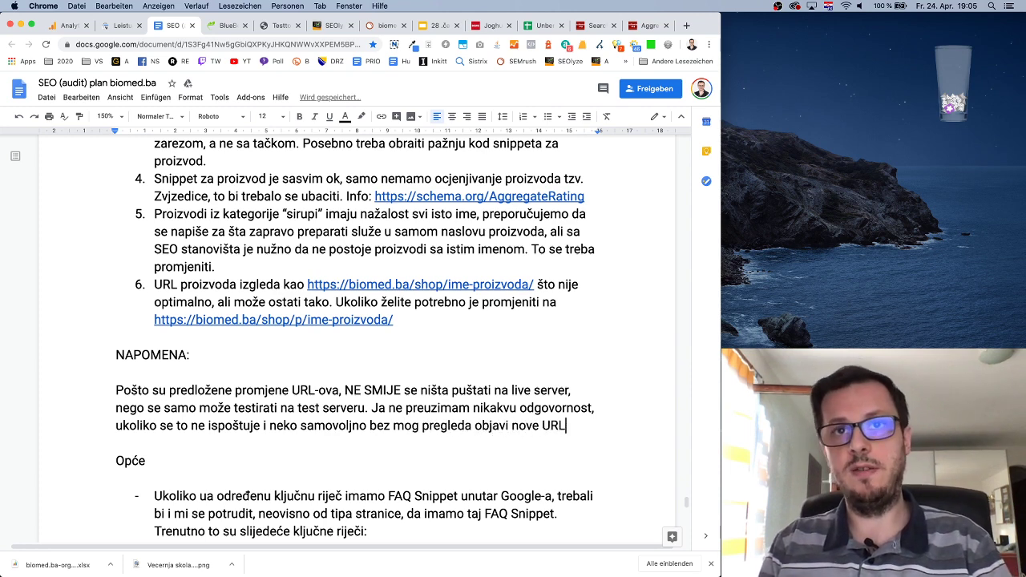
text(-ove.)
Start the explanation on the note's next line with "Razlog tome jeste što URL rewriting".
key(Return)
text(Razlgo)
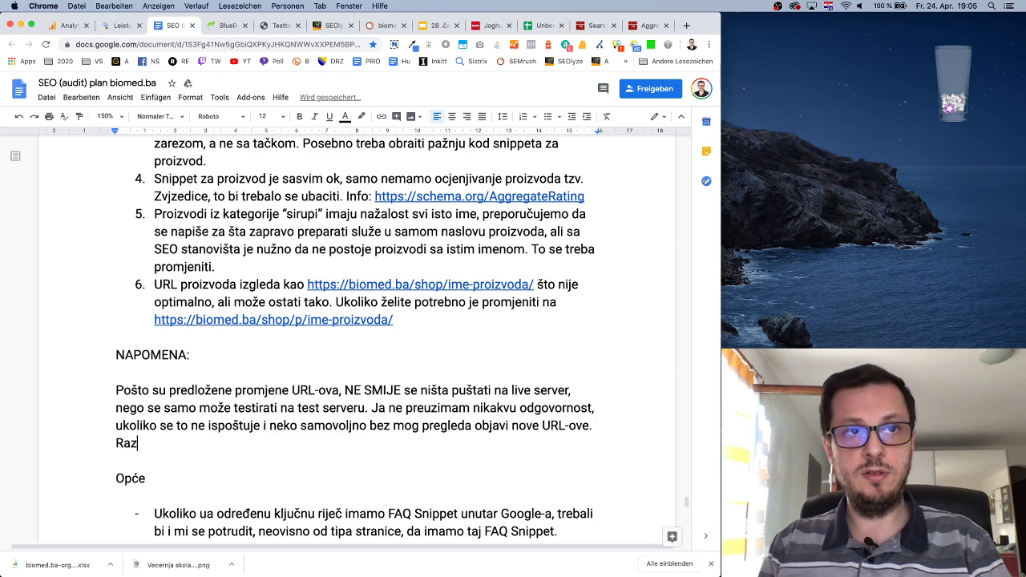
key(BackSpace)
key(BackSpace)
key(BackSpace)
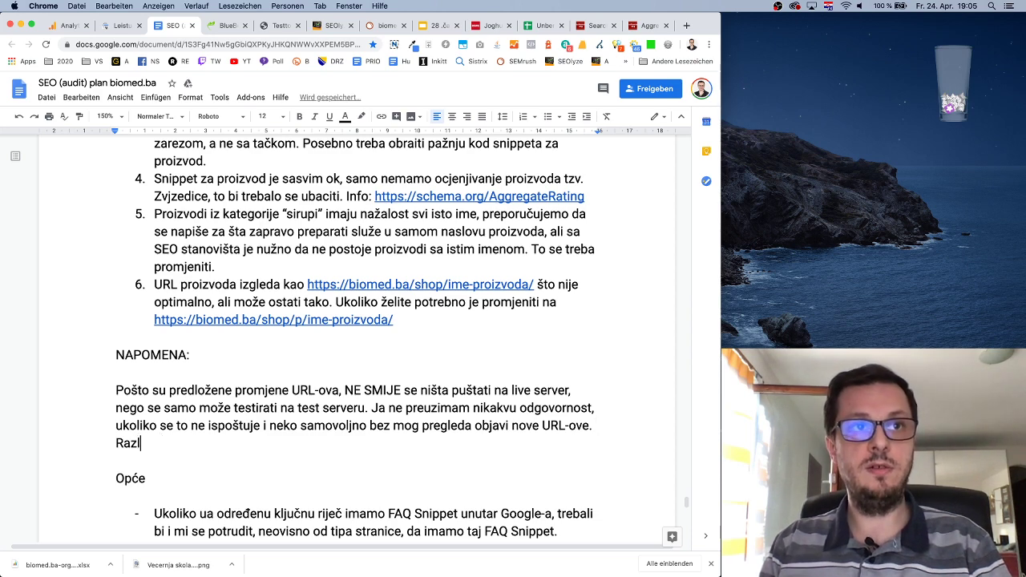
text(og tome jeste)
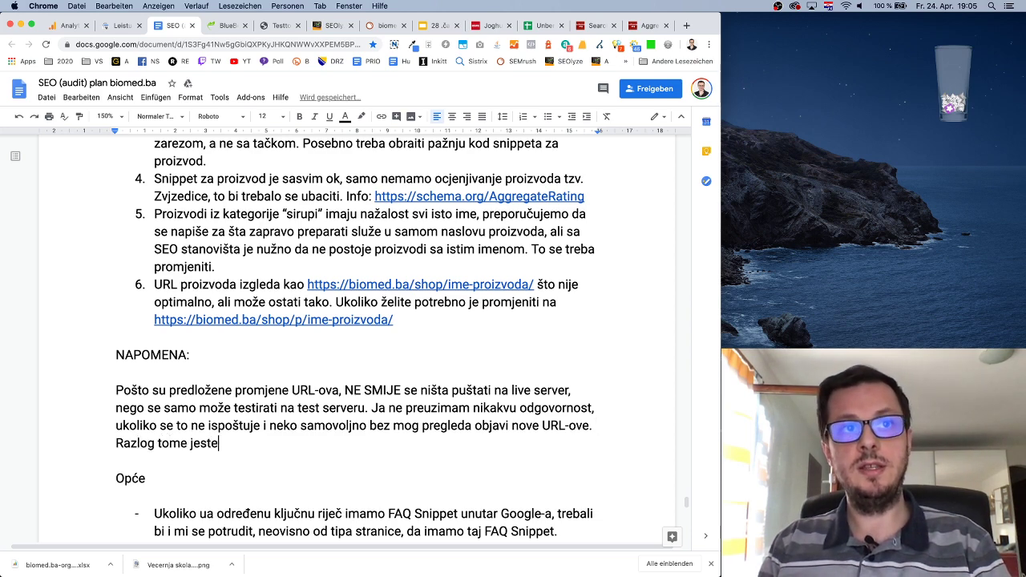
text( što URL re)
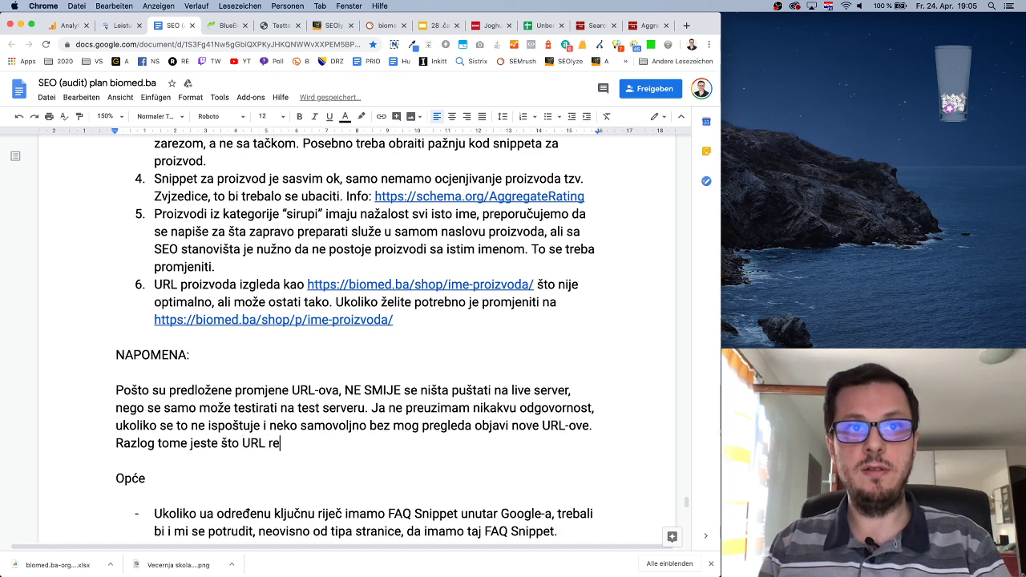
text(writing)
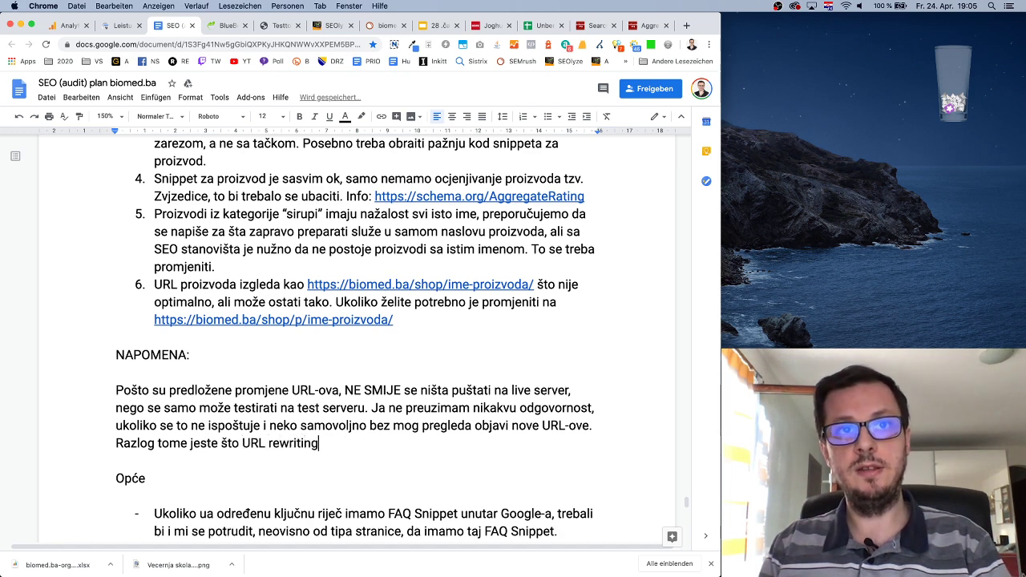
Continue the note's explanation after "URL rewriting" with "zahtjeva pored promjene i aktivnu redirekciju".
text( zaht)
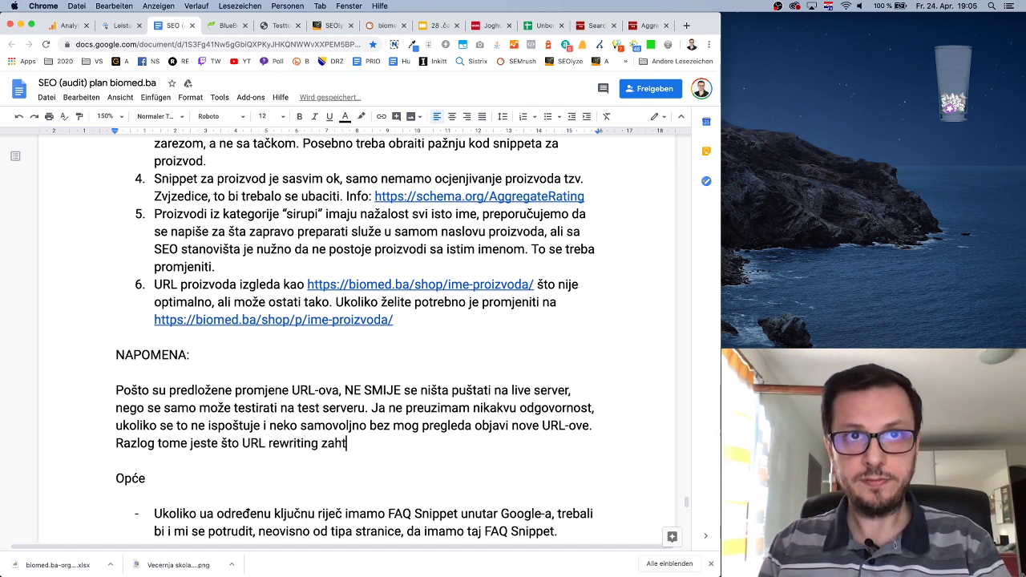
text(jeva pored )
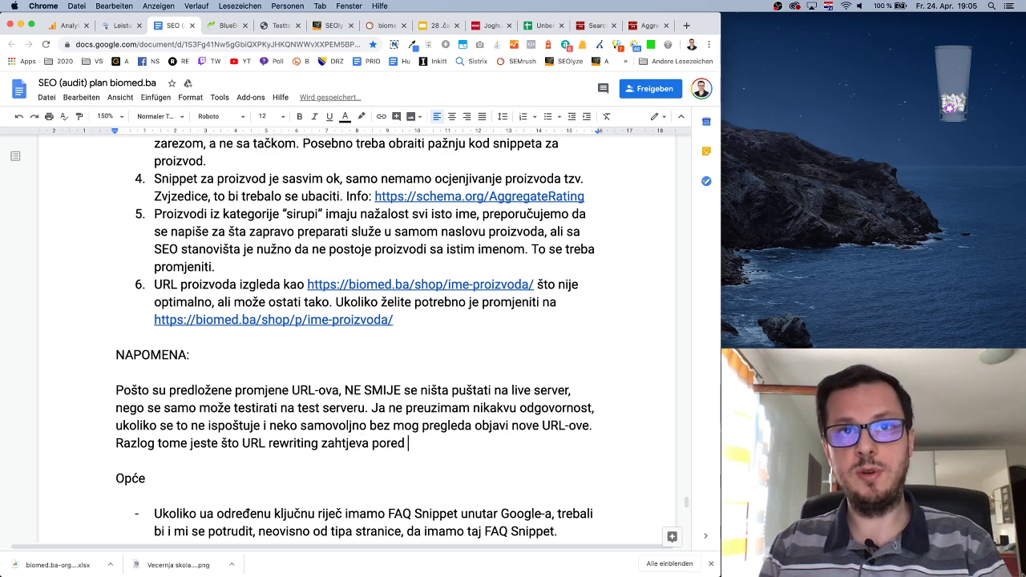
text(promjene )
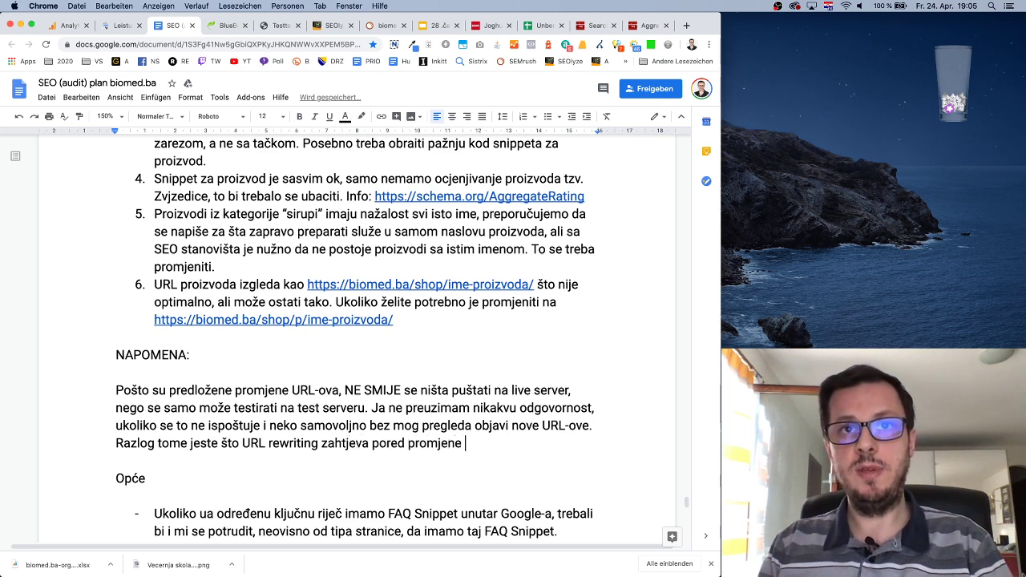
text(i aktivnu redirek)
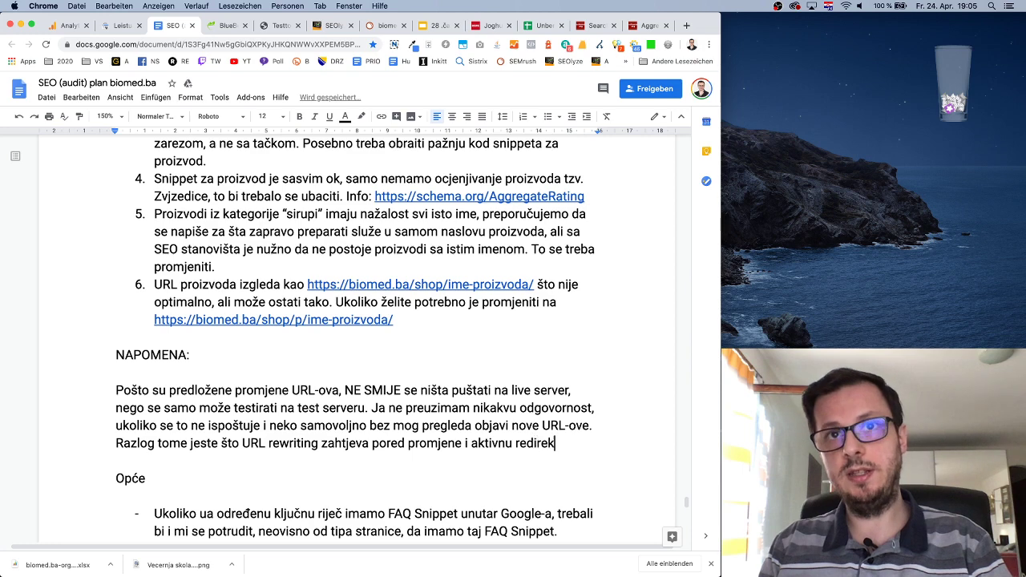
text(ciju pomoću)
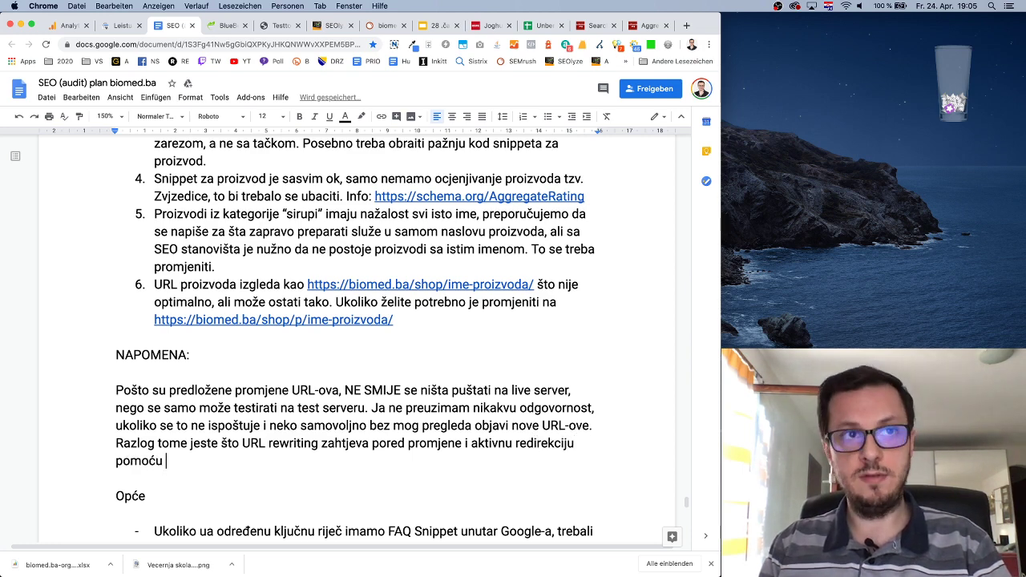
key(BackSpace)
key(BackSpace)
key(BackSpace)
key(BackSpace)
key(BackSpace)
key(BackSpace)
key(BackSpace)
key(BackSpace)
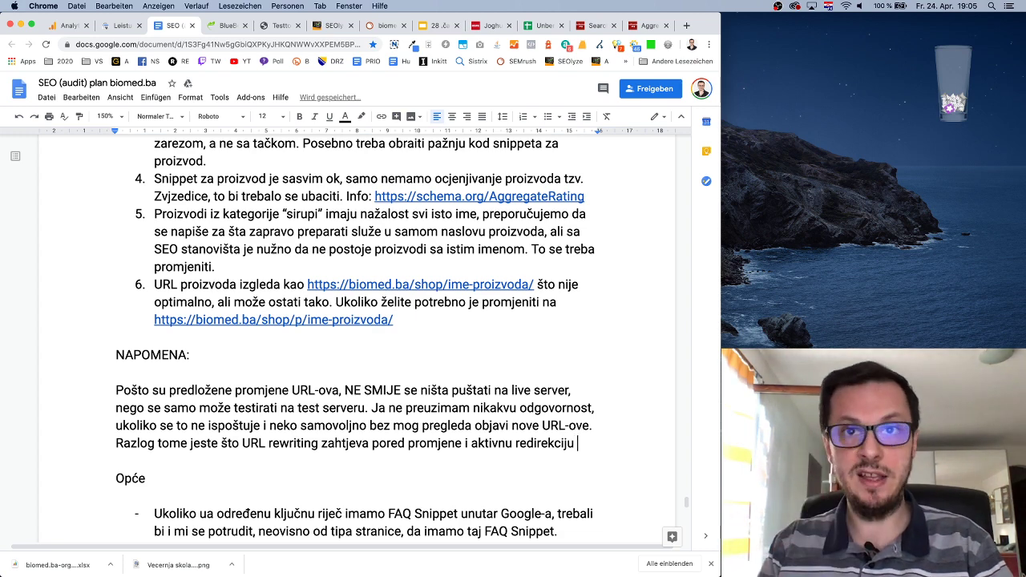
Finish the redirection sentence in the note with "sa starih URL-ova na nove.".
text(sa s)
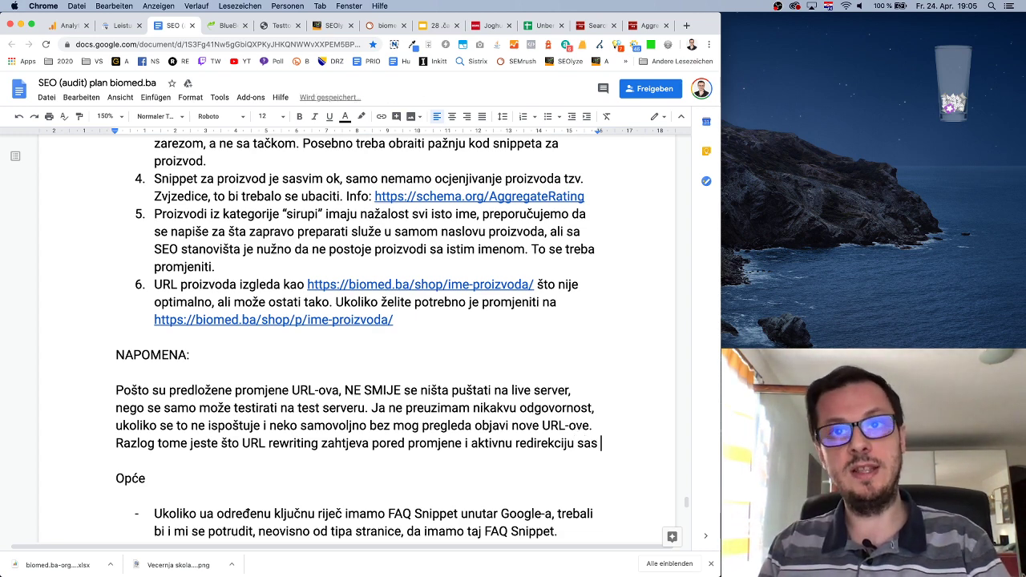
text(tari)
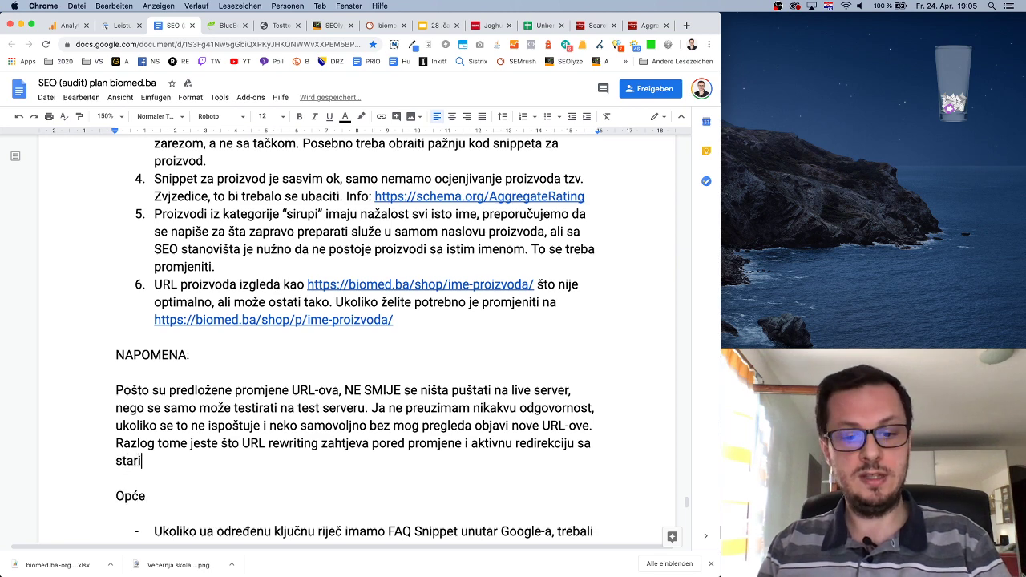
text(h URL-ova na nov)
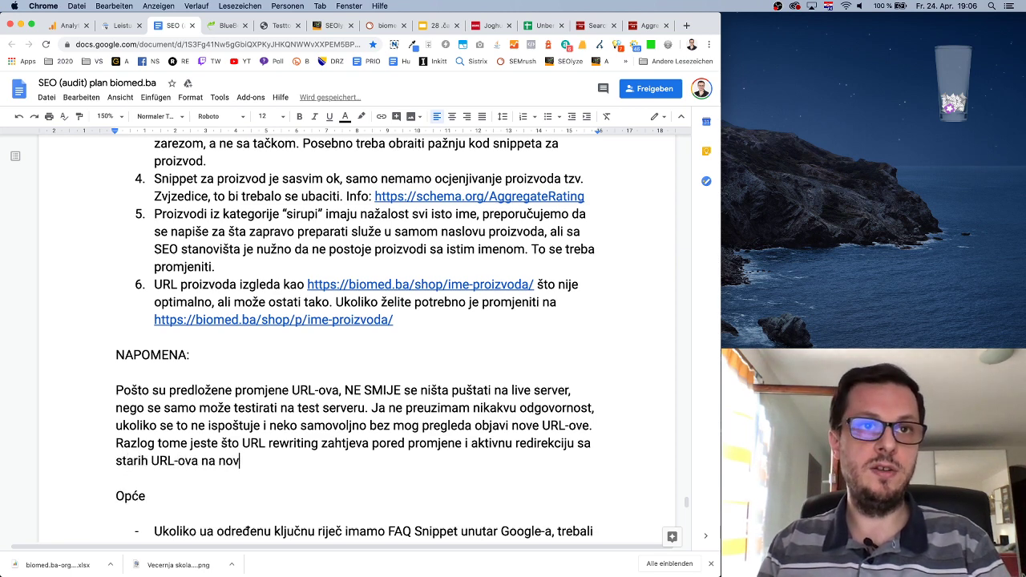
text(e. Uko)
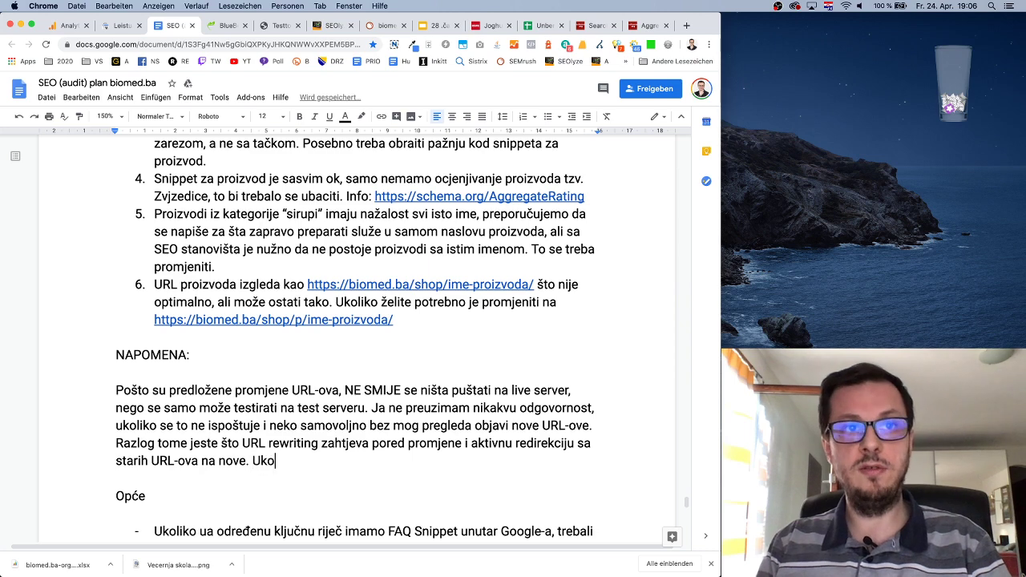
Complete the note's last sentence as "Ukoliko se to ne ispoštuje, moguć je gubitak mnogih, ako ne i svih pozicija.".
text(liko se to)
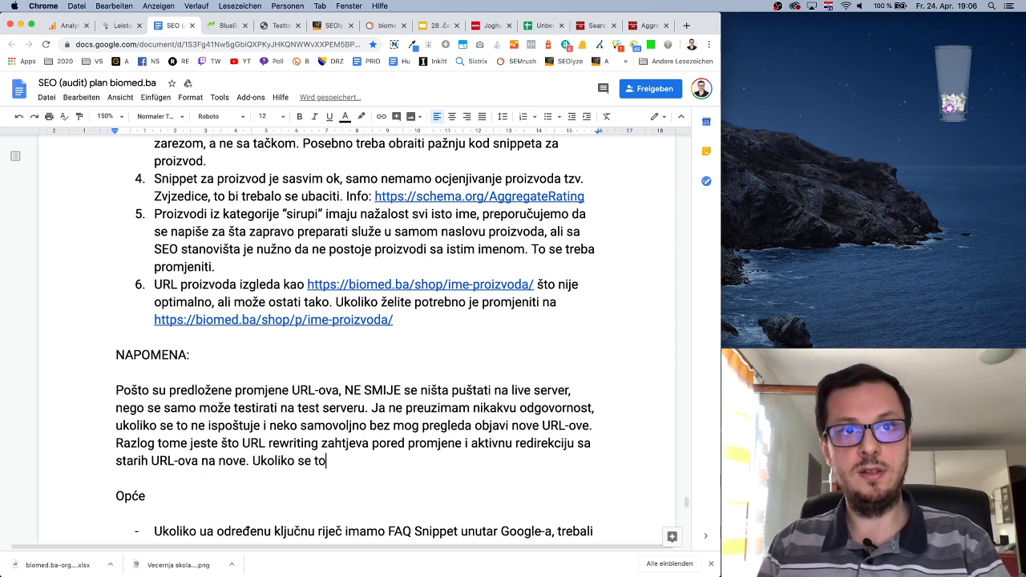
text( ne ispoštuje, mogu)
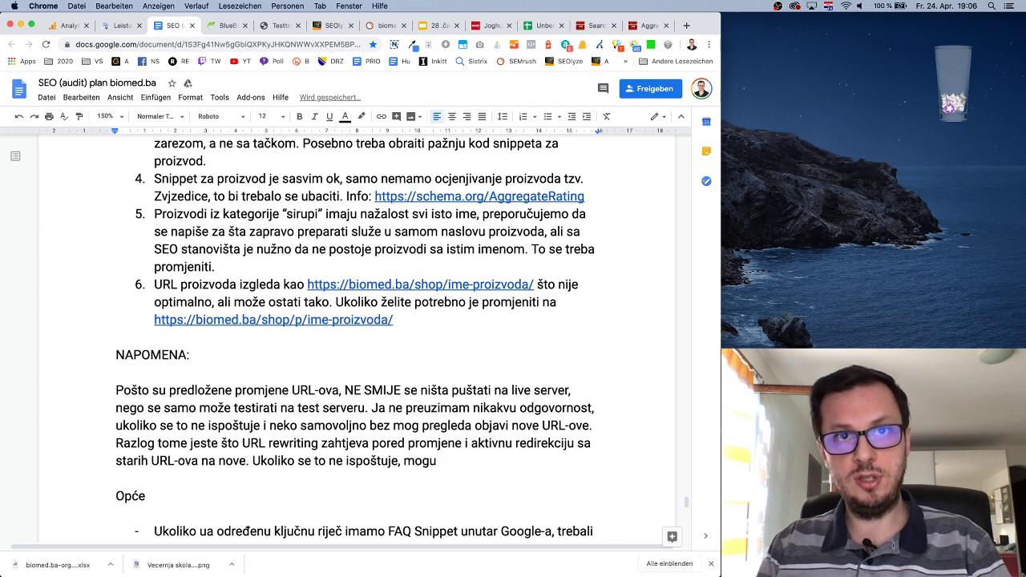
text(ć je gubit)
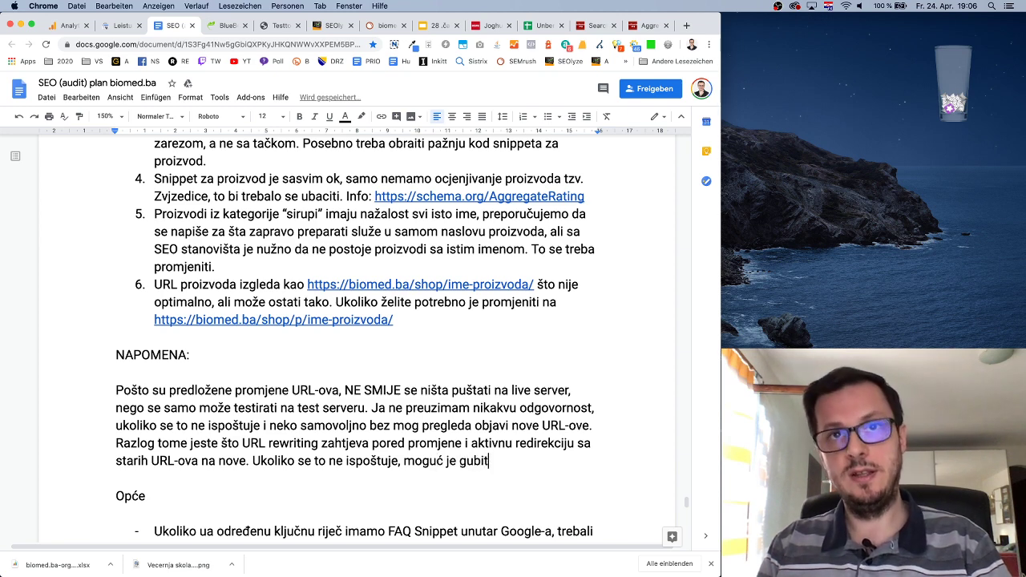
text(ak mnogih, )
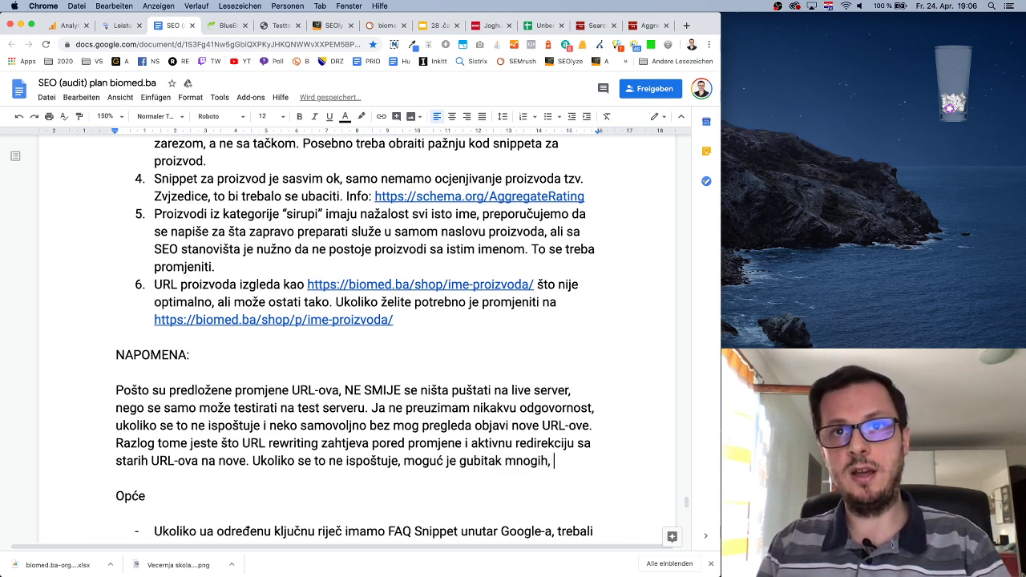
text(ako ne i svih poz)
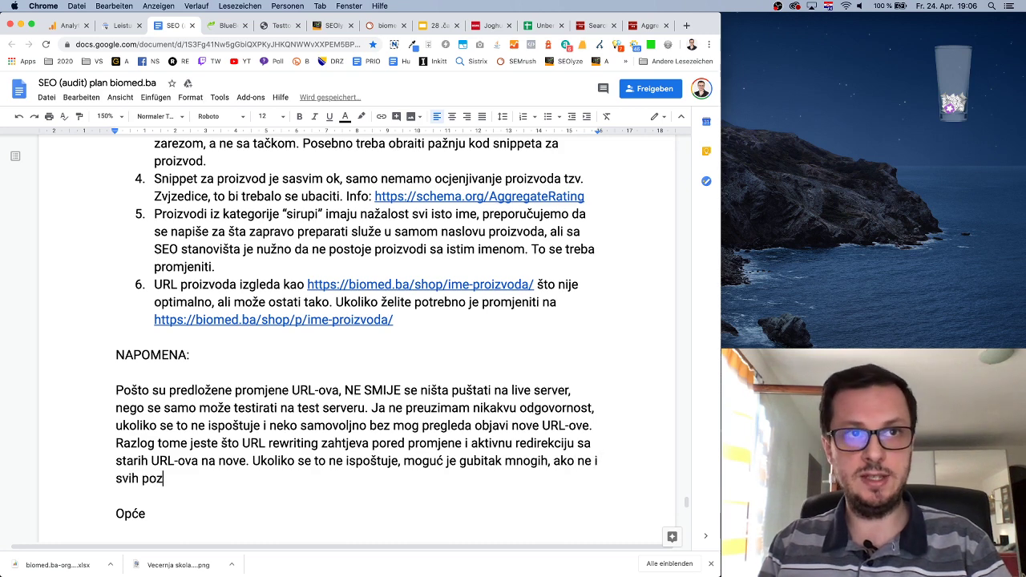
text(icija.)
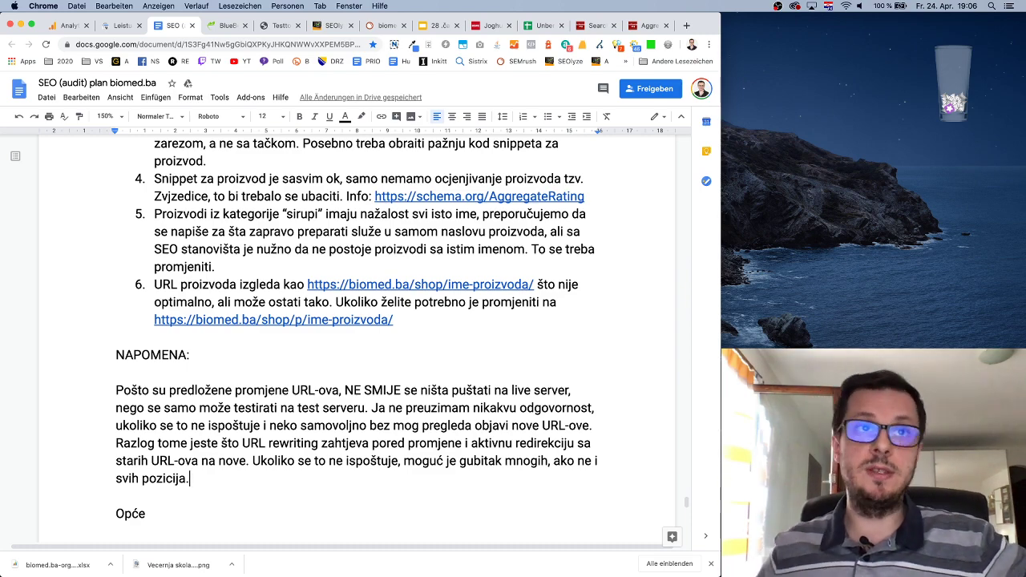
Compare the existing category URL with the proposed /shop/c/ URL in the category recommendations.
scroll(124, 375, up, 10)
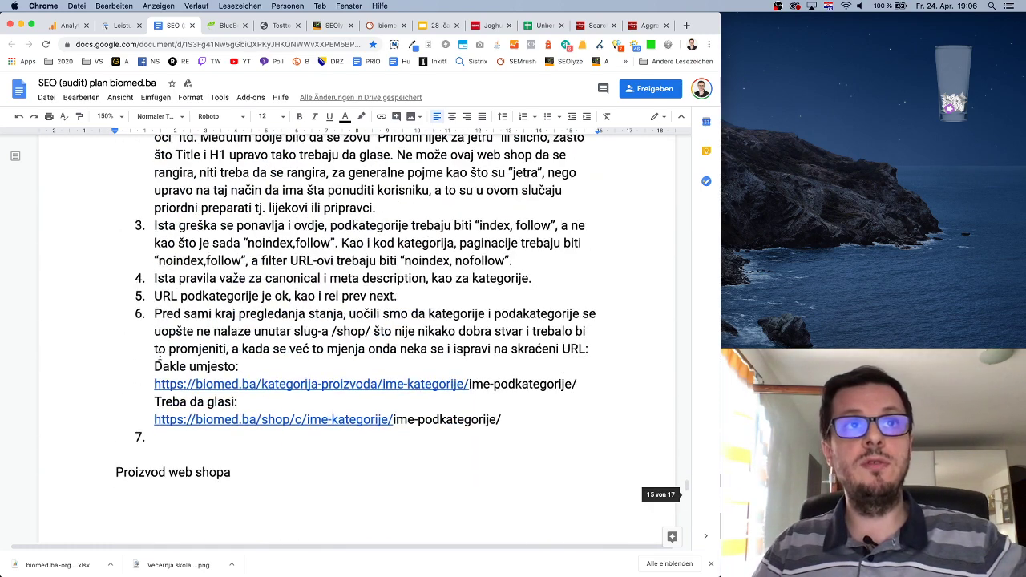
key(super+z)
key(super+z)
key(super+z)
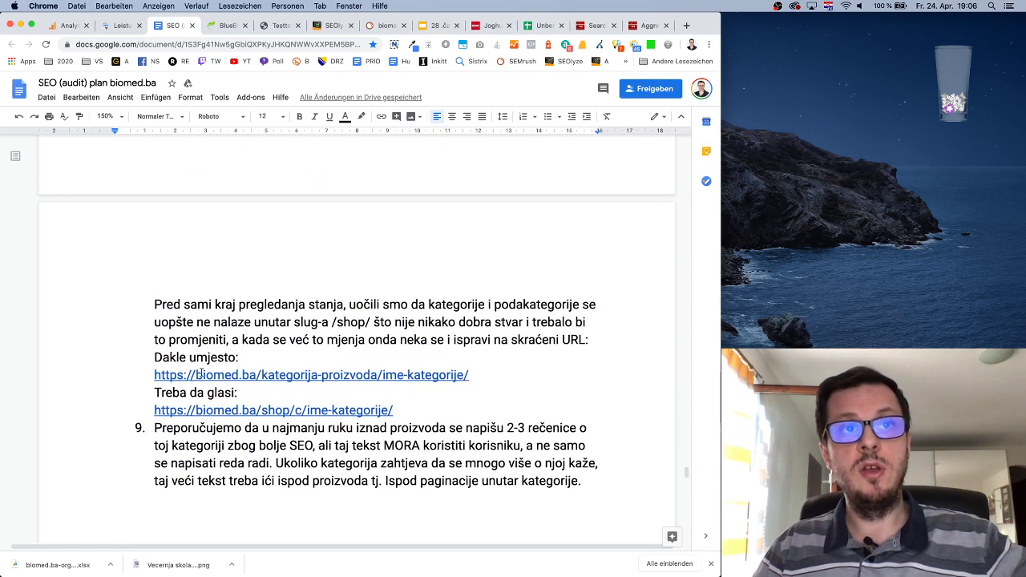
drag(156, 375, 465, 377)
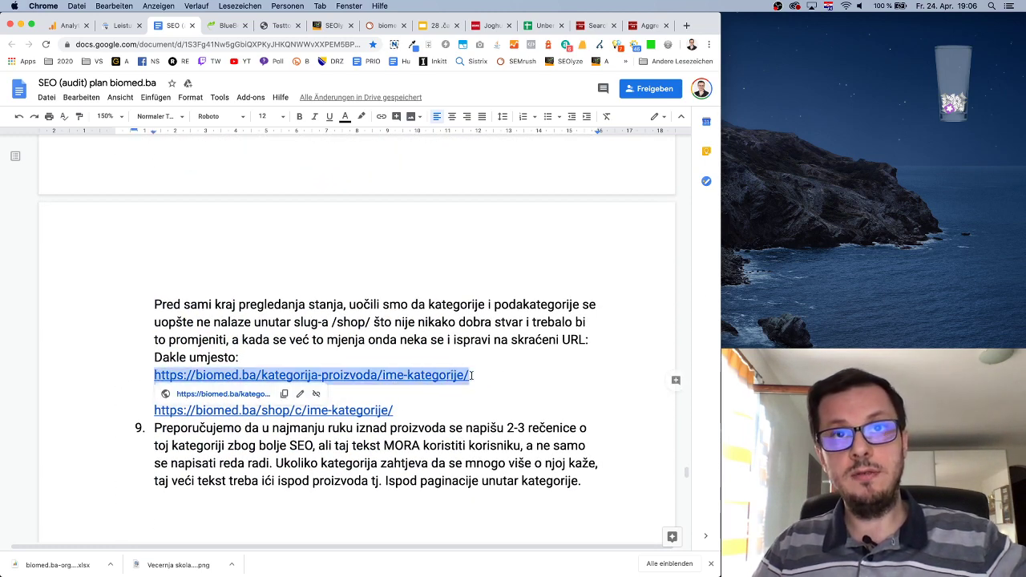
drag(393, 411, 177, 409)
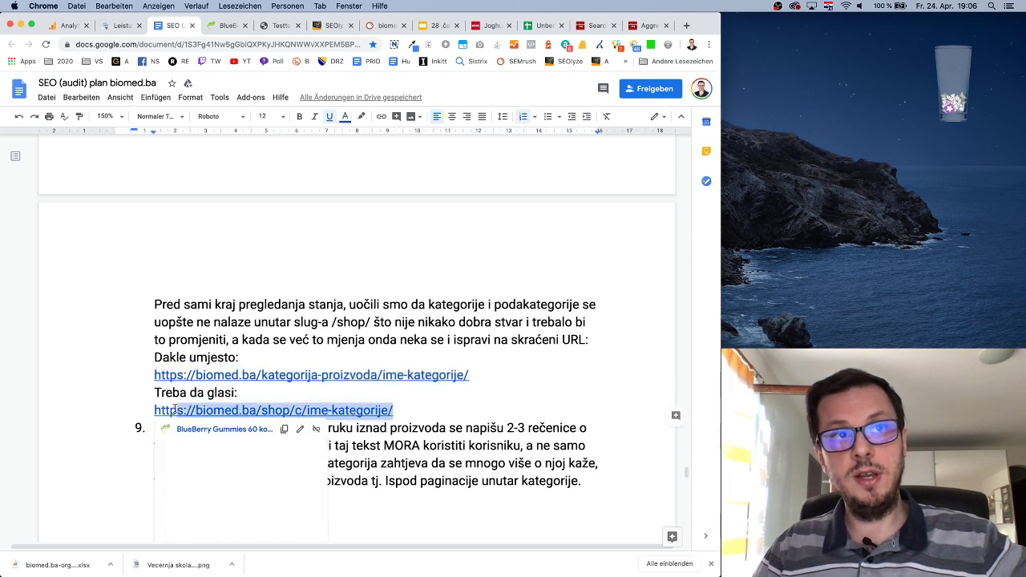
click(305, 375)
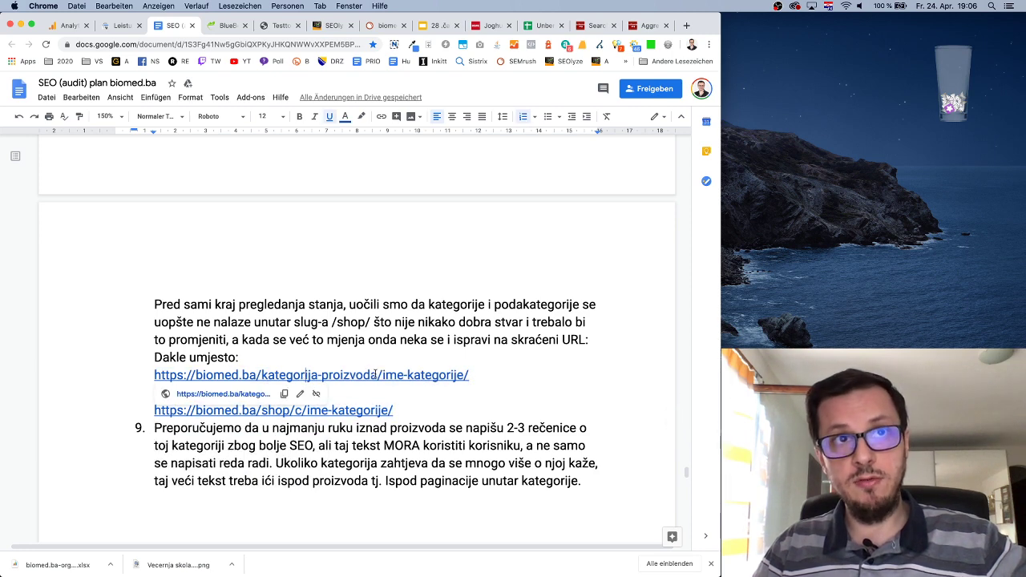
click(369, 411)
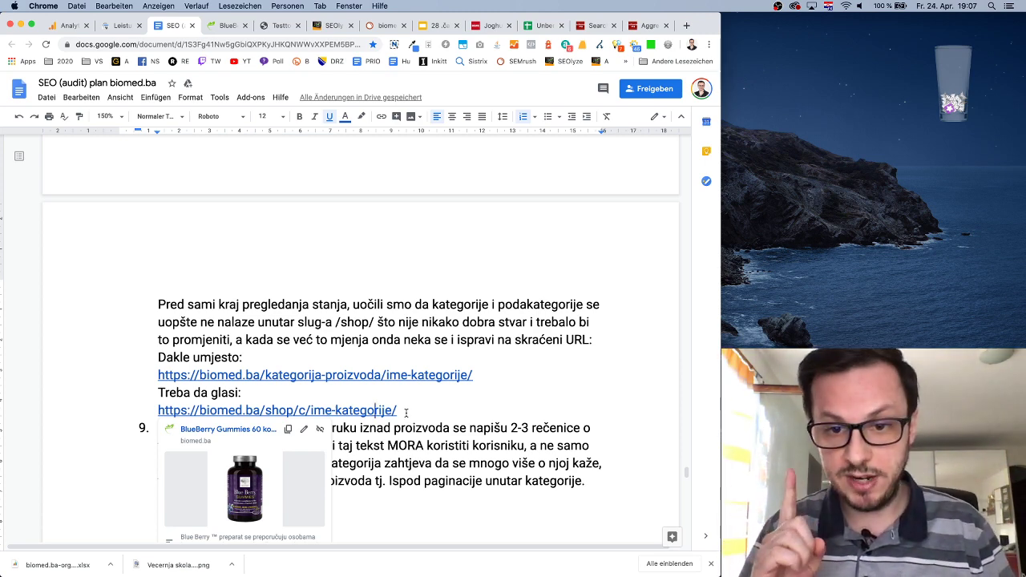
click(476, 374)
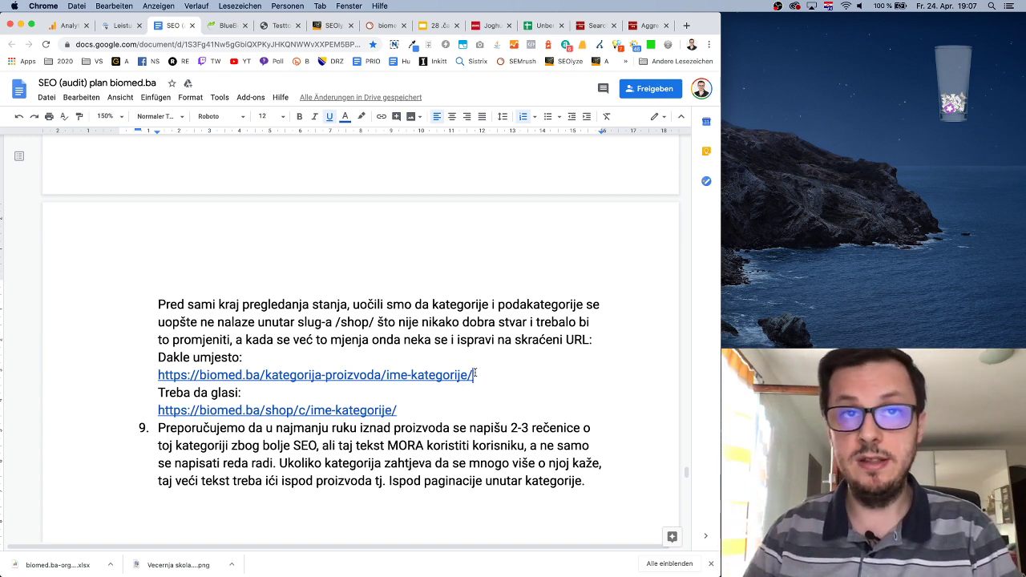
scroll(514, 369, right, 1)
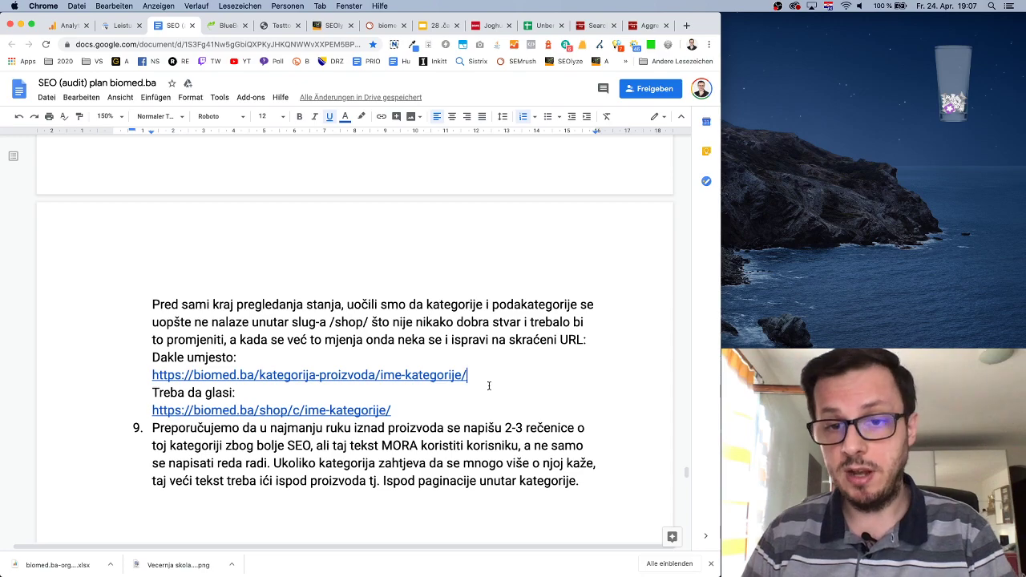
scroll(490, 388, right, 1)
Reread the NAPOMENA note and the product recommendations, and check them against the BlueBerry Gummies 60 kom product page.
scroll(506, 404, down, 15)
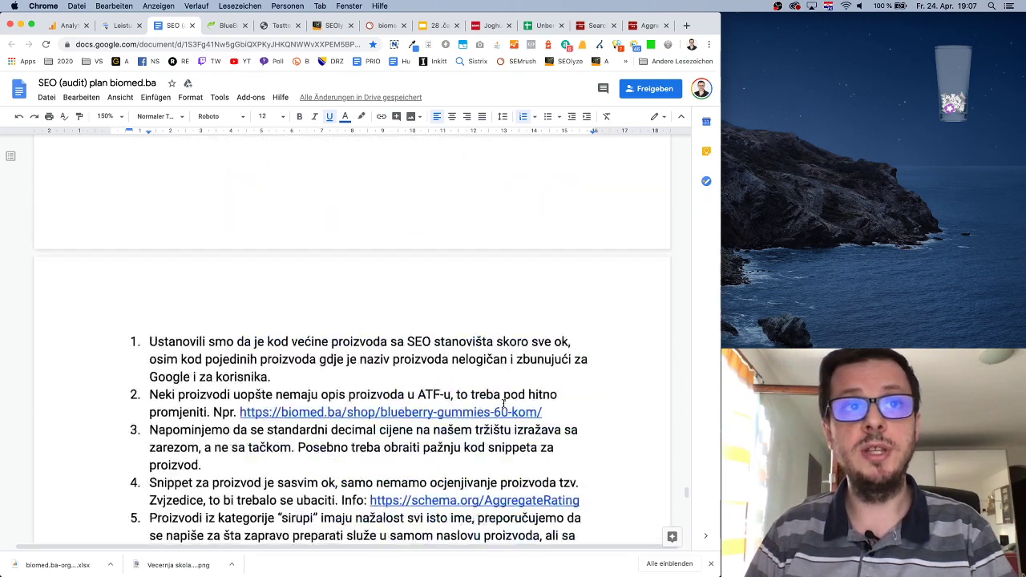
scroll(505, 403, down, 2)
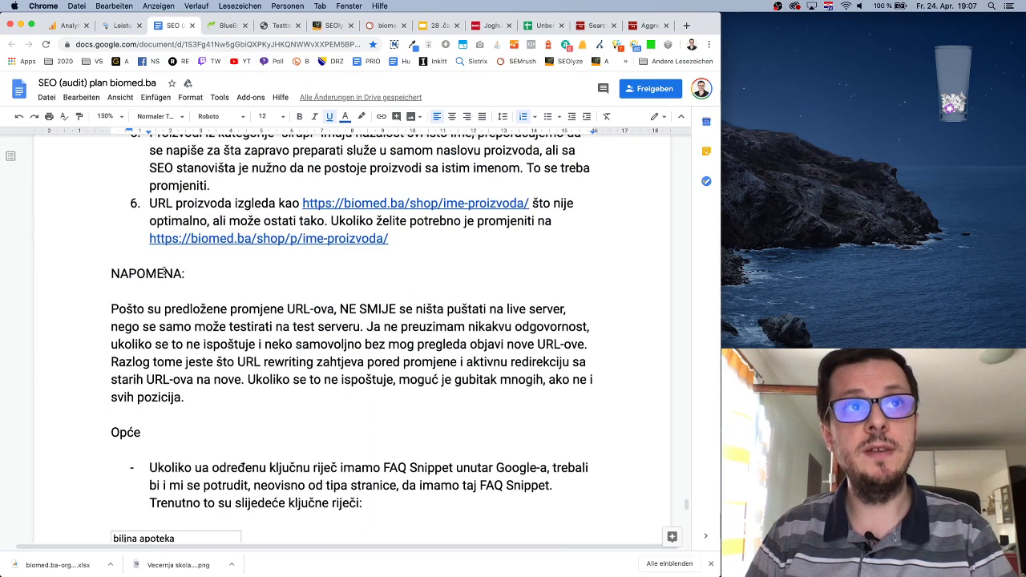
drag(128, 273, 207, 401)
click(246, 400)
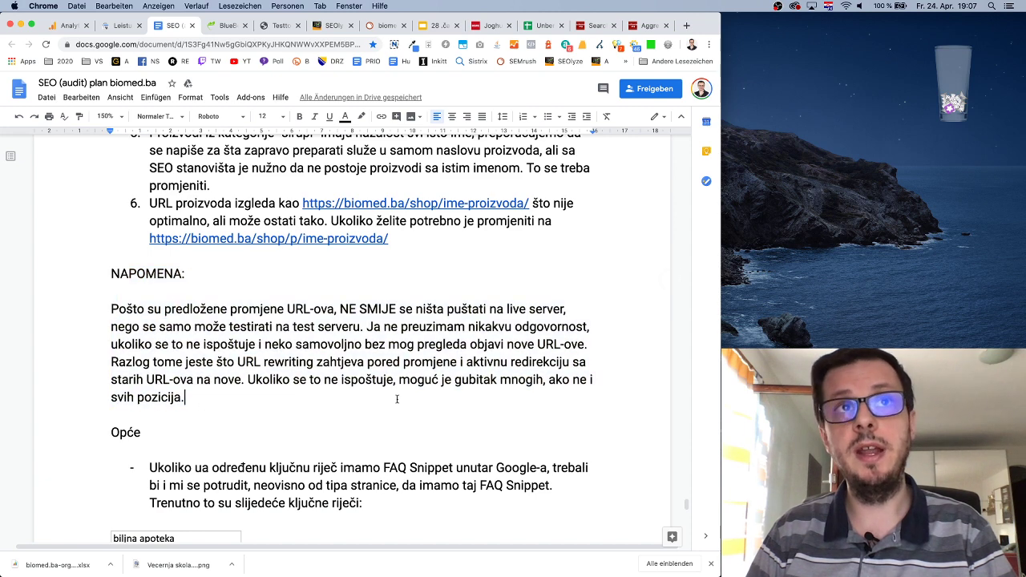
scroll(397, 399, up, 5)
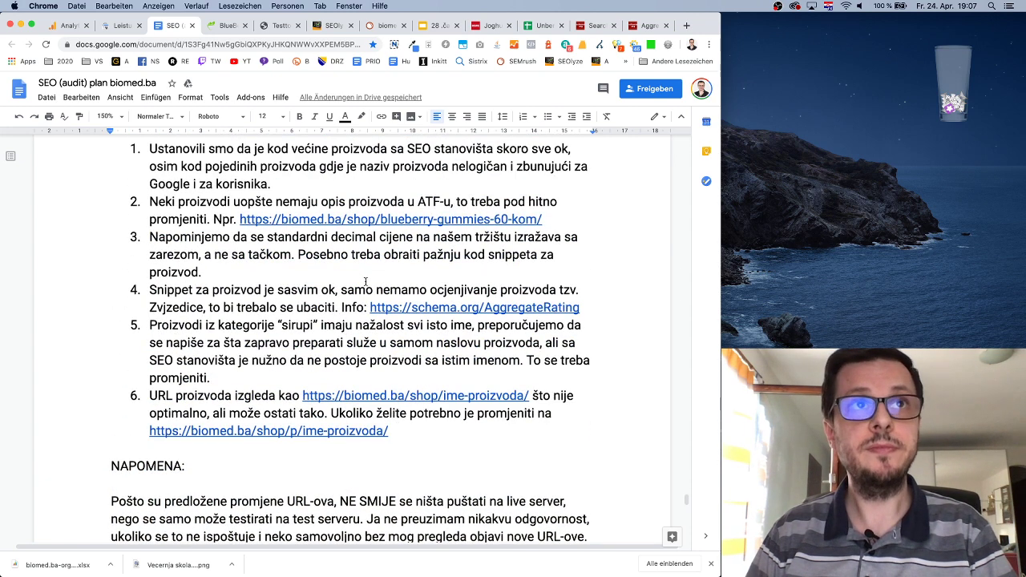
scroll(367, 282, up, 1)
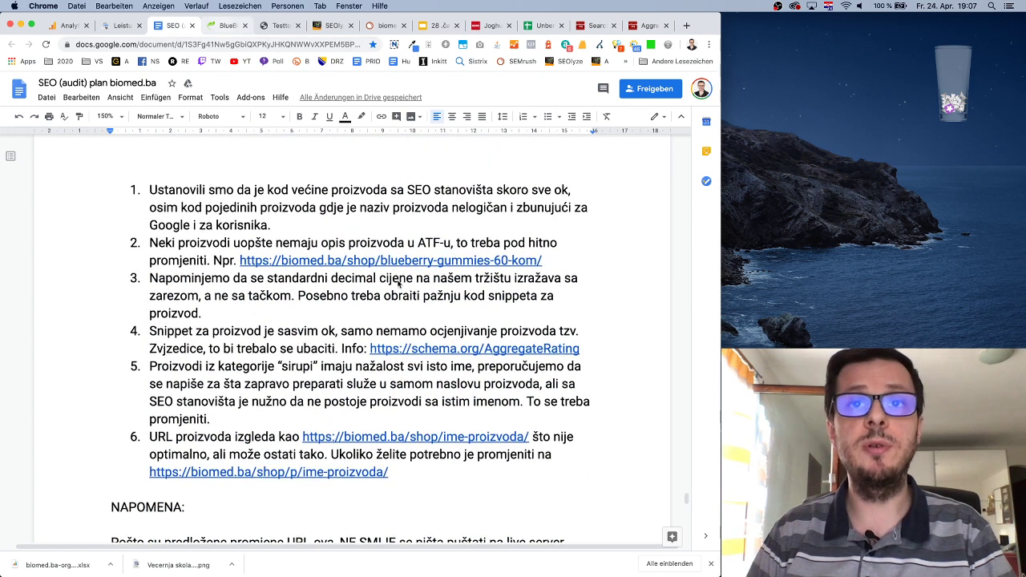
click(225, 24)
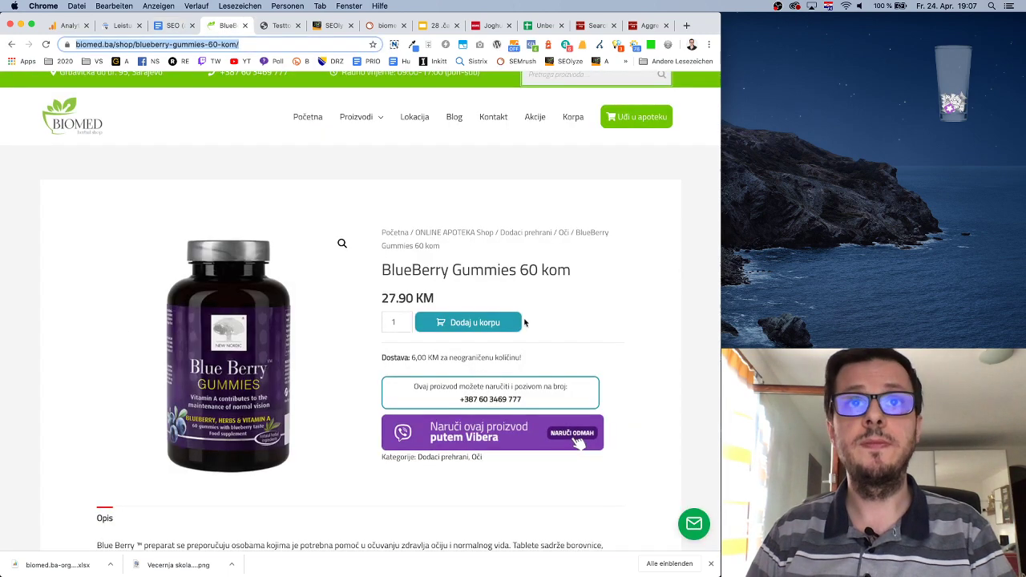
scroll(522, 321, down, 5)
scroll(321, 245, up, 5)
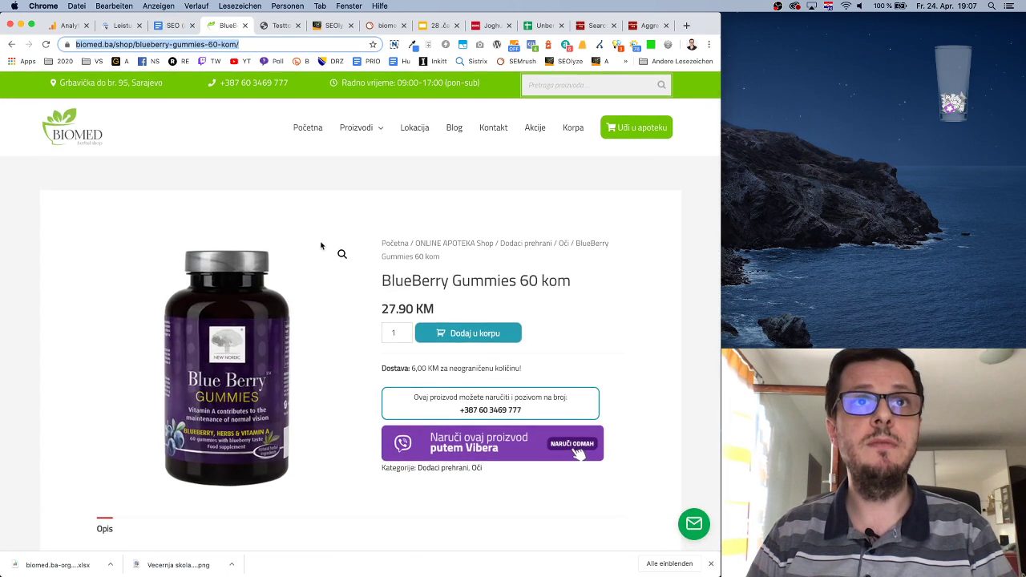
scroll(626, 300, down, 5)
scroll(625, 299, up, 6)
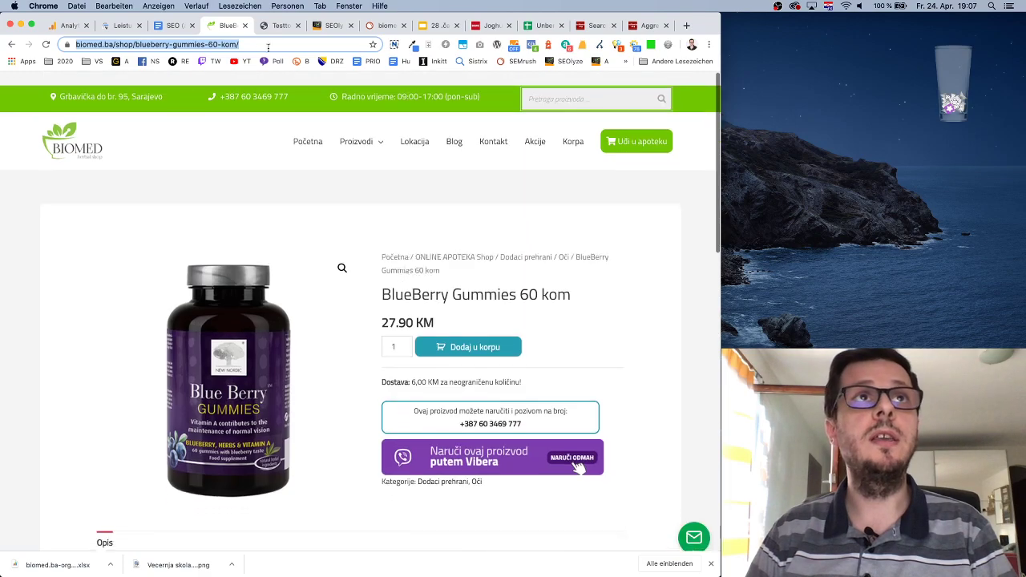
Return to the audit document and add product recommendation 7, beginning "Većina slika proizvoda su prevelike i nisu optimizovane za web, čak".
click(172, 25)
scroll(368, 319, down, 3)
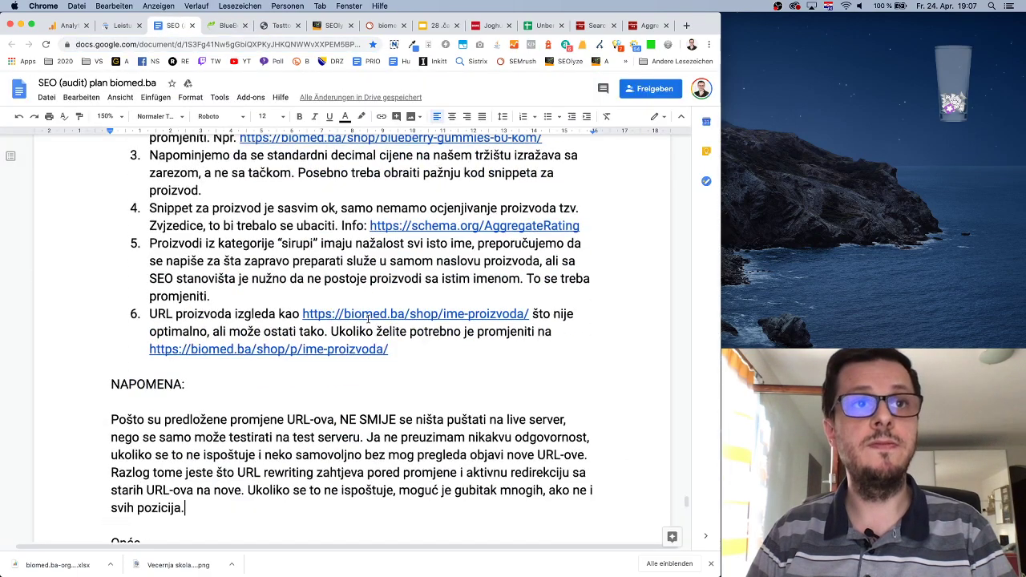
scroll(368, 319, up, 6)
scroll(368, 319, down, 4)
click(393, 429)
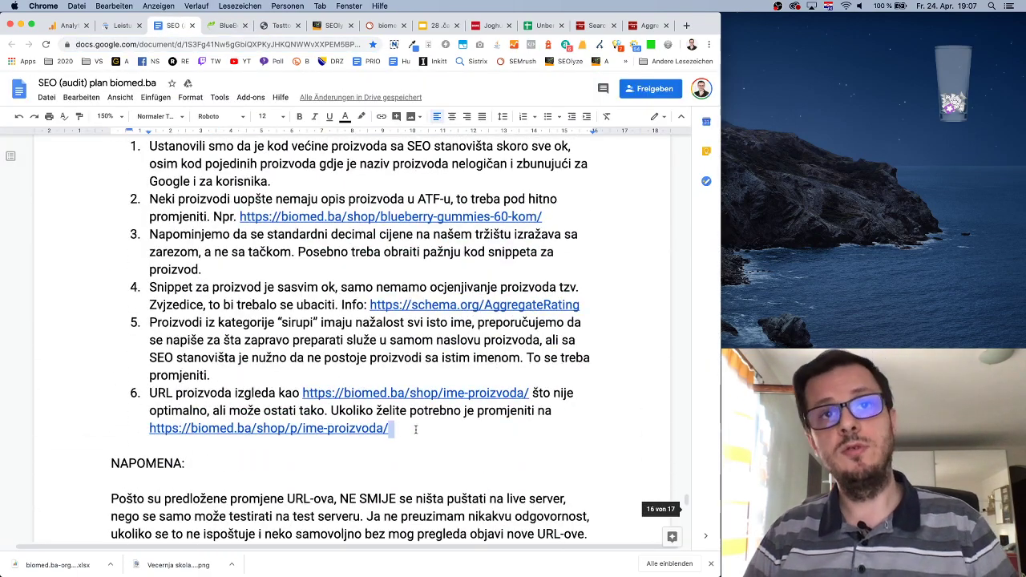
key(Return)
text(Veći)
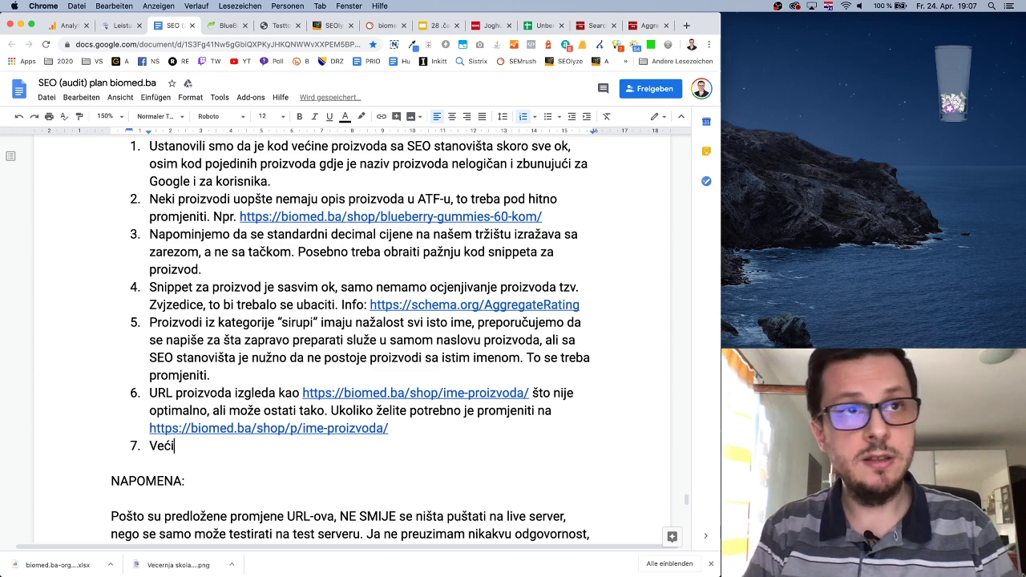
text(na slika pro)
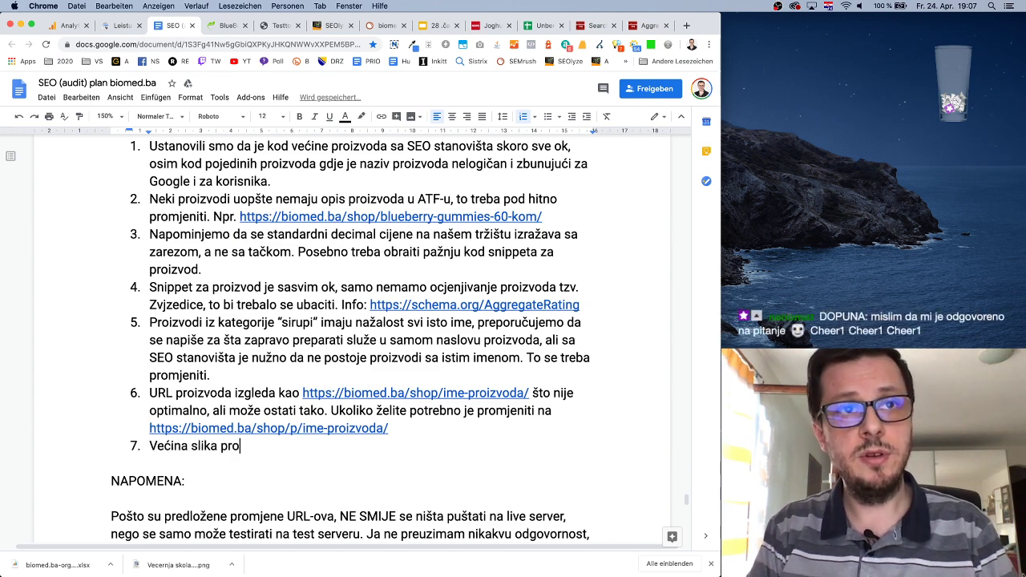
text(izvoda su )
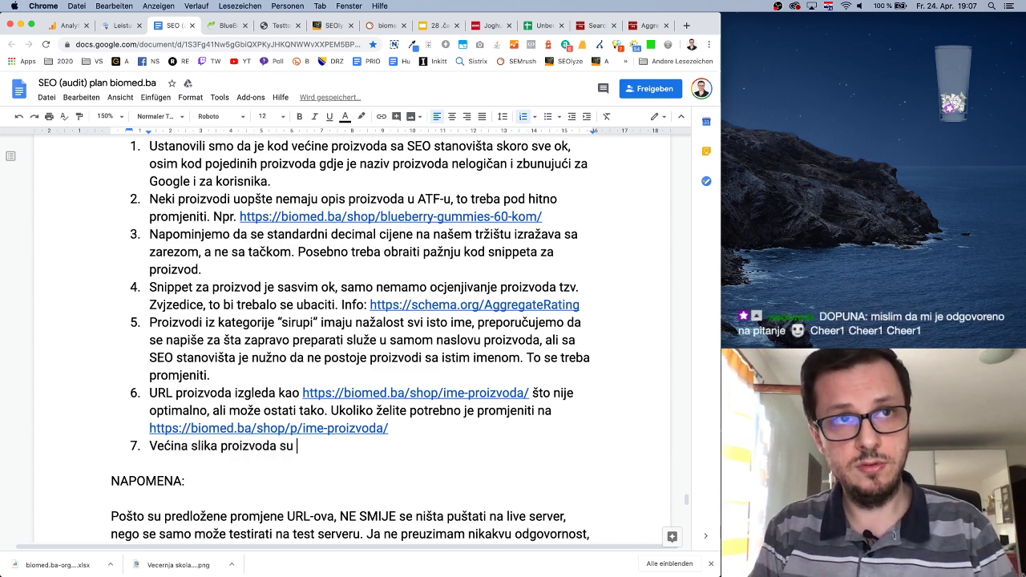
text(prevelike i n)
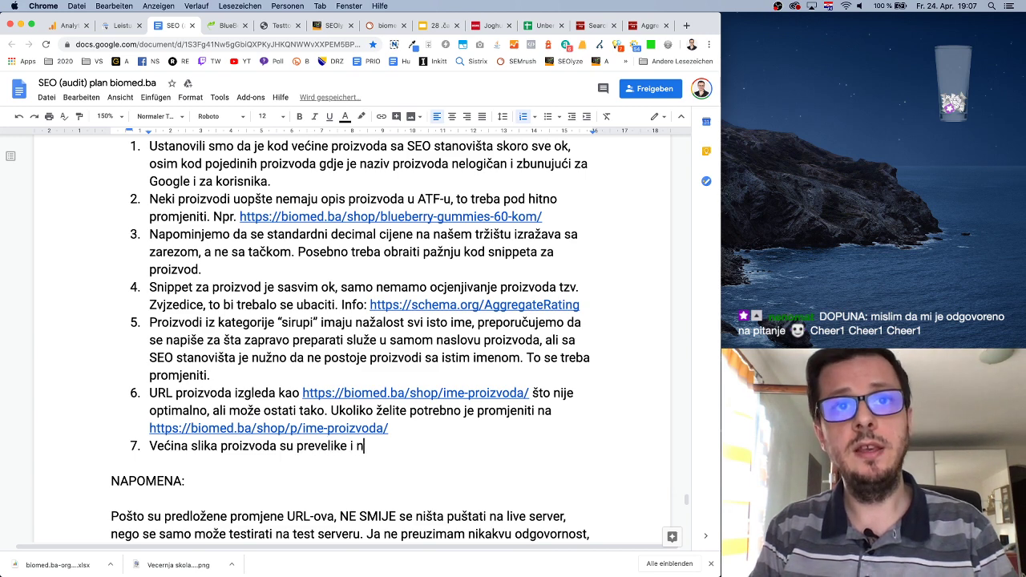
text(isu optimizo)
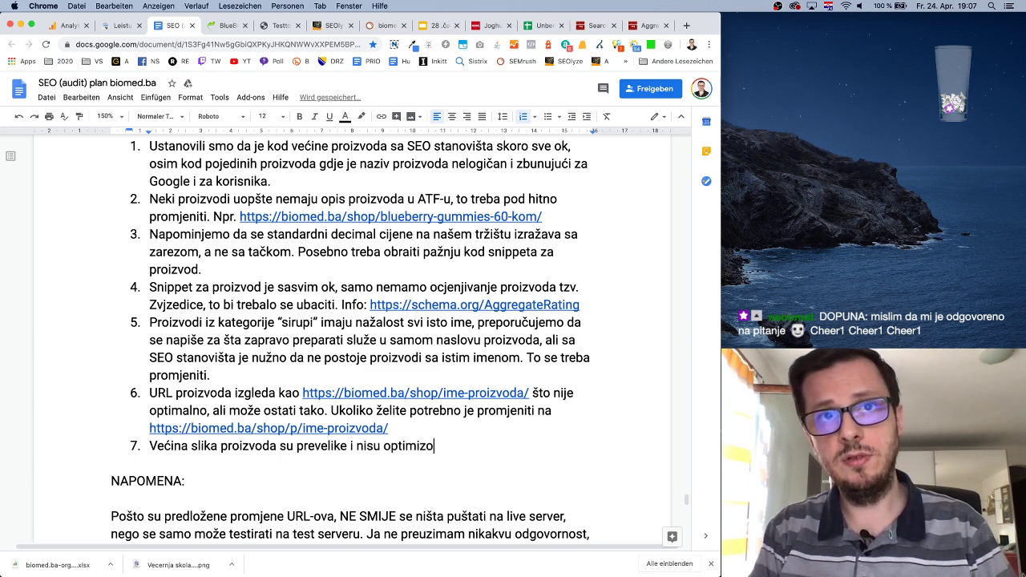
text(vane za web, čak)
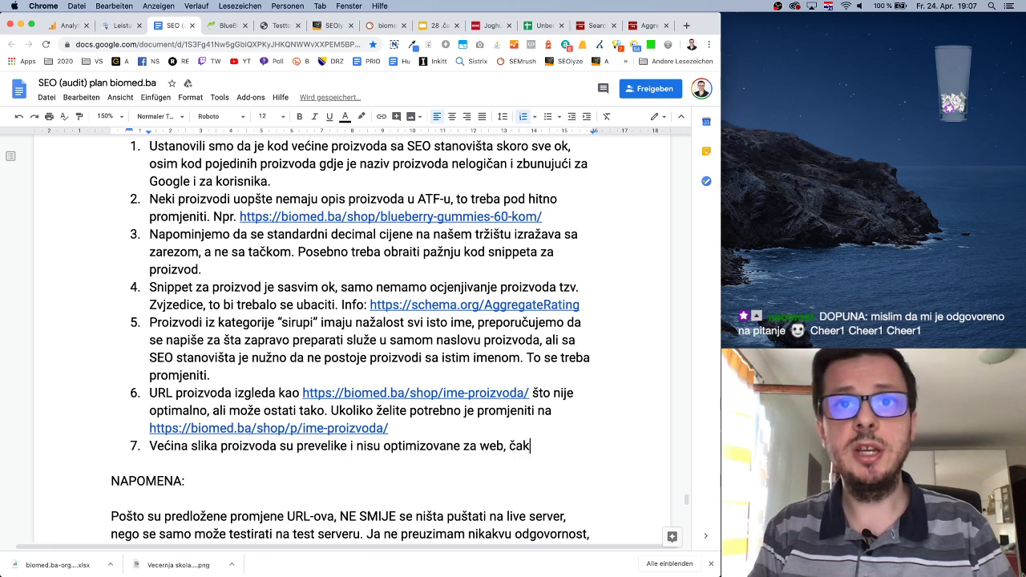
Finish the first sentence of recommendation 7 with "nije im veličina slika (resizing) prilagođen web primjeni.".
text( nije im veli)
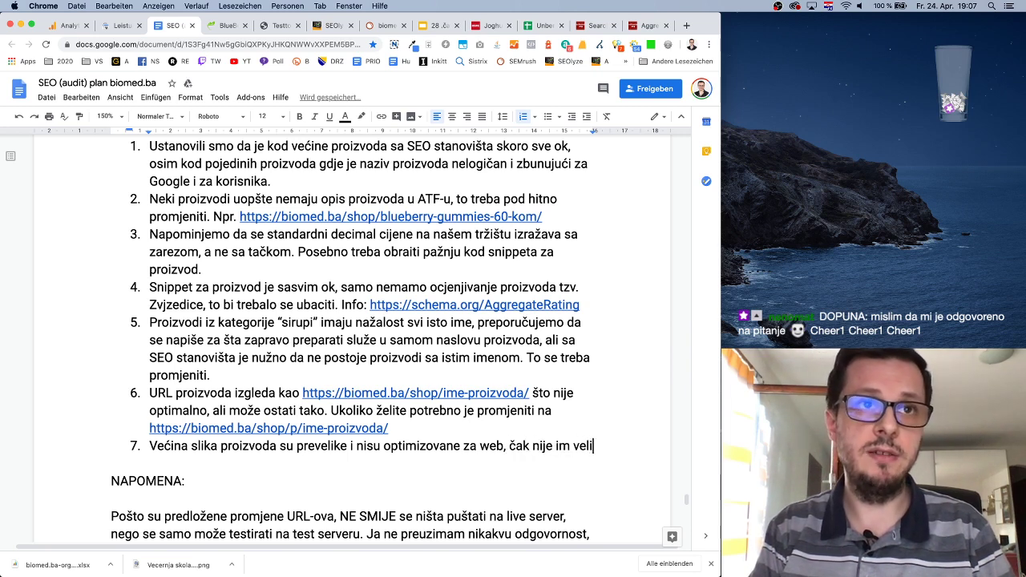
text(čina)
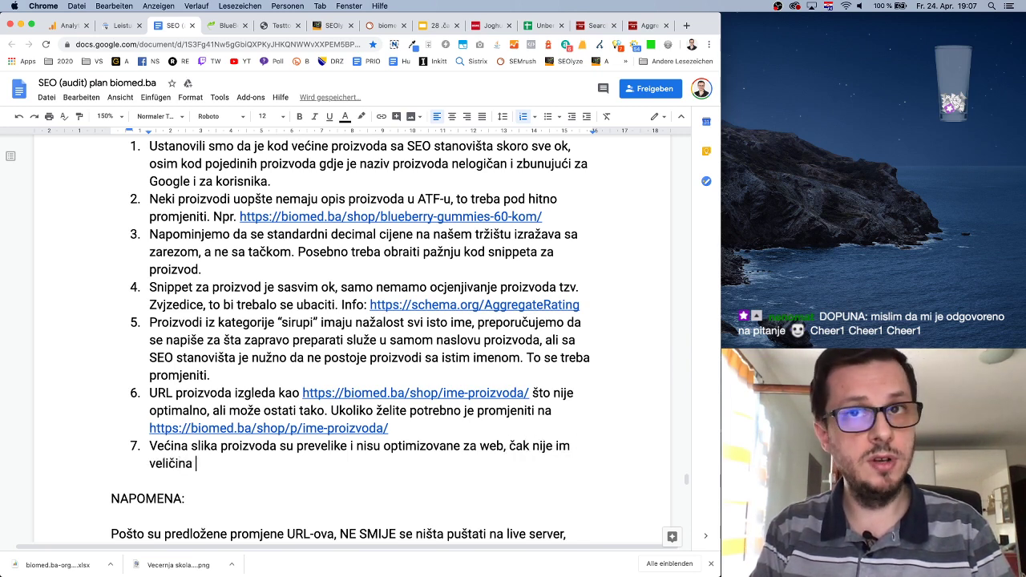
text( slika)
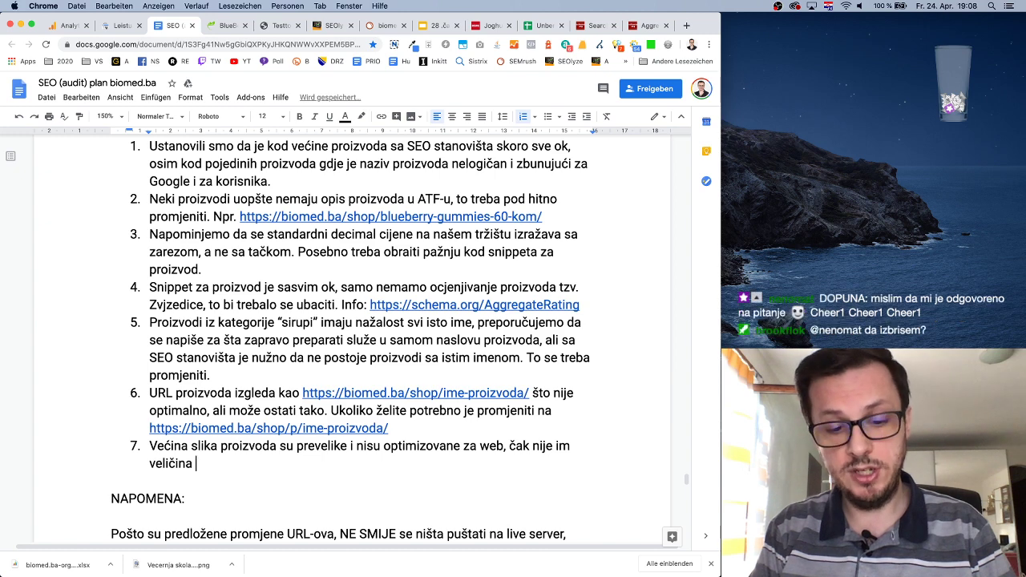
text( (r)
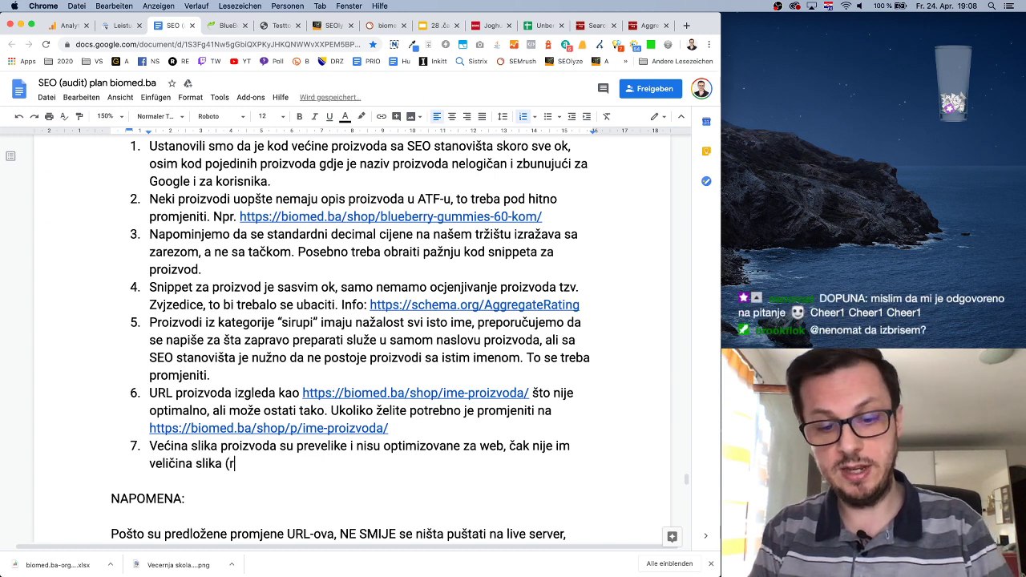
text(esizing) prilagođ)
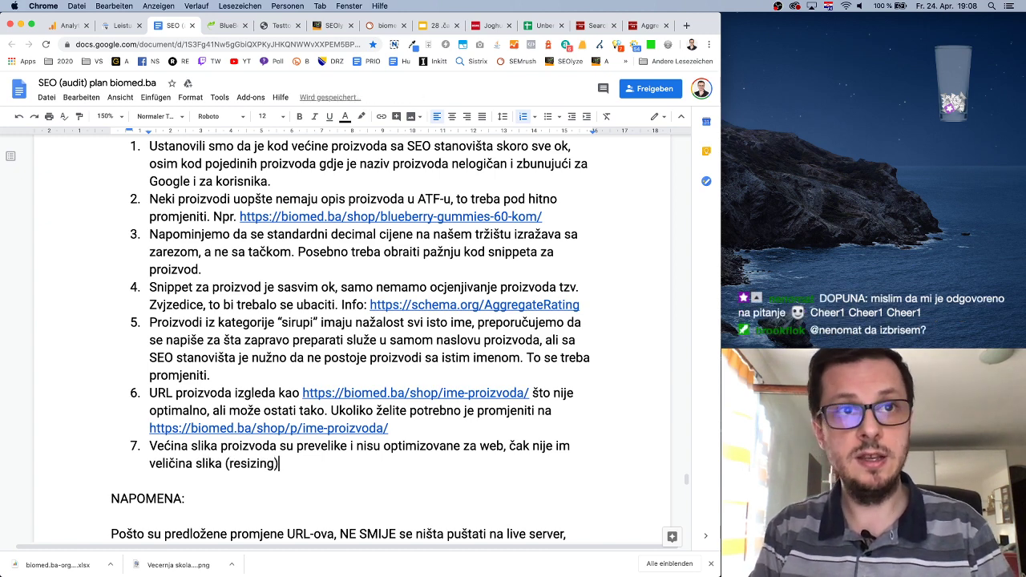
text(en web primjeni.)
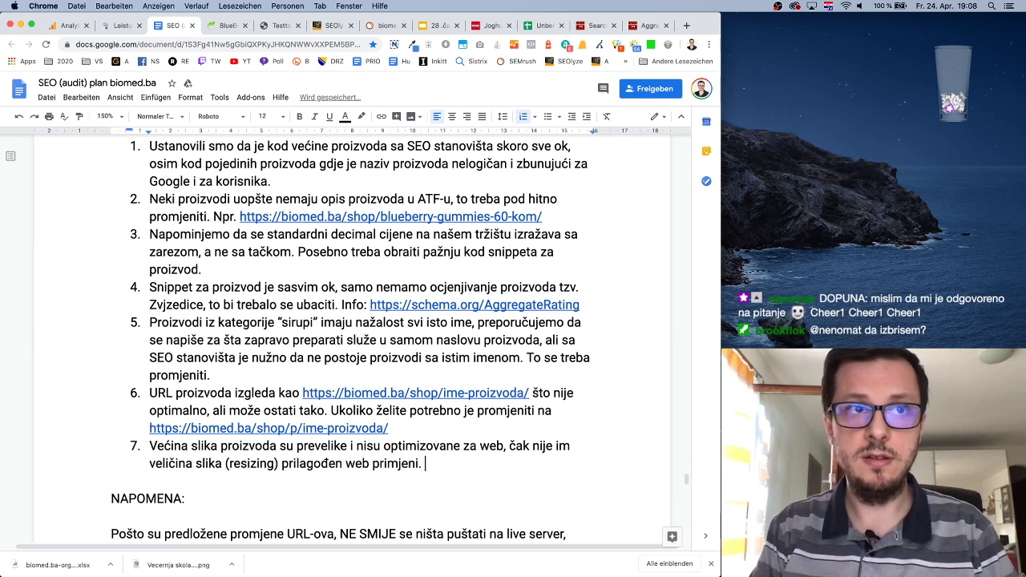
Add to recommendation 7 "Potrebno je provjeriti sve slike i uraditi optimizaciju slika putem alata kao što TinyPNG ili imageOptim.".
text( Potrebno )
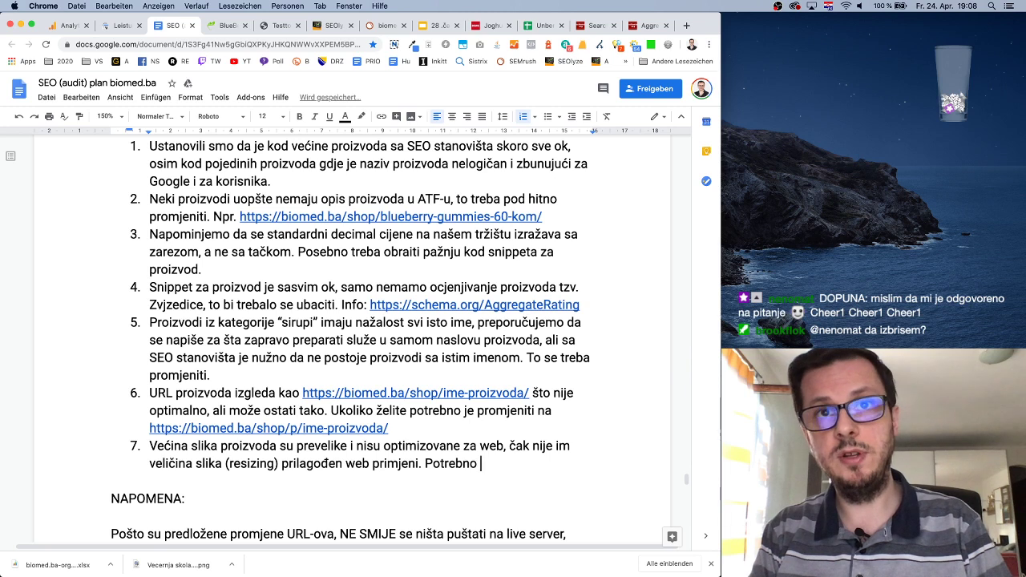
text(je provjeriti sve s)
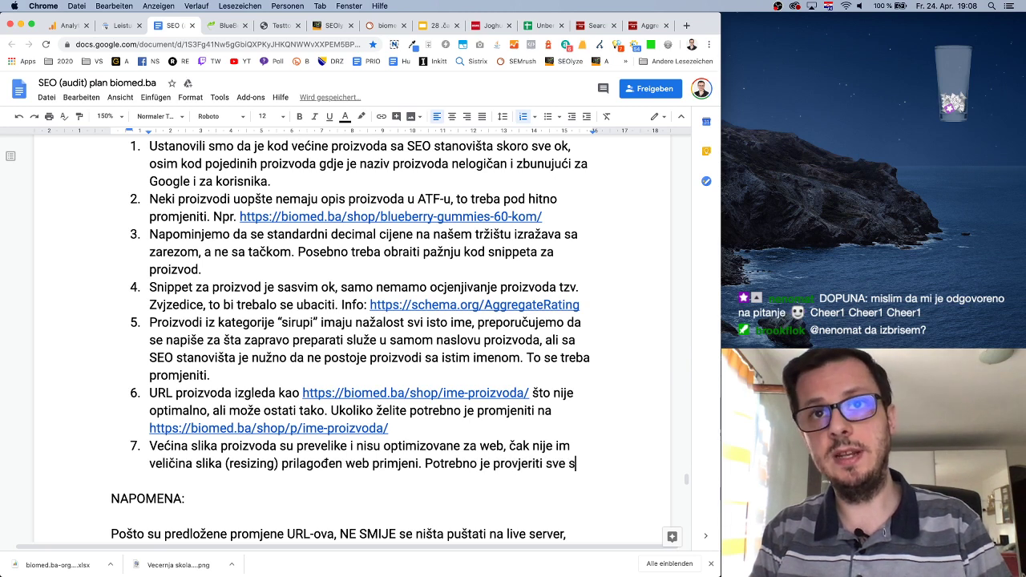
text(like i ur)
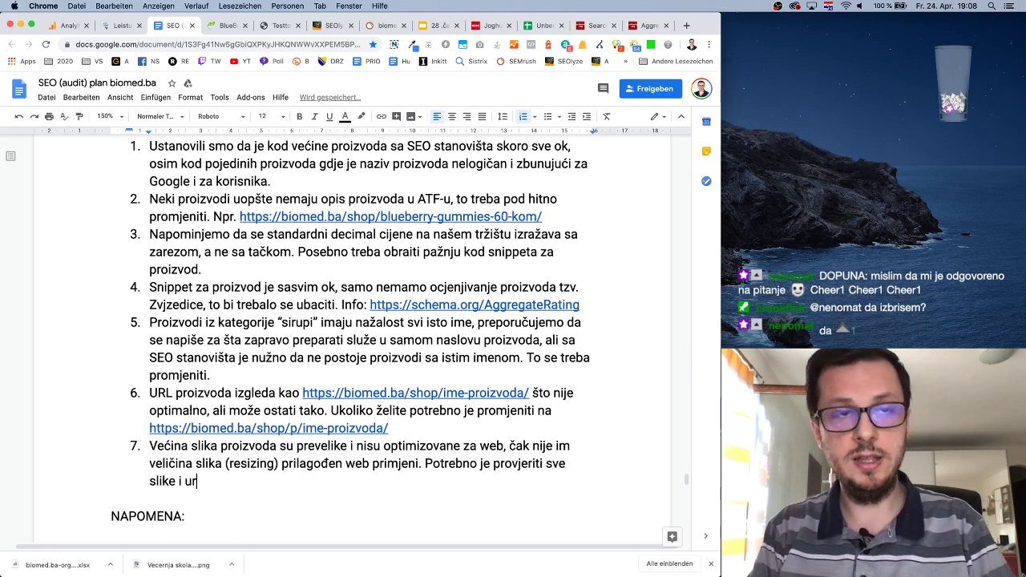
text(aditi optimizaciju sli)
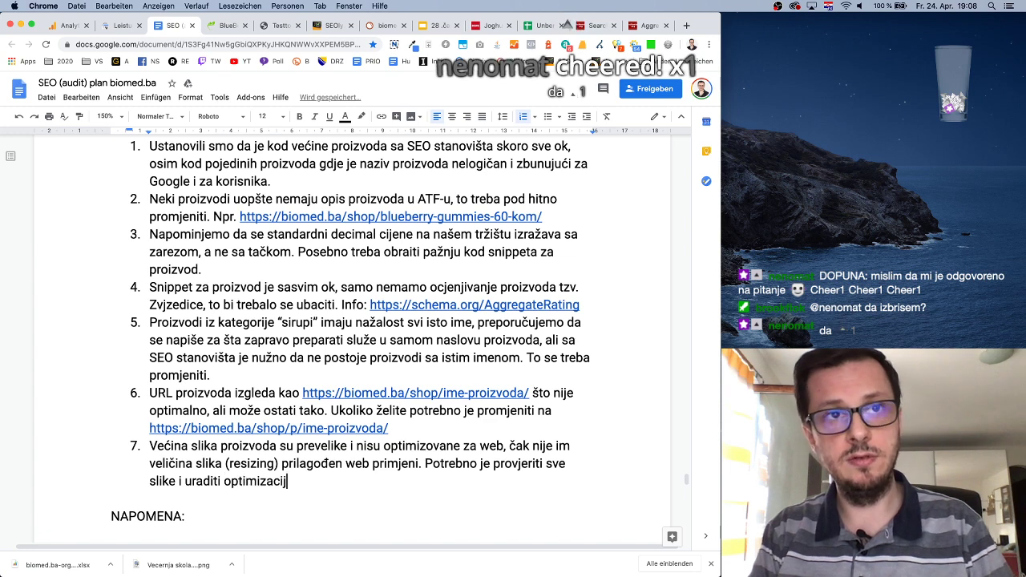
text(put)
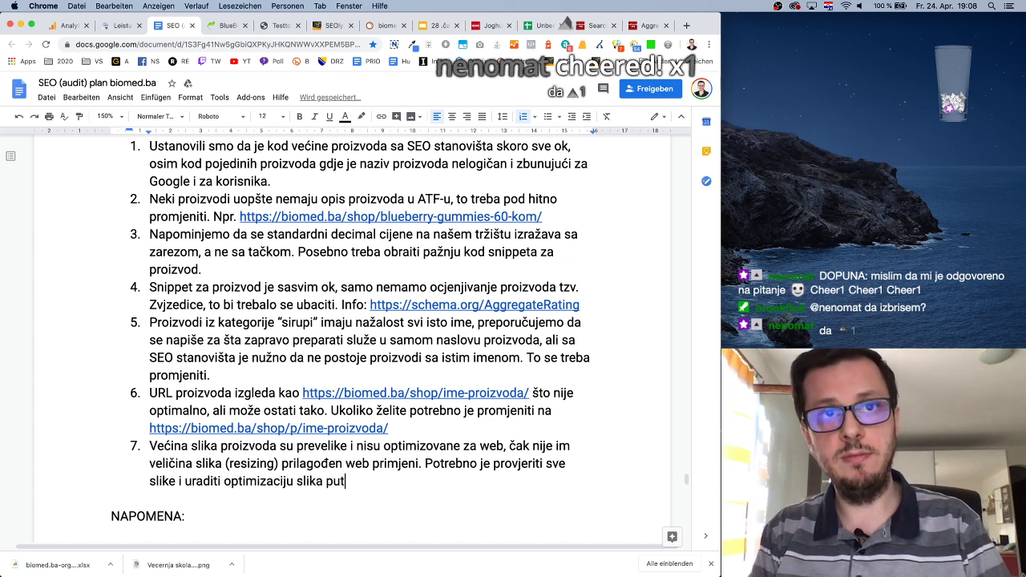
text(em alata kao )
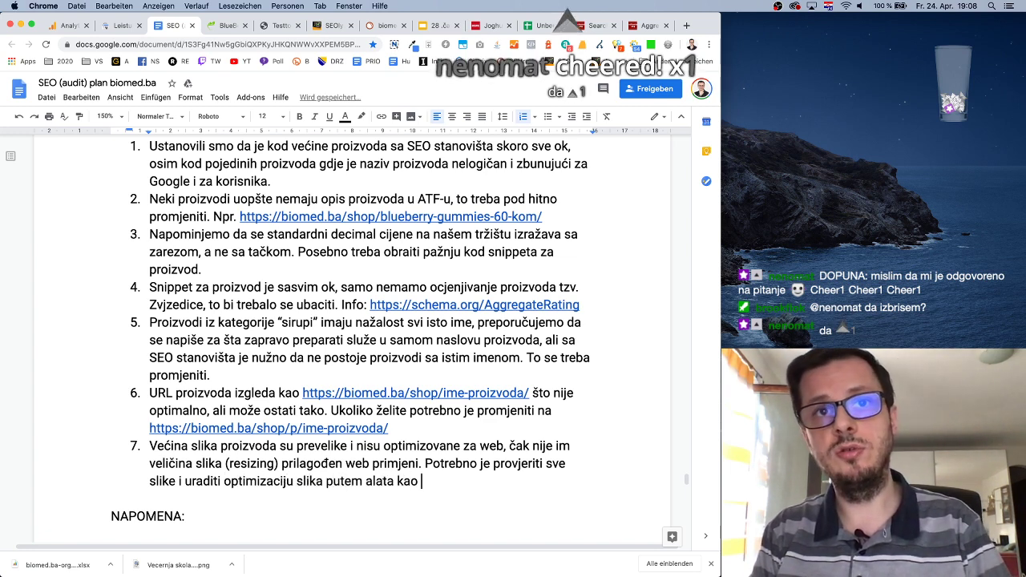
text(što TinyPNG)
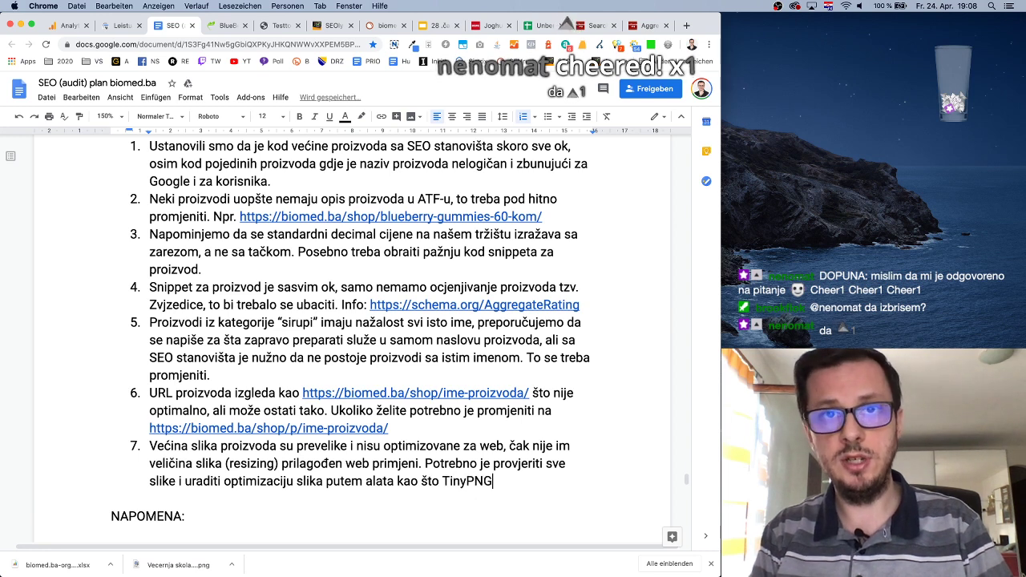
text( ili imageOptim.)
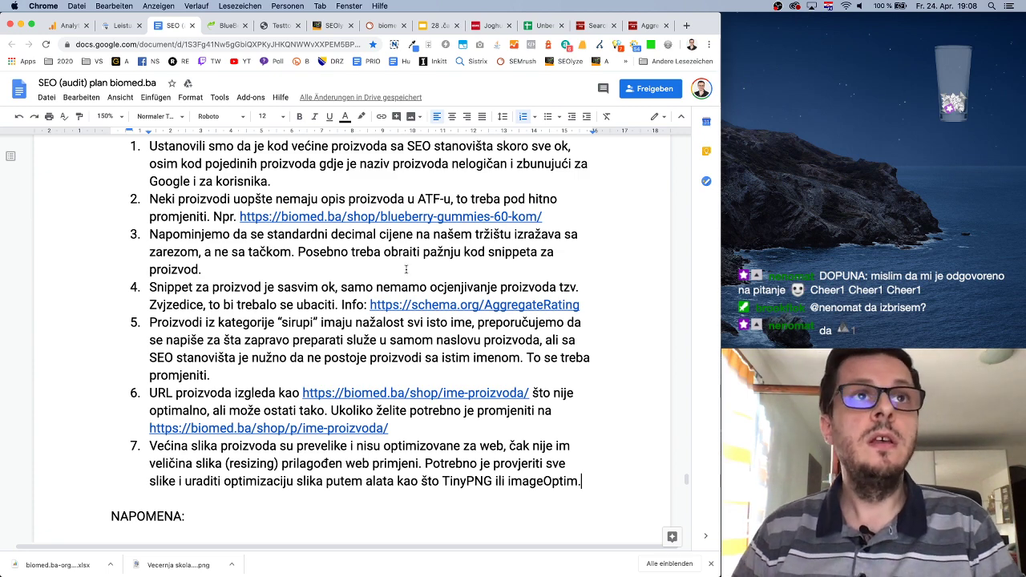
Review the end of the NAPOMENA note and the Opće section with its FAQ Snippet keyword table.
scroll(496, 329, down, 5)
scroll(434, 279, down, 3)
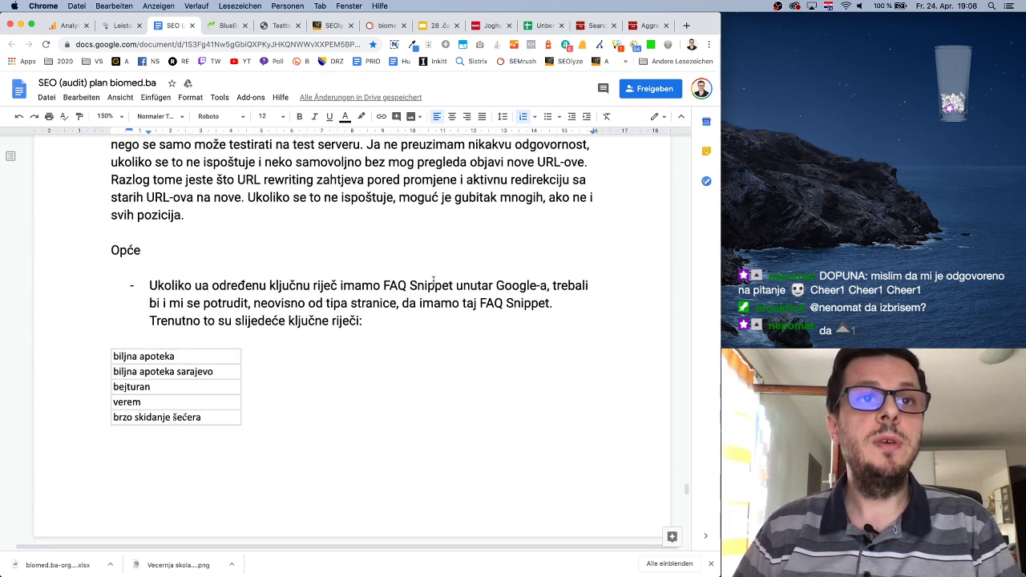
scroll(272, 335, down, 4)
scroll(273, 335, up, 4)
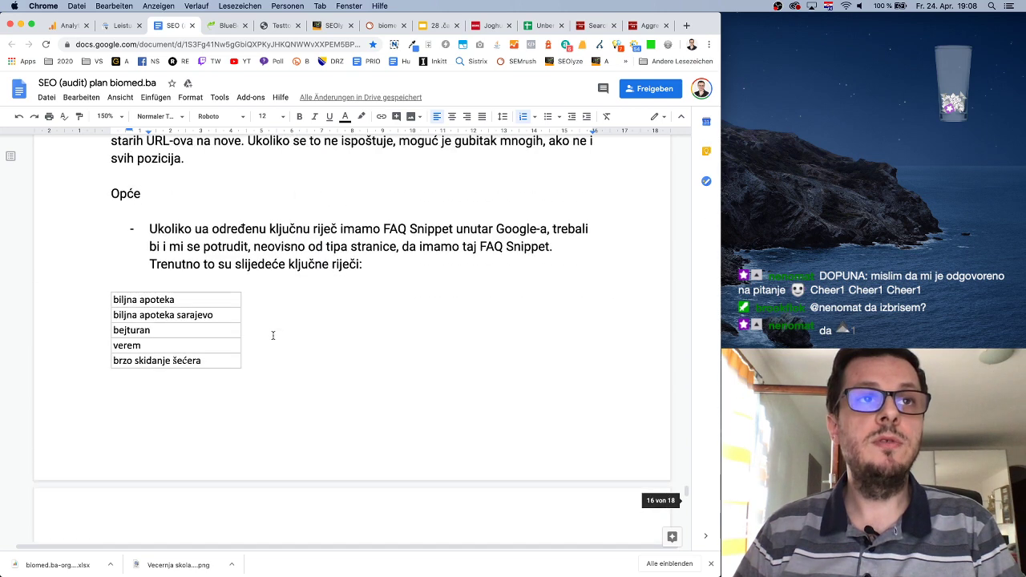
scroll(272, 335, down, 5)
click(215, 345)
Open the Blog page of biomed.ba and examine its article list and layout.
click(225, 25)
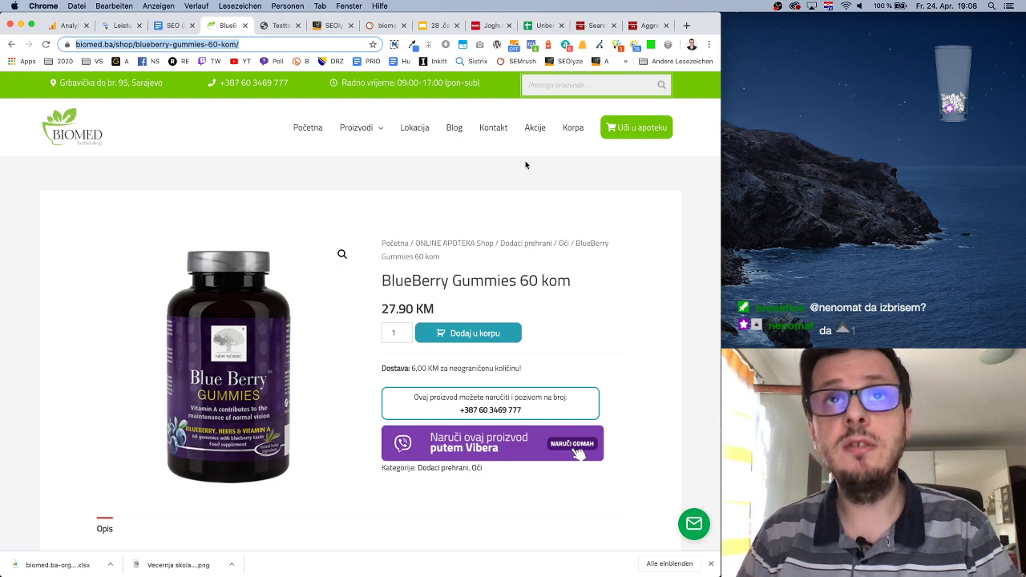
click(458, 130)
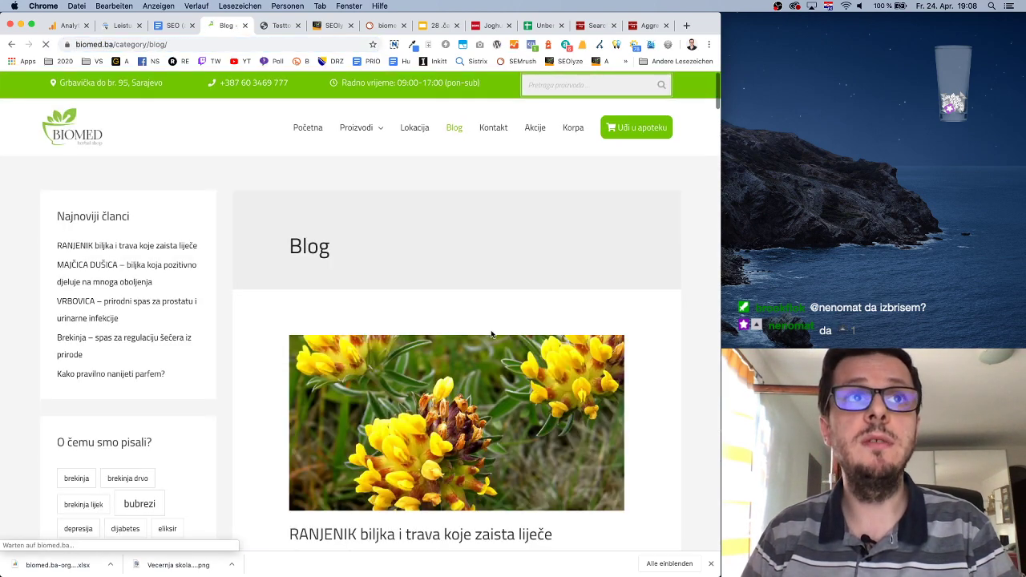
scroll(523, 258, down, 7)
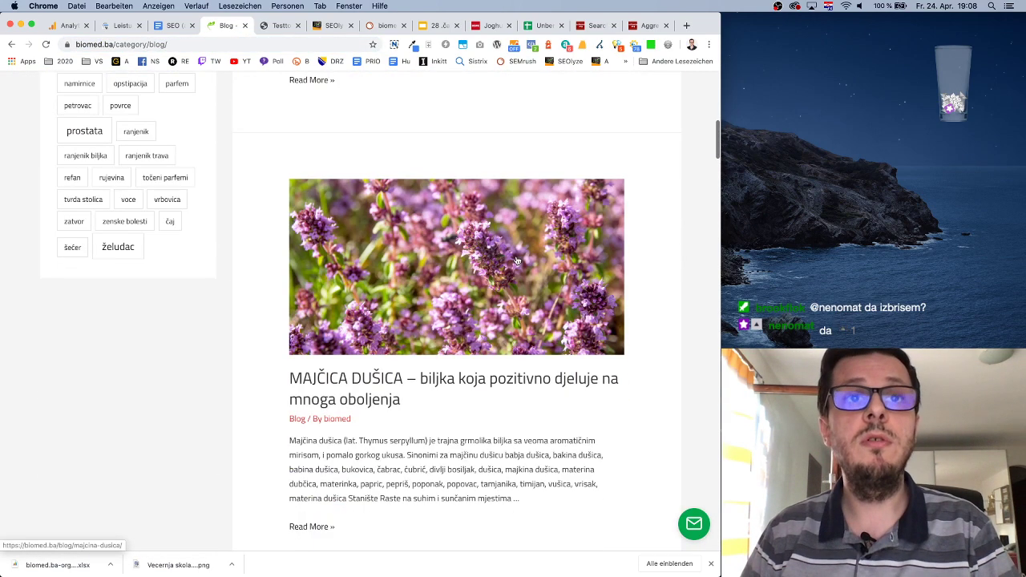
scroll(517, 261, up, 5)
scroll(517, 261, up, 2)
scroll(517, 261, down, 7)
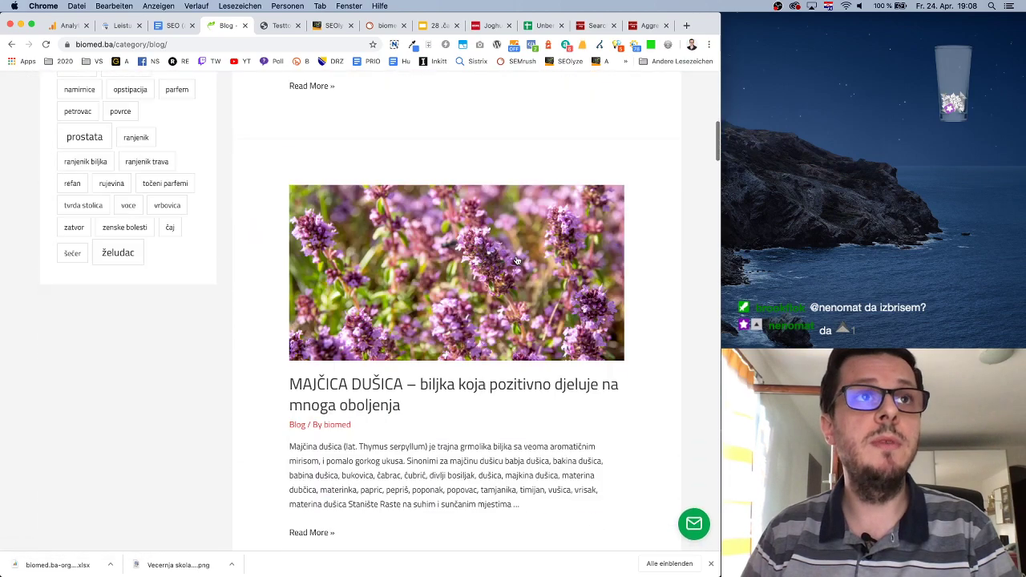
scroll(159, 200, up, 3)
scroll(159, 200, up, 2)
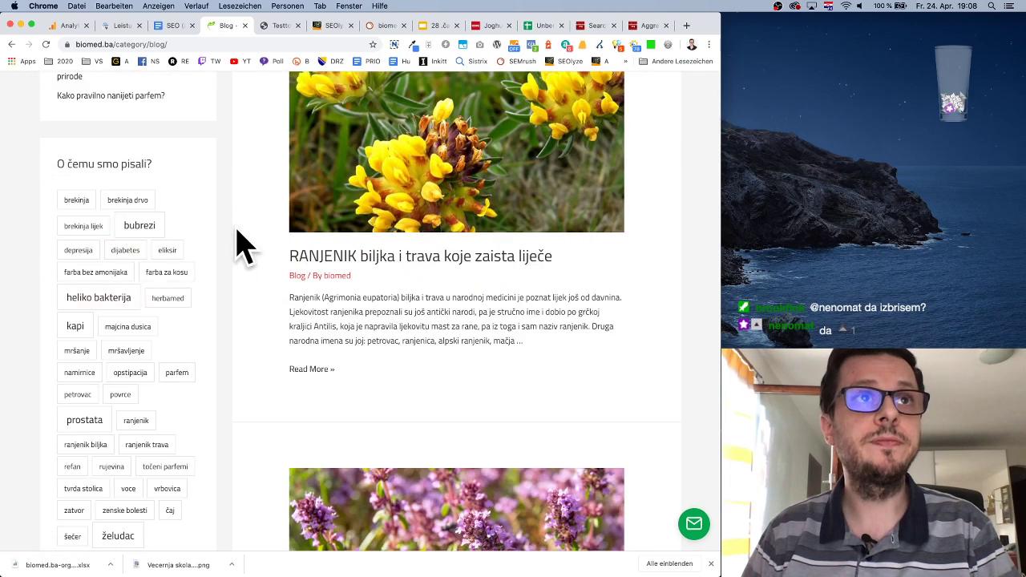
scroll(428, 317, up, 5)
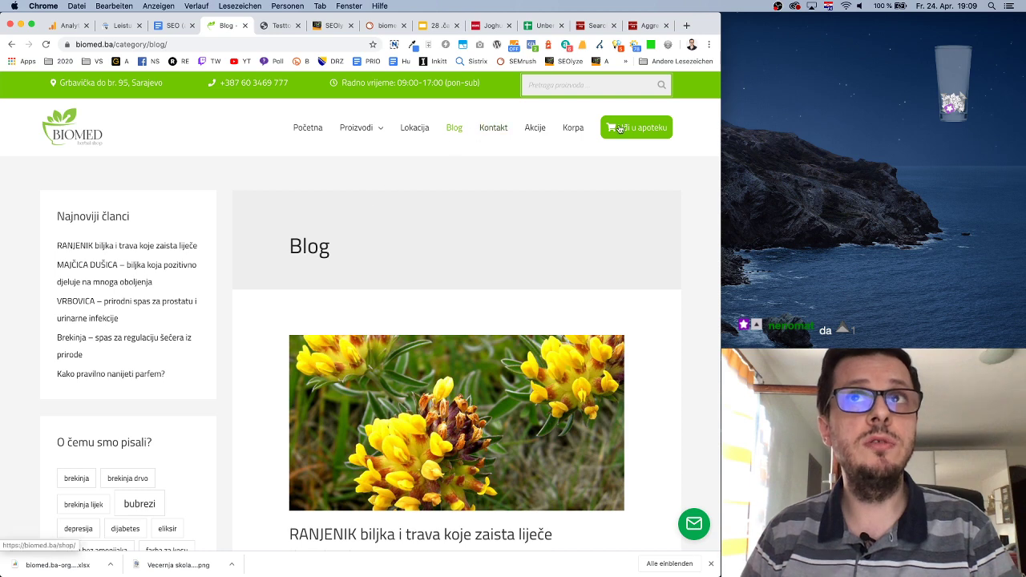
Examine the blog's "O čemu smo pisali?" tag cloud and open the "depresija" tag.
scroll(617, 128, down, 1)
scroll(616, 128, down, 1)
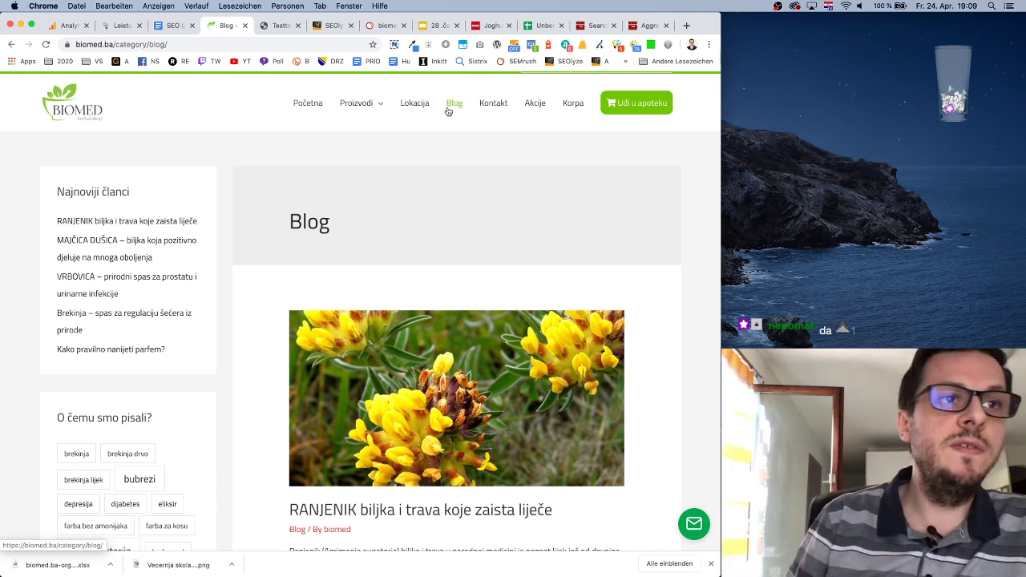
scroll(113, 492, down, 5)
scroll(113, 492, down, 1)
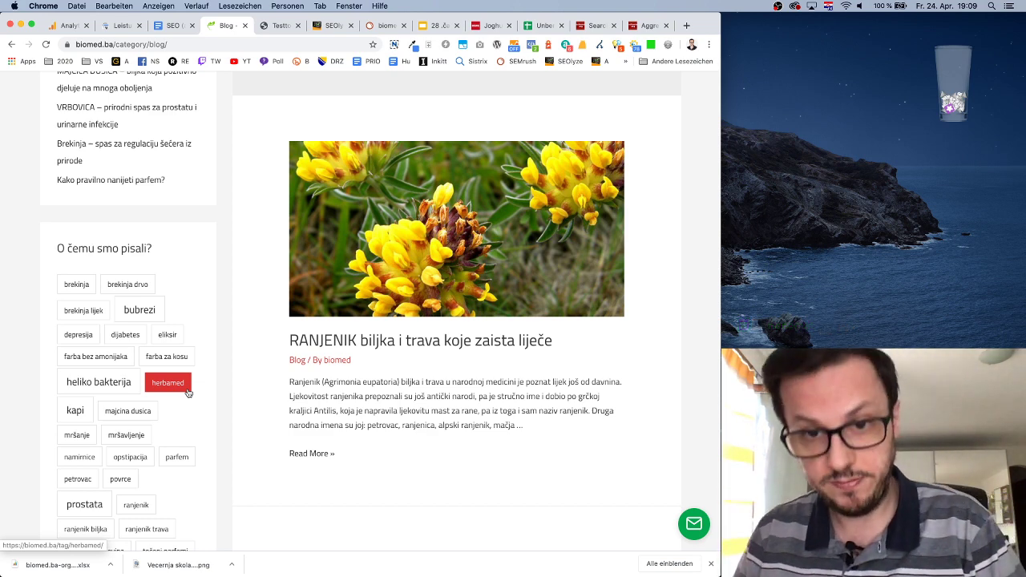
scroll(199, 315, up, 3)
scroll(199, 316, up, 1)
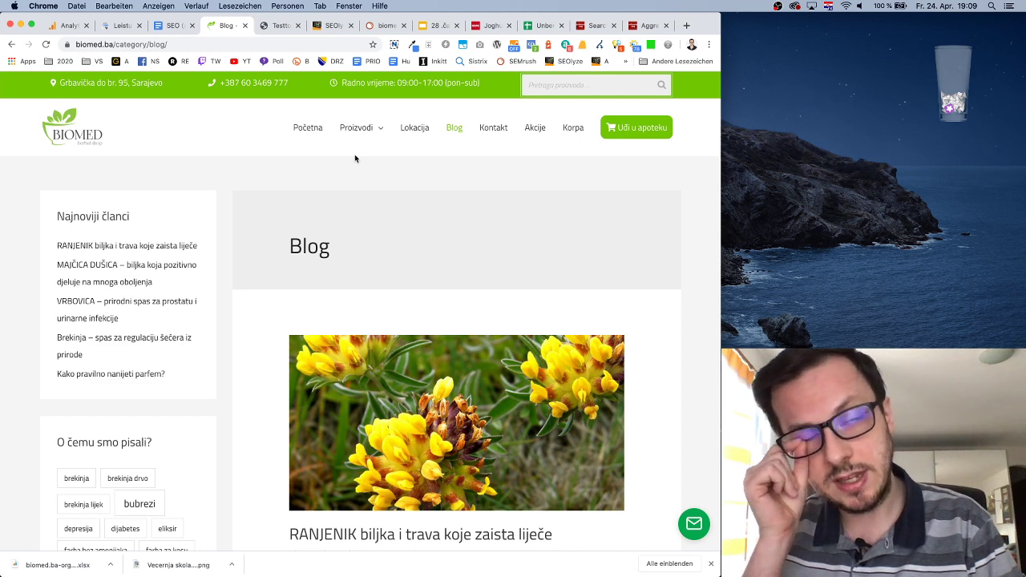
scroll(220, 180, down, 3)
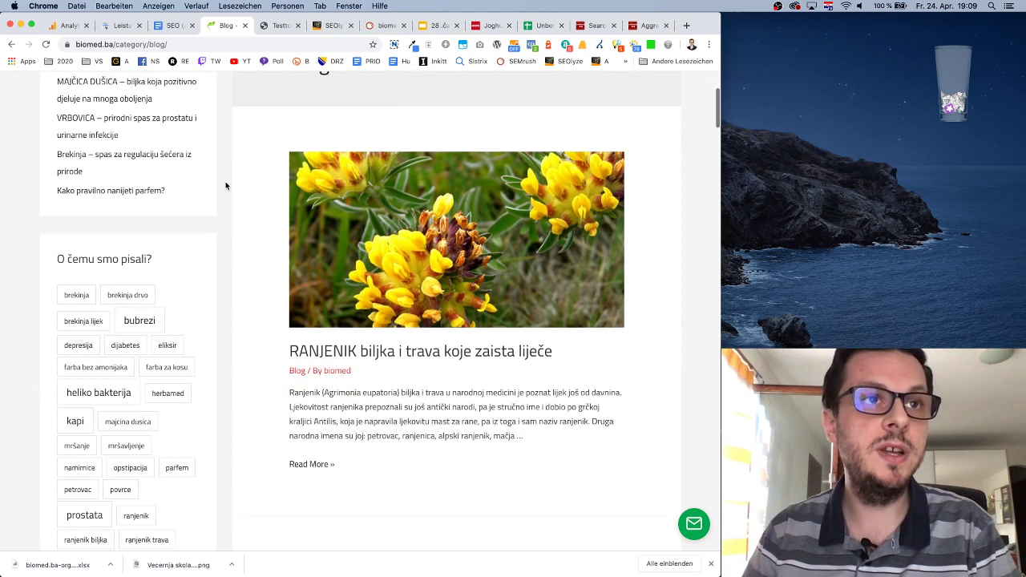
click(78, 346)
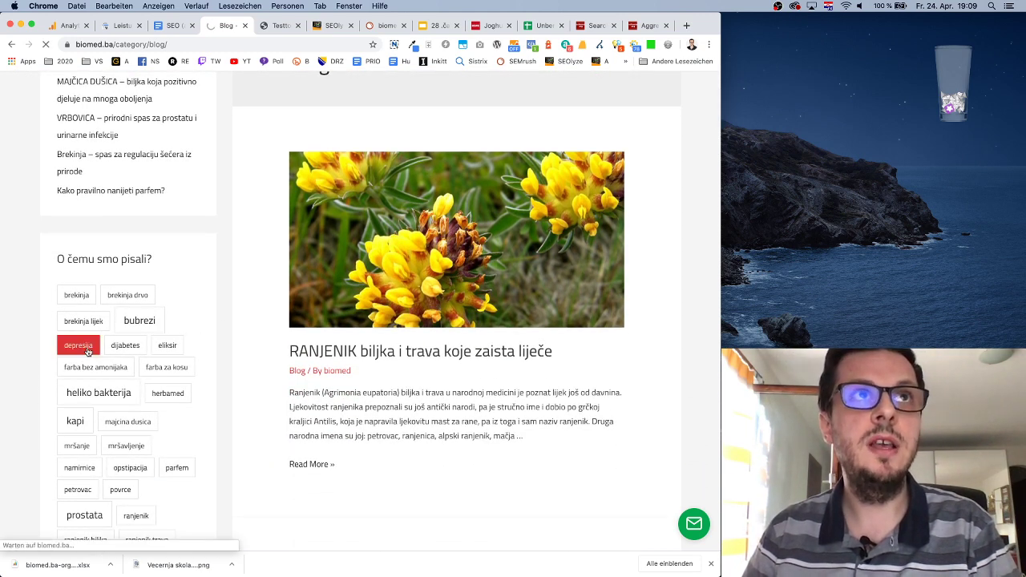
Examine the "depresija" tag archive page down to its footer and return to the Blog page.
scroll(284, 291, down, 5)
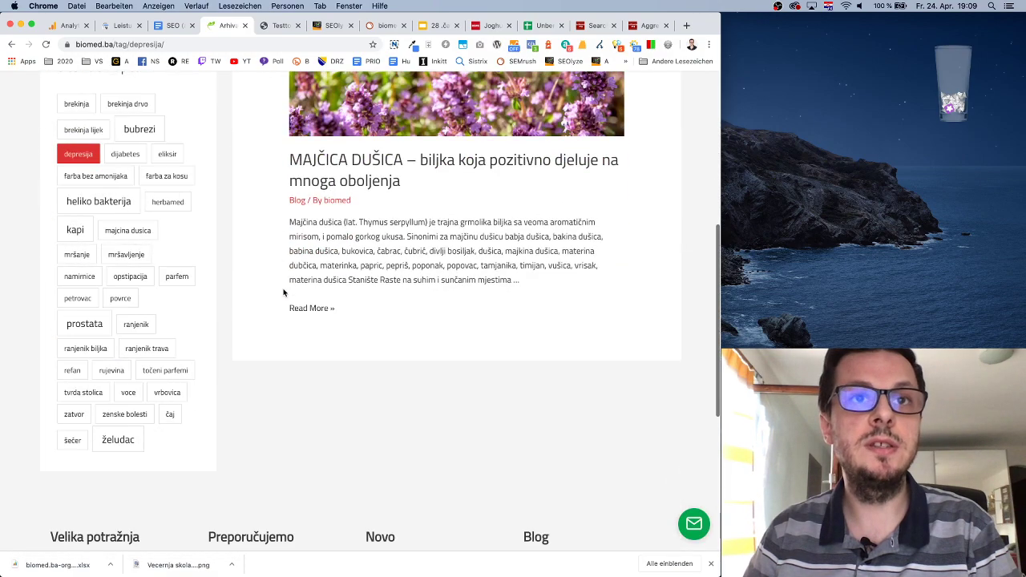
scroll(284, 293, down, 3)
scroll(282, 292, up, 10)
click(12, 44)
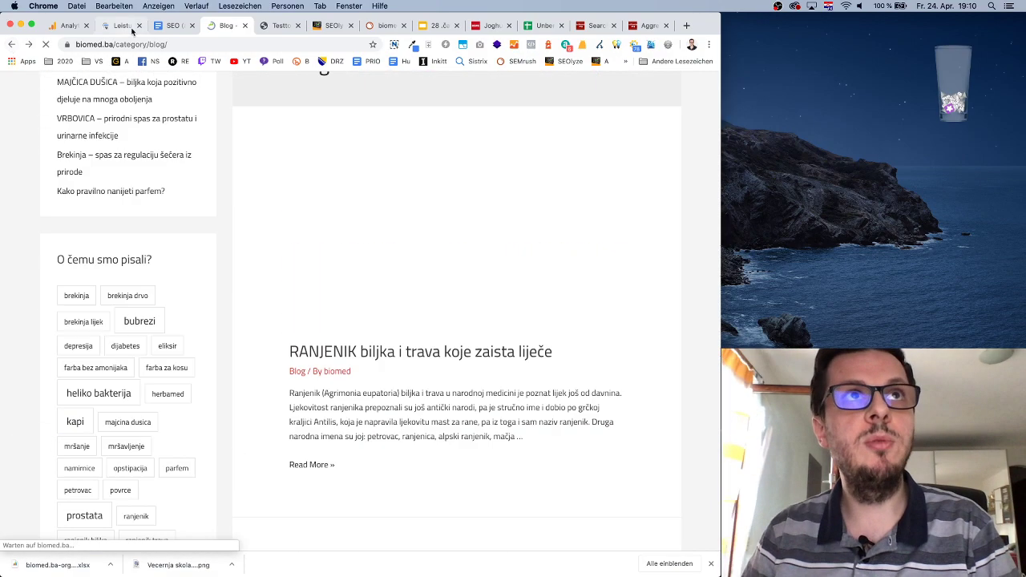
Examine the Blog page's article list, its pagination and the "Najnoviji članci" sidebar section.
scroll(200, 153, up, 3)
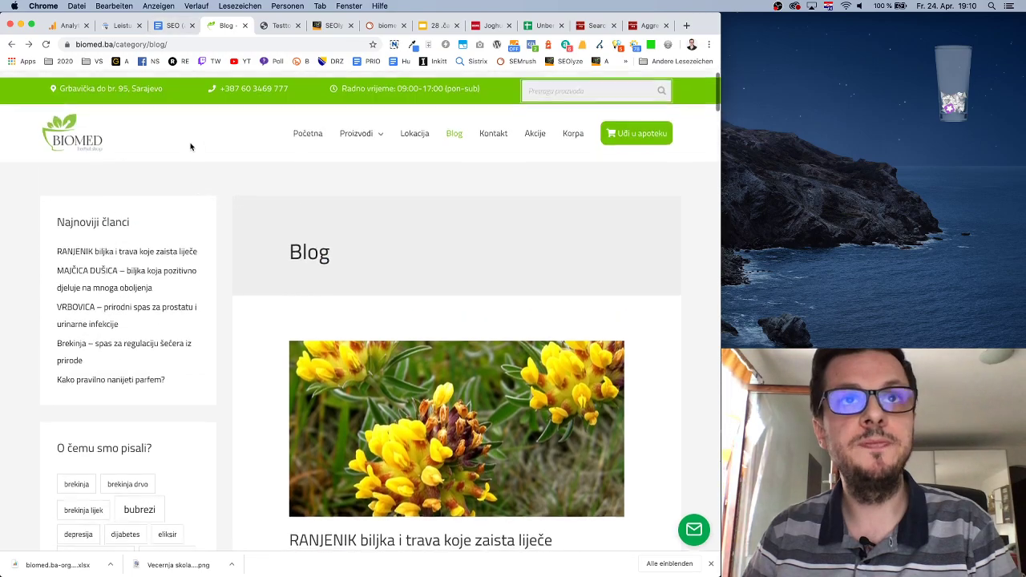
scroll(273, 218, down, 12)
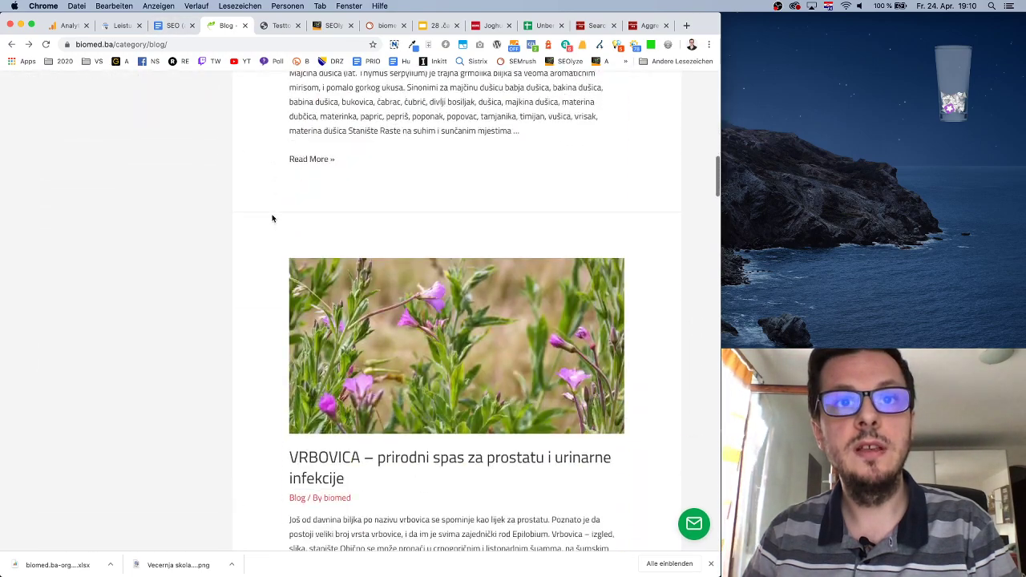
scroll(272, 218, down, 20)
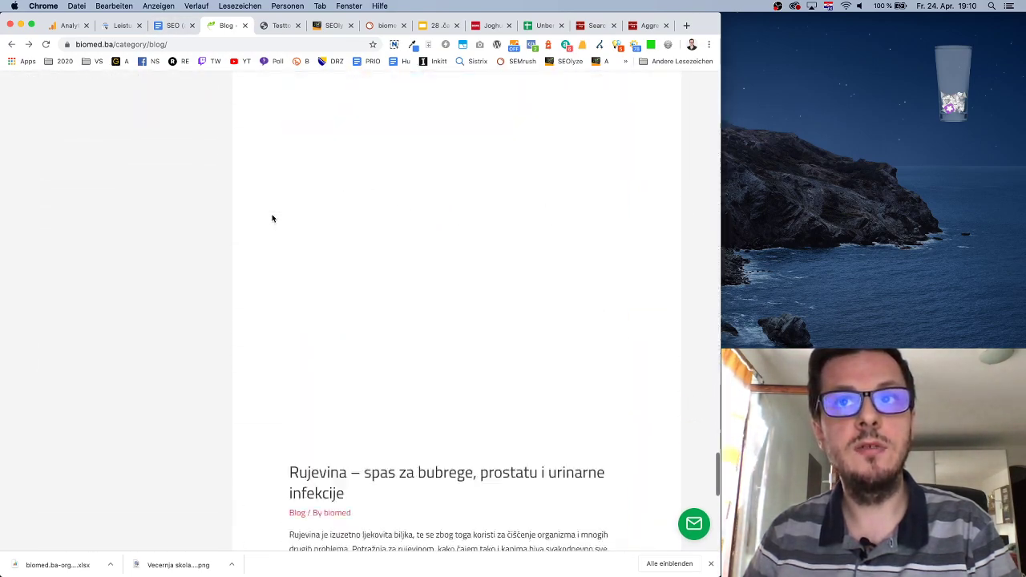
scroll(272, 218, down, 5)
scroll(272, 218, up, 5)
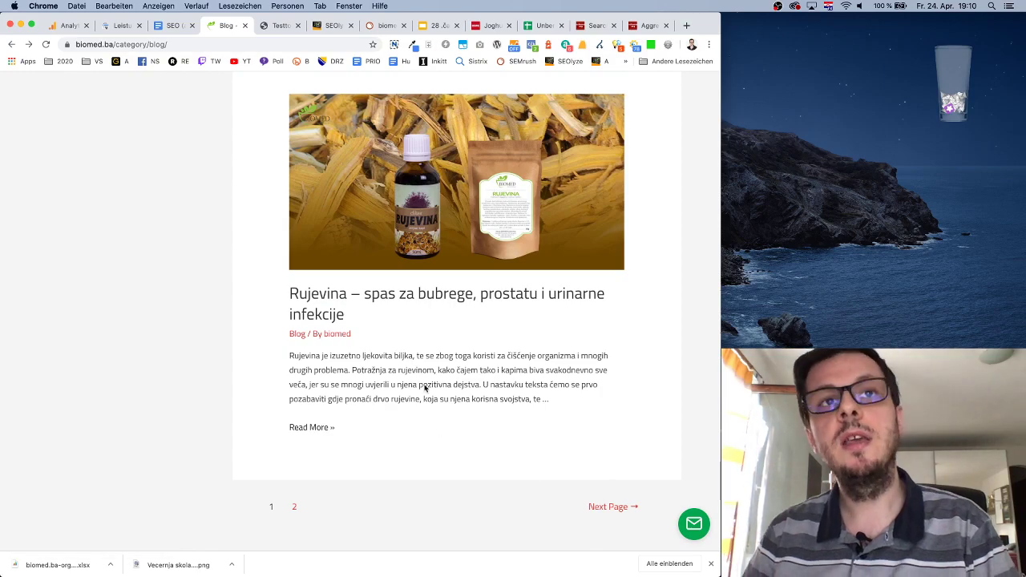
scroll(425, 387, up, 20)
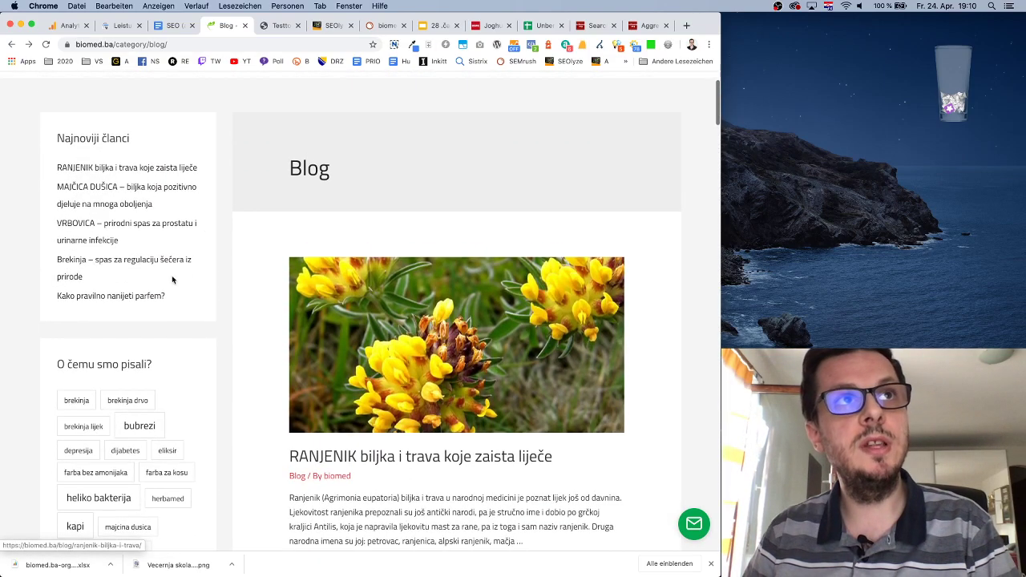
scroll(171, 276, up, 5)
Switch to the SEO (audit) plan document and start a numbered list on a new line below "Blog početna".
click(172, 25)
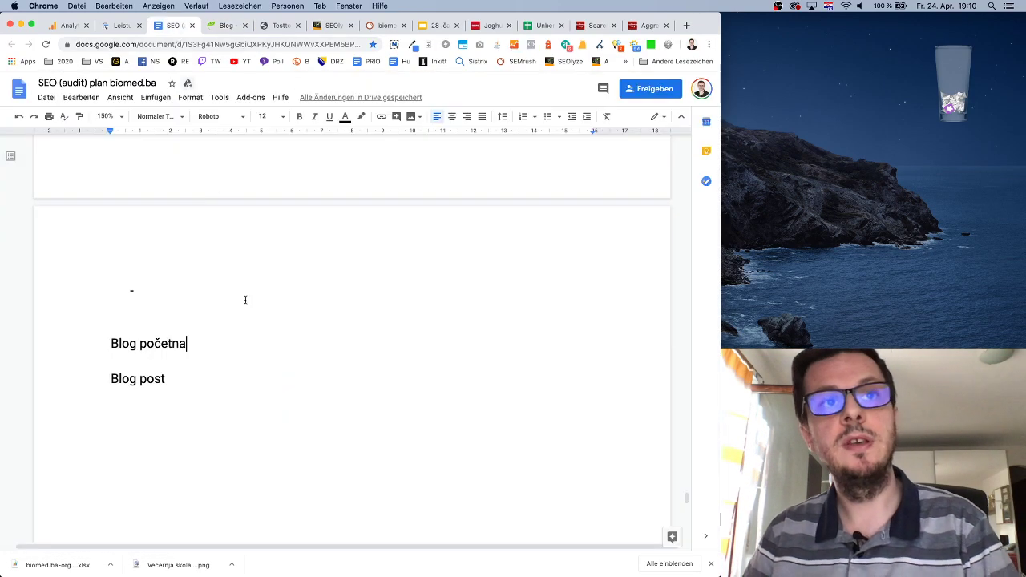
key(Return)
text(-)
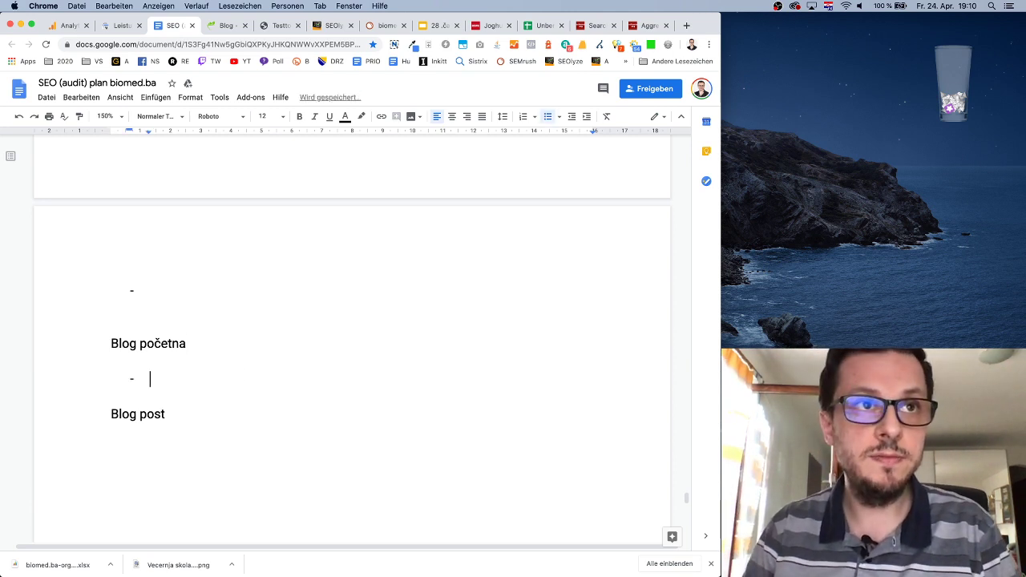
key(BackSpace)
key(BackSpace)
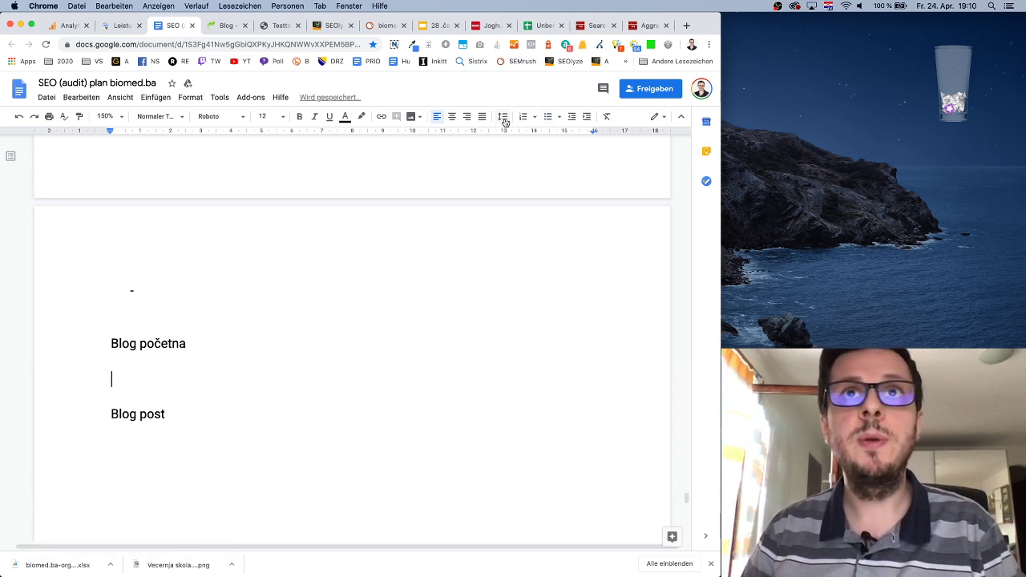
click(523, 117)
Write item 1 as "Ukloniti tagove iz sidebar-a, a općenito iz blog članaka".
text(U)
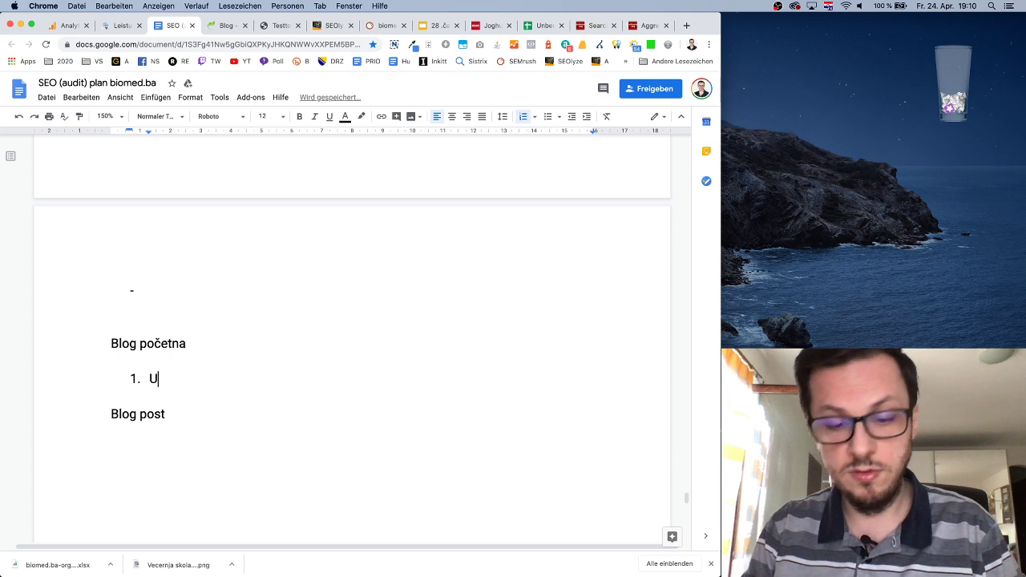
text(kloniti ta)
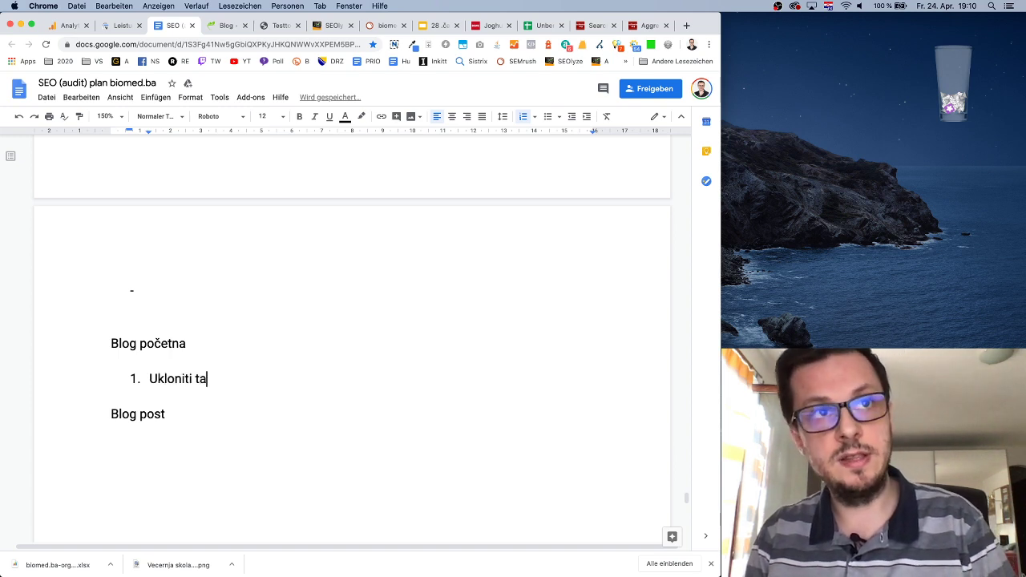
text(gove )
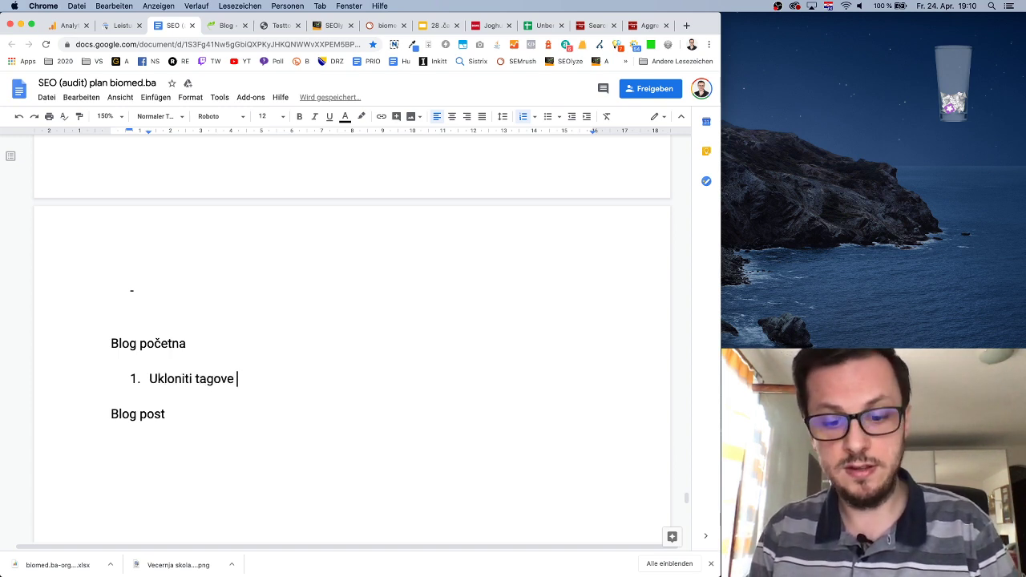
text(iz s)
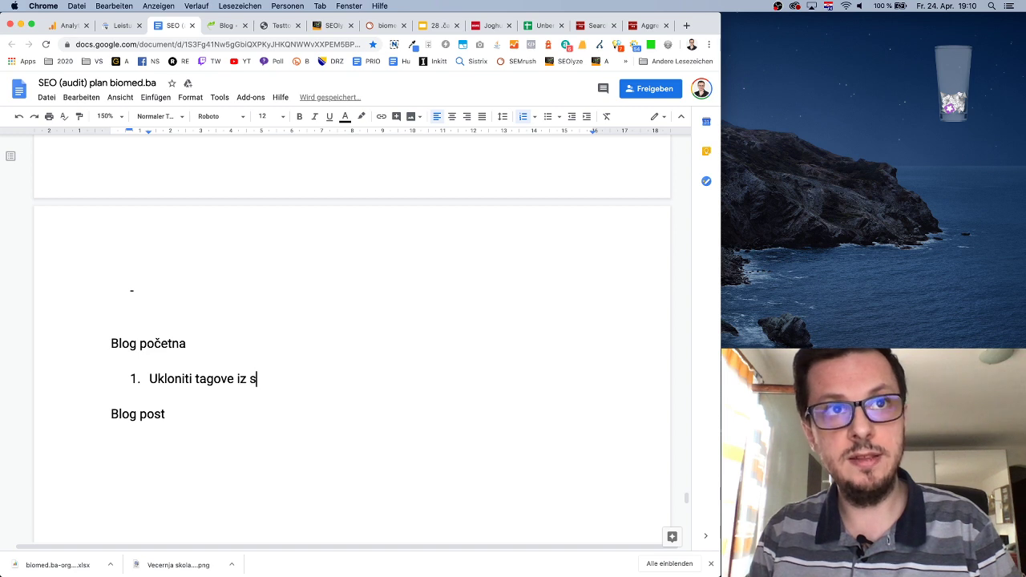
text(idebare)
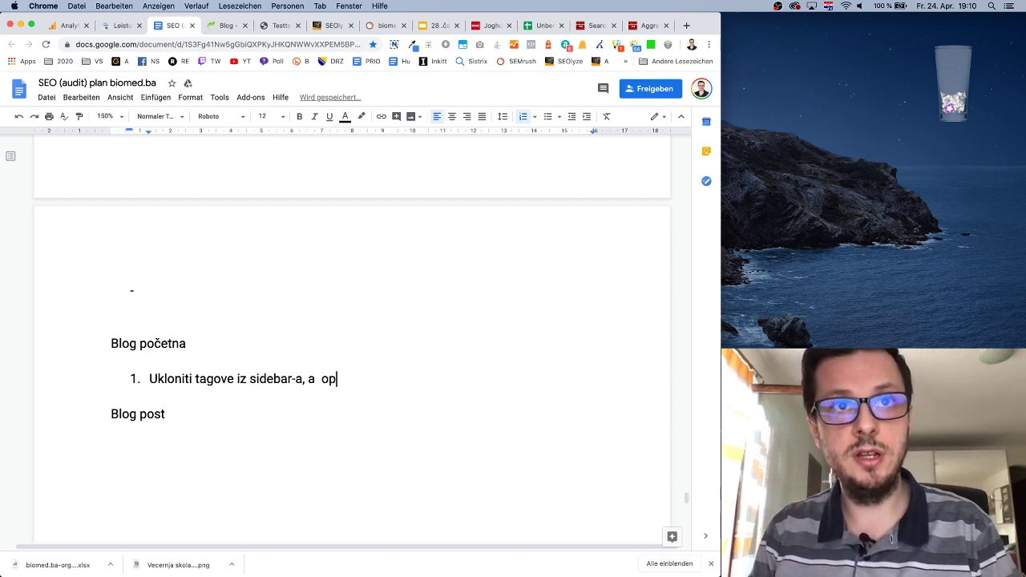
text(ćeni)
key(BackSpace)
key(BackSpace)
key(BackSpace)
key(BackSpace)
key(BackSpace)
key(BackSpace)
key(BackSpace)
text(op)
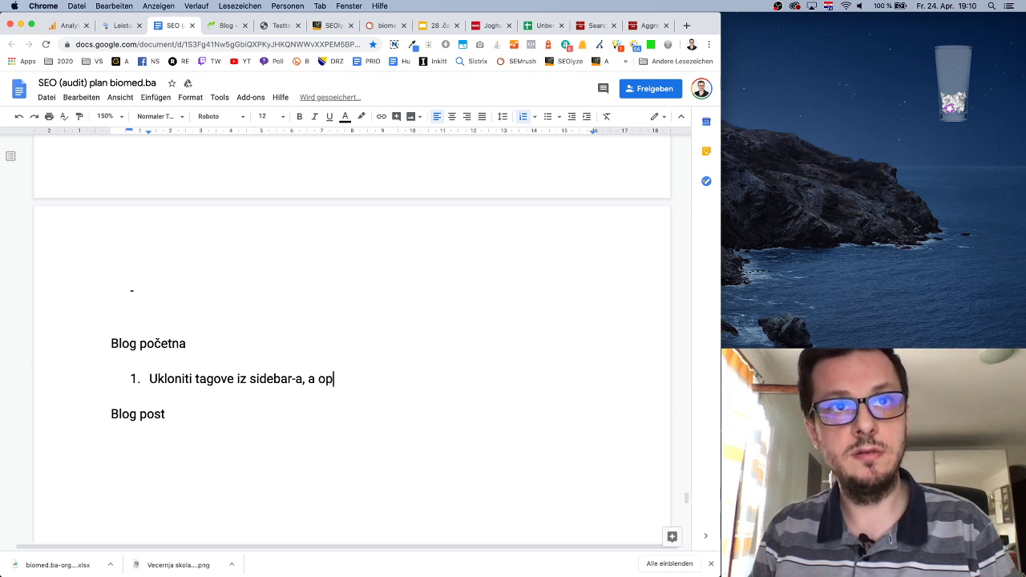
text(ćenito iz b)
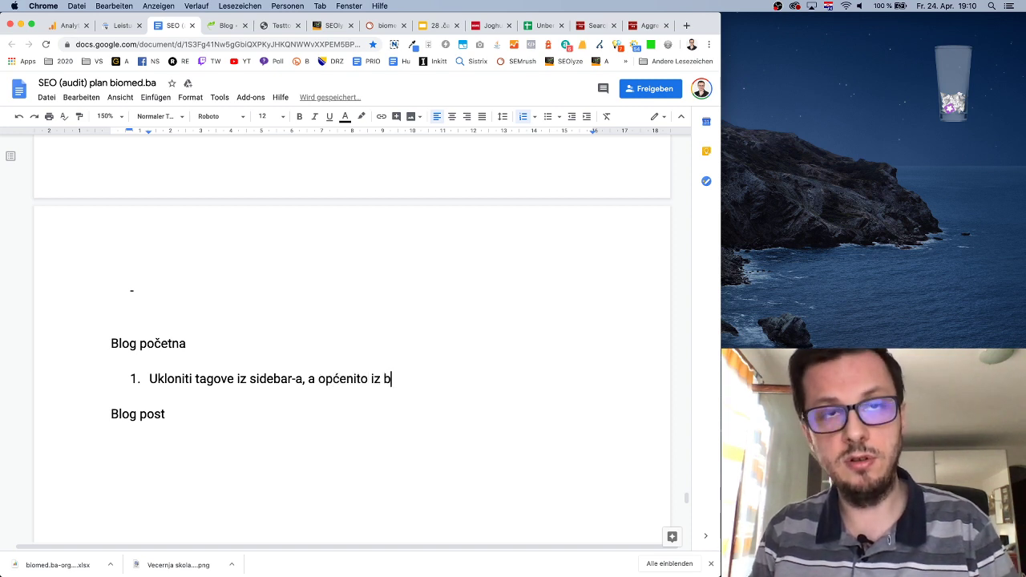
text(log čallanak)
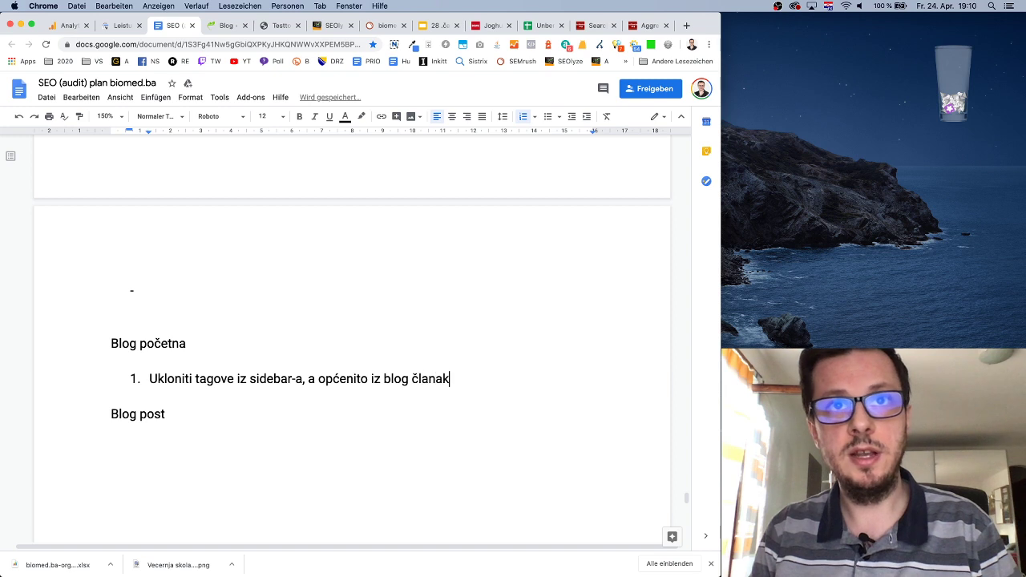
Complete item 1 with the sentence "Za ovako mali blog nema potrebe za tagovima." and begin a second list item.
text(a. Za ovako mali )
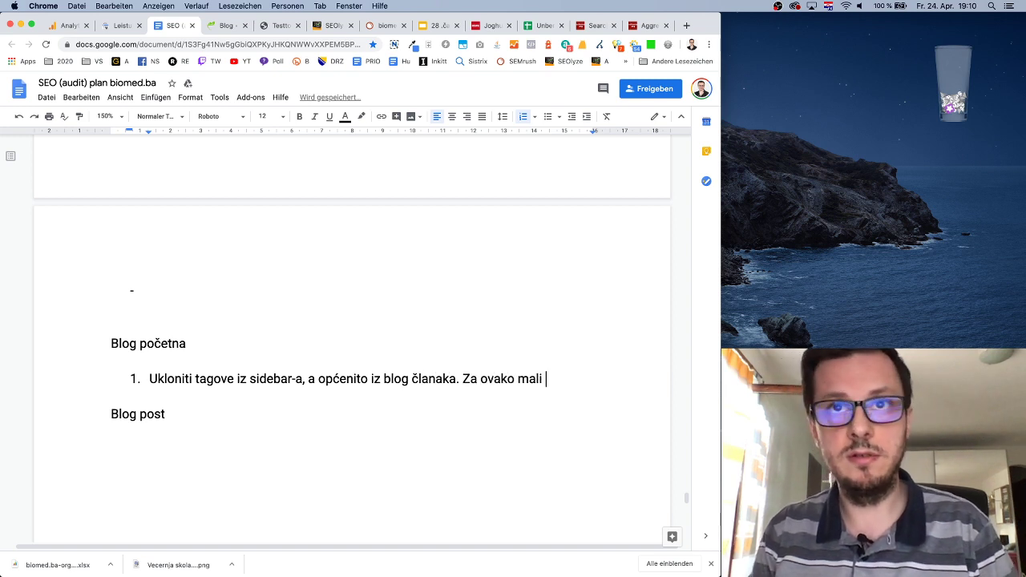
text(blog nema potrebe za )
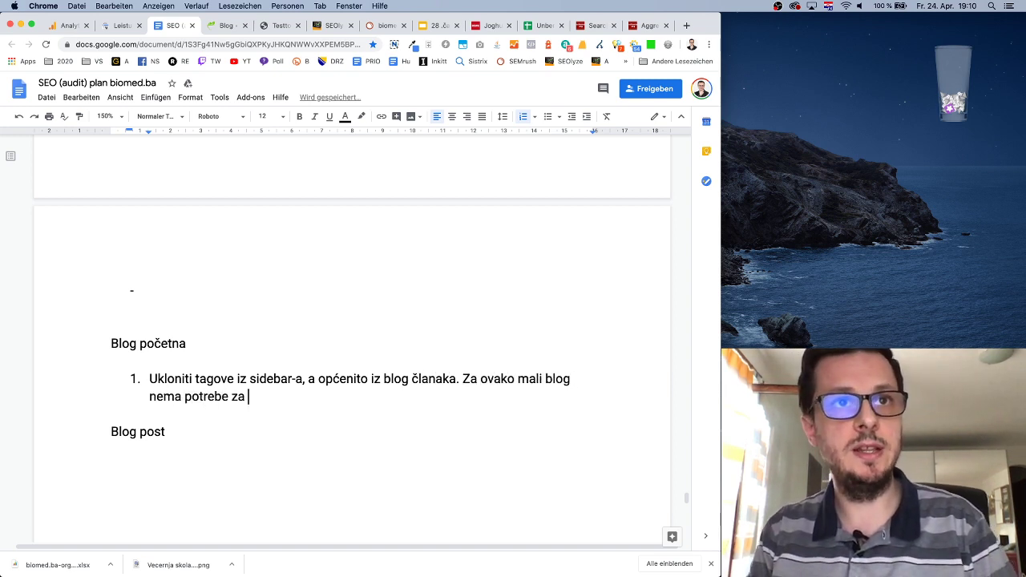
text(tagovima.)
key(Return)
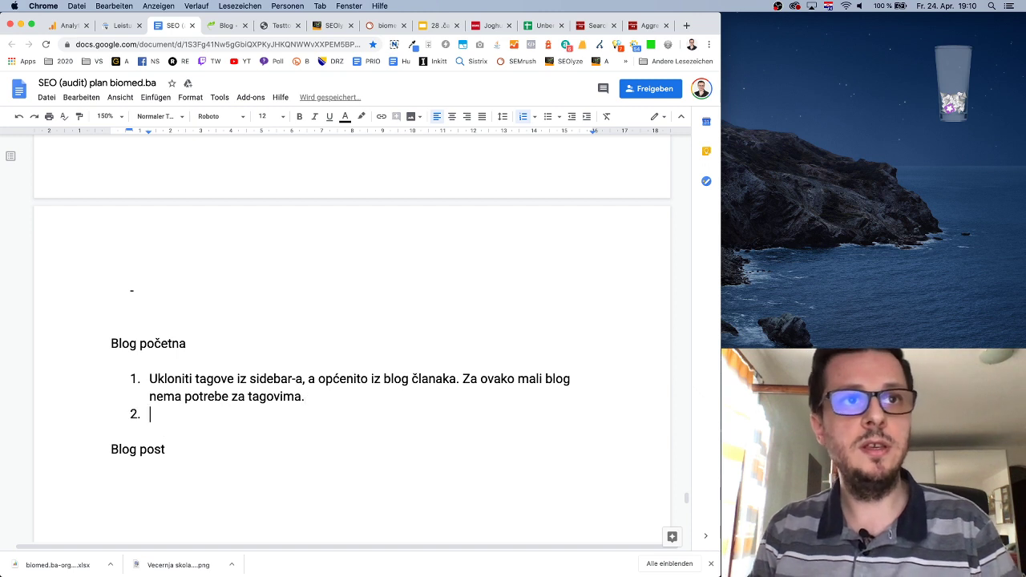
Write in item 2 "Isto važi za najnovije članke, nepotrebno je, jer nije portal,".
text(Isto važi za)
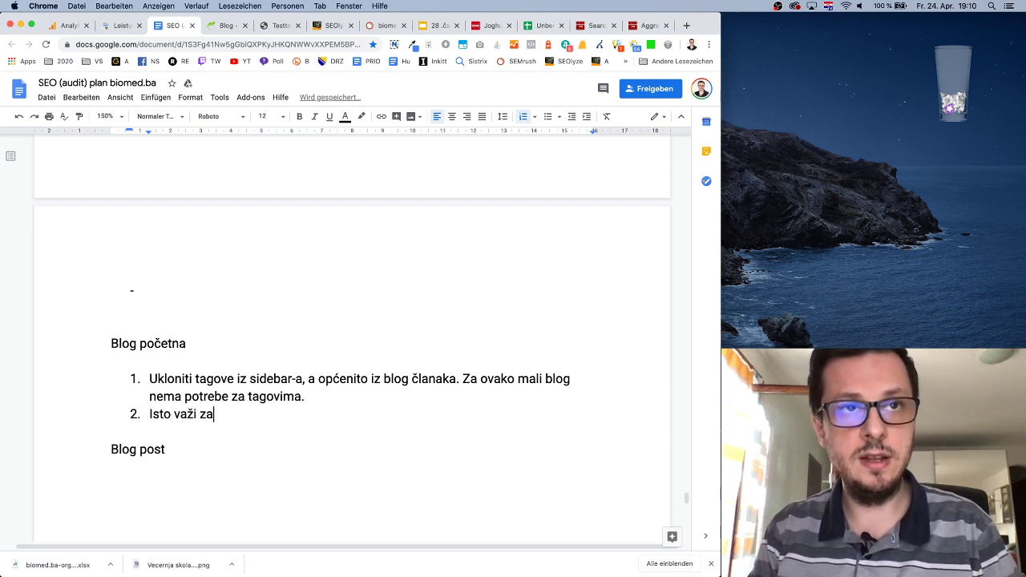
text( najnovije čl)
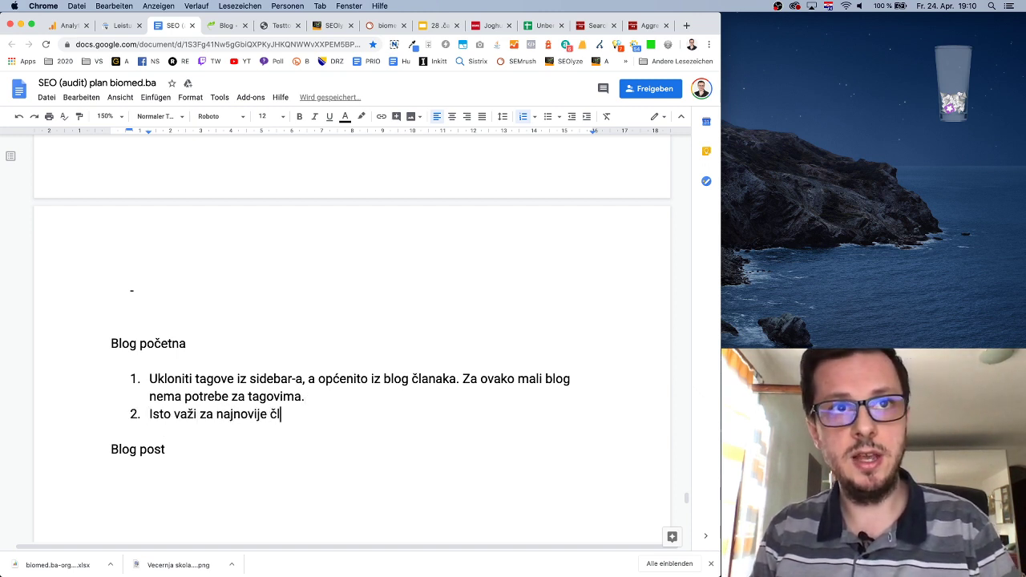
text(anke, nepotrebn)
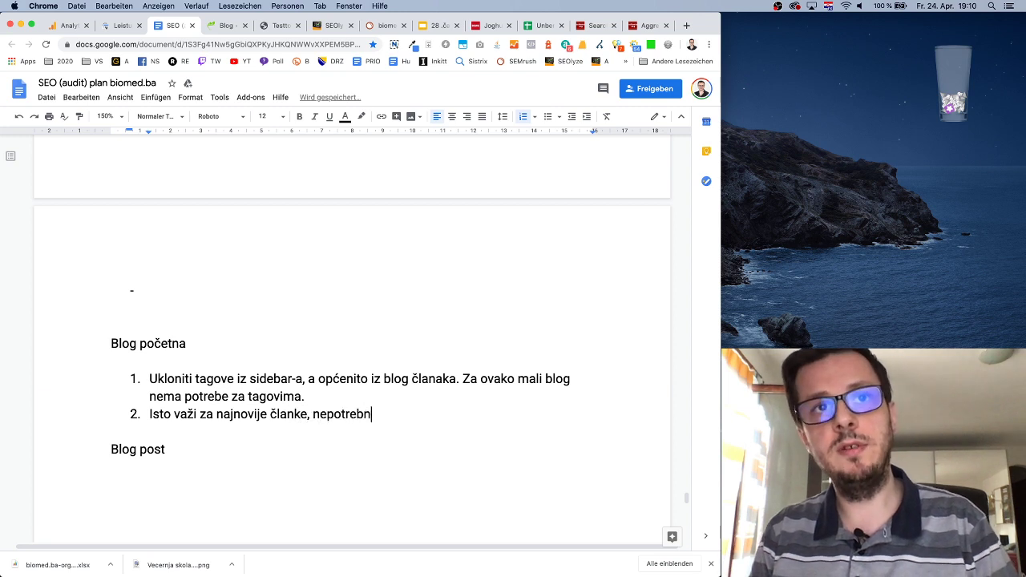
text(o je, jer )
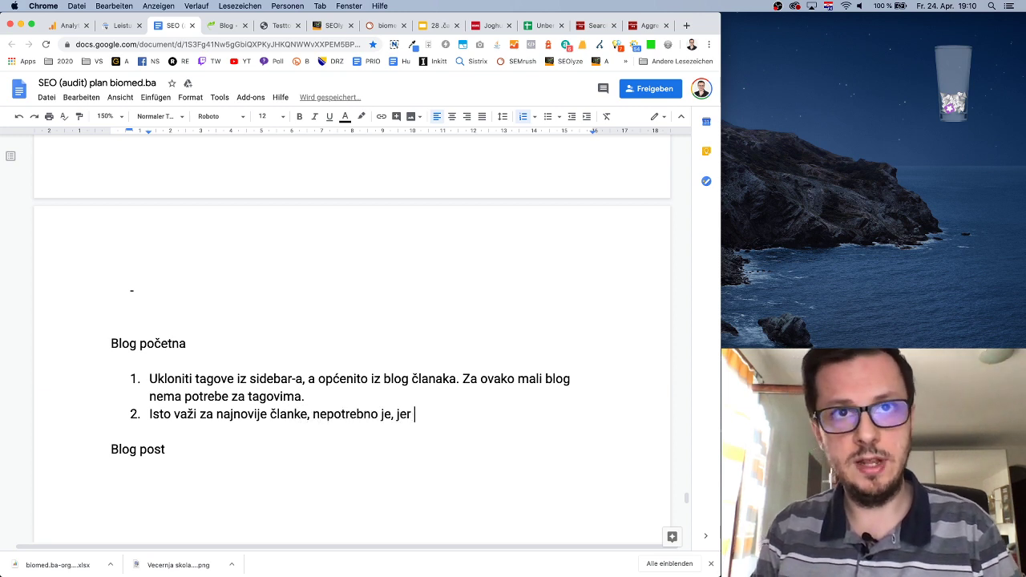
text(n)
key(BackSpace)
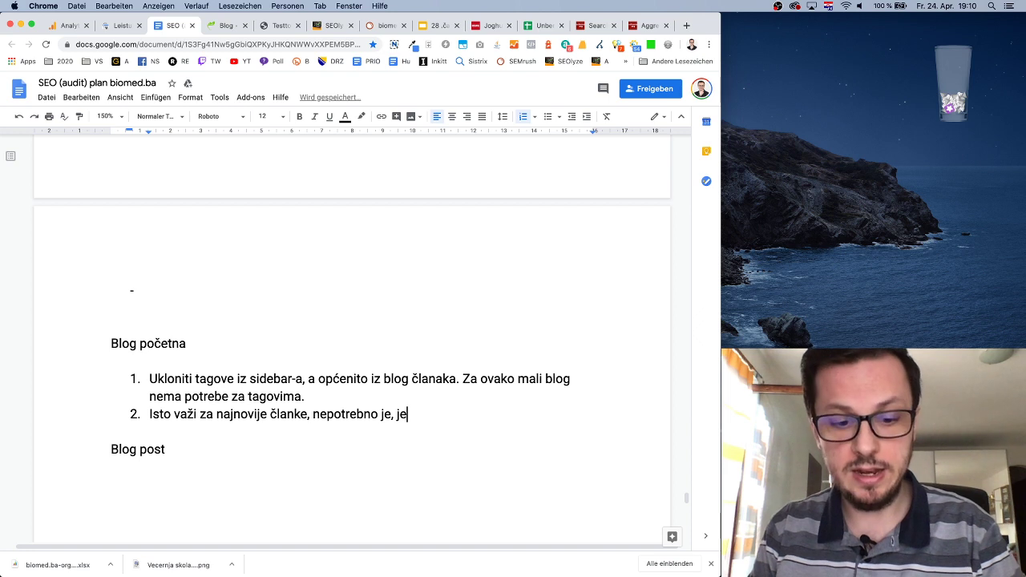
text(r nije portal, a )
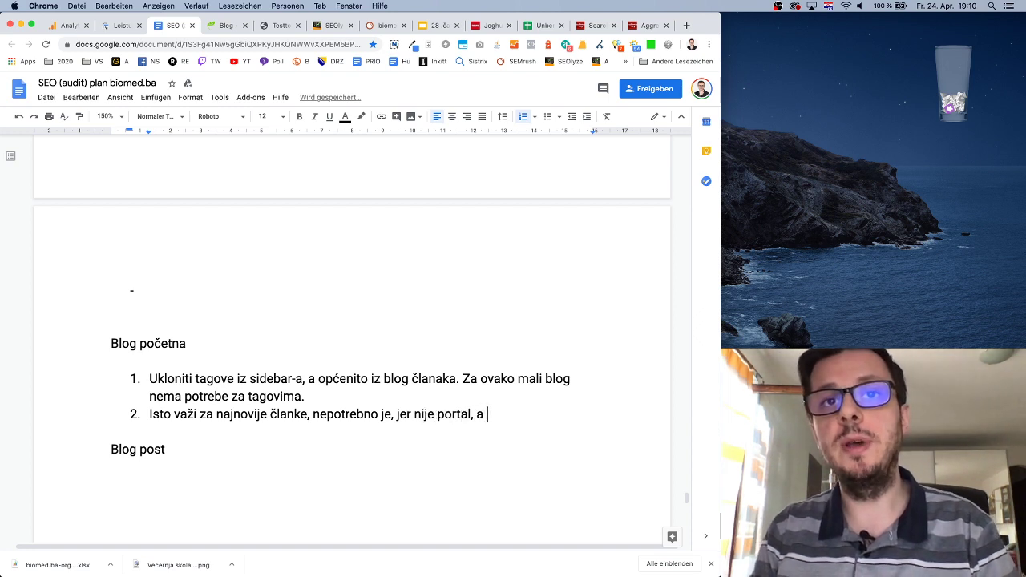
Continue item 2 under "Blog početna" with "paginacija pomaže i Google-u i korisniku da pronađu starije članke,".
text(paginacija po)
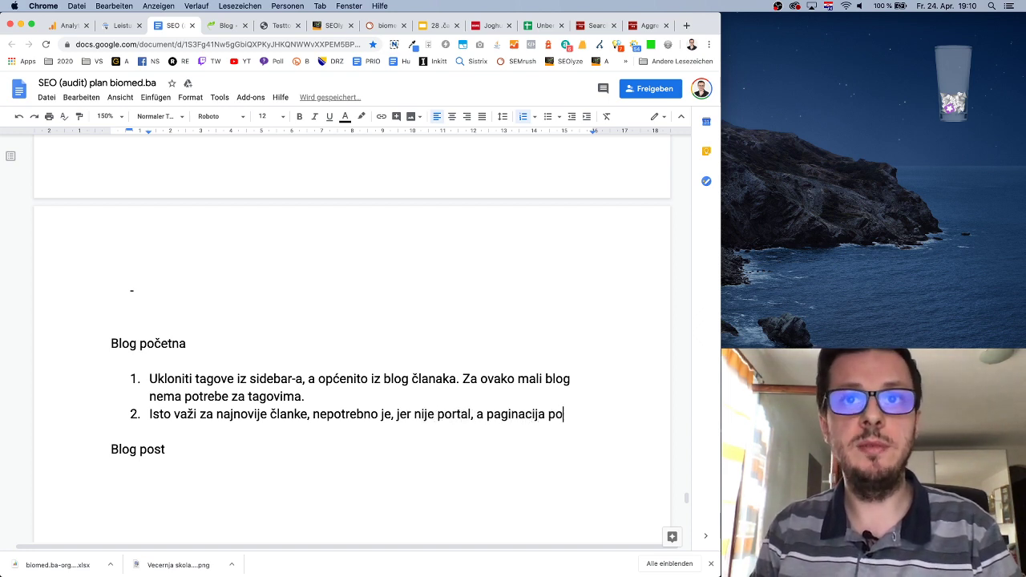
text(maže i Googl)
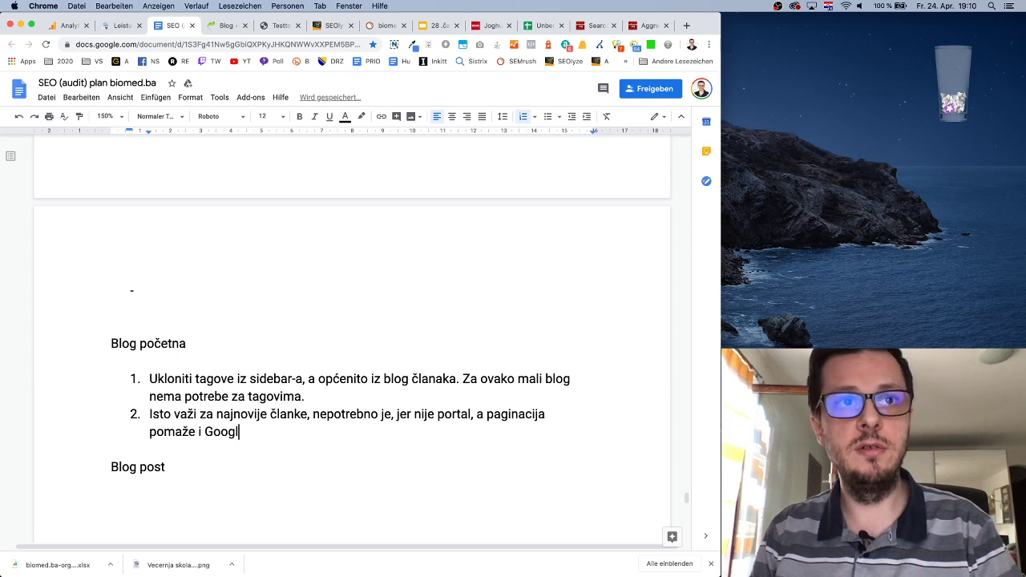
text(e-u i korisniku da porn)
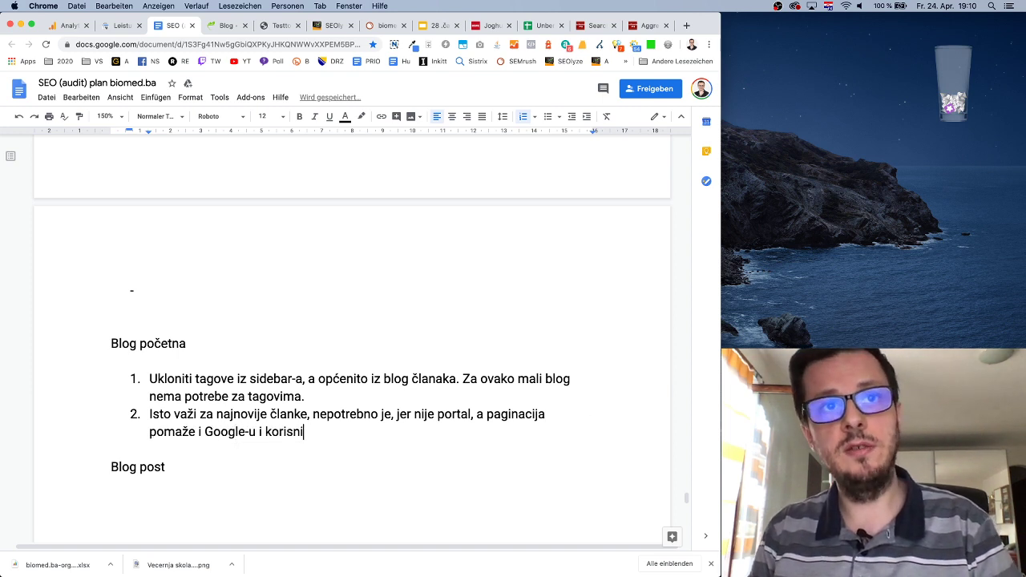
key(BackSpace)
key(BackSpace)
key(BackSpace)
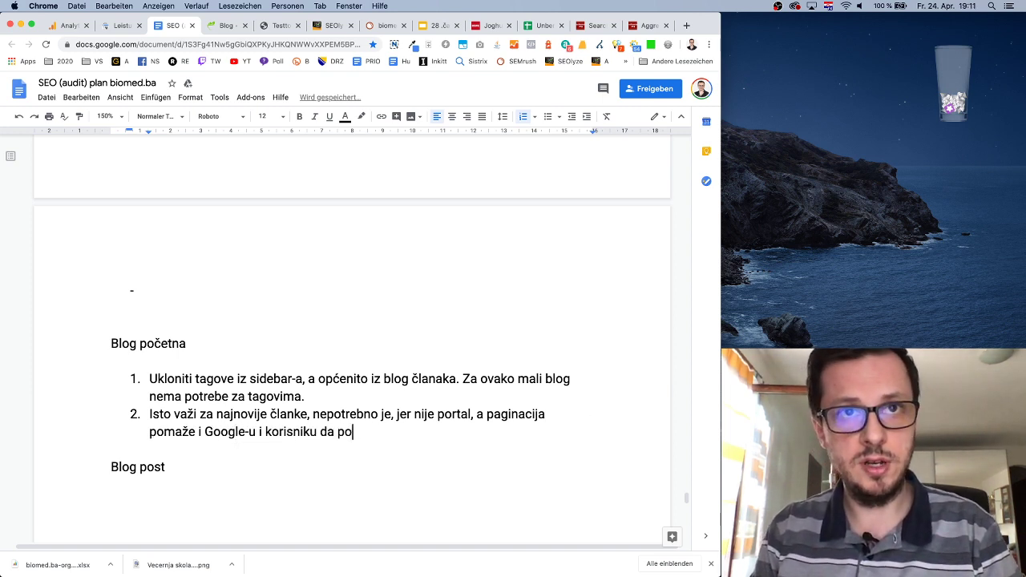
text(ronađu starij)
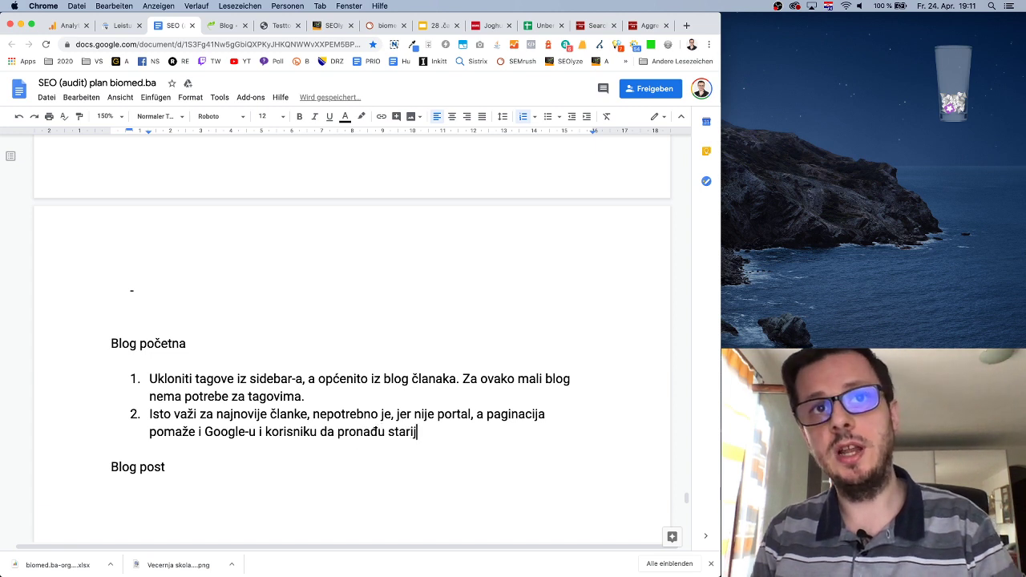
text(e članke, a naj)
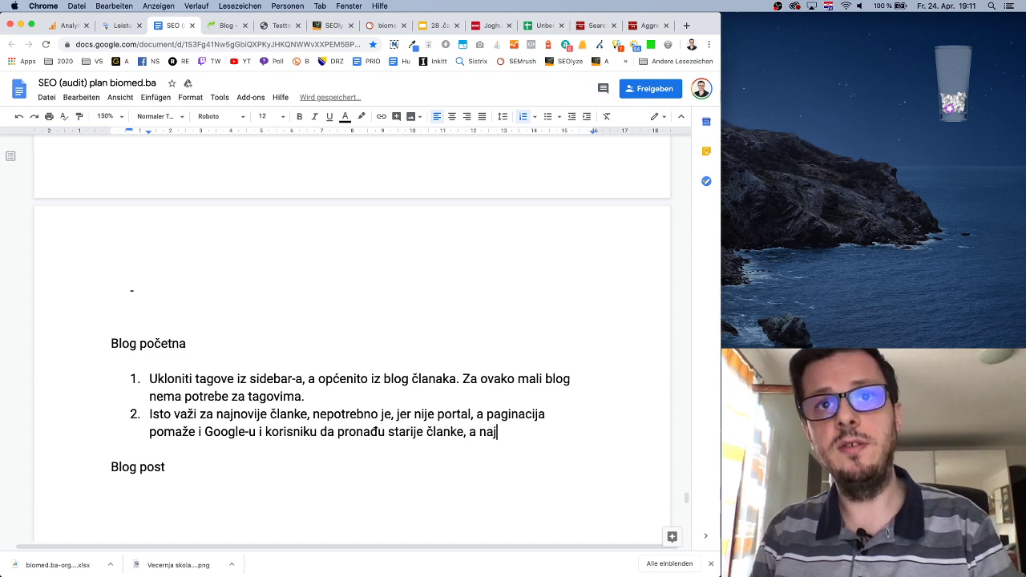
Finish item 2 with the clause "a najnoviji su svakako prikazani kao prvi na blogu.".
text(noviji su sv)
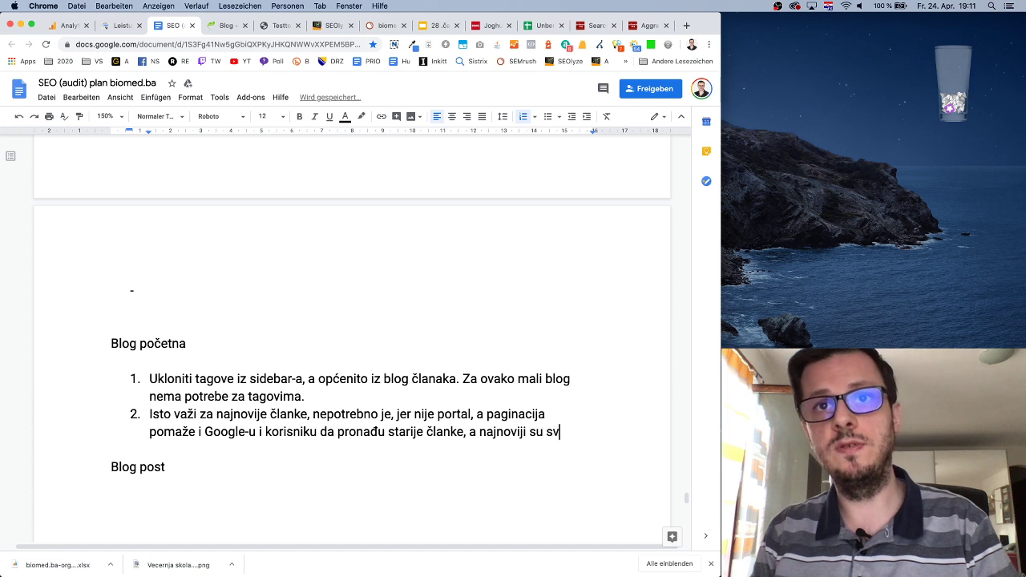
text(akako prikazani)
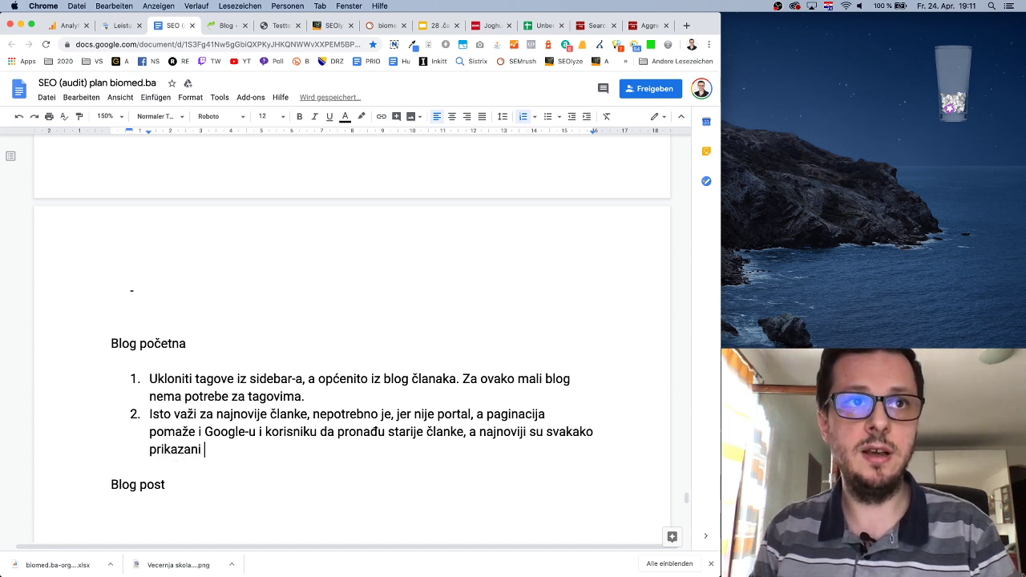
text( kao nprvi na)
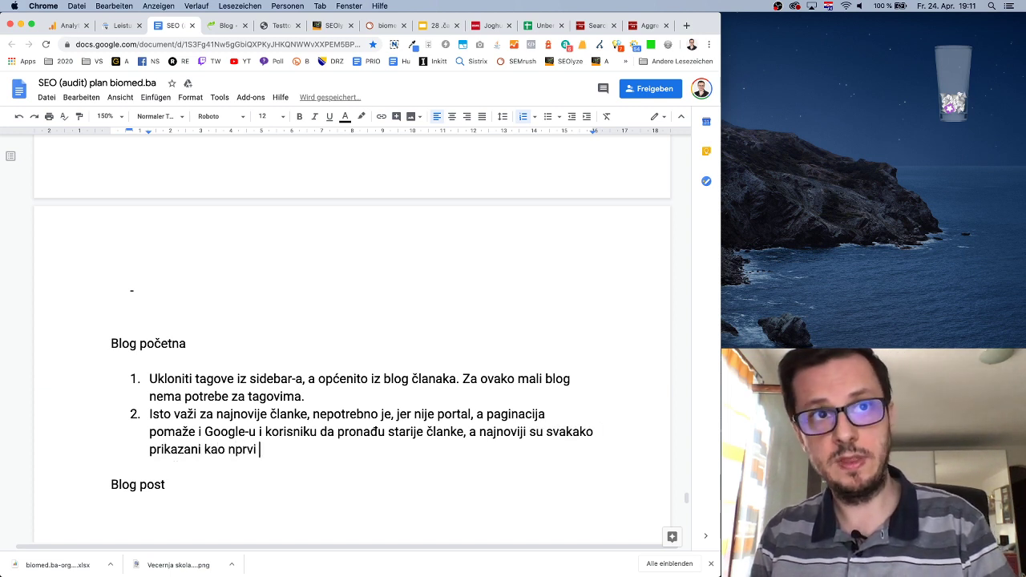
key(BackSpace)
key(BackSpace)
key(BackSpace)
key(BackSpace)
key(BackSpace)
key(BackSpace)
key(BackSpace)
key(BackSpace)
text(pr)
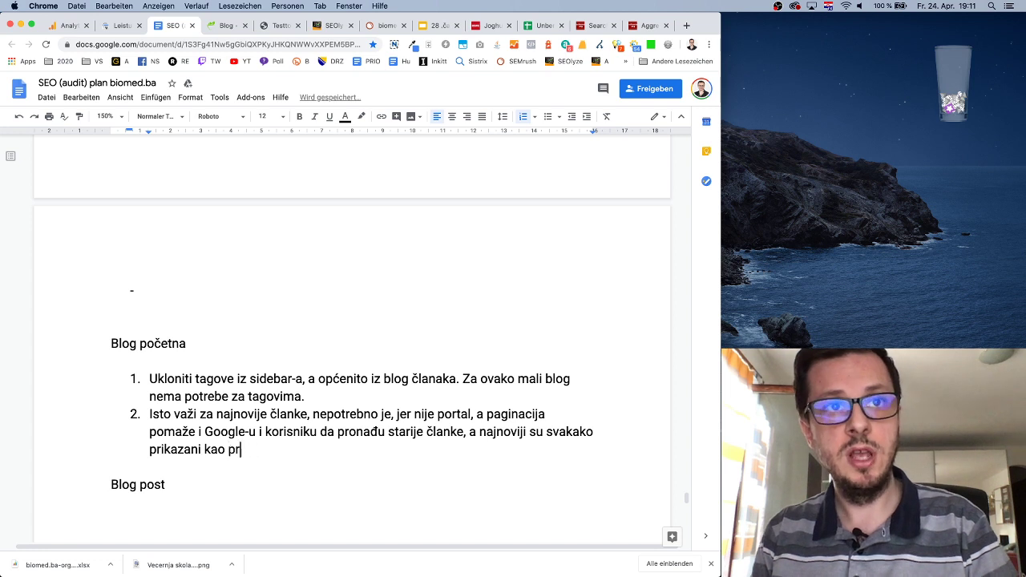
text(vi na blo)
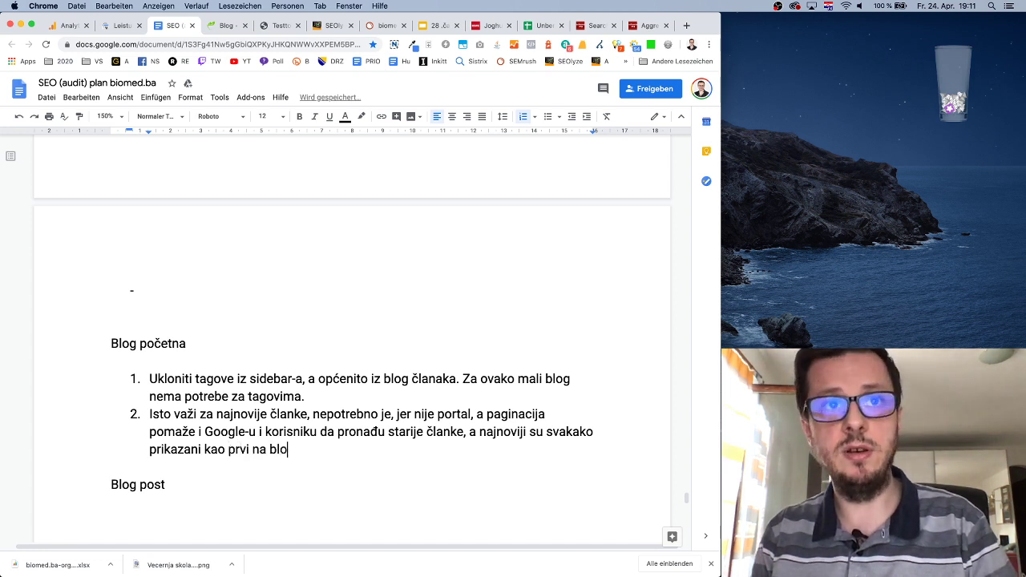
text(g..)
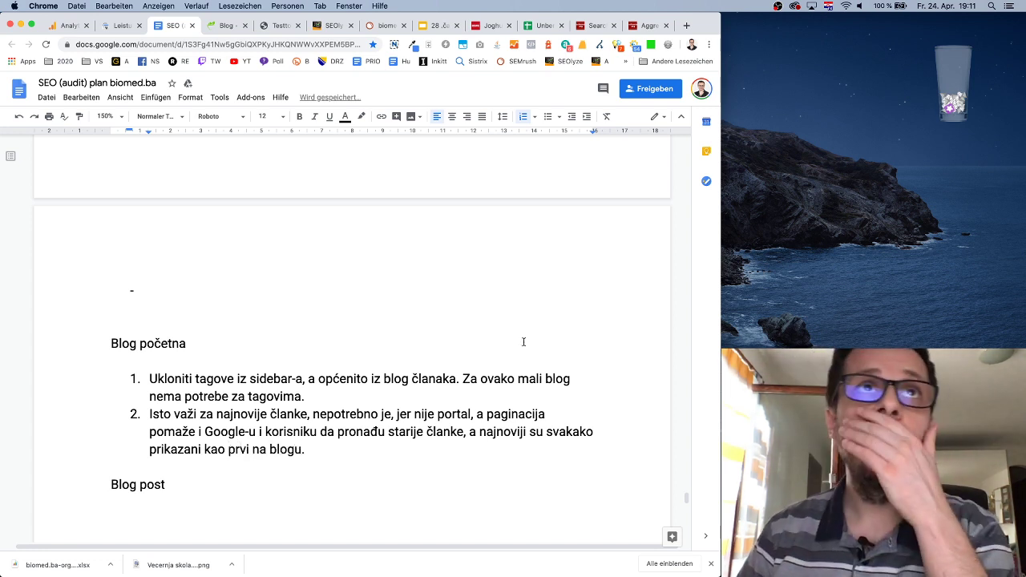
Switch to the biomed.ba blog category page and examine its article previews from the first post down to the pagination.
click(228, 26)
scroll(468, 419, down, 3)
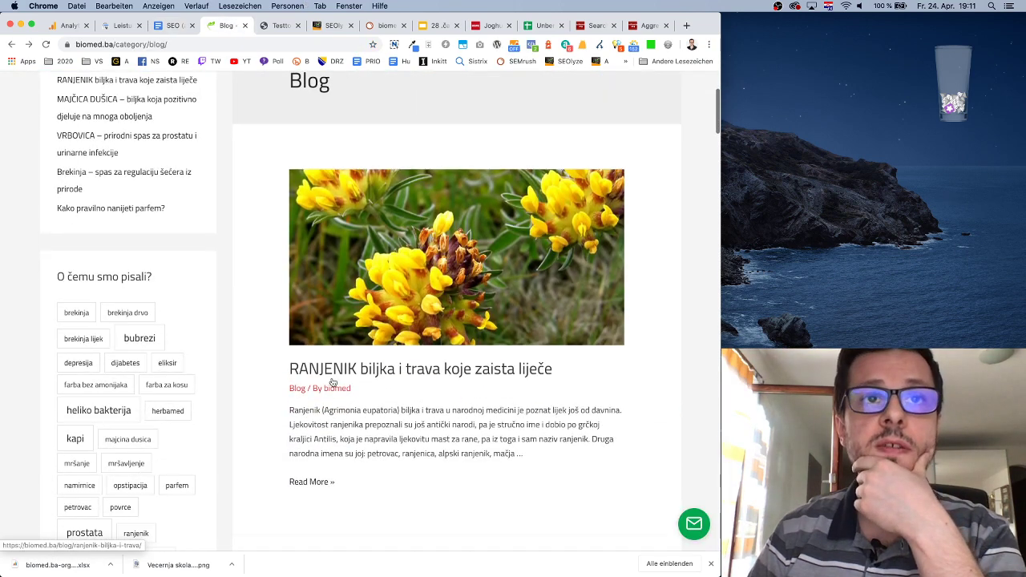
scroll(371, 368, up, 1)
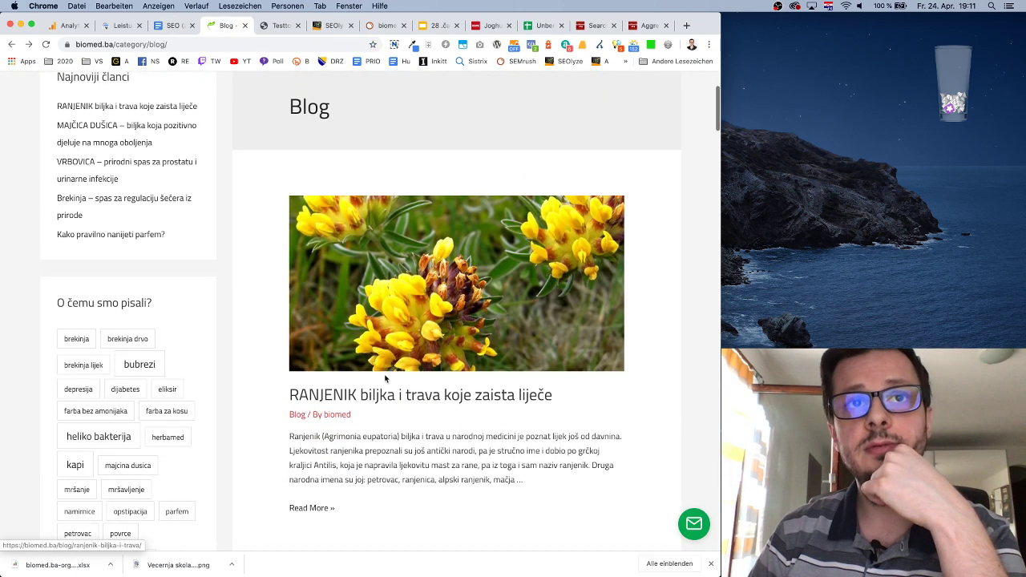
scroll(385, 374, down, 9)
scroll(375, 421, down, 15)
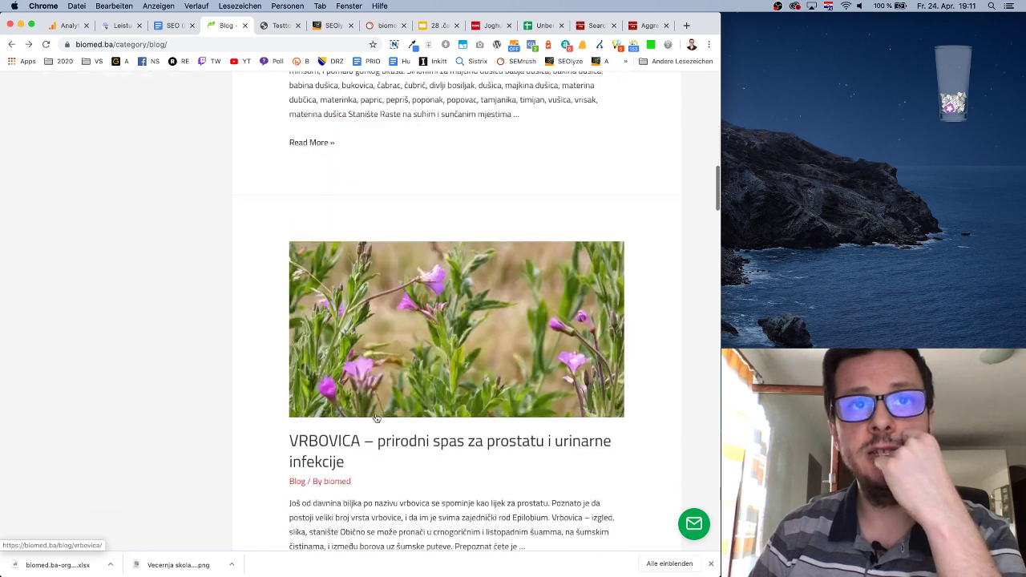
scroll(375, 439, down, 8)
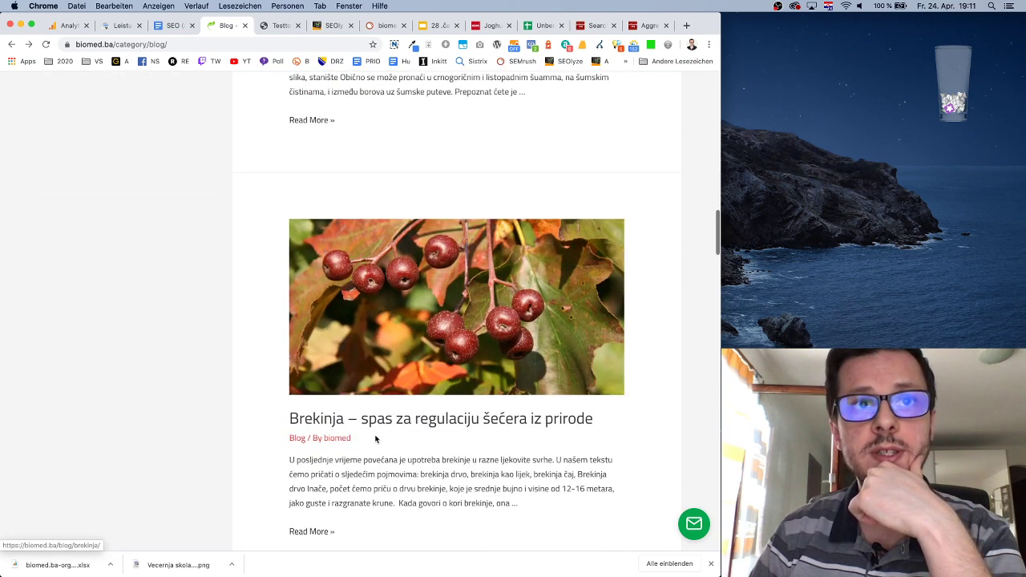
scroll(369, 353, down, 4)
scroll(392, 488, down, 11)
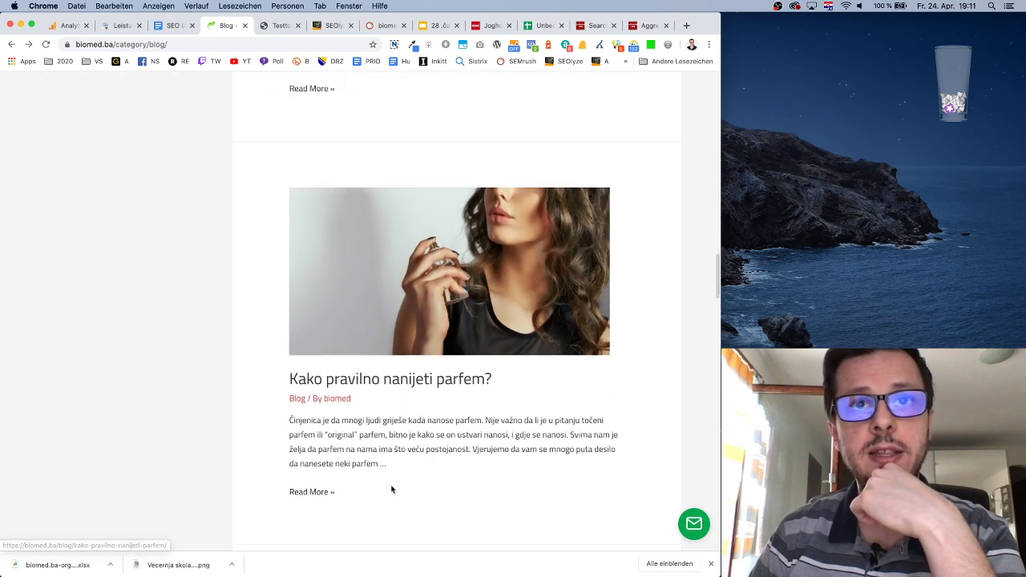
scroll(474, 368, down, 9)
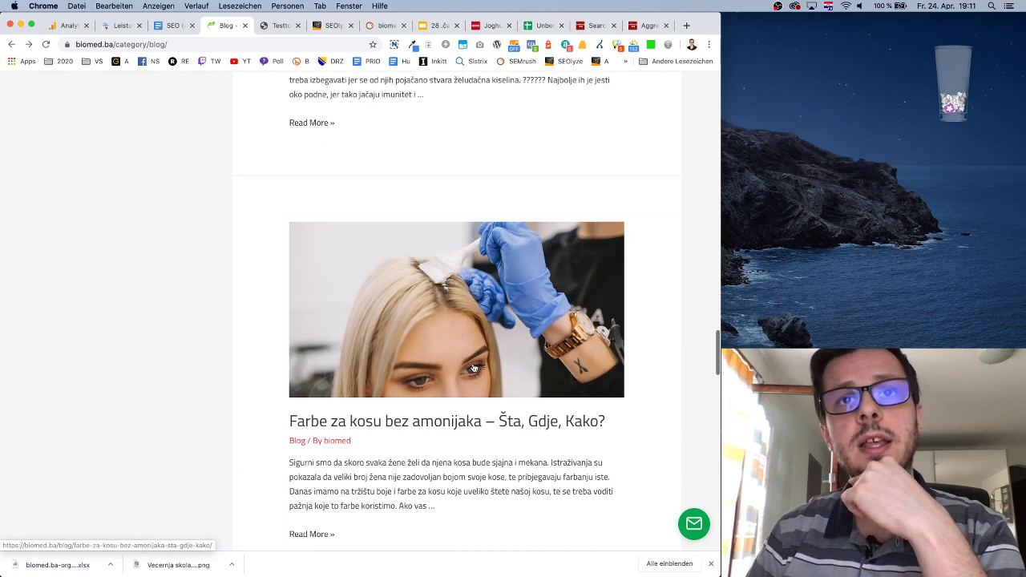
scroll(470, 364, up, 8)
scroll(470, 364, down, 1)
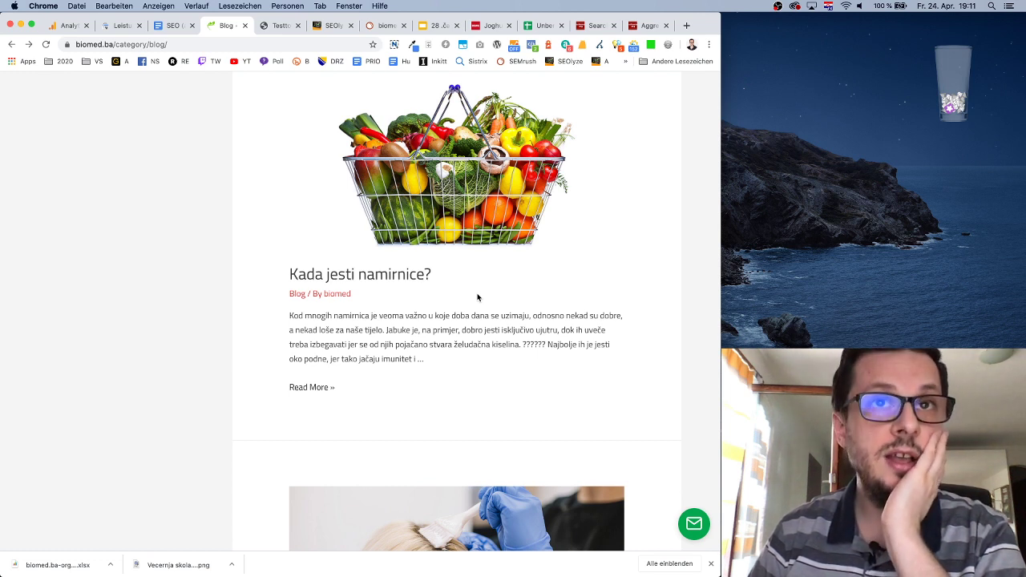
scroll(509, 363, down, 4)
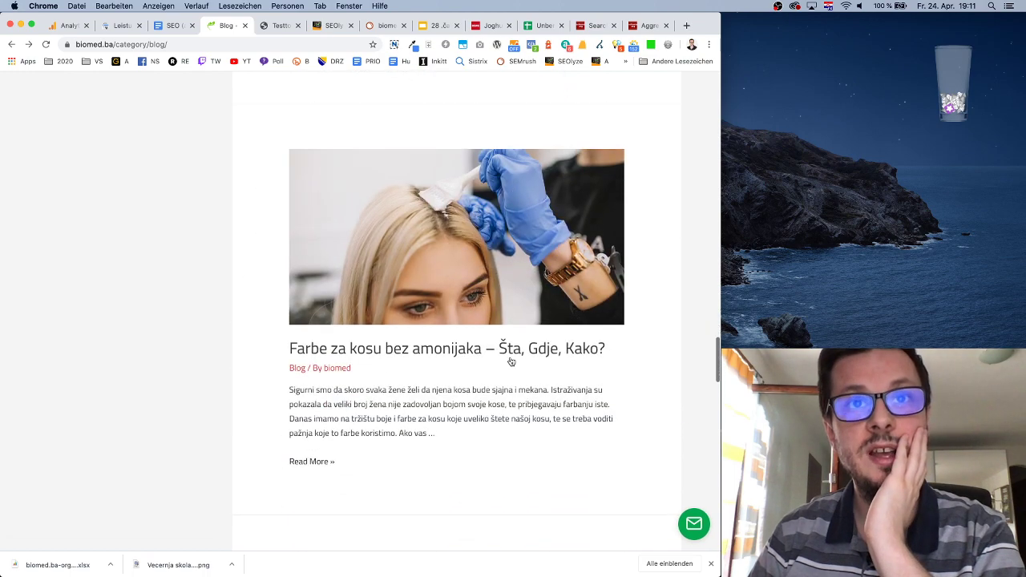
scroll(511, 362, down, 2)
scroll(511, 362, down, 5)
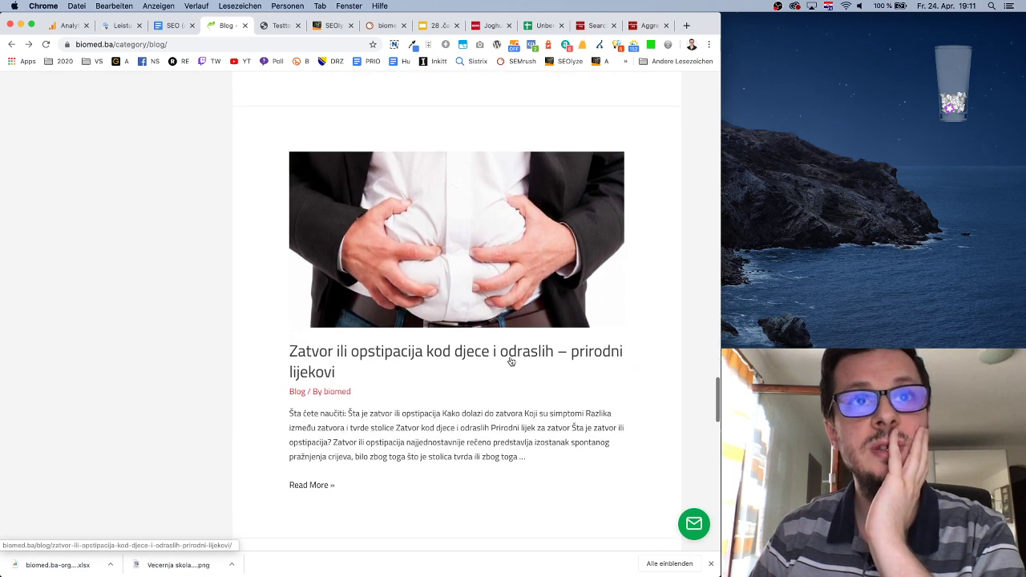
scroll(510, 358, up, 5)
scroll(510, 358, up, 2)
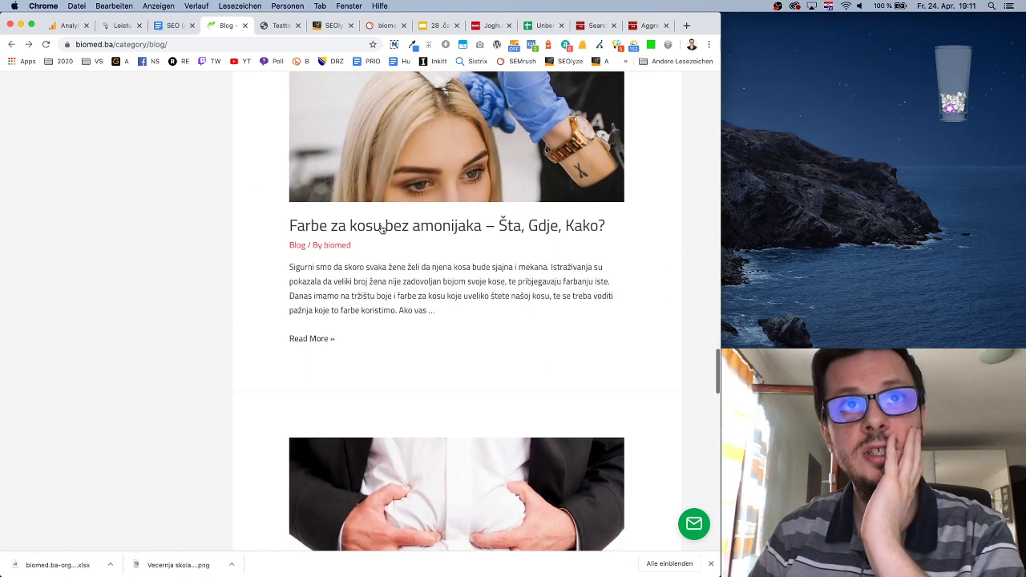
scroll(513, 428, down, 6)
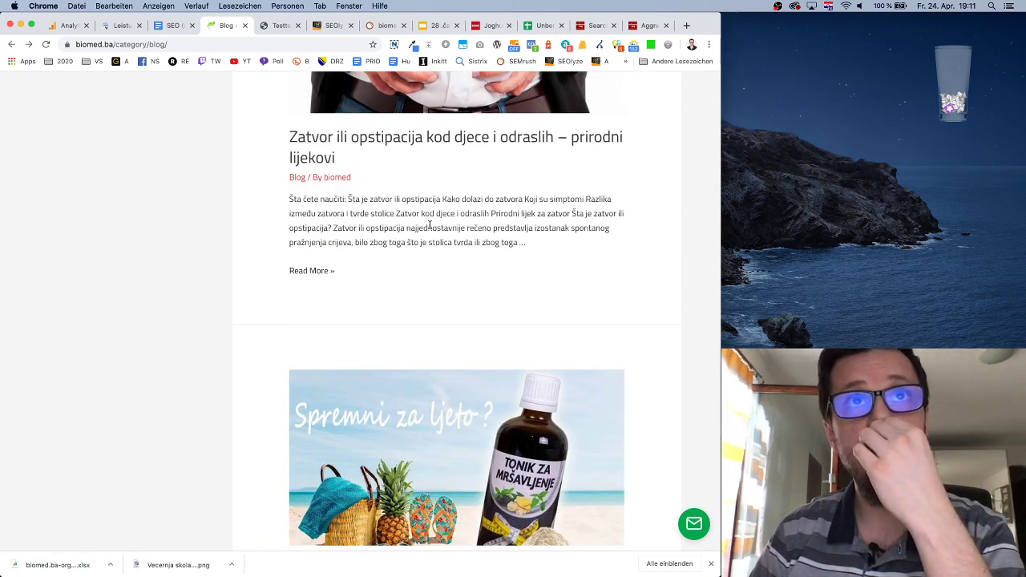
scroll(430, 227, down, 5)
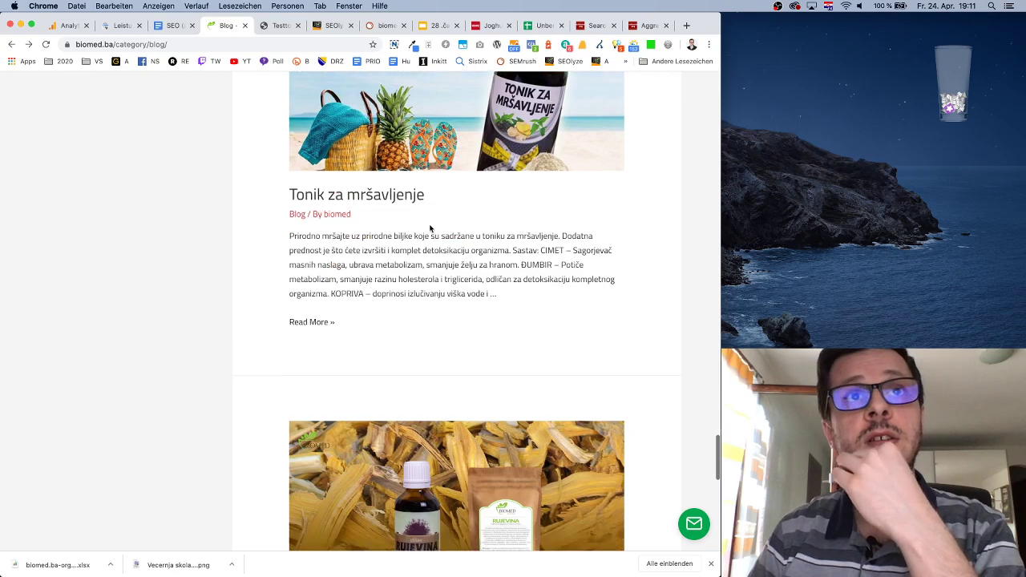
scroll(502, 324, down, 7)
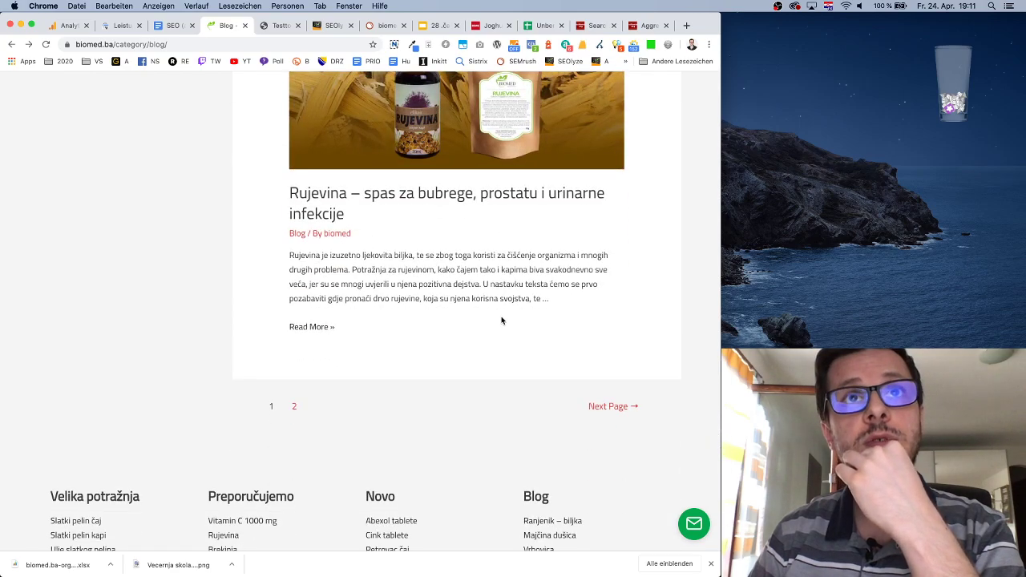
Examine how far the blog's tag sidebar extends beside the article list and the empty space below it.
scroll(502, 321, up, 15)
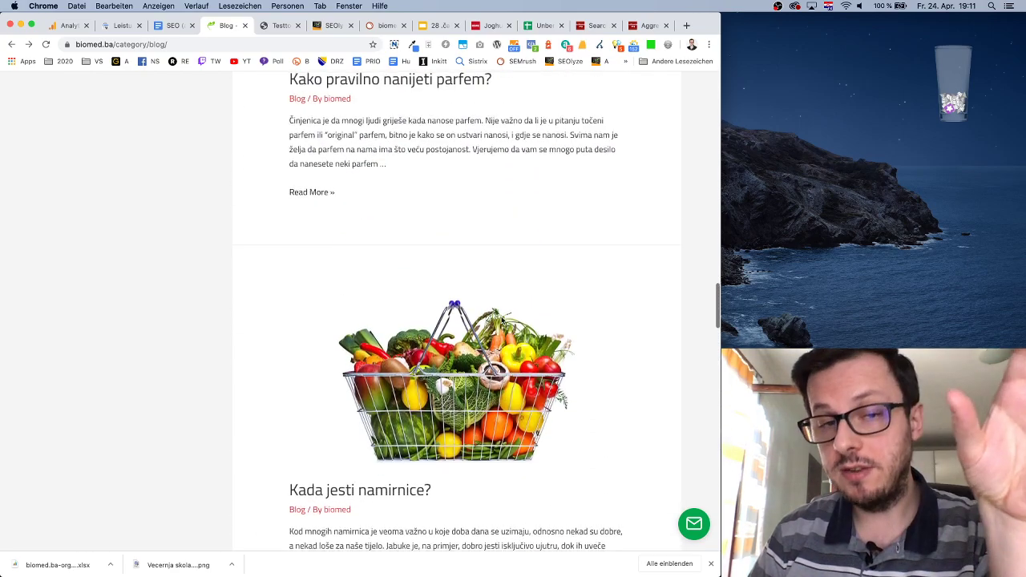
scroll(502, 321, up, 10)
scroll(98, 392, down, 4)
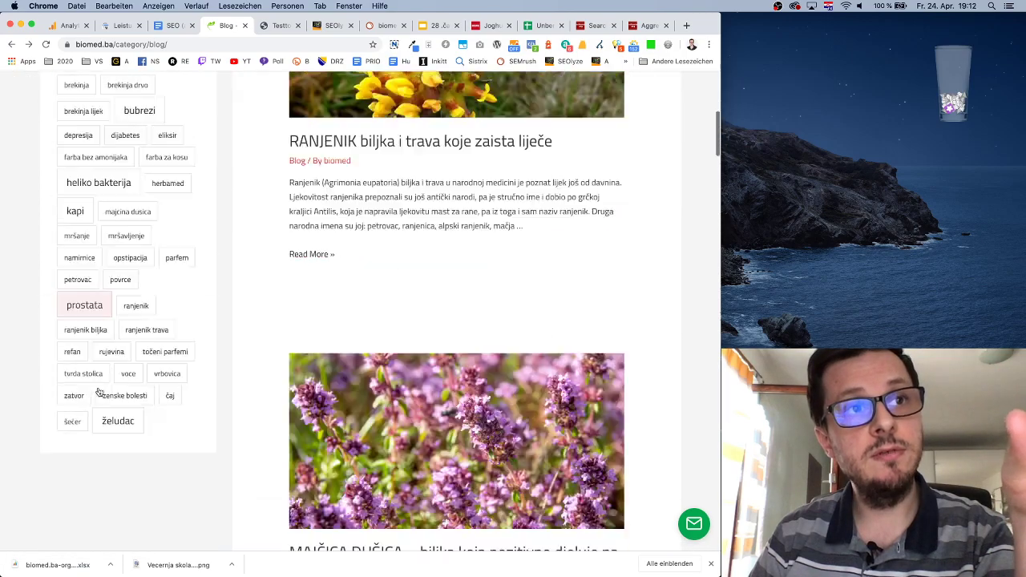
scroll(99, 392, down, 5)
scroll(104, 360, up, 6)
scroll(328, 309, down, 4)
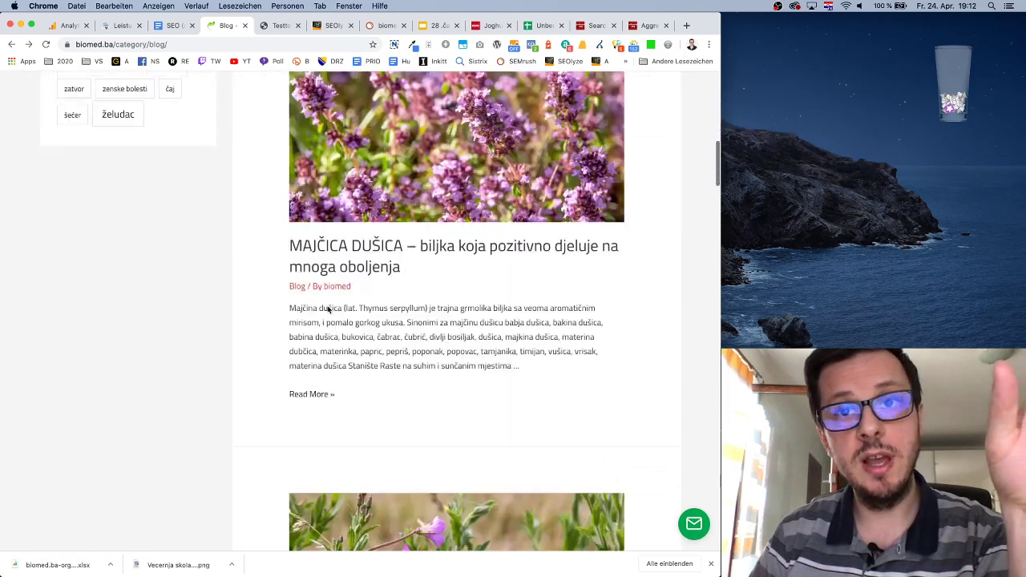
scroll(328, 310, down, 12)
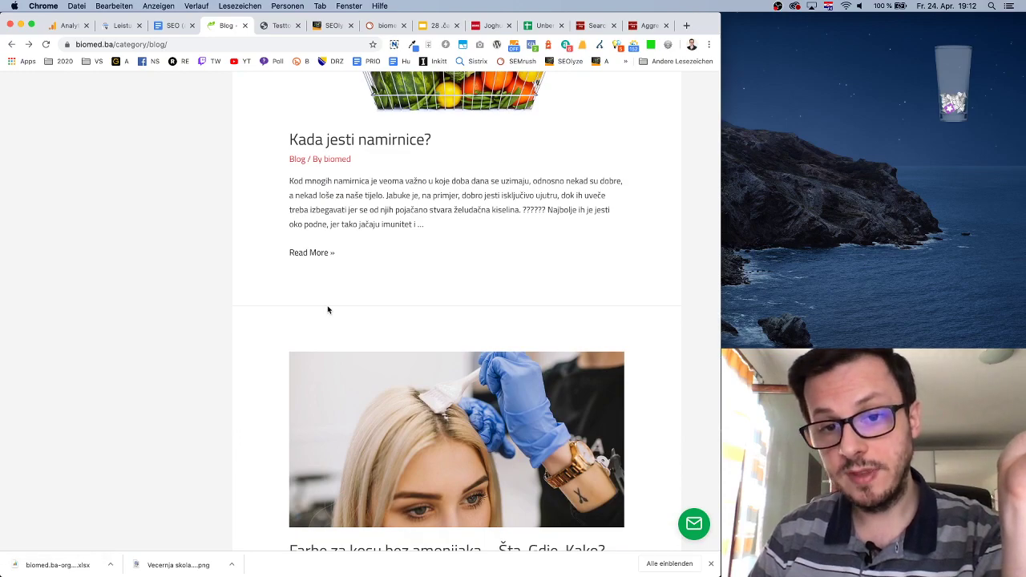
scroll(328, 310, up, 12)
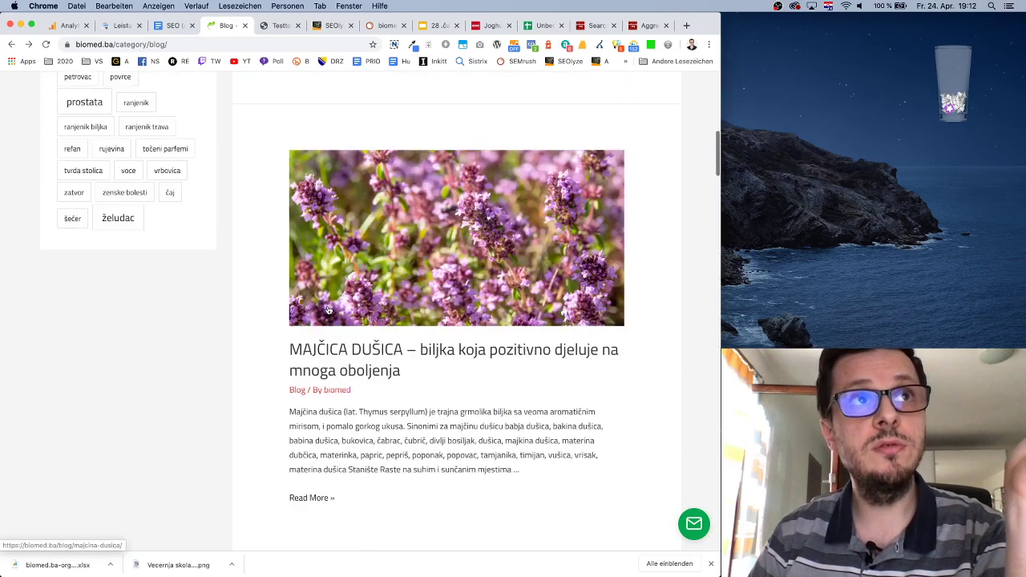
scroll(328, 309, up, 4)
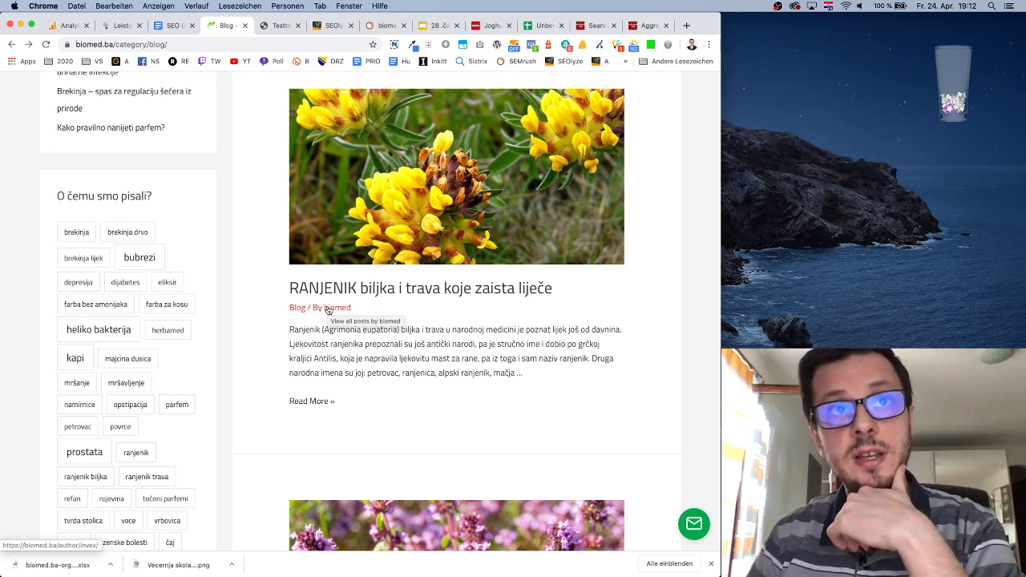
In the audit plan, add item 3: "Dakle dolazi do potpunog uklanjanja sidebare-a, a uz to preporučujemo da se uklone i slijedeći članci u potpunost".
click(173, 26)
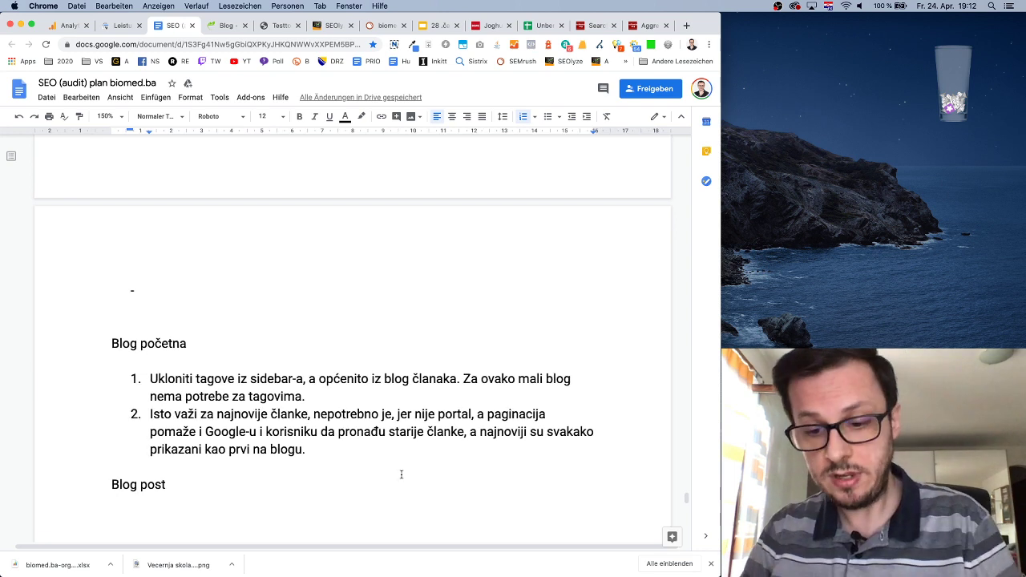
key(Return)
text(Dakle dolazi do potpunog uklanjana)
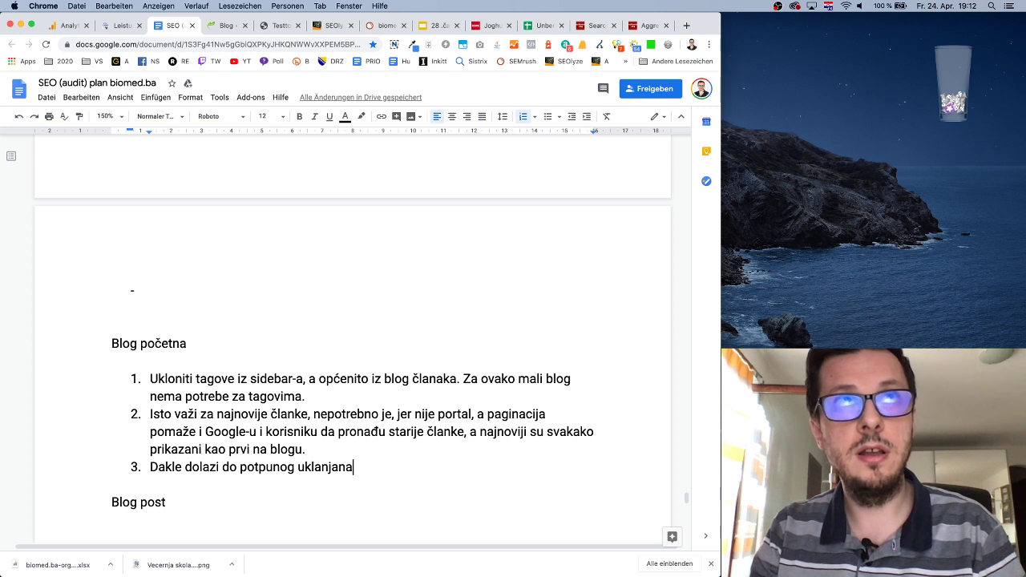
key(BackSpace)
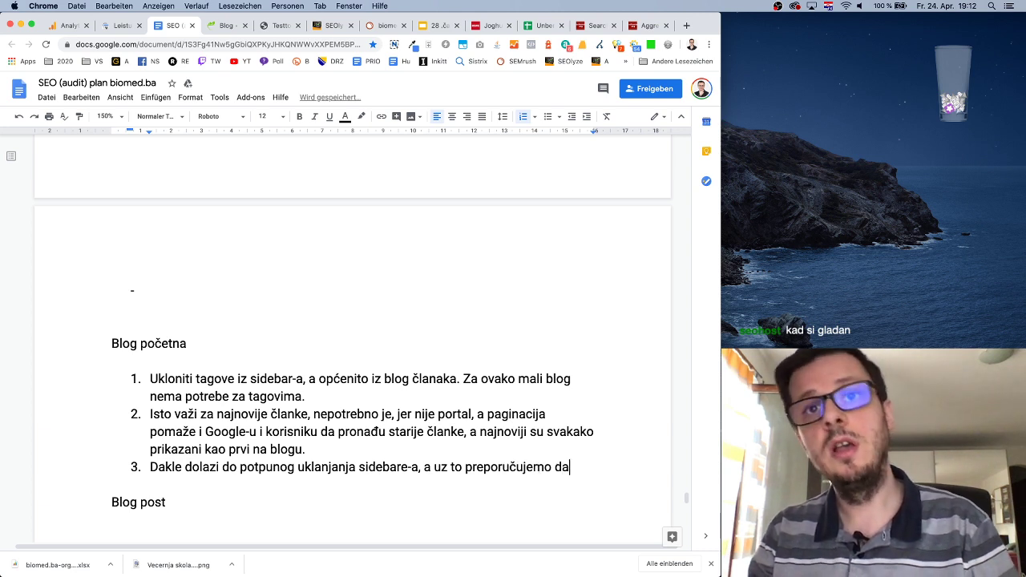
text(e uko)
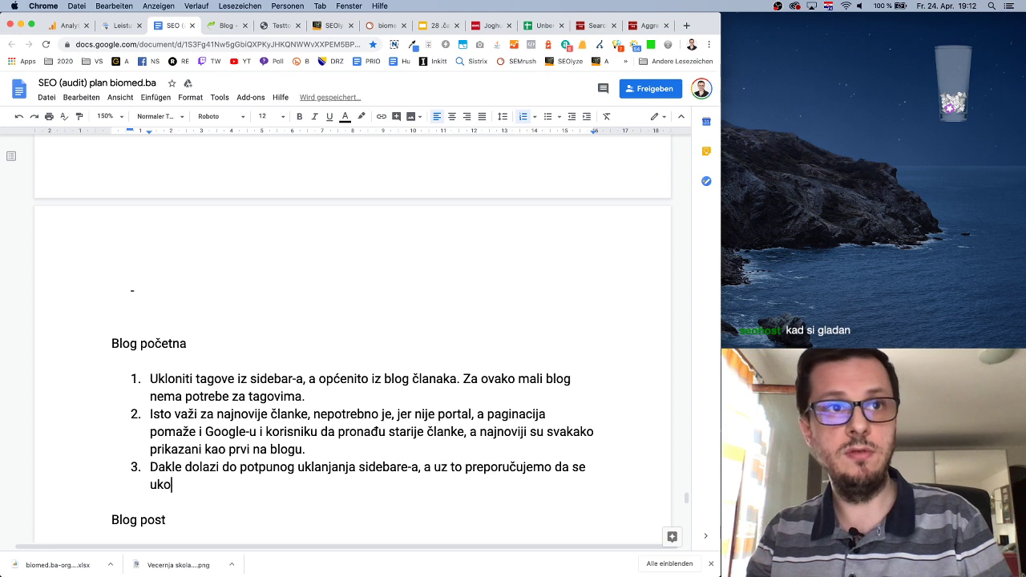
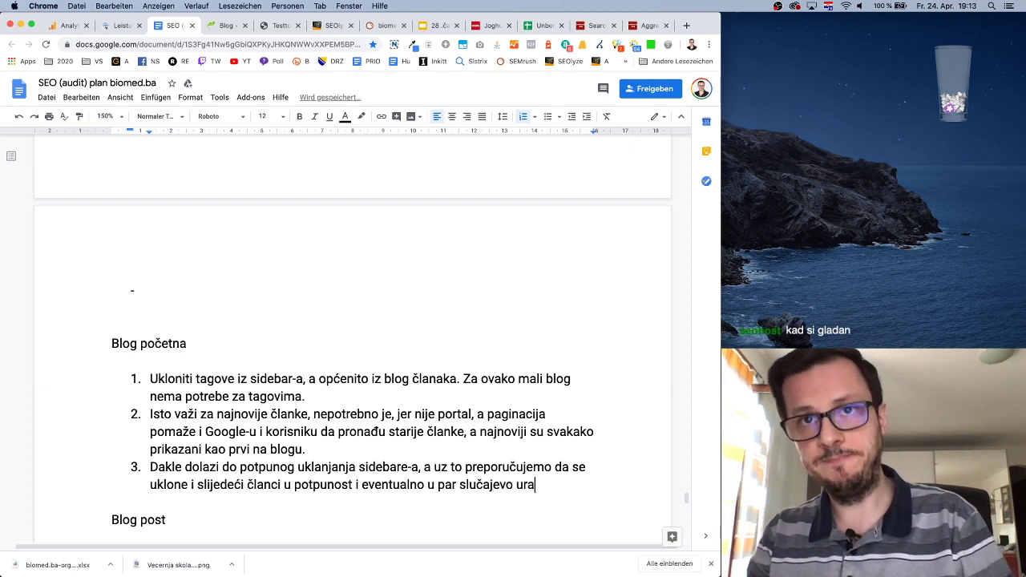
Finish item 3 with "i eventualno u par slučajevo uradi redirekcija na nešto slično:" and start an unnumbered line beneath it.
text(di redirekcija )
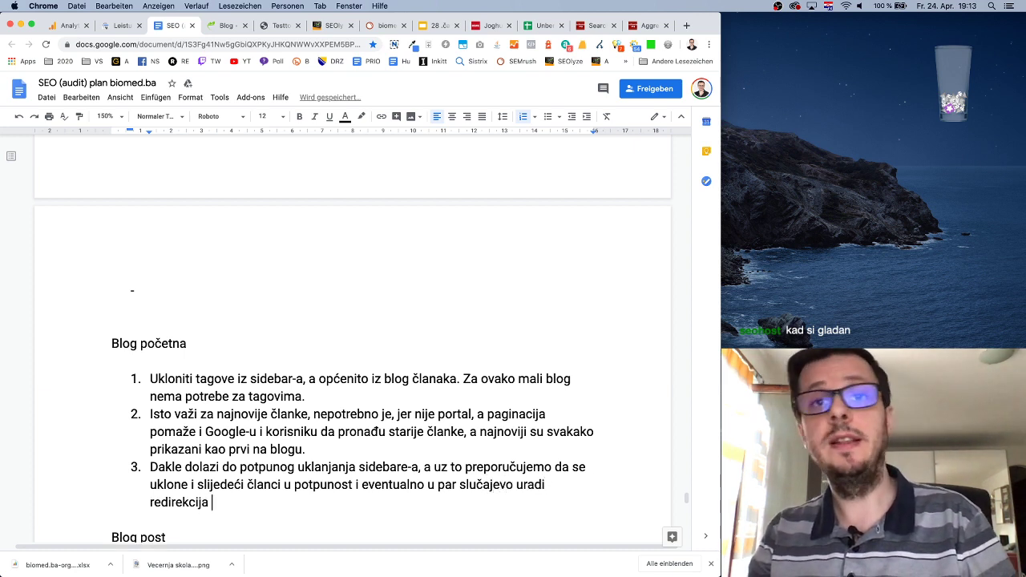
text(na nešto slično)
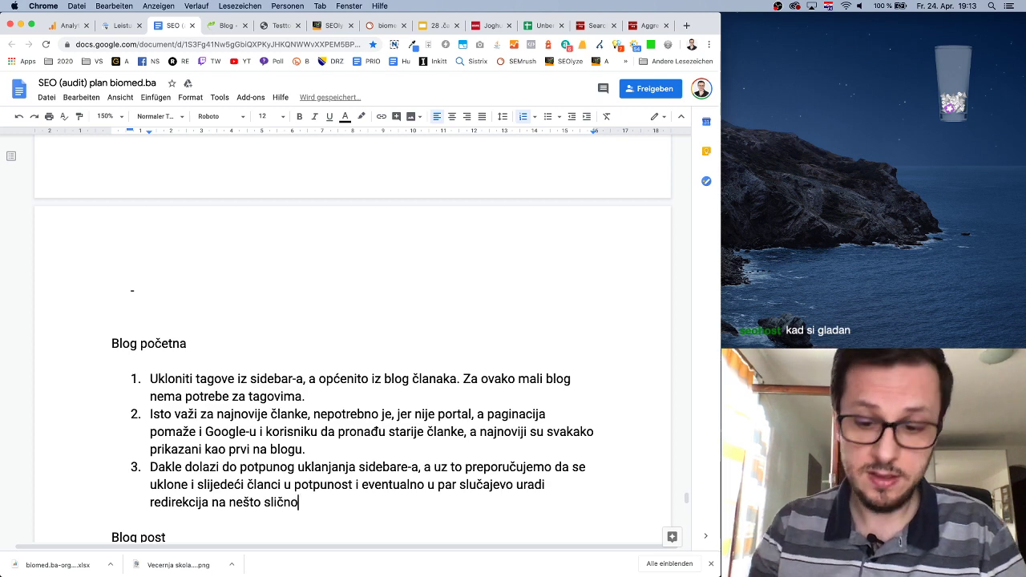
text(:)
key(Return)
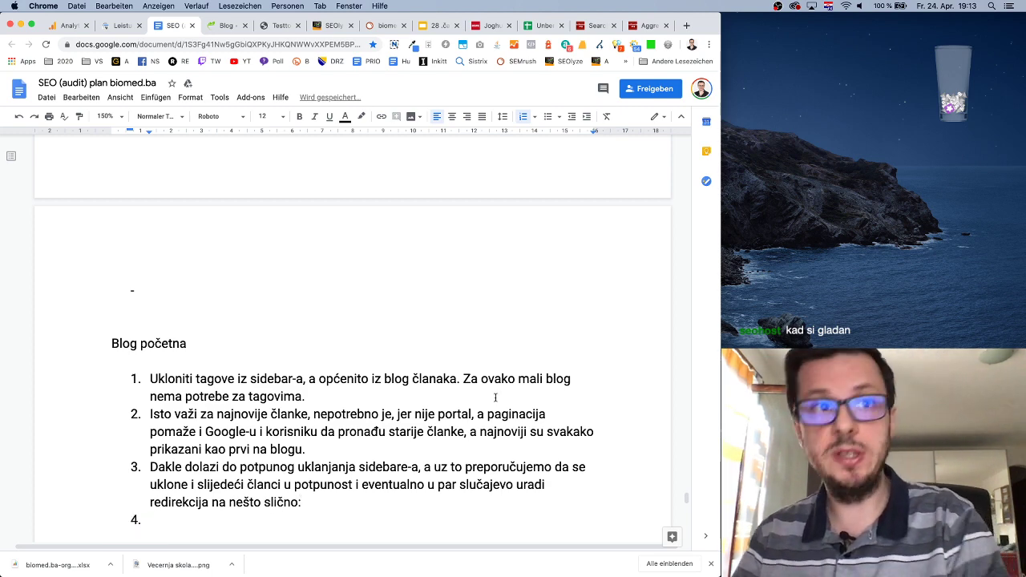
key(BackSpace)
scroll(495, 398, down, 2)
Return to the biomed.ba blog category page and open the post "Kako pravilno nanijeti parfem?" in a new tab.
click(226, 25)
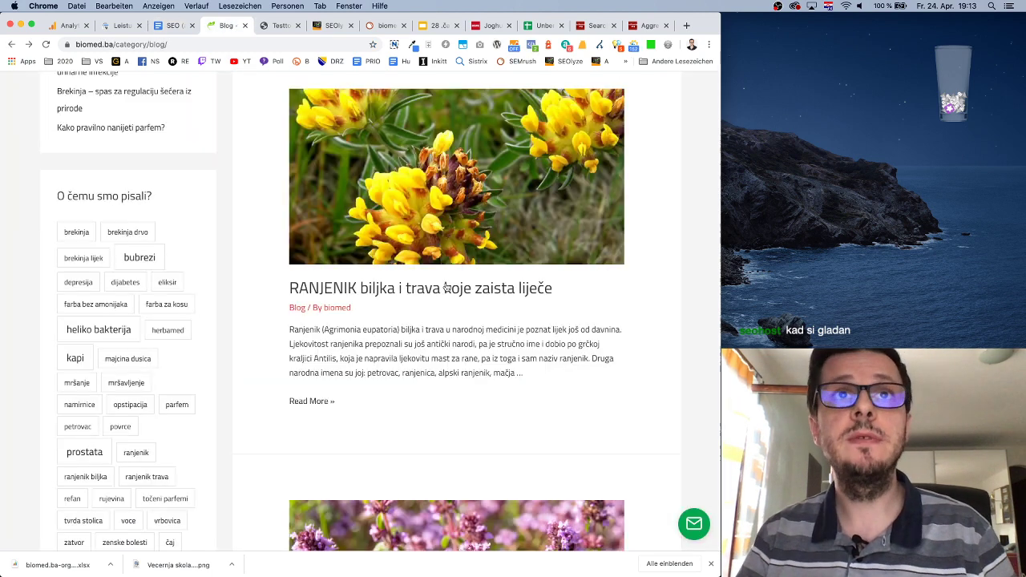
scroll(447, 287, up, 5)
scroll(474, 297, down, 3)
scroll(428, 155, up, 2)
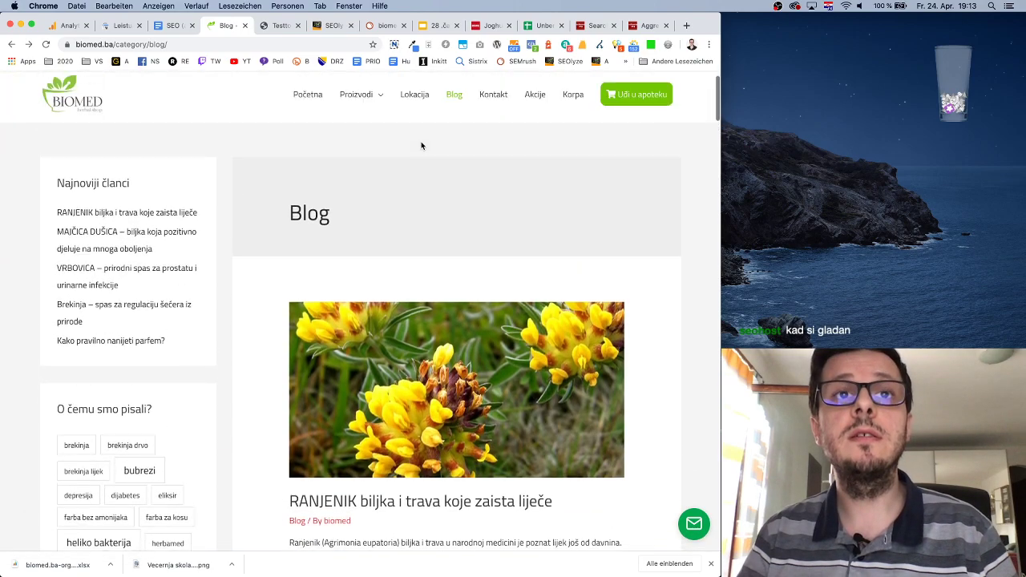
scroll(421, 146, down, 15)
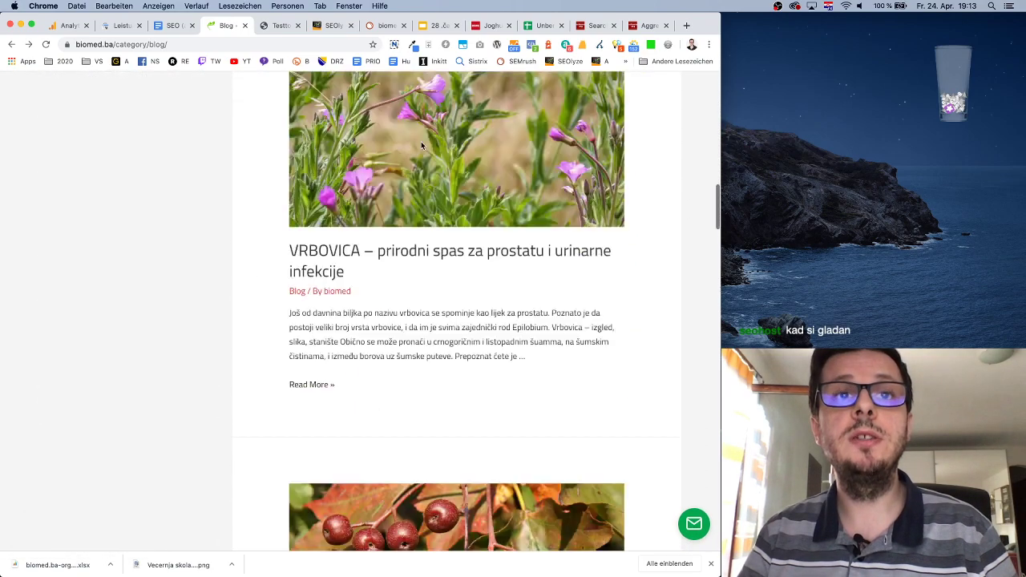
scroll(421, 145, down, 11)
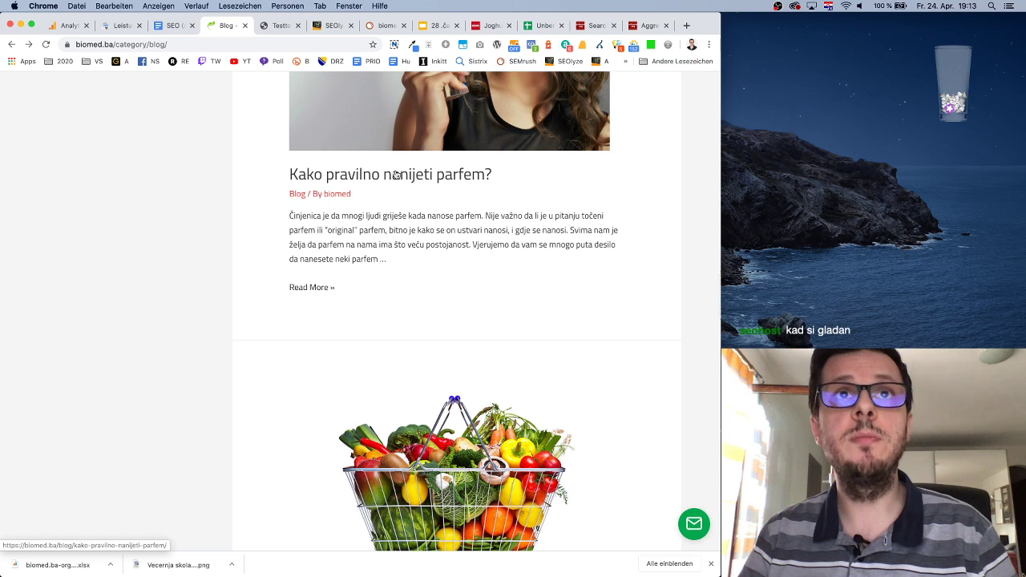
super+click(399, 175)
Open the posts "Kada jesti namirnice?" and "Farbe za kosu bez amonijaka – Šta, Gdje, Kako?" in new tabs.
scroll(380, 440, down, 4)
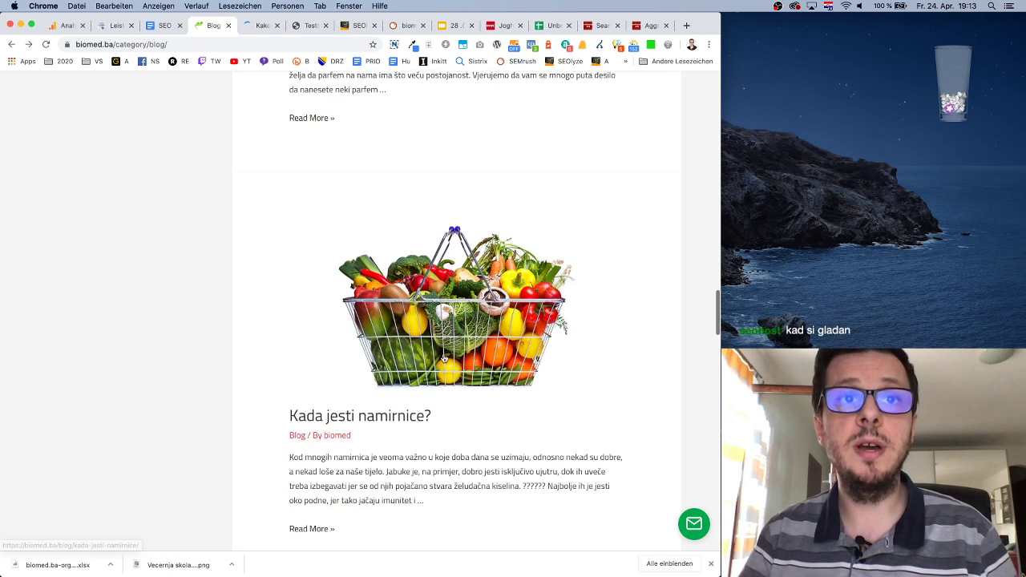
super+click(449, 436)
scroll(454, 436, down, 6)
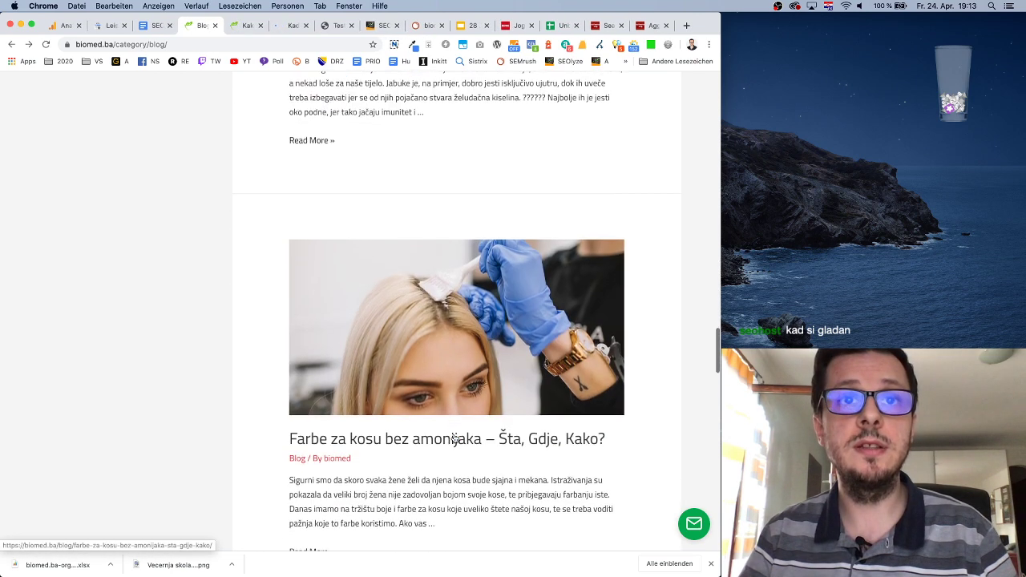
super+click(484, 377)
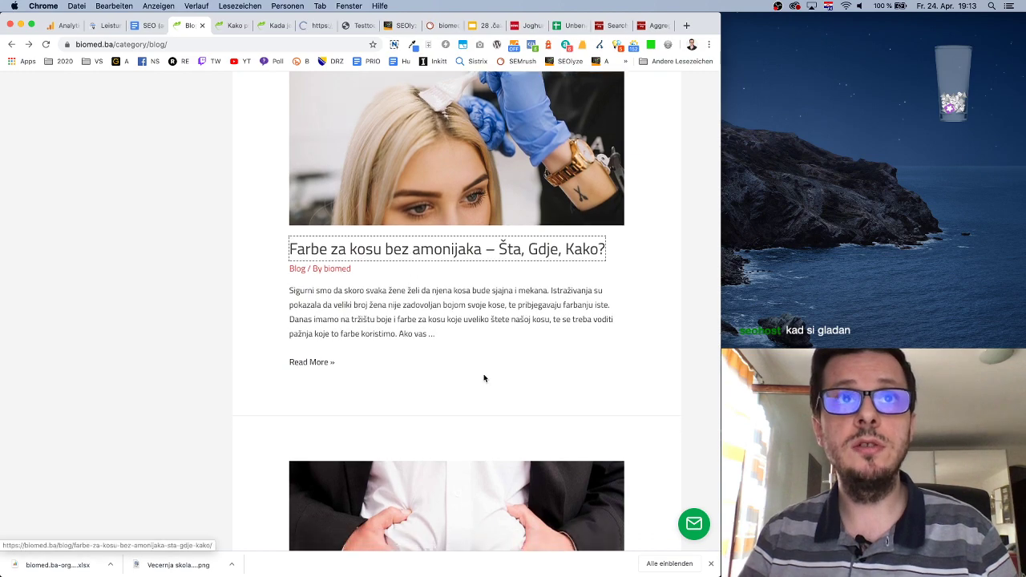
Look at the "Zatvor ili opstipacija" preview and the opened hair-dye article, ending on the blog list.
scroll(484, 377, down, 5)
scroll(430, 344, down, 1)
scroll(430, 343, up, 5)
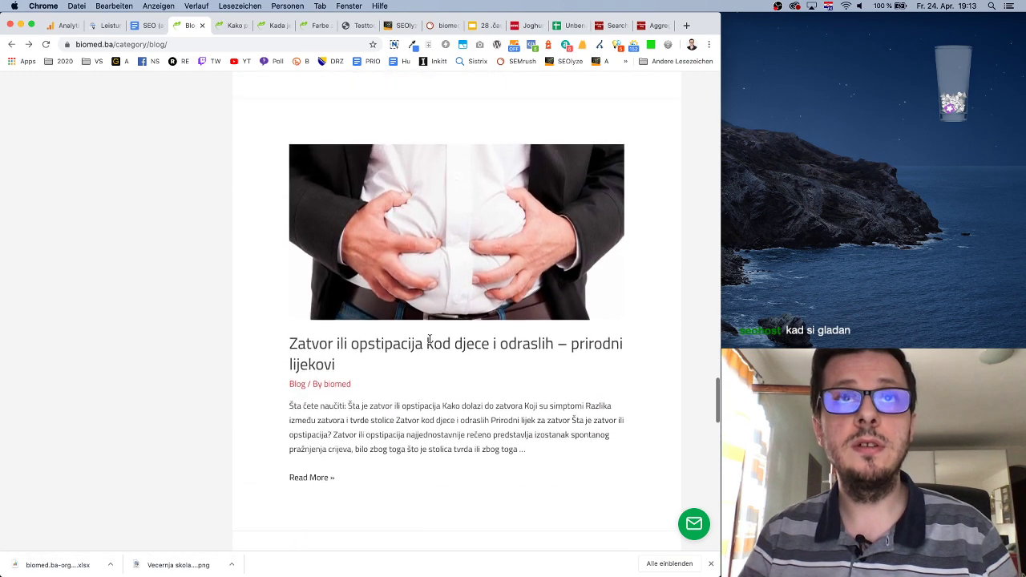
scroll(428, 345, down, 5)
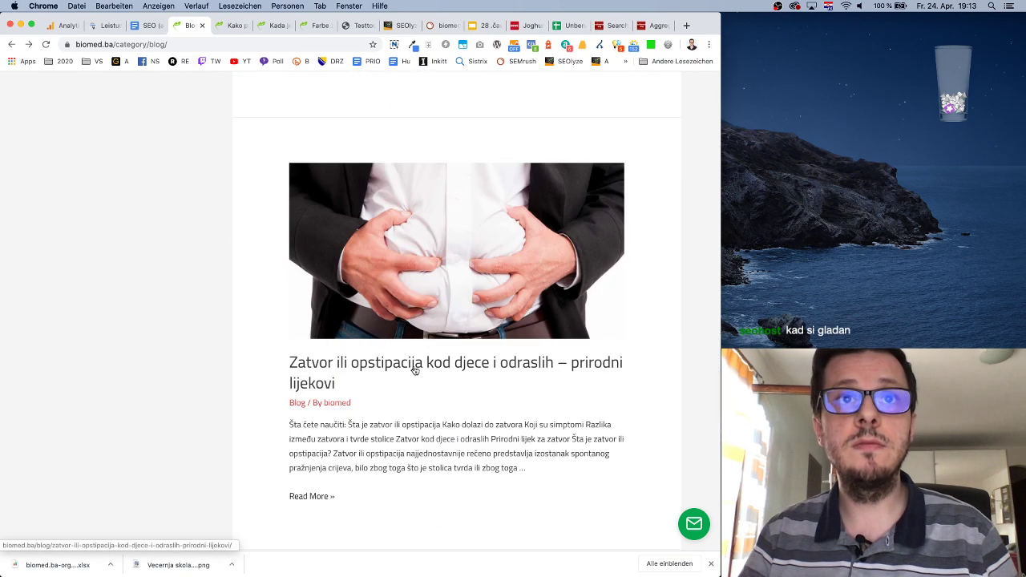
scroll(404, 300, up, 6)
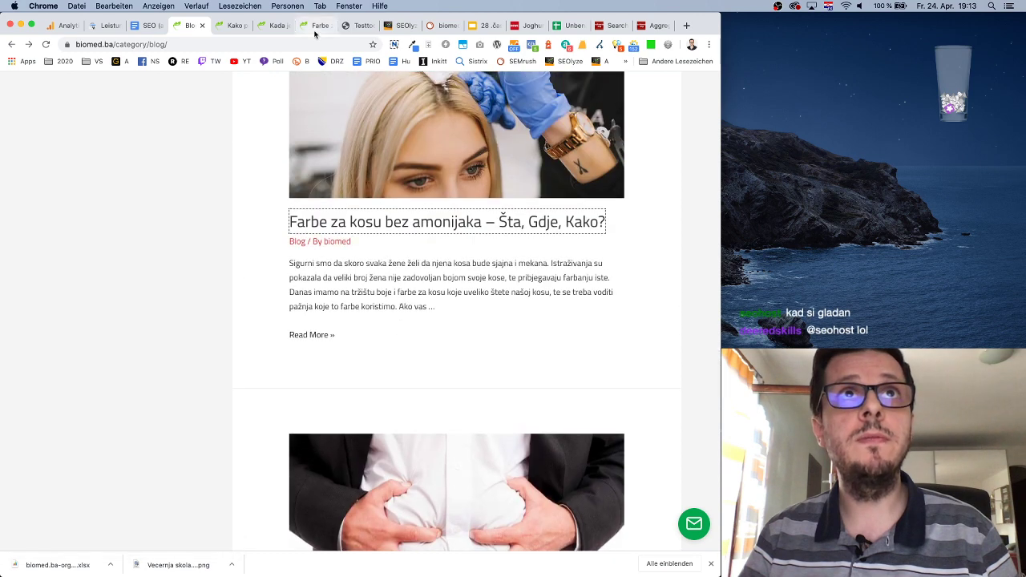
click(315, 27)
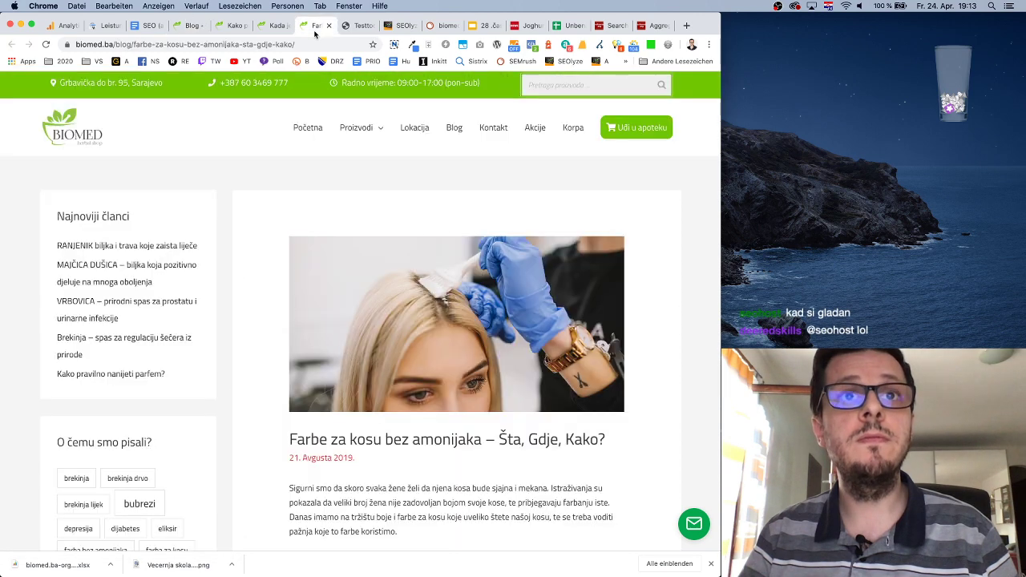
click(190, 25)
Open the posts "Zatvor ili opstipacija kod djece i odraslih – prirodni lijekovi" and "Tonik za mršavljenje" in new tabs.
scroll(522, 343, down, 5)
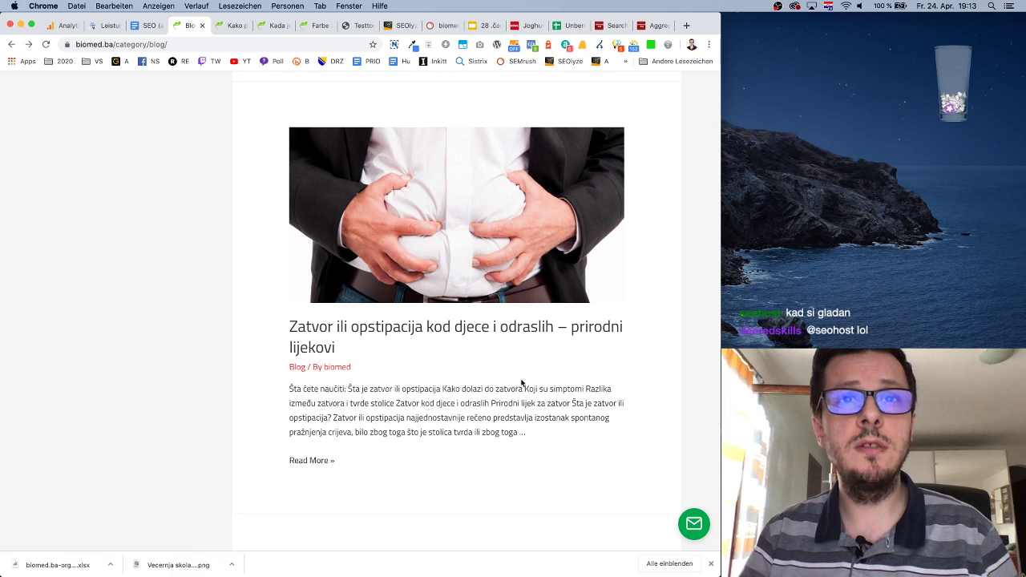
scroll(518, 382, down, 3)
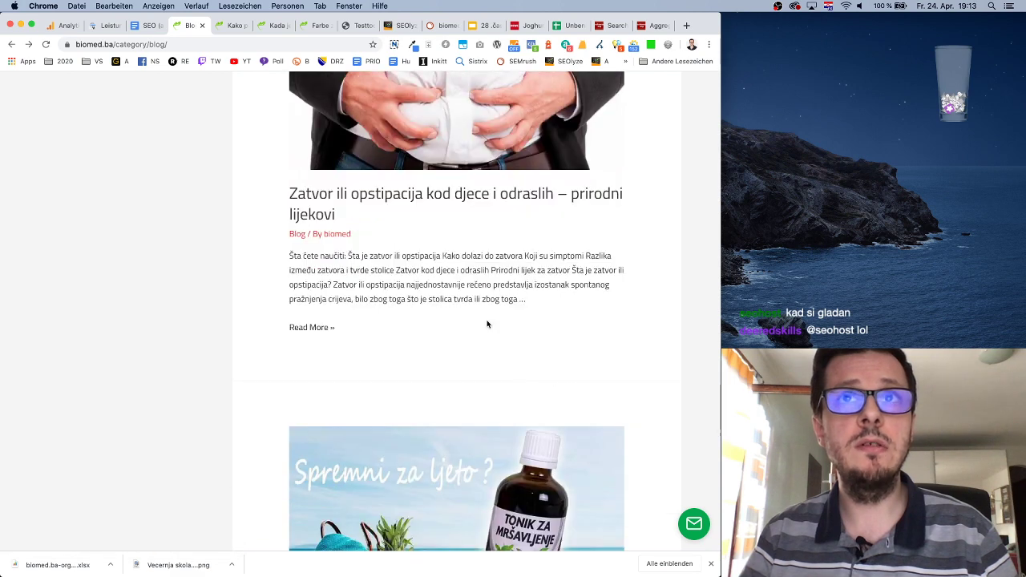
super+click(487, 197)
scroll(487, 377, down, 5)
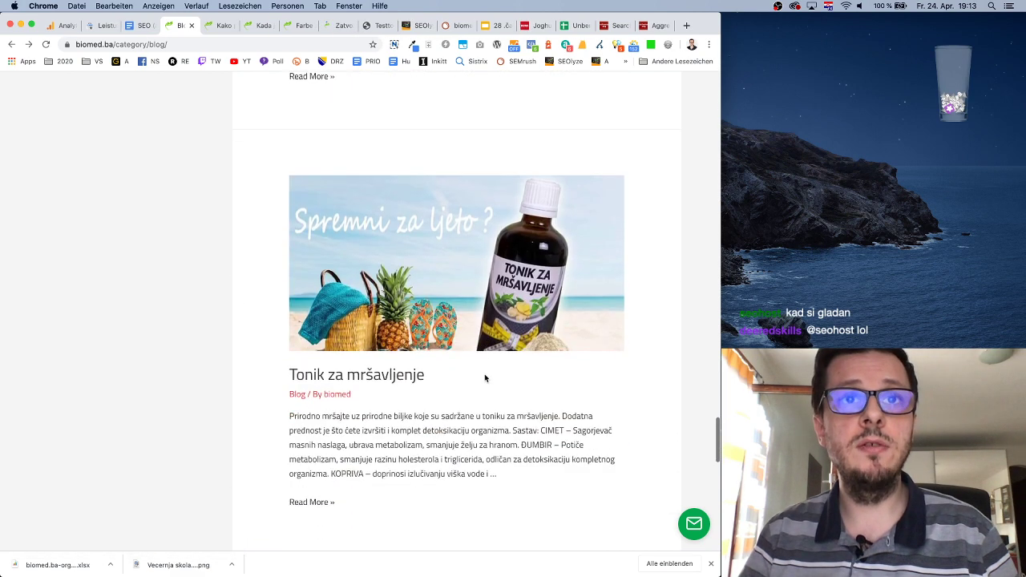
scroll(485, 378, down, 3)
super+click(394, 251)
Go to page 2 of the blog and open "Eliksir za želudac biljne kapi" and "Herbamed biljne kapi za želudac" in new tabs.
scroll(583, 443, down, 5)
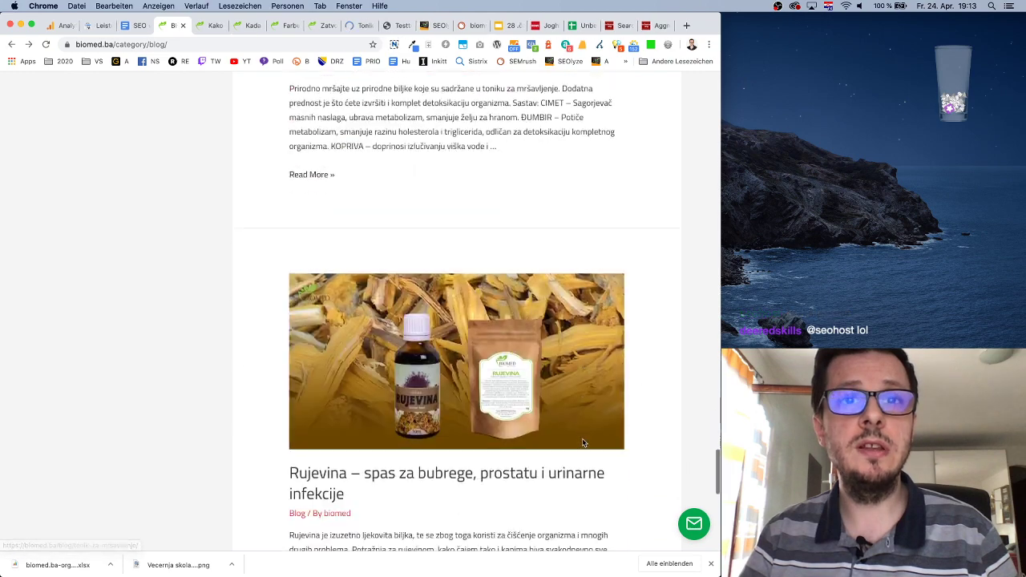
scroll(583, 443, down, 5)
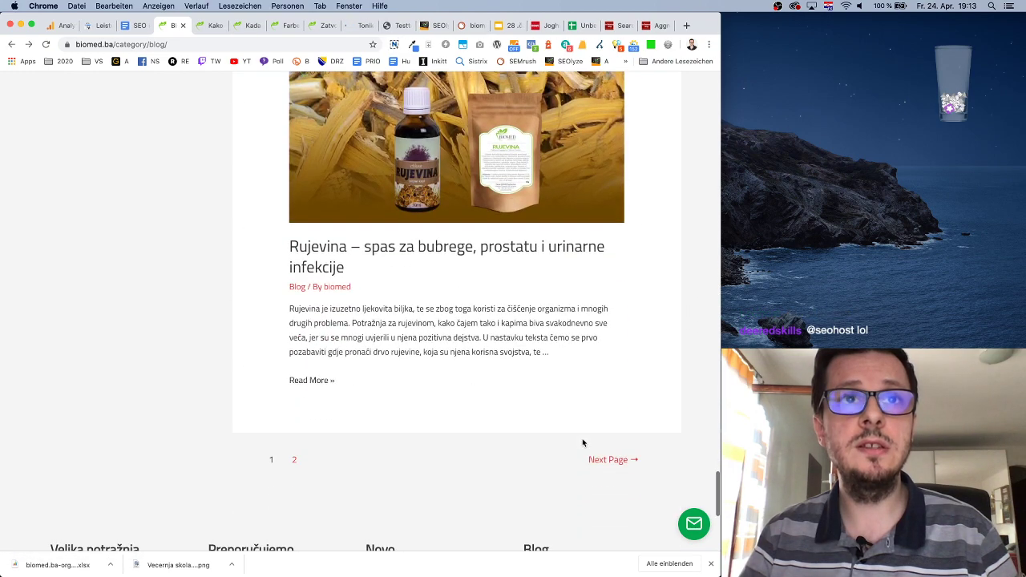
click(305, 461)
scroll(481, 425, down, 4)
scroll(487, 424, down, 2)
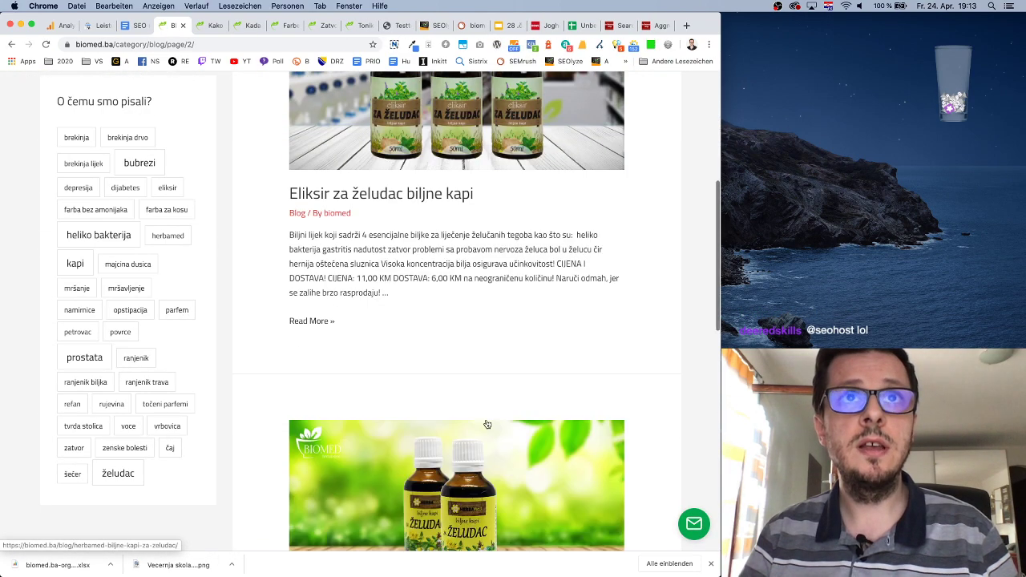
scroll(487, 423, up, 2)
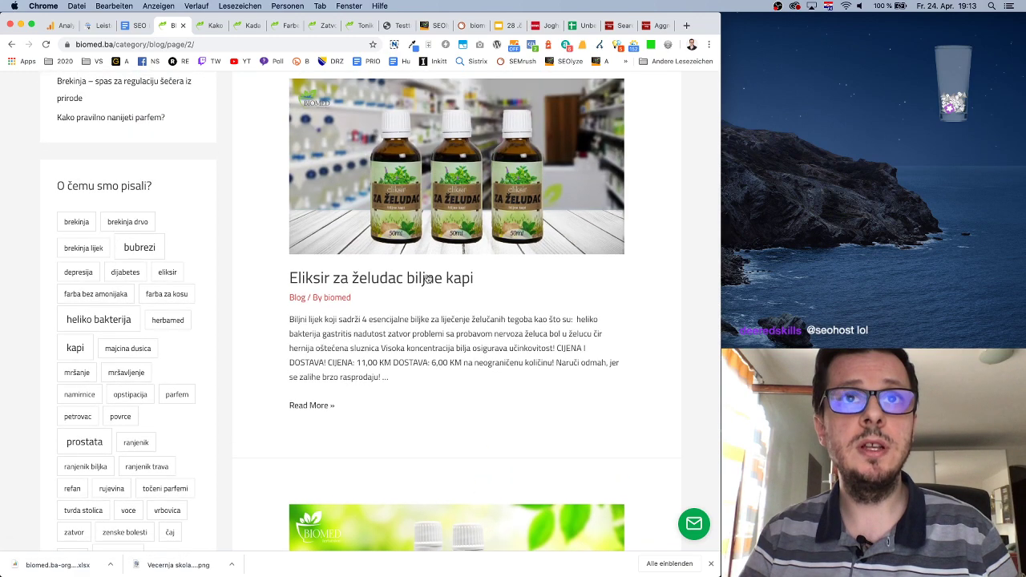
scroll(550, 442, down, 5)
scroll(550, 443, down, 2)
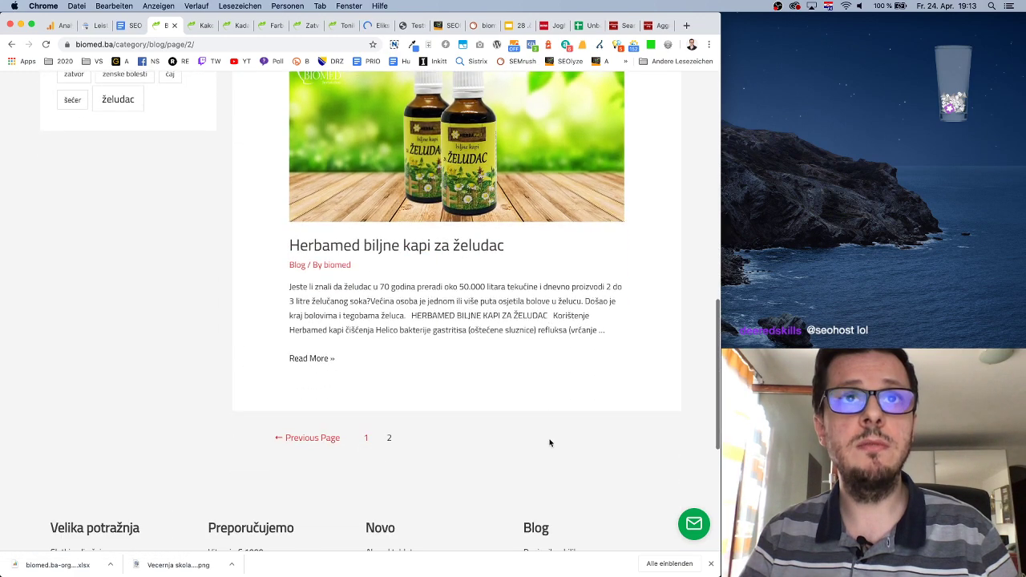
scroll(550, 442, up, 2)
super+click(479, 348)
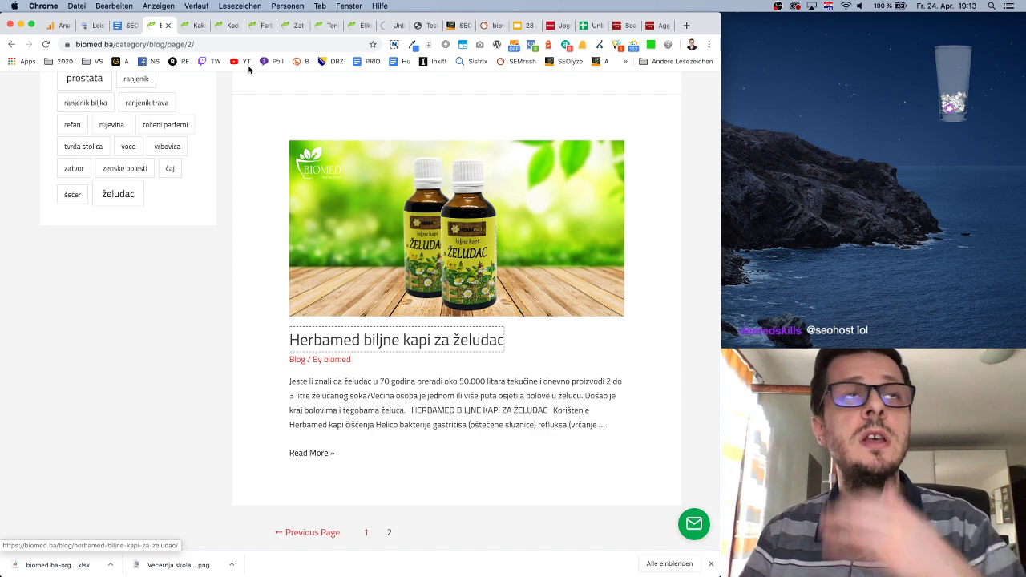
scroll(350, 176, up, 12)
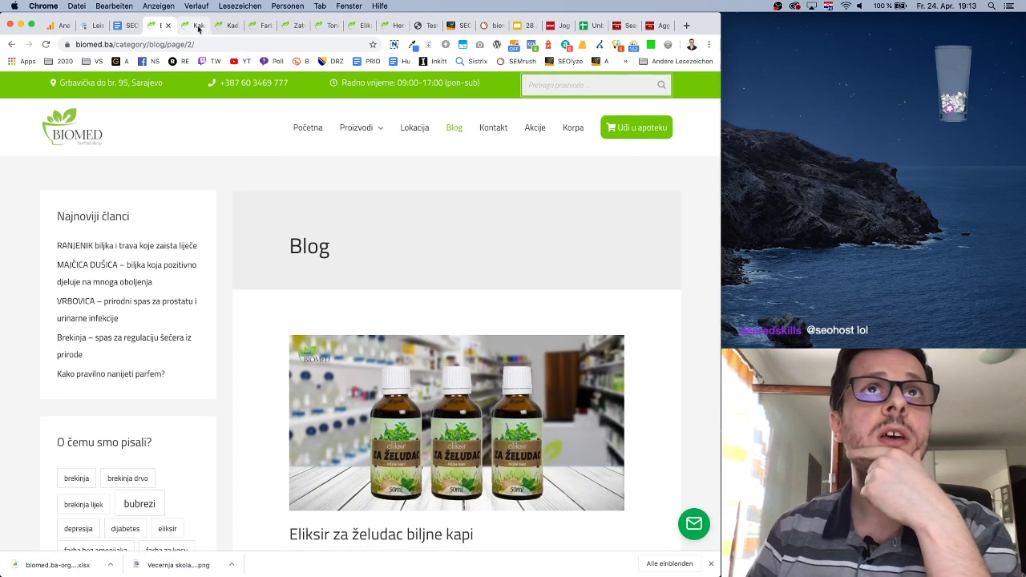
Copy the web address of the opened "Kako pravilno nanijeti parfem?" post for the list under item 3.
click(138, 27)
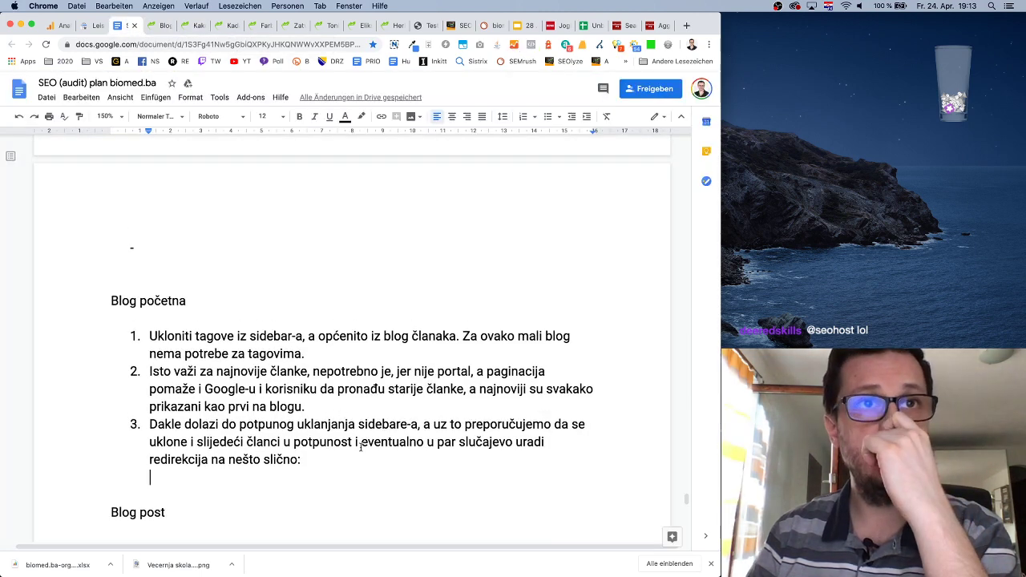
scroll(357, 452, down, 3)
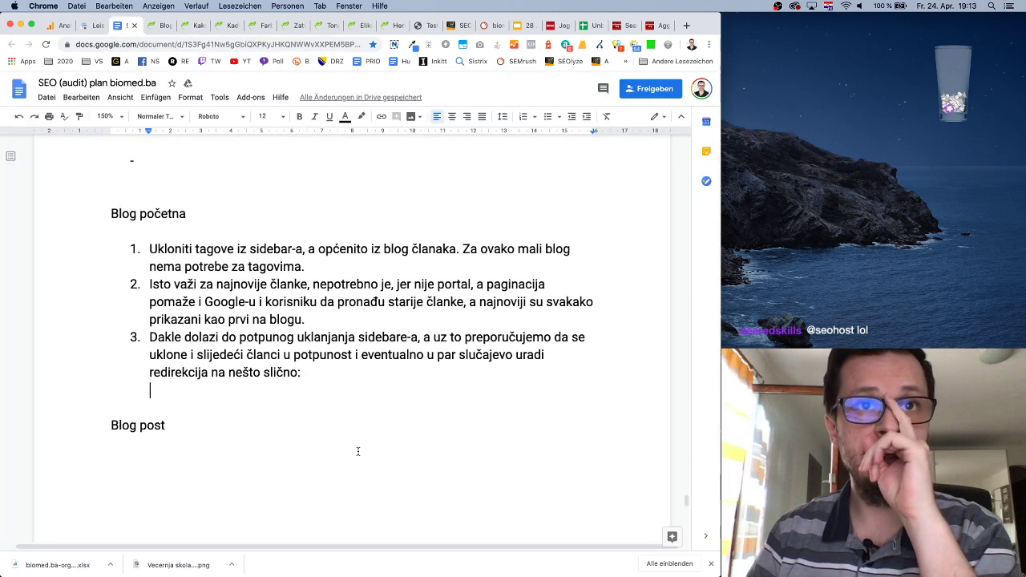
click(155, 25)
click(195, 25)
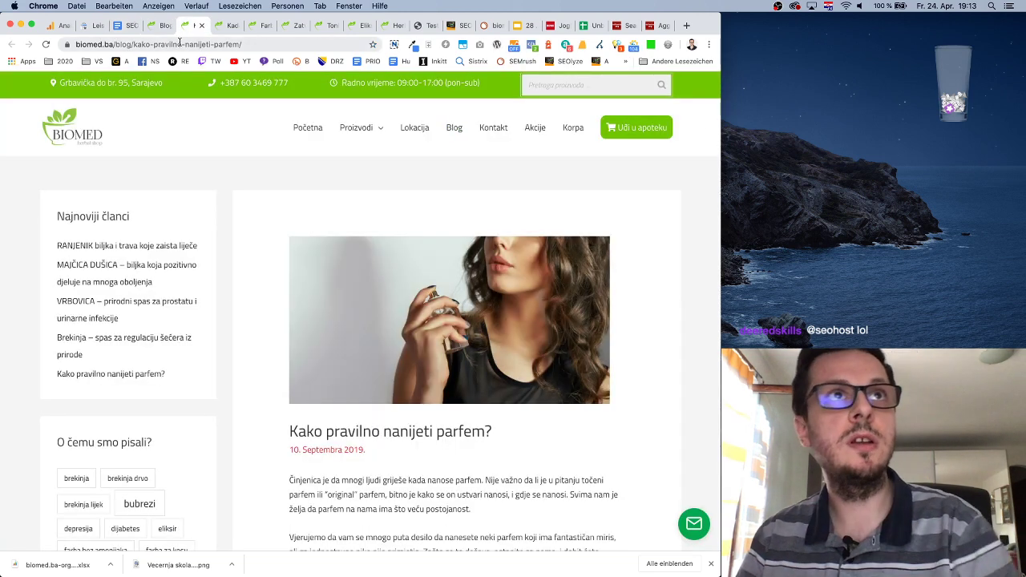
click(180, 44)
key(super+c)
scroll(235, 72, down, 5)
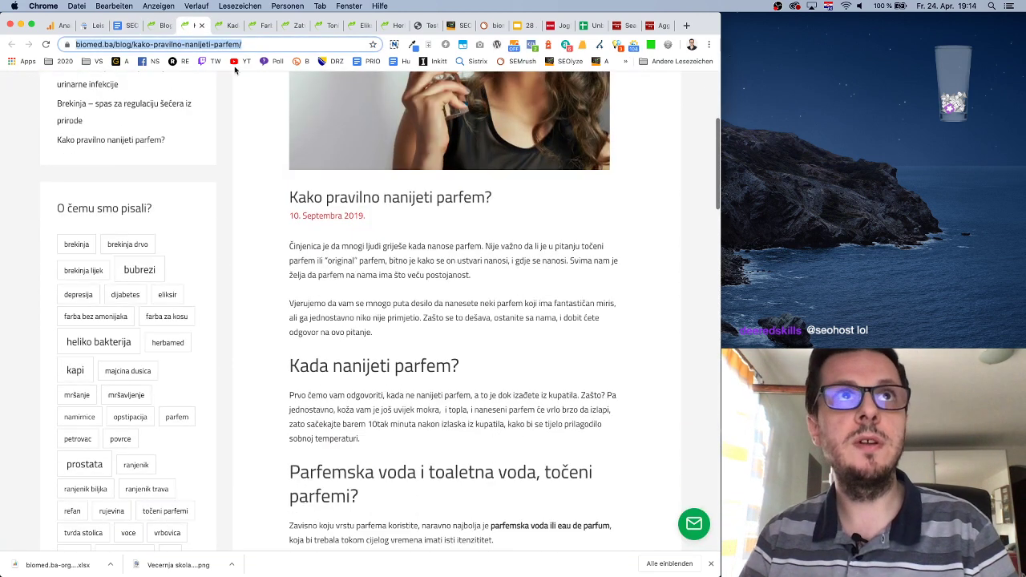
Paste the perfume post's link on the line beneath item 3 in the audit plan and mark it "(ukloniti)".
click(157, 26)
click(116, 31)
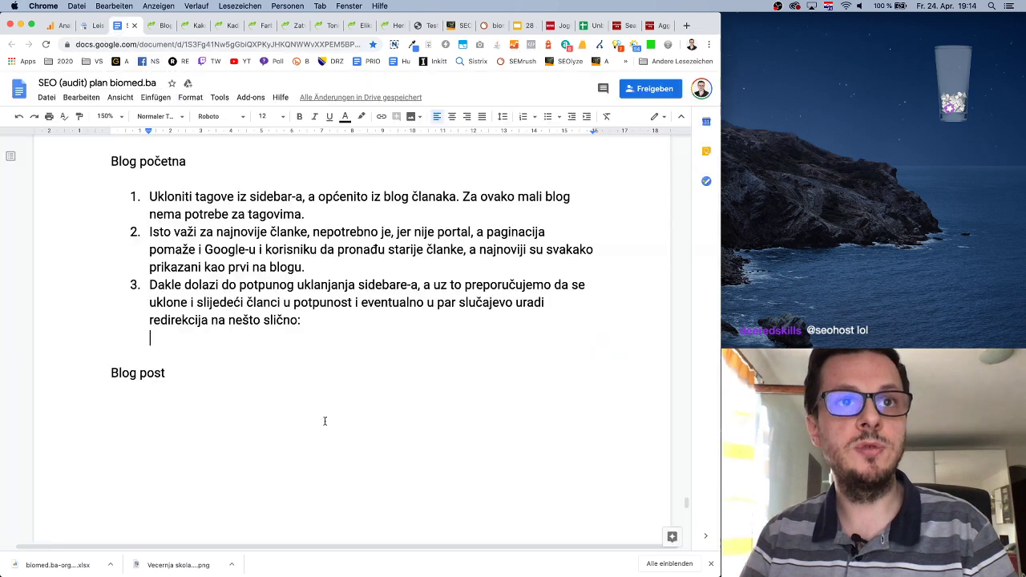
key(super+v)
text((ukloniti))
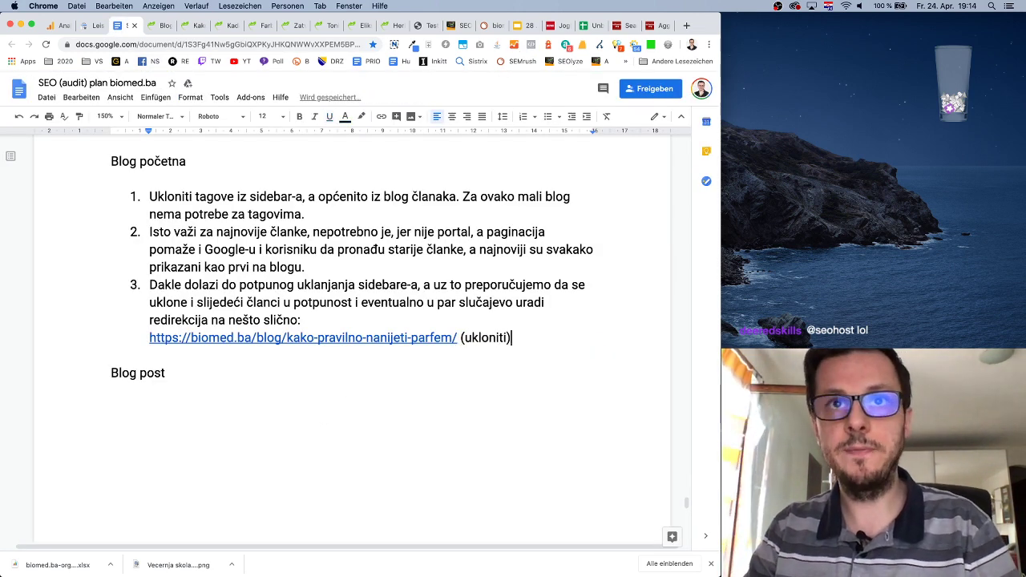
Add the link of the "Kada jesti namirnice?" post on a new line under item 3 and mark it "(ukloniti)".
key(Return)
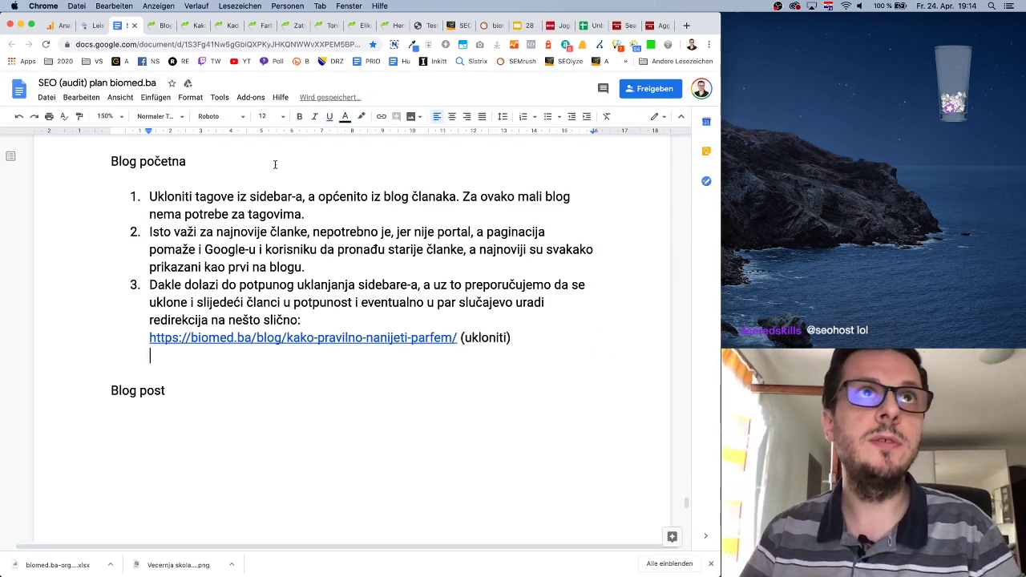
click(234, 25)
scroll(389, 284, down, 15)
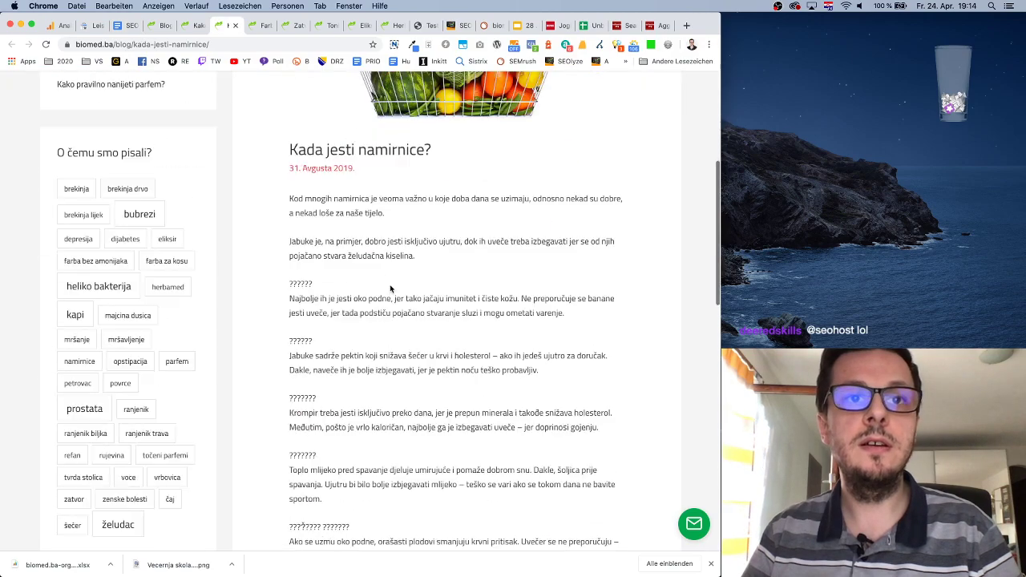
scroll(385, 282, up, 15)
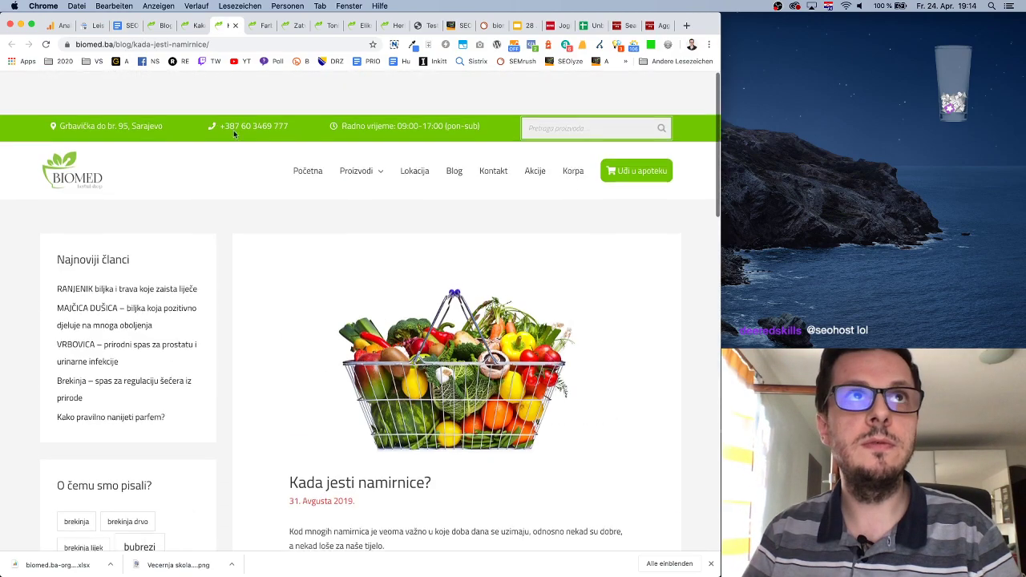
click(151, 44)
key(super+c)
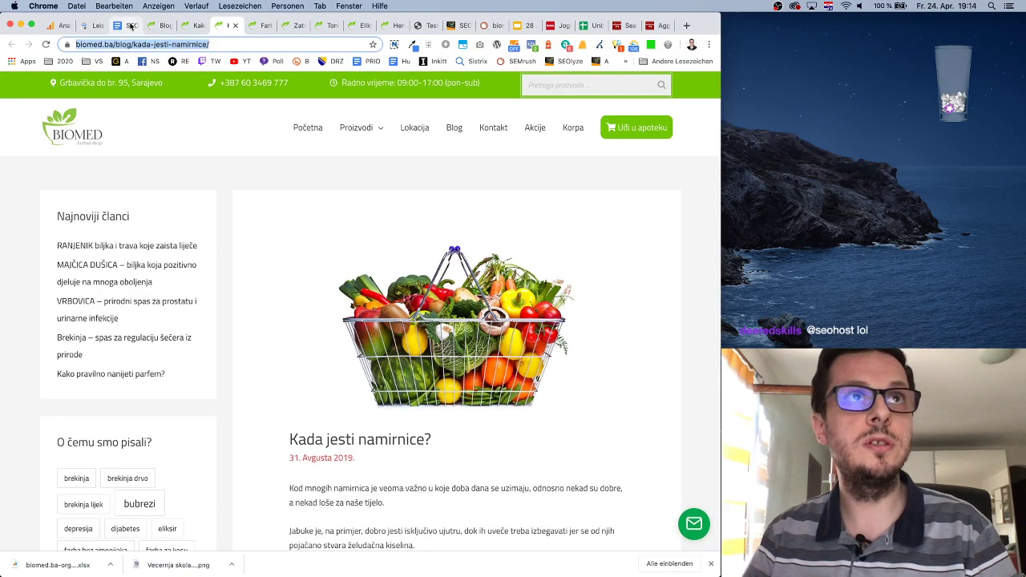
click(126, 25)
key(super+v)
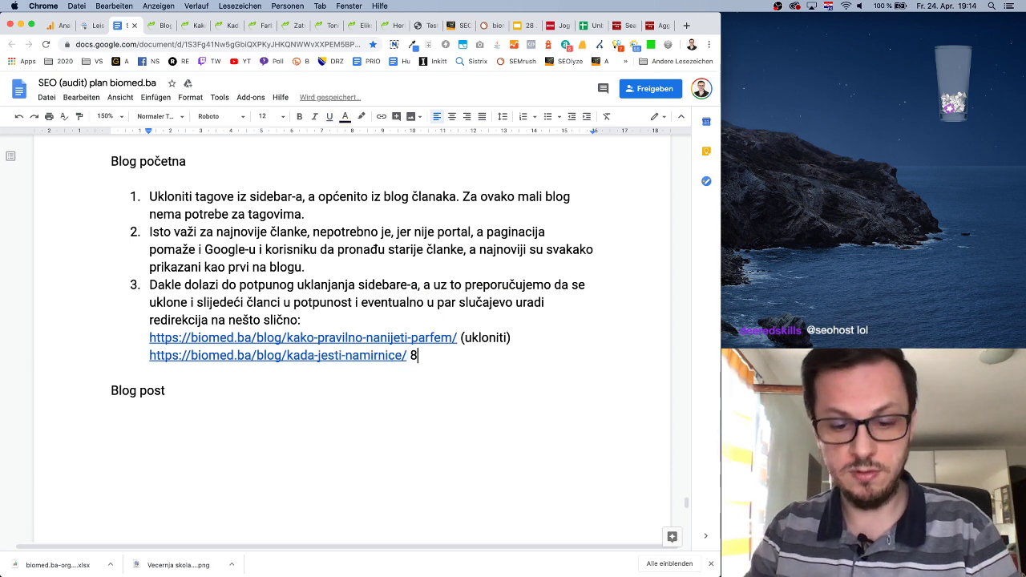
text((ukloniti))
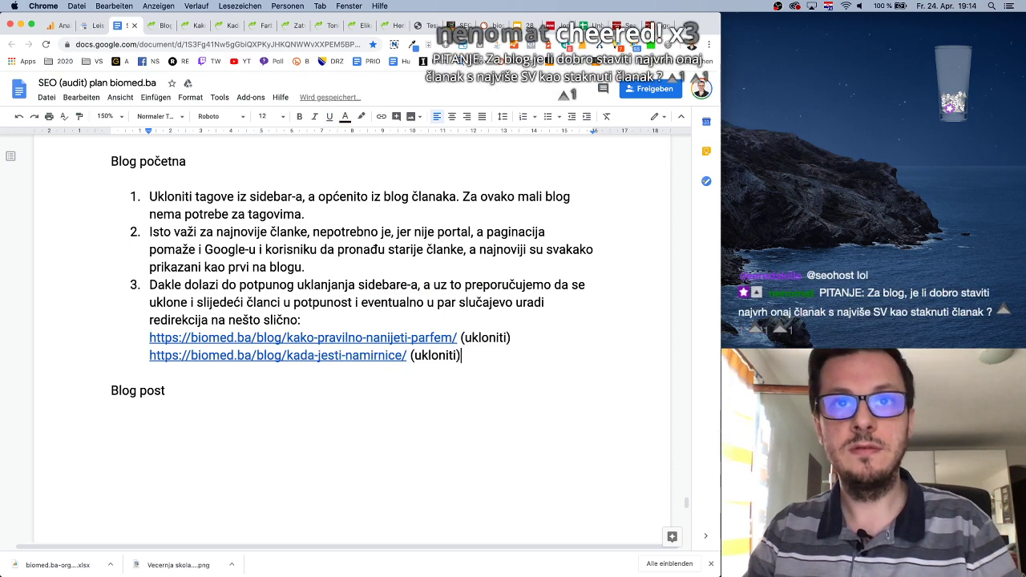
Add the link of the "Farbe za kosu bez amonijaka – Šta, Gdje, Kako?" post on the next line of the list.
key(Return)
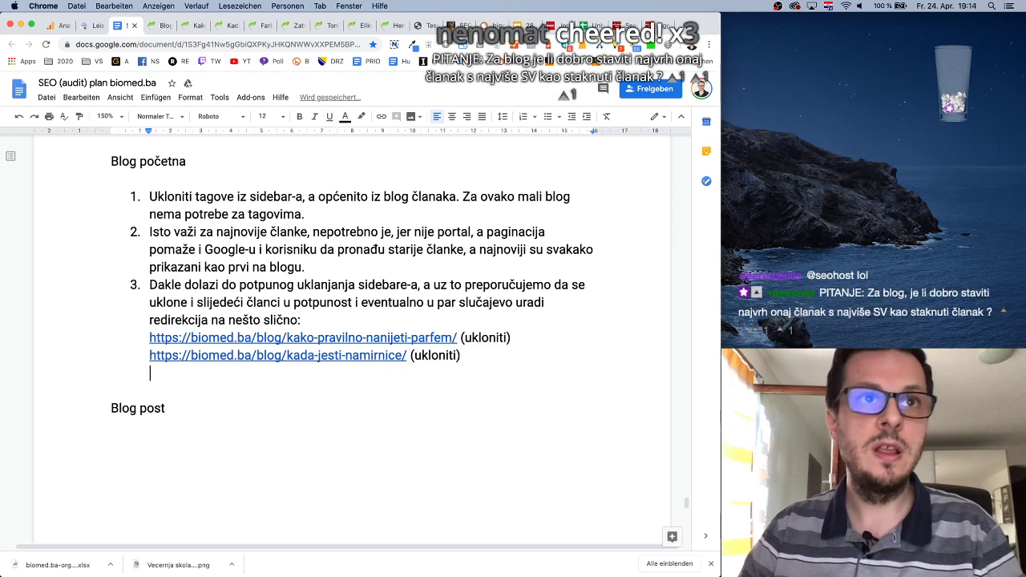
click(261, 25)
scroll(303, 185, down, 15)
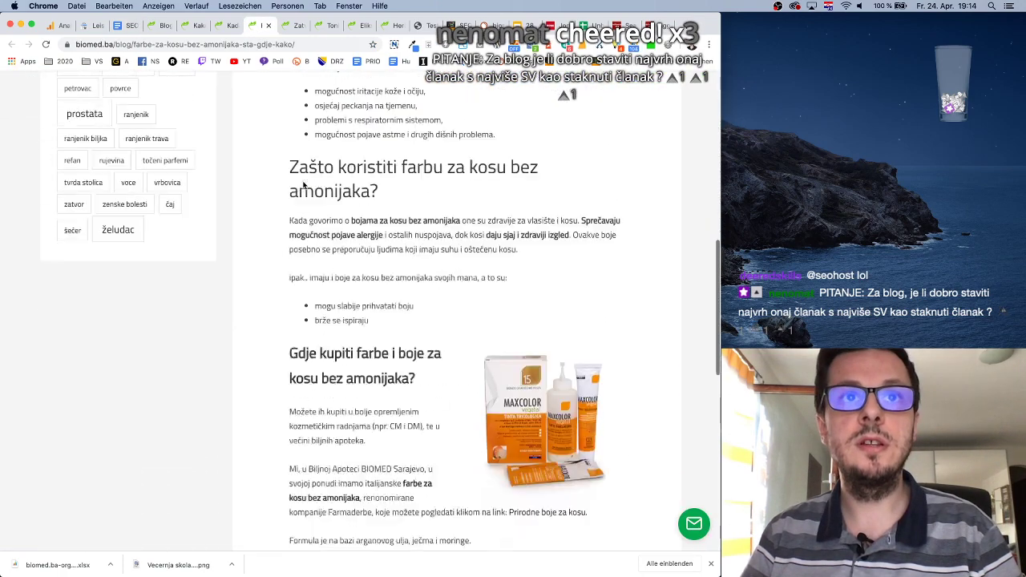
scroll(303, 186, up, 20)
click(160, 44)
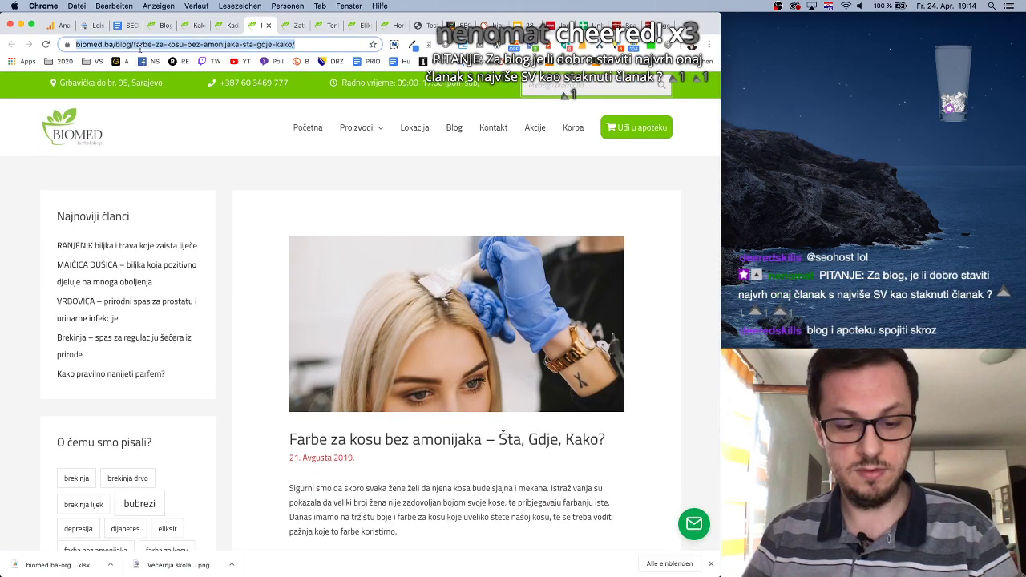
key(super+c)
click(120, 25)
key(super+v)
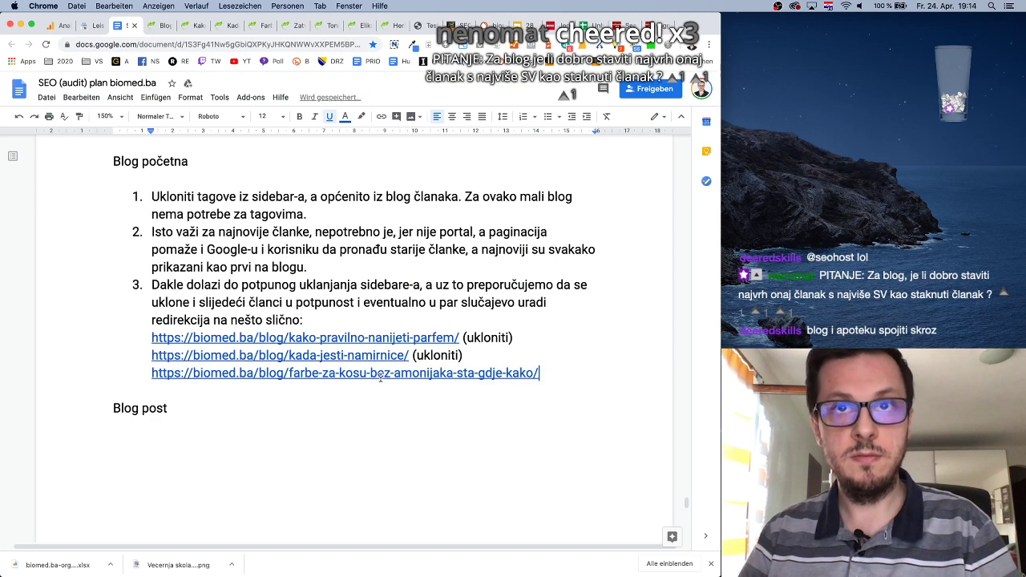
Annotate the hair dye post's link with "(sadržaj prebaciti u kategoriju unutar shopa)".
text((prebaciti u )
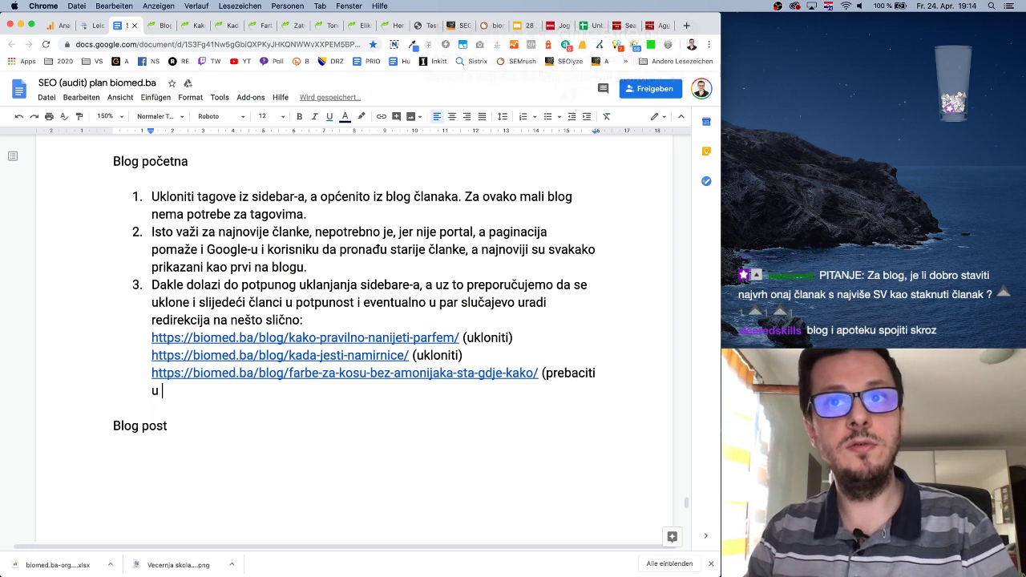
text(kategoriju)
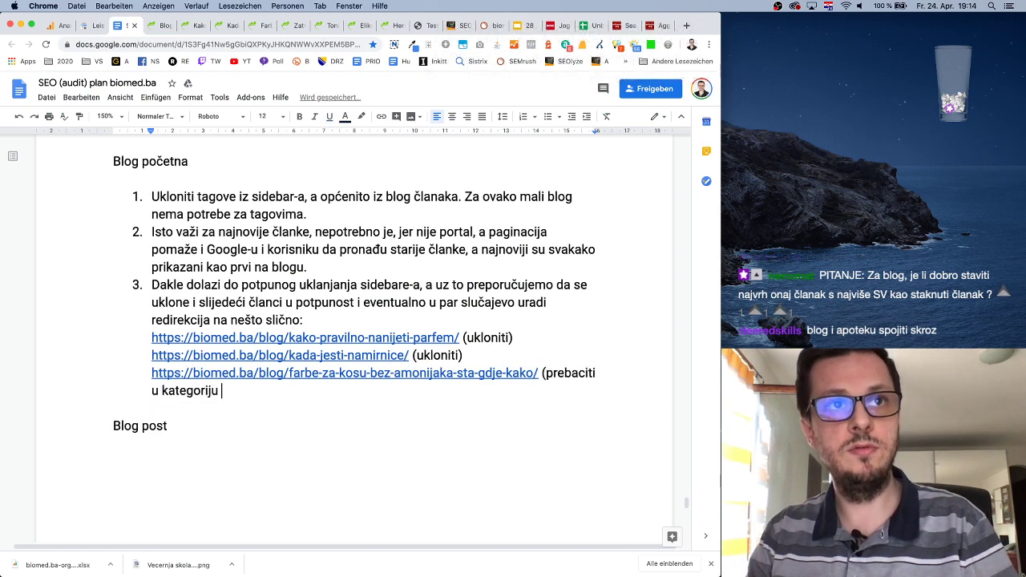
text( unutar shopa)
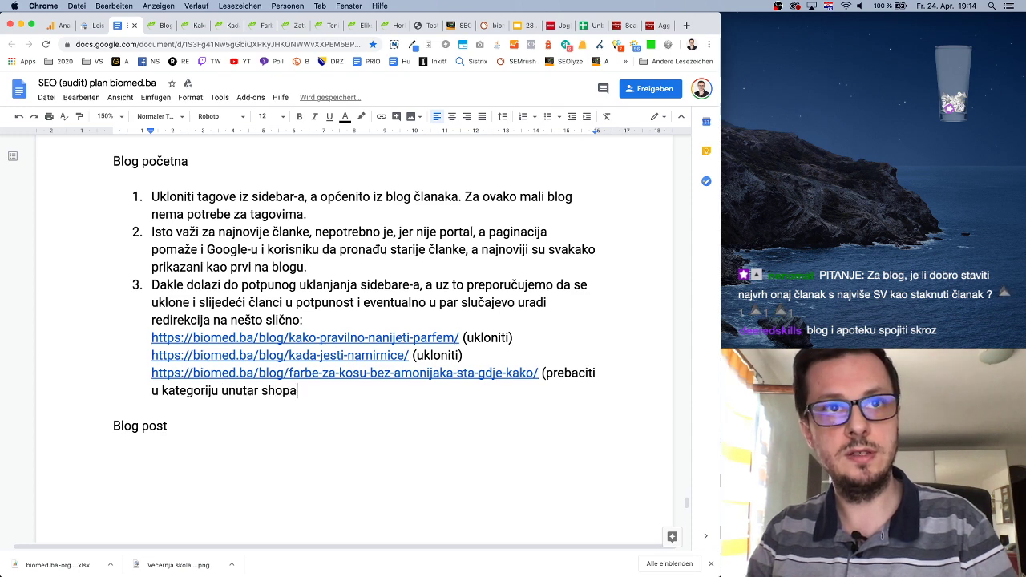
click(546, 373)
text(sadržaj)
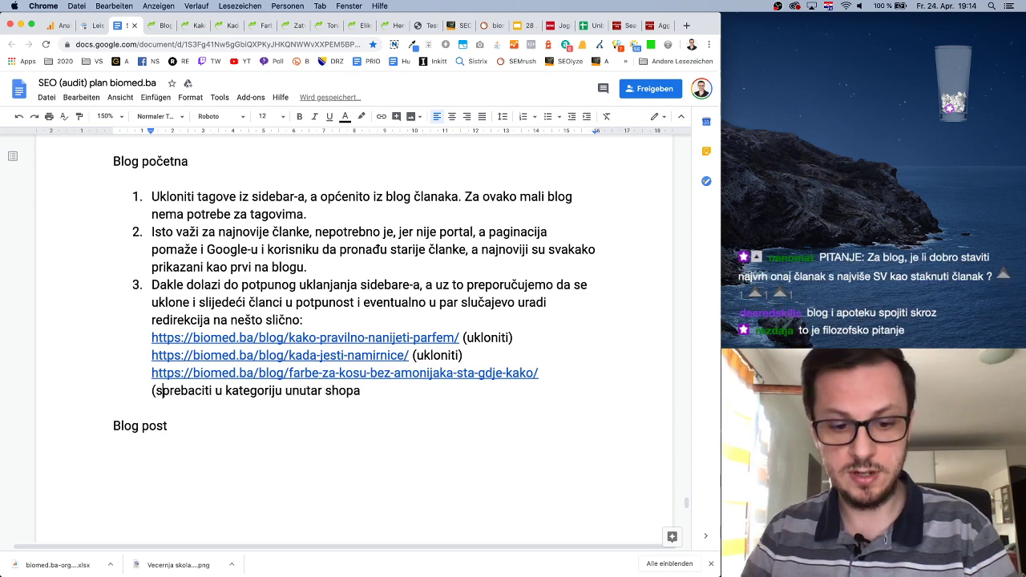
click(416, 388)
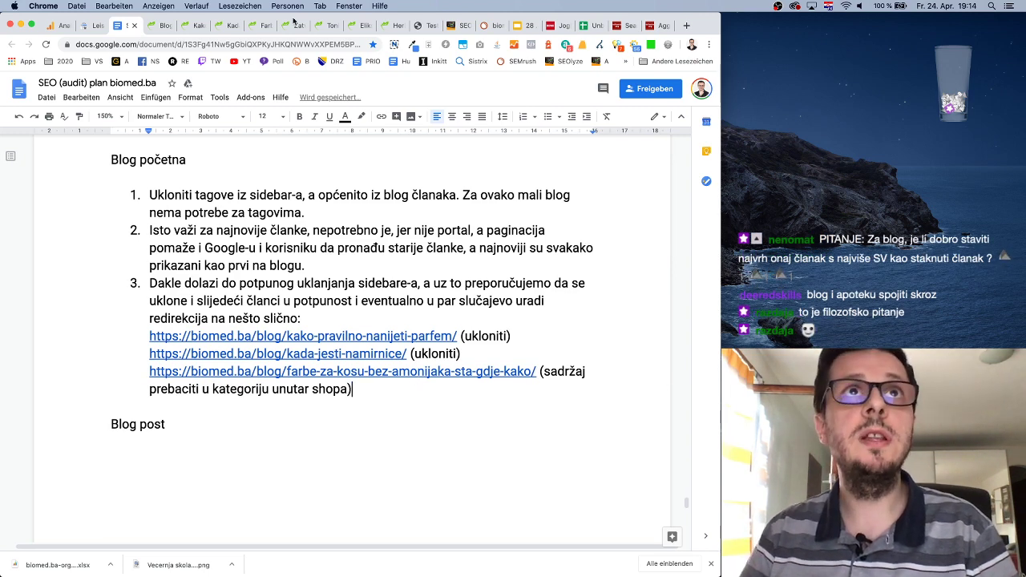
Bring up the "Zatvor ili opstipacija" post and open the site's online pharmacy from it in a new tab.
key(super+8)
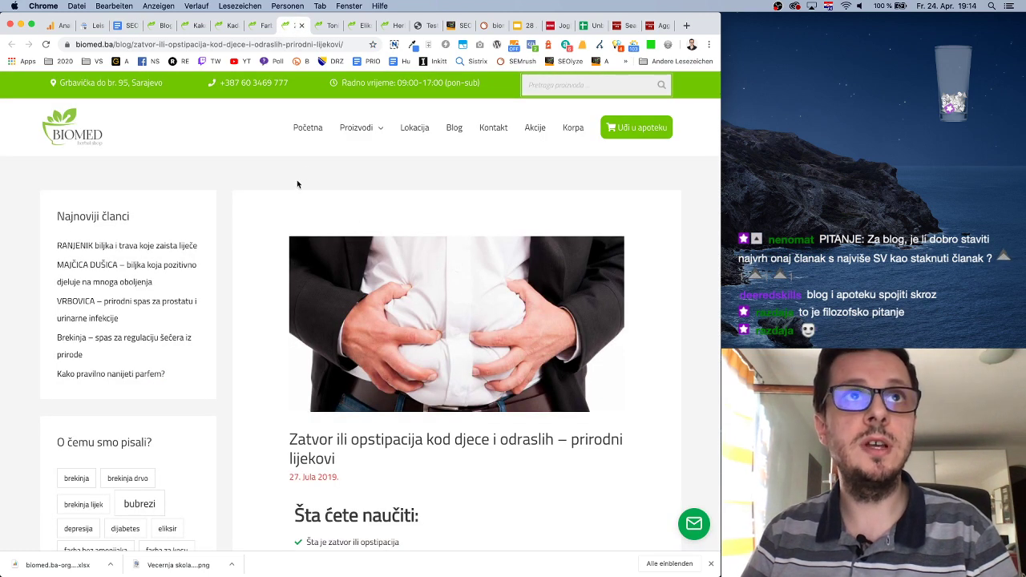
super+click(637, 128)
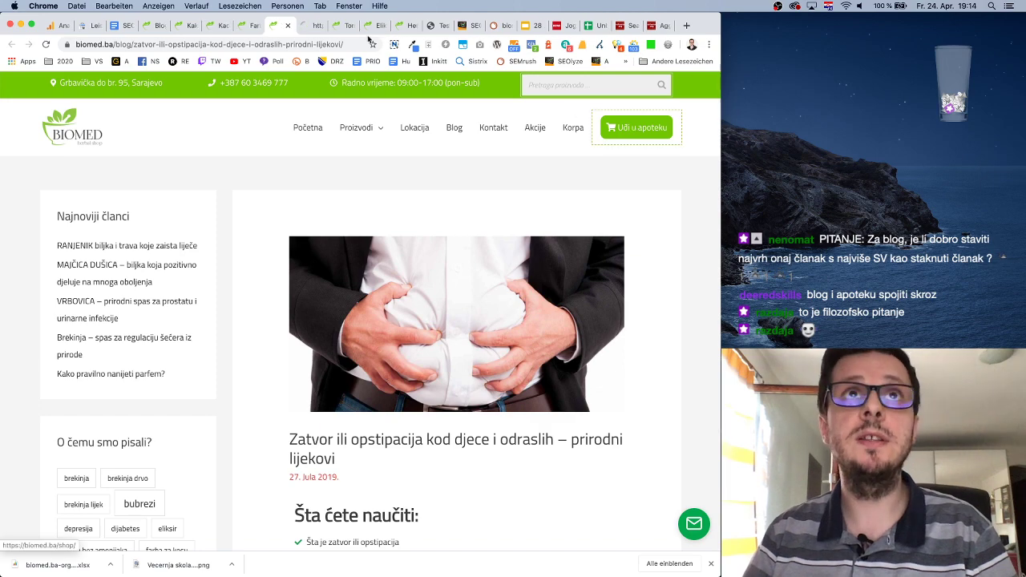
click(314, 28)
Look through the shop's product categories and problem tags for a constipation match and open the "zatvor" tag page.
scroll(174, 412, down, 3)
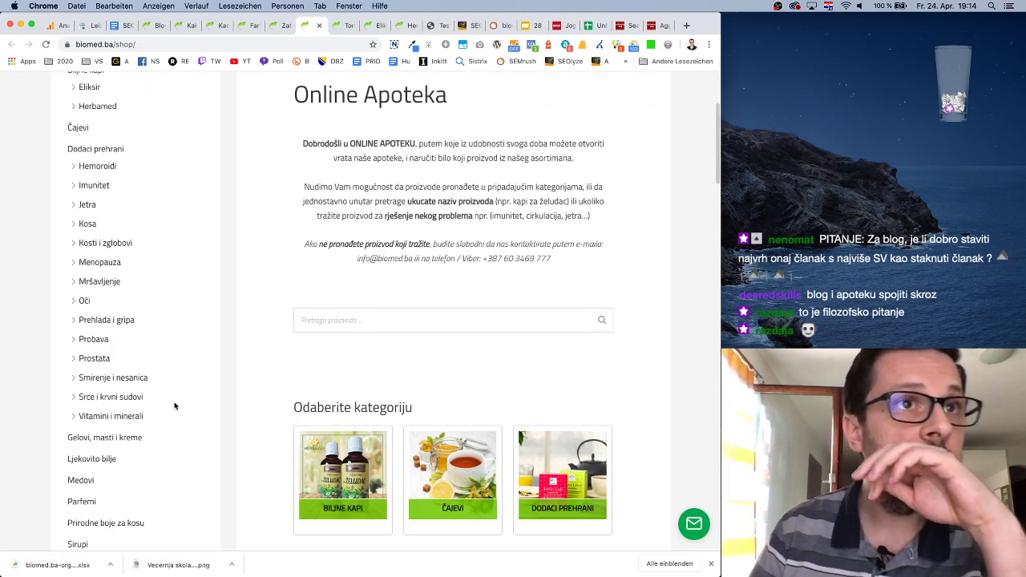
scroll(174, 407, down, 2)
scroll(171, 406, up, 3)
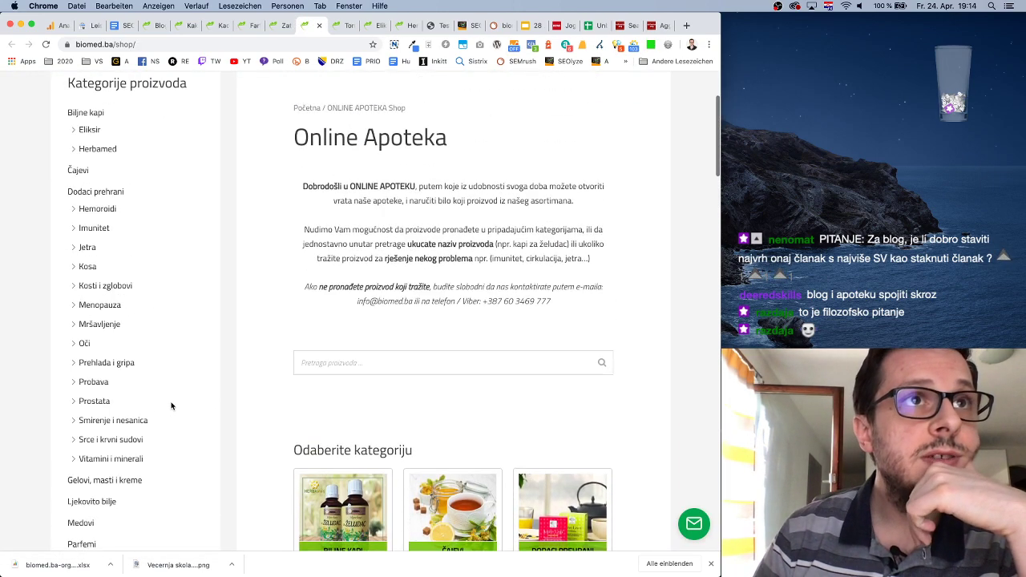
scroll(170, 407, down, 6)
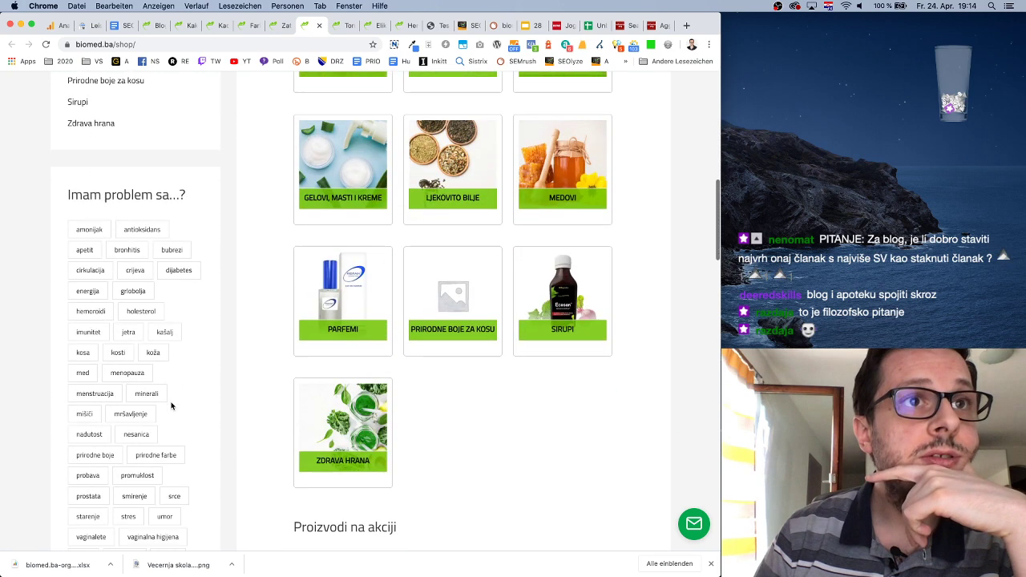
scroll(171, 407, down, 2)
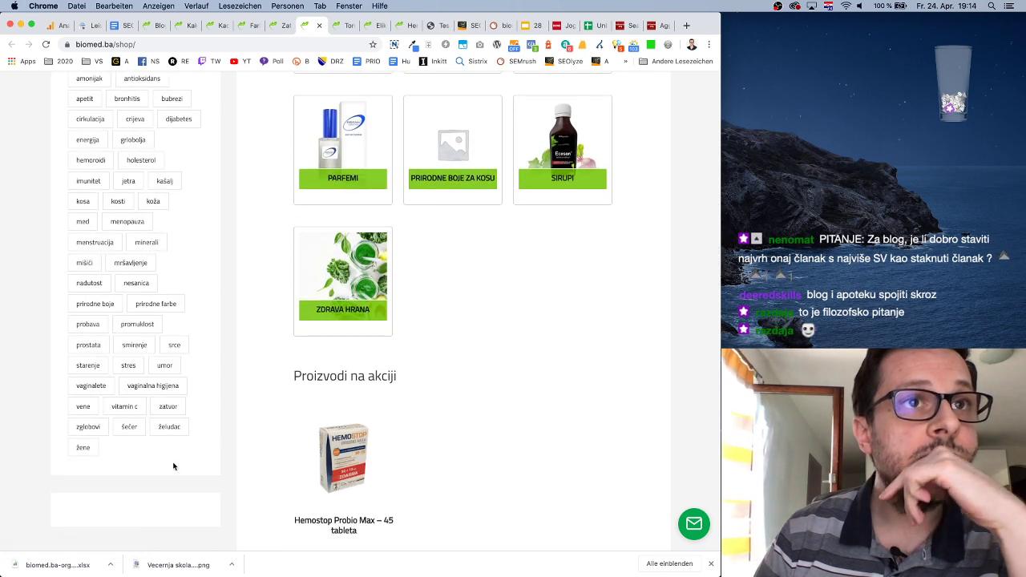
click(167, 406)
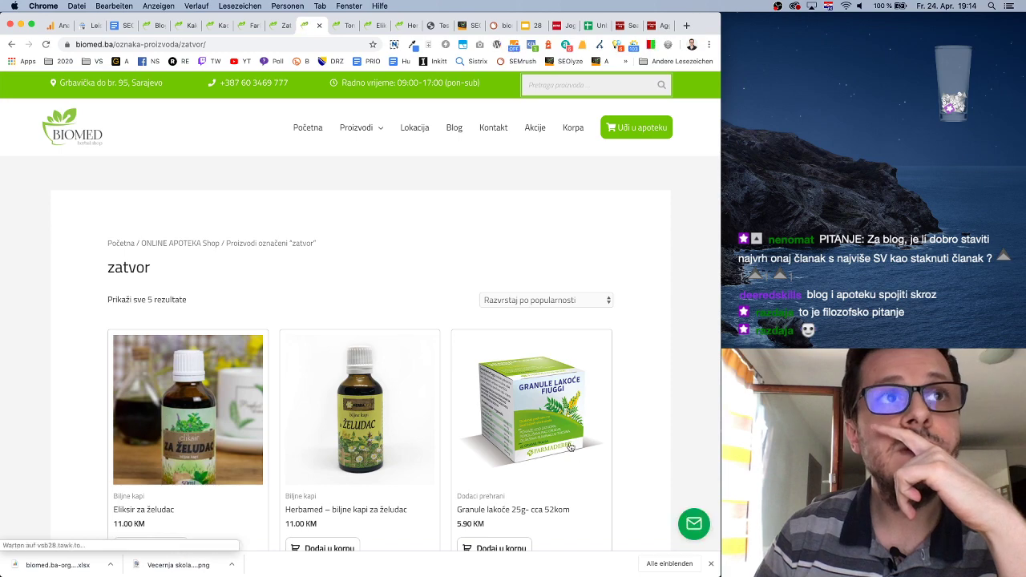
Copy the zatvor/opstipacija blog article's URL and paste it on a new line below the last link in item 3 of the SEO audit document.
scroll(571, 446, down, 3)
scroll(568, 442, up, 3)
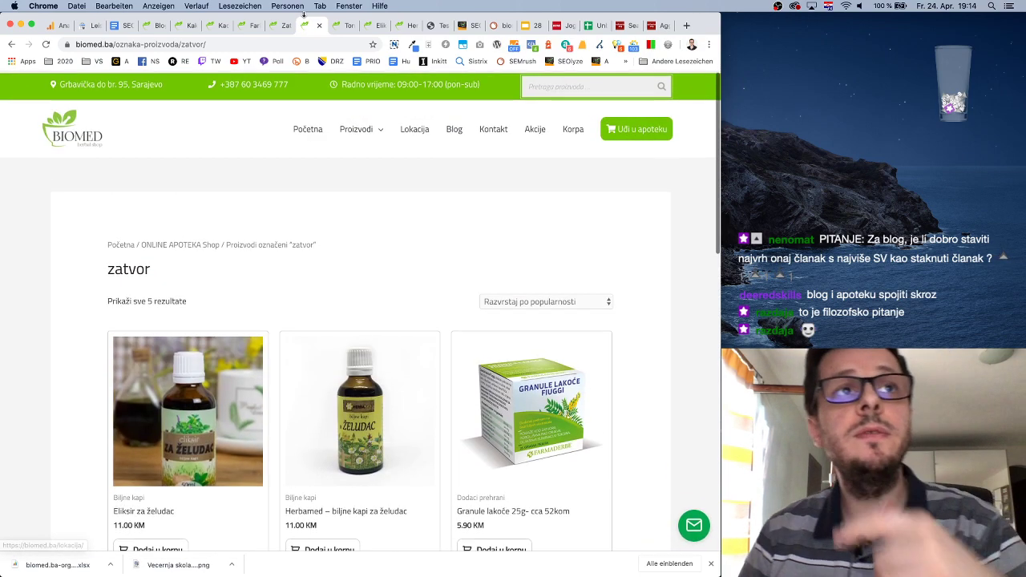
click(281, 31)
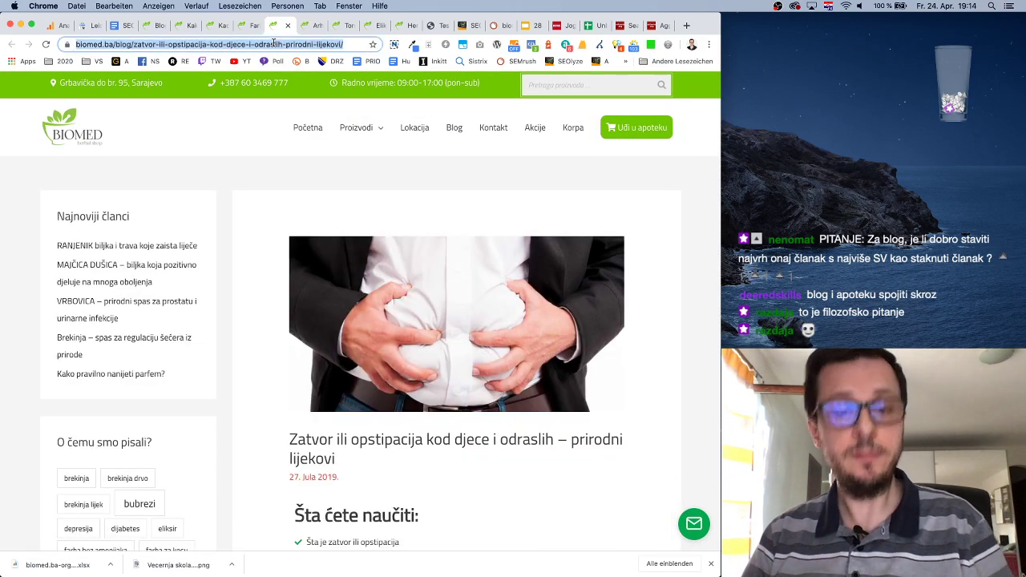
key(super+c)
click(124, 26)
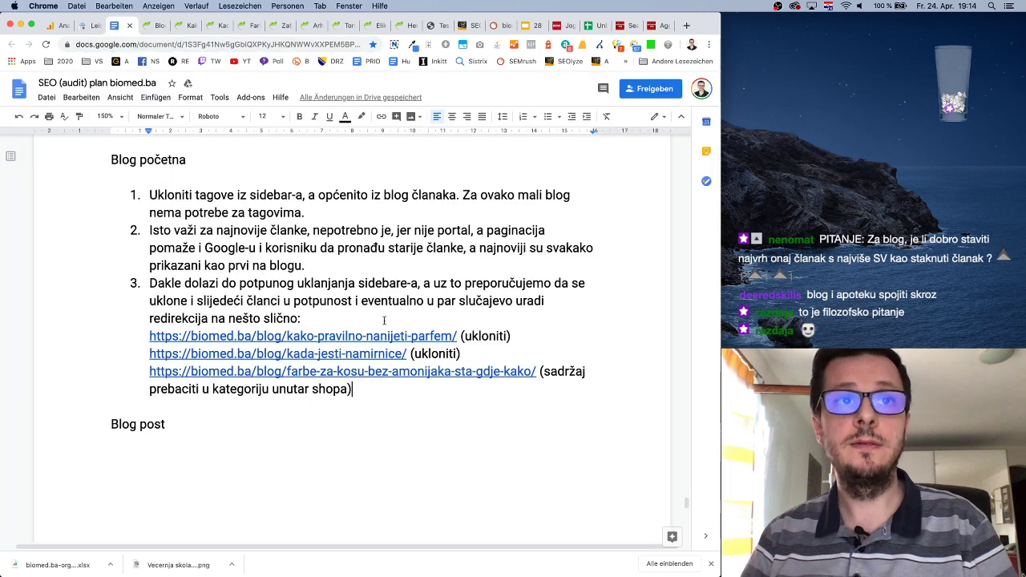
click(433, 382)
key(Return)
key(super+v)
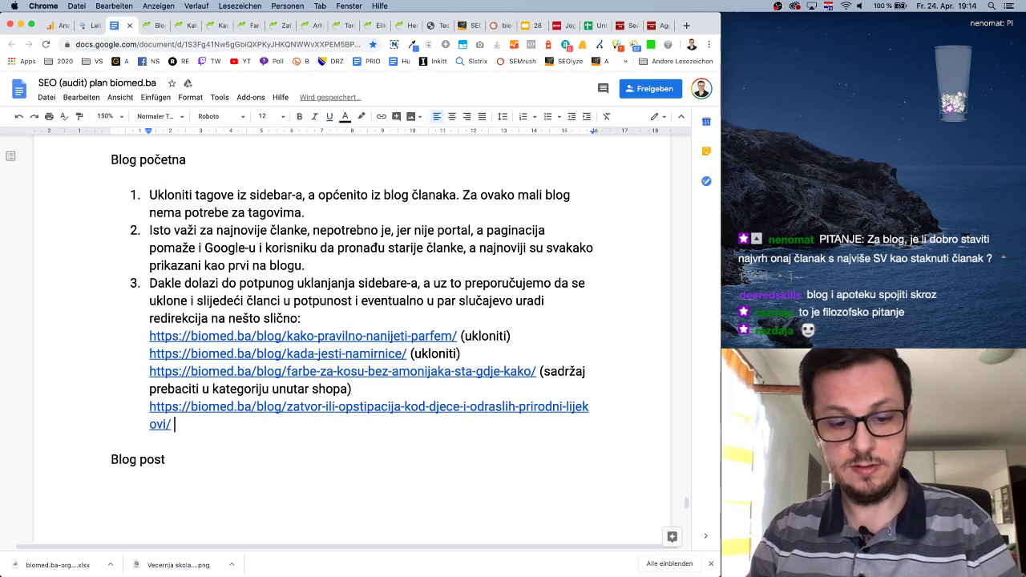
Annotate the zatvor article link with the note "(sadržaj prebaciti u oznaku proizvoda “zatvor”)".
text((sadržaj preba)
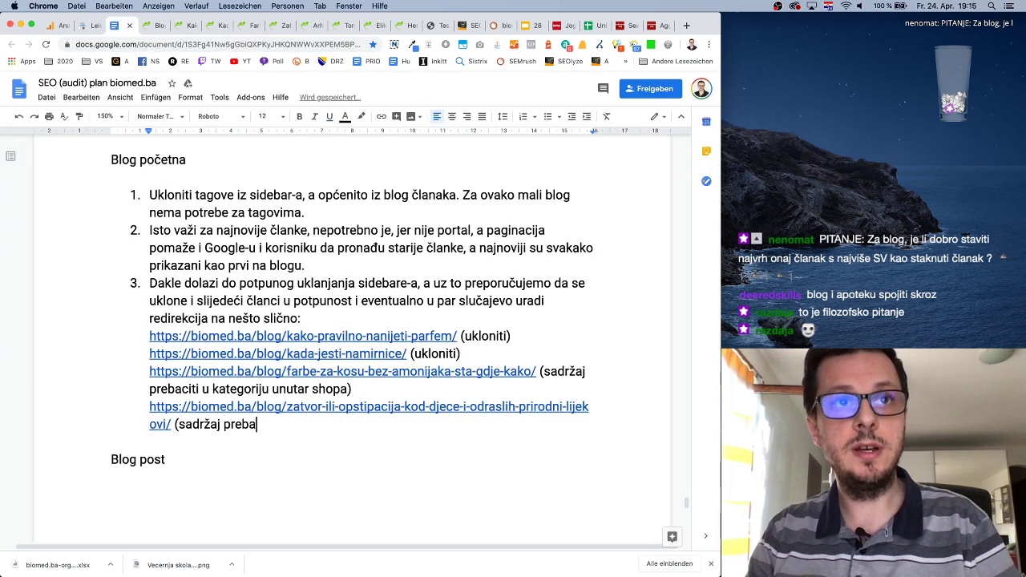
text(citi u ozna)
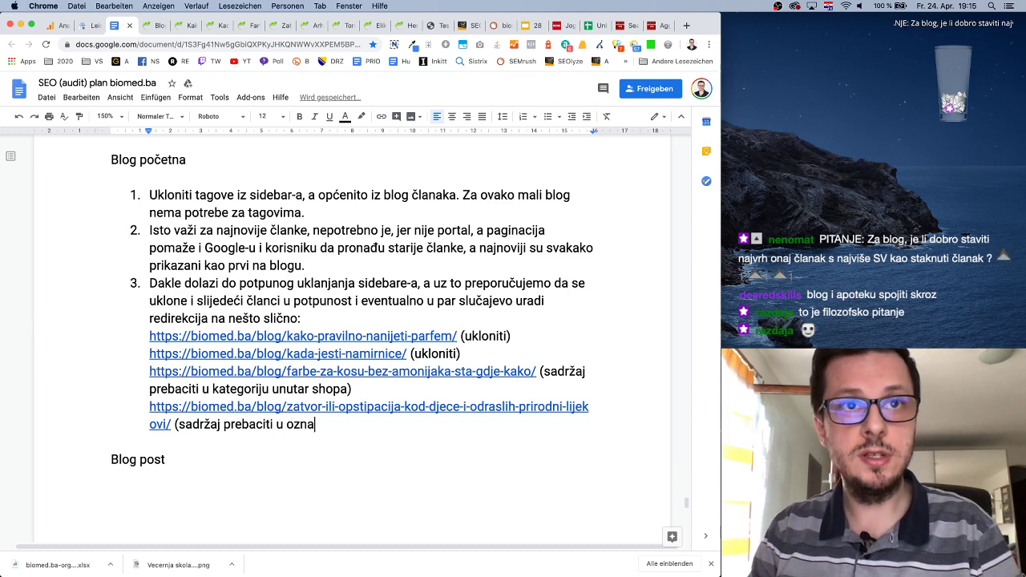
text(ku proizvoda)
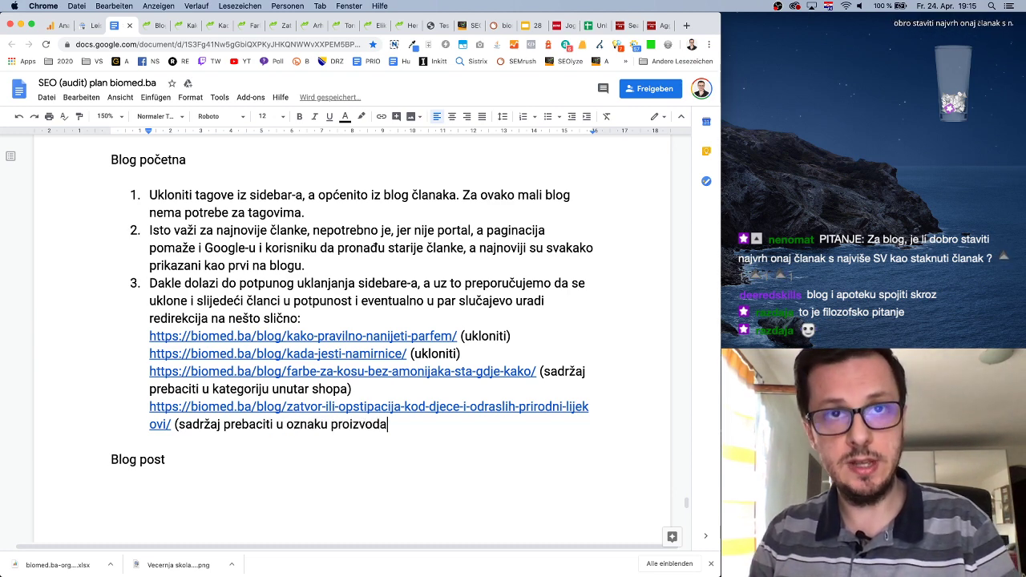
text( "zatvor")
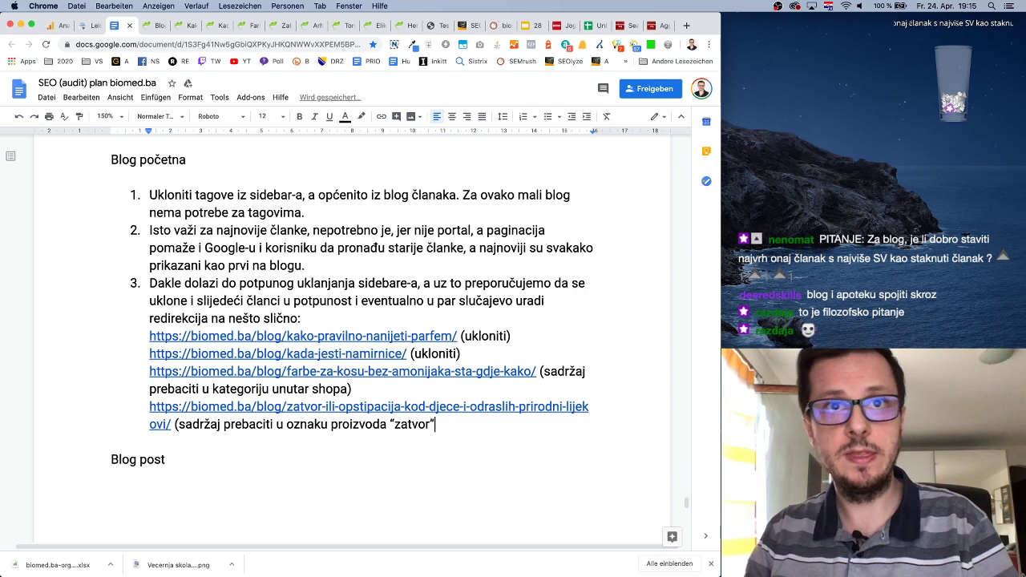
text())
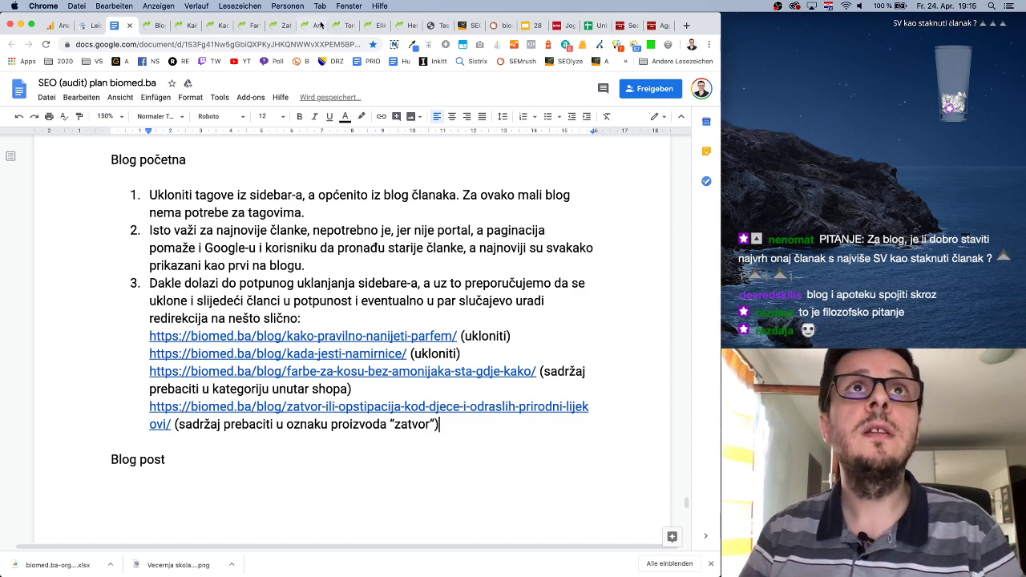
Examine the Tonik za mršavljenje blog article, including its ingredients and its price and delivery section.
click(320, 26)
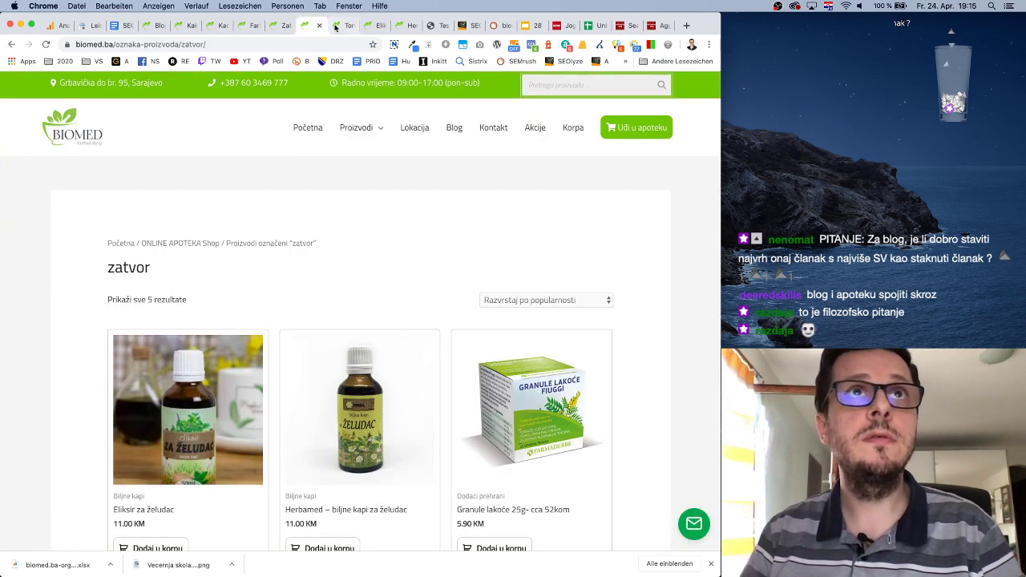
click(336, 27)
scroll(425, 269, down, 5)
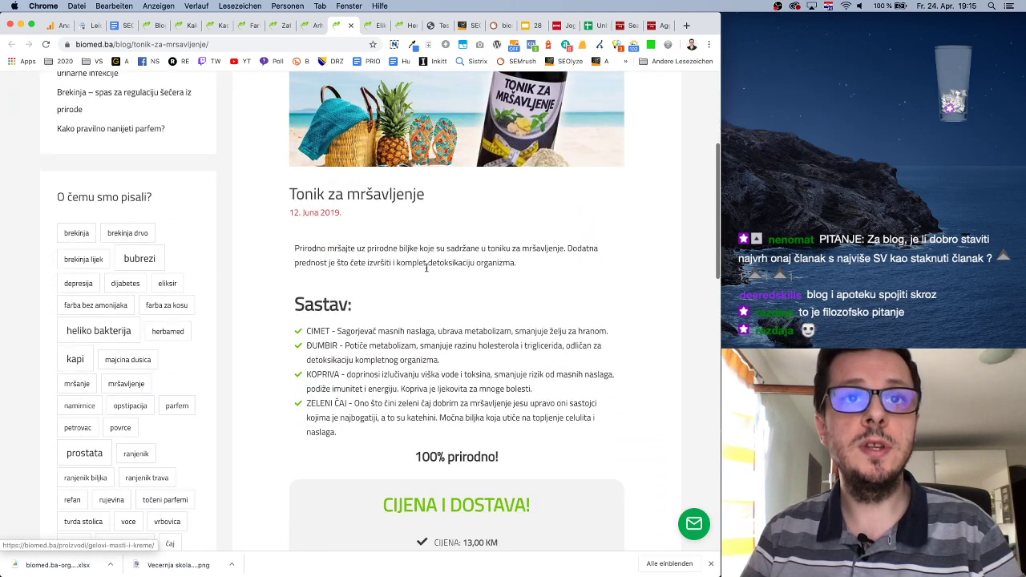
scroll(426, 269, down, 10)
scroll(549, 349, up, 10)
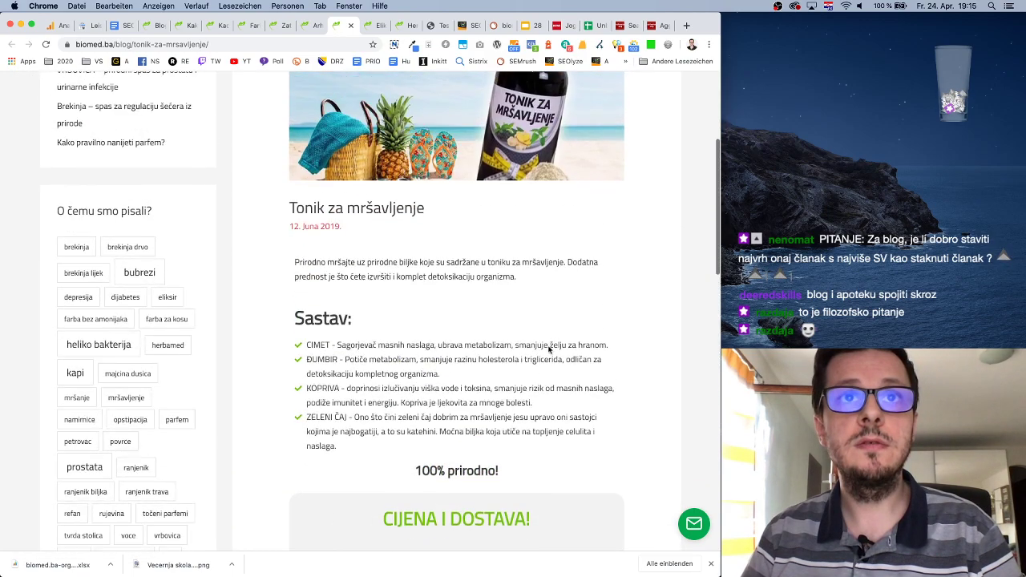
scroll(550, 349, up, 6)
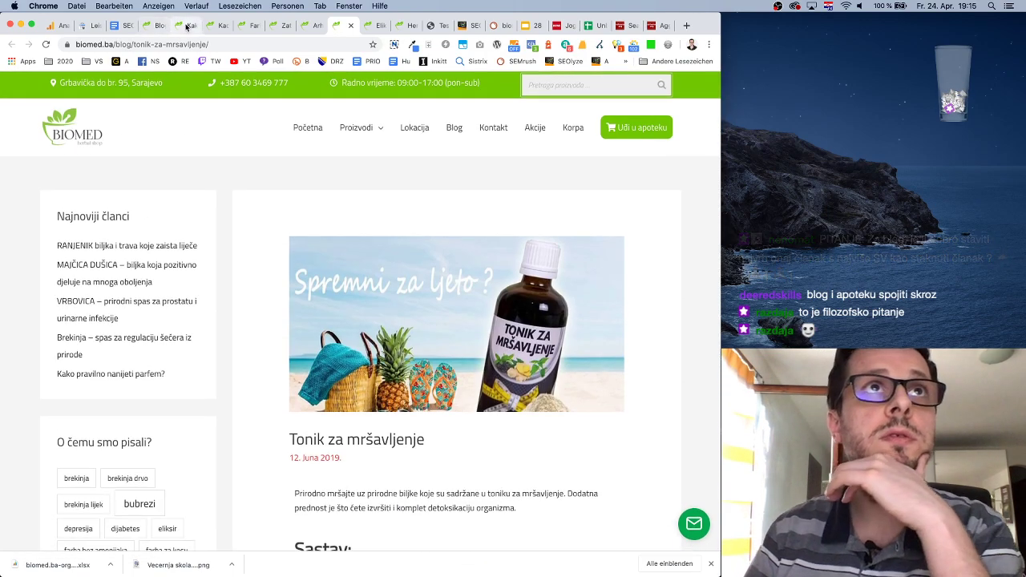
Open the mršavljenje blog tag from the perfume article's sidebar and check which articles it lists.
click(186, 26)
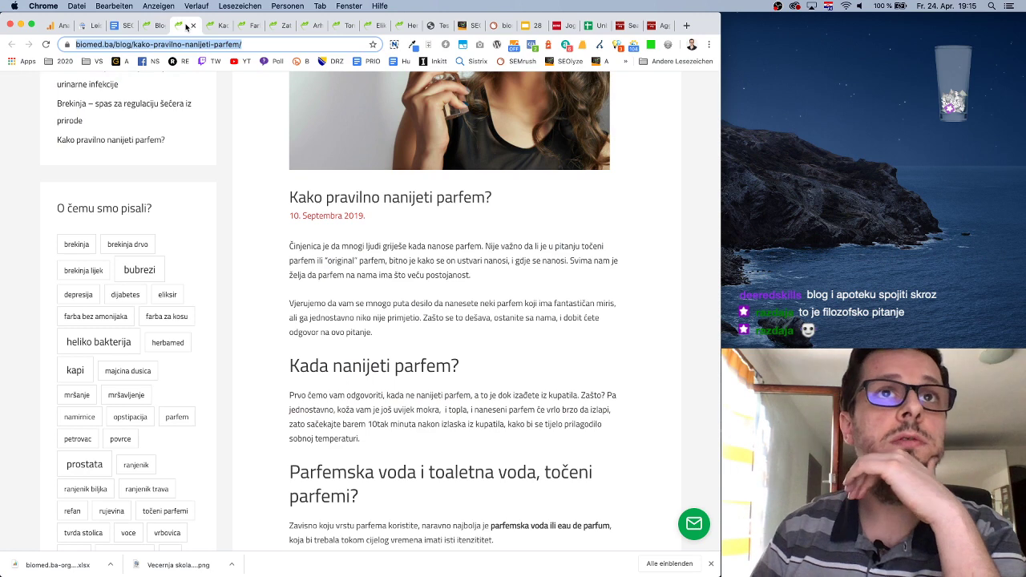
click(125, 395)
scroll(180, 409, down, 4)
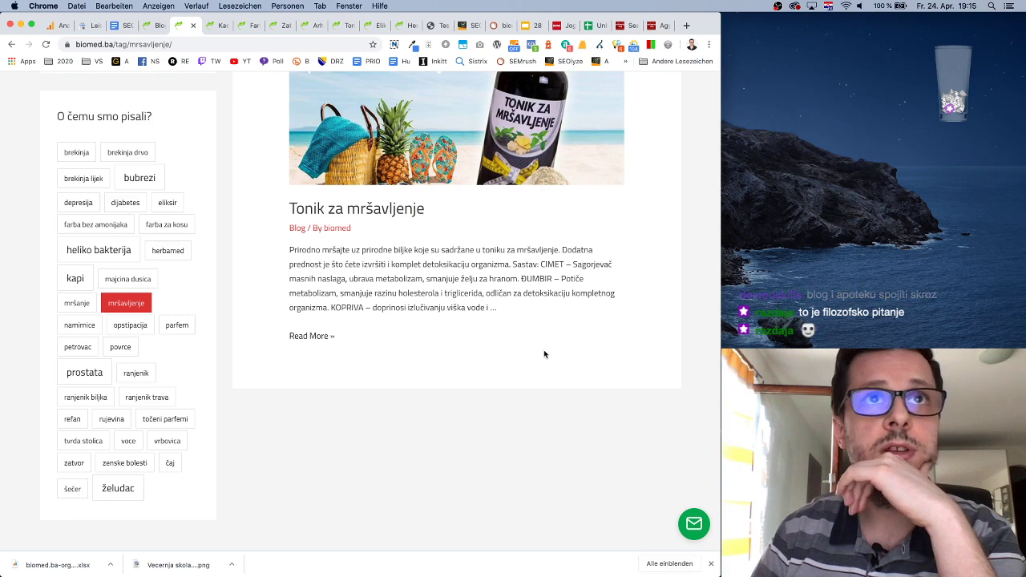
scroll(543, 349, up, 5)
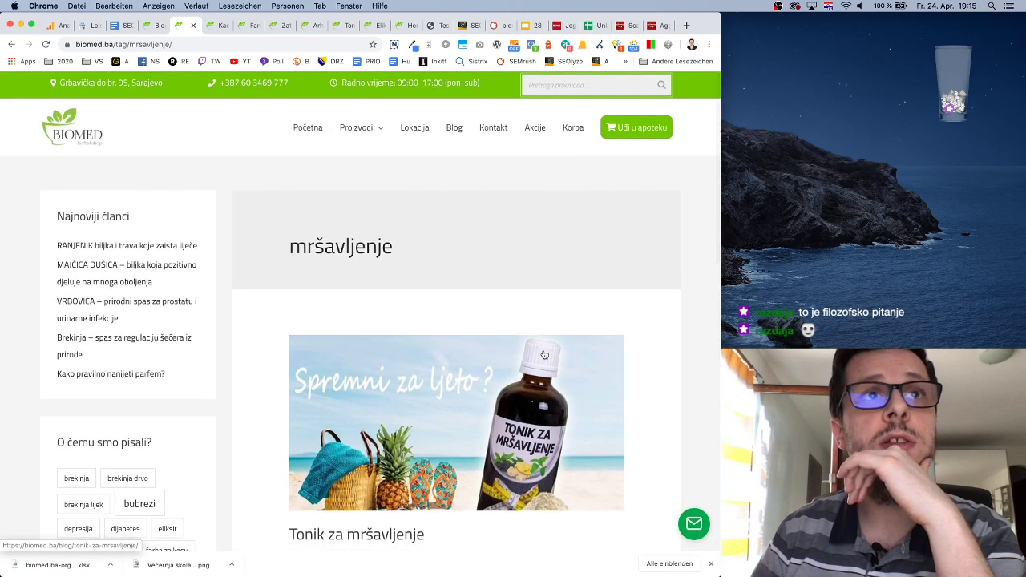
scroll(537, 353, down, 1)
scroll(562, 192, up, 1)
Open the shop's mršavljenje product tag and inspect the product page of Tonik za mršavljenje – Eliksir.
click(642, 128)
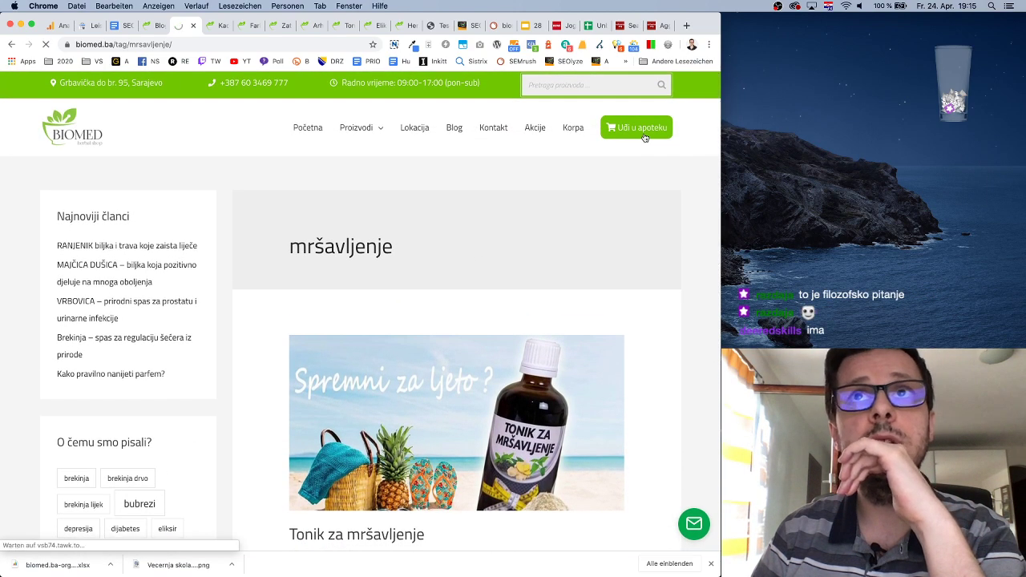
scroll(236, 433, down, 8)
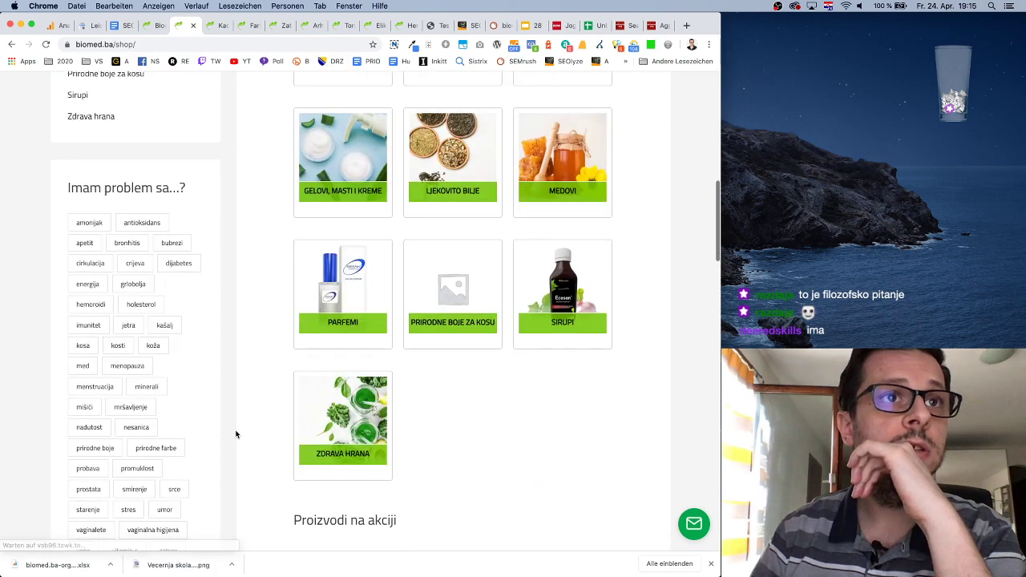
click(130, 406)
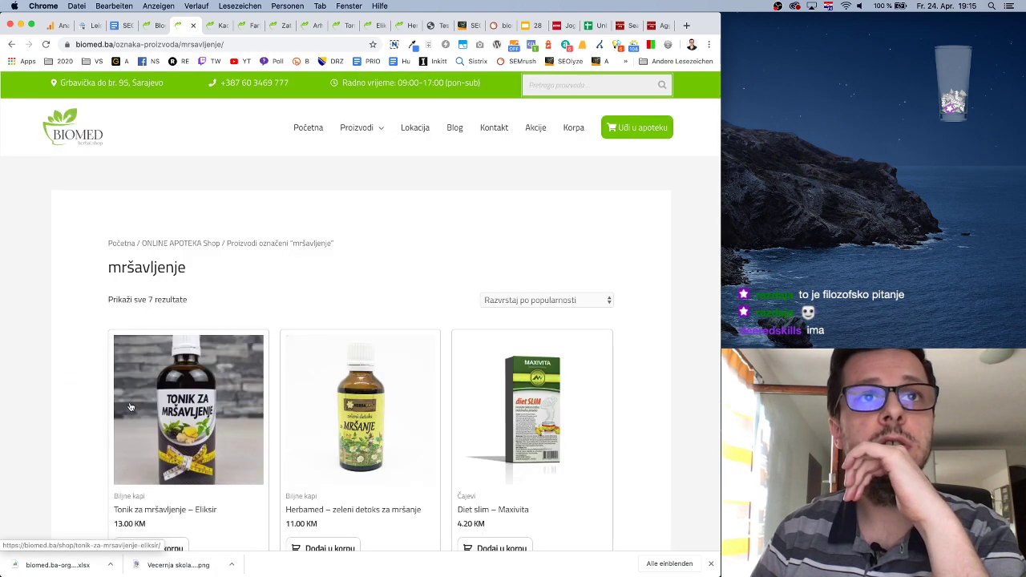
scroll(590, 445, down, 2)
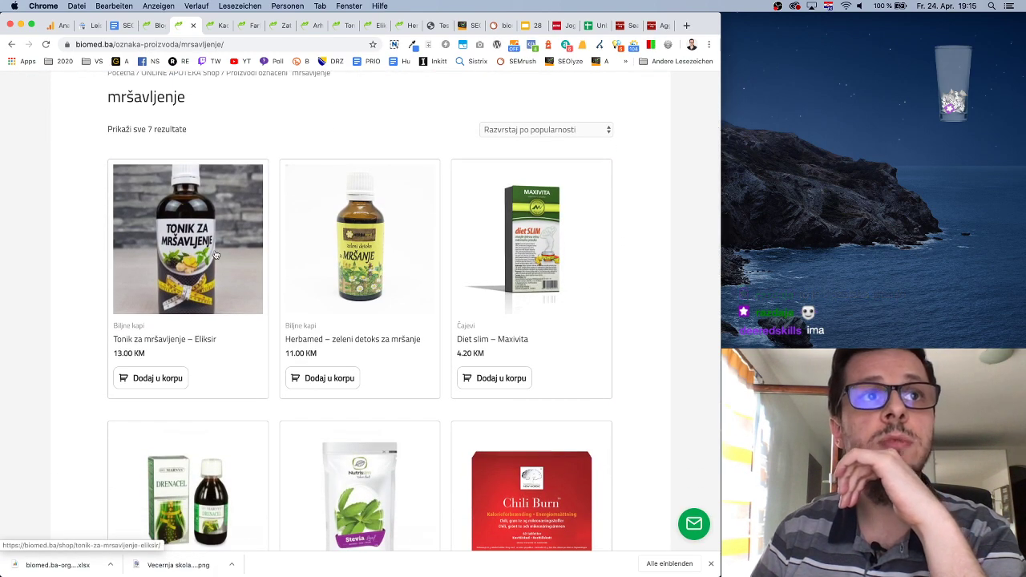
click(251, 271)
scroll(310, 252, down, 10)
scroll(310, 252, up, 10)
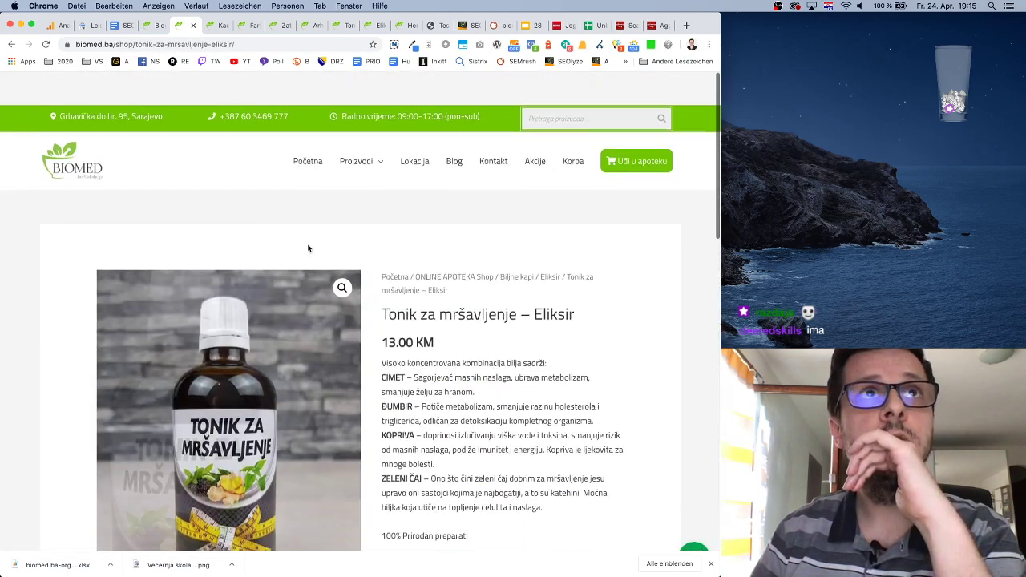
Copy the Tonik za mršavljenje blog article's URL and paste it on a new line below the zatvor link in the audit document.
click(152, 25)
click(114, 25)
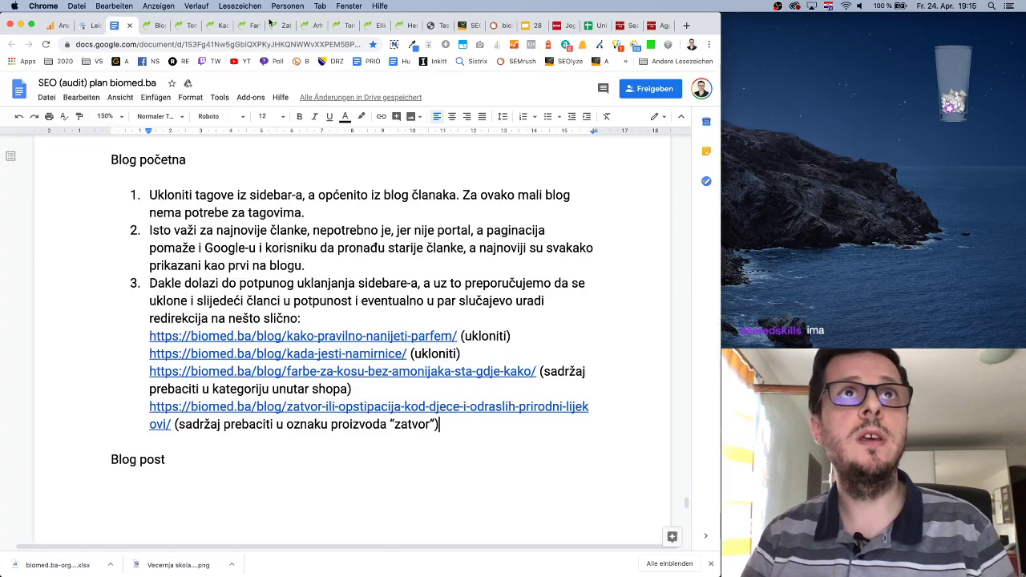
click(336, 25)
click(205, 44)
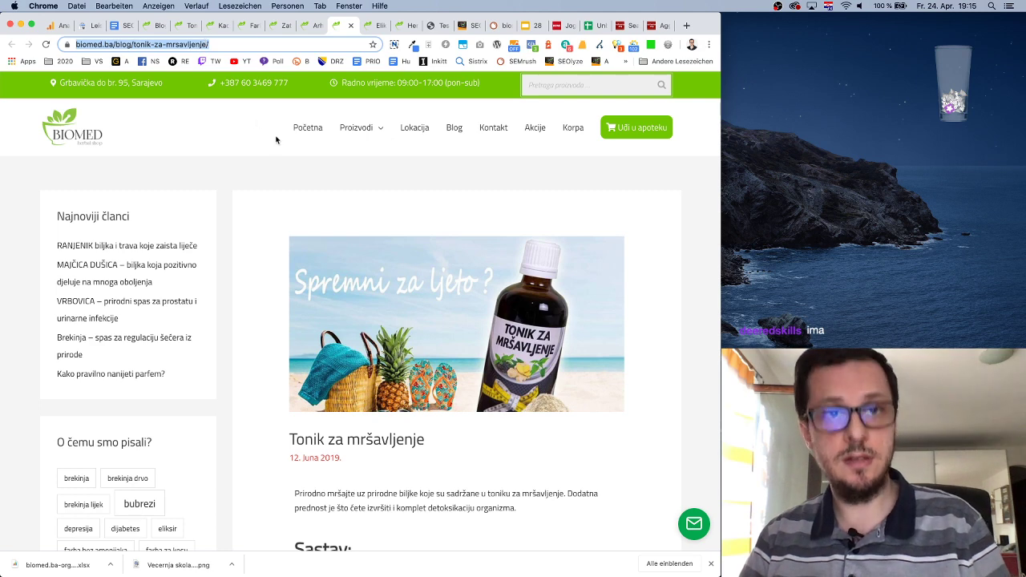
key(super+c)
click(113, 25)
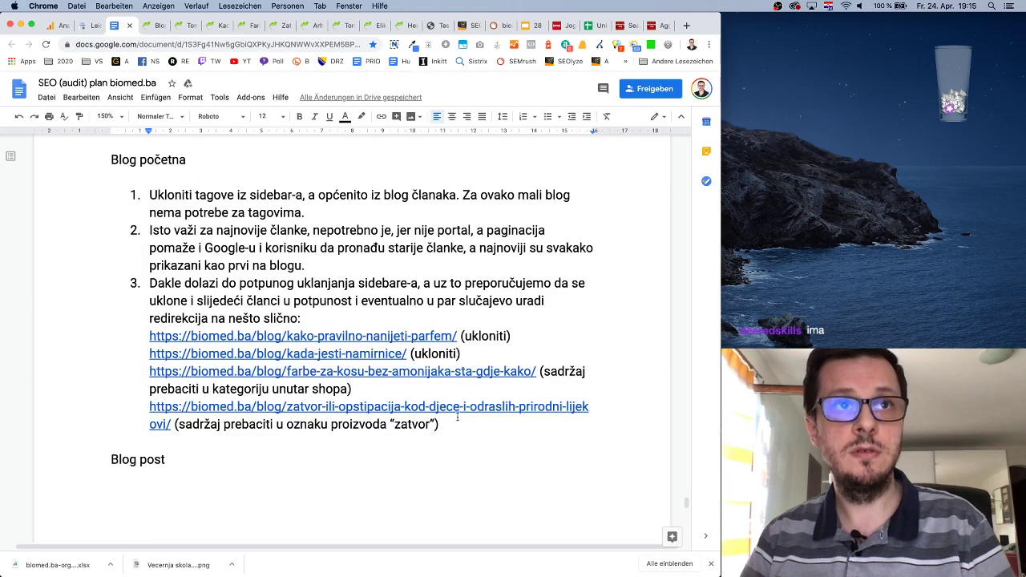
key(Return)
key(super+v)
Annotate the tonik-za-mrsavljenje link with the note "(sadržaj treba ići u LP od proiz.)".
text((sa)
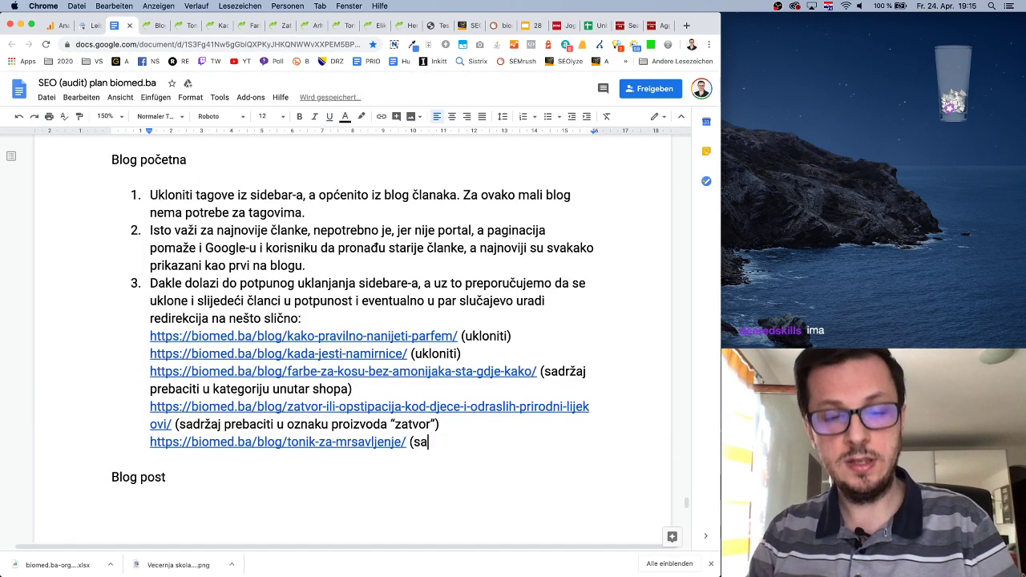
text(držaj treba ići u LP od p)
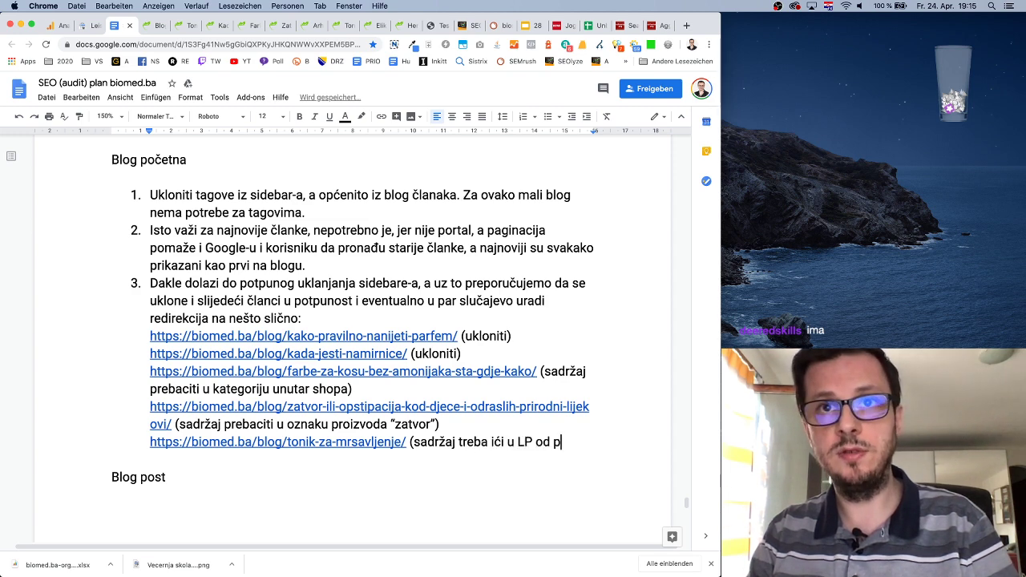
text(roiz.)
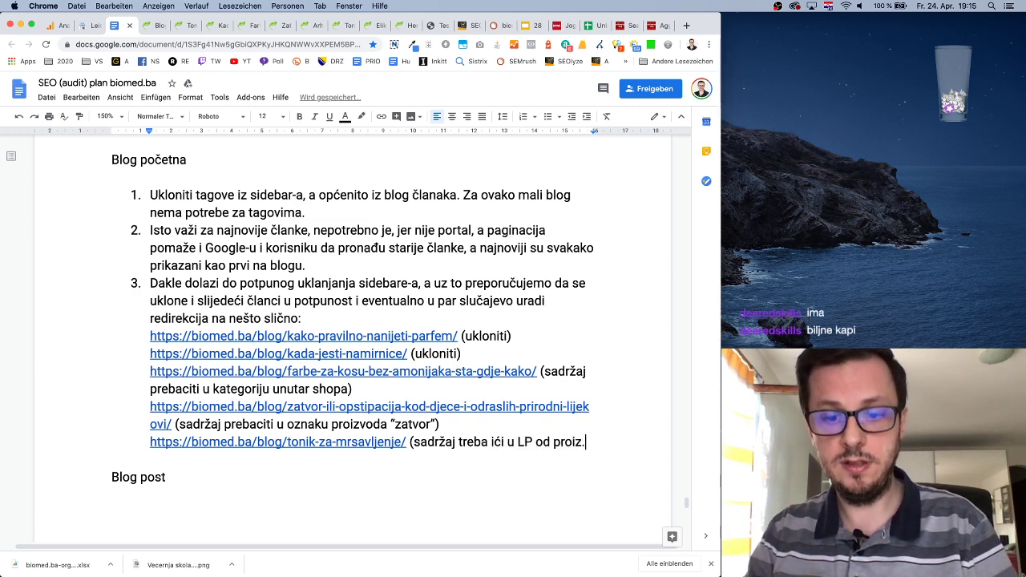
Review the Eliksir za želudac blog article, add its URL below the tonik link in the audit document, and begin its note with "(uklo".
click(382, 27)
scroll(426, 269, down, 15)
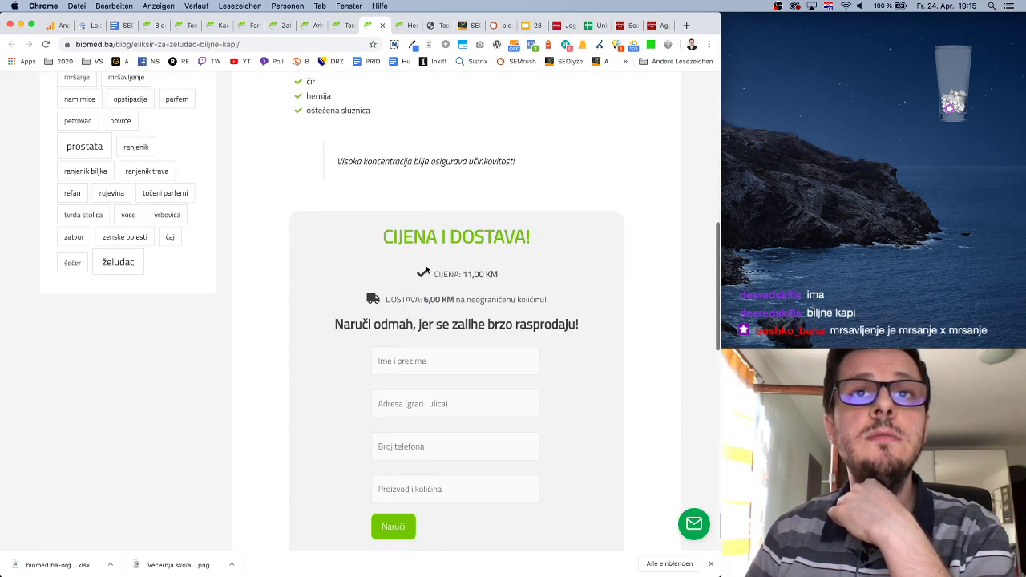
scroll(427, 270, up, 14)
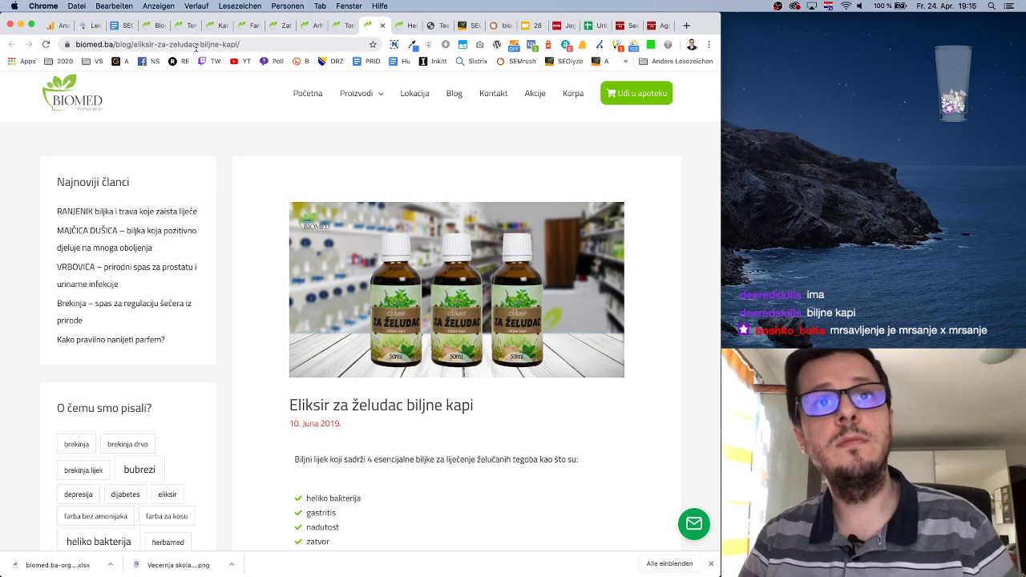
click(197, 45)
click(113, 30)
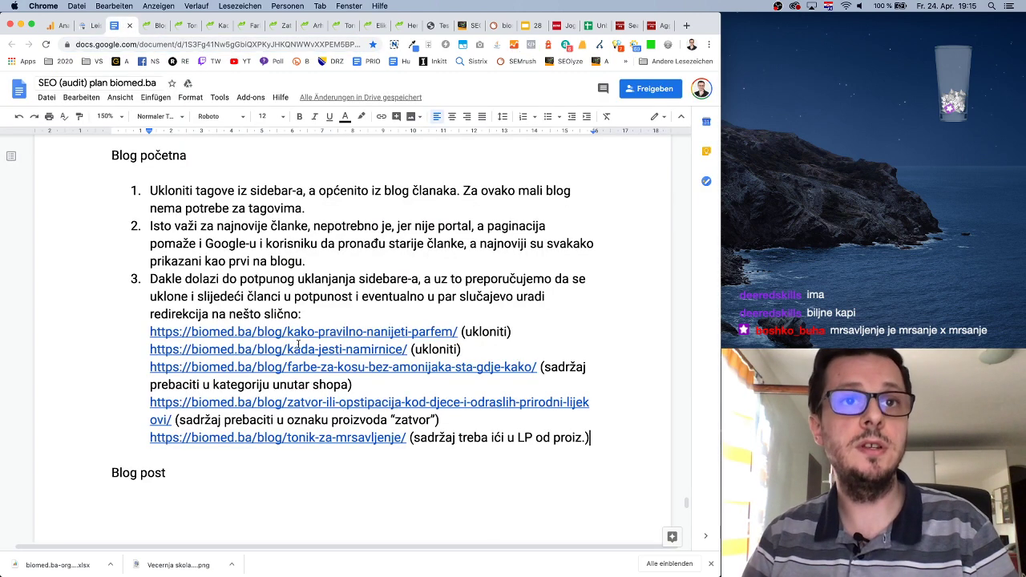
key(Return)
key(super+v)
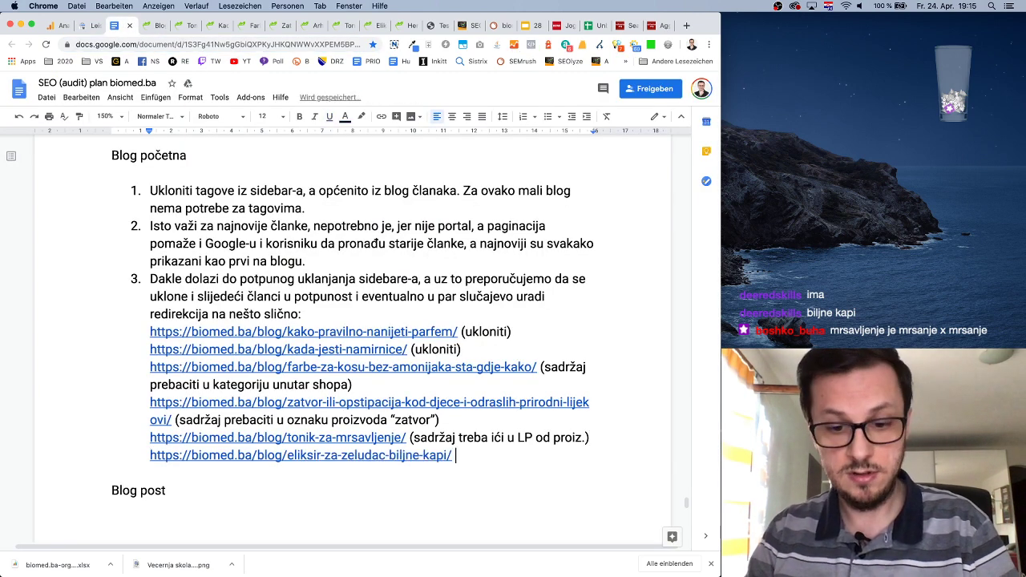
text((uko)
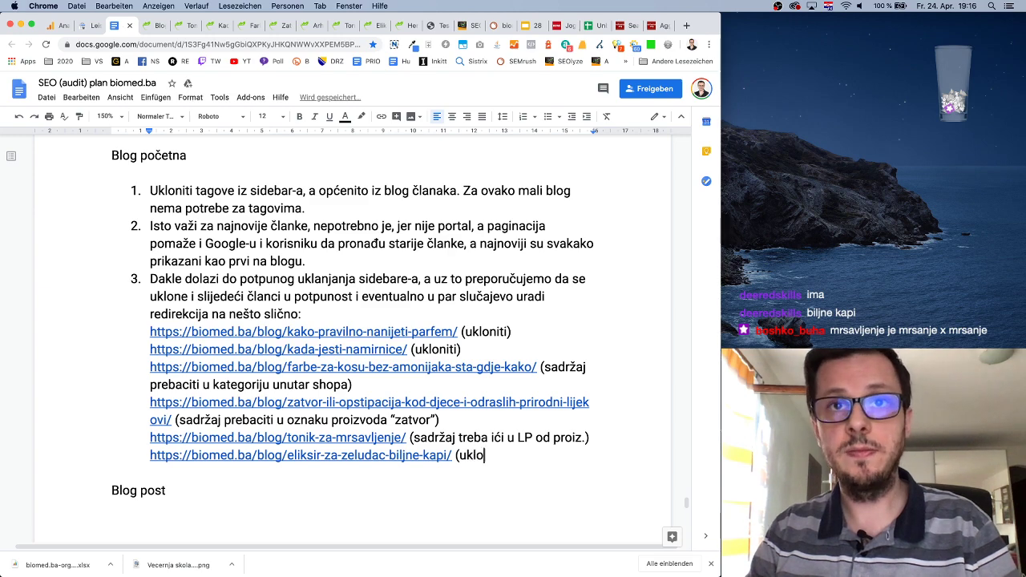
Read through the Herbamed biljne kapi za želudac blog article, including its usage instructions and customer experiences.
click(406, 24)
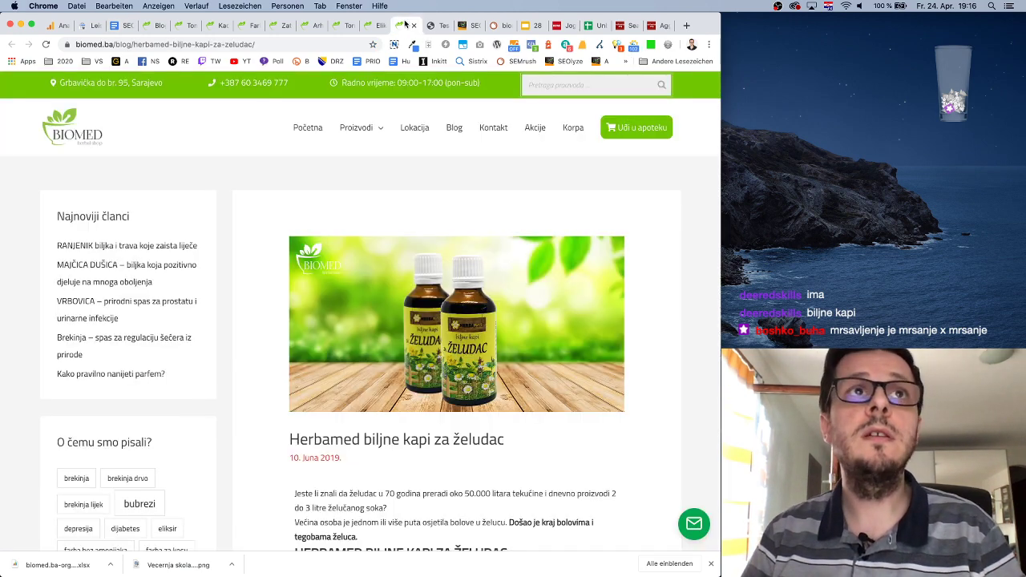
scroll(556, 375, down, 15)
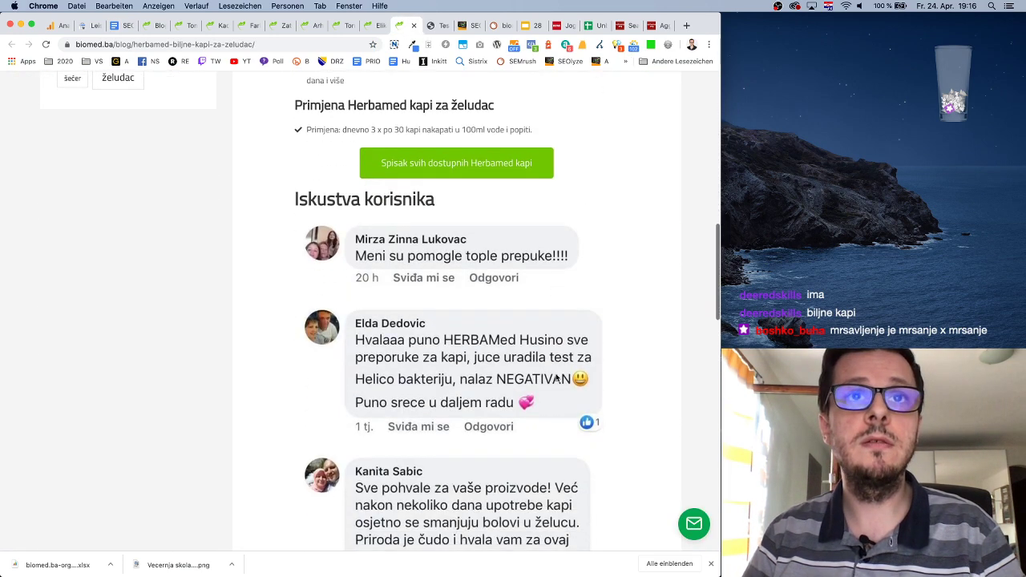
scroll(556, 375, down, 10)
scroll(555, 375, up, 20)
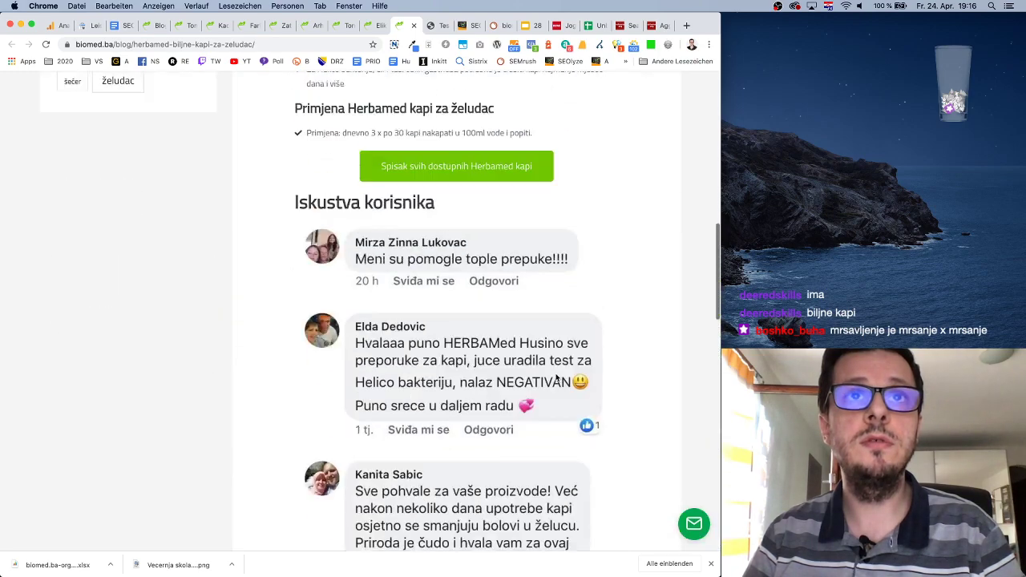
scroll(556, 377, down, 3)
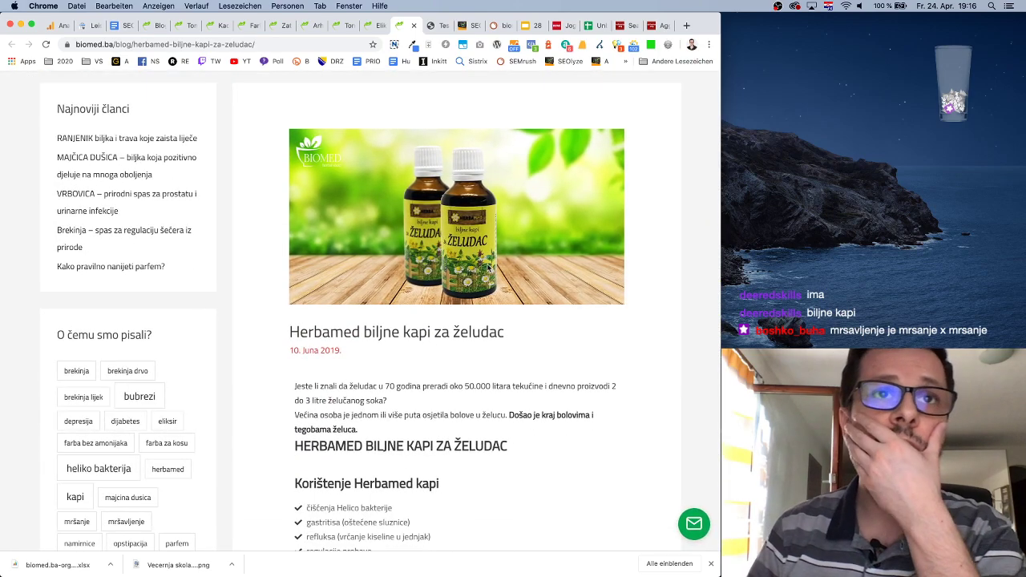
Open the Herbamed category under Biljne kapi in the online shop and inspect its product listing.
click(190, 26)
click(451, 243)
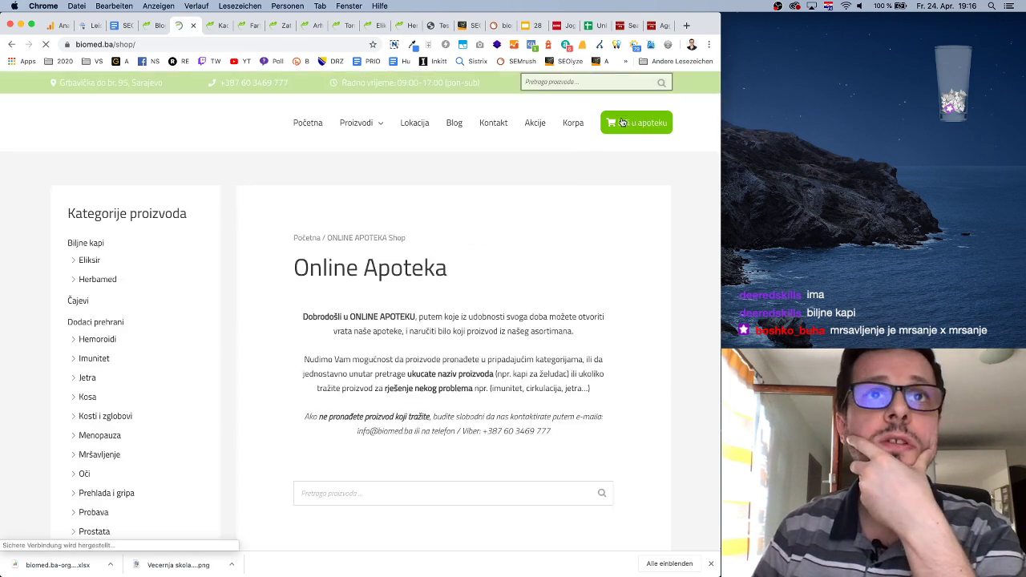
scroll(180, 397, down, 5)
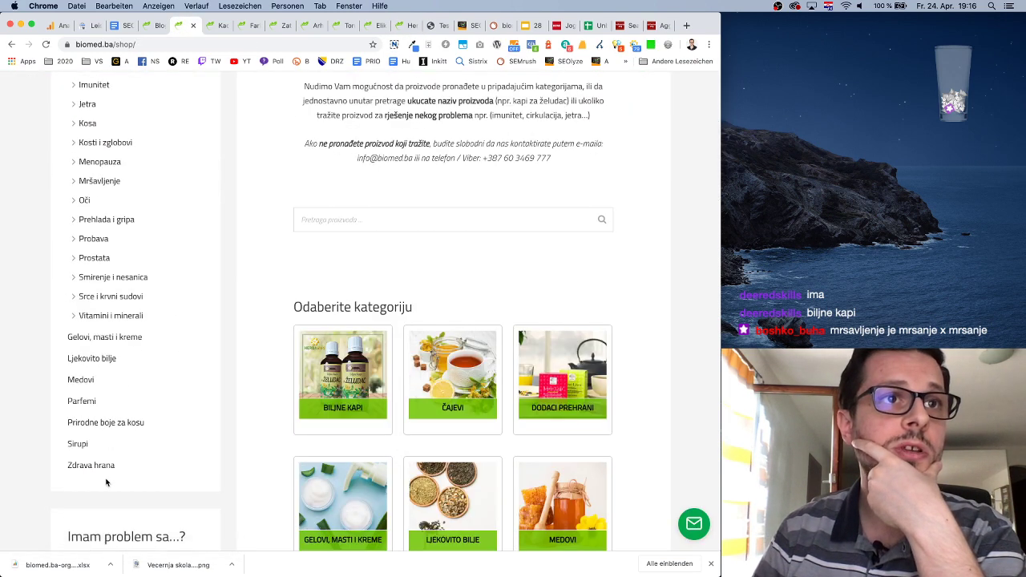
scroll(135, 369, up, 10)
click(85, 284)
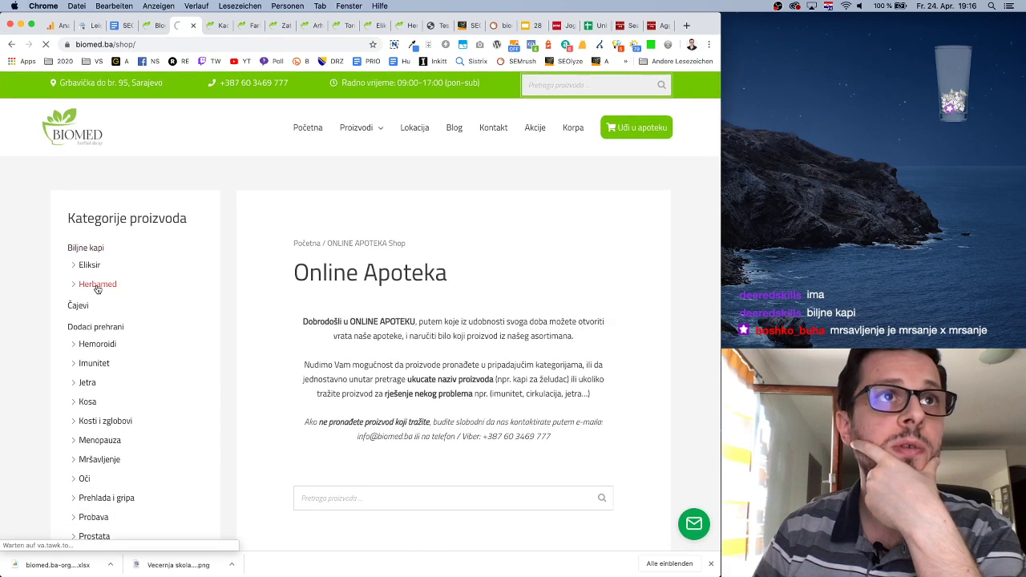
scroll(586, 388, down, 15)
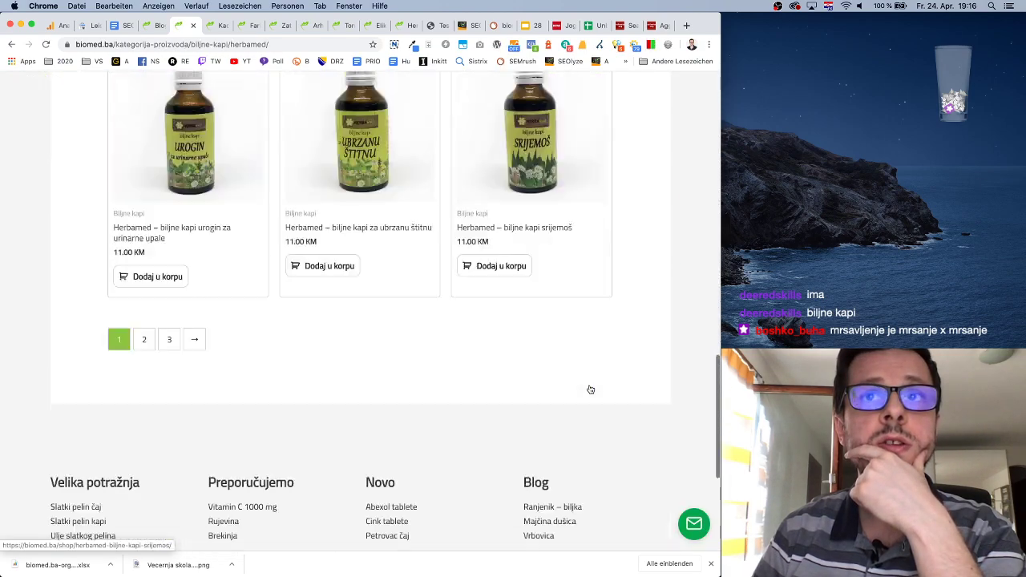
scroll(589, 388, up, 15)
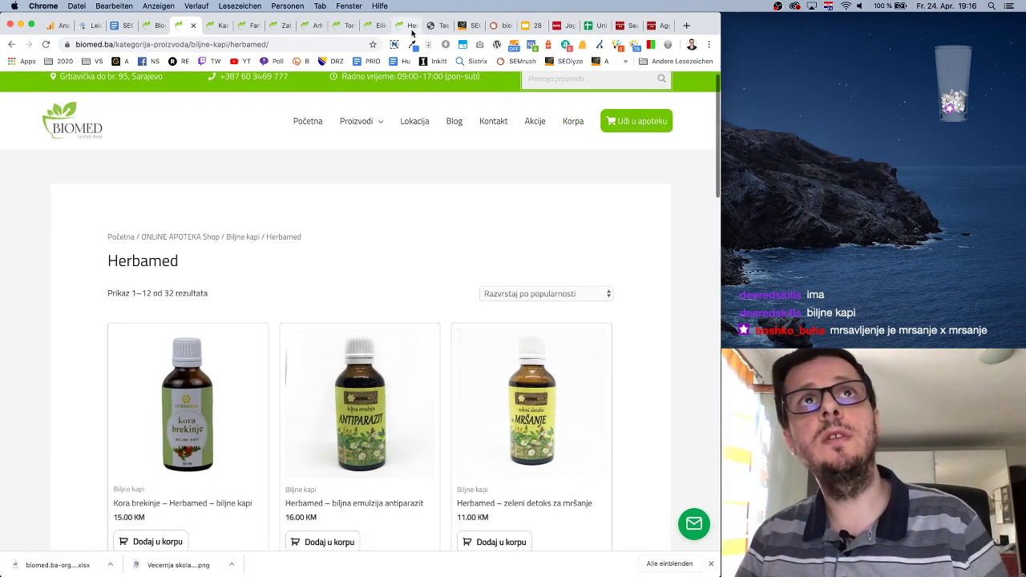
Copy the Herbamed biljne kapi za želudac article's URL and paste it on a new line below the eliksir link in the audit document.
click(401, 25)
click(216, 48)
key(super+c)
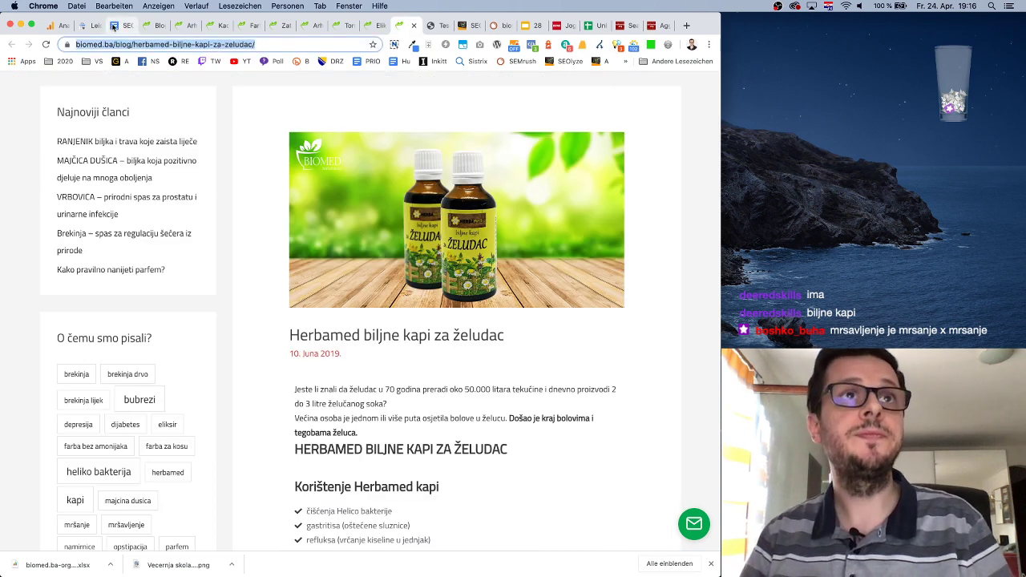
click(124, 25)
key(Return)
key(super+v)
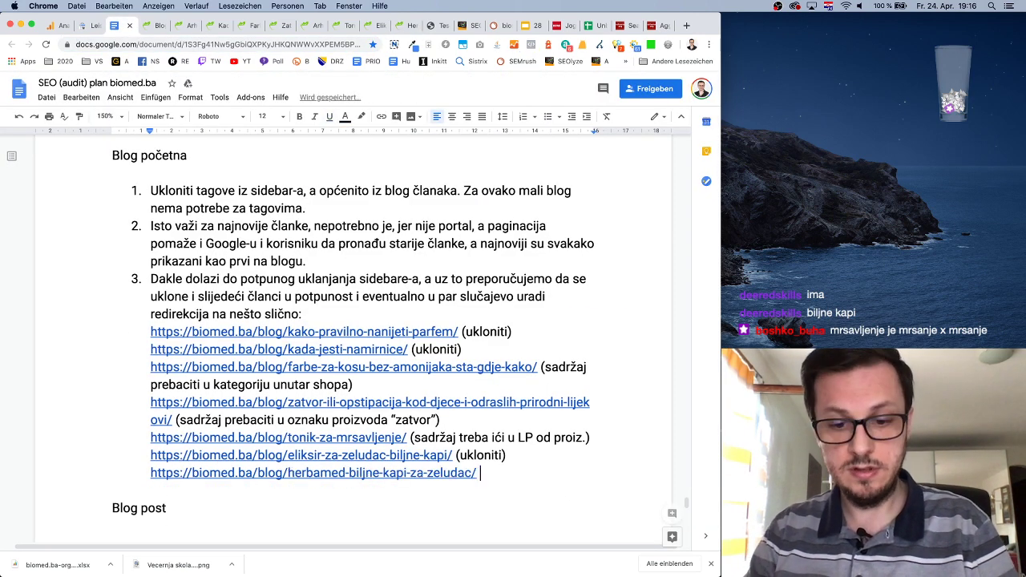
Annotate the herbamed-biljne-kapi-za-zeludac link with the note "(sadržaj treba ići u kategoriju “herbamed kapi”)".
text((sadržaj treba)
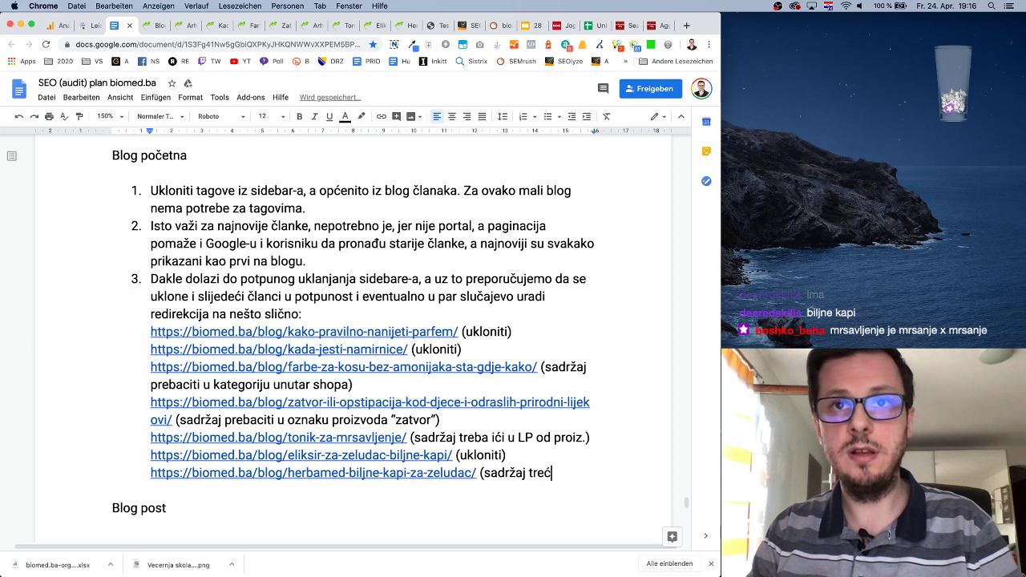
text( ići u kategoriju “he)
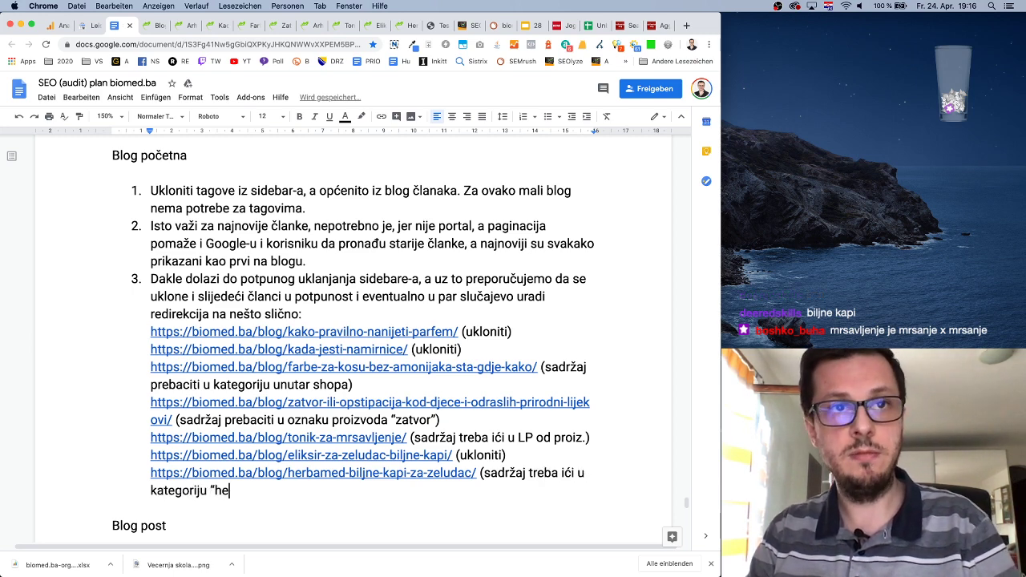
text(rbamed )
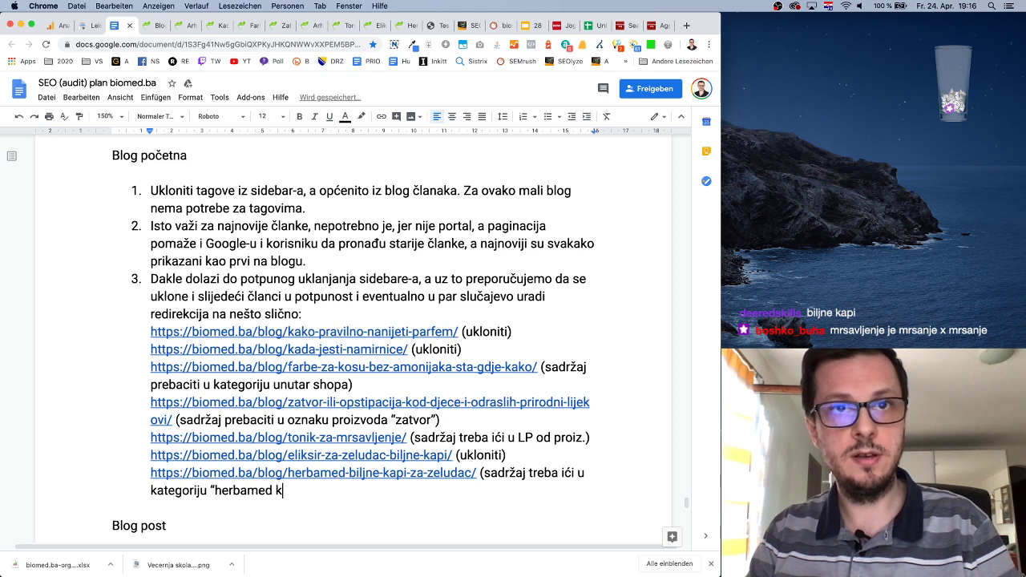
text(kapi”))
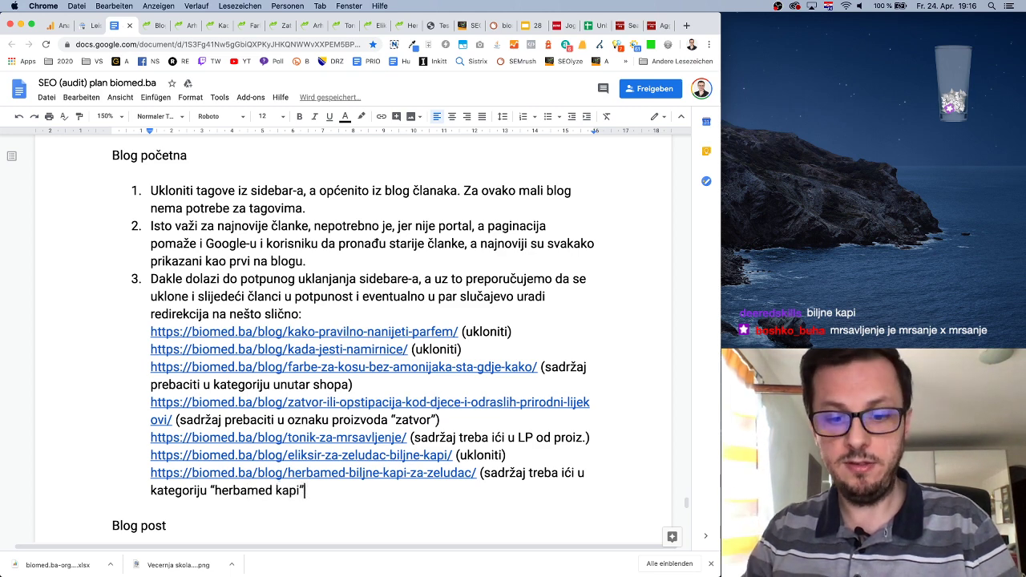
Close the Herbamed category page and all the reviewed biomed.ba blog articles, keeping the blog listing open.
click(155, 26)
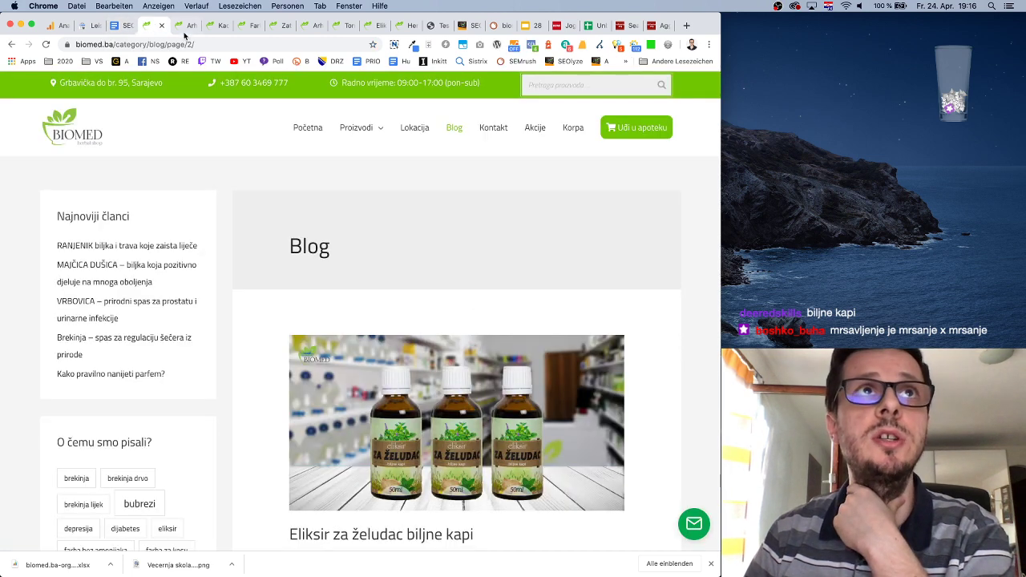
click(186, 29)
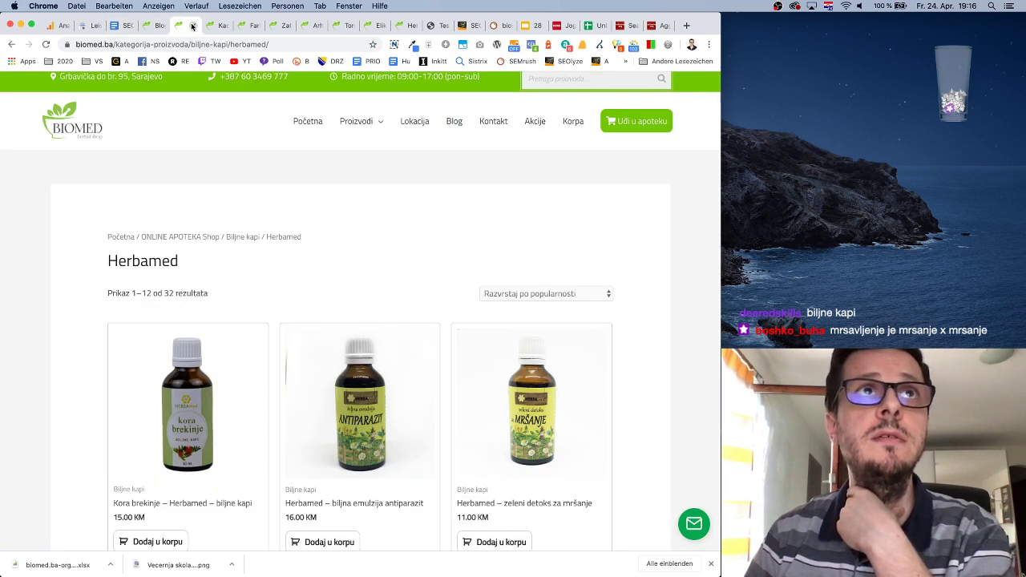
click(192, 27)
click(193, 26)
click(193, 26)
click(192, 27)
click(193, 27)
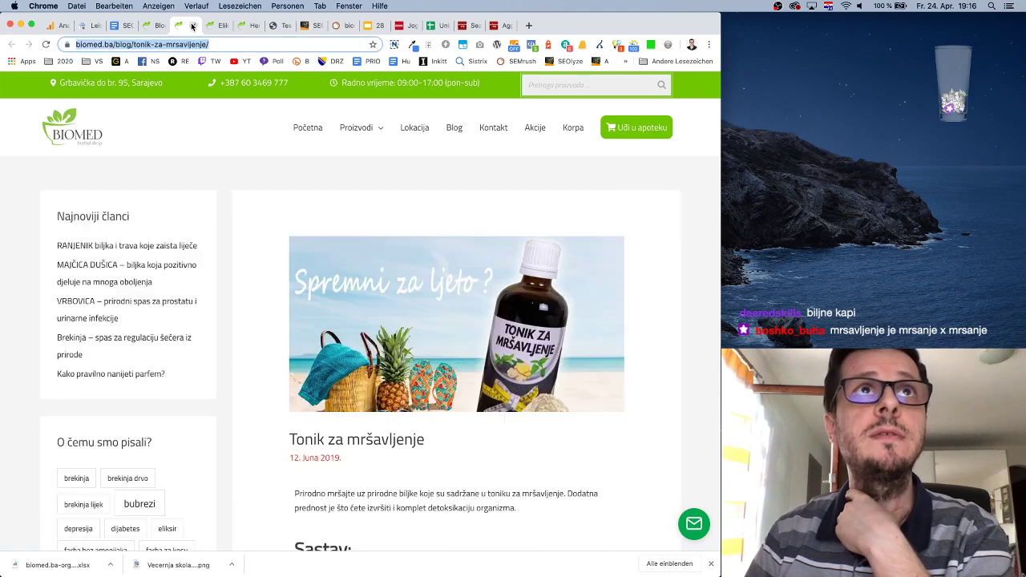
click(193, 26)
click(193, 27)
click(193, 27)
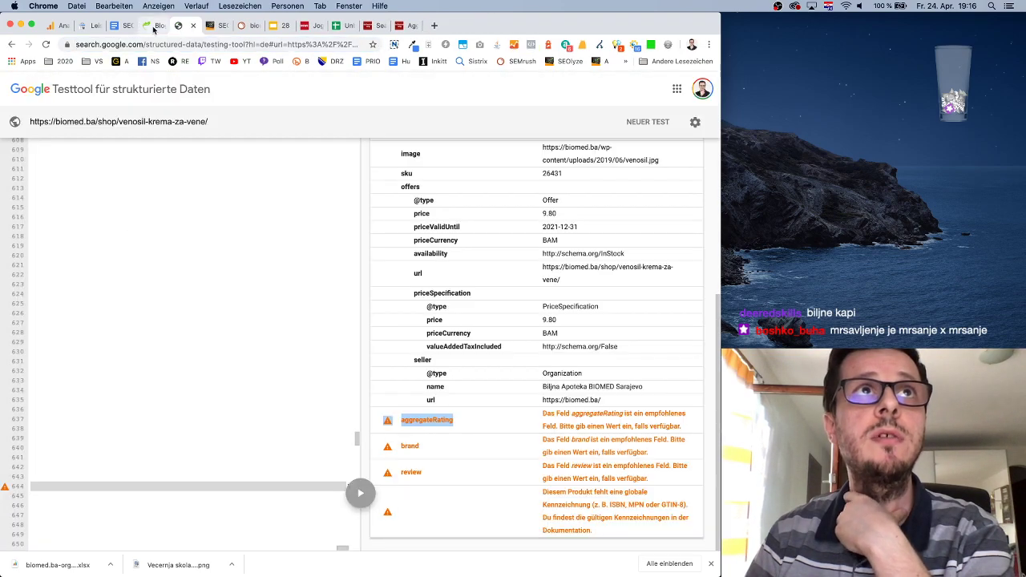
Examine the blog listing's pages 1 and 2, checking how the pagination works and the indexing status of page 2.
click(154, 29)
scroll(481, 327, down, 5)
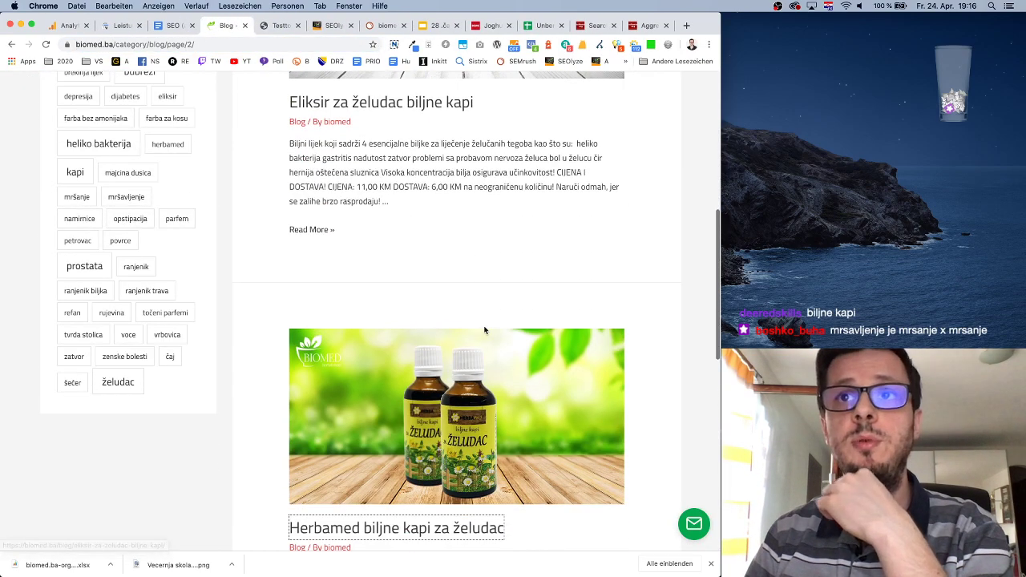
scroll(484, 330, down, 8)
scroll(488, 323, up, 4)
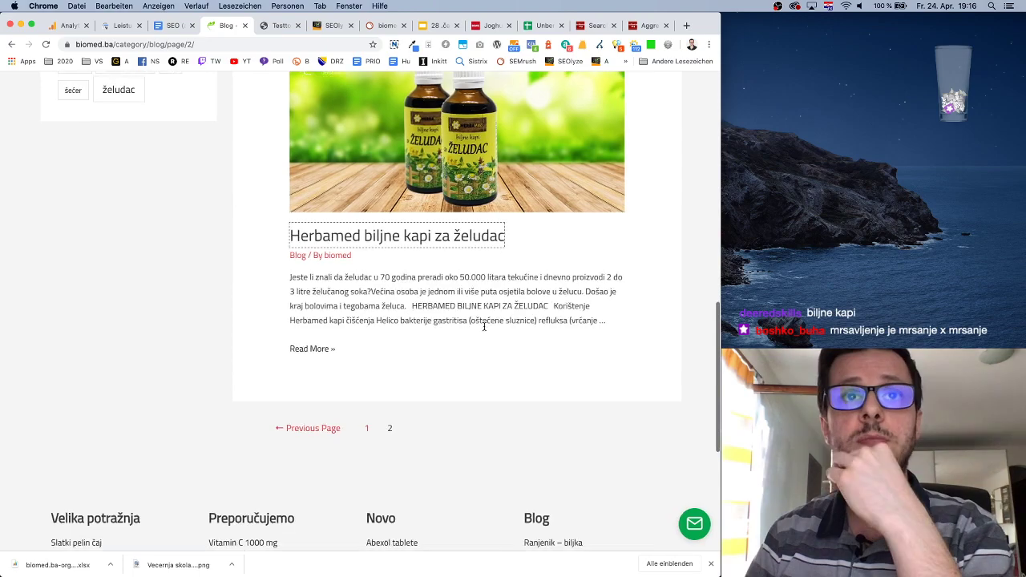
click(367, 428)
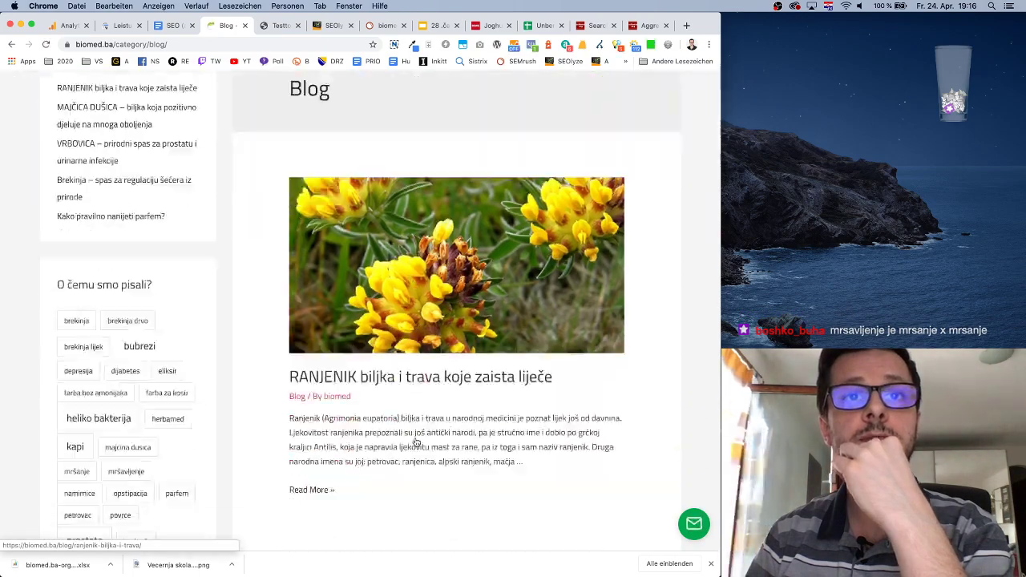
scroll(416, 442, down, 15)
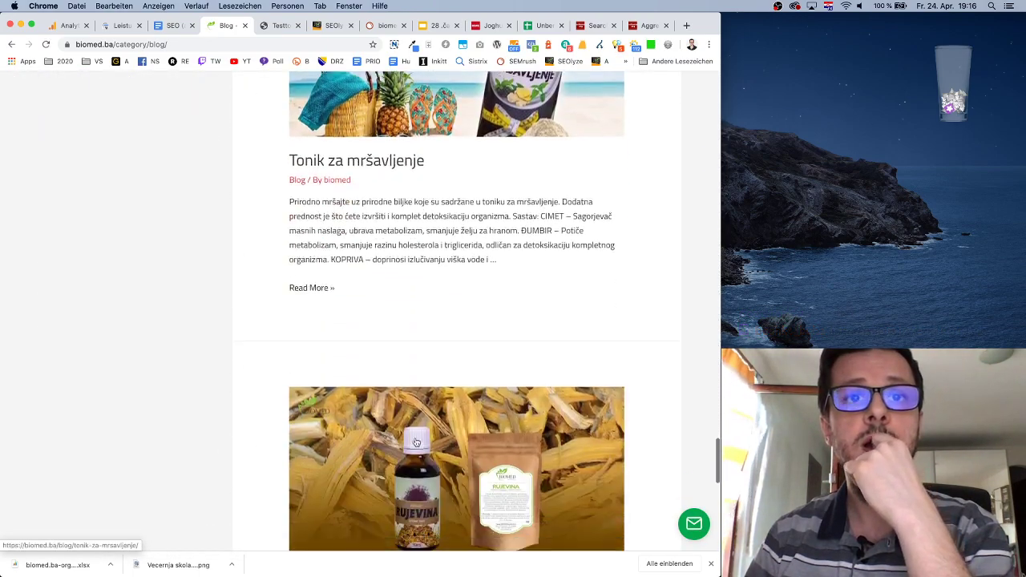
scroll(416, 442, down, 10)
scroll(415, 440, up, 4)
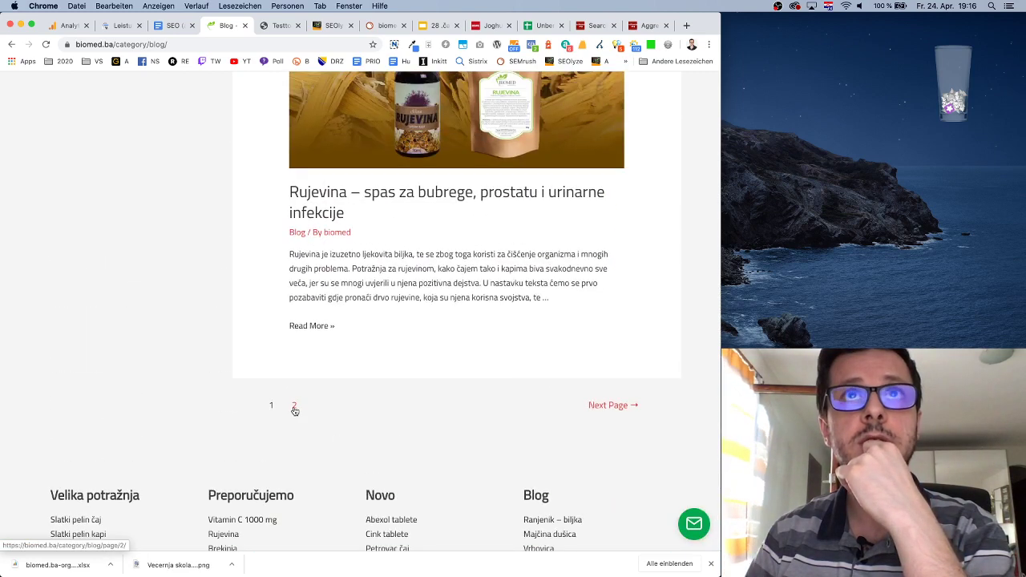
scroll(474, 233, down, 1)
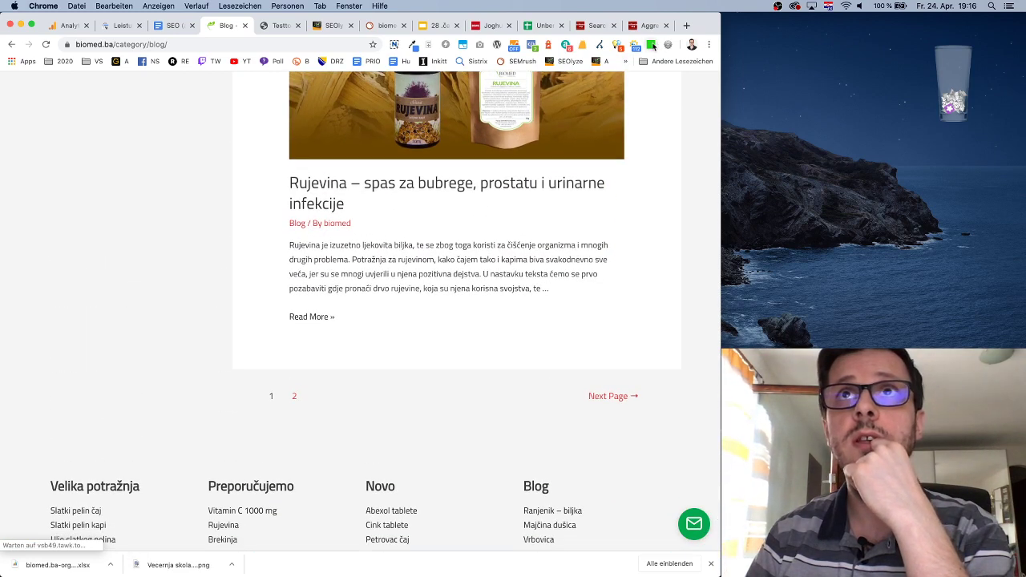
click(294, 398)
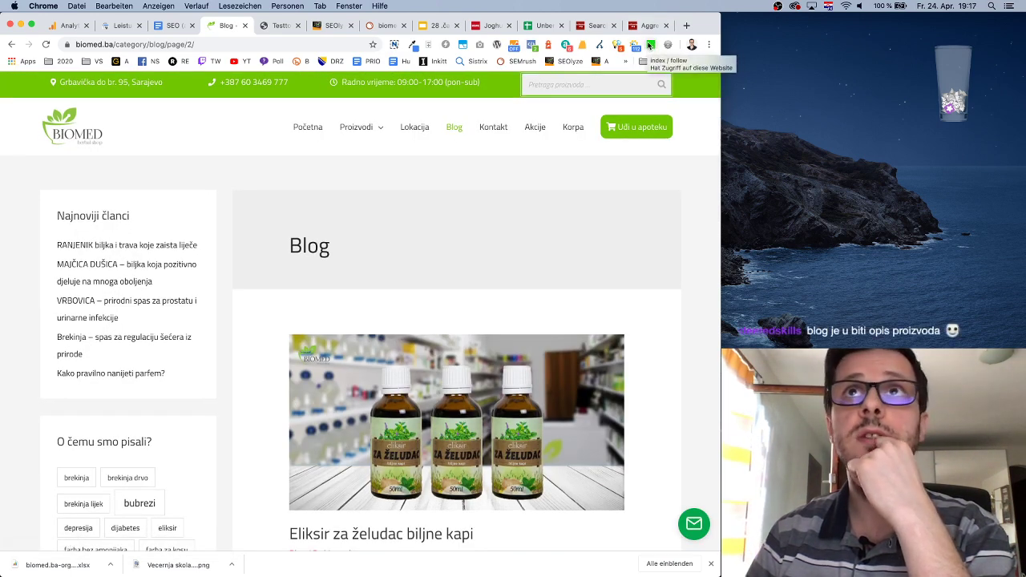
Add numbered item 4 below the herbamed link in the audit document's Blog početna list.
click(172, 25)
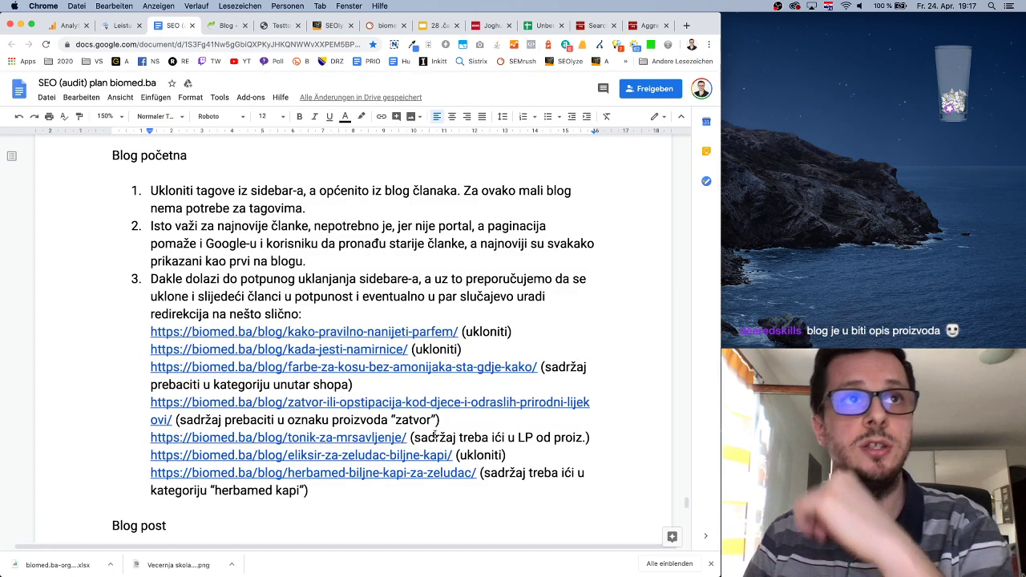
key(Return)
text(Na b)
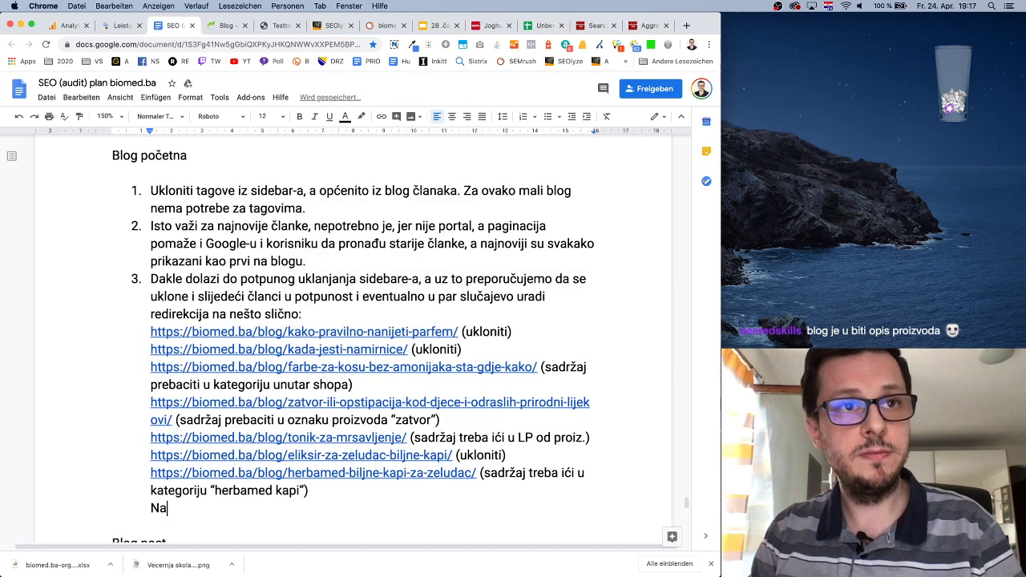
key(BackSpace)
key(BackSpace)
key(BackSpace)
key(Tab)
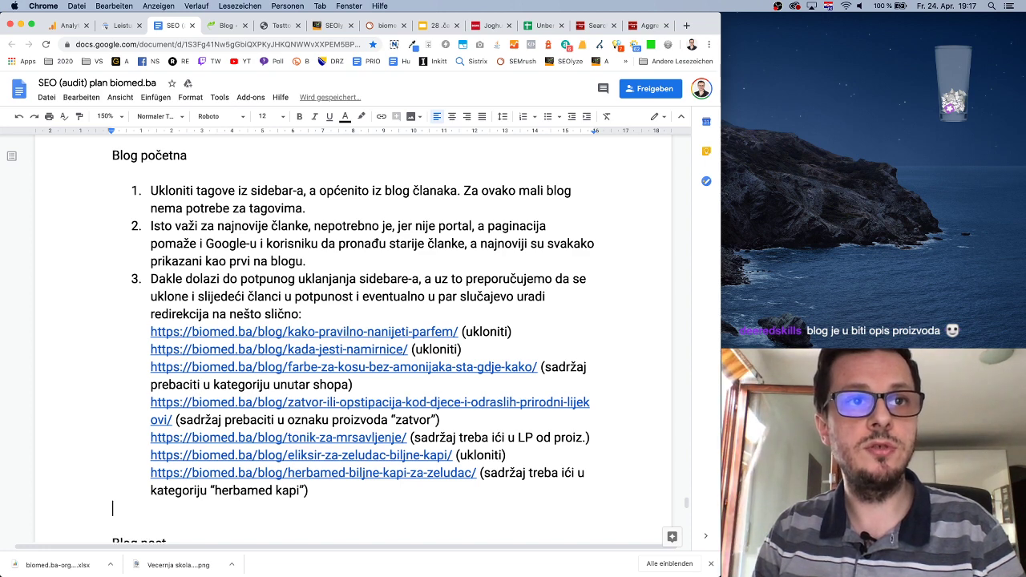
key(BackSpace)
key(Return)
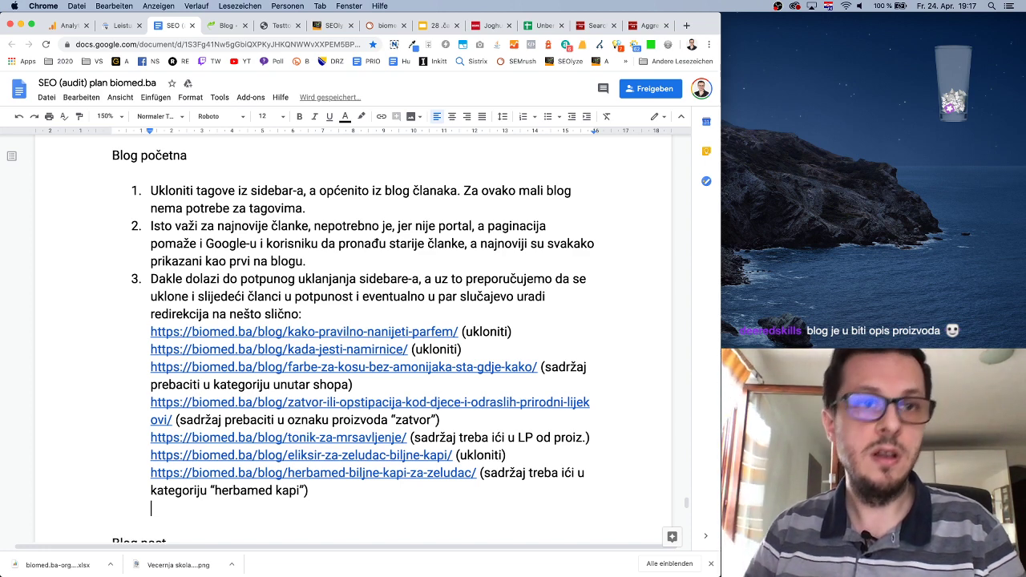
text(4. )
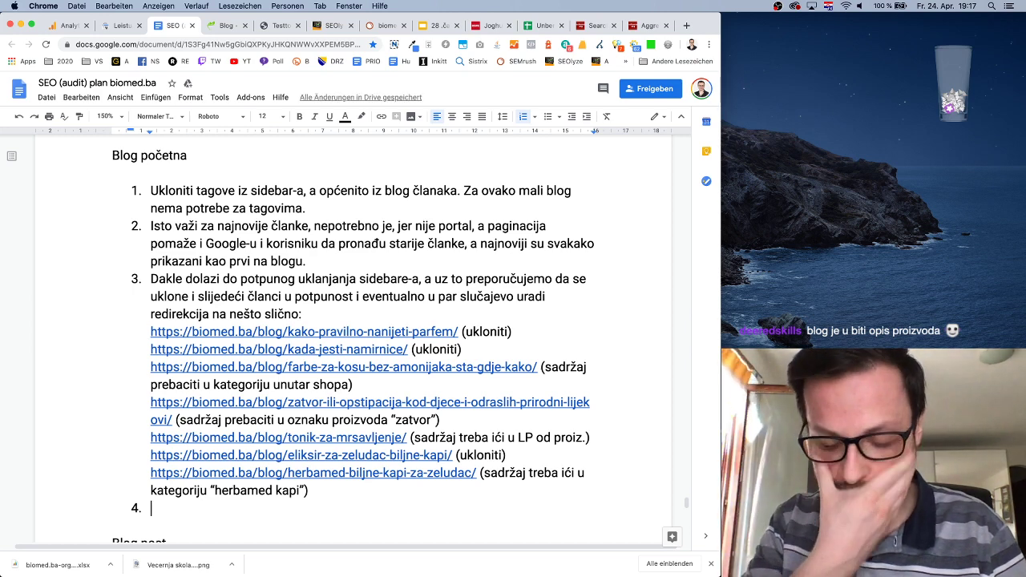
text(Paginacij)
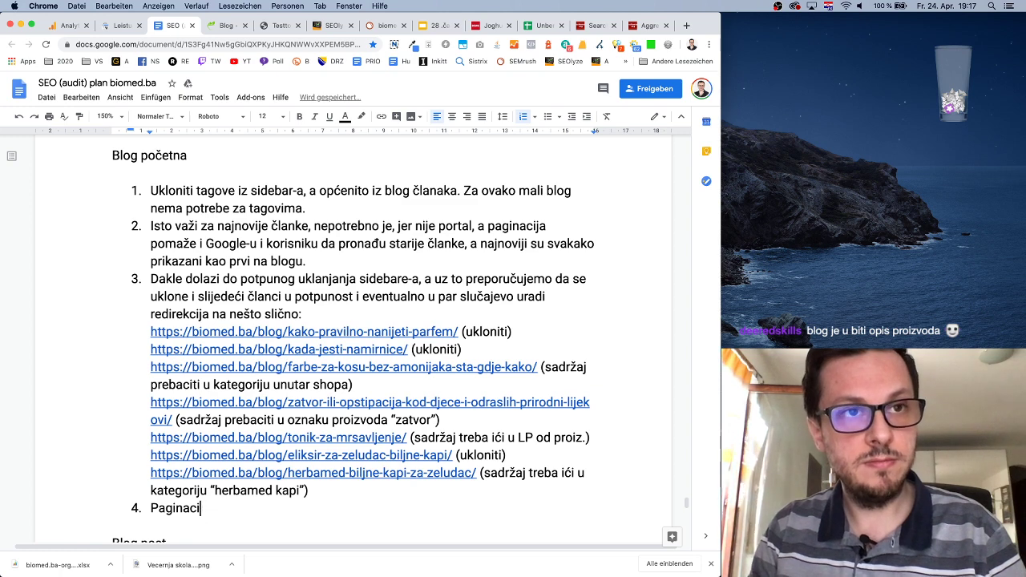
key(BackSpace)
key(BackSpace)
key(BackSpace)
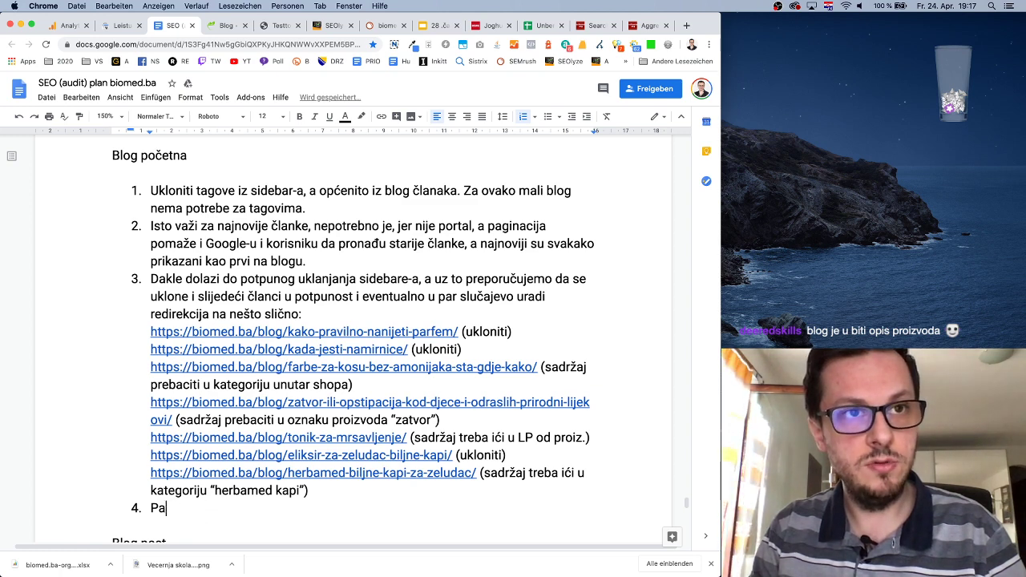
key(BackSpace)
key(BackSpace)
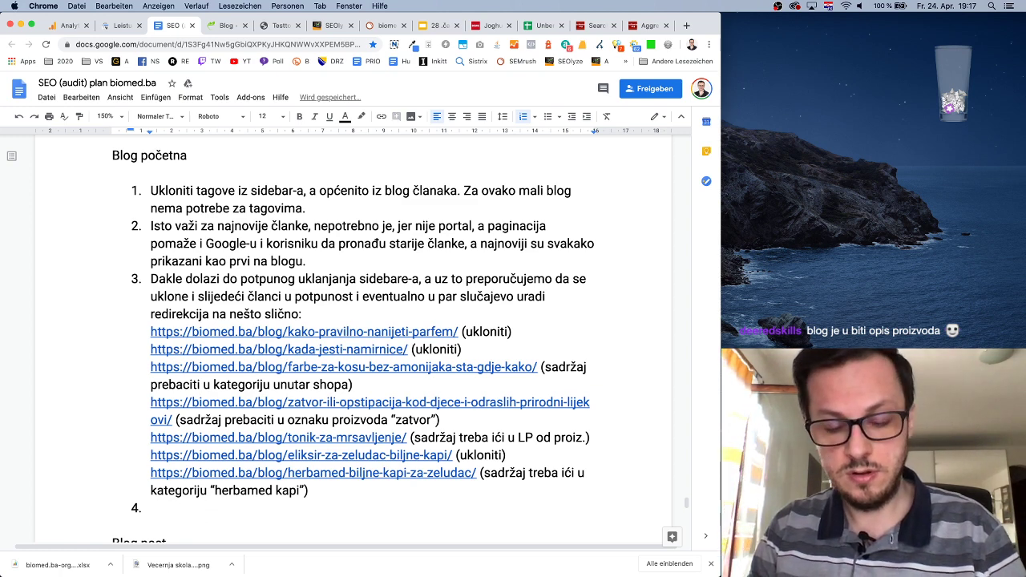
Write in item 4 of the Blog početna list "Kod paginacije, nisu druga i ostale stranice na noindex, a trebali bi.".
text(Kod paginacije, ni)
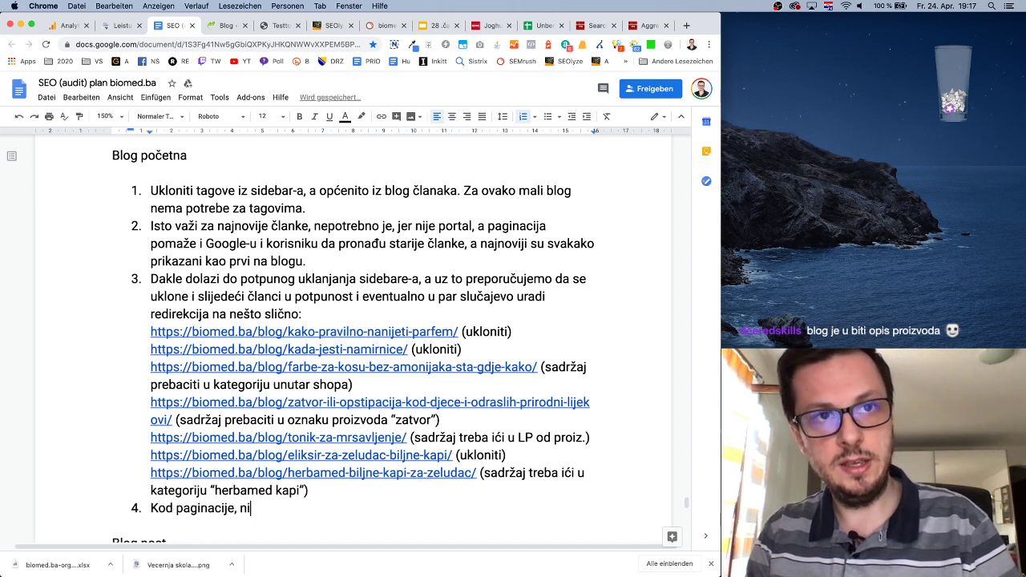
text(je druga i ostale)
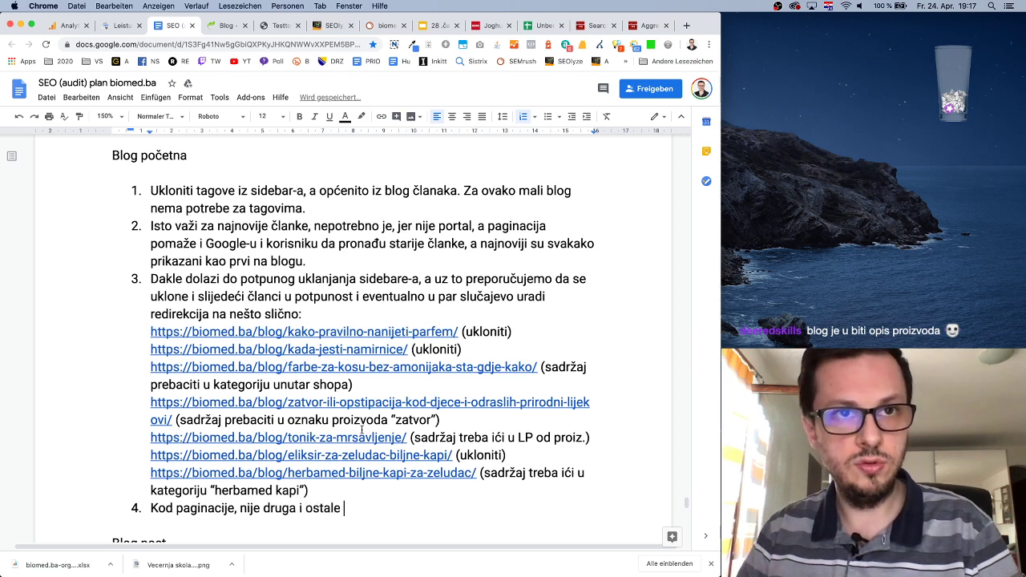
click(263, 501)
key(BackSpace)
key(BackSpace)
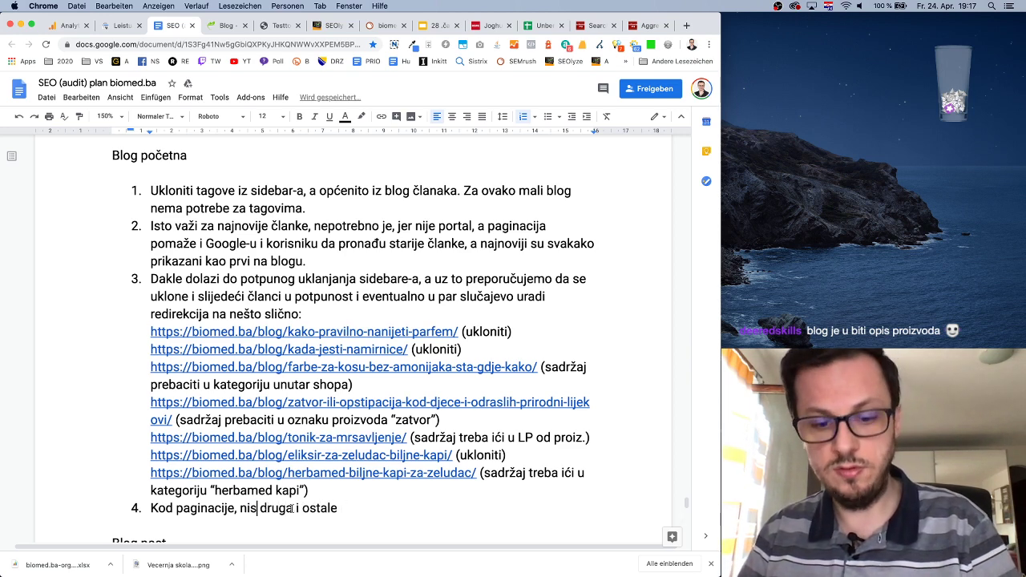
text(su druga i ostale stranic)
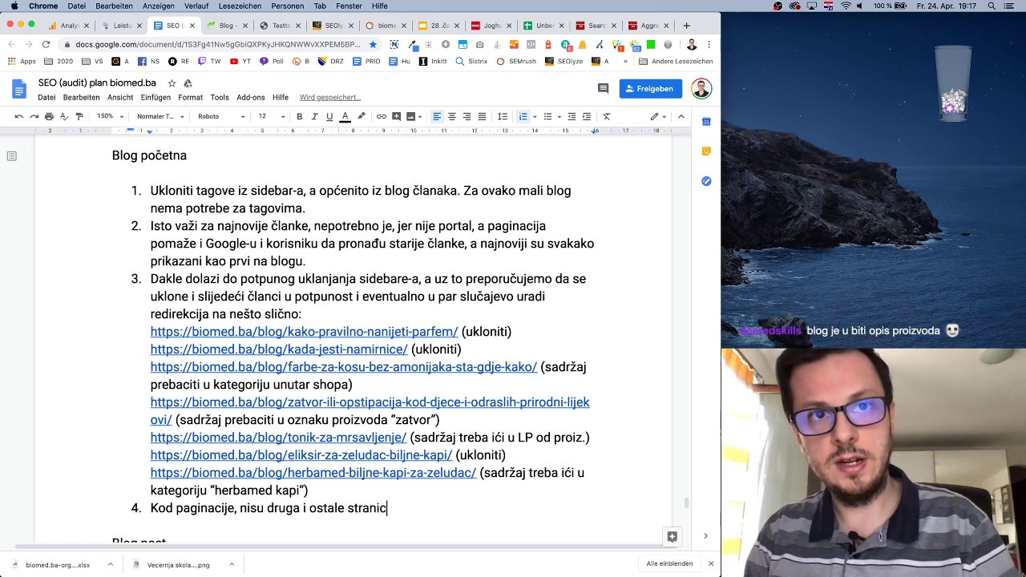
text(e na)
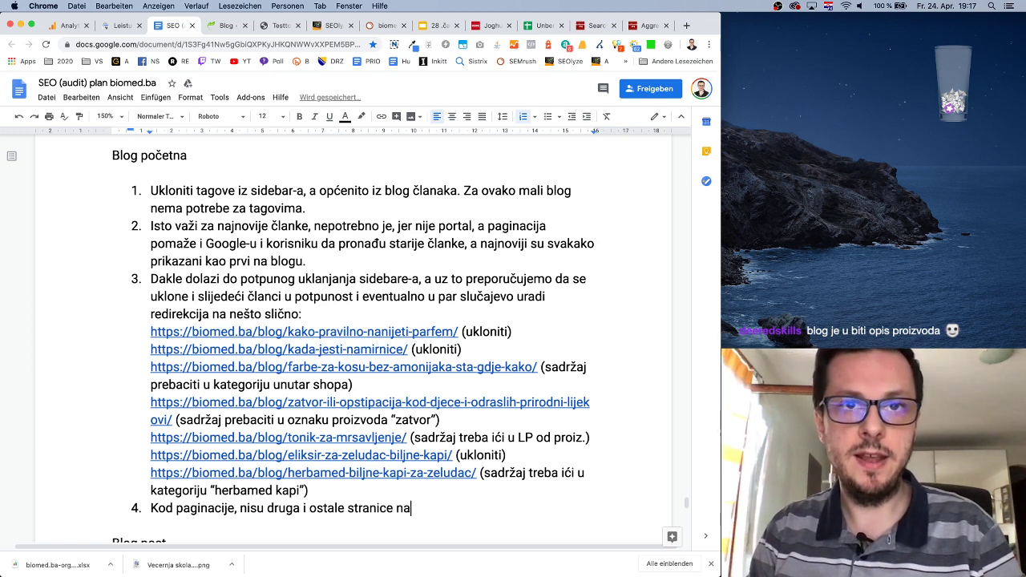
text( no)
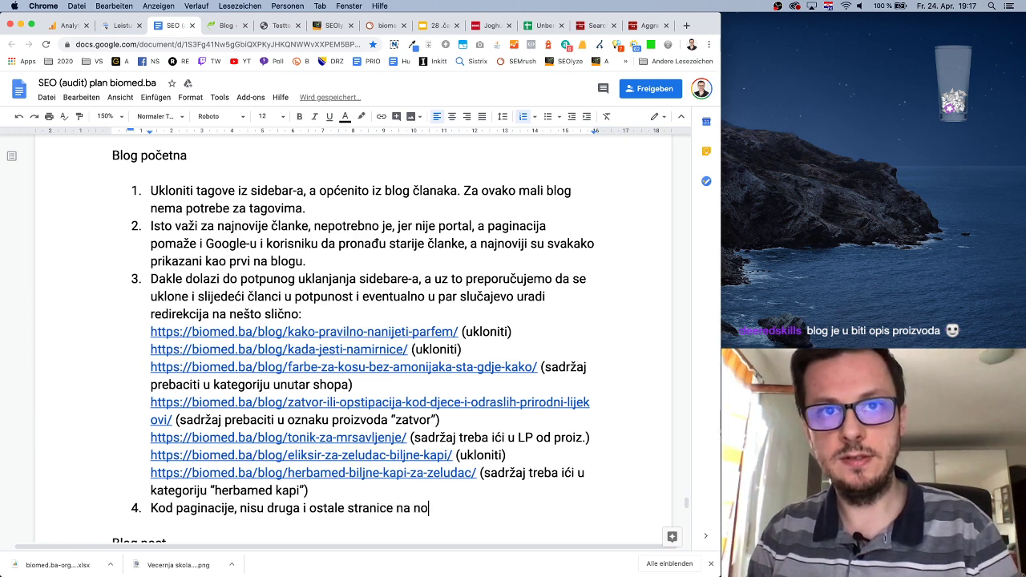
text(index, a trebali bi.)
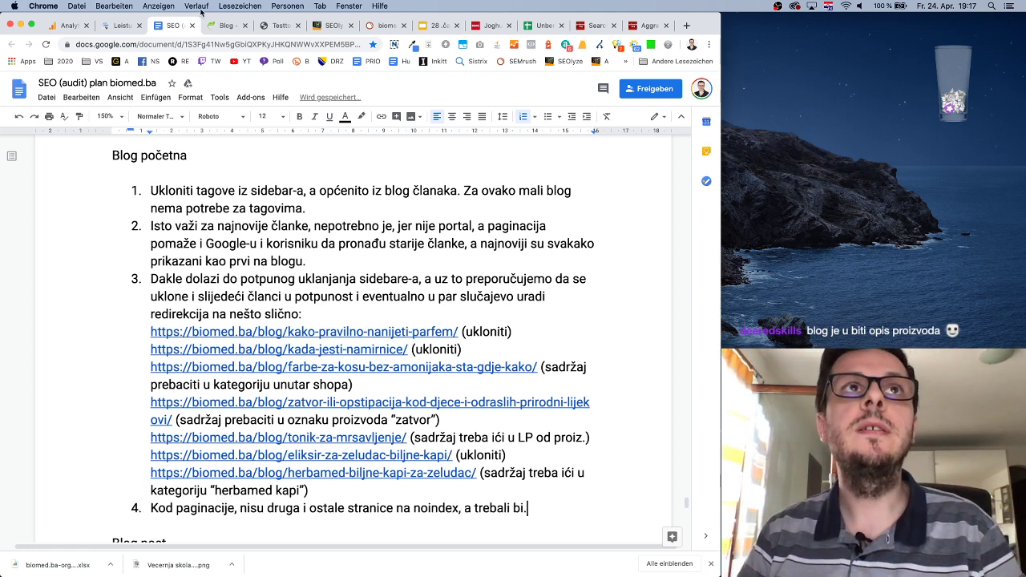
Copy the blog listing's page 2 URL and insert it in parentheses after "druga" in item 4 of the audit document.
click(214, 24)
click(210, 44)
key(super+c)
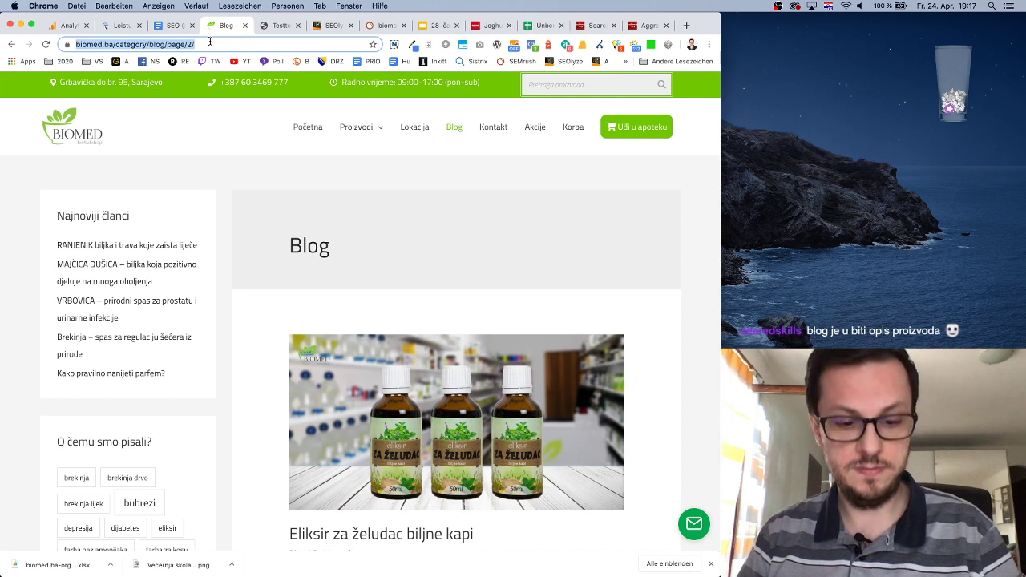
click(173, 25)
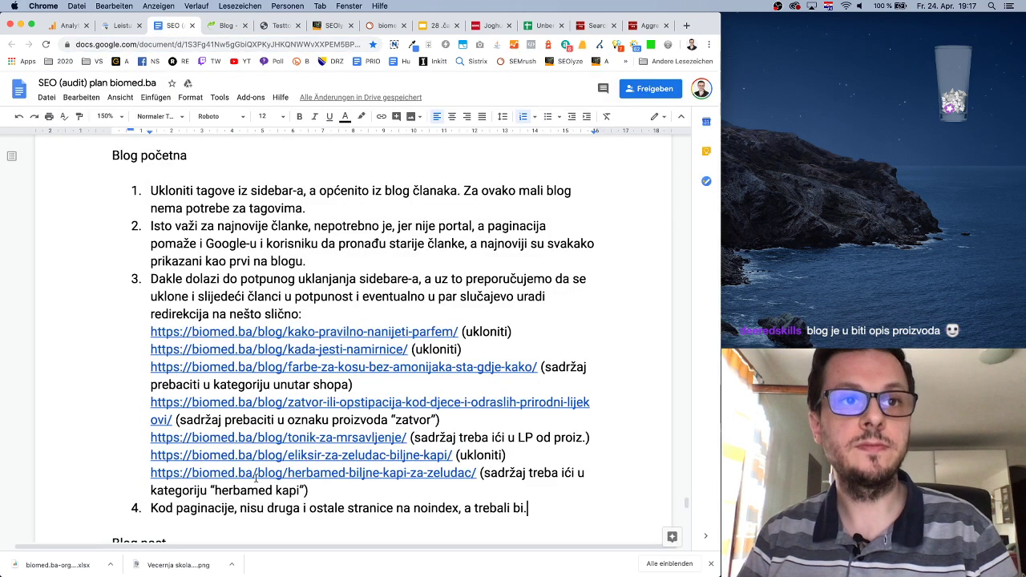
click(303, 508)
text(())
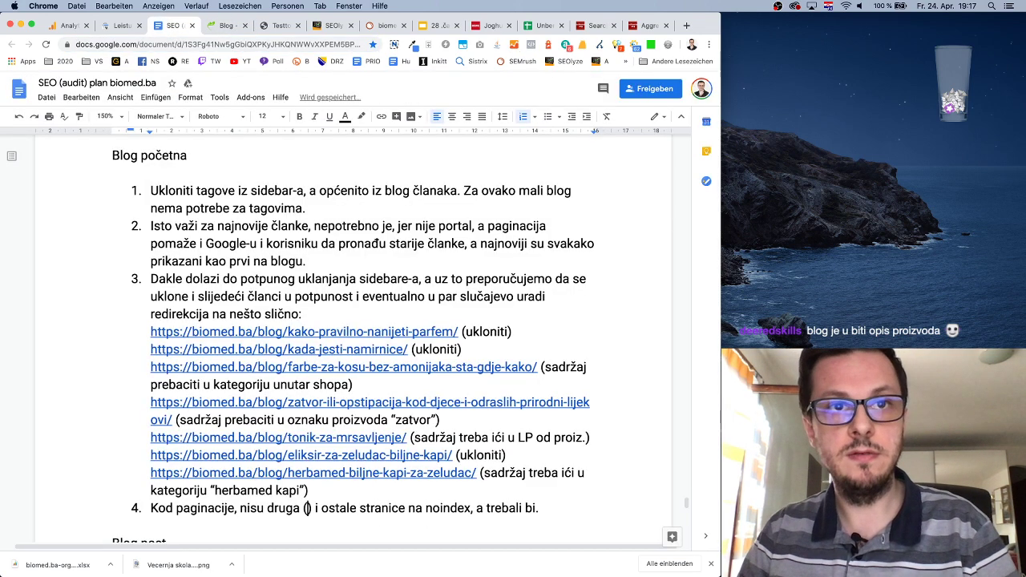
key(super+v)
scroll(415, 447, down, 1)
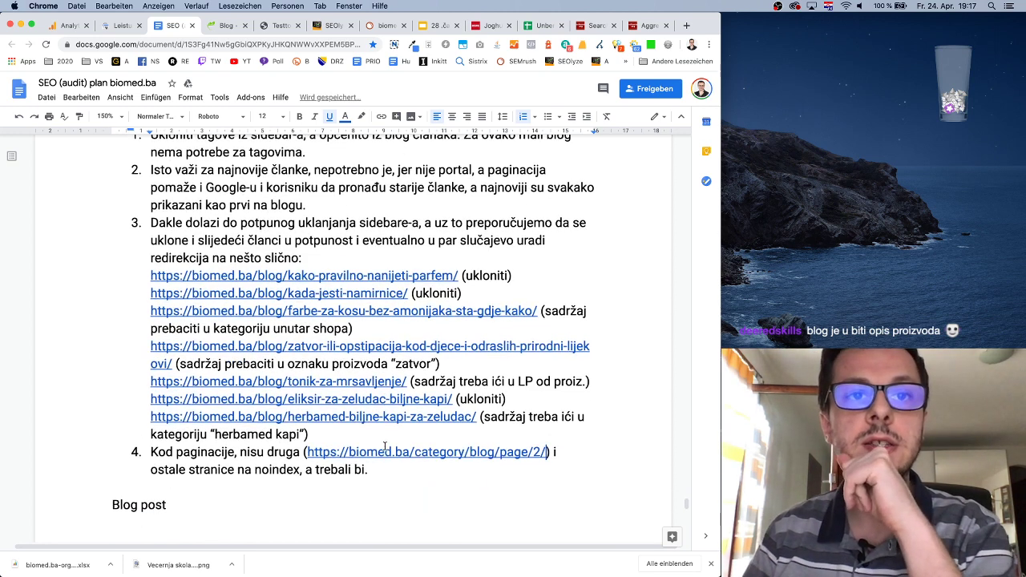
Extend the end of item 4 with ", isto važi kao za kategoriju po pitanju noindex, follow, canonicala itd.".
key(Down)
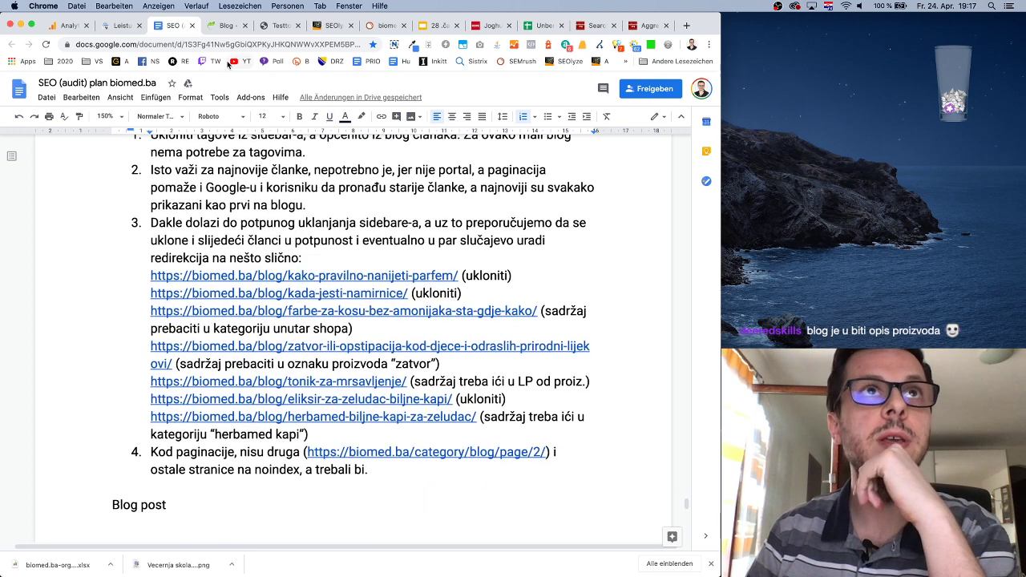
key(BackSpace)
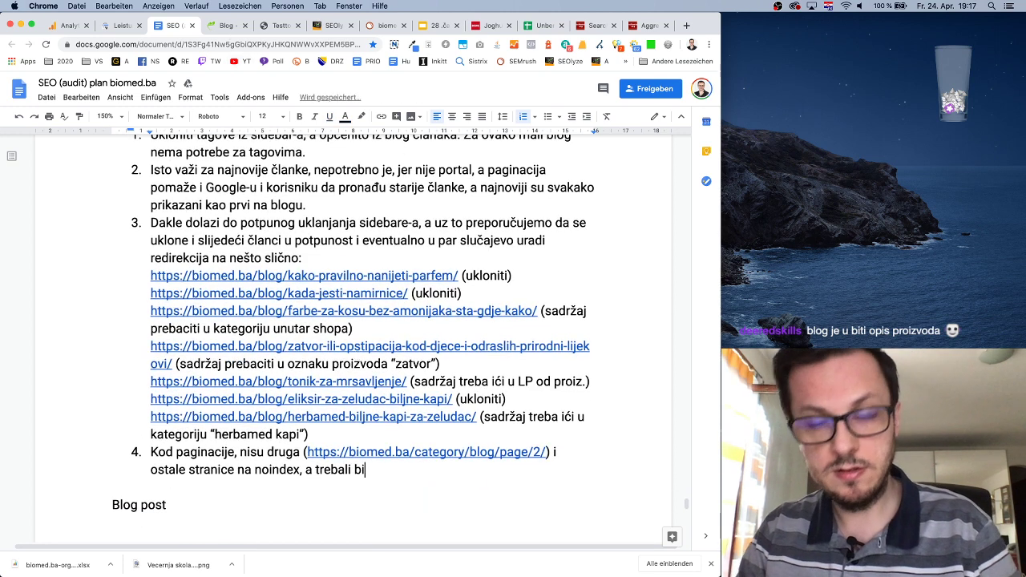
text(, isto važi ka)
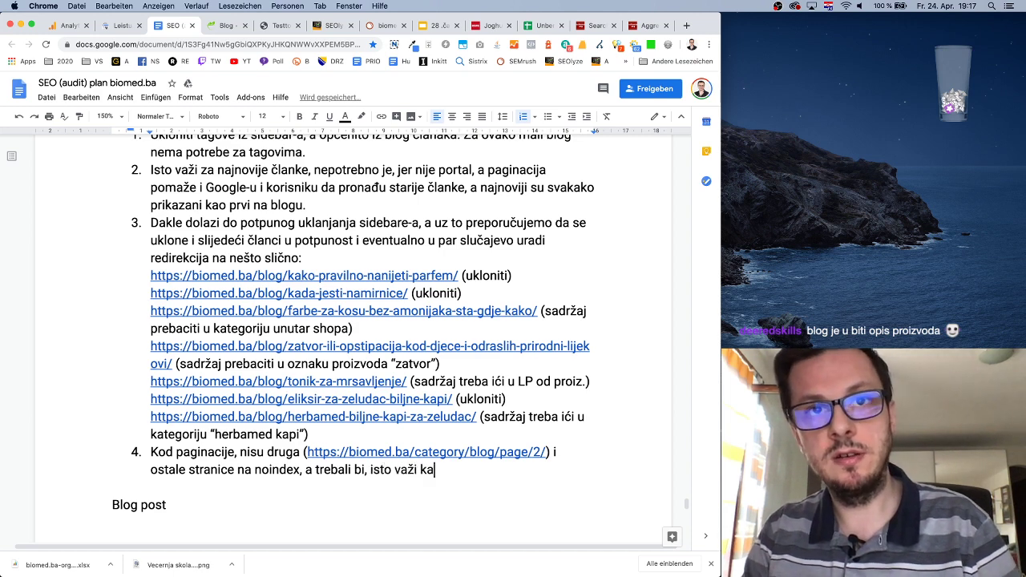
text(o za kategoriju )
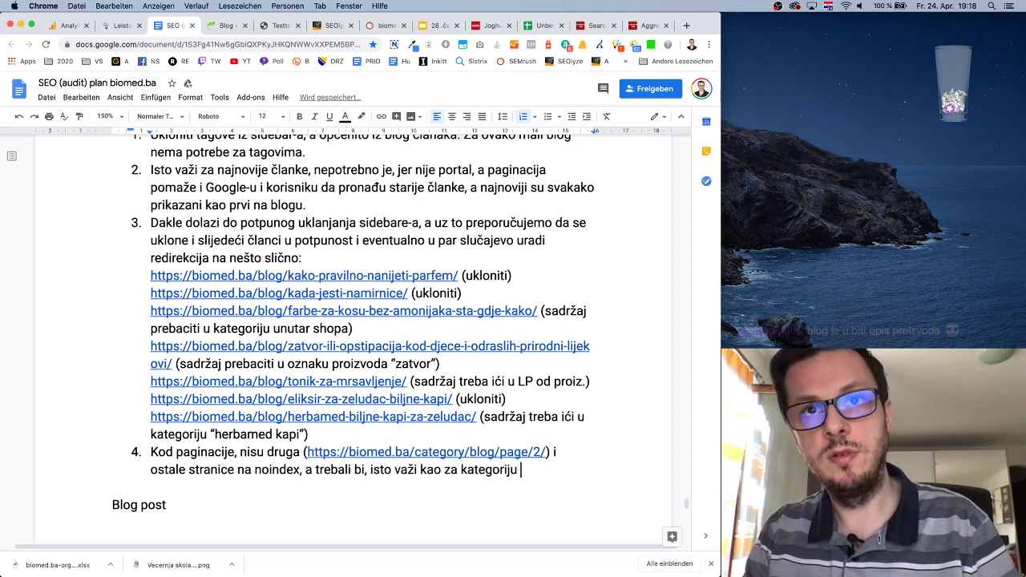
text(po pitanju inde)
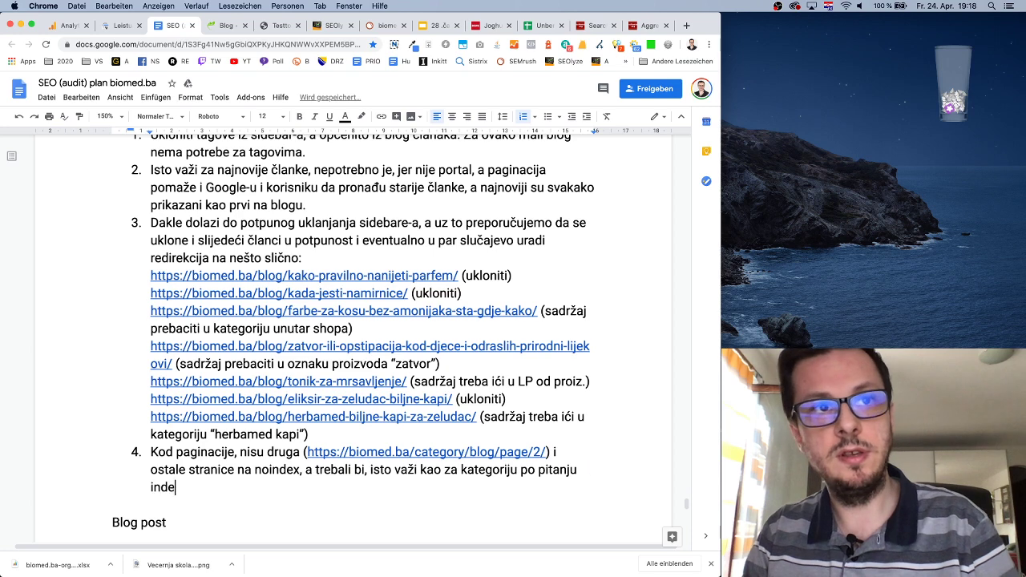
key(BackSpace)
key(BackSpace)
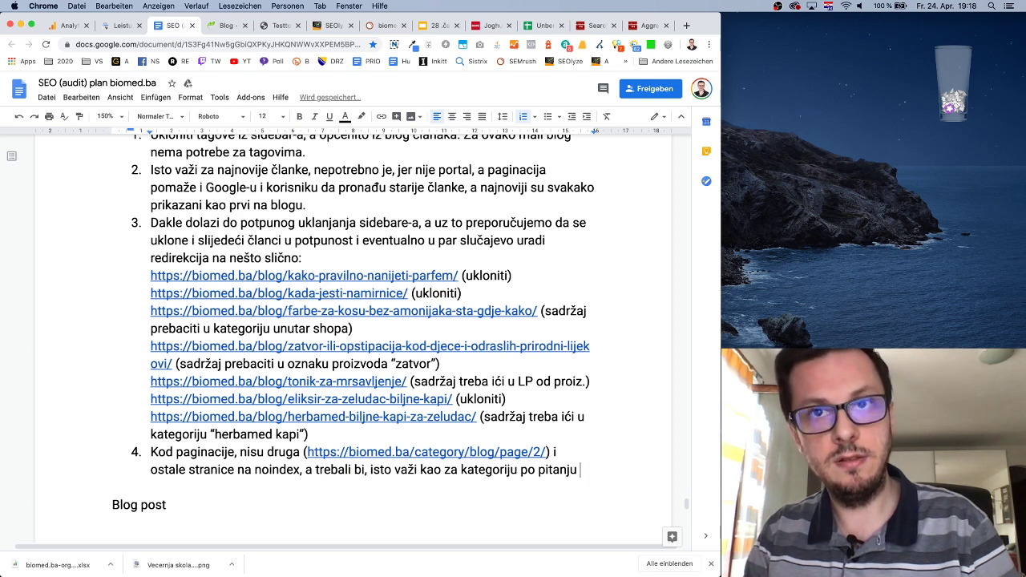
text(index, foll)
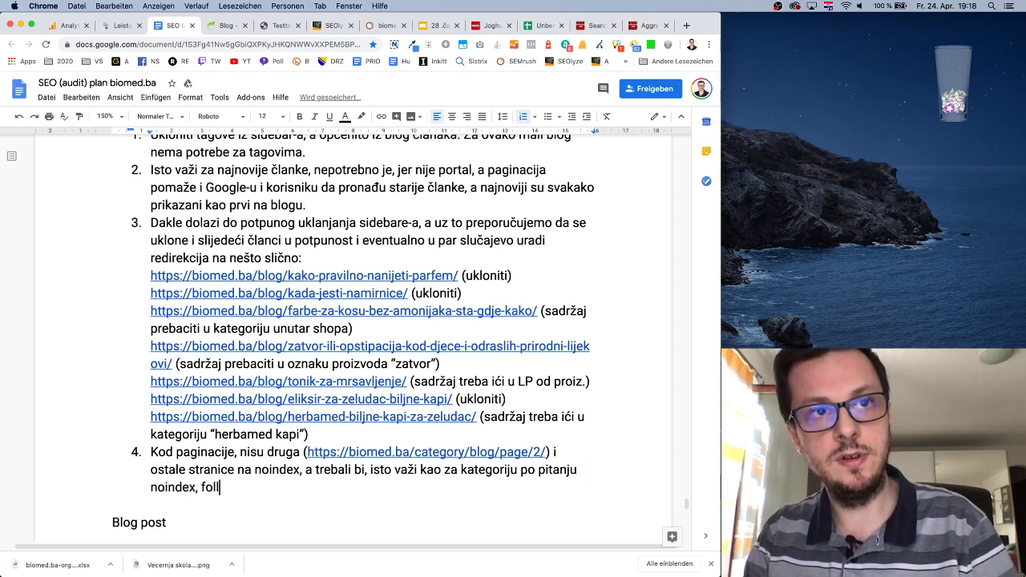
text(ow, canonical)
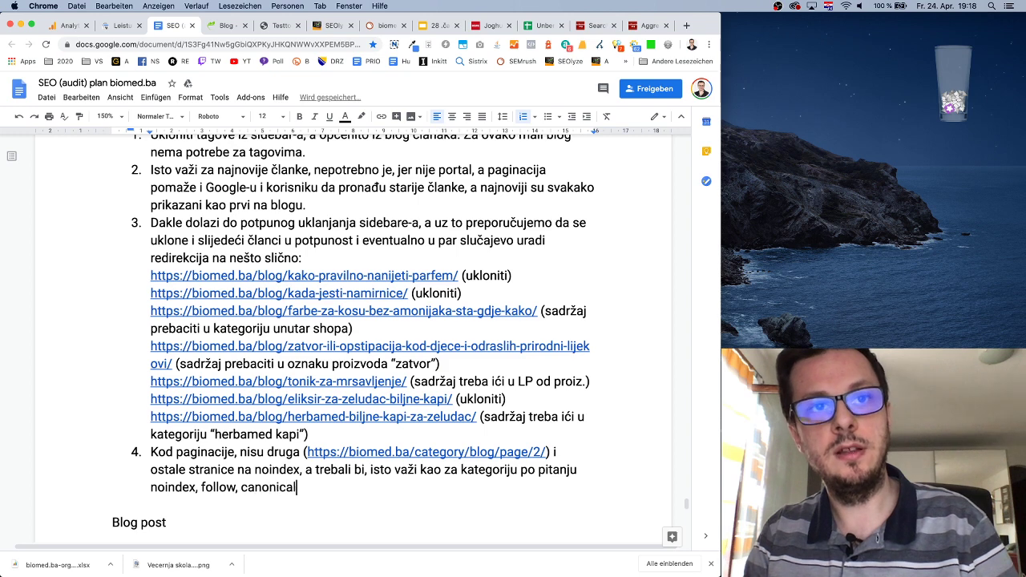
text(a itd.)
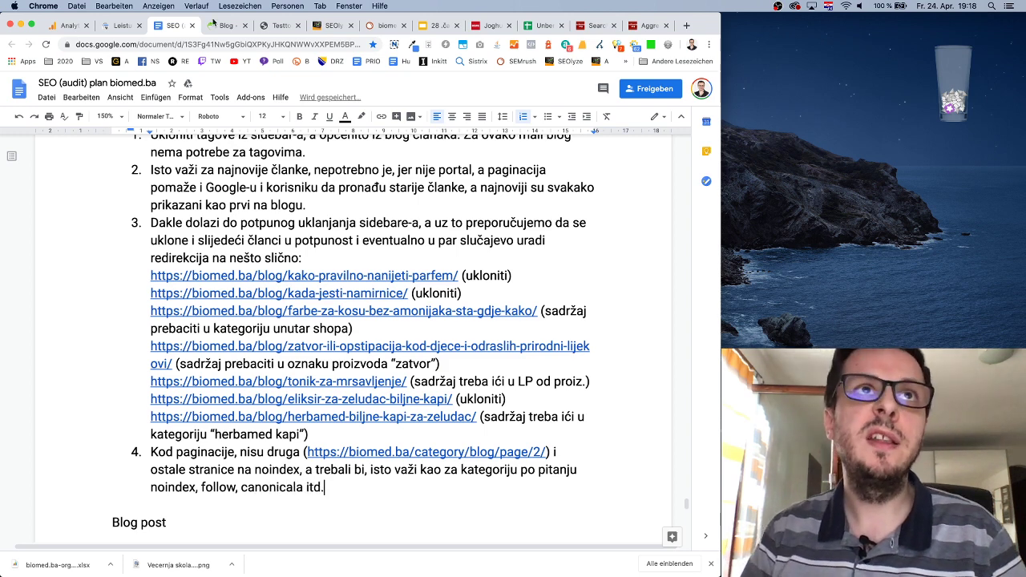
Inspect the canonical tag in the source code of the blog's page 2, and close the source view.
click(227, 25)
right_click(687, 222)
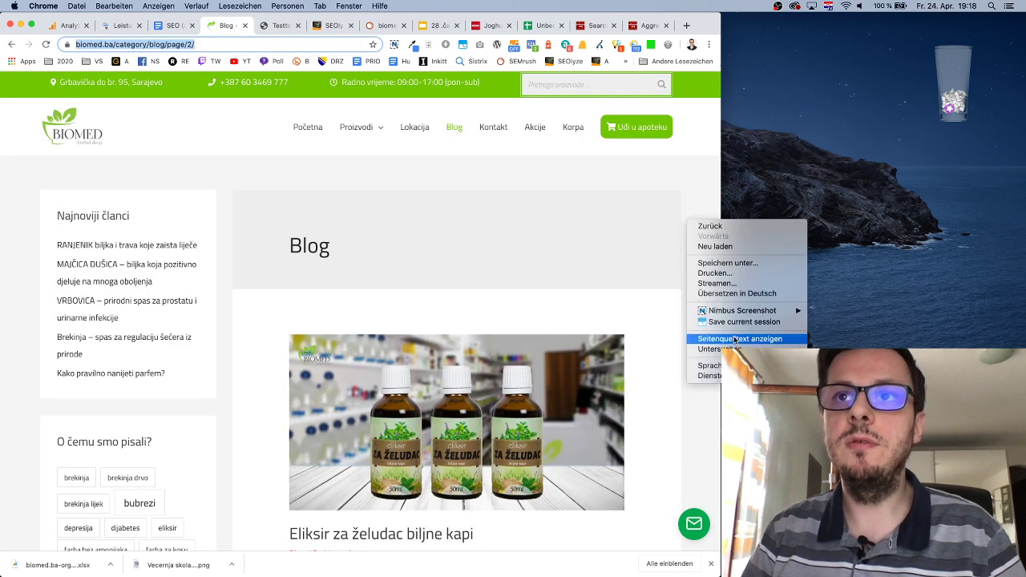
click(722, 342)
key(super+f)
text(re)
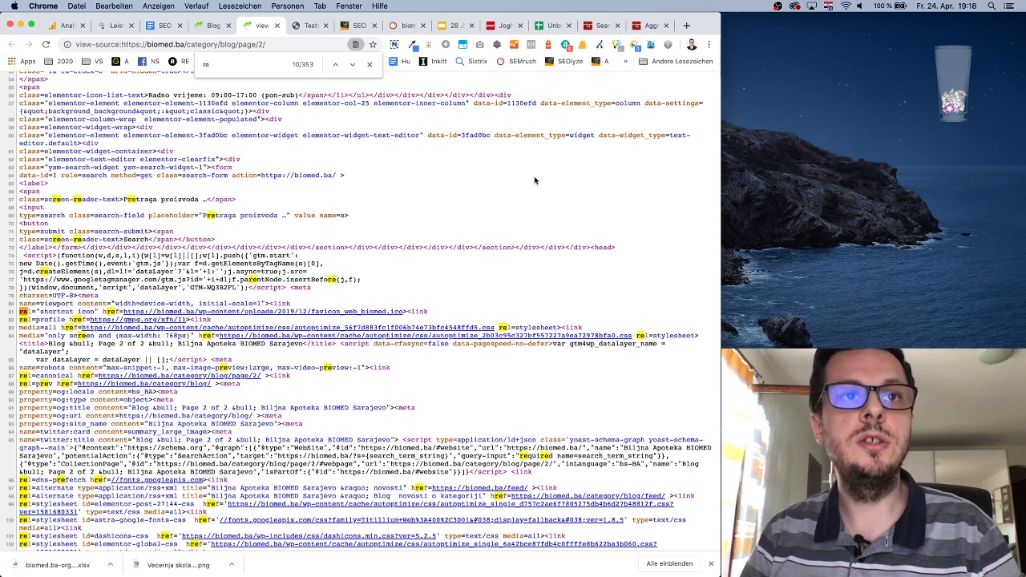
drag(78, 373, 291, 379)
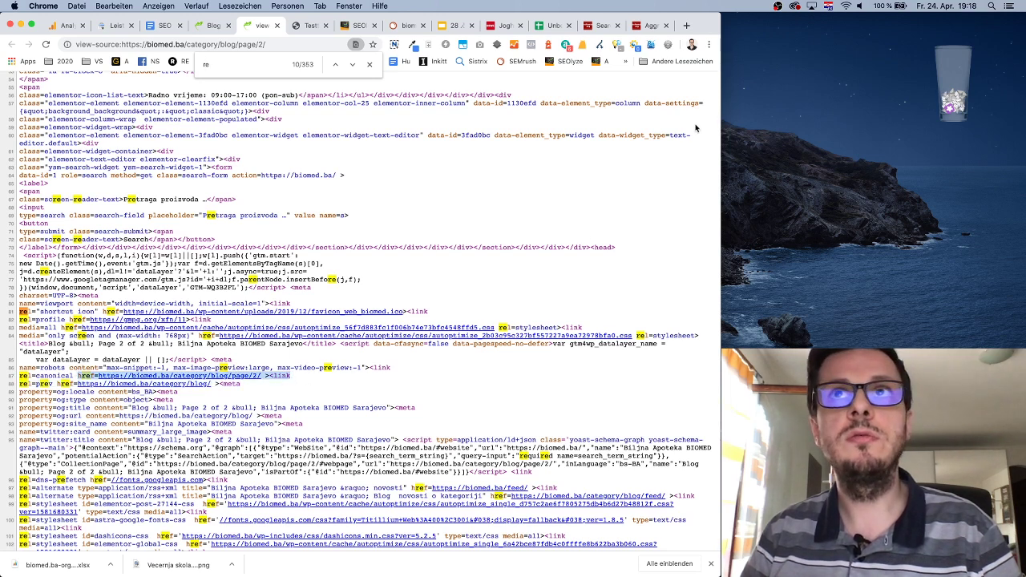
click(370, 64)
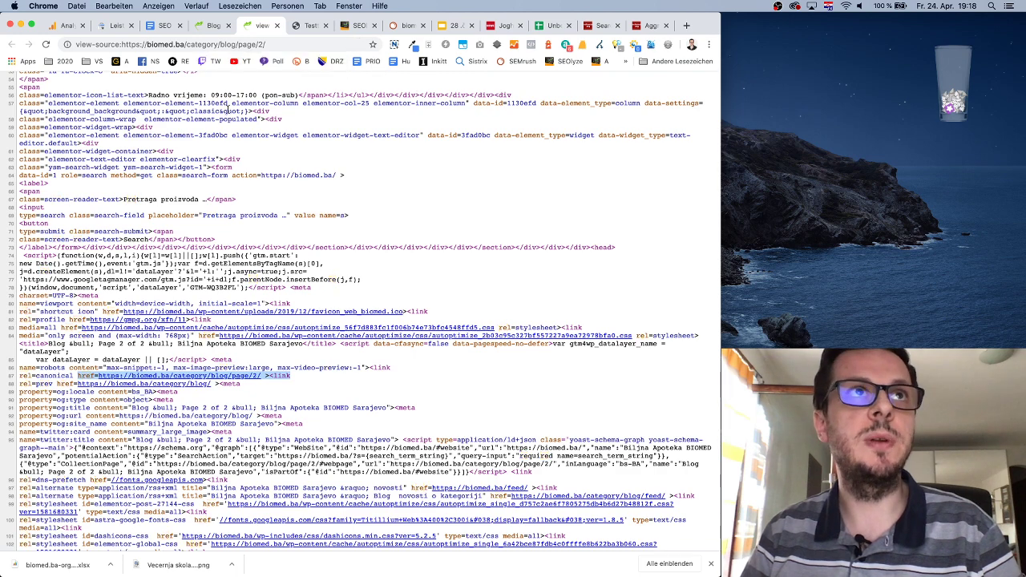
click(280, 27)
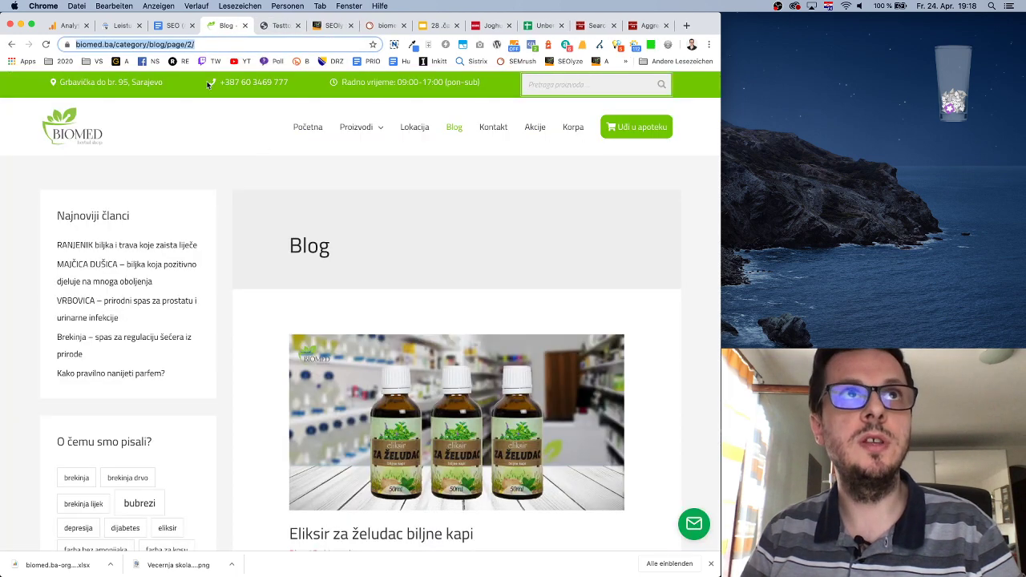
Return from page 2 of the biomed.ba blog listing to page 1 through its pagination.
click(160, 25)
click(227, 26)
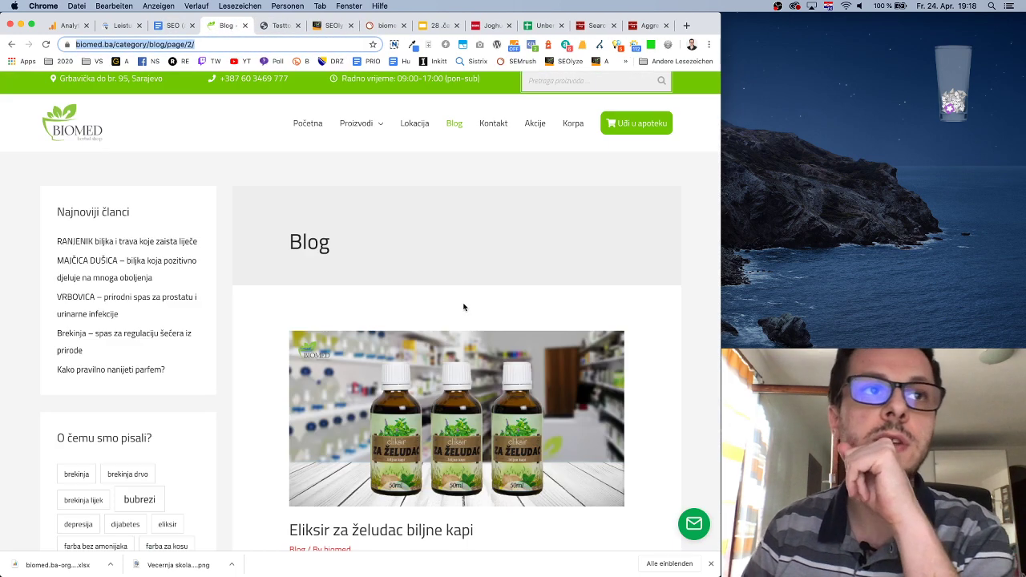
scroll(461, 288, down, 6)
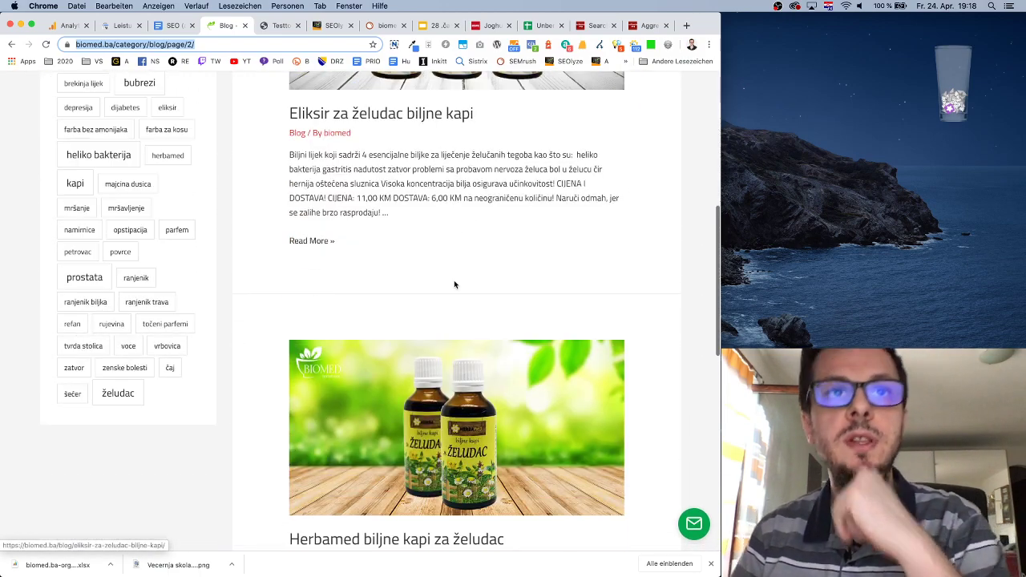
scroll(454, 281, up, 5)
scroll(450, 285, down, 10)
scroll(447, 284, up, 3)
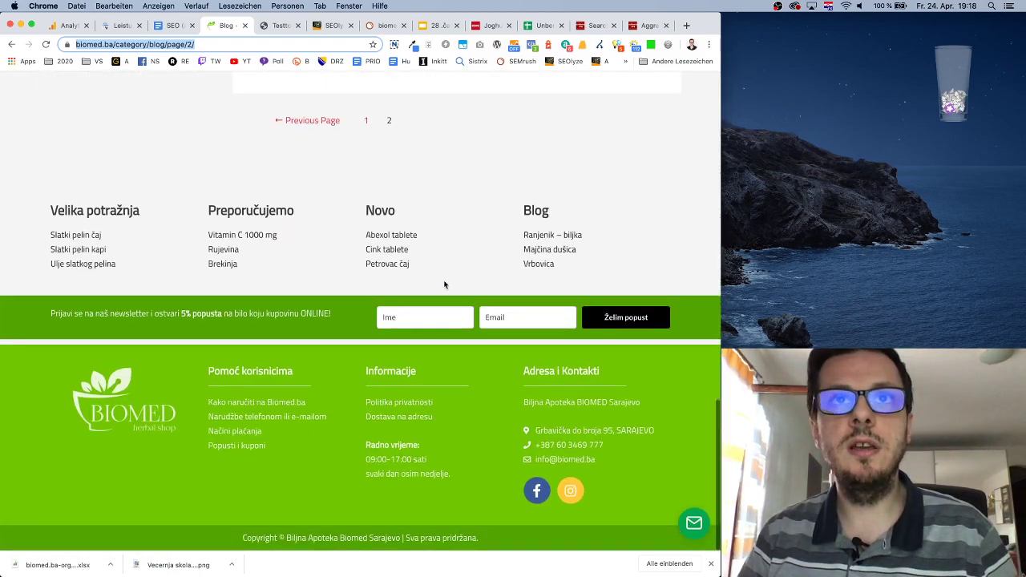
click(365, 308)
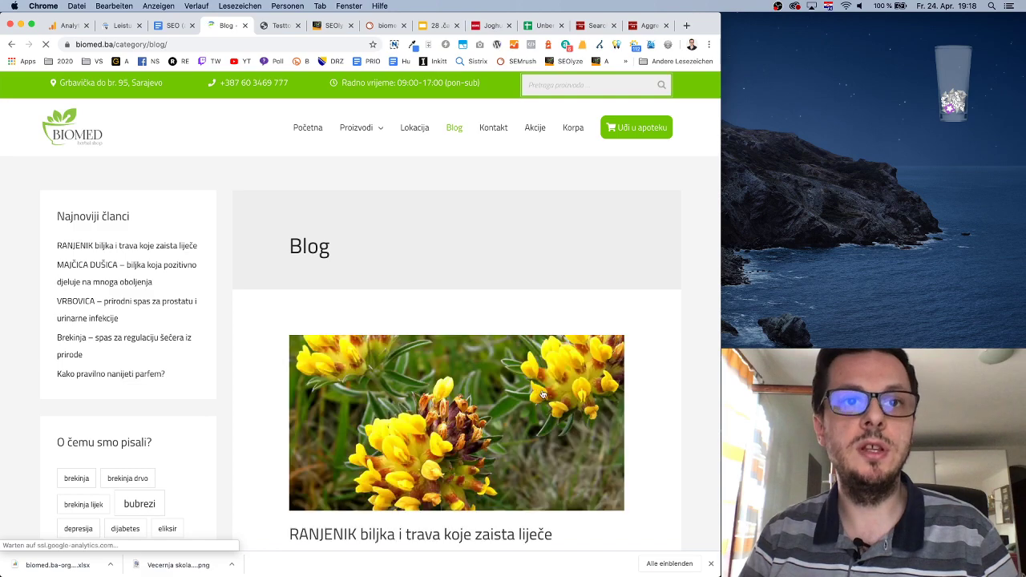
Open the Brekinja and Rujevina articles from the blog listing in separate tabs and bring the Brekinja article into view.
scroll(377, 293, down, 5)
scroll(394, 283, down, 6)
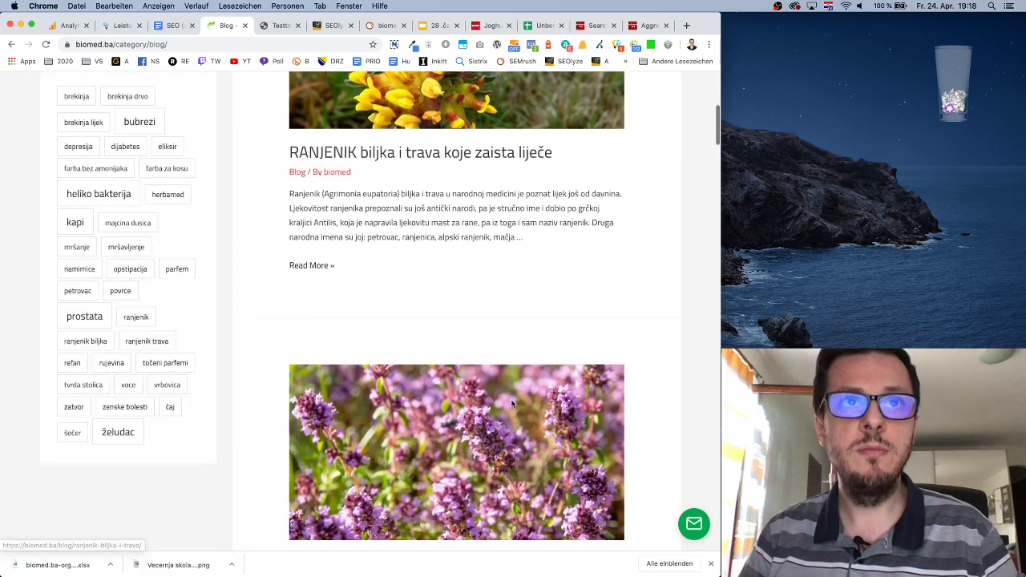
scroll(511, 405, down, 8)
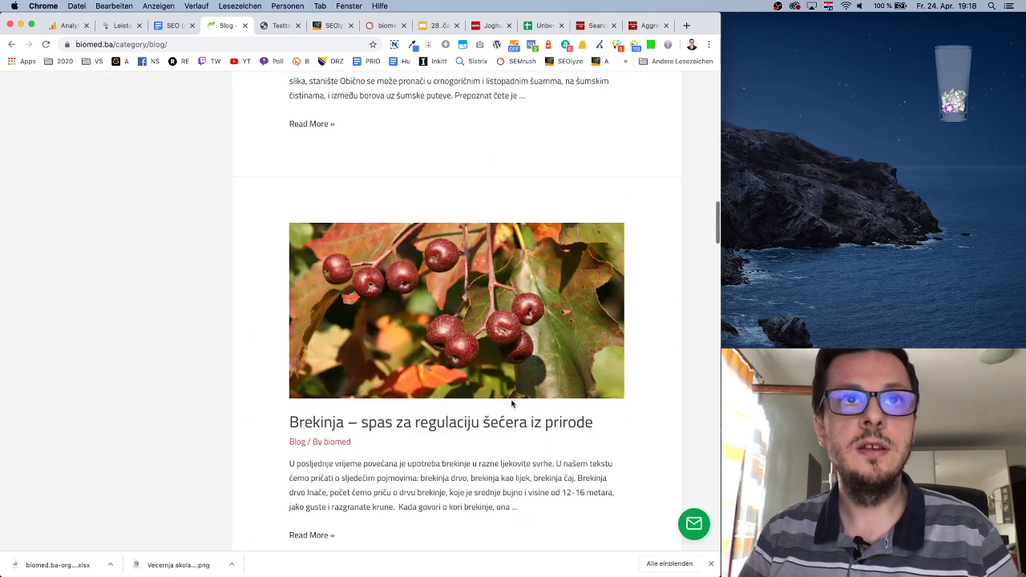
scroll(449, 321, down, 2)
super+click(388, 249)
scroll(433, 320, down, 8)
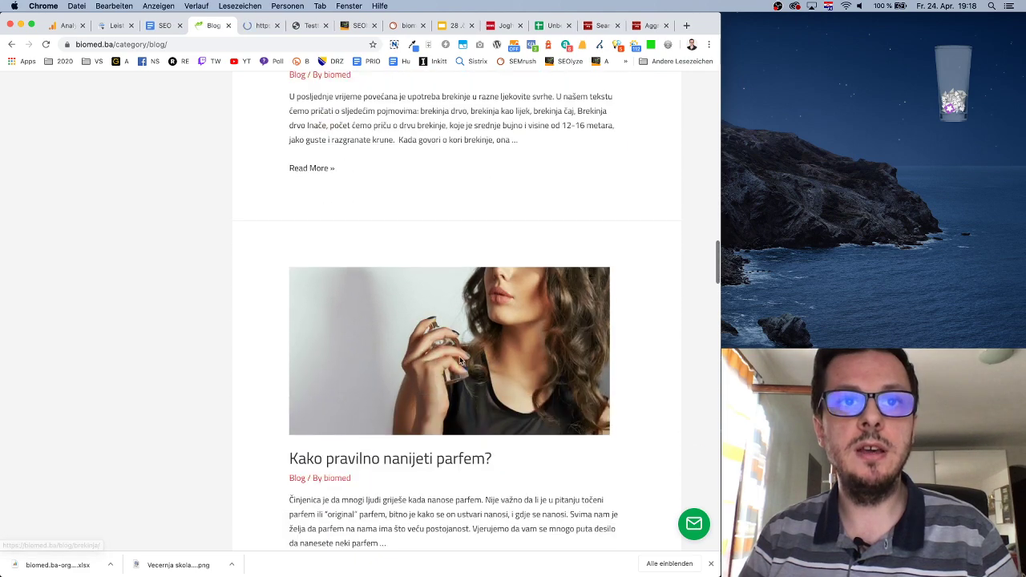
scroll(459, 363, down, 15)
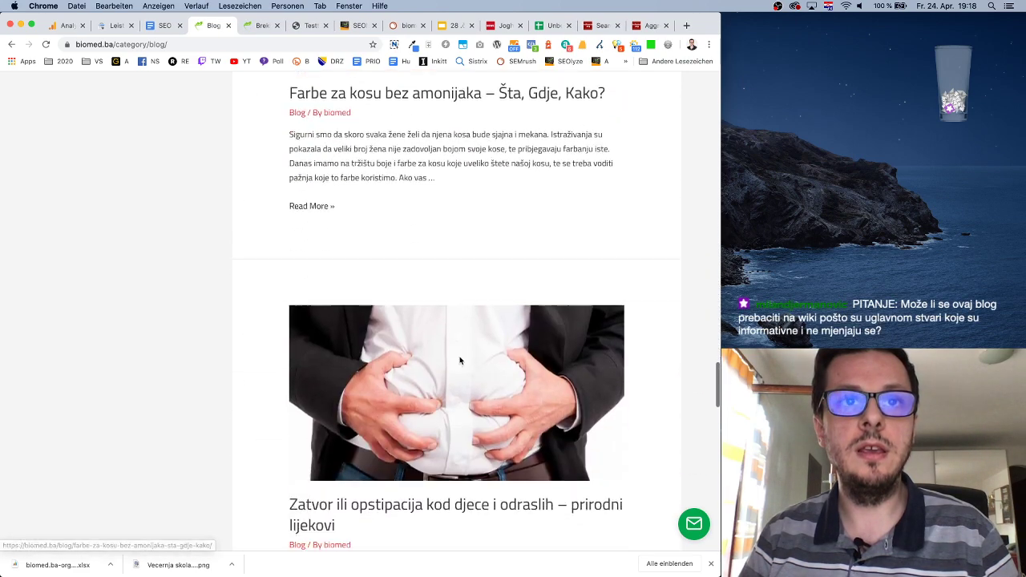
scroll(460, 360, down, 12)
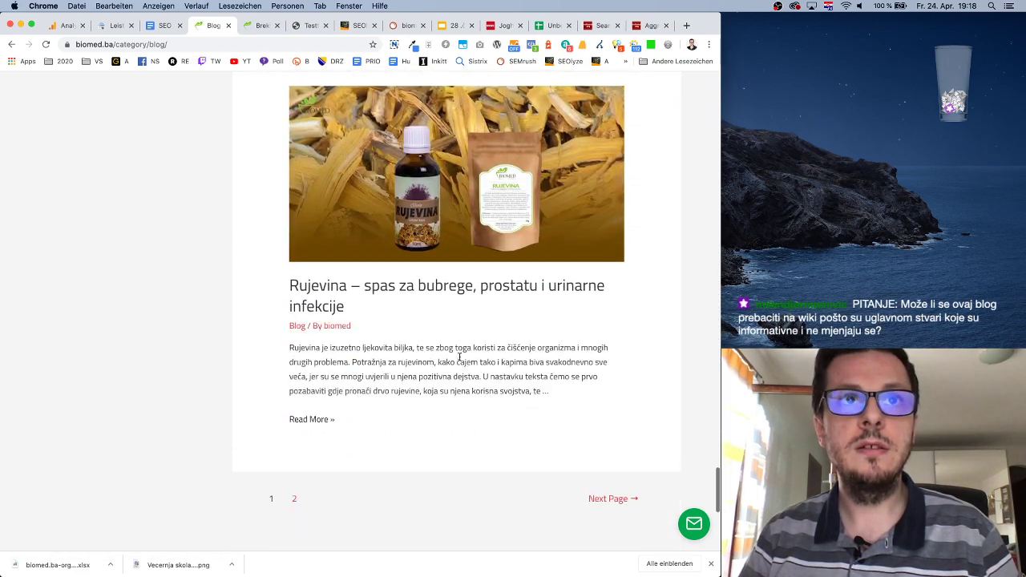
super+click(328, 286)
click(240, 24)
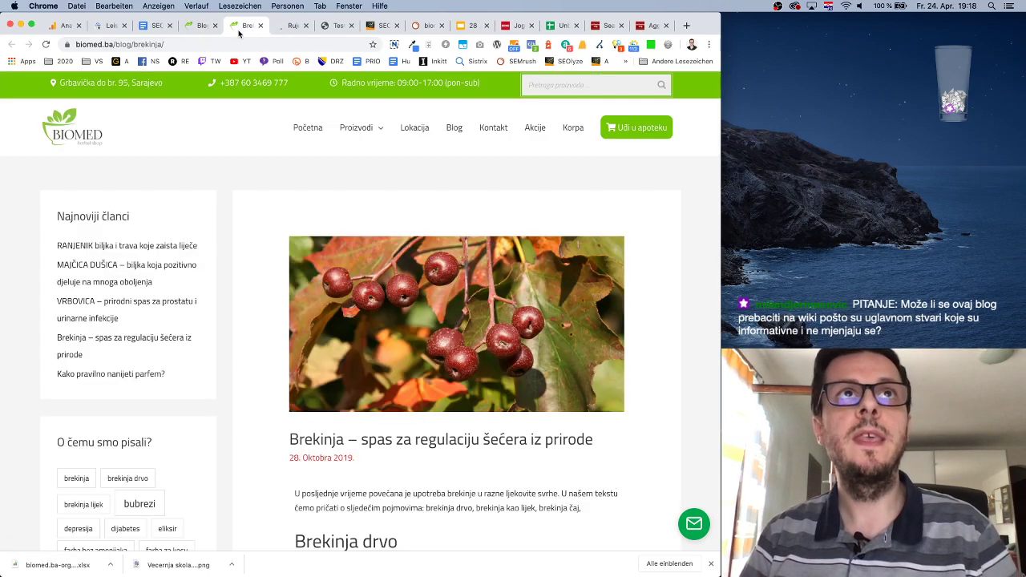
Examine the Brekinja article from its heading through the body text to the product offers at its end.
scroll(555, 380, down, 6)
scroll(555, 380, down, 15)
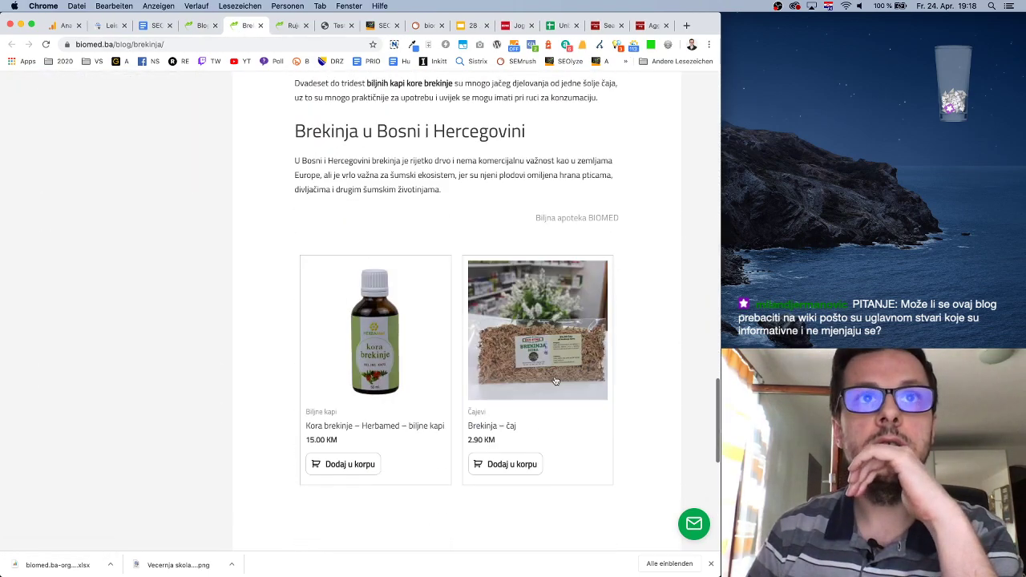
scroll(555, 377, up, 5)
scroll(555, 379, up, 20)
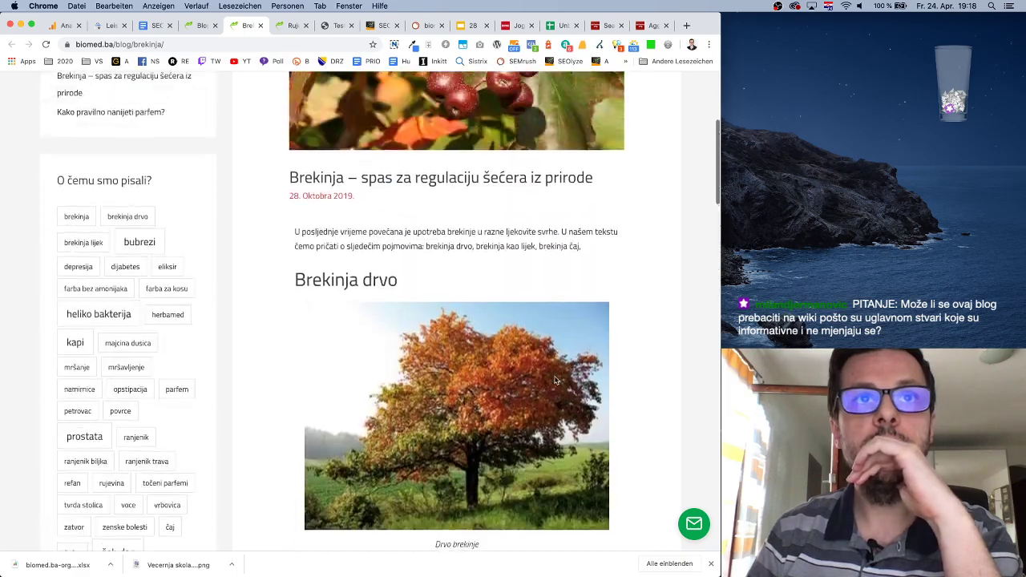
scroll(555, 380, up, 2)
scroll(555, 380, down, 20)
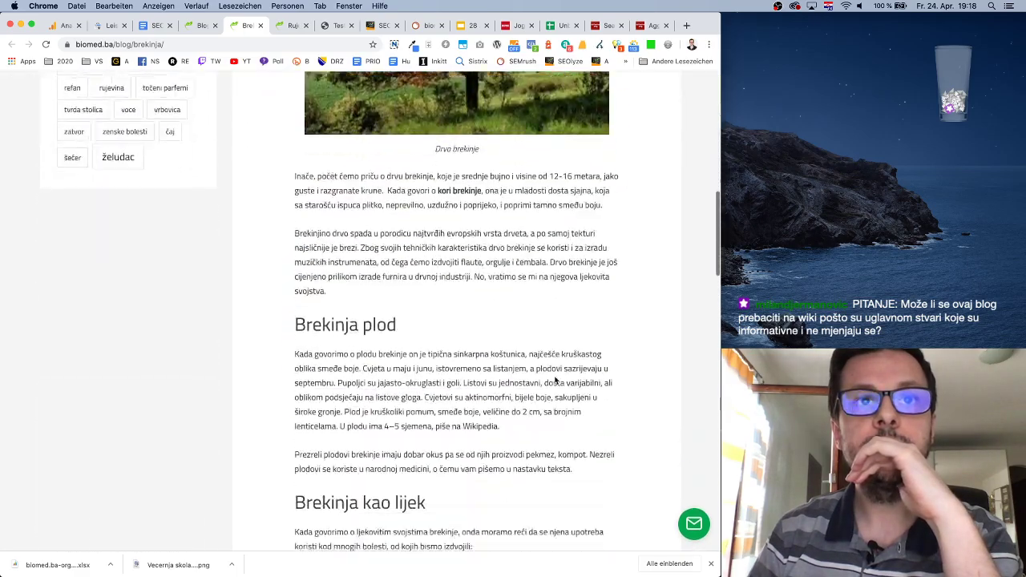
scroll(555, 380, down, 5)
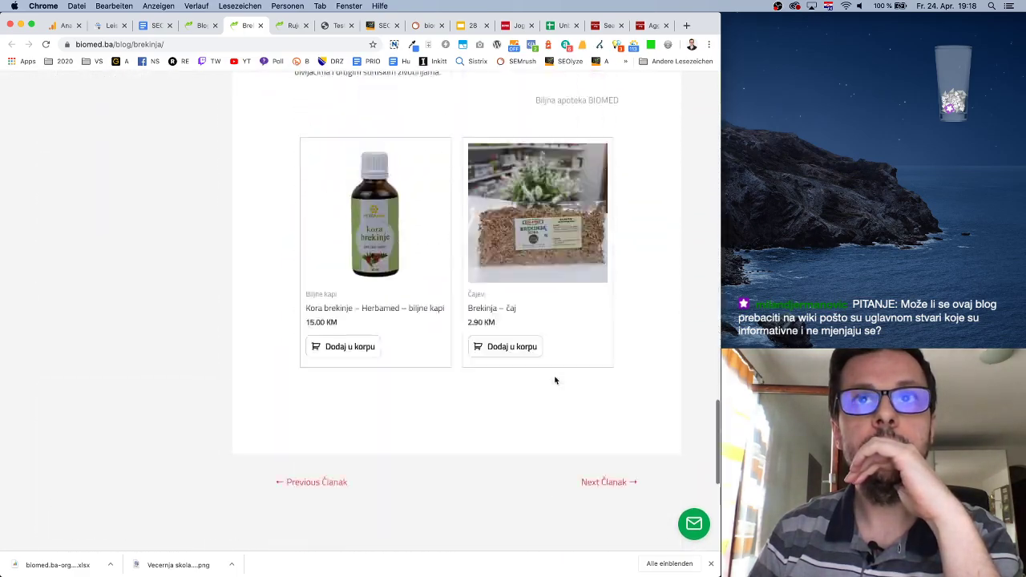
scroll(555, 380, up, 20)
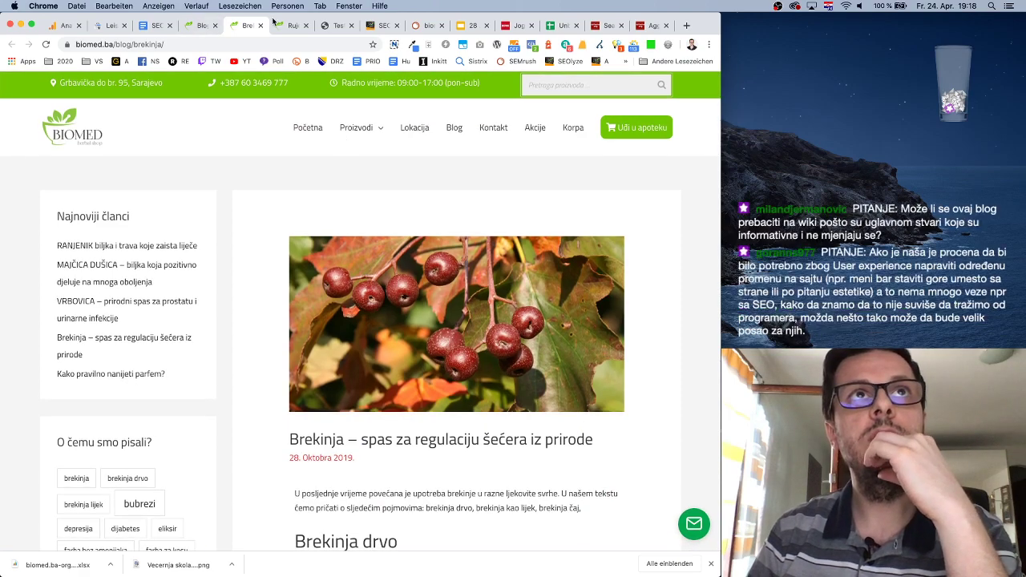
Review the Rujevina article, including its section headings, internal link and product offers.
click(291, 24)
scroll(611, 368, down, 20)
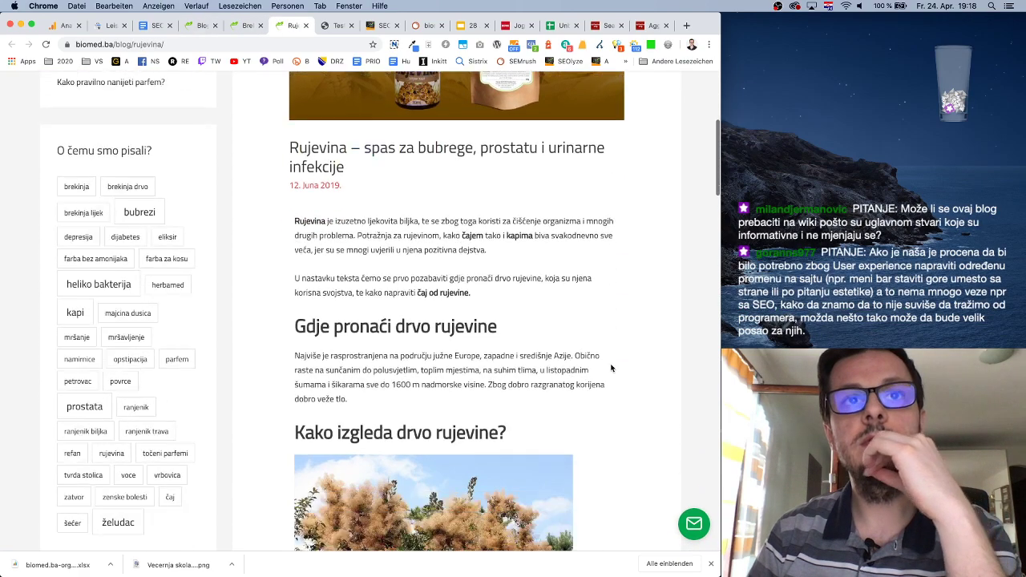
scroll(611, 368, down, 15)
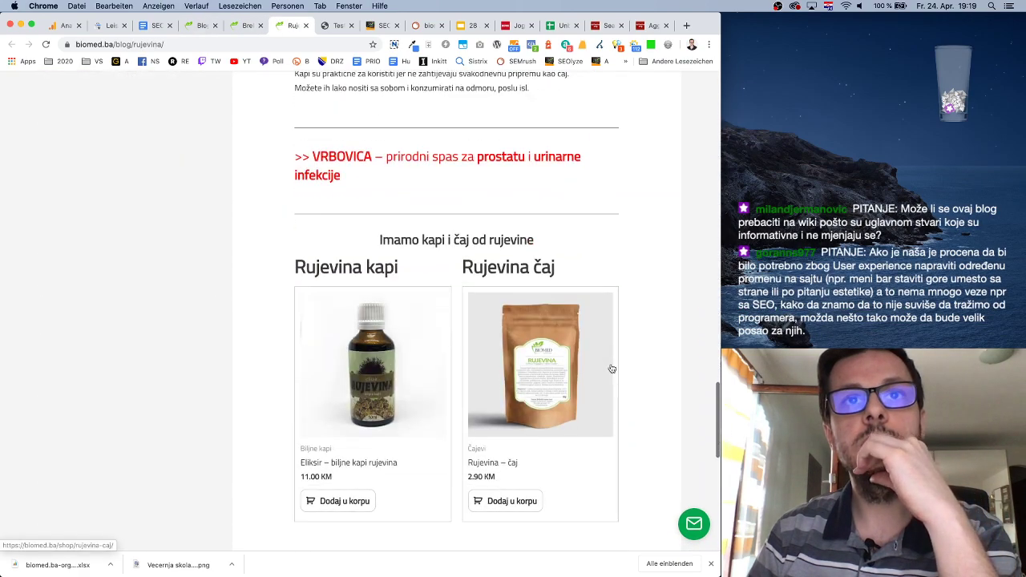
scroll(611, 368, up, 12)
scroll(611, 368, up, 15)
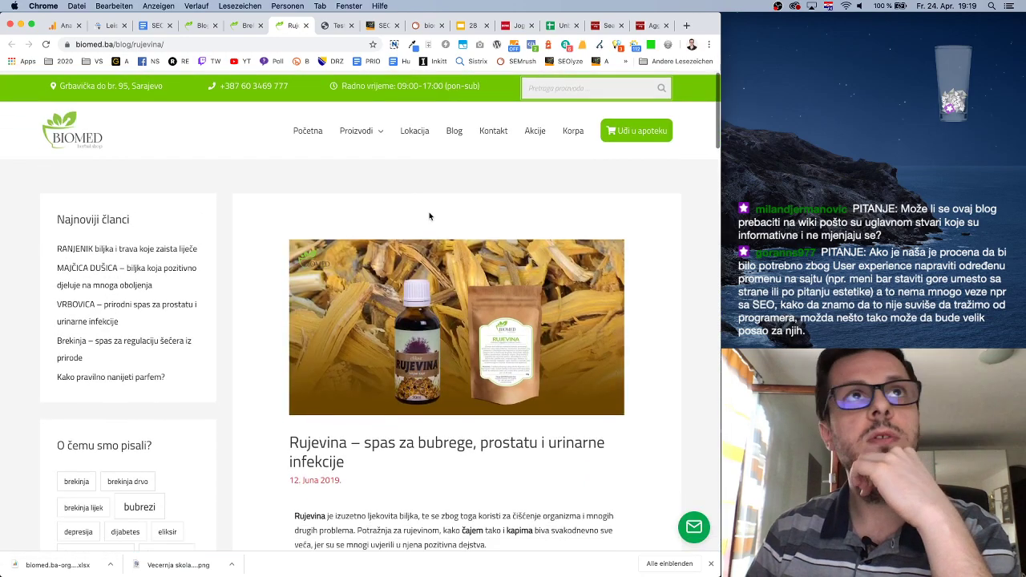
Add item 5 to the SEO audit list, beginning "Najkvalitetnije ulaganje koje sa SEO stanovišta možete uraditi za vaš web shop".
click(158, 25)
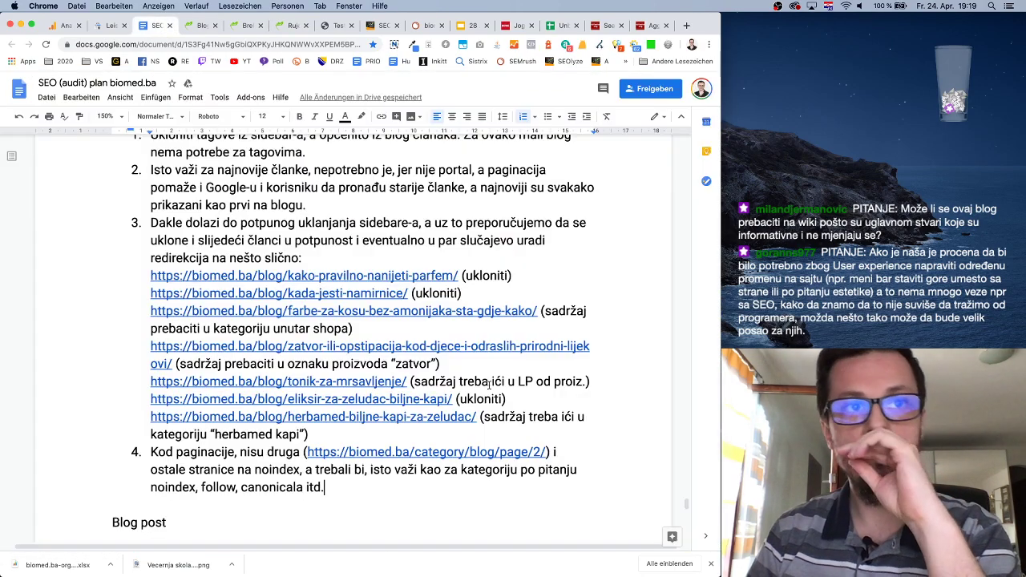
key(Return)
text(Najk)
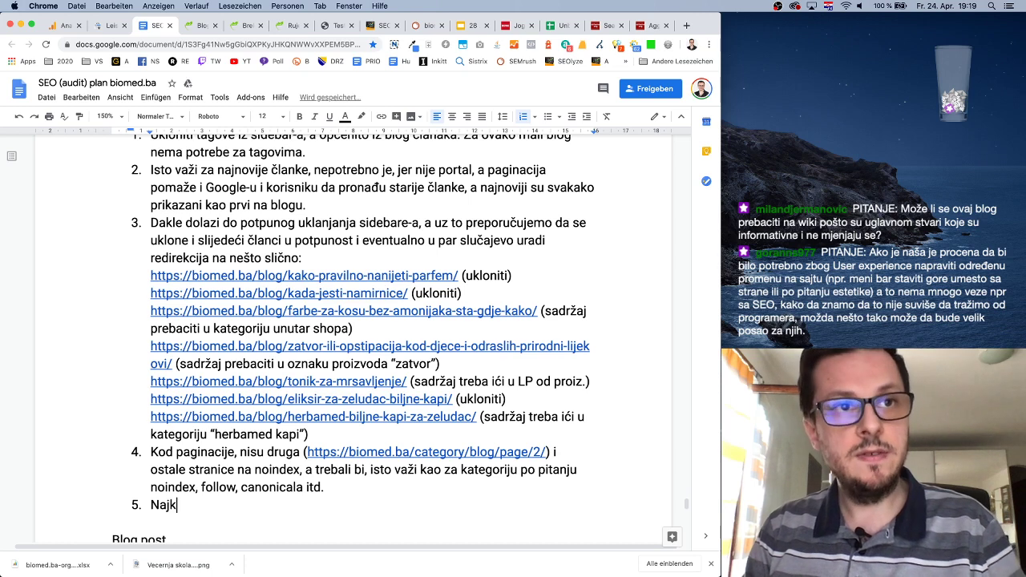
text(valitetnije u)
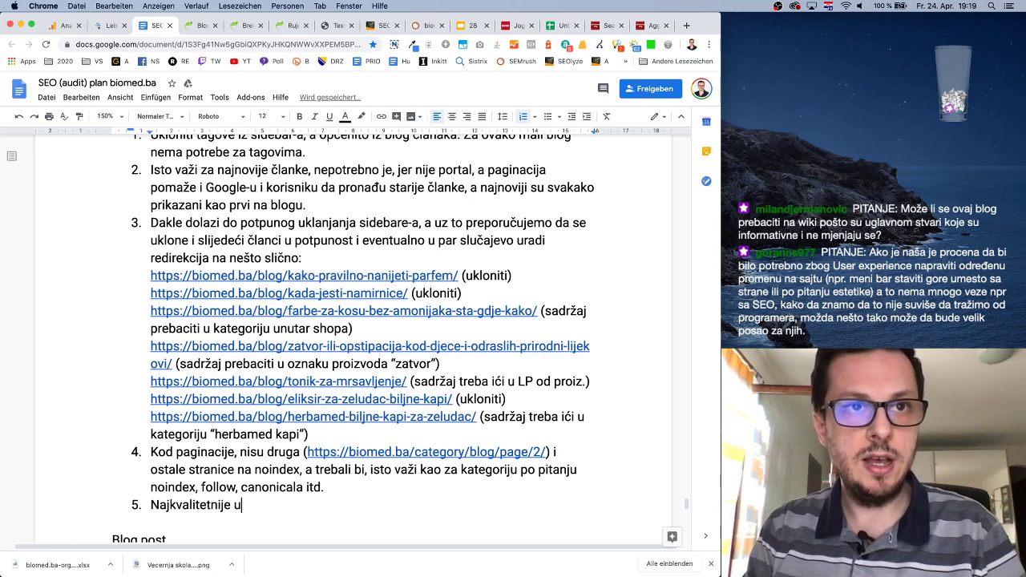
text(laganje koje sa SEO)
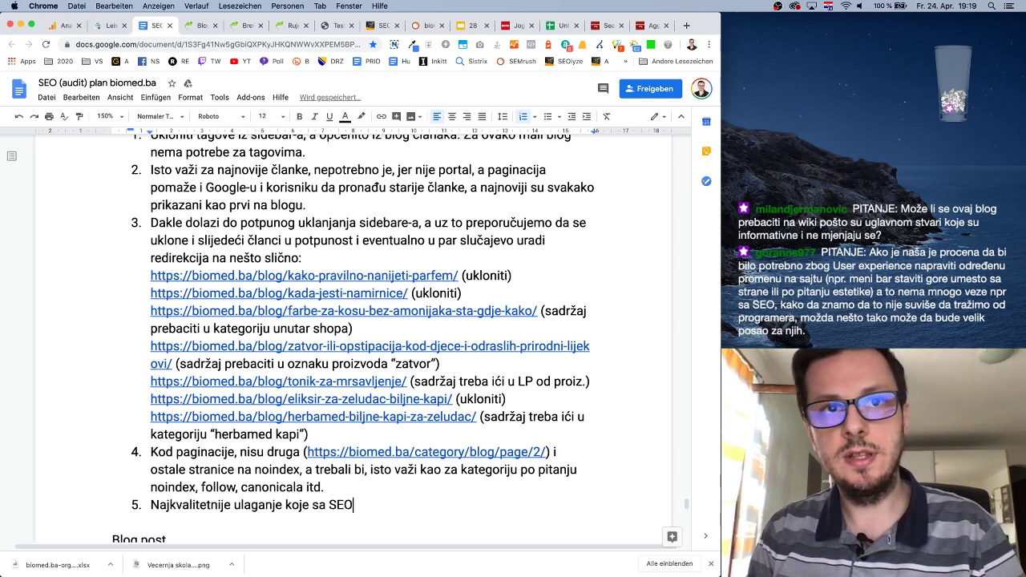
text( stanovišta možete )
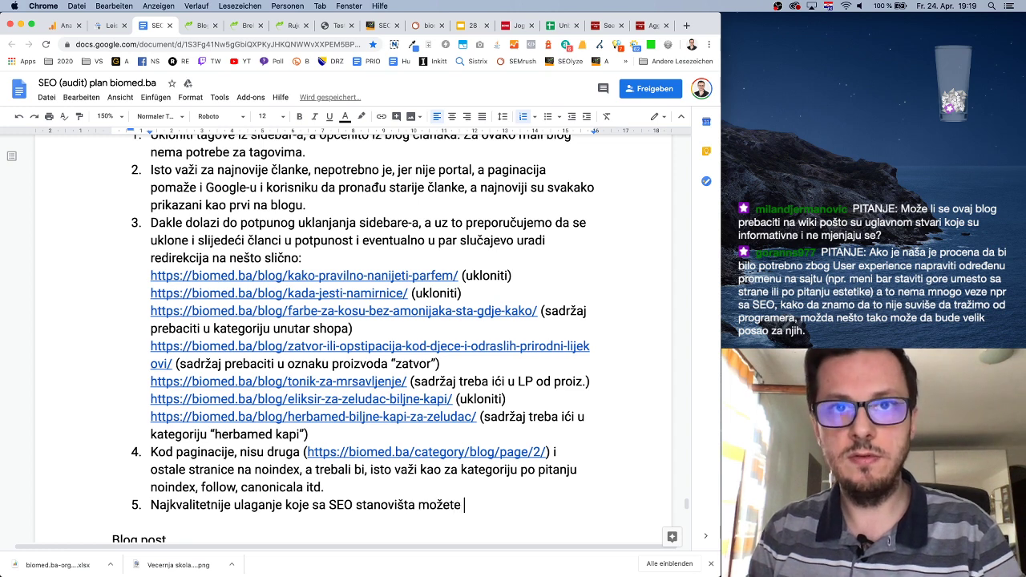
text(uraditi za vaš )
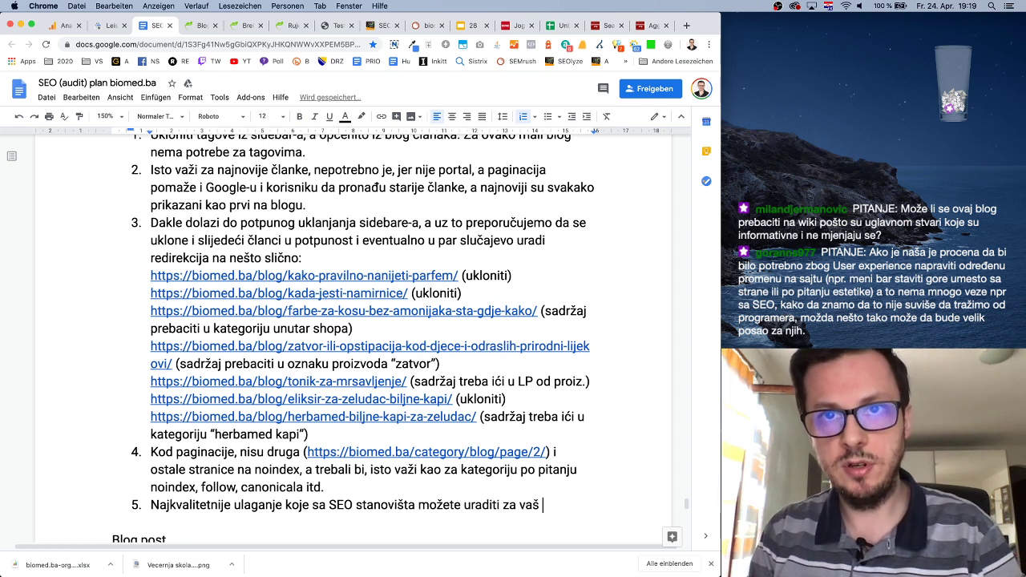
text(web shop jestse )
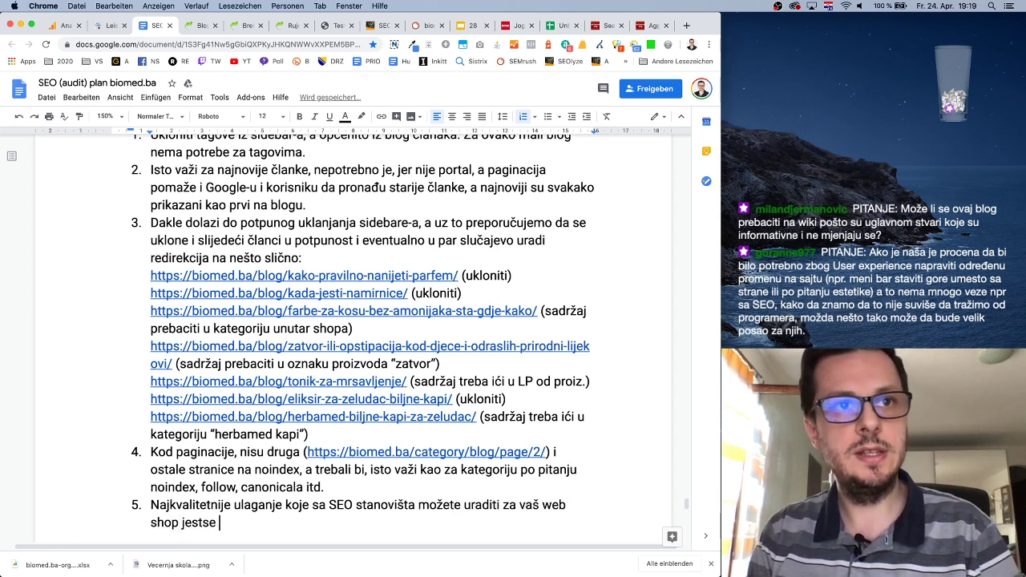
Continue item 5 with "jeste da nastavite pisati sadržaje kao blogpostove o rujevini i brekinji, uz", checking the plant's name in the Brekinja article.
key(BackSpace)
key(BackSpace)
key(BackSpace)
text(e da nastavite pisati sadržaje ka)
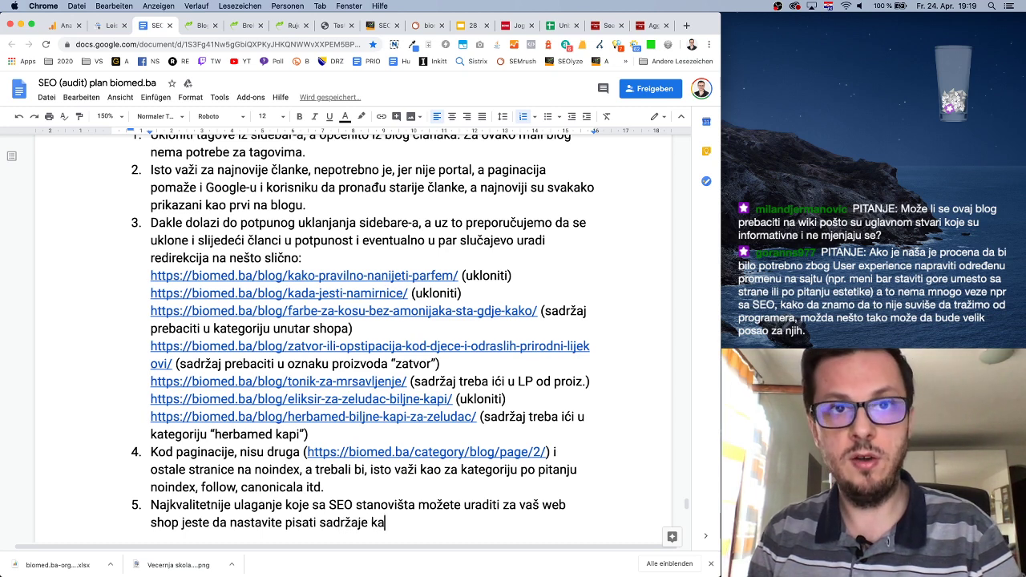
text(o blogpostove)
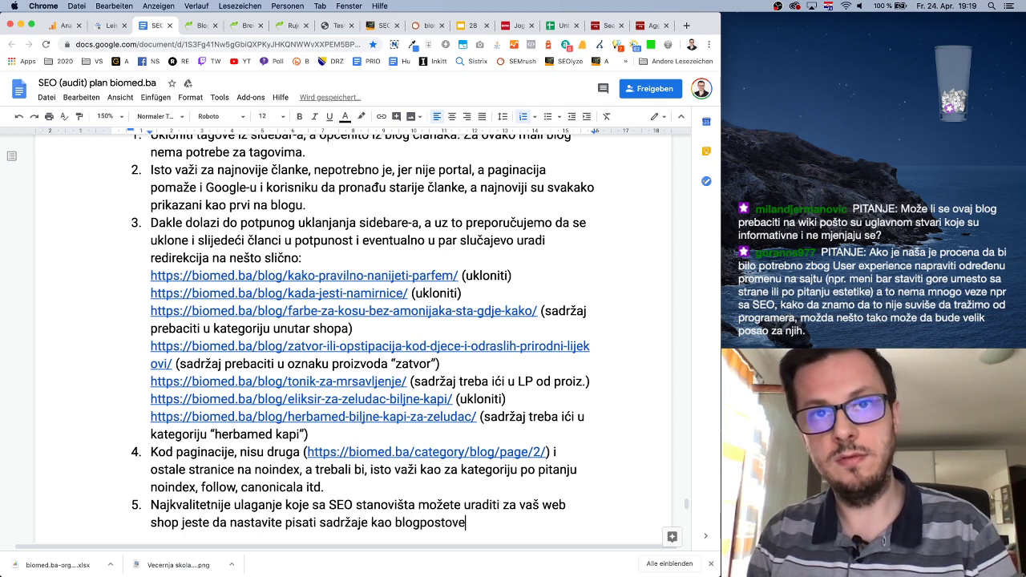
text( o rujevini i)
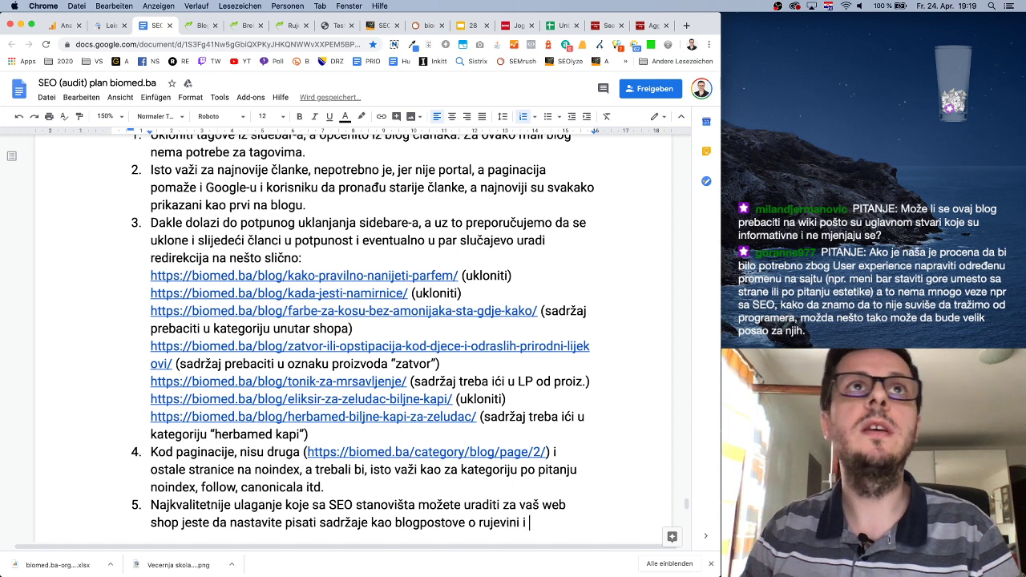
click(245, 25)
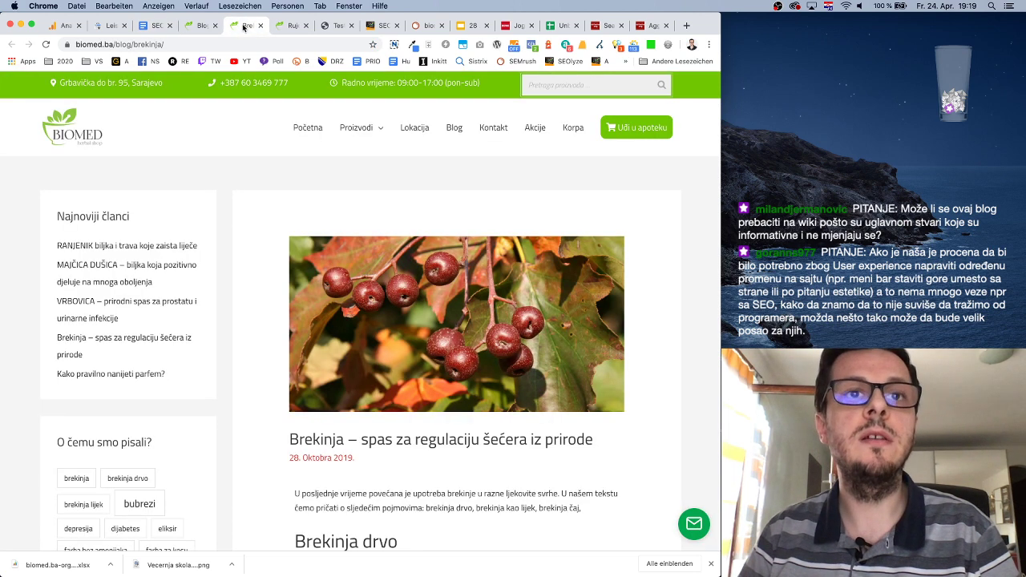
click(157, 26)
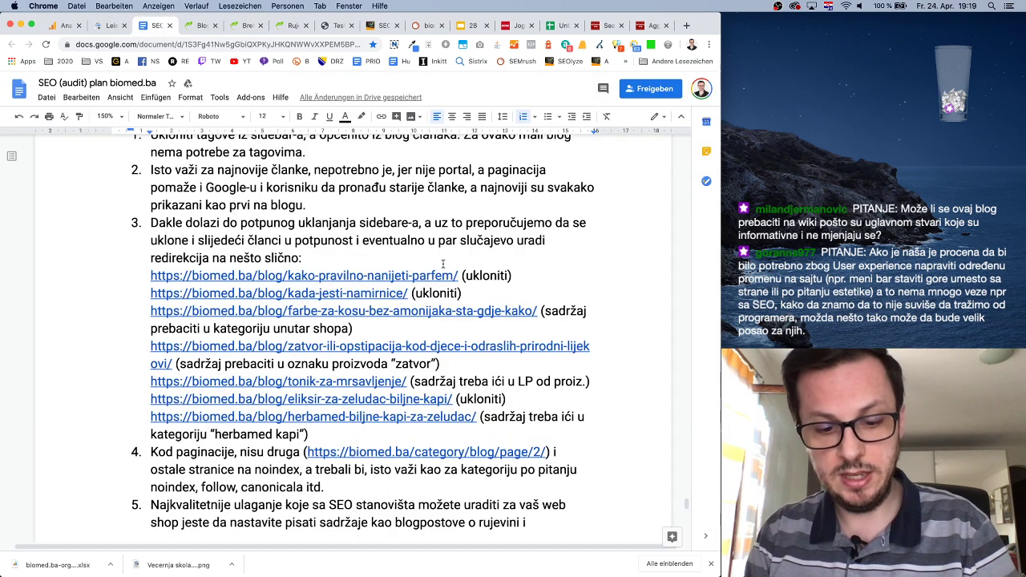
text(brekinji, uz)
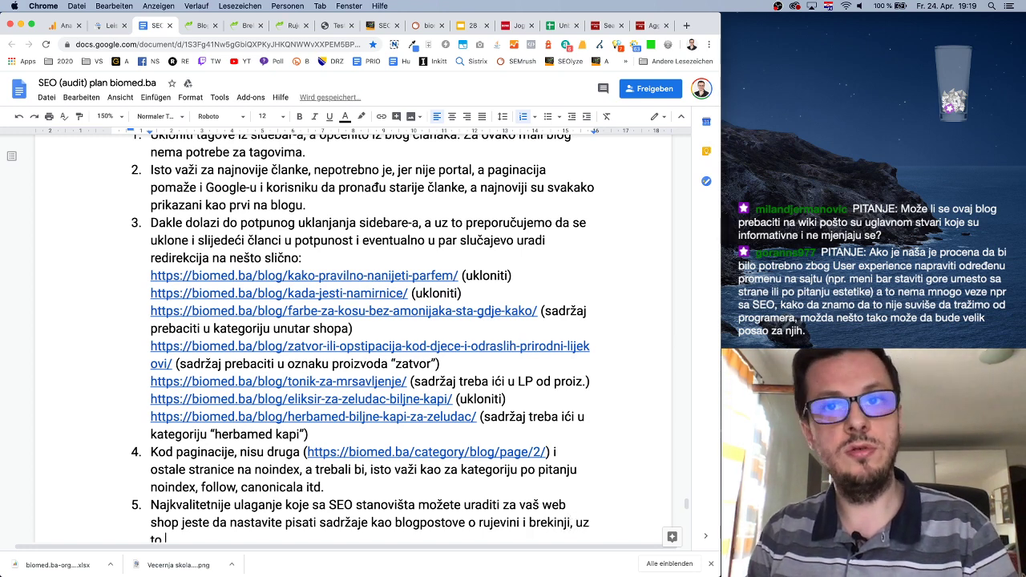
Complete the sentence in item 5 with "naznaku da ni ovi članci nisu savršeni i da se može još štošta dopisati i napisati.".
scroll(577, 199, up, 3)
scroll(577, 199, down, 6)
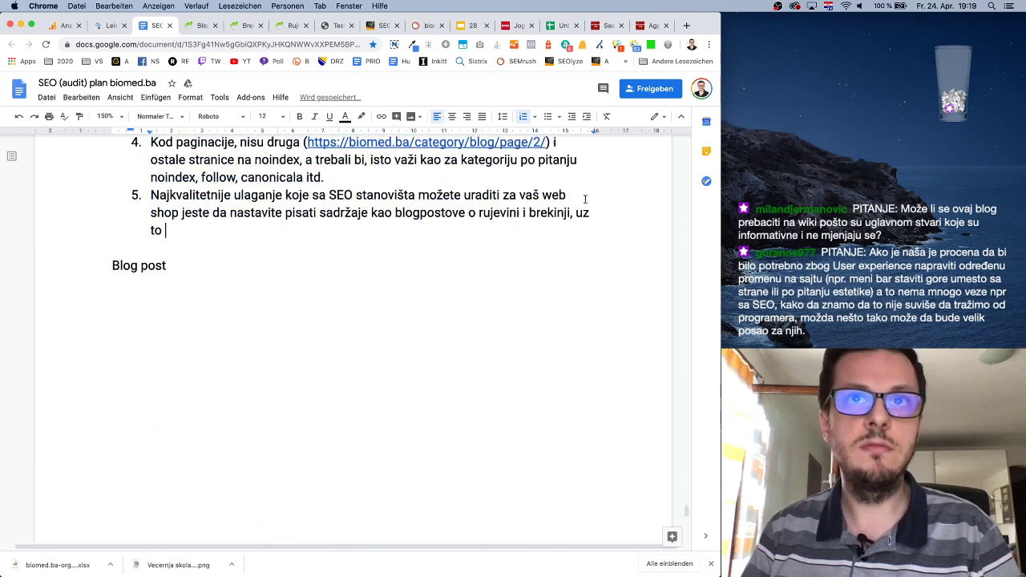
scroll(577, 199, up, 3)
key(BackSpace)
key(BackSpace)
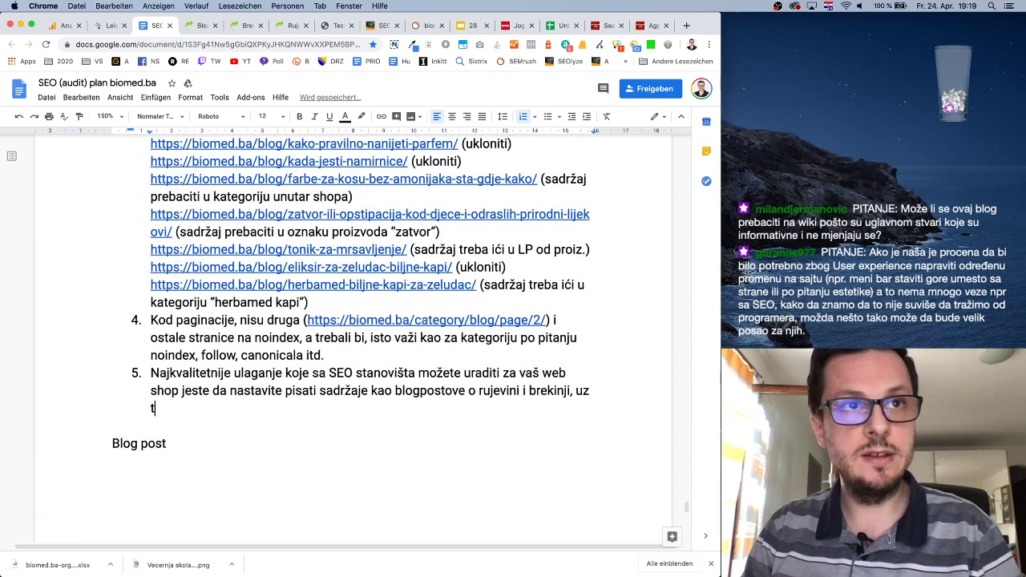
text(naznaku da )
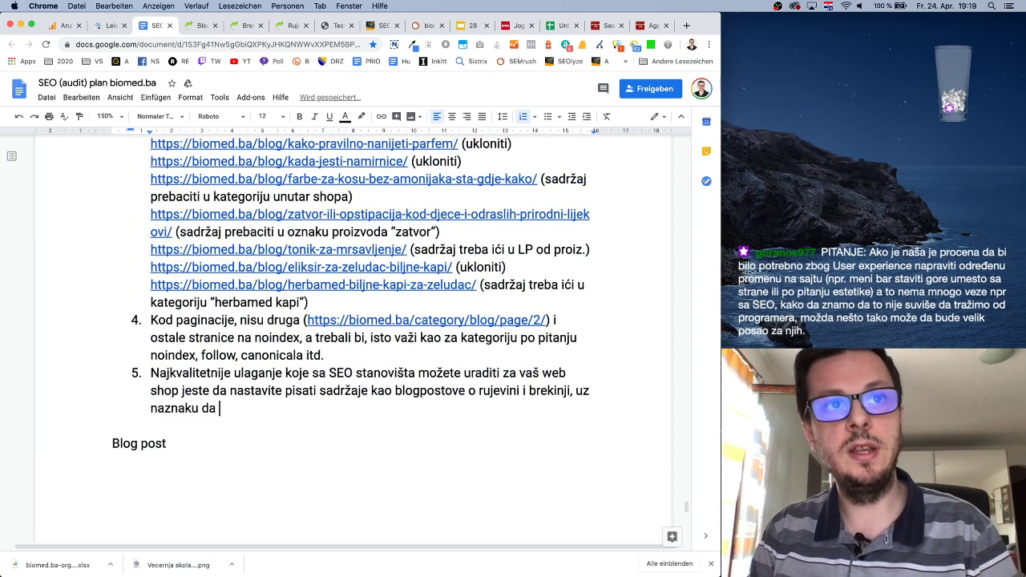
text(ni ovi )
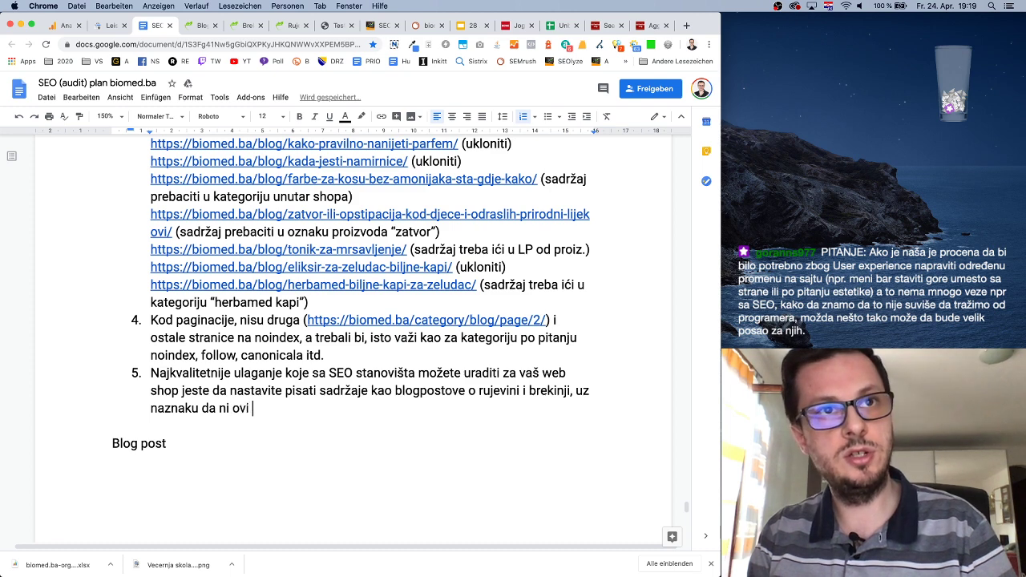
text(člancu)
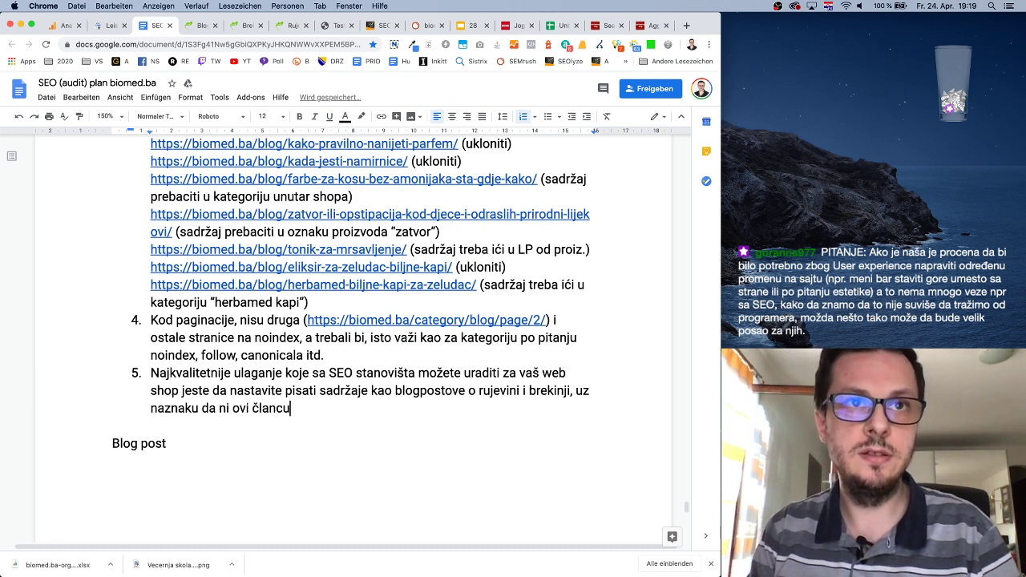
key(BackSpace)
text(i nisu savrš)
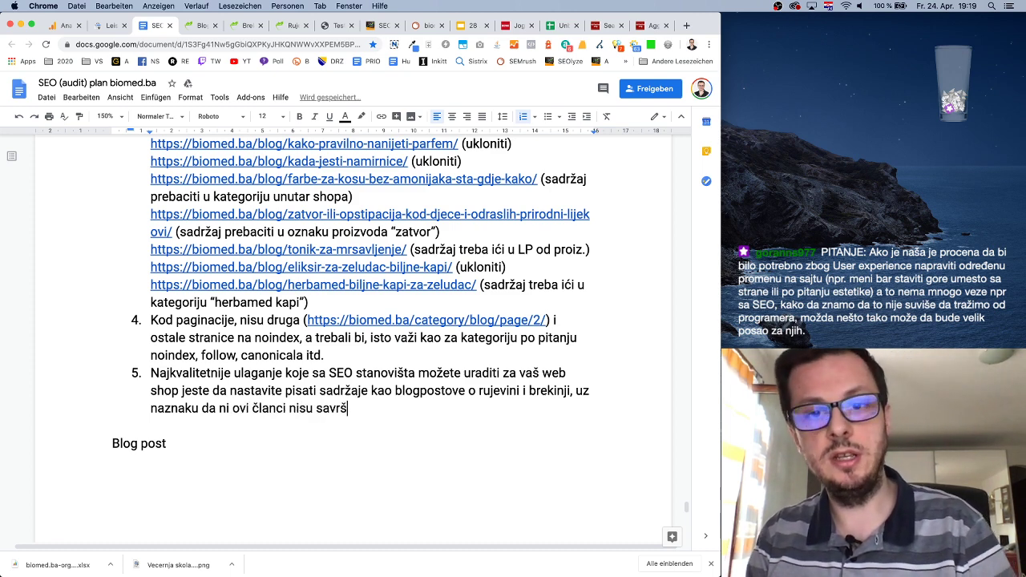
text(eni i da se )
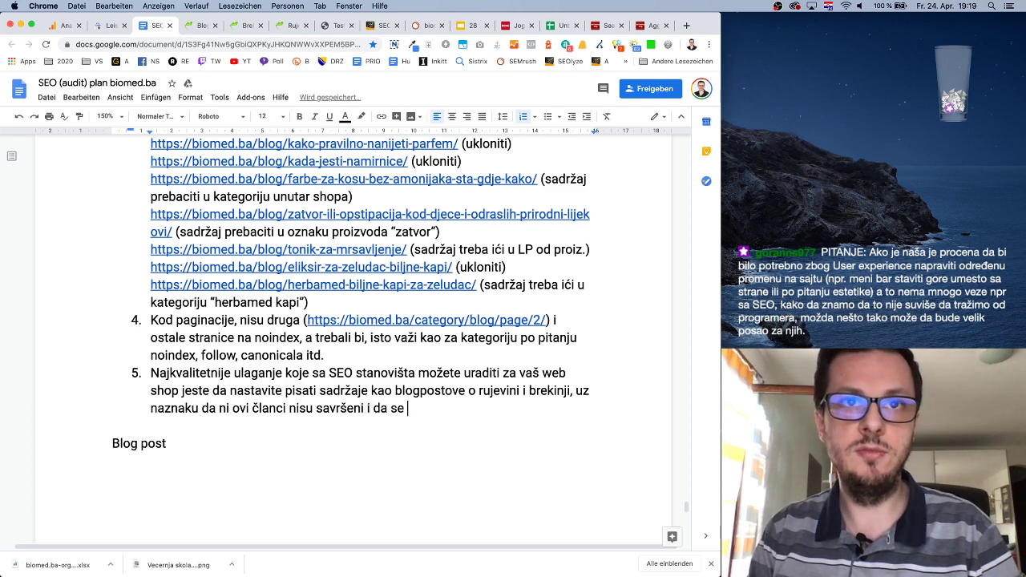
text(može još što)
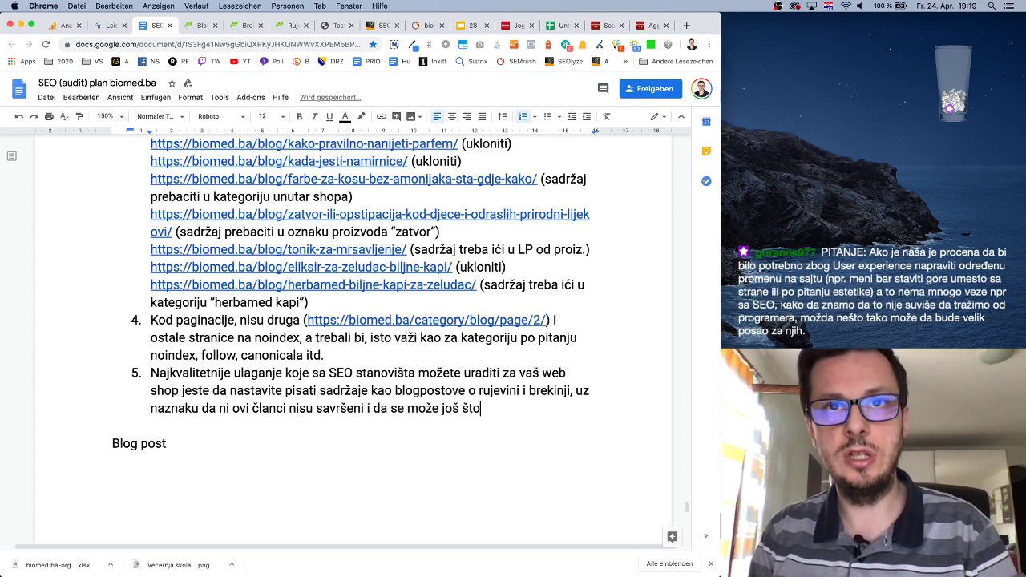
text(šta dopisa)
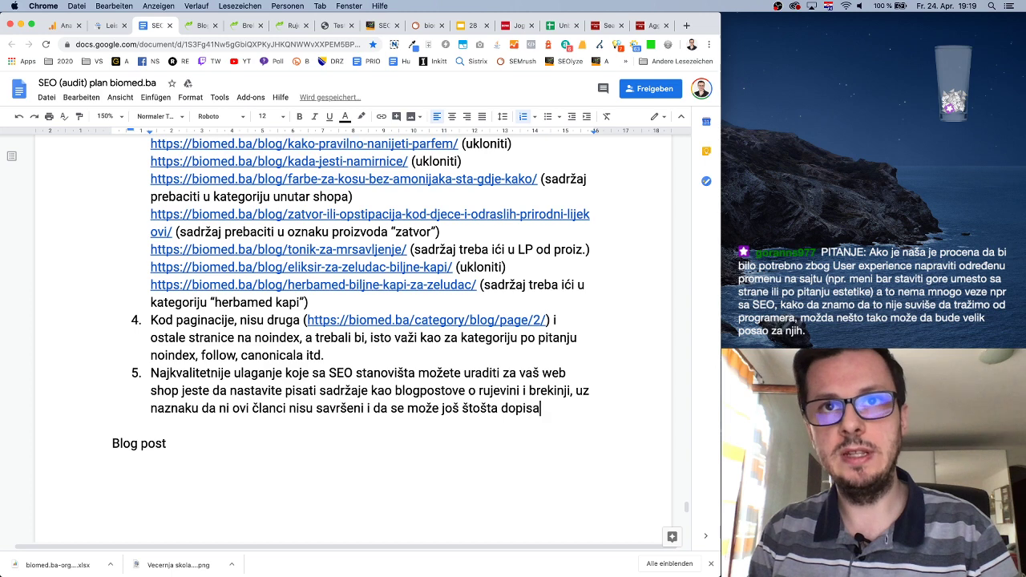
text(ti i napisati.)
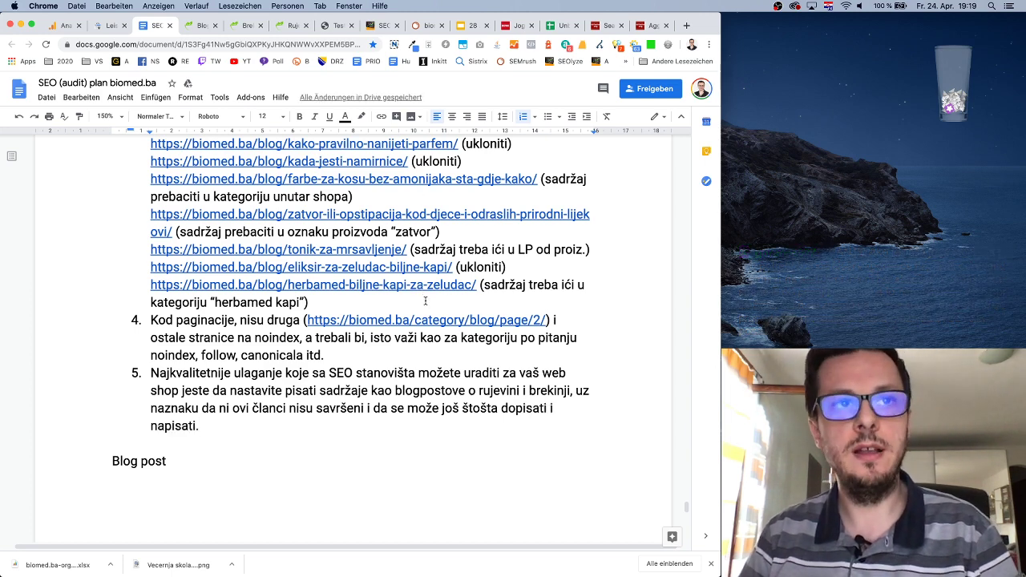
Add to item 5 the sentence "Adekvatnije u ovom trenutku bi bilo pisati potpuno nove članke pa kasnije shodno situaciji optimizovati.".
text( Adekv)
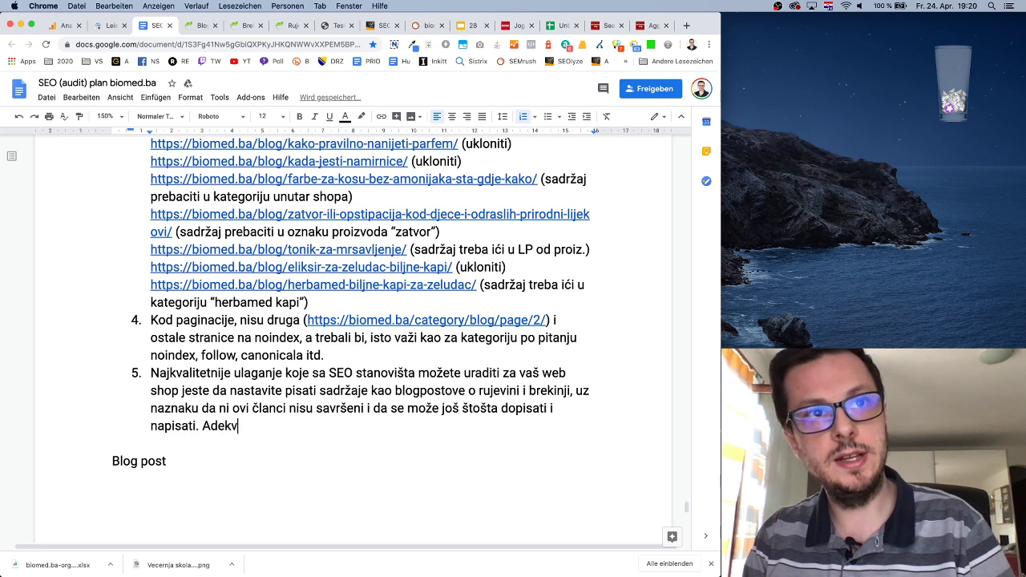
text(atnije u ov)
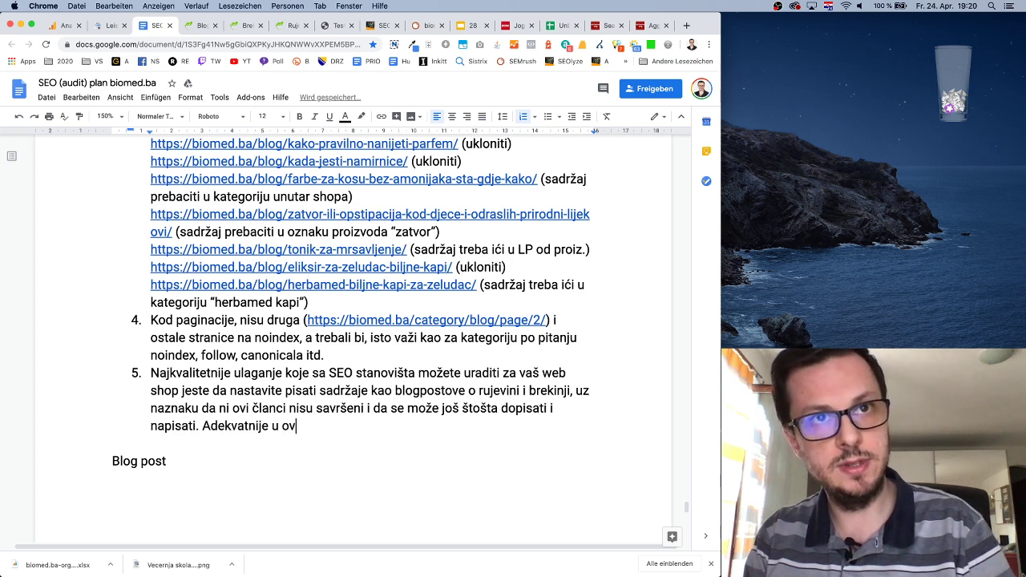
text(om trenutku bi )
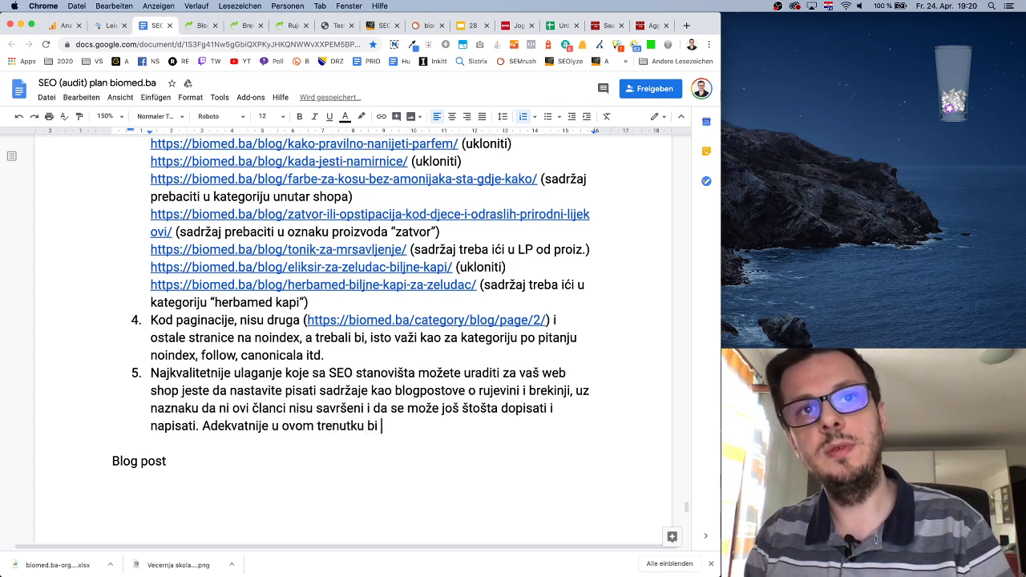
text(bilo)
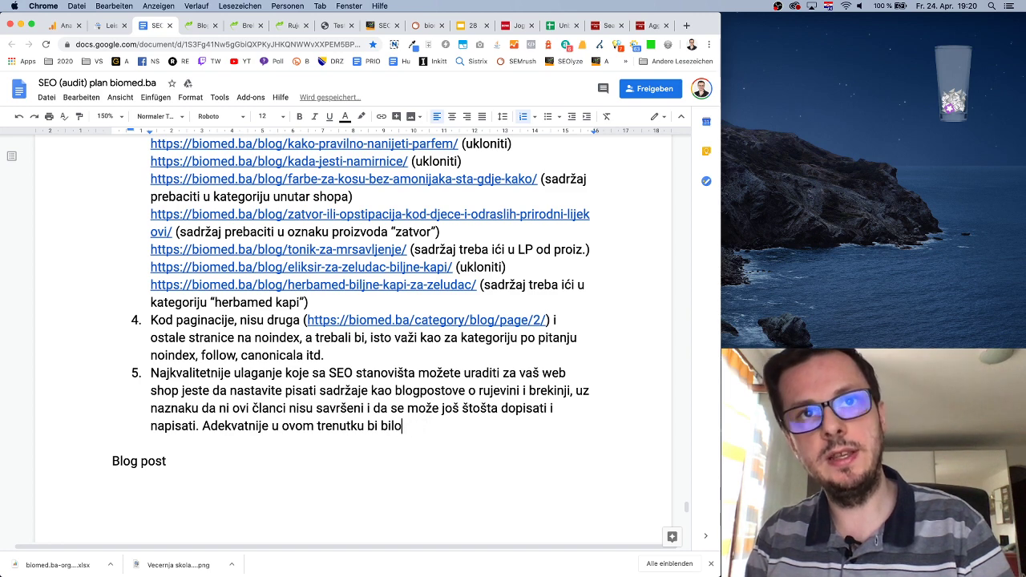
text( napiisati potp)
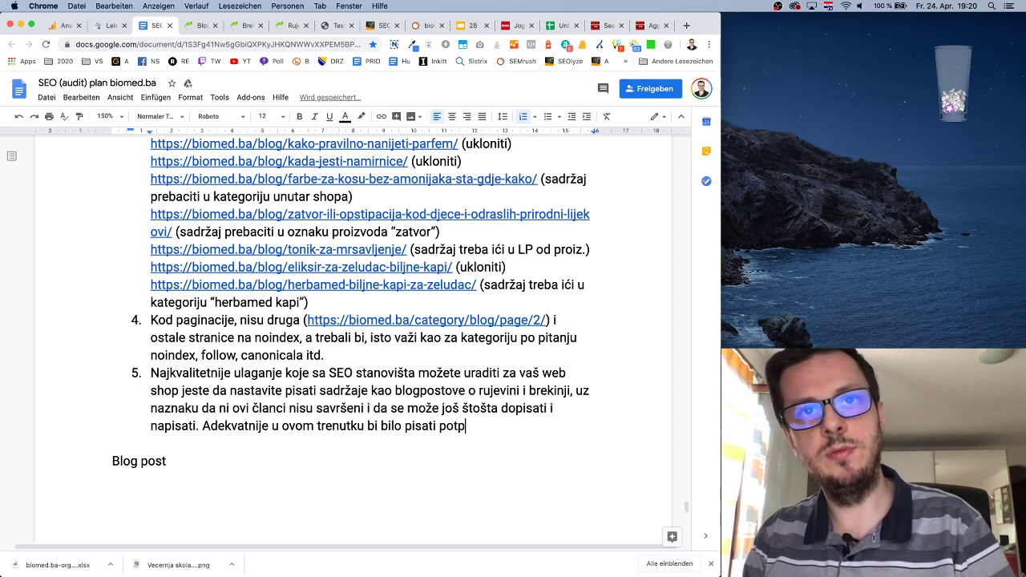
text(uno nove članke a)
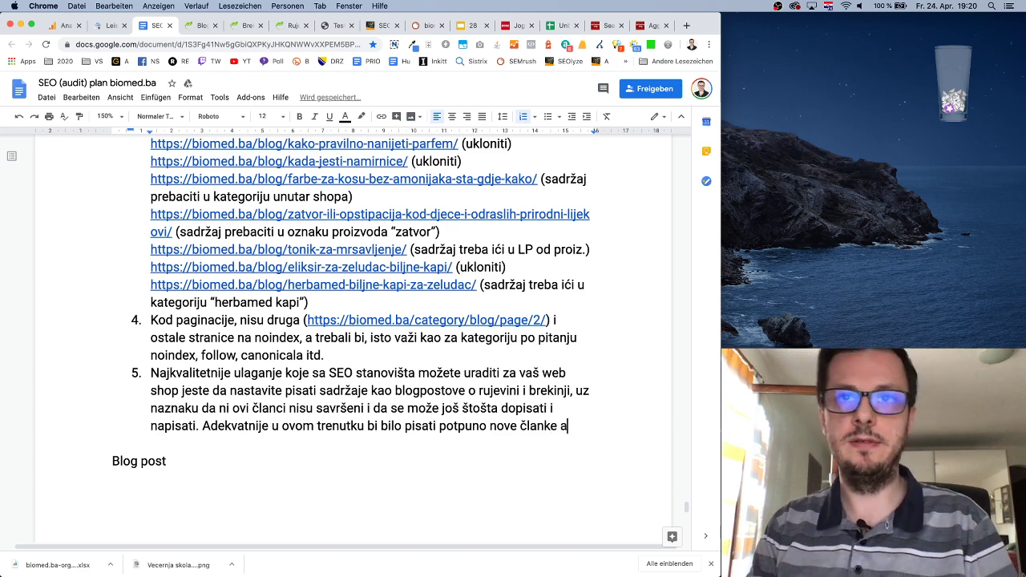
key(BackSpace)
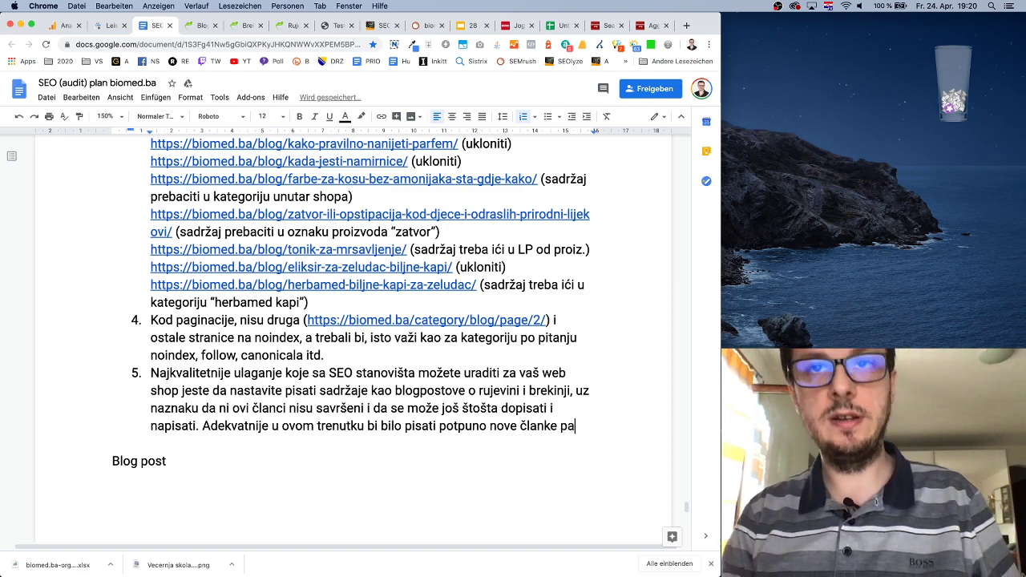
text(pa kasnije shodno si)
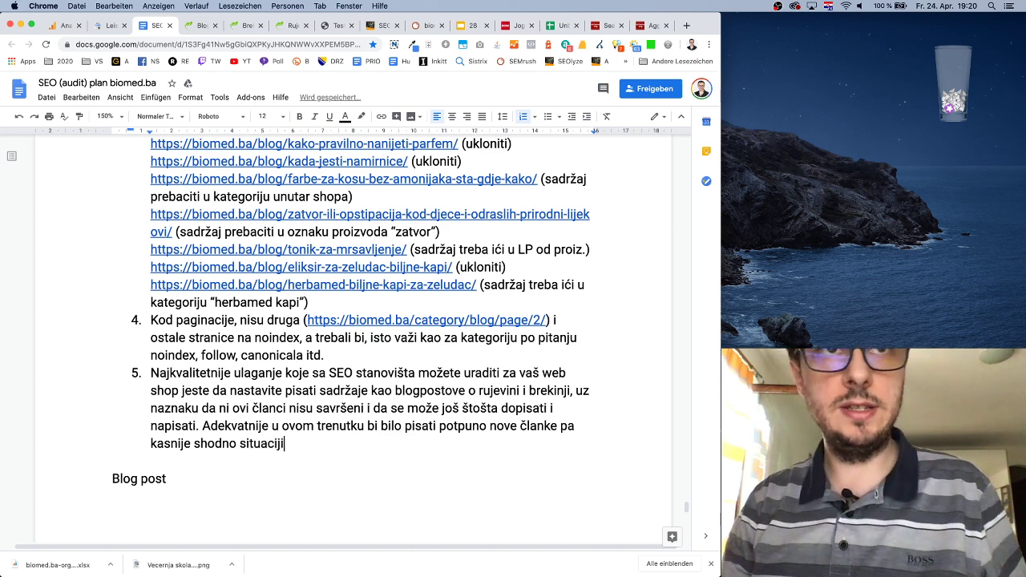
text(tuaciji optimizovait)
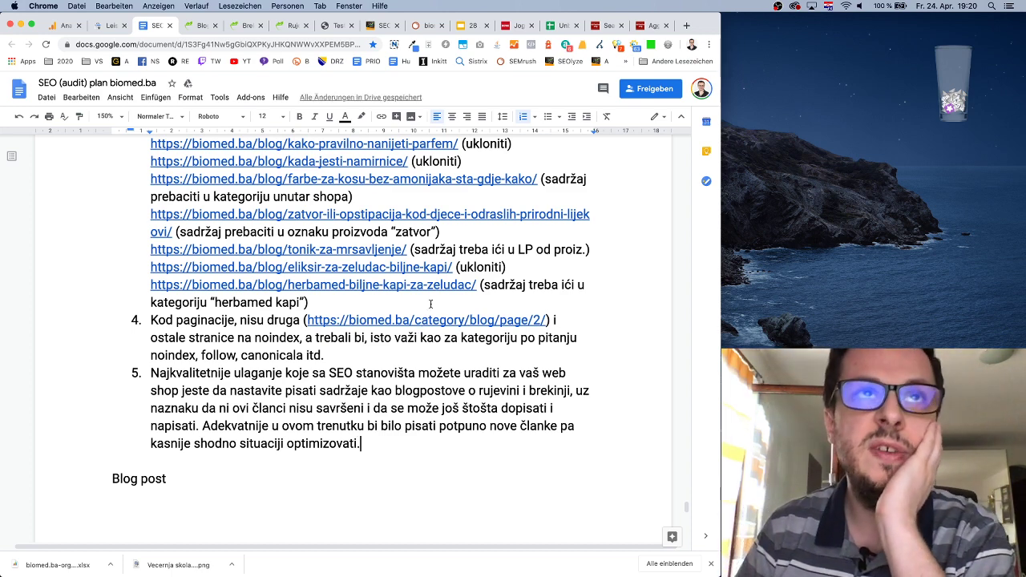
Look over the biomed.ba blog overview page up to its newest article.
click(202, 26)
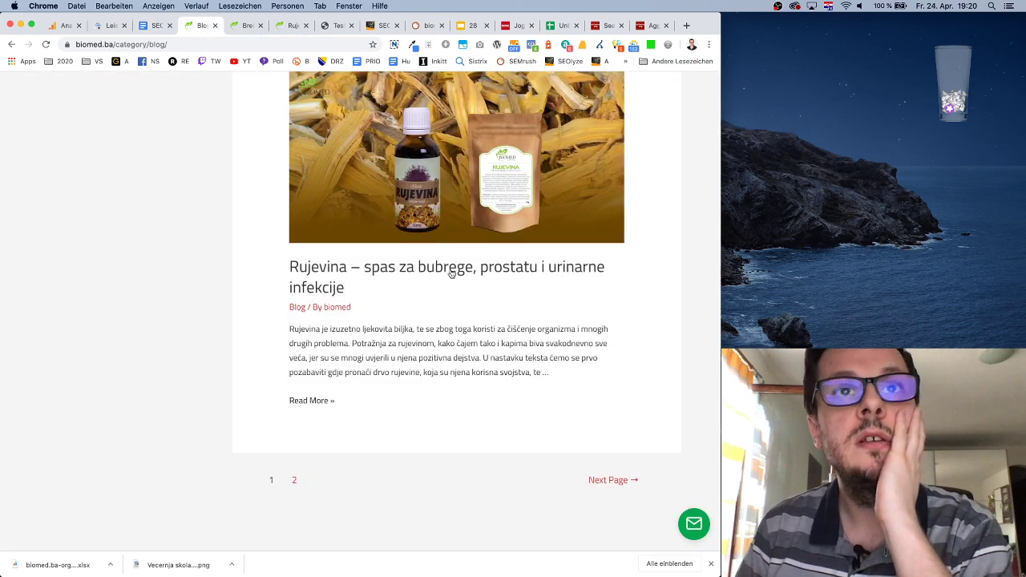
scroll(479, 277, up, 15)
scroll(480, 277, up, 10)
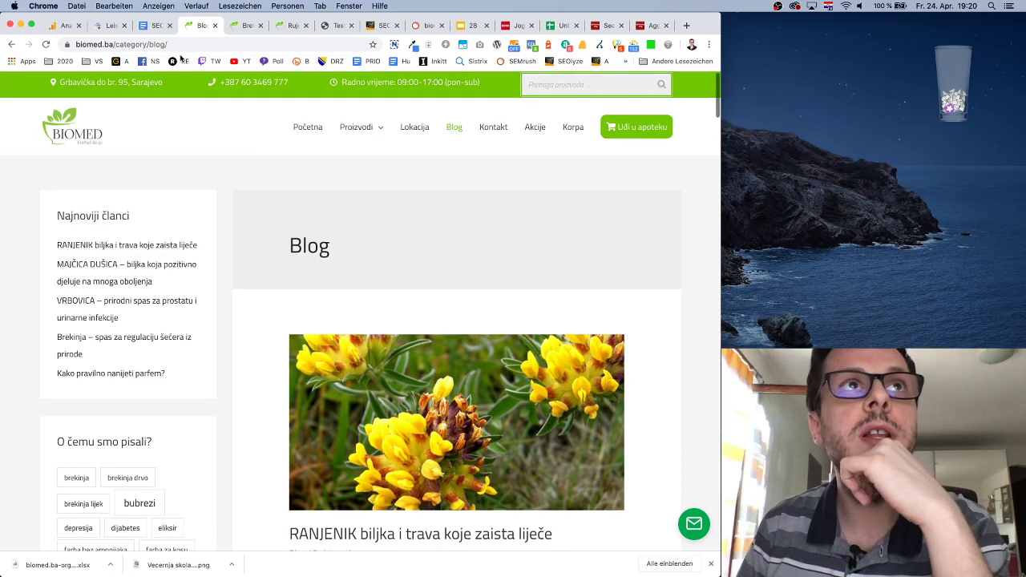
Examine the audit document's table of keywords just outside the top 10, with their positions, search volumes and URLs.
click(154, 25)
scroll(439, 316, up, 10)
scroll(440, 317, up, 15)
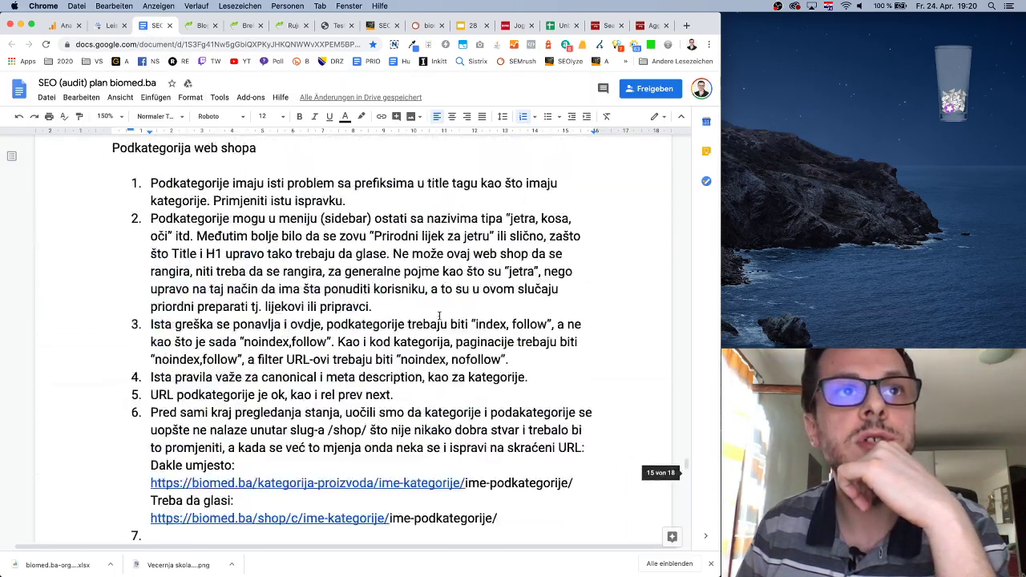
scroll(439, 314, up, 15)
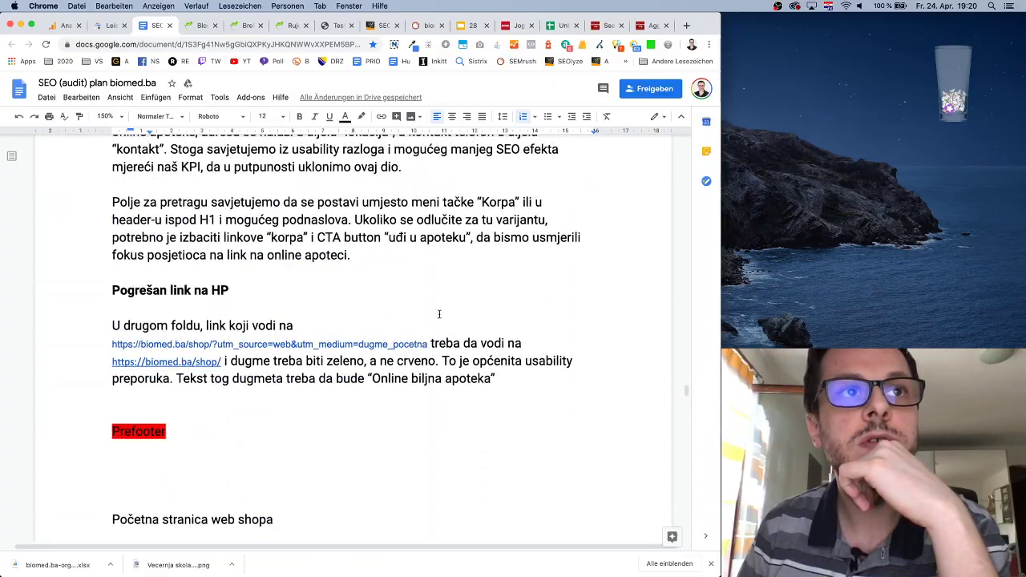
scroll(439, 315, up, 15)
scroll(439, 314, up, 15)
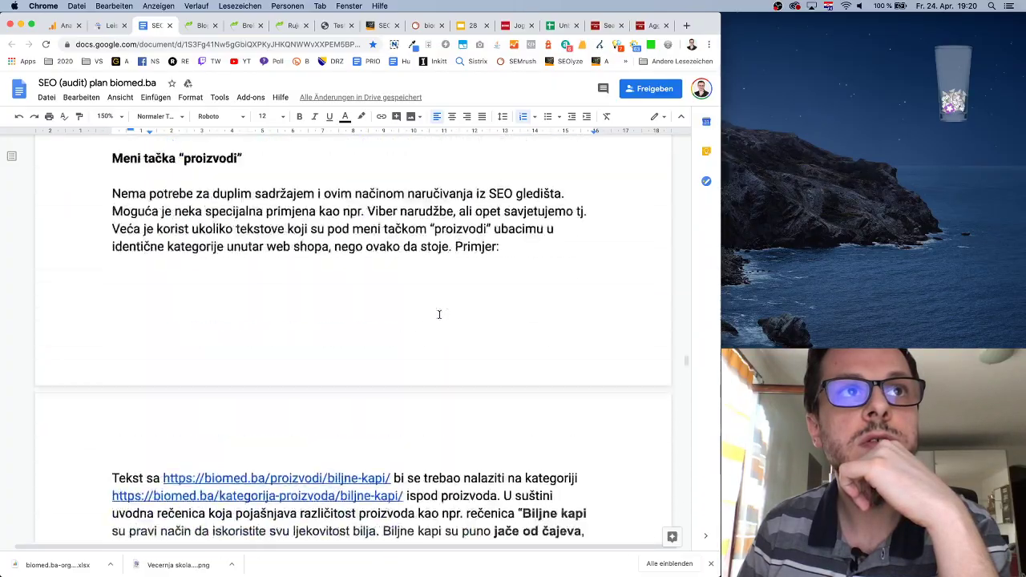
scroll(439, 314, up, 15)
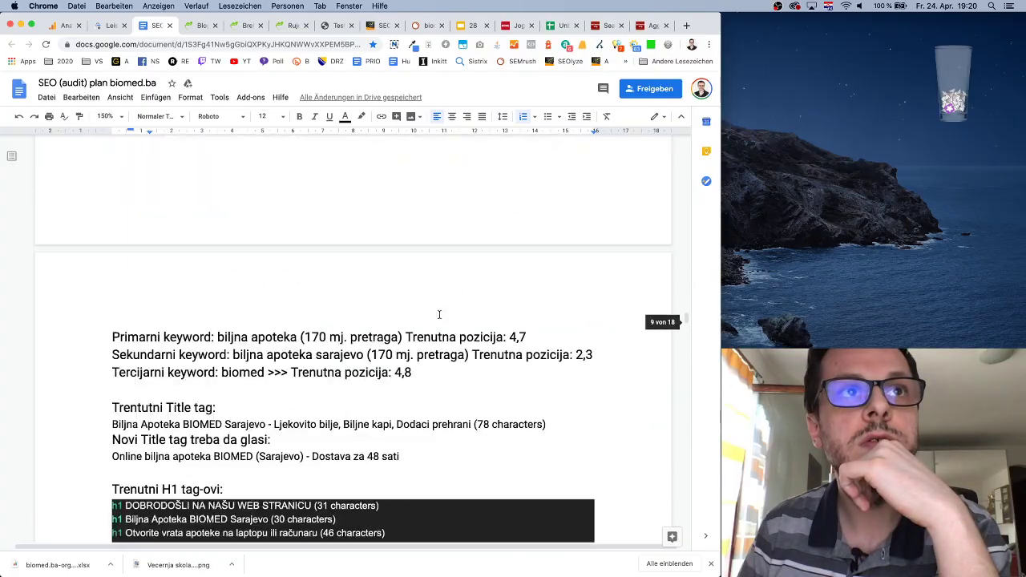
scroll(439, 315, up, 15)
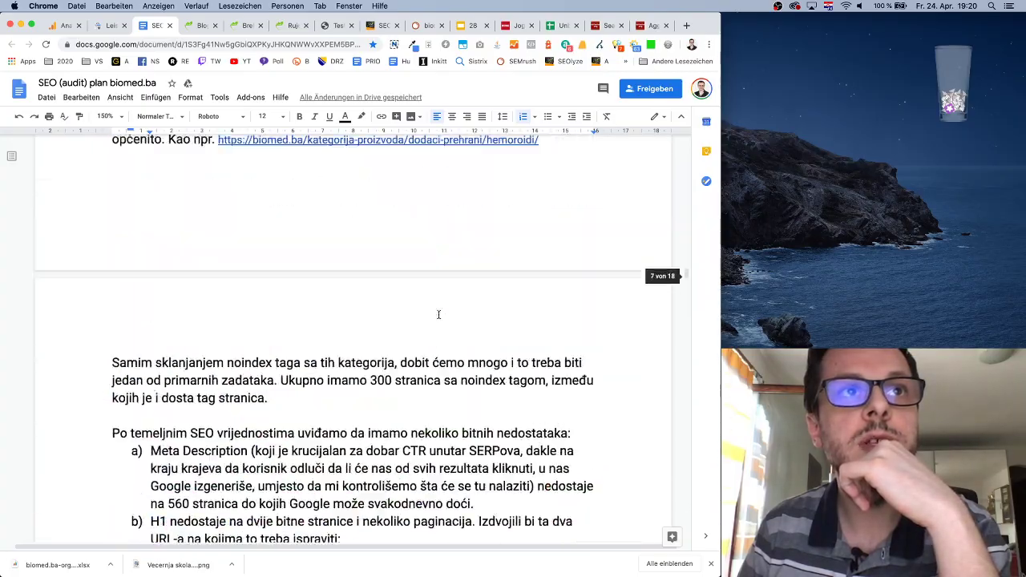
scroll(440, 315, up, 15)
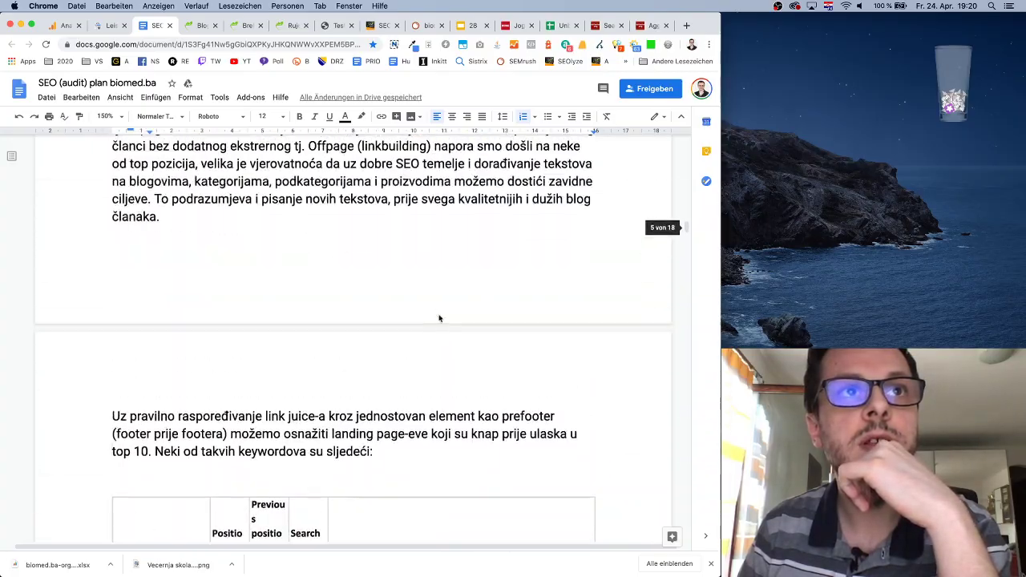
scroll(438, 314, down, 10)
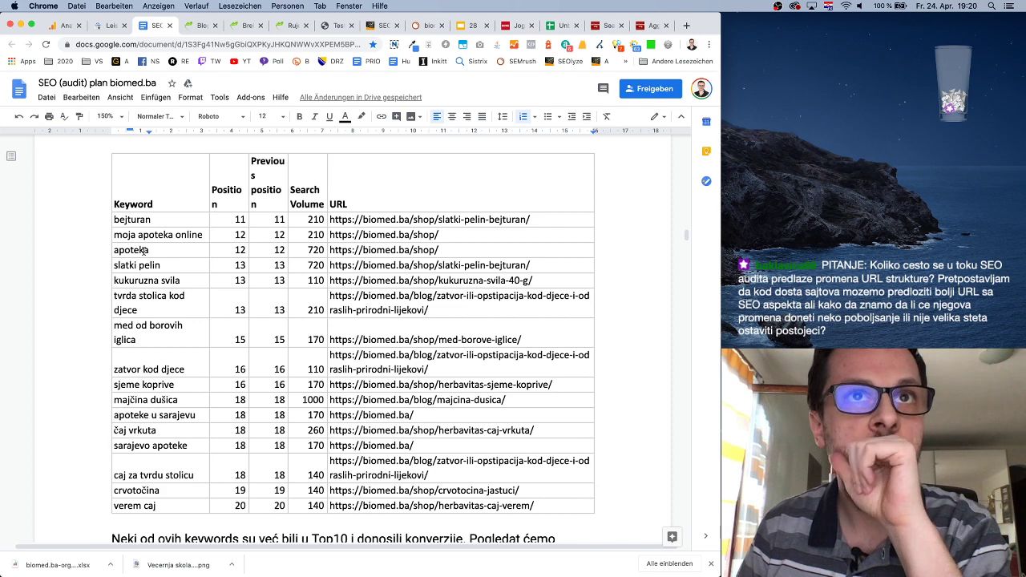
scroll(230, 238, up, 1)
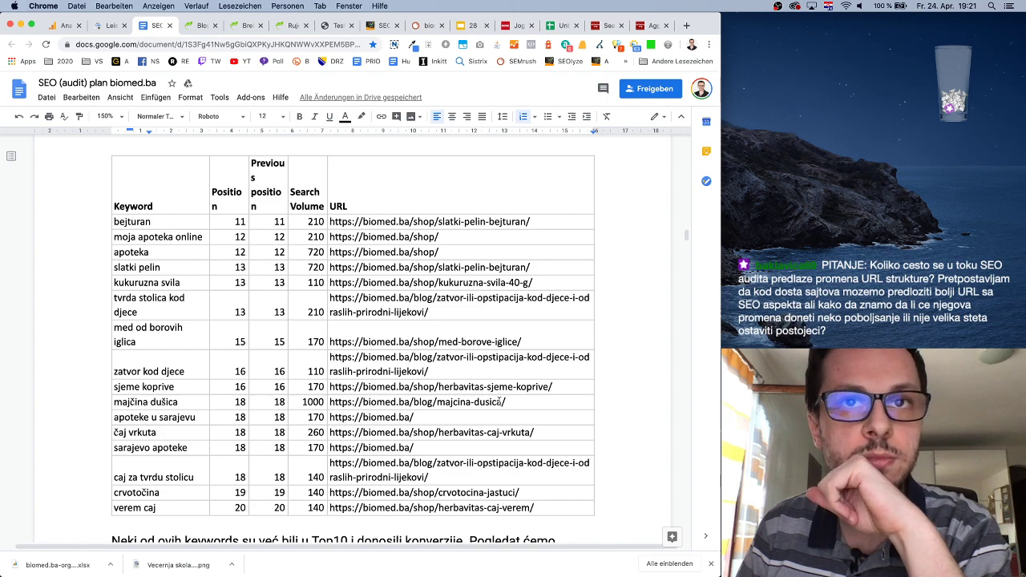
scroll(489, 385, down, 1)
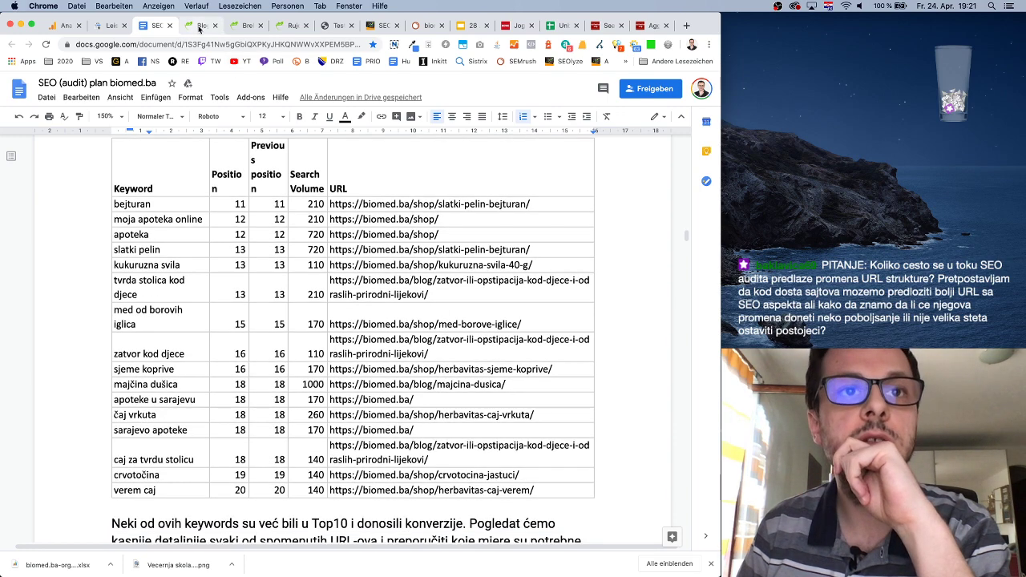
Open the Majčina dušica article from the biomed.ba blog overview.
click(199, 27)
scroll(448, 323, down, 10)
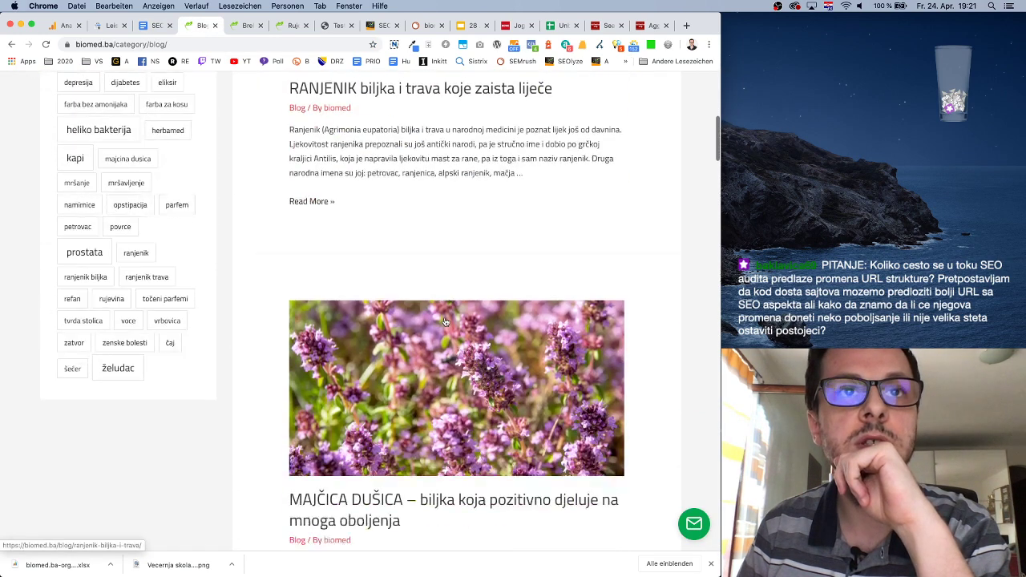
click(372, 255)
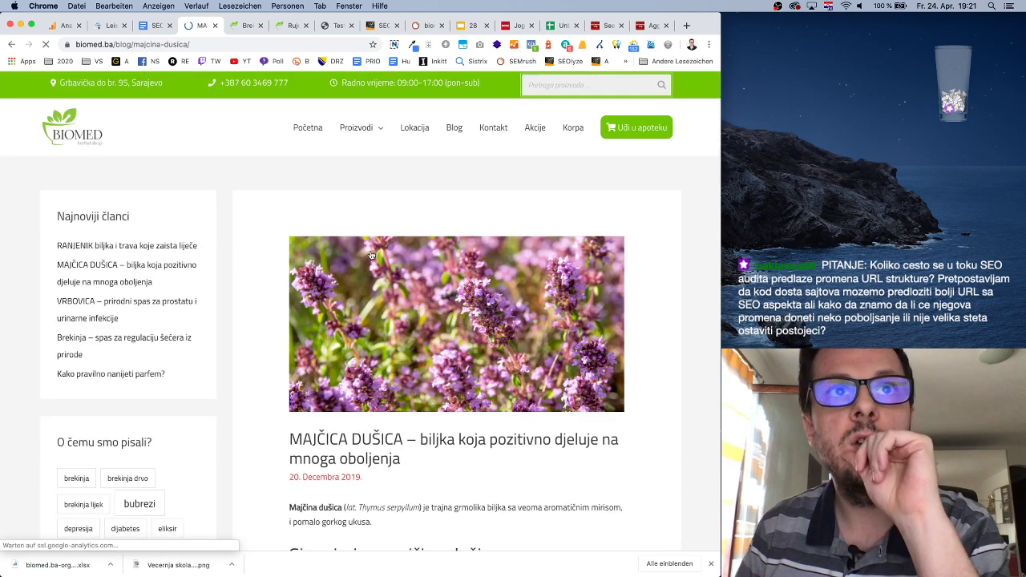
click(158, 26)
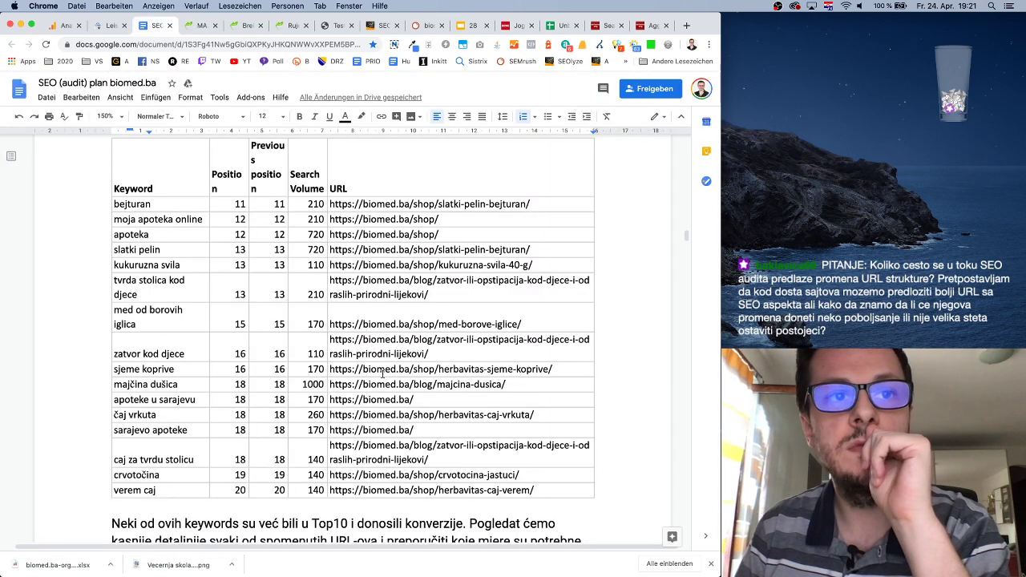
scroll(303, 233, down, 1)
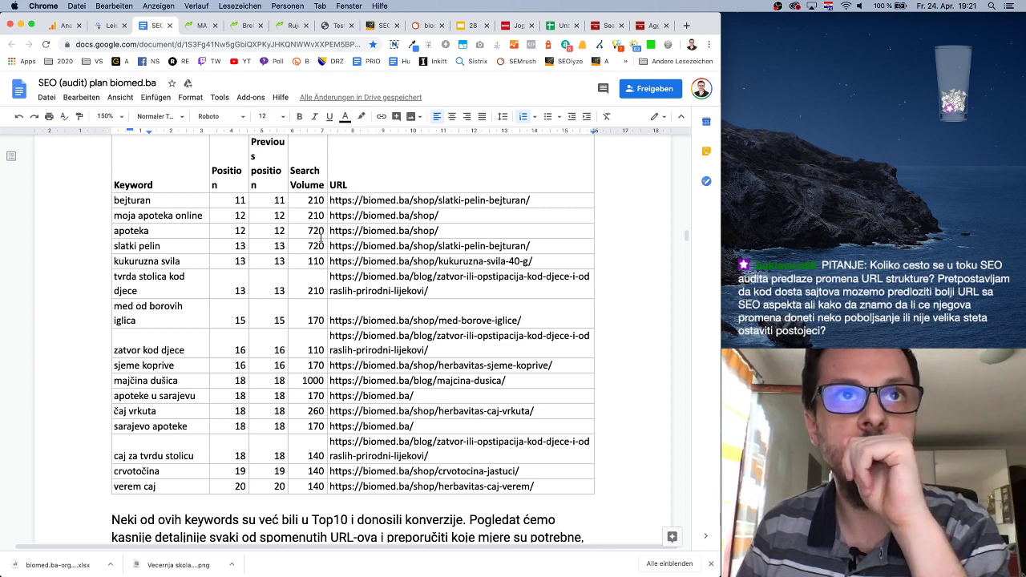
triple_click(397, 243)
key(super+c)
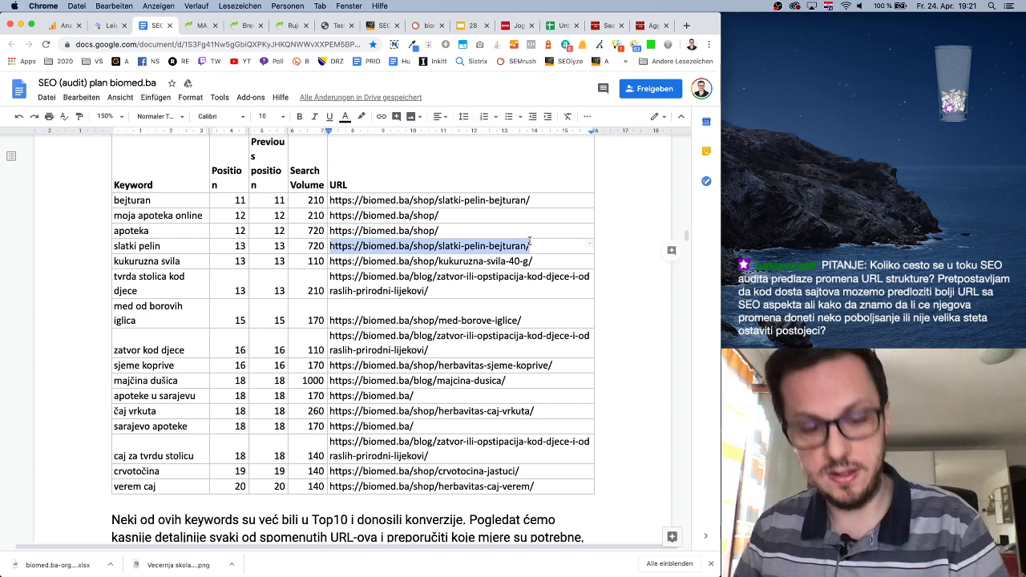
click(299, 31)
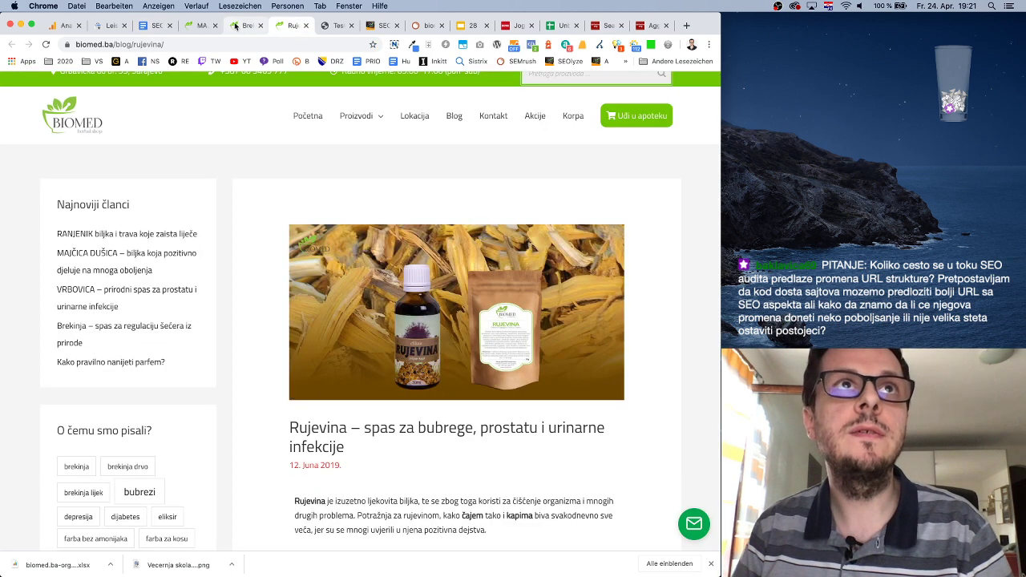
click(201, 26)
click(234, 26)
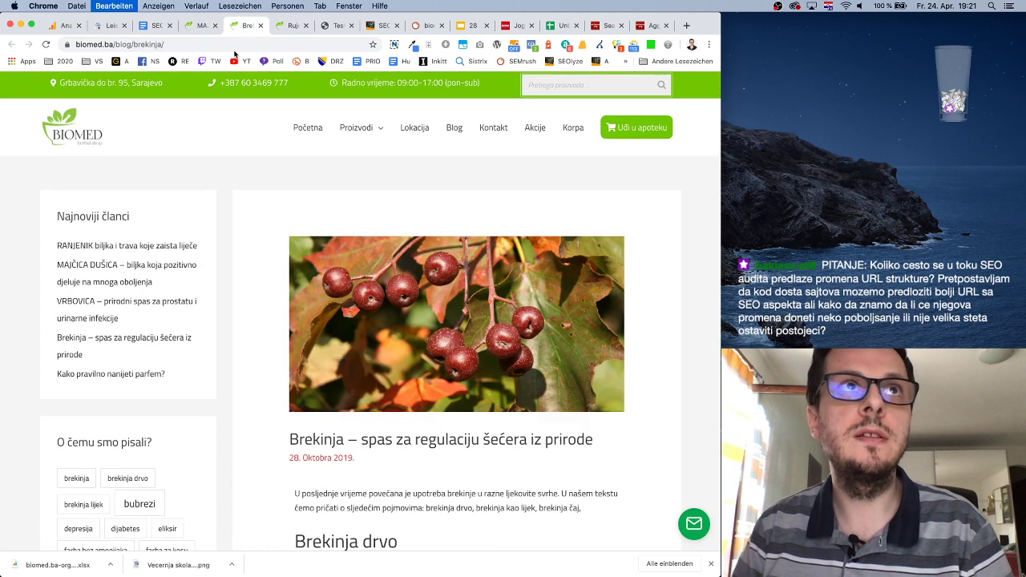
click(225, 45)
key(super+v)
key(Return)
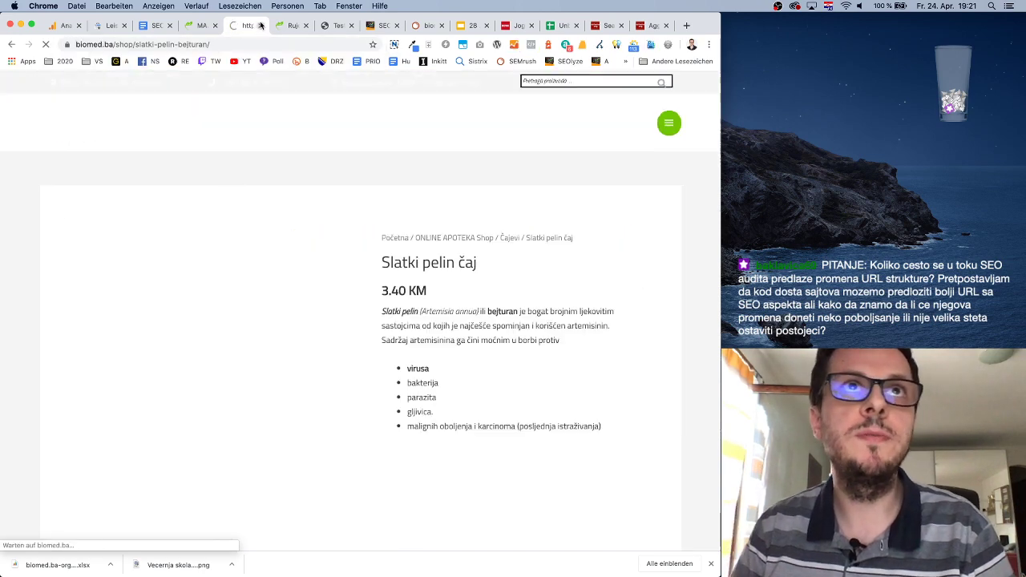
Close the Rujevina article and bring up the Majčina dušica article.
click(306, 25)
click(335, 26)
click(202, 26)
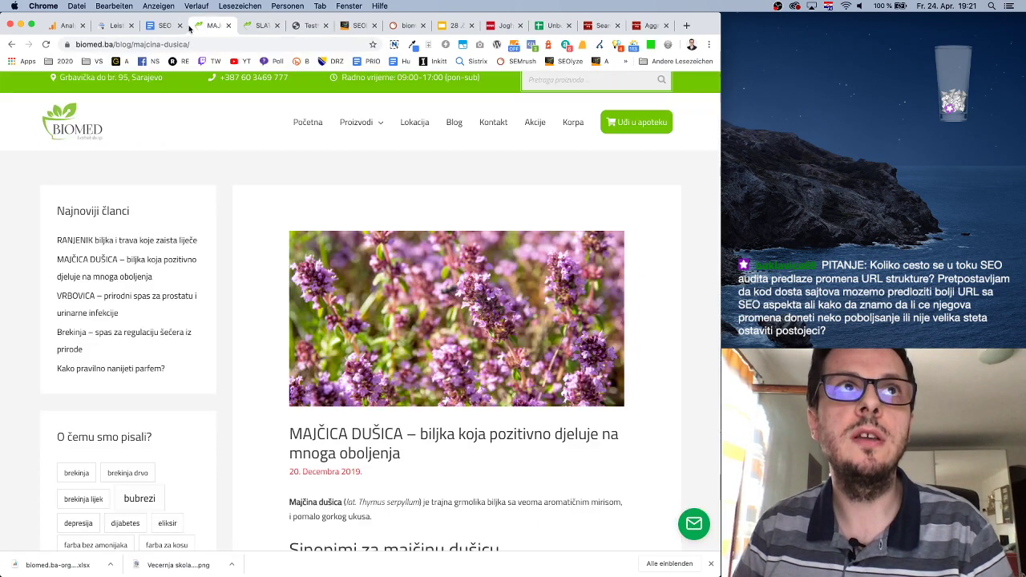
Append "Izuzetak su ove dvije stranice" to item 5 of the blog recommendations in the SEO audit document.
click(161, 26)
scroll(379, 274, down, 20)
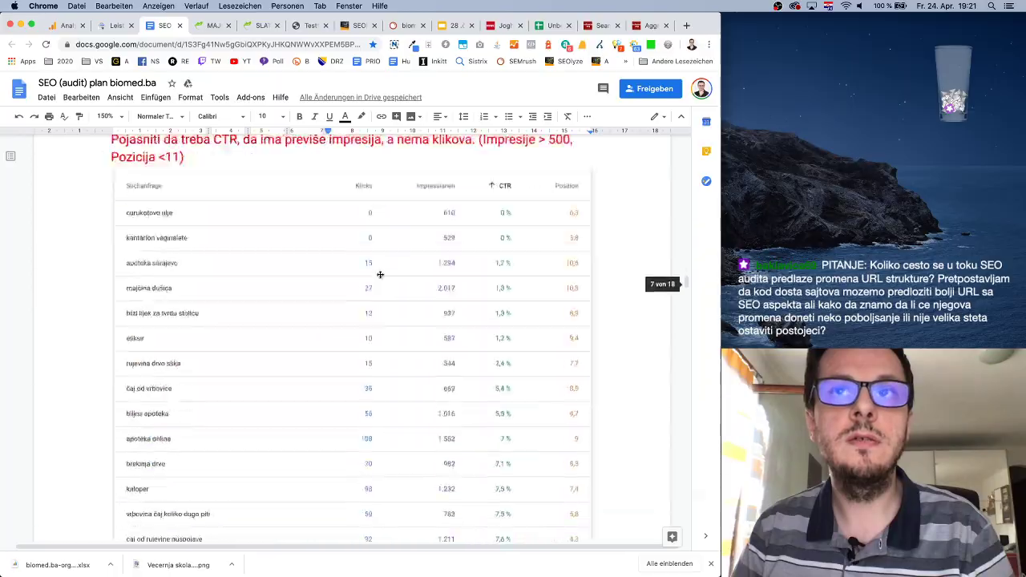
scroll(380, 274, down, 20)
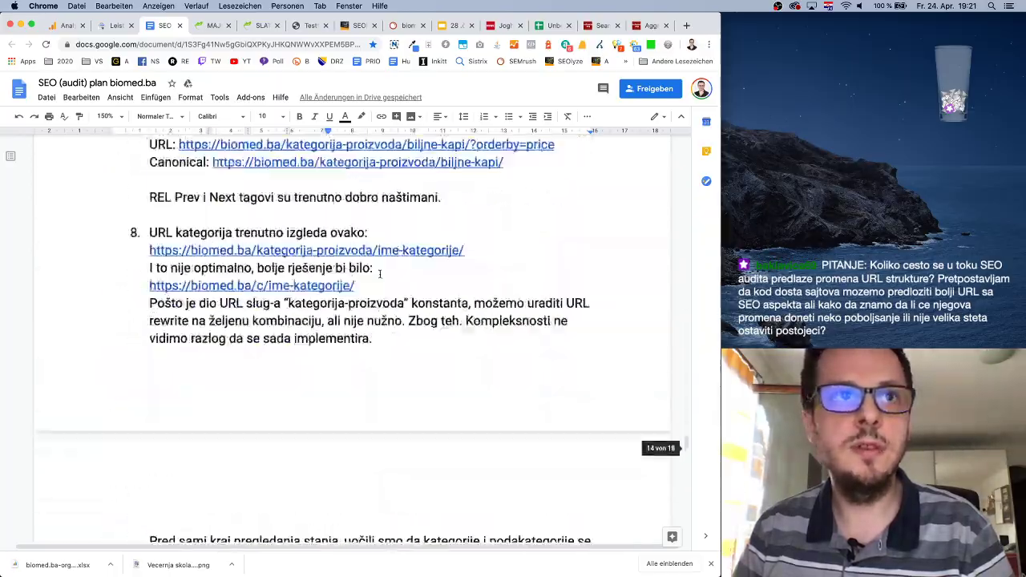
scroll(380, 274, down, 6)
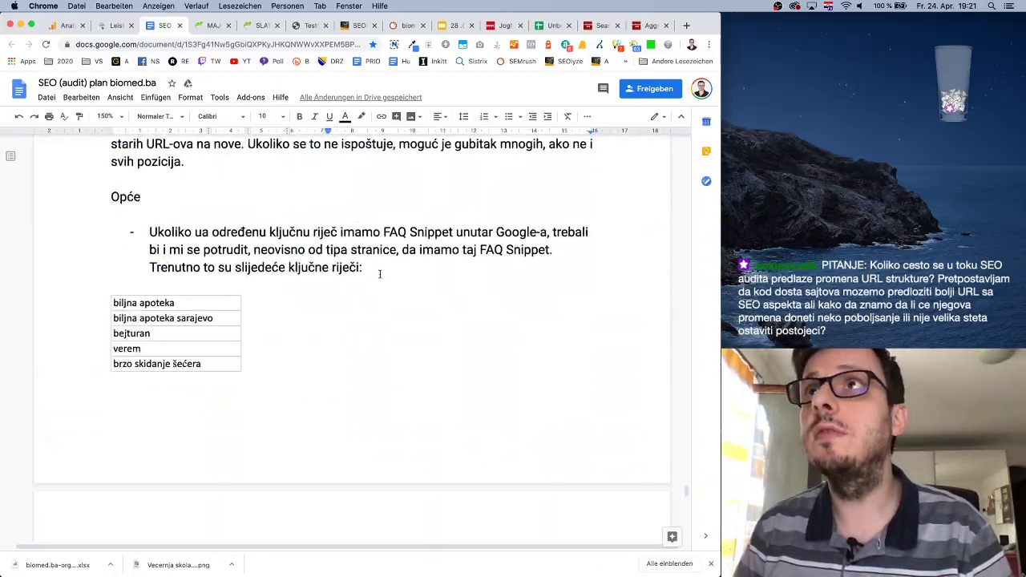
scroll(379, 274, up, 3)
scroll(380, 274, down, 1)
scroll(380, 274, down, 12)
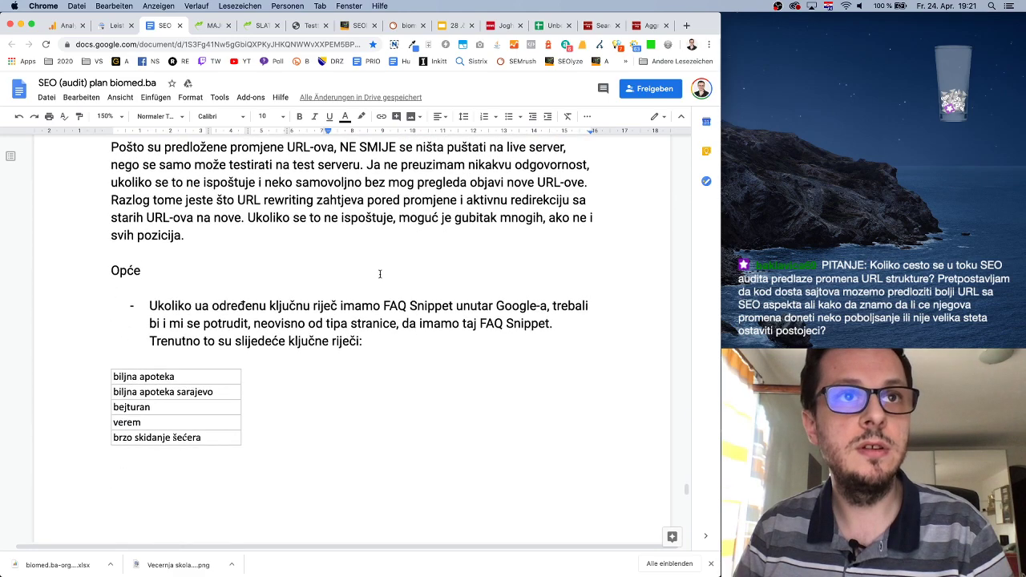
scroll(380, 275, up, 10)
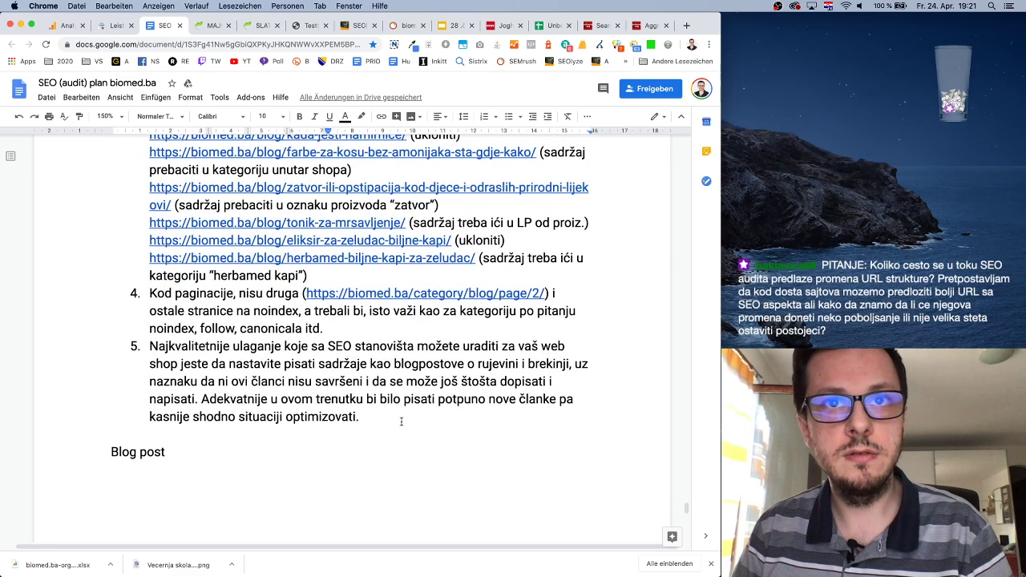
click(401, 422)
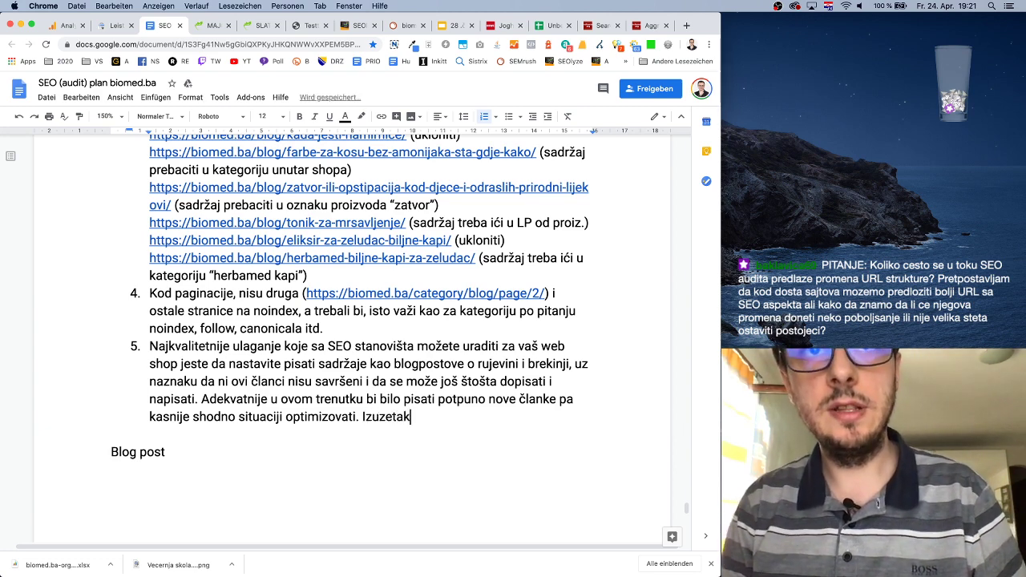
text(Izuzetak su ove dvije)
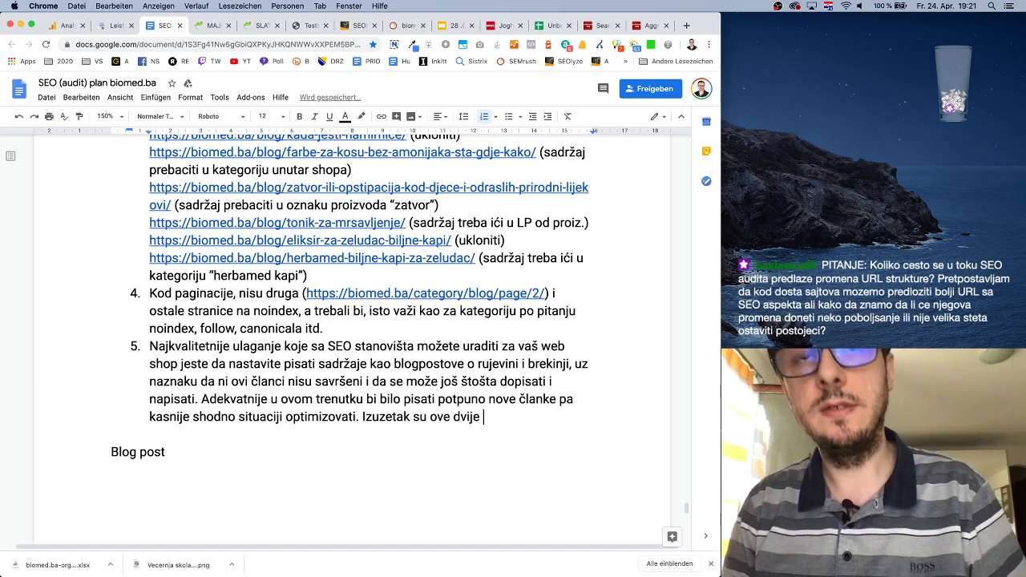
text( stranice)
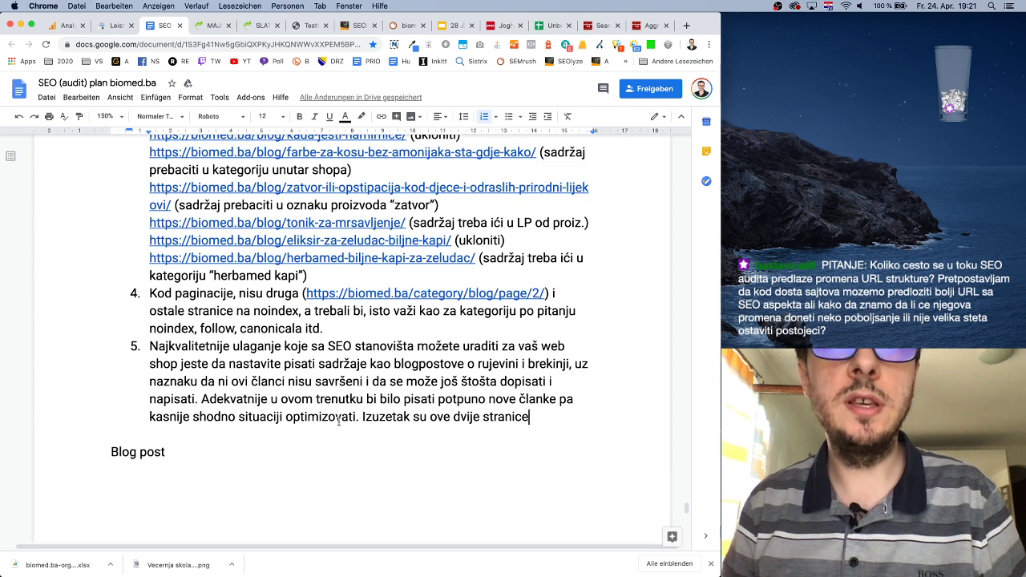
Replace "su ove dvije stranice" at the end of item 5 with "je blogpost o majčinoj dušici.".
drag(413, 416, 537, 419)
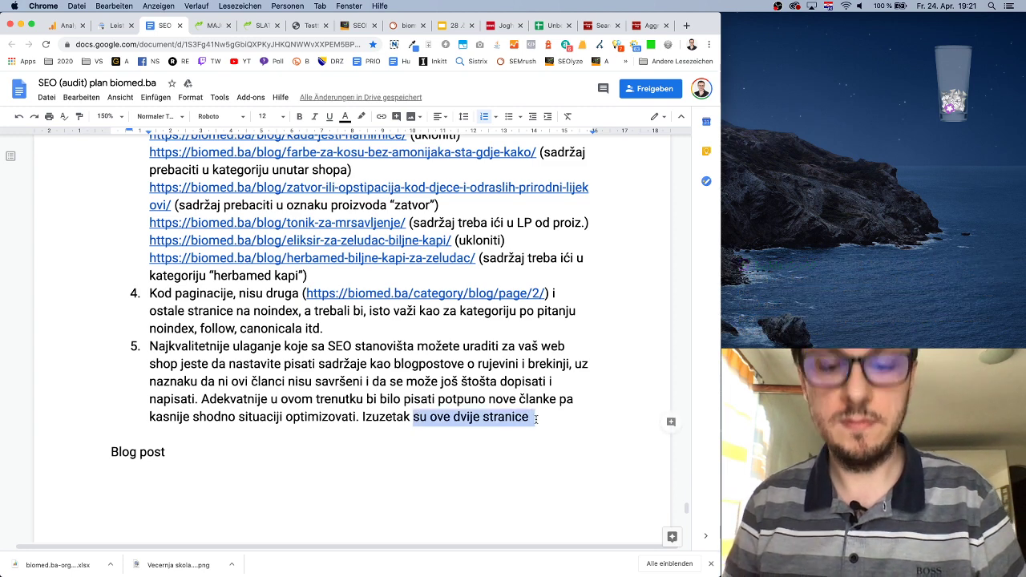
key(BackSpace)
text(je blog)
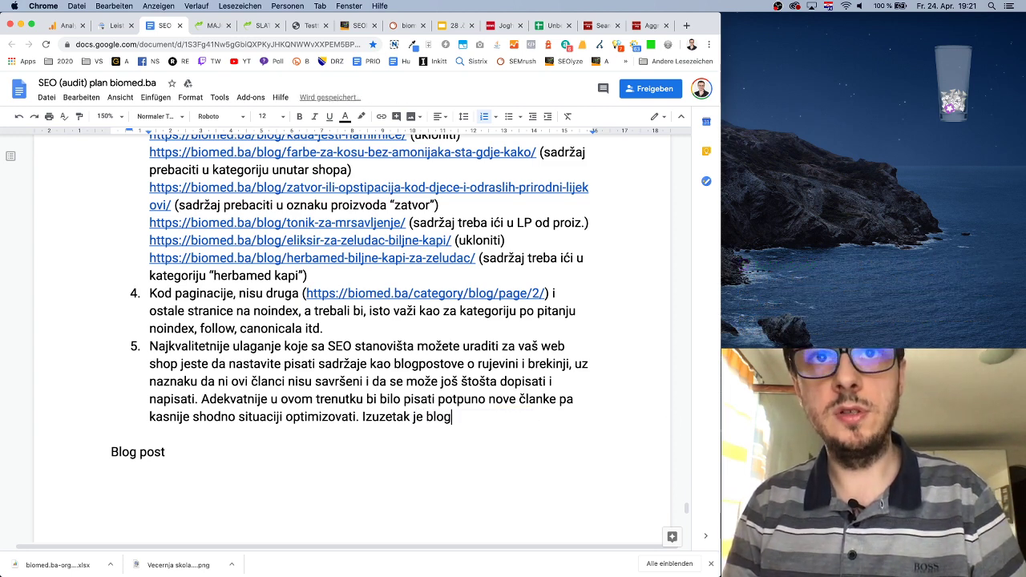
text(post o )
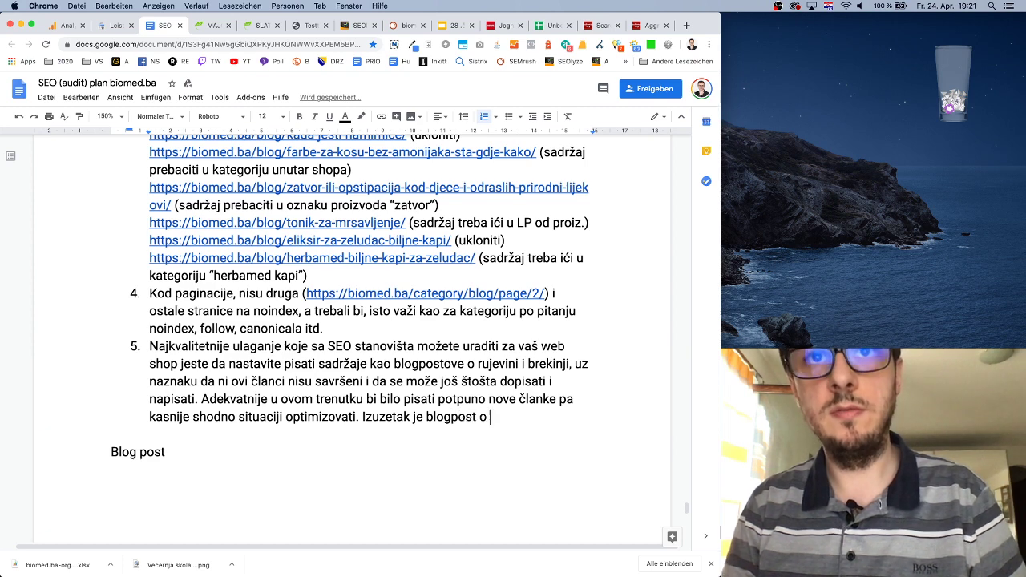
text(majčinoj)
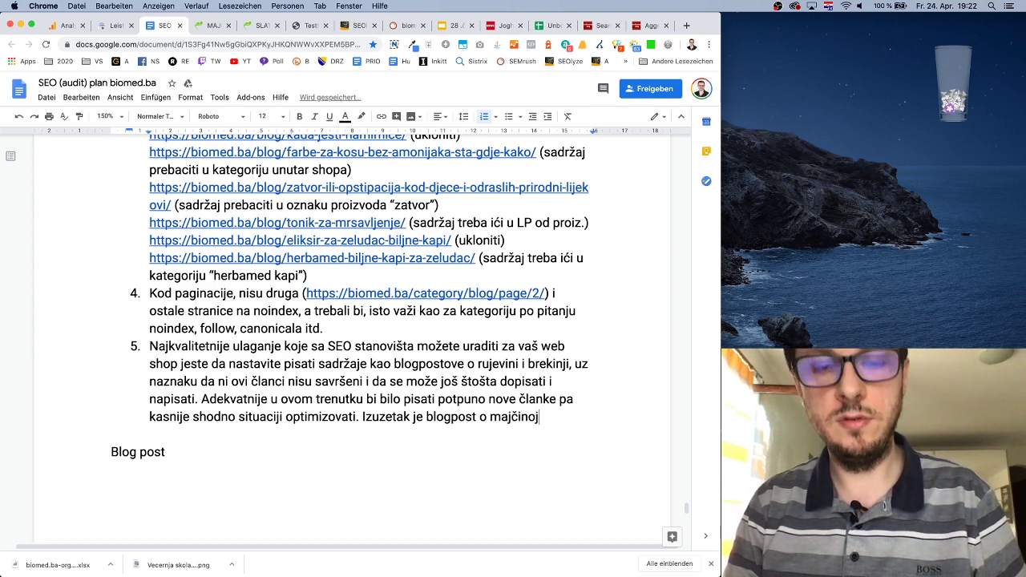
text( dušici.)
Add the line "Potrebno je prema WDF analizi uraditi promjene:" to item 5, followed by an empty line.
key(shift+Return)
text(Po)
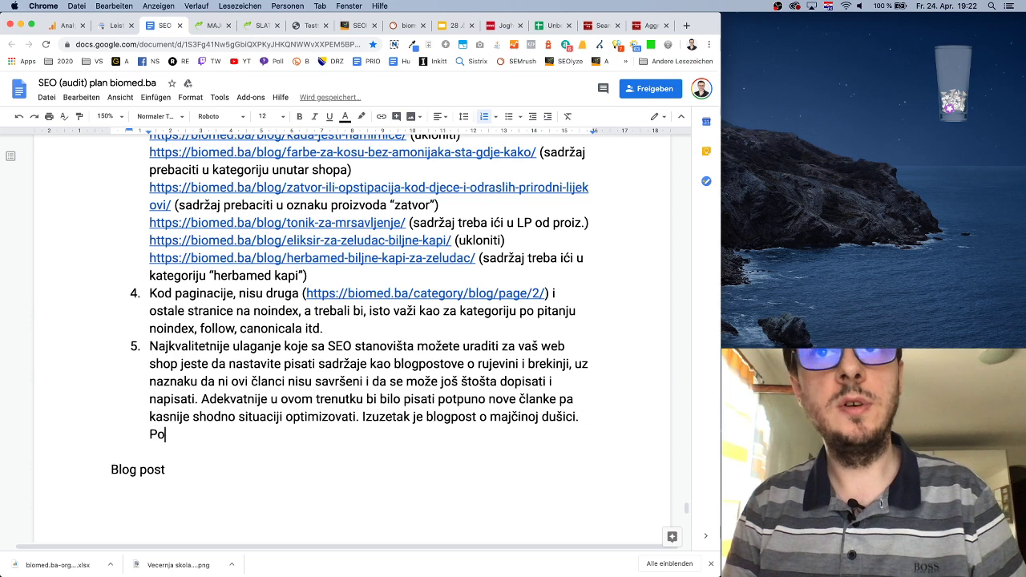
text(trebno )
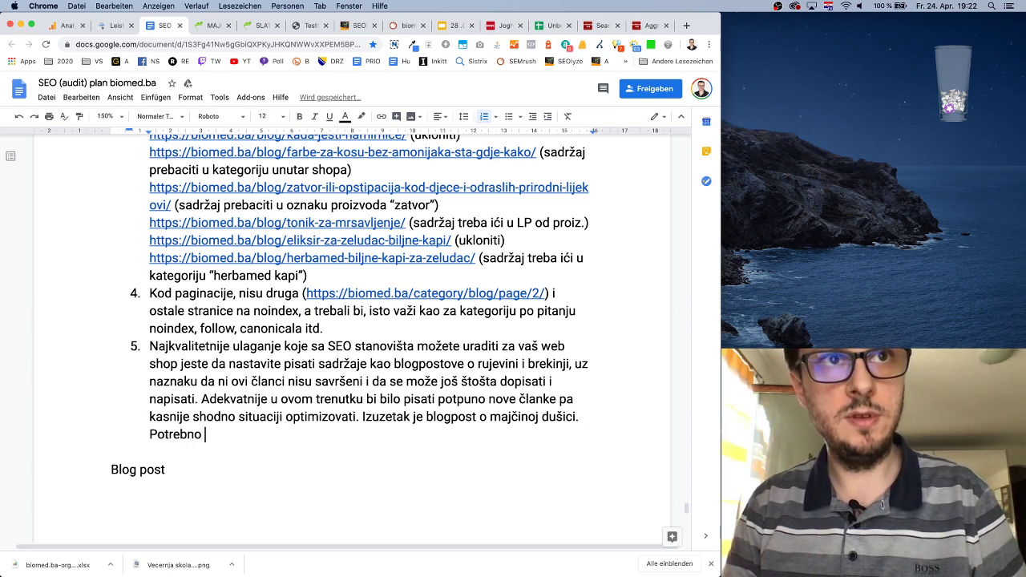
text(je prema WDF analizi uraditi )
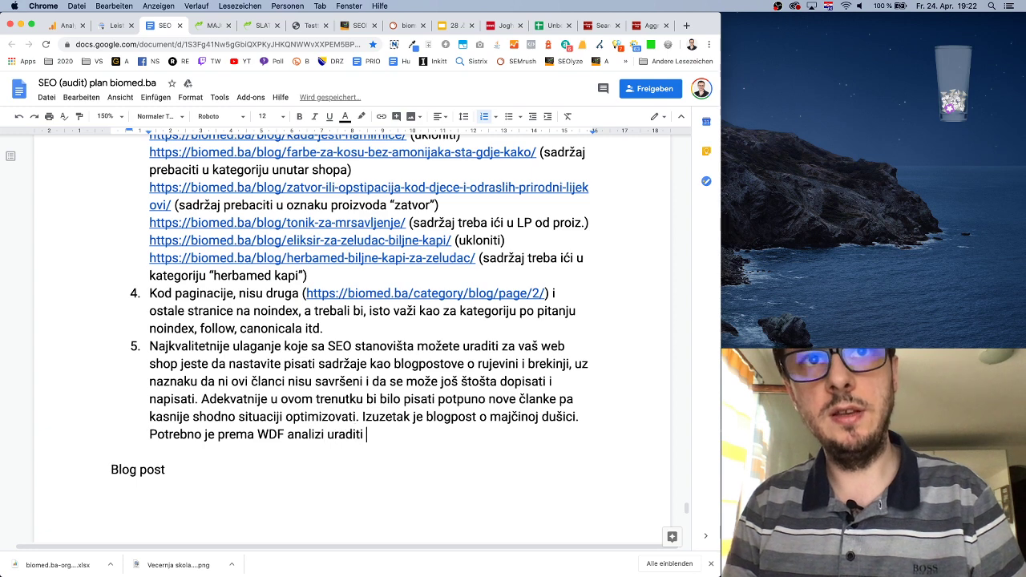
text(pro)
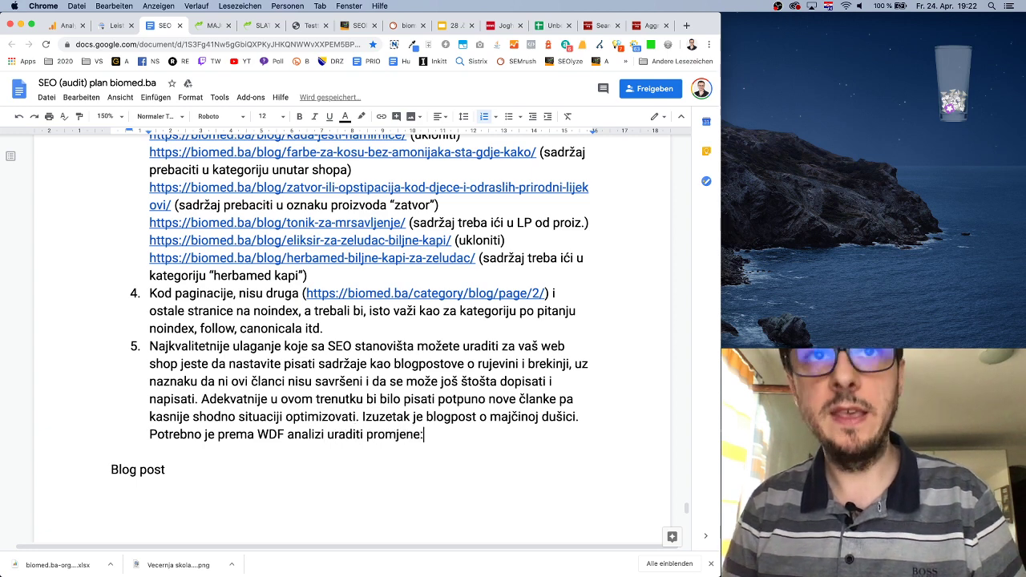
text(mjene:)
key(shift+Return)
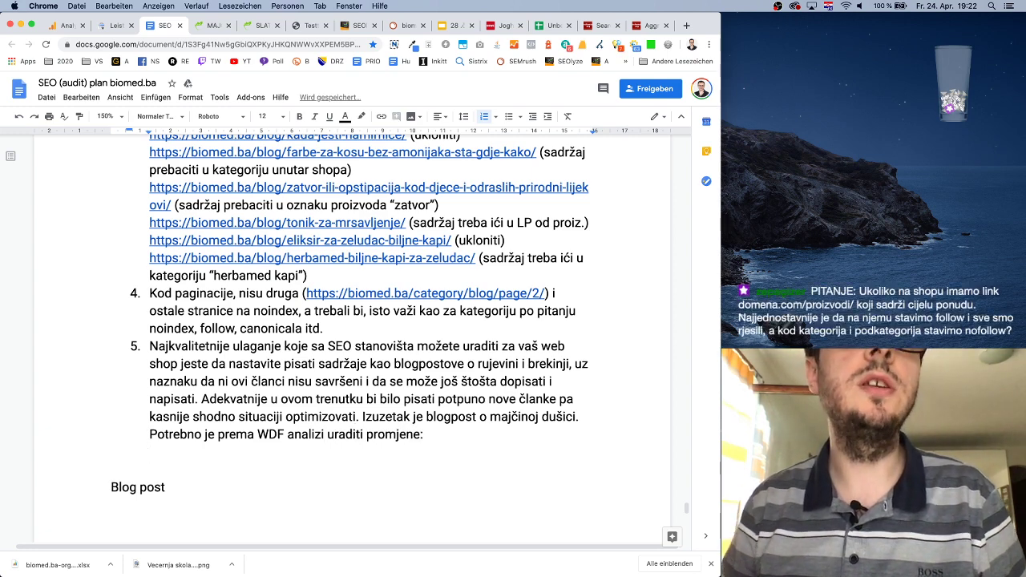
Copy the Majčina dušica article's URL and set it as the reference page in SEOlyze's WDF/IDF analysis.
click(212, 25)
click(210, 44)
key(ctrl+c)
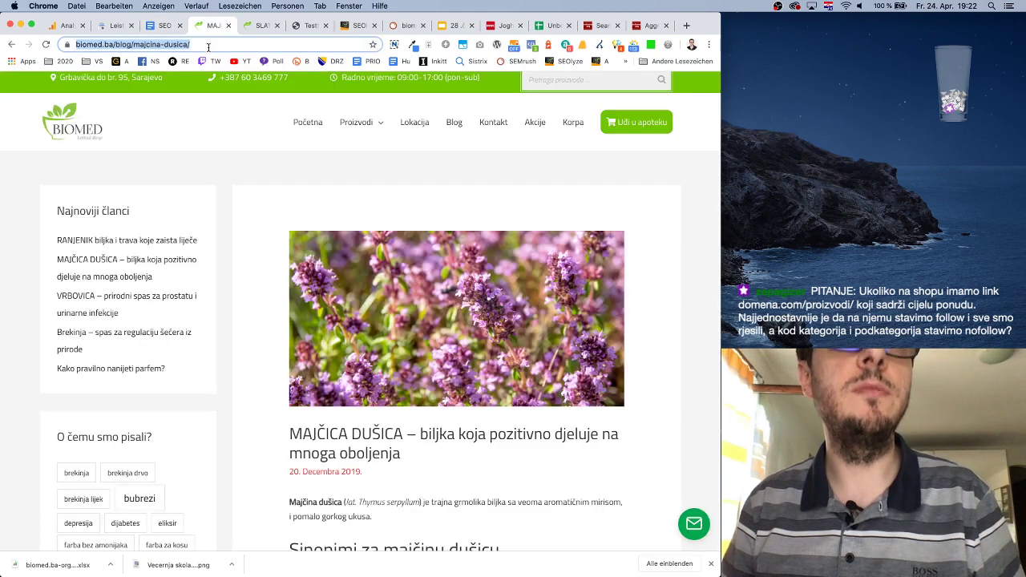
click(358, 25)
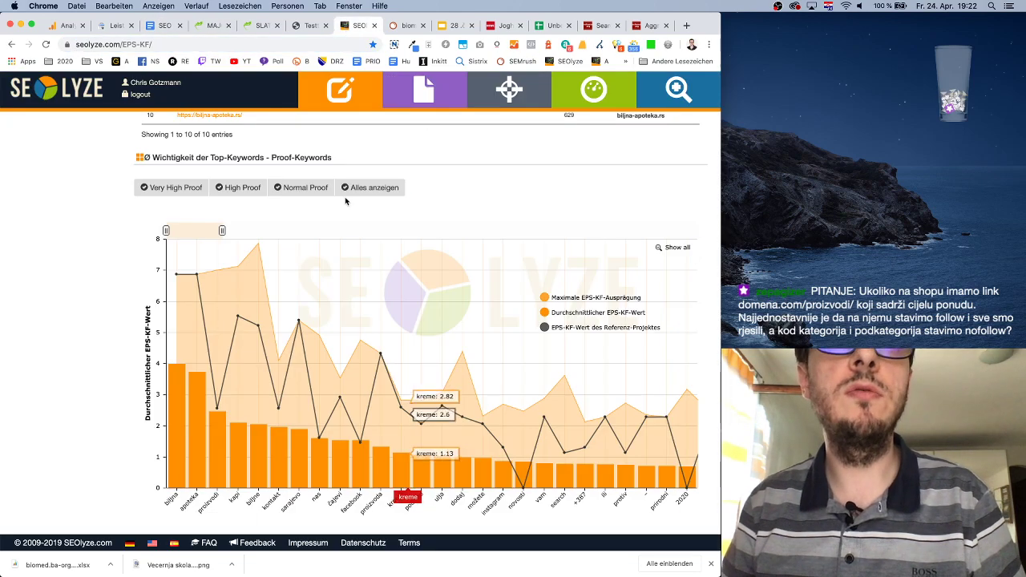
scroll(361, 196, up, 10)
scroll(376, 193, up, 5)
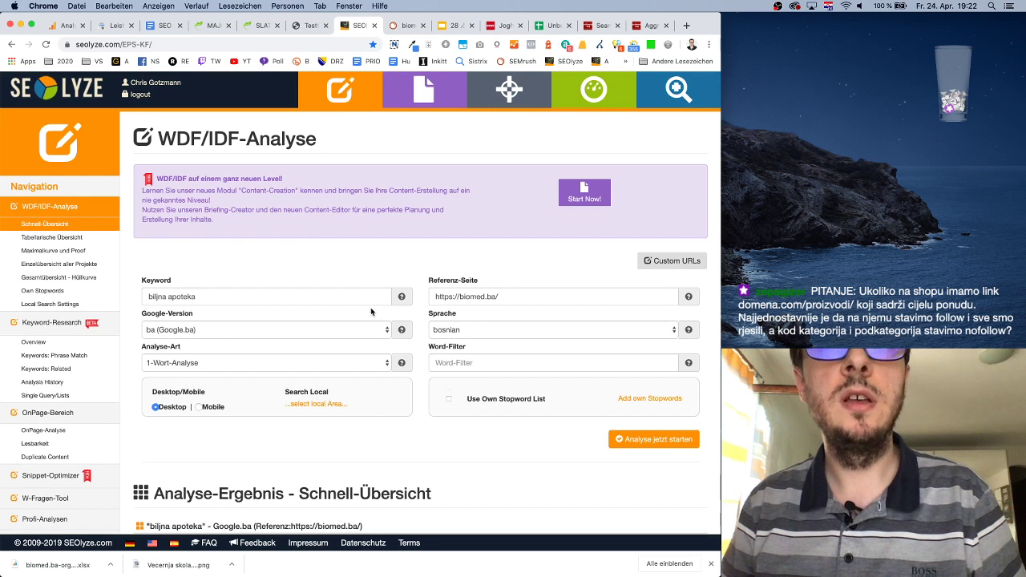
triple_click(546, 298)
key(ctrl+v)
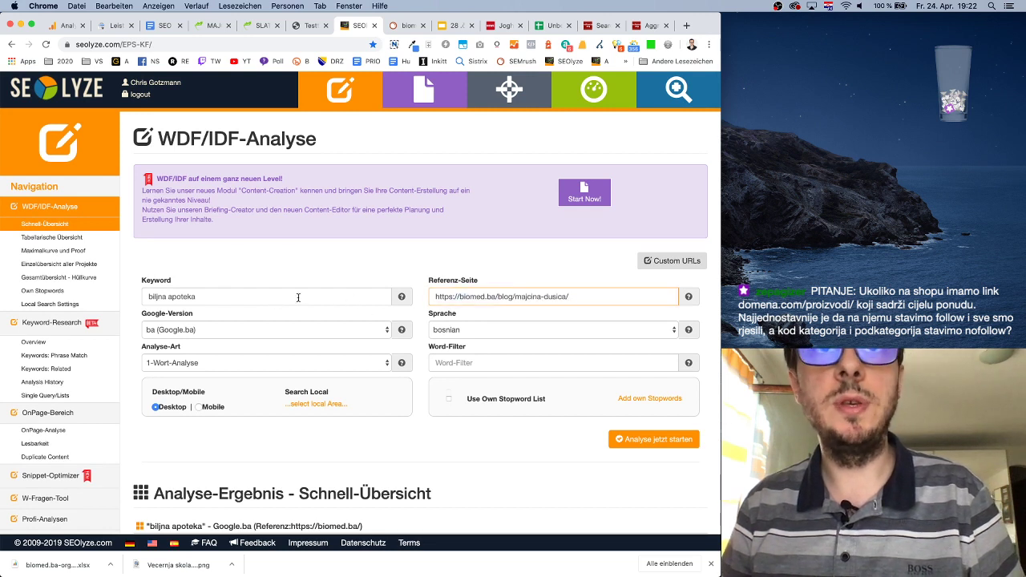
Try to run the WDF/IDF analysis for the keyword "majčina dušica".
drag(298, 297, 146, 294)
text(majč)
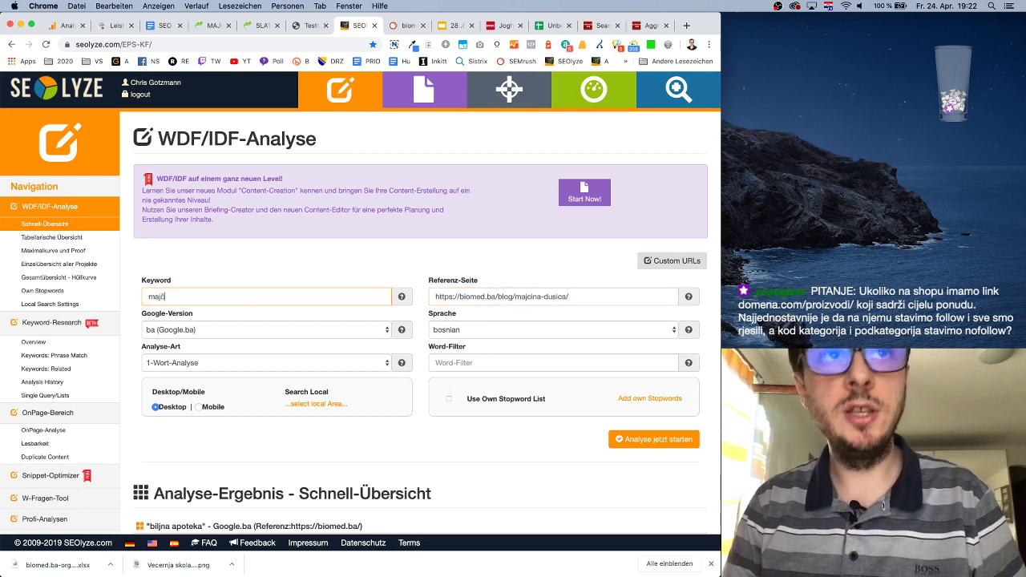
text(ina dušic)
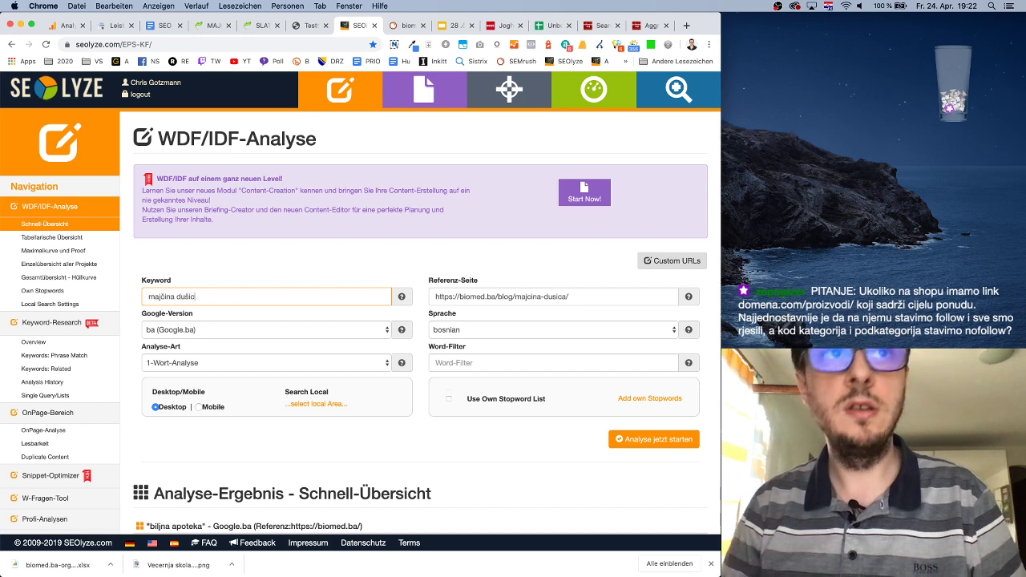
text(a)
click(210, 25)
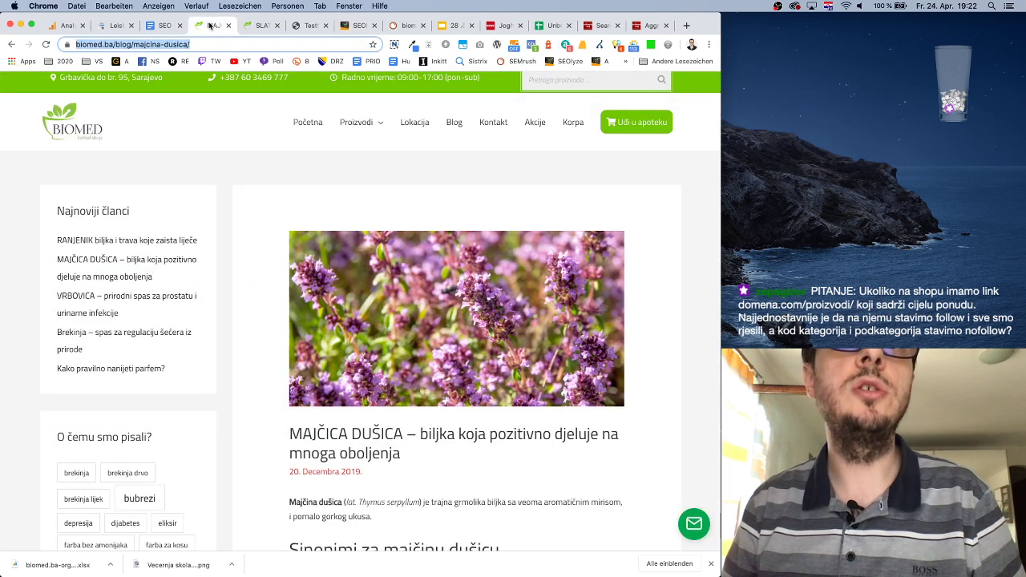
click(355, 25)
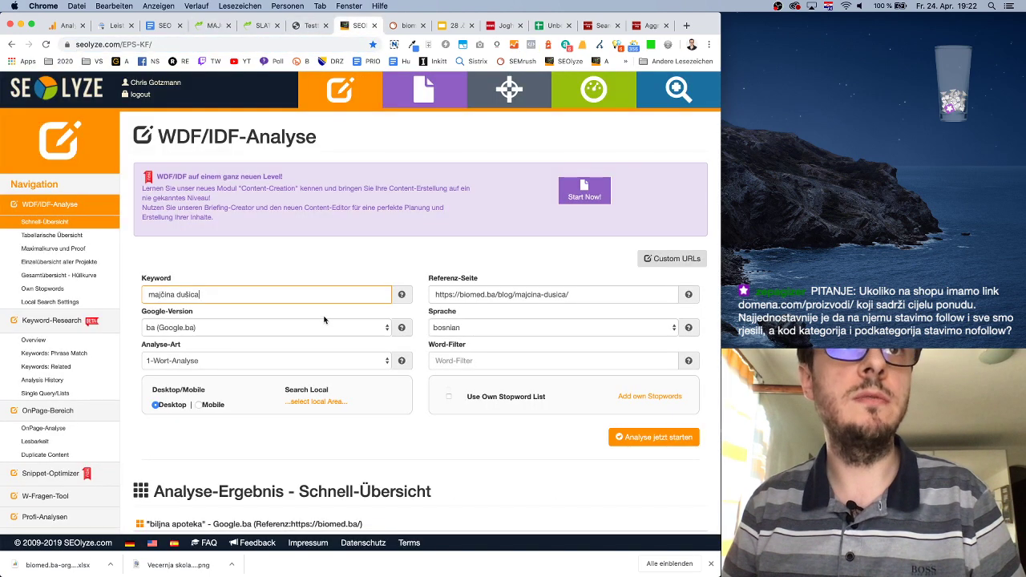
click(514, 486)
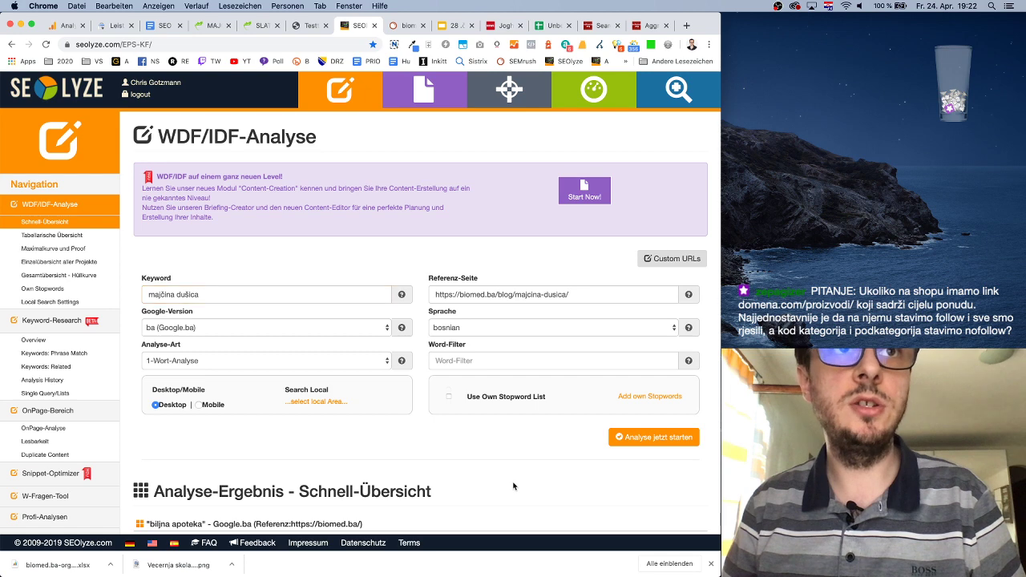
click(654, 437)
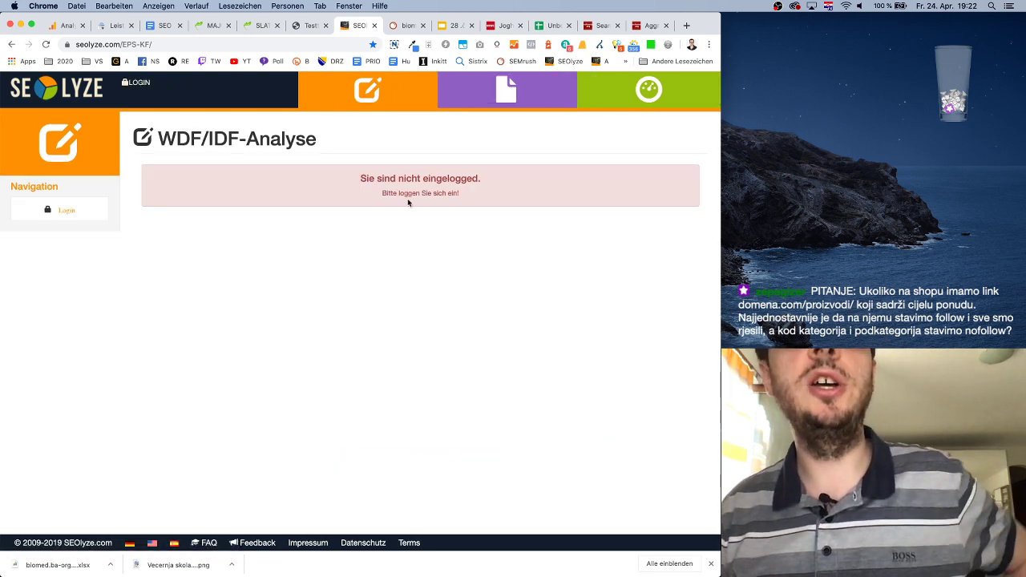
click(64, 210)
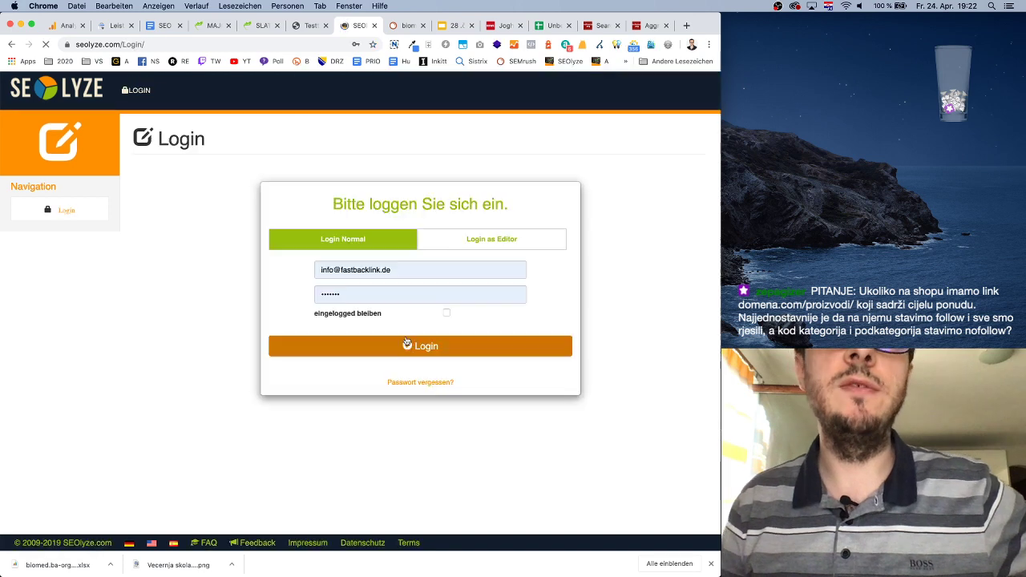
click(414, 348)
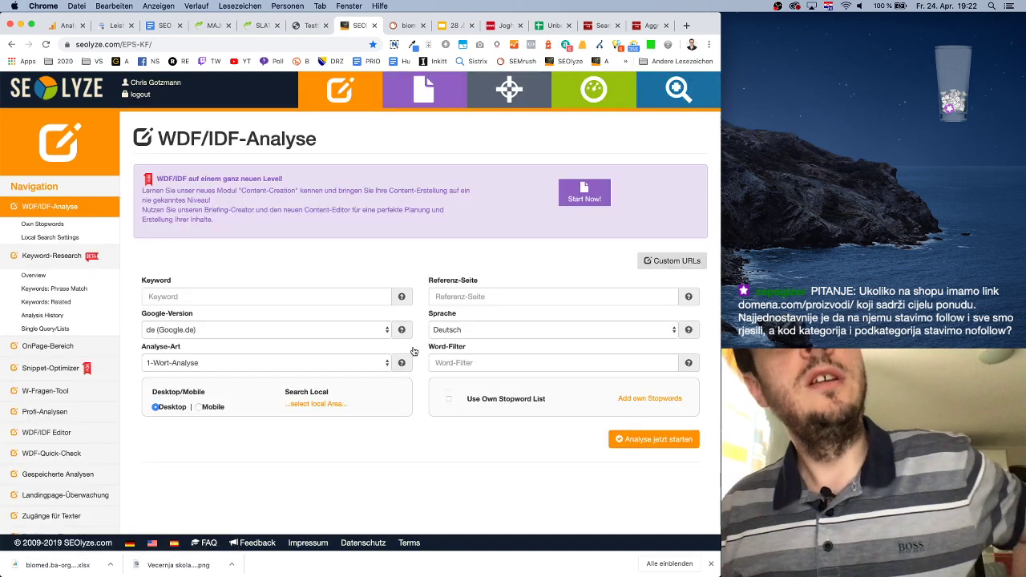
click(476, 298)
key(super+v)
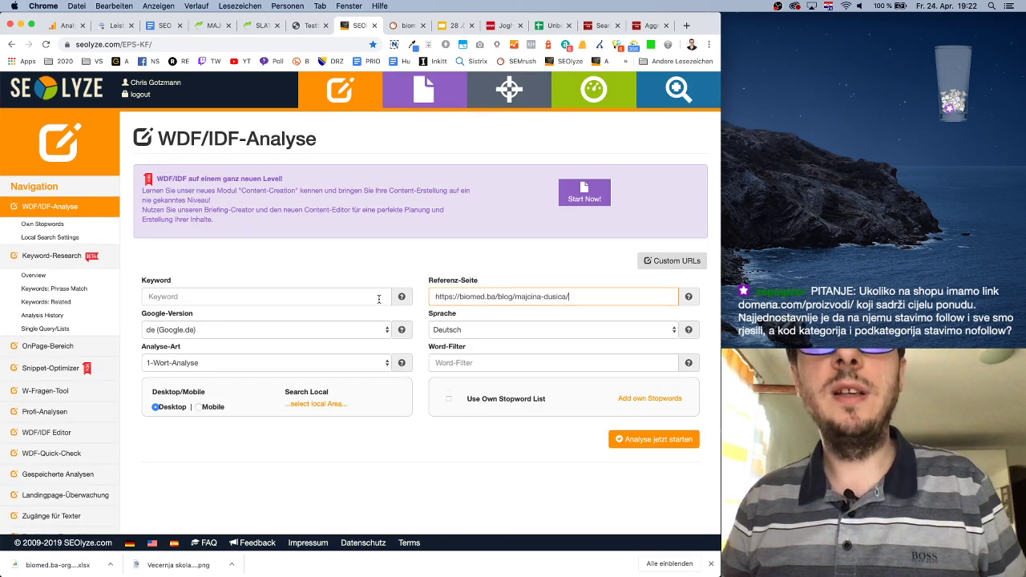
click(378, 296)
text(majčina du)
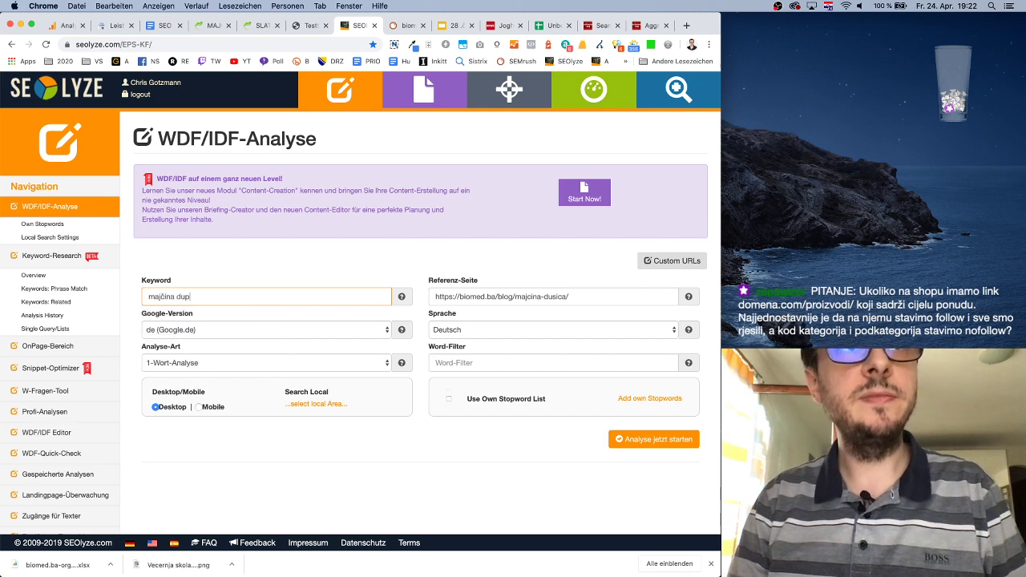
text(šica)
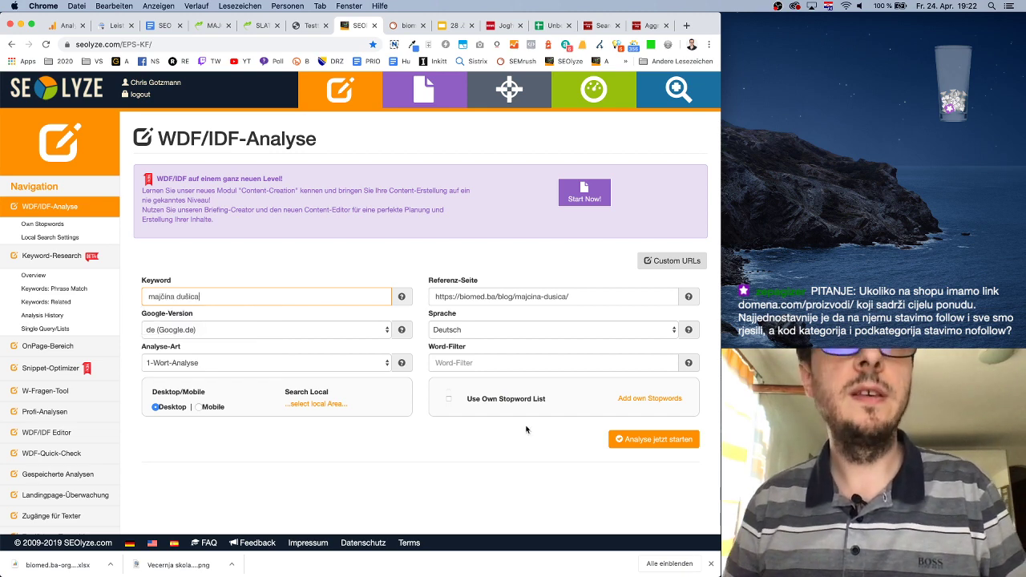
click(652, 440)
Review the description sections of the Slatki pelin čaj product page on biomed.ba.
click(257, 30)
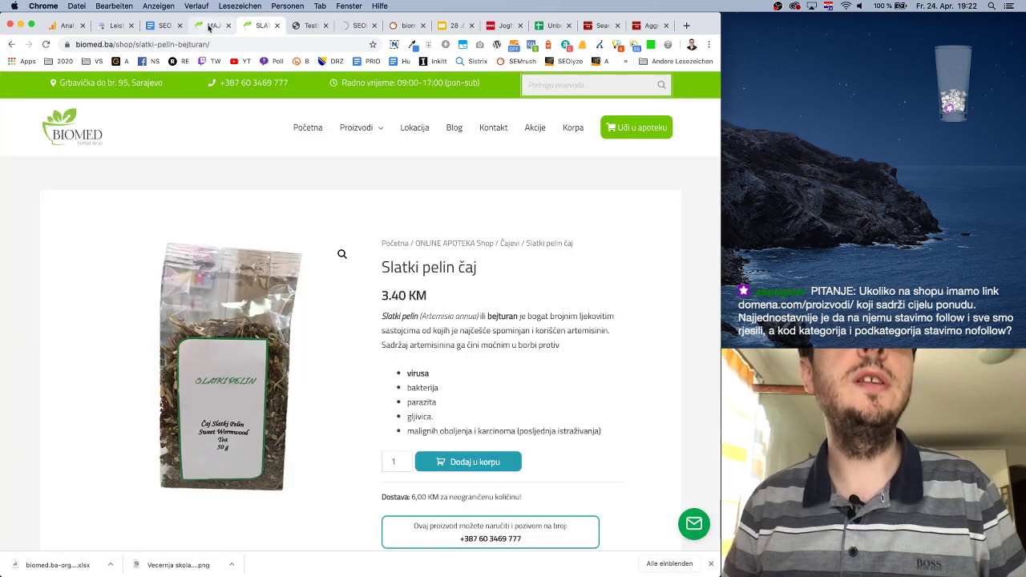
scroll(579, 285, down, 12)
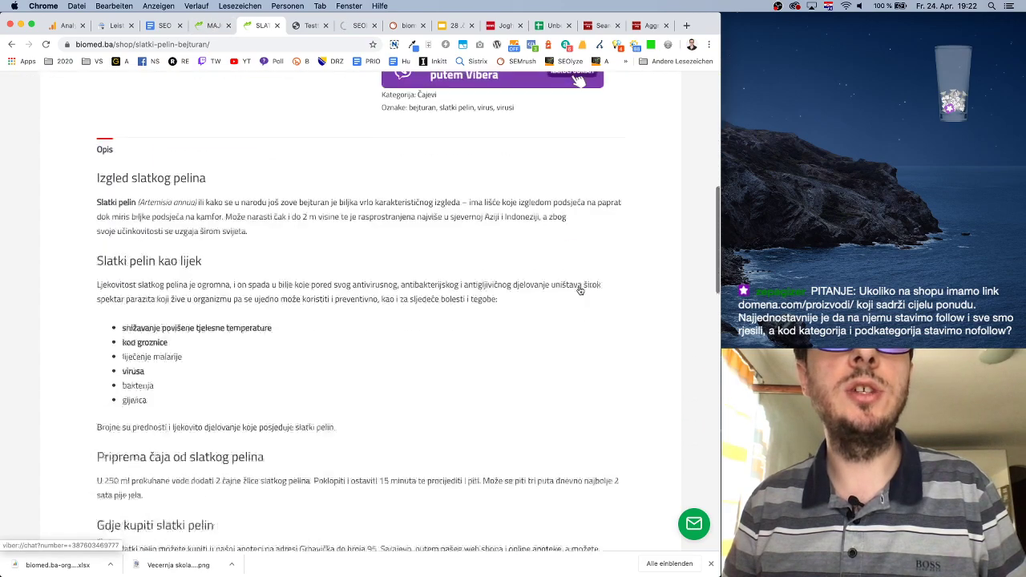
scroll(579, 286, down, 5)
scroll(579, 285, up, 20)
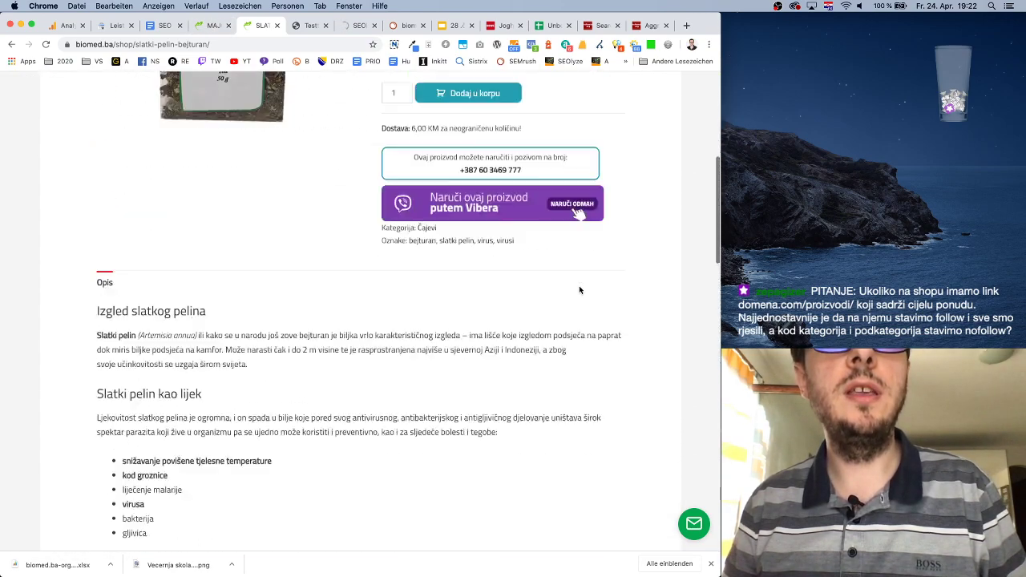
Look up the keyword "slatki pelin" in the audit document's keyword table and return to its product page.
click(163, 25)
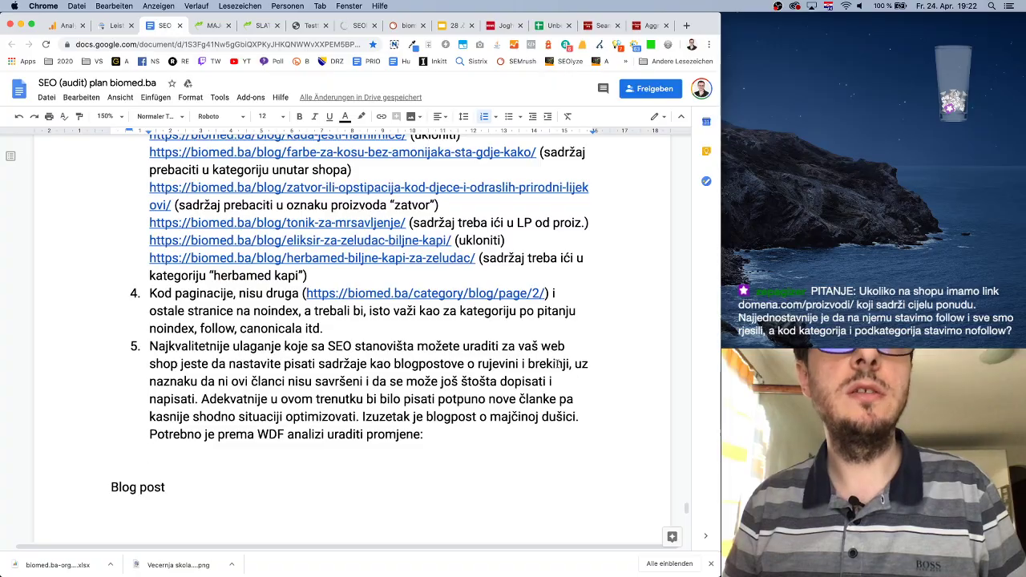
drag(686, 508, 686, 233)
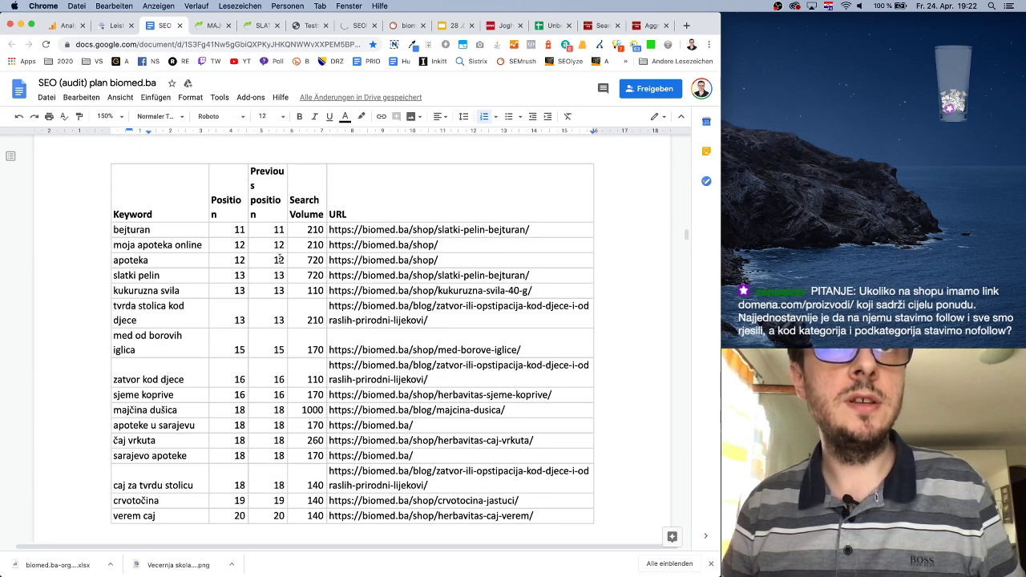
drag(166, 275, 113, 275)
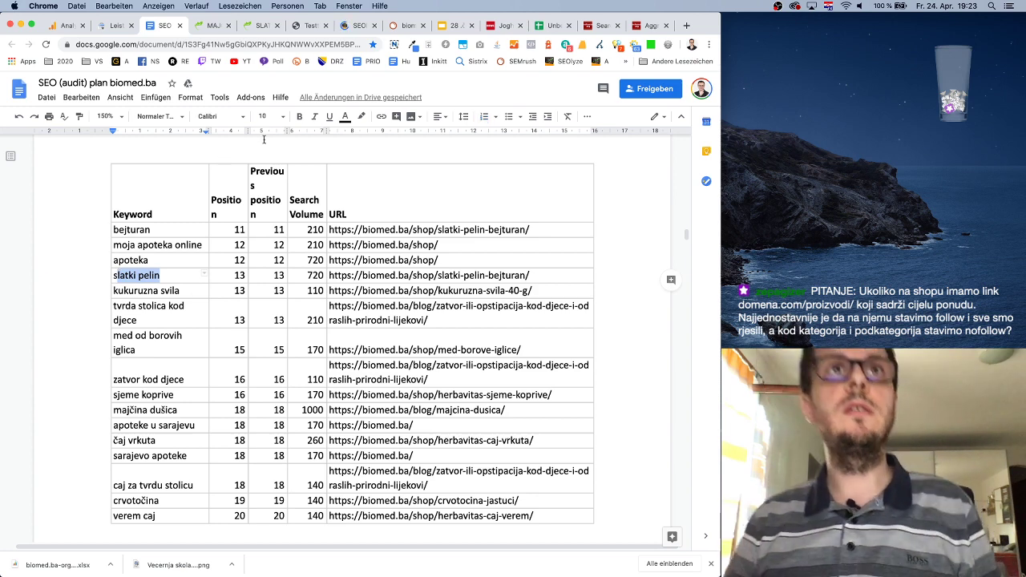
click(260, 26)
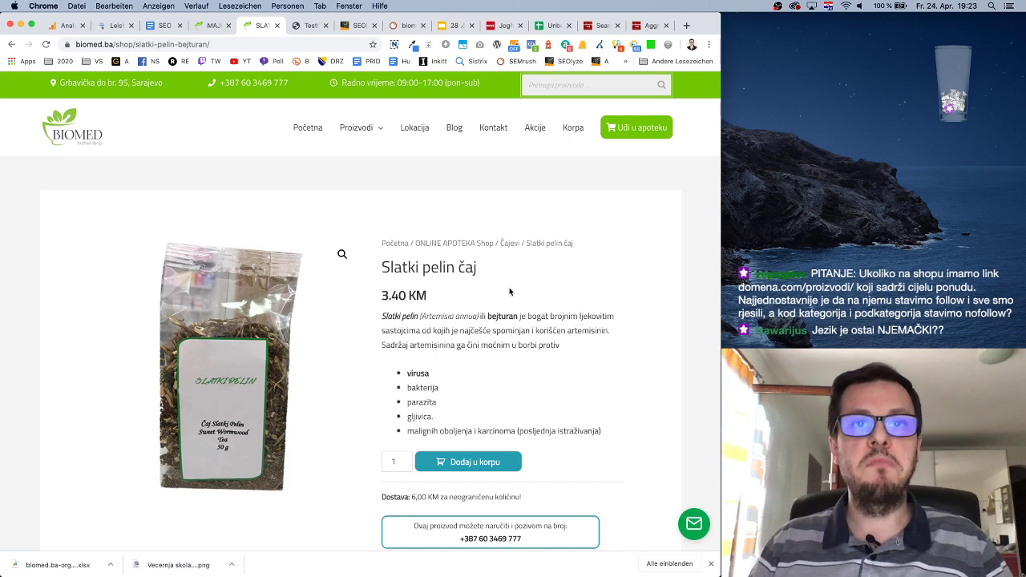
Examine the "majčina dušica" WDF/IDF results in SEOlyze, including the High and Normal Proof charts and the term evaluation.
click(343, 26)
scroll(471, 321, down, 15)
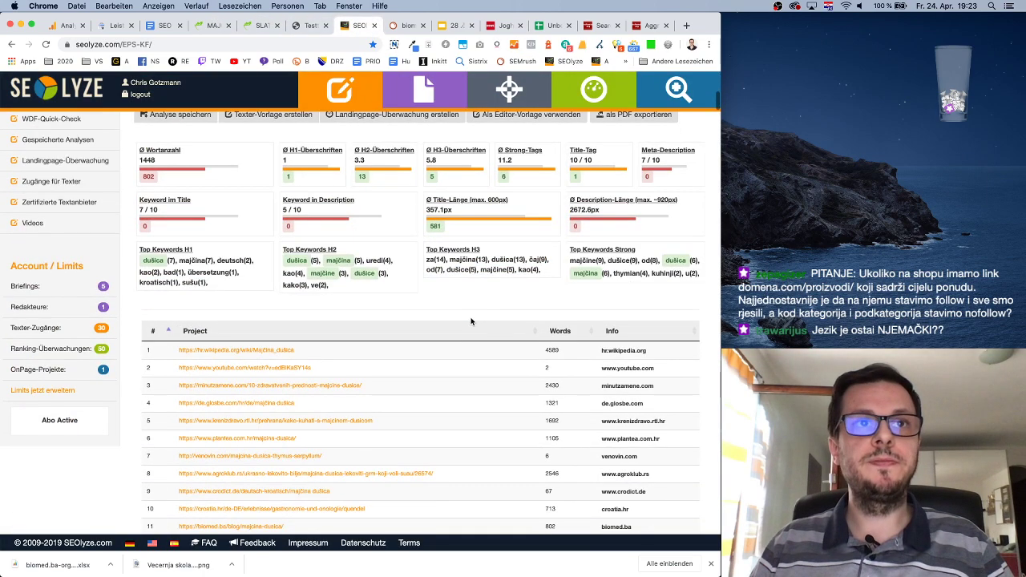
scroll(471, 321, up, 3)
click(240, 200)
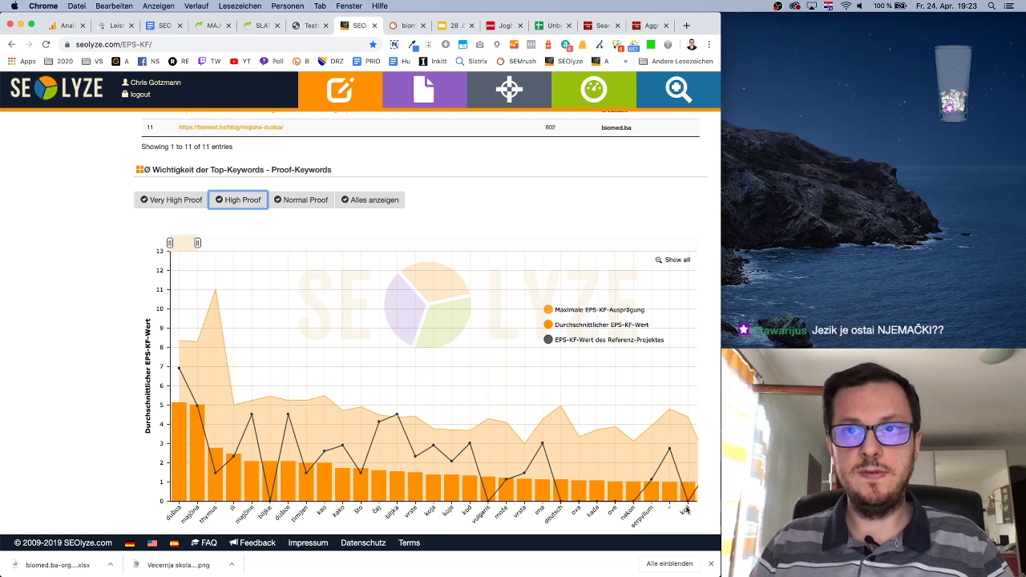
click(293, 202)
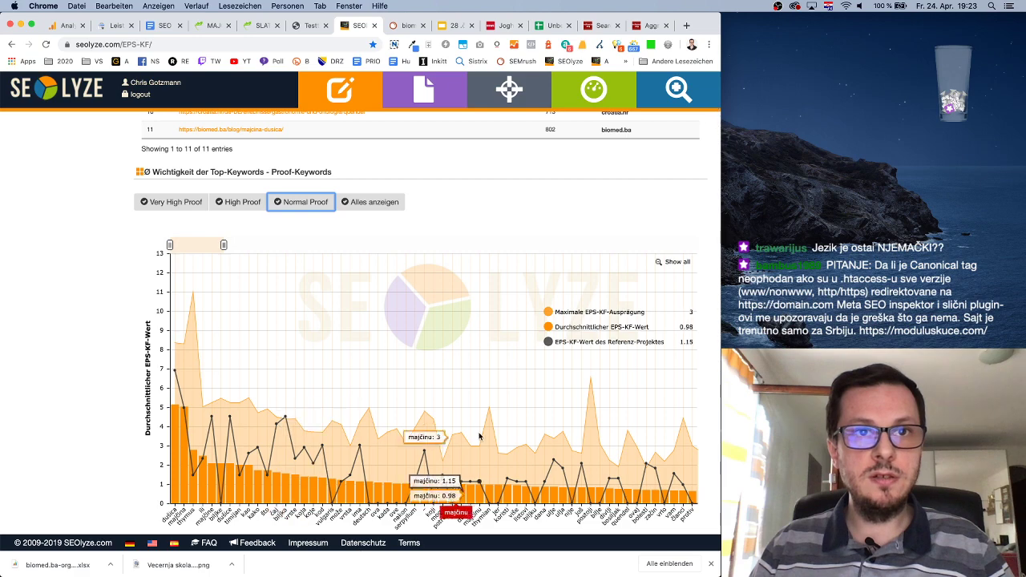
scroll(479, 437, down, 5)
scroll(480, 436, up, 2)
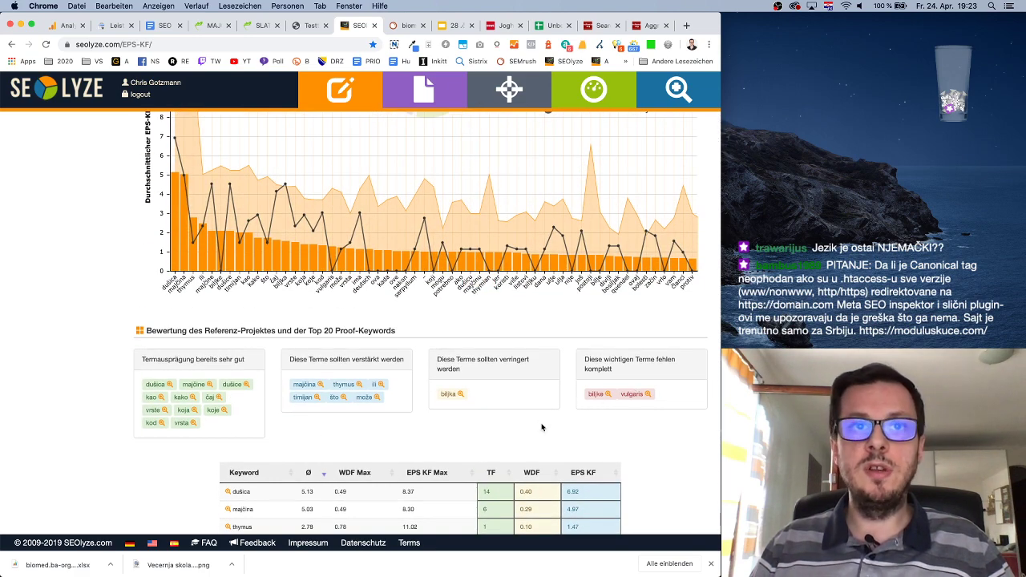
scroll(542, 427, up, 3)
Compare the proof levels and capture a screenshot of the High Proof keyword chart for "majčina dušica".
click(237, 143)
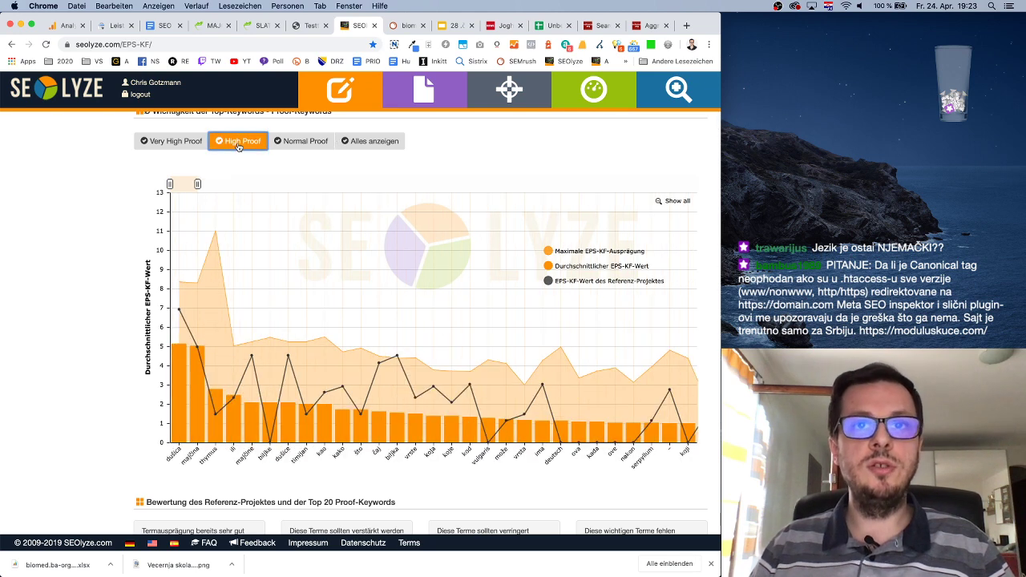
click(189, 142)
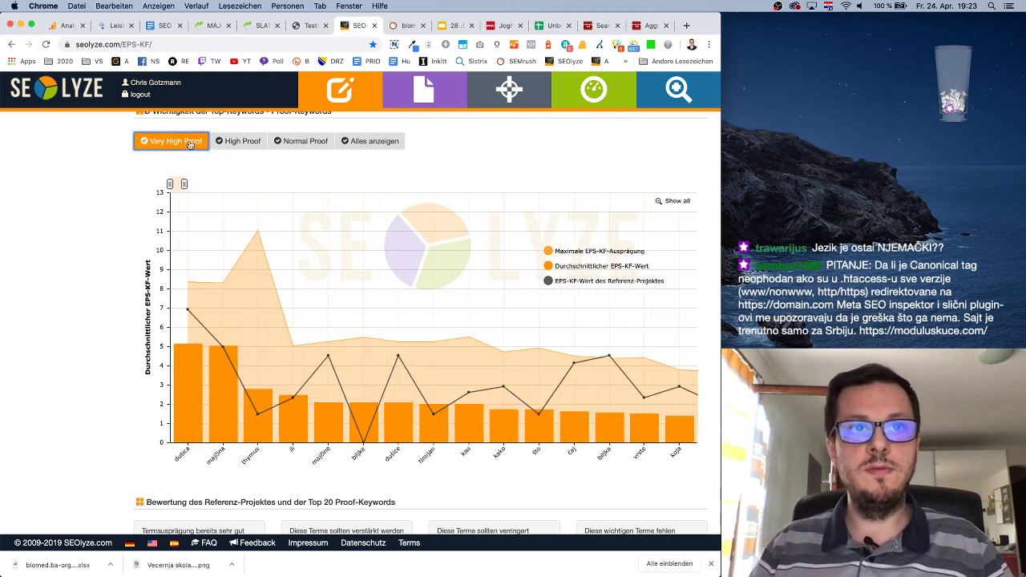
click(190, 144)
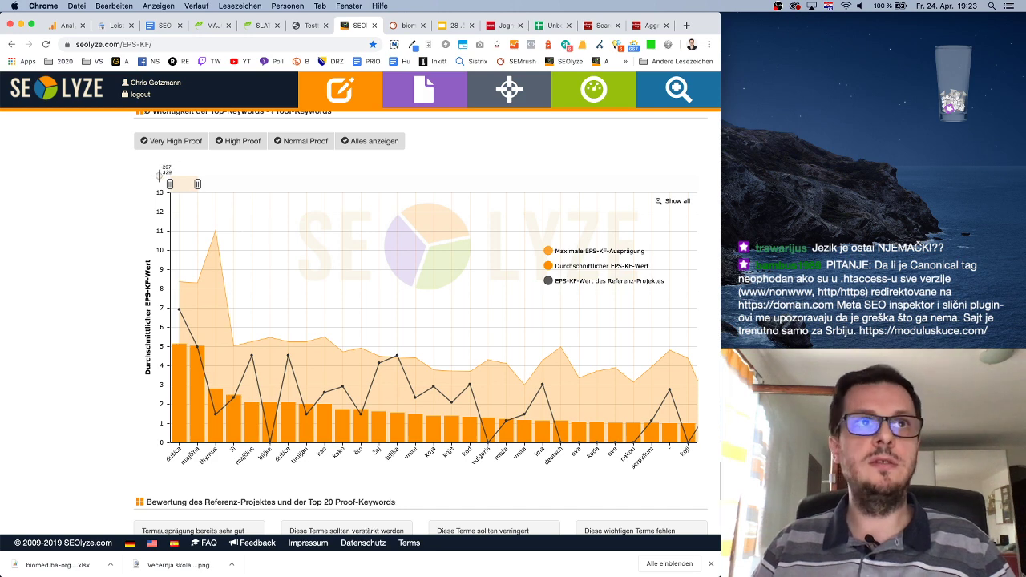
drag(138, 172, 689, 465)
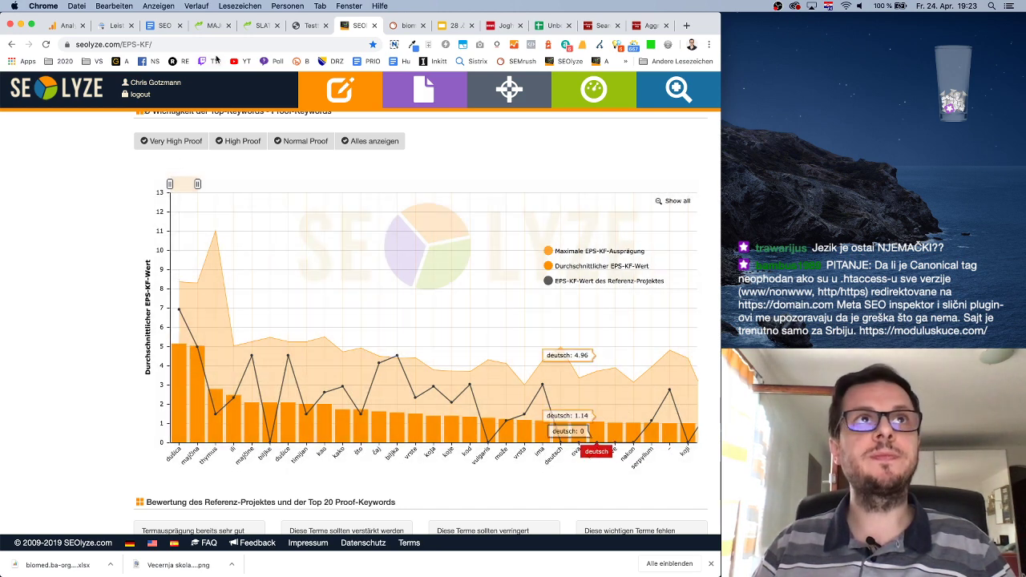
Insert the captured chart screenshot from the desktop into the audit document below "Potrebno je prema WDF analizi uraditi promjene:".
click(169, 29)
scroll(377, 249, down, 20)
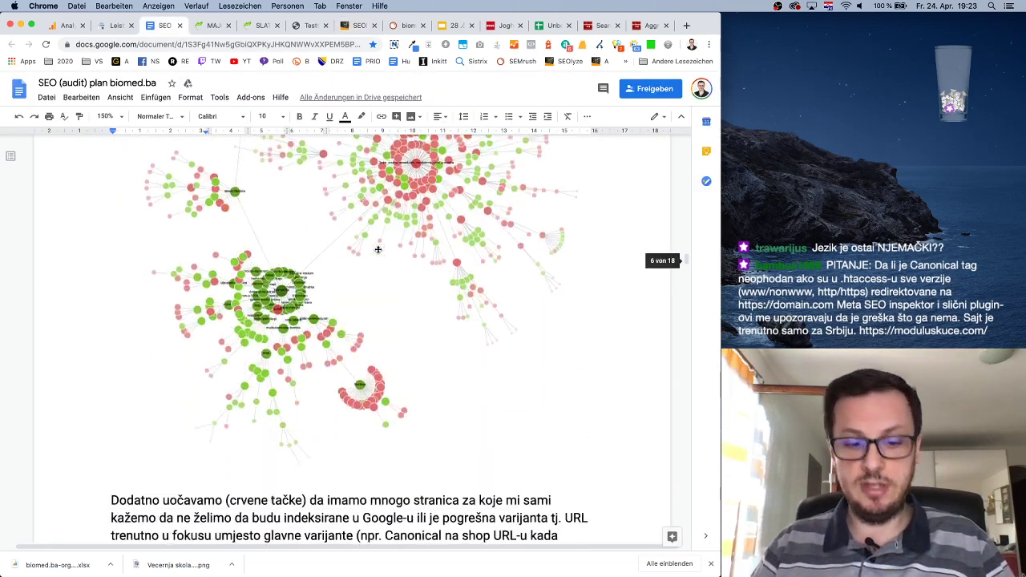
scroll(378, 249, up, 10)
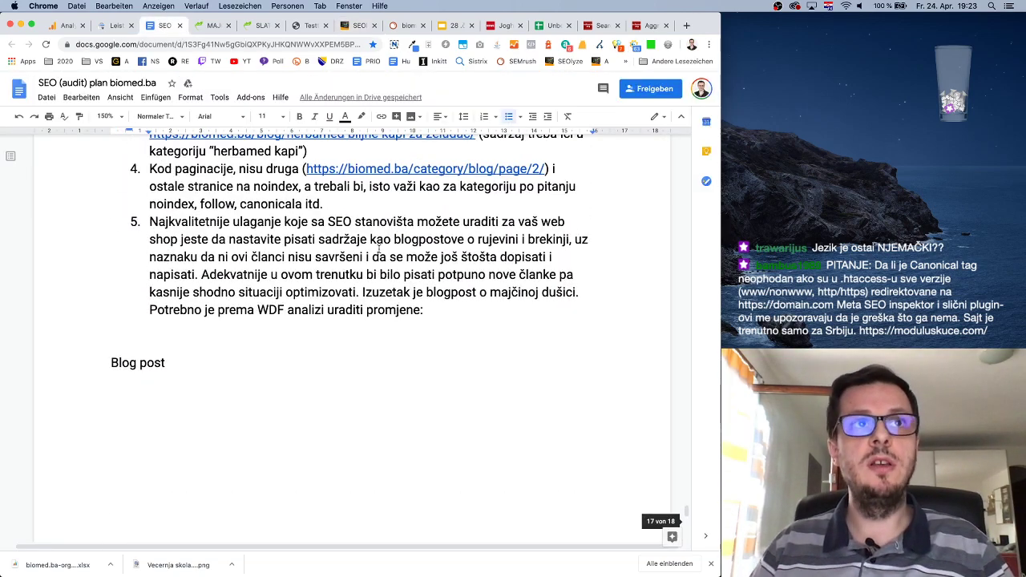
click(403, 325)
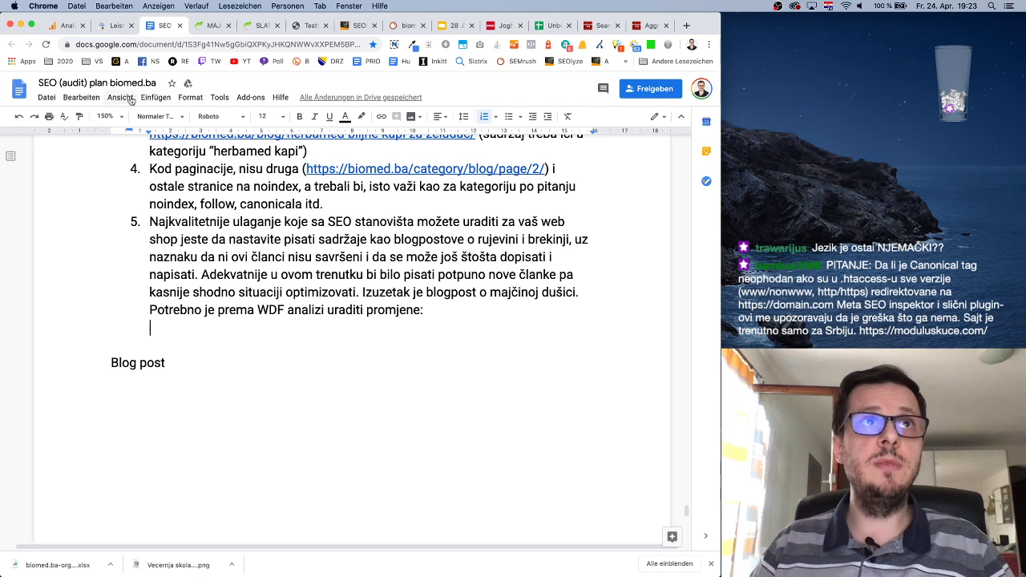
click(156, 97)
mouse_move(277, 117)
click(312, 121)
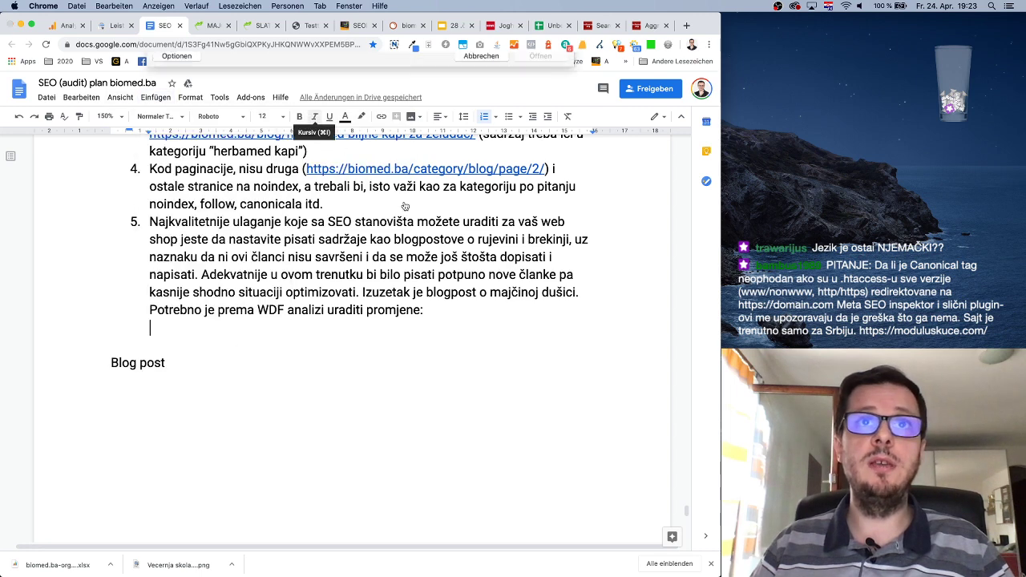
click(197, 110)
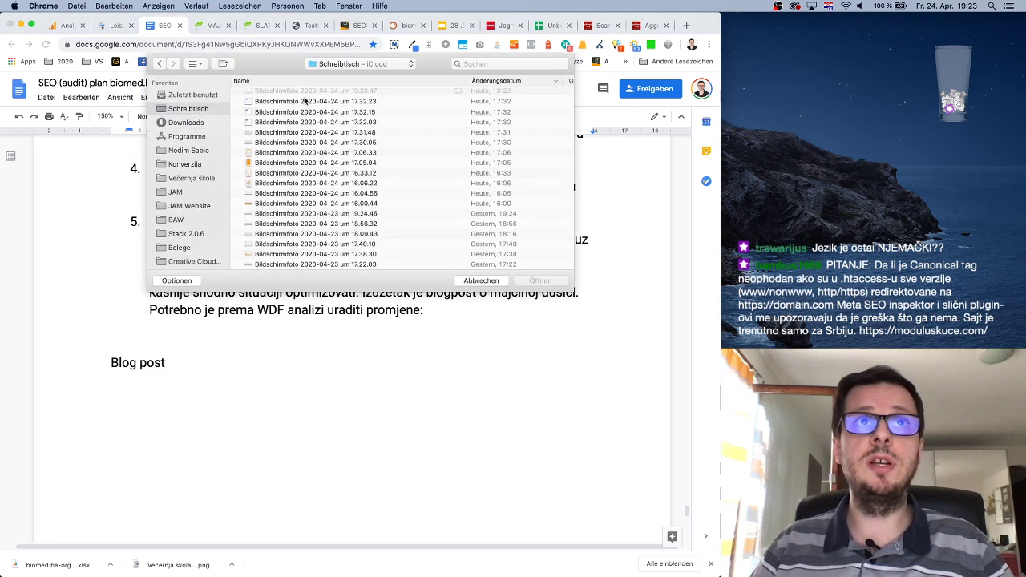
double_click(305, 95)
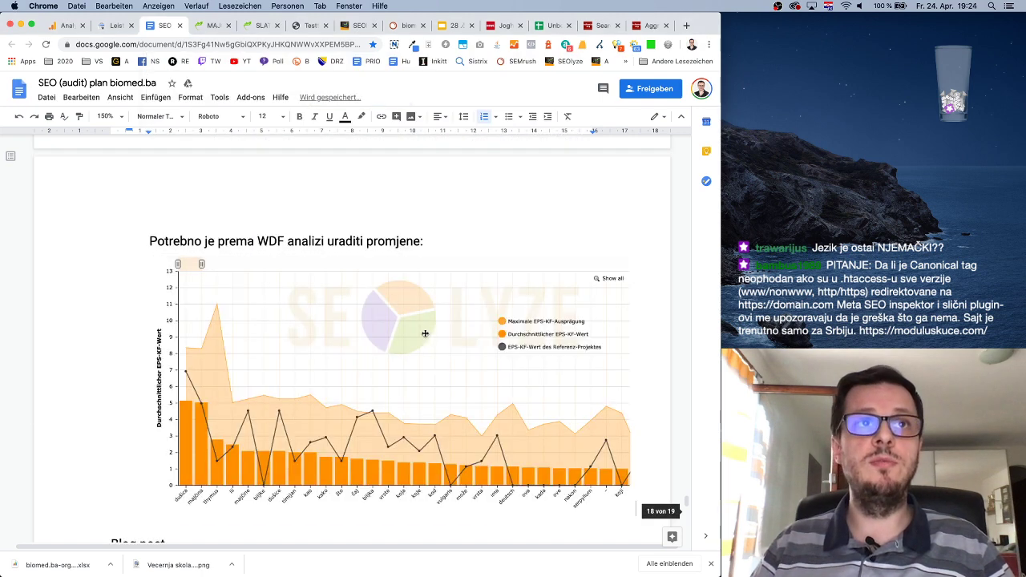
scroll(425, 333, up, 10)
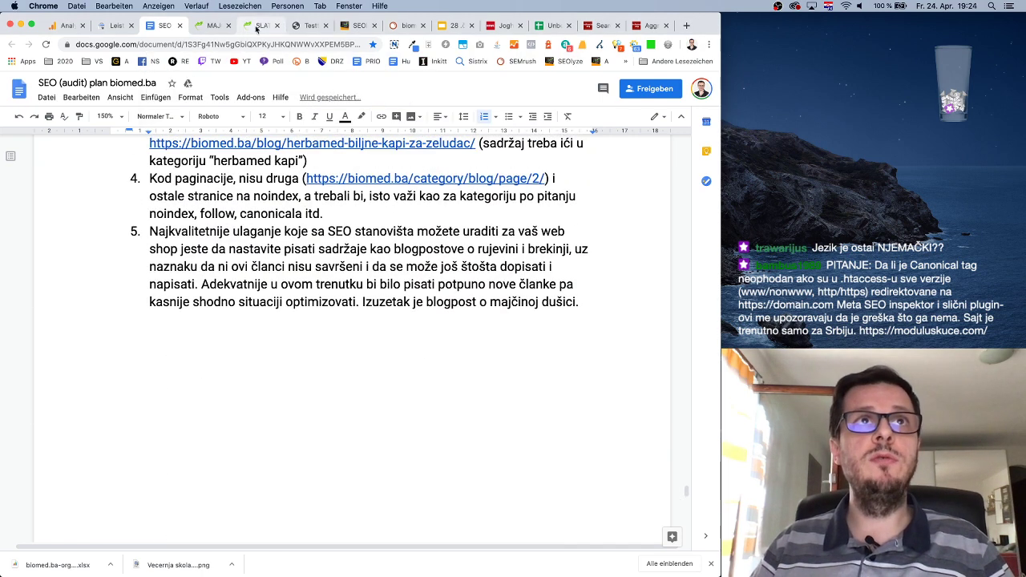
Copy the Slatki pelin čaj product page's URL and set it as the reference page in SEOlyze's WDF/IDF analysis.
click(262, 27)
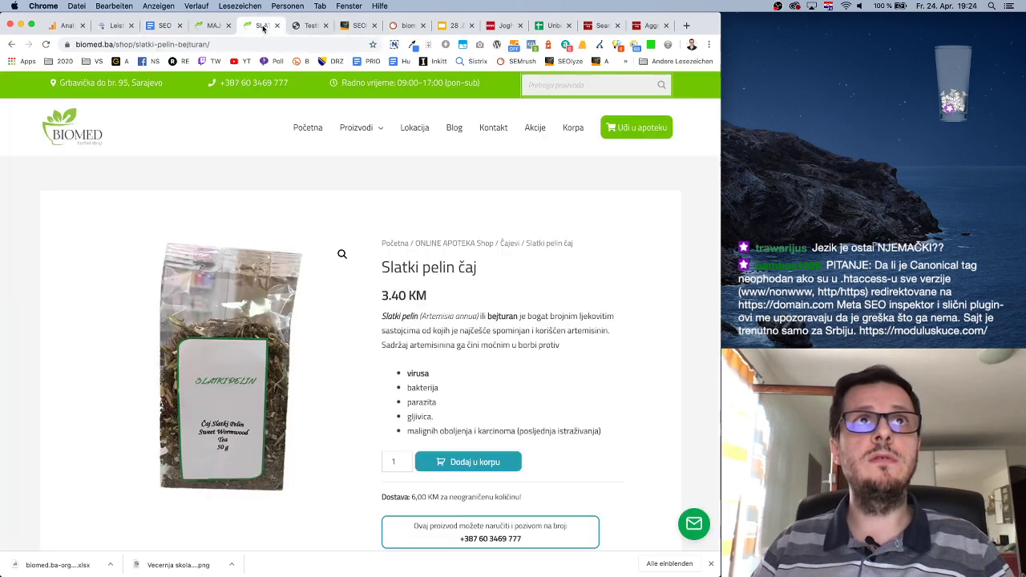
click(221, 43)
key(super+c)
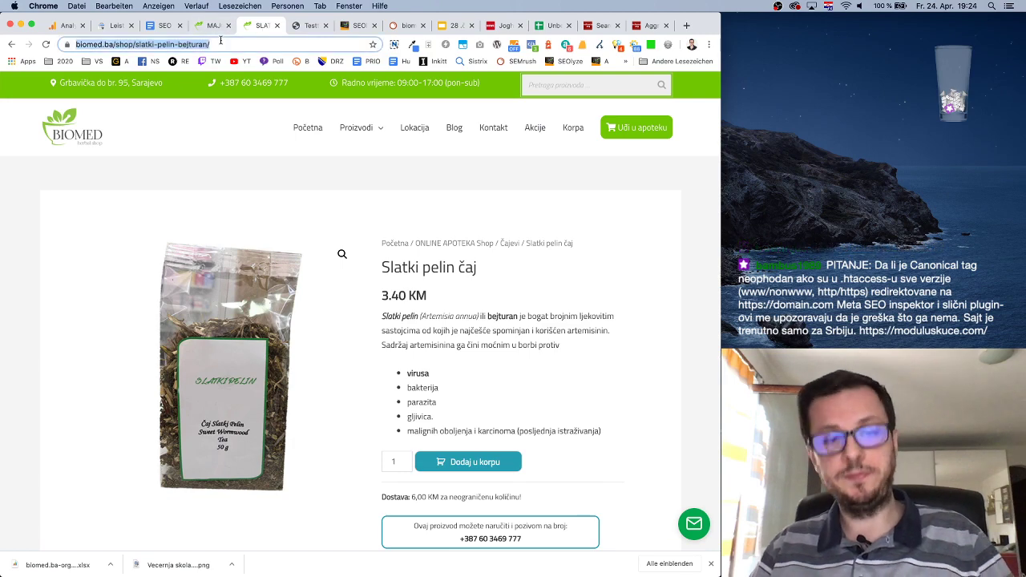
click(358, 25)
scroll(279, 176, up, 15)
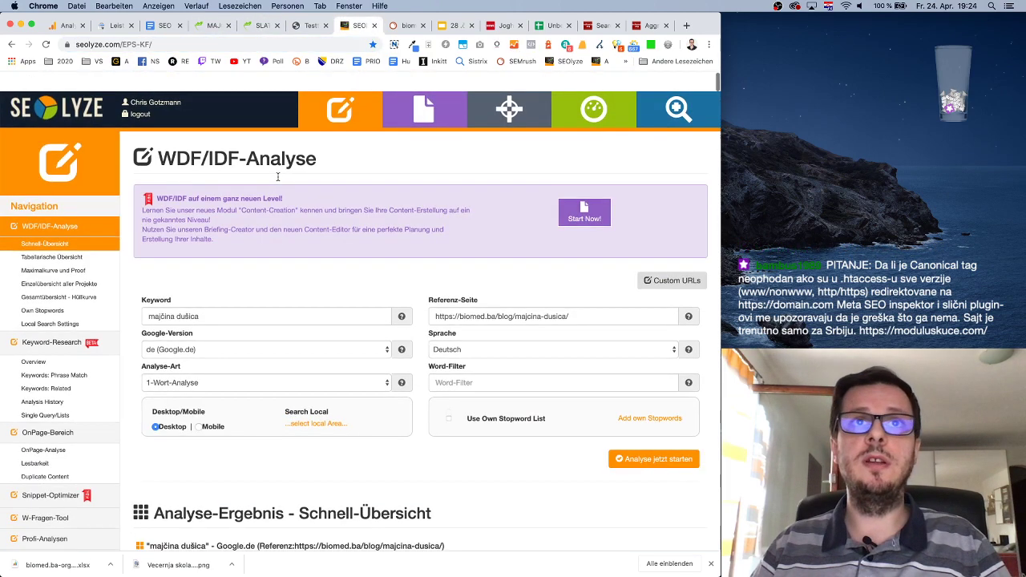
triple_click(566, 297)
key(super+v)
Set the analysis keyword to "slatki pelin" and start the WDF/IDF analysis.
drag(280, 296, 142, 296)
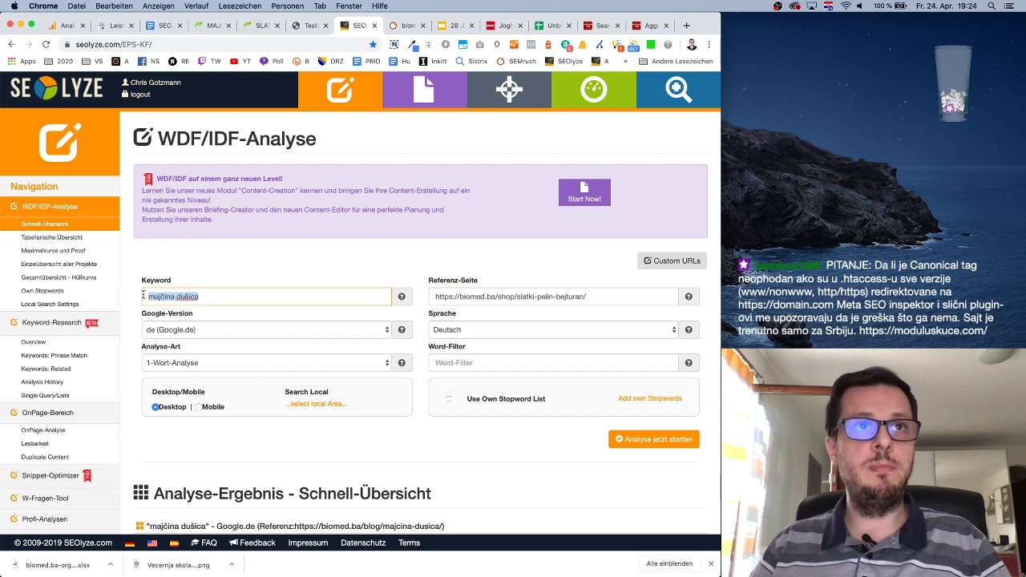
text(slatki pelin)
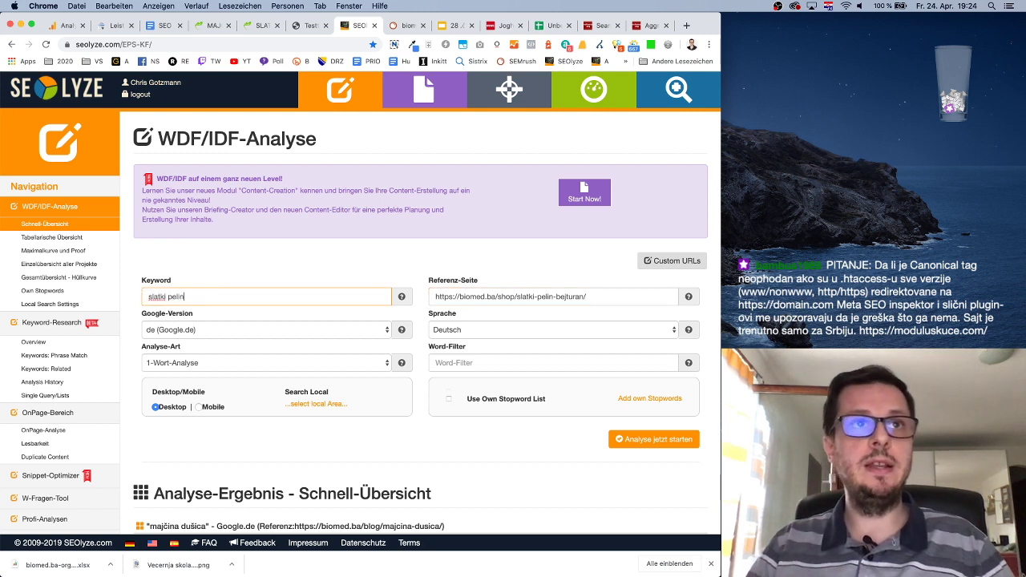
click(640, 442)
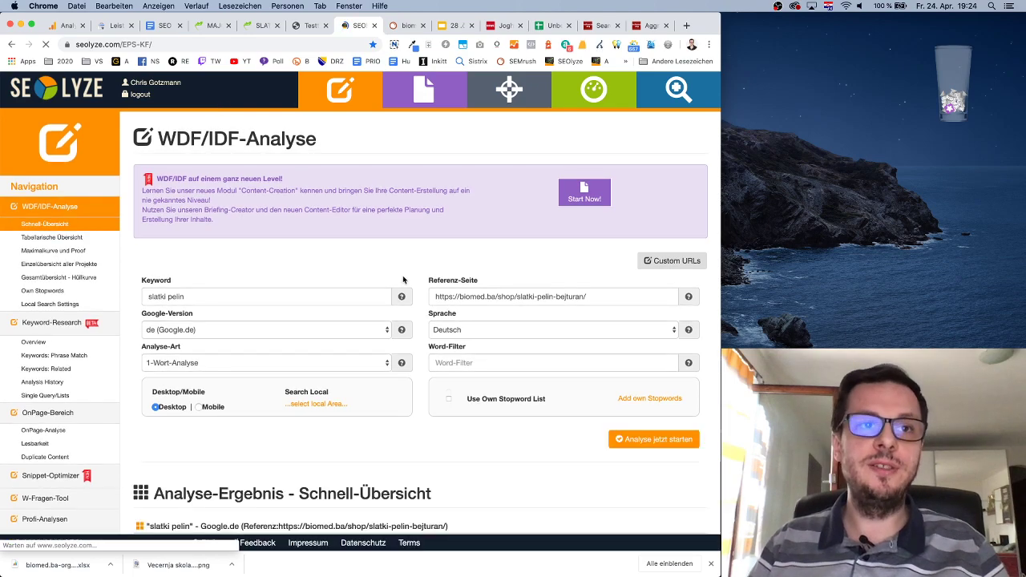
Examine the "slatki pelin" results, comparing the product page's curve in the High Proof and Very High Proof charts.
scroll(404, 280, down, 10)
scroll(404, 280, down, 5)
scroll(405, 280, up, 3)
click(238, 254)
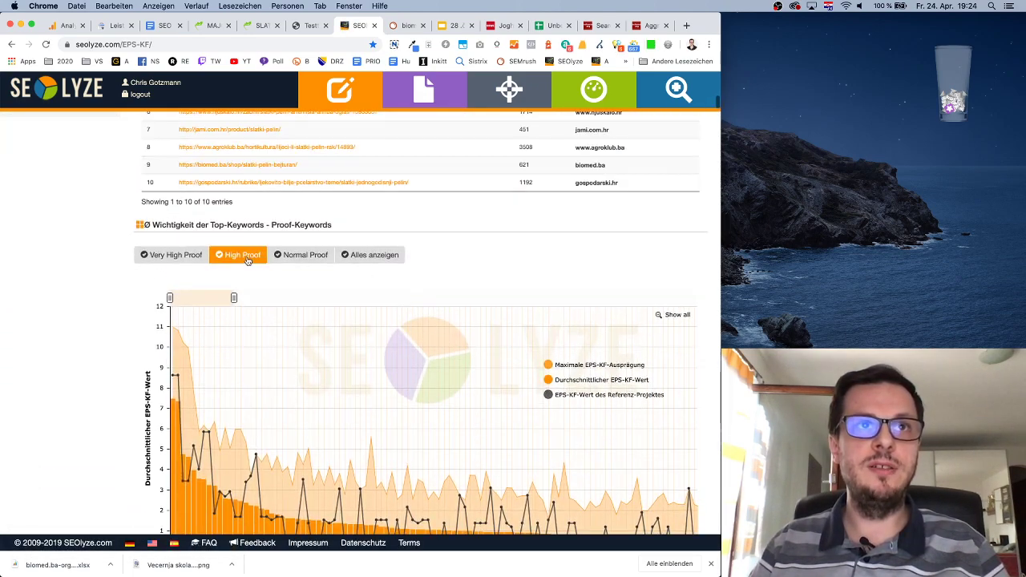
scroll(482, 310, down, 5)
scroll(482, 311, up, 3)
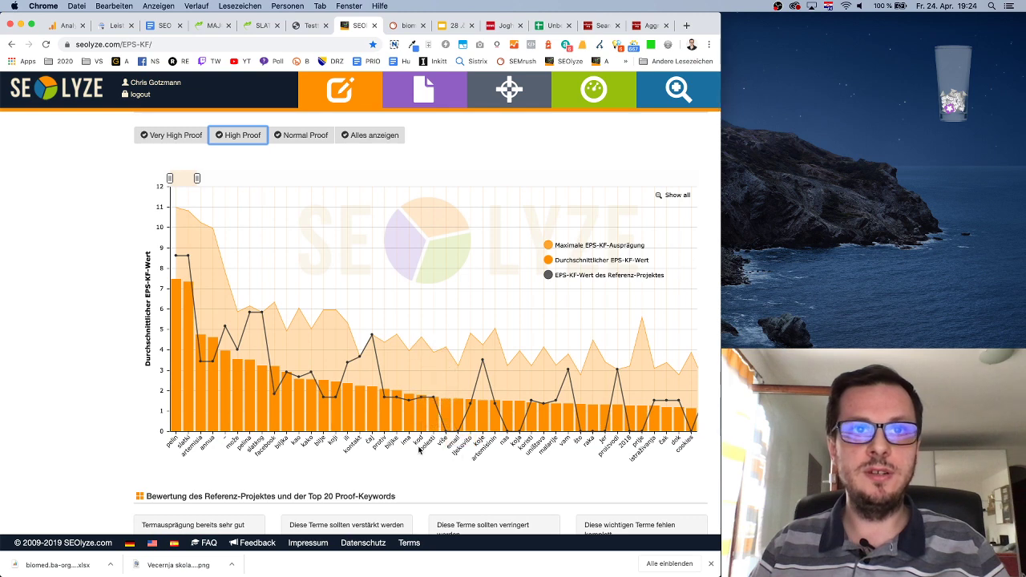
click(171, 135)
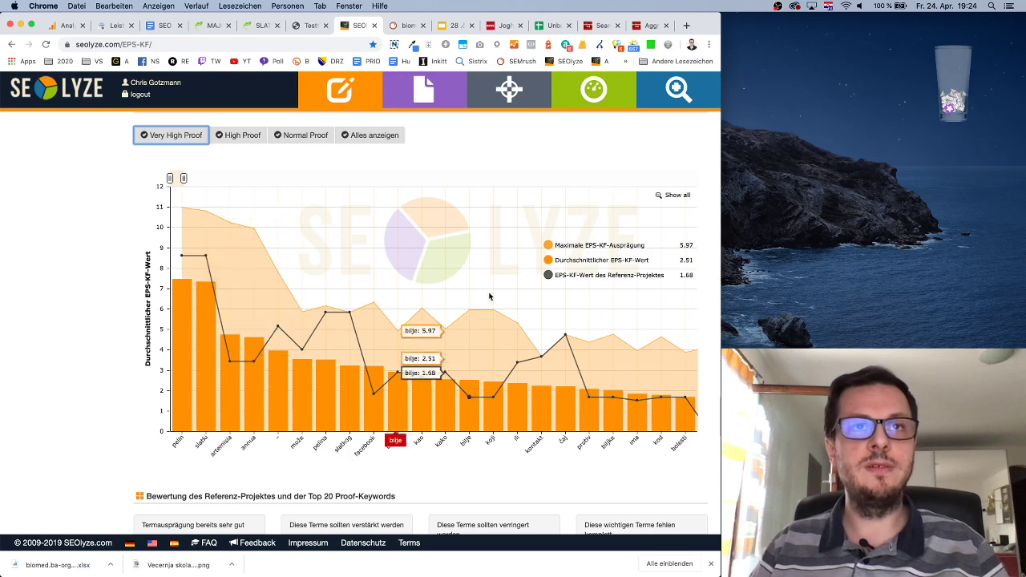
scroll(482, 289, up, 1)
scroll(482, 289, up, 10)
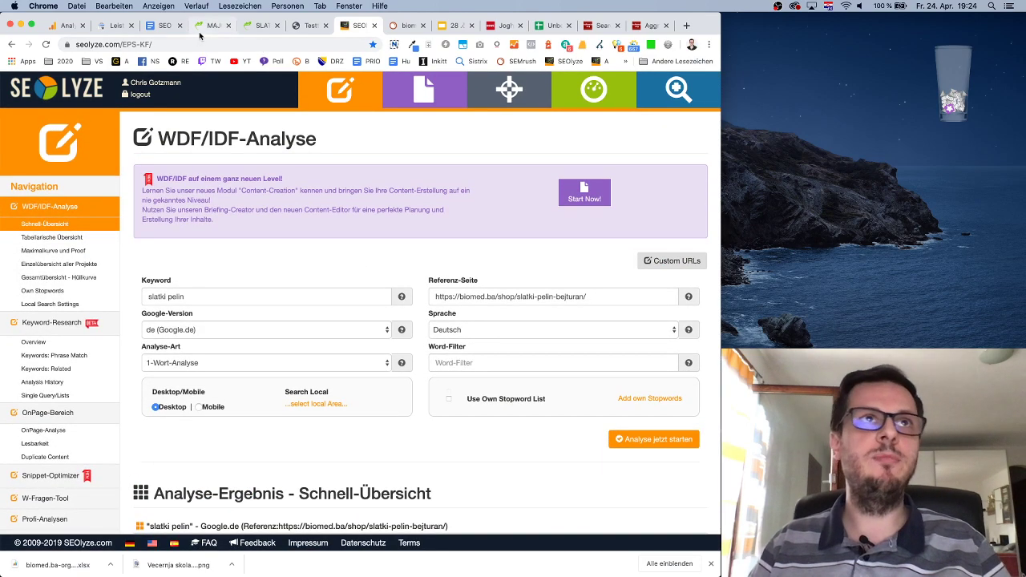
Review the inserted WDF chart above the "Blog post" line in the audit document.
click(158, 24)
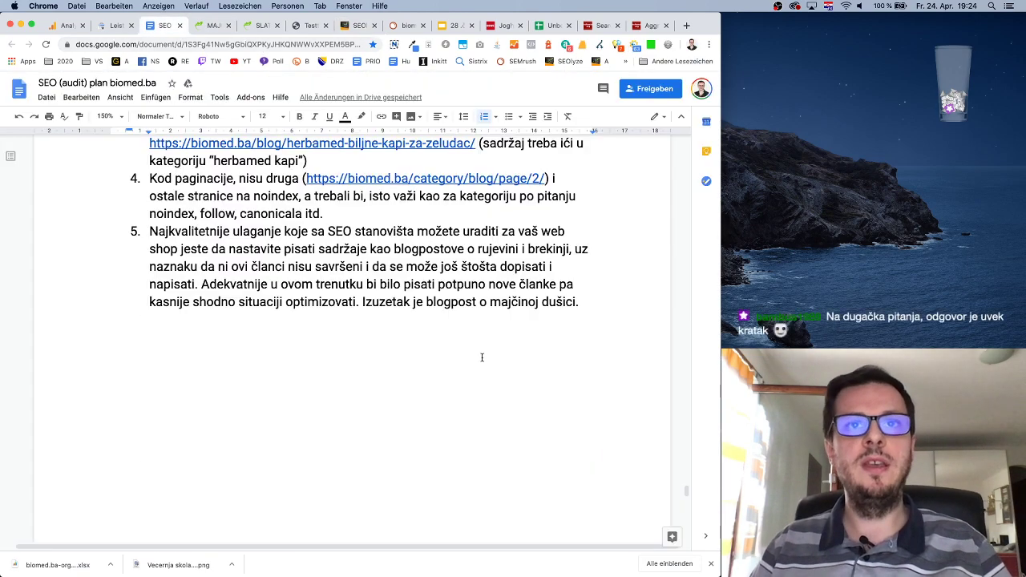
scroll(482, 357, down, 15)
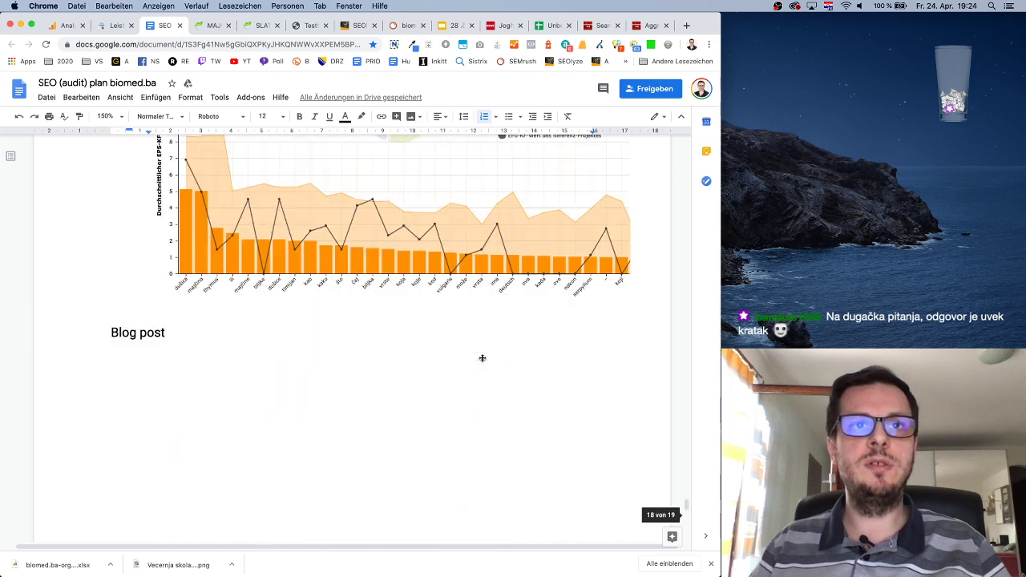
scroll(482, 357, up, 4)
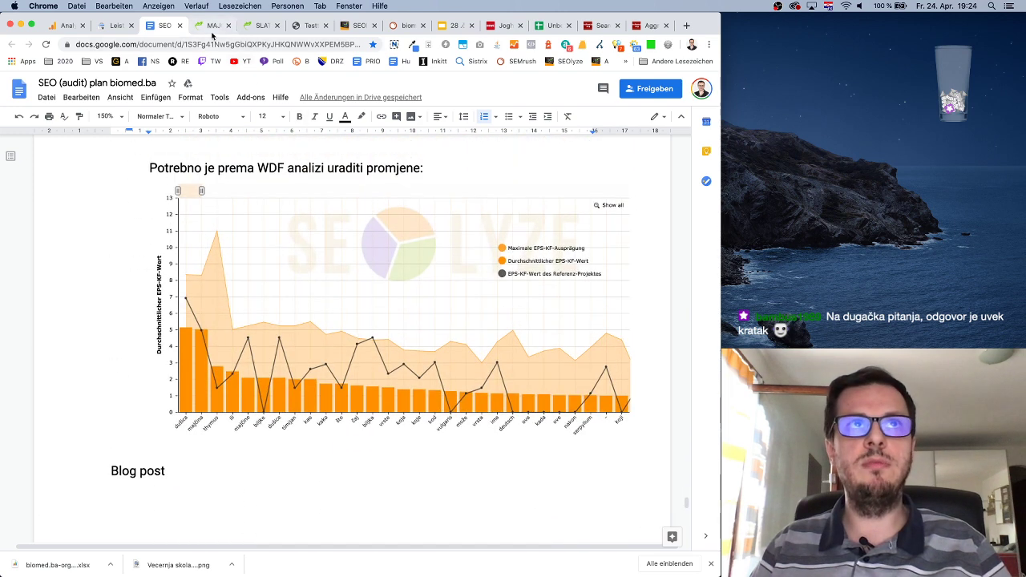
Return to the Majčina dušica article and open the biomed.ba blog overview from it.
click(211, 25)
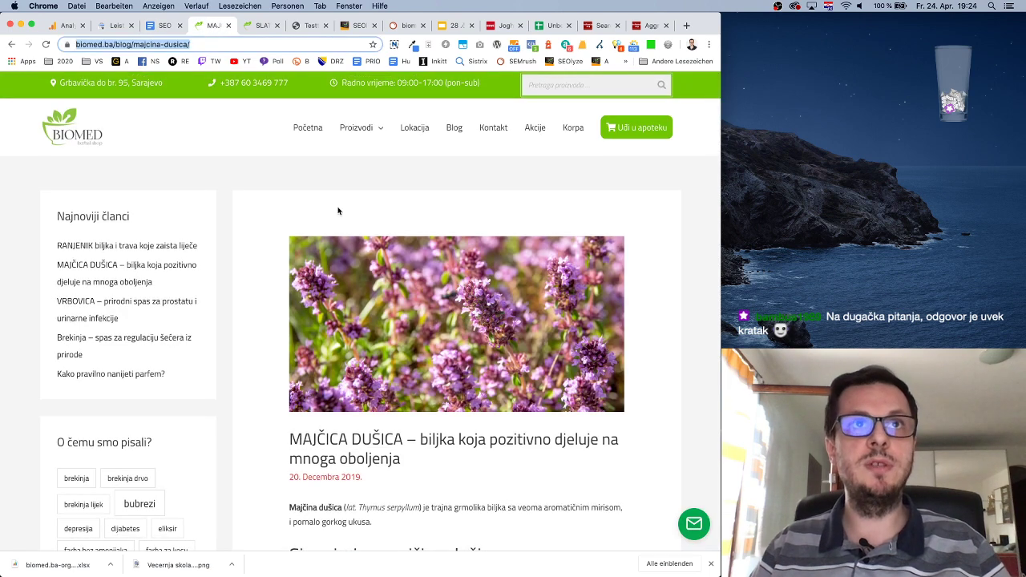
click(306, 173)
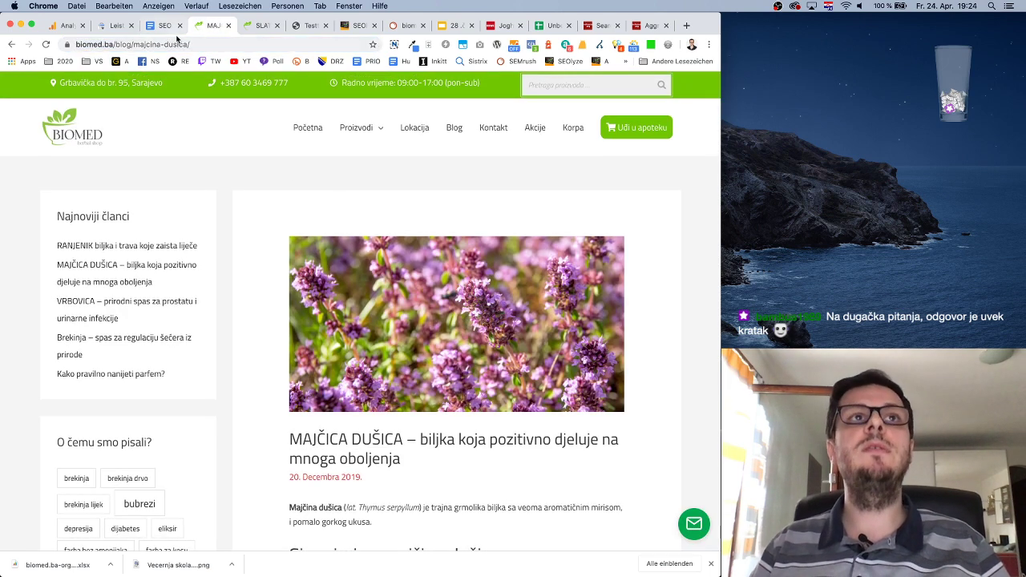
click(453, 127)
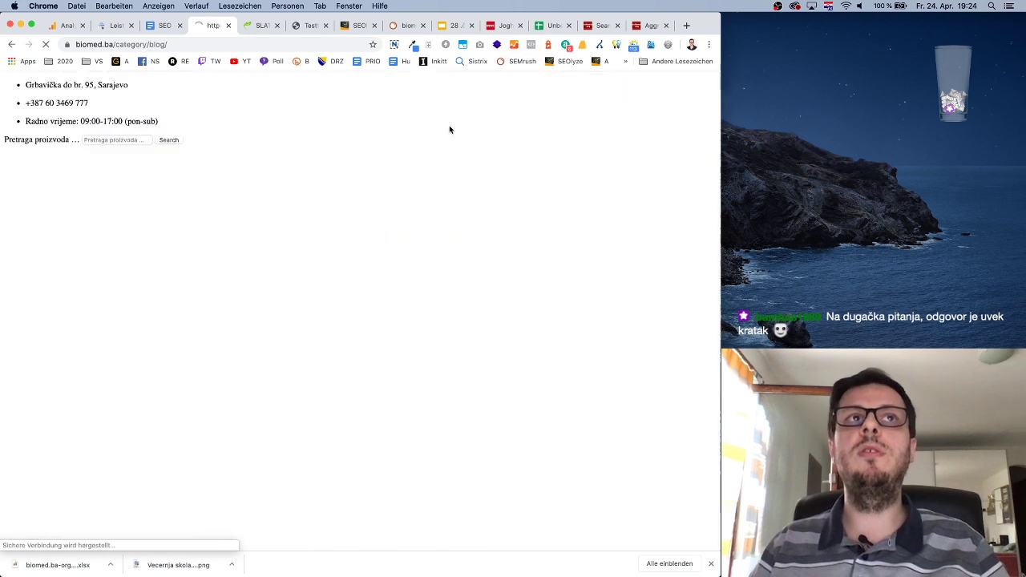
Inspect the HTML element of the "Blog" page heading on the blog overview.
drag(284, 248, 403, 247)
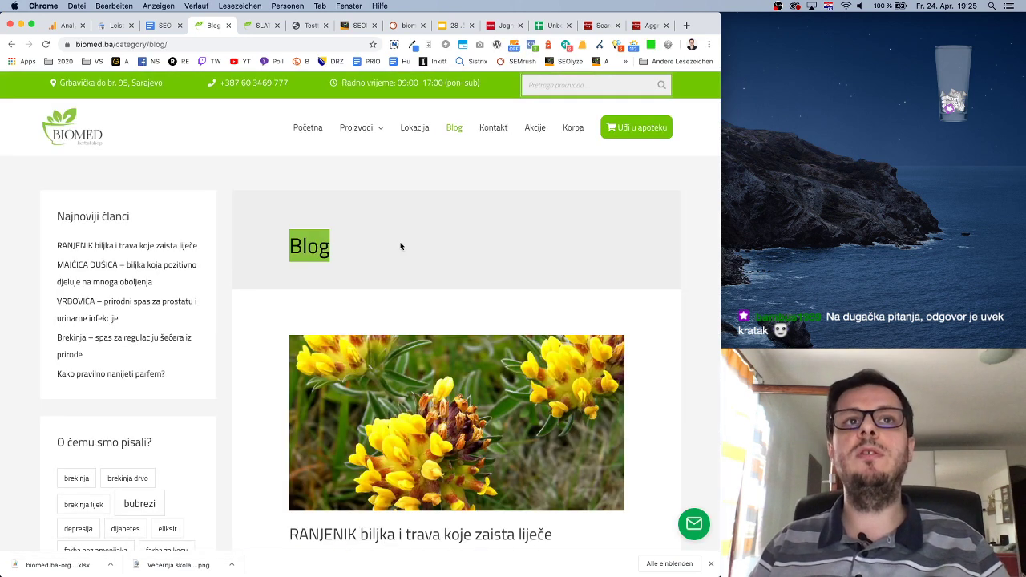
click(481, 235)
drag(333, 253, 268, 247)
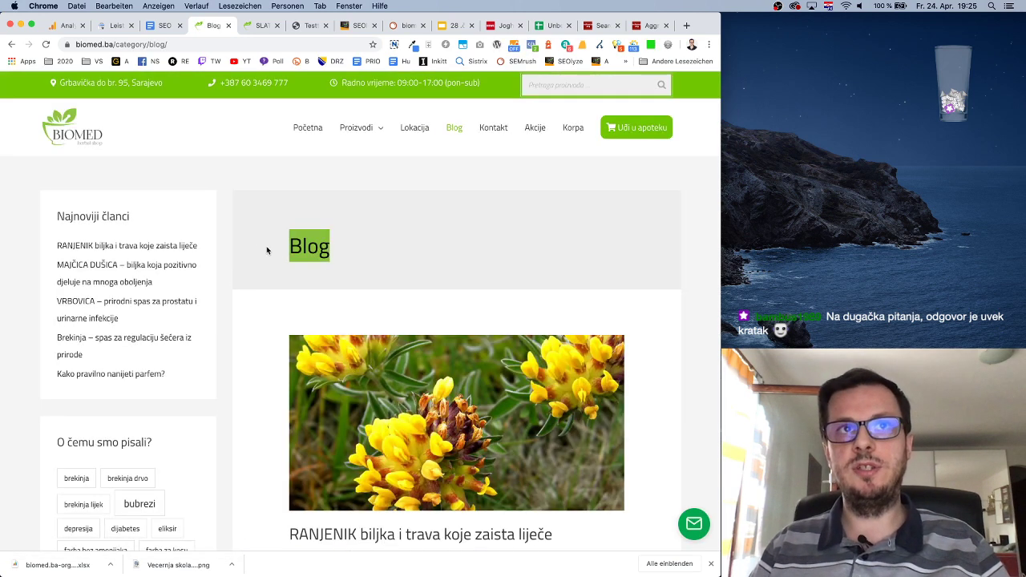
click(499, 250)
drag(431, 252, 285, 250)
right_click(295, 241)
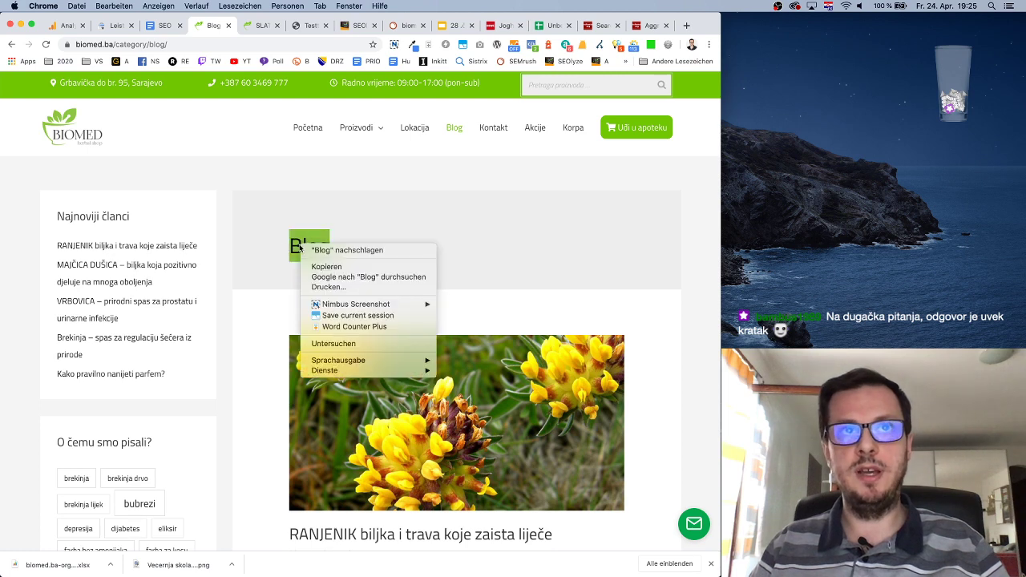
click(353, 345)
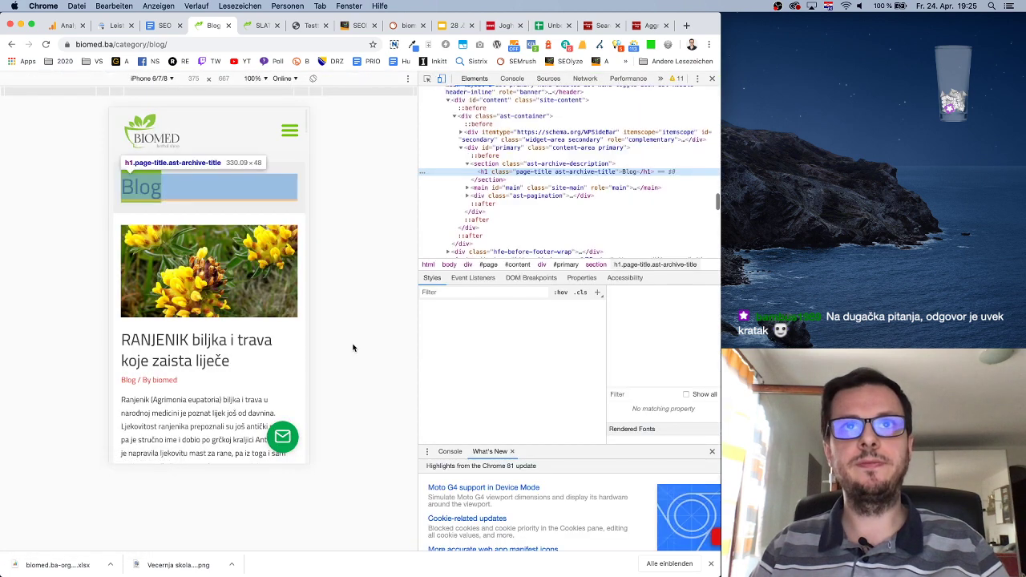
key(super+alt+i)
click(383, 260)
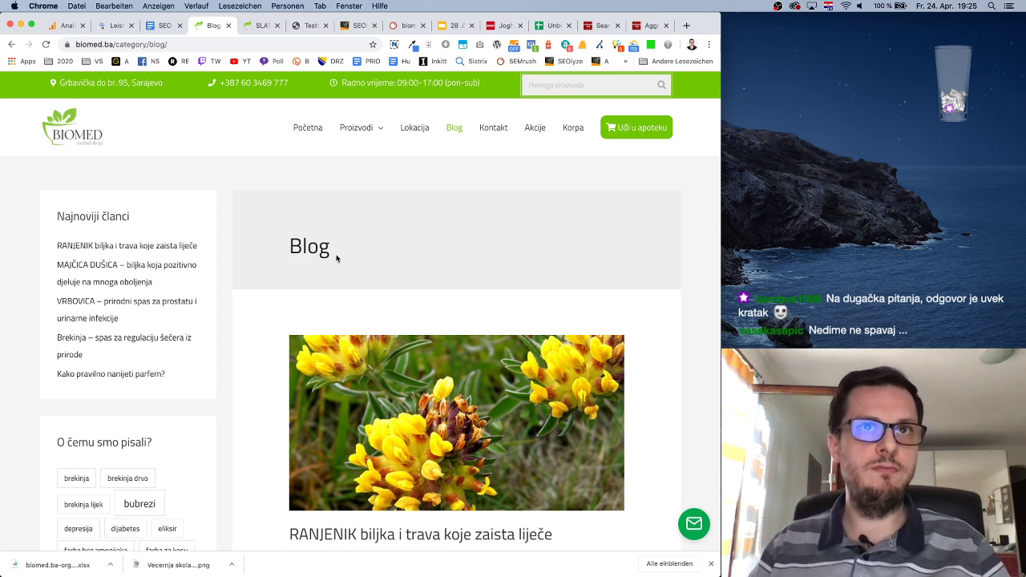
drag(294, 242, 337, 248)
click(364, 251)
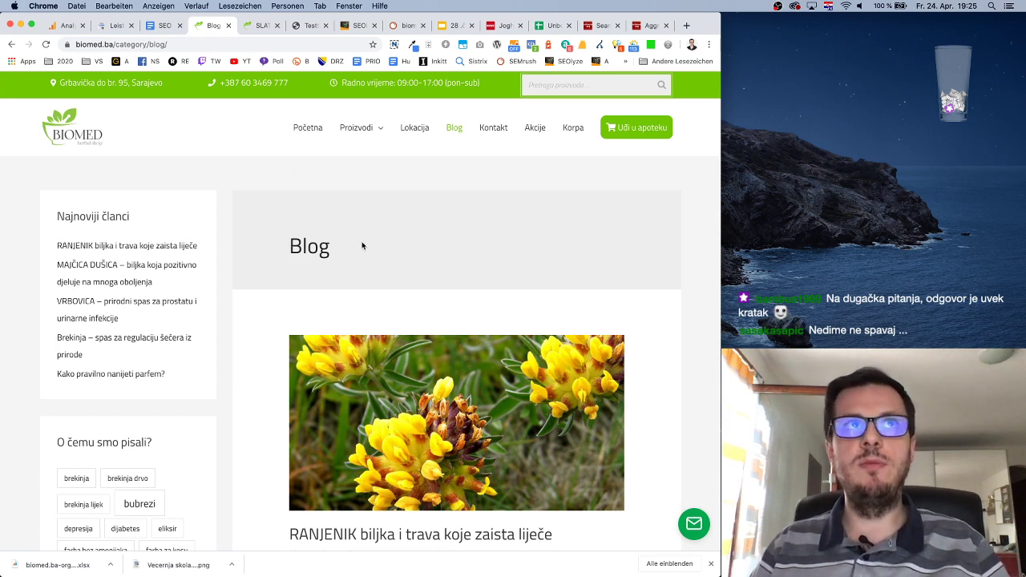
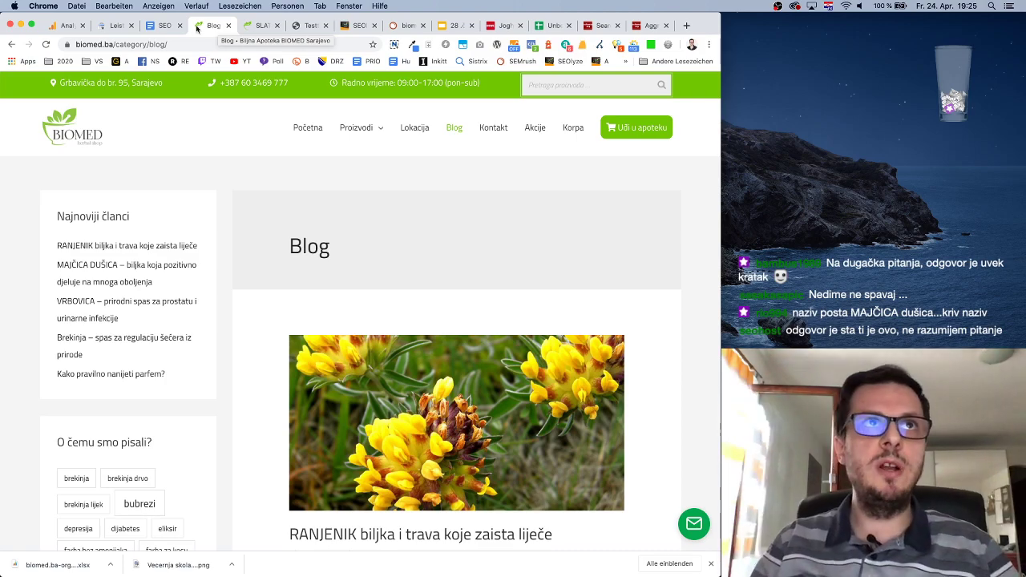
Switch to the SEO audit document and insert an empty first item in the numbered list under "Blog početna".
click(162, 26)
scroll(348, 299, up, 10)
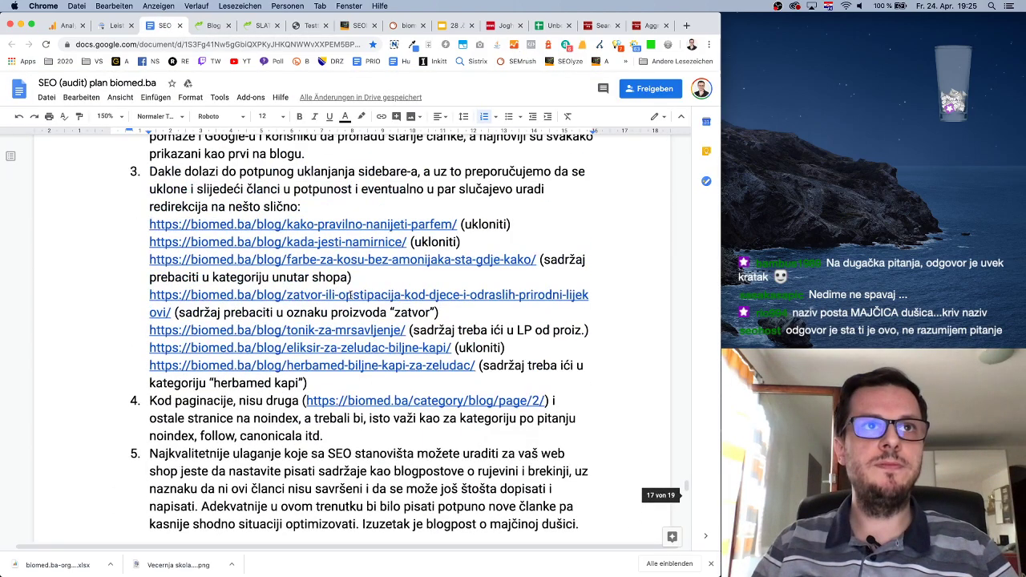
scroll(351, 296, up, 4)
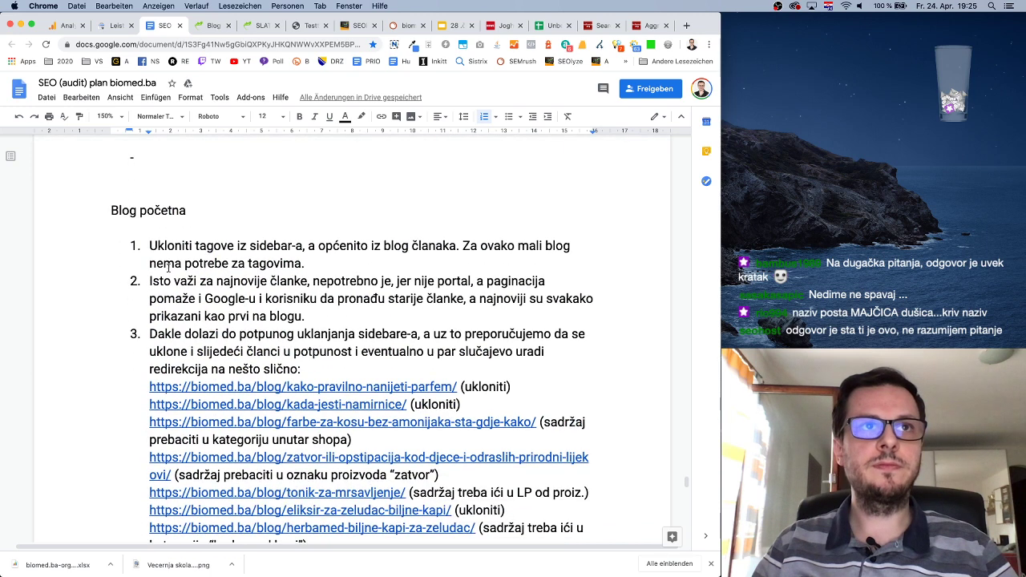
key(Return)
key(Up)
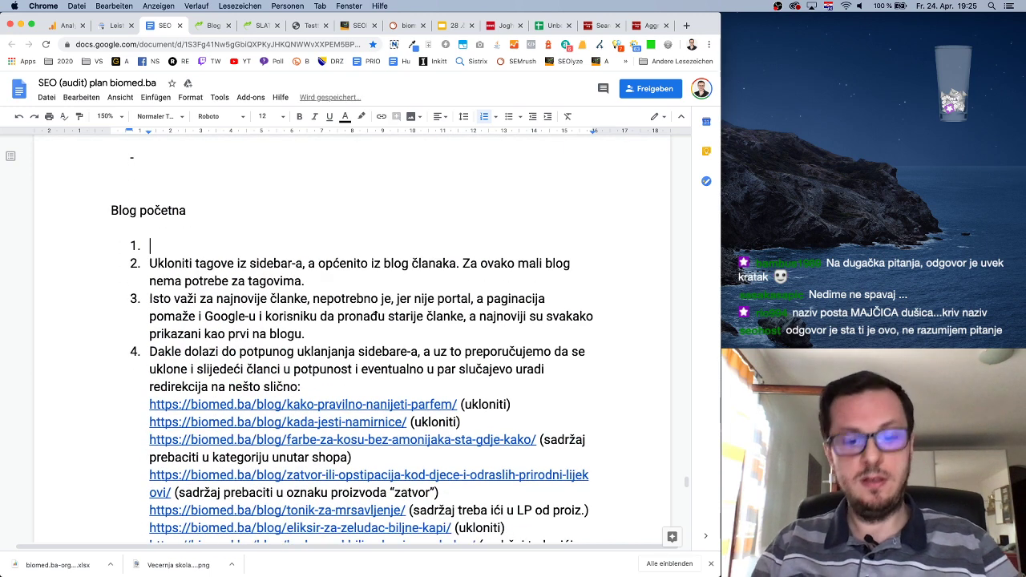
Write in the new first item: "Blog trenutno nema neki poseban naziv, a H1 sa "Blog" je jako nekreativno.".
text(Blog)
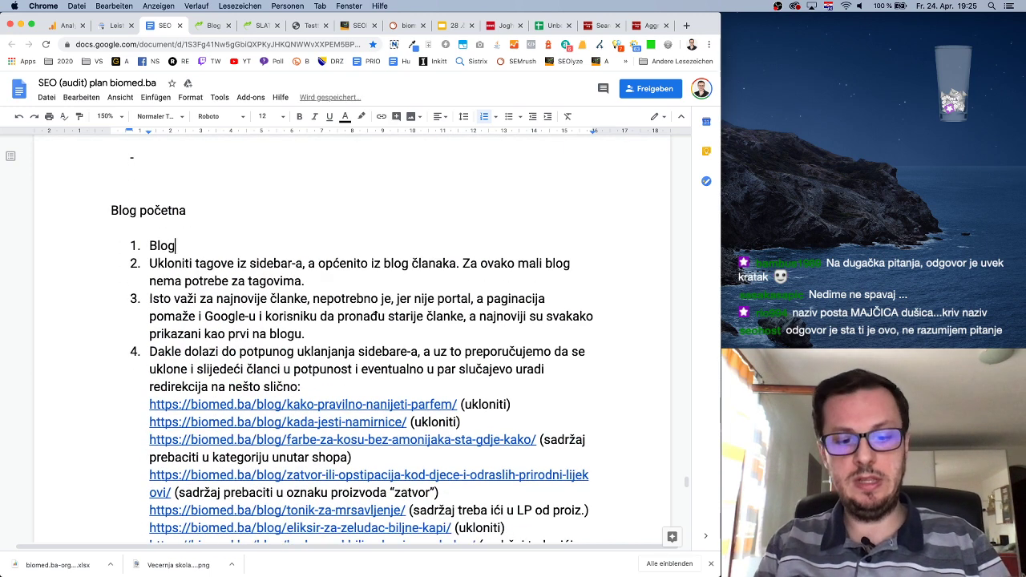
text( trenutno nema nek)
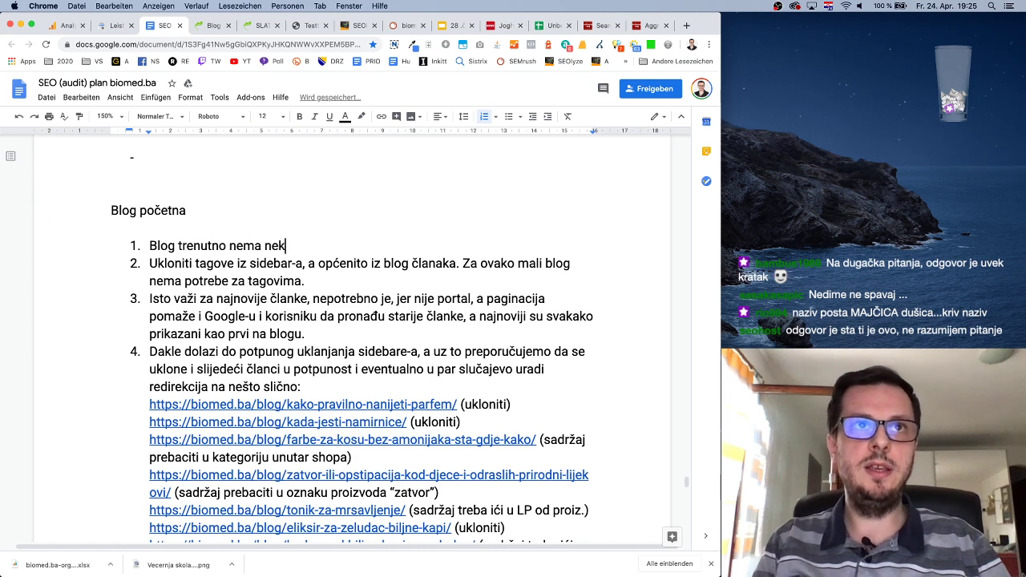
text(i poseban na)
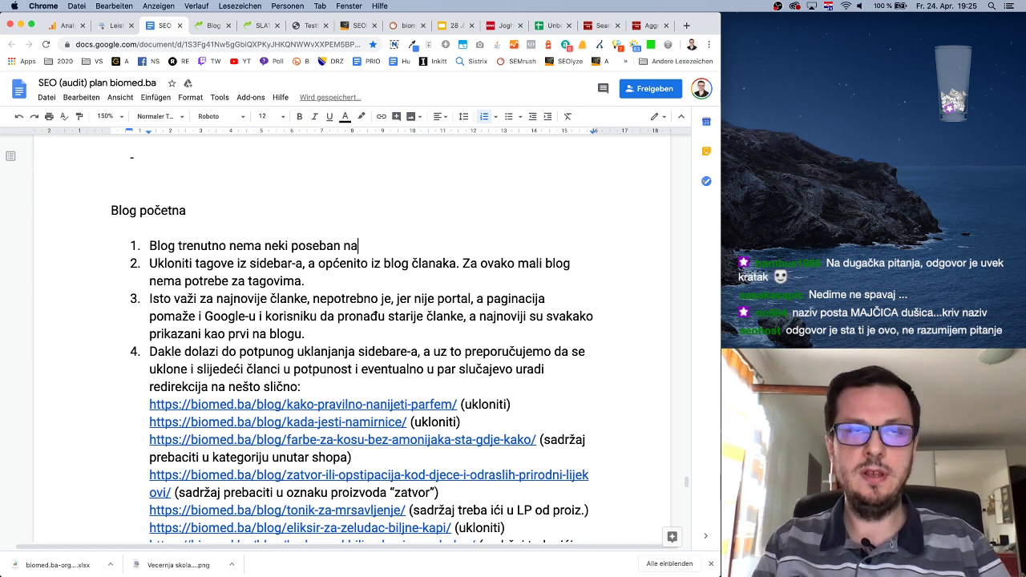
text(ziv, a H1 )
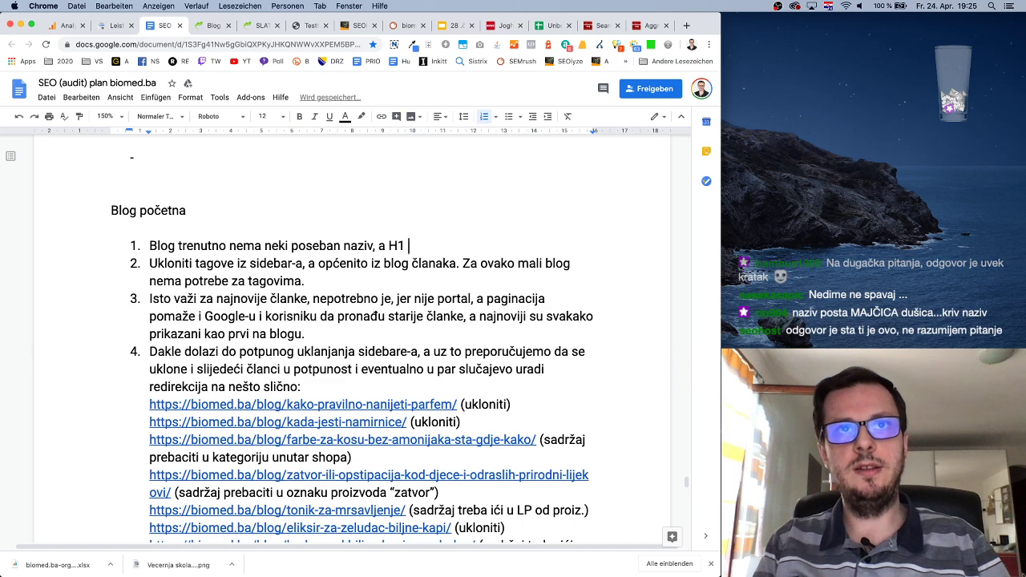
text(sa "Blog" je jako n)
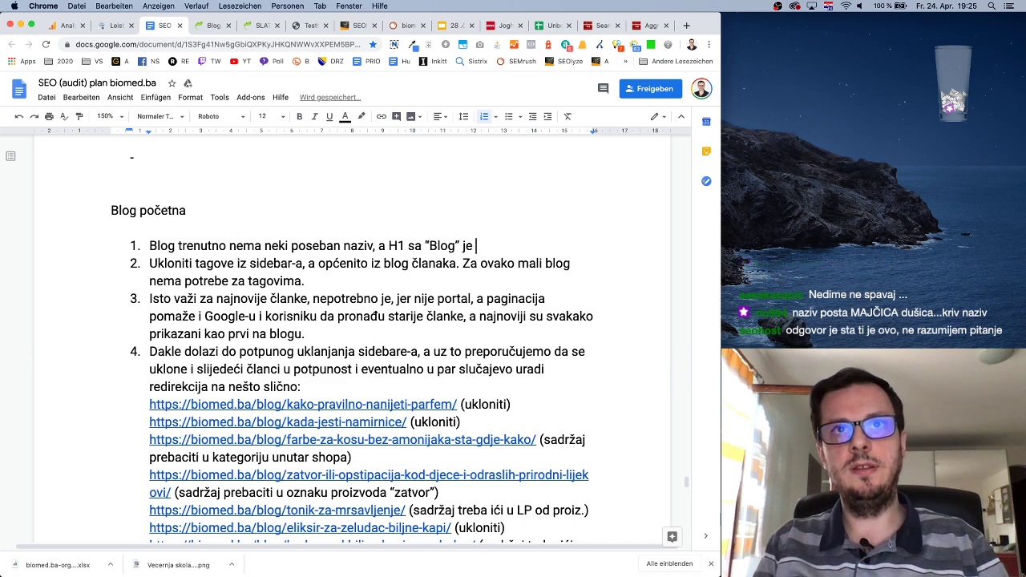
text(ekreativ)
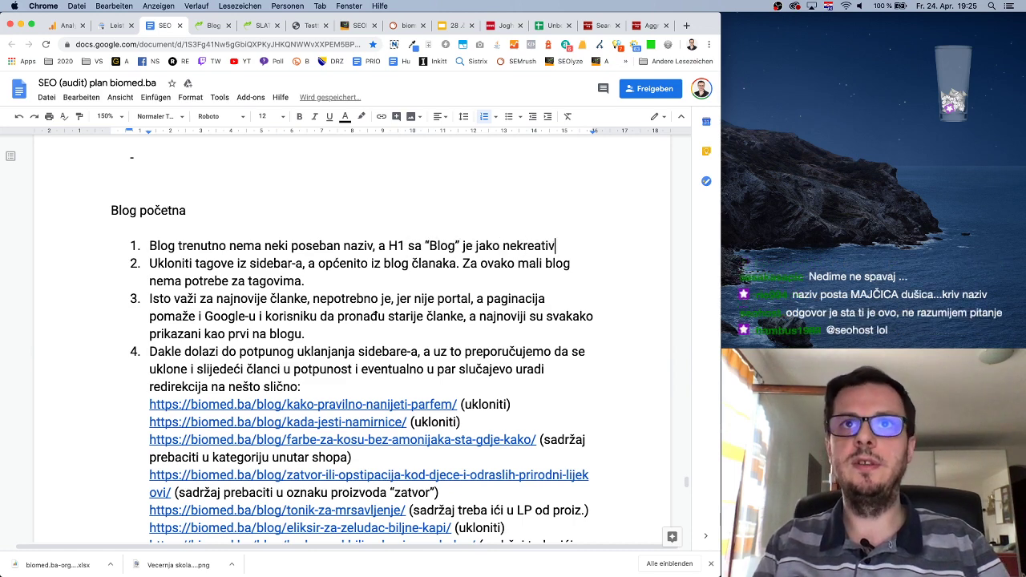
text(no. trebj)
key(BackSpace)
key(BackSpace)
key(BackSpace)
key(BackSpace)
key(BackSpace)
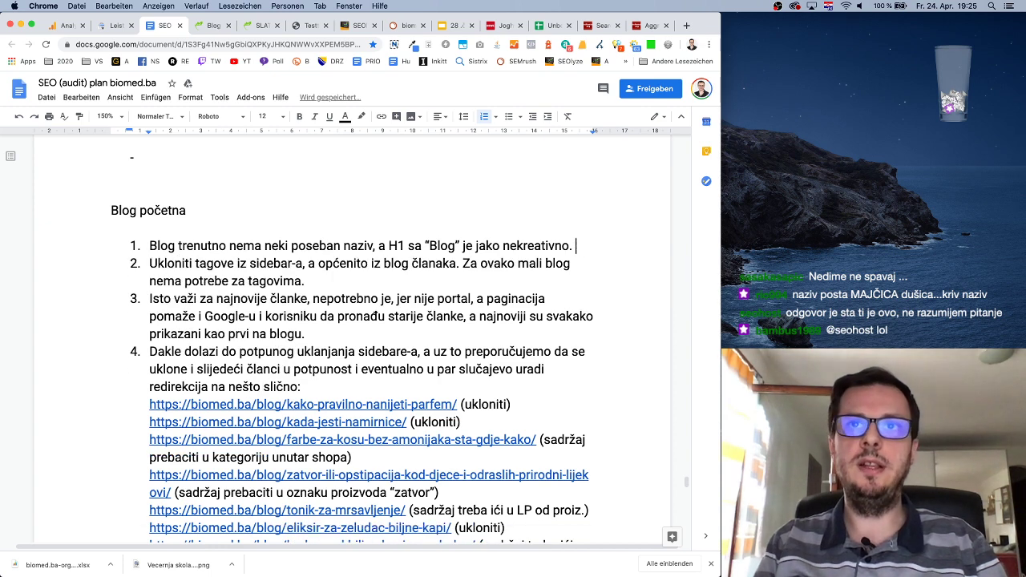
Add the recommendation "Treba dati ime blogu, a on treba bude tematski orijentisan" to the first item.
text(Treba dati ime )
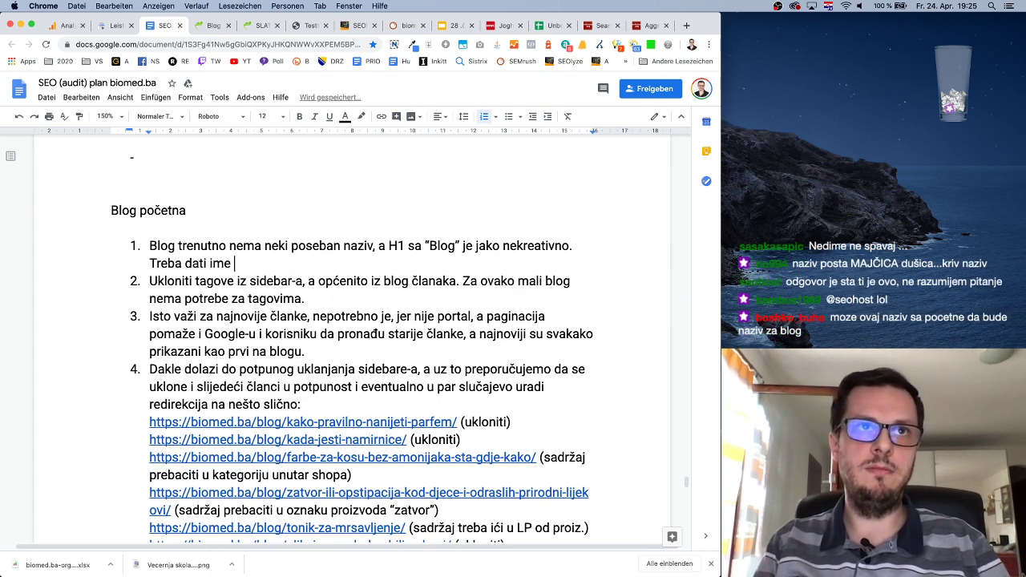
text(l)
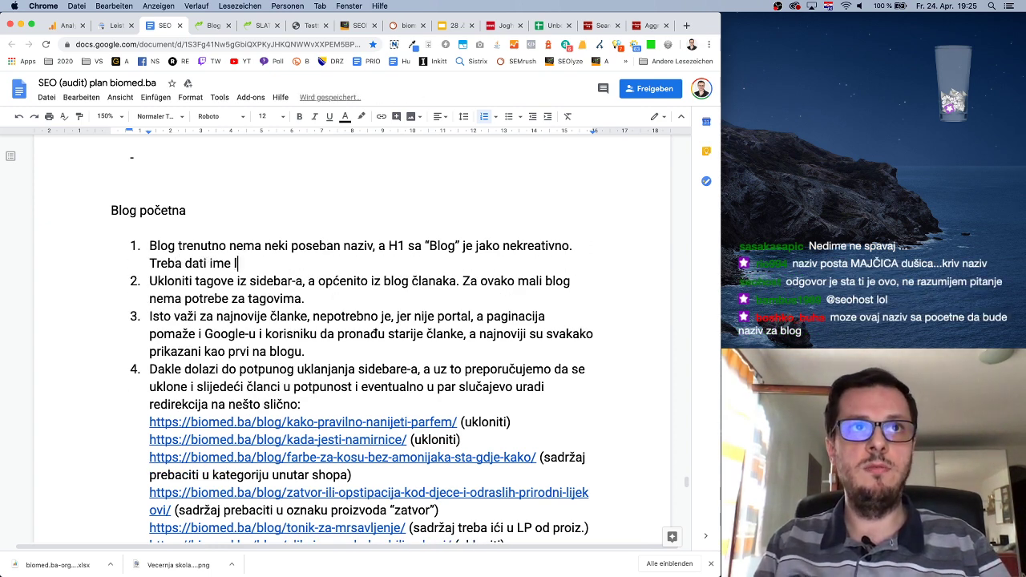
text(logu)
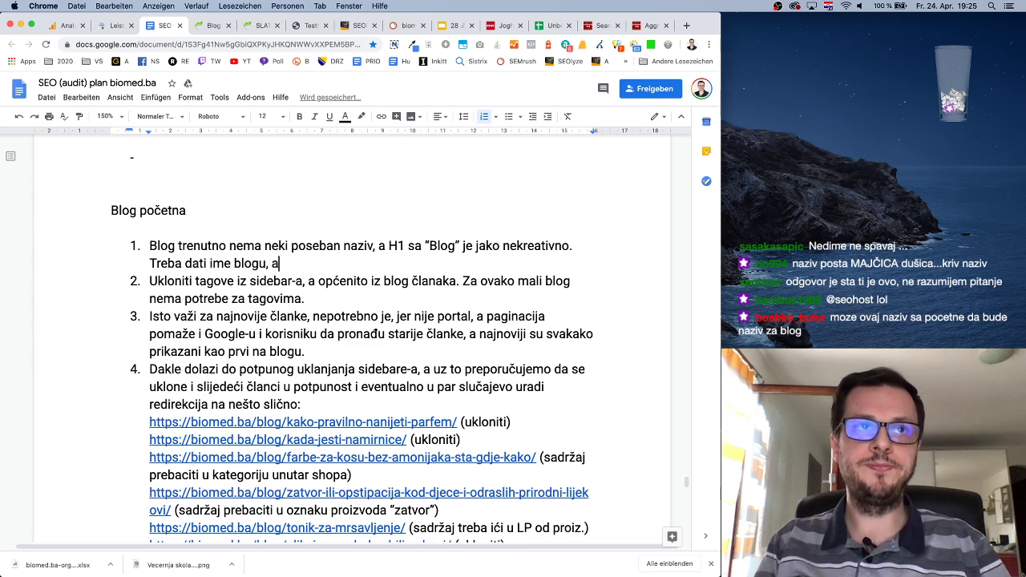
text(, a)
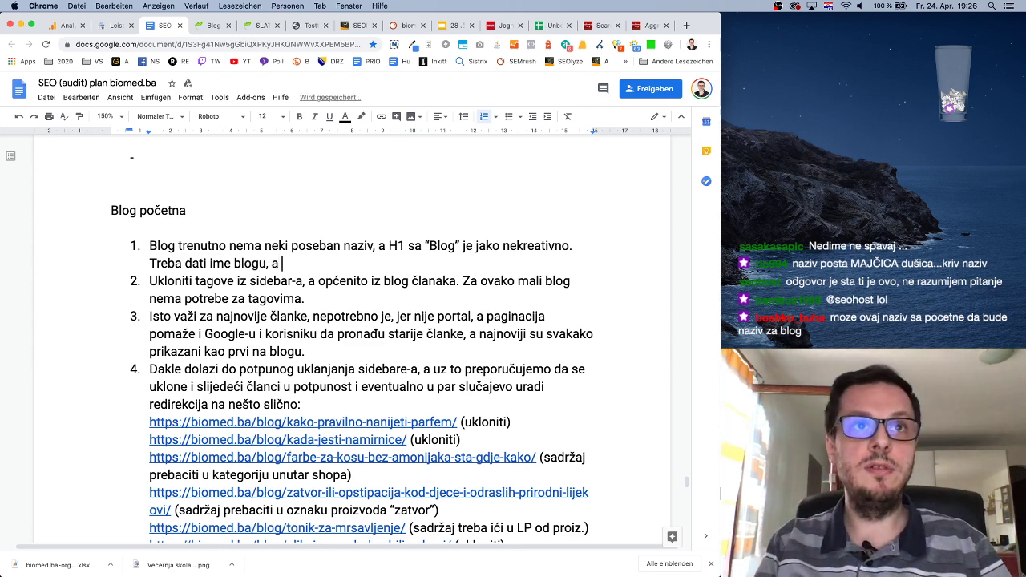
text( on treba )
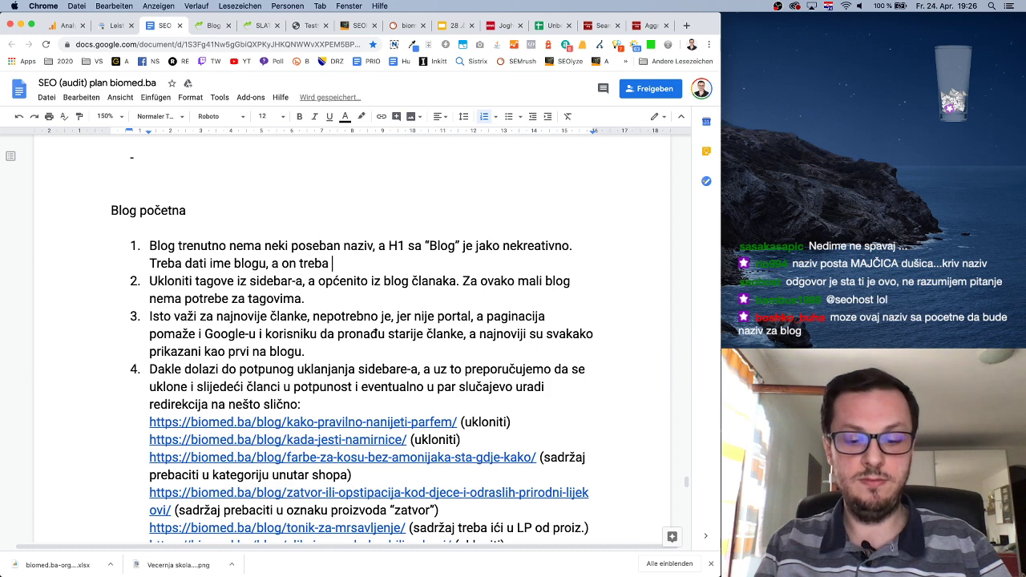
text(bude temat)
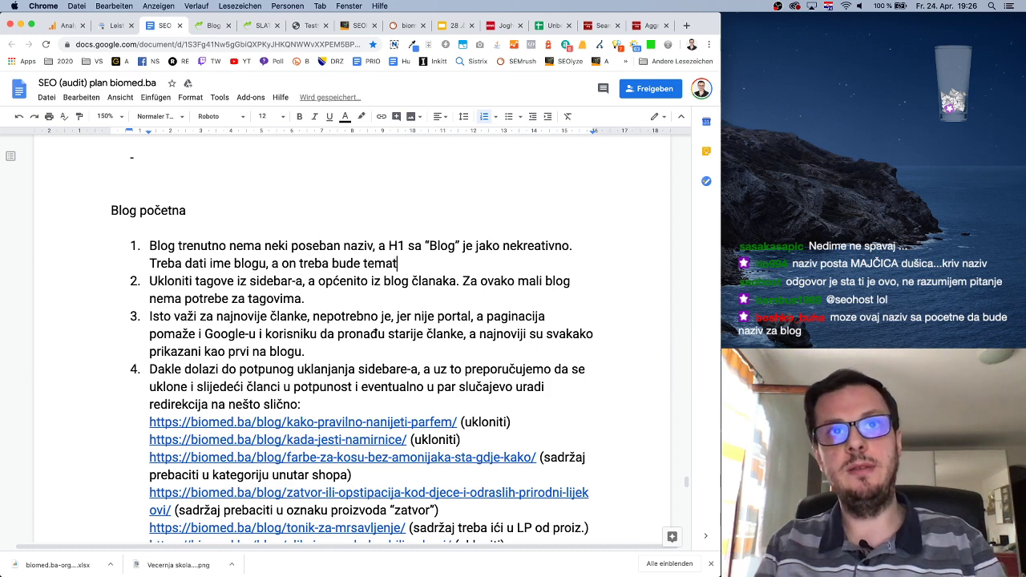
text(ski orijent)
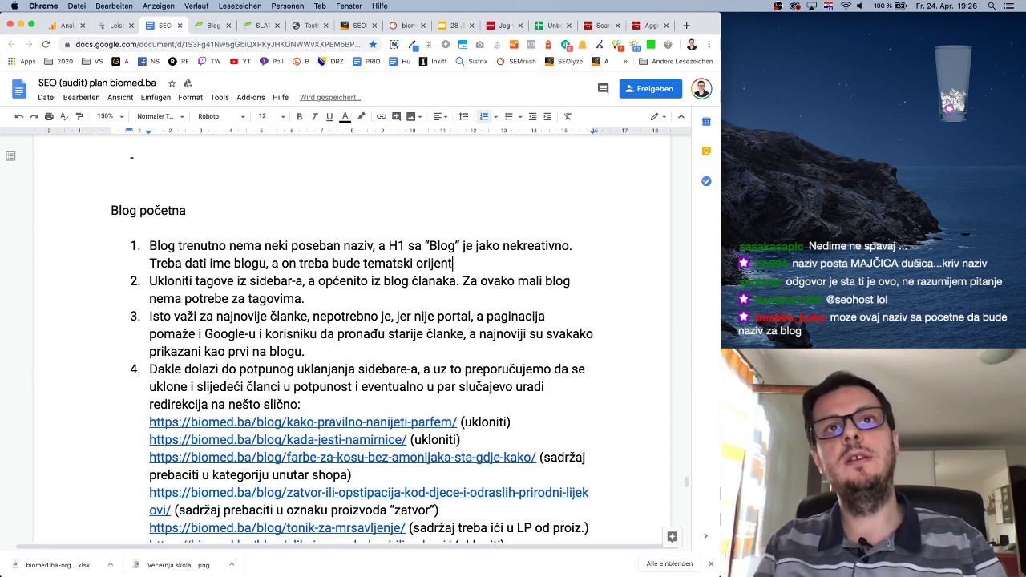
text(isan)
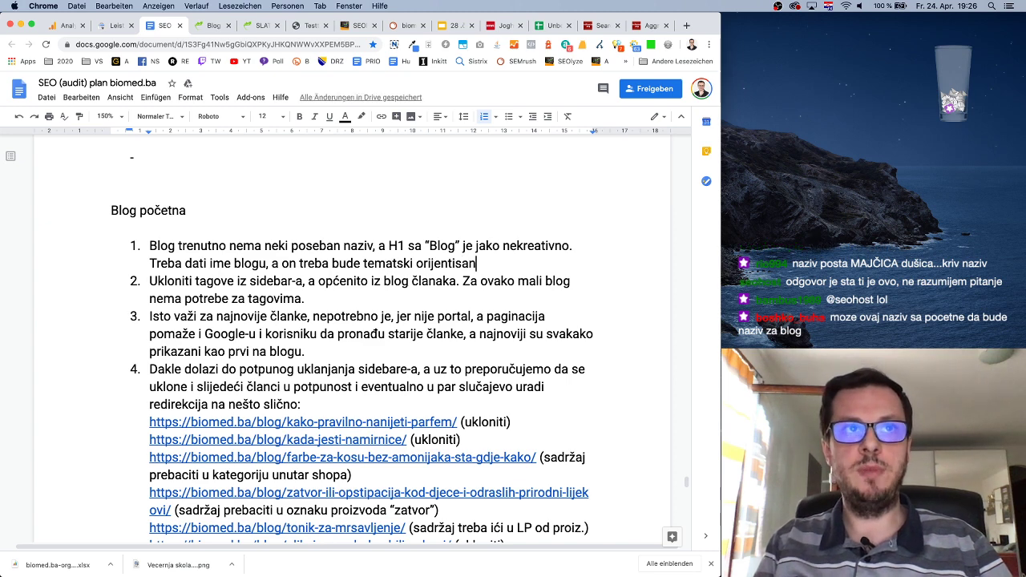
Add the sentence start "Prijedlog bi bio recimo da se koncentrišete na ljekovite čajeve" to the first item under "Blog početna".
text(. Prijedlo)
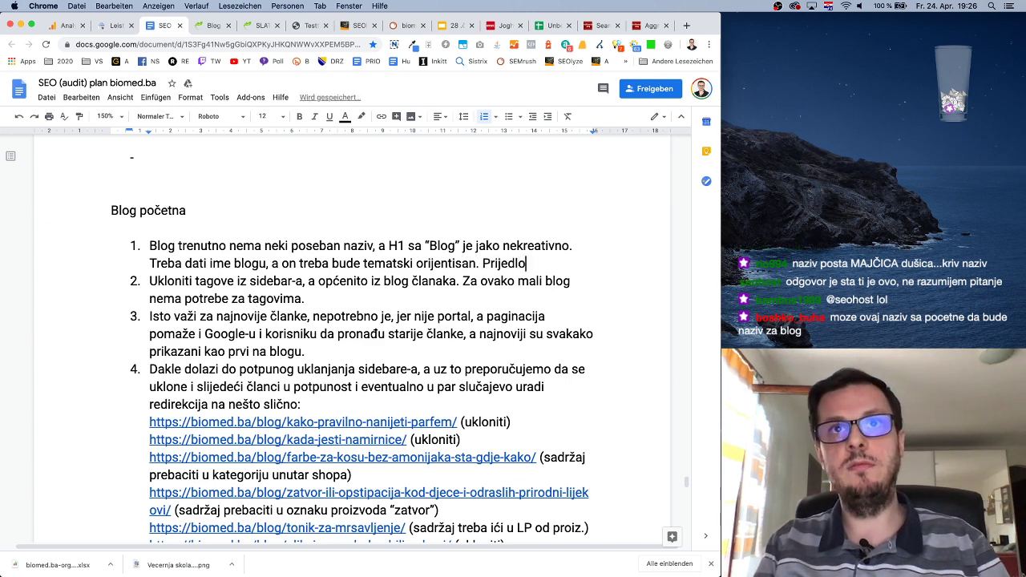
text(g bi bio rcimo da)
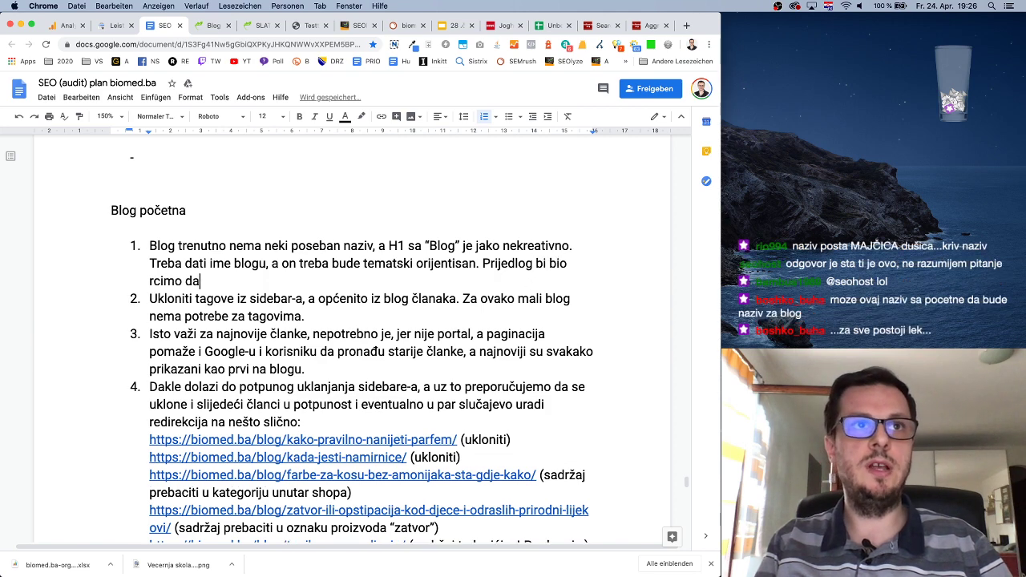
key(BackSpace)
key(BackSpace)
key(BackSpace)
key(BackSpace)
key(BackSpace)
key(BackSpace)
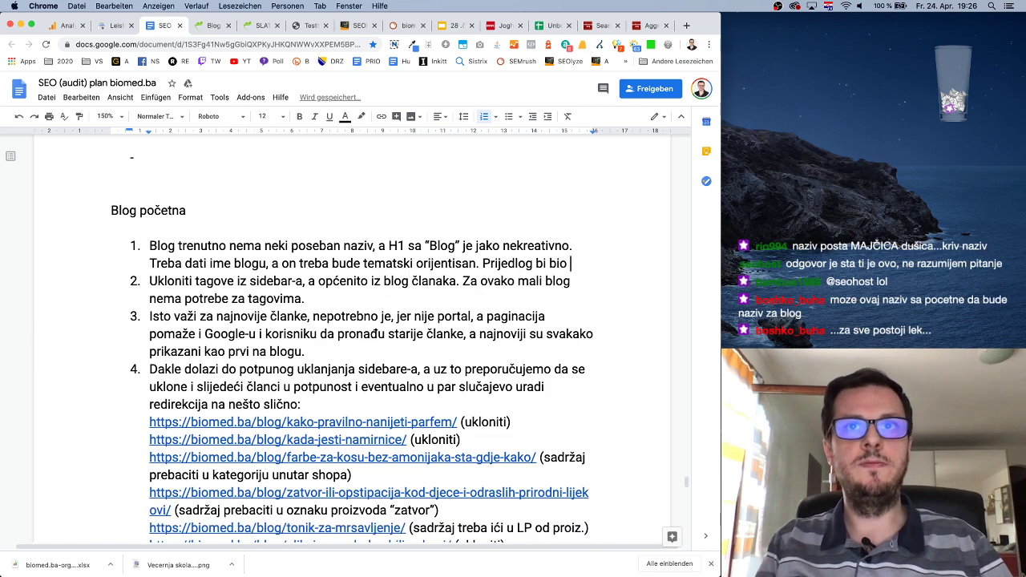
text(ecimo da se )
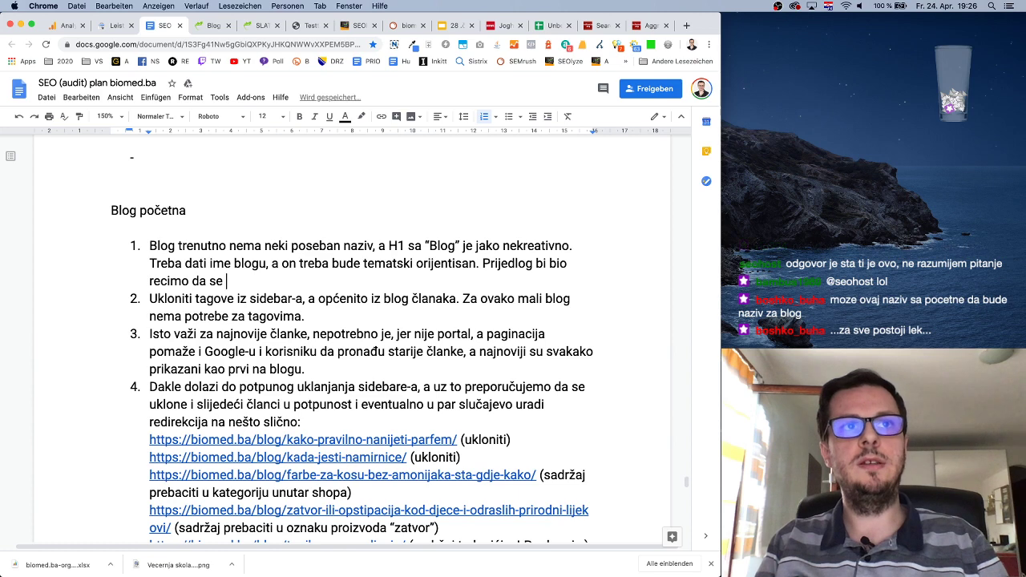
text(koncentrišete )
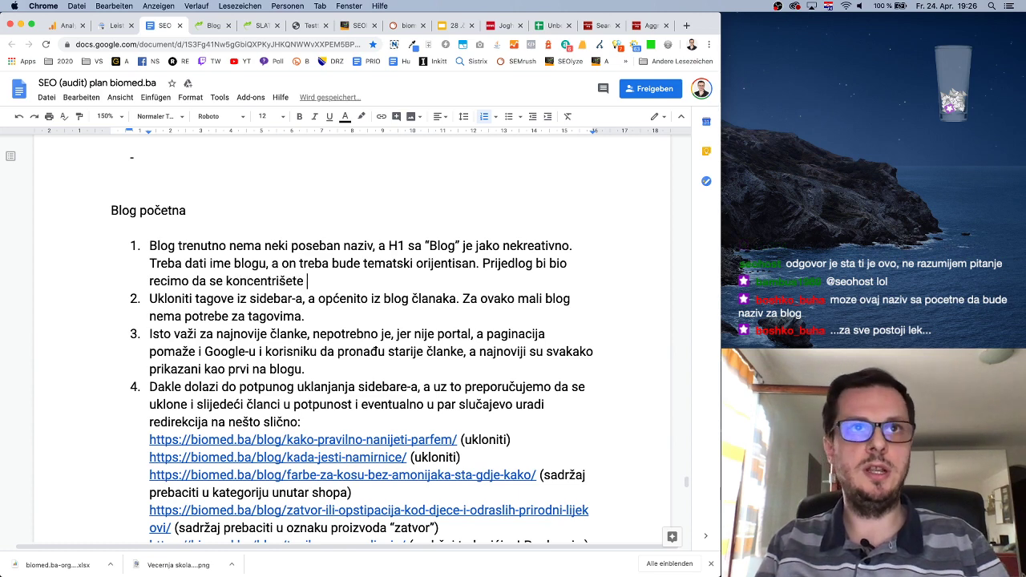
text(na l)
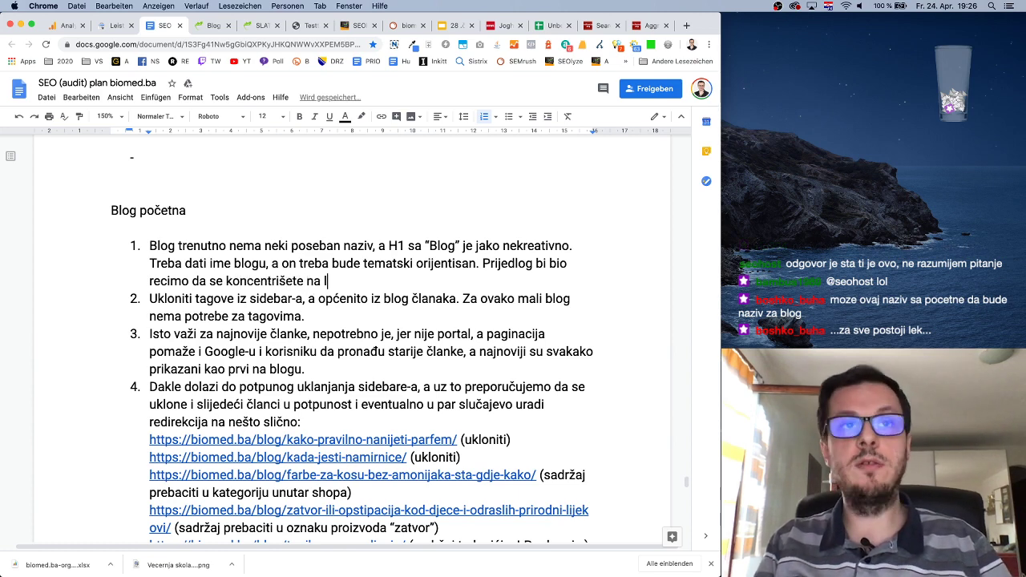
text(jekov)
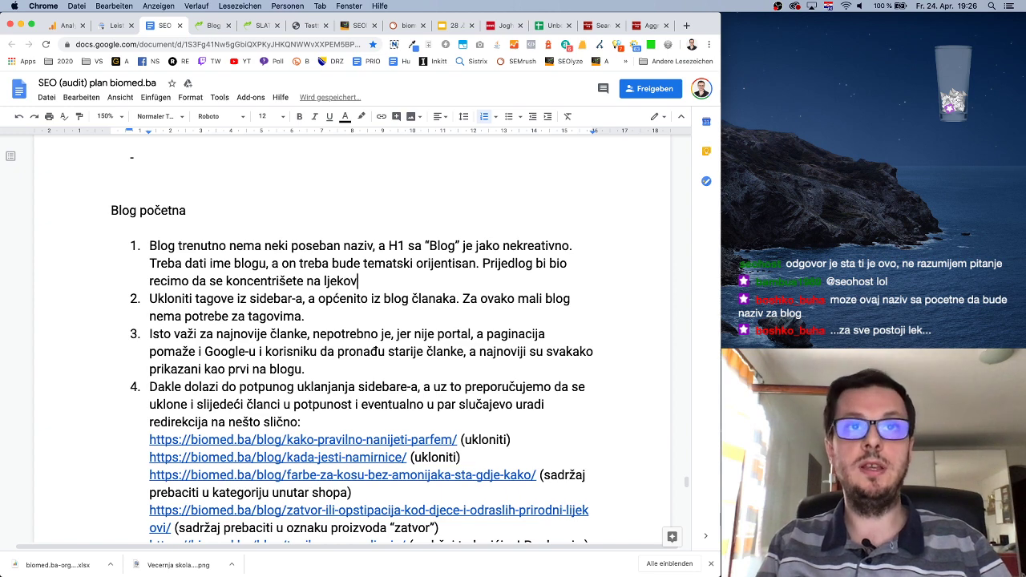
text(ite čajeve)
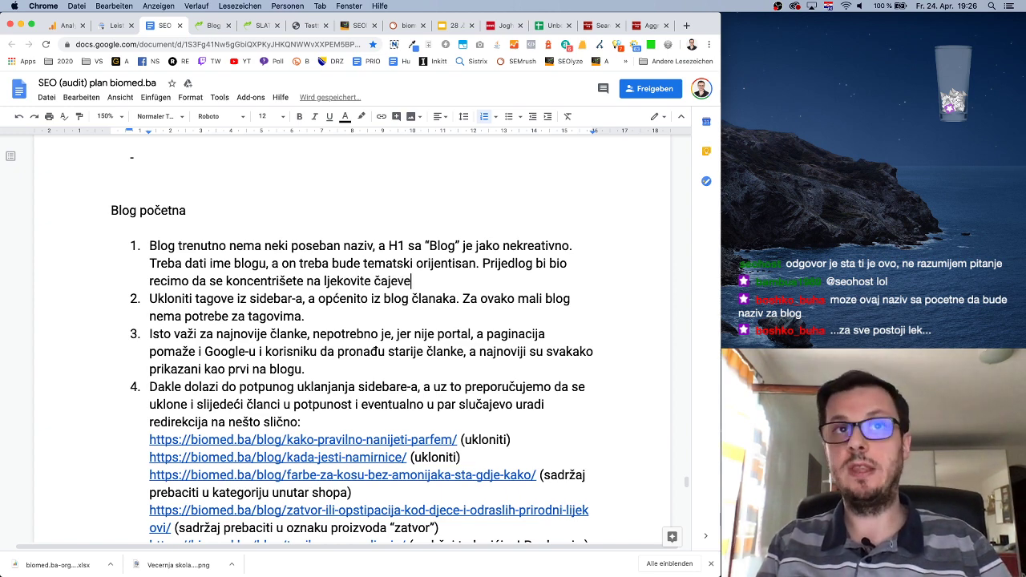
Continue the suggestion in the first item with "i pišite samo o njima ili nekoj drugoj kategoriji koja podspješuje vaš imidž, jer".
text( i piši)
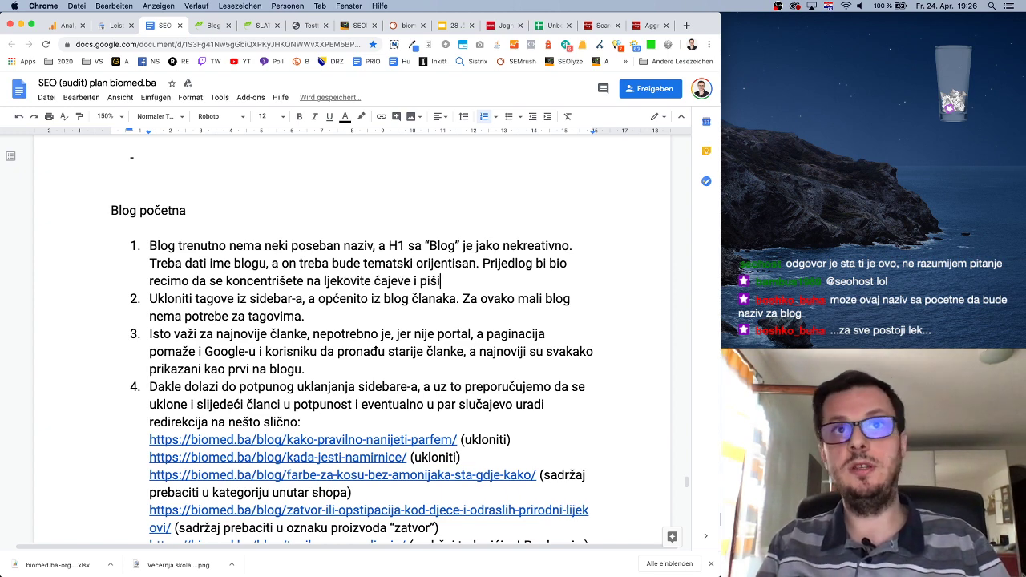
text(te samo o njima)
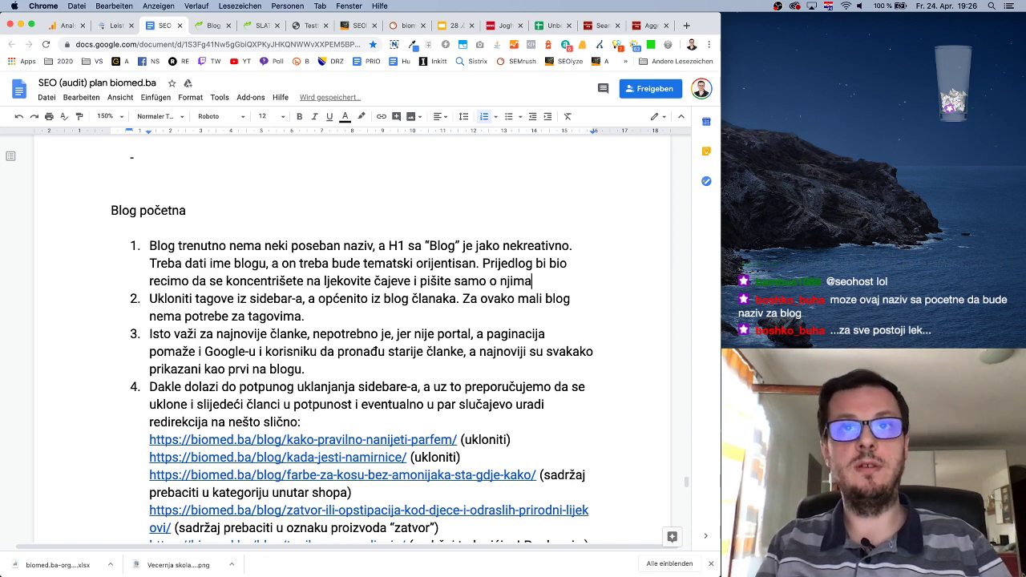
text( ili neko)
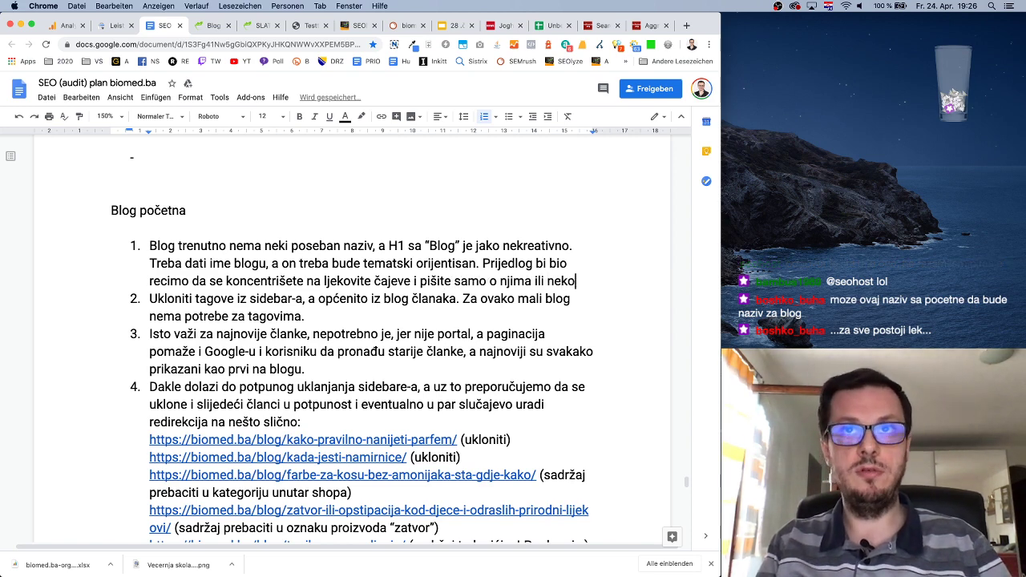
text(g j drugoj )
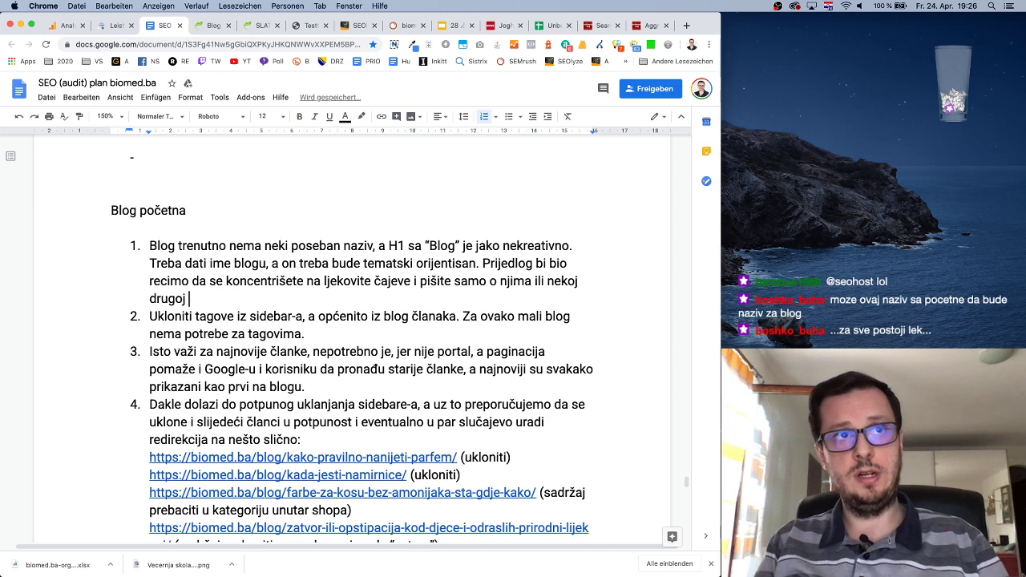
text(kategoriji kj)
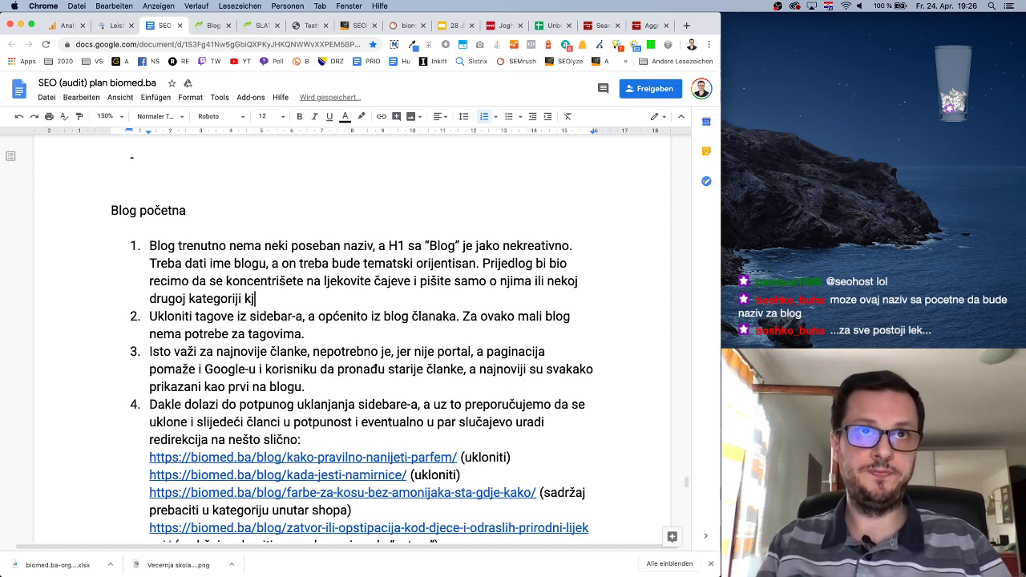
key(BackSpace)
text(oja o)
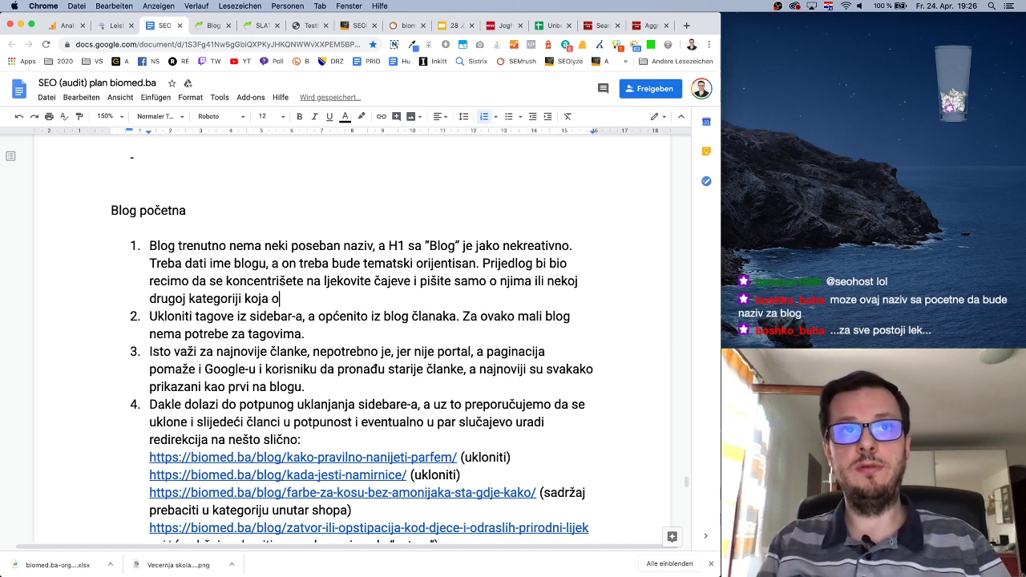
key(BackSpace)
text(vama)
key(BackSpace)
key(BackSpace)
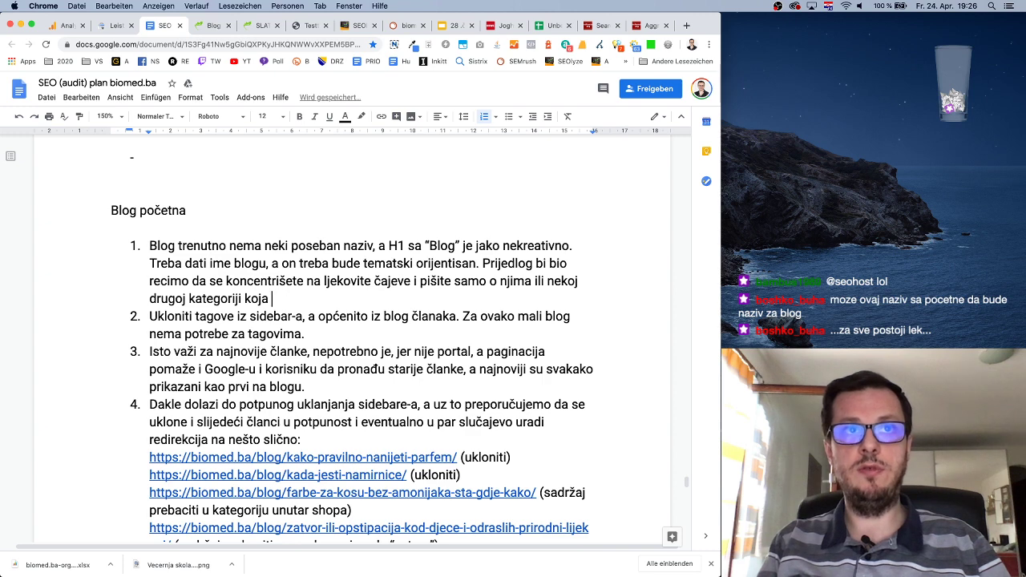
text(pods)
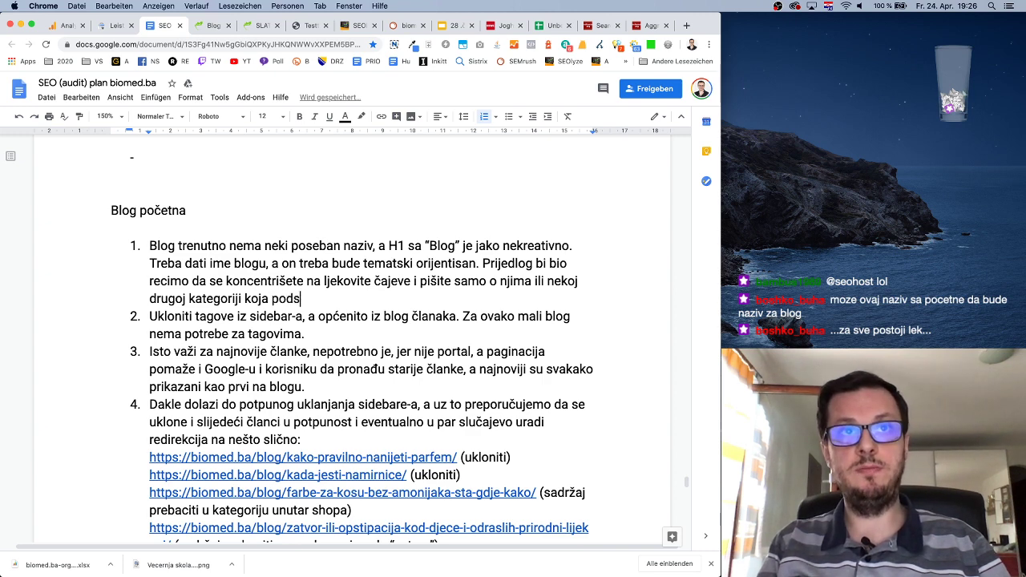
text(pješuje vaš i)
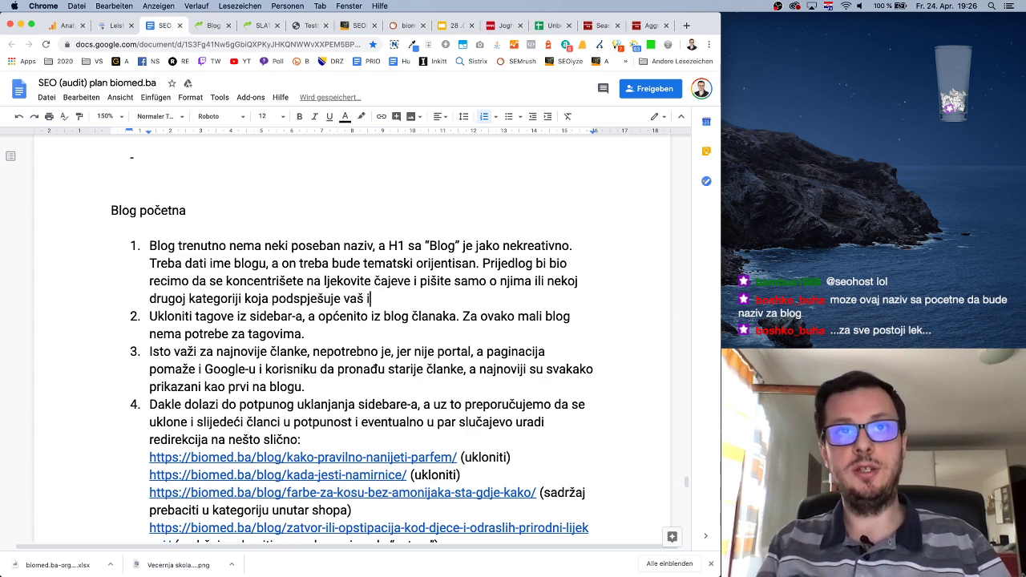
text(midž, jer )
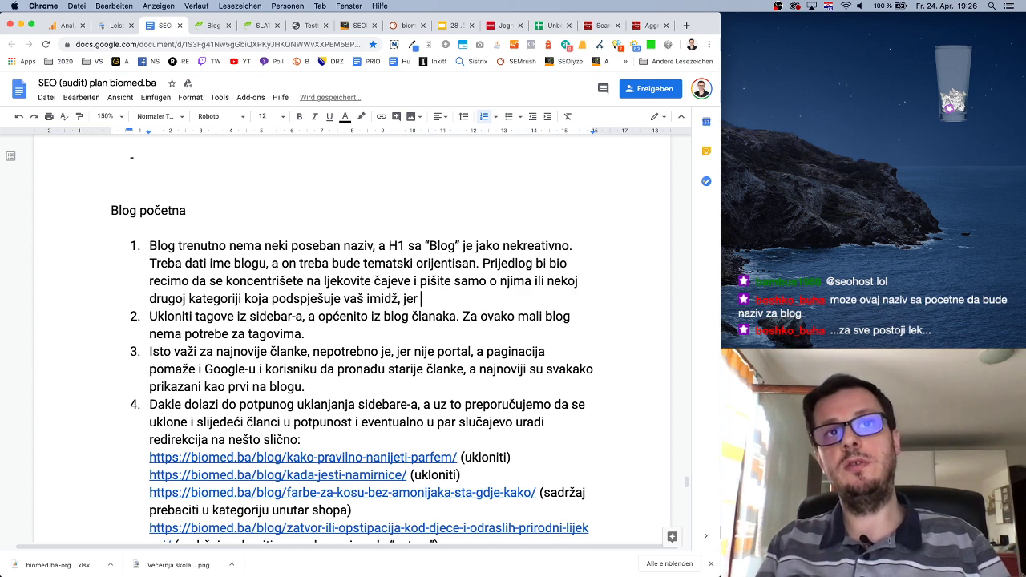
Finish the first item with the reason "kroz blog se gradi povjerenje na način da se izgradi napisanim znanjem kredibilitet.".
text(kroz blog se grad)
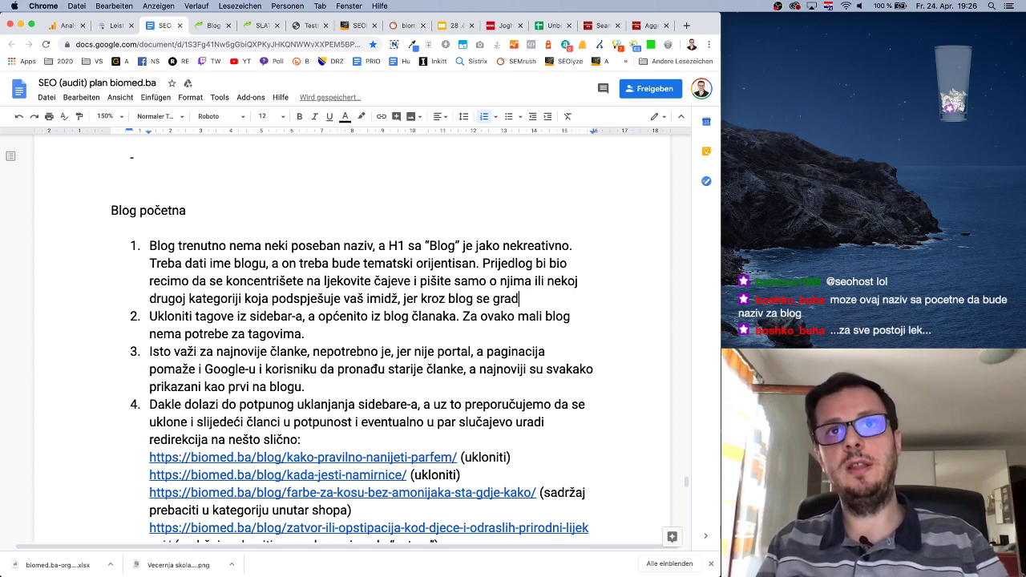
text(i povjerenje)
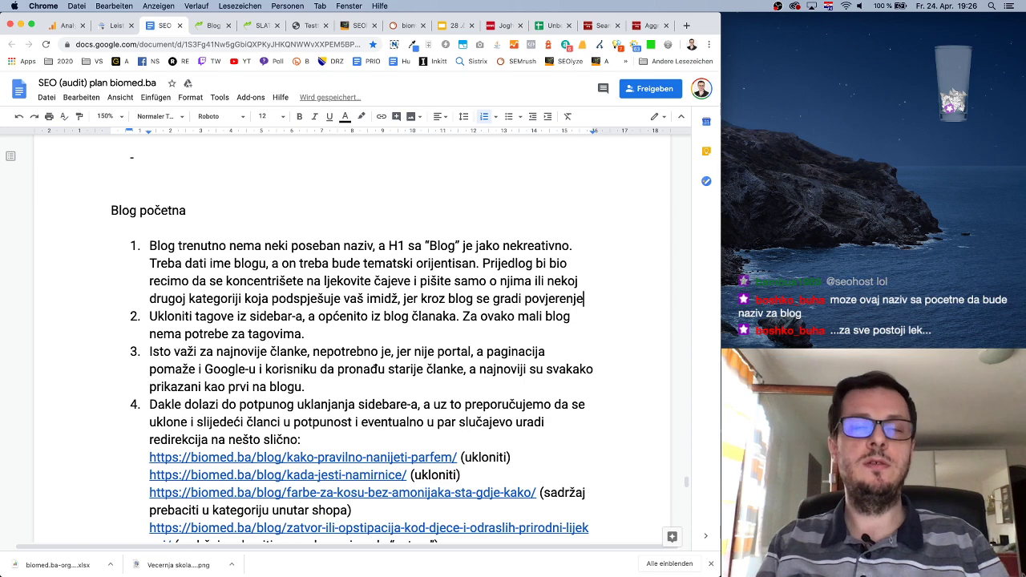
text( n)
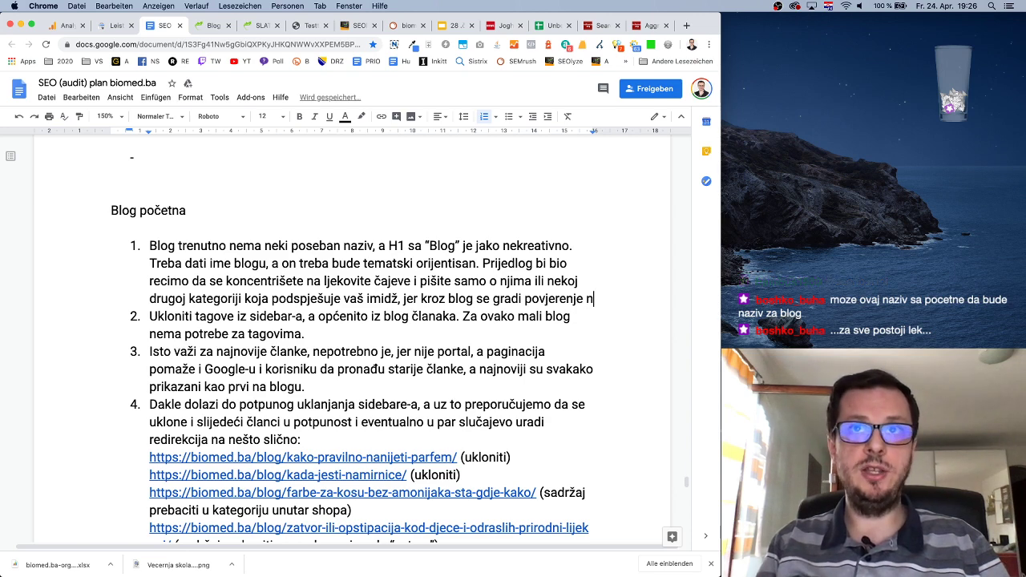
text(a način da )
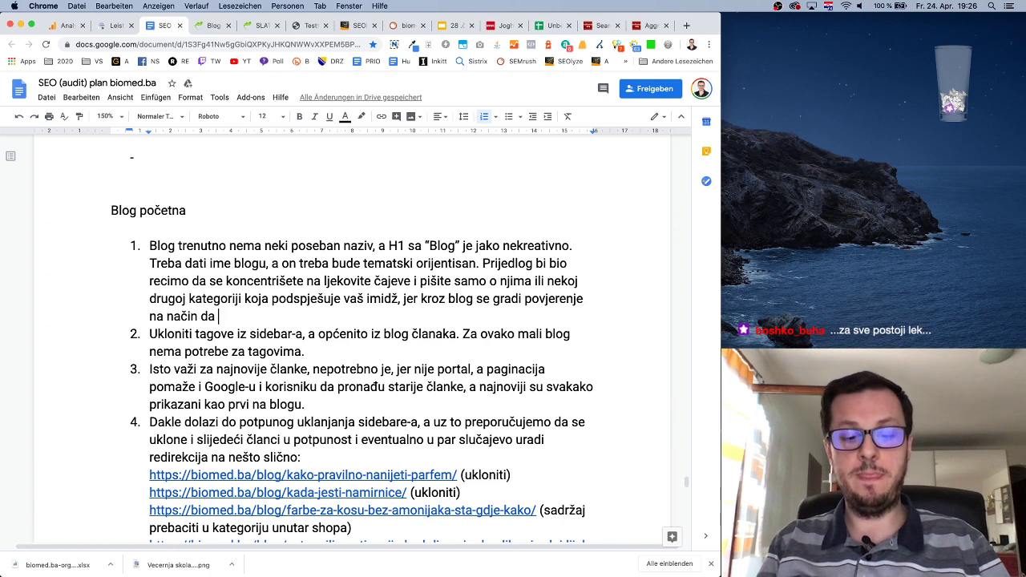
text(se )
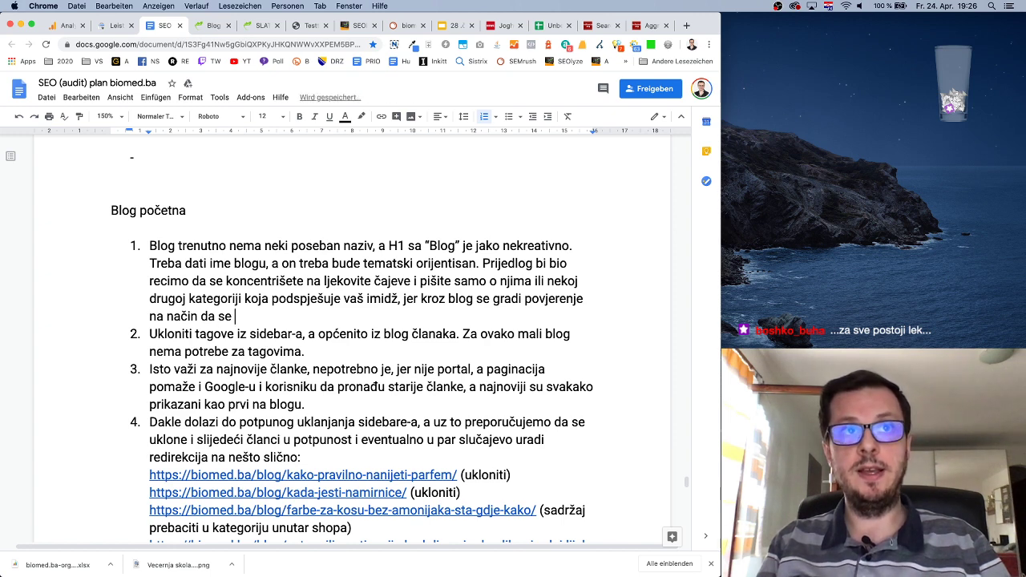
text(grzgradi )
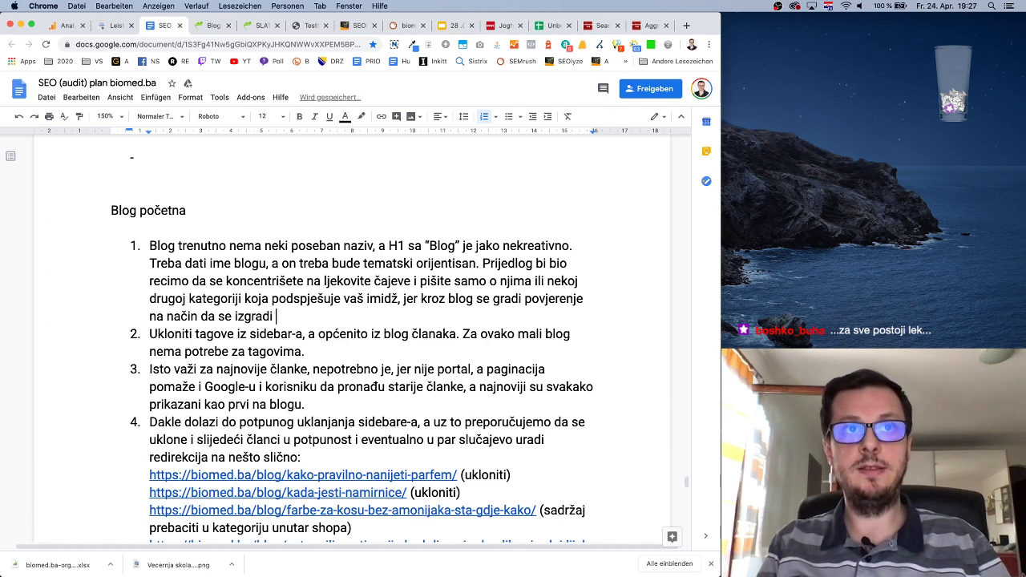
text(napisanim )
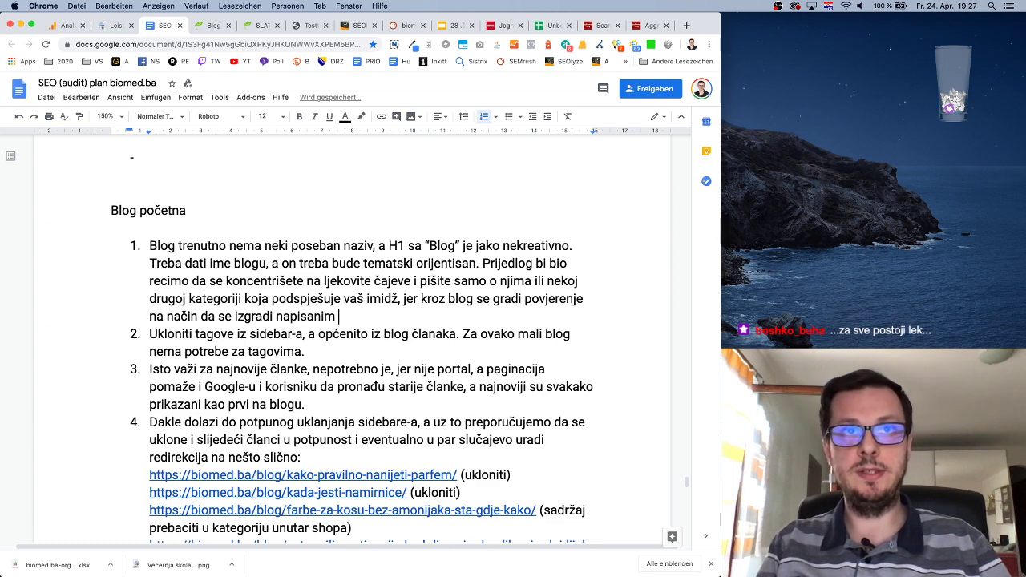
text(znanjem krdi)
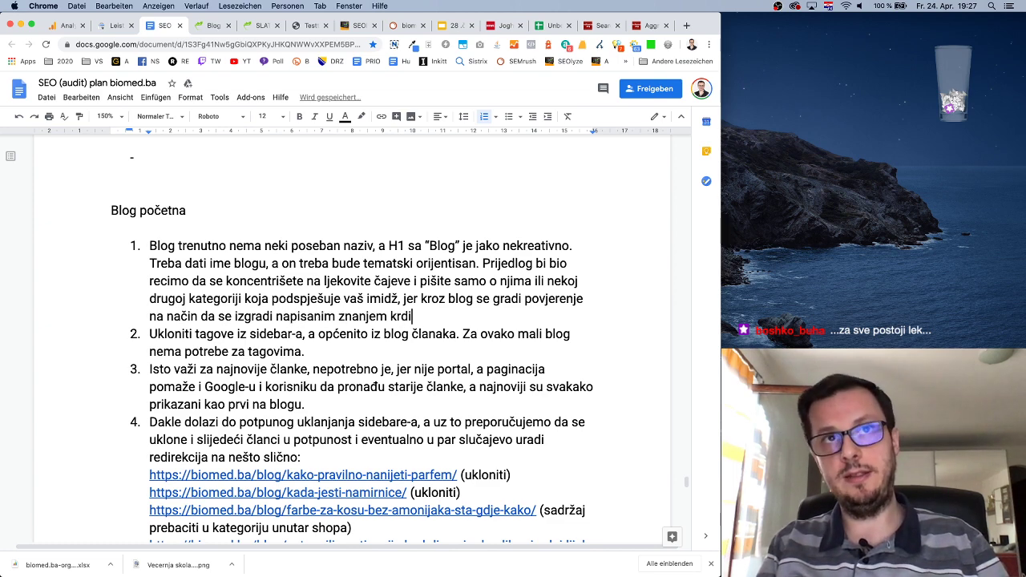
key(BackSpace)
key(BackSpace)
text(edibilitet.)
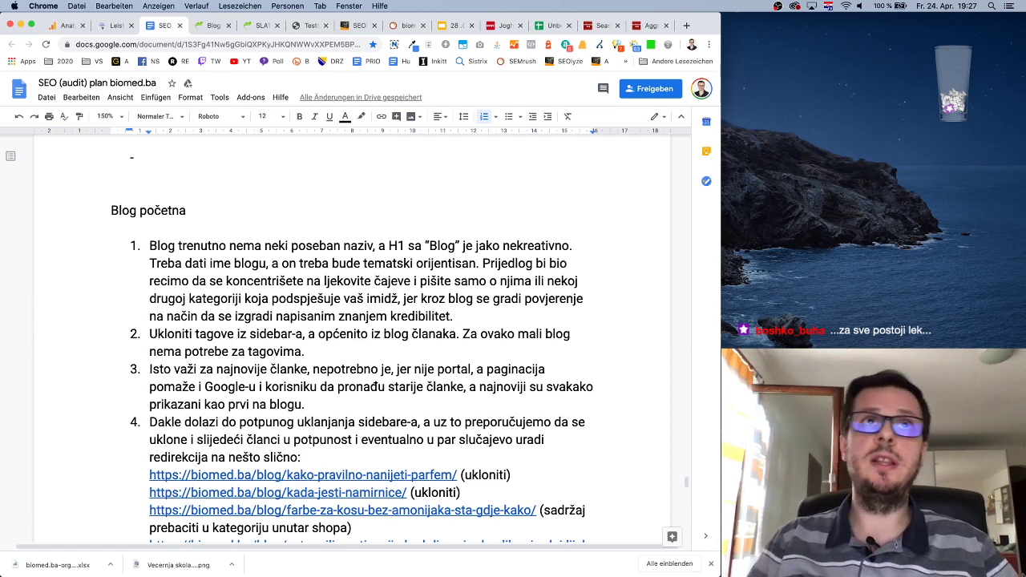
Switch to the biomed.ba blog overview and open the article "MAJČICA DUŠICA – biljka koja pozitivno djeluje na mnoga oboljenja".
click(210, 25)
scroll(374, 222, down, 5)
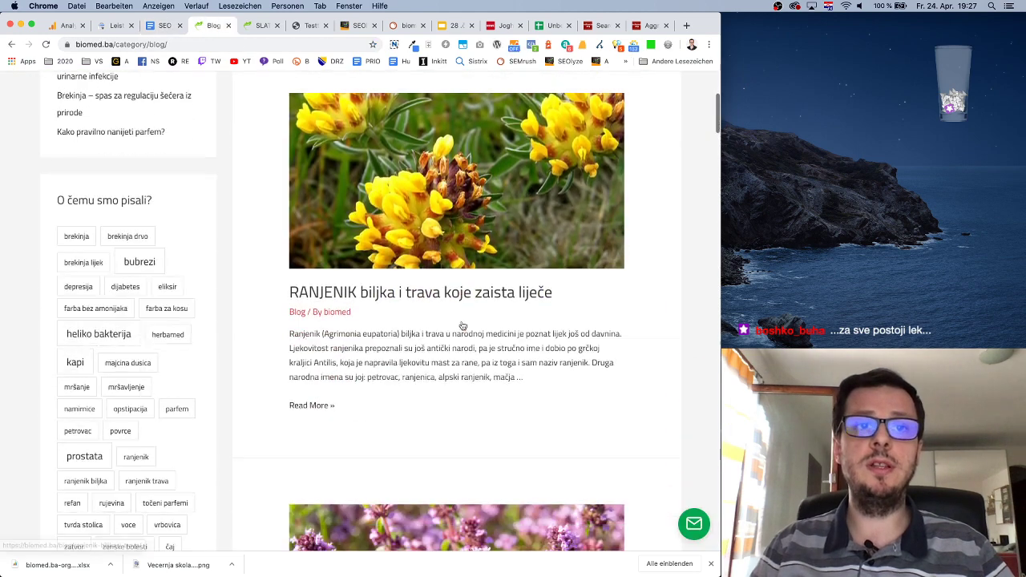
scroll(462, 321, down, 5)
click(406, 337)
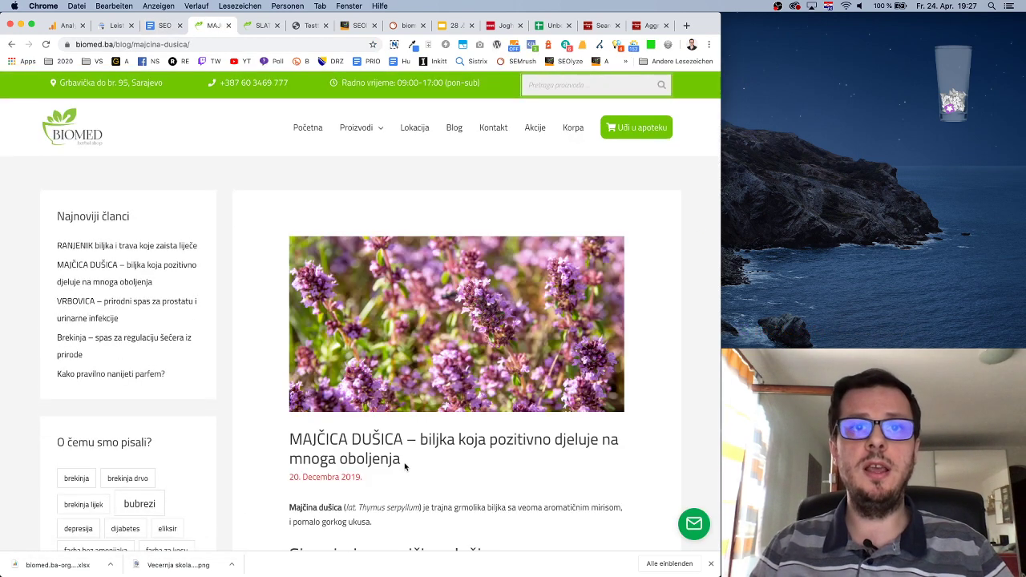
Inspect the HTML element of the MAJČICA DUŠICA article's heading and close the developer tools.
drag(401, 460, 289, 440)
right_click(327, 437)
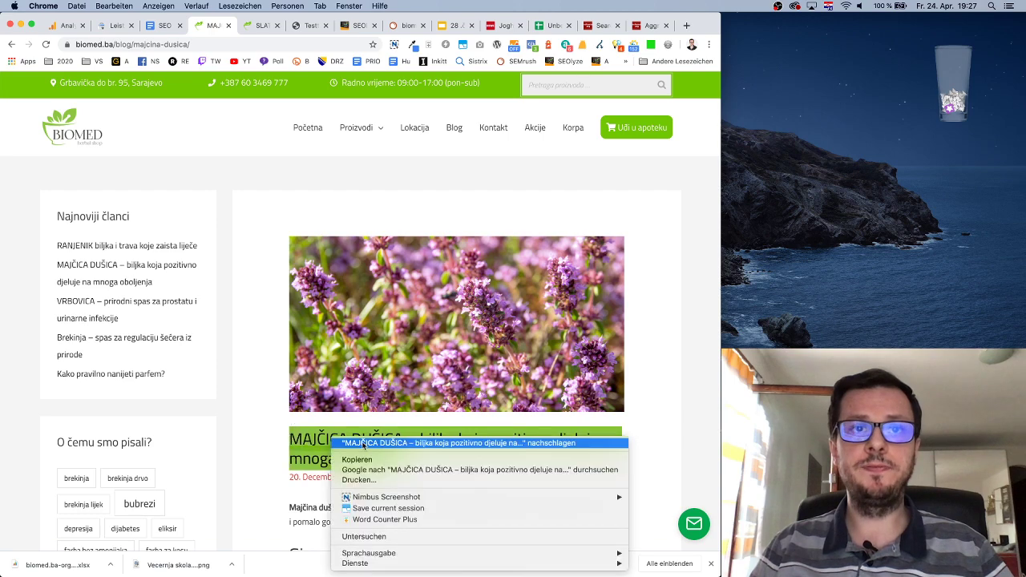
click(419, 536)
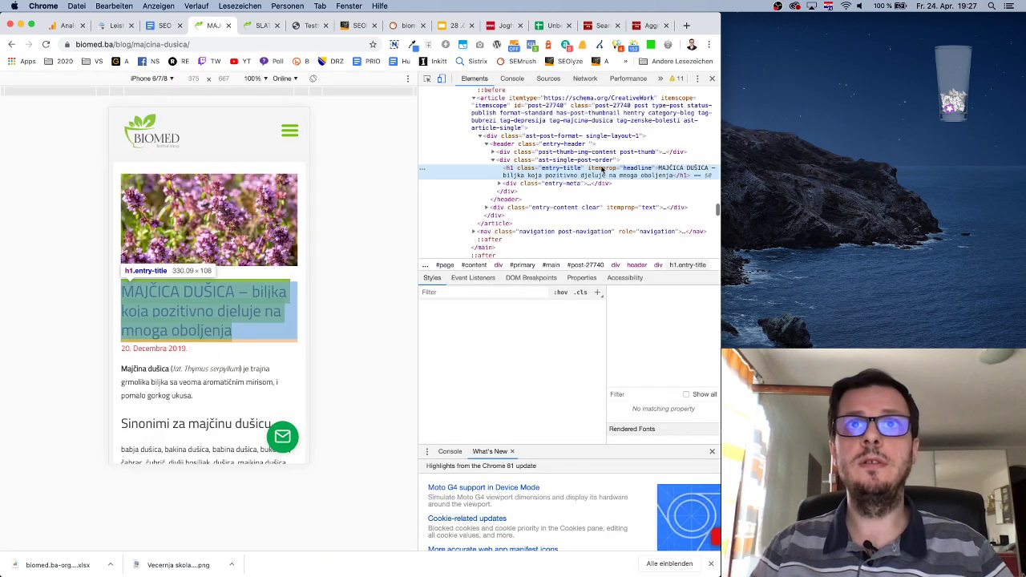
click(712, 79)
Review the article's title warnings, canonical and head title in the SEO check extension, and close it.
click(614, 45)
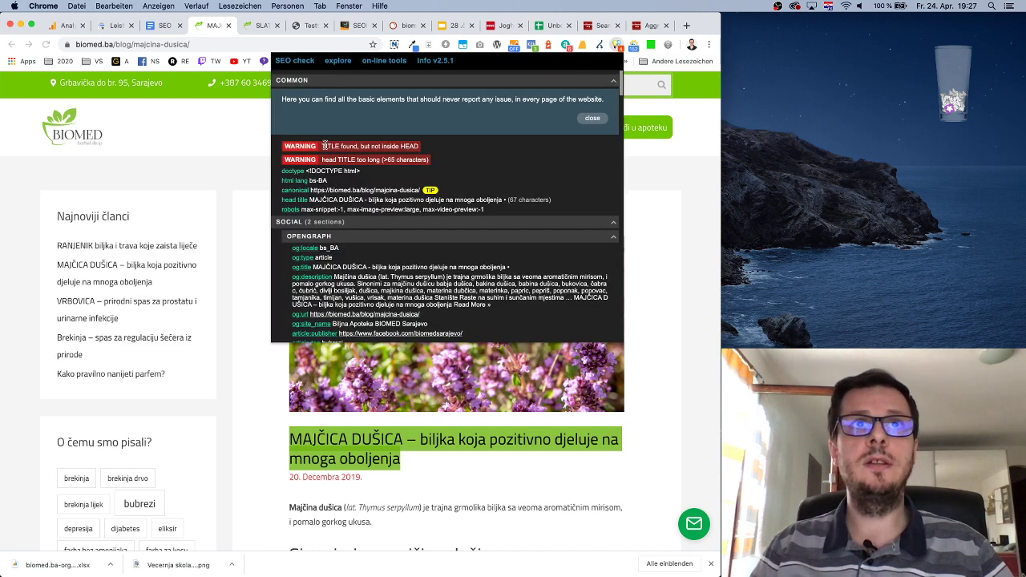
drag(325, 146, 437, 154)
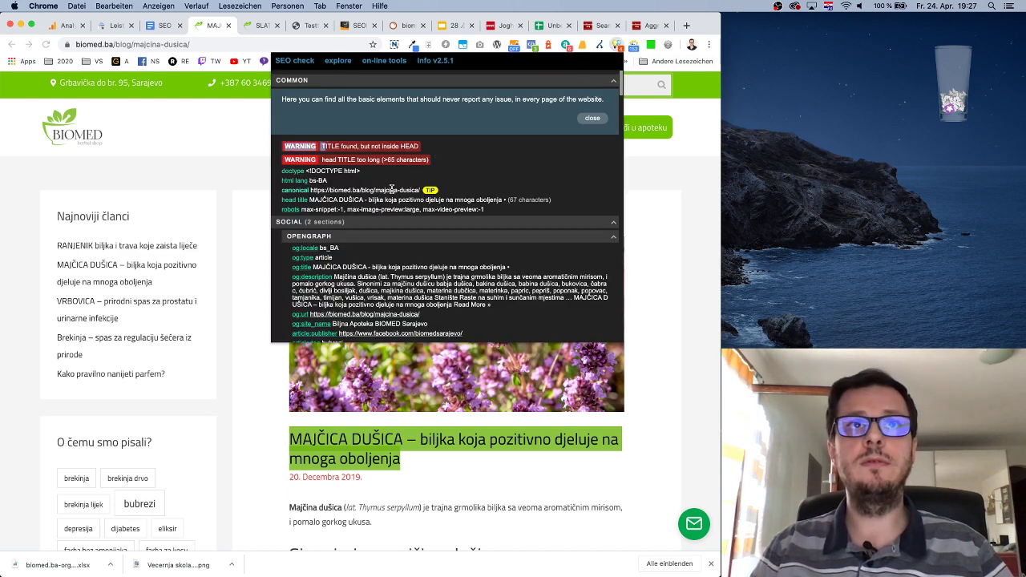
click(309, 190)
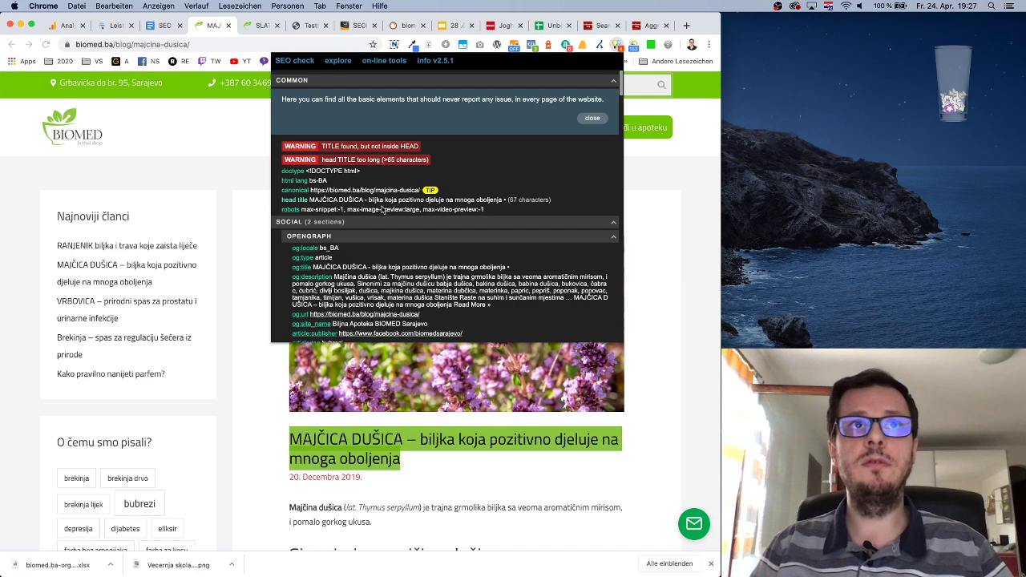
click(634, 232)
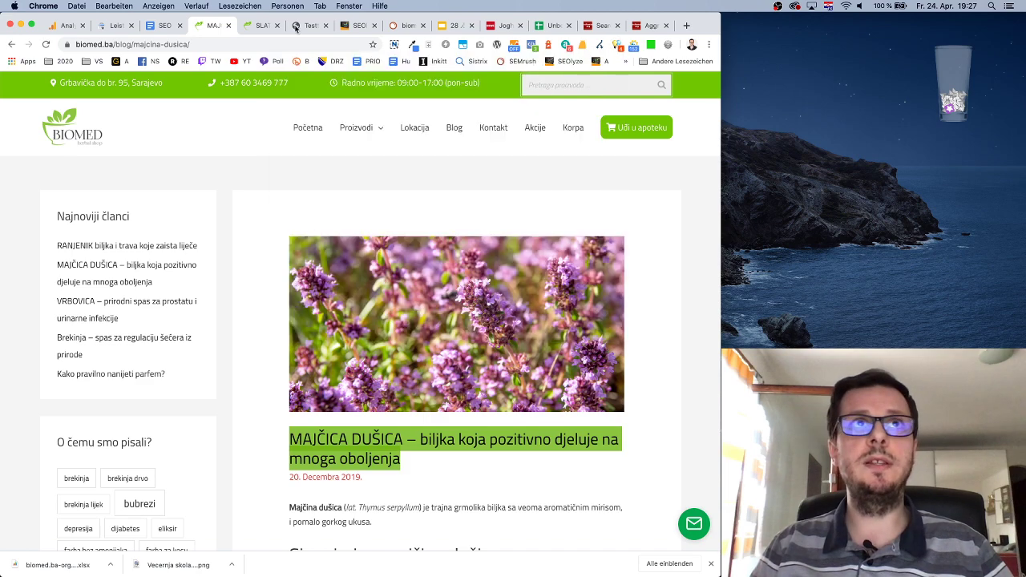
Switch to the SEO audit document and start a numbered list under the "Blog post" heading.
click(155, 29)
scroll(359, 295, down, 15)
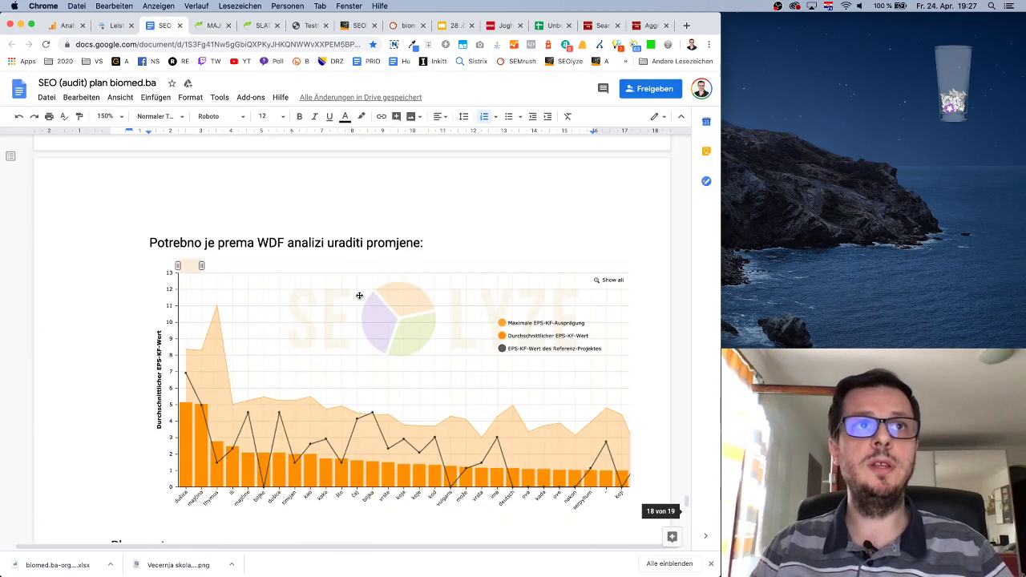
scroll(360, 295, up, 3)
click(194, 194)
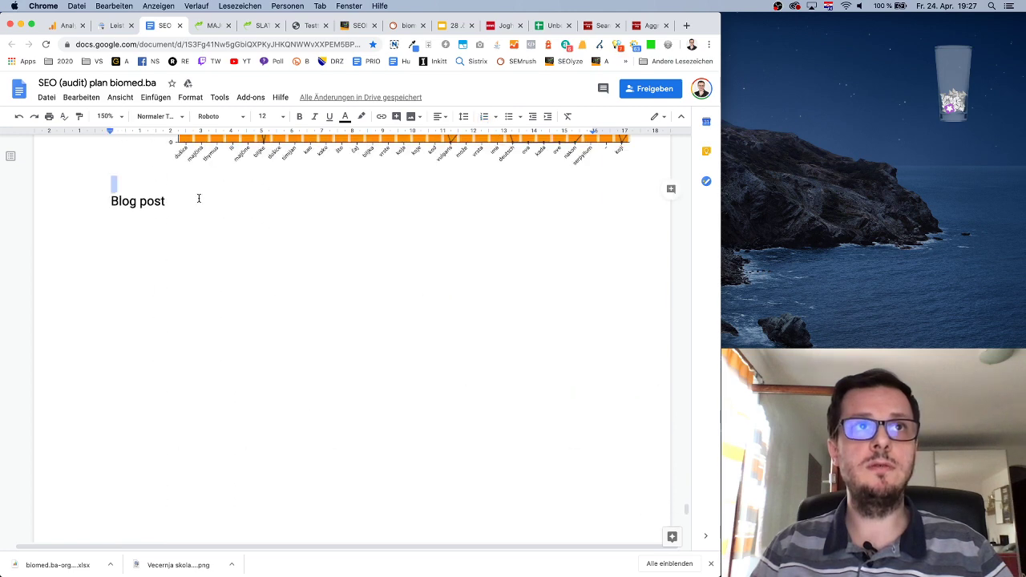
key(Return)
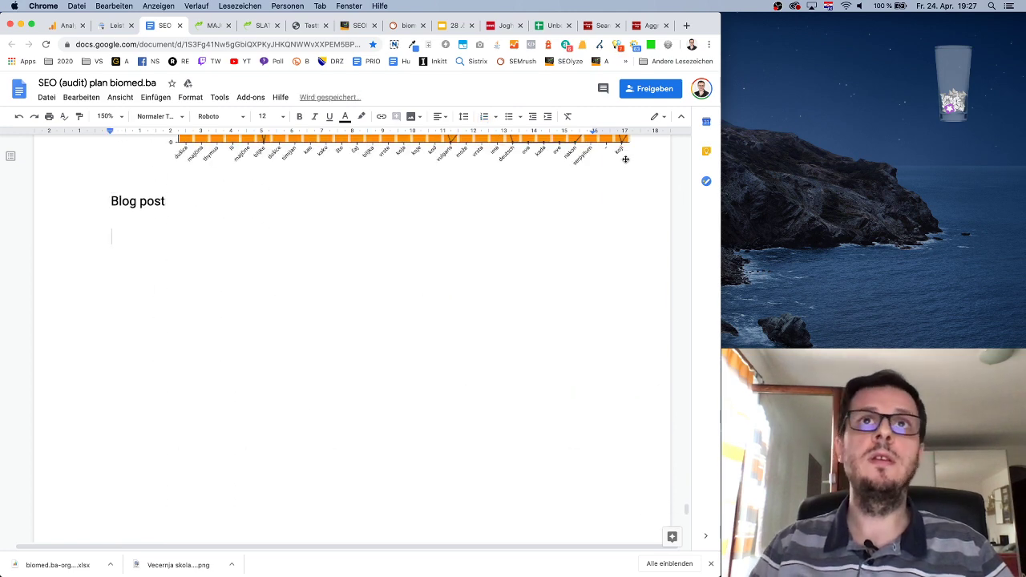
click(484, 117)
Write the first list item as "Ni ovaj tip stranice nema Title tag, niti Meta Description.".
text(Ni ov)
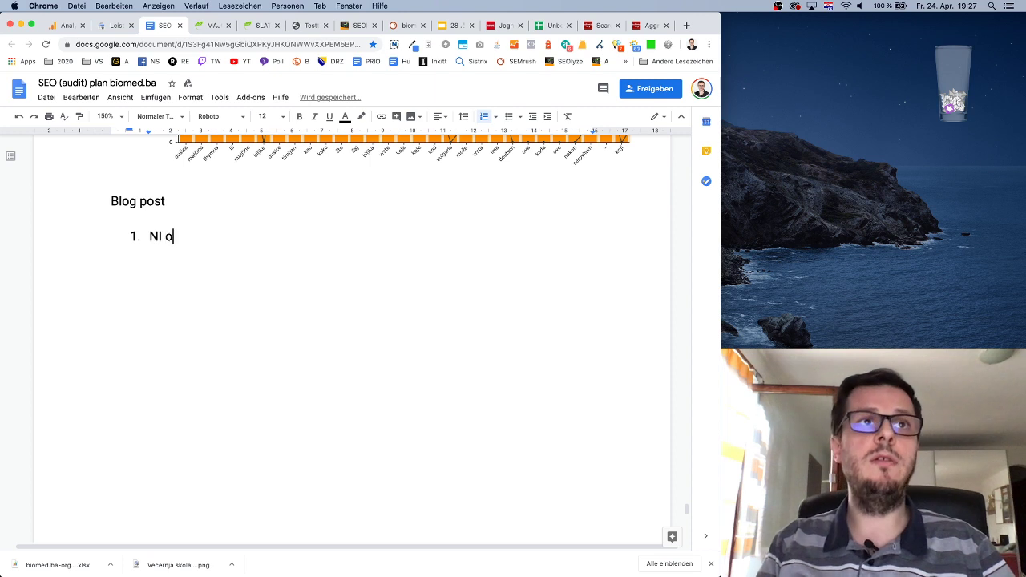
key(BackSpace)
key(BackSpace)
key(BackSpace)
text(ovaj tip )
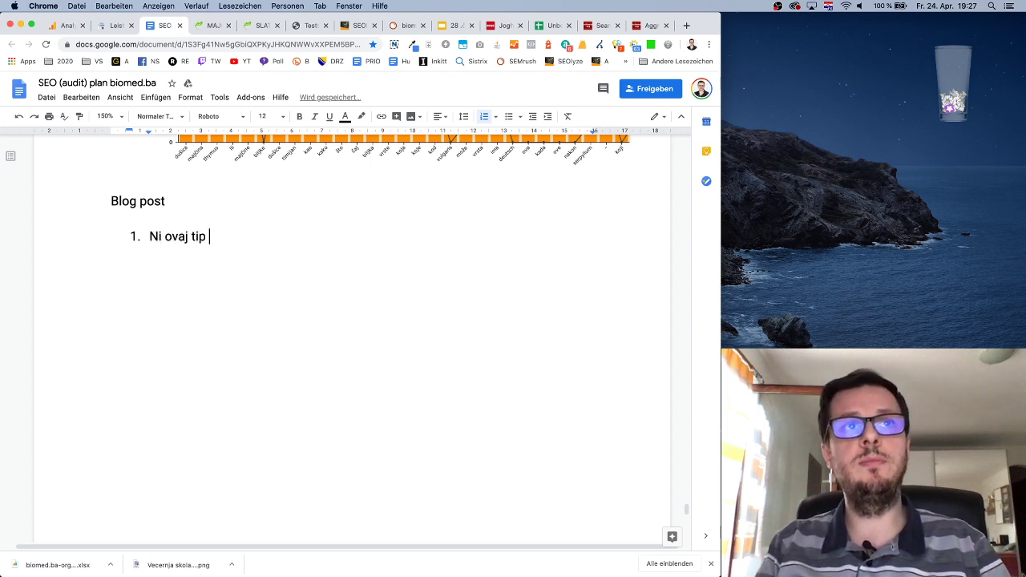
text(stranice nema Tit)
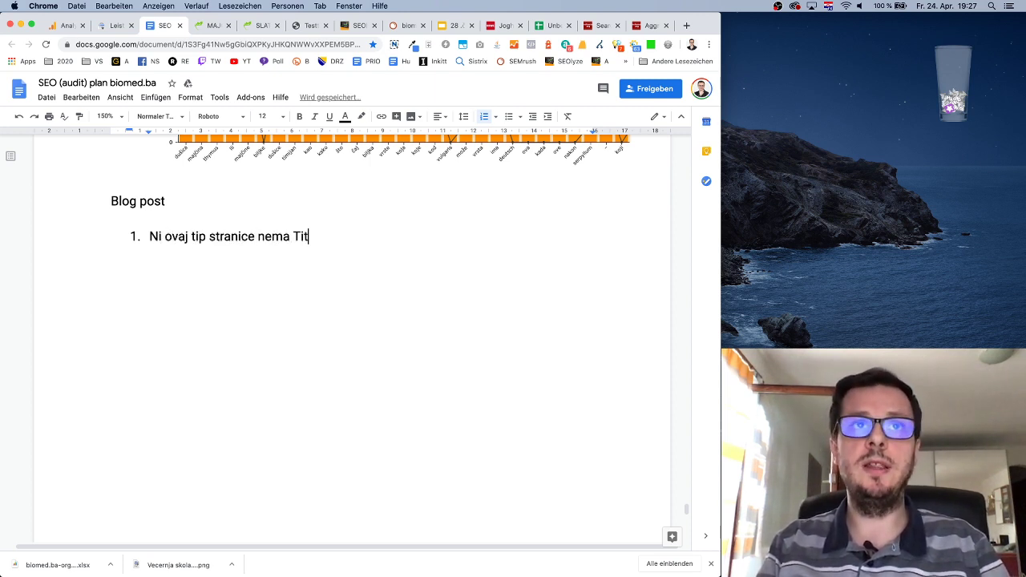
text(le tag, niti M)
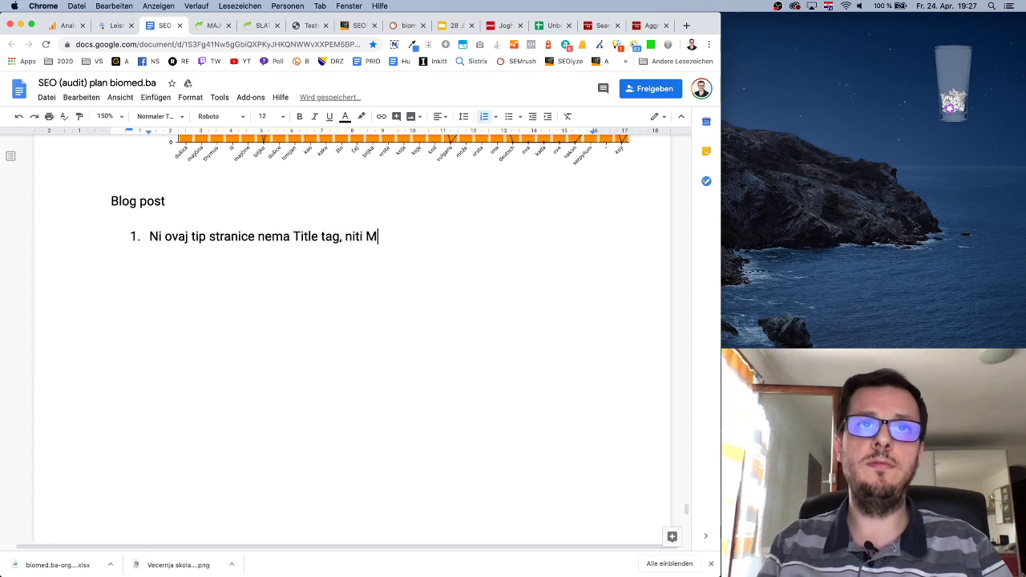
text(eta Des)
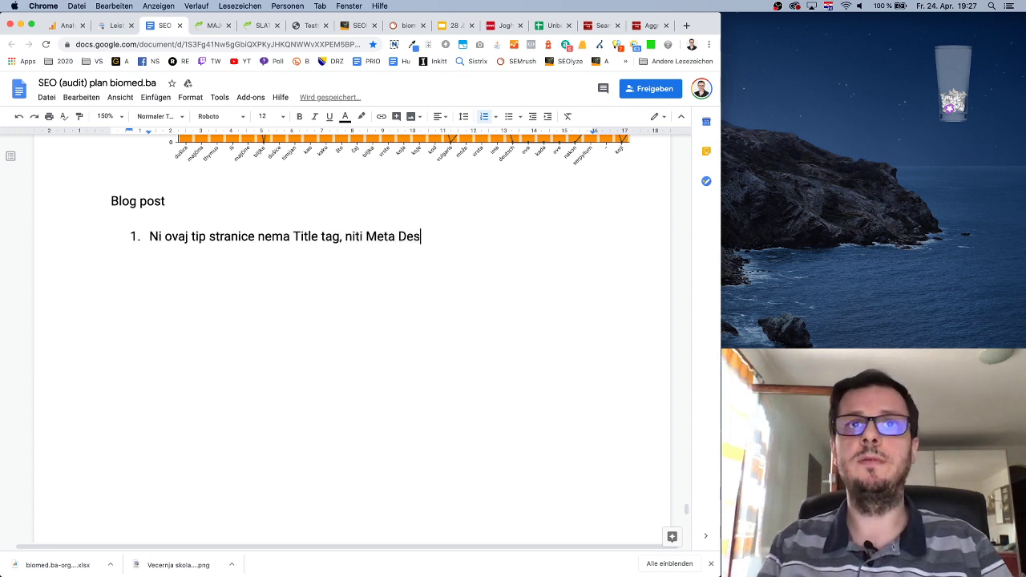
text(cription. To)
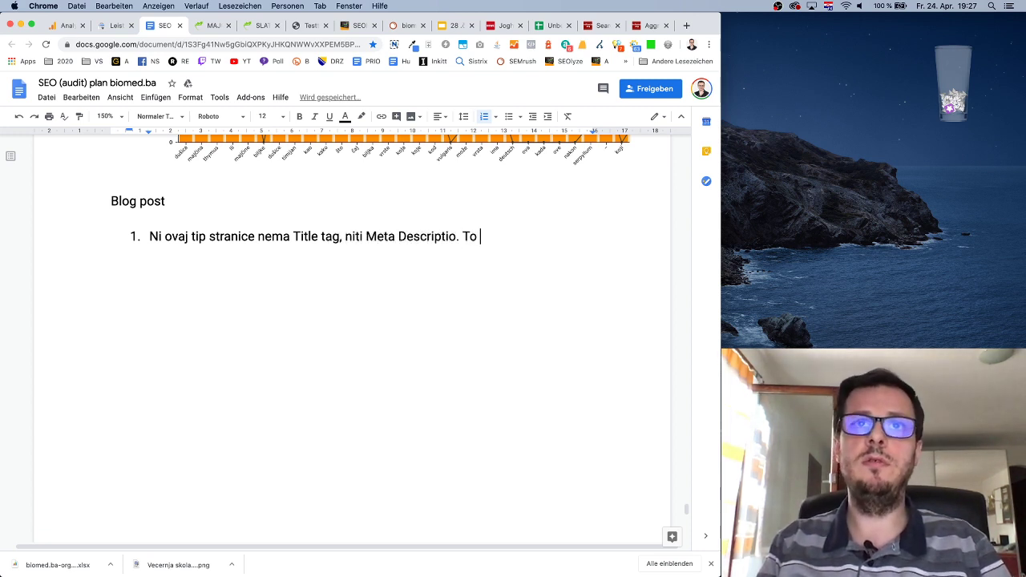
key(BackSpace)
key(BackSpace)
key(BackSpace)
key(BackSpace)
text(n.)
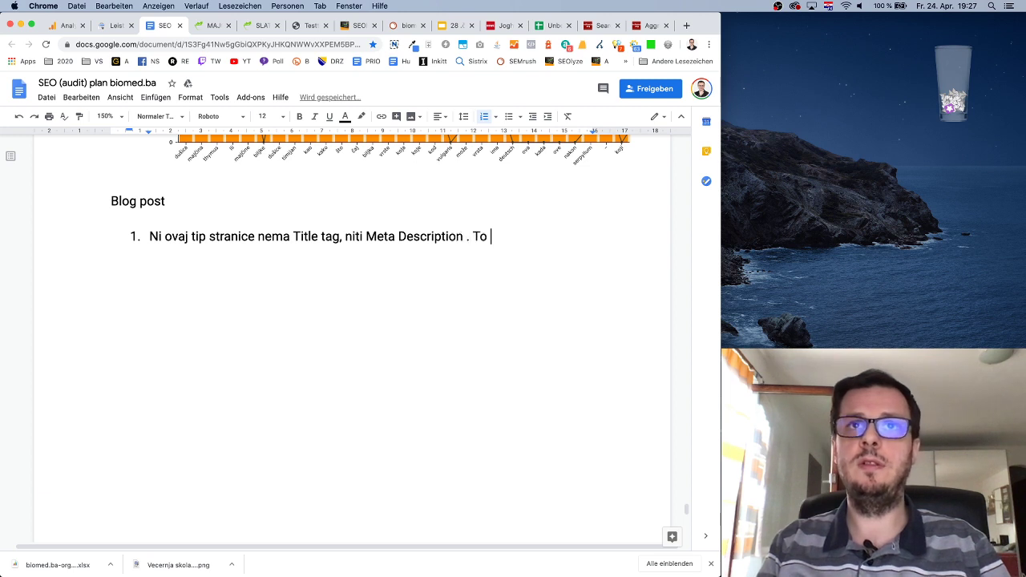
Fix the spacing before the full stop and complete the first item with "To treba pod hitno promjeniti.".
key(BackSpace)
key(BackSpace)
text(. To treba)
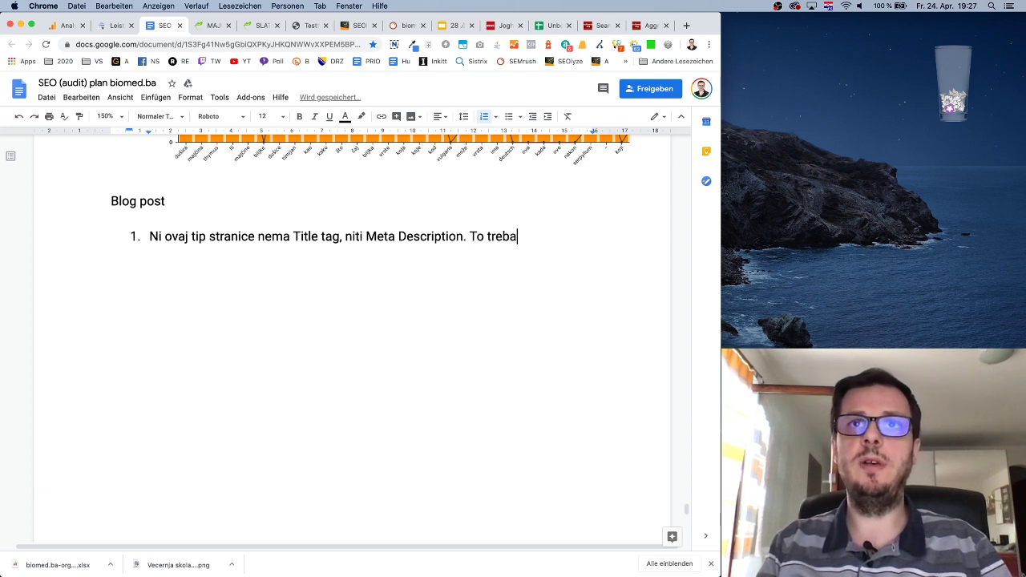
text( pod hitno promjeniti.)
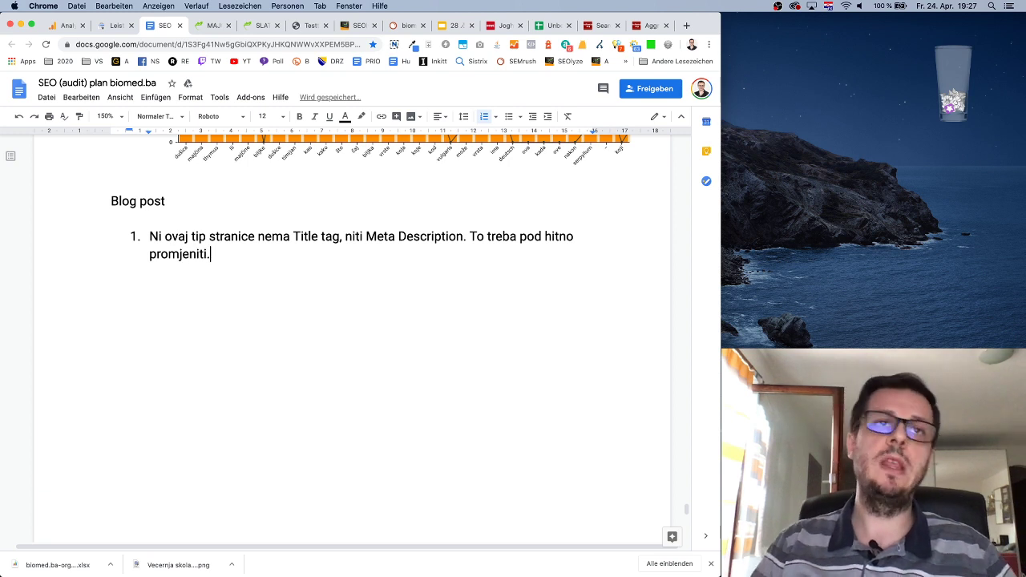
scroll(534, 243, up, 1)
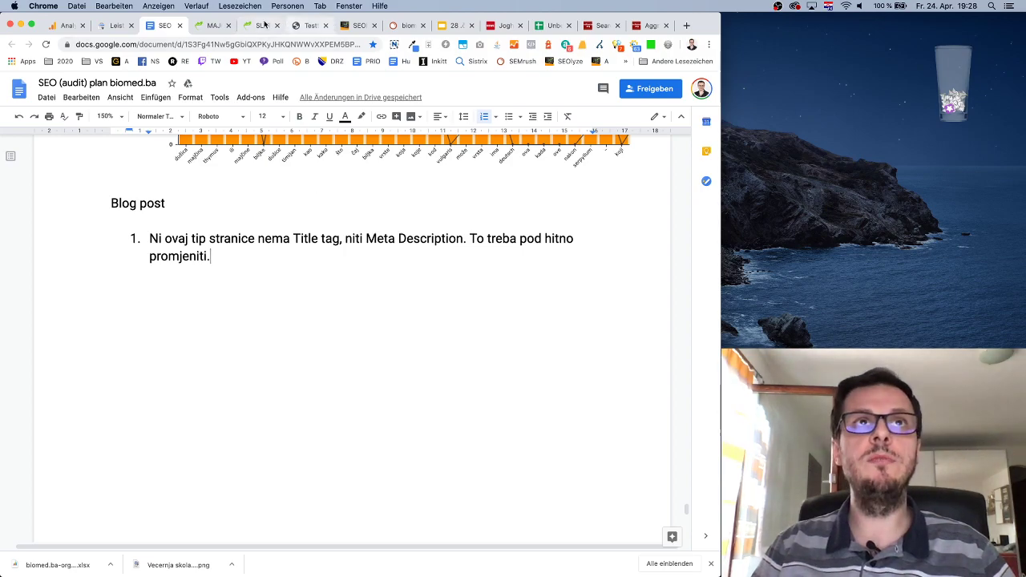
Switch to the MAJČICA DUŠICA article and examine its images, text, sources, linked product and footer.
click(210, 25)
scroll(672, 363, down, 20)
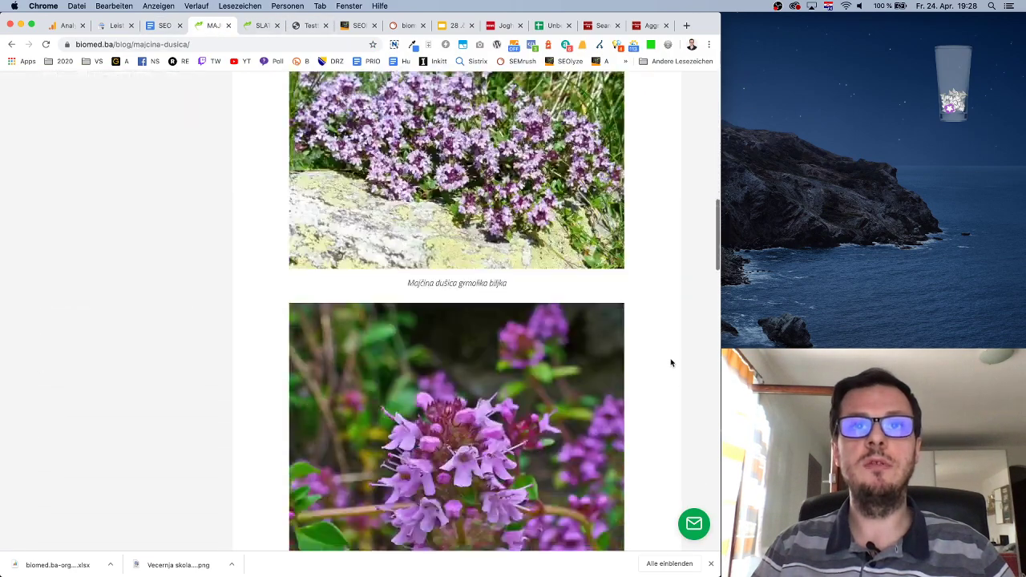
scroll(671, 356, down, 5)
scroll(670, 357, up, 15)
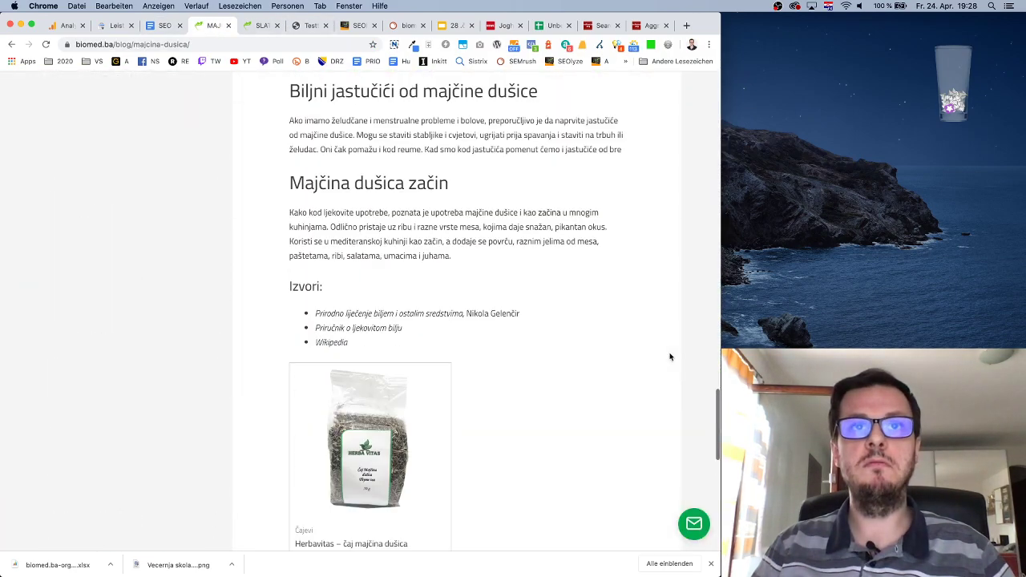
scroll(671, 357, up, 15)
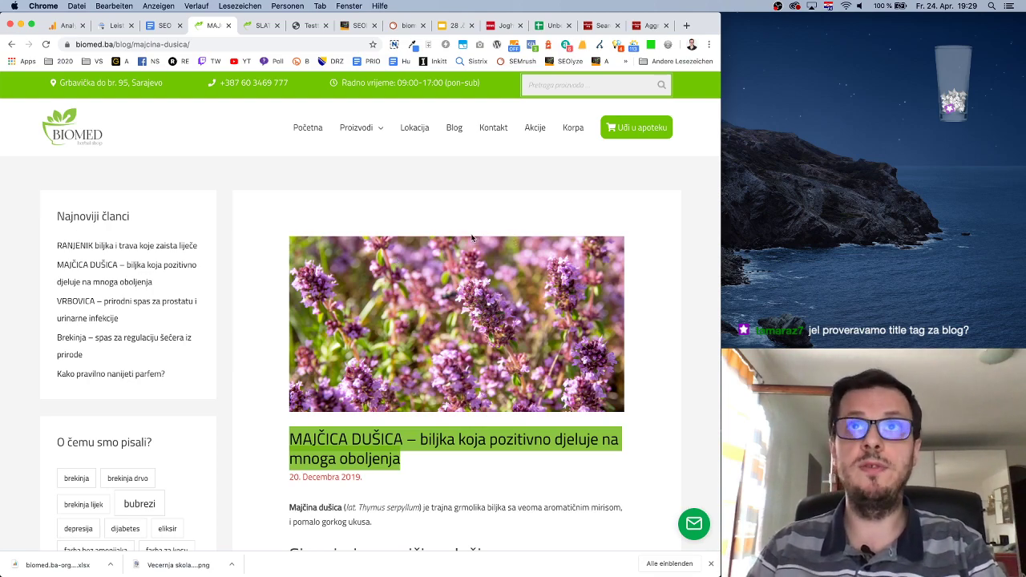
scroll(469, 235, down, 20)
scroll(467, 234, up, 15)
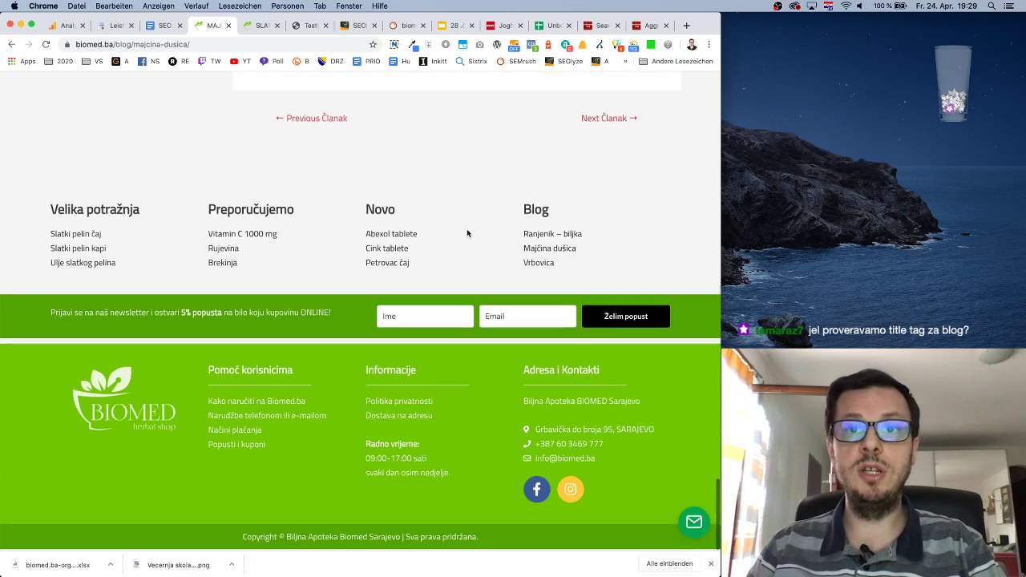
scroll(467, 231, up, 10)
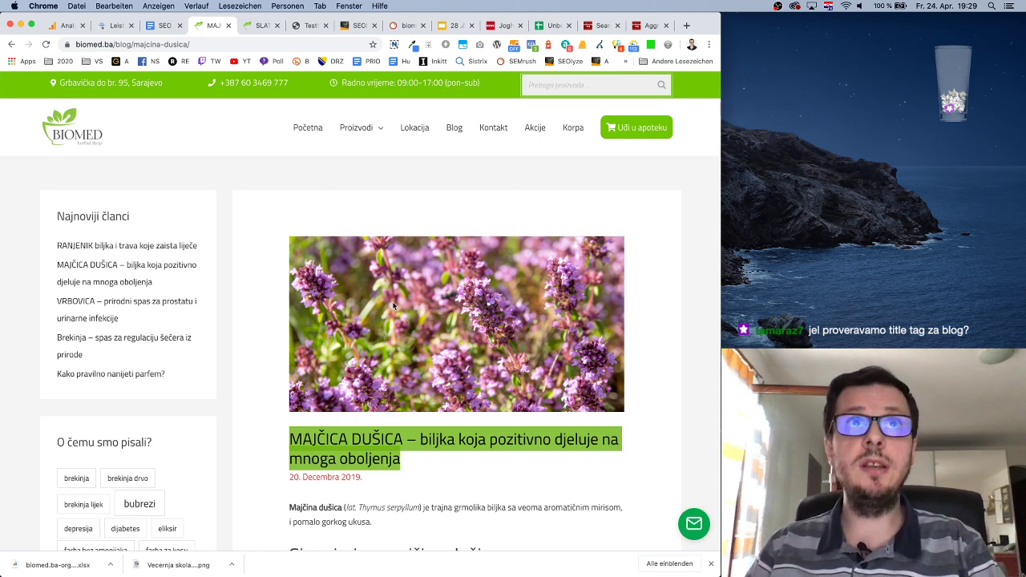
Glance at the SEO lesson slides and the audit's Blog post note, and look over the MAJČICA DUŠICA article again.
click(453, 26)
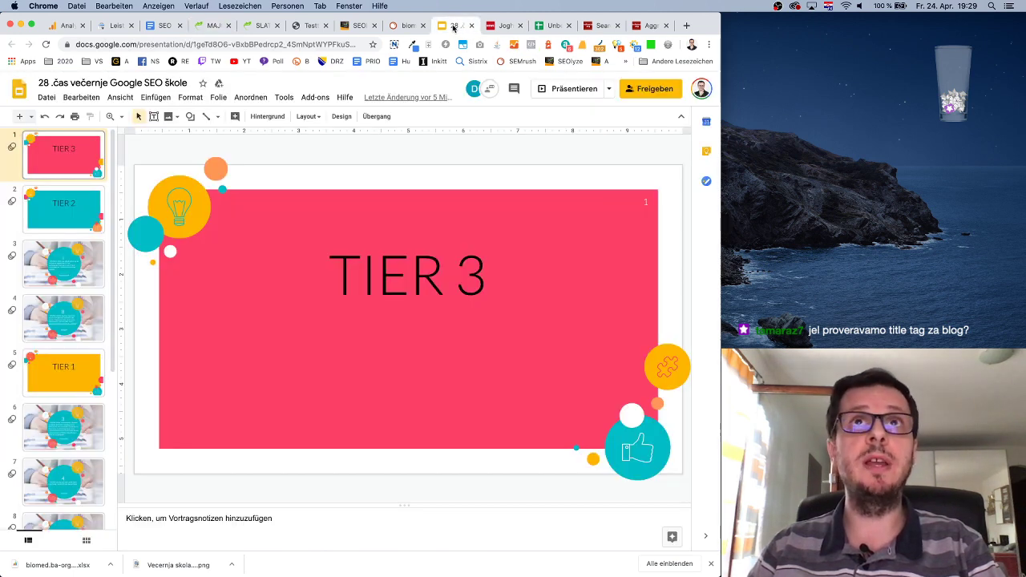
click(158, 27)
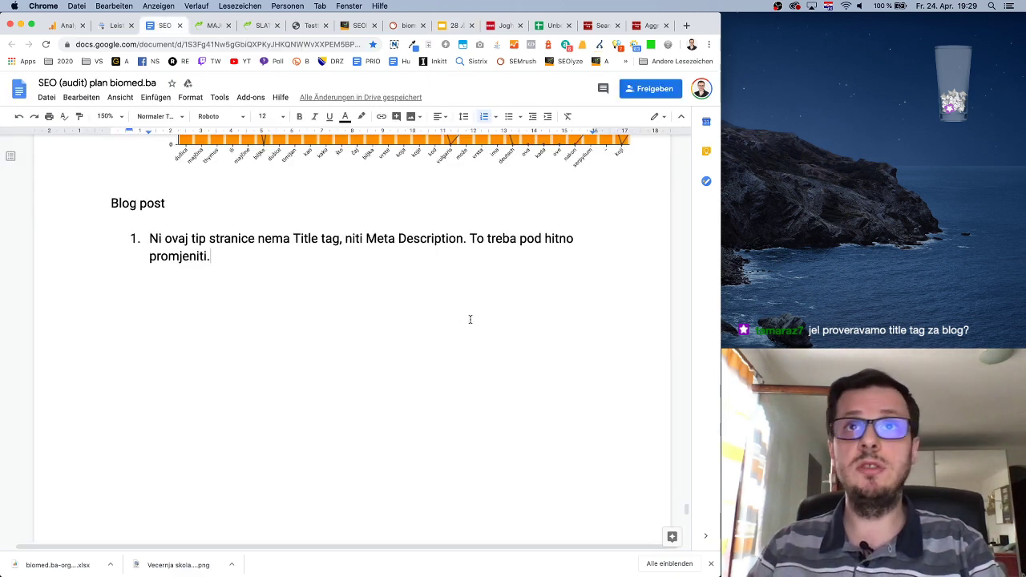
scroll(472, 317, up, 2)
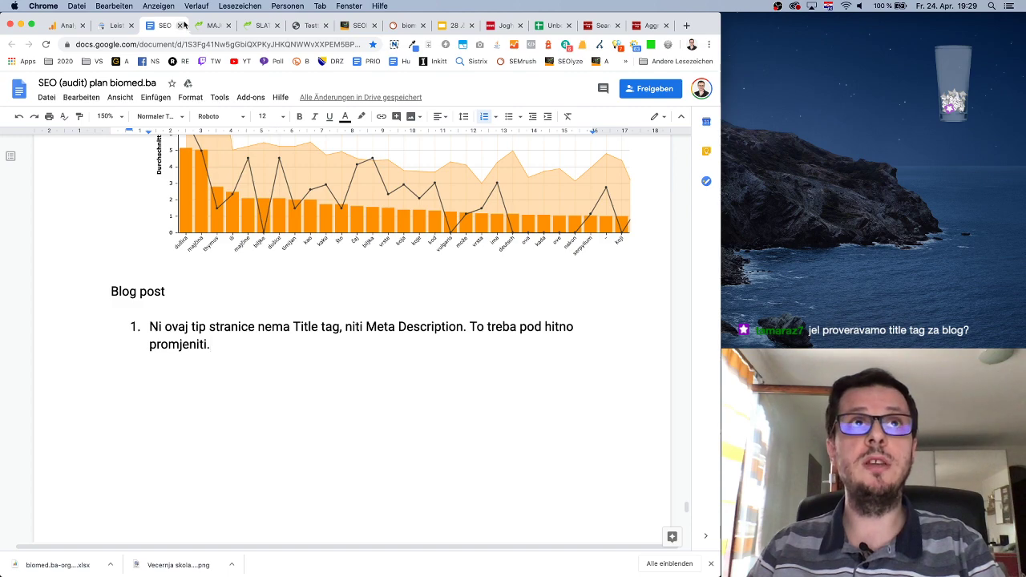
click(211, 26)
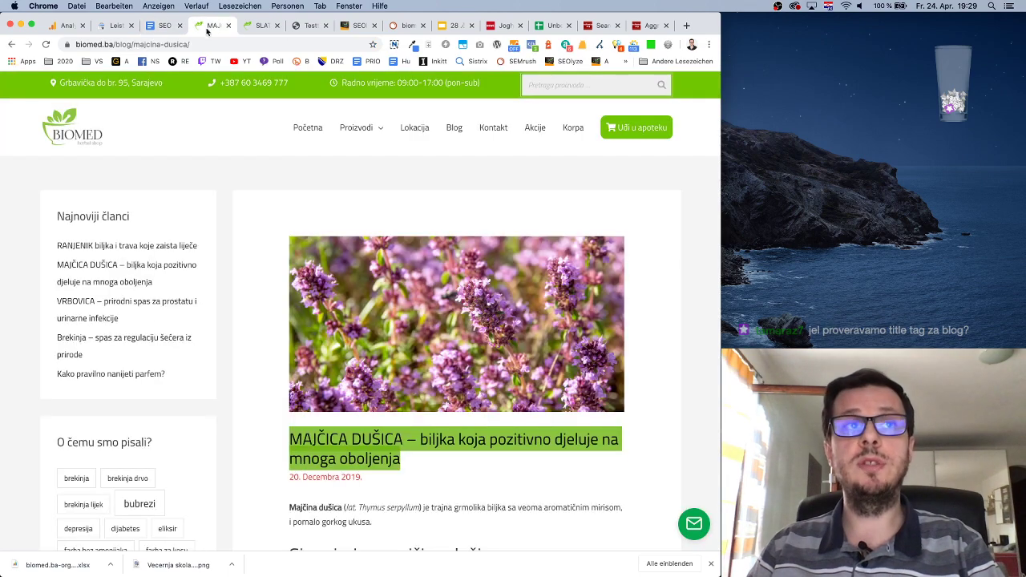
scroll(366, 192, down, 20)
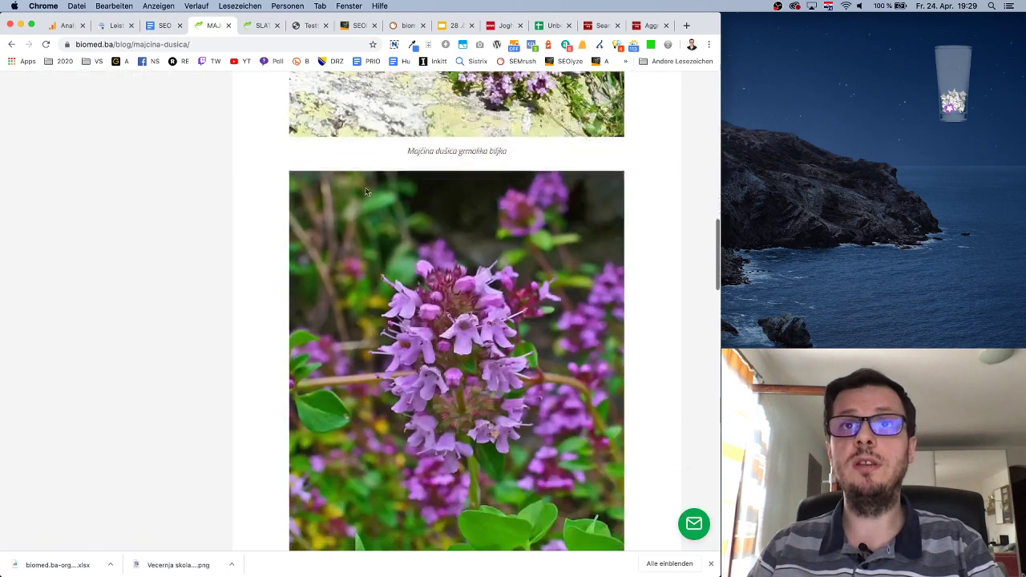
scroll(365, 192, up, 20)
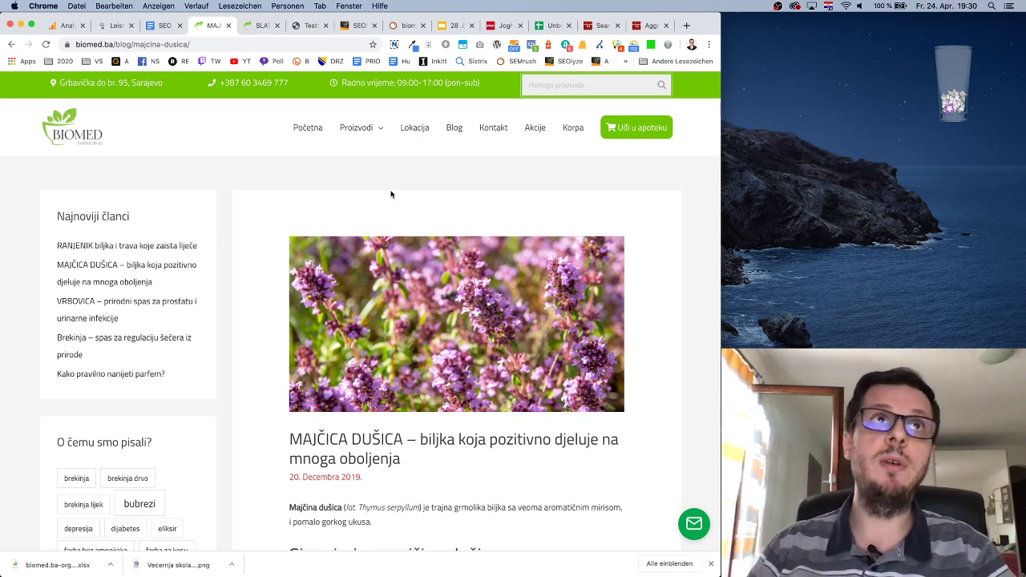
Look through the SEO audit document's existing sections, down to the Usability and Napomene notes at its end.
click(159, 25)
scroll(346, 218, down, 5)
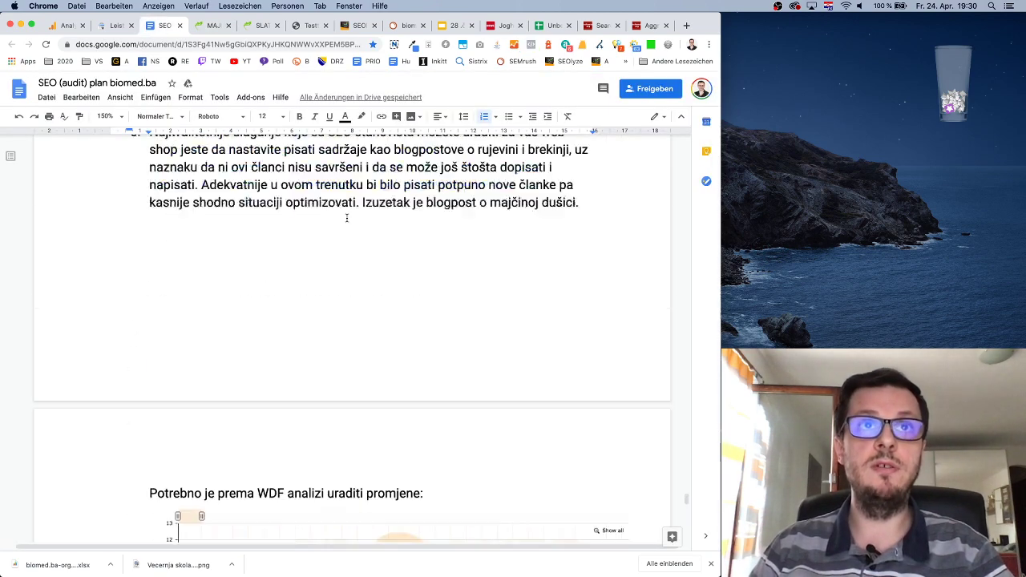
scroll(347, 218, down, 20)
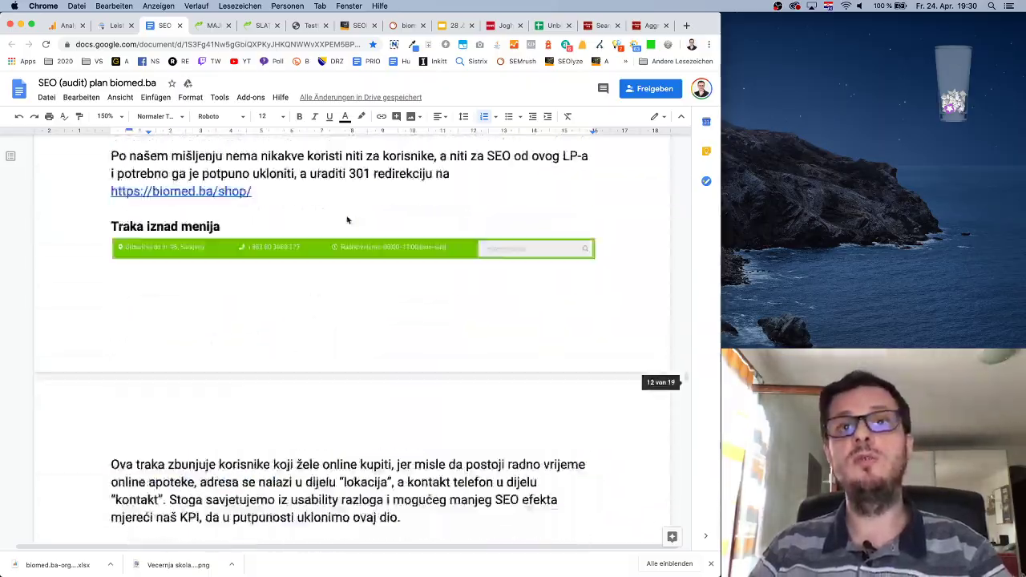
scroll(347, 220, up, 15)
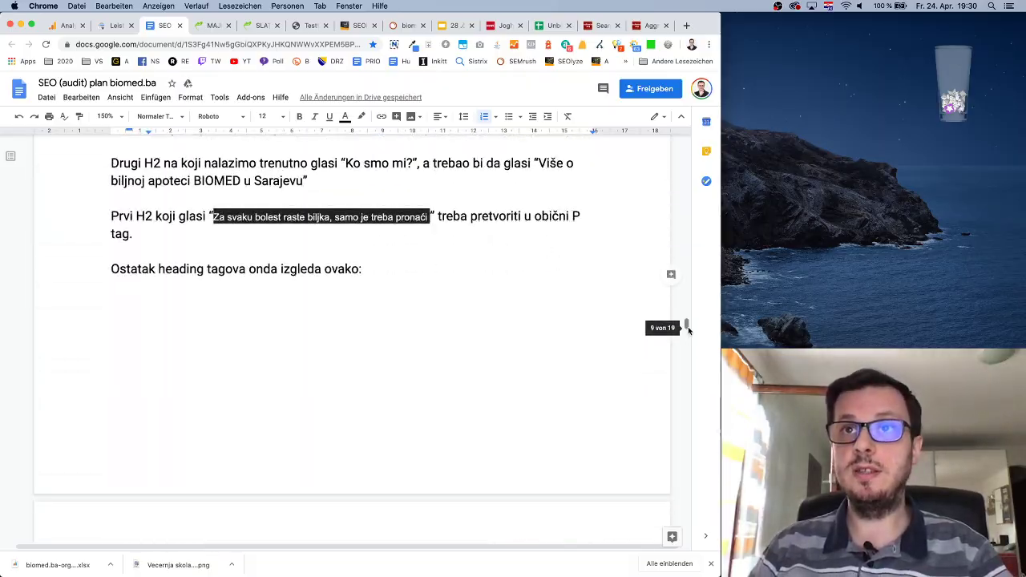
drag(688, 328, 694, 533)
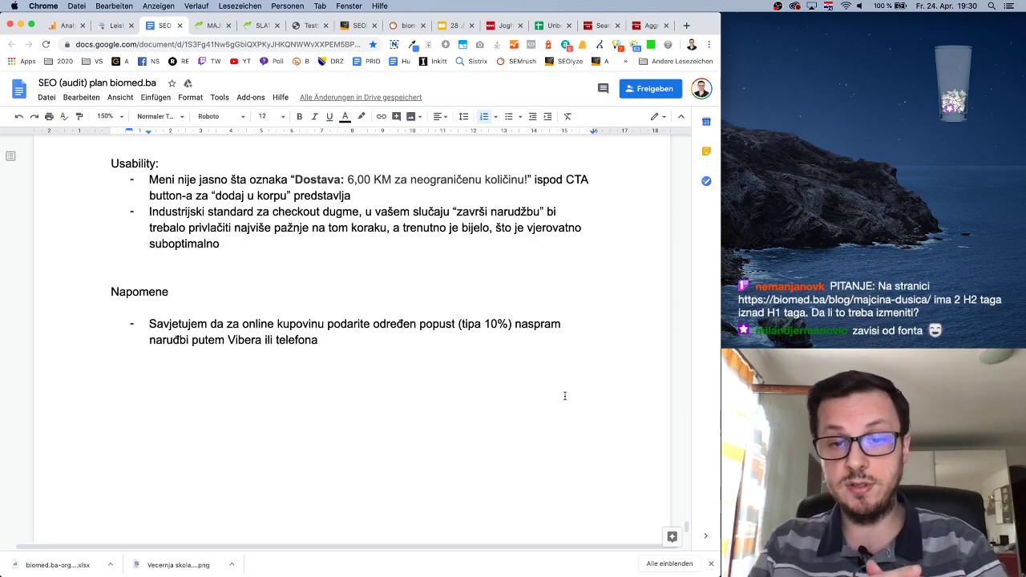
Switch to Google Search Console and open the submitted sitemaps report for biomed.ba.
click(212, 31)
click(116, 26)
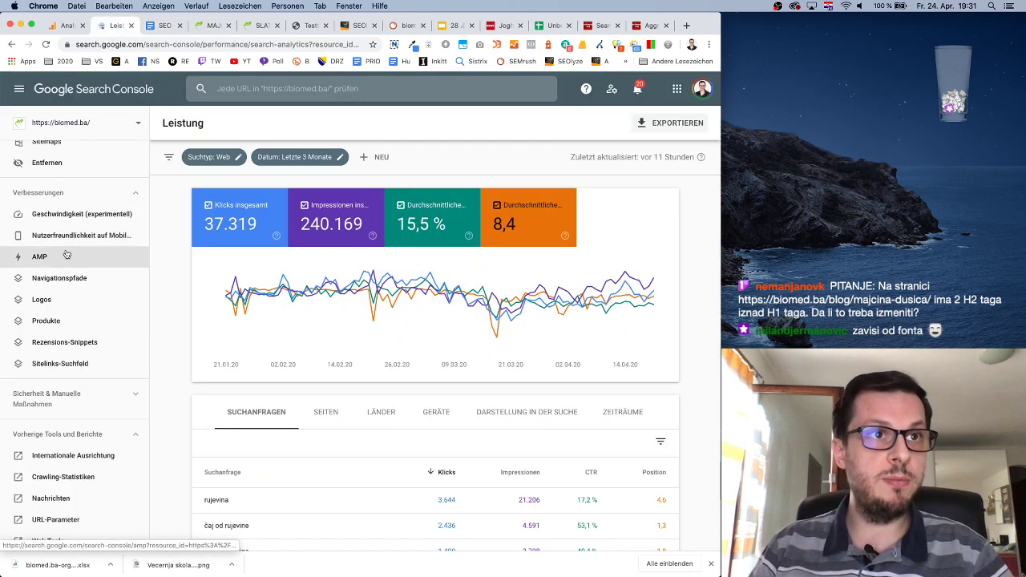
scroll(78, 449, down, 4)
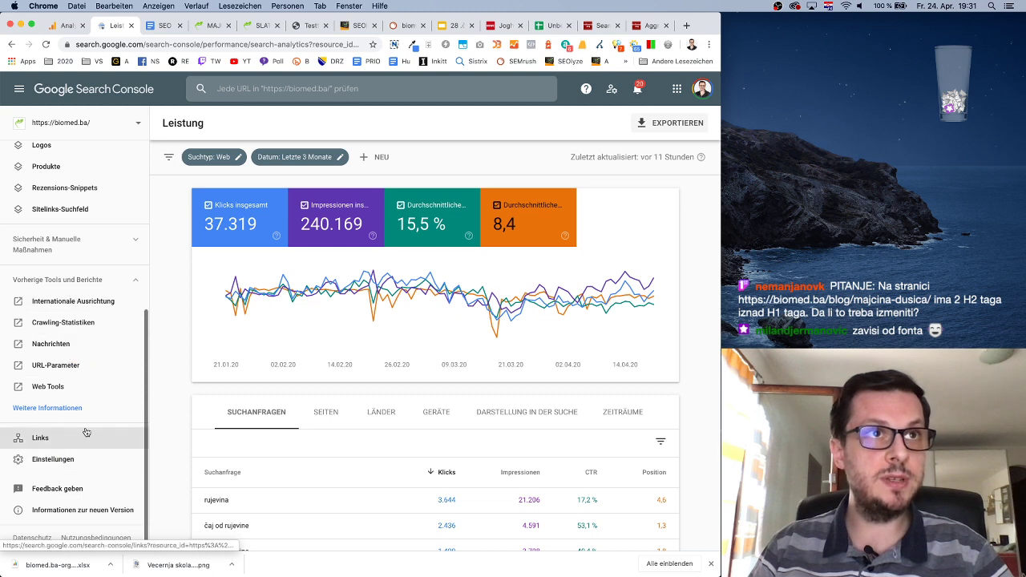
scroll(86, 433, up, 7)
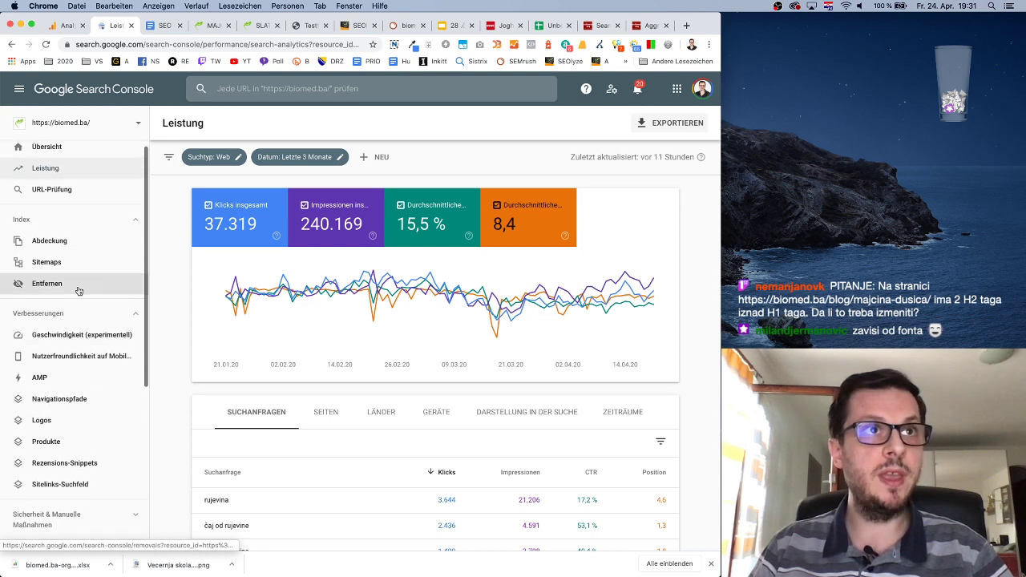
click(75, 265)
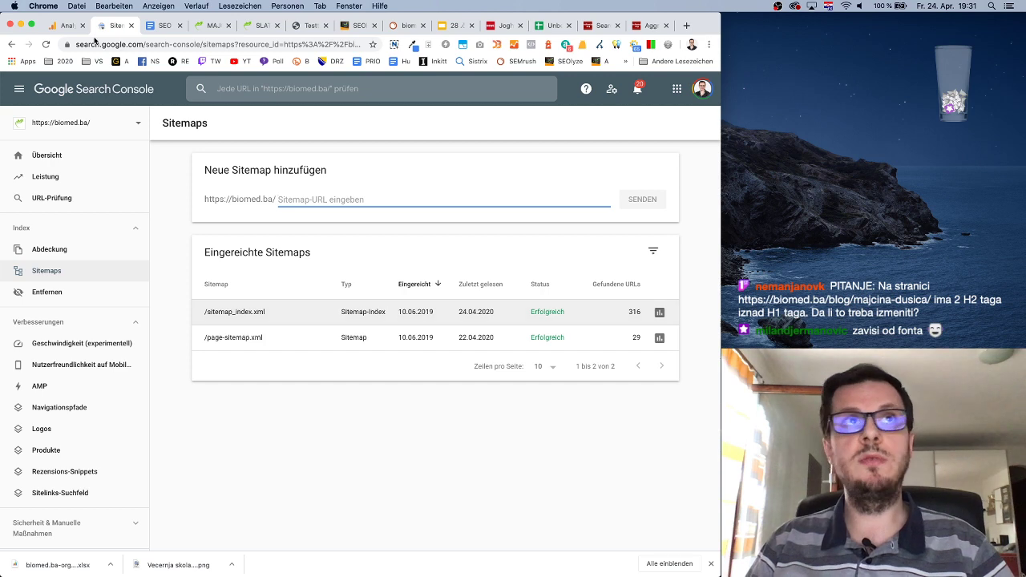
Return to the SEO audit document and add a new "Sitemap" line below the Blog post list.
click(158, 26)
scroll(383, 417, down, 2)
scroll(382, 417, up, 5)
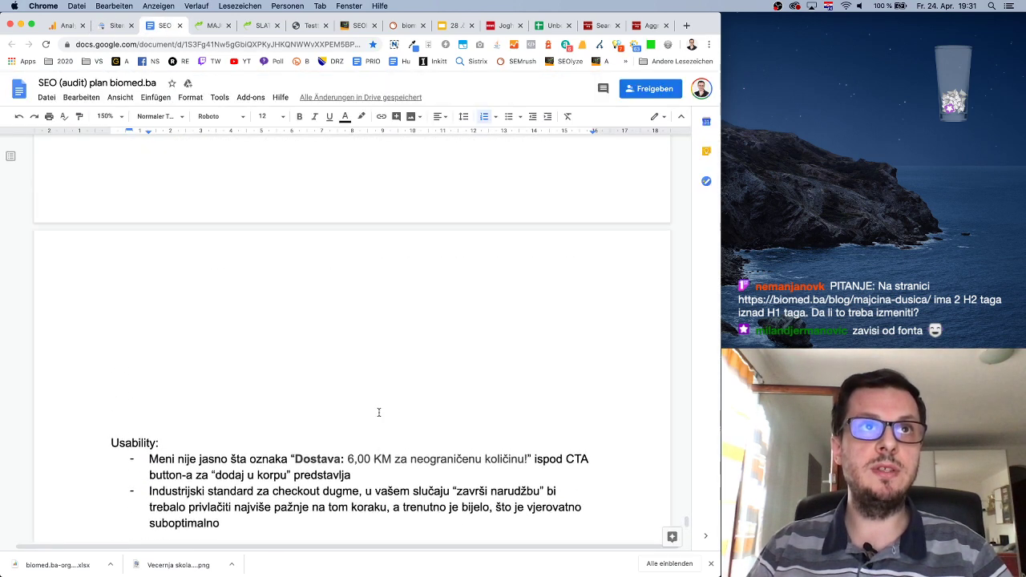
scroll(379, 412, down, 5)
scroll(320, 390, up, 2)
click(320, 390)
key(Return)
key(Return)
key(Return)
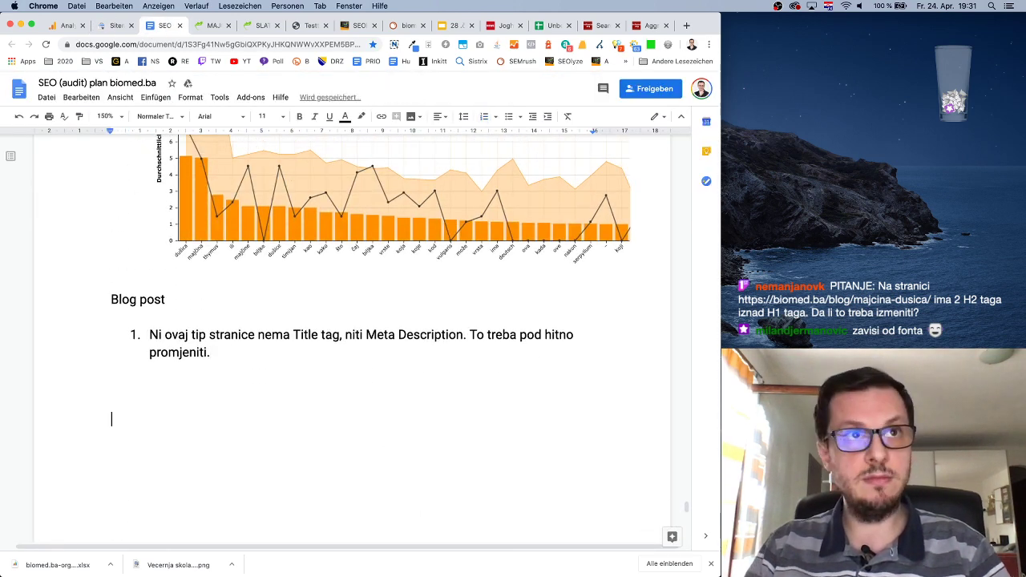
text(Sitemap)
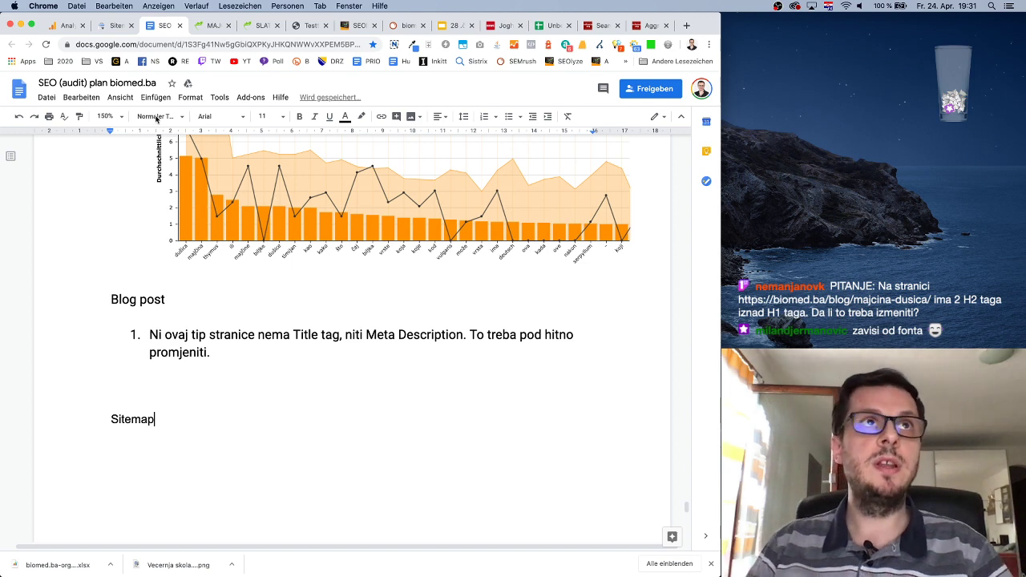
Switch to Google Search Console and check biomed.ba's Navigationspfade, Logos and Produkte reports, including the Produkte error details.
click(117, 26)
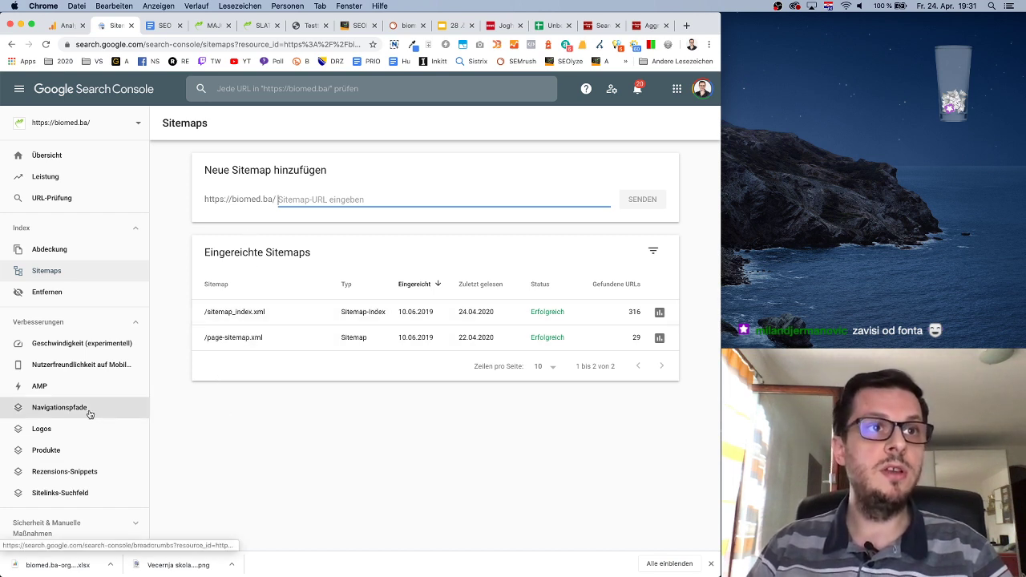
click(50, 409)
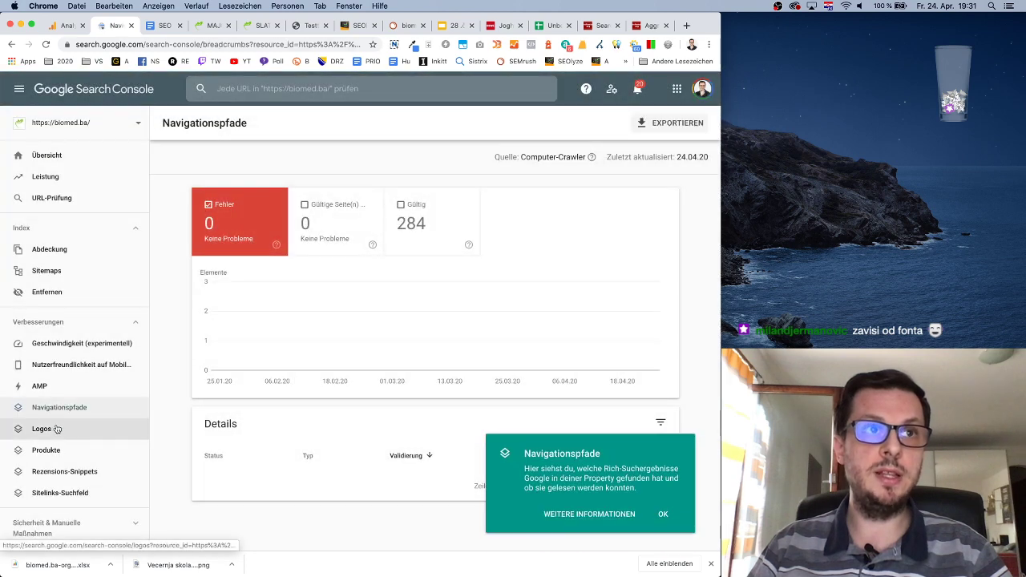
click(57, 430)
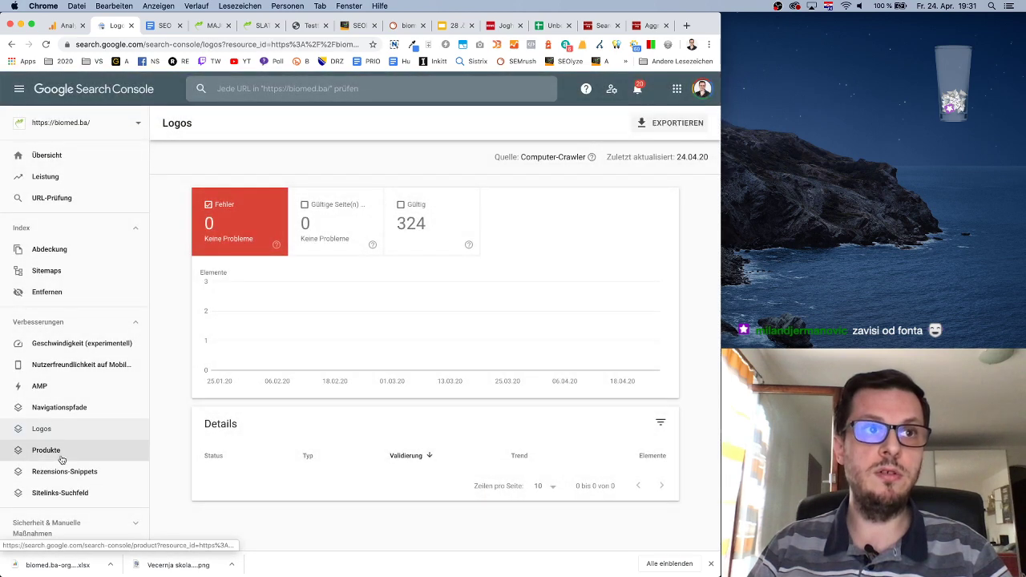
click(61, 457)
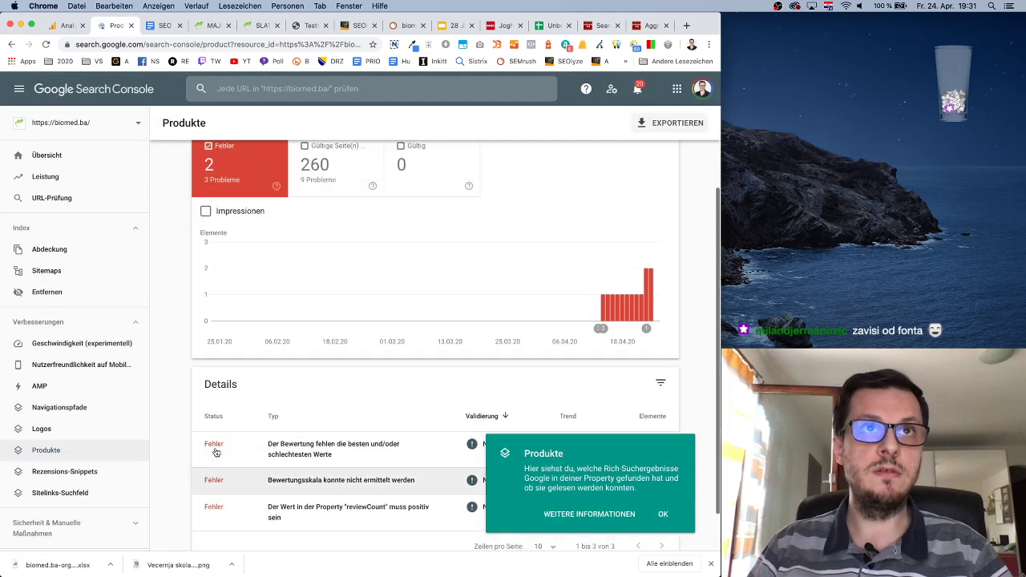
scroll(318, 346, down, 3)
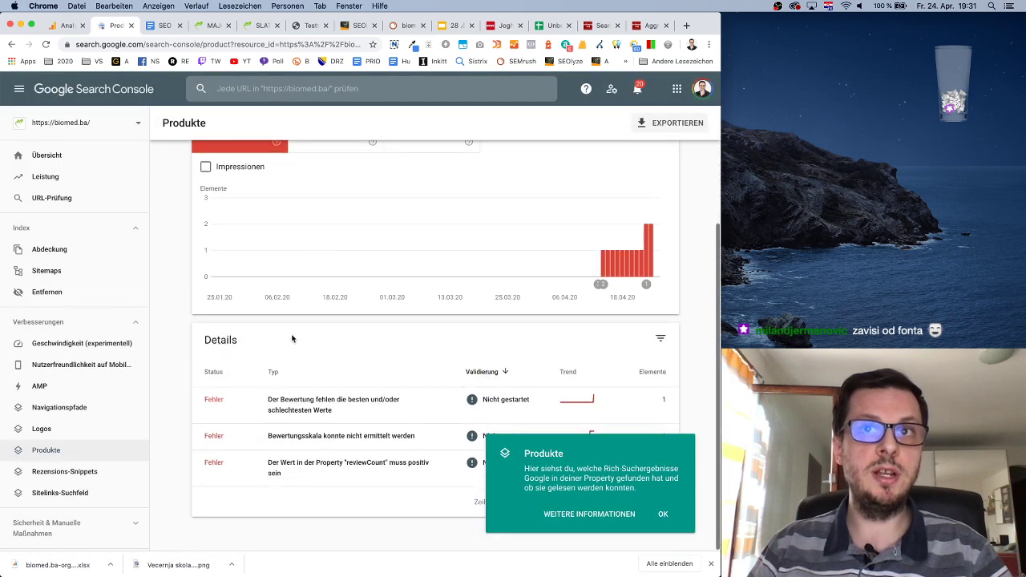
Examine the error details in the Rezensions-Snippets report, and open the Sitelinks-Suchfeld report.
click(64, 473)
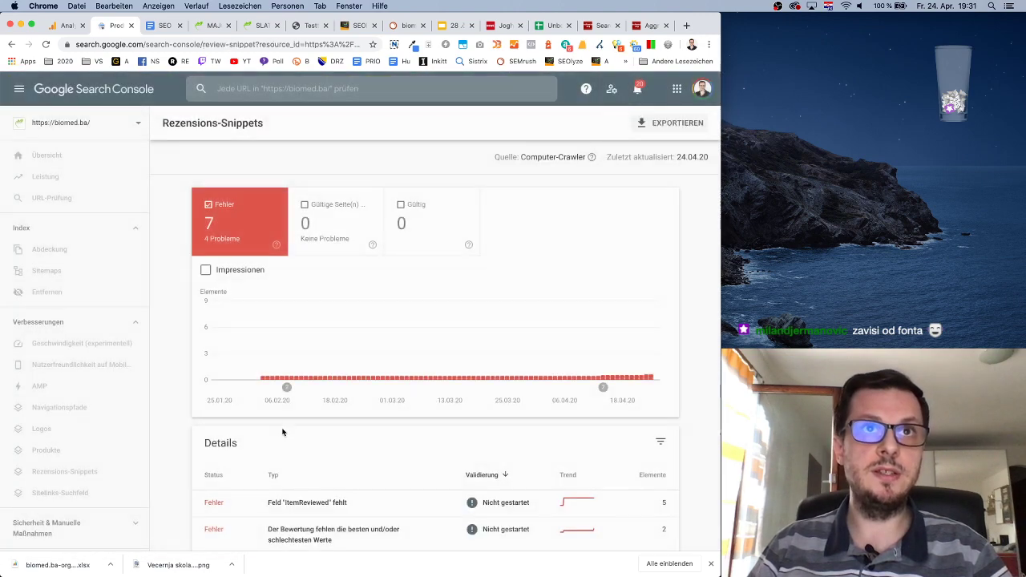
scroll(304, 433, down, 4)
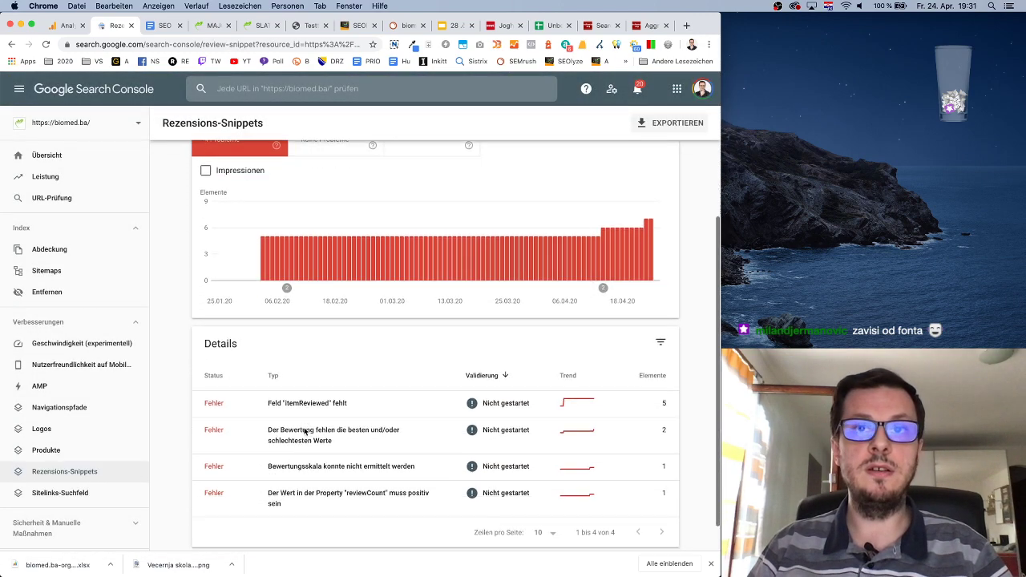
scroll(304, 432, up, 4)
scroll(304, 432, down, 1)
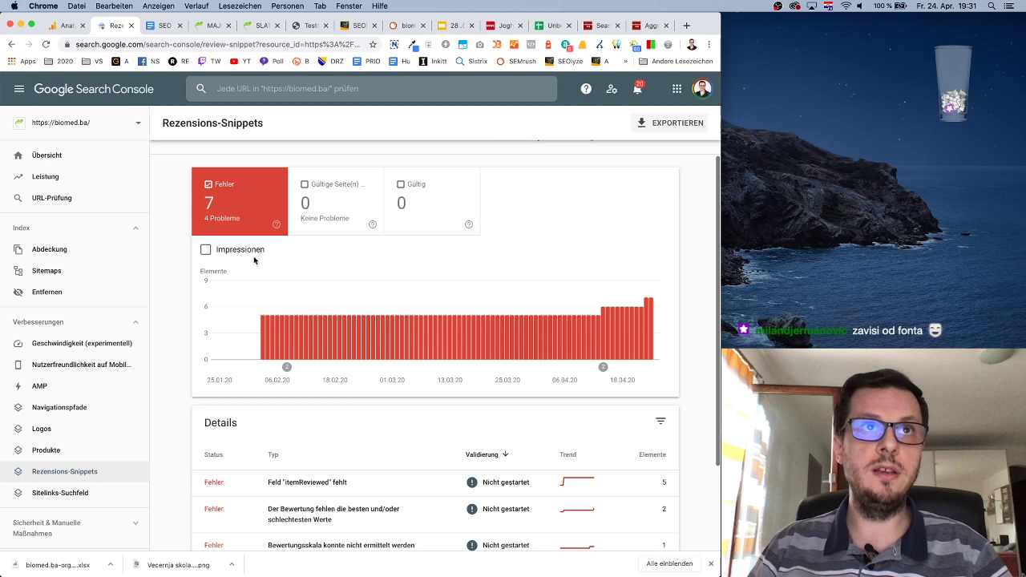
click(92, 493)
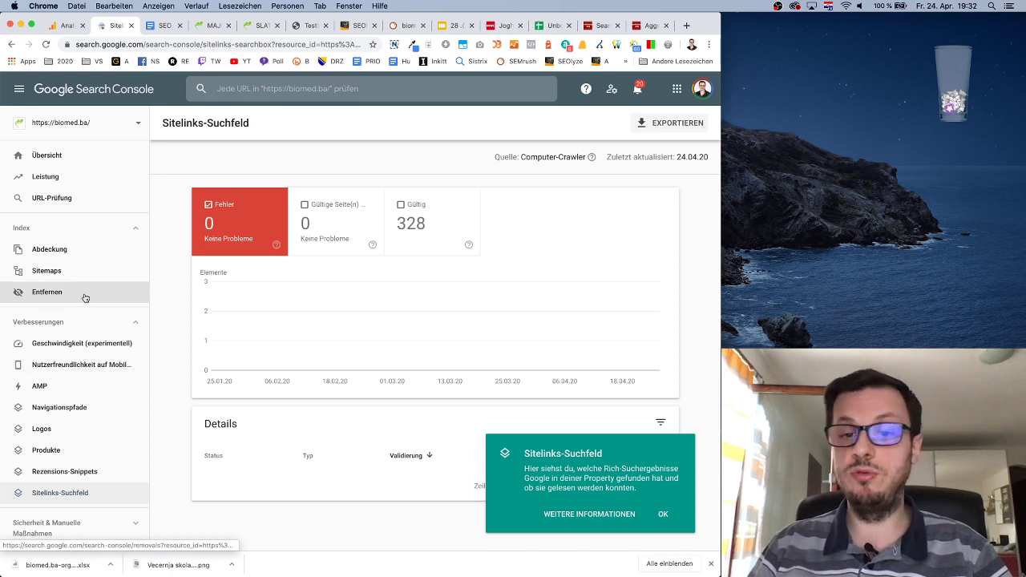
Check the country targeting in the older Internationale Ausrichtung report, and close it to return to the Sitelinks-Suchfeld report.
scroll(73, 360, down, 2)
scroll(74, 360, up, 1)
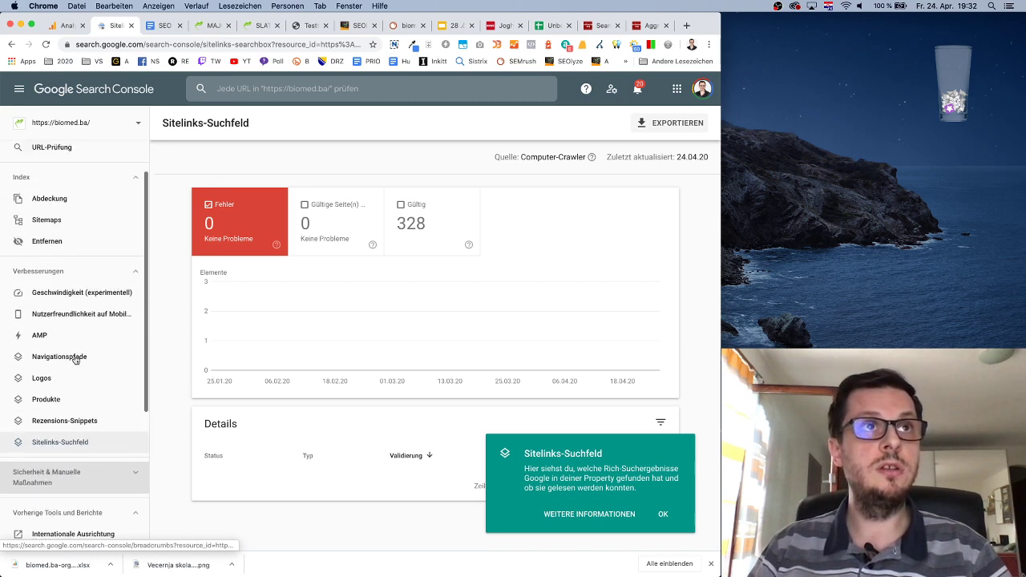
scroll(76, 360, down, 5)
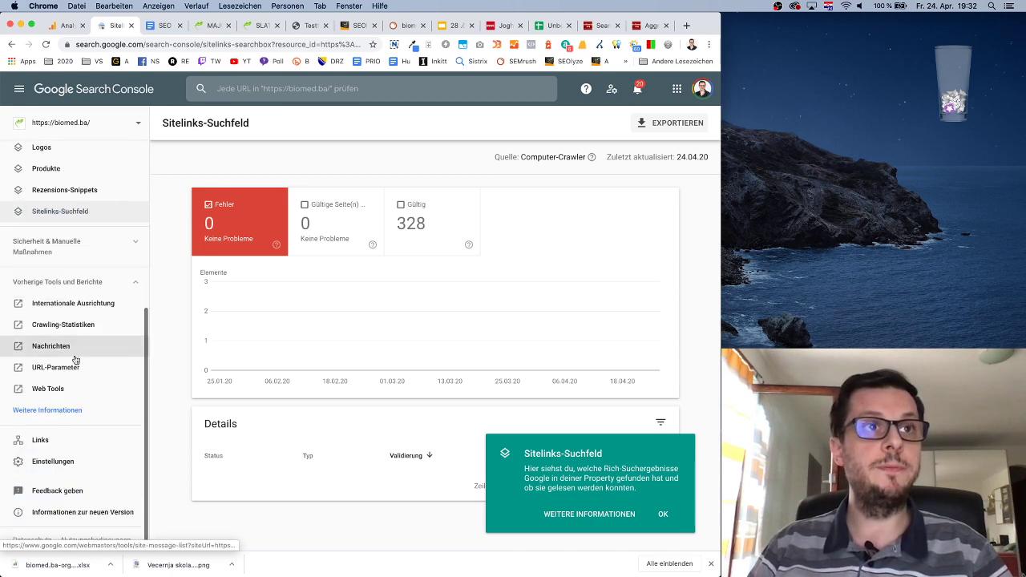
click(83, 306)
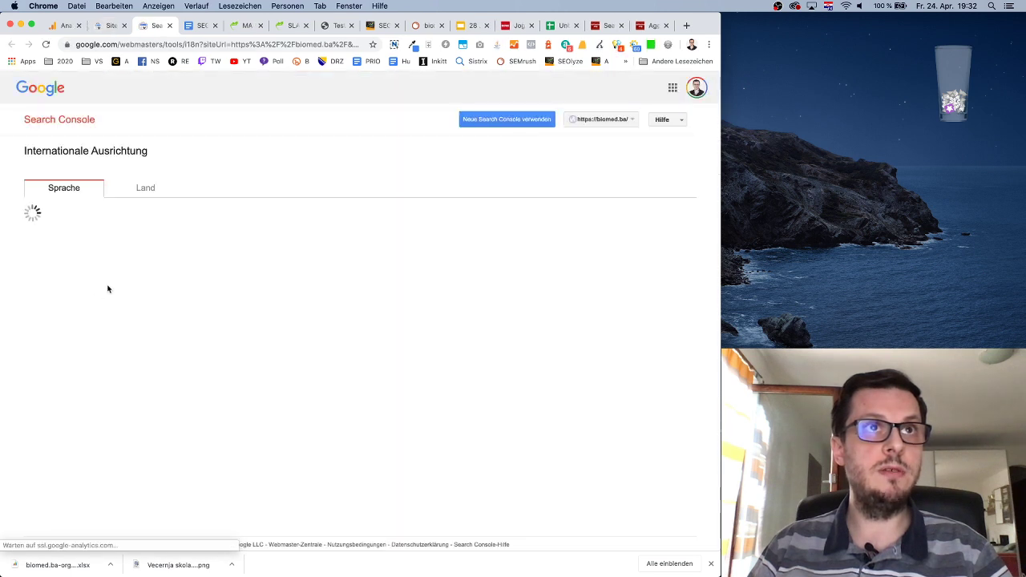
click(145, 196)
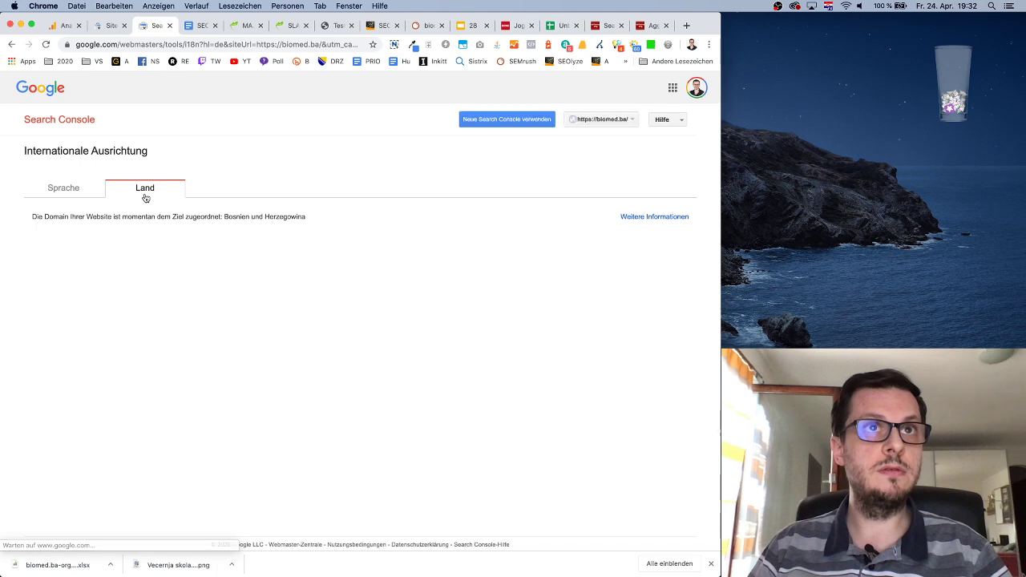
click(169, 26)
scroll(120, 375, up, 1)
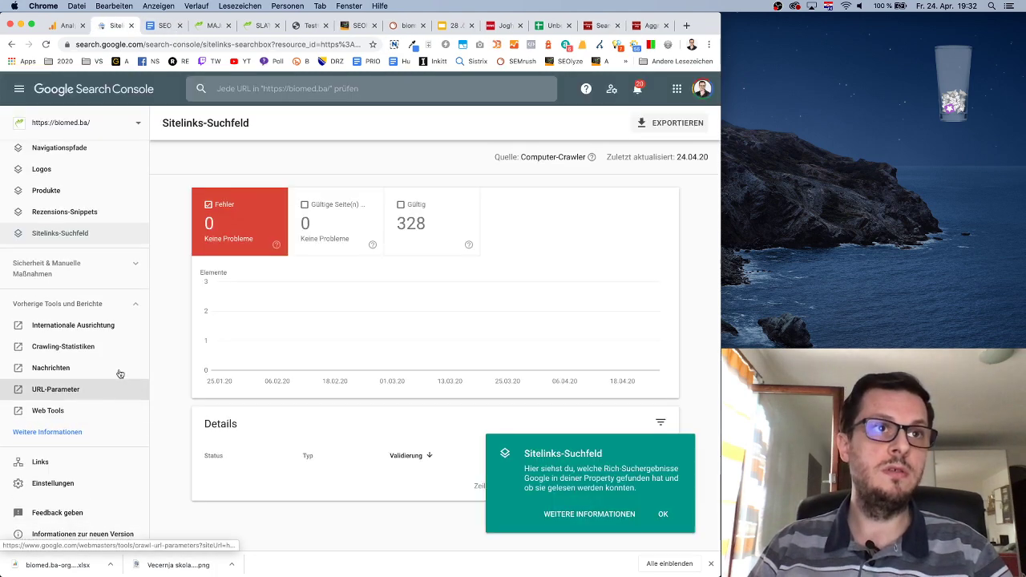
scroll(120, 374, up, 4)
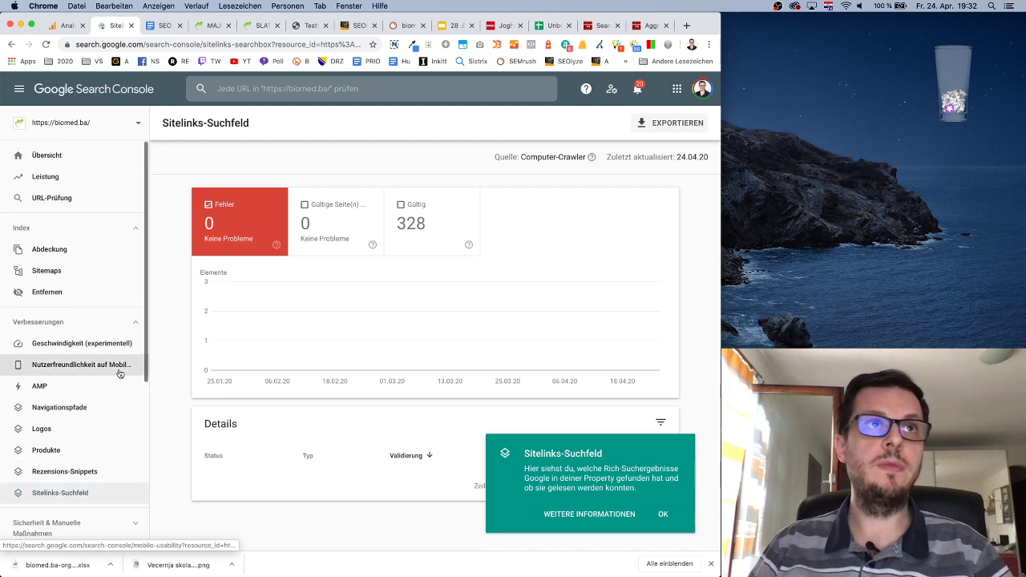
Glance at the SEO audit document, and switch to the SEO lesson presentation to view the first audience question on slide 3.
click(159, 26)
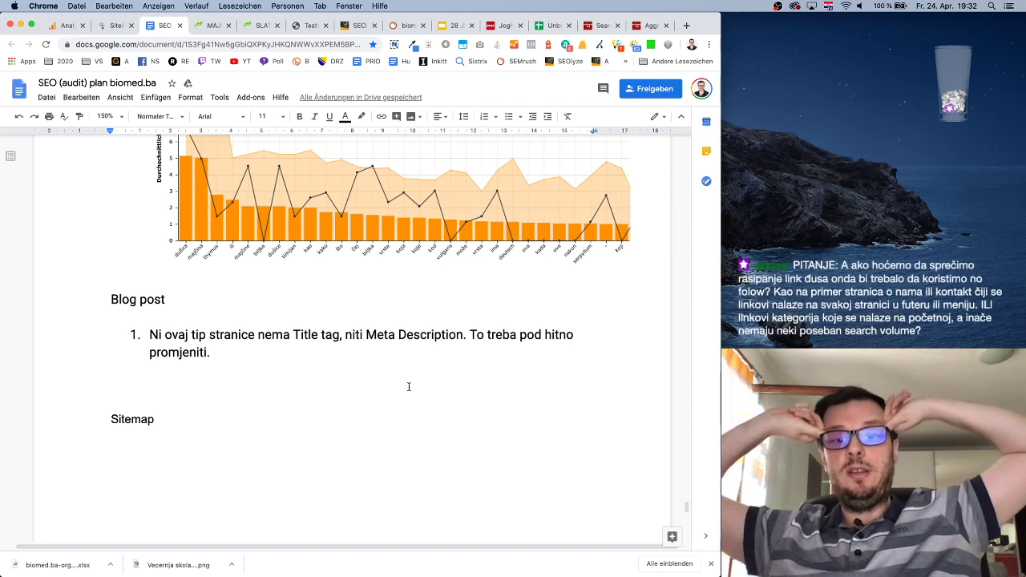
click(447, 26)
click(81, 273)
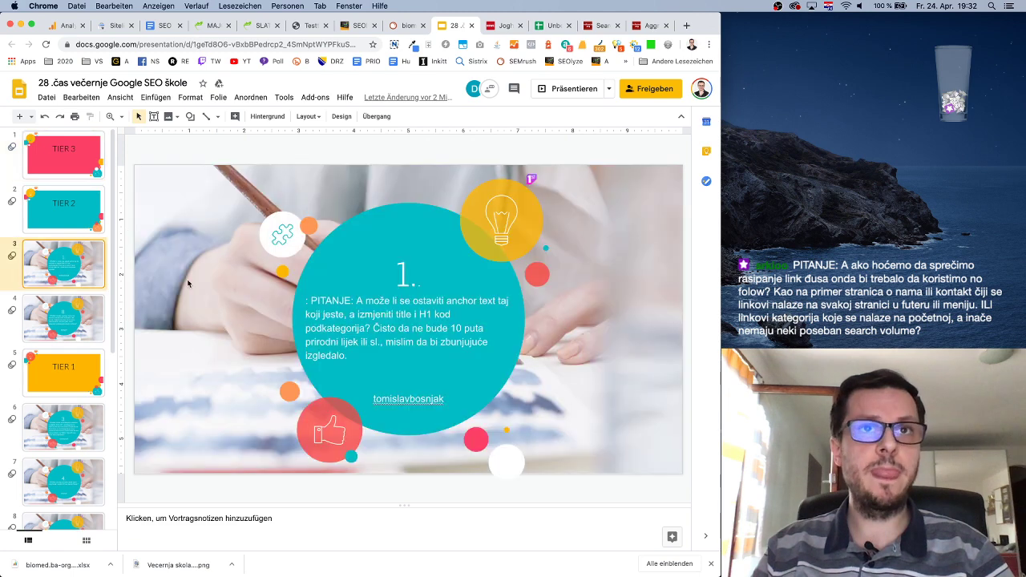